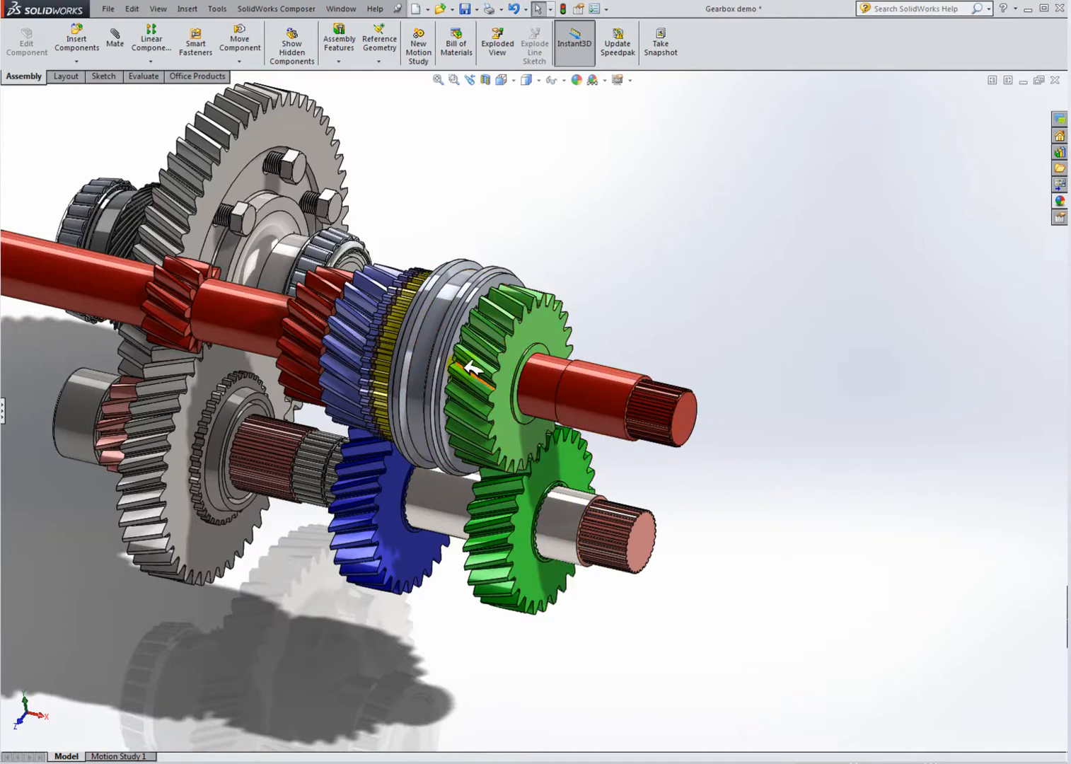
Step: Drag the synchronizer ring, yellow hub, sleeve and green gear apart along the main shaft toward its free end
{"action": "scroll", "coordinate": [495, 382], "scroll_direction": "down", "scroll_amount": 3}
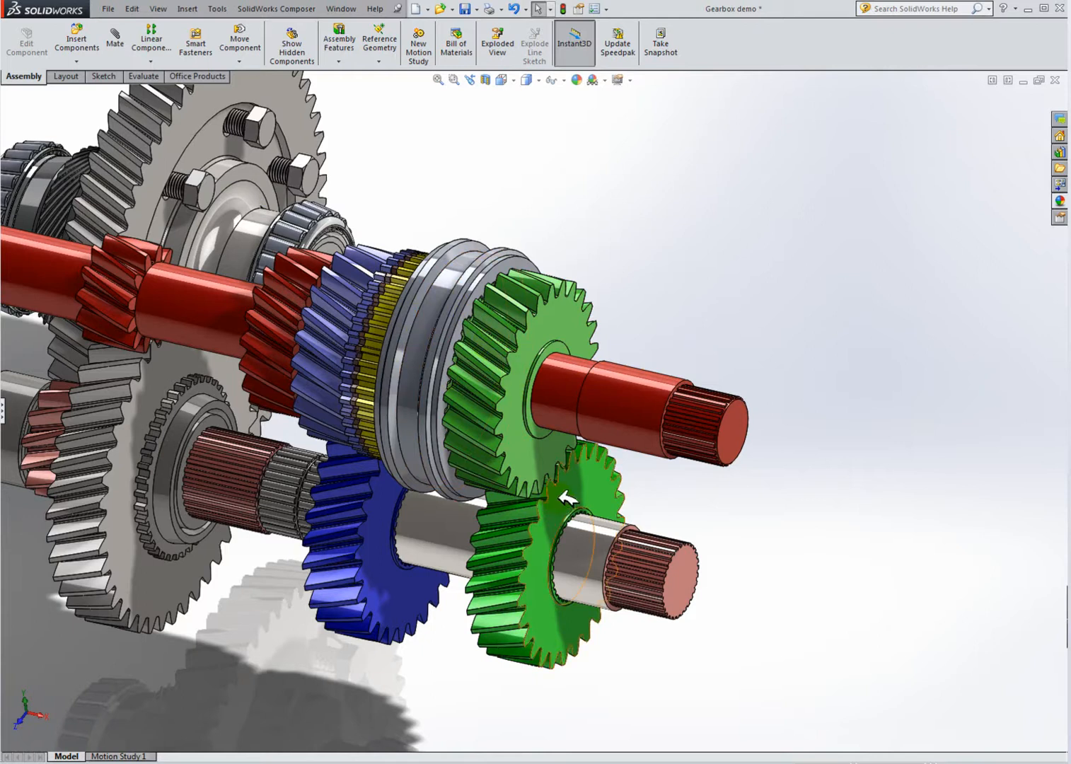
{"action": "scroll", "coordinate": [566, 499], "scroll_direction": "up", "scroll_amount": 2}
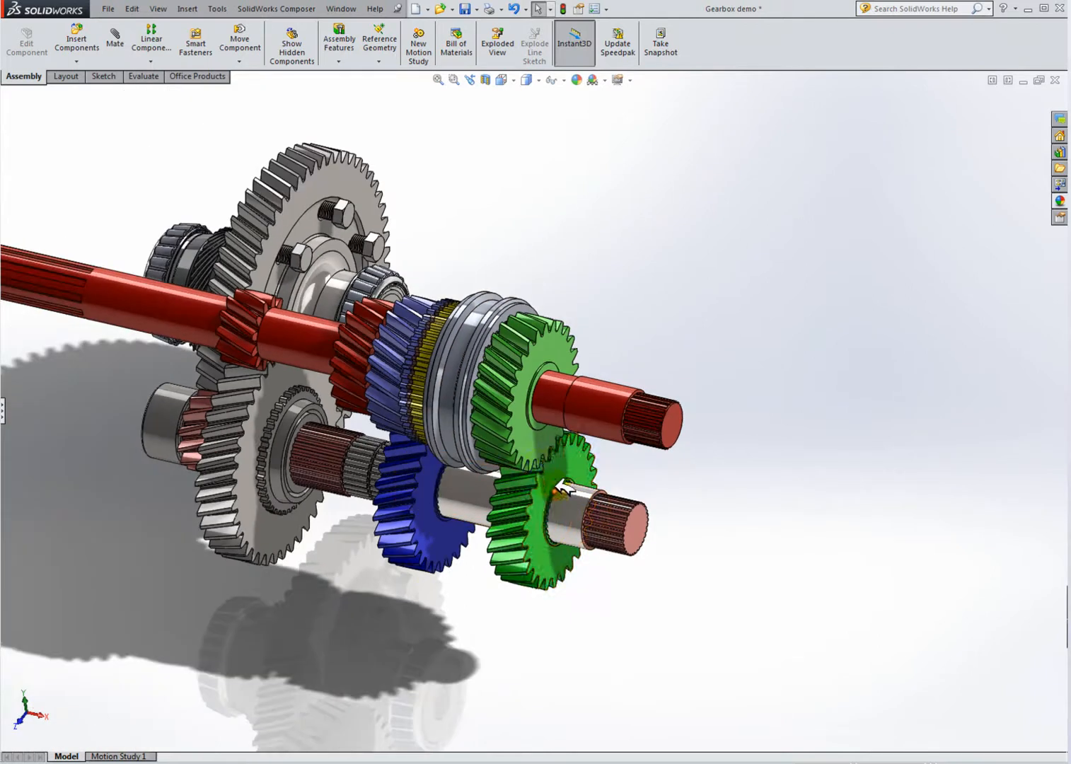
{"action": "scroll", "coordinate": [535, 449], "scroll_direction": "down", "scroll_amount": 2}
{"action": "left_click_drag", "start_coordinate": [470, 311], "coordinate": [899, 450]}
{"action": "left_click_drag", "start_coordinate": [421, 336], "coordinate": [987, 465]}
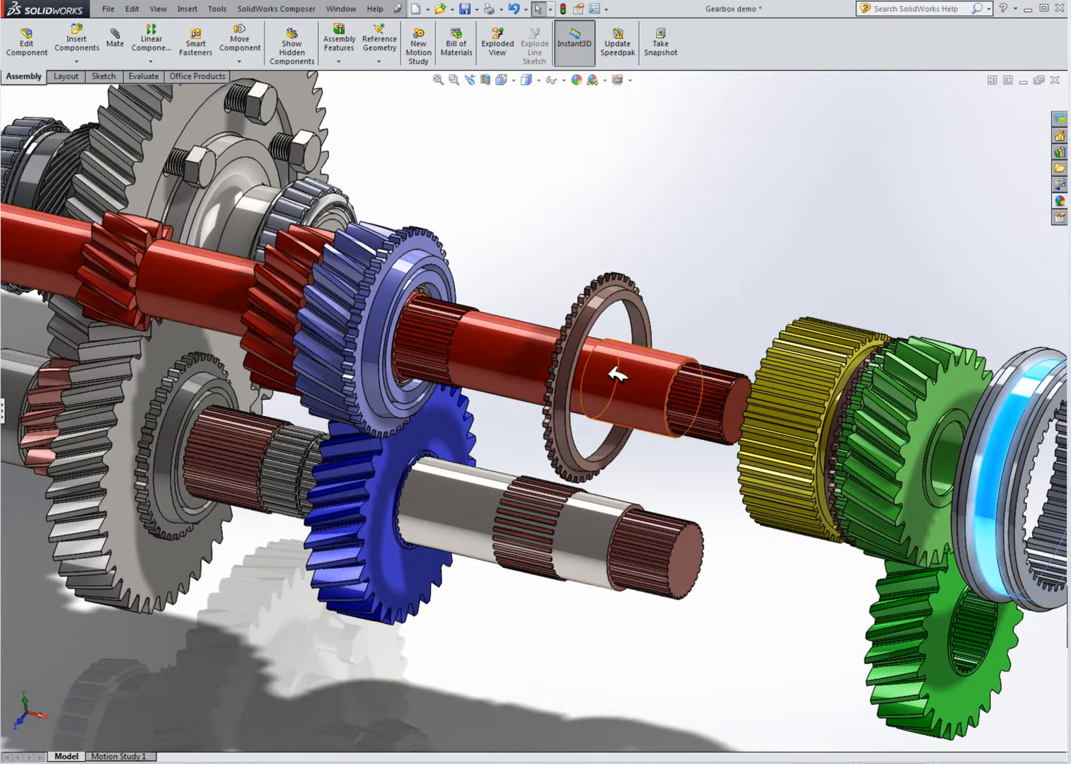
Step: Examine the blue gear's cone and the separated synchronizer ring on the main shaft up close
{"action": "scroll", "coordinate": [617, 375], "scroll_direction": "up", "scroll_amount": 3}
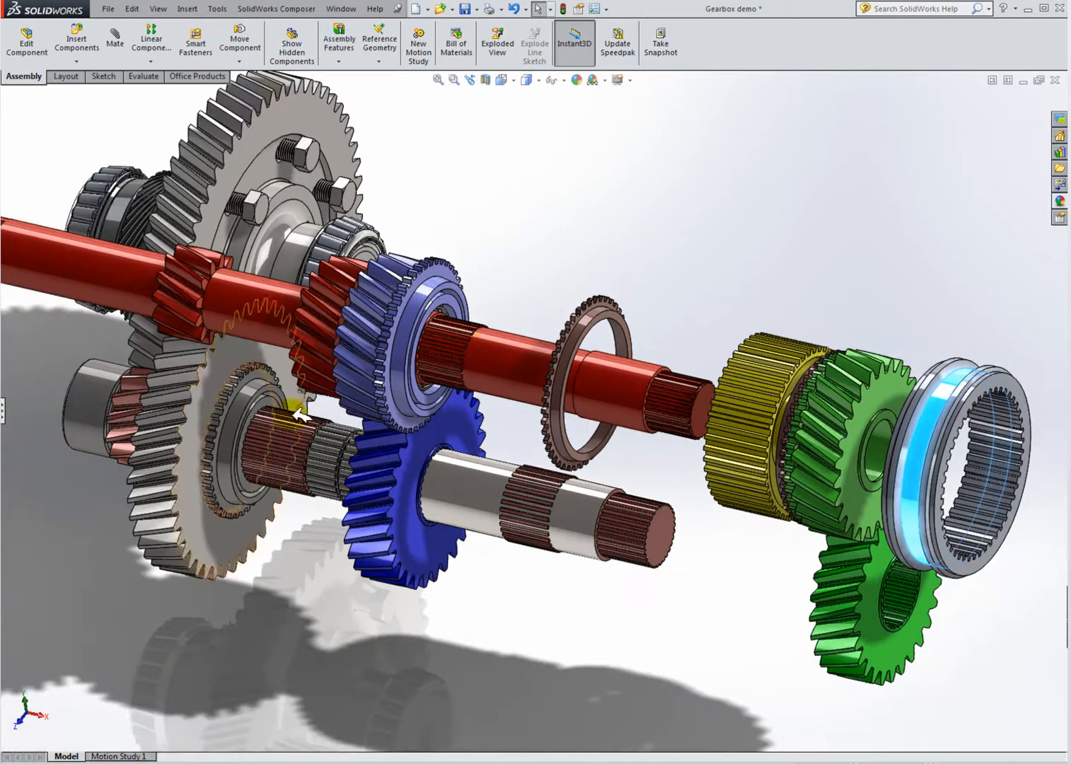
{"action": "scroll", "coordinate": [572, 541], "scroll_direction": "down", "scroll_amount": 3}
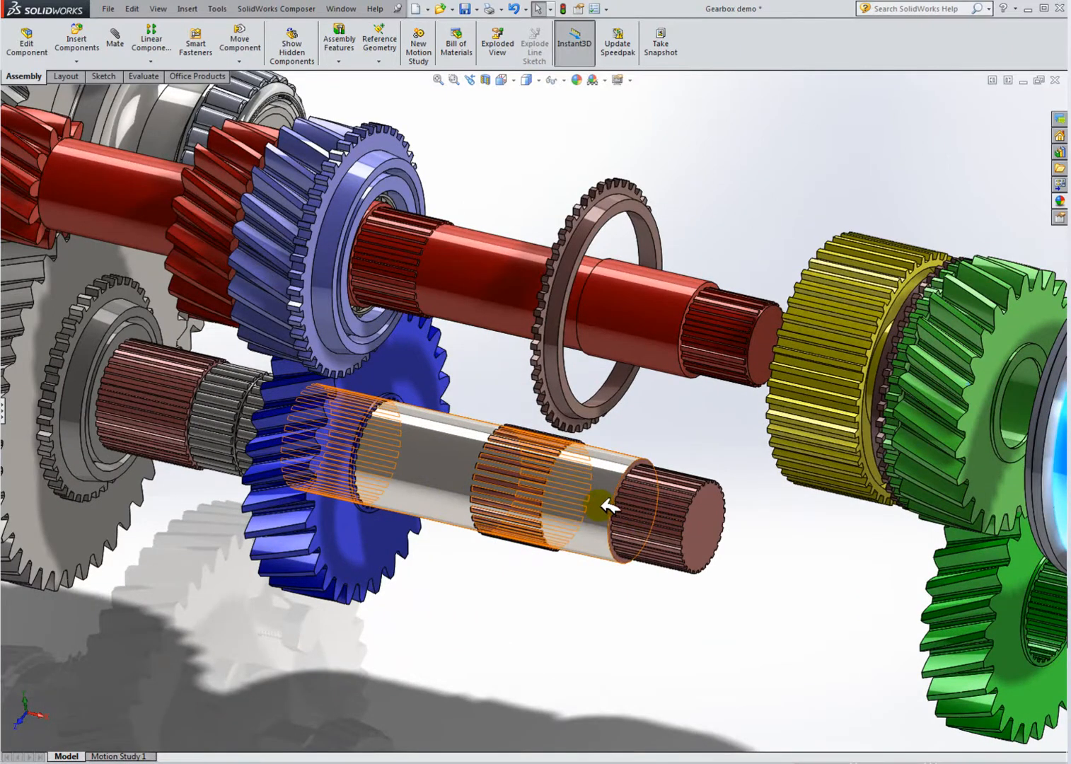
{"action": "scroll", "coordinate": [609, 506], "scroll_direction": "up", "scroll_amount": 3}
{"action": "scroll", "coordinate": [363, 318], "scroll_direction": "down", "scroll_amount": 4}
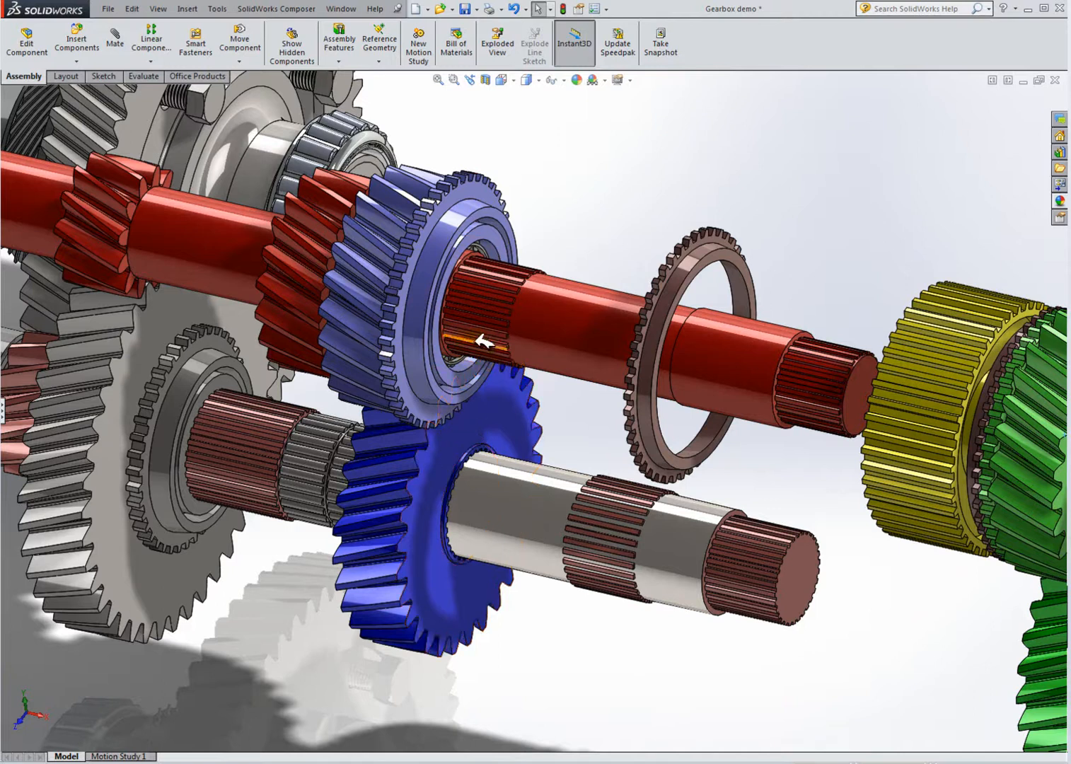
{"action": "scroll", "coordinate": [488, 333], "scroll_direction": "down", "scroll_amount": 4}
{"action": "middle_click_drag", "start_coordinate": [488, 345], "coordinate": [468, 322]}
{"action": "left_click_drag", "start_coordinate": [410, 264], "coordinate": [374, 208]}
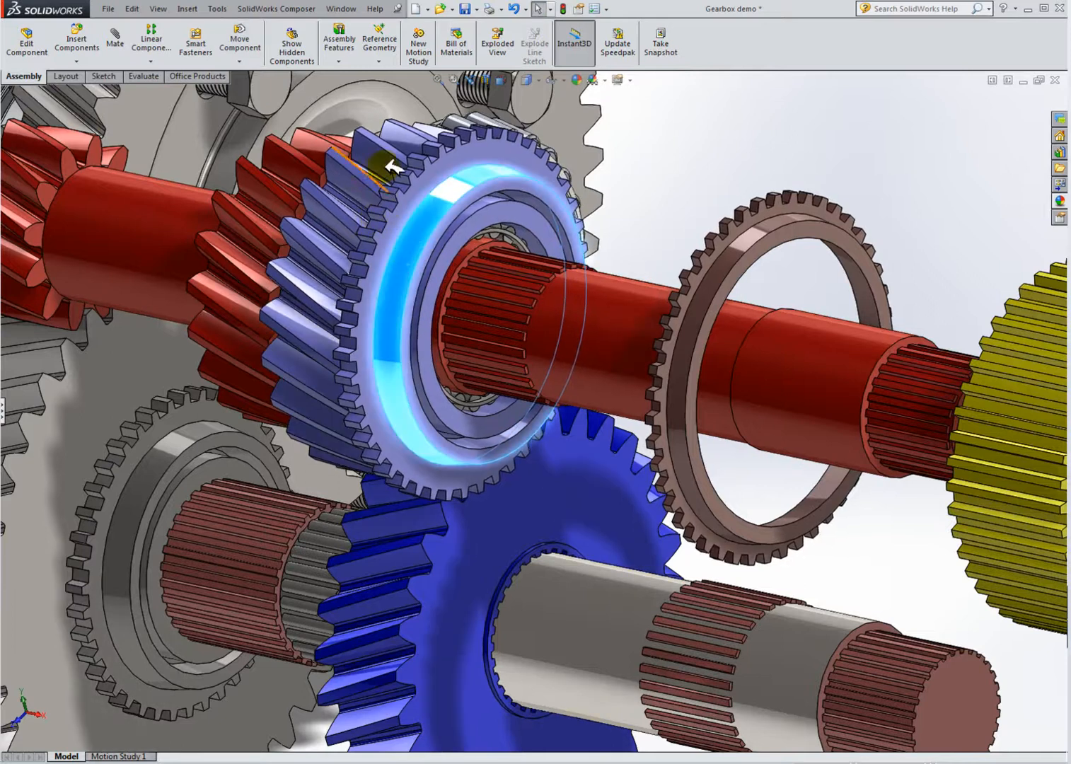
{"action": "scroll", "coordinate": [452, 257], "scroll_direction": "down", "scroll_amount": 2}
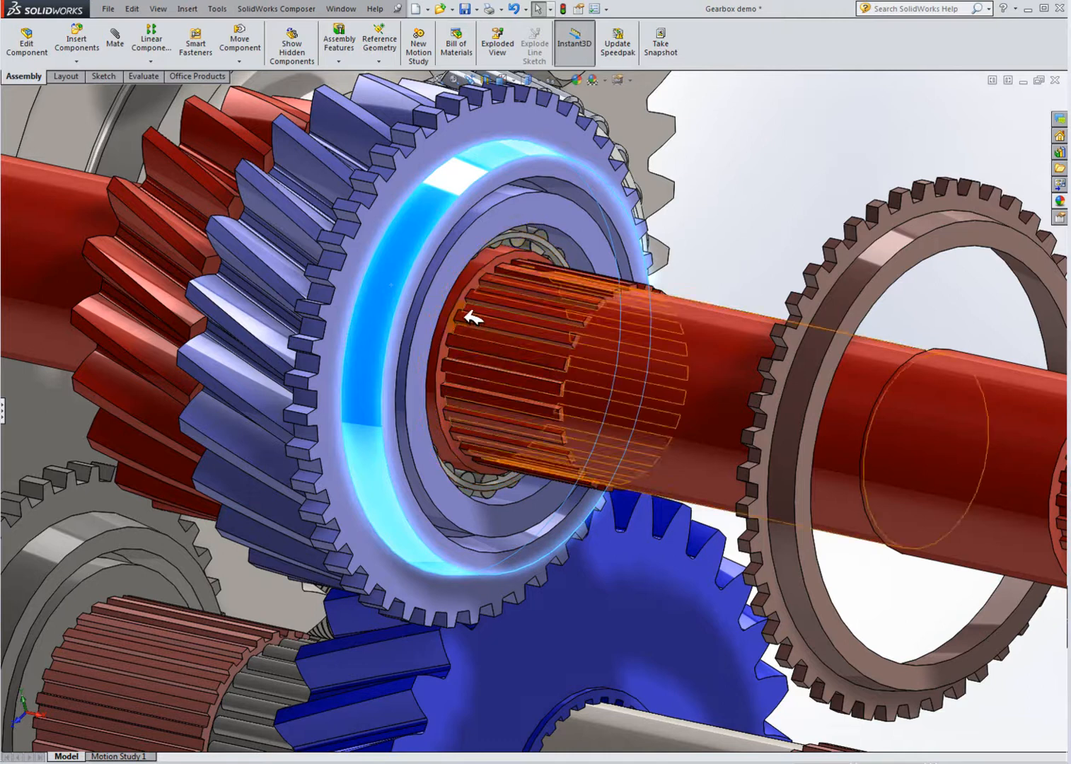
{"action": "left_click", "coordinate": [709, 368]}
{"action": "left_click", "coordinate": [693, 248]}
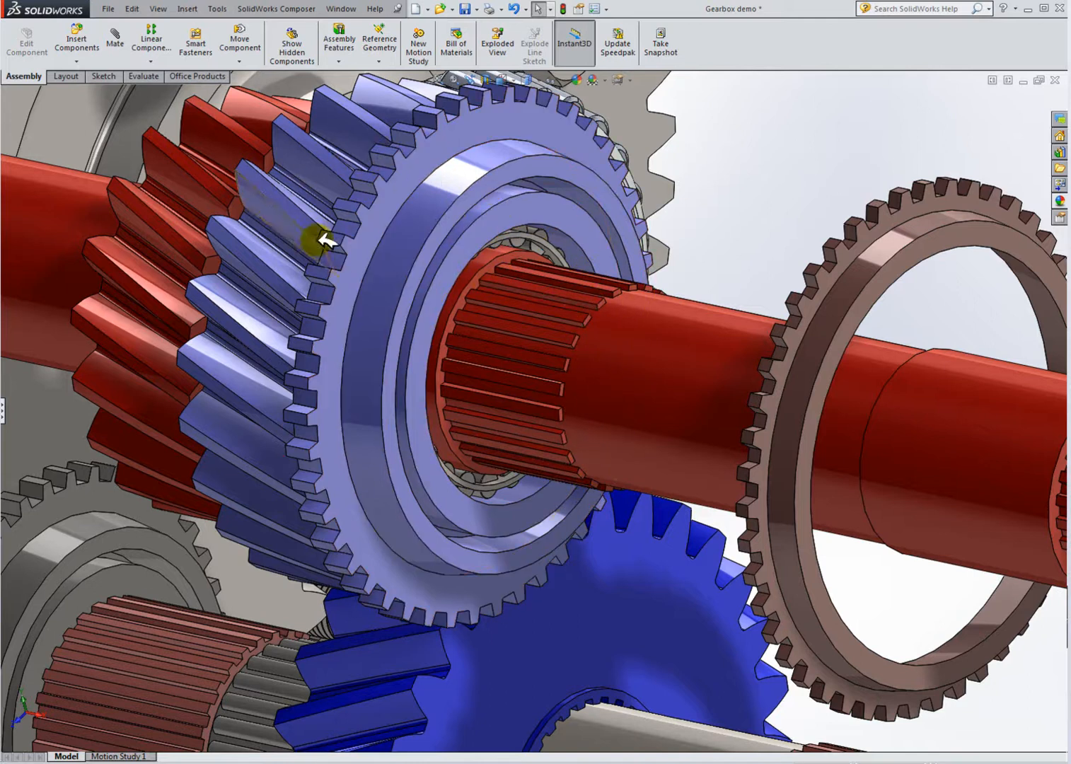
Step: Slide the brown synchronizer ring along the main shaft onto the blue gear's cone
{"action": "scroll", "coordinate": [456, 309], "scroll_direction": "up", "scroll_amount": 5}
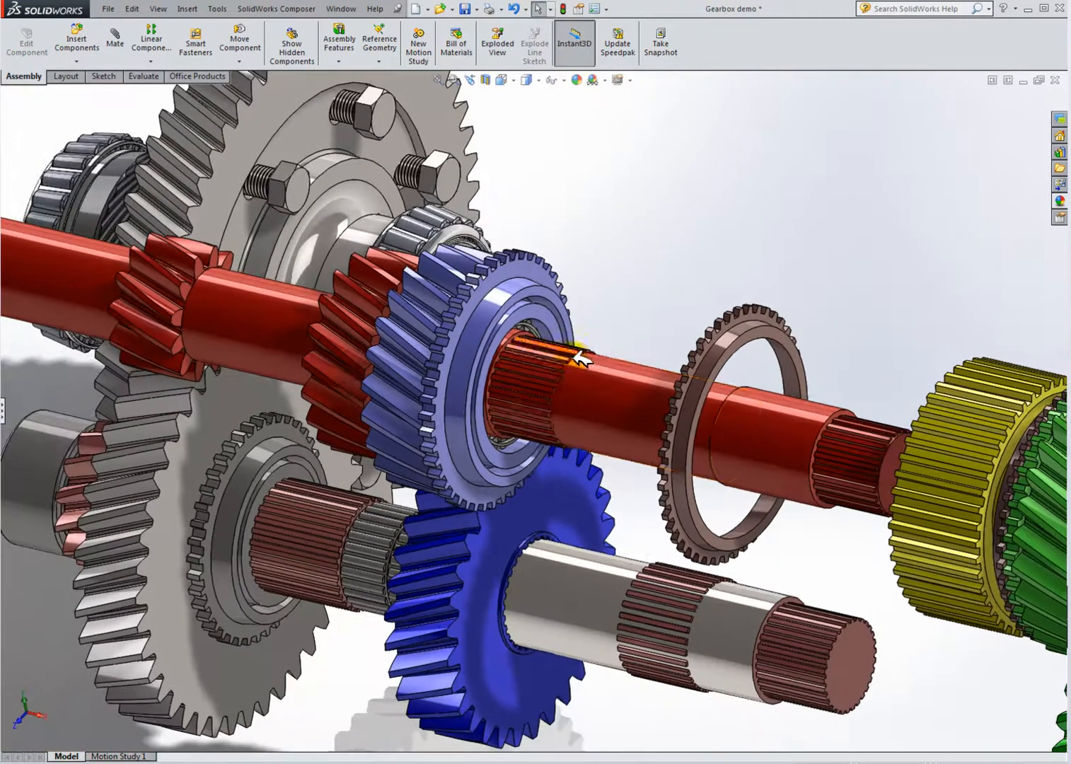
{"action": "scroll", "coordinate": [574, 358], "scroll_direction": "down", "scroll_amount": 3}
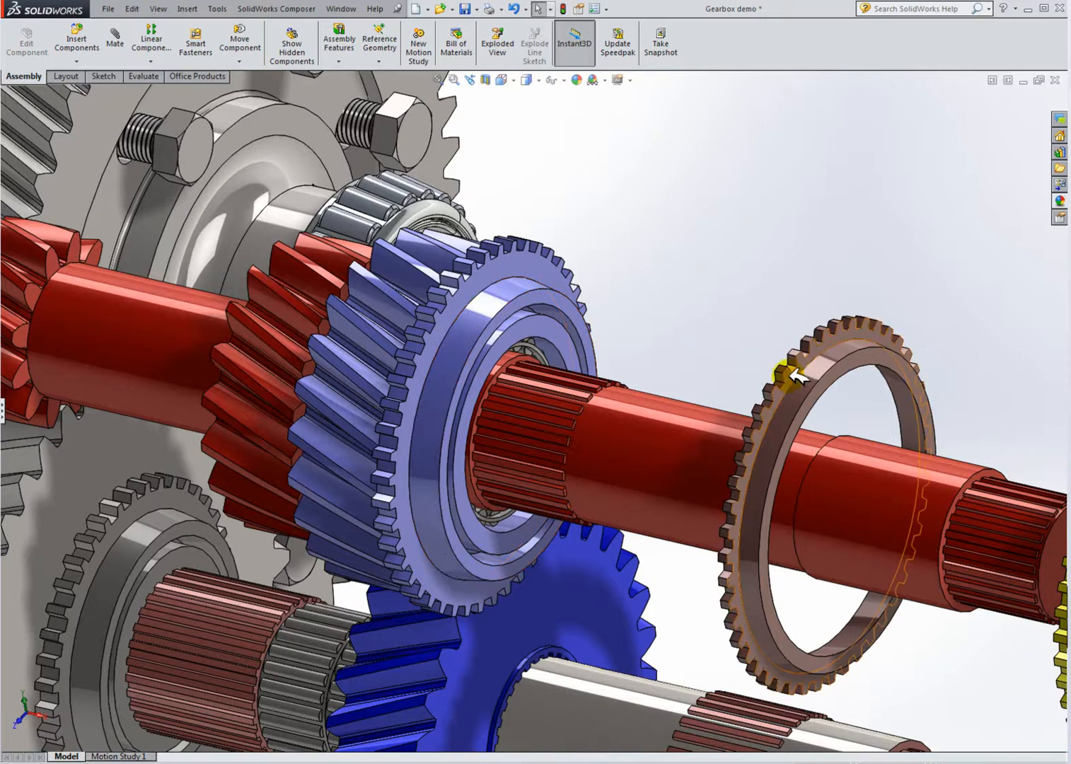
{"action": "left_click_drag", "start_coordinate": [798, 377], "coordinate": [464, 294]}
{"action": "left_click", "coordinate": [681, 314]}
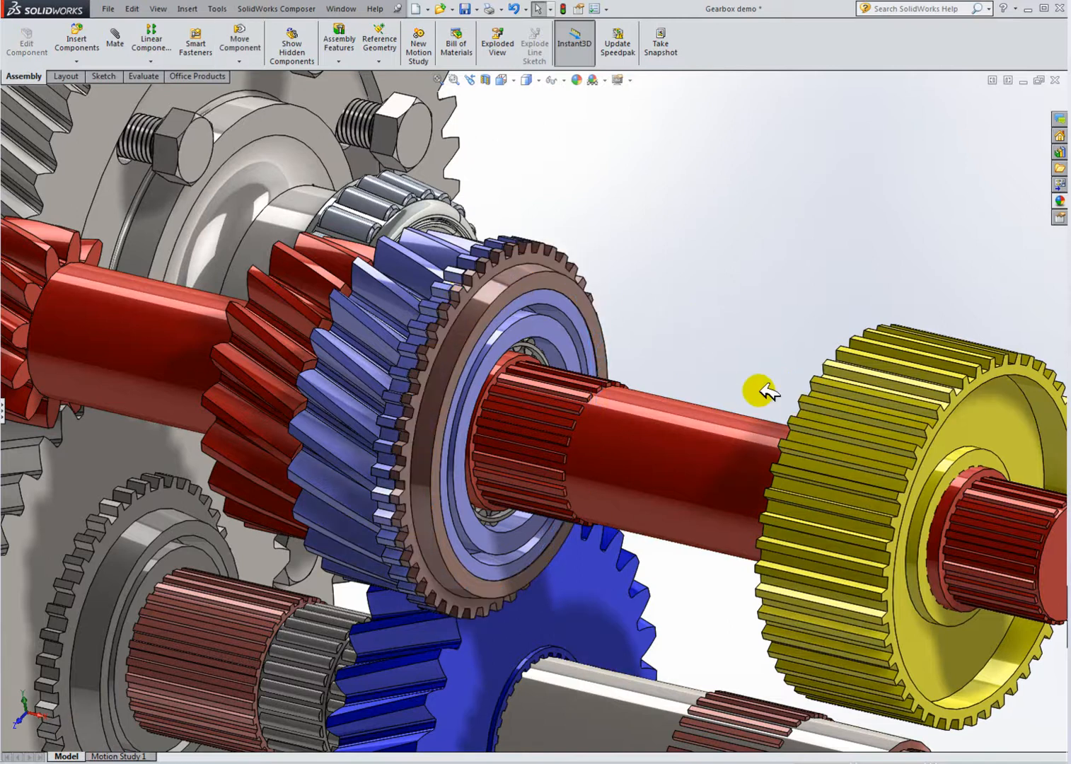
Step: Slide the yellow synchronizer hub along the main shaft up against the ring and blue gear
{"action": "scroll", "coordinate": [784, 400], "scroll_direction": "up", "scroll_amount": 2}
{"action": "left_click", "coordinate": [844, 425]}
{"action": "left_click", "coordinate": [736, 308]}
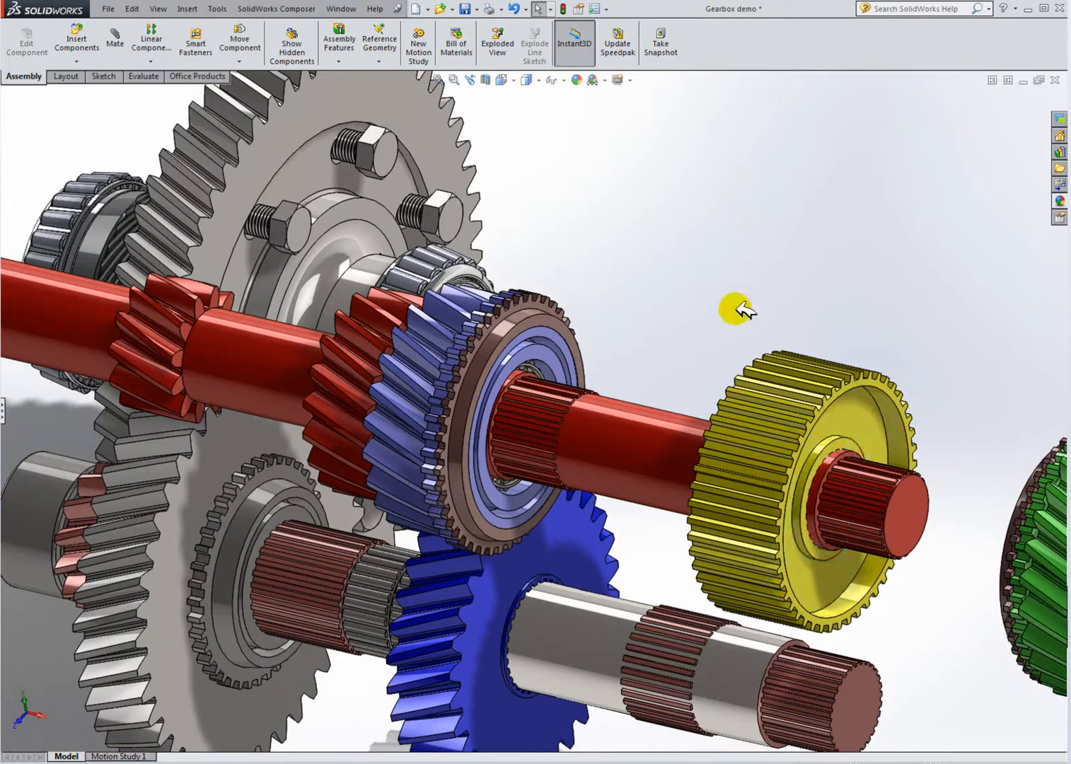
{"action": "left_click_drag", "start_coordinate": [842, 426], "coordinate": [725, 401]}
{"action": "scroll", "coordinate": [608, 390], "scroll_direction": "down", "scroll_amount": 2}
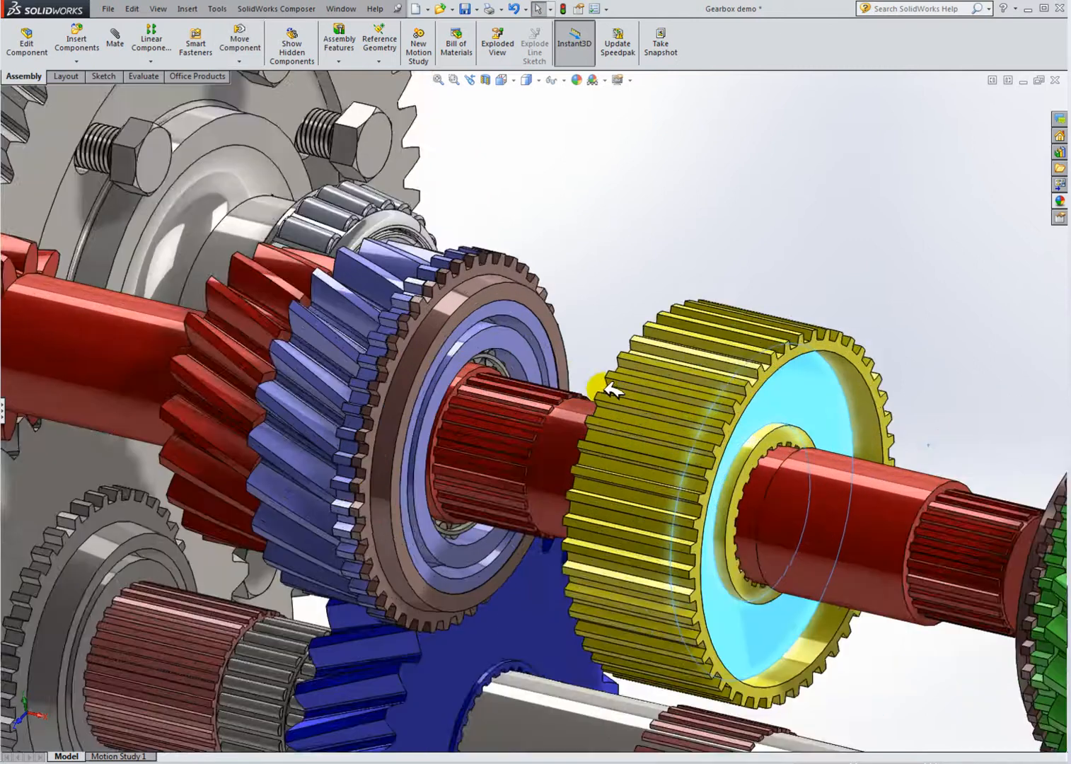
{"action": "scroll", "coordinate": [778, 461], "scroll_direction": "down", "scroll_amount": 3}
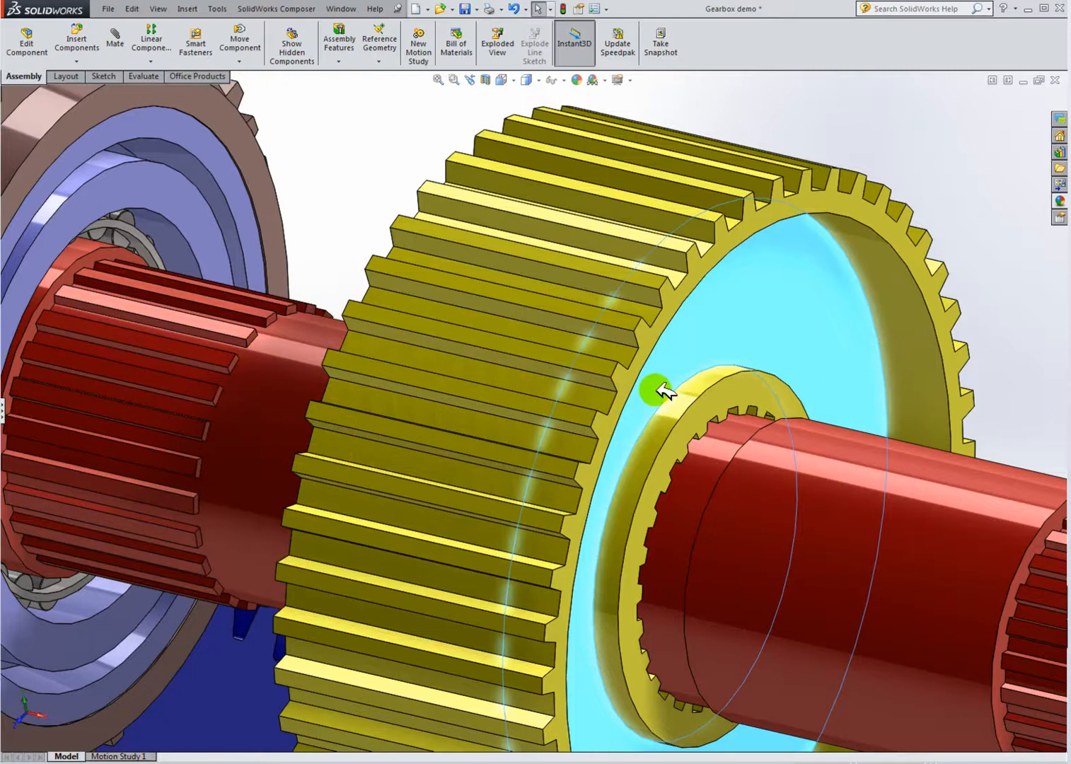
{"action": "middle_click_drag", "start_coordinate": [686, 420], "coordinate": [788, 435]}
{"action": "left_click_drag", "start_coordinate": [507, 380], "coordinate": [244, 371]}
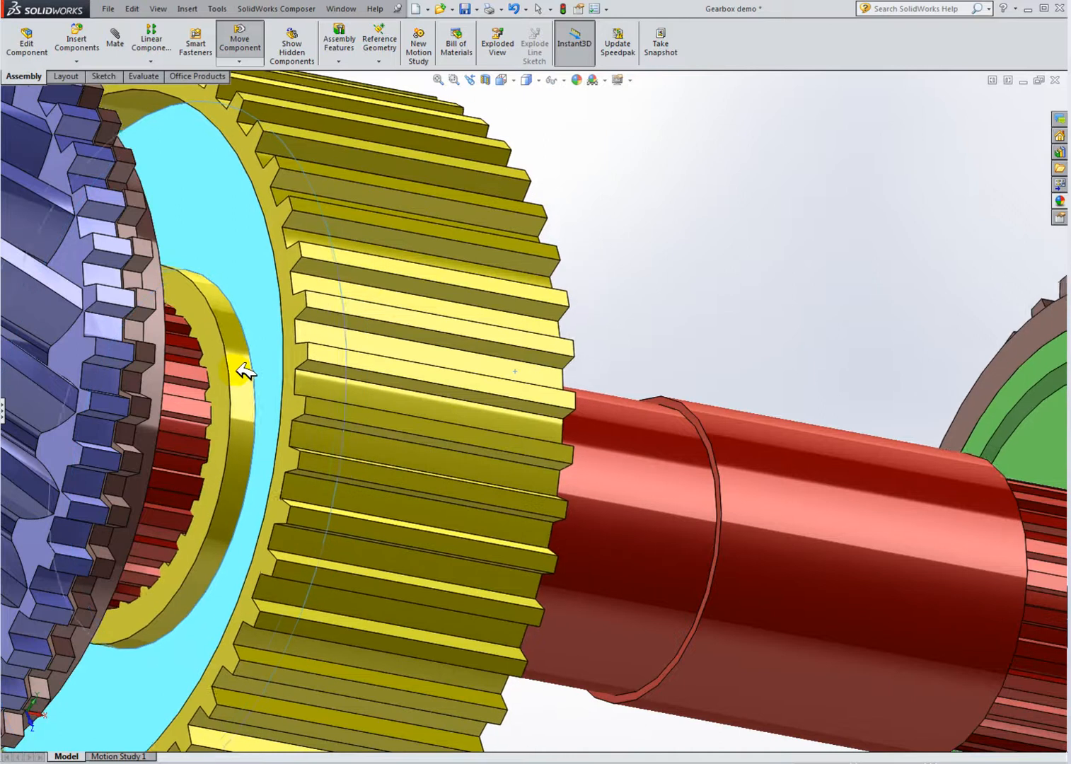
{"action": "key", "text": "f"}
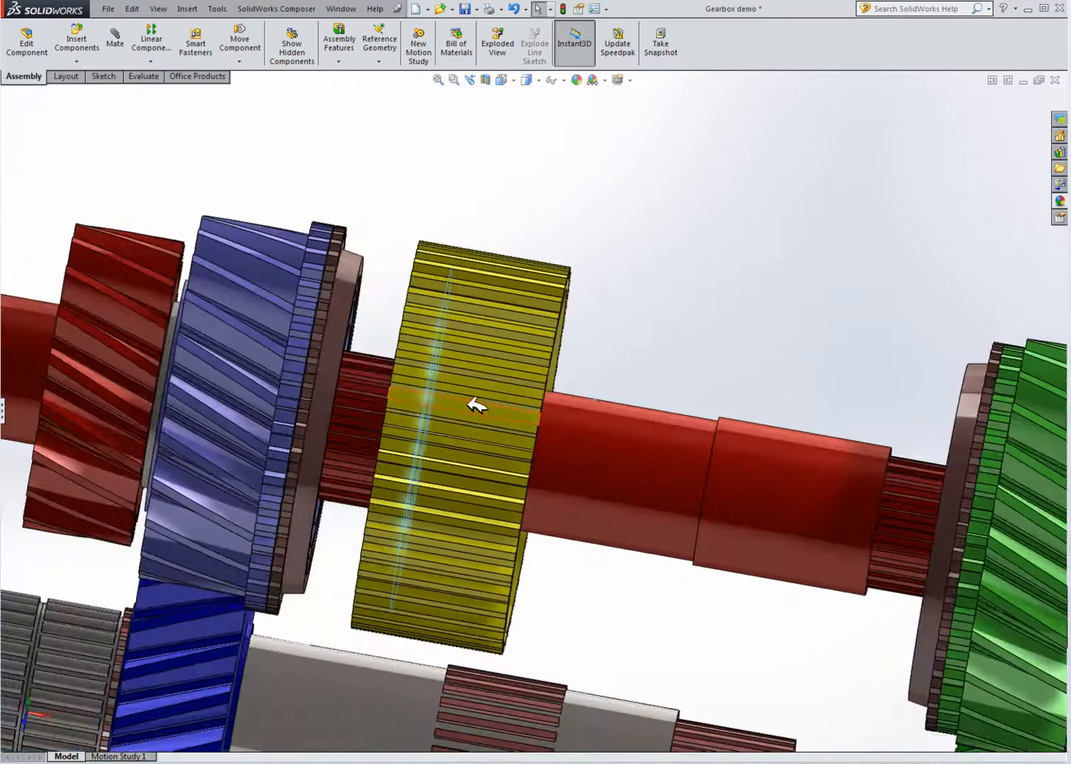
{"action": "left_click_drag", "start_coordinate": [475, 405], "coordinate": [422, 390]}
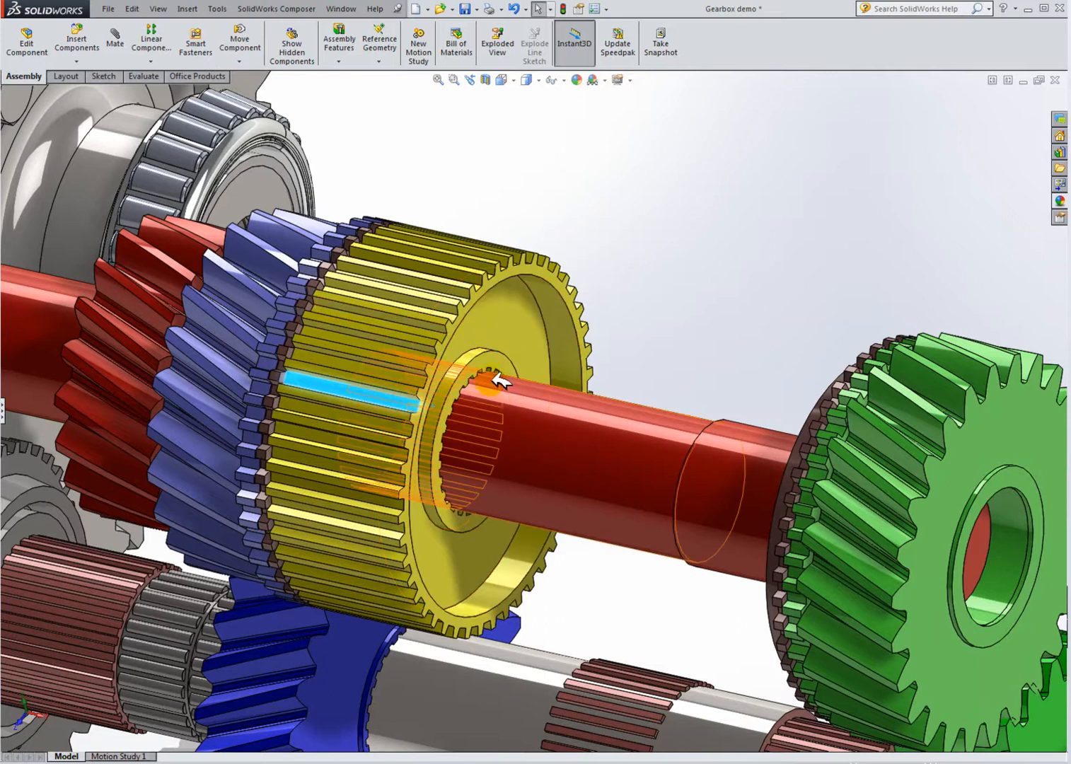
Step: Drag the synchronizer sleeve back onto the main shaft over the yellow hub
{"action": "scroll", "coordinate": [505, 388], "scroll_direction": "up", "scroll_amount": 3}
{"action": "scroll", "coordinate": [700, 445], "scroll_direction": "down", "scroll_amount": 4}
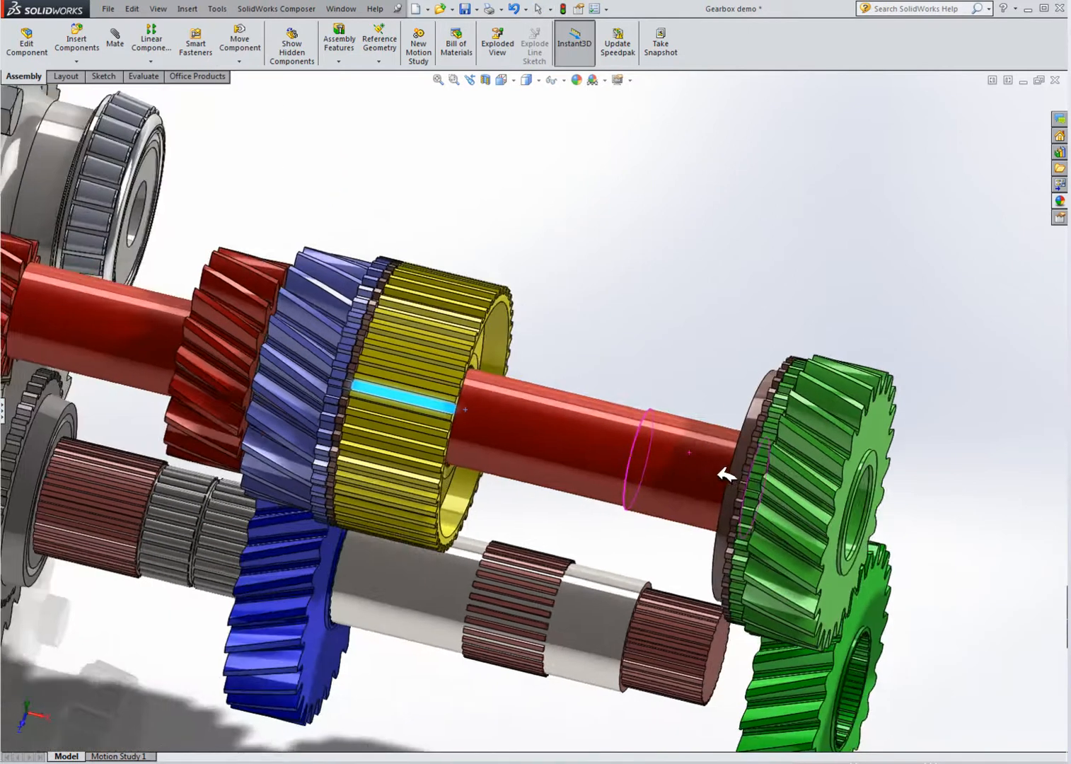
{"action": "scroll", "coordinate": [703, 465], "scroll_direction": "up", "scroll_amount": 3}
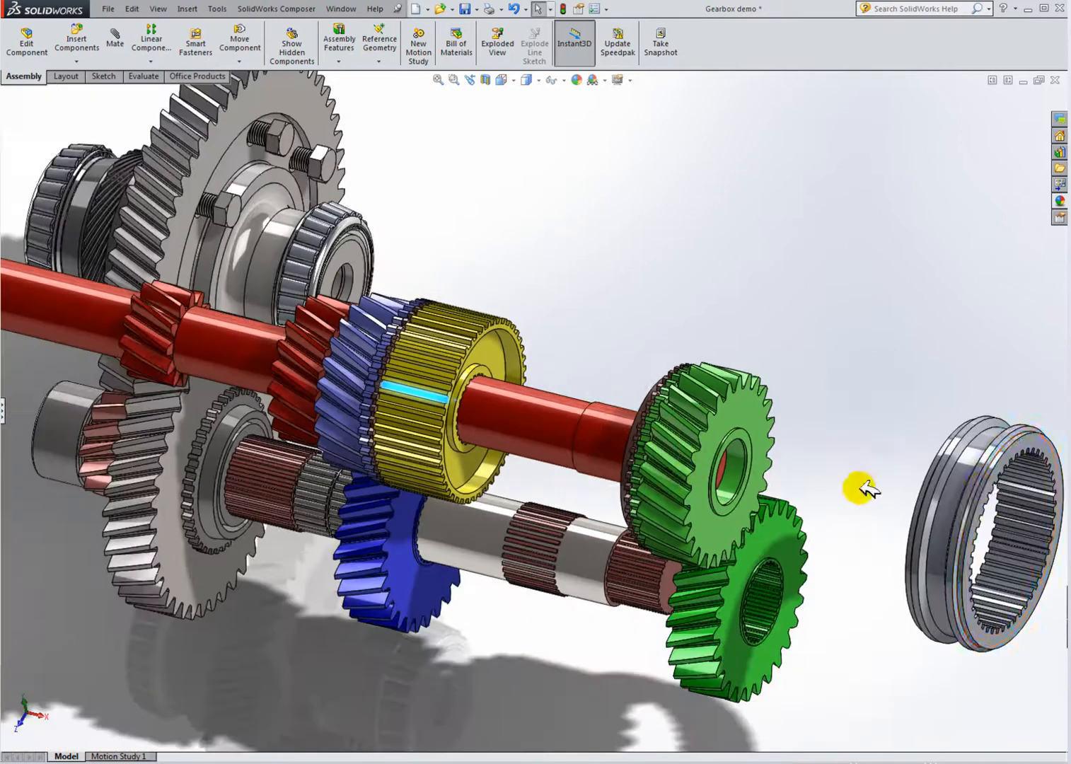
{"action": "left_click", "coordinate": [959, 488]}
{"action": "left_click_drag", "start_coordinate": [963, 488], "coordinate": [467, 364]}
{"action": "scroll", "coordinate": [469, 364], "scroll_direction": "down", "scroll_amount": 4}
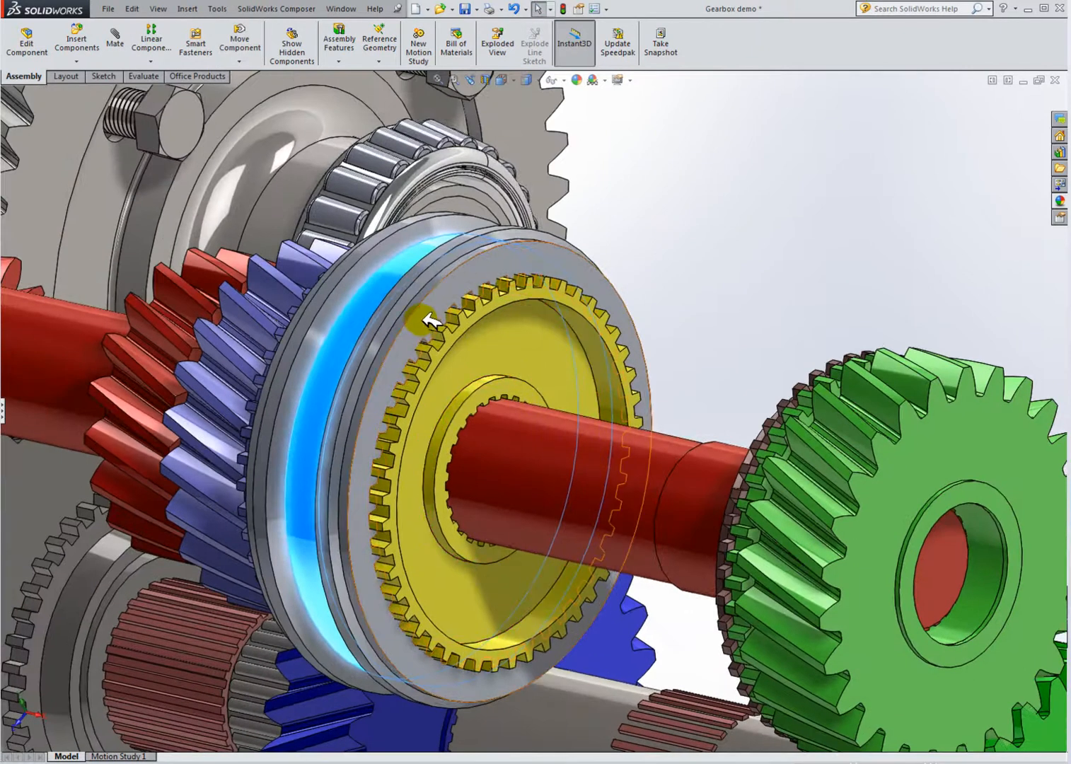
{"action": "left_click_drag", "start_coordinate": [433, 316], "coordinate": [418, 296]}
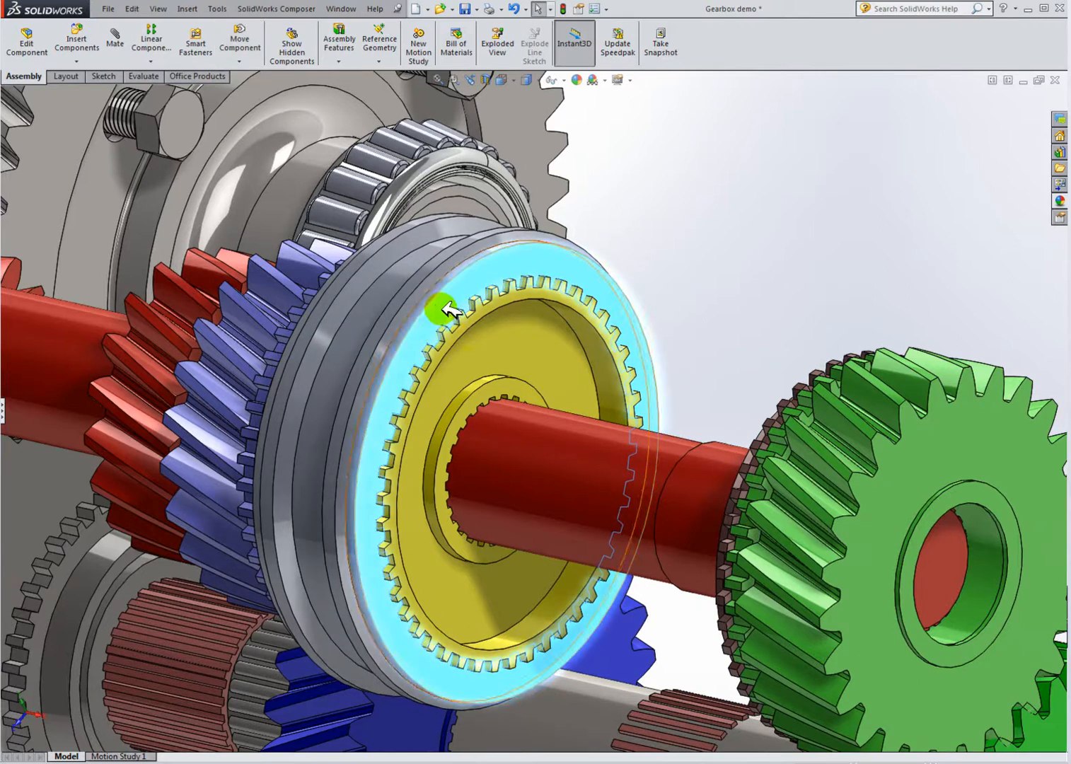
Step: Nudge the sleeve along the hub toward the blue gear's dog teeth
{"action": "scroll", "coordinate": [527, 373], "scroll_direction": "up", "scroll_amount": 4}
{"action": "left_click", "coordinate": [657, 326]}
{"action": "middle_click_drag", "start_coordinate": [491, 415], "coordinate": [536, 409]}
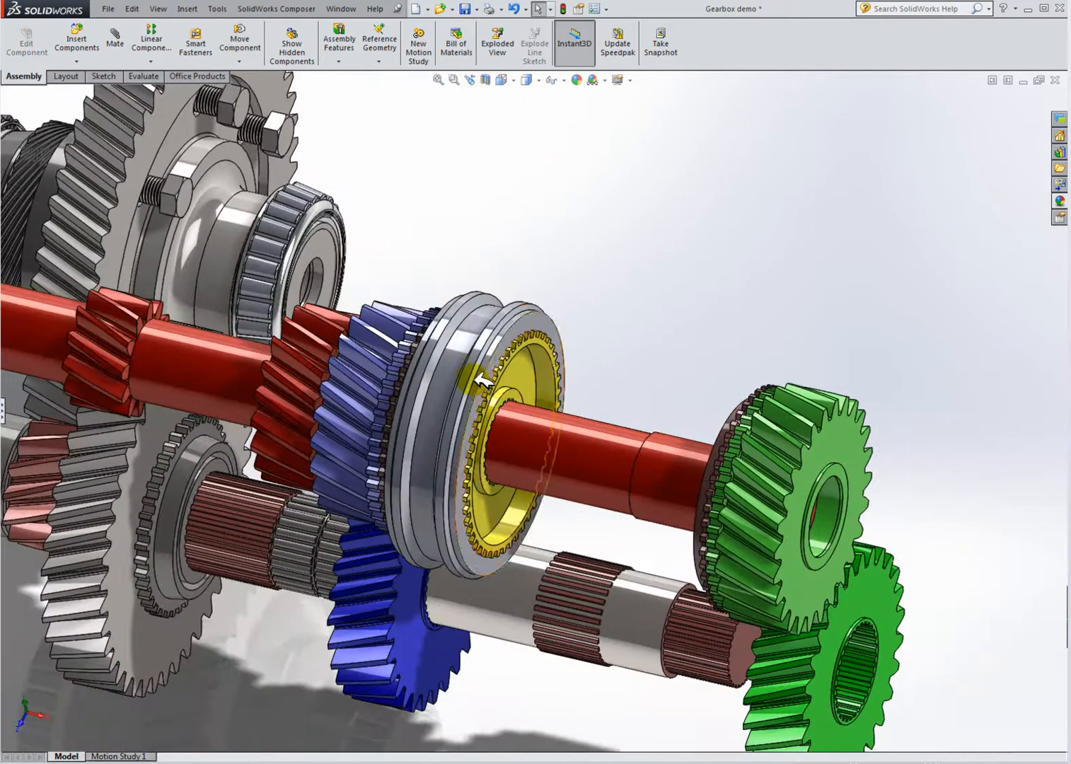
{"action": "left_click_drag", "start_coordinate": [455, 372], "coordinate": [536, 391]}
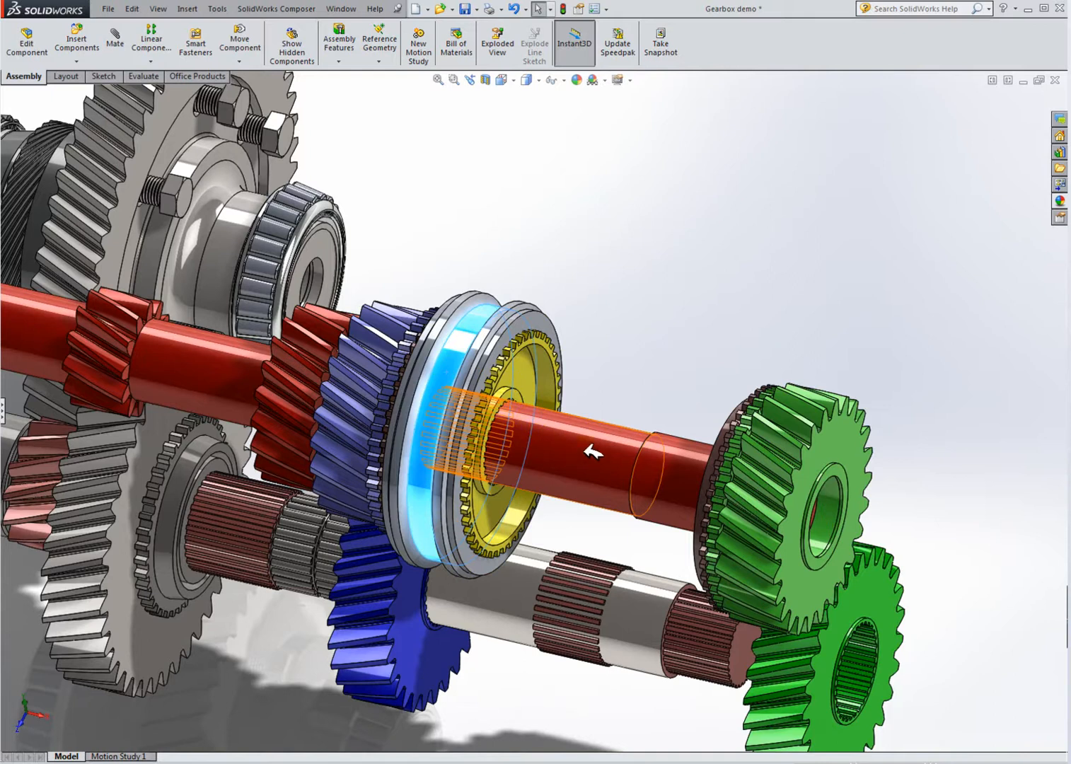
{"action": "scroll", "coordinate": [566, 431], "scroll_direction": "down", "scroll_amount": 3}
{"action": "middle_click_drag", "start_coordinate": [552, 424], "coordinate": [633, 425]}
{"action": "scroll", "coordinate": [377, 433], "scroll_direction": "down", "scroll_amount": 3}
{"action": "left_click_drag", "start_coordinate": [560, 327], "coordinate": [550, 327]}
{"action": "mouse_move", "coordinate": [466, 333]}
{"action": "left_mouse_down"}
{"action": "mouse_move", "coordinate": [468, 344]}
{"action": "mouse_move", "coordinate": [461, 333]}
{"action": "left_mouse_up"}
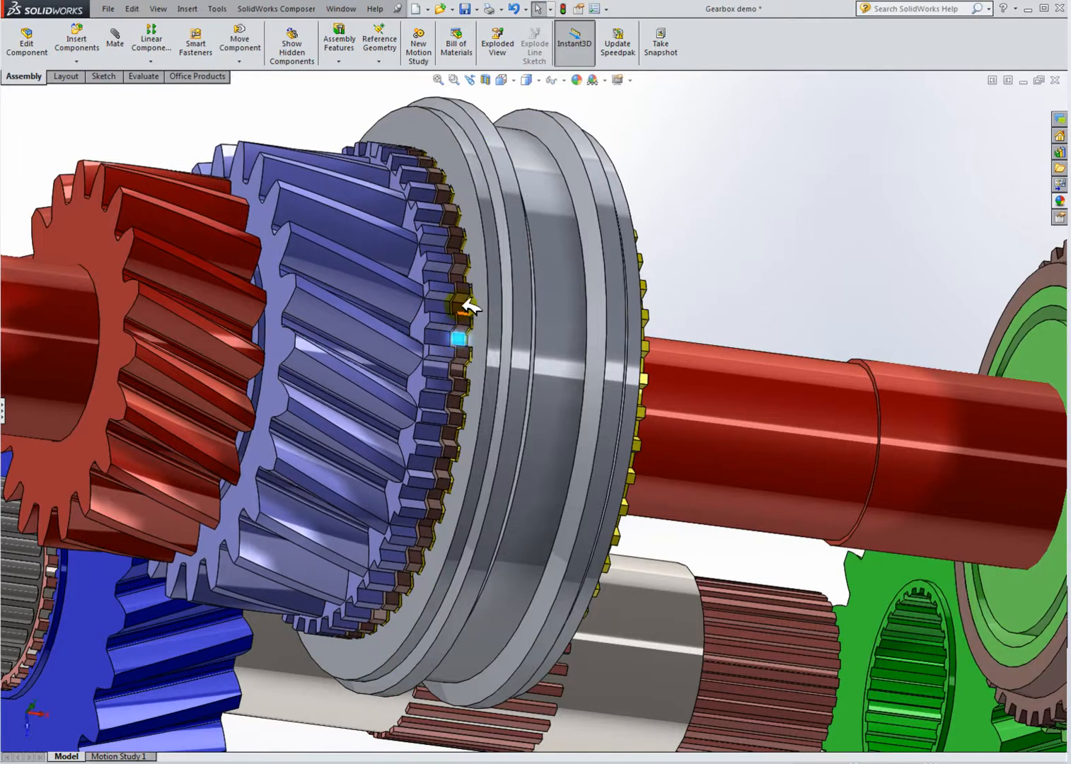
{"action": "mouse_move", "coordinate": [551, 338]}
{"action": "left_mouse_down"}
{"action": "mouse_move", "coordinate": [563, 341]}
{"action": "mouse_move", "coordinate": [512, 336]}
{"action": "left_mouse_up"}
{"action": "scroll", "coordinate": [575, 382], "scroll_direction": "up", "scroll_amount": 3}
{"action": "middle_click_drag", "start_coordinate": [575, 382], "coordinate": [514, 349]}
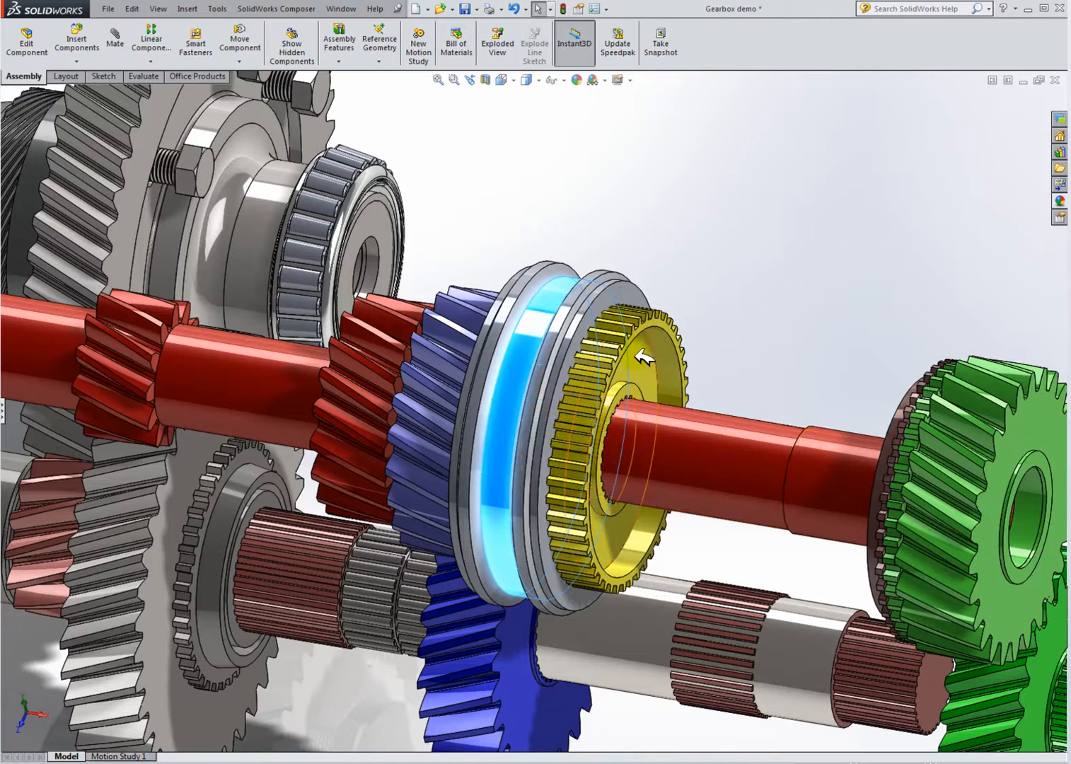
Step: Inspect the reassembled synchronizer pack from several angles and zoom levels
{"action": "left_click", "coordinate": [645, 357]}
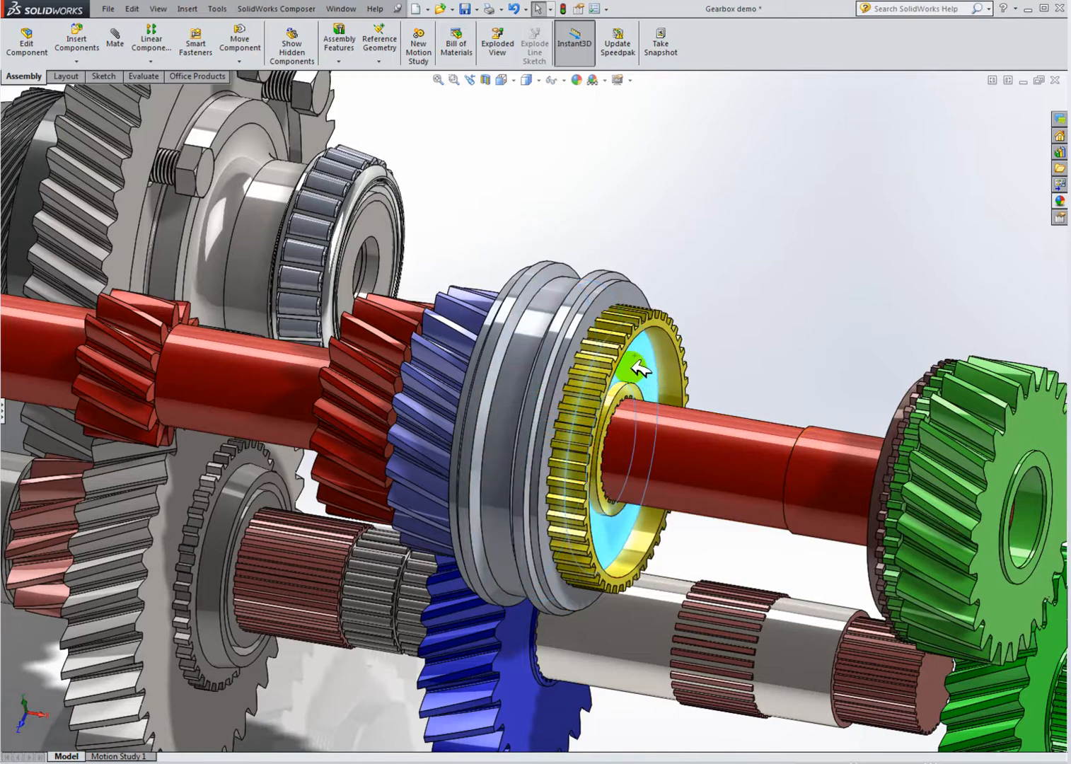
{"action": "left_click", "coordinate": [579, 327]}
{"action": "middle_click_drag", "start_coordinate": [685, 391], "coordinate": [731, 402]}
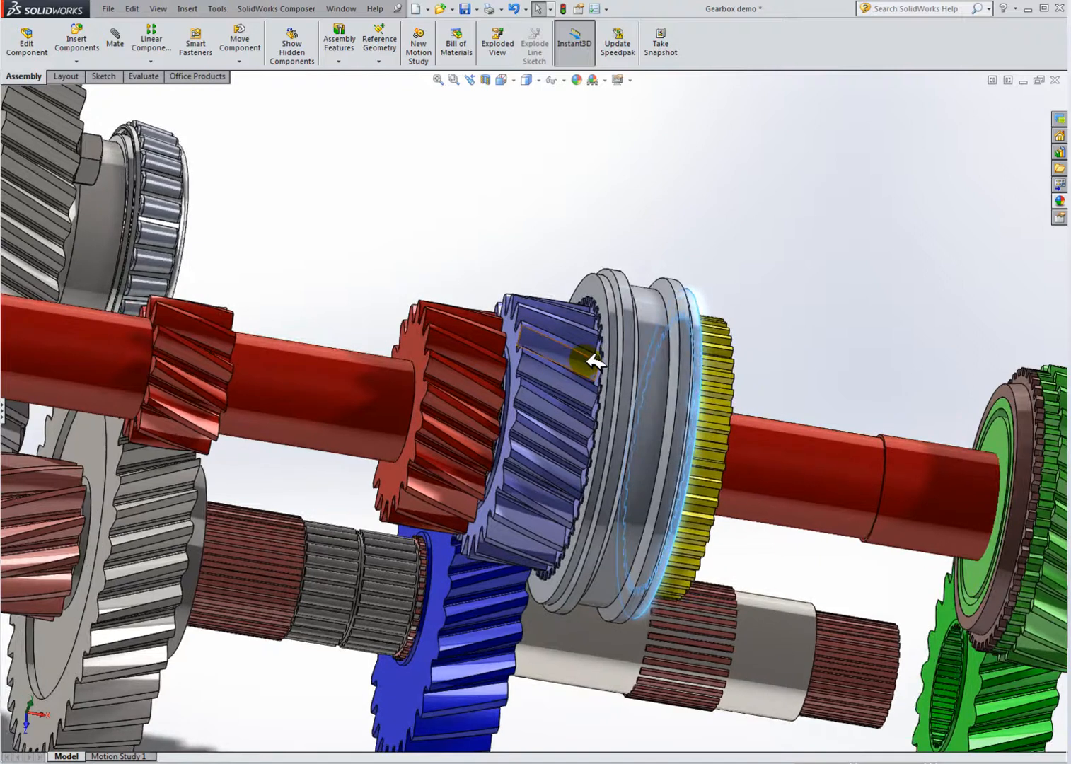
{"action": "scroll", "coordinate": [614, 448], "scroll_direction": "up", "scroll_amount": 3}
{"action": "middle_click_drag", "start_coordinate": [626, 460], "coordinate": [592, 437]}
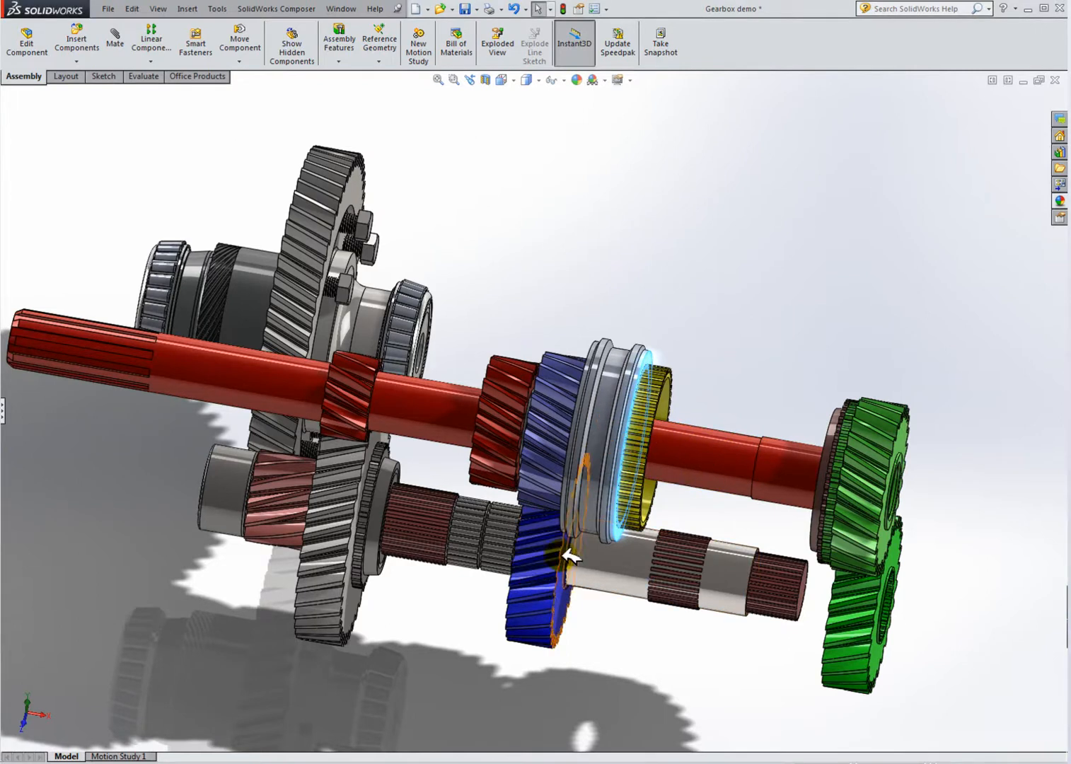
{"action": "middle_click_drag", "start_coordinate": [665, 648], "coordinate": [607, 594]}
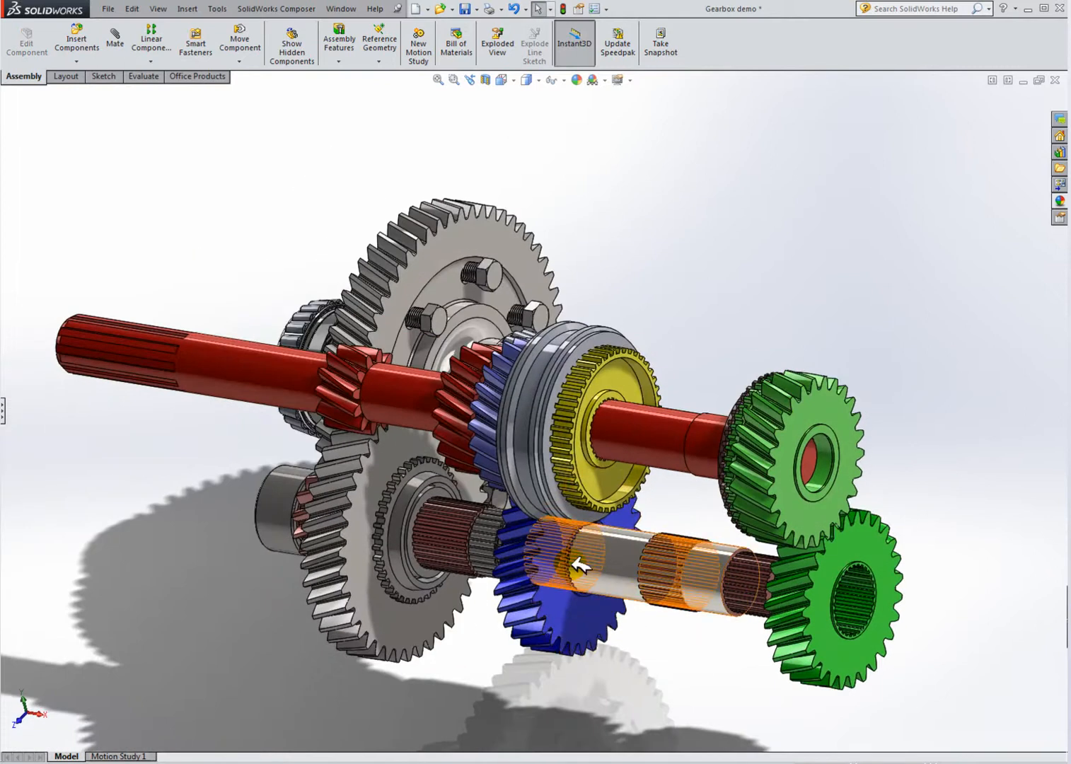
{"action": "scroll", "coordinate": [564, 548], "scroll_direction": "down", "scroll_amount": 3}
{"action": "scroll", "coordinate": [573, 538], "scroll_direction": "up", "scroll_amount": 5}
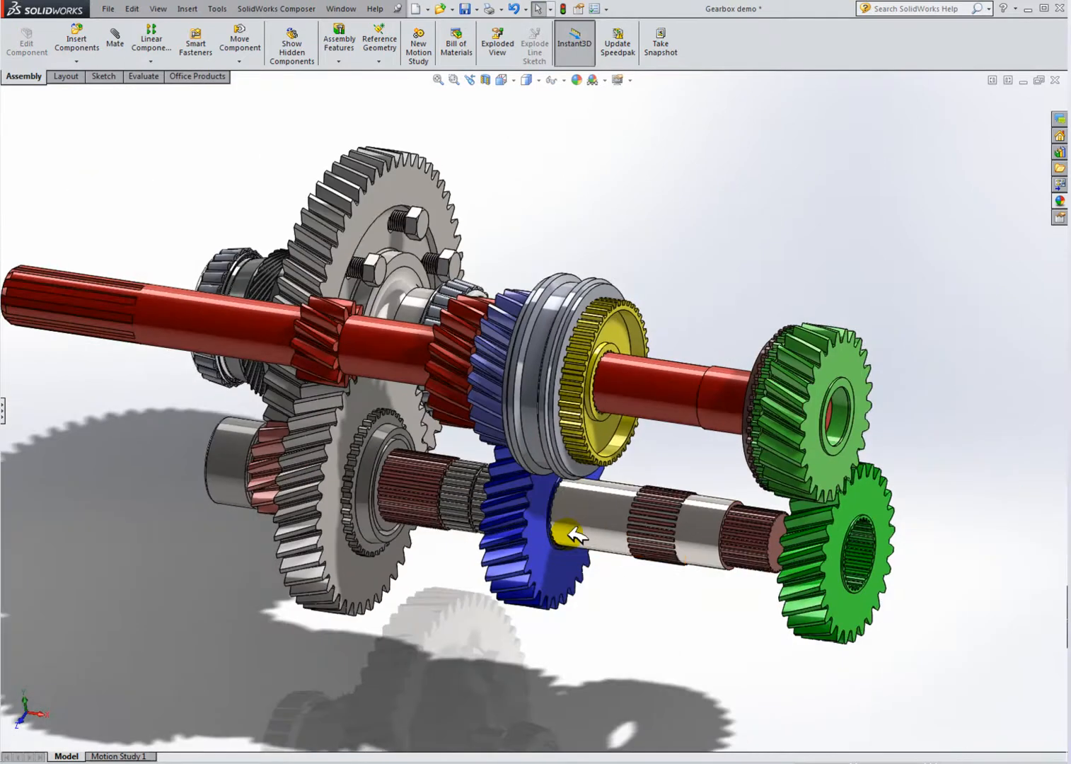
{"action": "scroll", "coordinate": [569, 536], "scroll_direction": "up", "scroll_amount": 2}
{"action": "scroll", "coordinate": [570, 535], "scroll_direction": "down", "scroll_amount": 4}
{"action": "scroll", "coordinate": [569, 535], "scroll_direction": "up", "scroll_amount": 6}
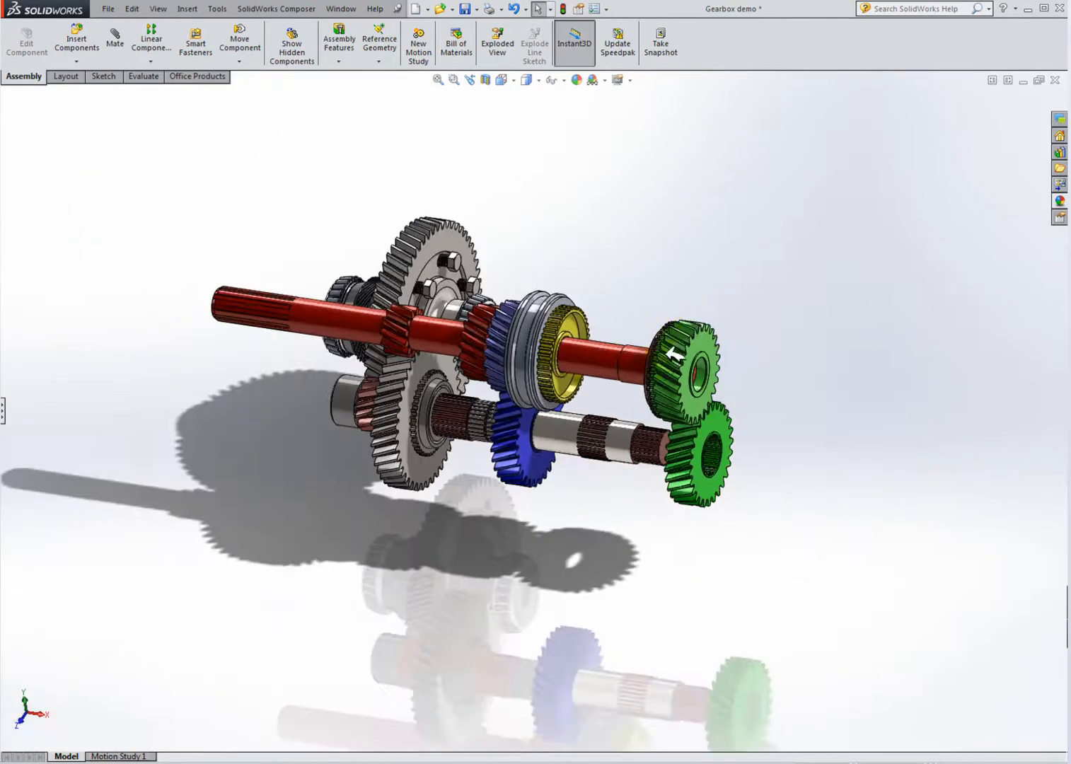
{"action": "scroll", "coordinate": [676, 364], "scroll_direction": "down", "scroll_amount": 4}
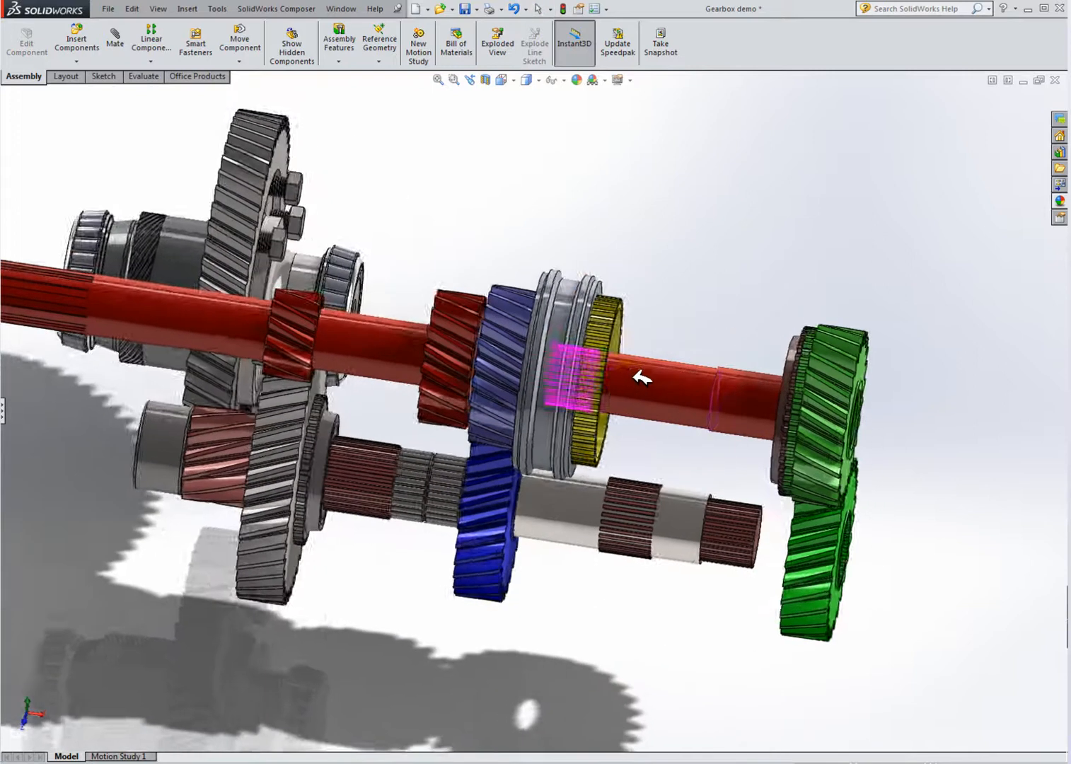
Step: Slide the green gear along the main shaft against the yellow hub
{"action": "mouse_move", "coordinate": [667, 389]}
{"action": "middle_mouse_down"}
{"action": "mouse_move", "coordinate": [705, 388]}
{"action": "mouse_move", "coordinate": [679, 392]}
{"action": "middle_mouse_up"}
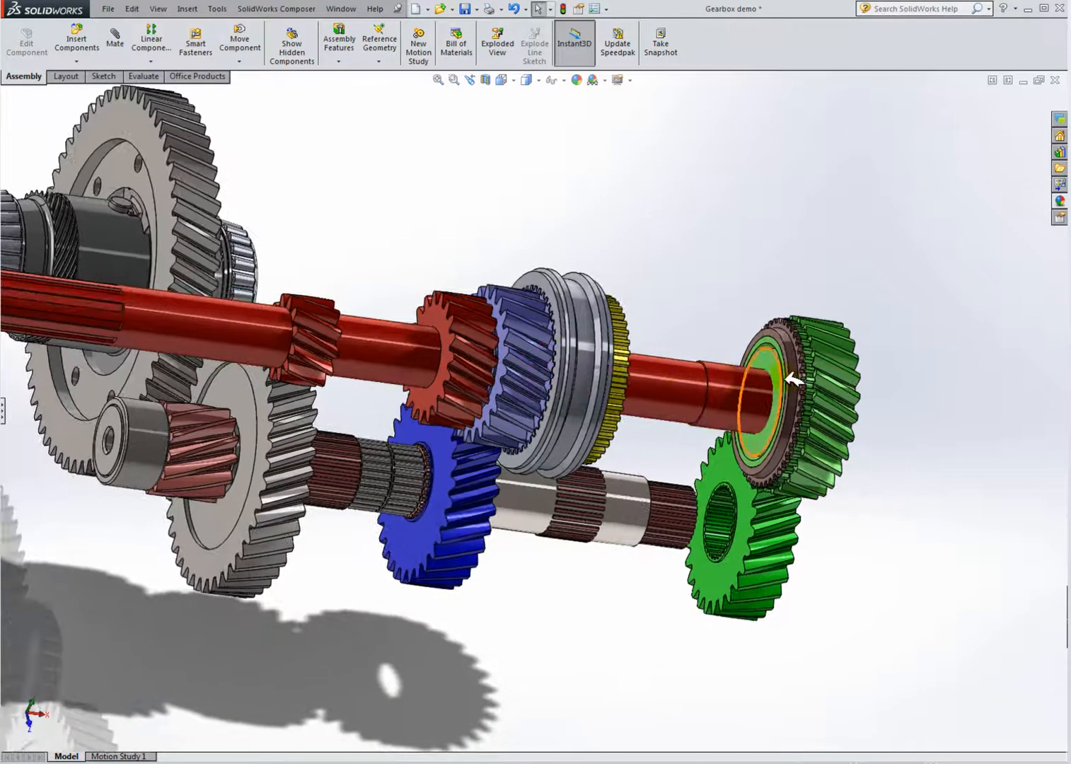
{"action": "left_click_drag", "start_coordinate": [802, 382], "coordinate": [636, 360]}
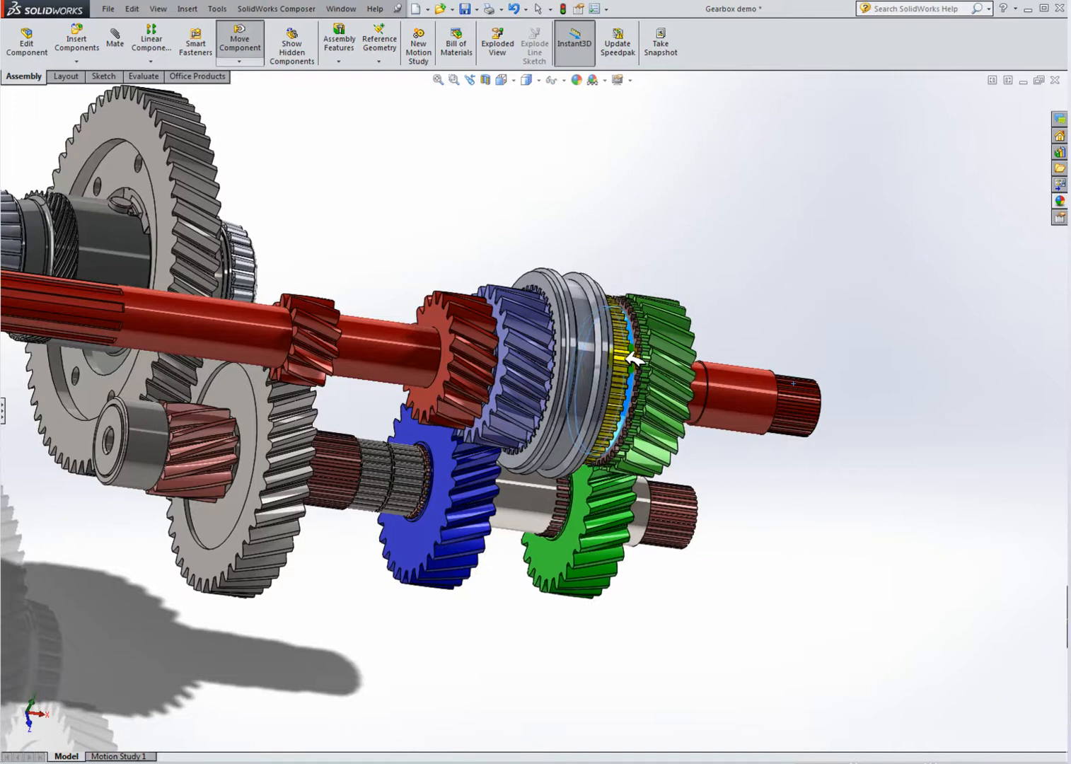
{"action": "scroll", "coordinate": [672, 364], "scroll_direction": "down", "scroll_amount": 5}
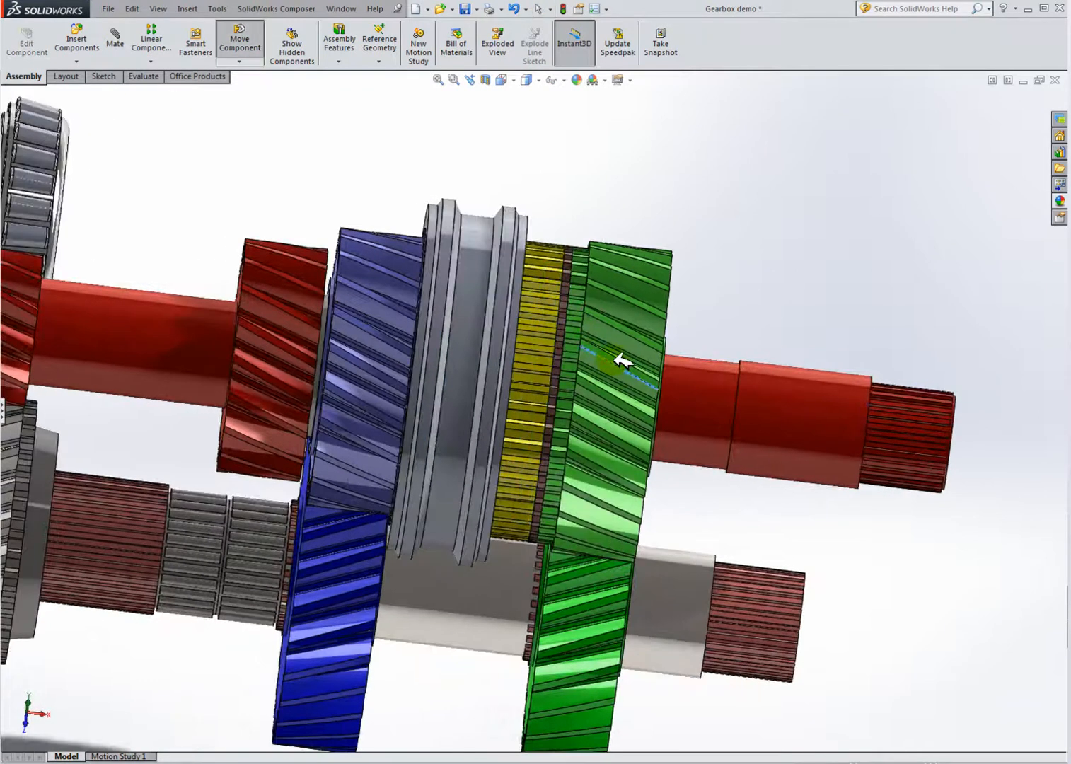
Step: Slide the green gear further along the main shaft until it seats against the synchronizer sleeve
{"action": "middle_click_drag", "start_coordinate": [657, 375], "coordinate": [609, 359]}
{"action": "scroll", "coordinate": [609, 358], "scroll_direction": "down", "scroll_amount": 3}
{"action": "left_click_drag", "start_coordinate": [572, 375], "coordinate": [573, 372]}
{"action": "left_click_drag", "start_coordinate": [473, 350], "coordinate": [587, 378]}
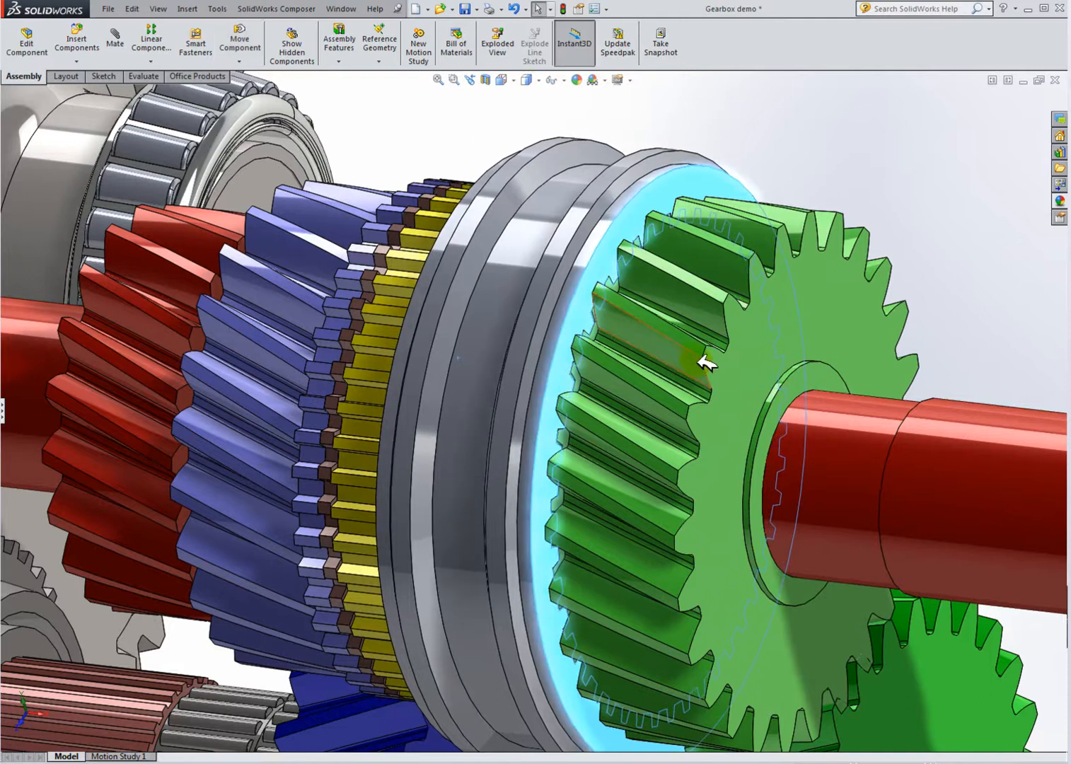
{"action": "scroll", "coordinate": [692, 388], "scroll_direction": "up", "scroll_amount": 4}
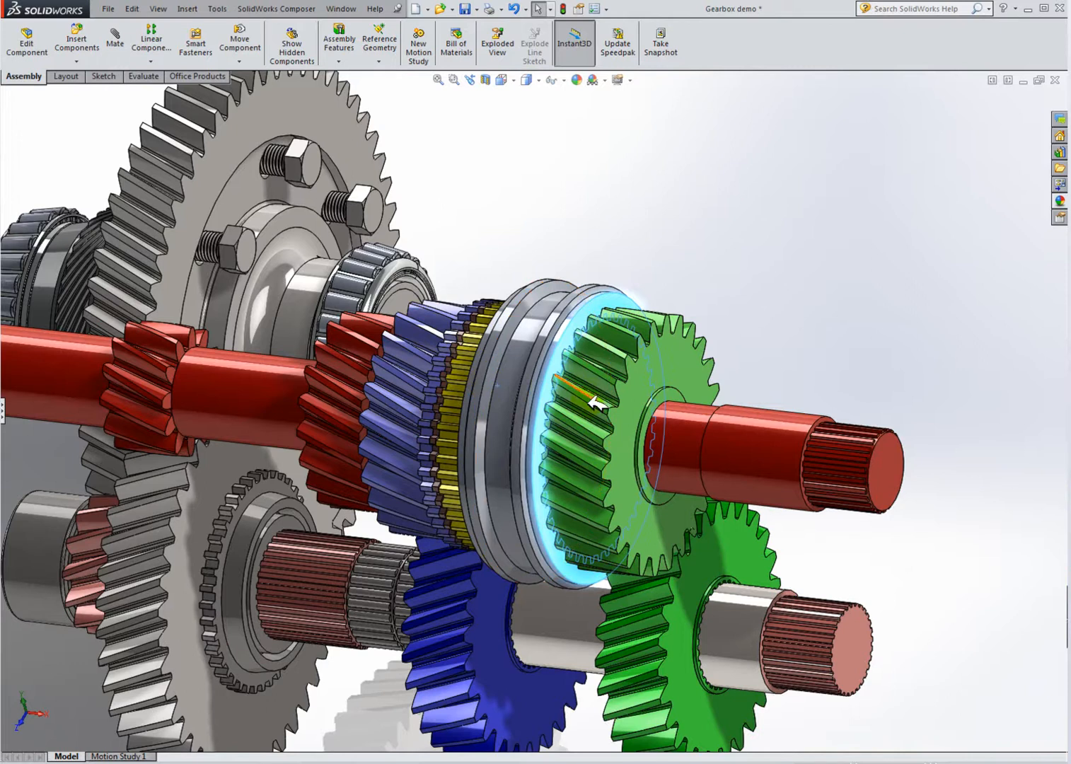
{"action": "scroll", "coordinate": [605, 396], "scroll_direction": "up", "scroll_amount": 2}
{"action": "middle_click_drag", "start_coordinate": [581, 411], "coordinate": [491, 409]}
{"action": "left_click_drag", "start_coordinate": [491, 409], "coordinate": [501, 400]}
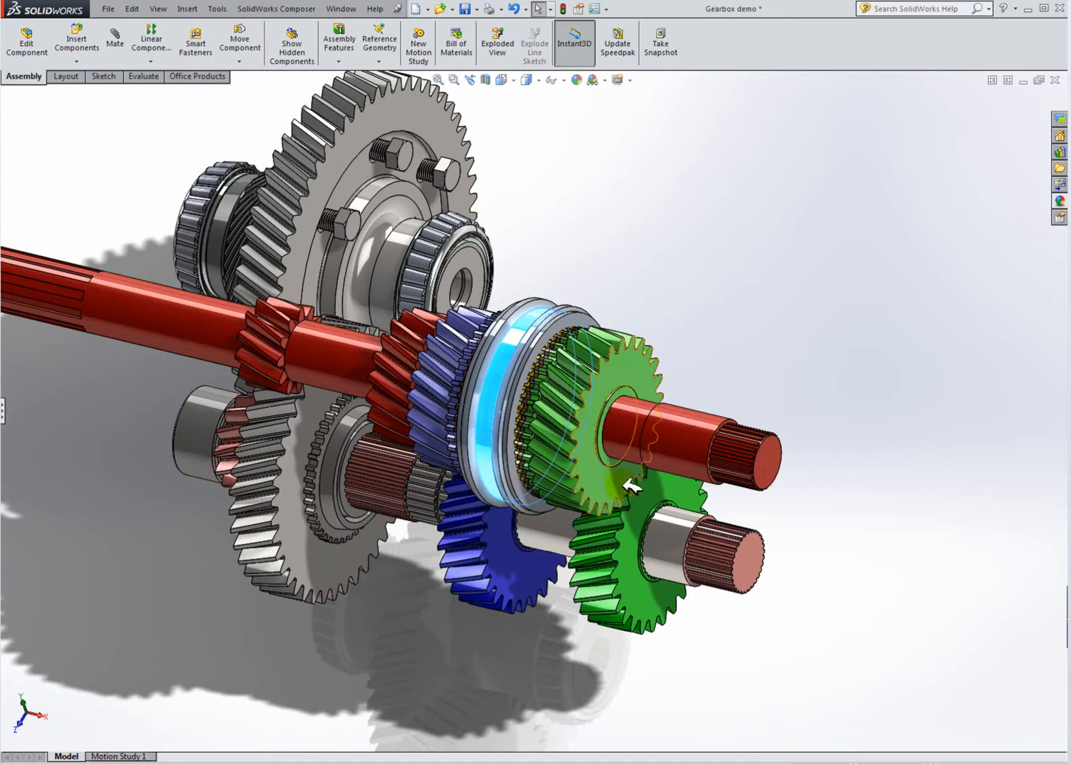
Step: Review the reassembled gear pack at closer zoom, then close the gearbox assembly and its task pane
{"action": "left_click", "coordinate": [702, 327]}
{"action": "scroll", "coordinate": [564, 442], "scroll_direction": "down", "scroll_amount": 3}
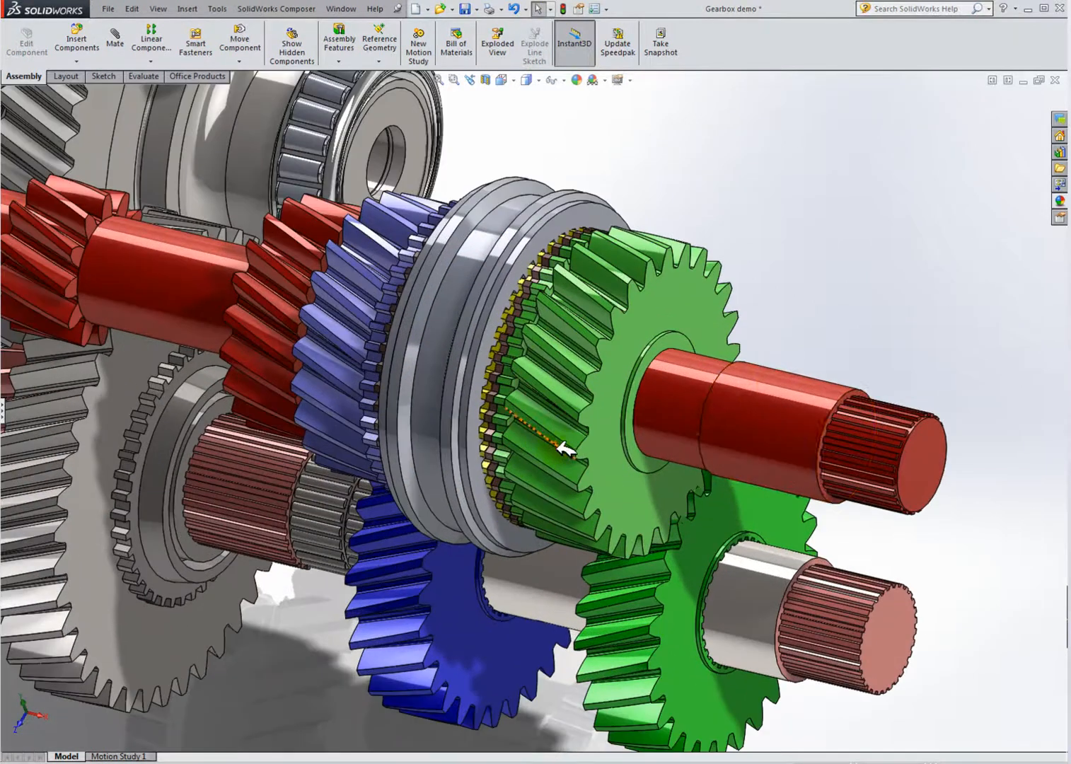
{"action": "scroll", "coordinate": [657, 403], "scroll_direction": "up", "scroll_amount": 2}
{"action": "scroll", "coordinate": [567, 411], "scroll_direction": "down", "scroll_amount": 3}
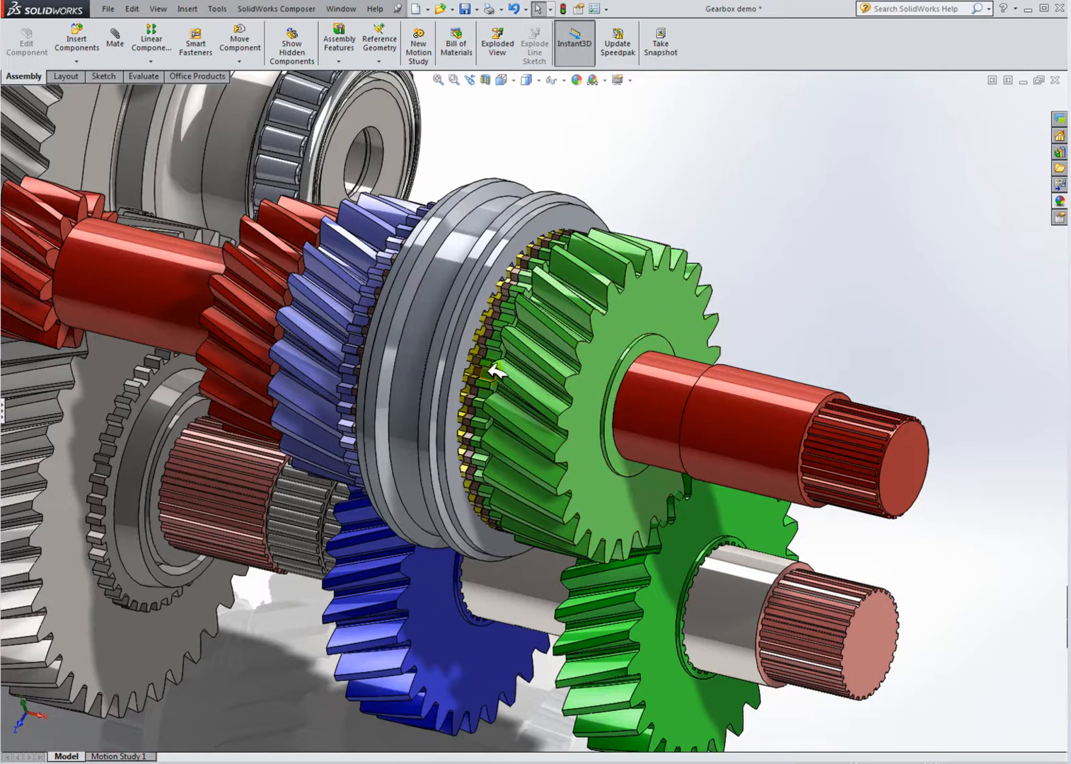
{"action": "left_click_drag", "start_coordinate": [459, 371], "coordinate": [463, 377]}
{"action": "left_click", "coordinate": [811, 338]}
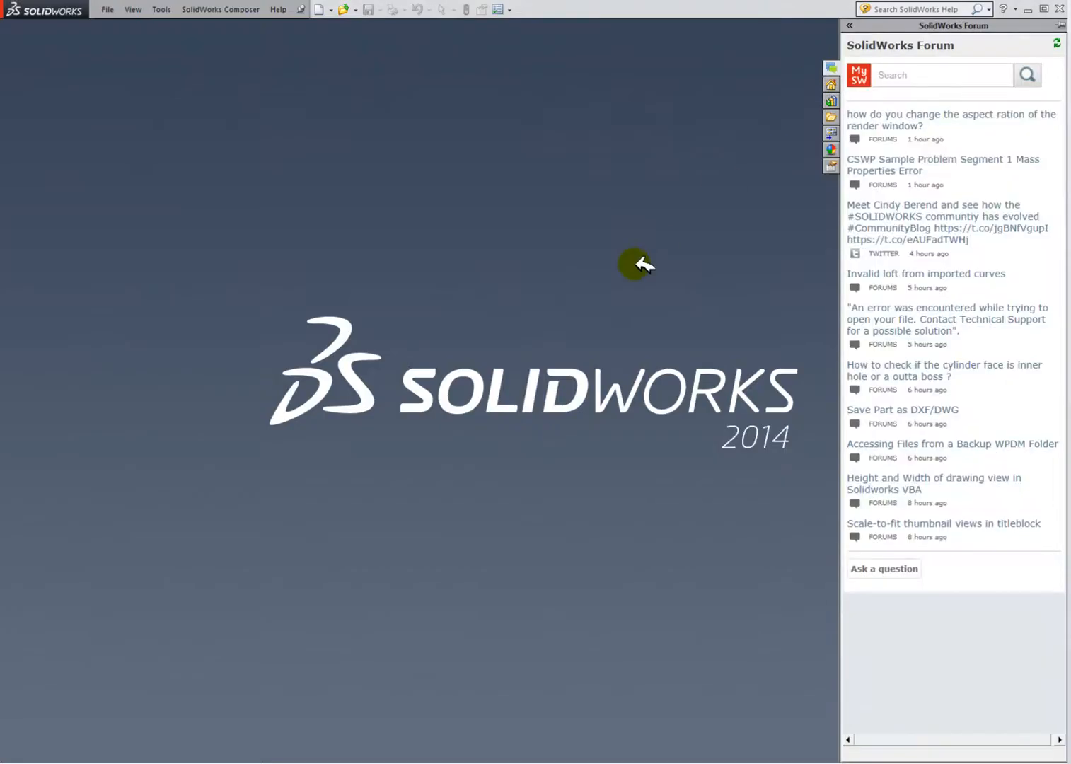
{"action": "left_click", "coordinate": [628, 269]}
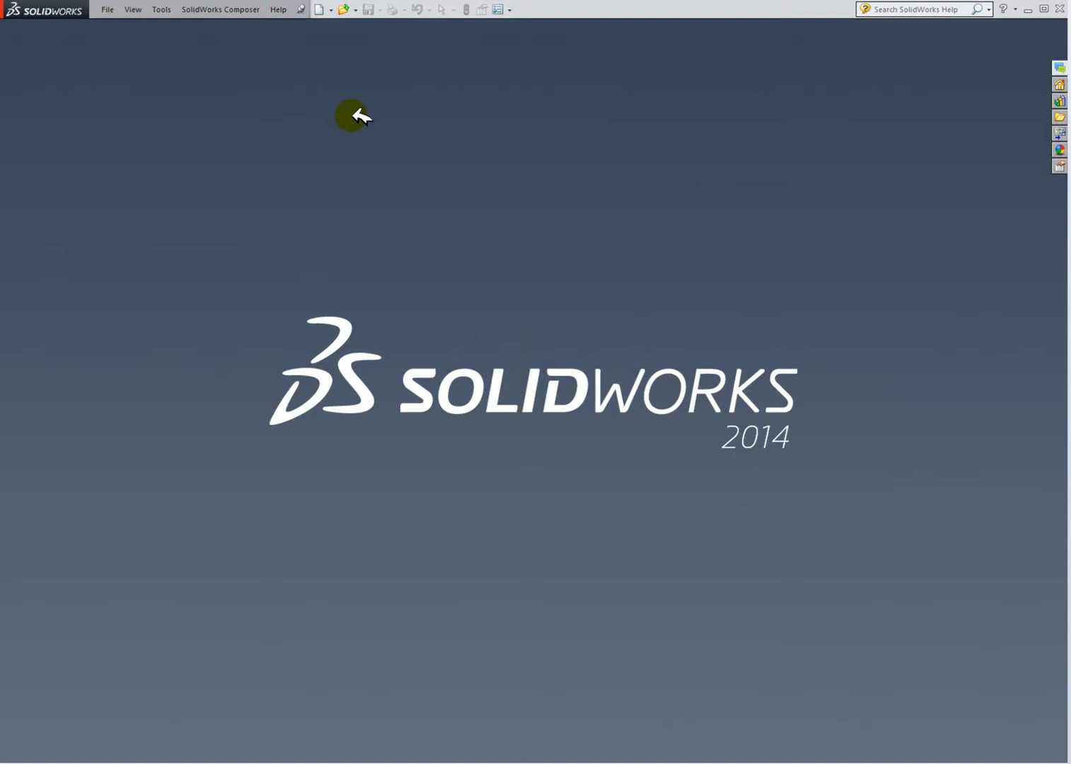
Step: Create a new assembly document and dismiss the Begin Assembly command
{"action": "left_click", "coordinate": [322, 9]}
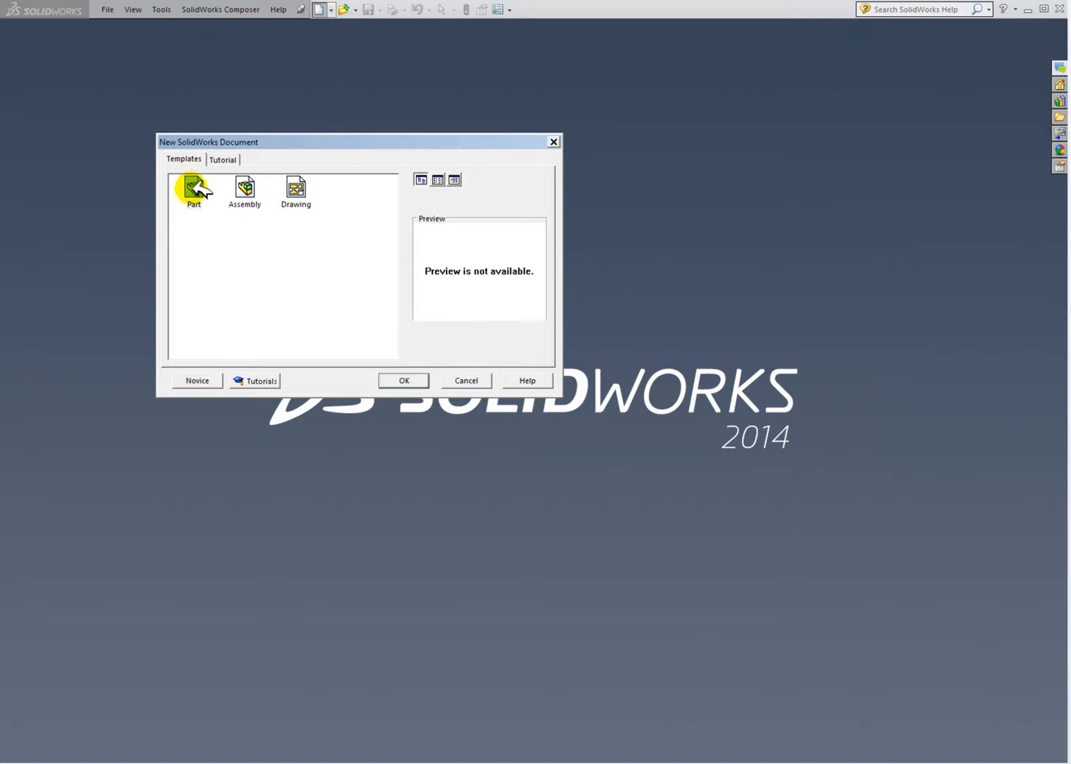
{"action": "left_click", "coordinate": [245, 190]}
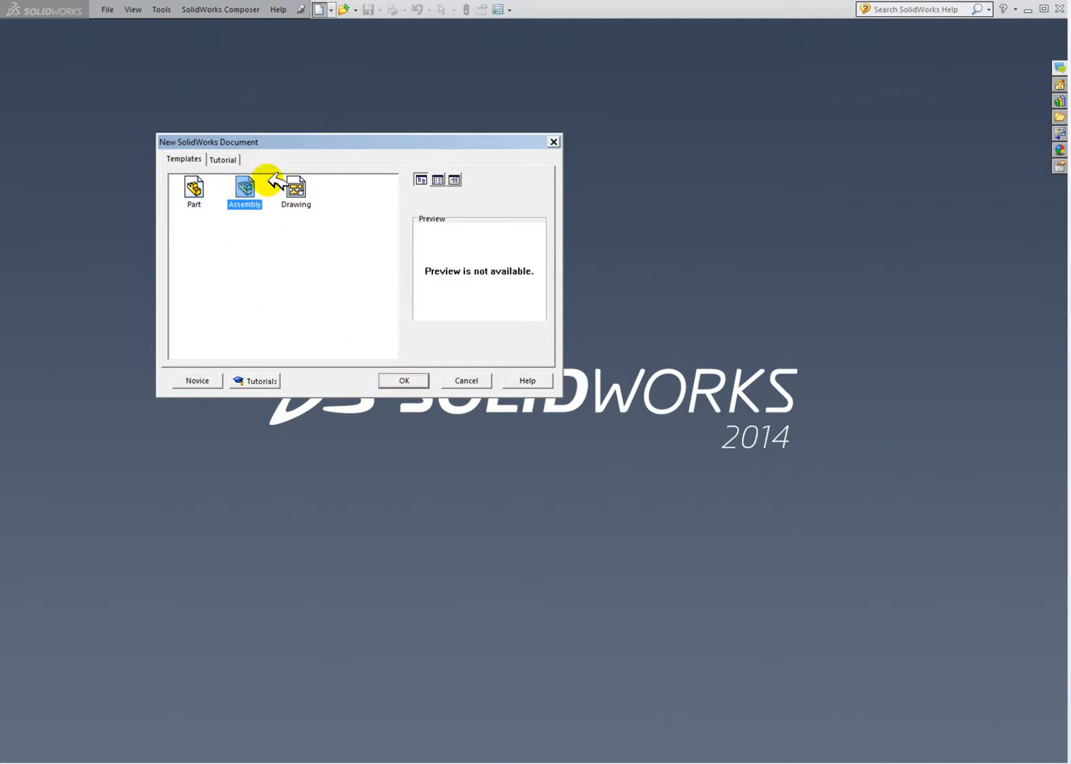
{"action": "left_click", "coordinate": [412, 380]}
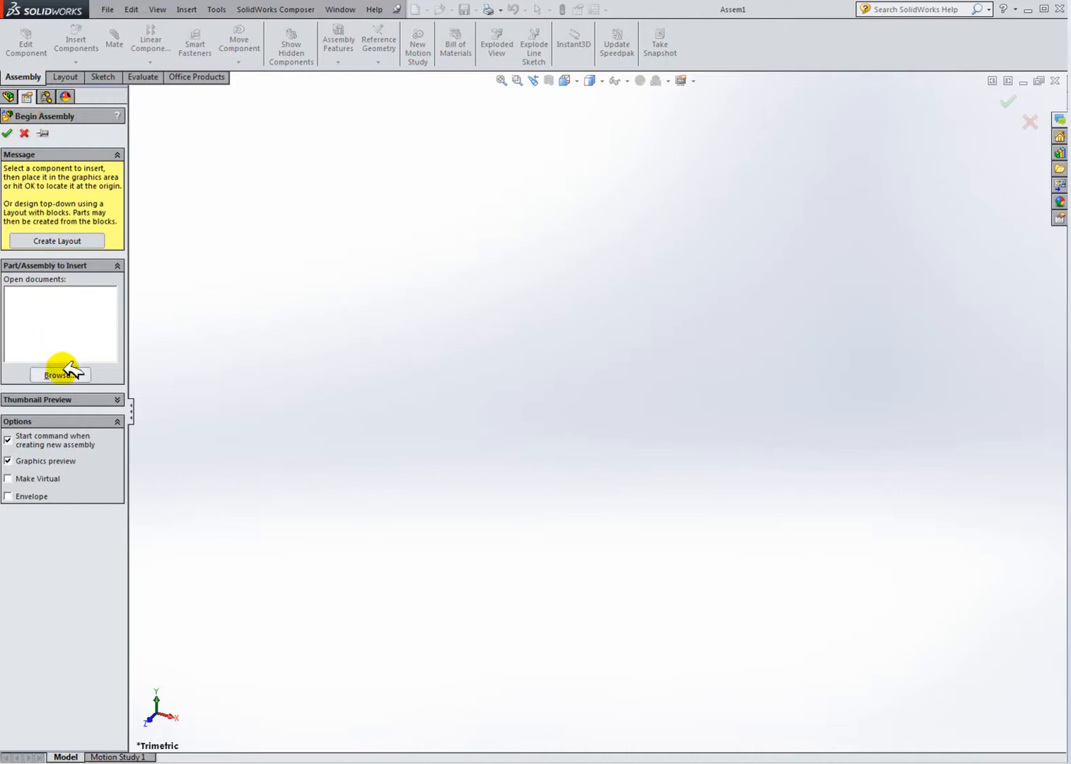
{"action": "left_click", "coordinate": [25, 133]}
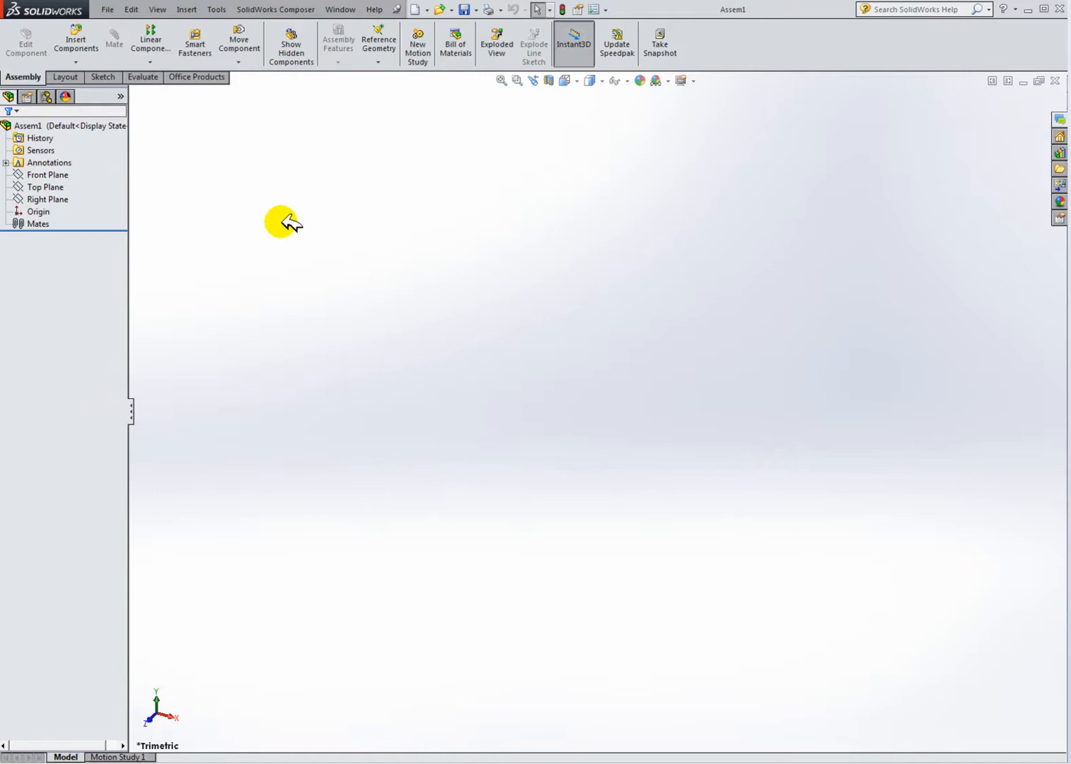
Step: Add in Toolbox from the Design Library and open its ISO Power Transmission Gears folder
{"action": "left_click", "coordinate": [1060, 152]}
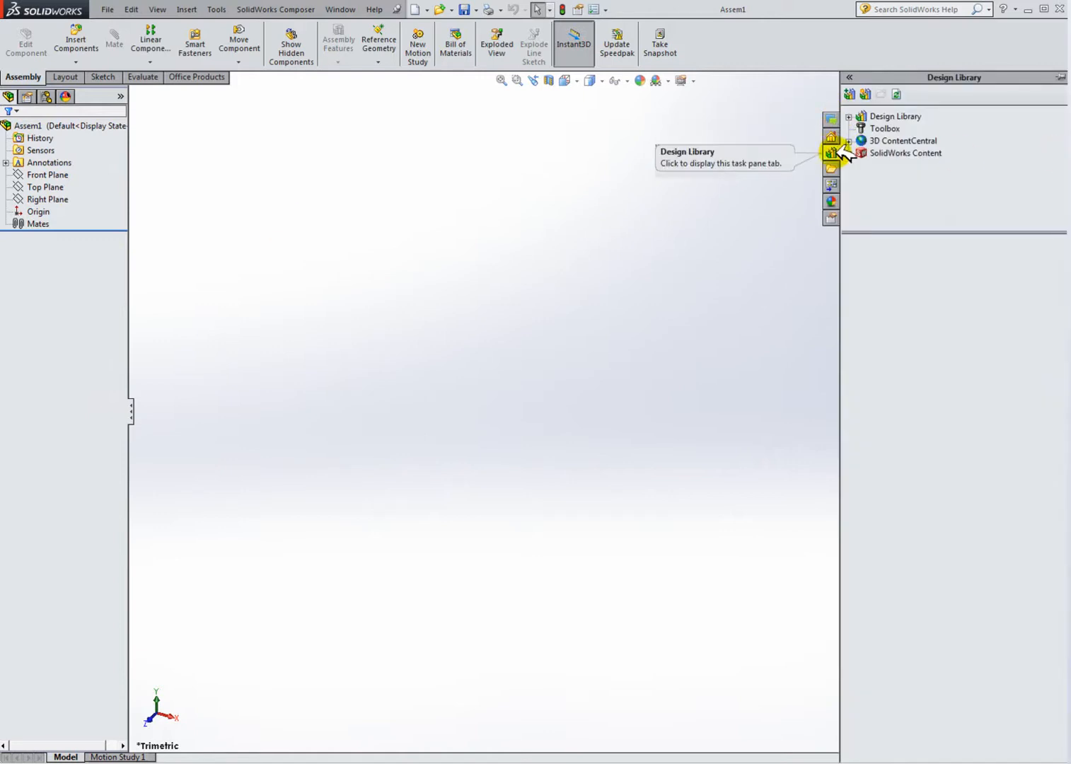
{"action": "left_click", "coordinate": [884, 129]}
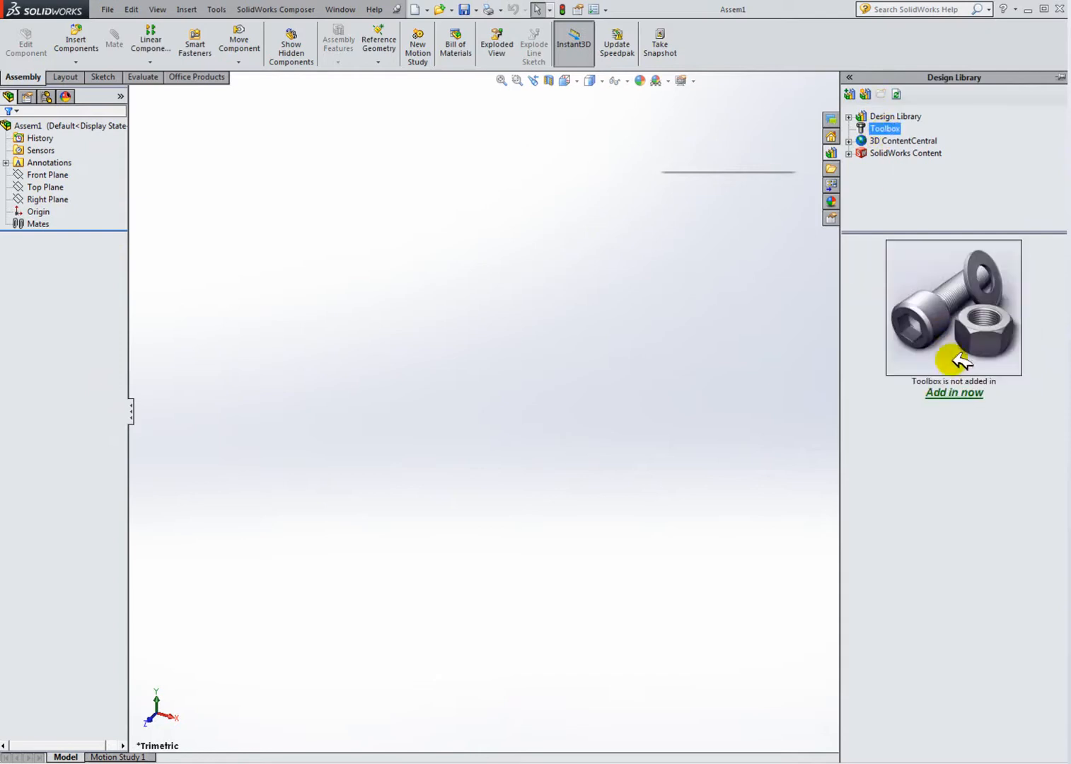
{"action": "left_click", "coordinate": [966, 393]}
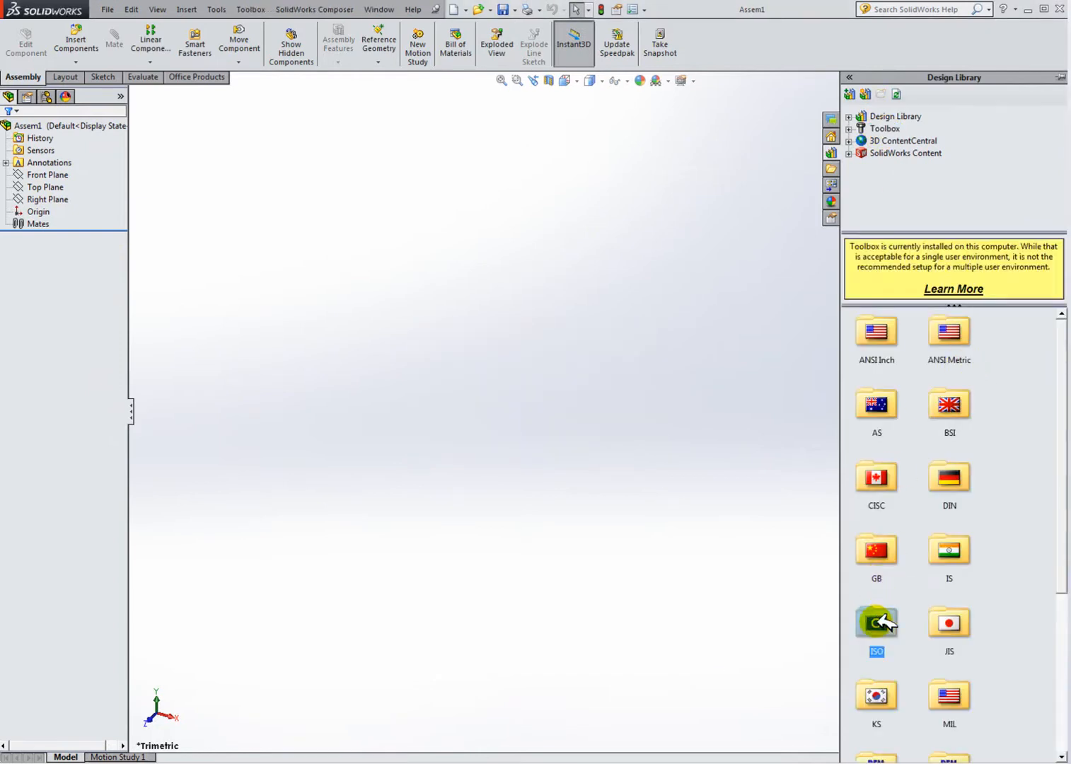
{"action": "double_click", "coordinate": [882, 618]}
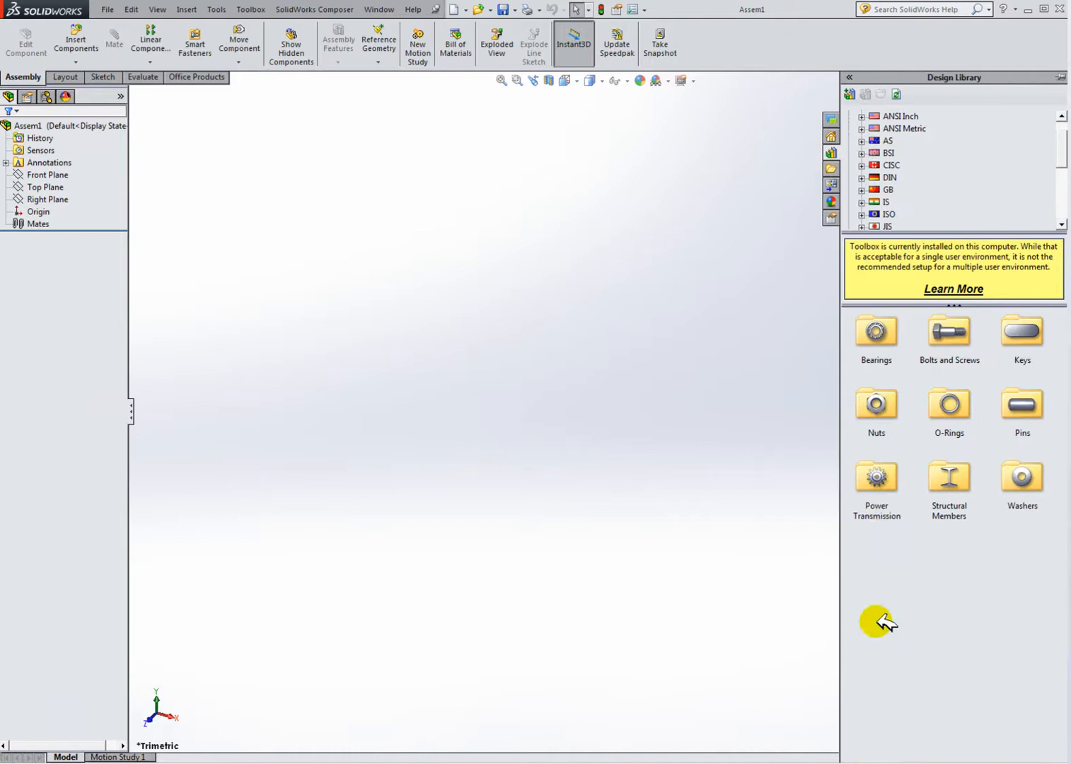
{"action": "double_click", "coordinate": [885, 479]}
{"action": "left_click", "coordinate": [958, 333]}
{"action": "double_click", "coordinate": [956, 332]}
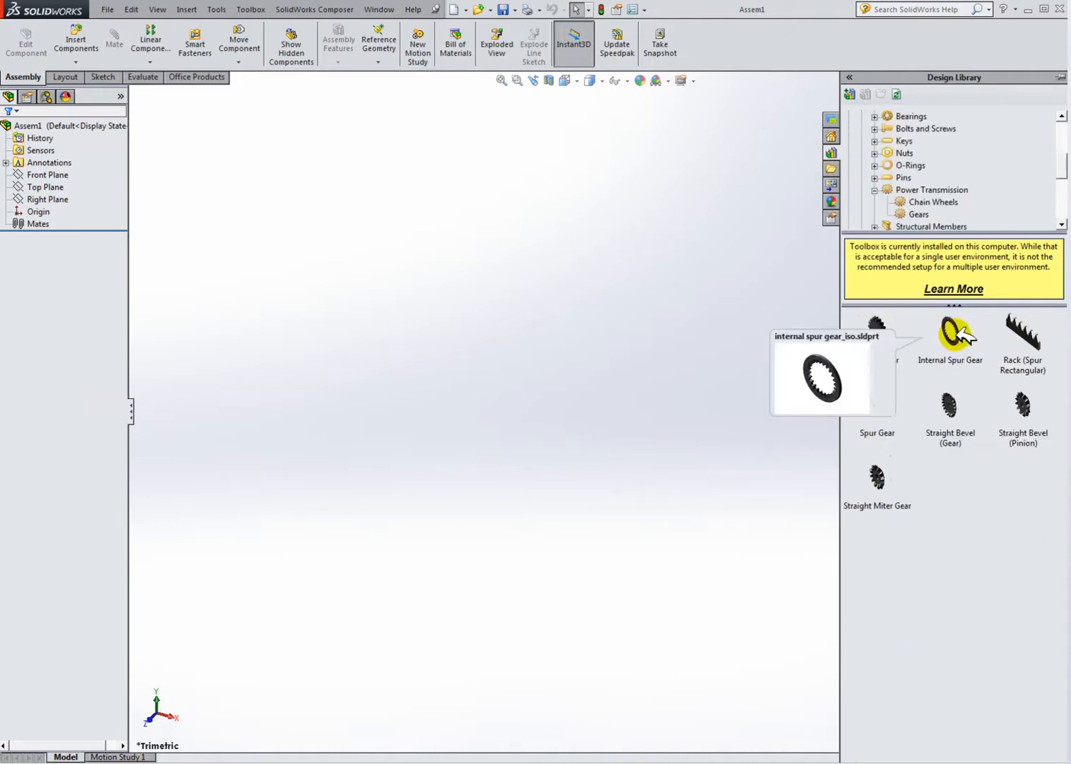
Step: Insert an ISO spur gear into the assembly with module 1 and 33 teeth
{"action": "left_click_drag", "start_coordinate": [890, 402], "coordinate": [599, 398]}
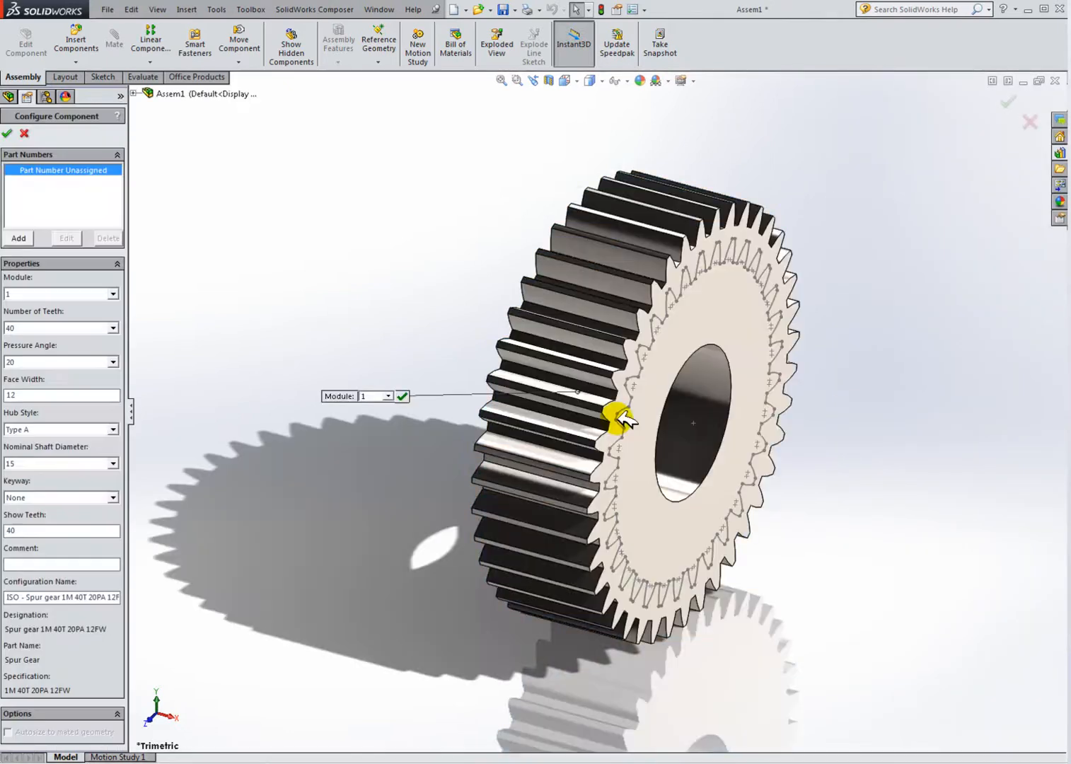
{"action": "left_click", "coordinate": [39, 290]}
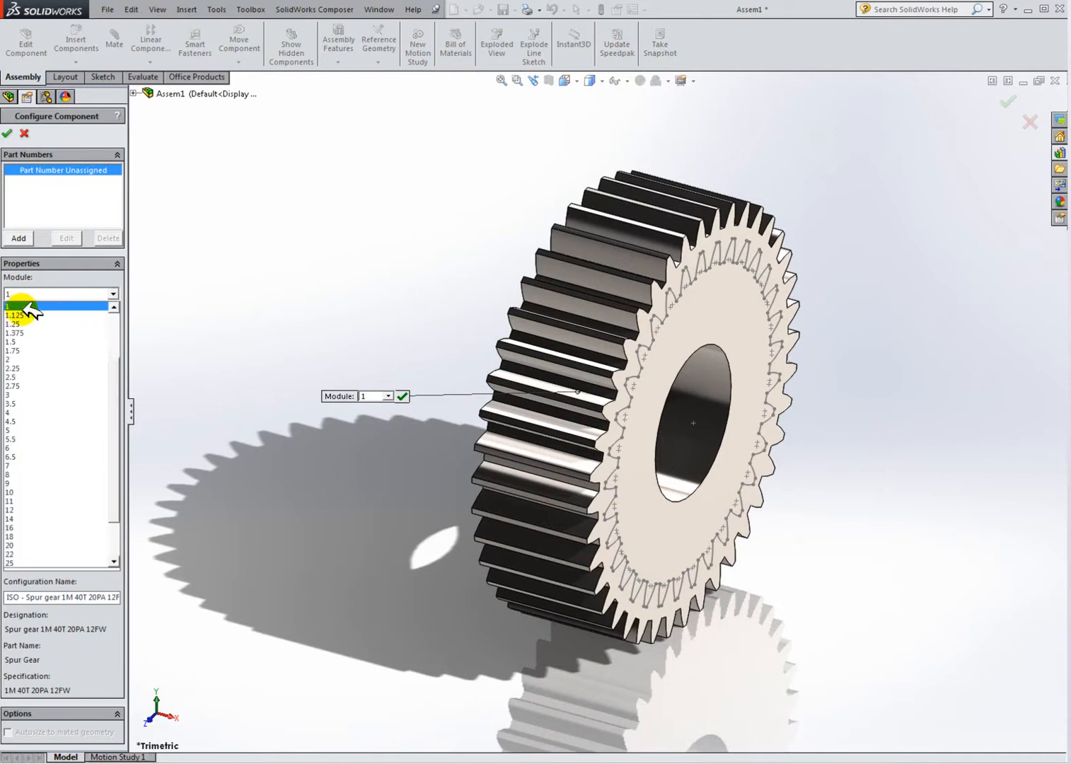
{"action": "left_click", "coordinate": [26, 306]}
{"action": "left_click", "coordinate": [71, 329]}
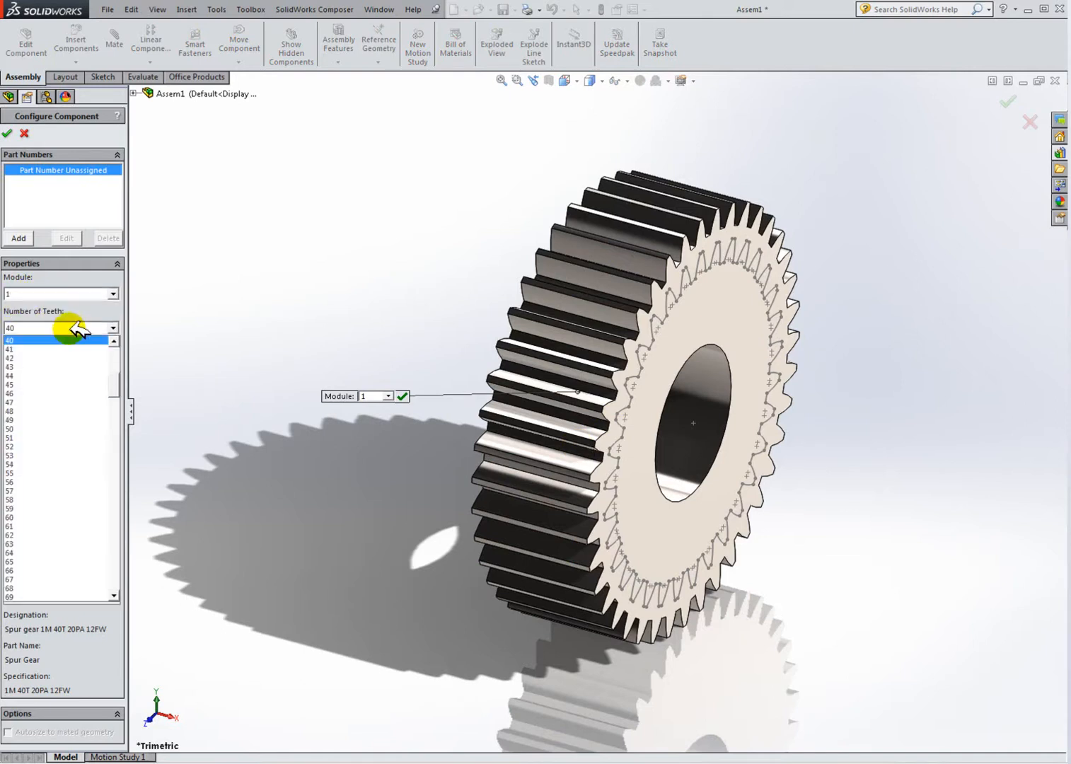
{"action": "double_click", "coordinate": [114, 340]}
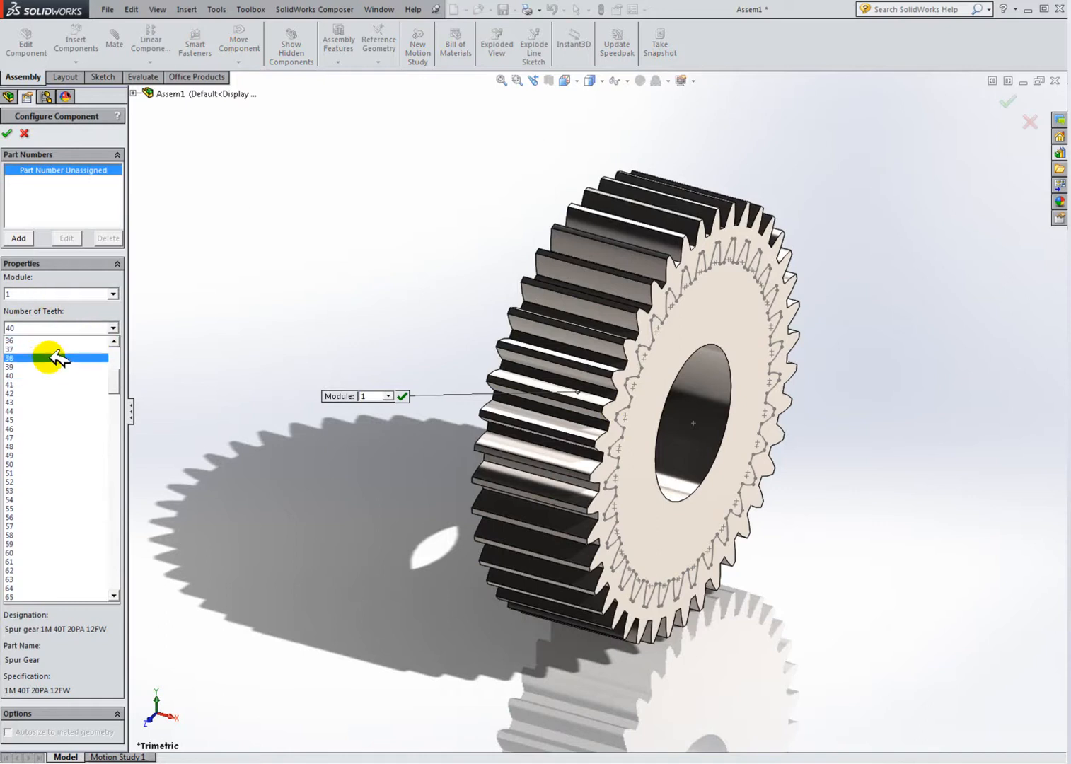
{"action": "triple_click", "coordinate": [114, 340]}
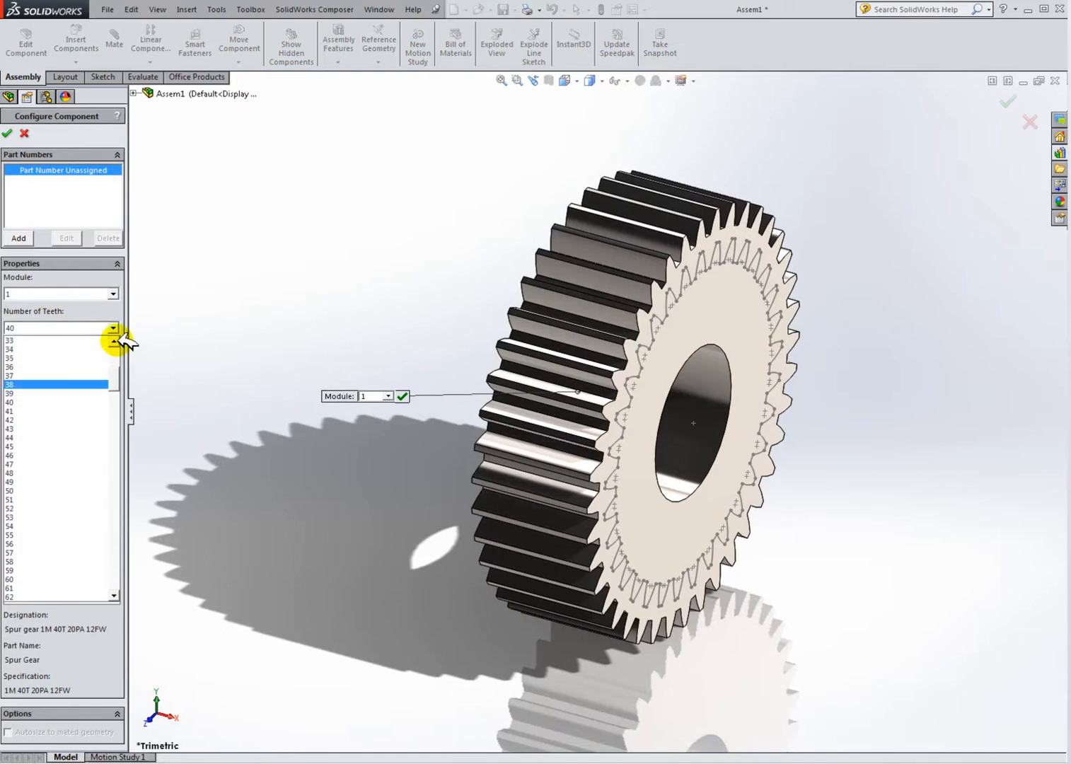
{"action": "left_click", "coordinate": [21, 340]}
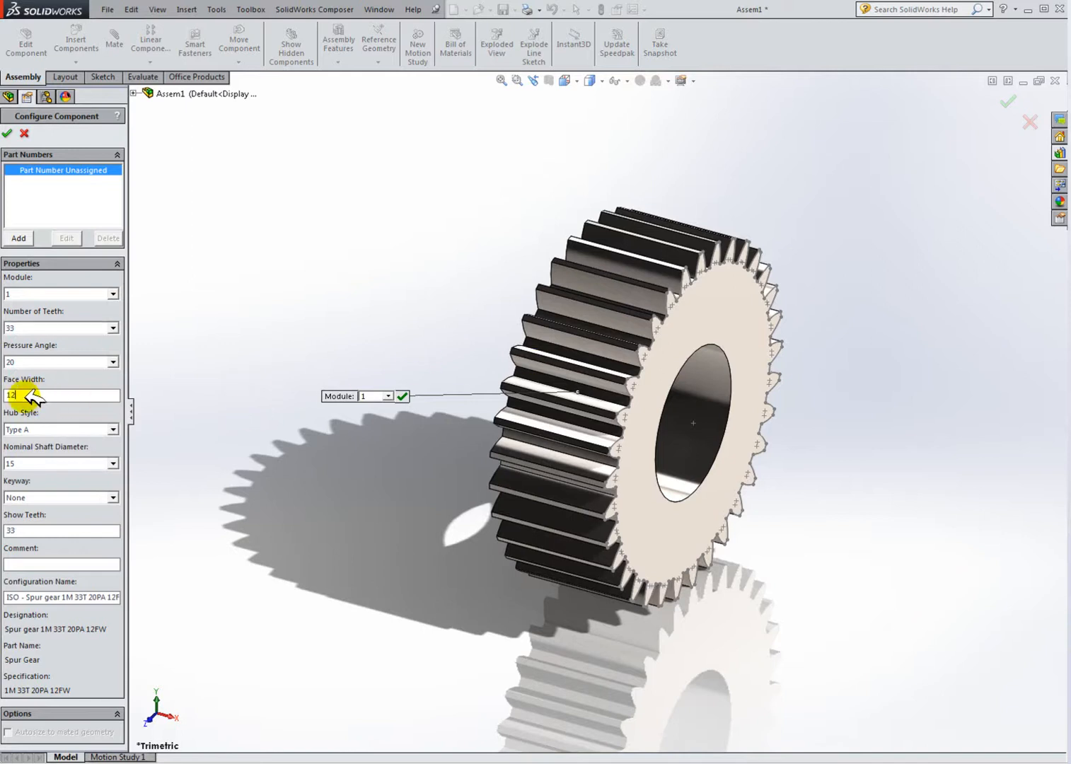
{"action": "left_click", "coordinate": [42, 463]}
{"action": "left_click", "coordinate": [43, 464]}
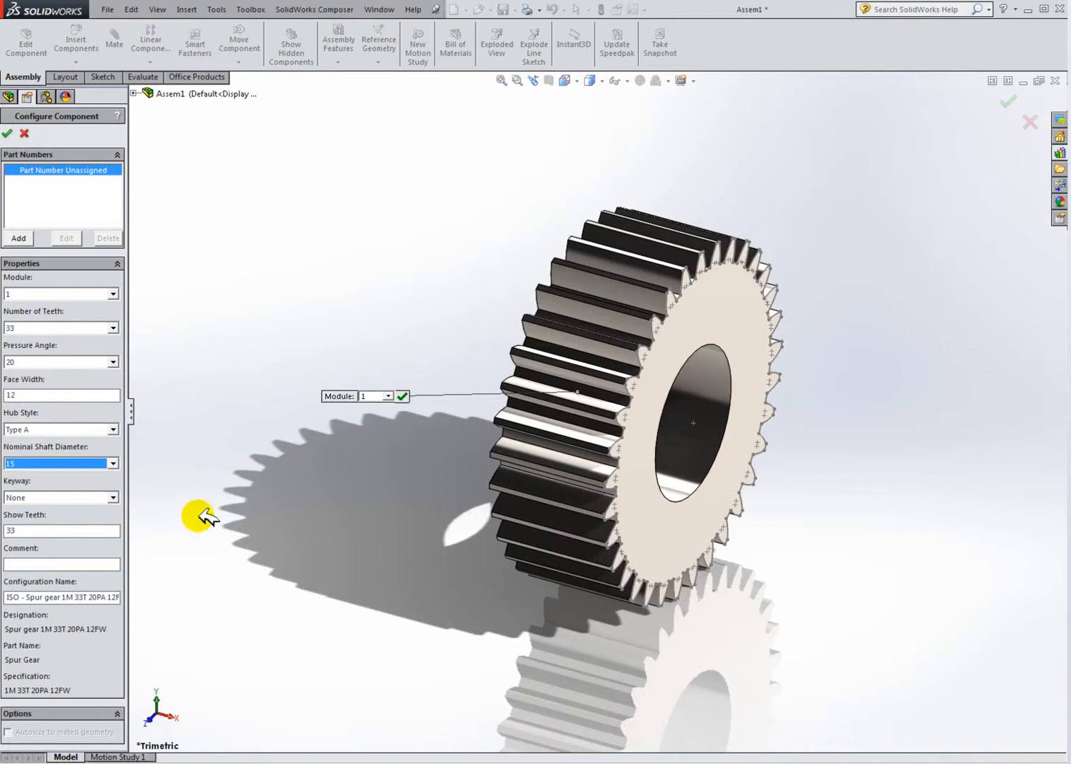
{"action": "left_click", "coordinate": [55, 531]}
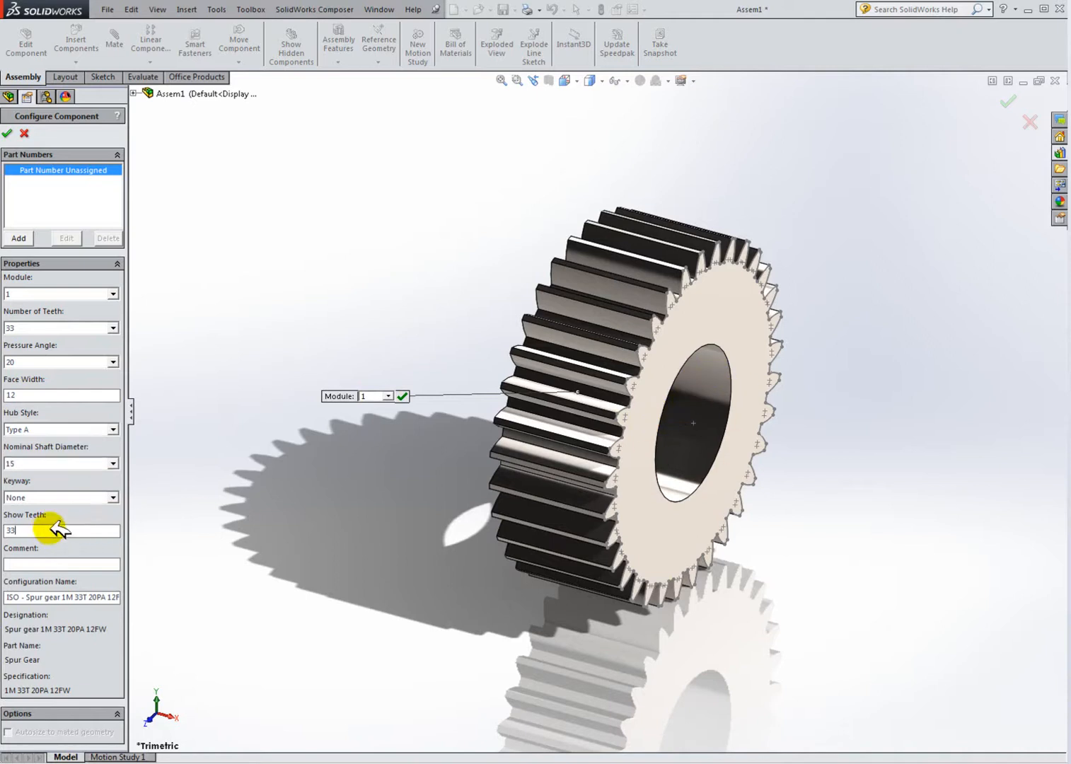
{"action": "left_click", "coordinate": [13, 133]}
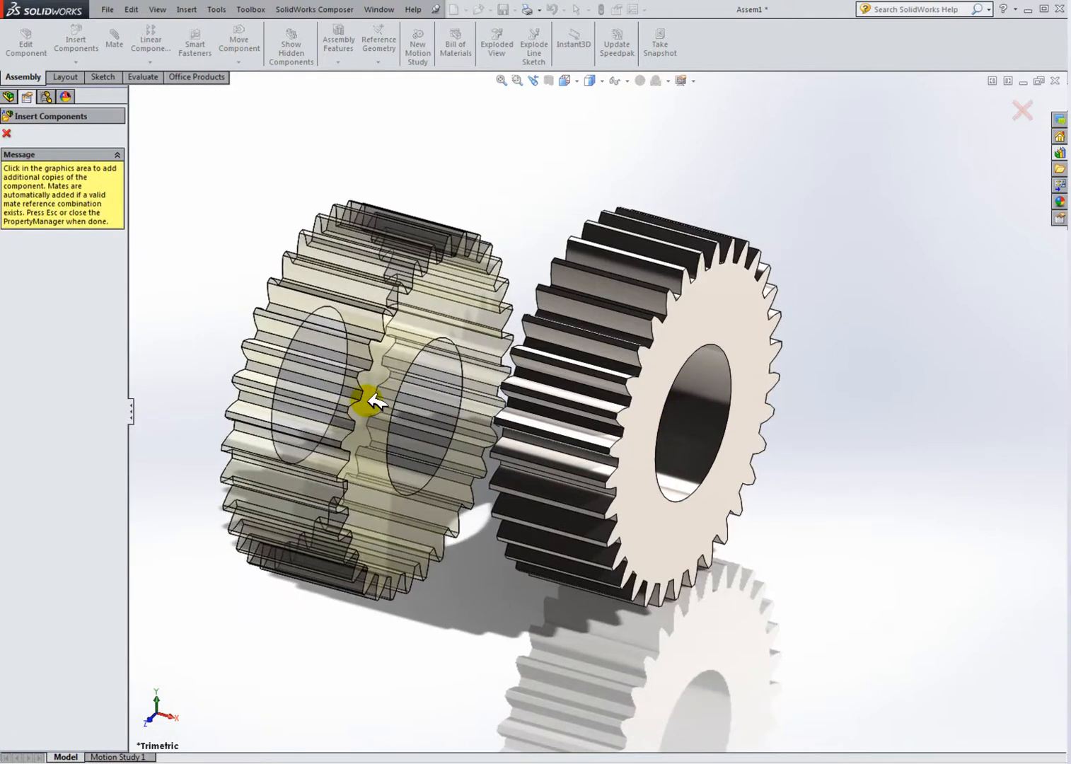
{"action": "key", "text": "Escape"}
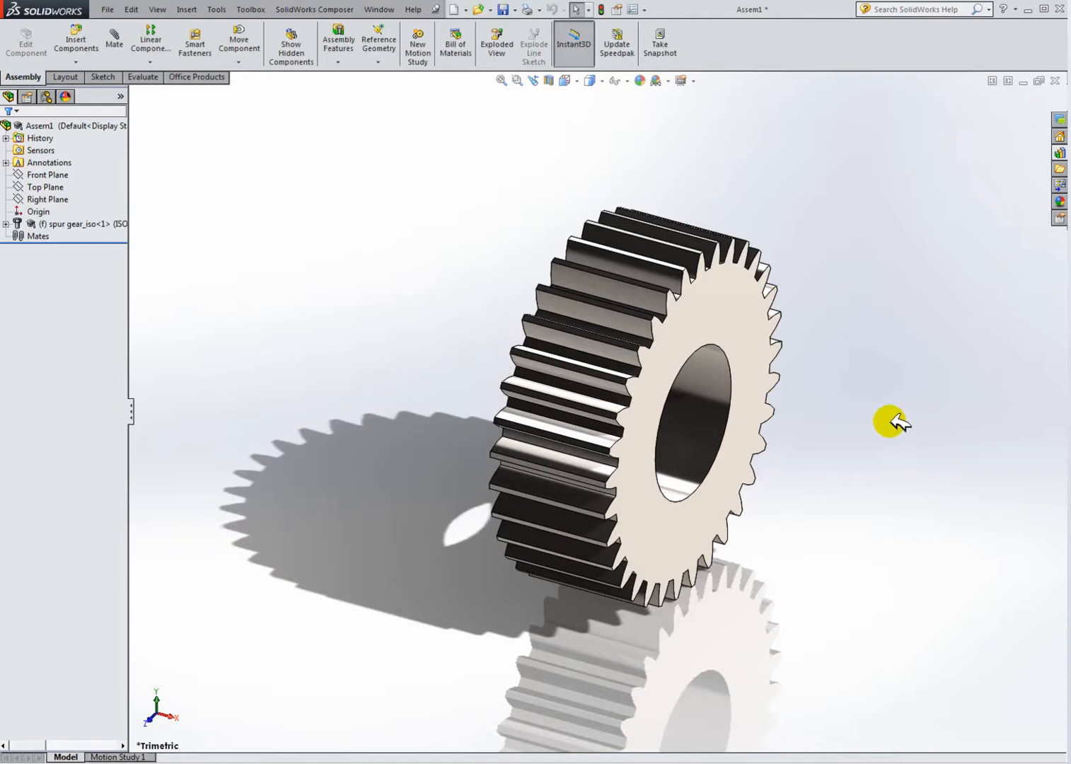
Step: Insert a second ISO spur gear beside the first and set its number of teeth to 36
{"action": "scroll", "coordinate": [788, 370], "scroll_direction": "down", "scroll_amount": 3}
{"action": "scroll", "coordinate": [707, 378], "scroll_direction": "up", "scroll_amount": 1}
{"action": "mouse_move", "coordinate": [695, 375]}
{"action": "middle_mouse_down"}
{"action": "mouse_move", "coordinate": [633, 326]}
{"action": "mouse_move", "coordinate": [748, 351]}
{"action": "mouse_move", "coordinate": [697, 350]}
{"action": "middle_mouse_up"}
{"action": "scroll", "coordinate": [689, 401], "scroll_direction": "up", "scroll_amount": 2}
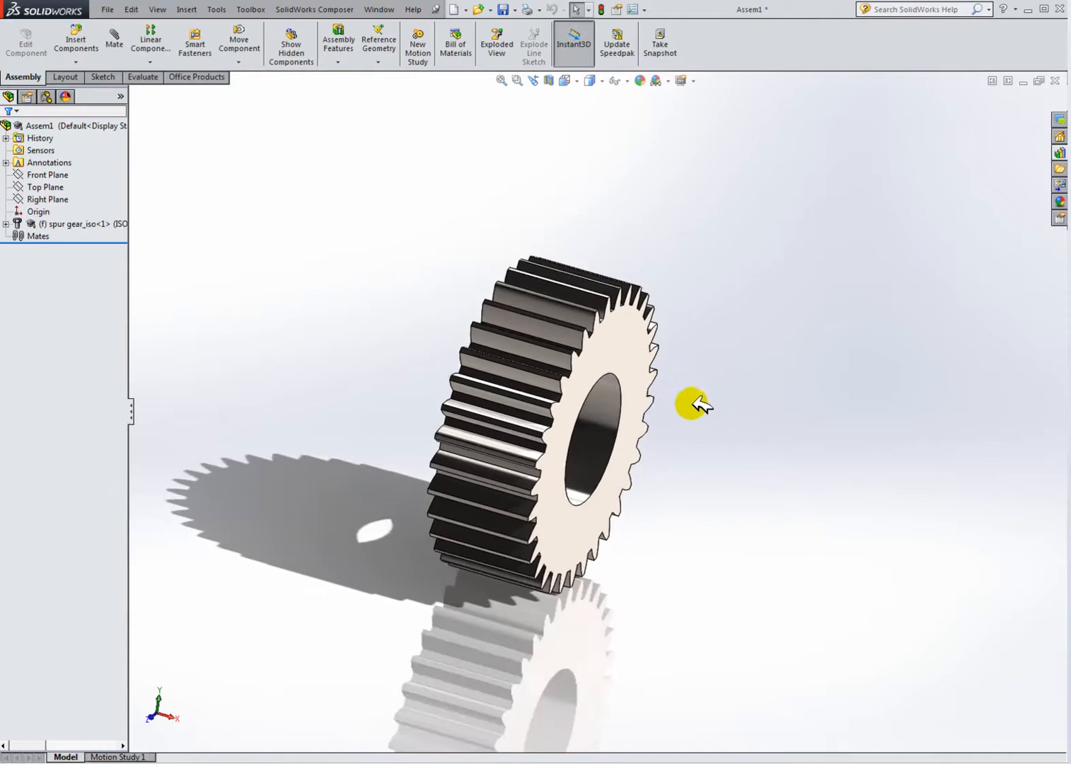
{"action": "scroll", "coordinate": [697, 425], "scroll_direction": "down", "scroll_amount": 1}
{"action": "scroll", "coordinate": [606, 425], "scroll_direction": "down", "scroll_amount": 1}
{"action": "scroll", "coordinate": [606, 410], "scroll_direction": "up", "scroll_amount": 1}
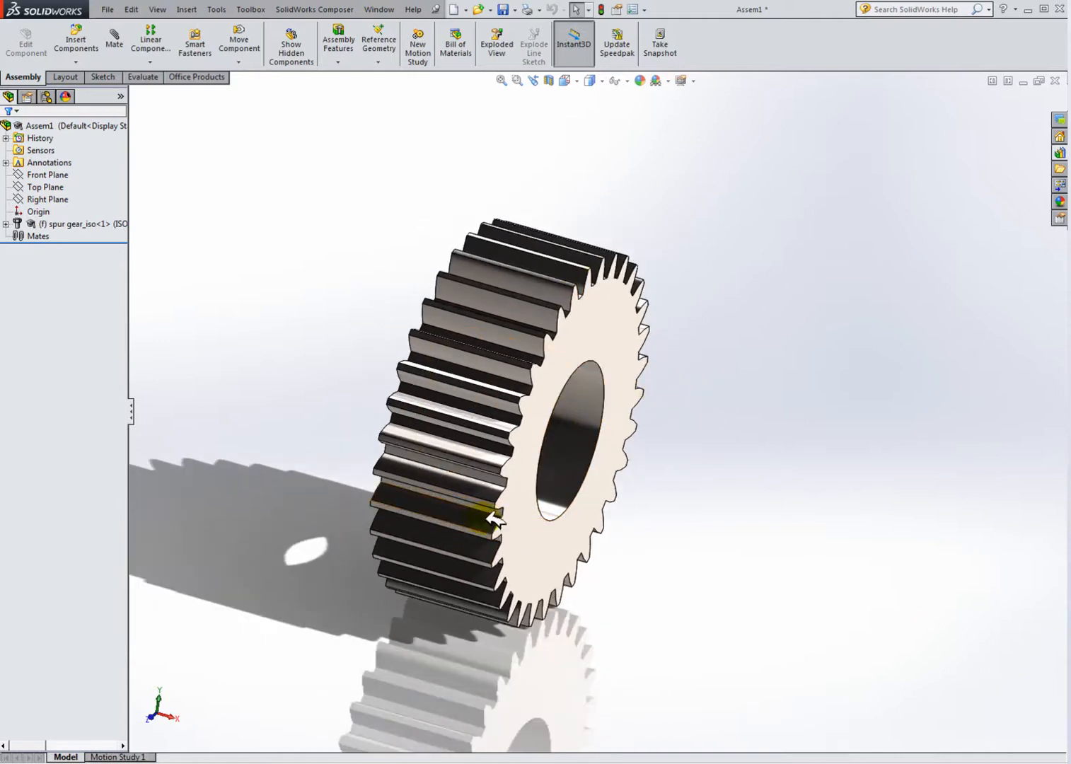
{"action": "left_click", "coordinate": [1060, 153]}
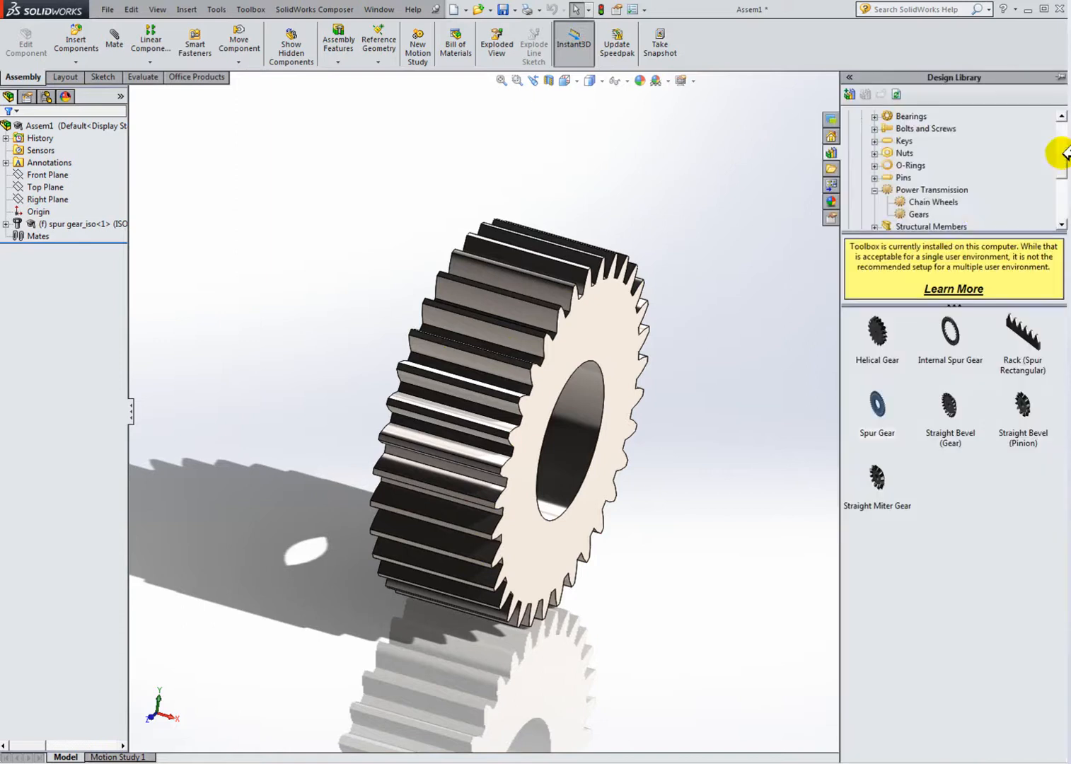
{"action": "left_click_drag", "start_coordinate": [884, 407], "coordinate": [798, 422]}
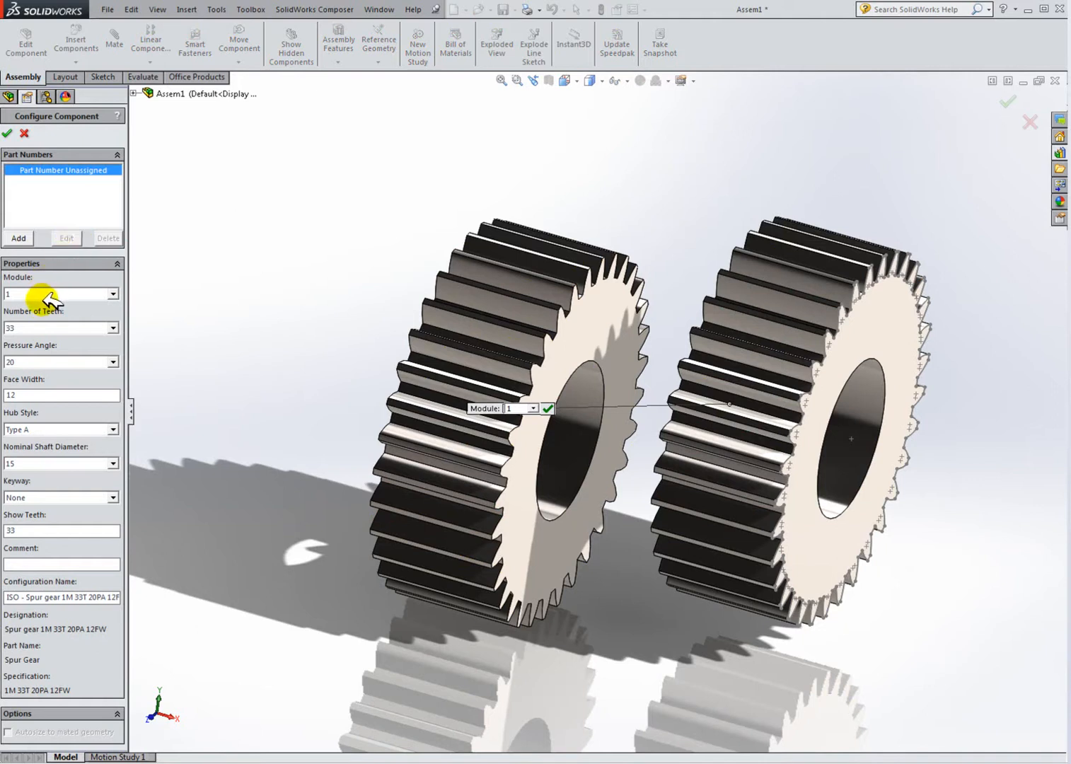
{"action": "left_click", "coordinate": [44, 328]}
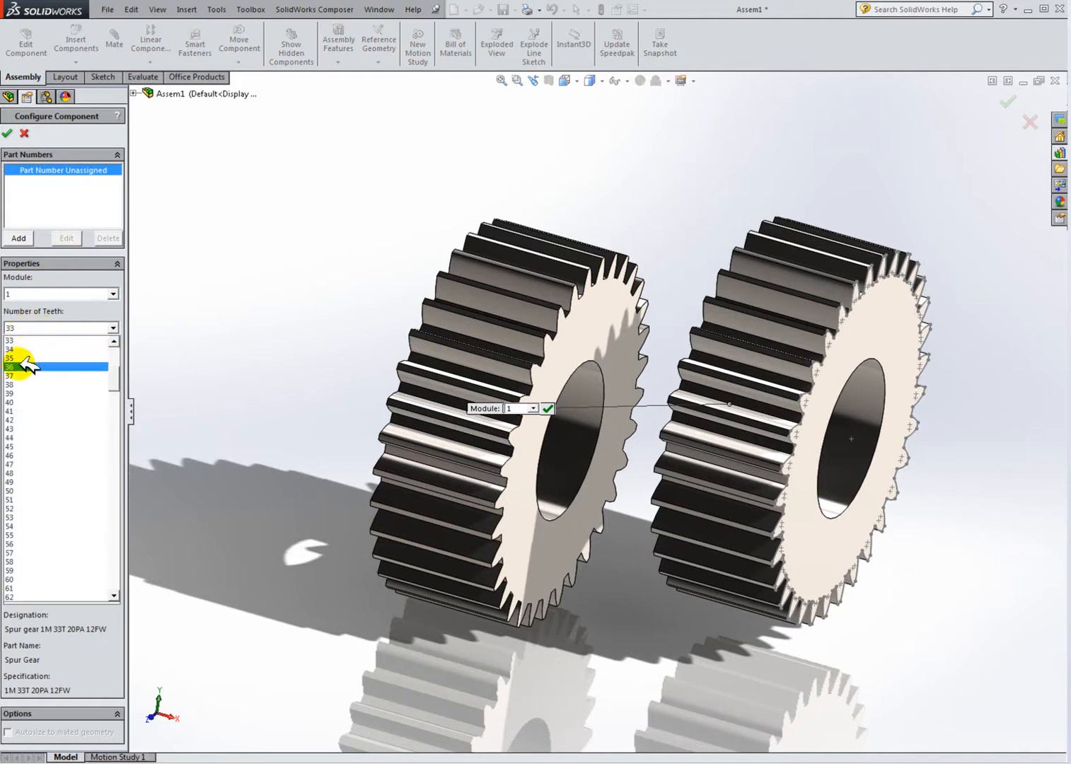
{"action": "left_click", "coordinate": [113, 342]}
{"action": "left_click", "coordinate": [112, 342]}
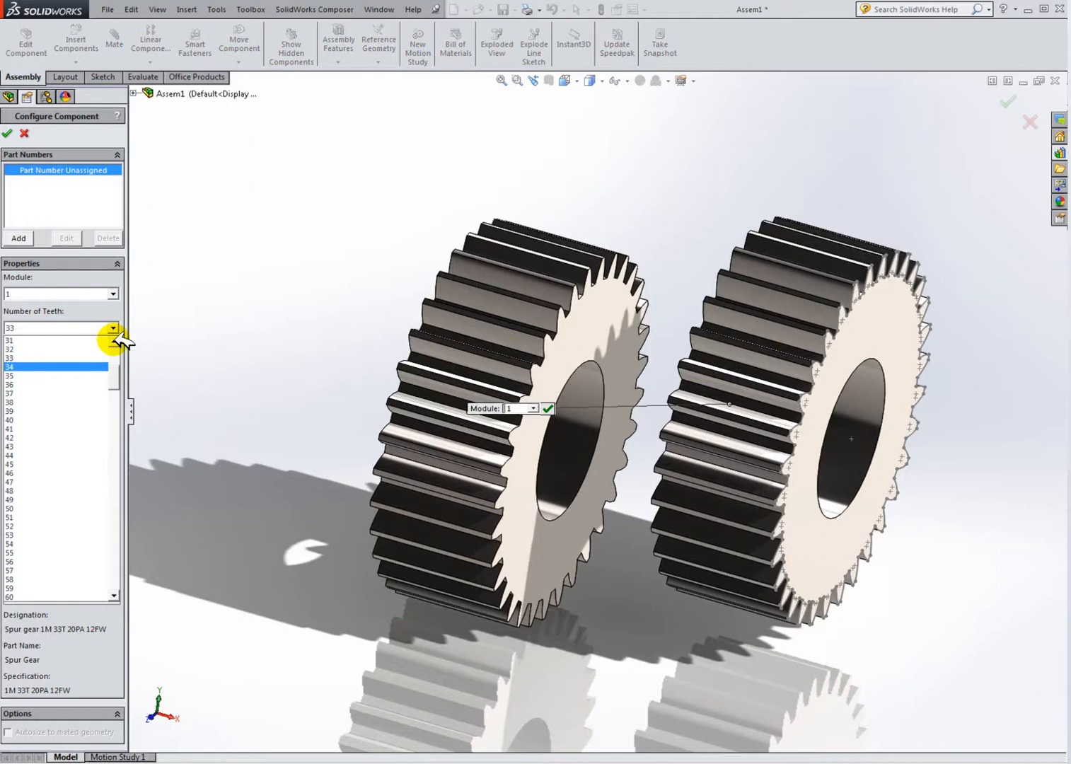
{"action": "left_click", "coordinate": [29, 384]}
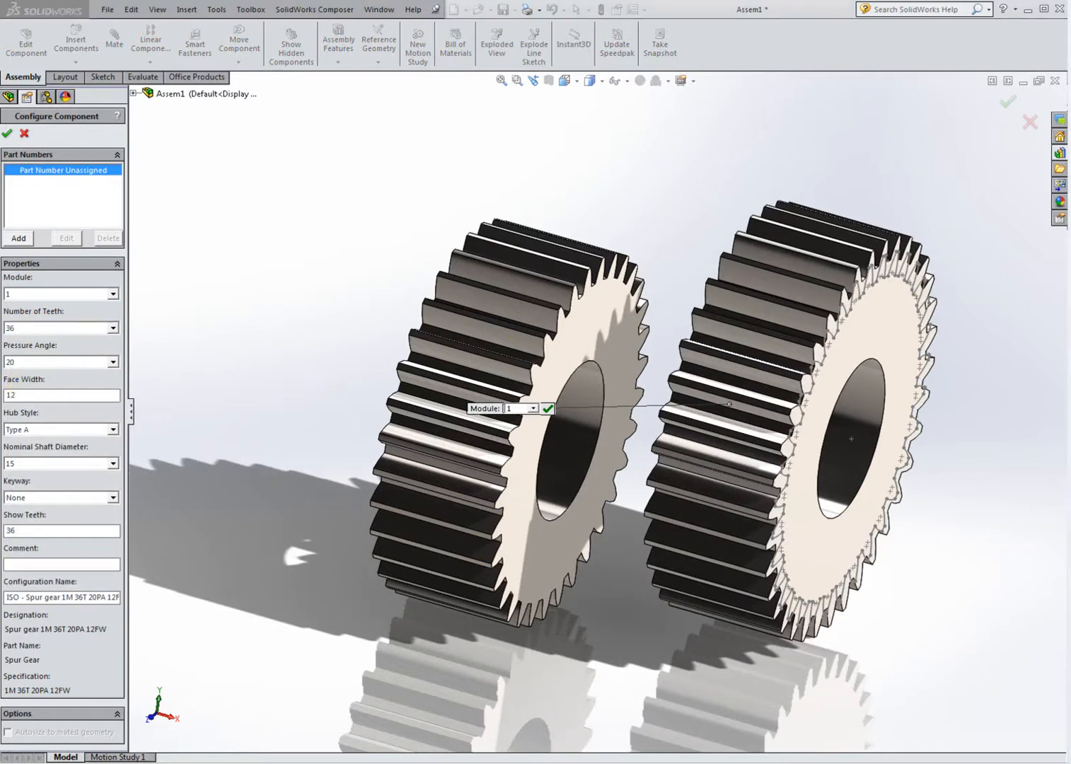
Step: Set the second gear's face width to 2.5 and confirm the component
{"action": "middle_click_drag", "start_coordinate": [879, 334], "coordinate": [948, 322]}
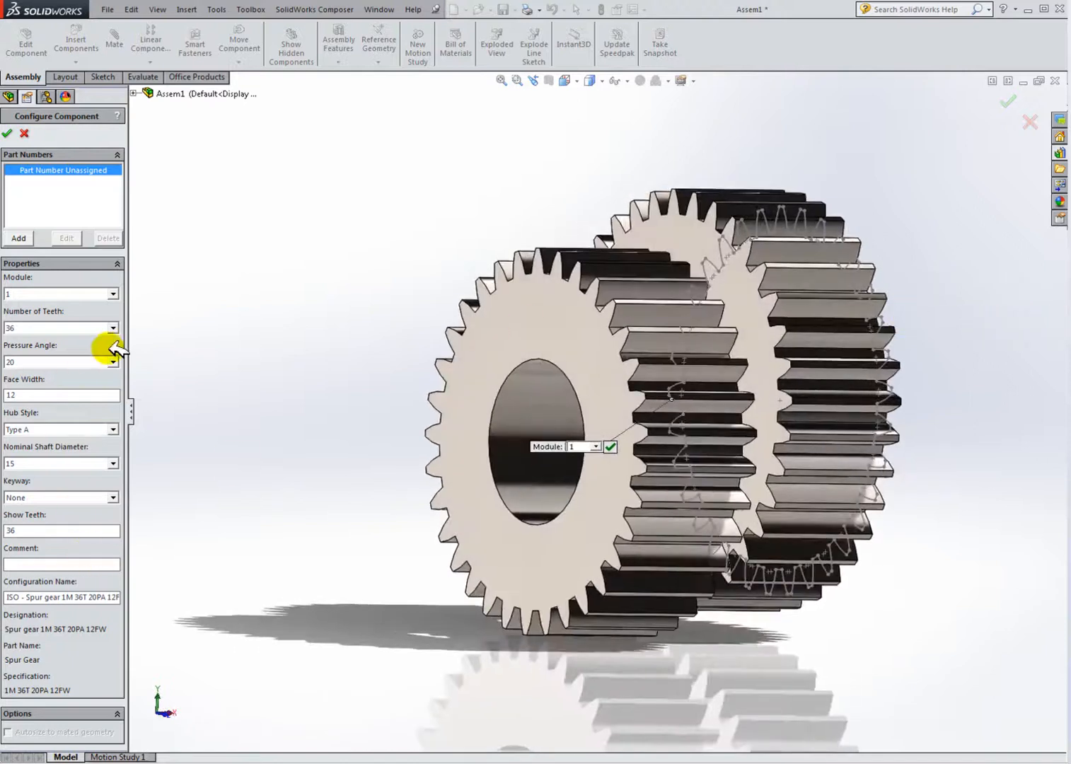
{"action": "left_click", "coordinate": [34, 461]}
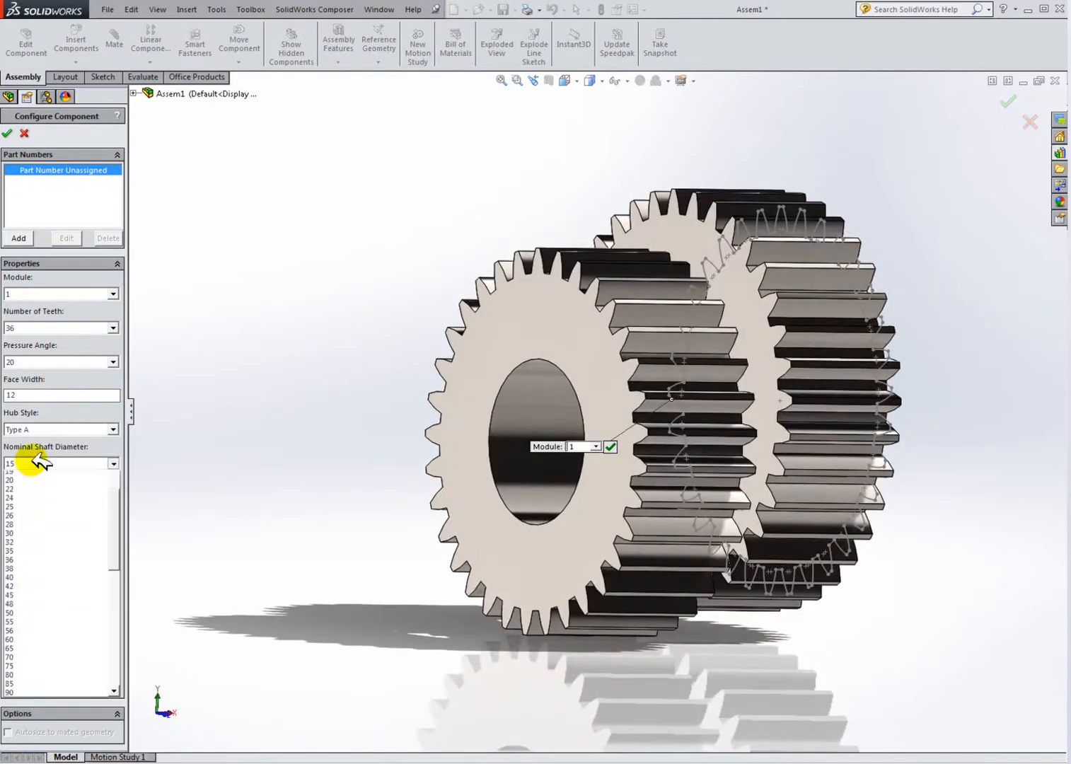
{"action": "left_click", "coordinate": [32, 461]}
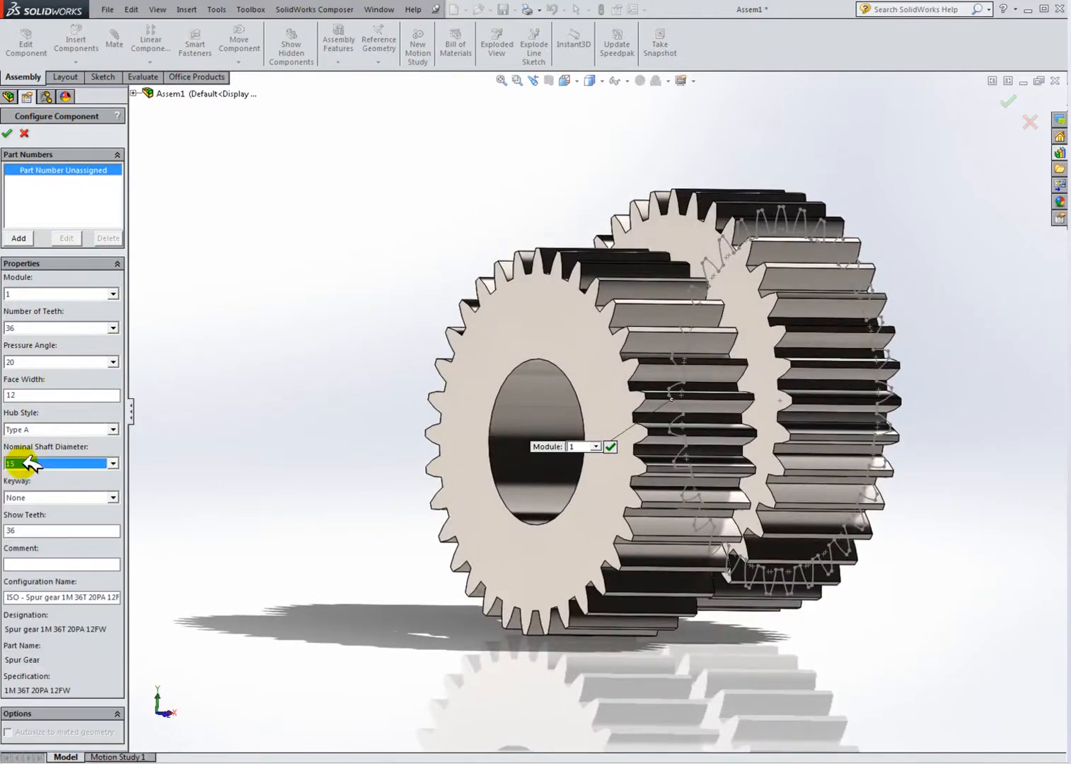
{"action": "left_click", "coordinate": [28, 395]}
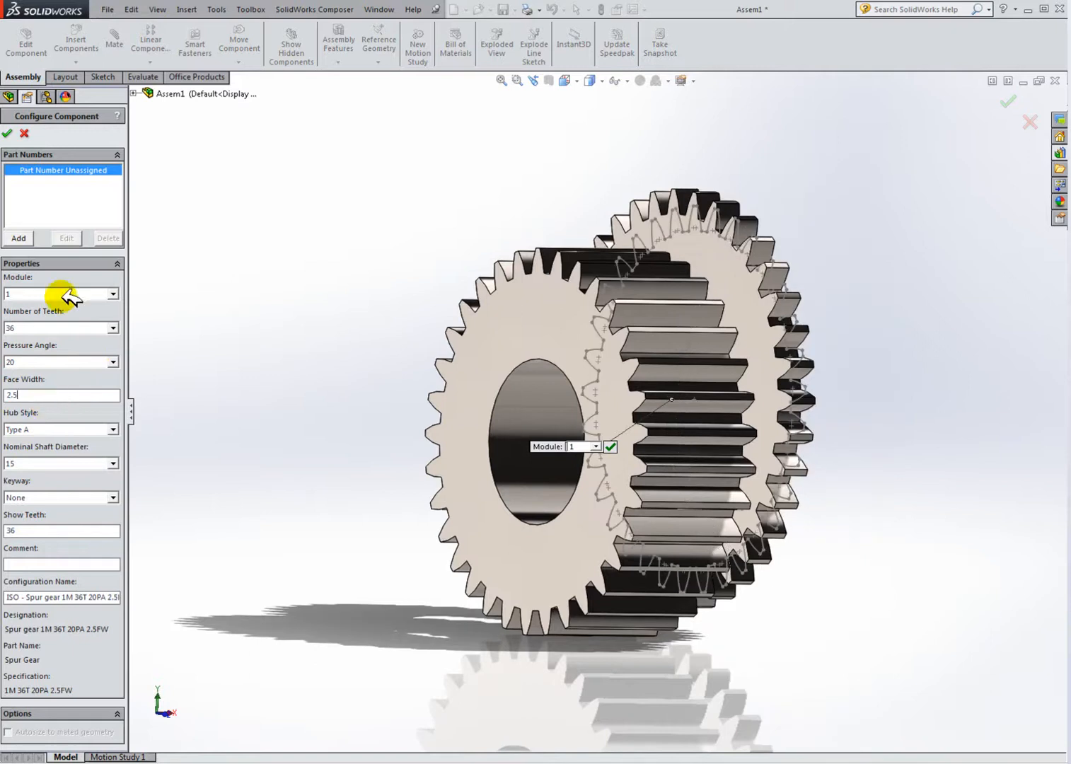
{"action": "left_click", "coordinate": [9, 135]}
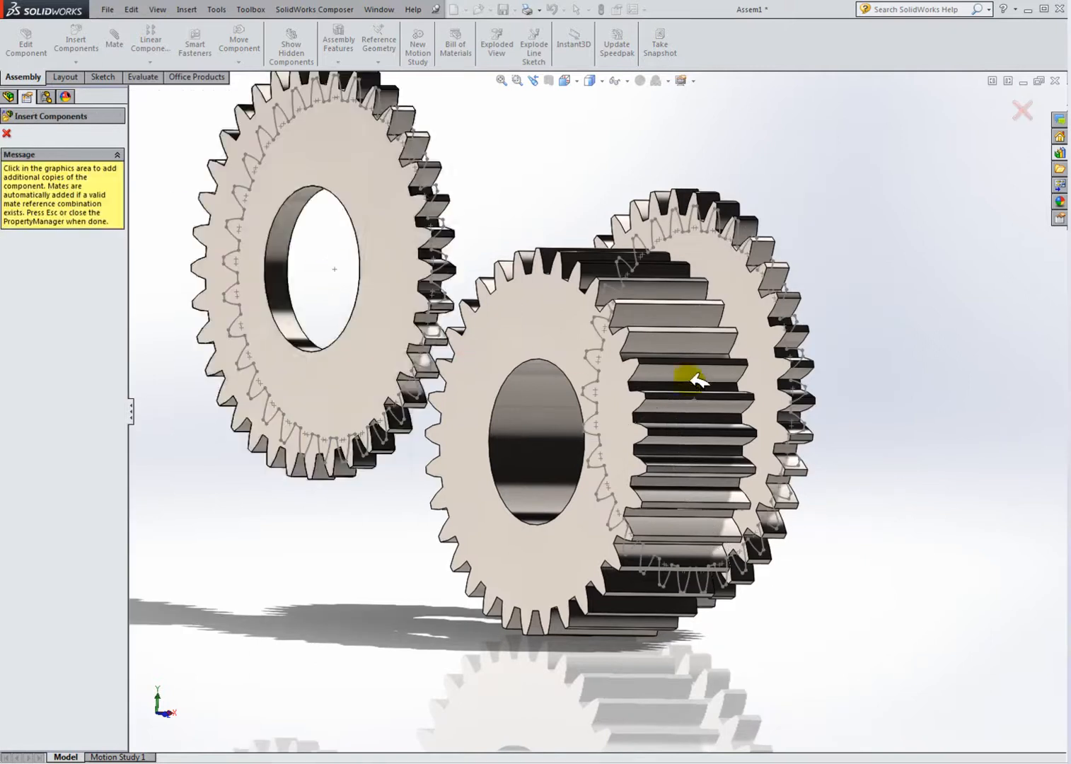
{"action": "key", "text": "Escape"}
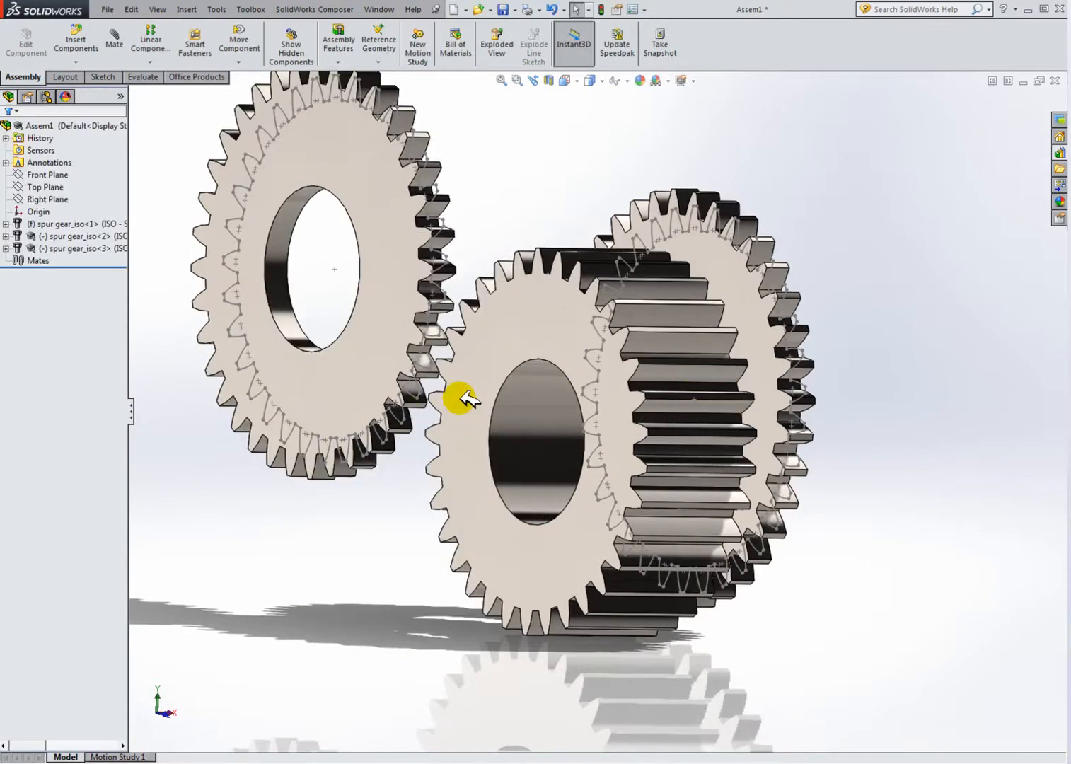
Step: Delete the extra third spur gear copy from the assembly
{"action": "left_click", "coordinate": [77, 248]}
{"action": "right_click", "coordinate": [78, 248]}
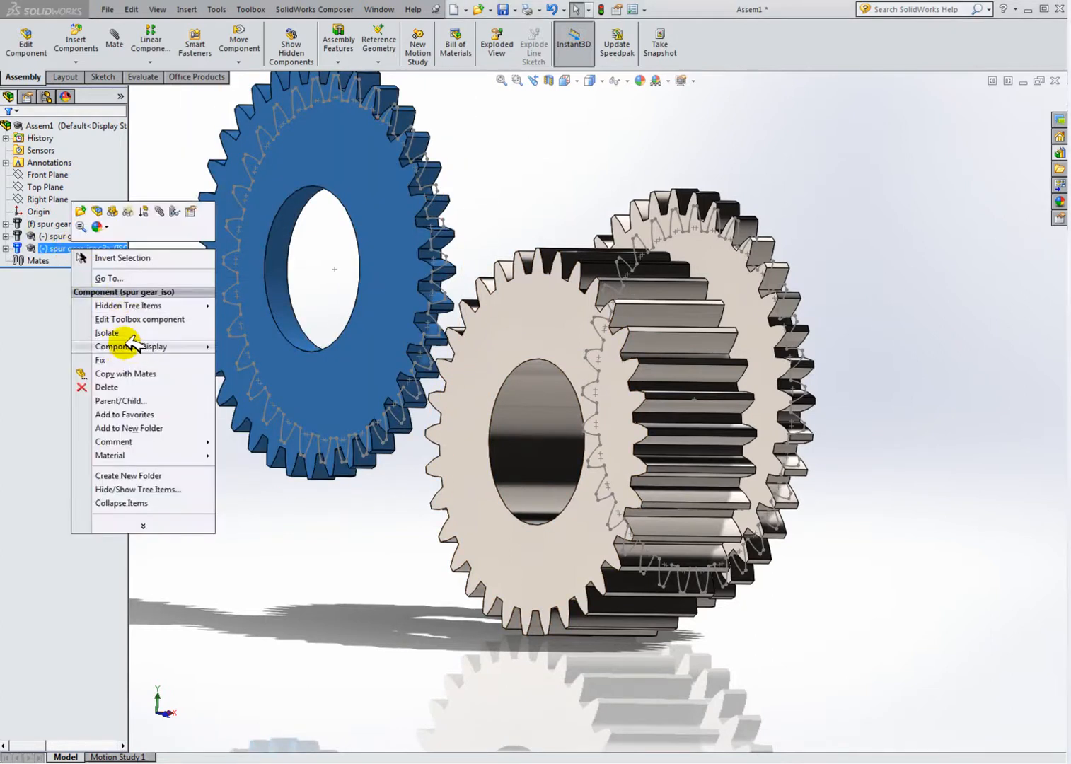
{"action": "left_click", "coordinate": [106, 386]}
Step: Add a concentric mate between the bores of the two spur gears
{"action": "left_click", "coordinate": [690, 329]}
{"action": "middle_click_drag", "start_coordinate": [875, 363], "coordinate": [681, 405]}
{"action": "left_click", "coordinate": [114, 39]}
{"action": "left_click", "coordinate": [805, 432]}
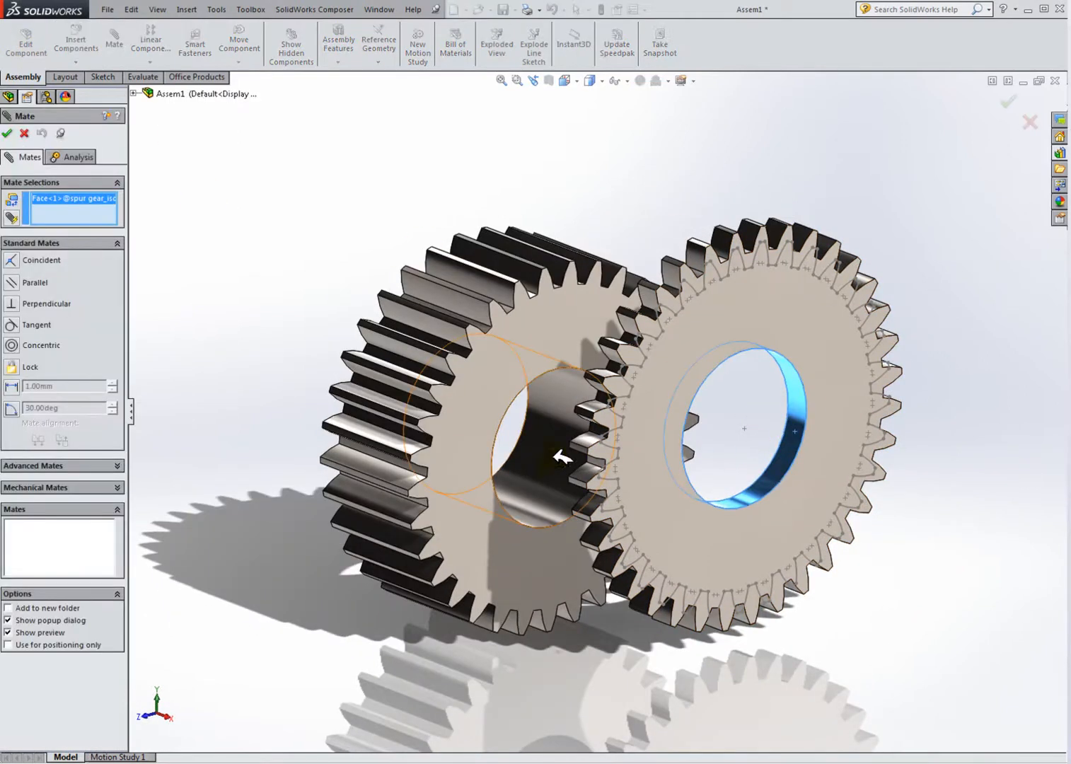
{"action": "left_click", "coordinate": [566, 428]}
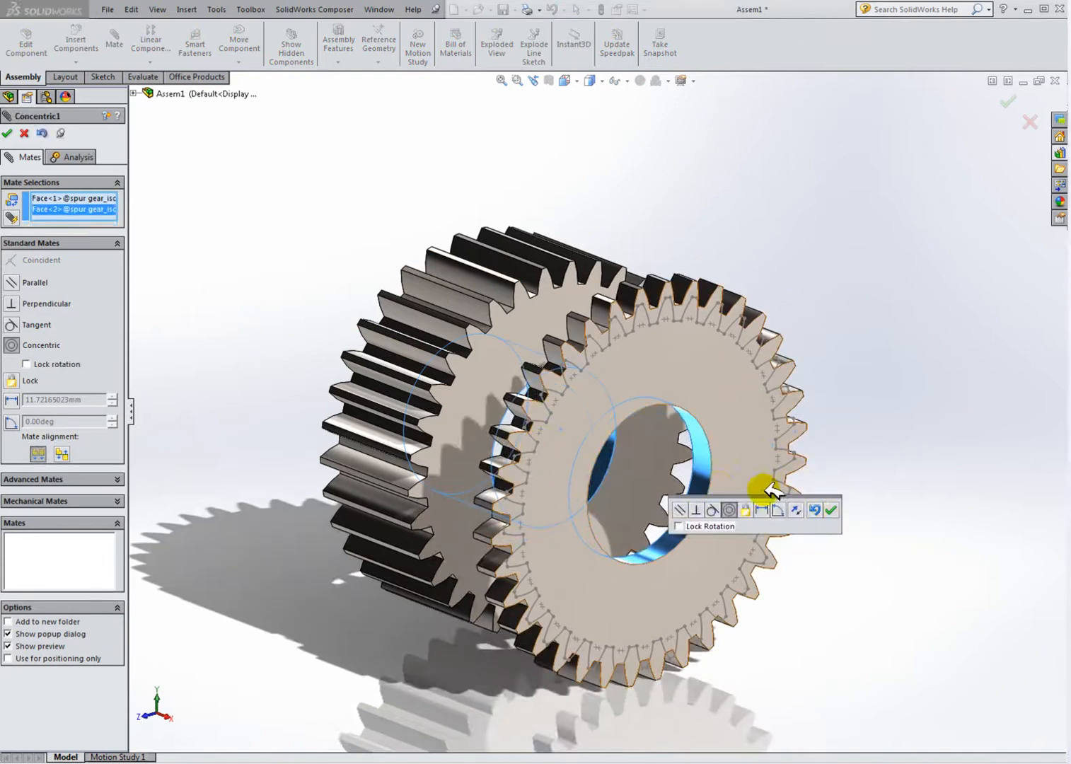
{"action": "left_click", "coordinate": [833, 511]}
Step: Add a coincident mate between the side faces of the two gears and close the Mate command
{"action": "middle_click_drag", "start_coordinate": [772, 471], "coordinate": [879, 485]}
{"action": "left_click", "coordinate": [741, 418]}
{"action": "middle_click_drag", "start_coordinate": [741, 417], "coordinate": [555, 381]}
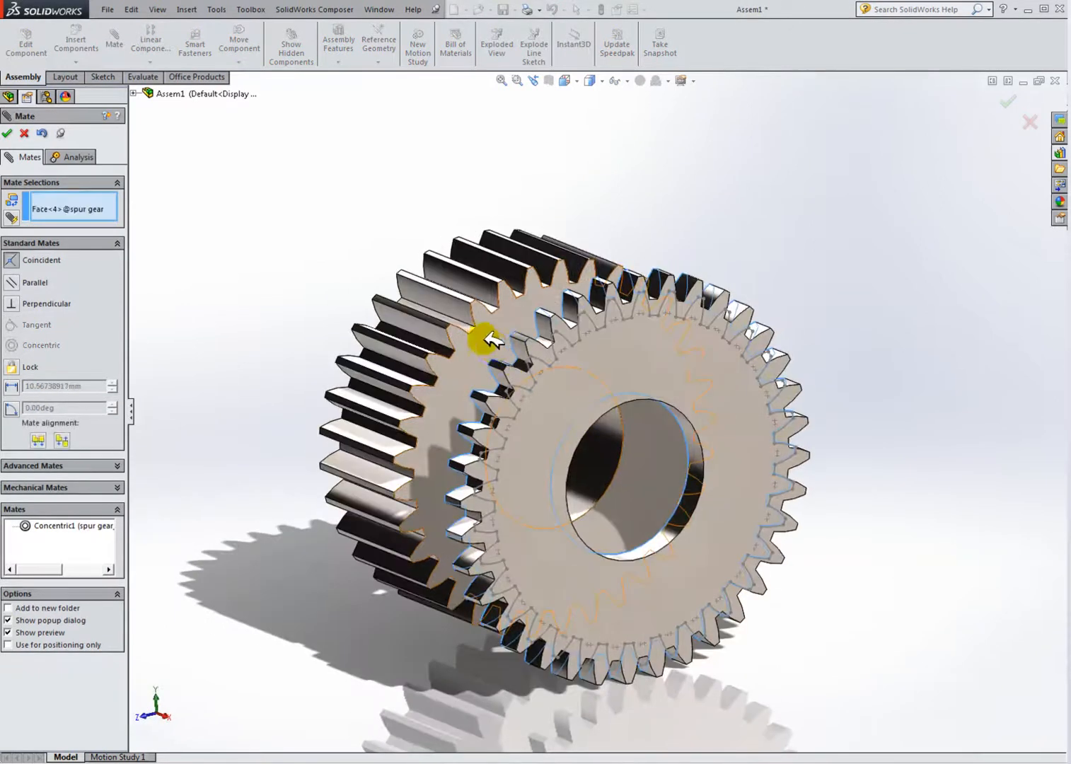
{"action": "left_click", "coordinate": [486, 334]}
{"action": "left_click", "coordinate": [830, 440]}
{"action": "middle_click_drag", "start_coordinate": [748, 429], "coordinate": [1000, 446]}
{"action": "scroll", "coordinate": [545, 349], "scroll_direction": "down", "scroll_amount": 2}
{"action": "scroll", "coordinate": [545, 349], "scroll_direction": "up", "scroll_amount": 2}
{"action": "middle_click_drag", "start_coordinate": [544, 349], "coordinate": [285, 375]}
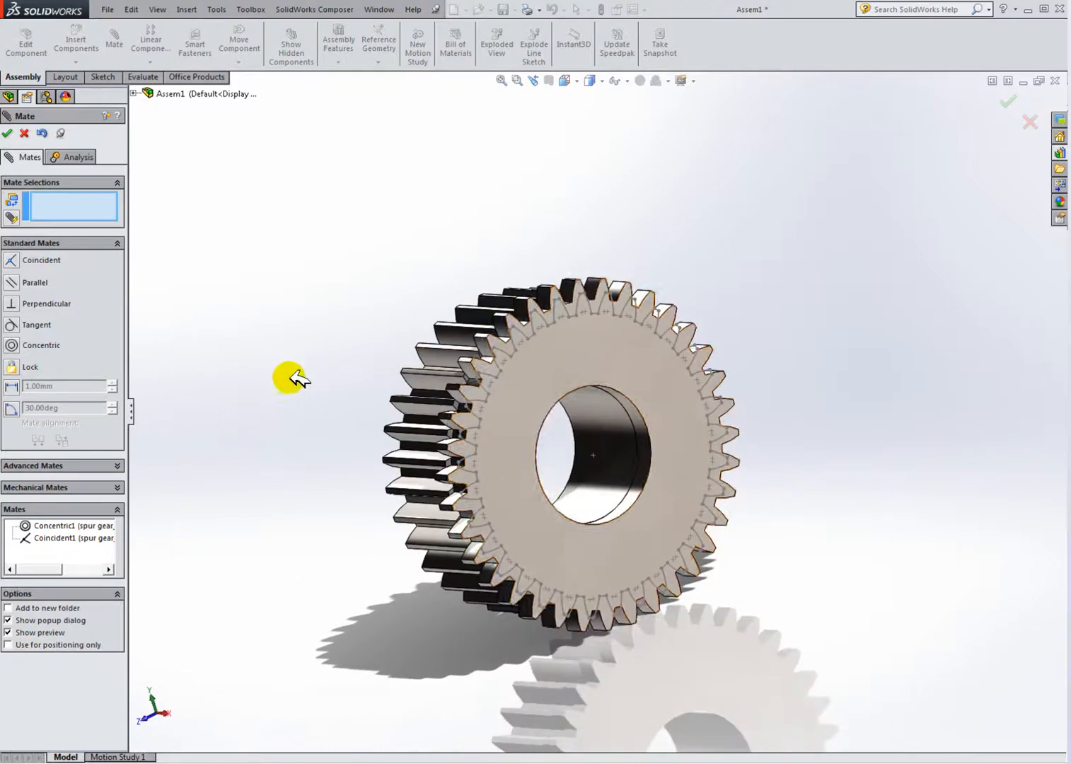
{"action": "scroll", "coordinate": [536, 413], "scroll_direction": "down", "scroll_amount": 4}
{"action": "scroll", "coordinate": [607, 399], "scroll_direction": "up", "scroll_amount": 5}
{"action": "middle_click_drag", "start_coordinate": [635, 418], "coordinate": [667, 383]}
{"action": "scroll", "coordinate": [598, 372], "scroll_direction": "down", "scroll_amount": 3}
{"action": "scroll", "coordinate": [574, 399], "scroll_direction": "up", "scroll_amount": 3}
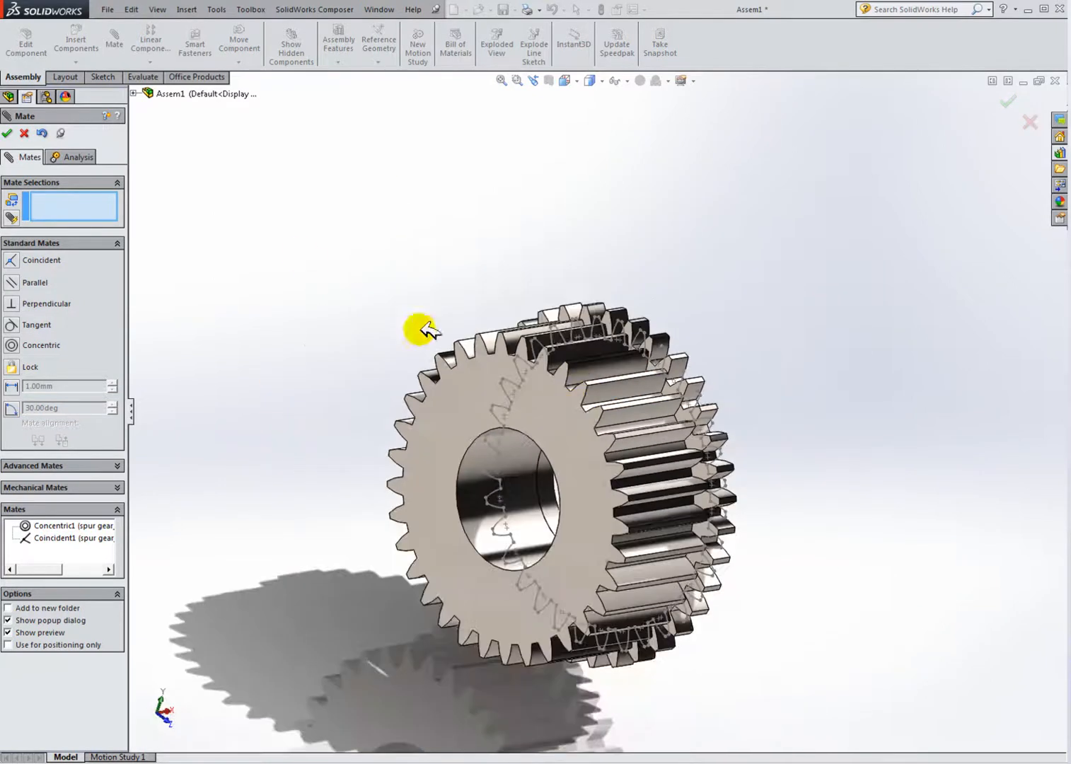
{"action": "left_click", "coordinate": [25, 133]}
Step: Edit the second gear's Toolbox component and set its number of teeth to 40
{"action": "left_click", "coordinate": [99, 235]}
{"action": "left_click", "coordinate": [355, 331]}
{"action": "left_click", "coordinate": [66, 235]}
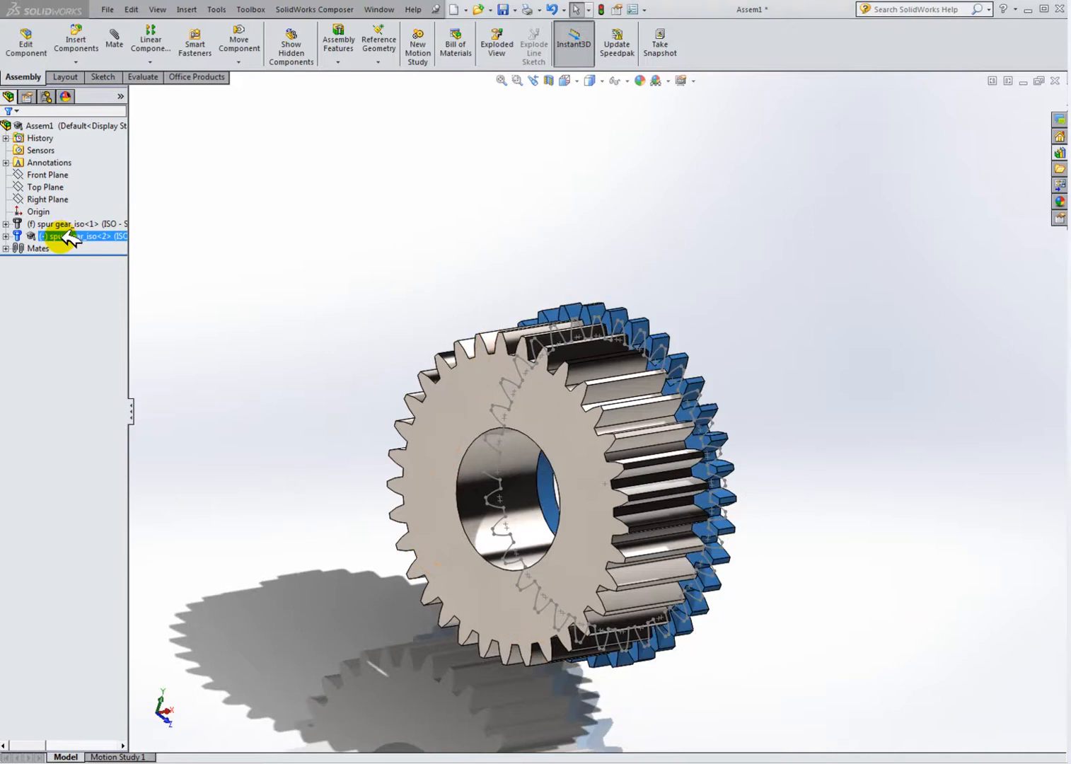
{"action": "right_click", "coordinate": [68, 236]}
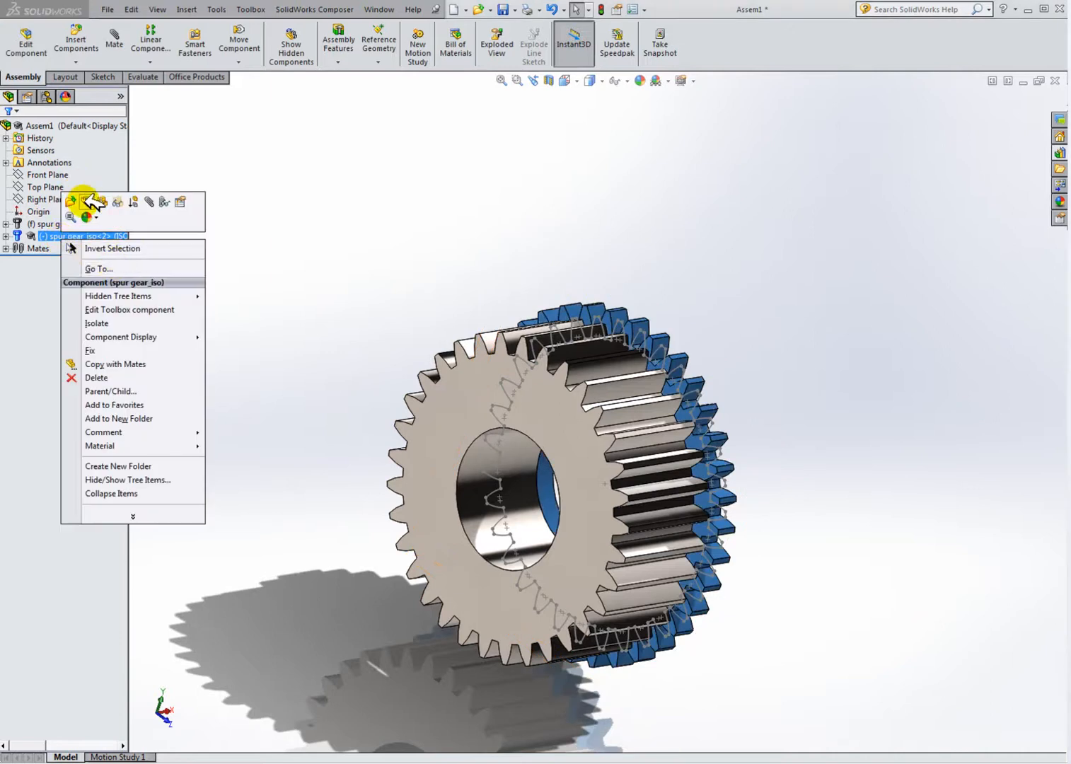
{"action": "left_click", "coordinate": [132, 309]}
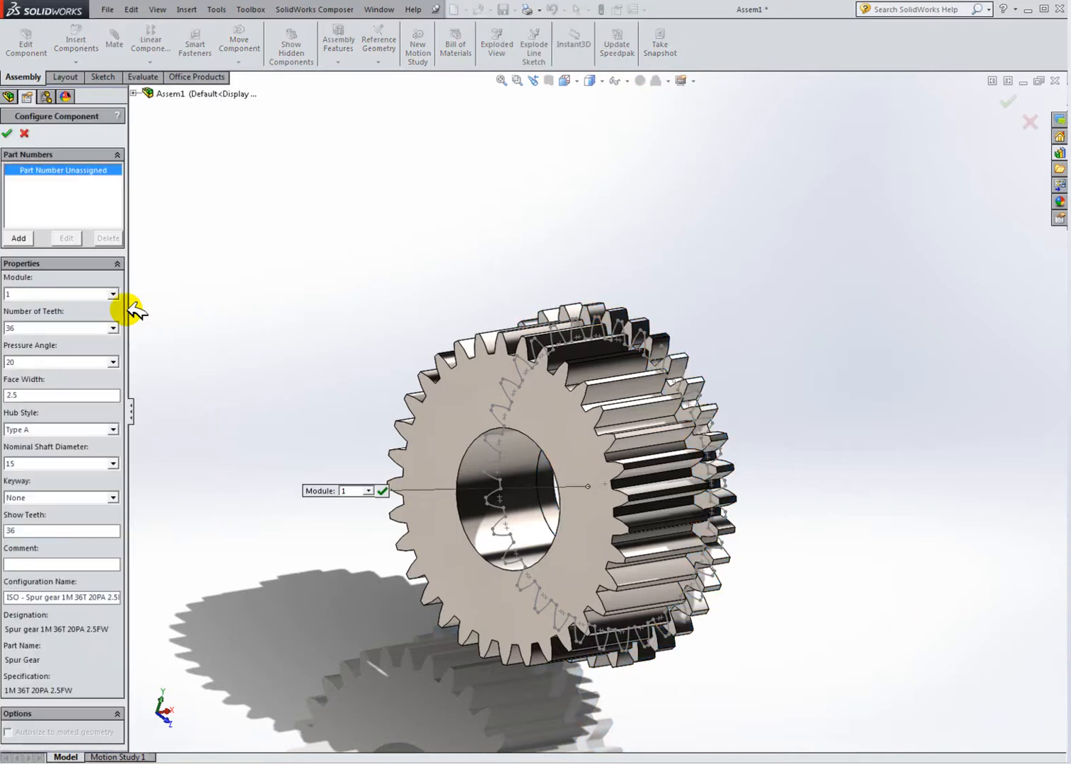
{"action": "left_click", "coordinate": [113, 328]}
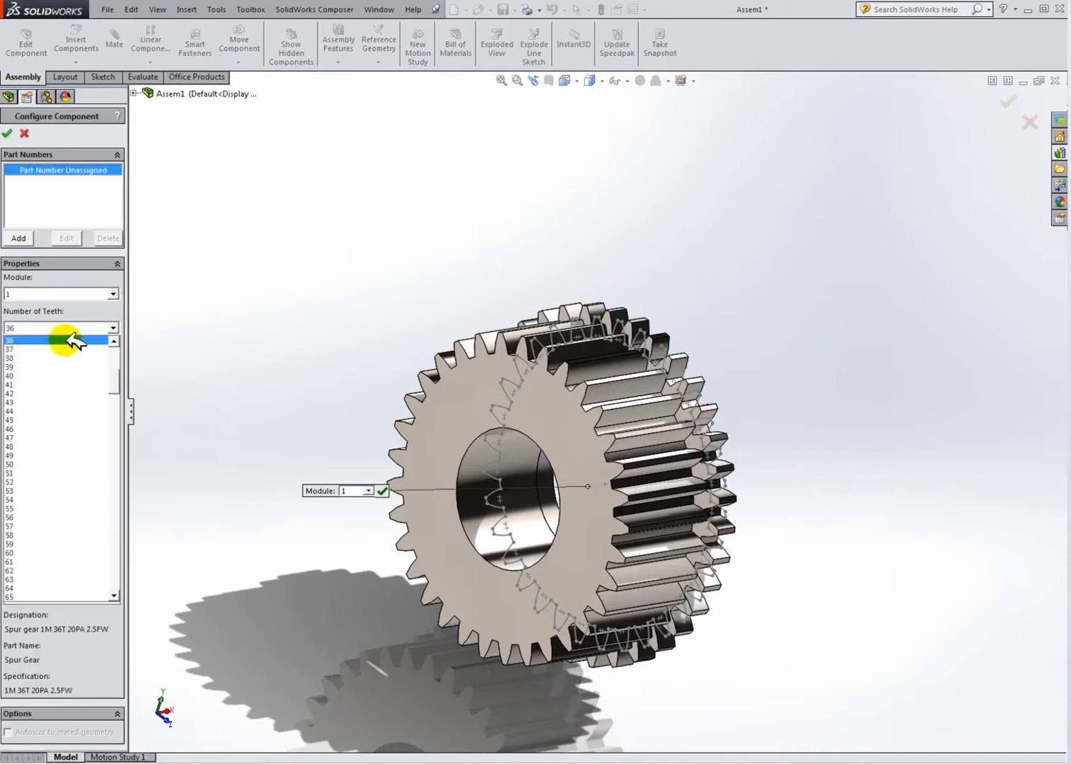
{"action": "left_click", "coordinate": [28, 375]}
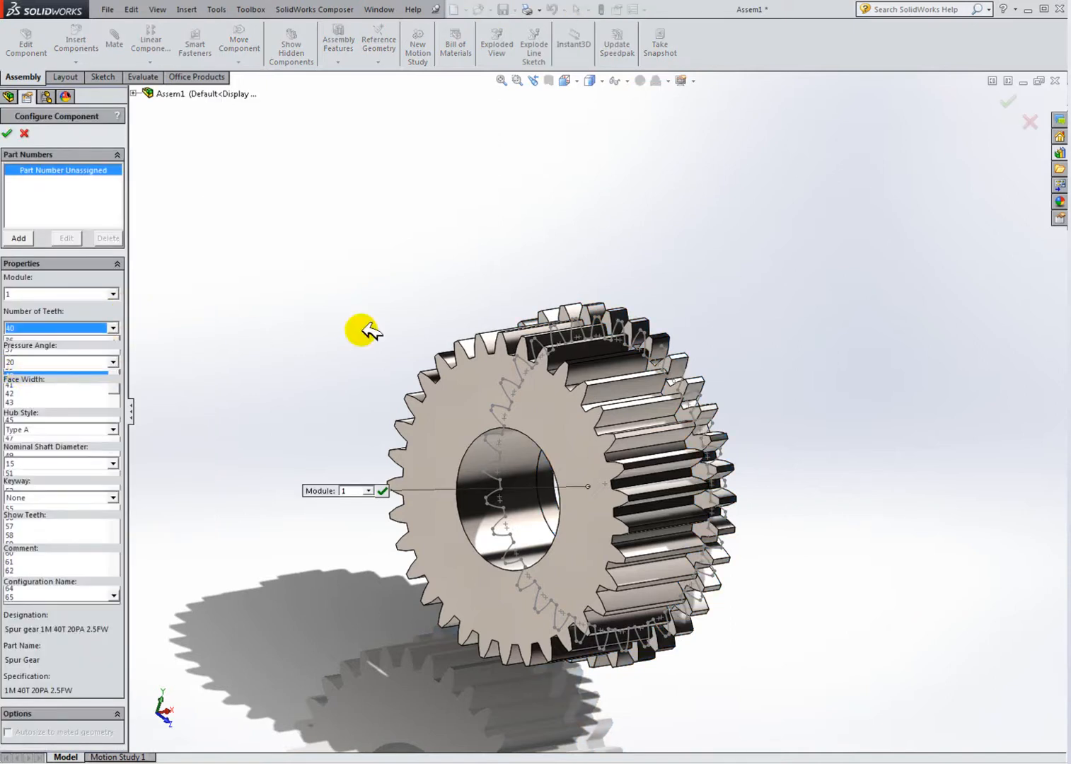
Step: Set the second gear's number of teeth to 38 and its pressure angle to 14.5
{"action": "middle_click_drag", "start_coordinate": [418, 318], "coordinate": [657, 358]}
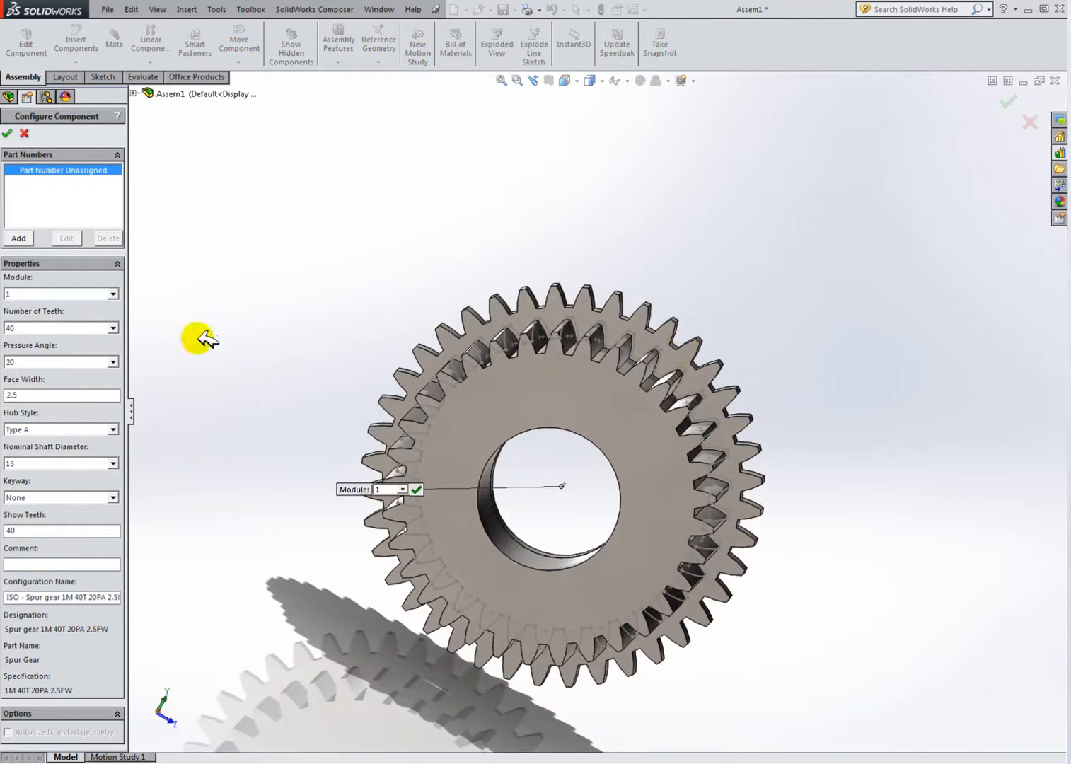
{"action": "left_click", "coordinate": [114, 328]}
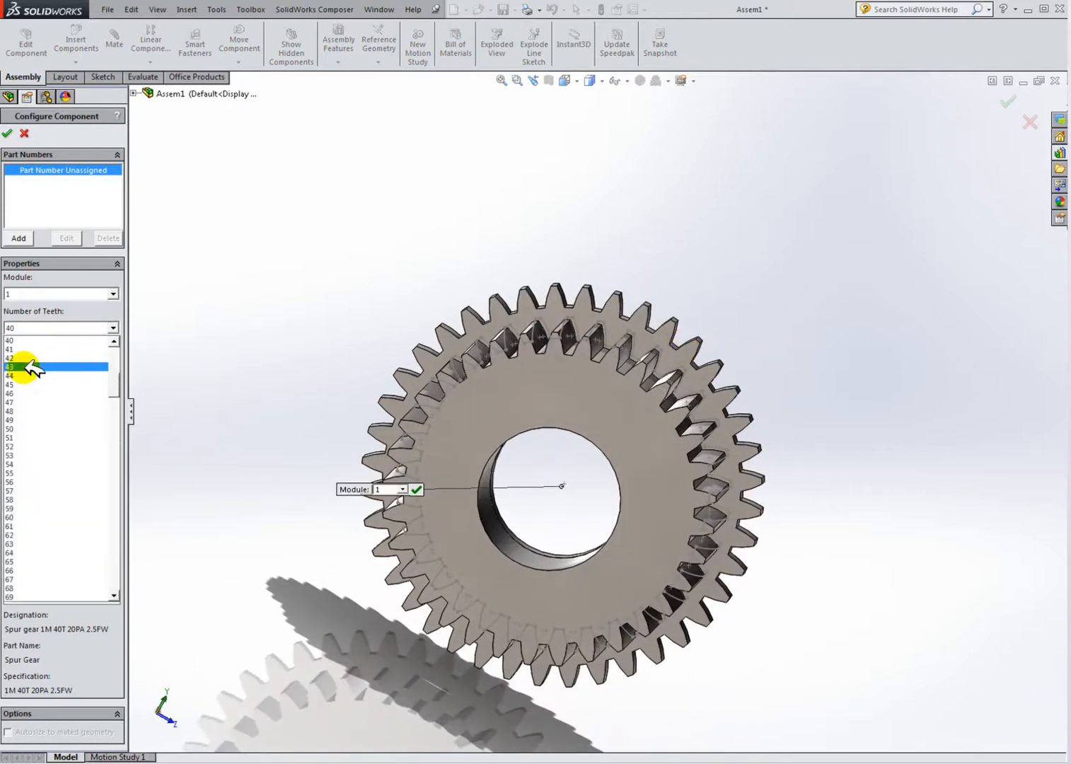
{"action": "scroll", "coordinate": [84, 354], "scroll_direction": "up", "scroll_amount": 1}
{"action": "left_click", "coordinate": [22, 346]}
{"action": "middle_click_drag", "start_coordinate": [299, 361], "coordinate": [337, 359]}
{"action": "left_click", "coordinate": [113, 361]}
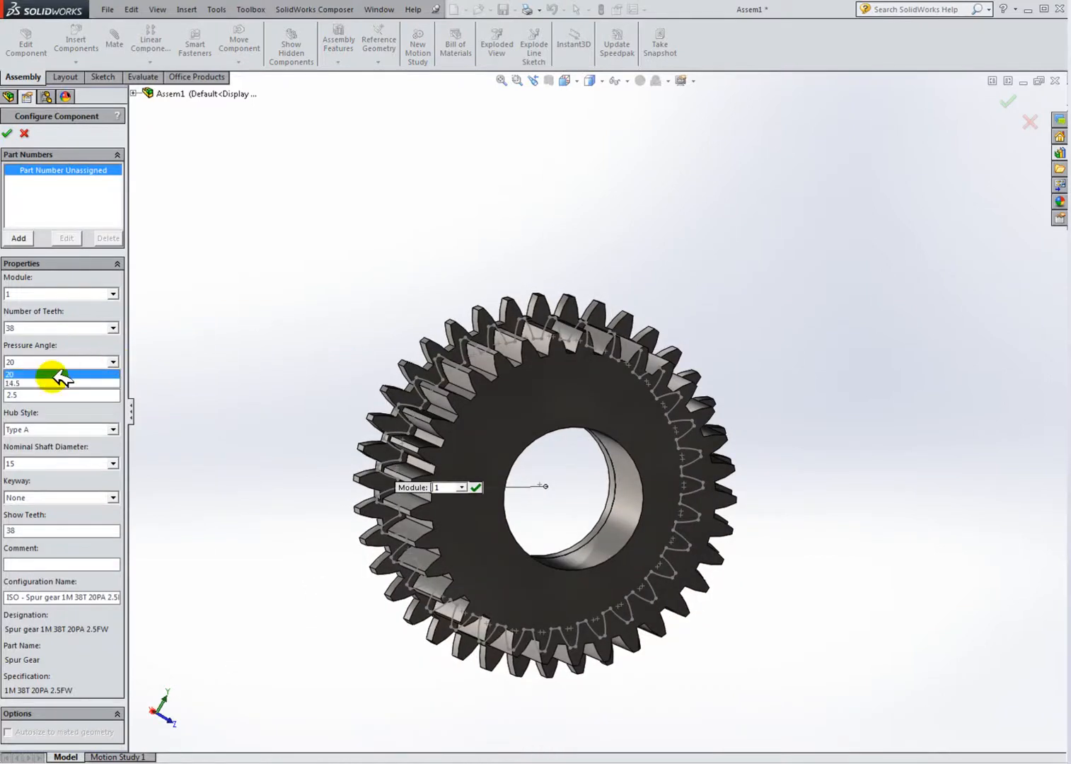
{"action": "left_click", "coordinate": [21, 372]}
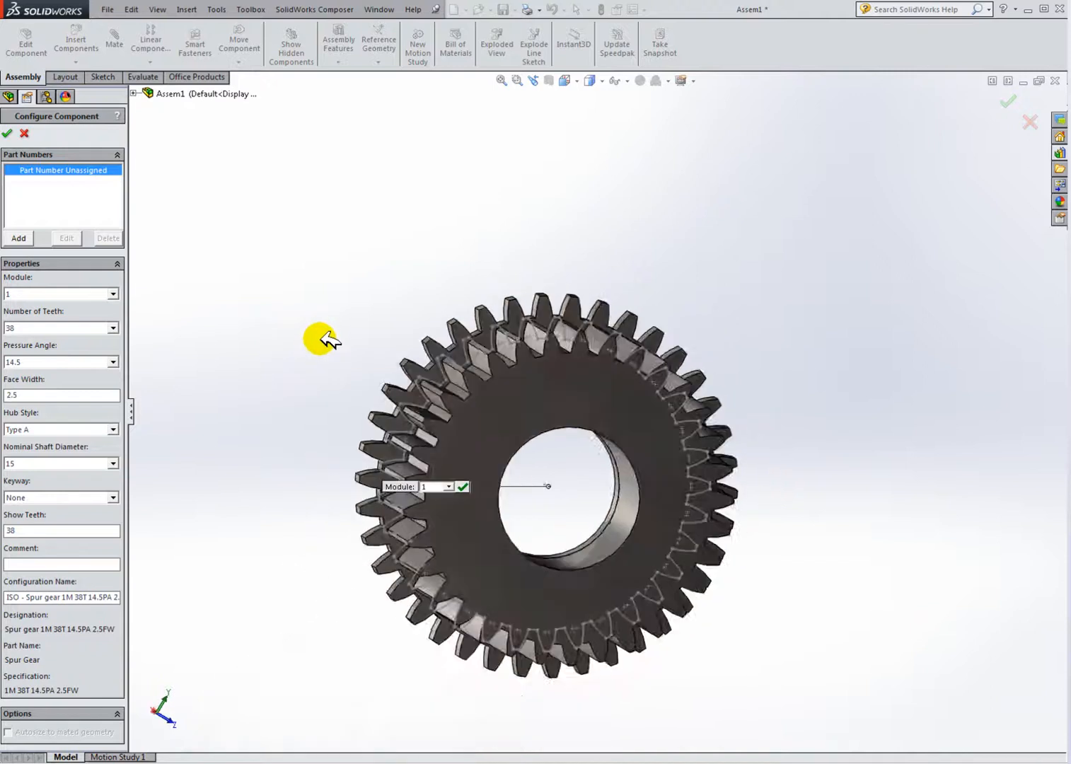
Step: Switch the number of teeth to 39 and back to 38, then apply the gear configuration
{"action": "left_click", "coordinate": [113, 327]}
{"action": "left_click", "coordinate": [24, 340]}
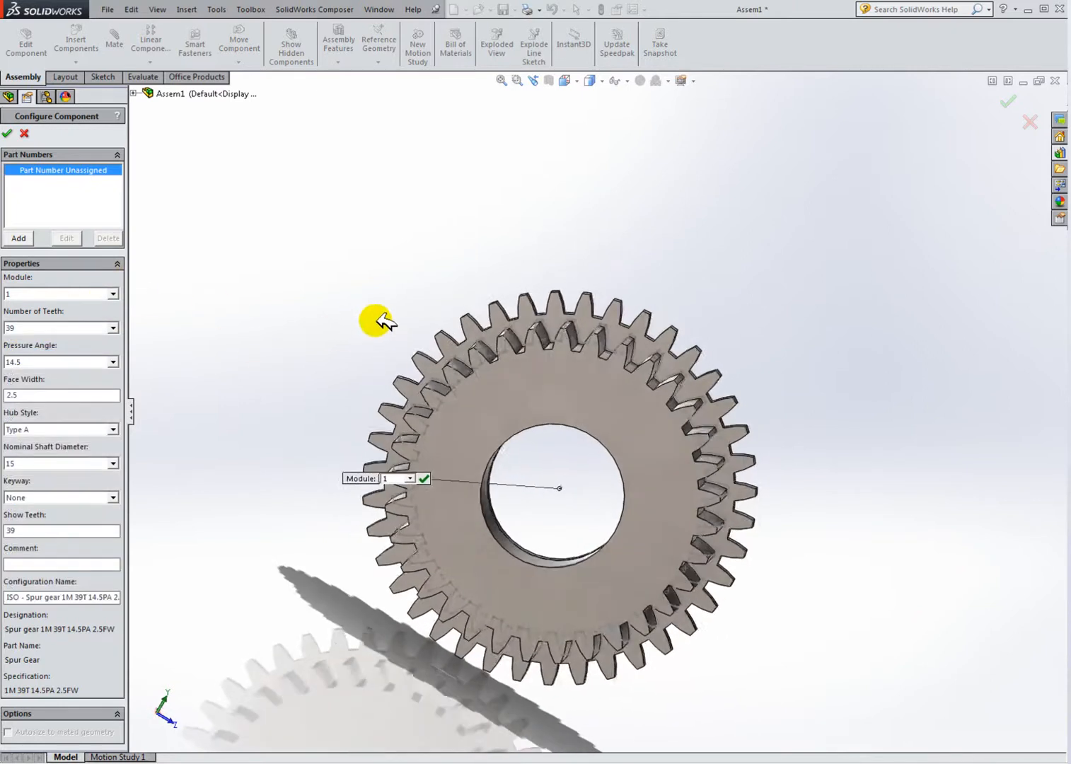
{"action": "left_click", "coordinate": [114, 327]}
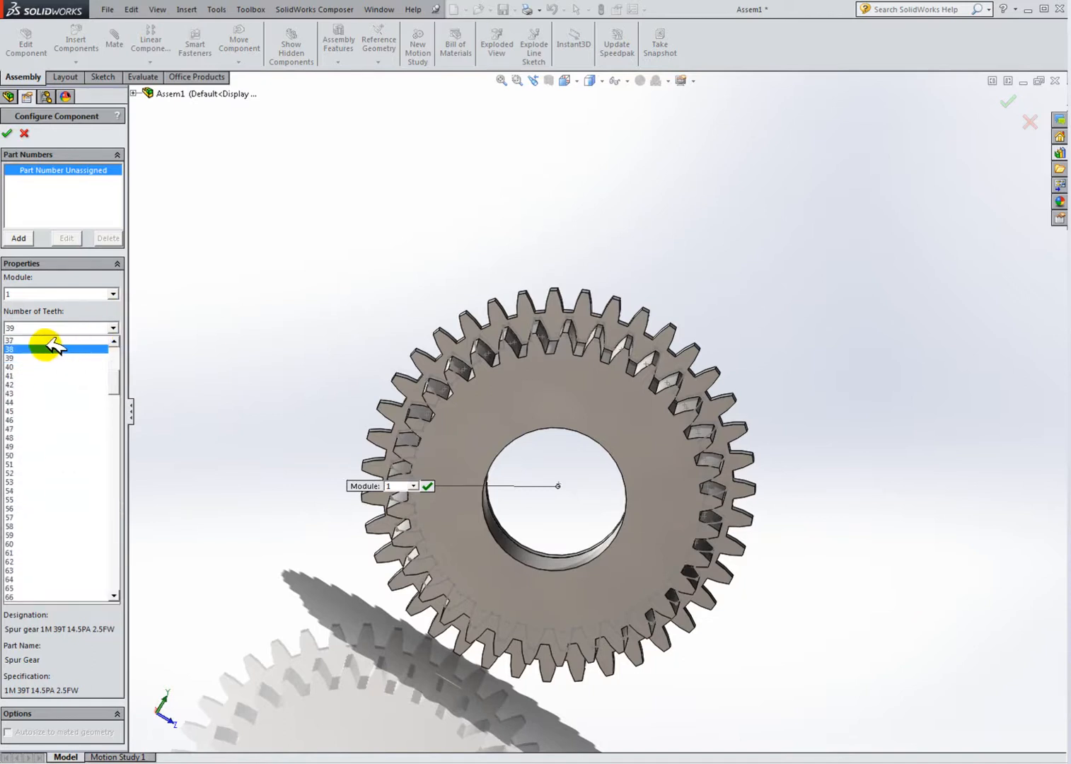
{"action": "left_click", "coordinate": [53, 349]}
{"action": "middle_click_drag", "start_coordinate": [679, 362], "coordinate": [514, 387]}
{"action": "scroll", "coordinate": [551, 398], "scroll_direction": "down", "scroll_amount": 1}
{"action": "scroll", "coordinate": [552, 398], "scroll_direction": "up", "scroll_amount": 2}
{"action": "middle_click_drag", "start_coordinate": [629, 417], "coordinate": [543, 389]}
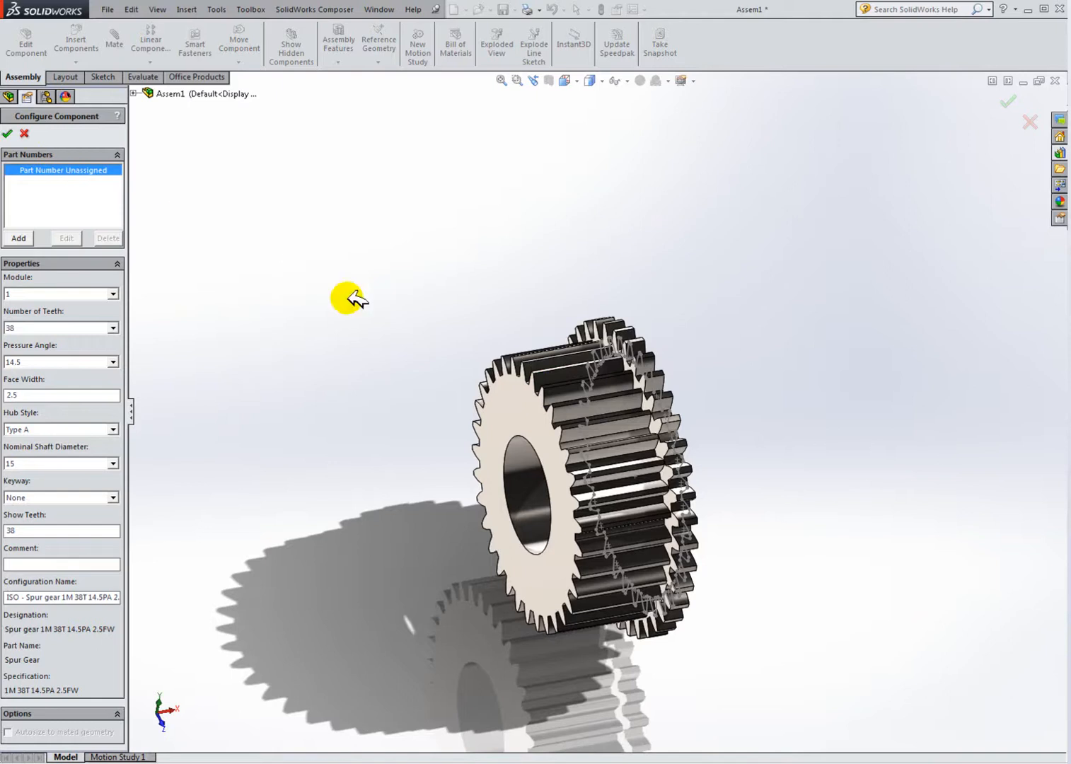
{"action": "middle_click_drag", "start_coordinate": [669, 425], "coordinate": [599, 366]}
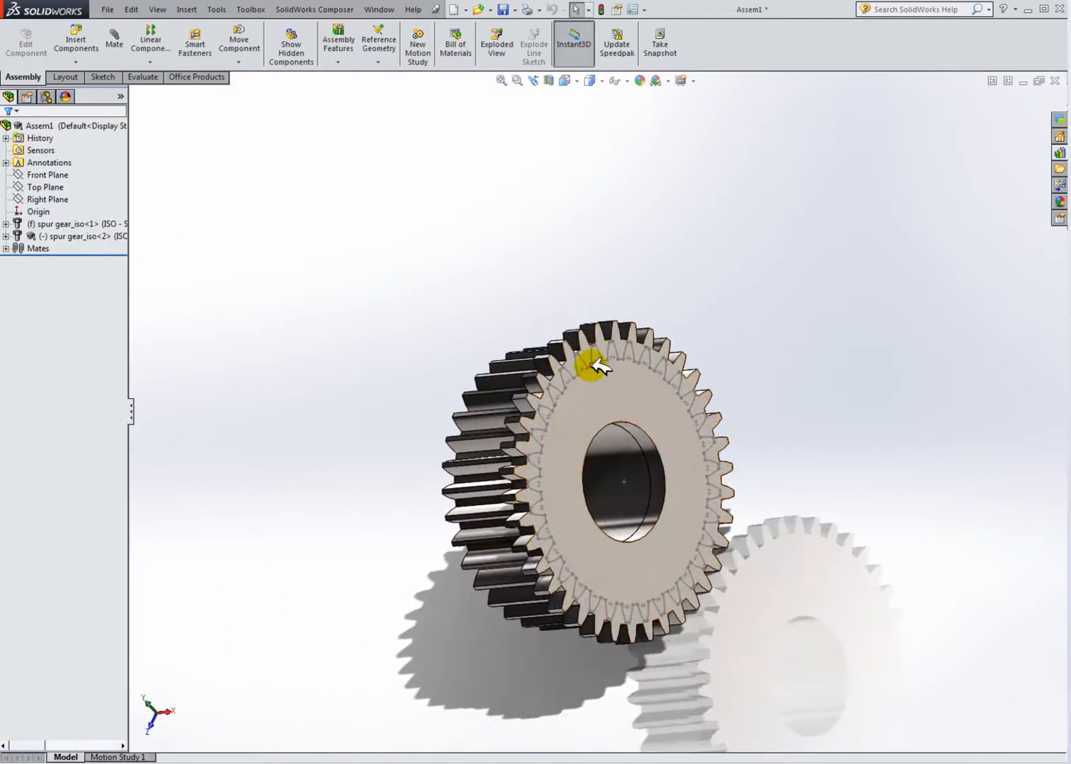
Step: Delete Sketch1 from the second gear's feature tree, accepting the read-only warning and dependent items
{"action": "scroll", "coordinate": [599, 365], "scroll_direction": "down", "scroll_amount": 3}
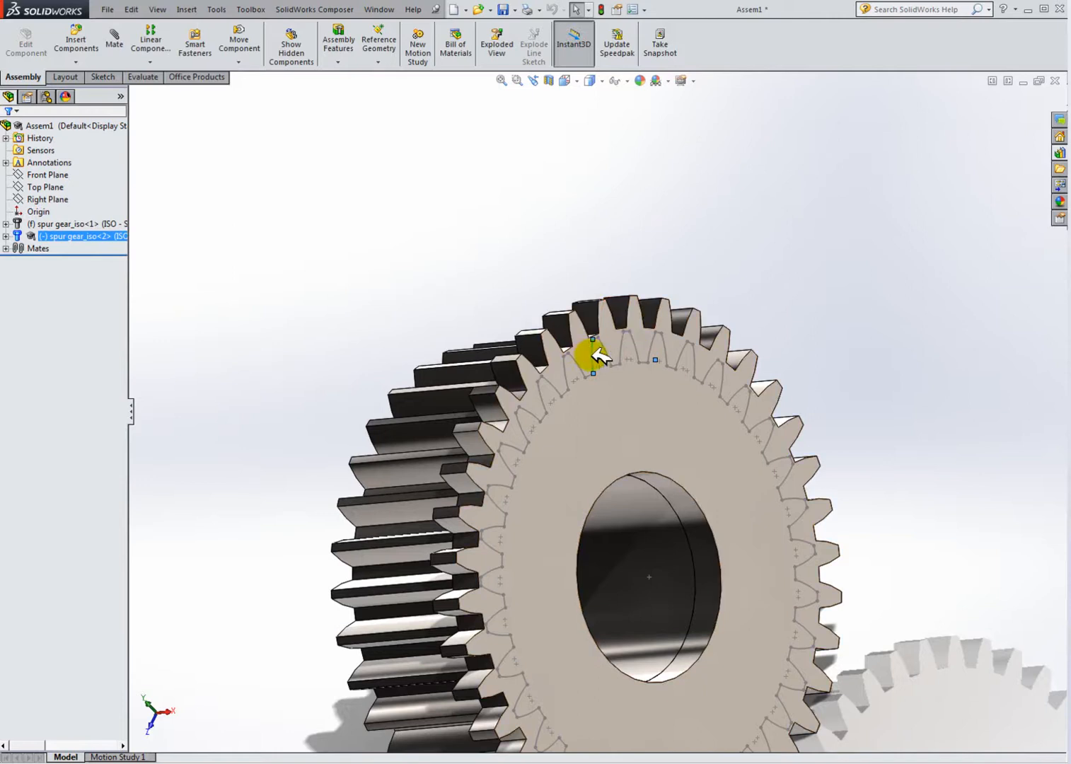
{"action": "left_click", "coordinate": [7, 235]}
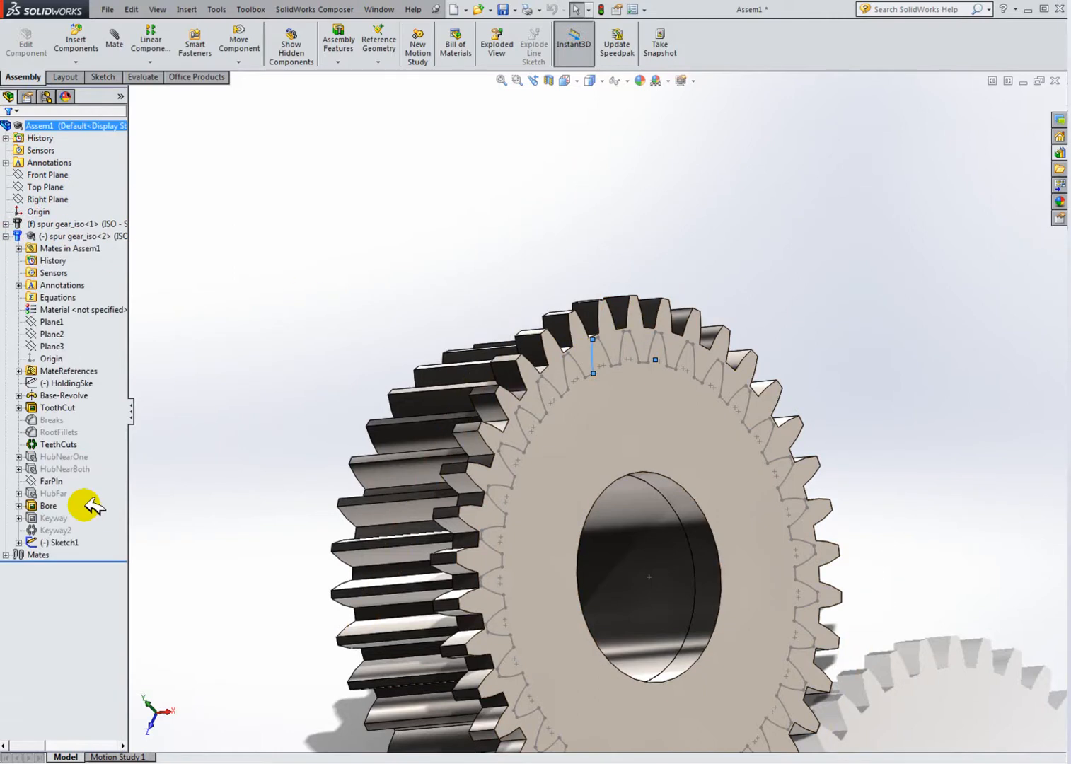
{"action": "left_click", "coordinate": [60, 540]}
{"action": "right_click", "coordinate": [62, 541]}
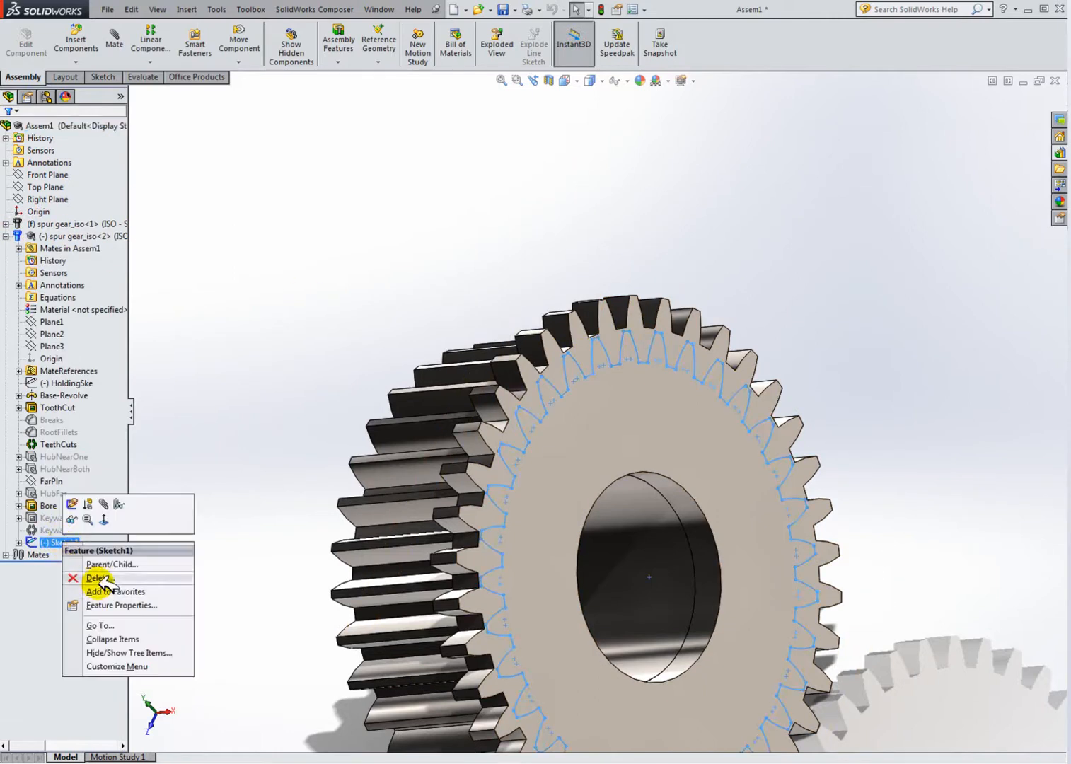
{"action": "left_click", "coordinate": [82, 564]}
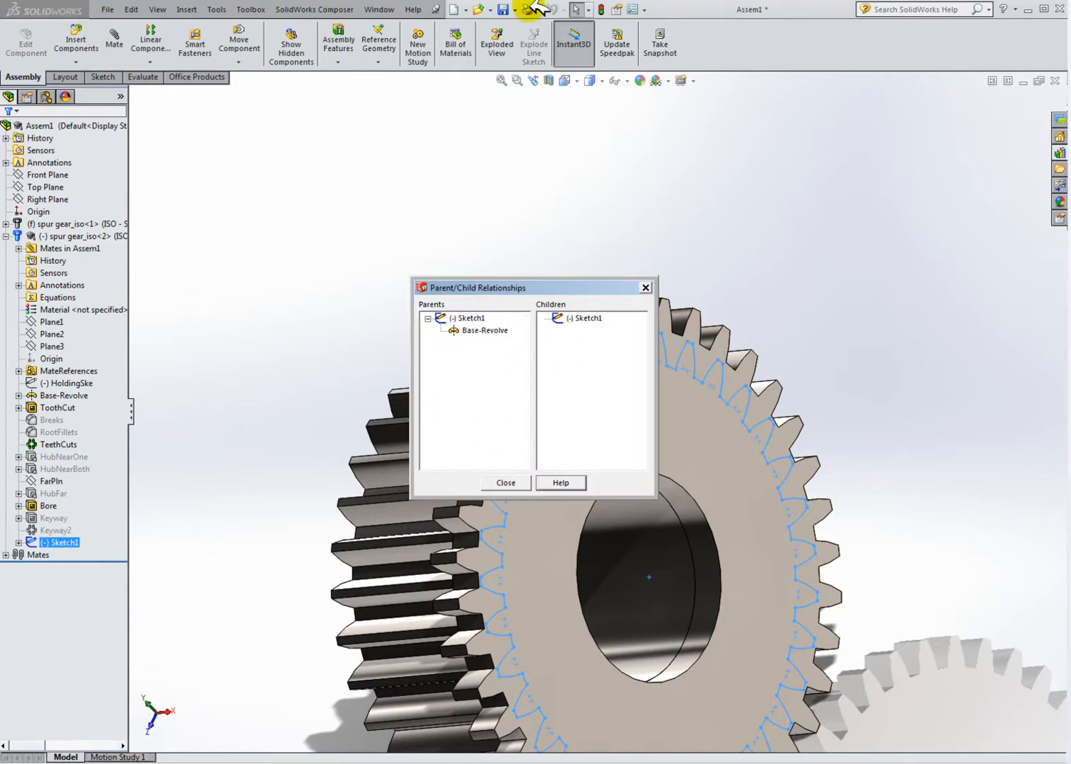
{"action": "left_click", "coordinate": [506, 482]}
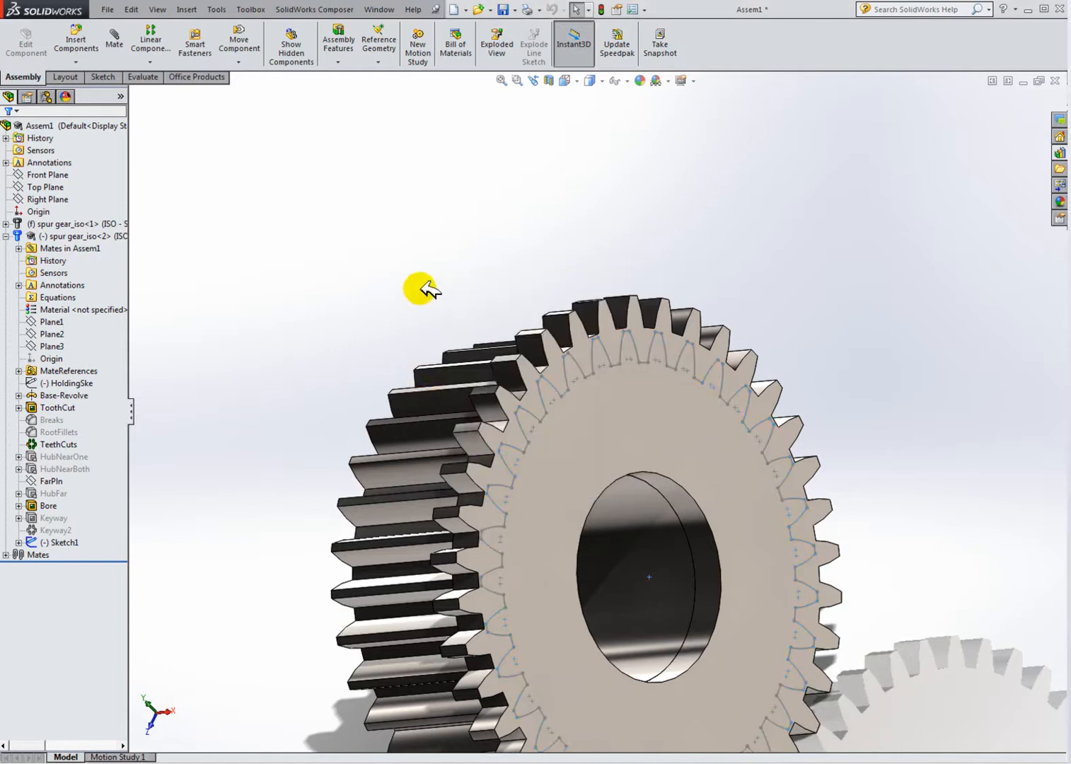
{"action": "right_click", "coordinate": [63, 543]}
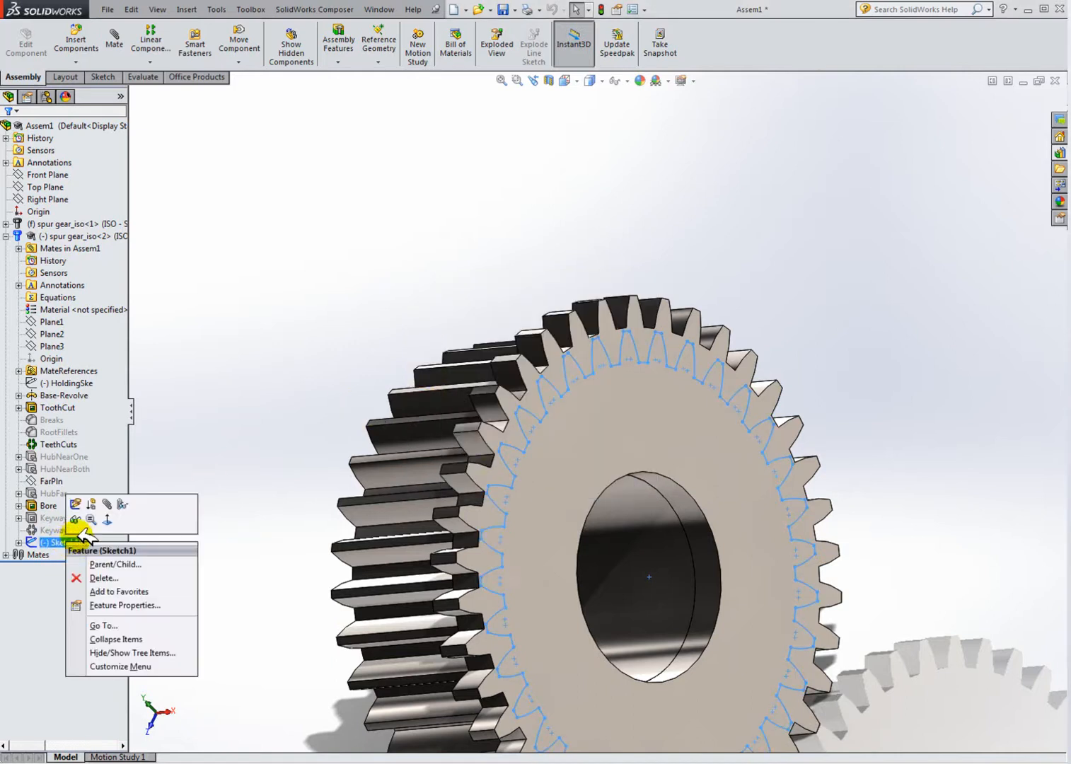
{"action": "left_click", "coordinate": [88, 565]}
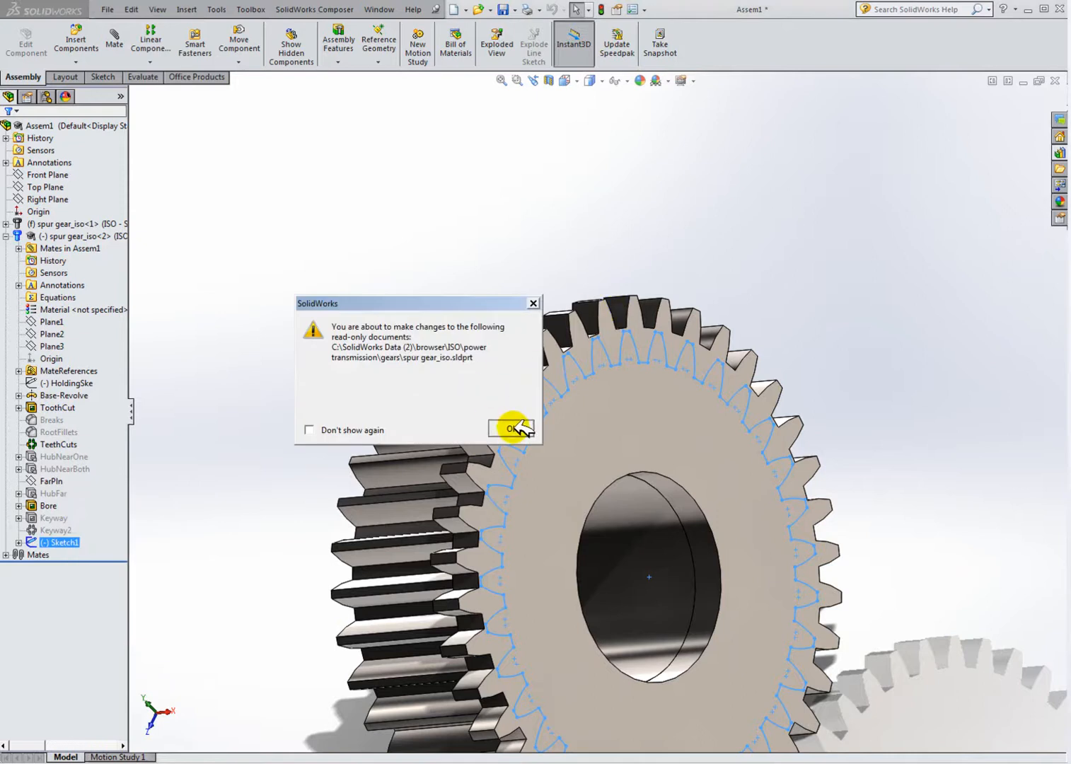
{"action": "left_click", "coordinate": [510, 427]}
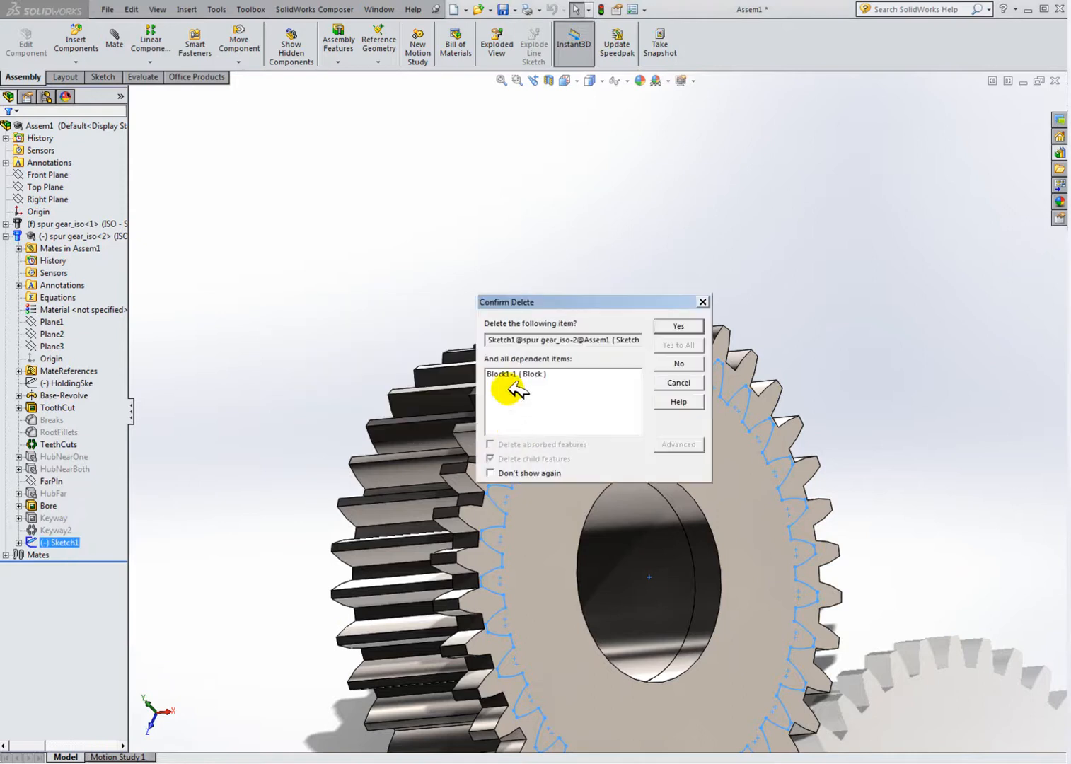
{"action": "left_click", "coordinate": [679, 327]}
{"action": "middle_click_drag", "start_coordinate": [614, 343], "coordinate": [472, 396]}
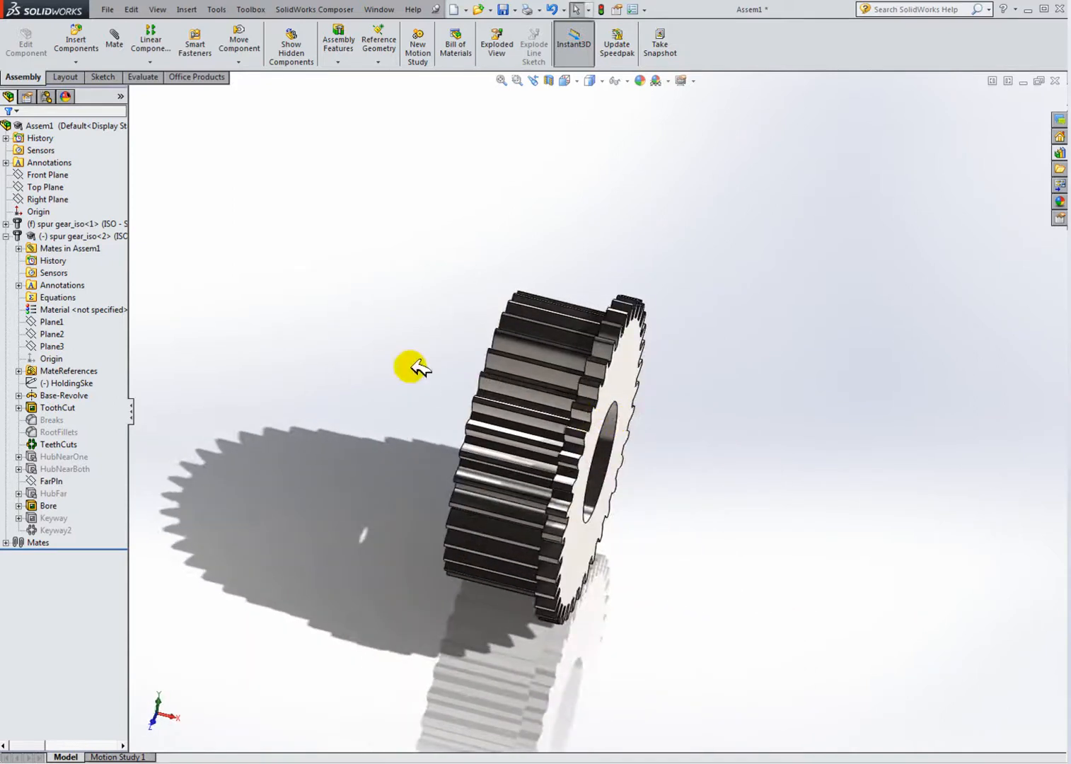
{"action": "middle_click_drag", "start_coordinate": [578, 444], "coordinate": [550, 419]}
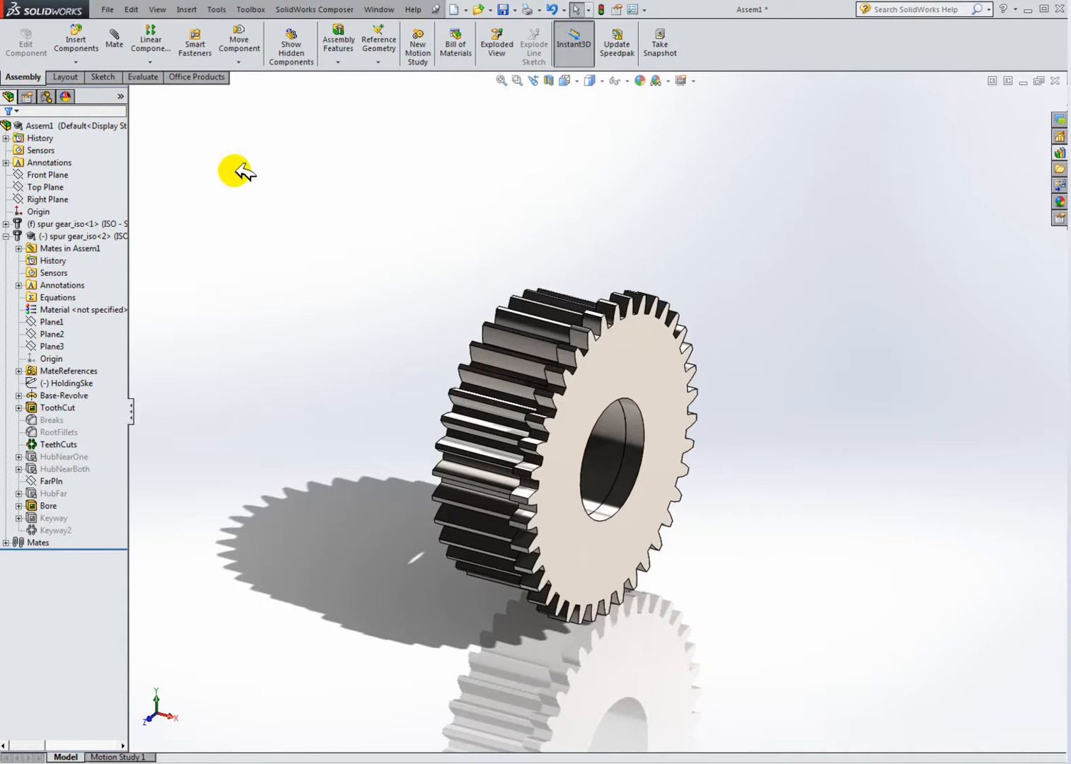
Step: Insert a new in-context part into the assembly and start its sketch on the second gear's face
{"action": "left_click", "coordinate": [7, 236]}
{"action": "left_click", "coordinate": [71, 236]}
{"action": "key", "text": "Escape"}
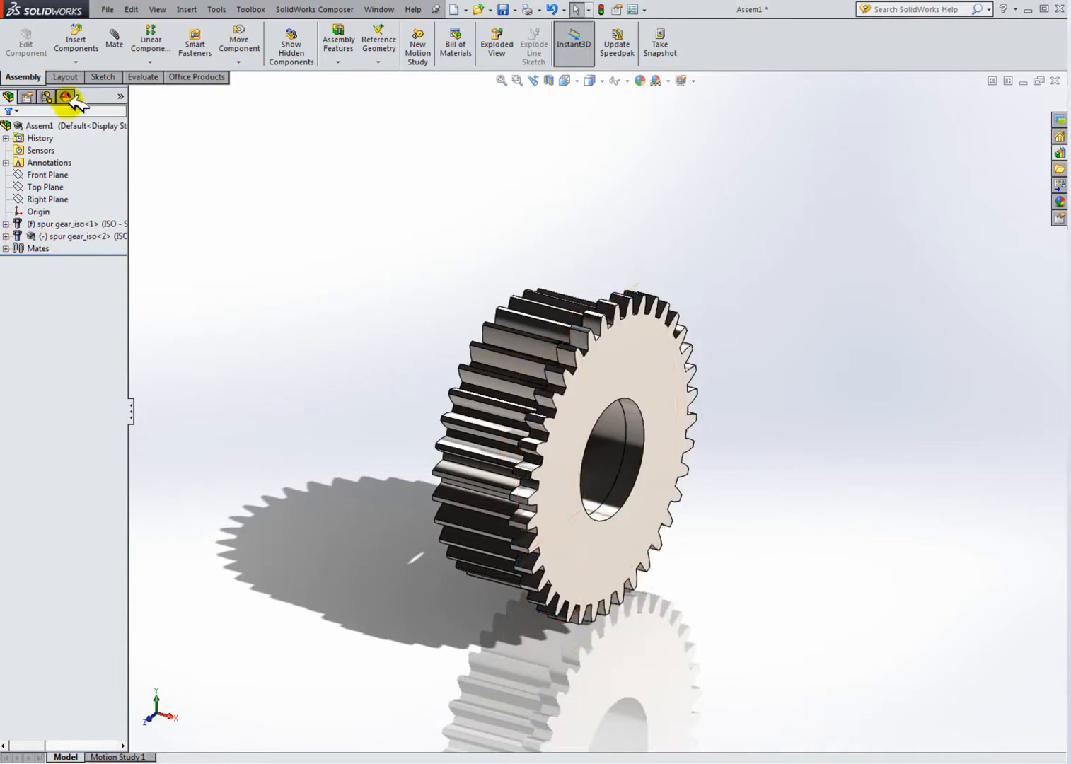
{"action": "left_click", "coordinate": [76, 62]}
{"action": "left_click", "coordinate": [110, 88]}
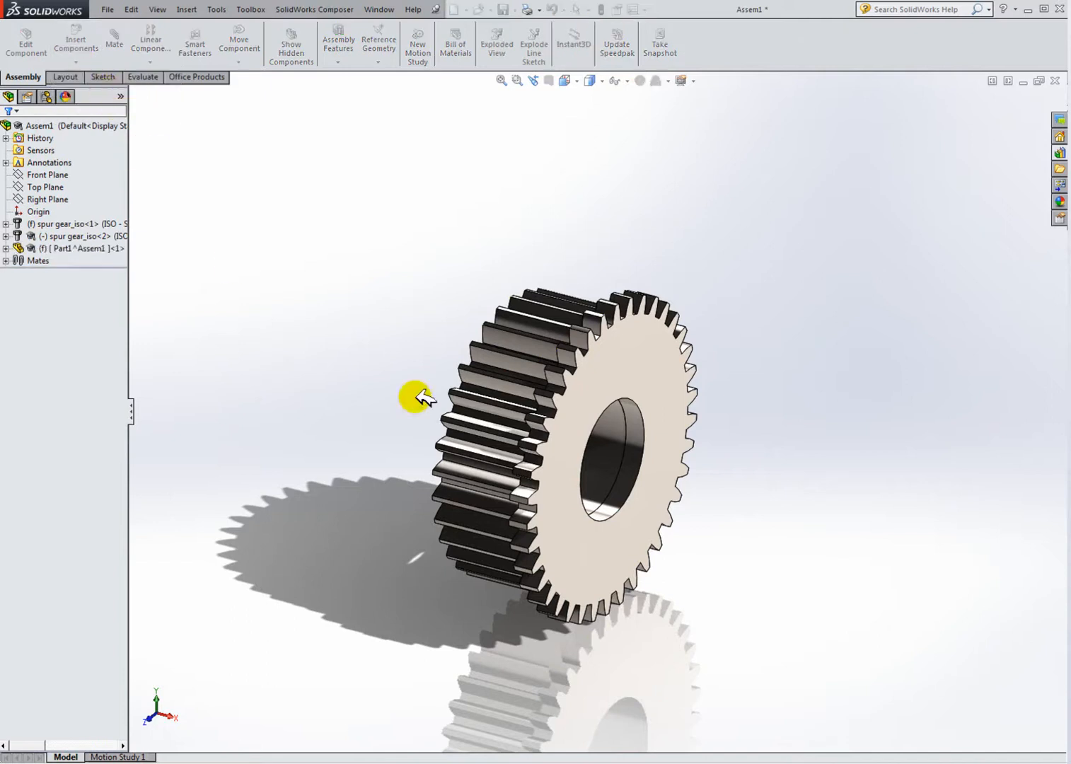
{"action": "left_click", "coordinate": [609, 384]}
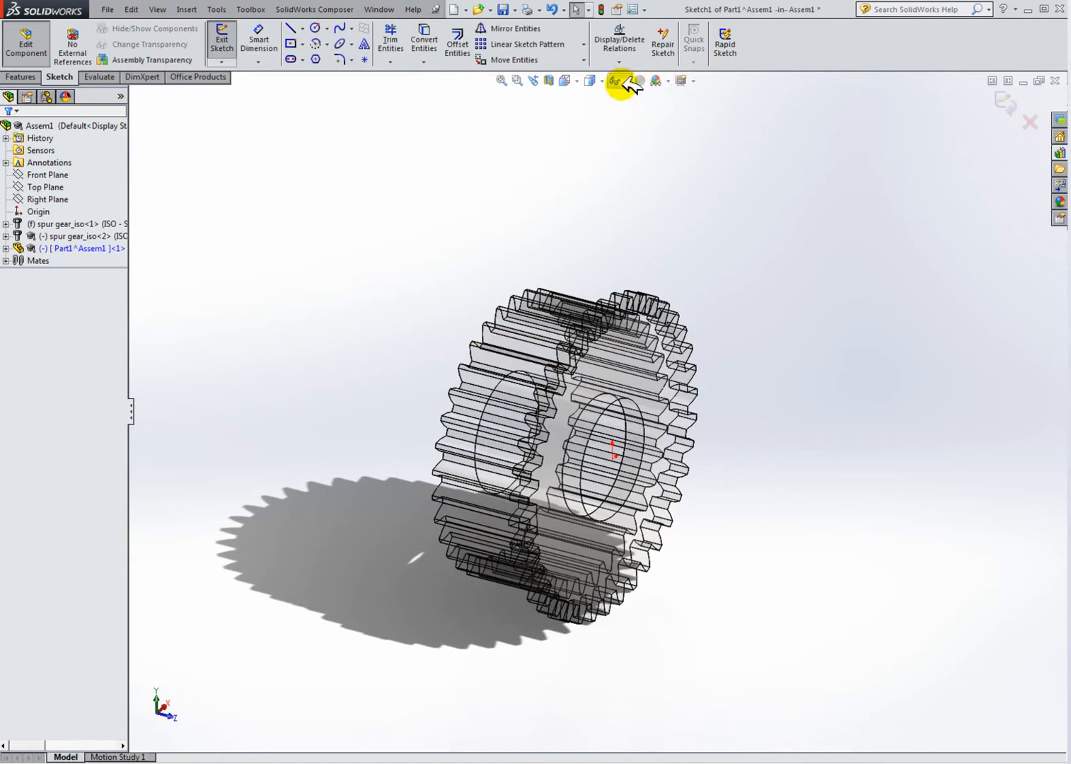
Step: Convert the second gear's face outline into the new part's sketch with chain selection
{"action": "left_click", "coordinate": [577, 75]}
{"action": "left_click", "coordinate": [635, 148]}
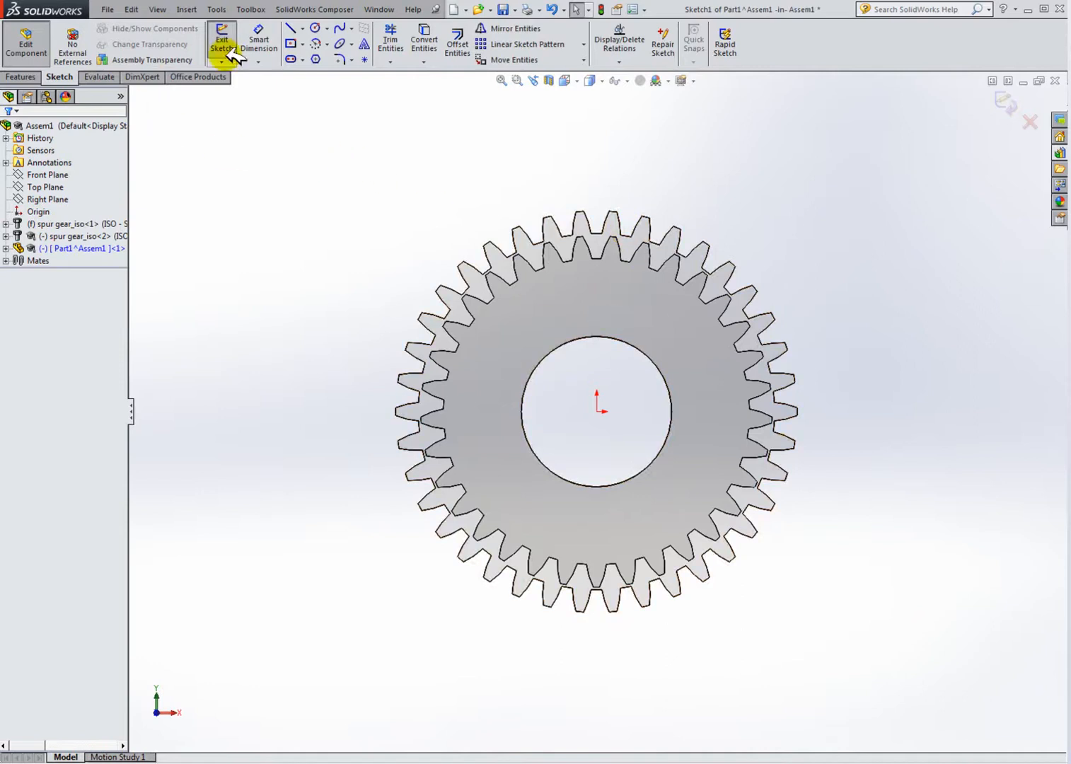
{"action": "left_click", "coordinate": [423, 37]}
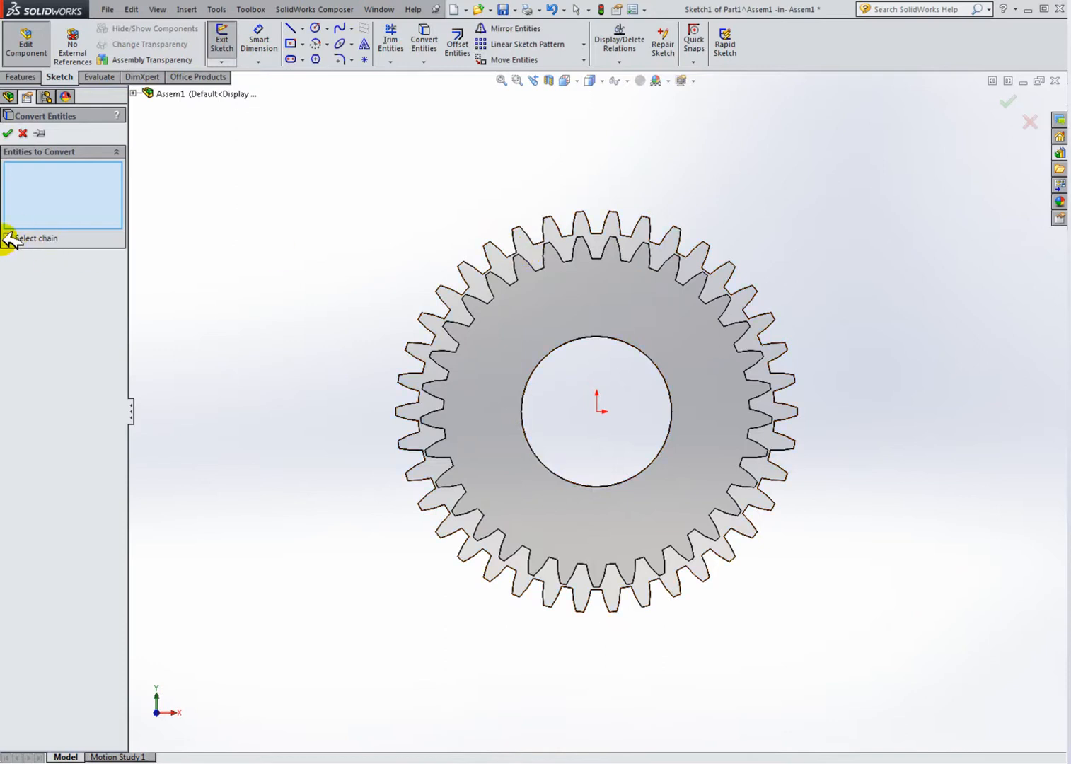
{"action": "middle_click_drag", "start_coordinate": [537, 258], "coordinate": [616, 275]}
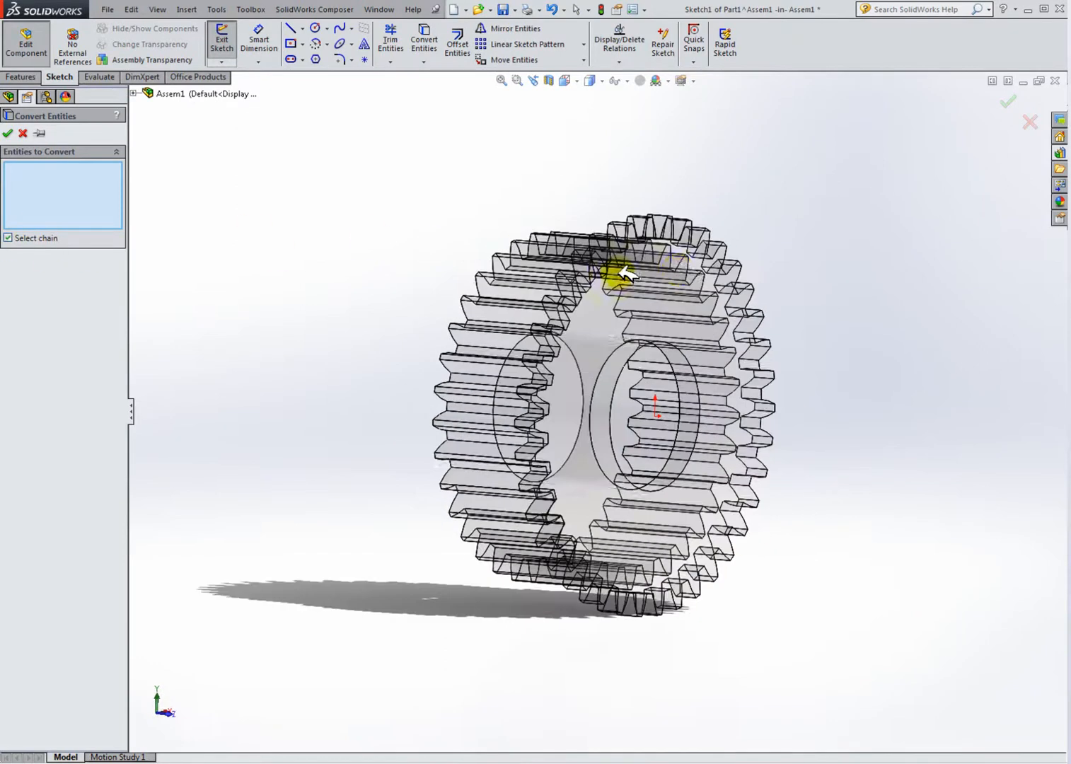
{"action": "middle_click_drag", "start_coordinate": [716, 290], "coordinate": [668, 311]}
{"action": "left_click", "coordinate": [707, 305]}
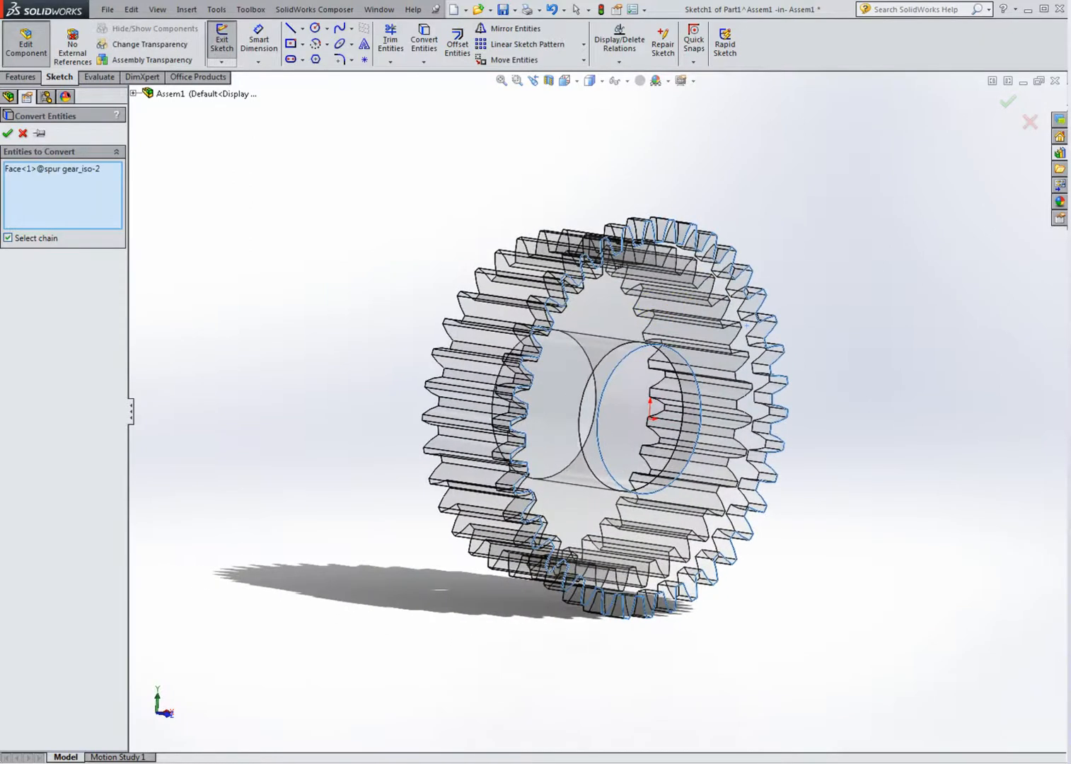
{"action": "key", "text": "Return"}
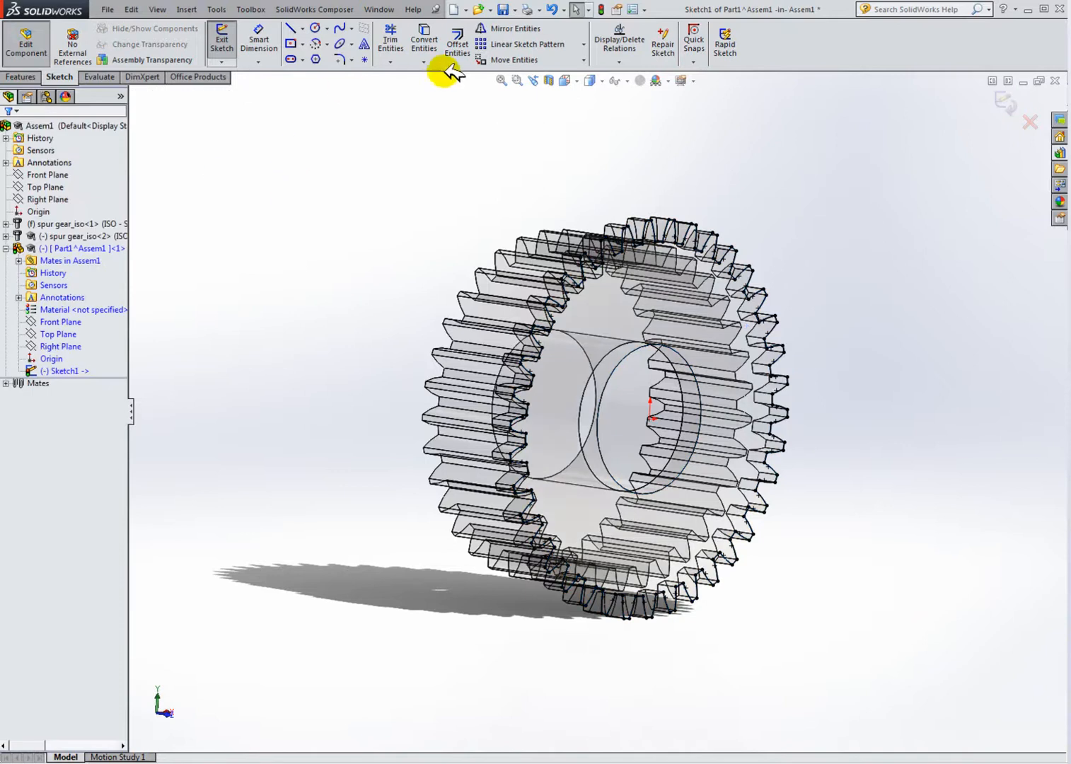
Step: Exit the part editing and hide the second gear
{"action": "middle_click_drag", "start_coordinate": [579, 231], "coordinate": [548, 141]}
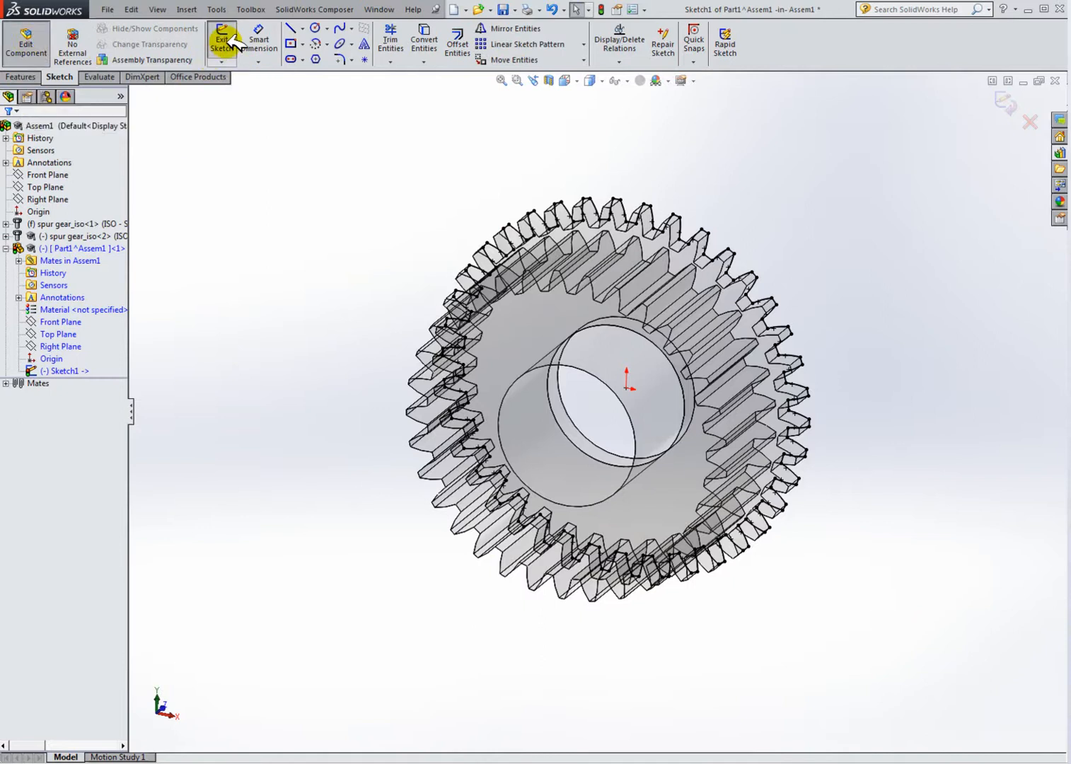
{"action": "left_click", "coordinate": [26, 42]}
{"action": "right_click", "coordinate": [75, 236]}
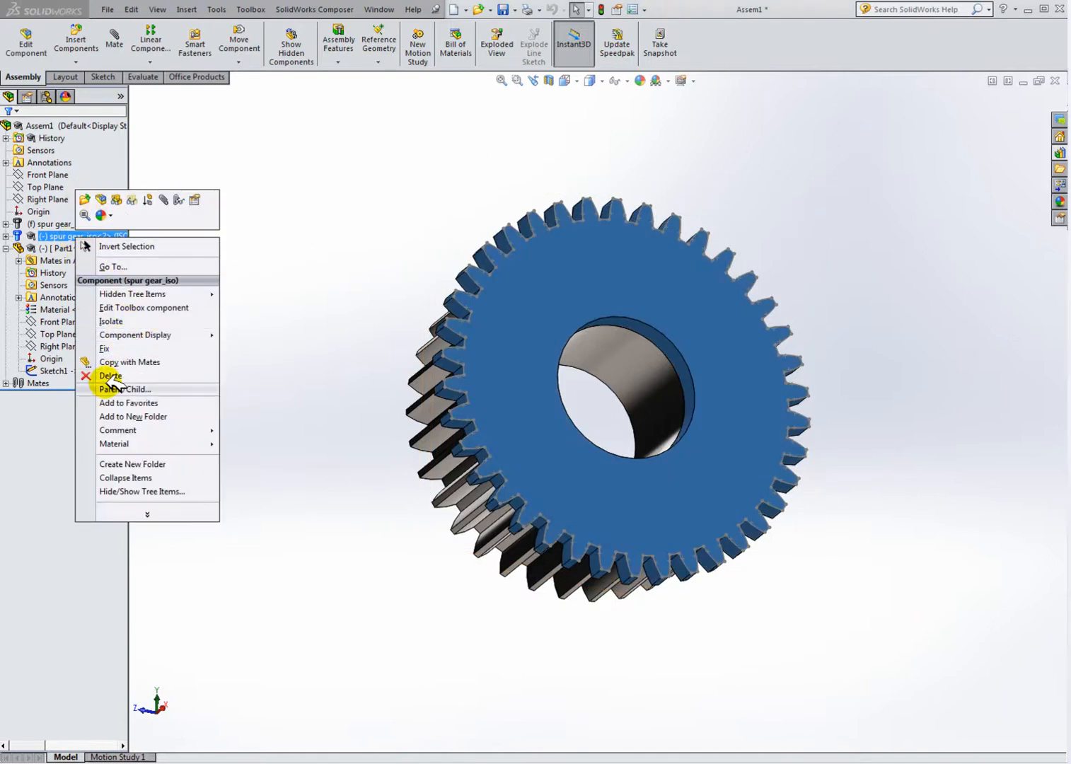
{"action": "left_click", "coordinate": [117, 202]}
{"action": "middle_click_drag", "start_coordinate": [289, 306], "coordinate": [360, 366]}
{"action": "scroll", "coordinate": [697, 244], "scroll_direction": "down", "scroll_amount": 3}
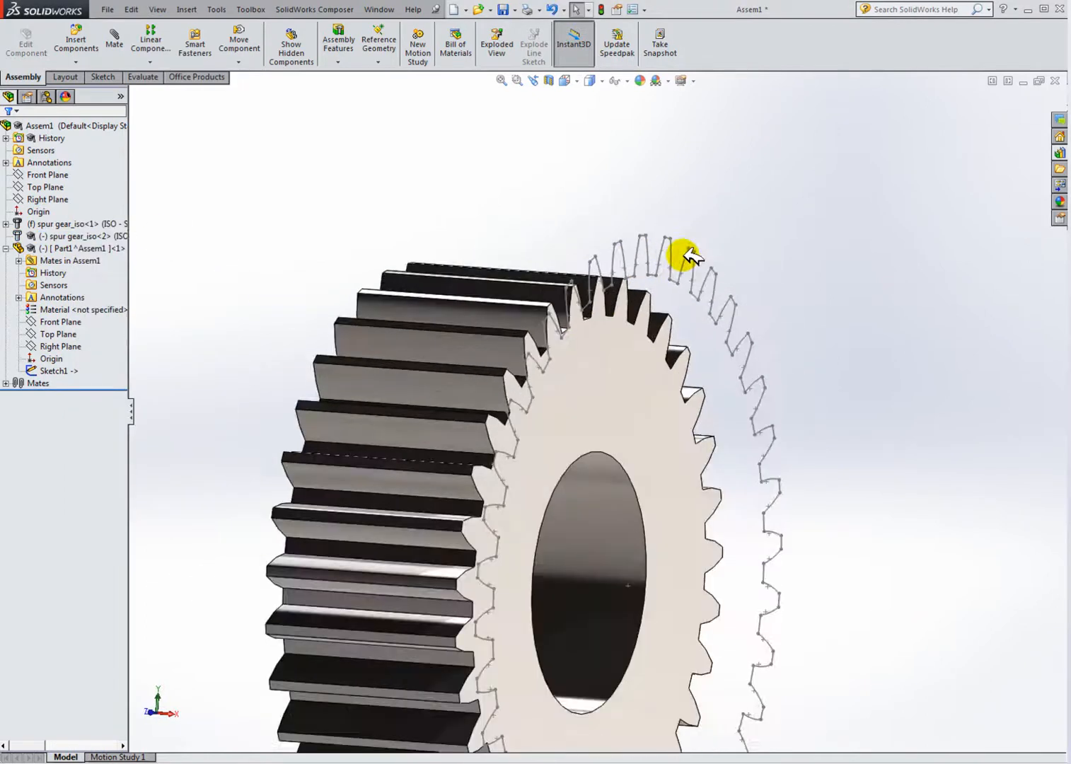
{"action": "scroll", "coordinate": [697, 244], "scroll_direction": "up", "scroll_amount": 3}
{"action": "middle_click_drag", "start_coordinate": [650, 310], "coordinate": [635, 359]}
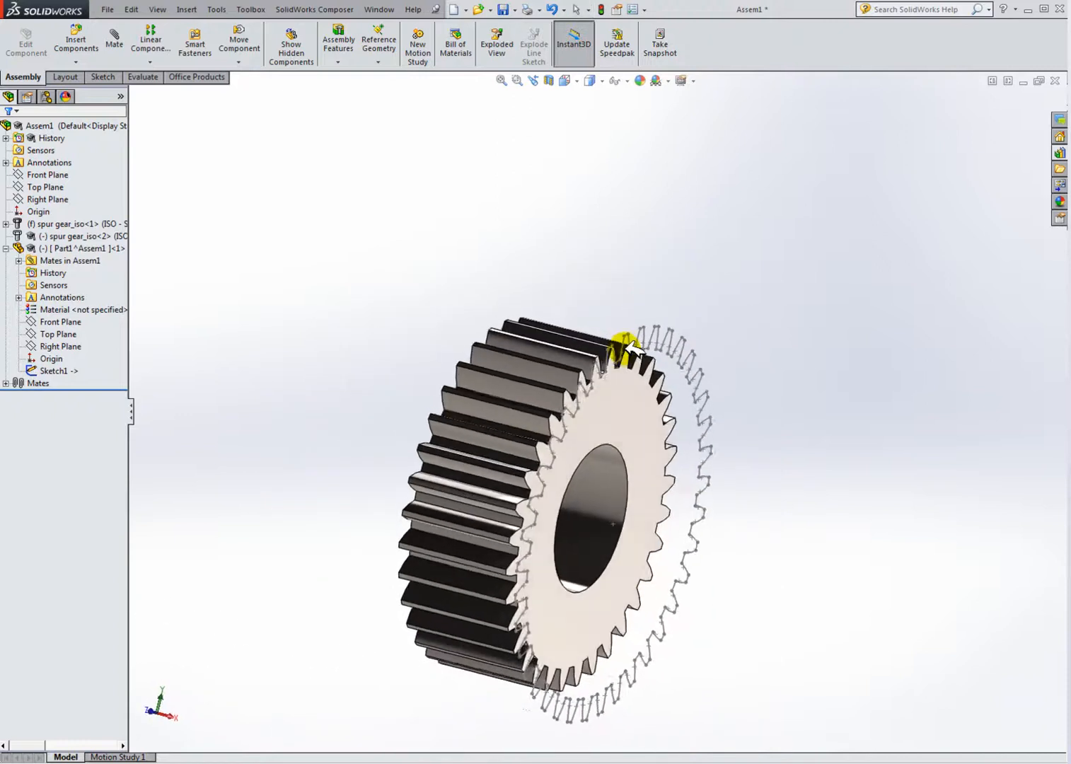
{"action": "scroll", "coordinate": [664, 327], "scroll_direction": "down", "scroll_amount": 2}
{"action": "scroll", "coordinate": [581, 490], "scroll_direction": "up", "scroll_amount": 4}
{"action": "scroll", "coordinate": [530, 466], "scroll_direction": "down", "scroll_amount": 2}
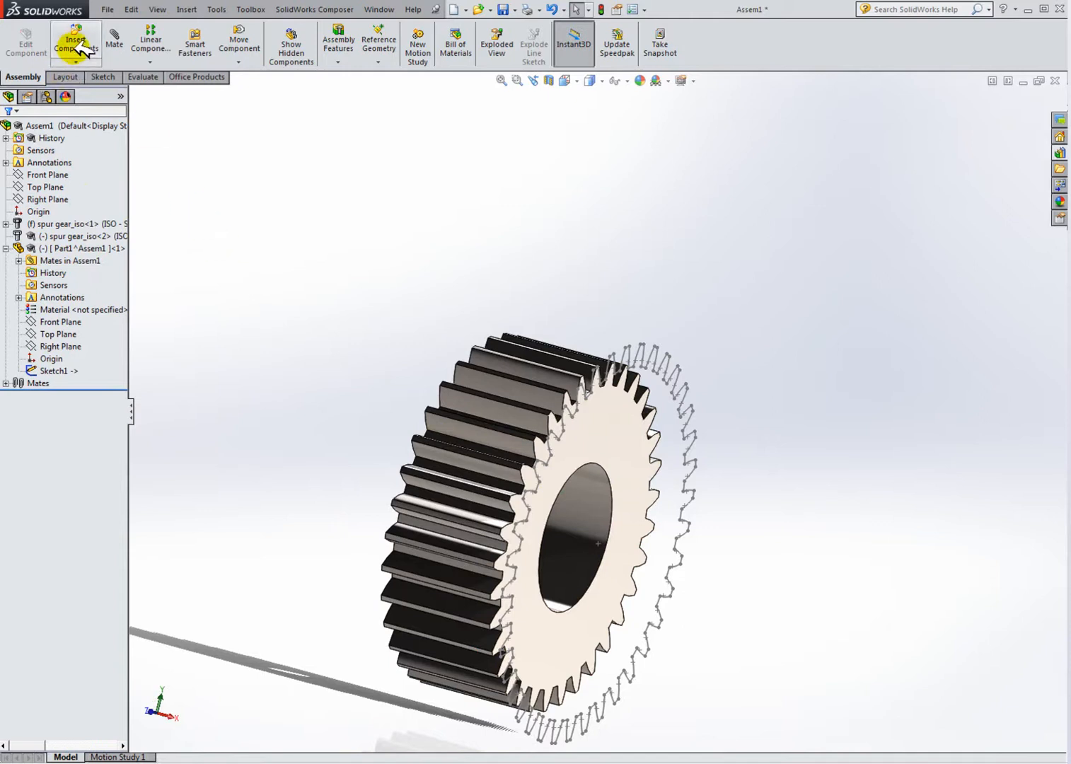
Step: Edit the new part and extrude its Sketch1 as a blind boss 2.5 mm deep
{"action": "left_click", "coordinate": [45, 246]}
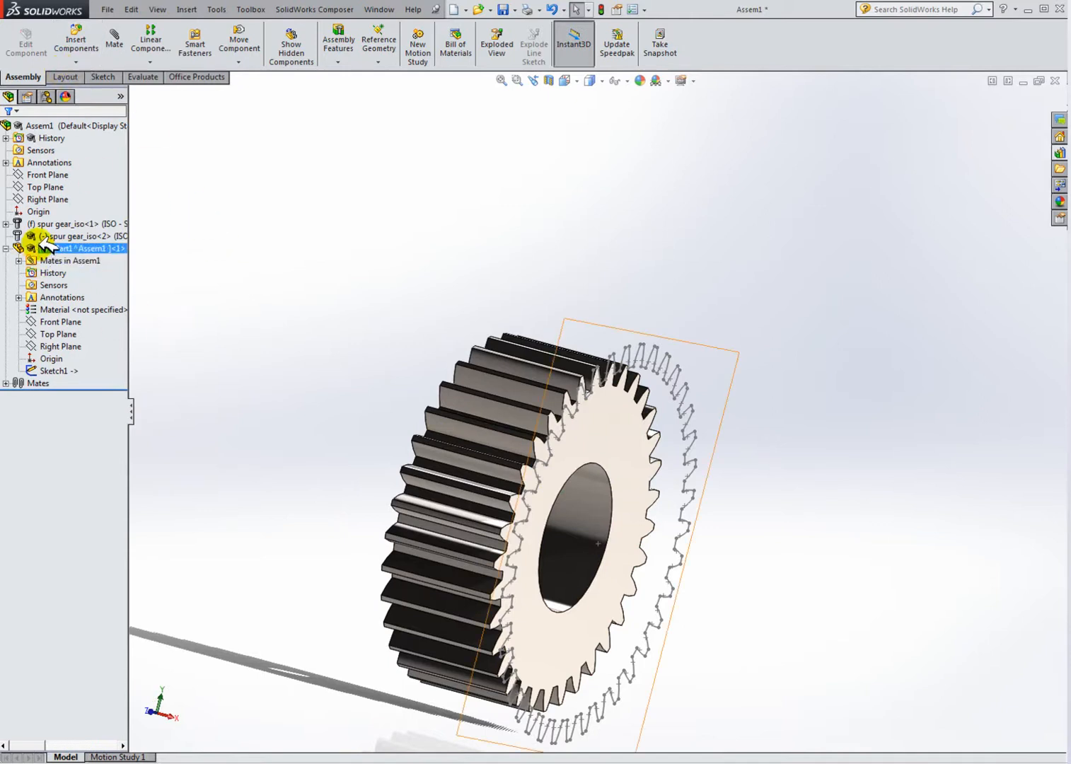
{"action": "right_click", "coordinate": [77, 249]}
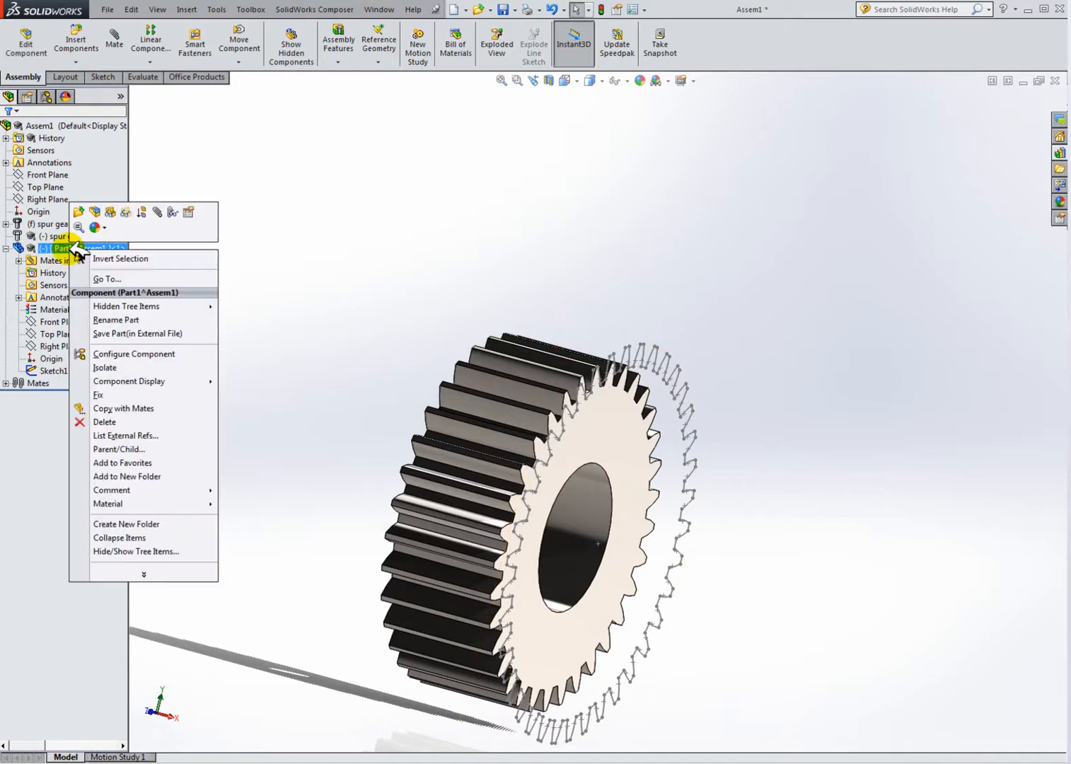
{"action": "left_click", "coordinate": [96, 210]}
{"action": "left_click", "coordinate": [51, 347]}
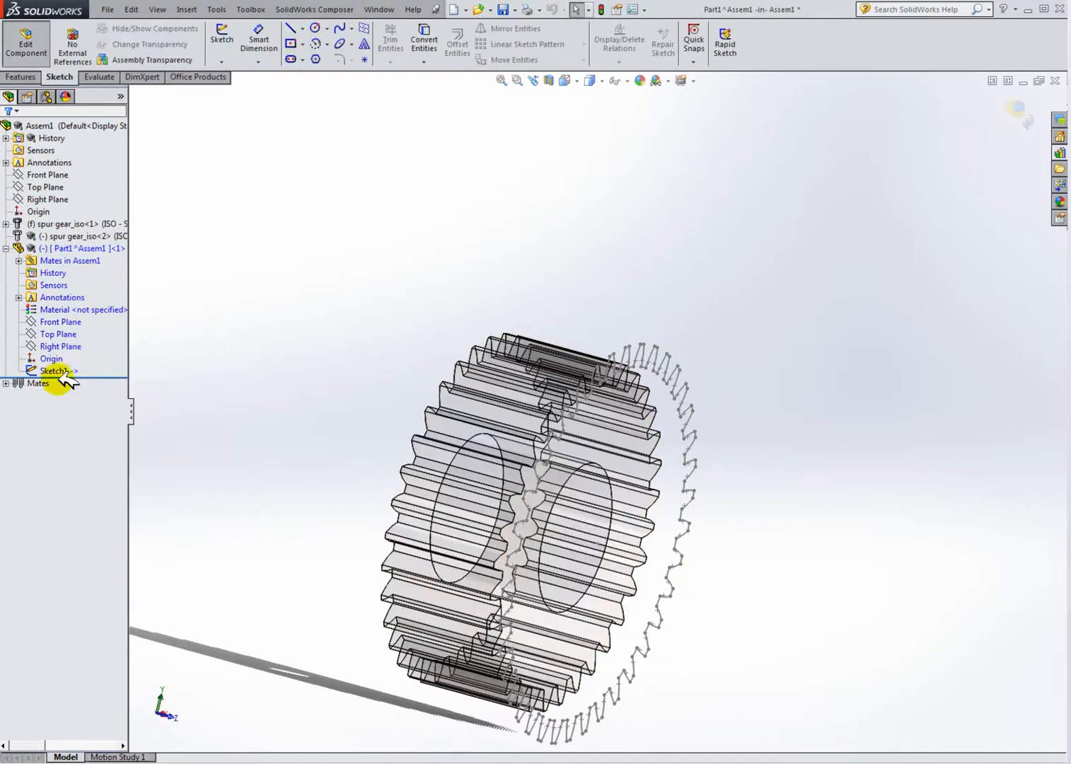
{"action": "left_click", "coordinate": [222, 298]}
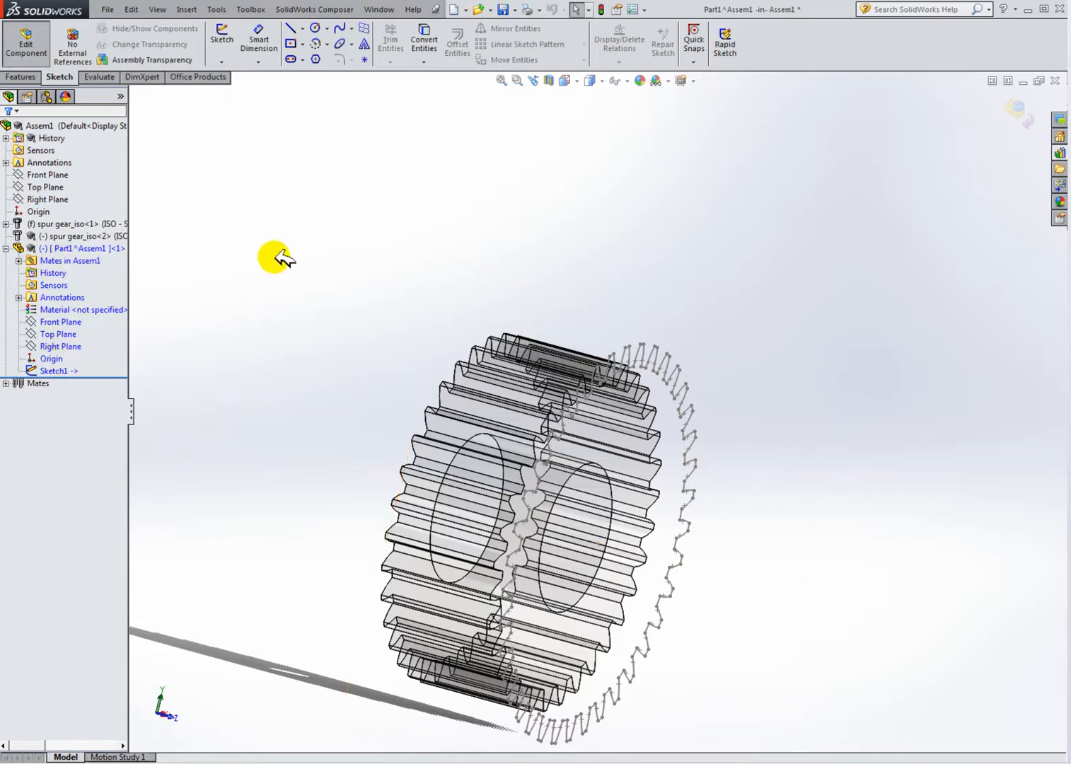
{"action": "left_click", "coordinate": [29, 75]}
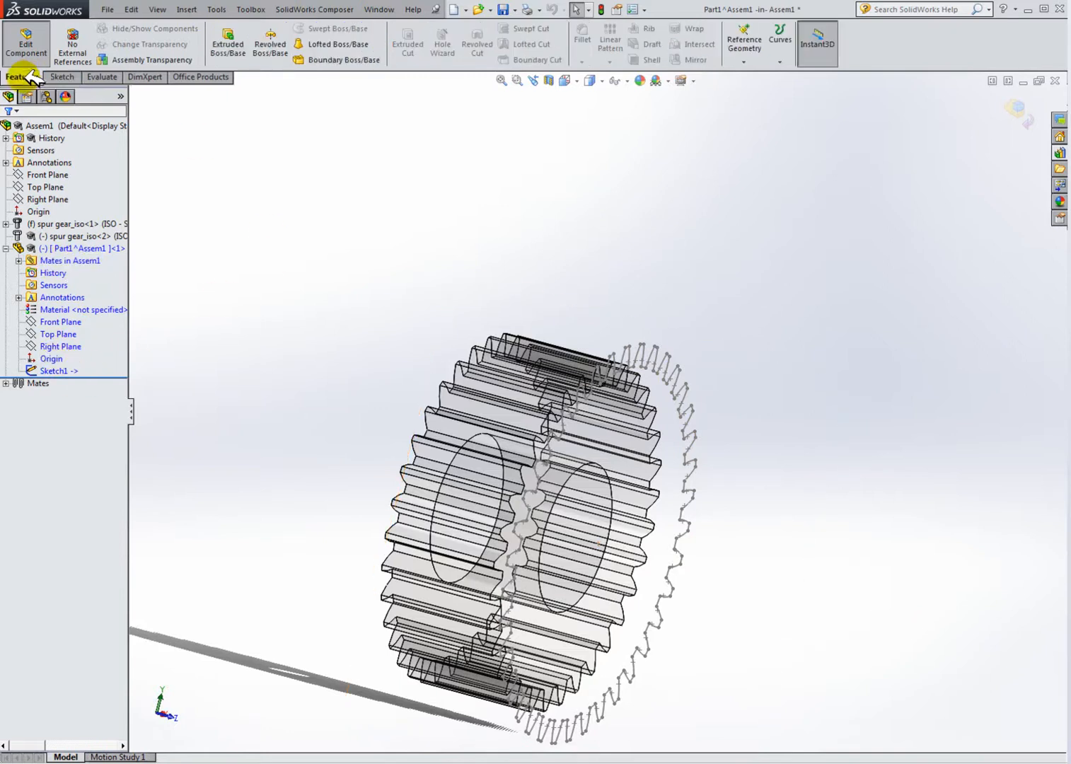
{"action": "left_click", "coordinate": [228, 47]}
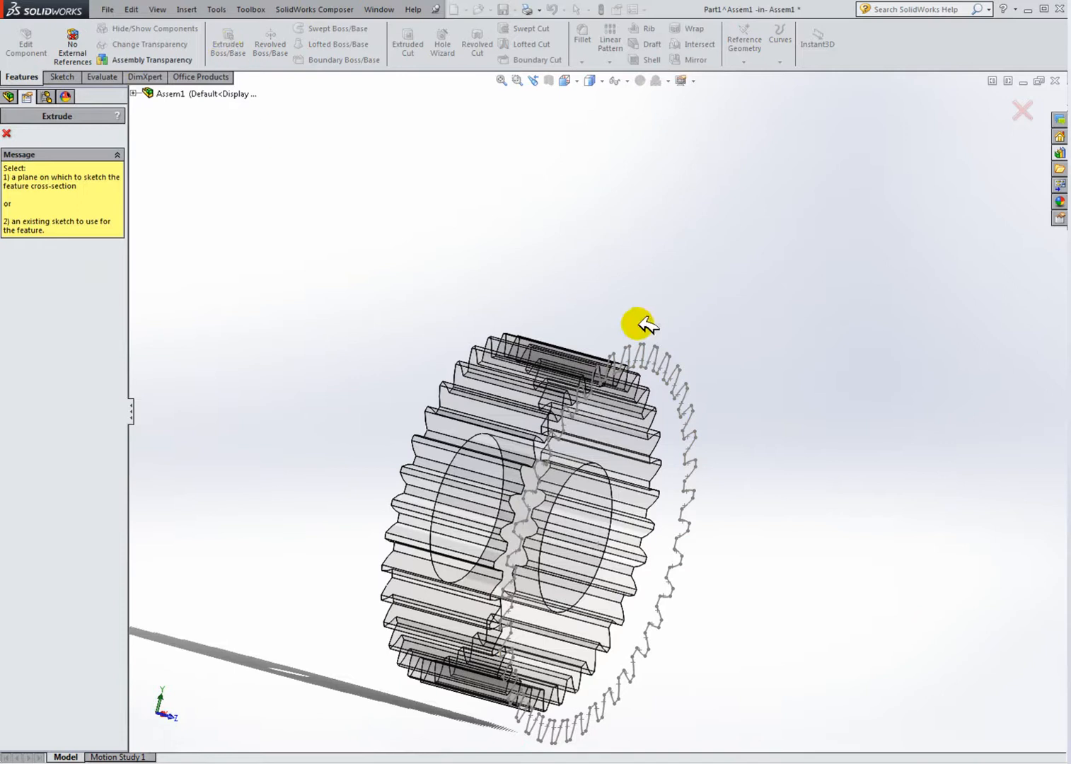
{"action": "left_click", "coordinate": [135, 93]}
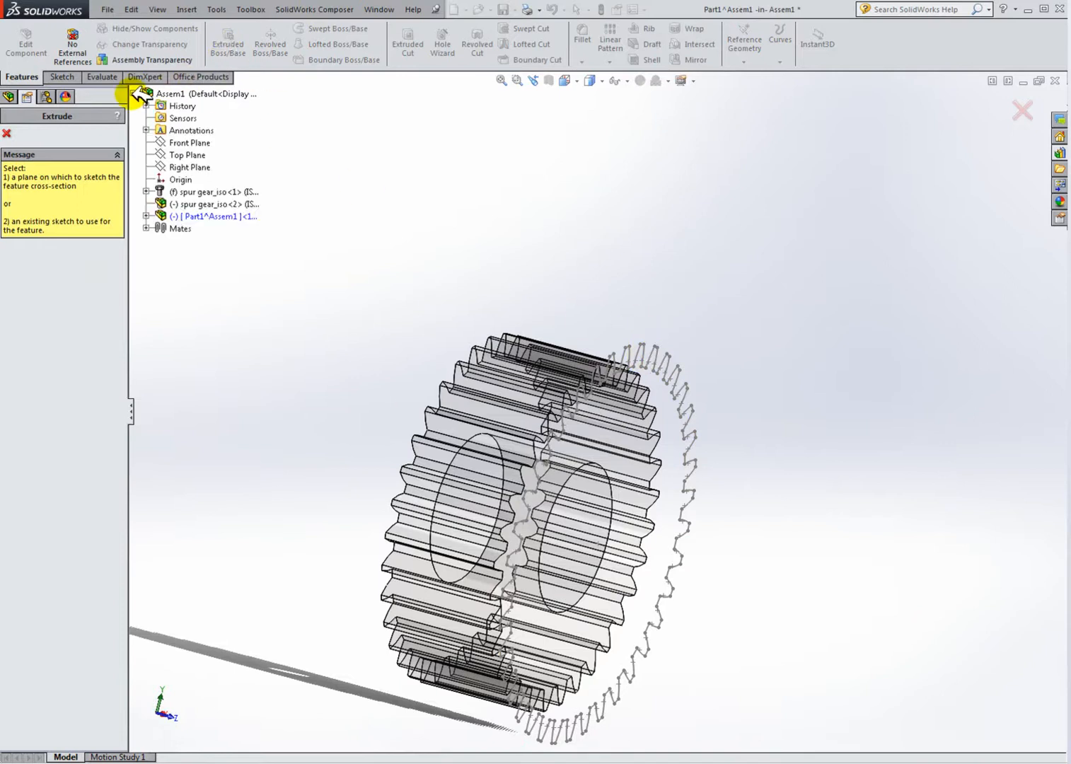
{"action": "left_click", "coordinate": [146, 216]}
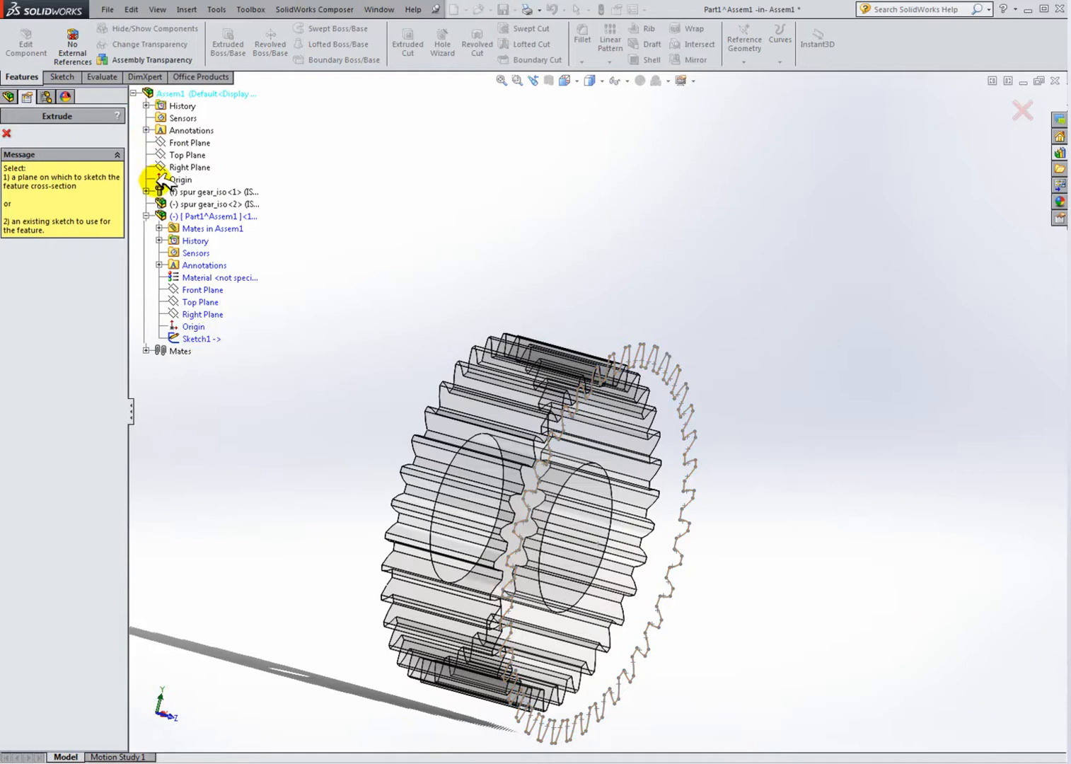
{"action": "left_click", "coordinate": [204, 337]}
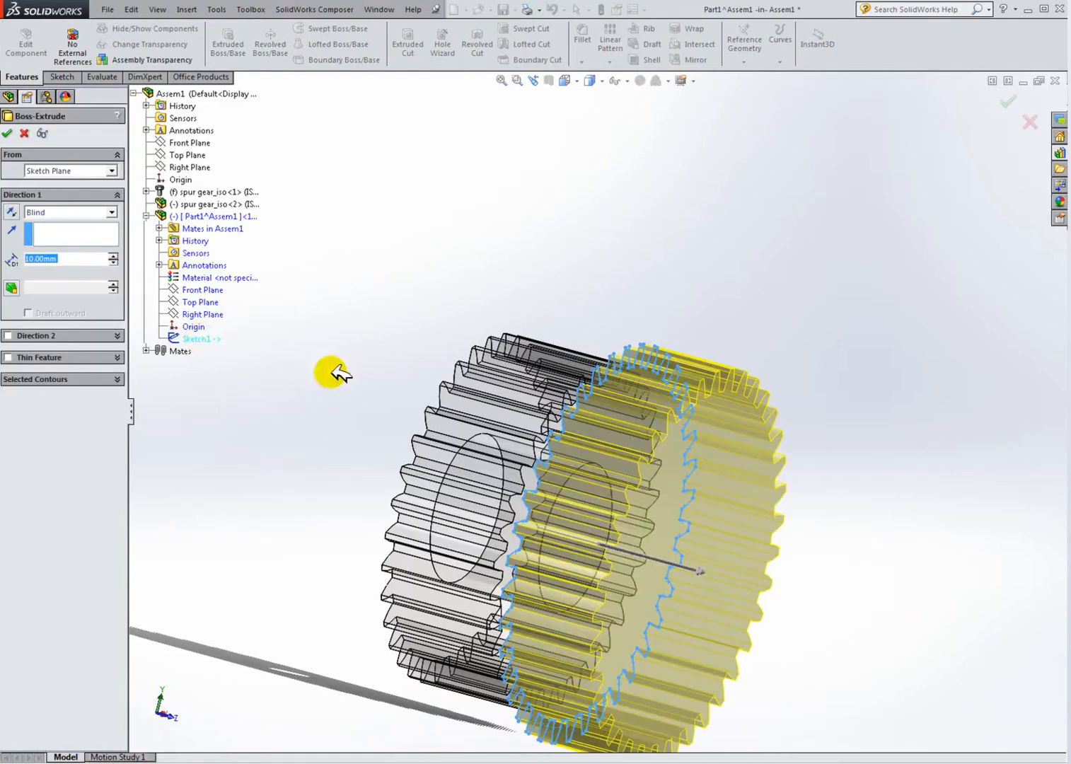
{"action": "type", "text": "2.5"}
{"action": "key", "text": "Return"}
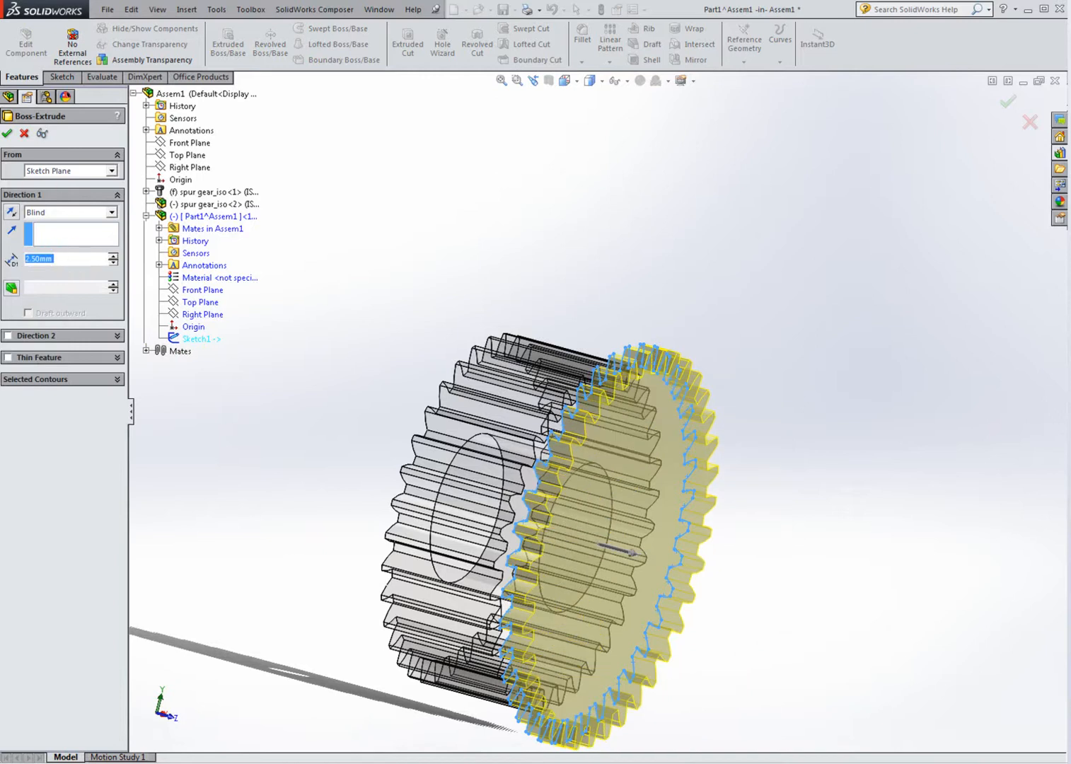
{"action": "left_click", "coordinate": [16, 132]}
Step: Orbit and zoom around the new extruded part to examine it against the gears
{"action": "key", "text": "ctrl+1"}
{"action": "middle_click_drag", "start_coordinate": [529, 405], "coordinate": [800, 496]}
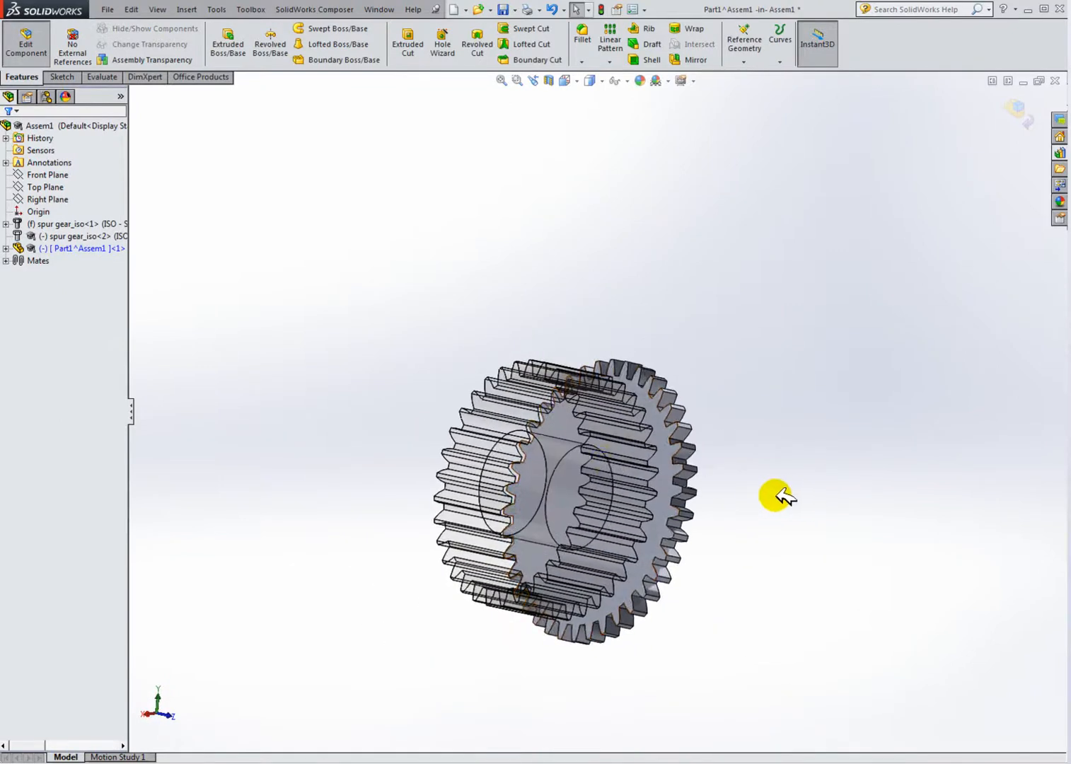
{"action": "scroll", "coordinate": [616, 461], "scroll_direction": "down", "scroll_amount": 3}
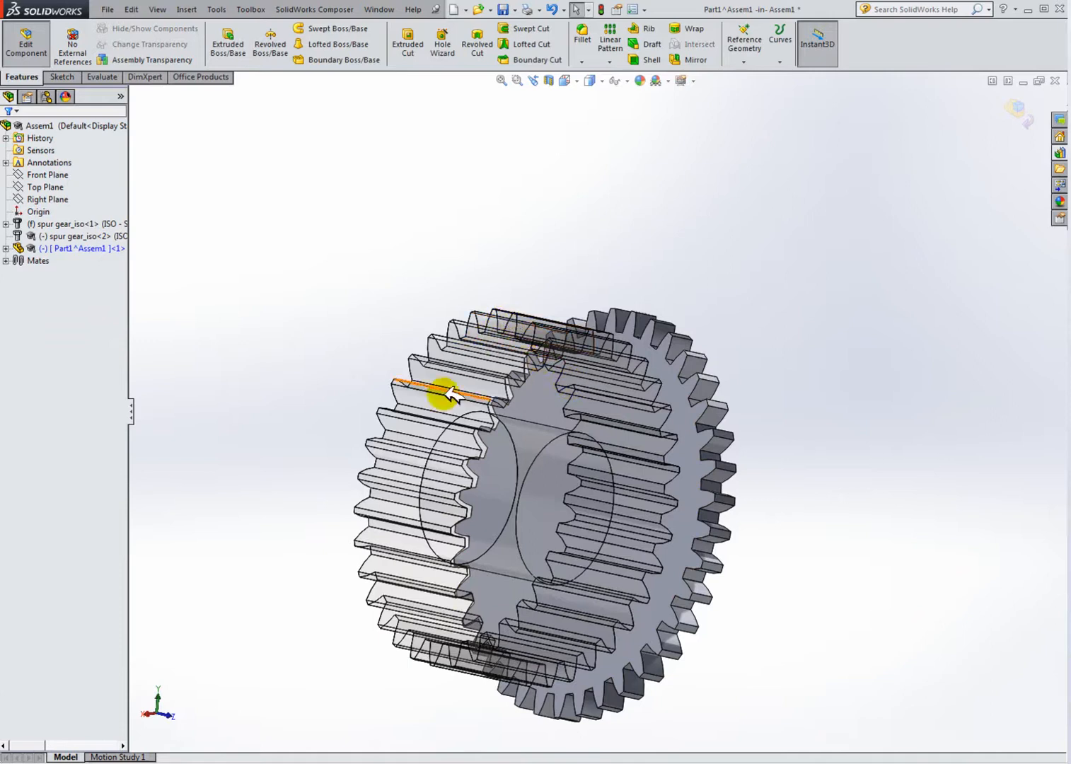
{"action": "middle_click_drag", "start_coordinate": [554, 427], "coordinate": [447, 411]}
{"action": "middle_click_drag", "start_coordinate": [476, 358], "coordinate": [645, 328]}
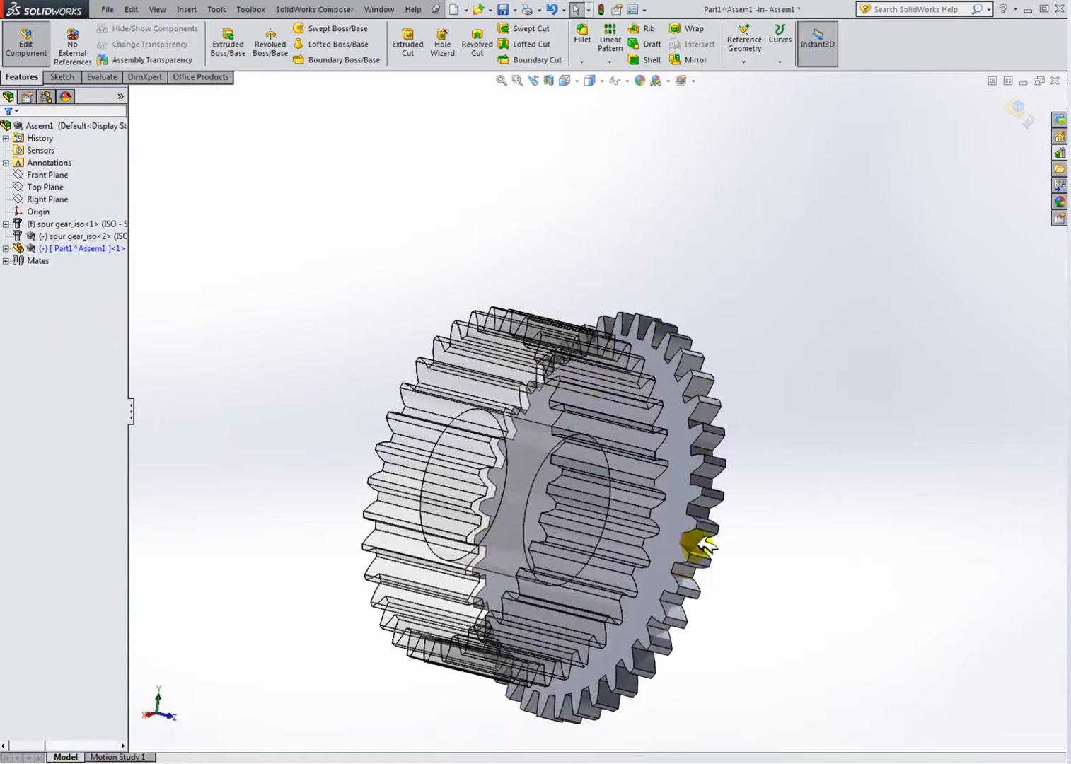
{"action": "scroll", "coordinate": [707, 546], "scroll_direction": "up", "scroll_amount": 3}
{"action": "middle_click_drag", "start_coordinate": [667, 520], "coordinate": [598, 469]}
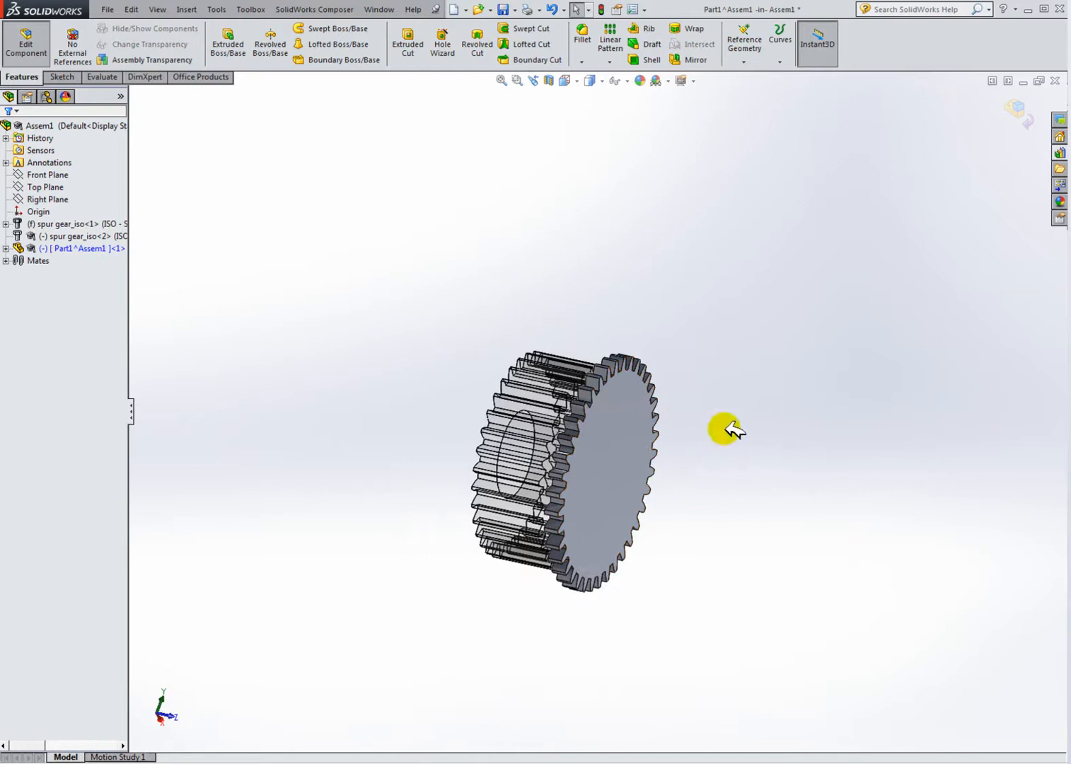
{"action": "scroll", "coordinate": [578, 402], "scroll_direction": "down", "scroll_amount": 2}
{"action": "middle_click_drag", "start_coordinate": [543, 346], "coordinate": [606, 373]}
{"action": "middle_click_drag", "start_coordinate": [515, 351], "coordinate": [575, 325]}
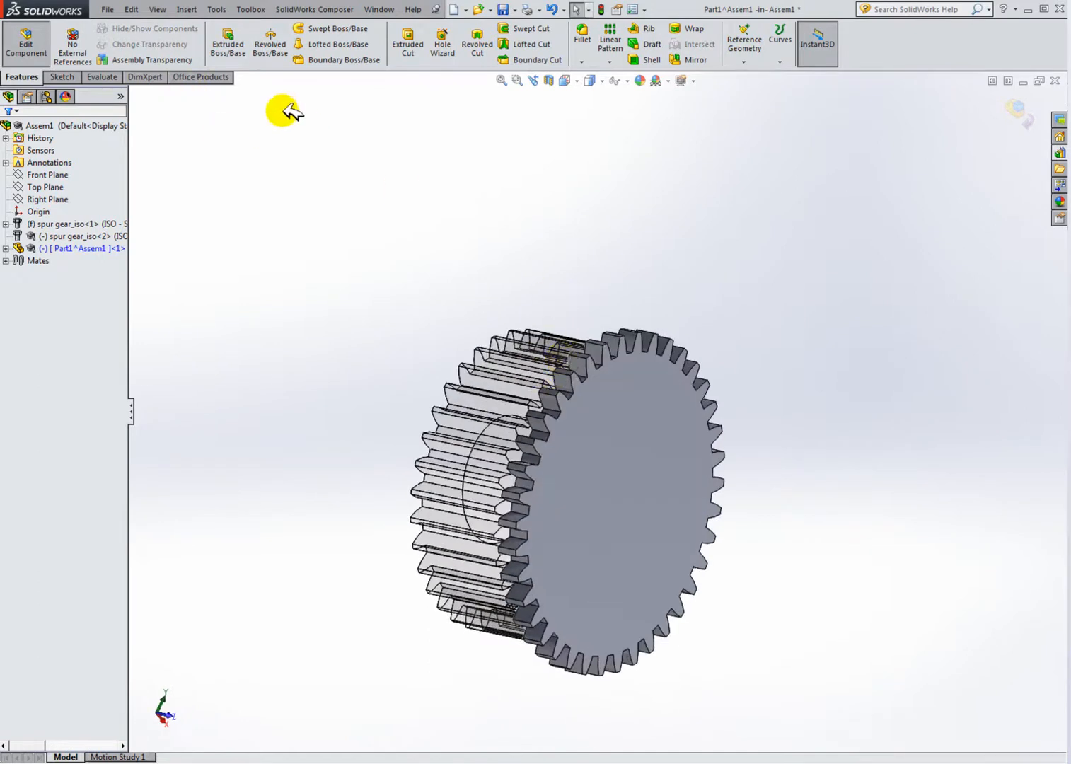
Step: Exit the part editing and show the second gear again
{"action": "left_click", "coordinate": [26, 42]}
{"action": "middle_click_drag", "start_coordinate": [587, 329], "coordinate": [468, 264]}
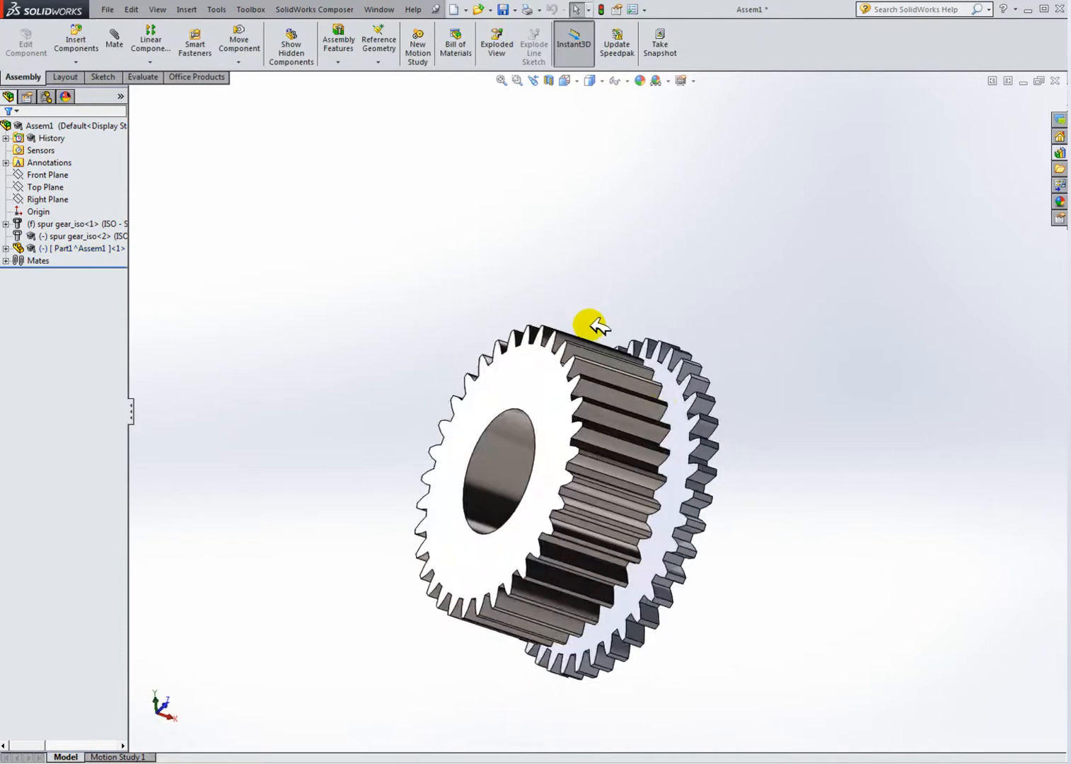
{"action": "left_click", "coordinate": [83, 236]}
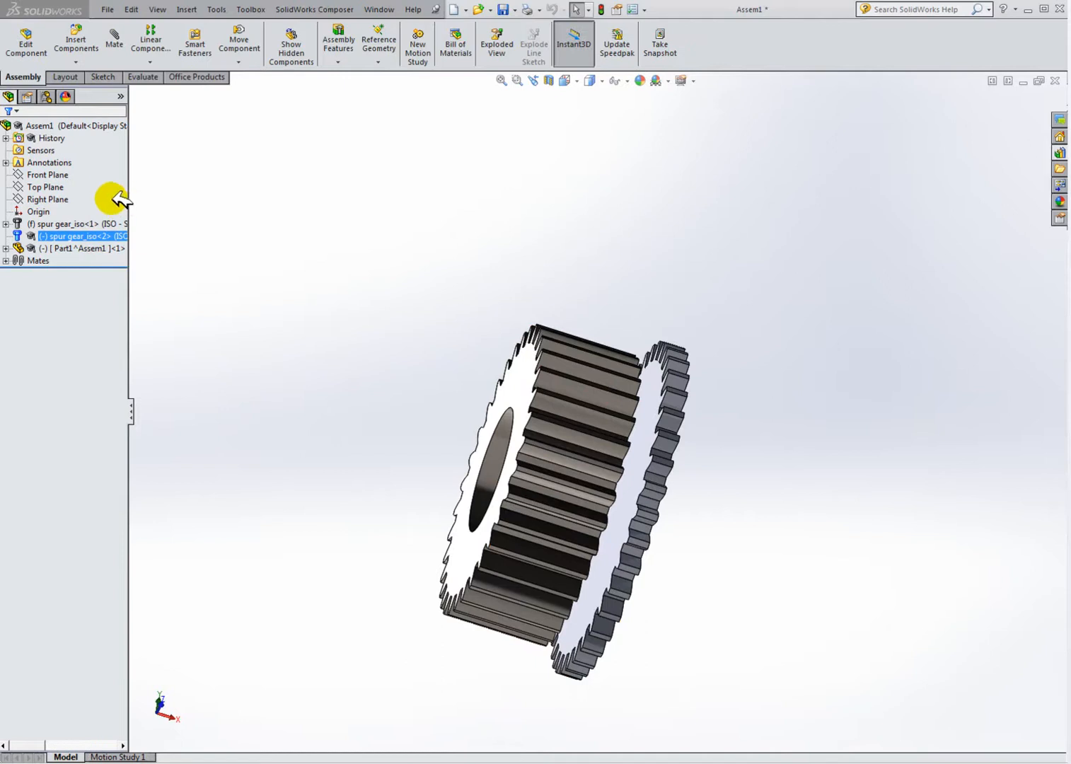
{"action": "left_click", "coordinate": [345, 341]}
Step: Open the new part for in-context editing within the assembly
{"action": "middle_click_drag", "start_coordinate": [608, 416], "coordinate": [552, 406]}
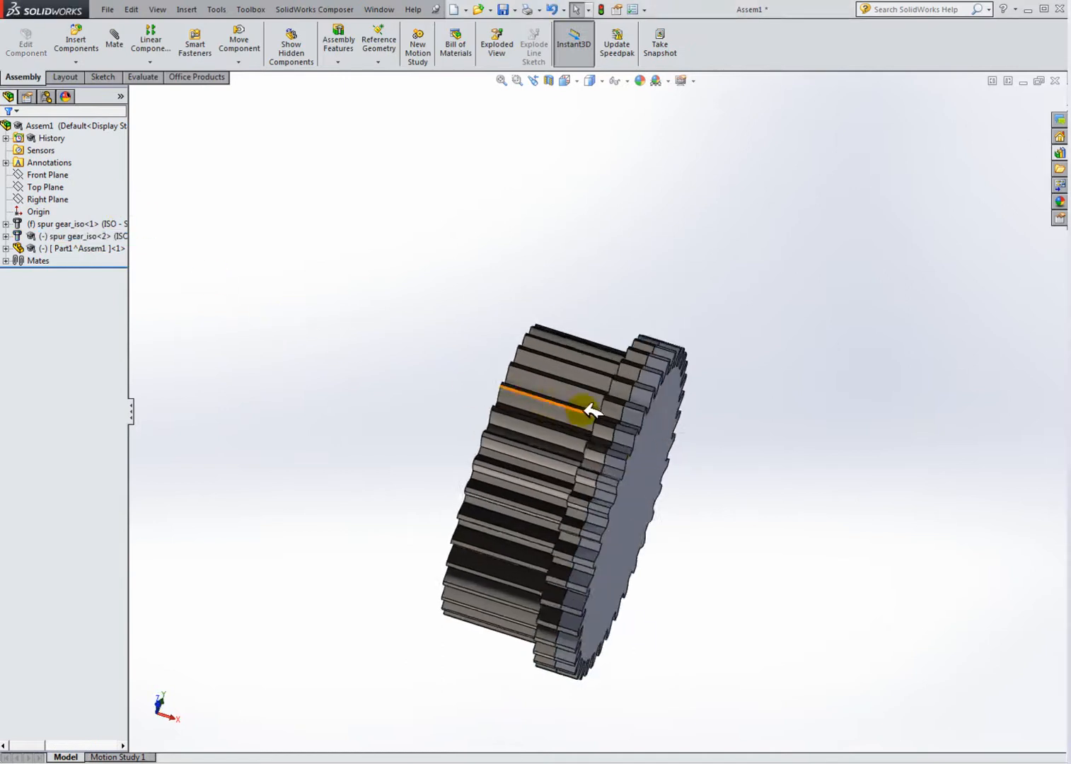
{"action": "scroll", "coordinate": [632, 422], "scroll_direction": "down", "scroll_amount": 3}
{"action": "middle_click_drag", "start_coordinate": [631, 421], "coordinate": [622, 412]}
{"action": "scroll", "coordinate": [665, 460], "scroll_direction": "up", "scroll_amount": 2}
{"action": "middle_click_drag", "start_coordinate": [661, 452], "coordinate": [621, 418]}
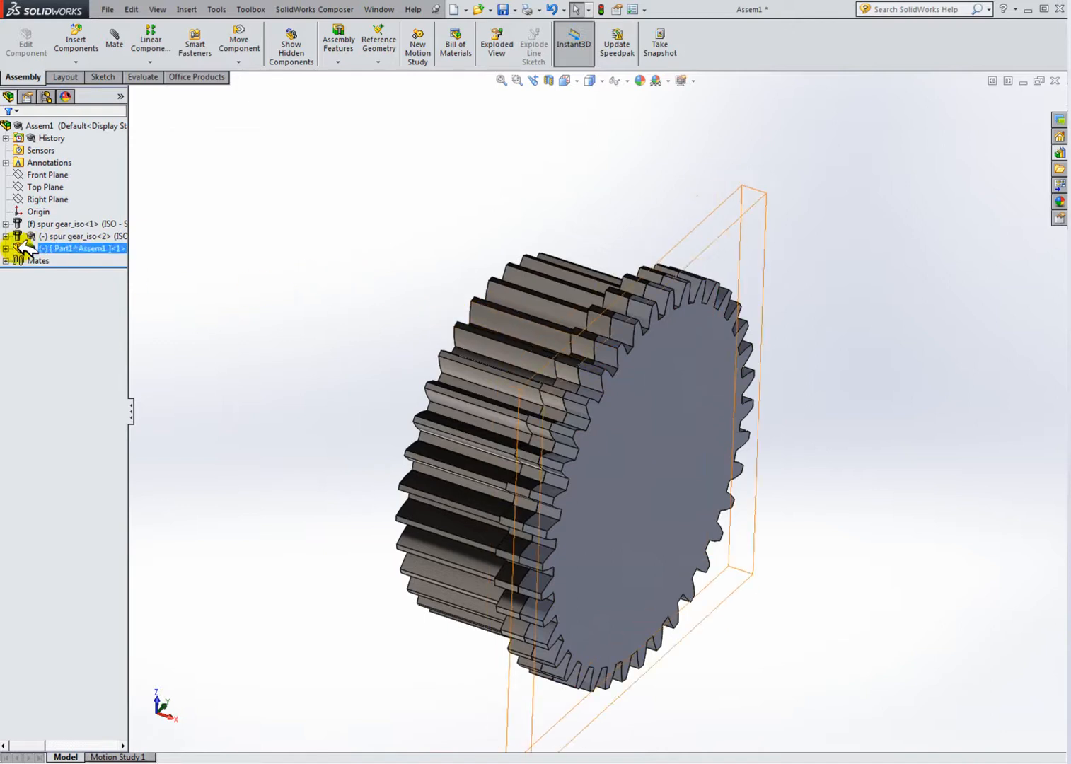
{"action": "left_click", "coordinate": [57, 246]}
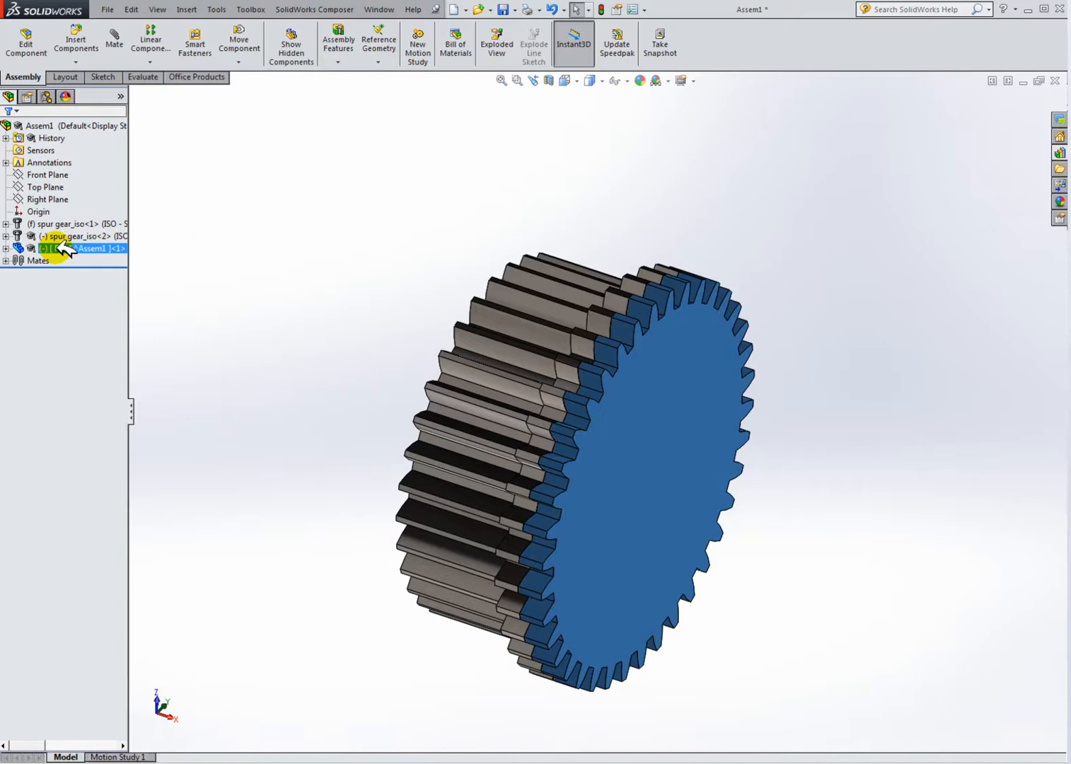
{"action": "right_click", "coordinate": [65, 248]}
{"action": "left_click", "coordinate": [81, 210]}
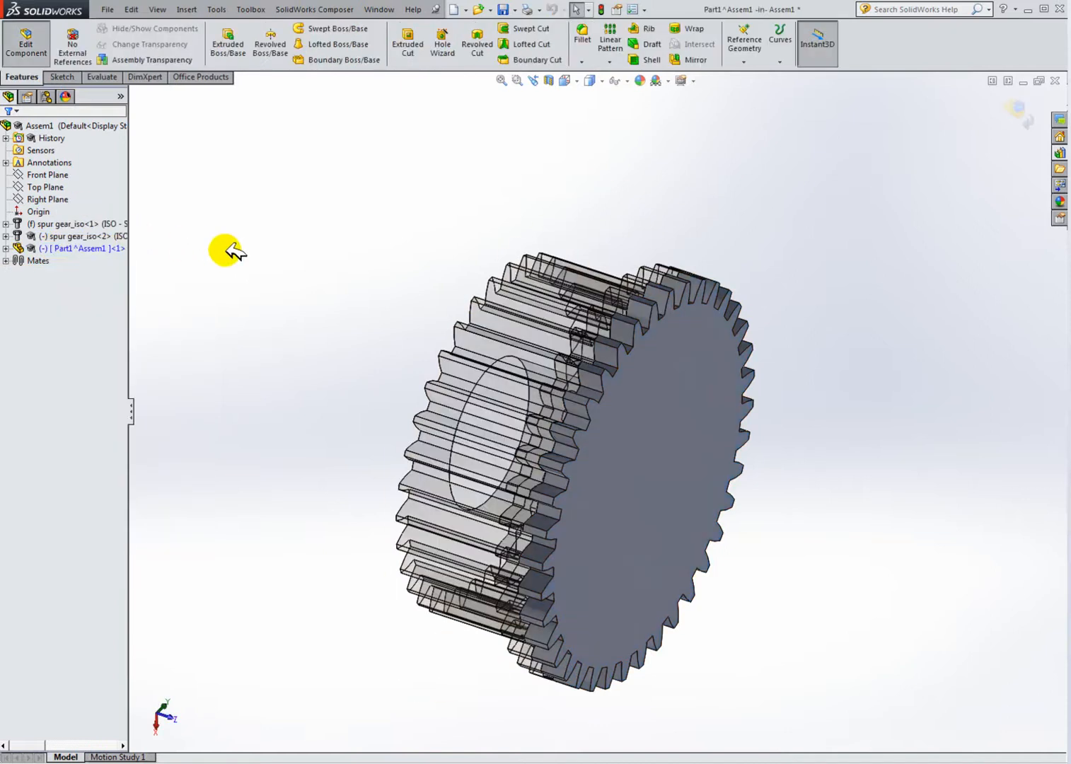
Step: Start a new sketch on the new part's outer face and view it normal to the sketch
{"action": "left_click", "coordinate": [60, 76]}
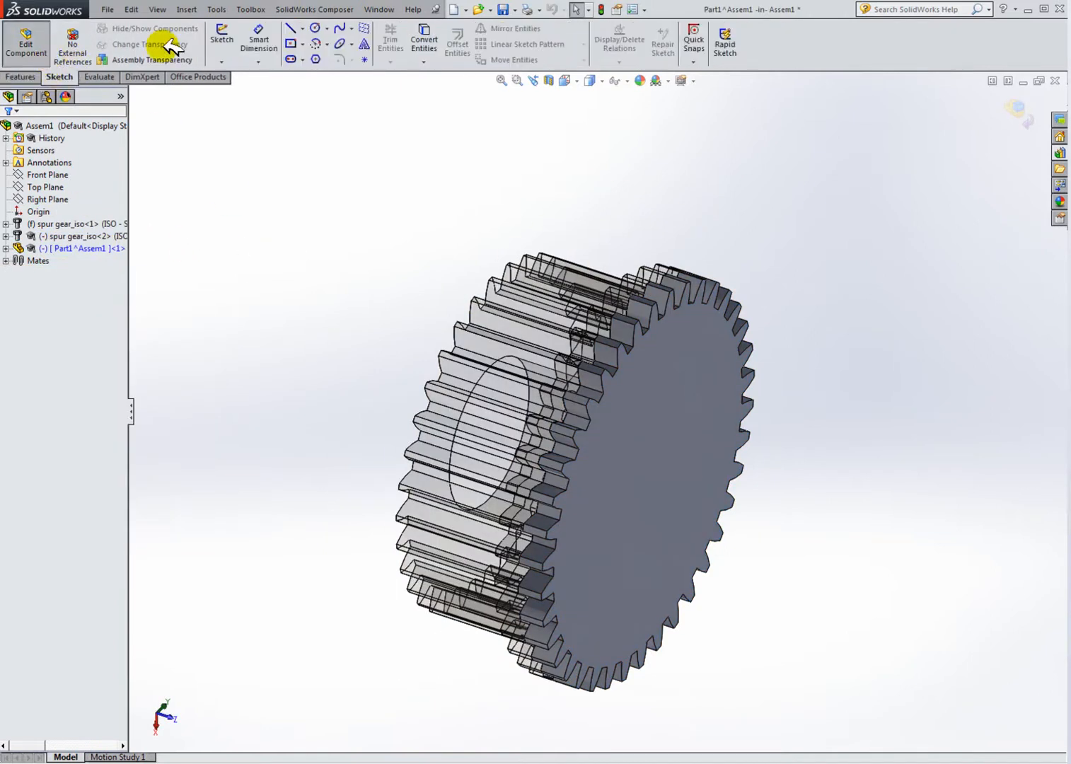
{"action": "left_click", "coordinate": [222, 37]}
{"action": "left_click", "coordinate": [674, 368]}
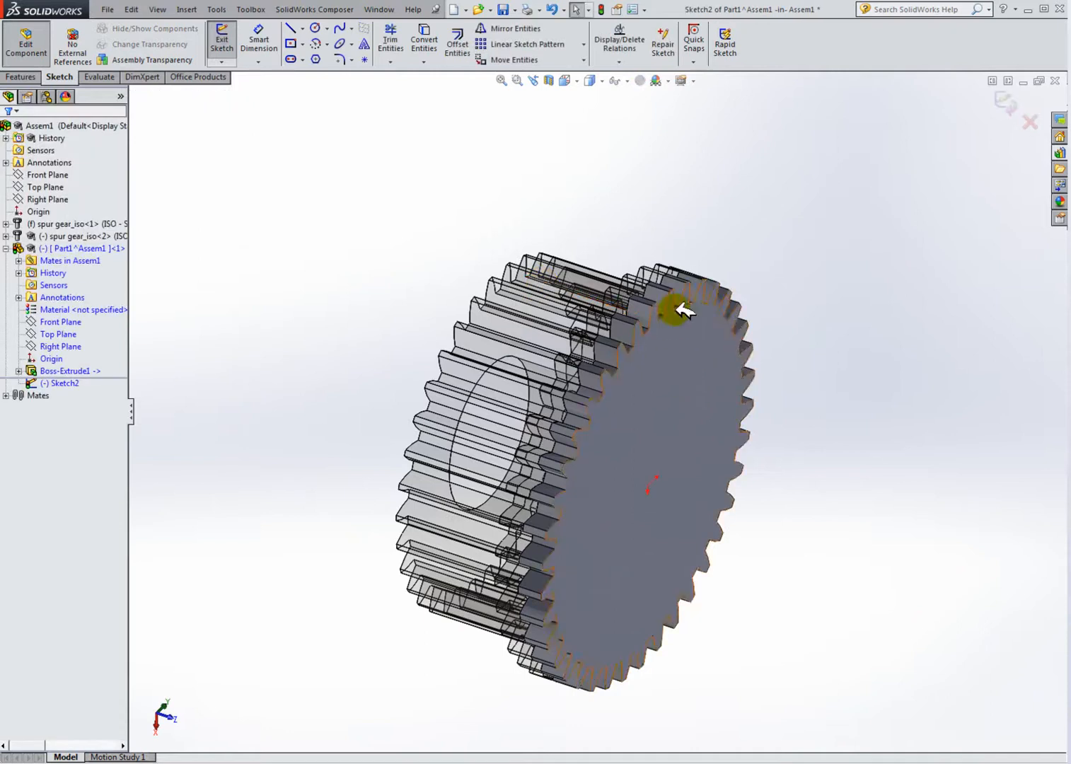
{"action": "left_click", "coordinate": [577, 79]}
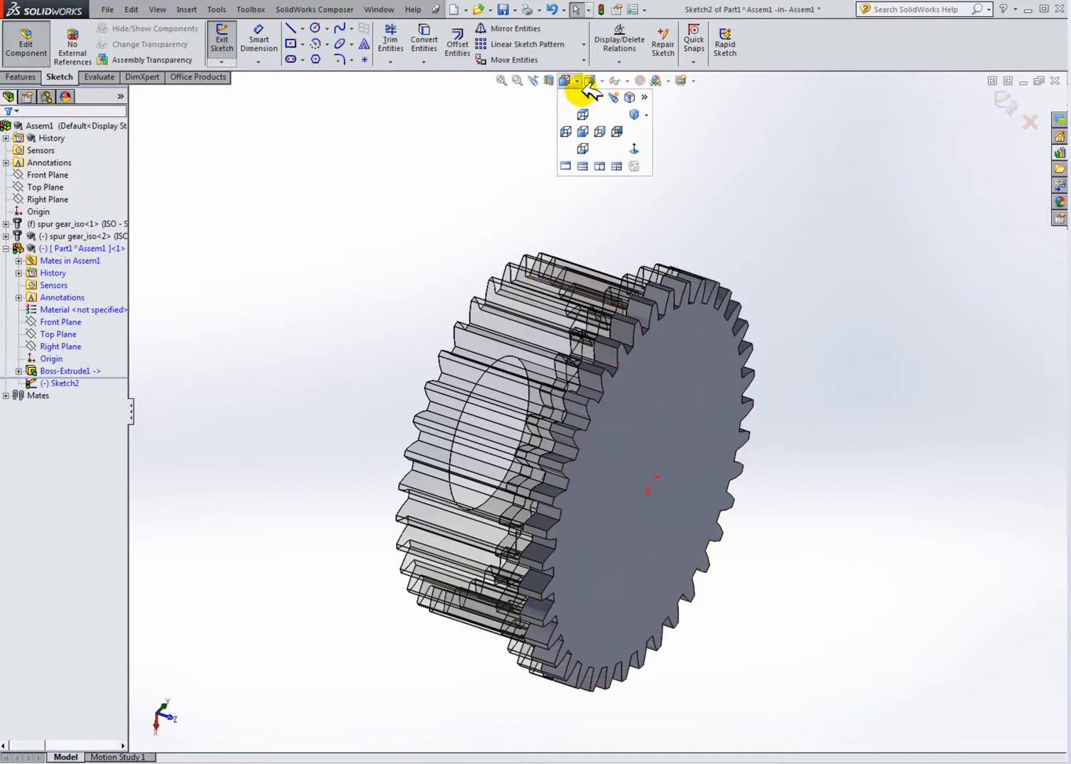
{"action": "left_click", "coordinate": [635, 148]}
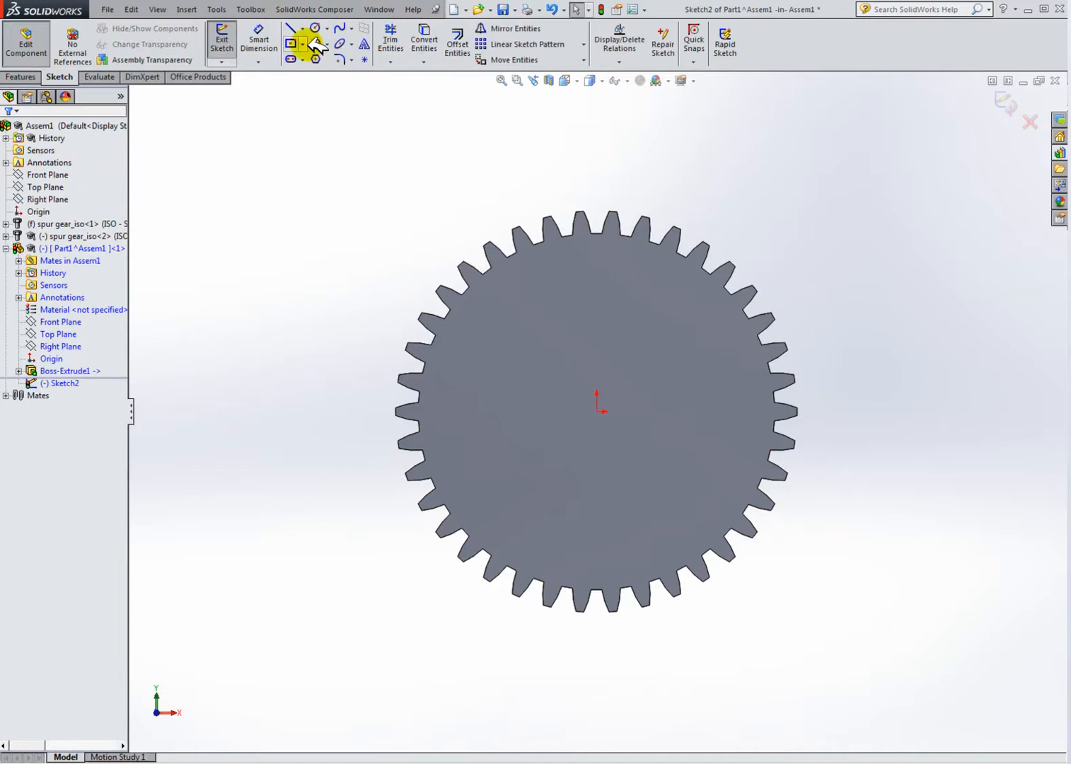
Step: Convert the first gear's face edges into the sketch with chain selection enabled
{"action": "left_click", "coordinate": [418, 40]}
{"action": "middle_click_drag", "start_coordinate": [454, 210], "coordinate": [639, 249]}
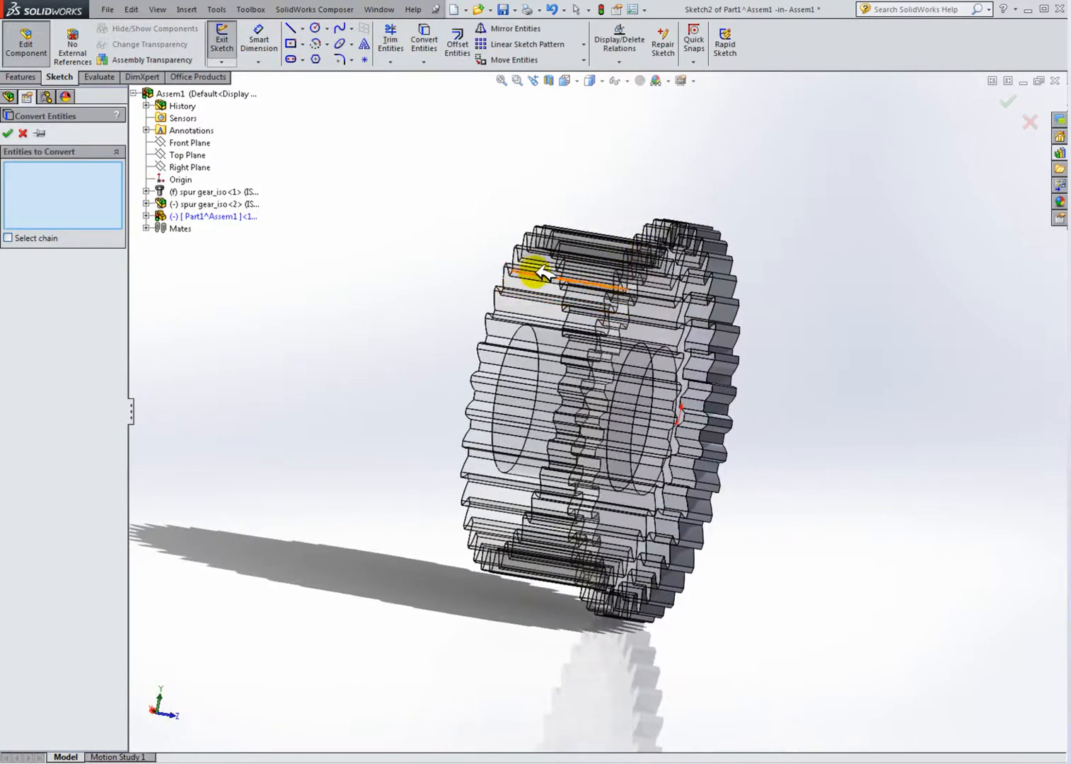
{"action": "left_click", "coordinate": [9, 237]}
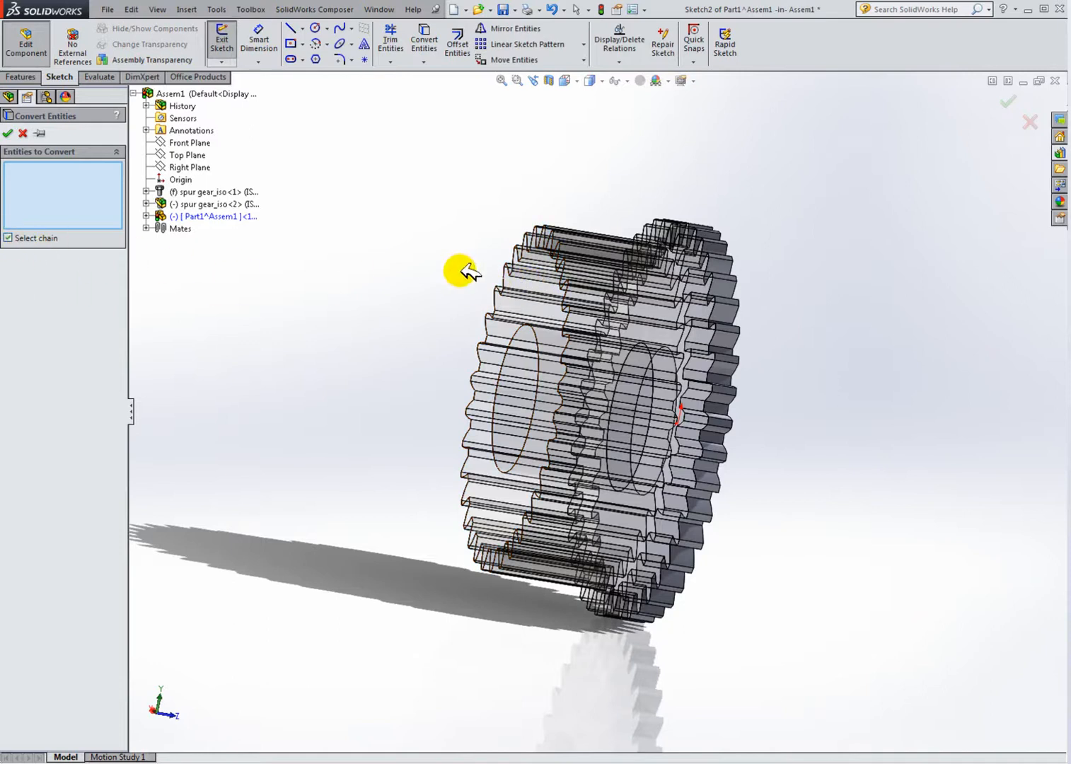
{"action": "left_click", "coordinate": [516, 279]}
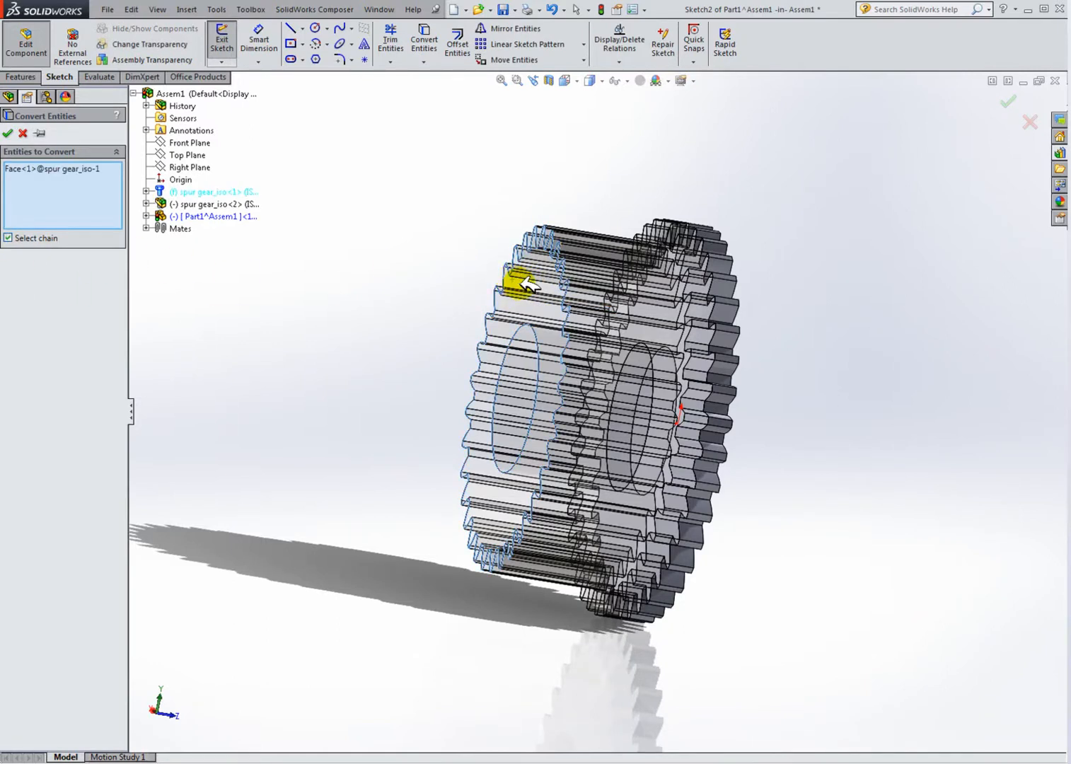
{"action": "left_click", "coordinate": [14, 134]}
Step: Extrude the converted gear profile as a blind boss 10 mm deep
{"action": "key", "text": "ctrl+8"}
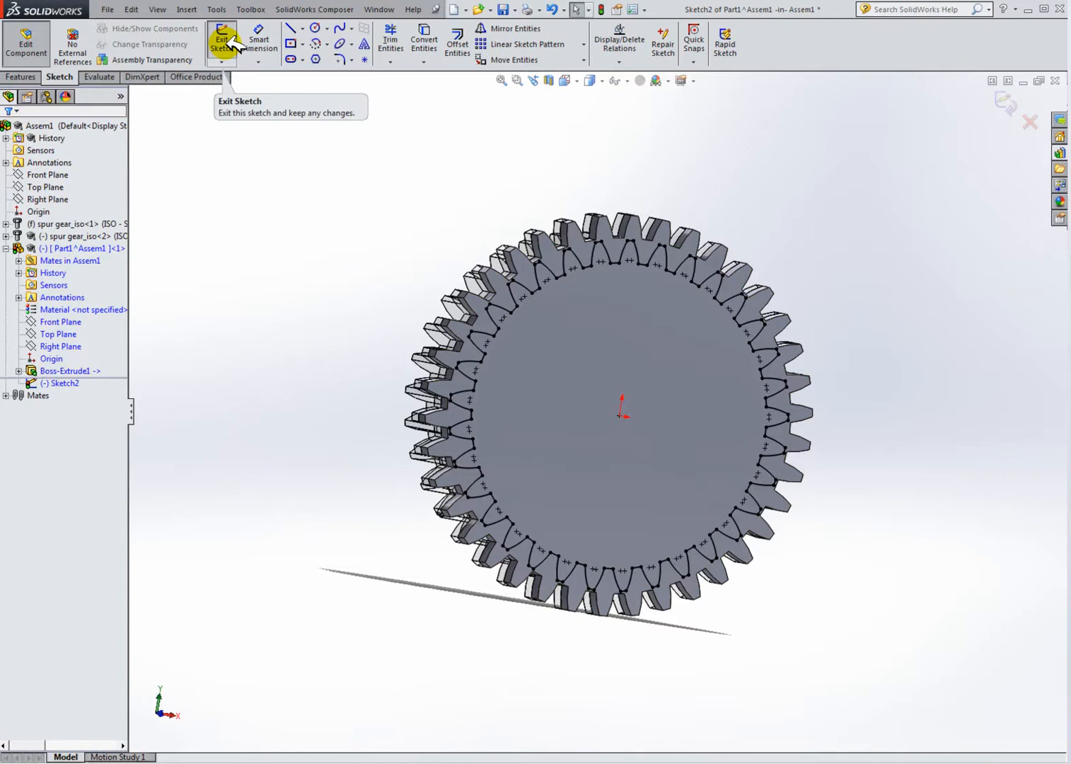
{"action": "left_click", "coordinate": [19, 77]}
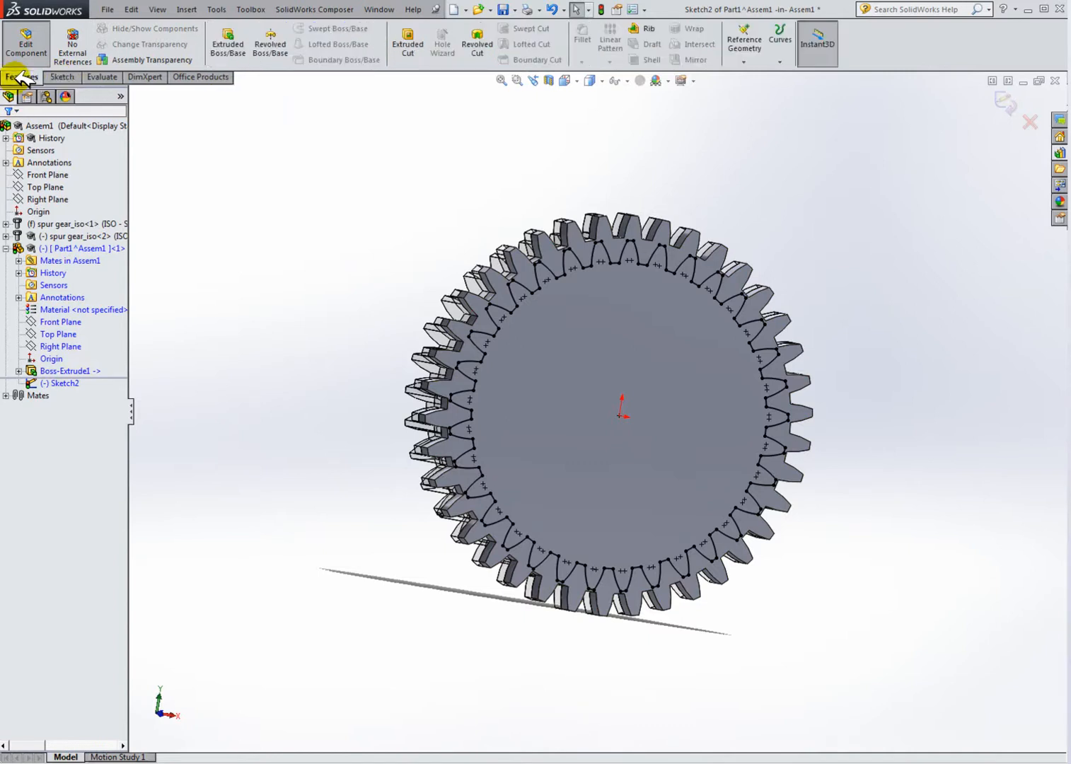
{"action": "left_click", "coordinate": [238, 39]}
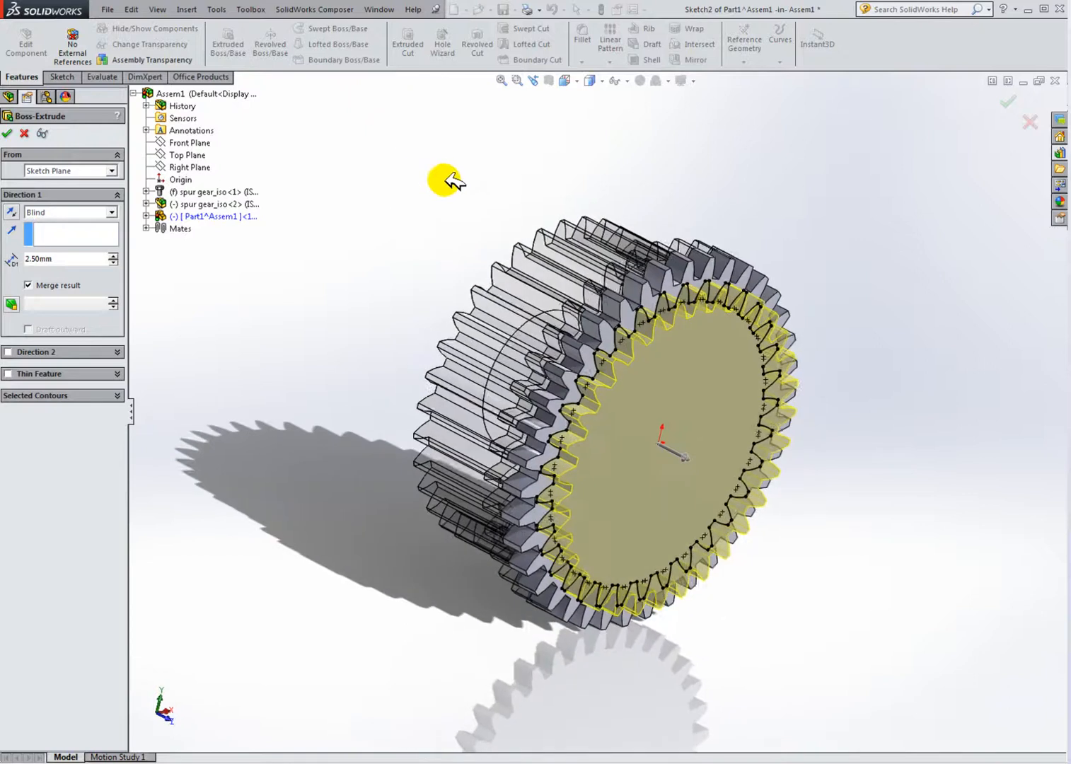
{"action": "middle_click_drag", "start_coordinate": [656, 397], "coordinate": [719, 378]}
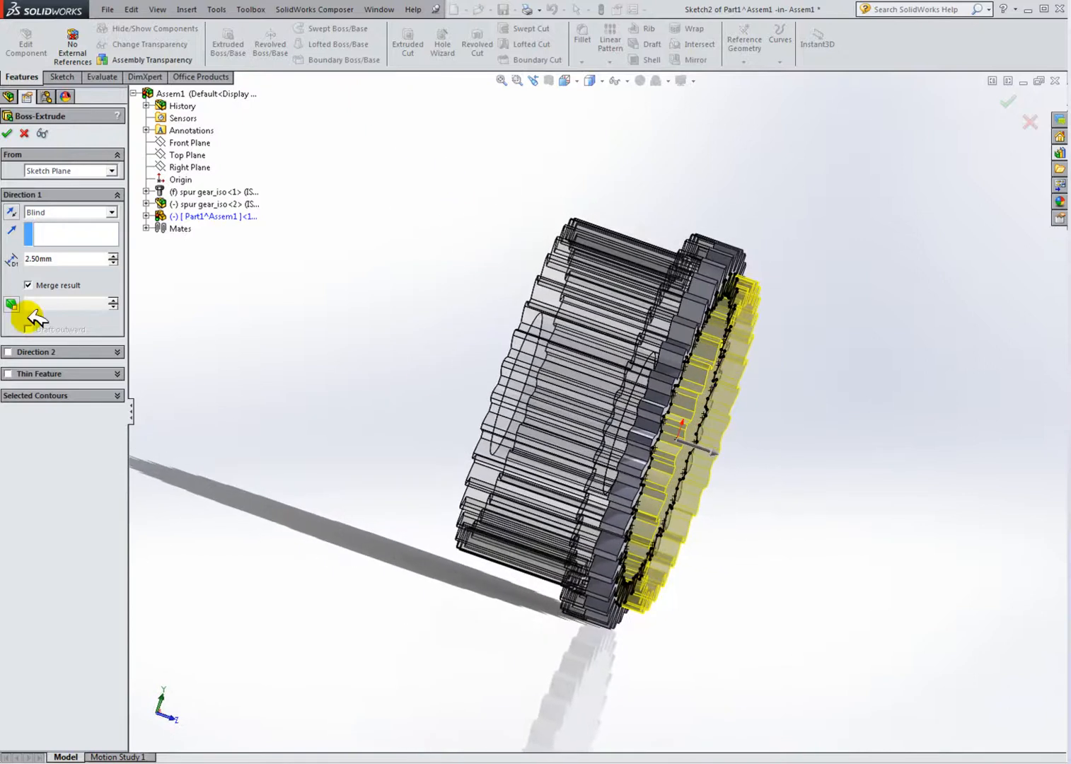
{"action": "left_click", "coordinate": [27, 257]}
{"action": "left_click", "coordinate": [60, 258]}
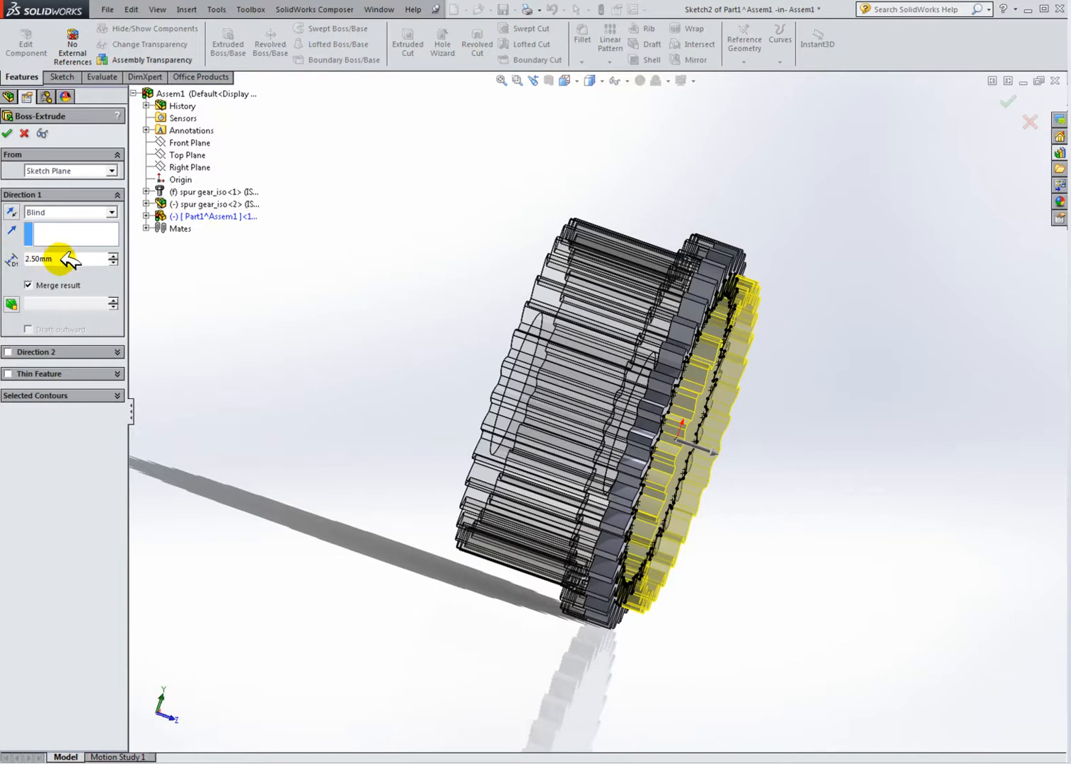
{"action": "key", "text": "BackSpace"}
{"action": "key", "text": "BackSpace"}
{"action": "key", "text": "BackSpace"}
{"action": "key", "text": "BackSpace"}
{"action": "key", "text": "BackSpace"}
{"action": "key", "text": "BackSpace"}
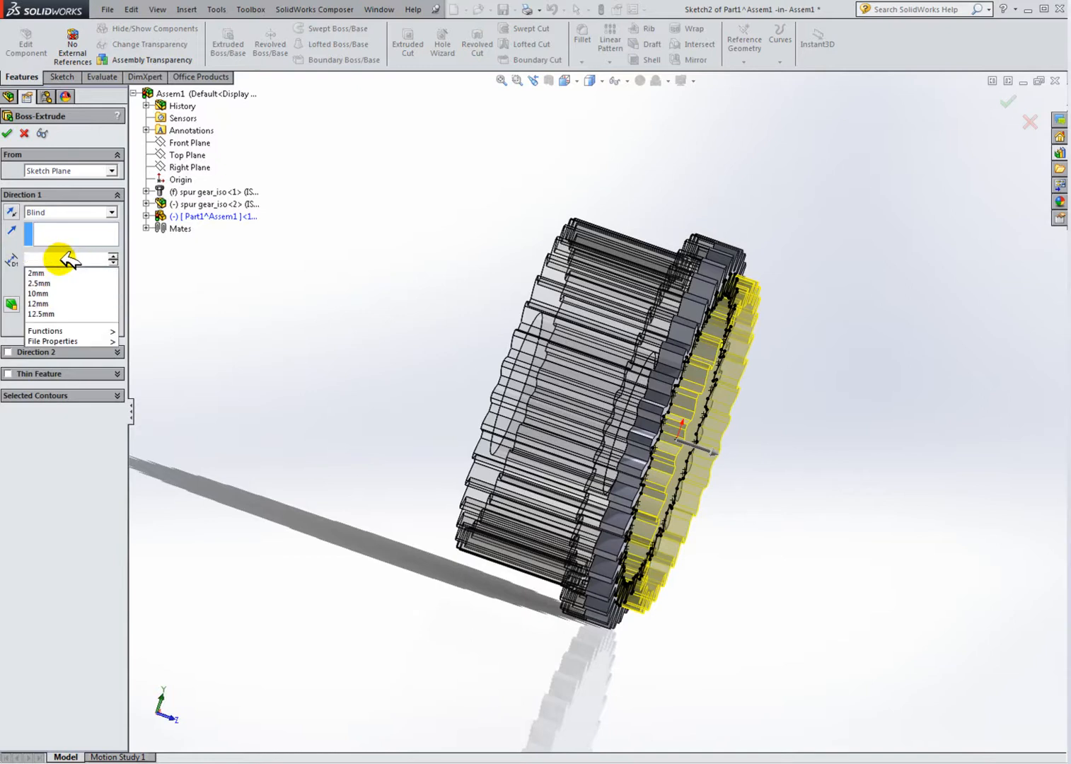
{"action": "type", "text": "10"}
{"action": "key", "text": "Return"}
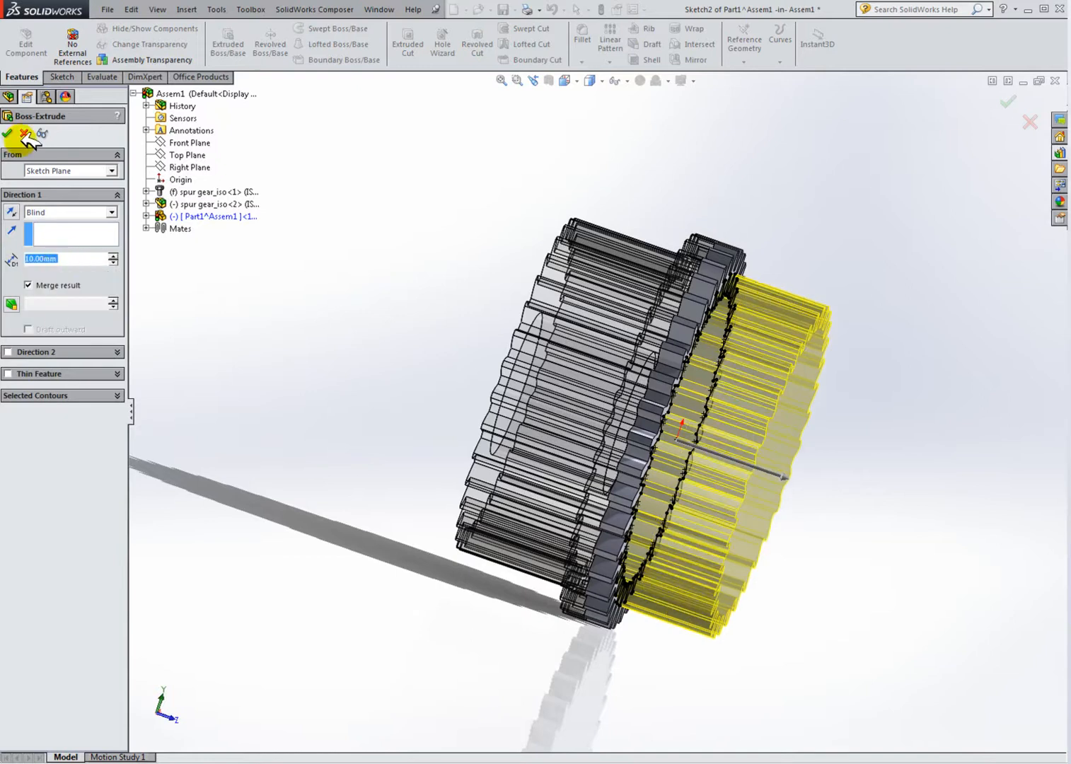
{"action": "key", "text": "Return"}
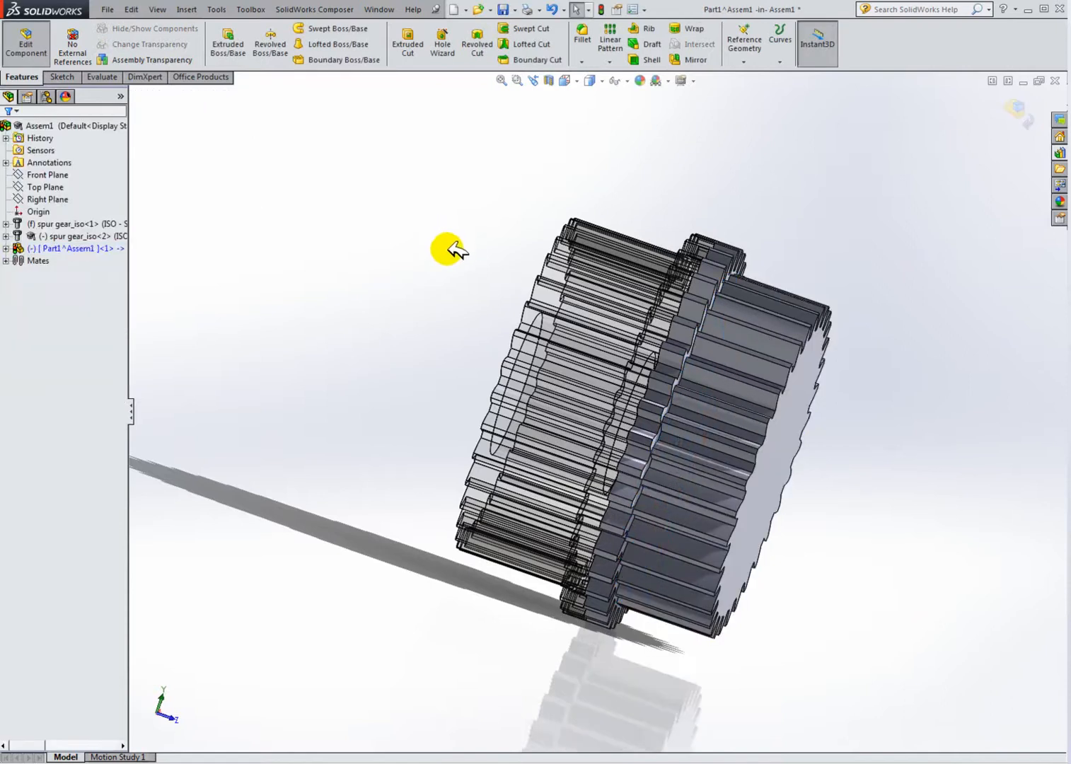
{"action": "left_click", "coordinate": [89, 250]}
{"action": "left_click", "coordinate": [263, 277]}
{"action": "middle_click_drag", "start_coordinate": [448, 365], "coordinate": [429, 327]}
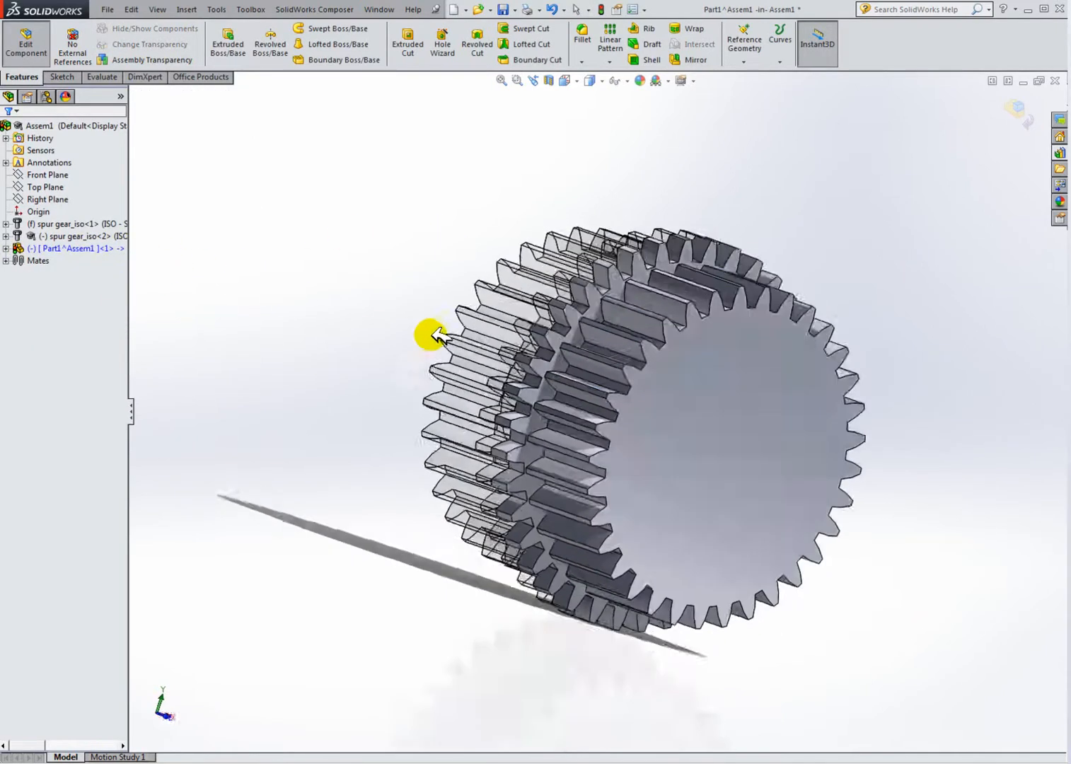
{"action": "left_click", "coordinate": [82, 248]}
{"action": "right_click", "coordinate": [82, 248]}
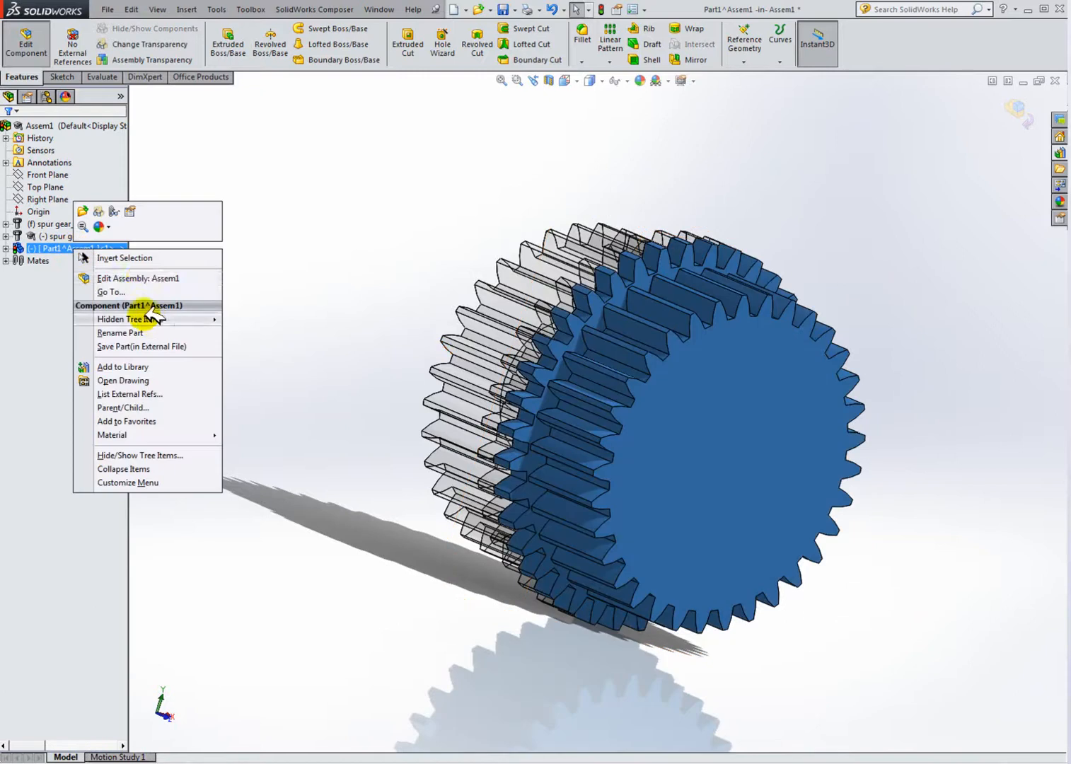
{"action": "key", "text": "Escape"}
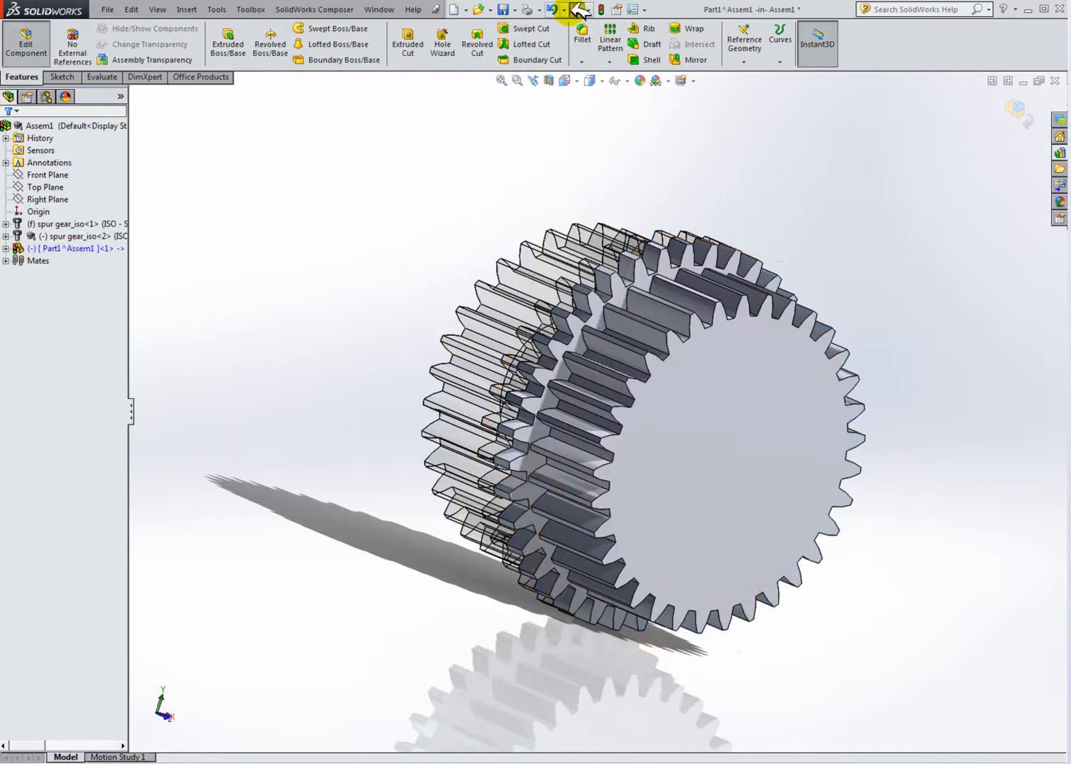
Step: Rebuild the assembly and exit the in-context part editing
{"action": "left_click", "coordinate": [601, 9]}
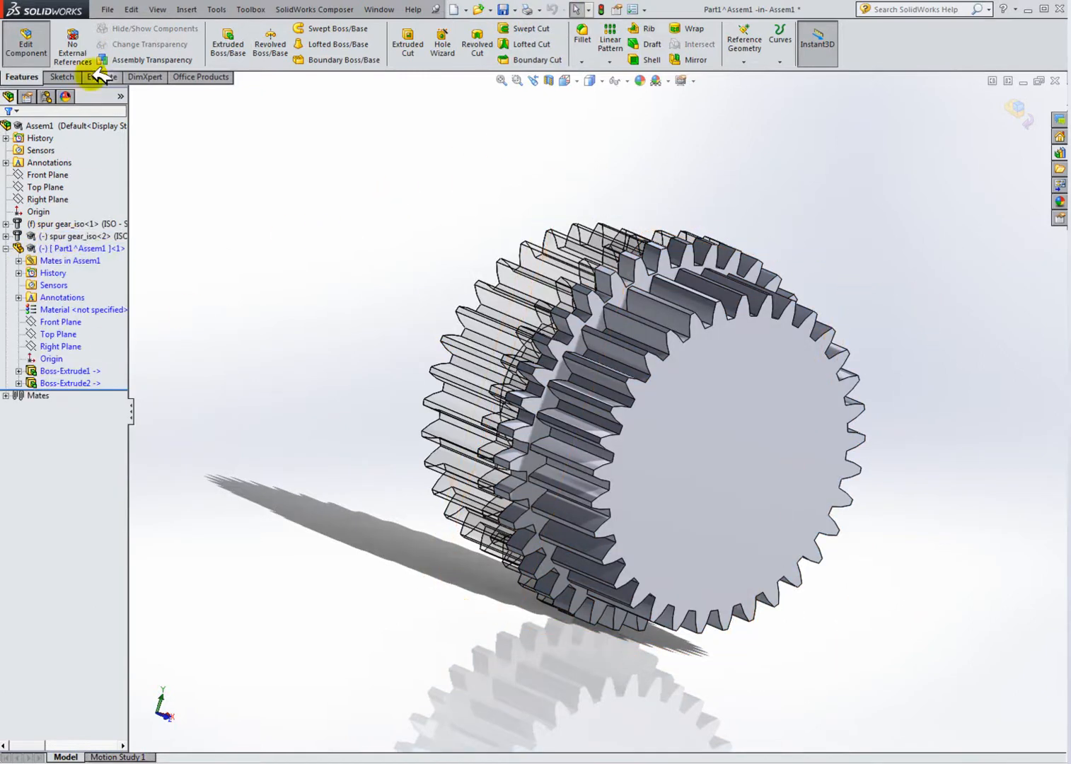
{"action": "left_click", "coordinate": [34, 43]}
Step: Open the new part in its own window
{"action": "right_click", "coordinate": [56, 247]}
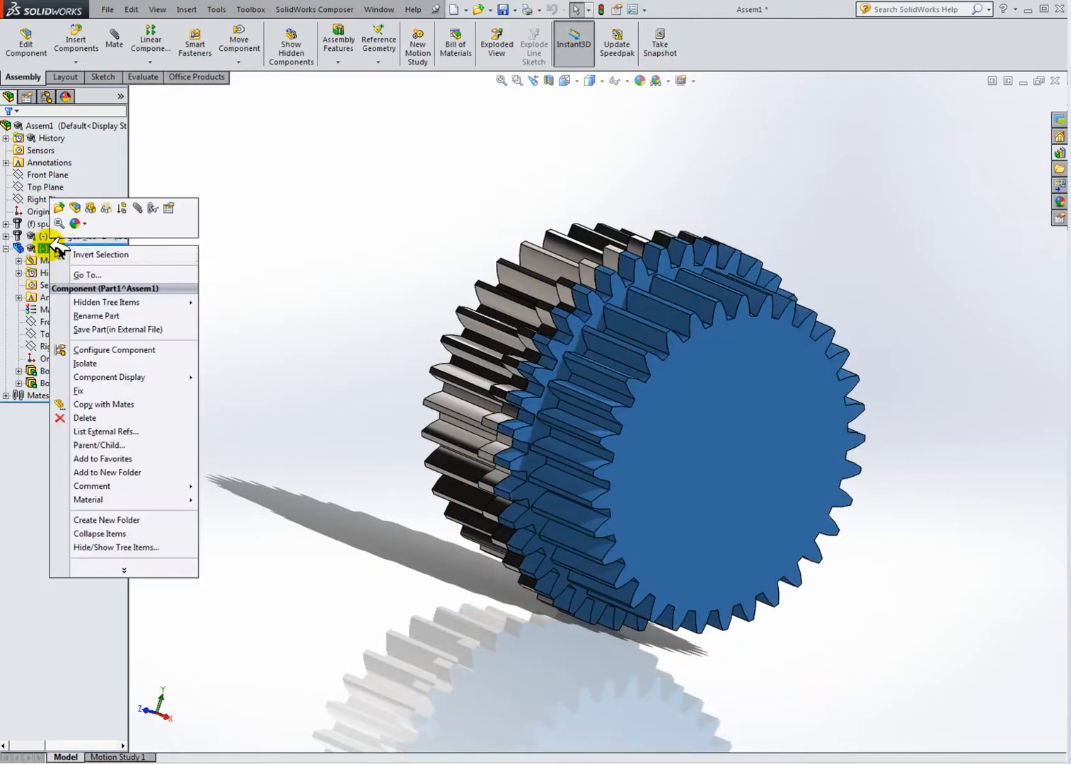
{"action": "left_click", "coordinate": [64, 206]}
{"action": "middle_click_drag", "start_coordinate": [651, 438], "coordinate": [756, 395]}
{"action": "scroll", "coordinate": [597, 415], "scroll_direction": "down", "scroll_amount": 6}
{"action": "middle_click_drag", "start_coordinate": [556, 420], "coordinate": [268, 309]}
{"action": "scroll", "coordinate": [540, 399], "scroll_direction": "down", "scroll_amount": 4}
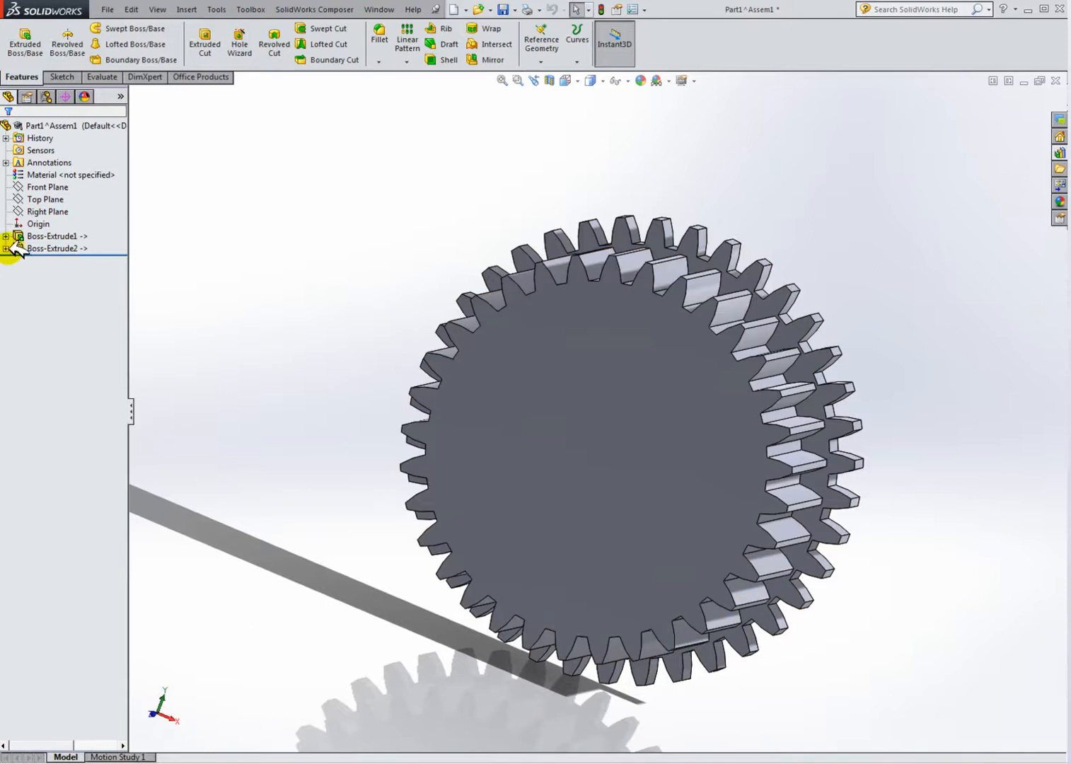
{"action": "middle_click_drag", "start_coordinate": [449, 315], "coordinate": [672, 396]}
{"action": "scroll", "coordinate": [628, 356], "scroll_direction": "up", "scroll_amount": 3}
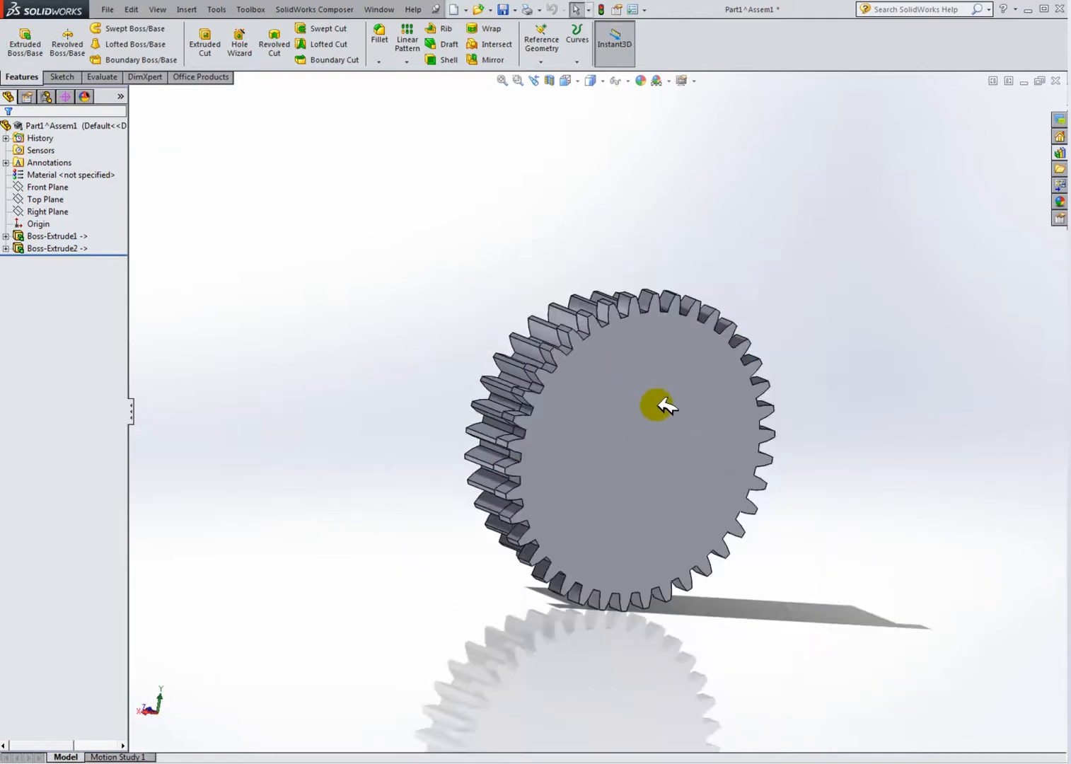
Step: Start a sketch on the part's front face and view it normal to the sketch
{"action": "left_click", "coordinate": [62, 77]}
{"action": "left_click", "coordinate": [19, 35]}
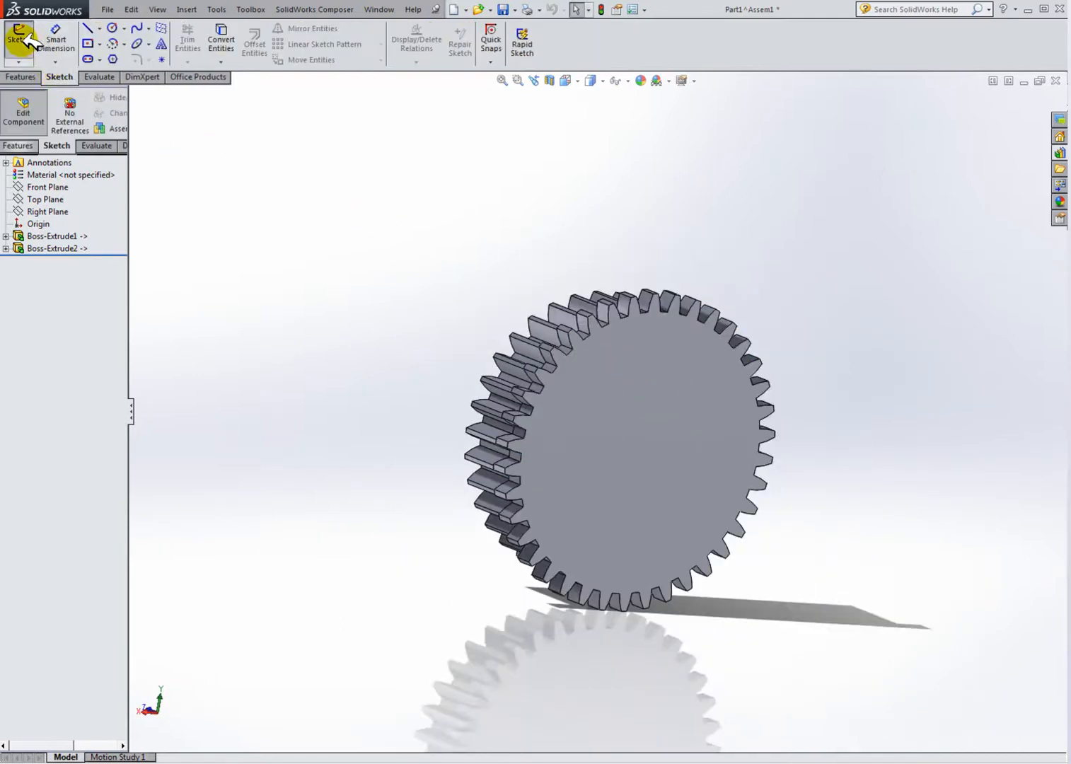
{"action": "left_click", "coordinate": [631, 361]}
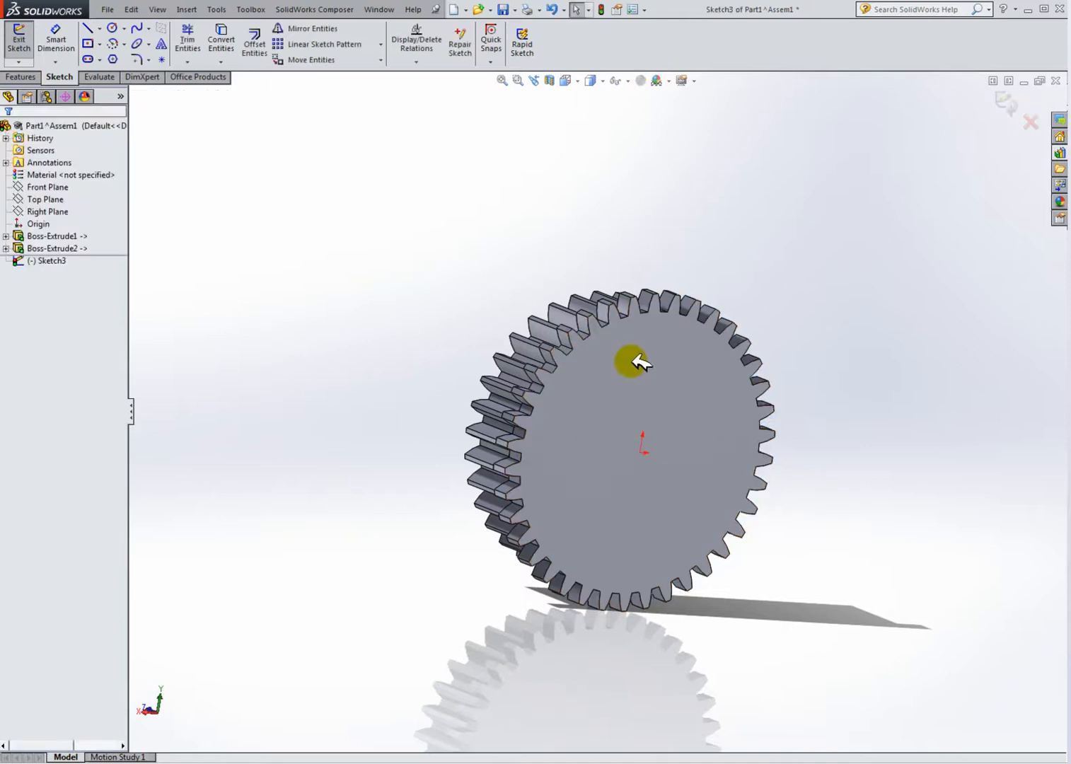
{"action": "left_click", "coordinate": [565, 80]}
{"action": "left_click", "coordinate": [597, 125]}
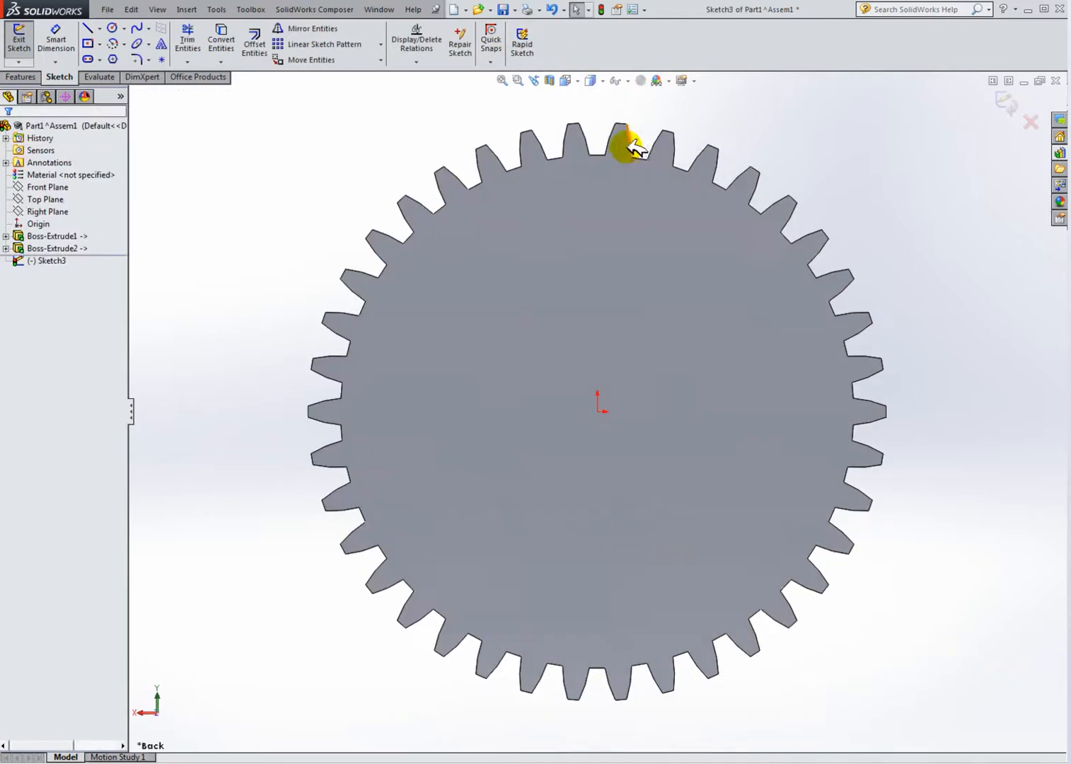
Step: Draw a circle centred on the origin and set its radius to 18
{"action": "left_click", "coordinate": [113, 28]}
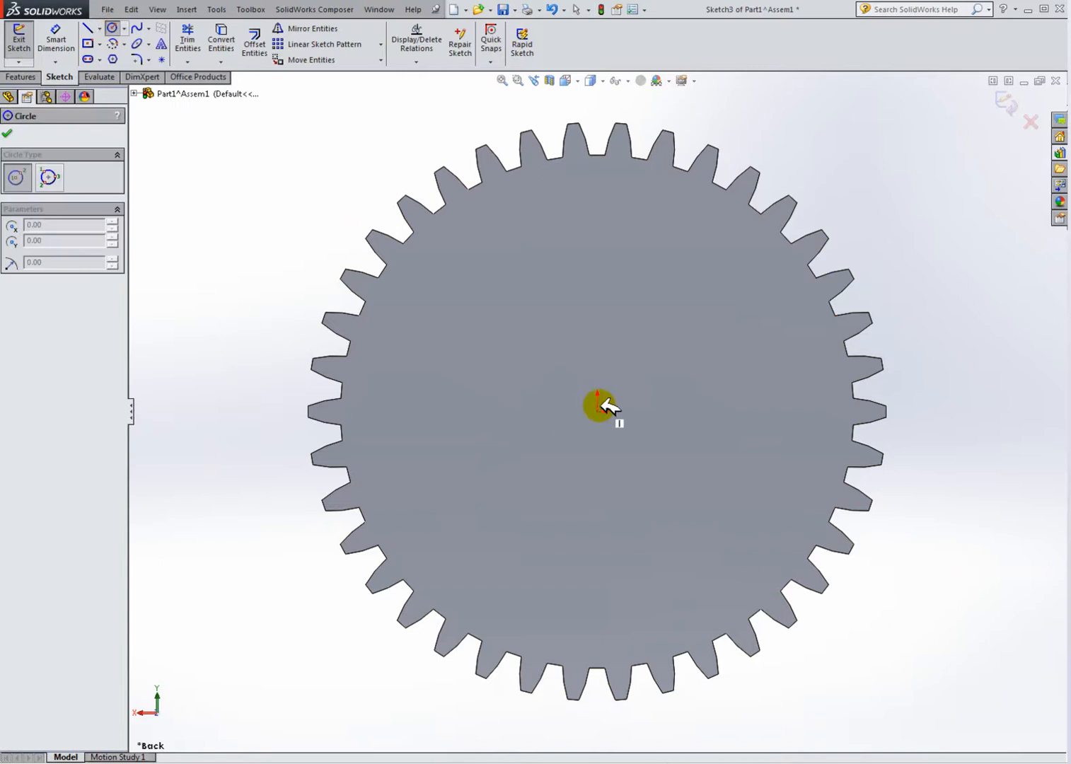
{"action": "left_click", "coordinate": [597, 410]}
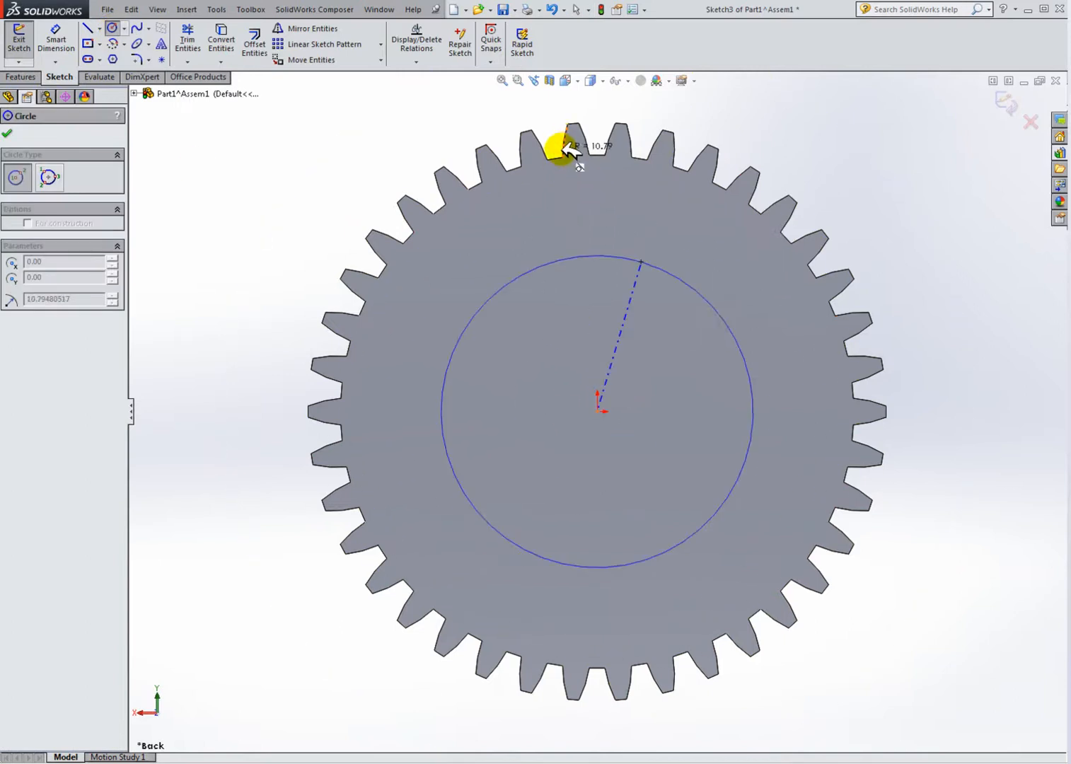
{"action": "scroll", "coordinate": [566, 145], "scroll_direction": "down", "scroll_amount": 3}
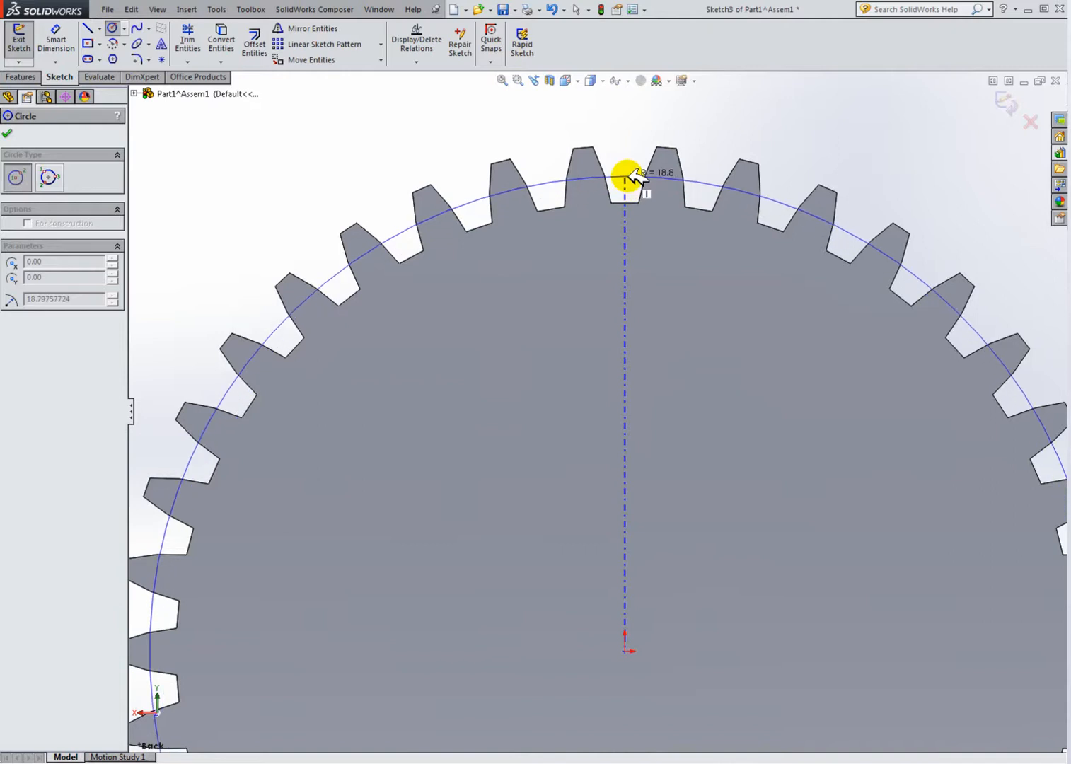
{"action": "left_click", "coordinate": [625, 175]}
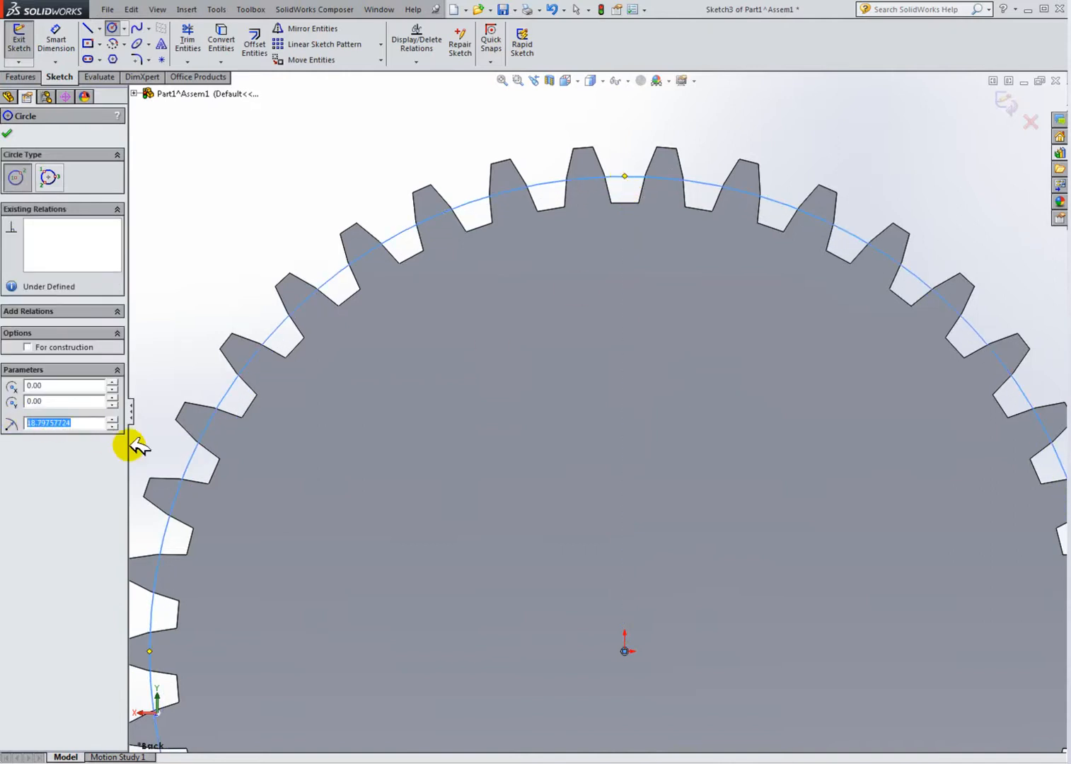
{"action": "key", "text": "Return"}
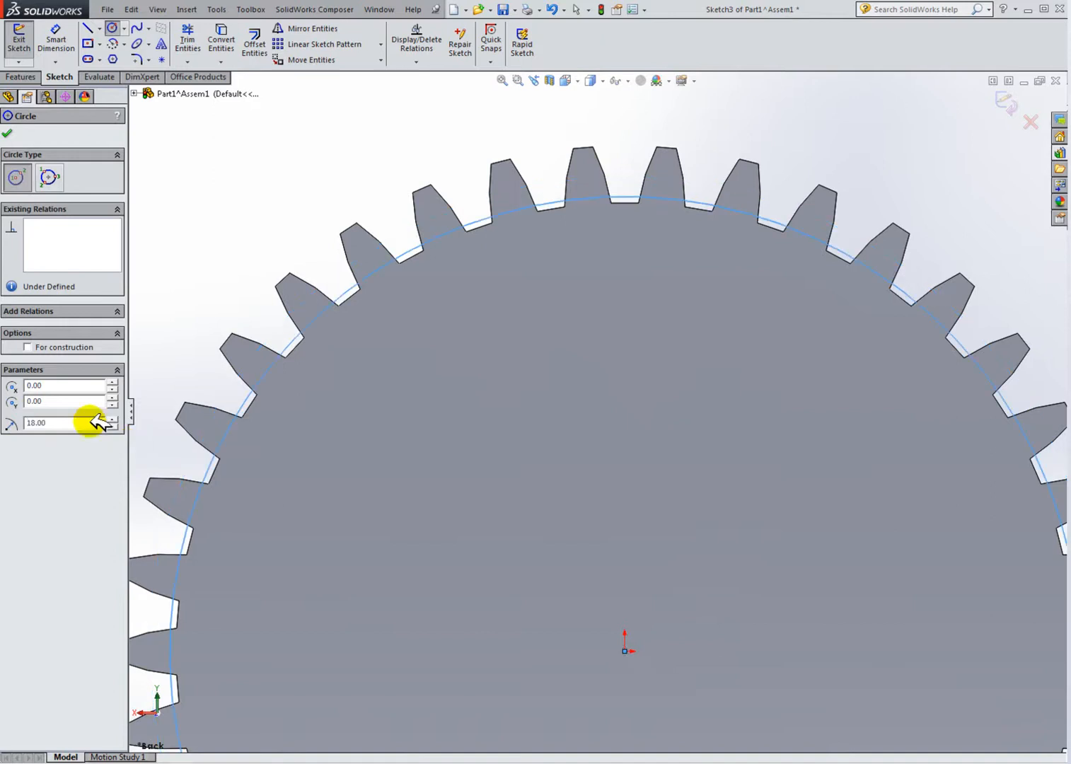
{"action": "scroll", "coordinate": [507, 419], "scroll_direction": "up", "scroll_amount": 4}
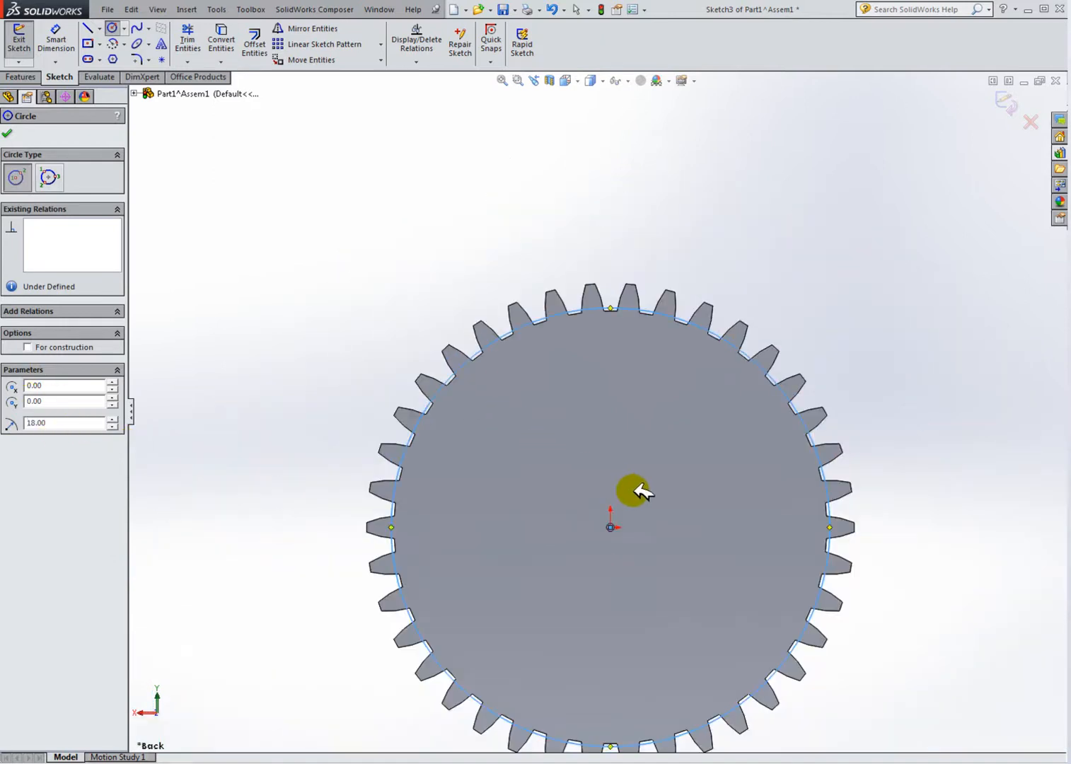
Step: Add a diameter dimension to the sketch circle and set it to 38 mm
{"action": "scroll", "coordinate": [636, 490], "scroll_direction": "down", "scroll_amount": 1}
{"action": "left_click", "coordinate": [57, 41]}
{"action": "left_click", "coordinate": [447, 312]}
{"action": "left_click", "coordinate": [272, 286]}
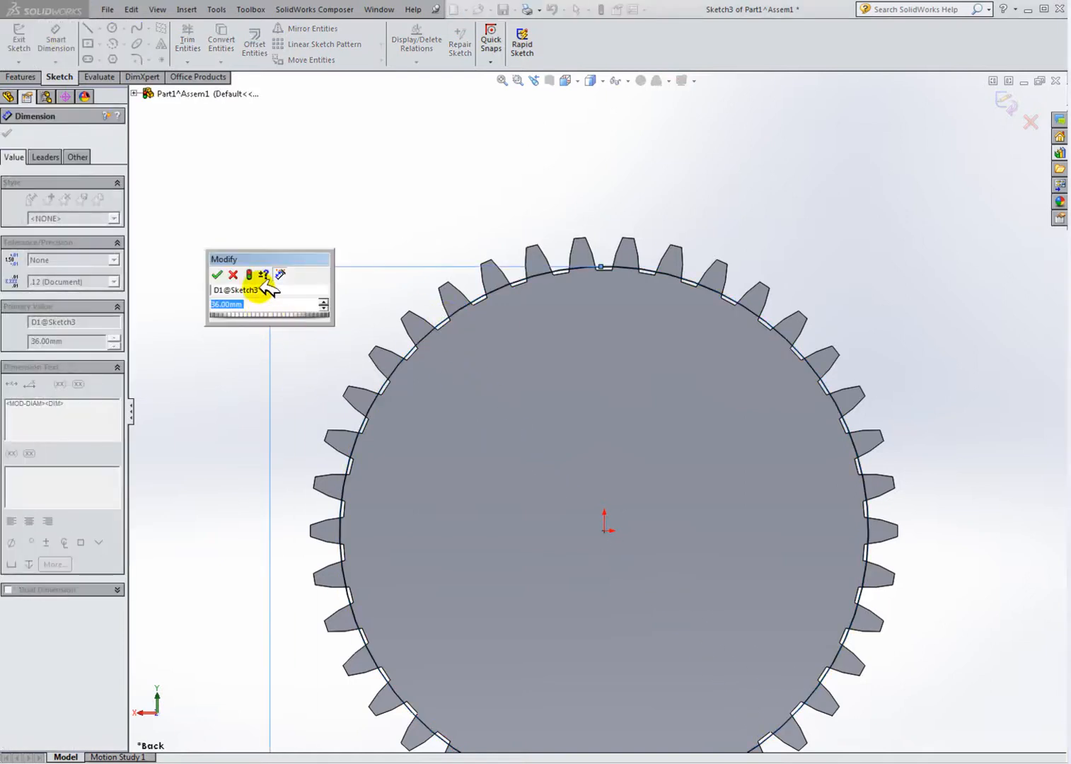
{"action": "left_click_drag", "start_coordinate": [279, 265], "coordinate": [228, 384]}
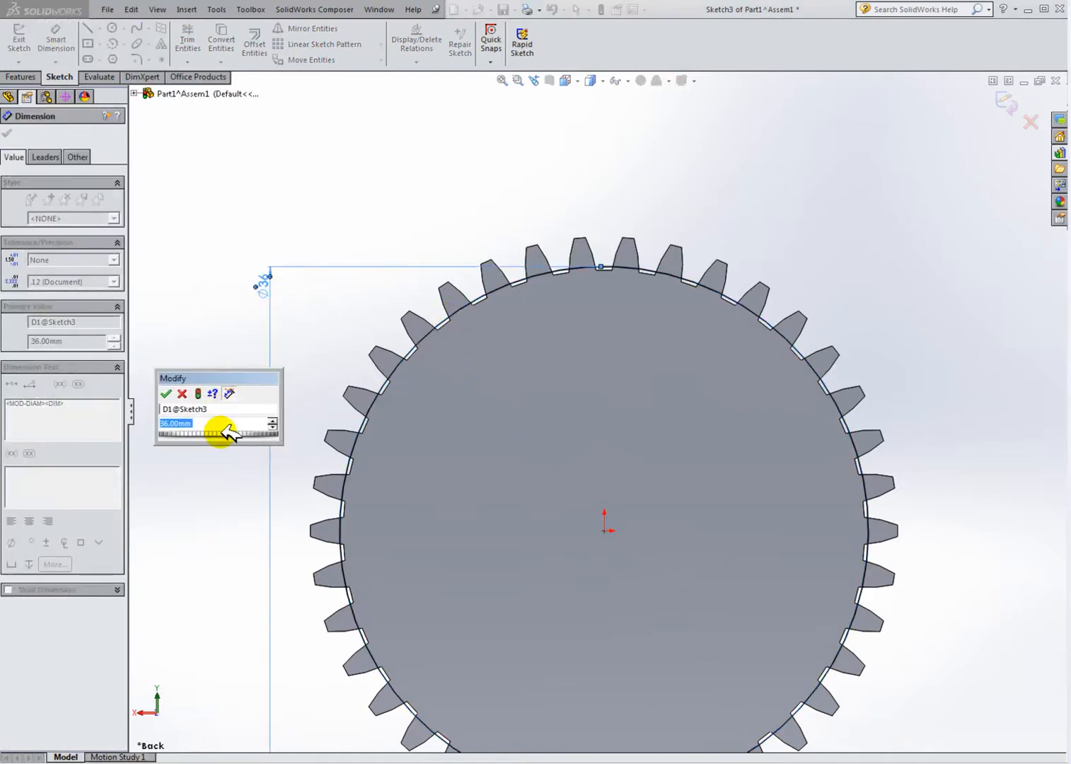
{"action": "type", "text": "38"}
{"action": "key", "text": "Return"}
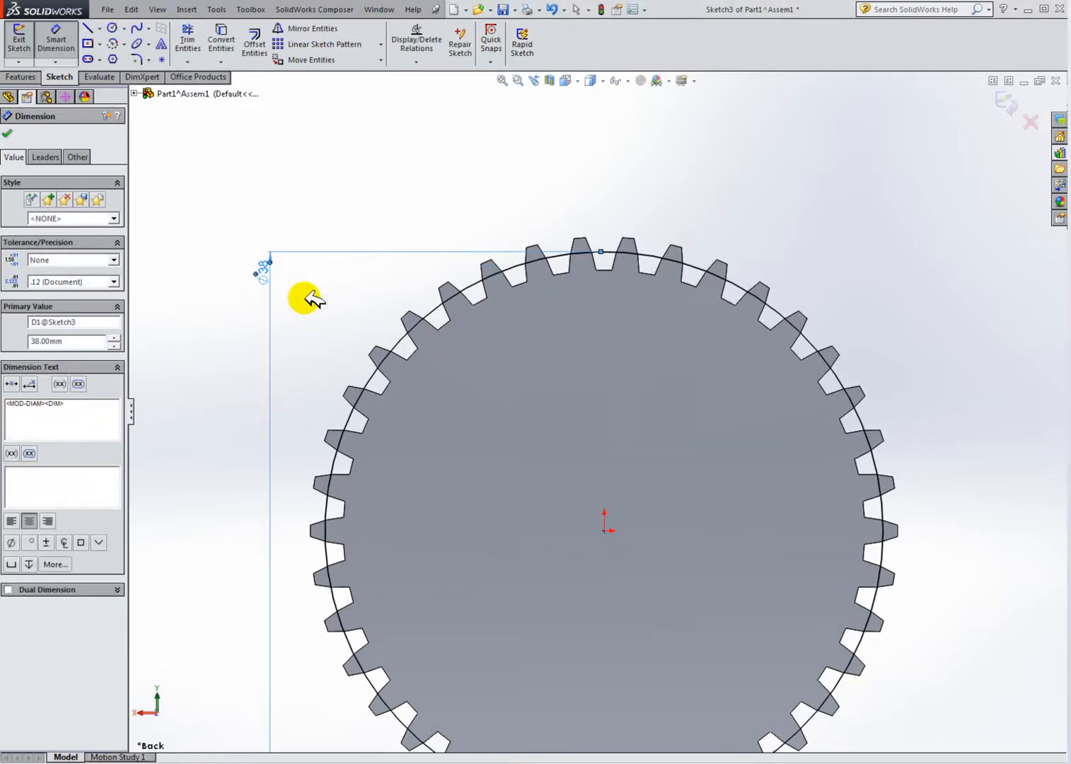
Step: Change the circle's diameter dimension to 37 mm
{"action": "double_click", "coordinate": [268, 267]}
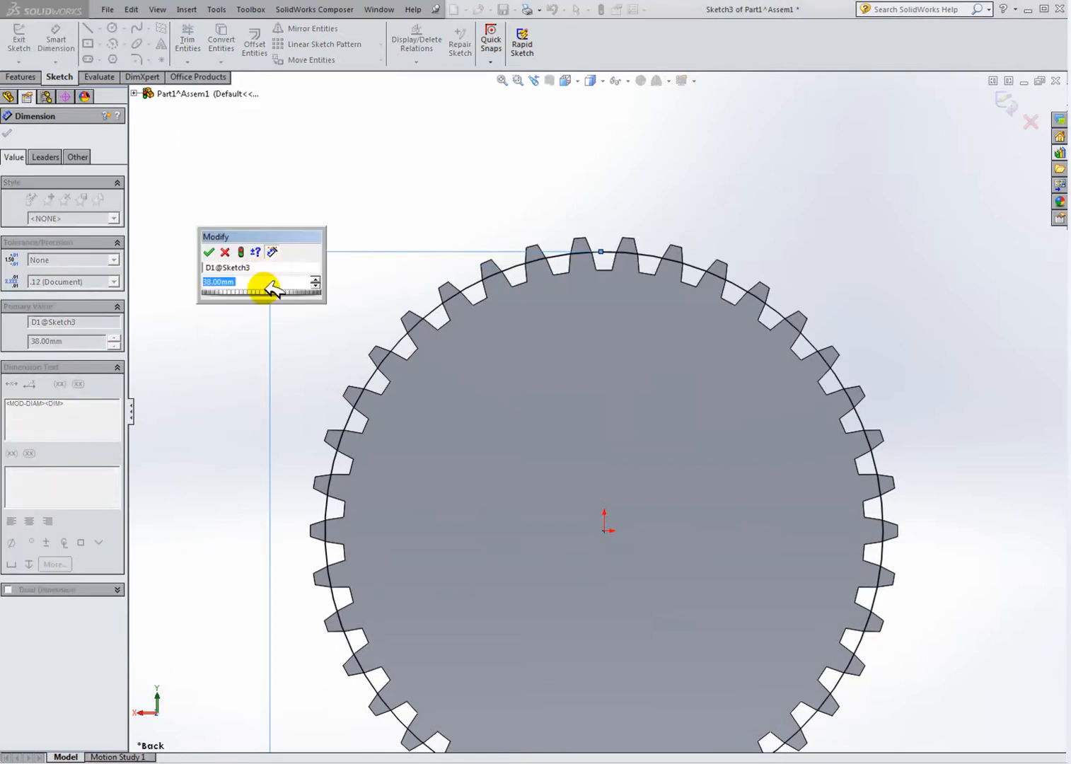
{"action": "type", "text": "37"}
{"action": "key", "text": "Return"}
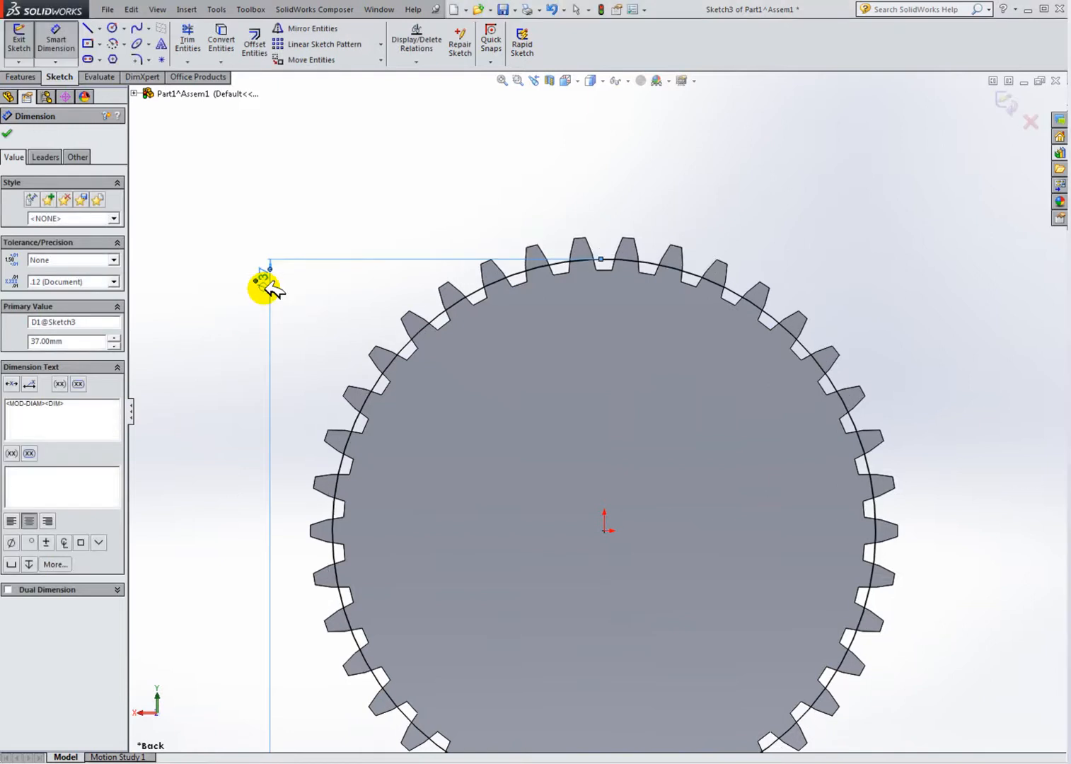
{"action": "left_click", "coordinate": [10, 130]}
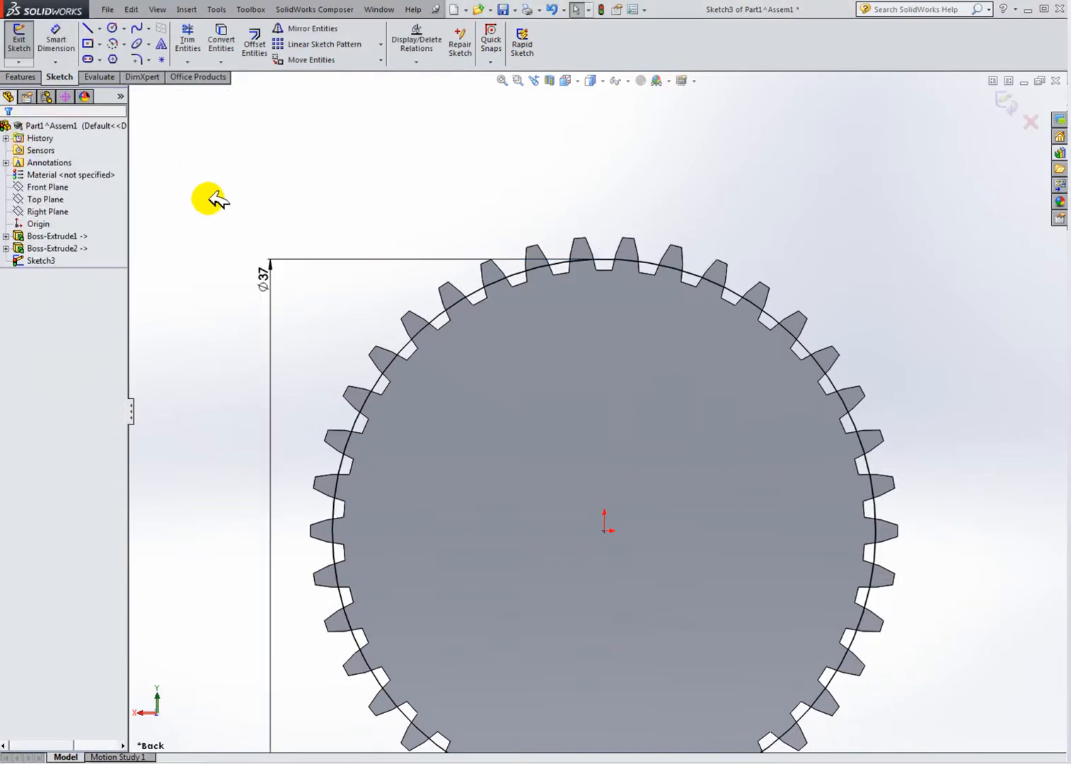
{"action": "left_click", "coordinate": [112, 28]}
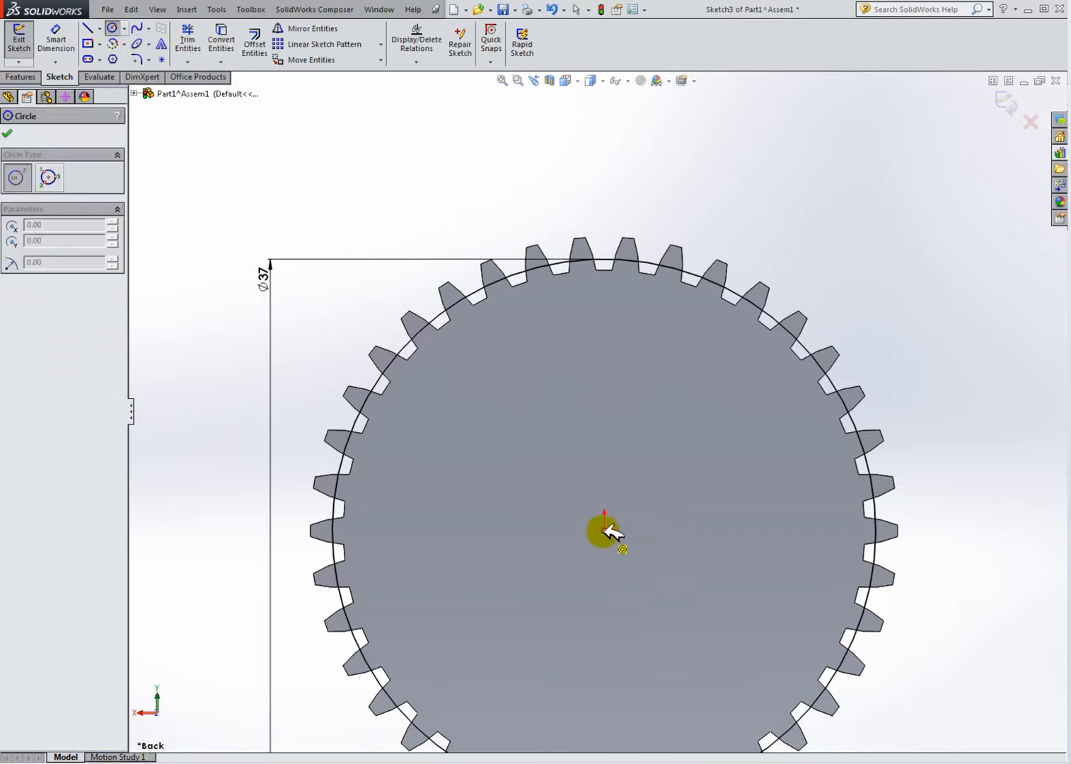
{"action": "left_click", "coordinate": [604, 530]}
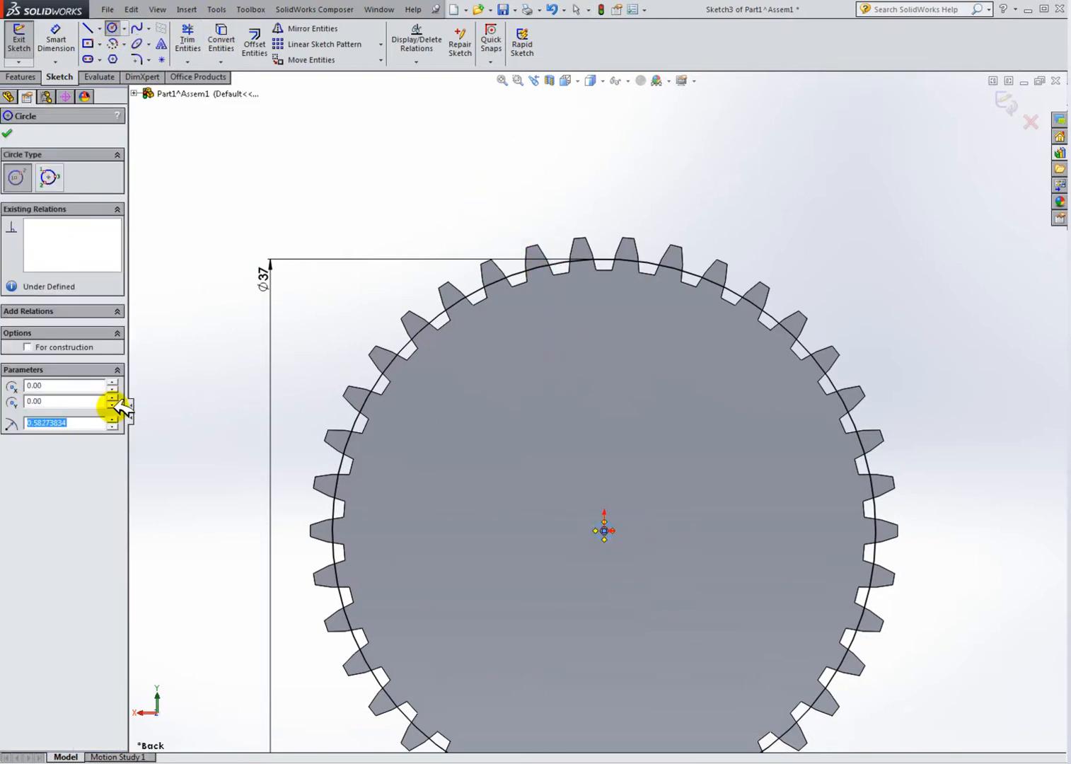
{"action": "left_click", "coordinate": [12, 130]}
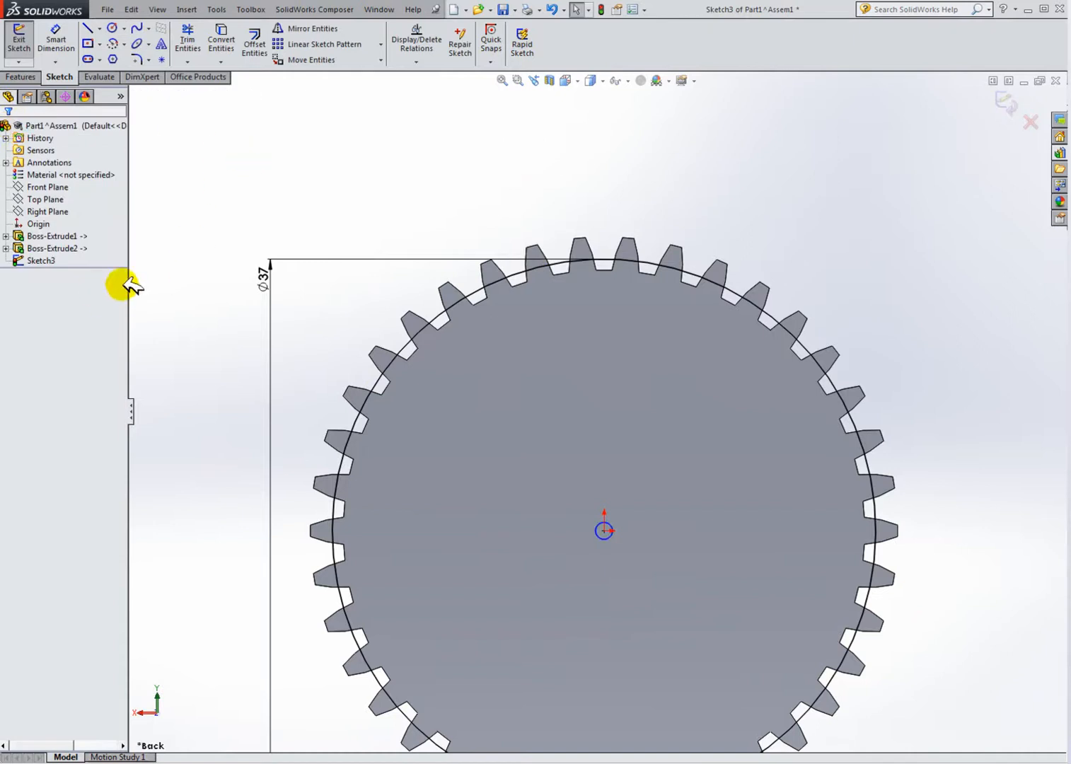
Step: Delete the 37 mm circle and undo the deletion
{"action": "left_click", "coordinate": [471, 293]}
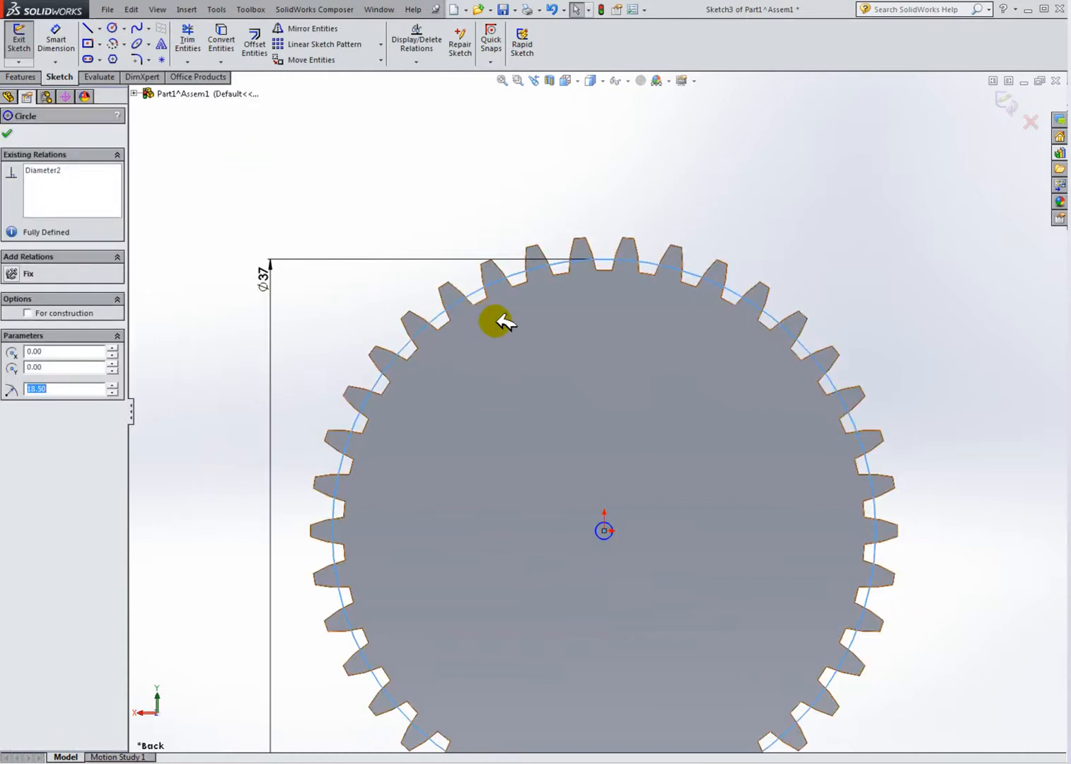
{"action": "key", "text": "Delete"}
{"action": "left_click", "coordinate": [438, 391]}
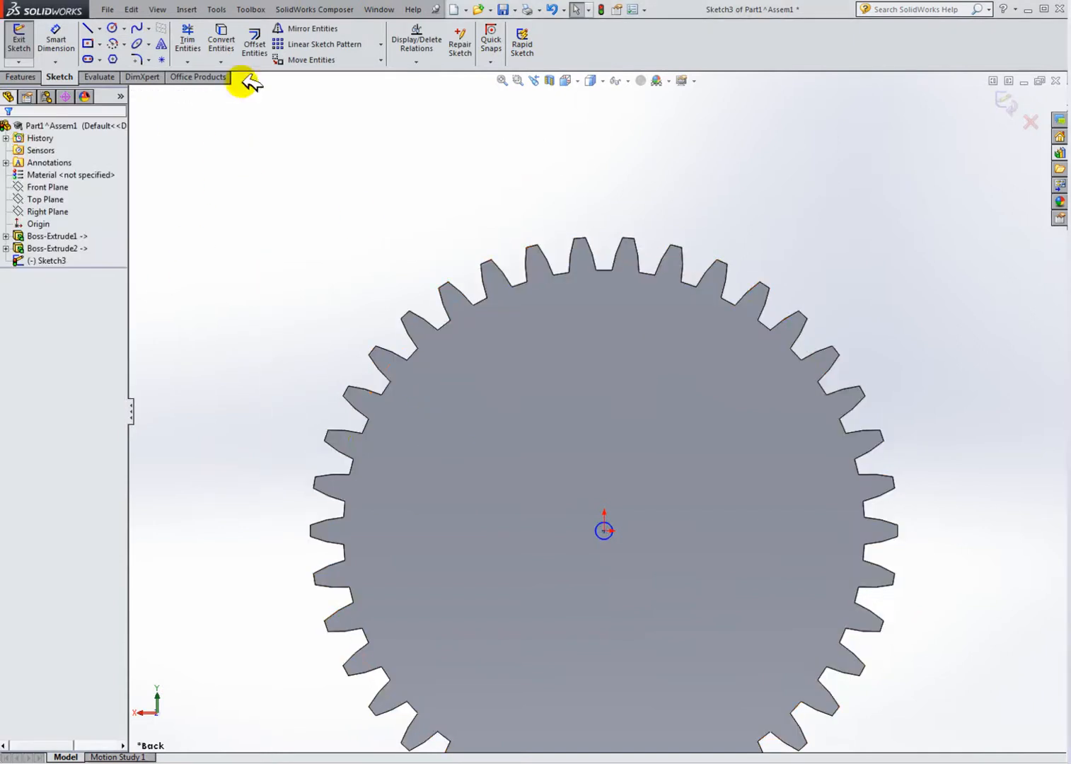
{"action": "left_click", "coordinate": [551, 9]}
{"action": "left_click", "coordinate": [363, 131]}
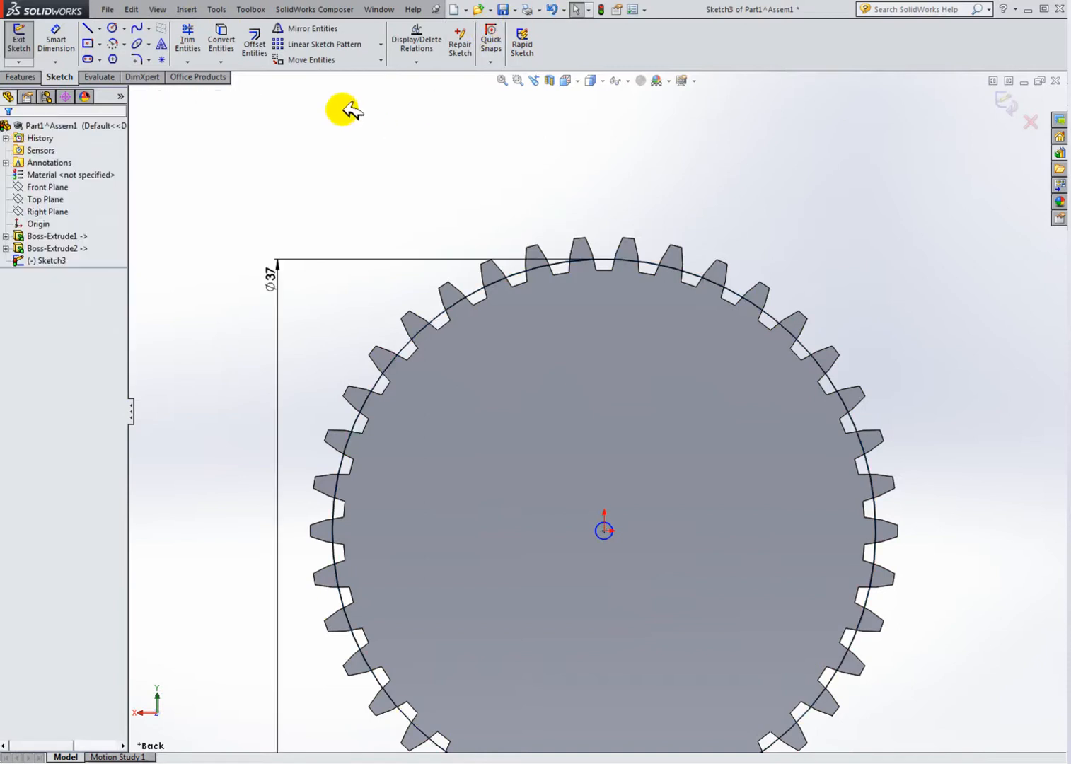
Step: Exit the sketch and cut-extrude it blind 10 mm into the part
{"action": "left_click", "coordinate": [119, 28]}
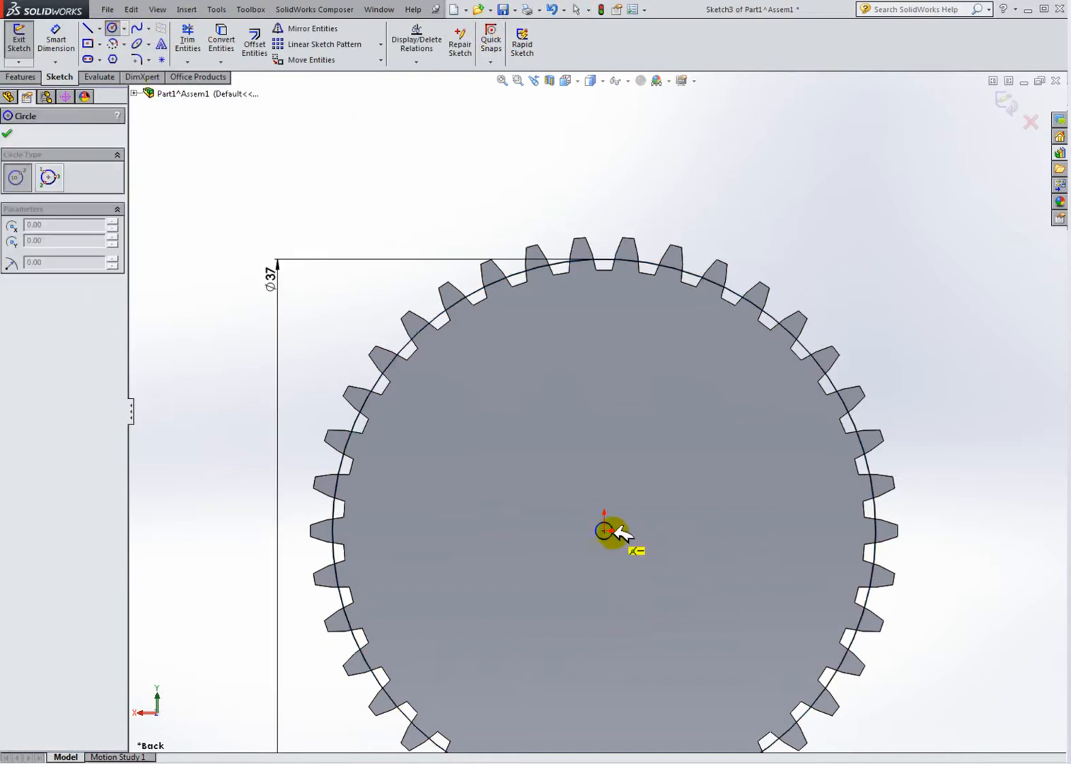
{"action": "key", "text": "Escape"}
{"action": "left_click_drag", "start_coordinate": [611, 536], "coordinate": [948, 509]}
{"action": "scroll", "coordinate": [667, 554], "scroll_direction": "up", "scroll_amount": 3}
{"action": "middle_click_drag", "start_coordinate": [667, 553], "coordinate": [723, 580]}
{"action": "middle_click_drag", "start_coordinate": [631, 510], "coordinate": [611, 510]}
{"action": "left_click", "coordinate": [27, 52]}
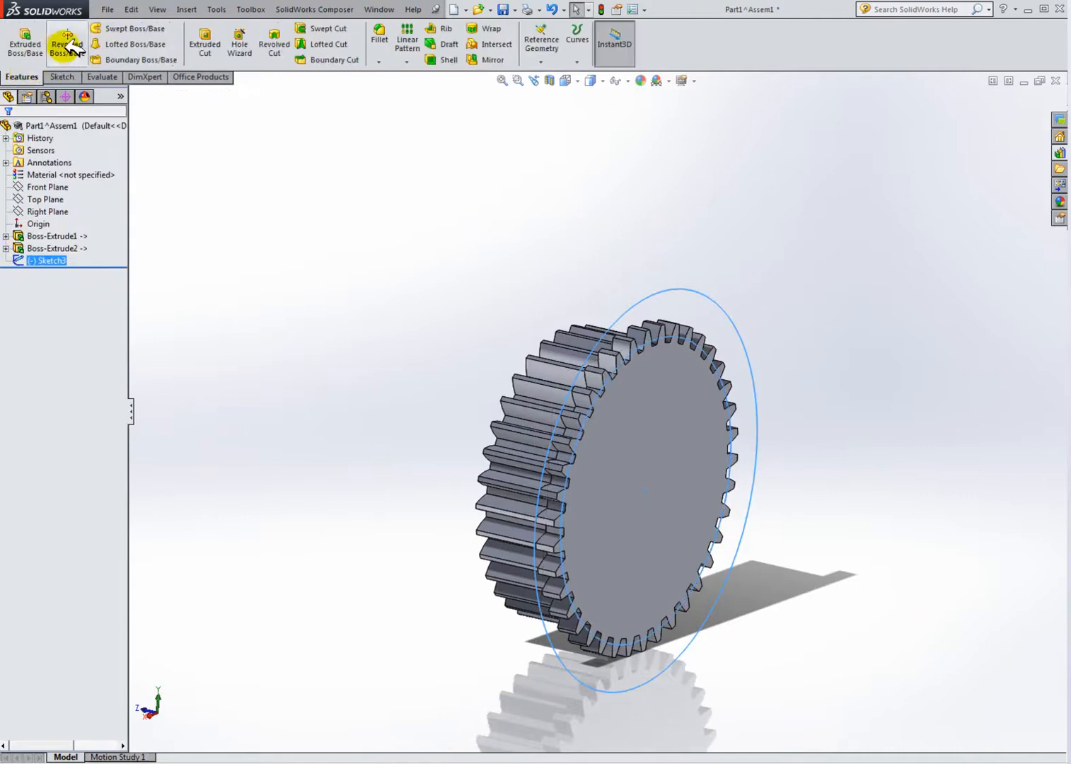
{"action": "left_click", "coordinate": [209, 43]}
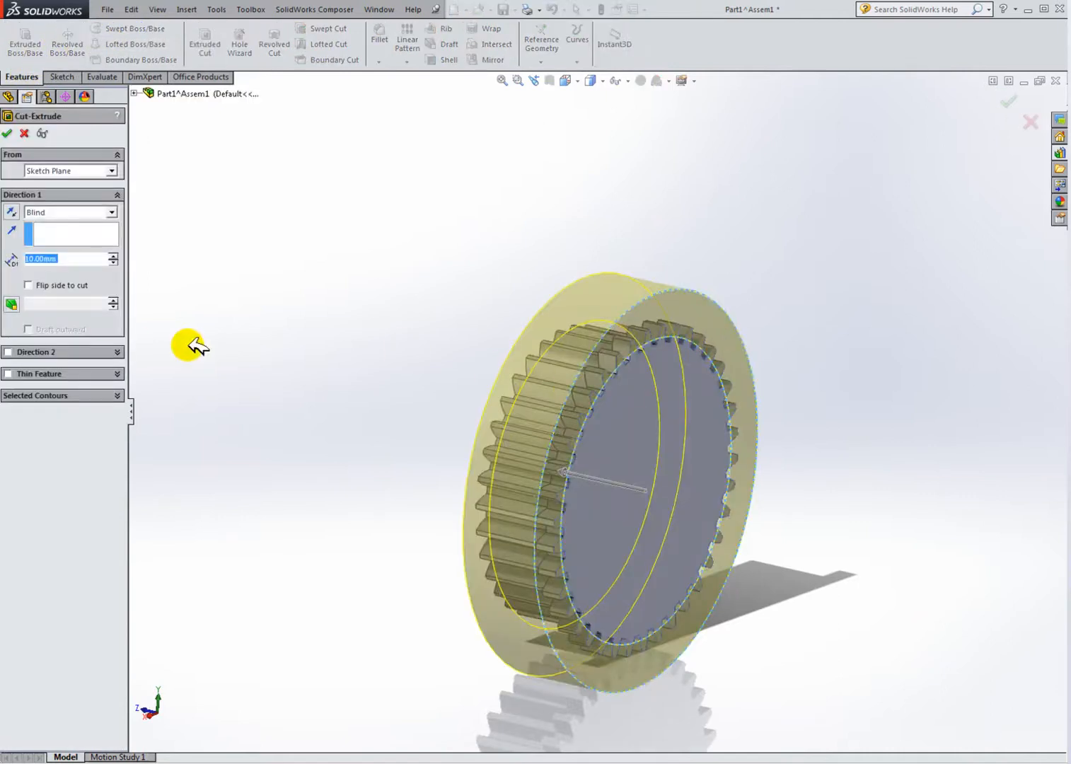
{"action": "middle_click_drag", "start_coordinate": [677, 468], "coordinate": [645, 447]}
{"action": "scroll", "coordinate": [641, 375], "scroll_direction": "down", "scroll_amount": 3}
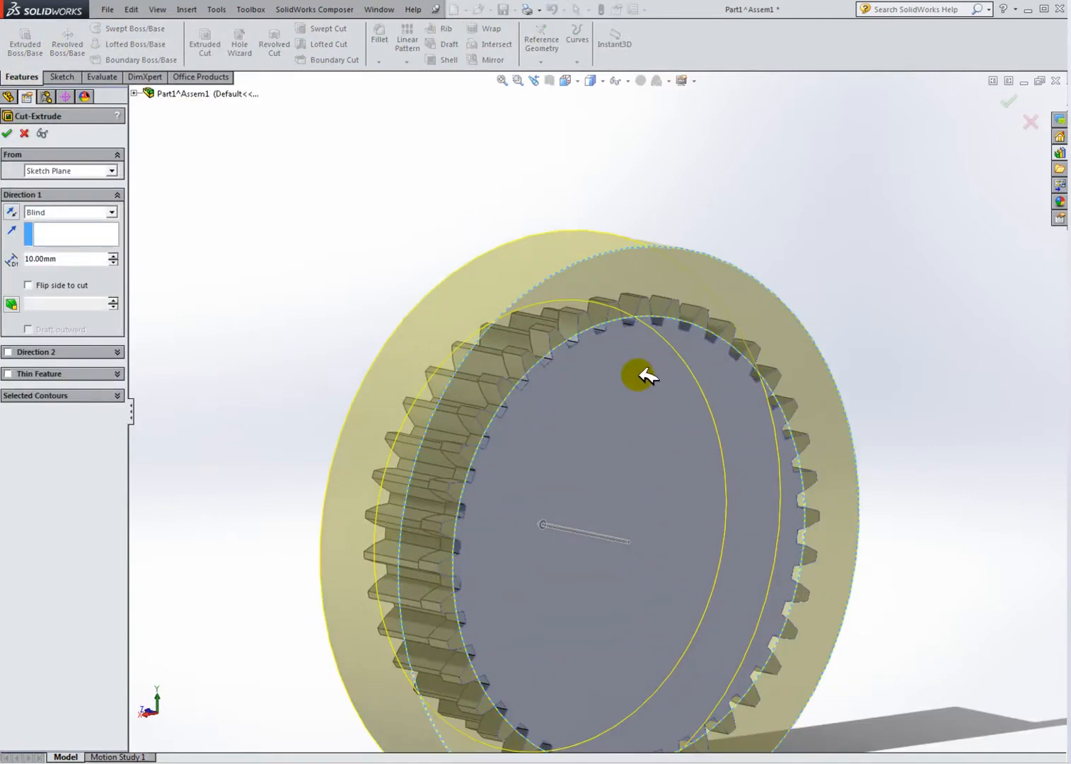
{"action": "left_click", "coordinate": [8, 133]}
Step: Edit the cut's sketch dimension, setting the circle diameter to 37.50 mm
{"action": "middle_click_drag", "start_coordinate": [574, 402], "coordinate": [614, 434]}
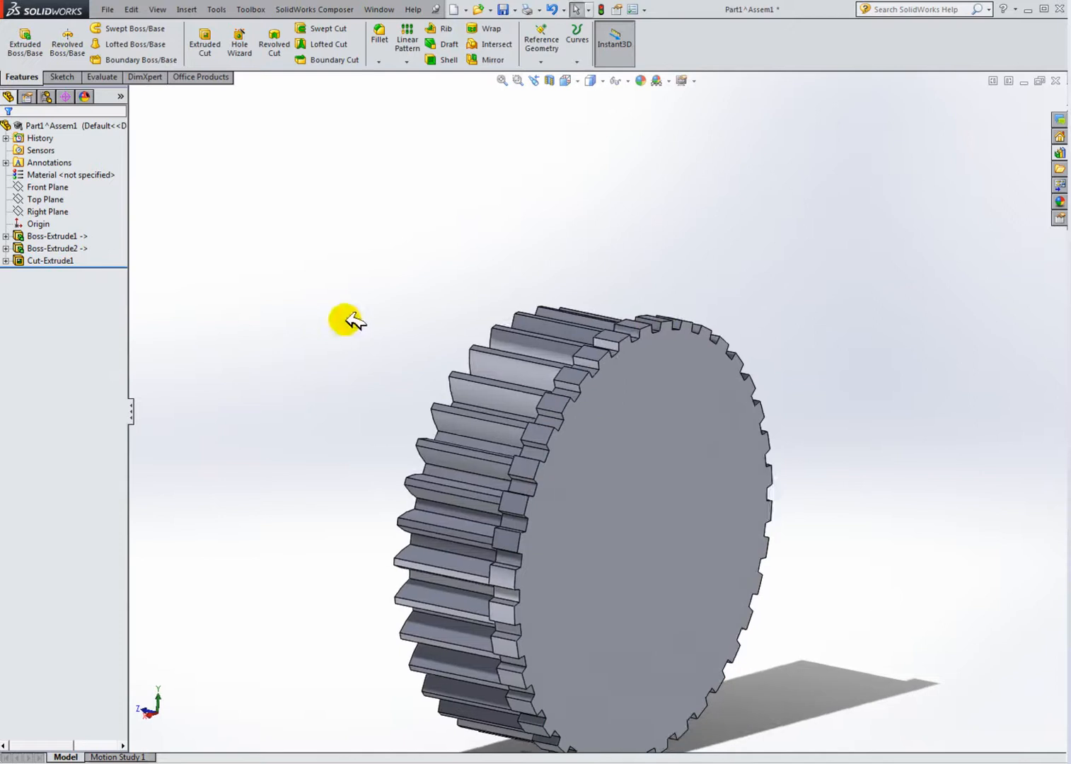
{"action": "left_click", "coordinate": [6, 260]}
{"action": "left_click", "coordinate": [62, 272]}
{"action": "middle_click_drag", "start_coordinate": [573, 389], "coordinate": [499, 353]}
{"action": "left_click", "coordinate": [382, 327]}
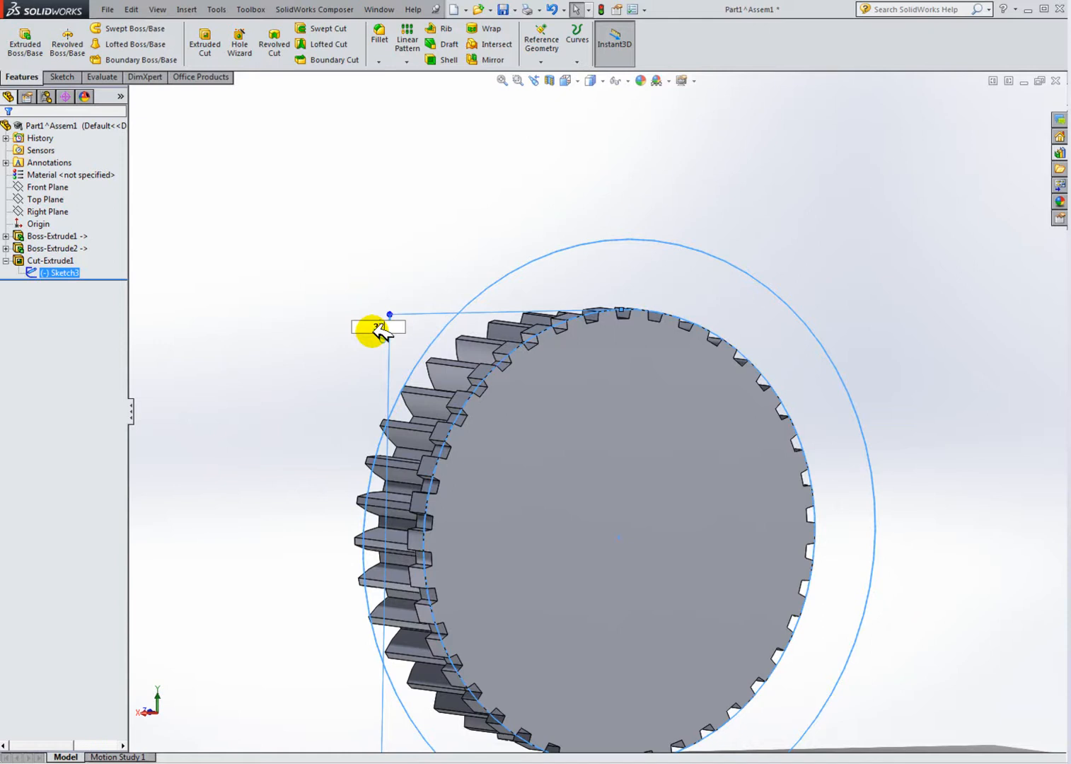
{"action": "key", "text": "Return"}
{"action": "middle_click_drag", "start_coordinate": [665, 458], "coordinate": [547, 410]}
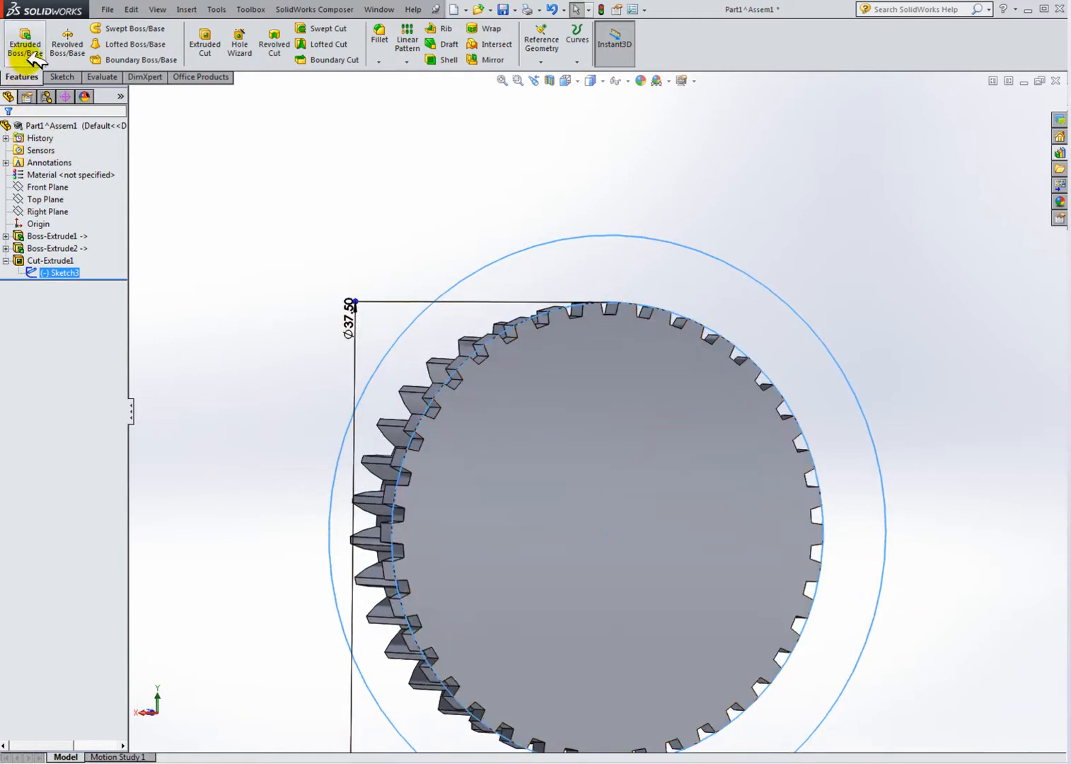
{"action": "left_click", "coordinate": [192, 188]}
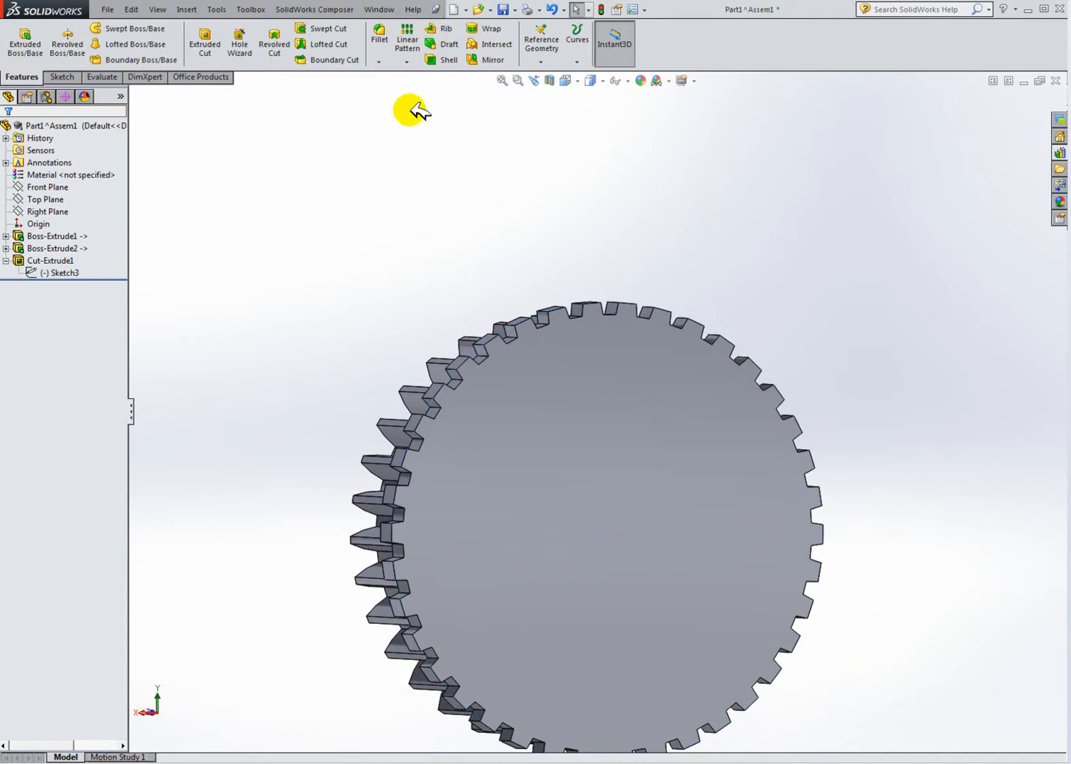
Step: Switch to the assembly window and rebuild the assembly
{"action": "key", "text": "ctrl+Tab"}
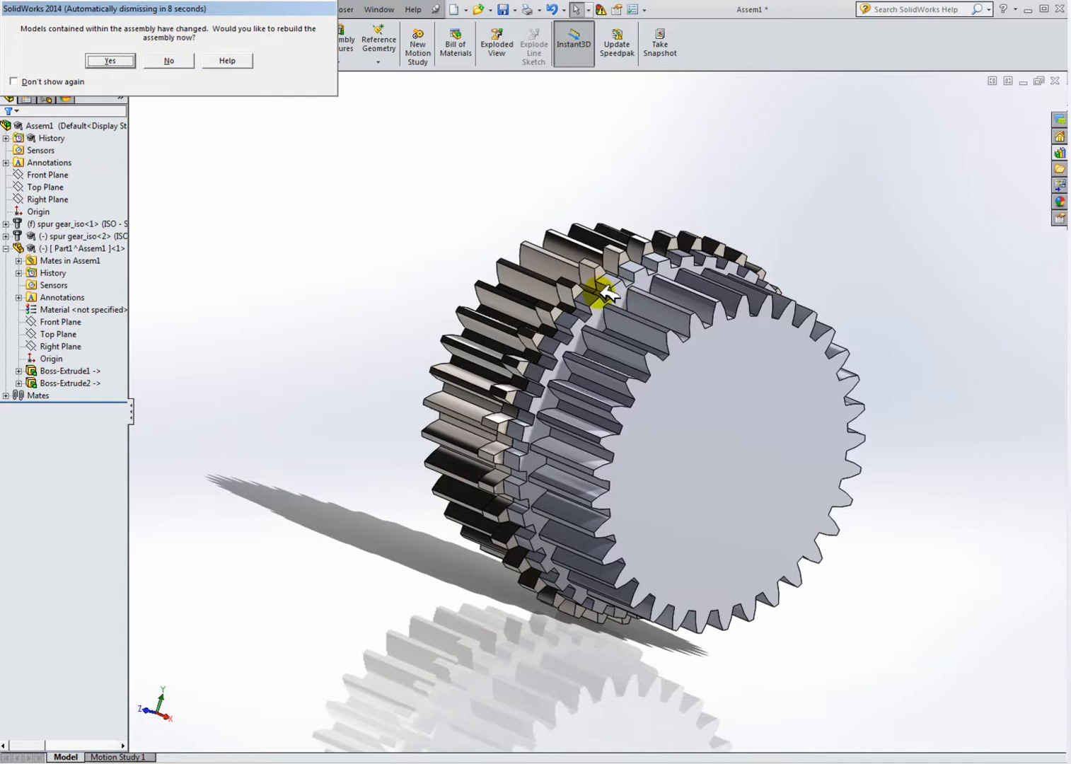
{"action": "left_click", "coordinate": [122, 63]}
Step: Orbit and zoom around the assembly to inspect the gears and the new part
{"action": "scroll", "coordinate": [679, 311], "scroll_direction": "down", "scroll_amount": 3}
{"action": "scroll", "coordinate": [453, 306], "scroll_direction": "up", "scroll_amount": 2}
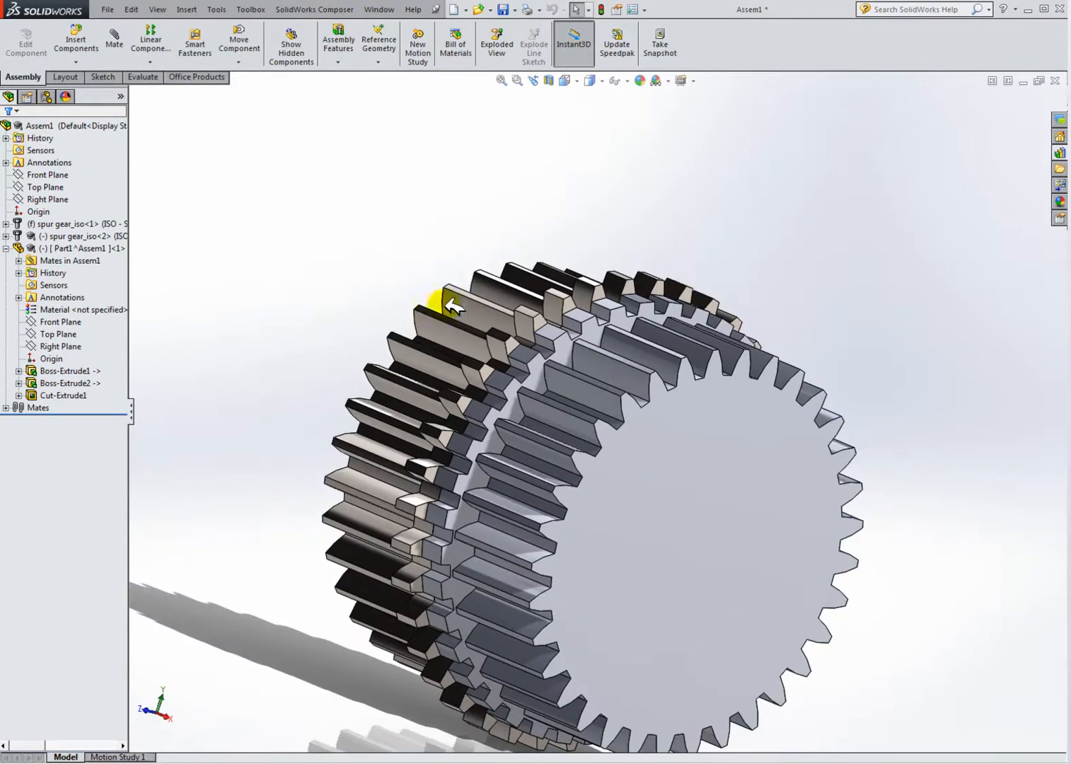
{"action": "left_click", "coordinate": [77, 236]}
{"action": "left_click", "coordinate": [222, 263]}
{"action": "middle_click_drag", "start_coordinate": [500, 437], "coordinate": [622, 490]}
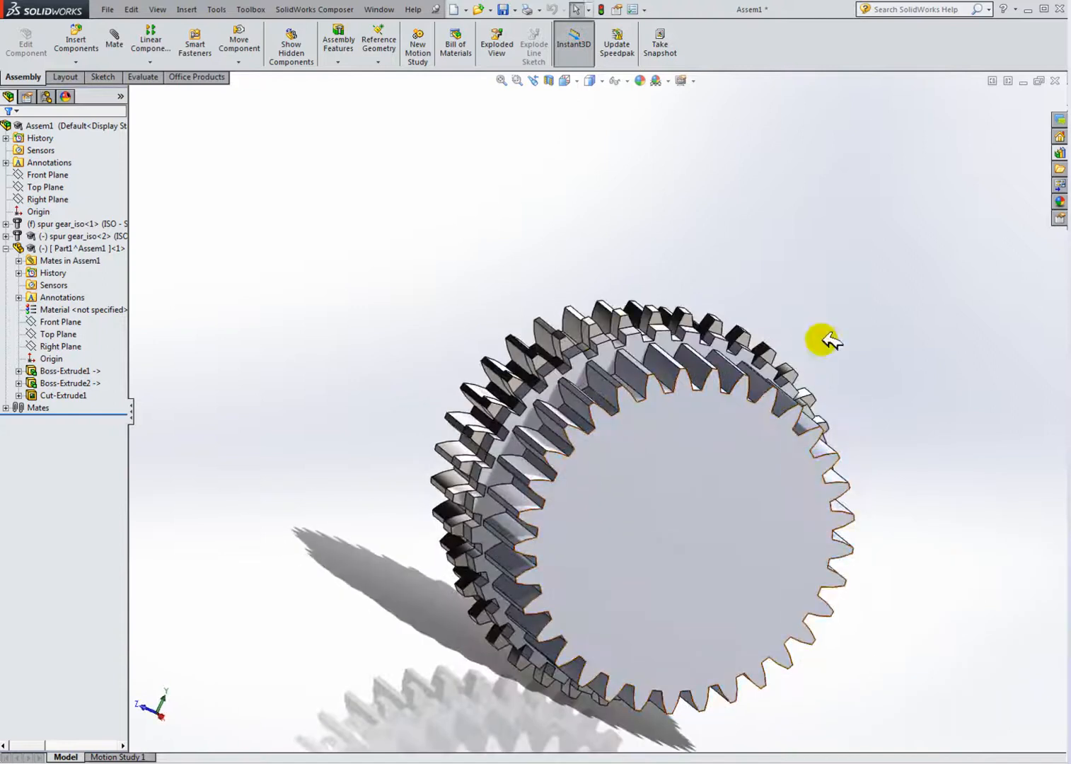
{"action": "middle_click_drag", "start_coordinate": [736, 530], "coordinate": [764, 539]}
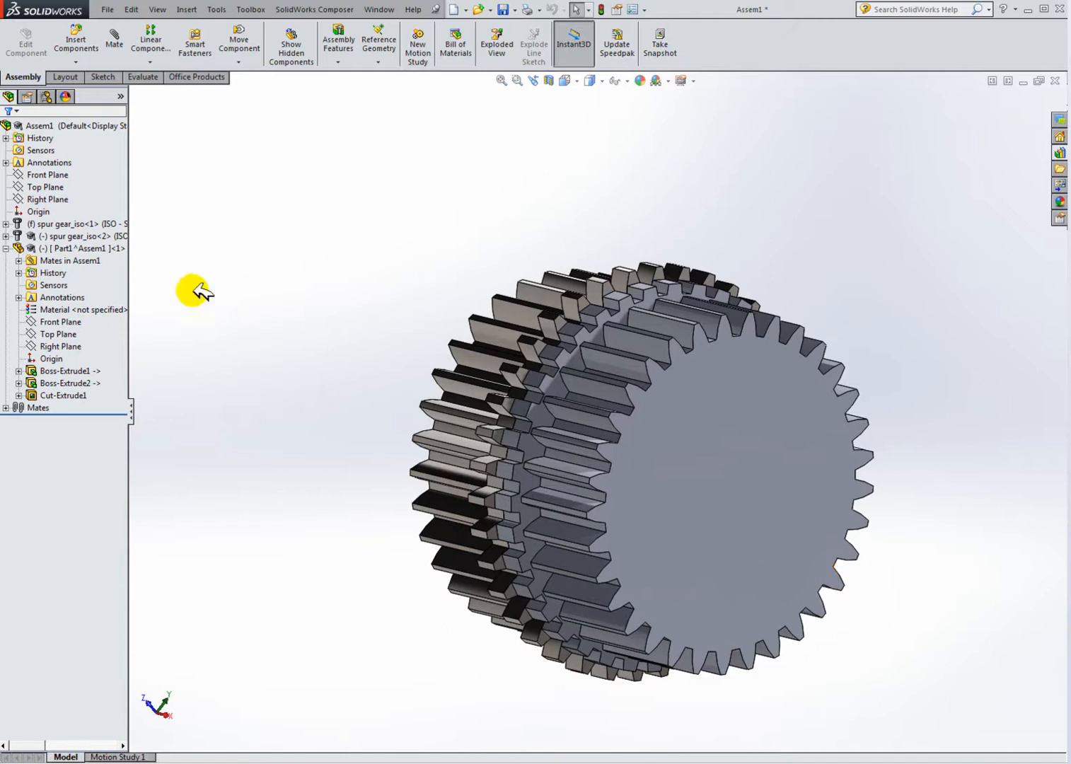
{"action": "middle_click_drag", "start_coordinate": [589, 342], "coordinate": [558, 291]}
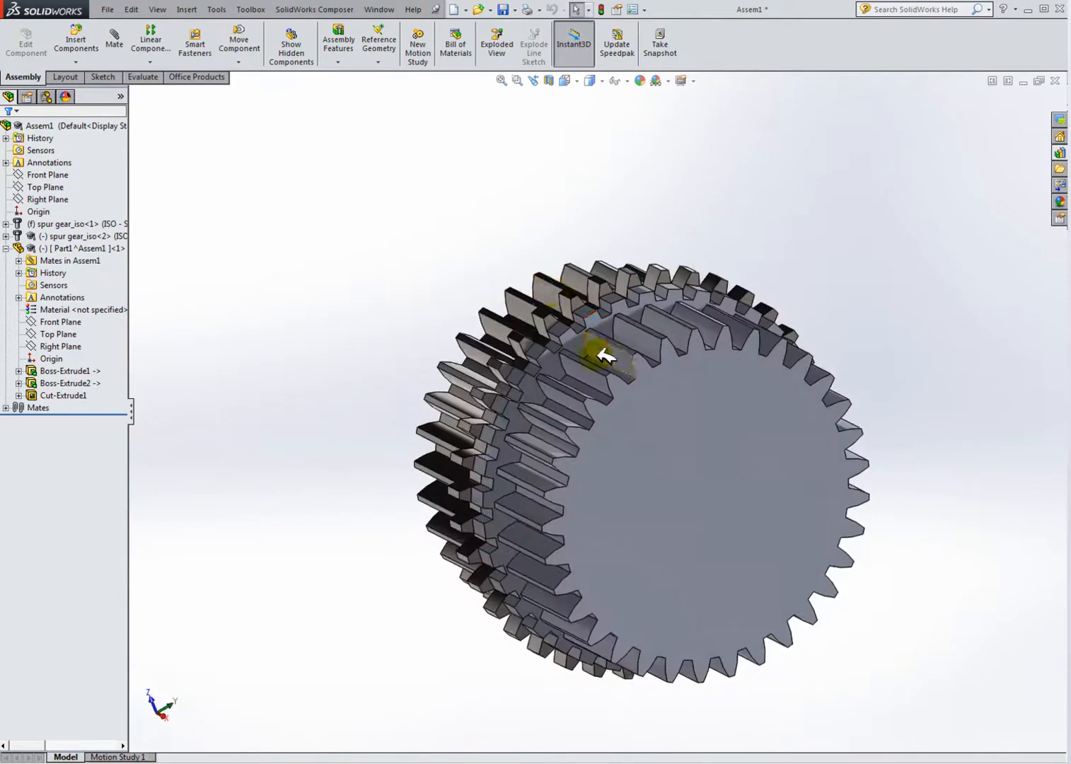
{"action": "middle_click_drag", "start_coordinate": [598, 354], "coordinate": [652, 354]}
{"action": "left_click", "coordinate": [676, 352]}
{"action": "left_click", "coordinate": [909, 405]}
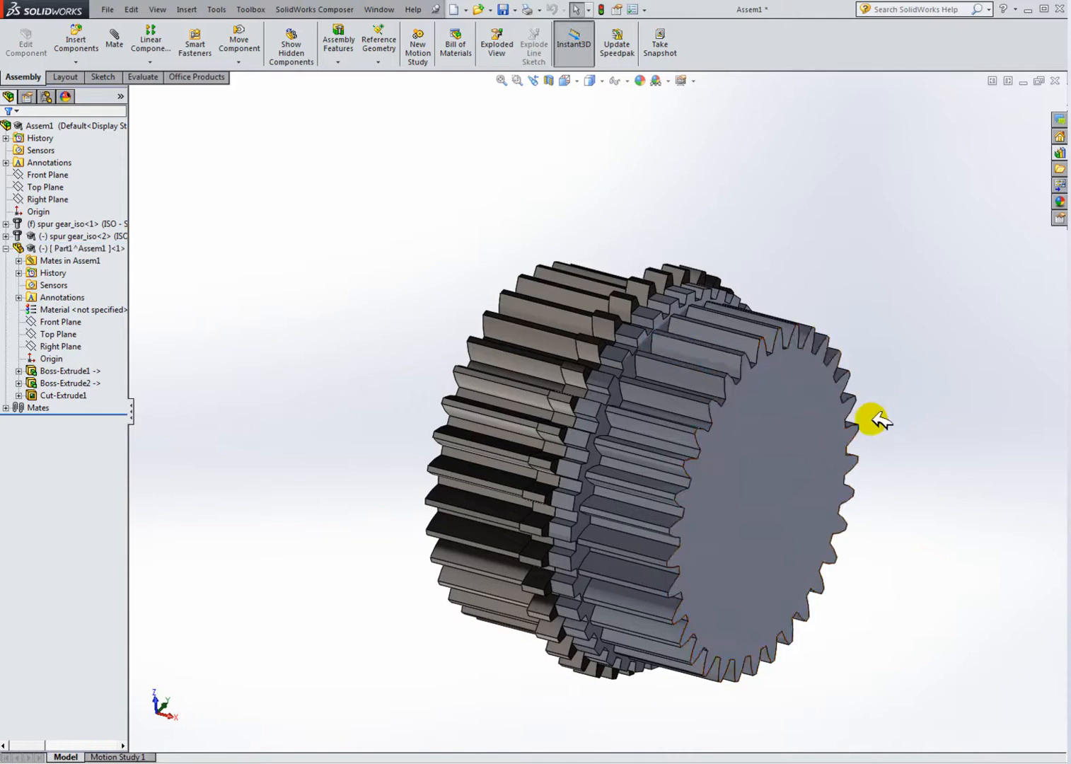
{"action": "scroll", "coordinate": [874, 417], "scroll_direction": "down", "scroll_amount": 2}
{"action": "scroll", "coordinate": [570, 380], "scroll_direction": "up", "scroll_amount": 1}
{"action": "left_click", "coordinate": [399, 311]}
Step: Edit the first spur gear's Toolbox configuration, setting its number of teeth to 27
{"action": "left_click", "coordinate": [87, 223]}
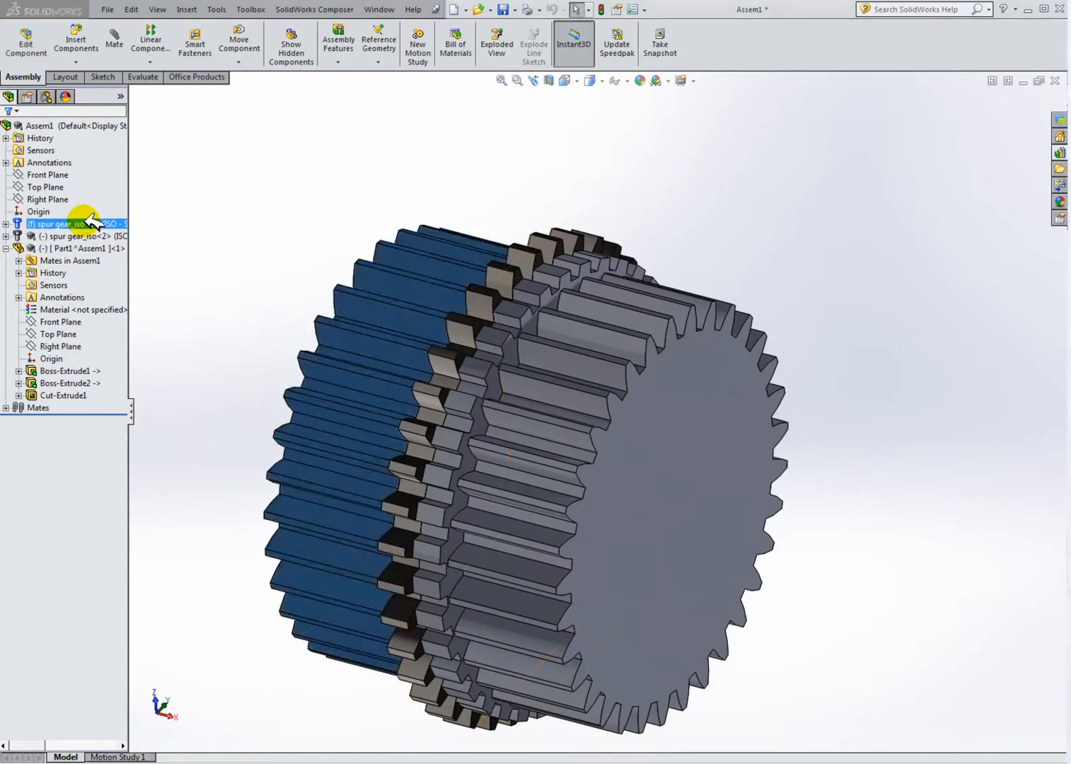
{"action": "right_click", "coordinate": [94, 223]}
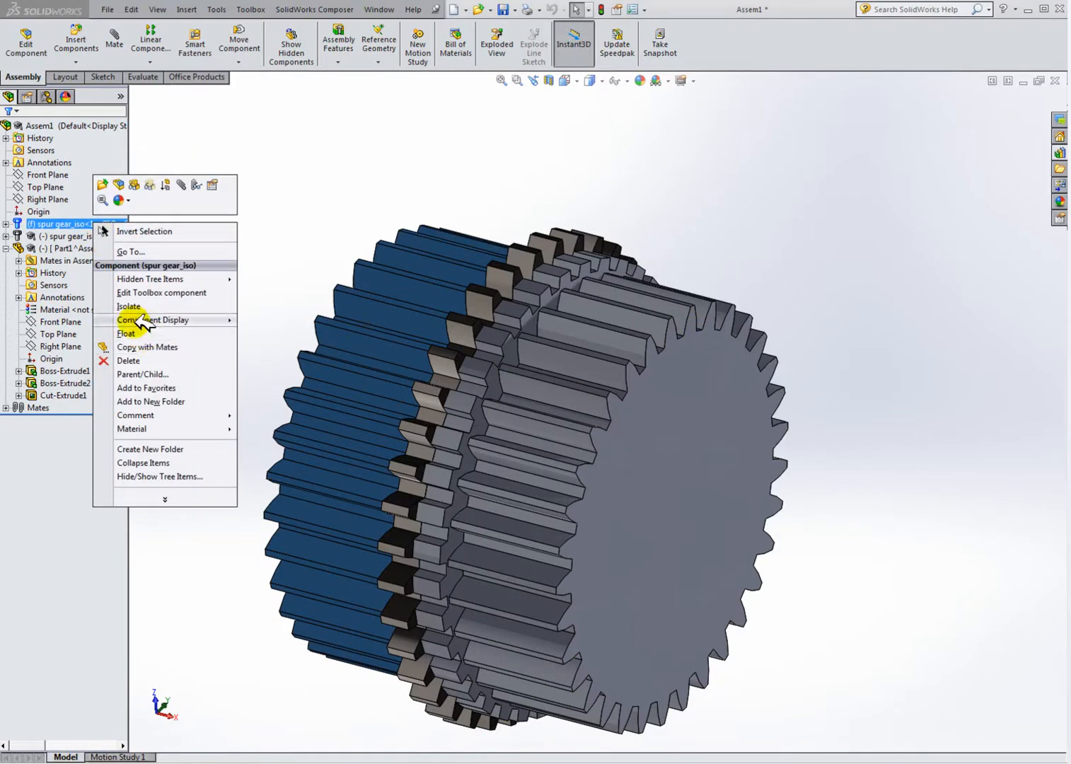
{"action": "left_click", "coordinate": [157, 292]}
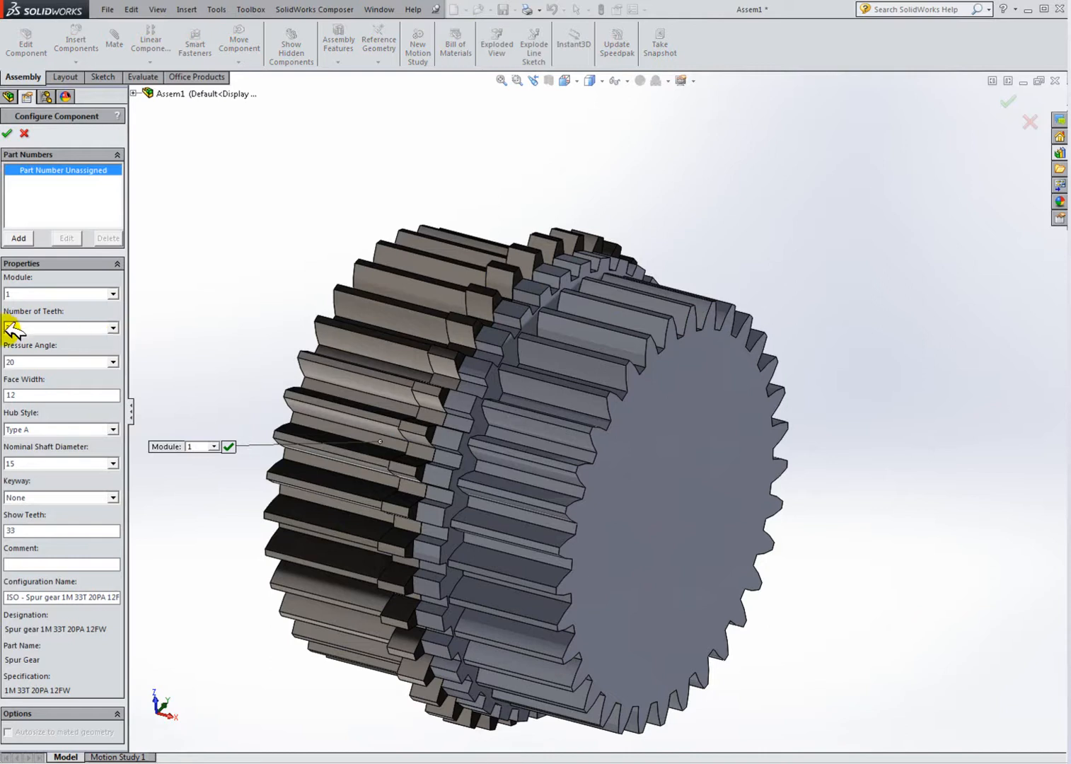
{"action": "left_click", "coordinate": [113, 327]}
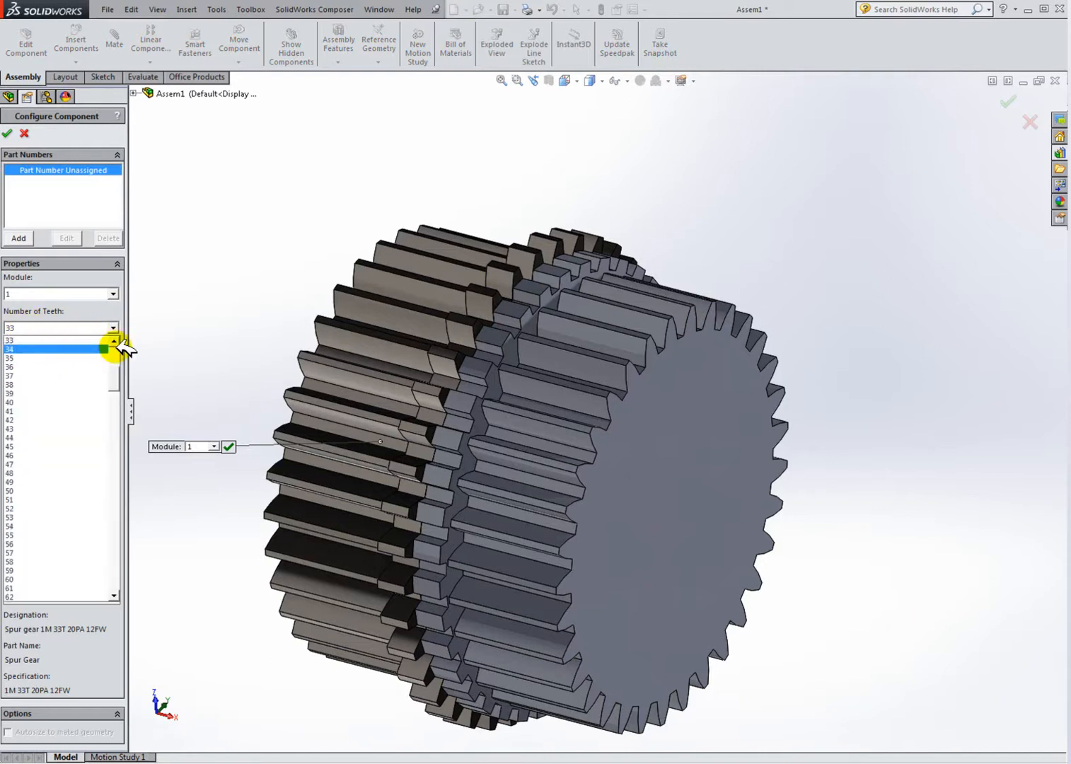
{"action": "scroll", "coordinate": [116, 343], "scroll_direction": "up", "scroll_amount": 2}
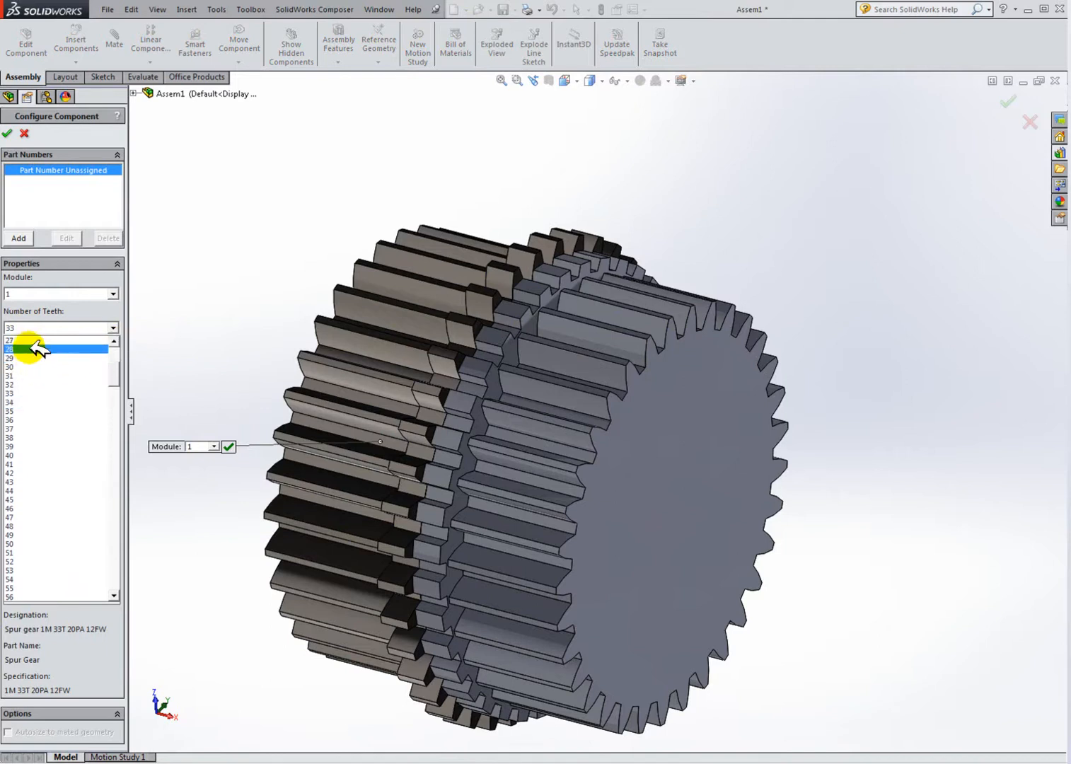
{"action": "left_click", "coordinate": [38, 340]}
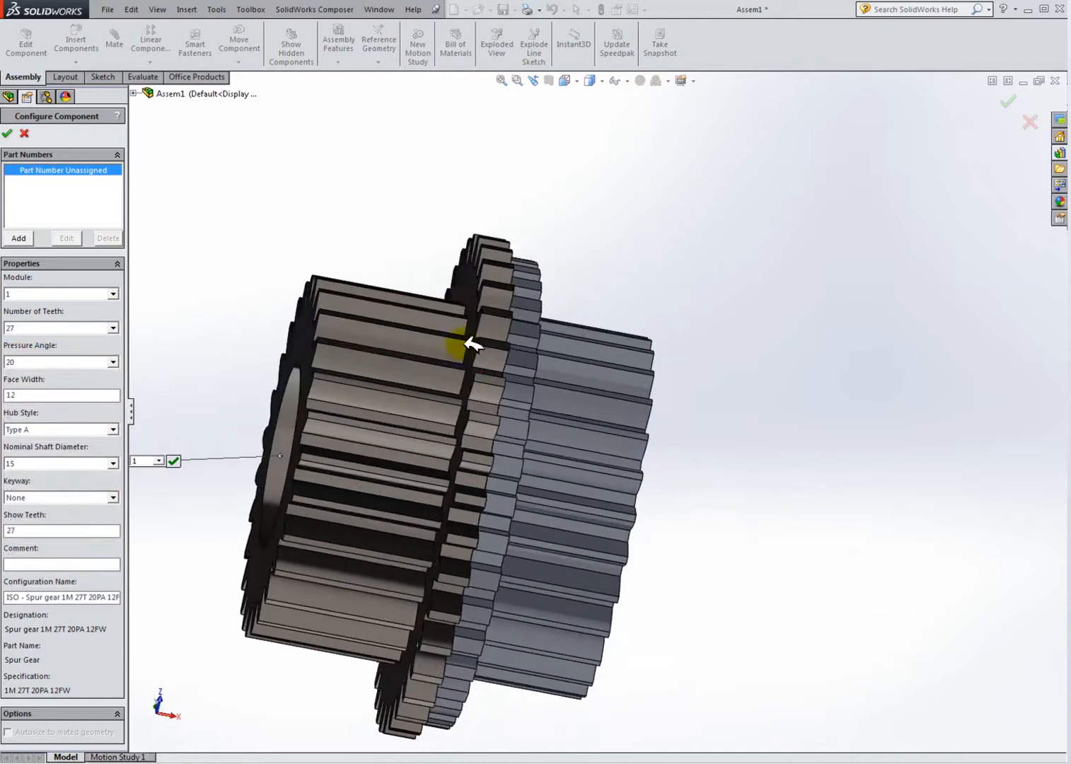
{"action": "middle_click_drag", "start_coordinate": [389, 373], "coordinate": [700, 497]}
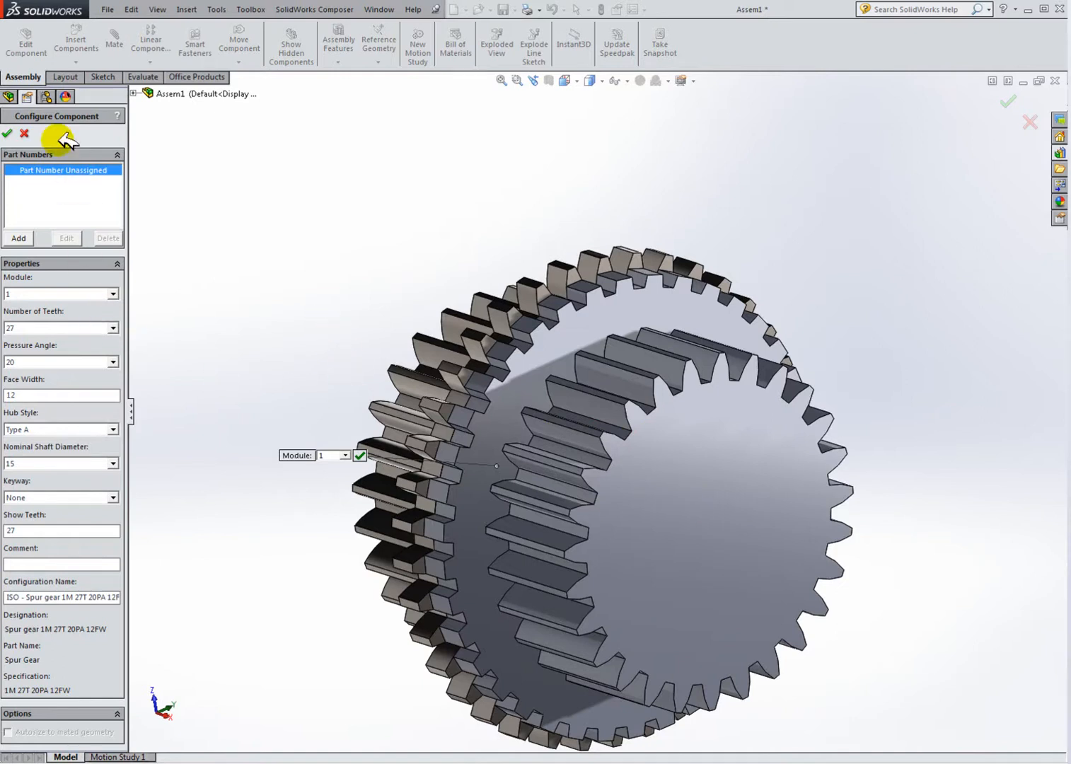
{"action": "key", "text": "Return"}
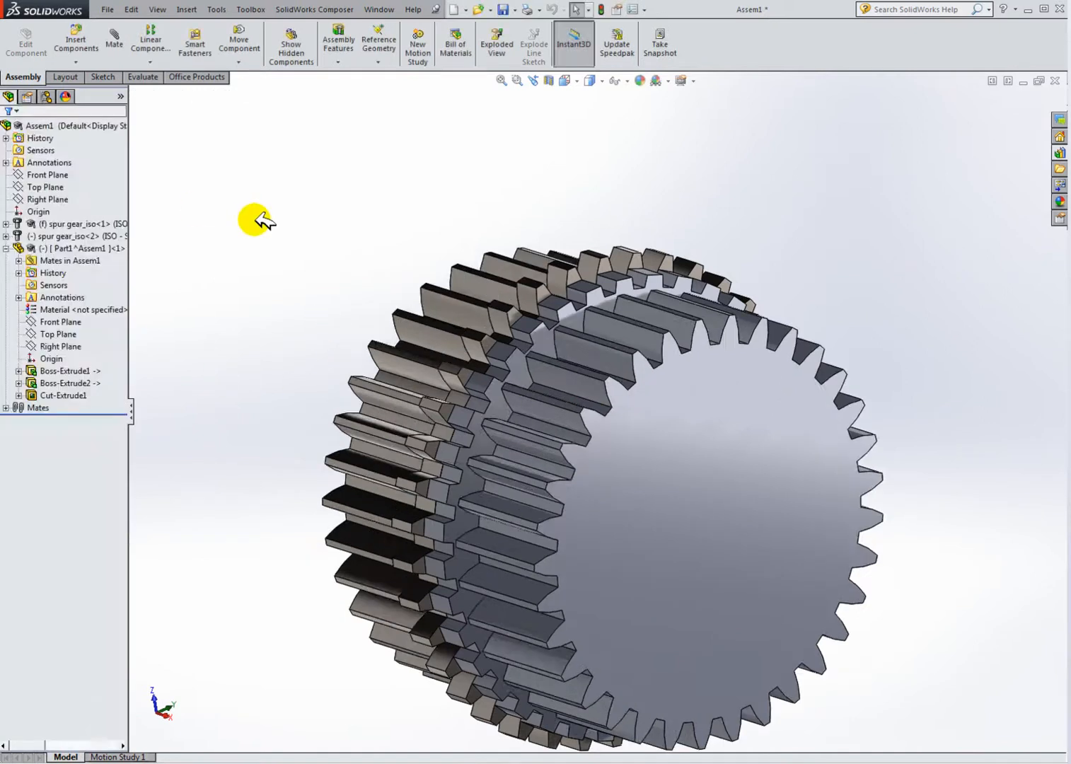
Step: Select the new part and the gears, then orbit and zoom the assembly to inspect how they fit together
{"action": "left_click", "coordinate": [84, 247]}
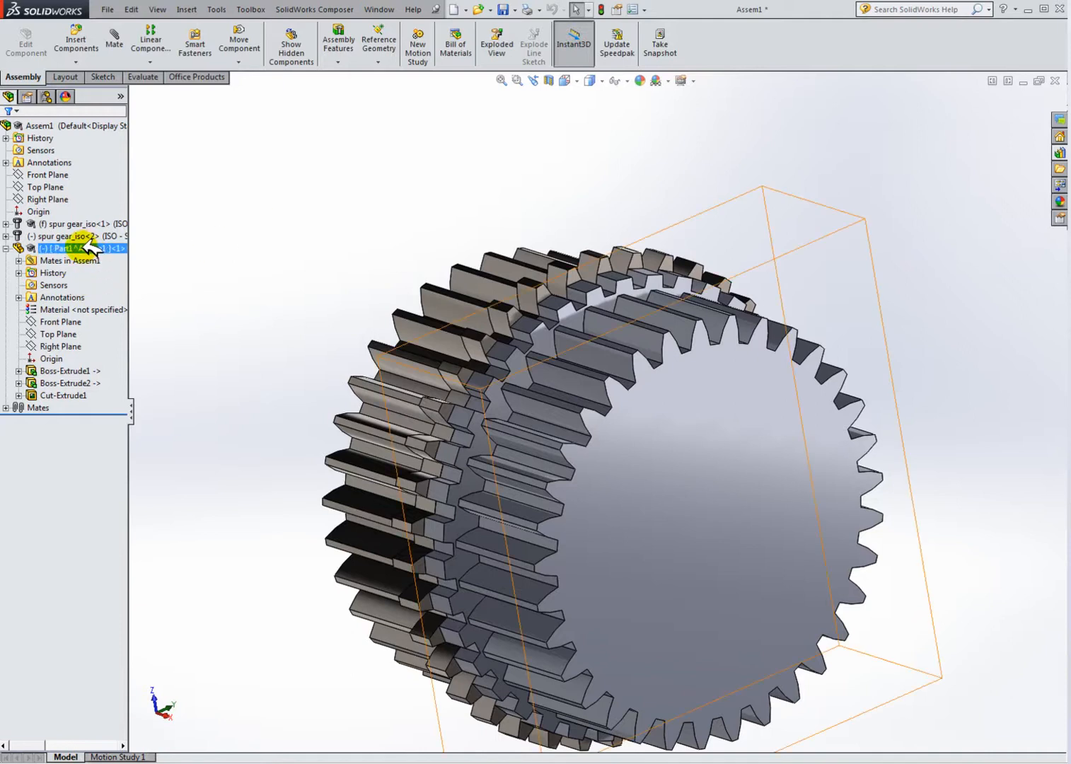
{"action": "left_click", "coordinate": [327, 350]}
{"action": "middle_click_drag", "start_coordinate": [430, 399], "coordinate": [470, 405]}
{"action": "left_click", "coordinate": [103, 247]}
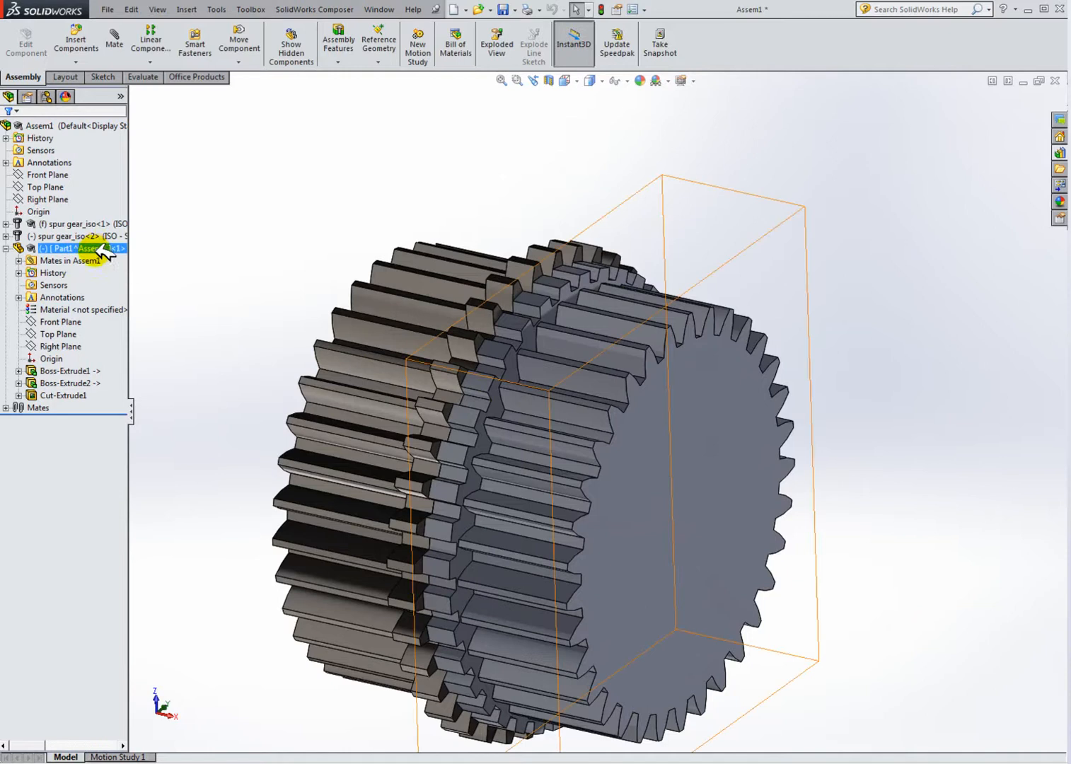
{"action": "left_click", "coordinate": [77, 223], "text": "ctrl"}
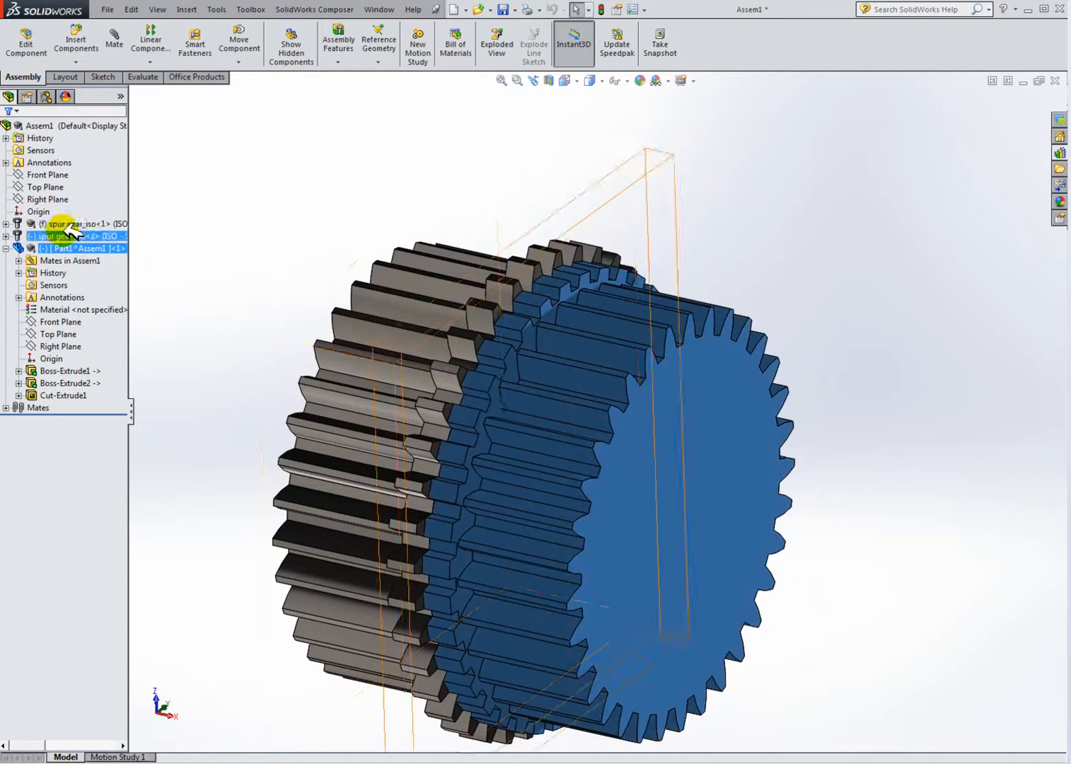
{"action": "left_click", "coordinate": [991, 215]}
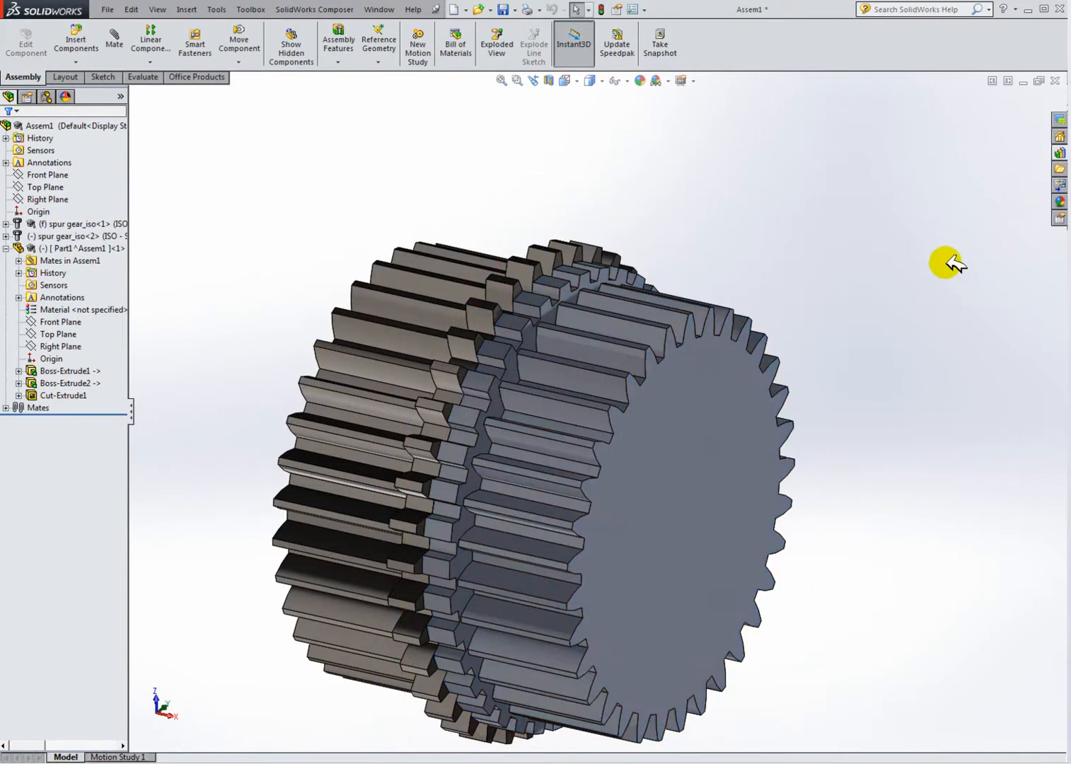
{"action": "scroll", "coordinate": [693, 430], "scroll_direction": "up", "scroll_amount": 3}
{"action": "middle_click_drag", "start_coordinate": [701, 408], "coordinate": [672, 418]}
{"action": "scroll", "coordinate": [747, 435], "scroll_direction": "down", "scroll_amount": 2}
{"action": "scroll", "coordinate": [730, 439], "scroll_direction": "up", "scroll_amount": 3}
{"action": "scroll", "coordinate": [527, 406], "scroll_direction": "down", "scroll_amount": 2}
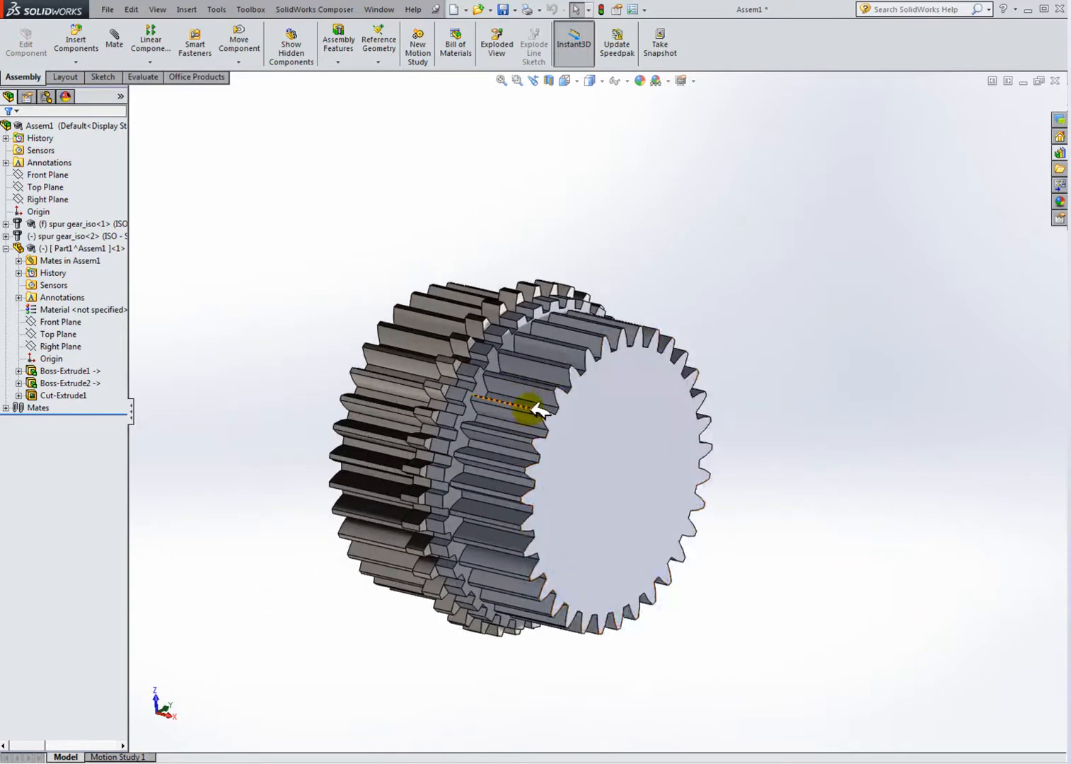
{"action": "middle_click_drag", "start_coordinate": [657, 460], "coordinate": [817, 400]}
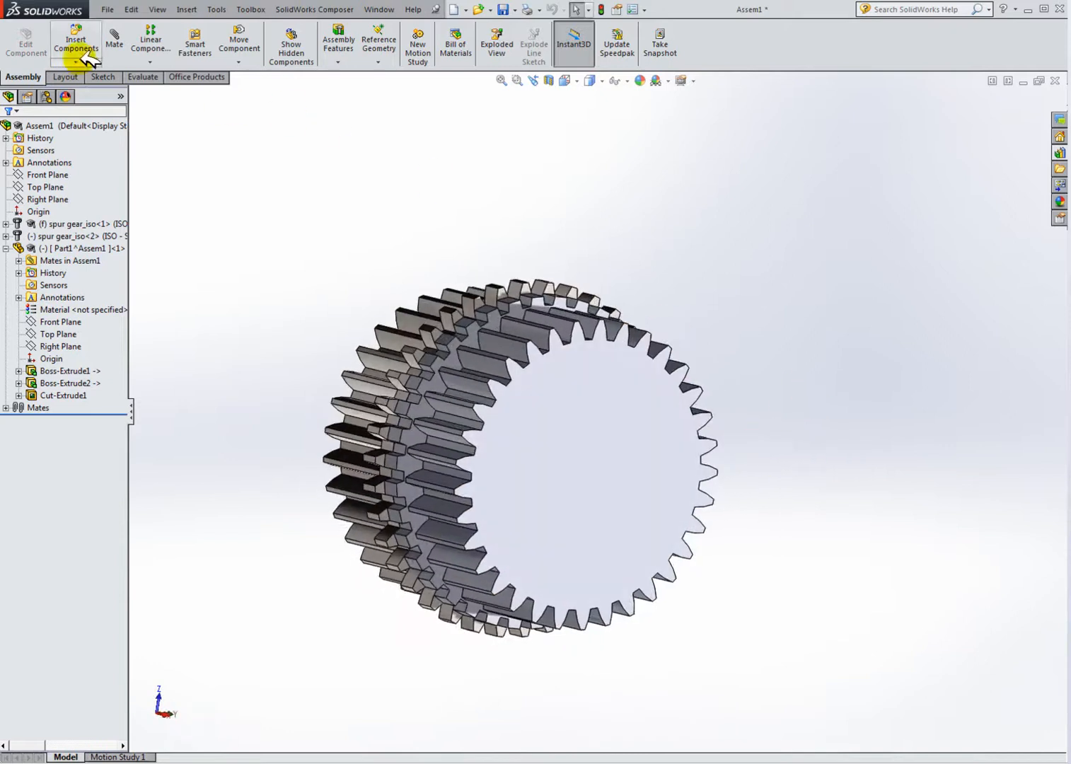
Step: Edit the new part in context and open a new sketch on the gear's front face, viewed normal to it
{"action": "right_click", "coordinate": [94, 248]}
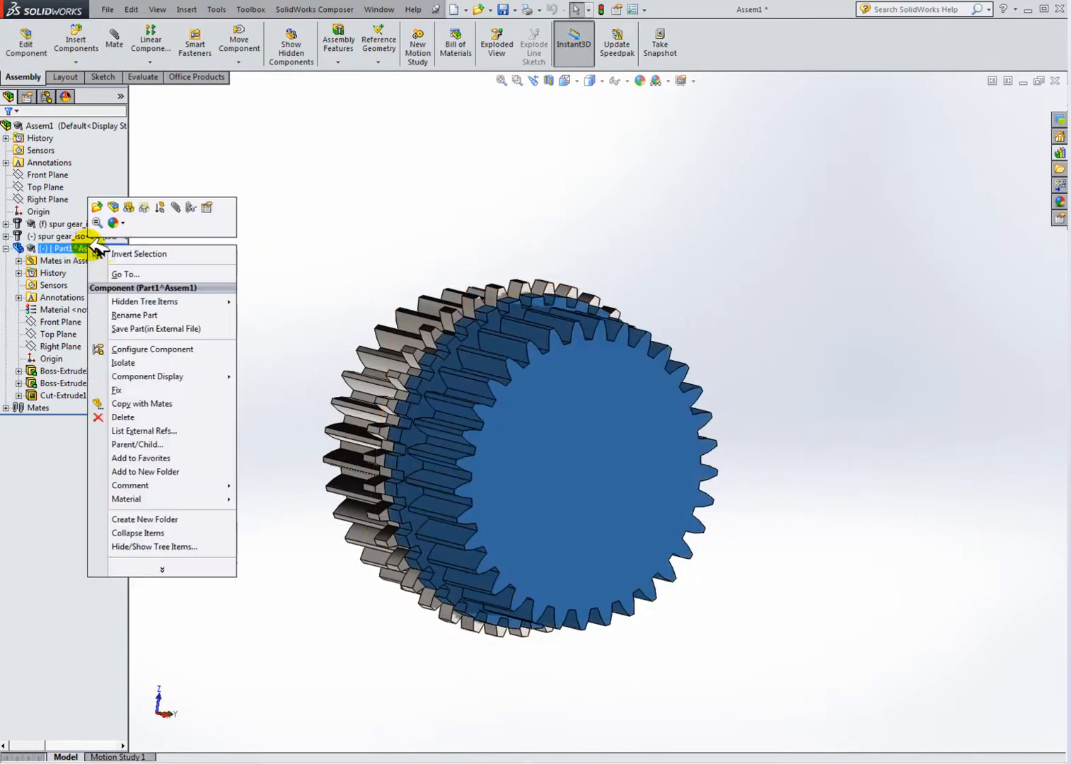
{"action": "left_click", "coordinate": [114, 206]}
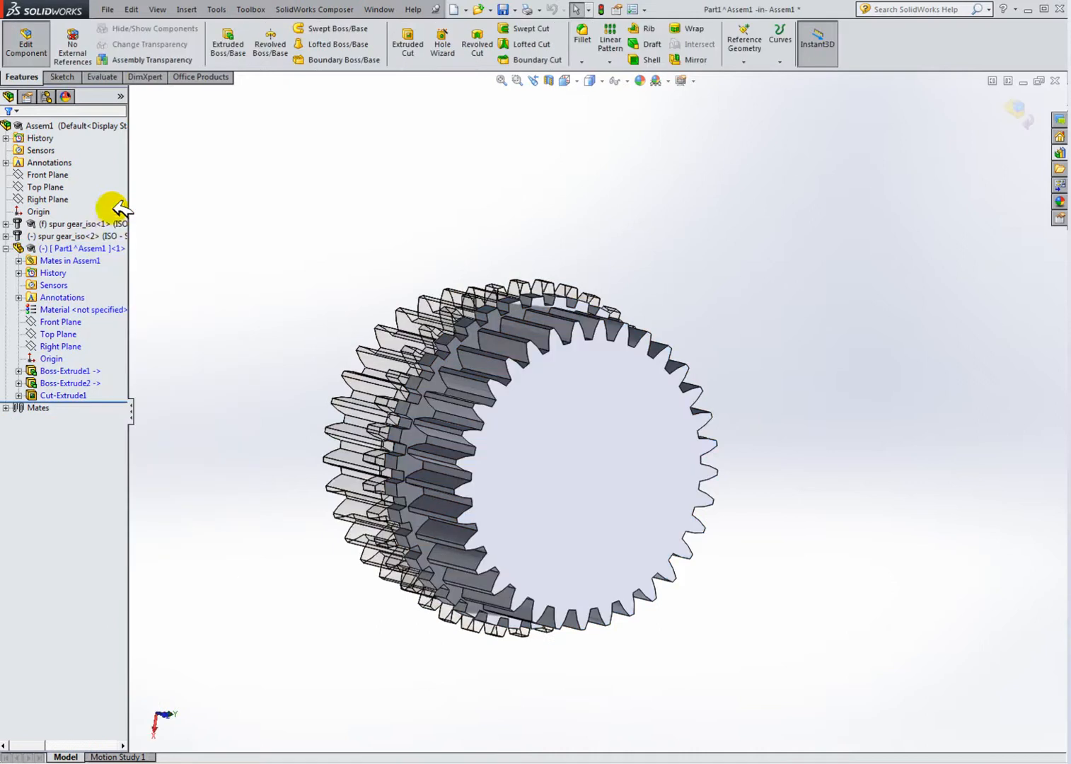
{"action": "left_click", "coordinate": [62, 76]}
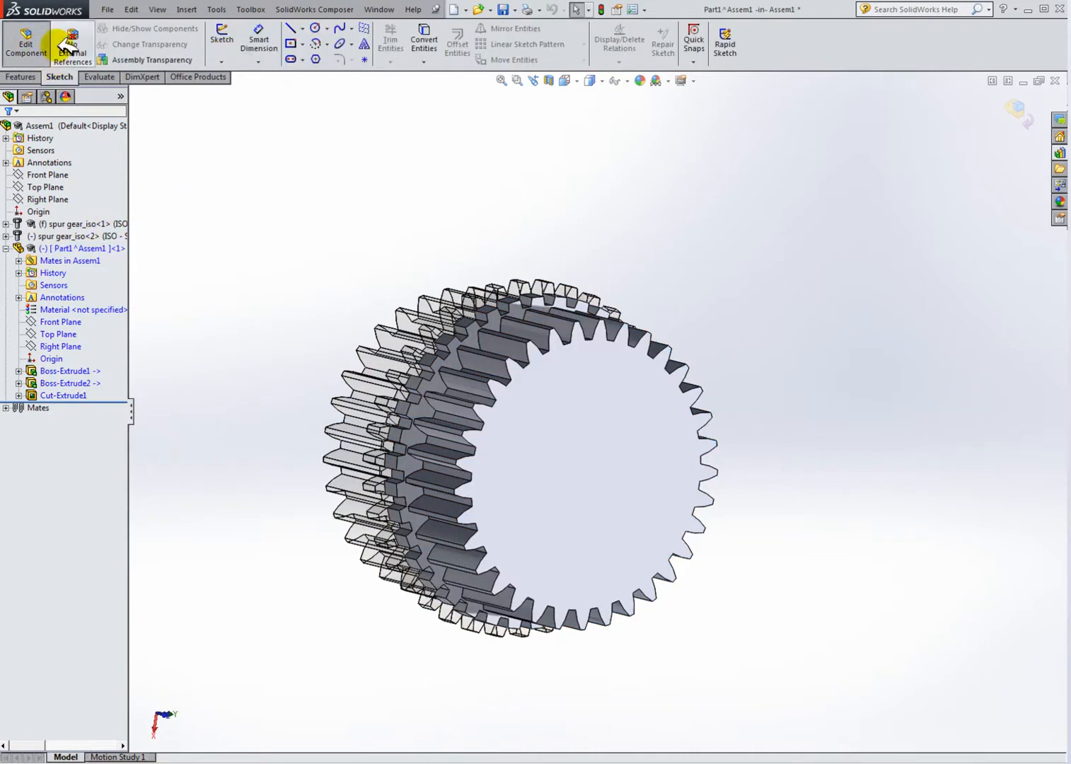
{"action": "left_click", "coordinate": [233, 44]}
{"action": "left_click", "coordinate": [576, 383]}
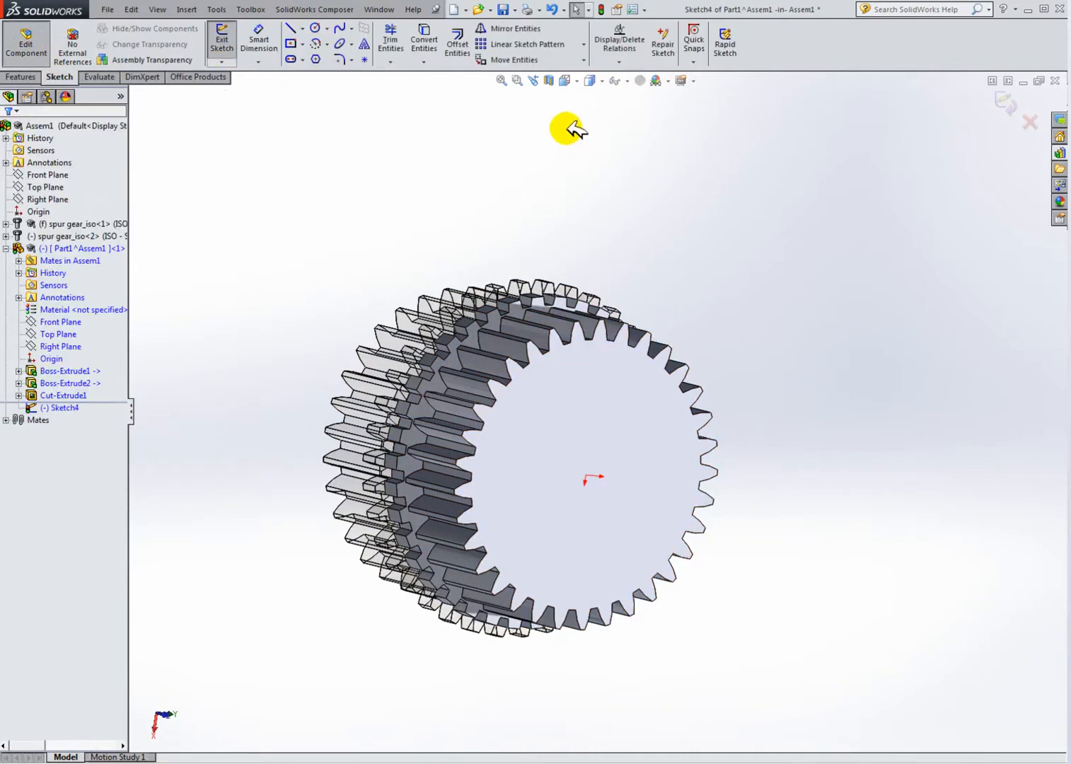
{"action": "left_click", "coordinate": [566, 81]}
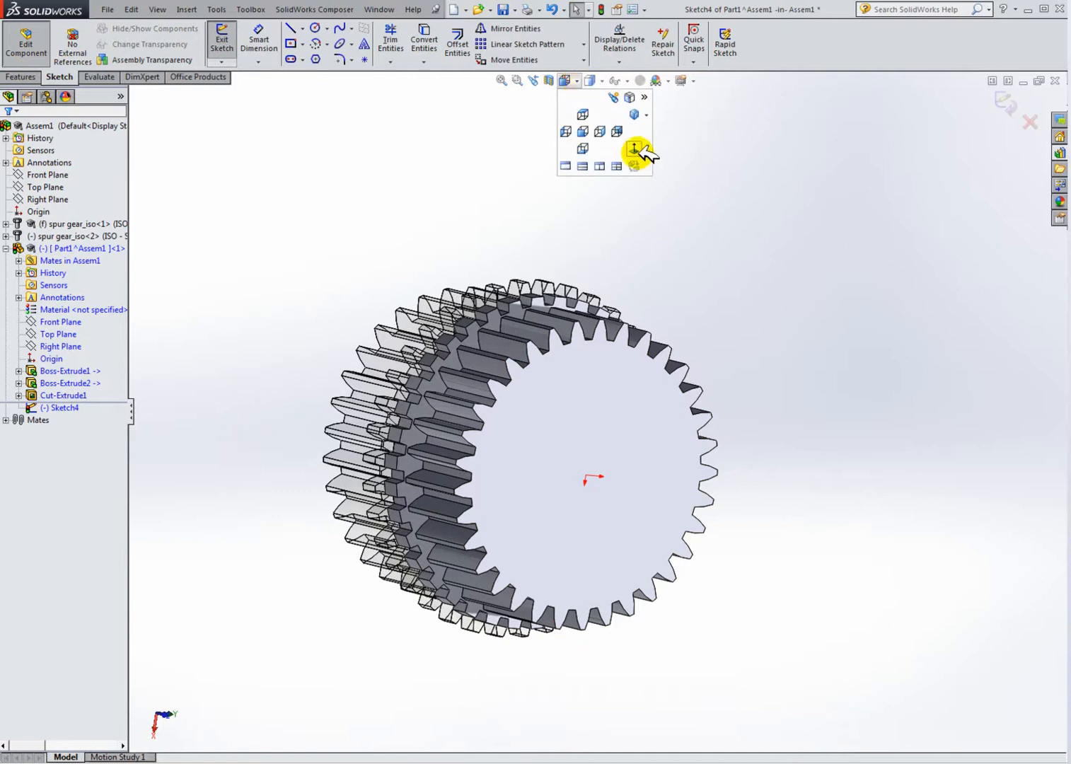
{"action": "left_click", "coordinate": [635, 147]}
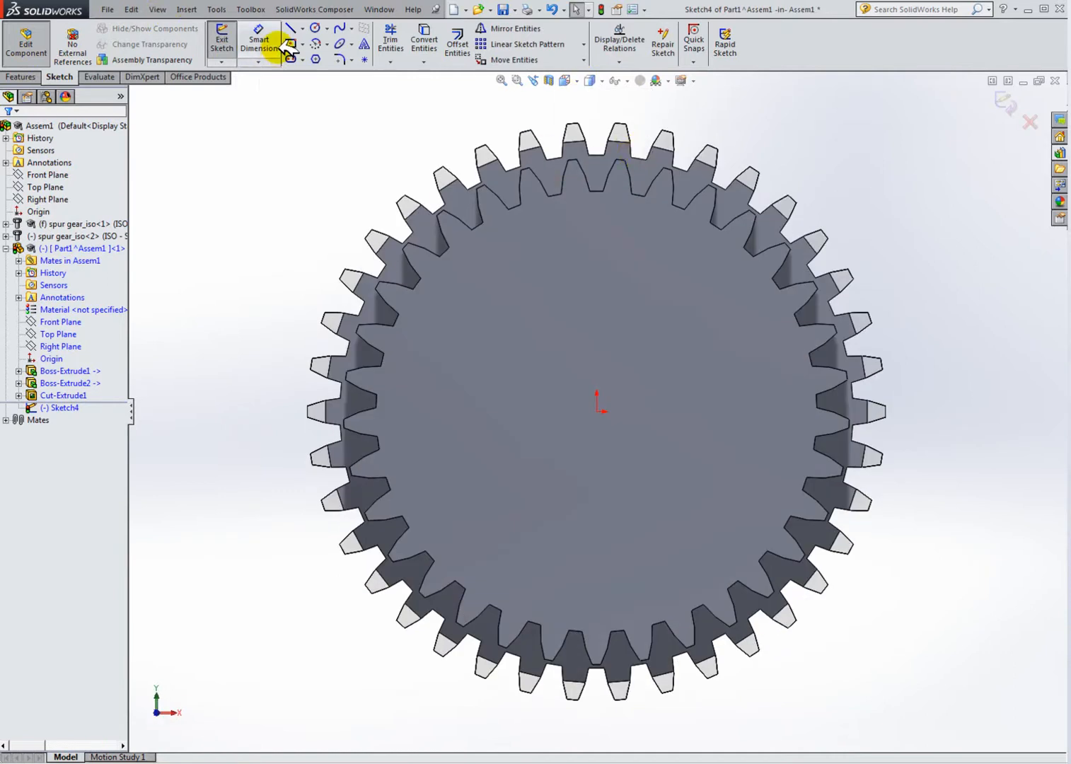
Step: Convert the gear's circular bore edge into the sketch with Convert Entities
{"action": "left_click", "coordinate": [424, 39]}
{"action": "middle_click_drag", "start_coordinate": [354, 170], "coordinate": [502, 298]}
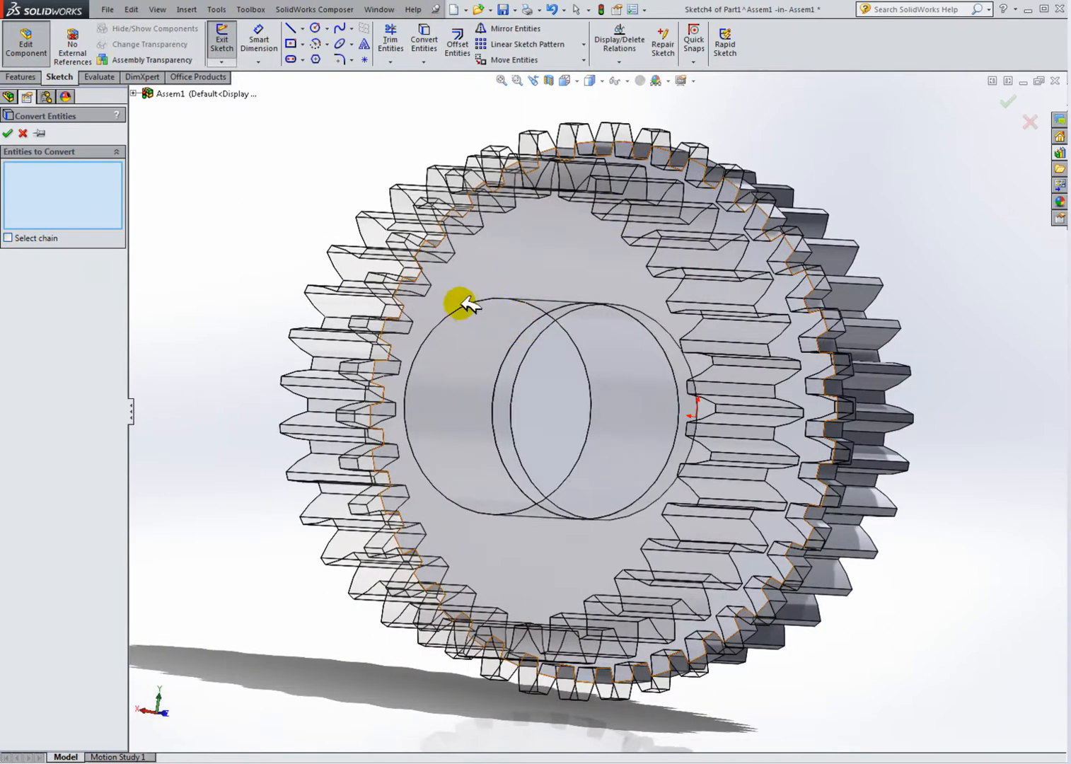
{"action": "middle_click_drag", "start_coordinate": [395, 310], "coordinate": [525, 256]}
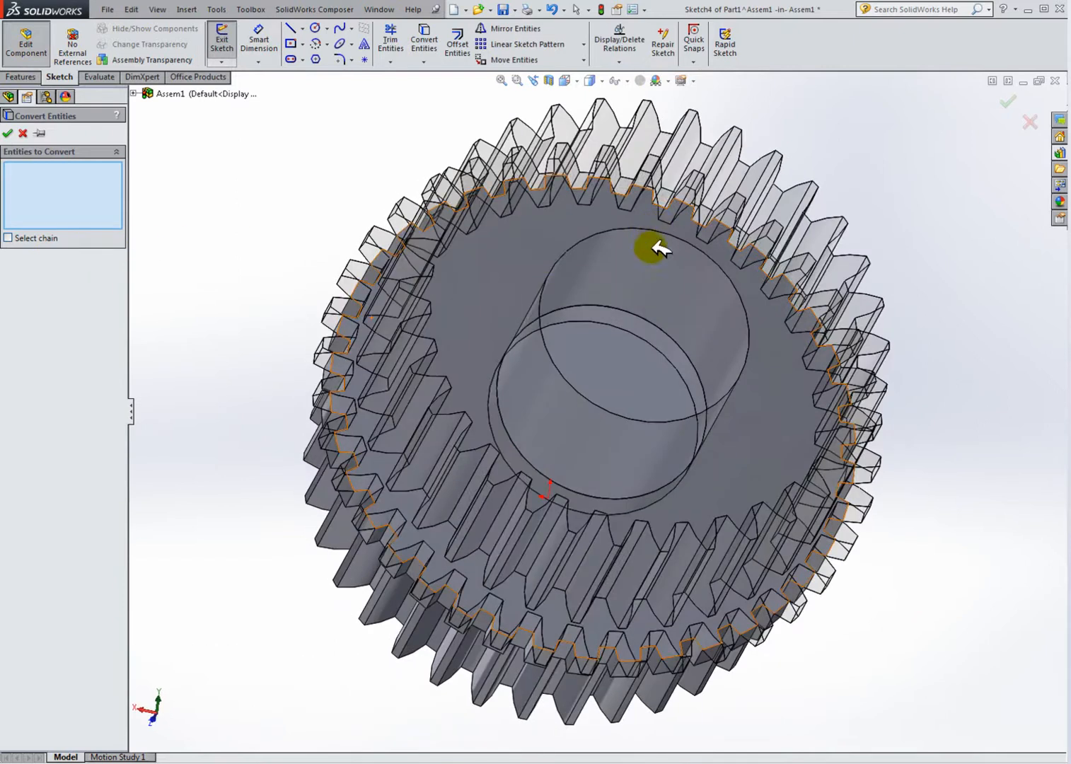
{"action": "middle_click_drag", "start_coordinate": [613, 323], "coordinate": [524, 420]}
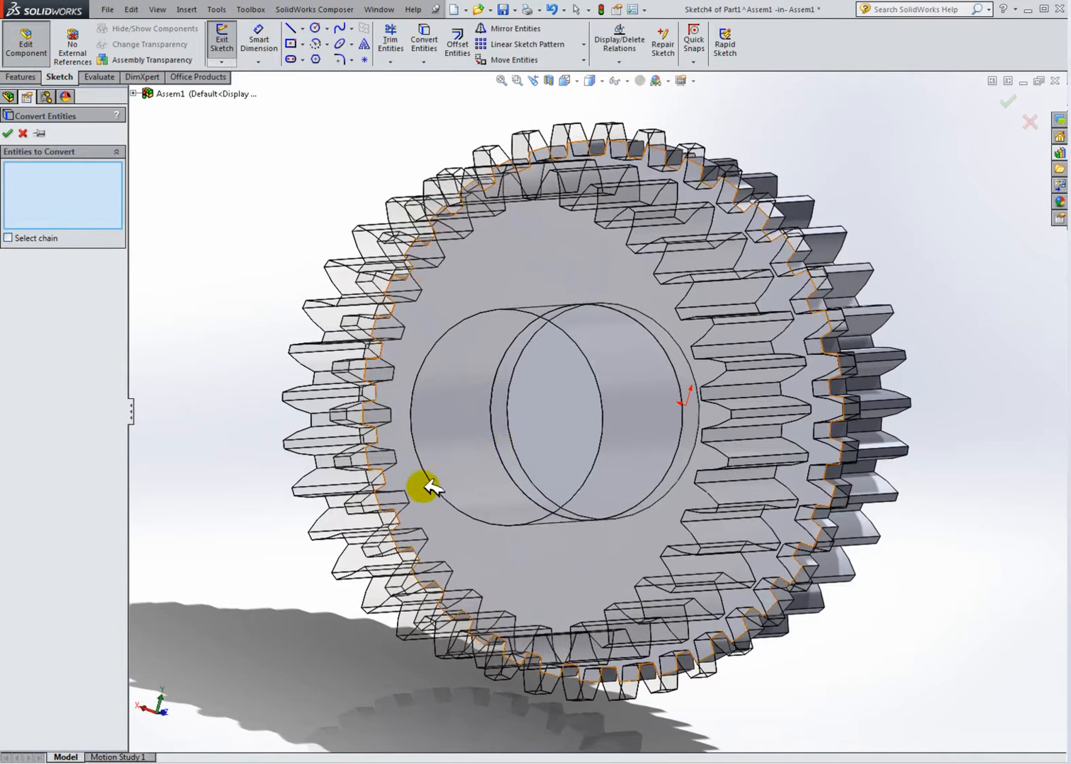
{"action": "middle_click_drag", "start_coordinate": [451, 467], "coordinate": [530, 232]}
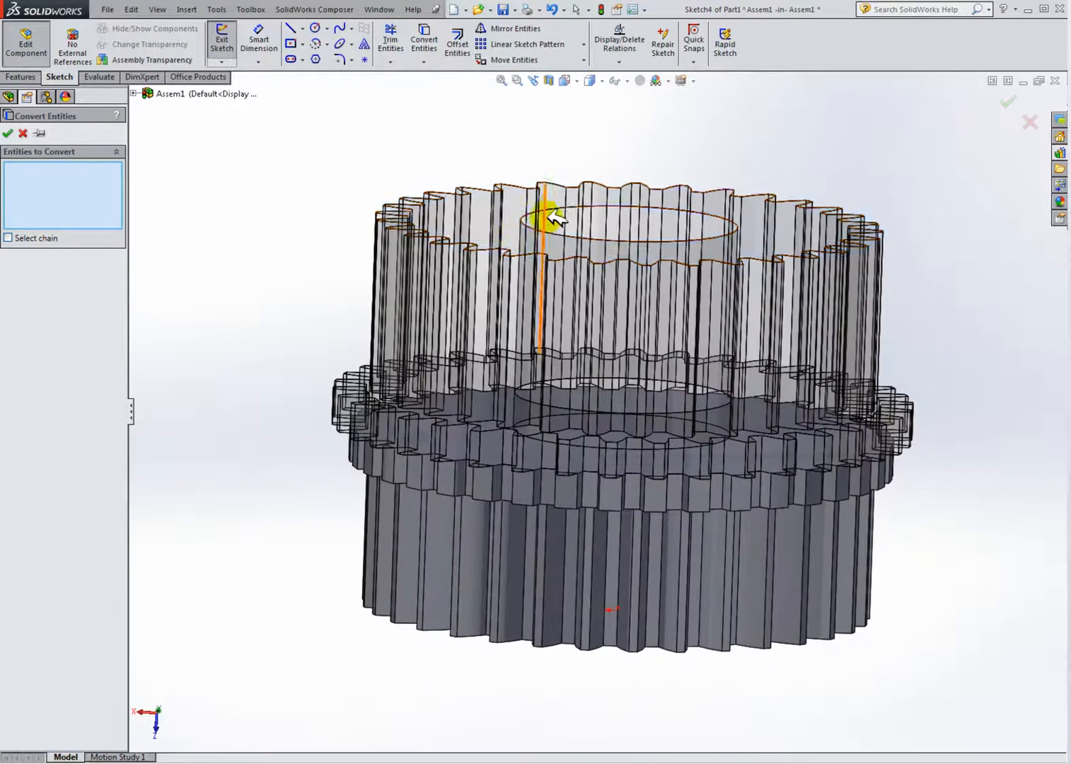
{"action": "left_click", "coordinate": [562, 209]}
{"action": "middle_click_drag", "start_coordinate": [607, 278], "coordinate": [390, 387]}
{"action": "left_click", "coordinate": [14, 132]}
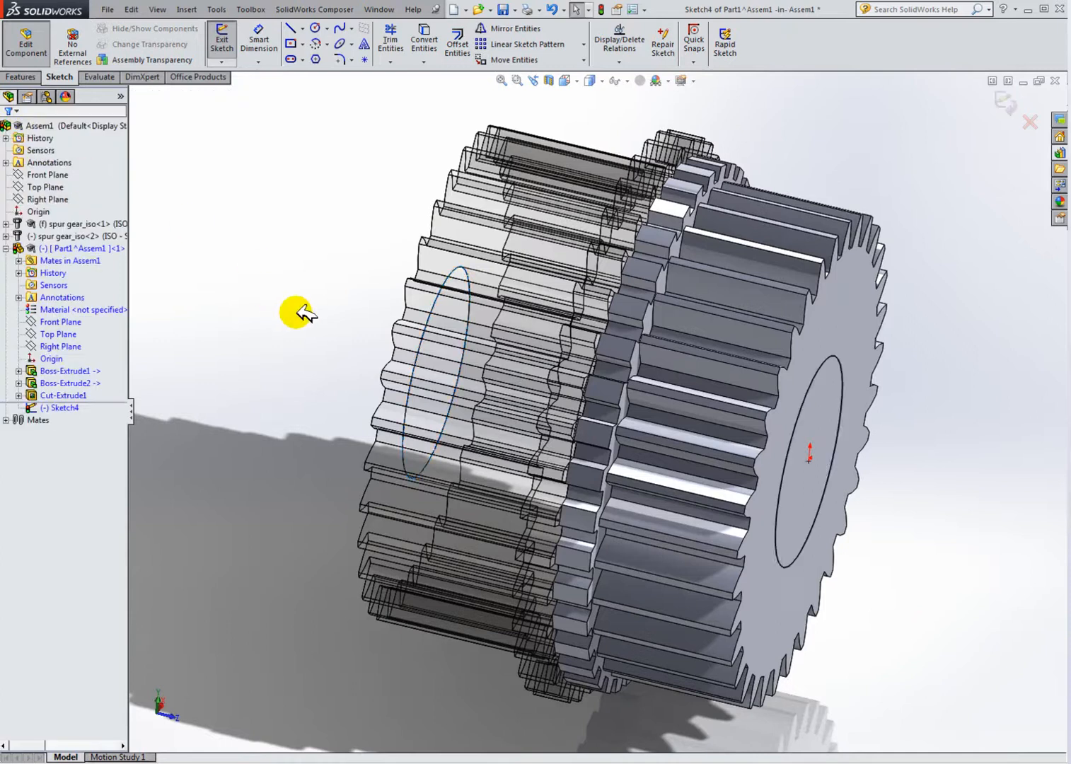
Step: Exit the sketch, extrude-cut the converted circle through the part, and stop editing the component
{"action": "middle_click_drag", "start_coordinate": [282, 310], "coordinate": [222, 232]}
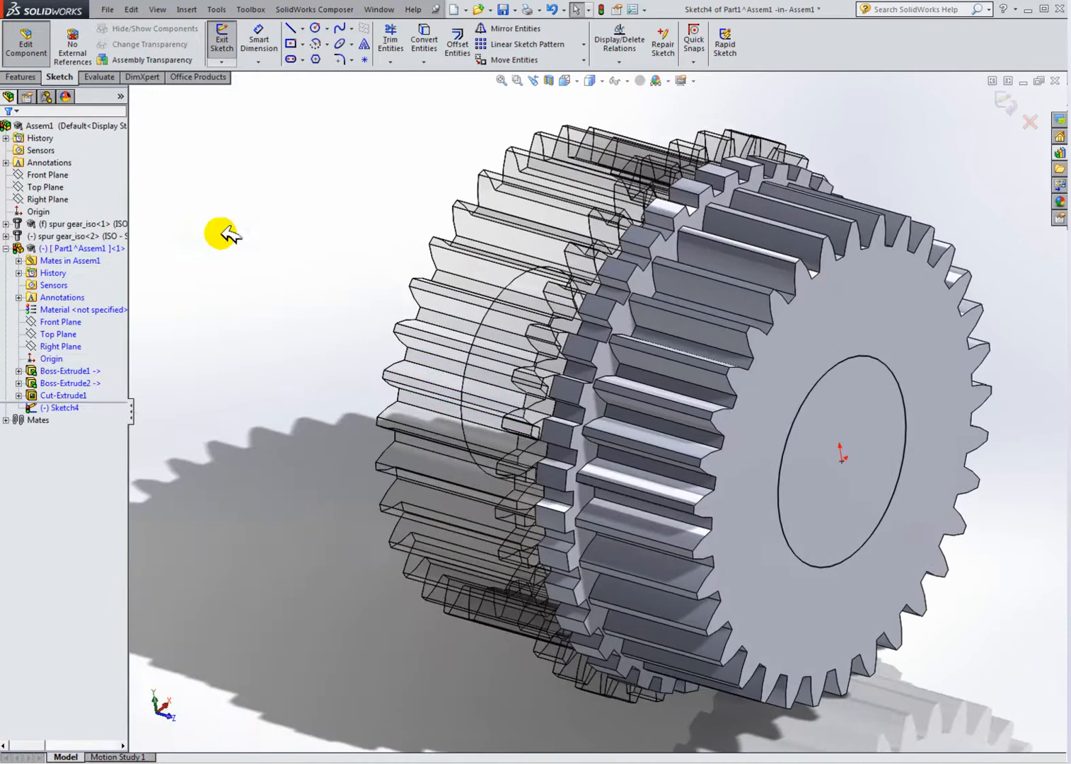
{"action": "left_click", "coordinate": [222, 37]}
{"action": "left_click", "coordinate": [33, 75]}
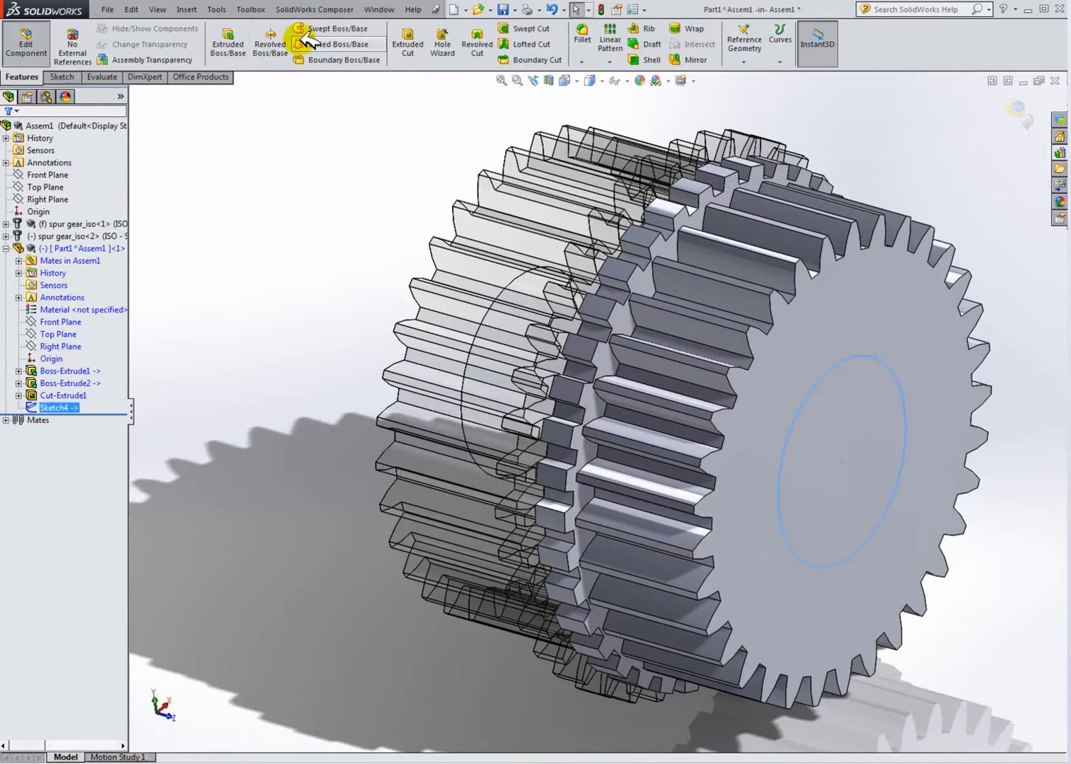
{"action": "left_click", "coordinate": [407, 44]}
{"action": "left_click_drag", "start_coordinate": [720, 423], "coordinate": [134, 180]}
{"action": "left_click", "coordinate": [5, 132]}
{"action": "left_click", "coordinate": [241, 216]}
{"action": "middle_click_drag", "start_coordinate": [770, 389], "coordinate": [892, 364]}
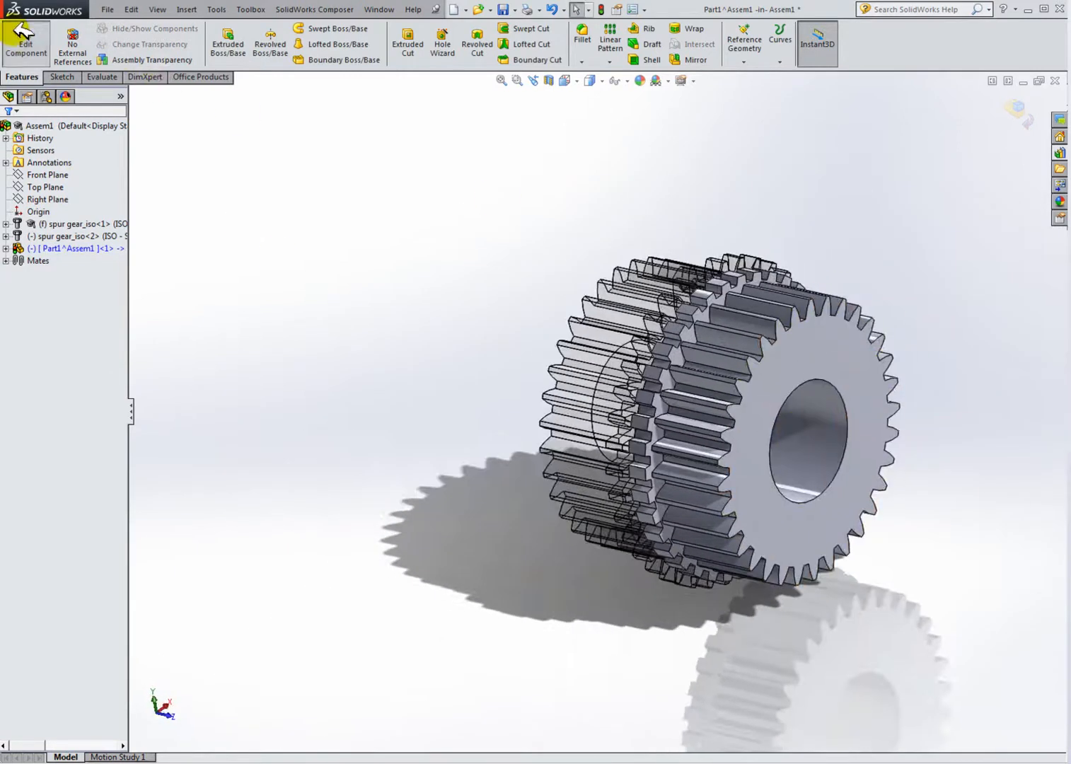
{"action": "left_click", "coordinate": [24, 39]}
Step: Open the new part in its own window and orbit and zoom around it to inspect the cut teeth and bore
{"action": "left_click", "coordinate": [65, 224]}
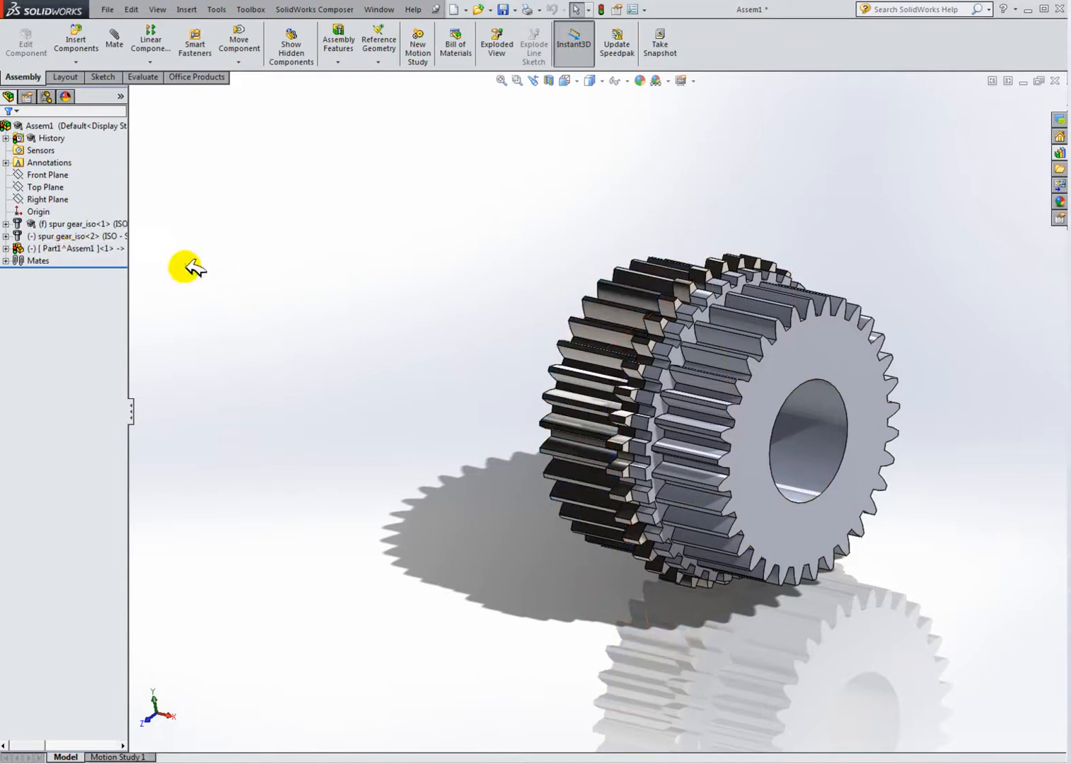
{"action": "left_click", "coordinate": [79, 247]}
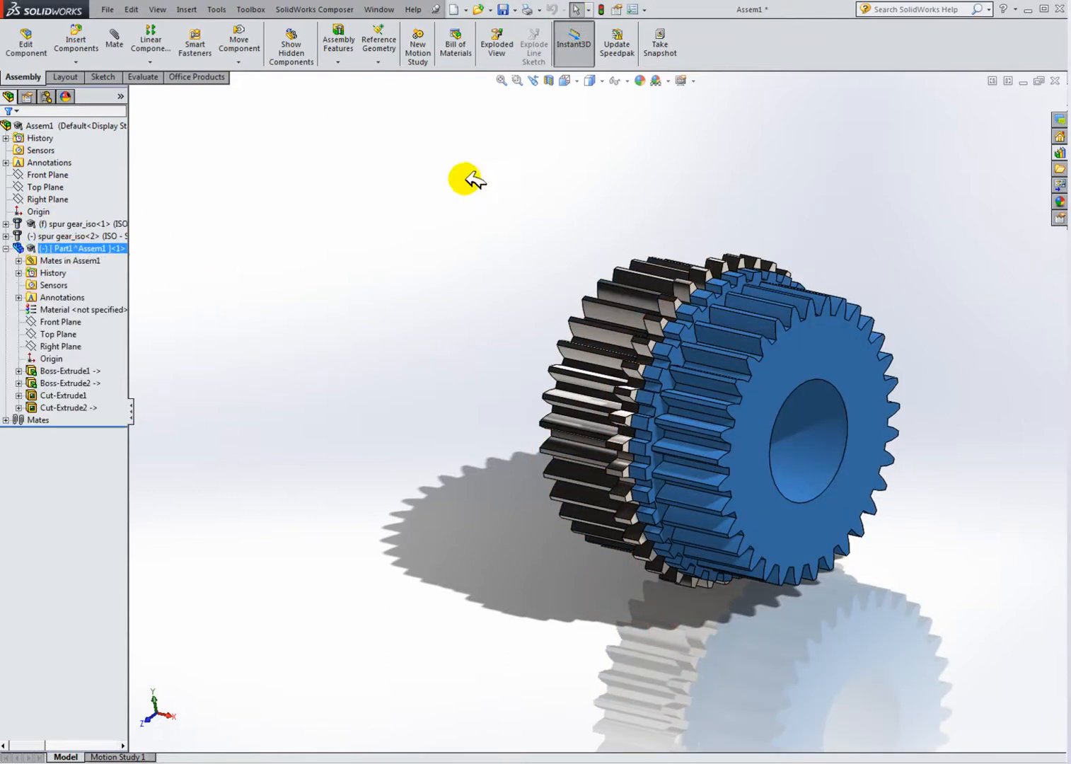
{"action": "right_click", "coordinate": [88, 247]}
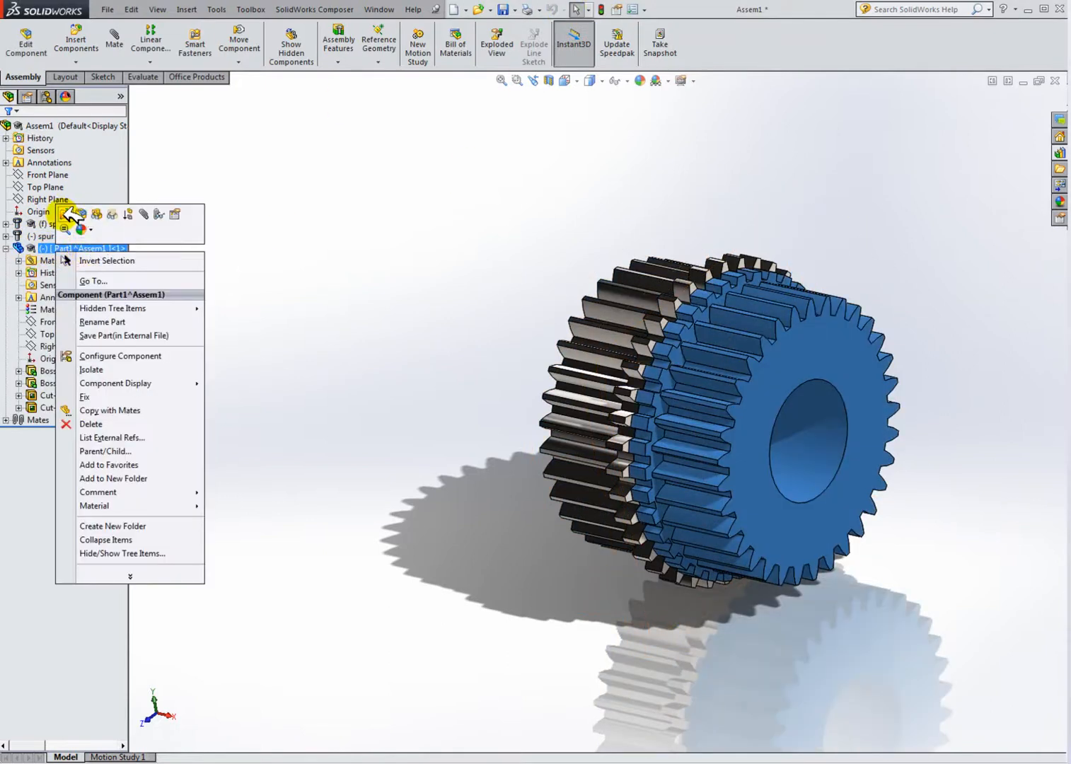
{"action": "left_click", "coordinate": [81, 214]}
{"action": "middle_click_drag", "start_coordinate": [383, 322], "coordinate": [672, 493]}
{"action": "middle_click_drag", "start_coordinate": [718, 385], "coordinate": [584, 476]}
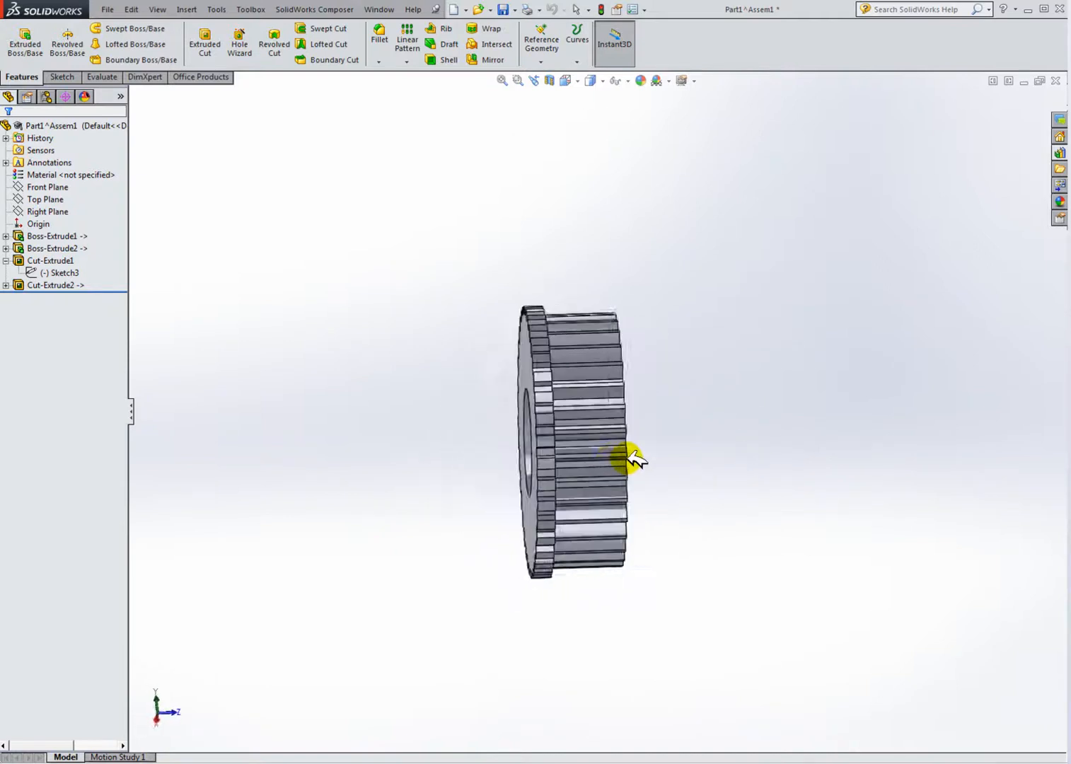
{"action": "scroll", "coordinate": [594, 408], "scroll_direction": "down", "scroll_amount": 3}
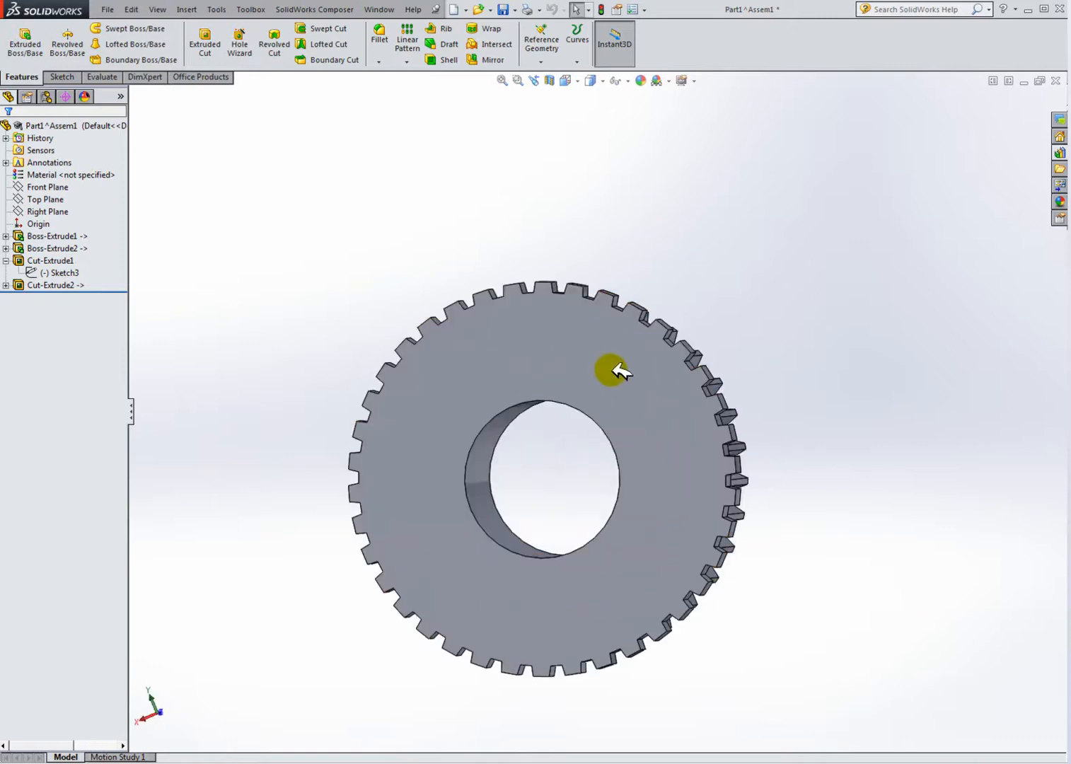
{"action": "middle_click_drag", "start_coordinate": [623, 382], "coordinate": [480, 382]}
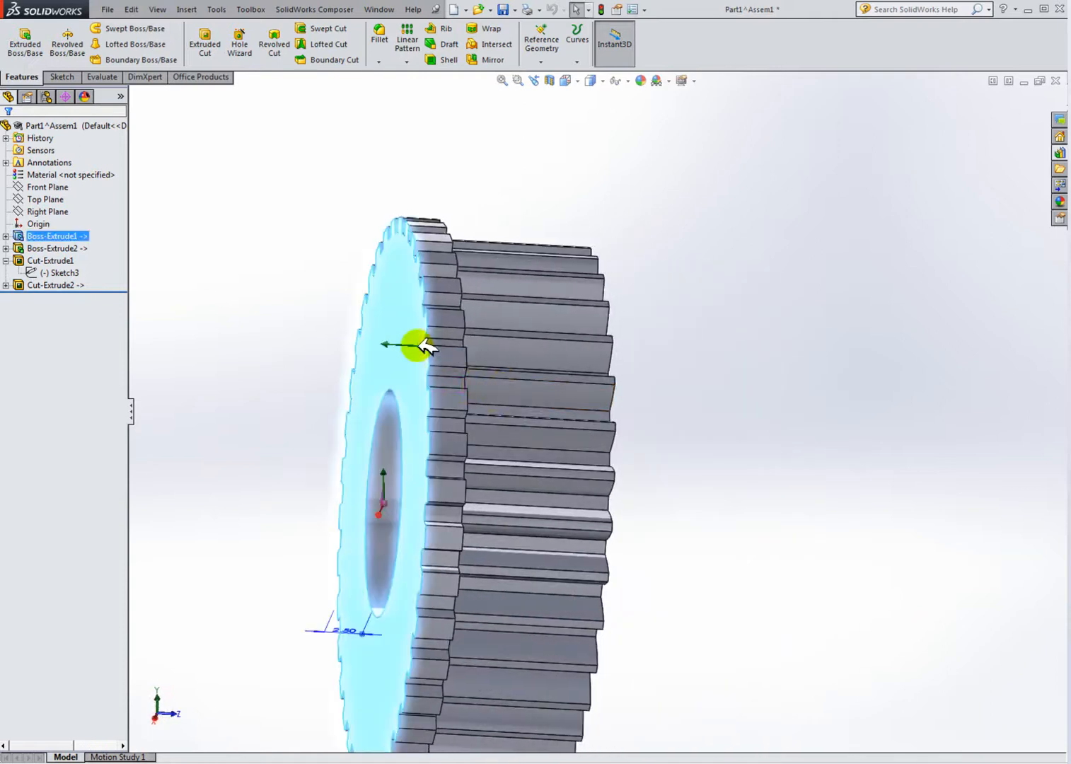
{"action": "scroll", "coordinate": [741, 437], "scroll_direction": "up", "scroll_amount": 3}
{"action": "middle_click_drag", "start_coordinate": [688, 447], "coordinate": [651, 418]}
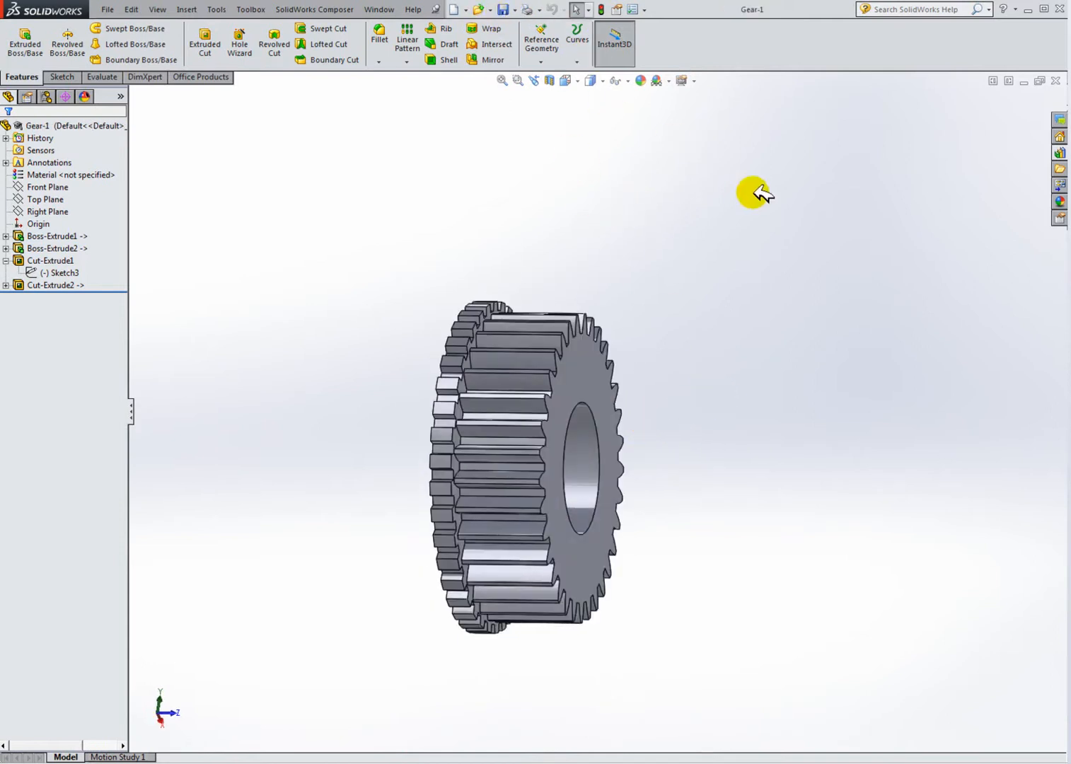
{"action": "middle_click_drag", "start_coordinate": [637, 351], "coordinate": [589, 382]}
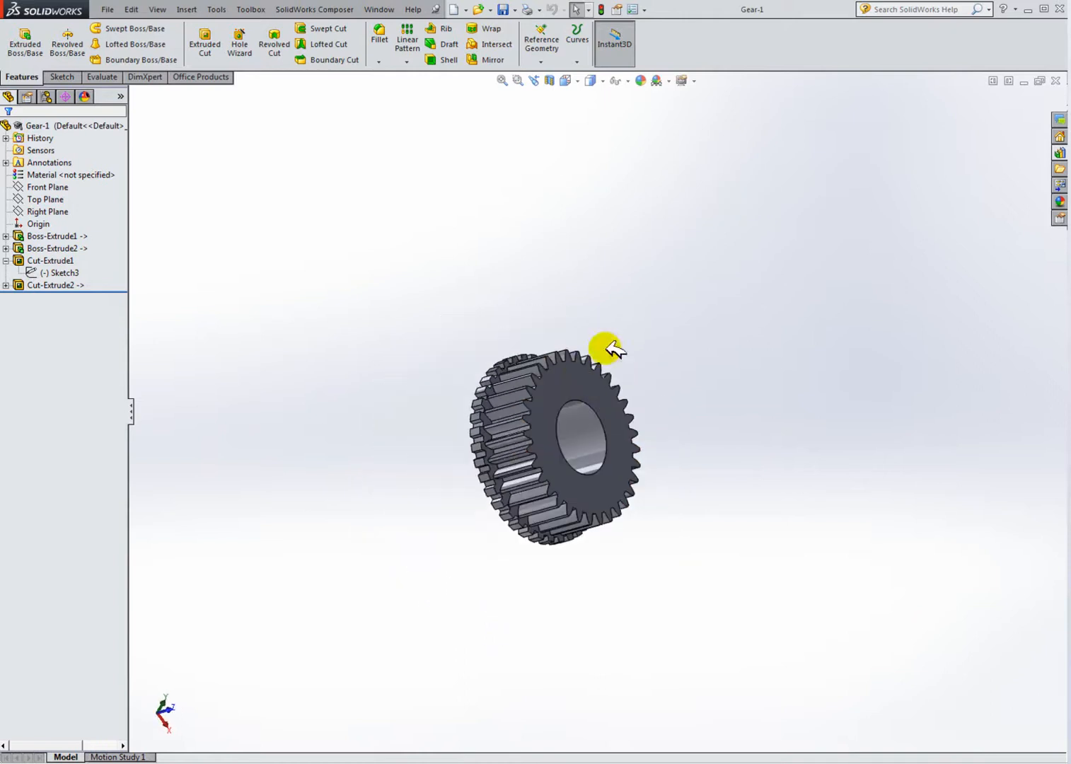
{"action": "middle_click_drag", "start_coordinate": [536, 442], "coordinate": [519, 338]}
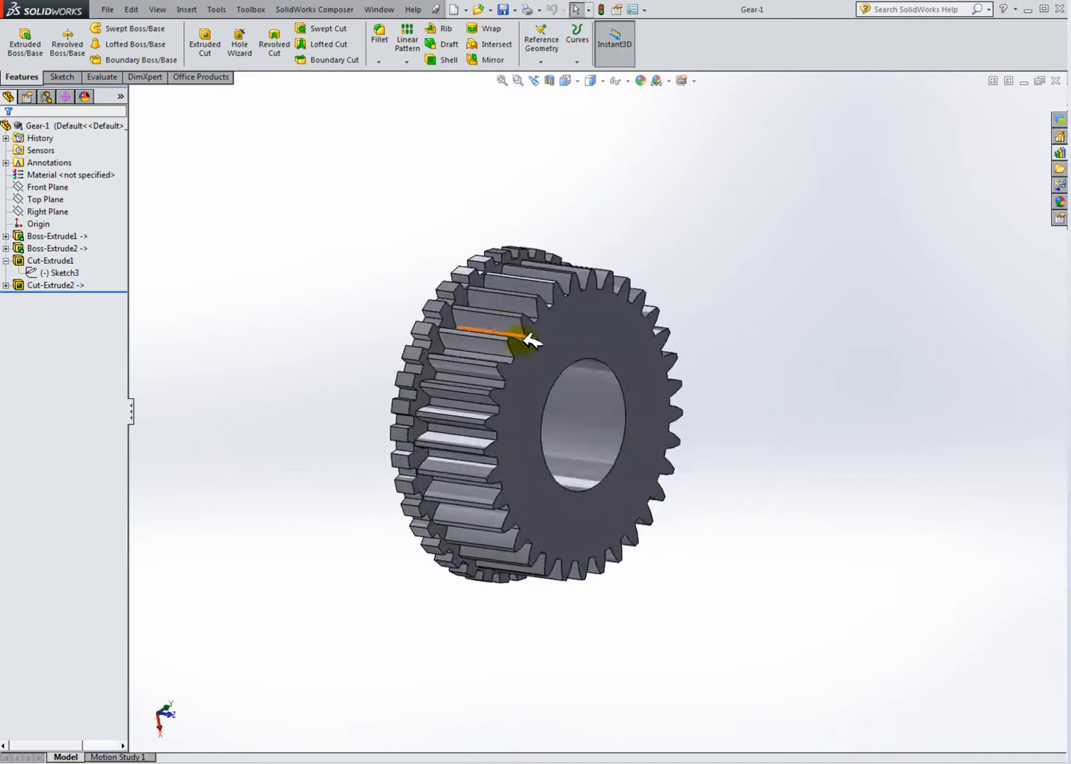
{"action": "middle_click_drag", "start_coordinate": [529, 428], "coordinate": [562, 377]}
{"action": "middle_click_drag", "start_coordinate": [751, 377], "coordinate": [726, 416]}
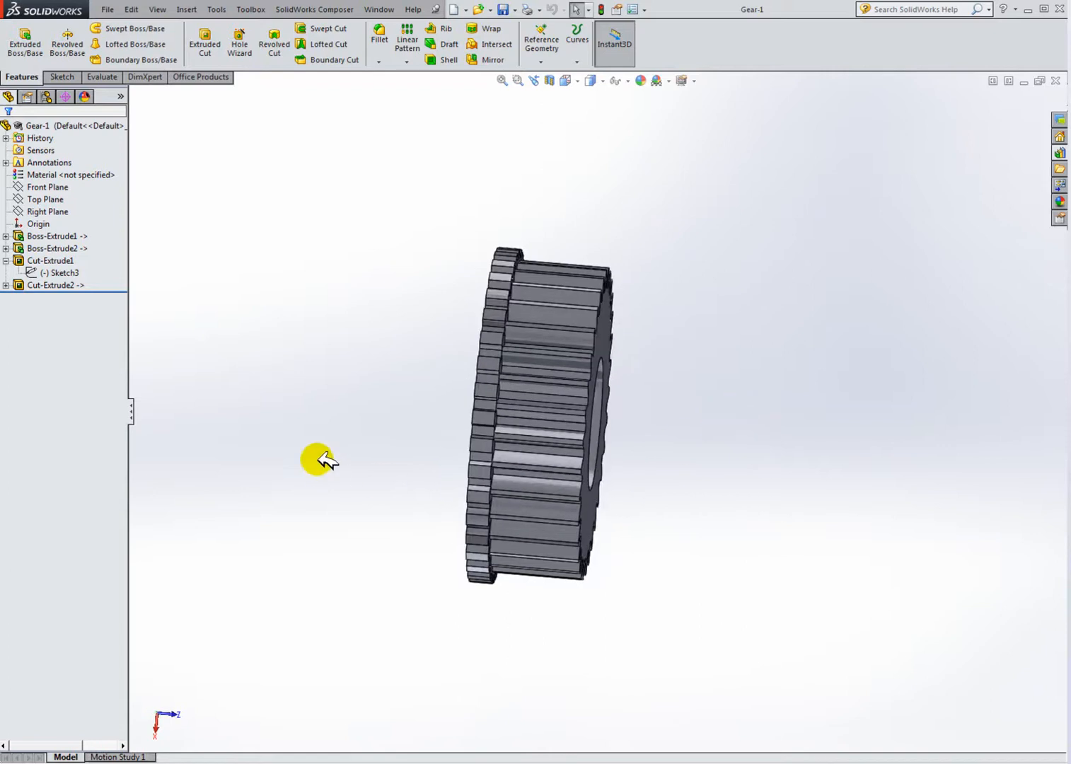
Step: Switch to the Gearbox demo window and zoom into its gears to compare them with the new part
{"action": "key", "text": "ctrl+Tab"}
{"action": "middle_click_drag", "start_coordinate": [665, 440], "coordinate": [728, 332]}
{"action": "middle_click_drag", "start_coordinate": [645, 442], "coordinate": [895, 276]}
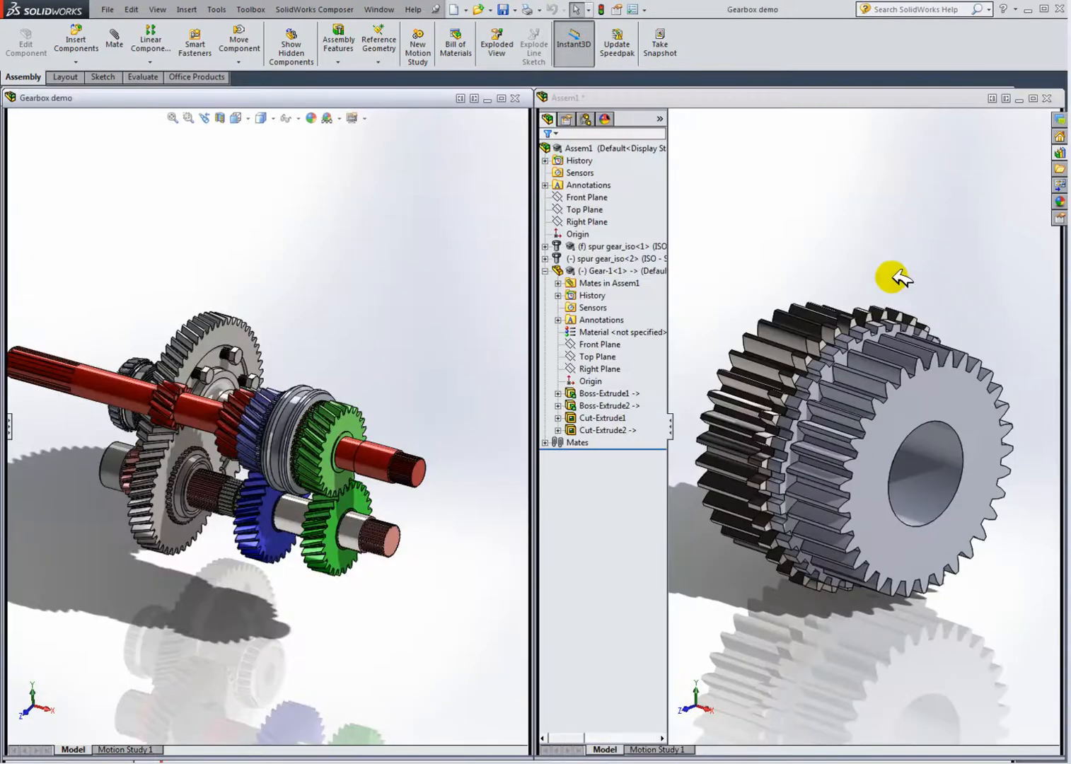
{"action": "left_click", "coordinate": [873, 225]}
{"action": "scroll", "coordinate": [869, 437], "scroll_direction": "down", "scroll_amount": 2}
{"action": "scroll", "coordinate": [867, 433], "scroll_direction": "up", "scroll_amount": 1}
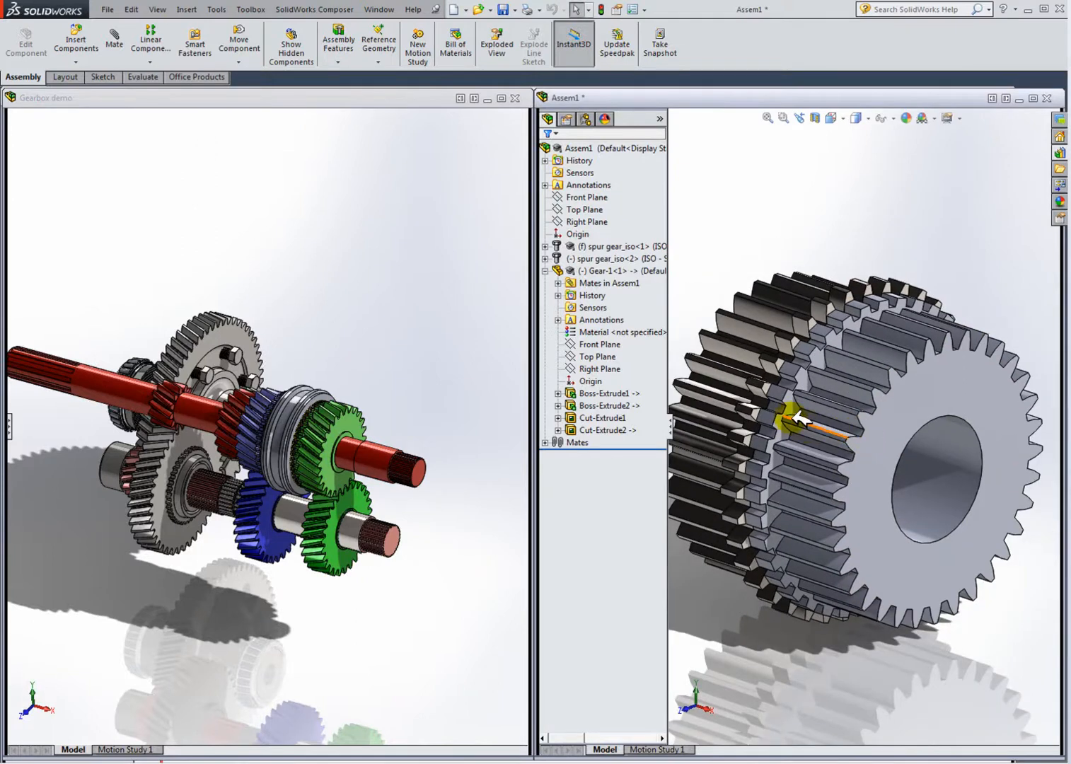
{"action": "scroll", "coordinate": [813, 399], "scroll_direction": "down", "scroll_amount": 3}
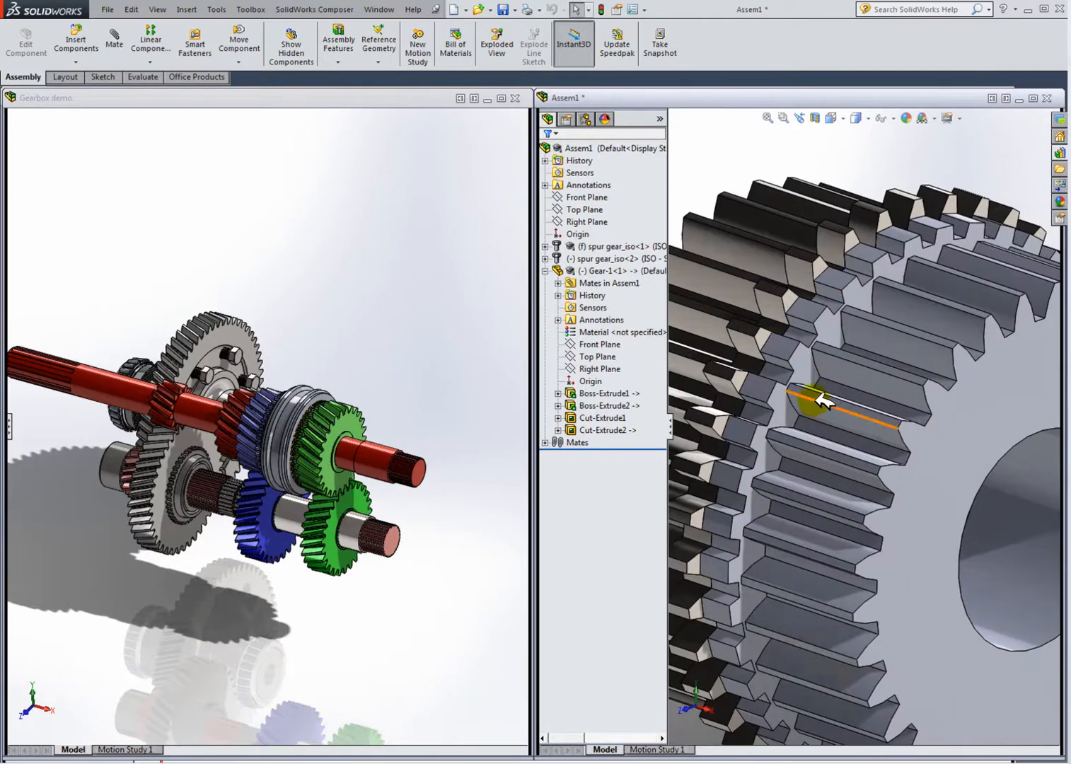
{"action": "scroll", "coordinate": [380, 393], "scroll_direction": "down", "scroll_amount": 6}
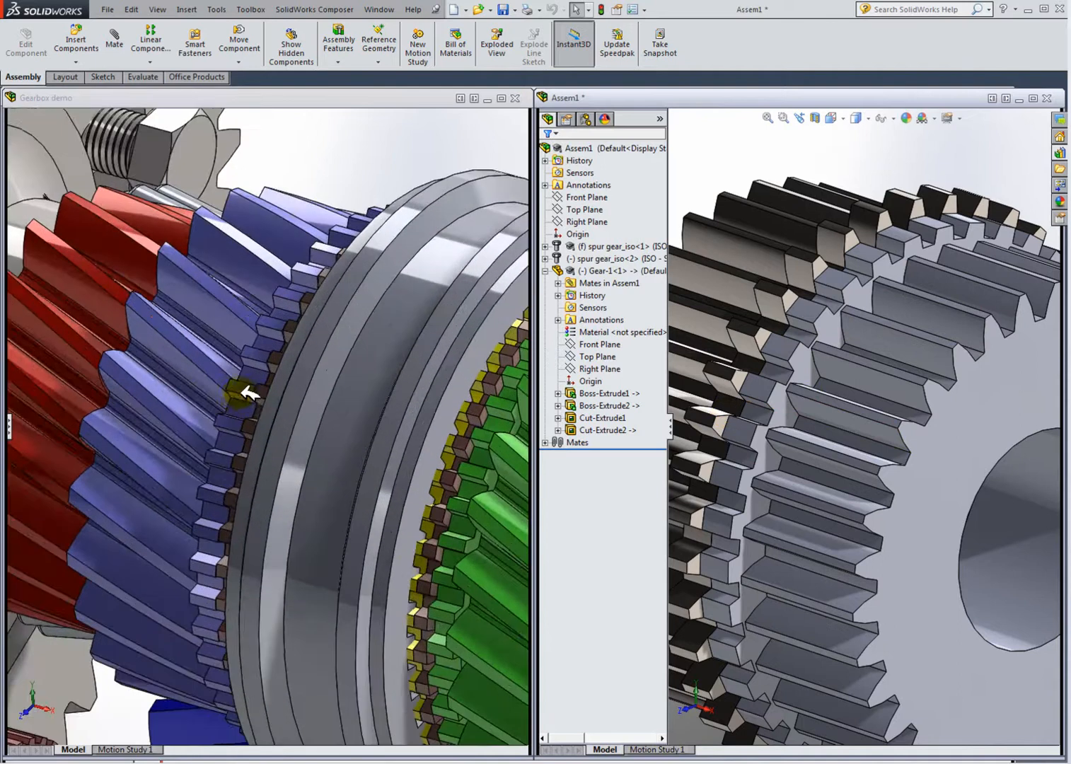
{"action": "middle_click_drag", "start_coordinate": [266, 384], "coordinate": [344, 410]}
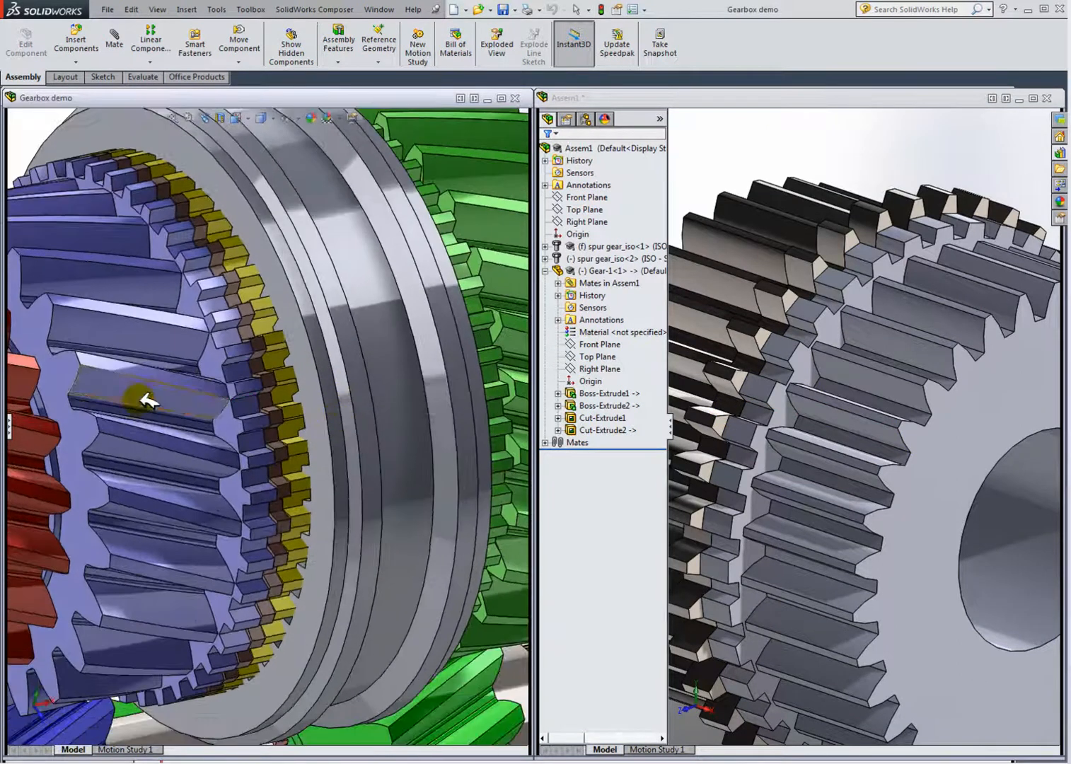
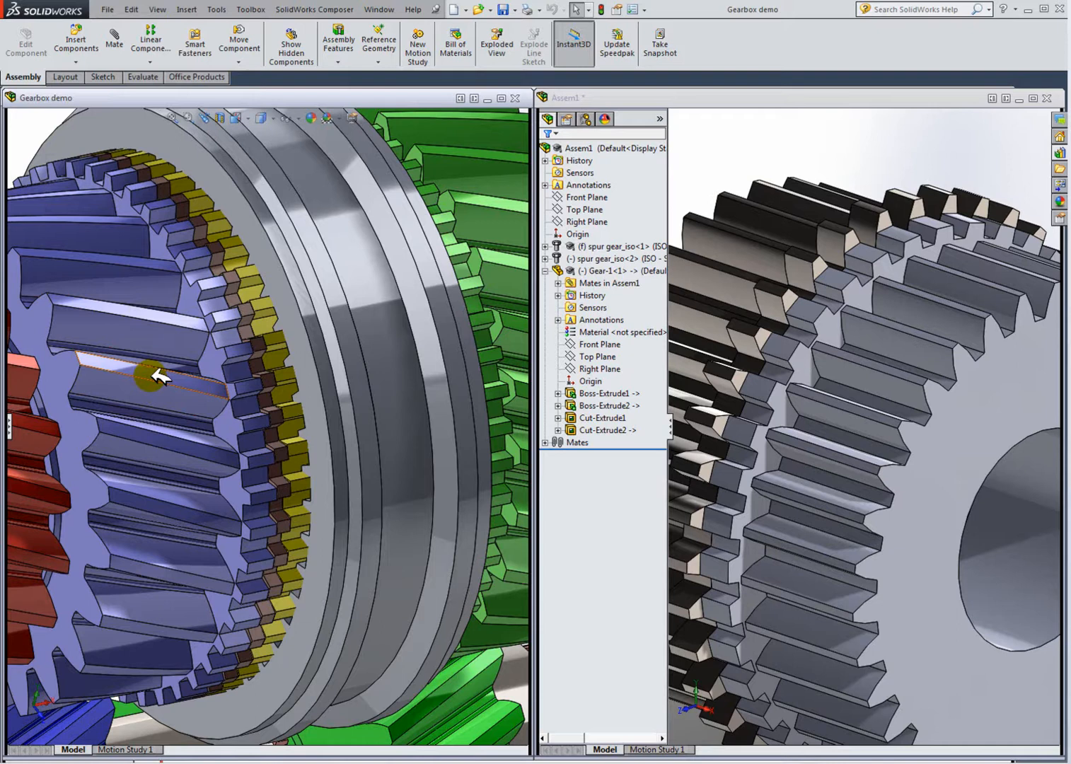
Step: Slide the Gearbox demo's gear and synchronizer ring along the shaft and zoom in to inspect the inner splines
{"action": "scroll", "coordinate": [270, 389], "scroll_direction": "down", "scroll_amount": 3}
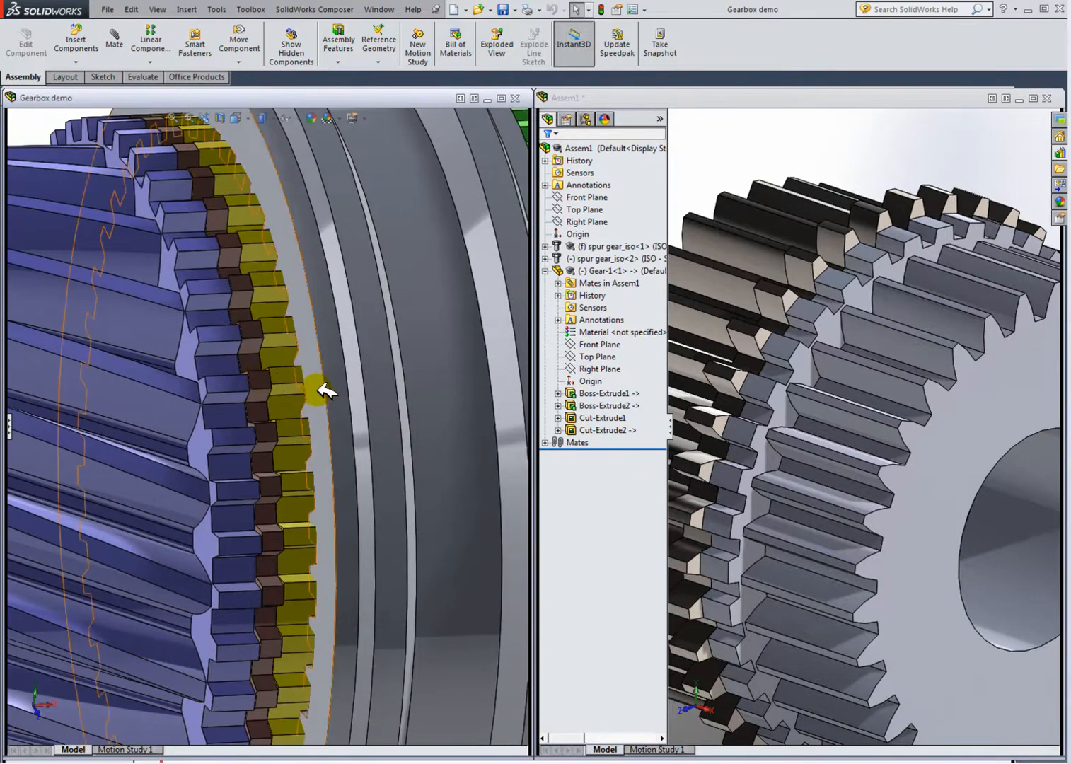
{"action": "scroll", "coordinate": [311, 388], "scroll_direction": "up", "scroll_amount": 5}
{"action": "left_click_drag", "start_coordinate": [350, 385], "coordinate": [529, 394]}
{"action": "left_click_drag", "start_coordinate": [309, 402], "coordinate": [531, 399]}
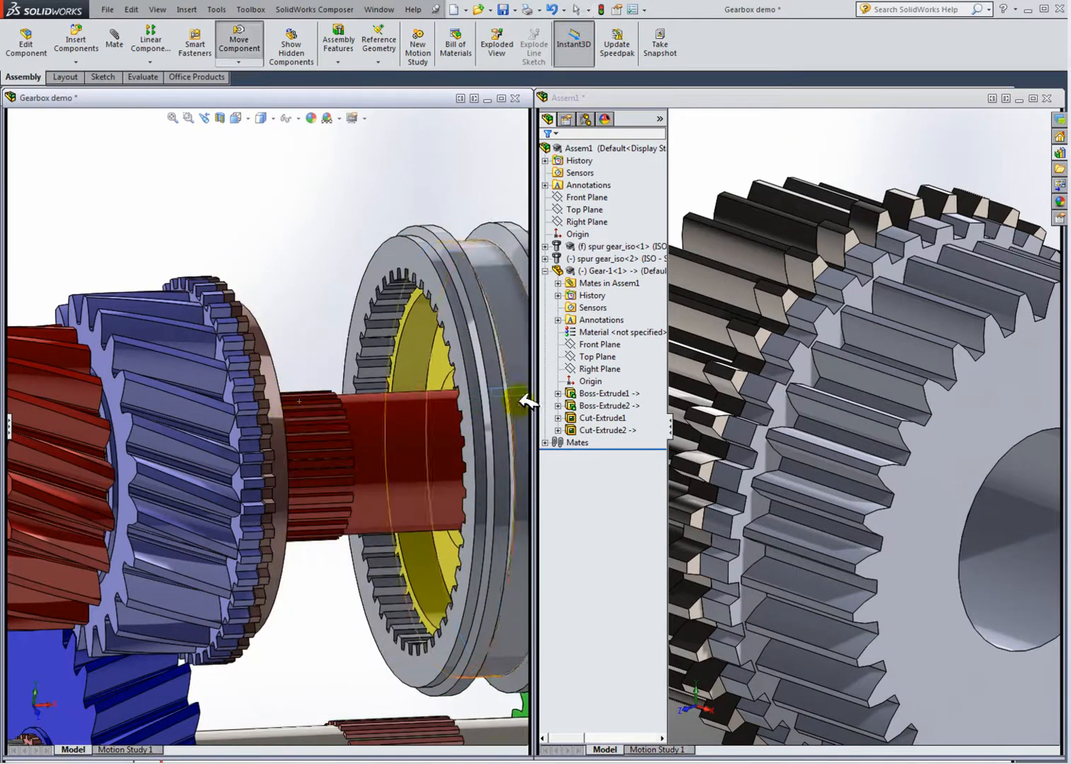
{"action": "left_click_drag", "start_coordinate": [283, 411], "coordinate": [365, 411]}
{"action": "middle_click_drag", "start_coordinate": [358, 408], "coordinate": [296, 422]}
{"action": "scroll", "coordinate": [281, 380], "scroll_direction": "down", "scroll_amount": 2}
{"action": "left_click", "coordinate": [331, 182]}
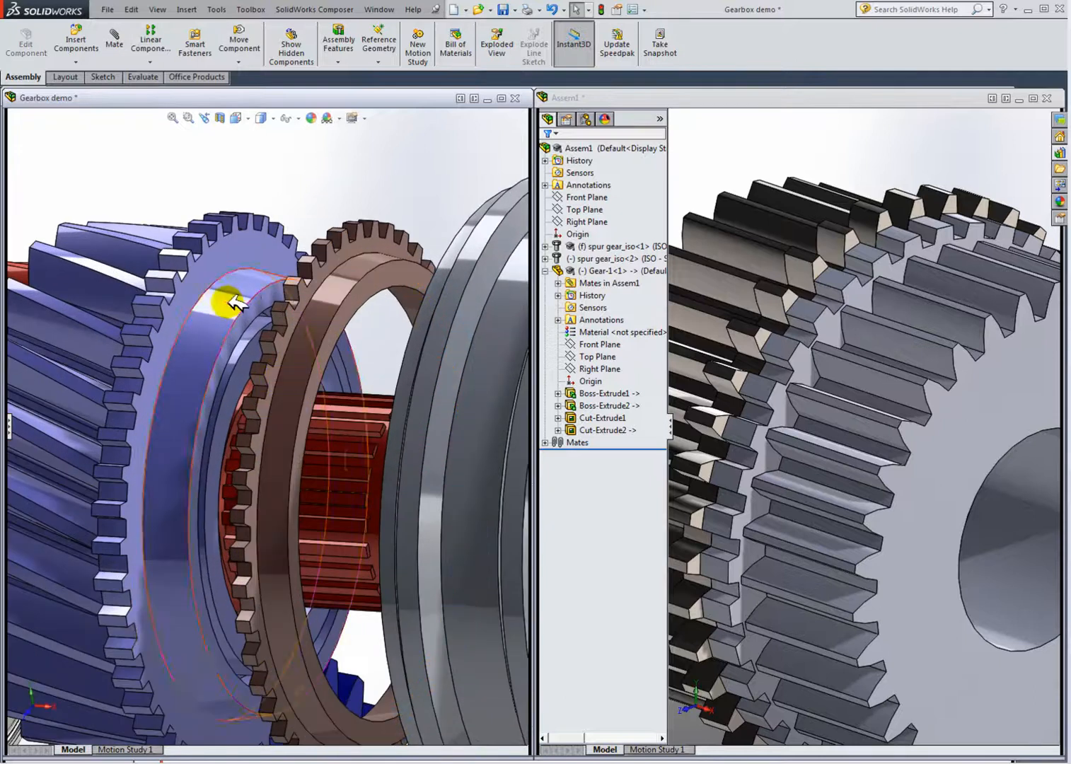
{"action": "middle_click_drag", "start_coordinate": [232, 302], "coordinate": [241, 306]}
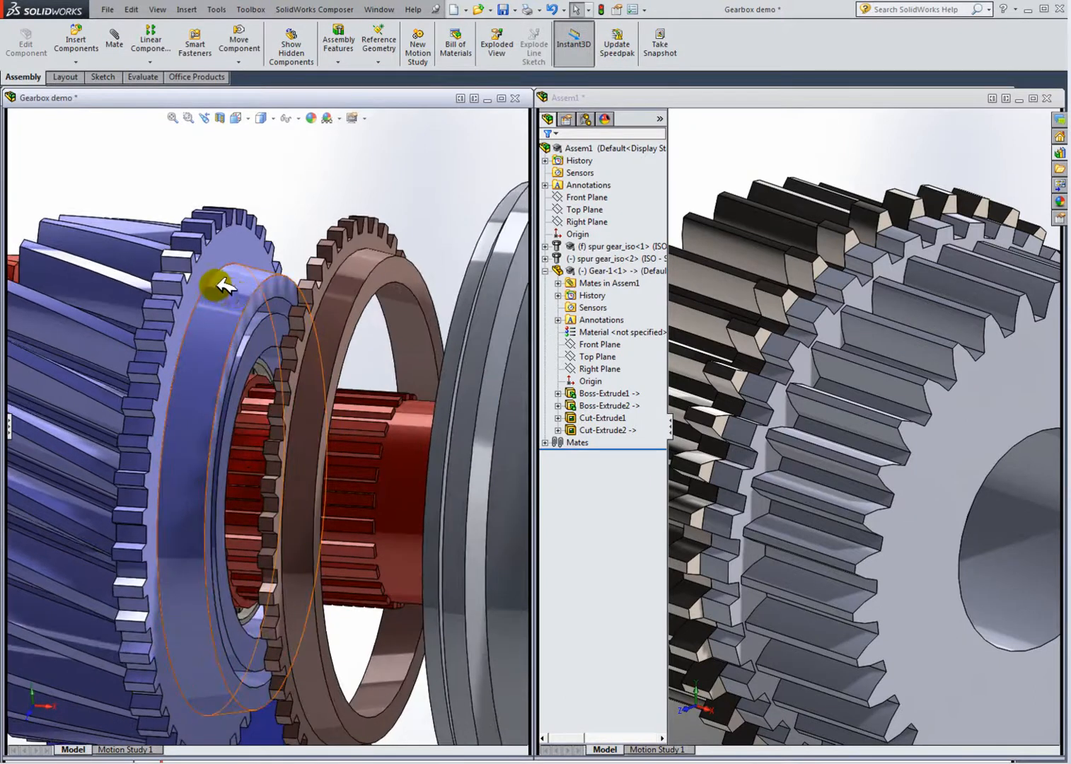
{"action": "scroll", "coordinate": [872, 444], "scroll_direction": "up", "scroll_amount": 4}
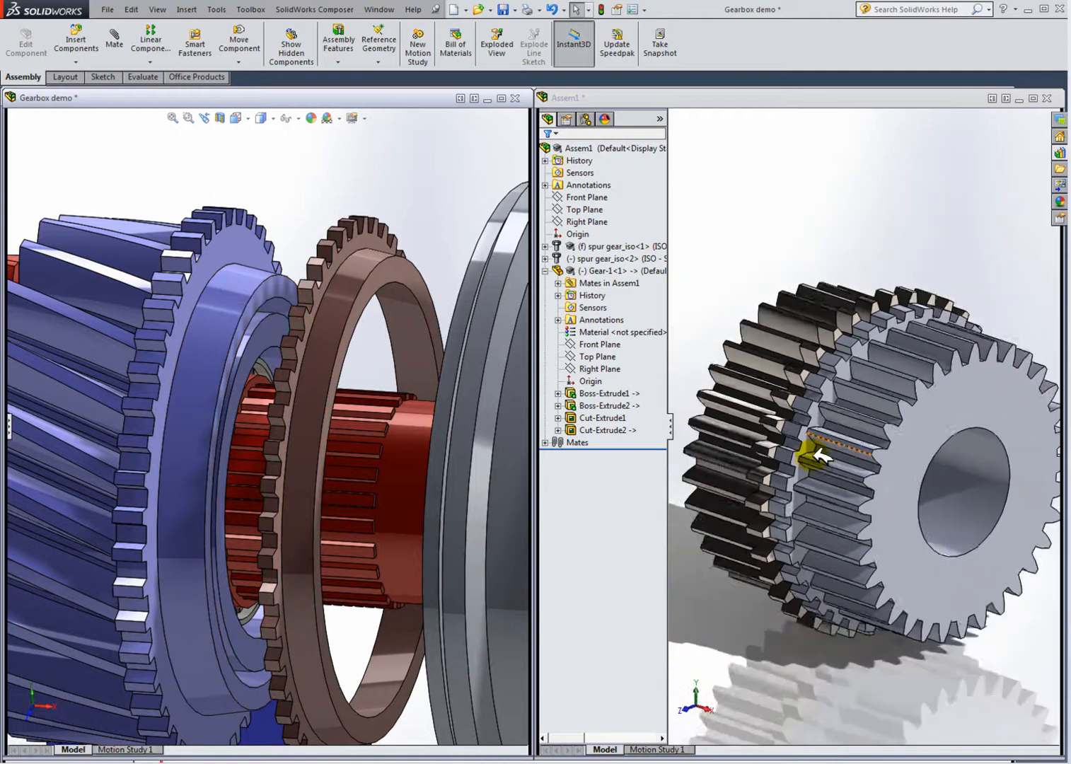
Step: Orbit and zoom the assembly's gears and the Gearbox demo gears to compare their tooth profiles
{"action": "middle_click_drag", "start_coordinate": [871, 444], "coordinate": [900, 444]}
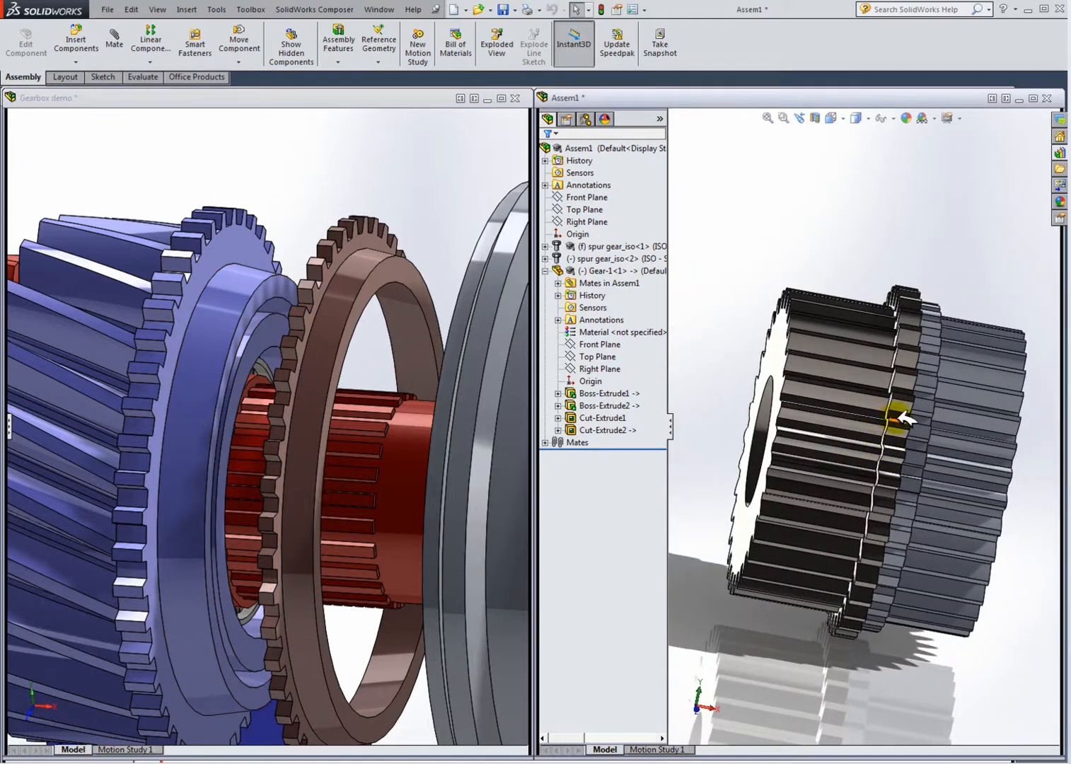
{"action": "middle_click_drag", "start_coordinate": [965, 448], "coordinate": [901, 430]}
{"action": "scroll", "coordinate": [885, 438], "scroll_direction": "down", "scroll_amount": 2}
{"action": "scroll", "coordinate": [888, 439], "scroll_direction": "up", "scroll_amount": 2}
{"action": "scroll", "coordinate": [915, 446], "scroll_direction": "down", "scroll_amount": 2}
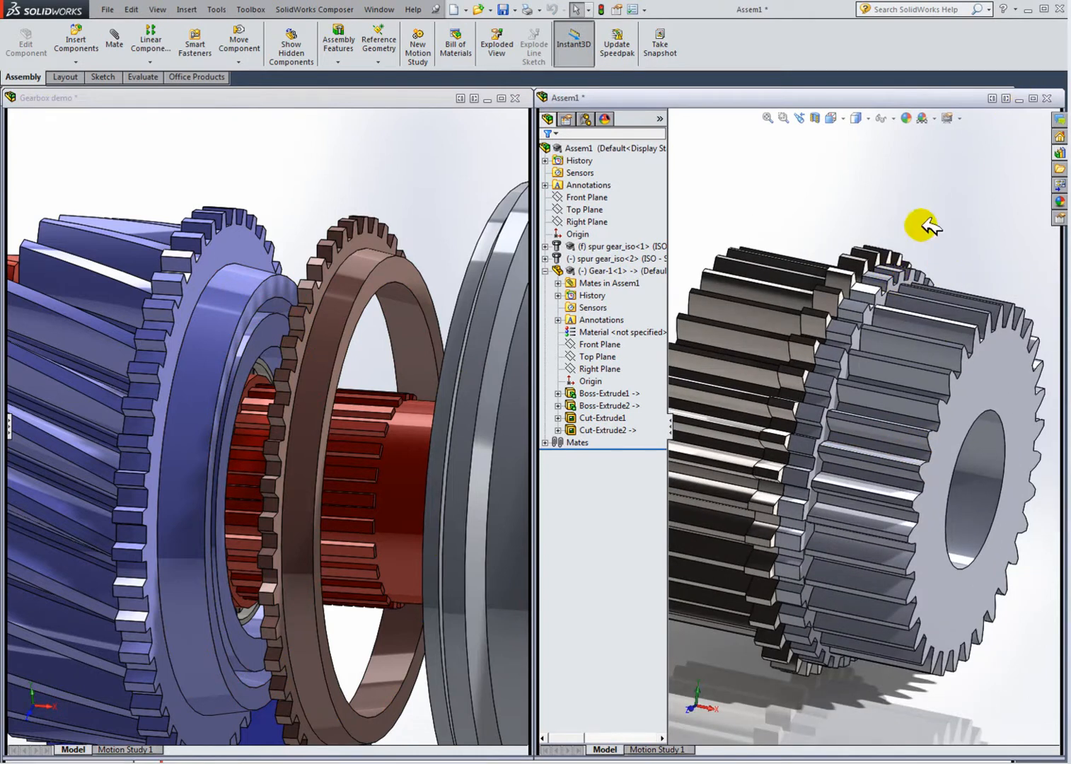
{"action": "middle_click_drag", "start_coordinate": [239, 279], "coordinate": [187, 291]}
{"action": "scroll", "coordinate": [882, 277], "scroll_direction": "down", "scroll_amount": 3}
{"action": "scroll", "coordinate": [849, 261], "scroll_direction": "up", "scroll_amount": 3}
{"action": "scroll", "coordinate": [843, 259], "scroll_direction": "down", "scroll_amount": 2}
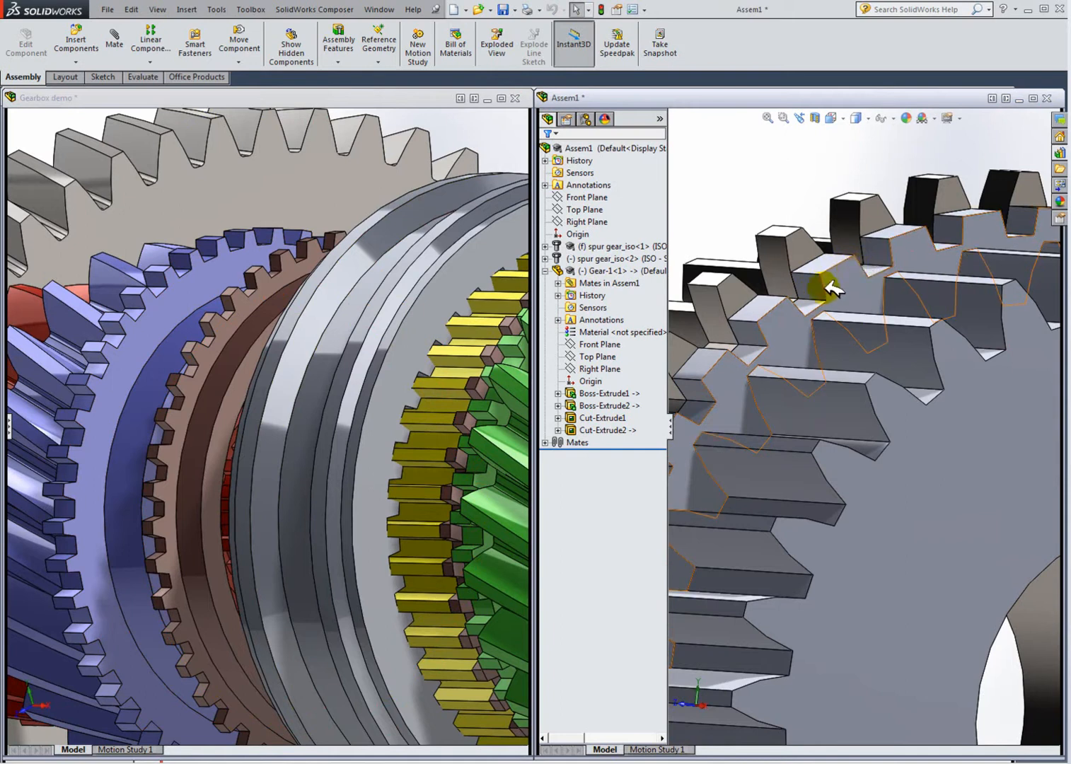
{"action": "middle_click_drag", "start_coordinate": [884, 382], "coordinate": [800, 353]}
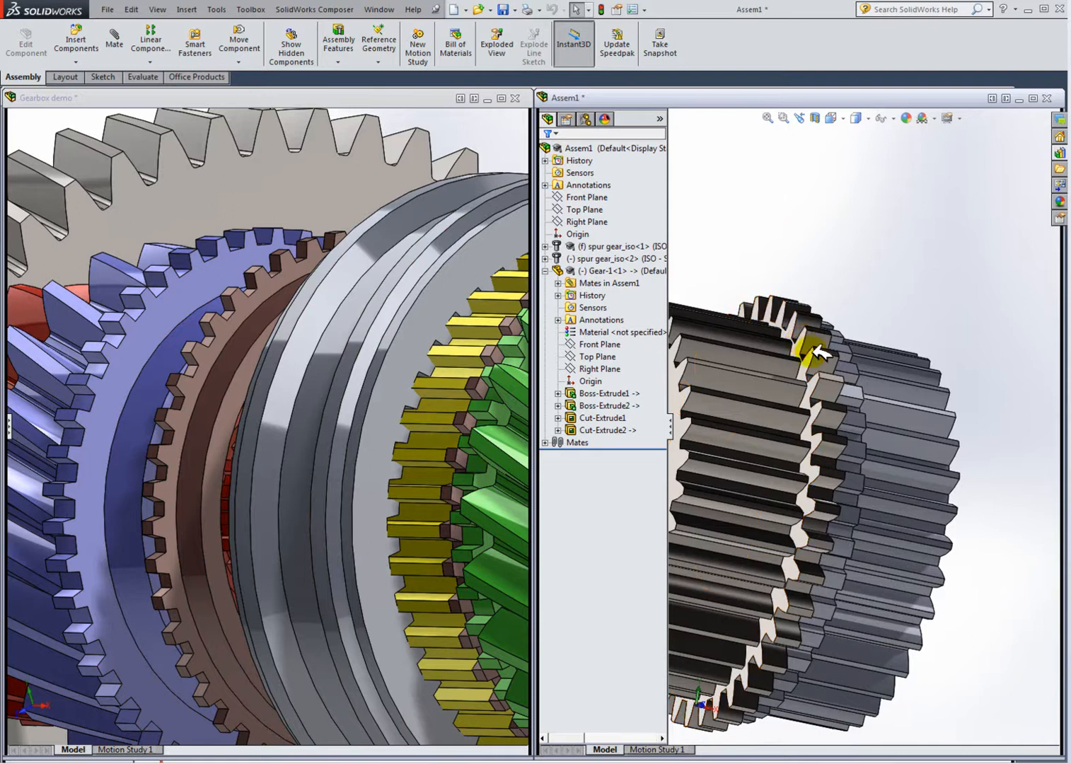
{"action": "middle_click_drag", "start_coordinate": [914, 401], "coordinate": [755, 334]}
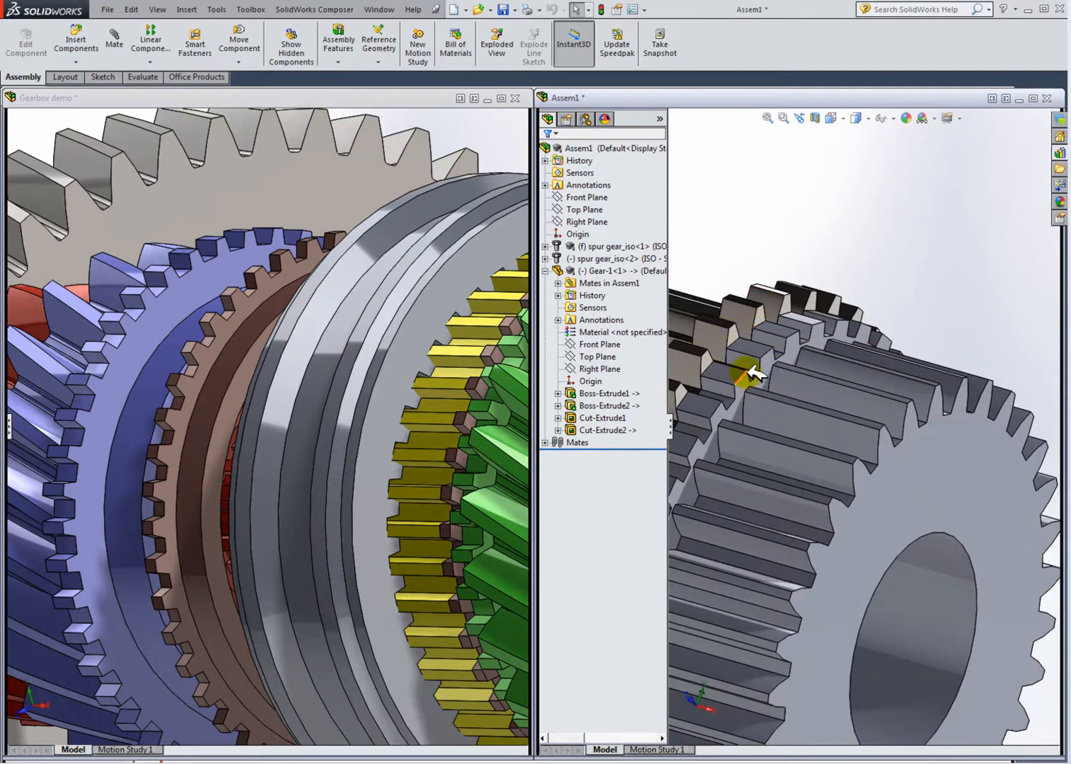
{"action": "scroll", "coordinate": [842, 418], "scroll_direction": "up", "scroll_amount": 3}
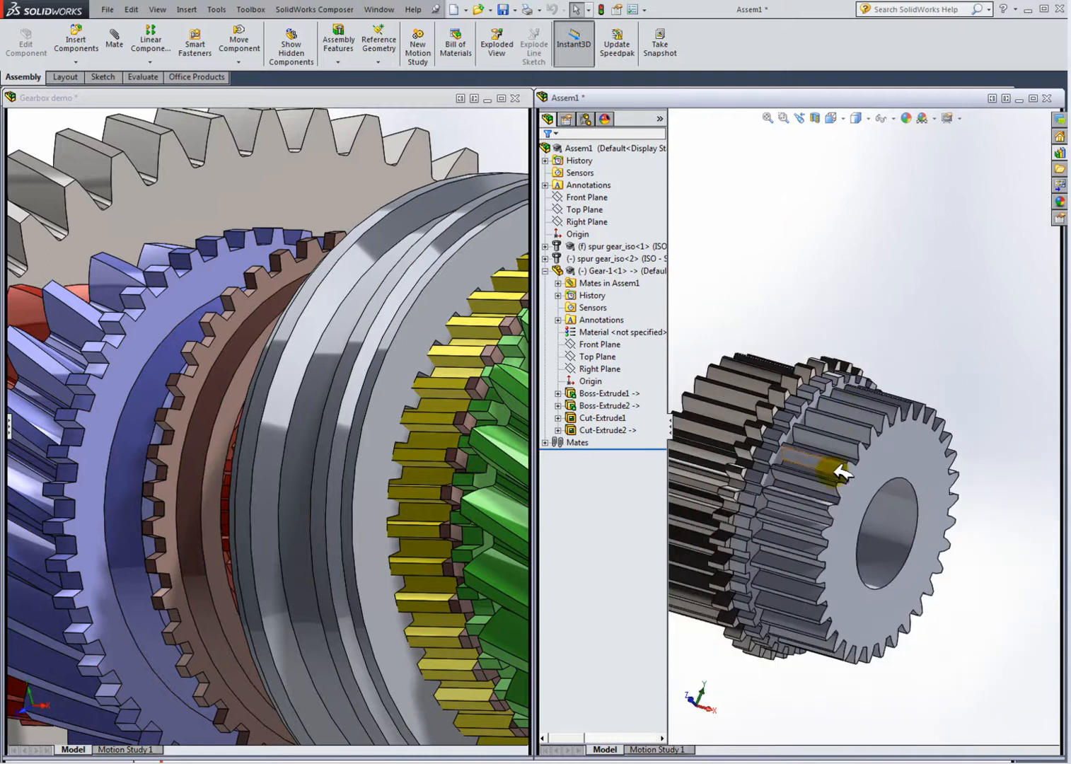
{"action": "scroll", "coordinate": [836, 495], "scroll_direction": "down", "scroll_amount": 3}
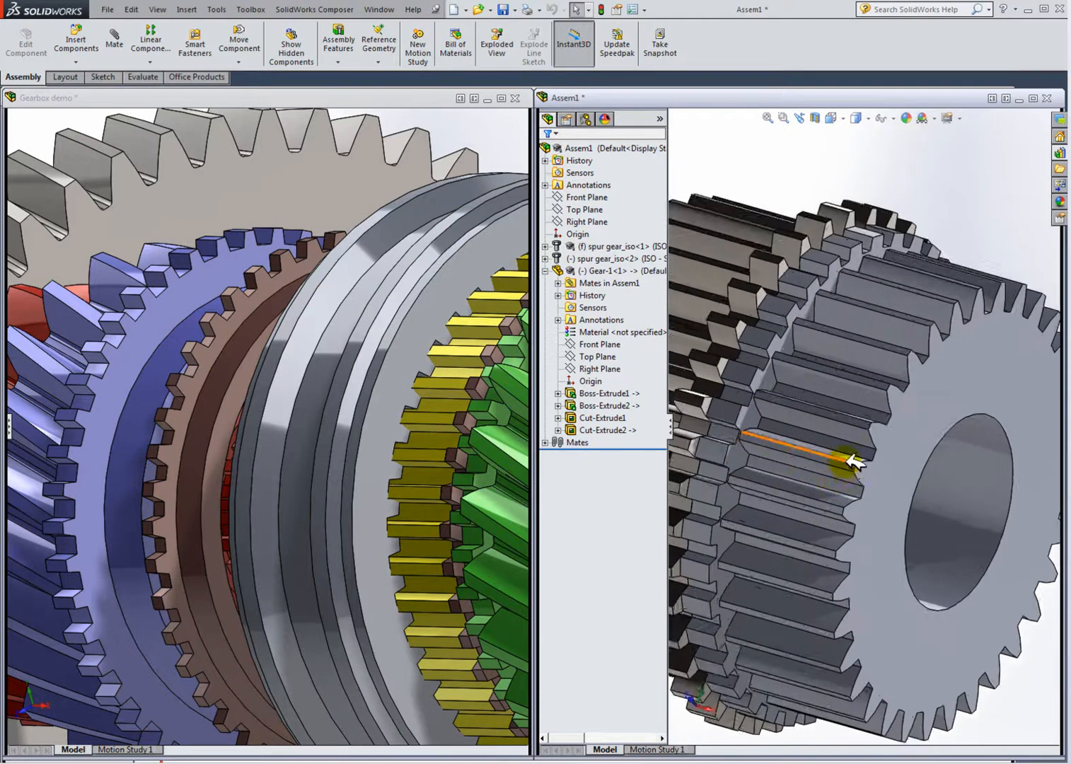
Step: Maximize the assembly window, highlight each spur gear component, and orbit around the gears
{"action": "left_click", "coordinate": [1033, 99]}
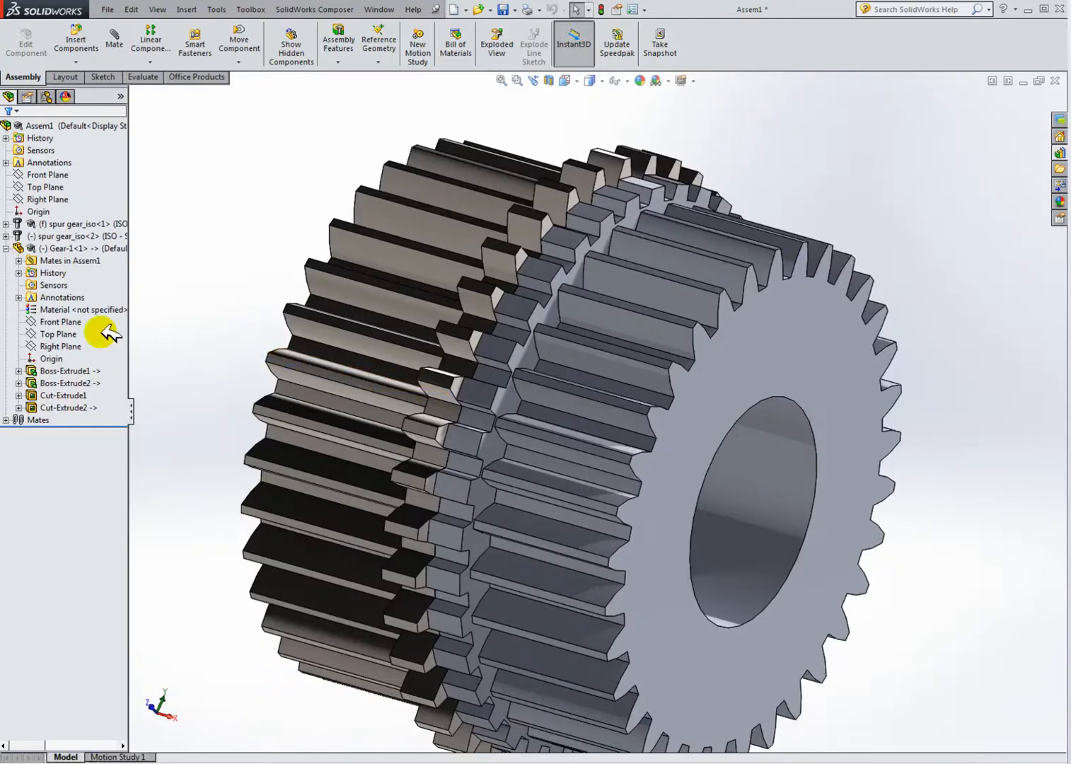
{"action": "left_click", "coordinate": [88, 236]}
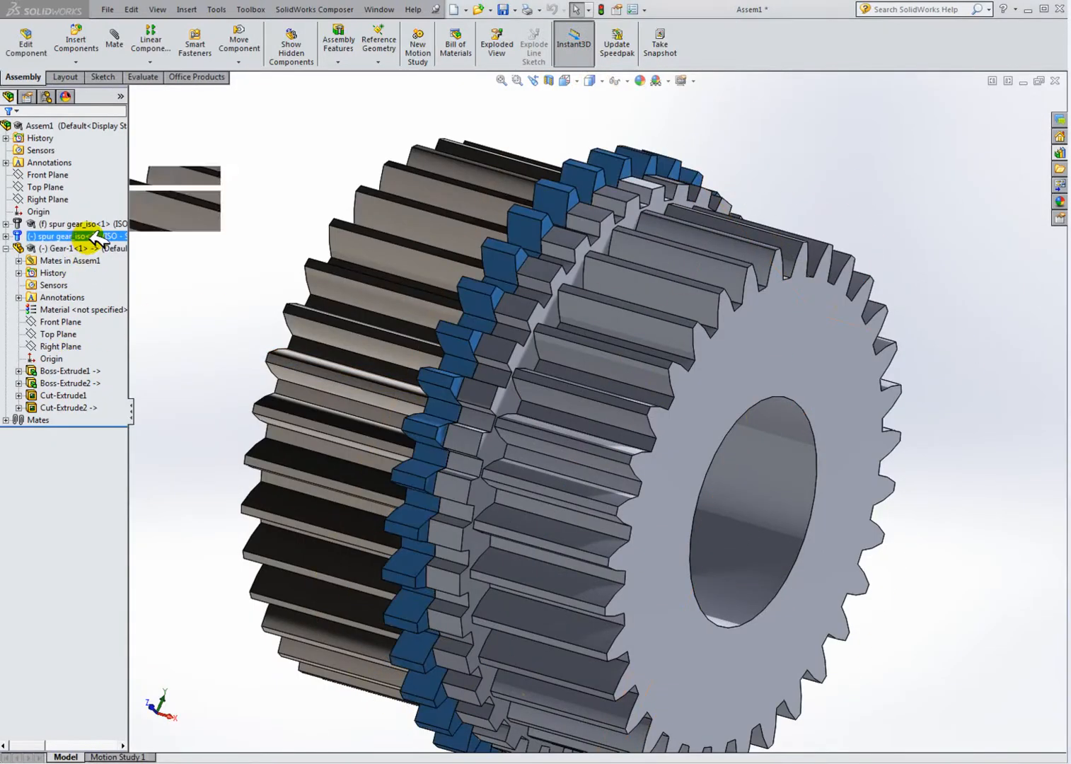
{"action": "left_click", "coordinate": [71, 224]}
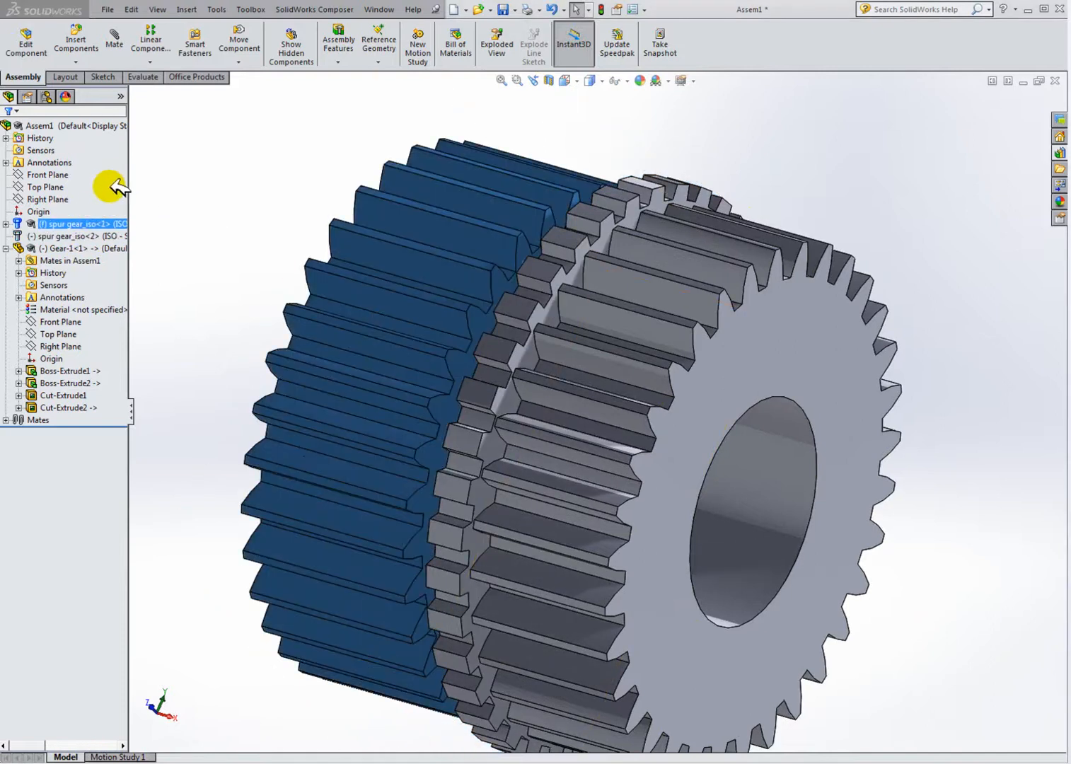
{"action": "scroll", "coordinate": [603, 413], "scroll_direction": "up", "scroll_amount": 3}
{"action": "middle_click_drag", "start_coordinate": [597, 408], "coordinate": [827, 524]}
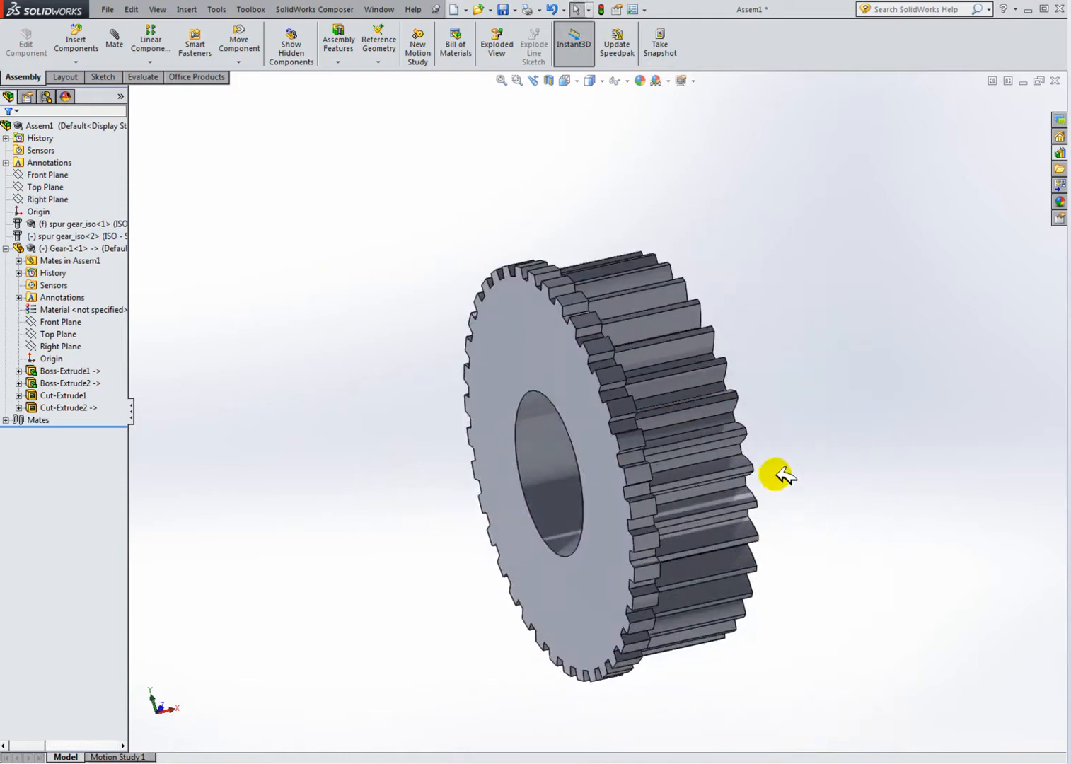
{"action": "scroll", "coordinate": [776, 476], "scroll_direction": "down", "scroll_amount": 2}
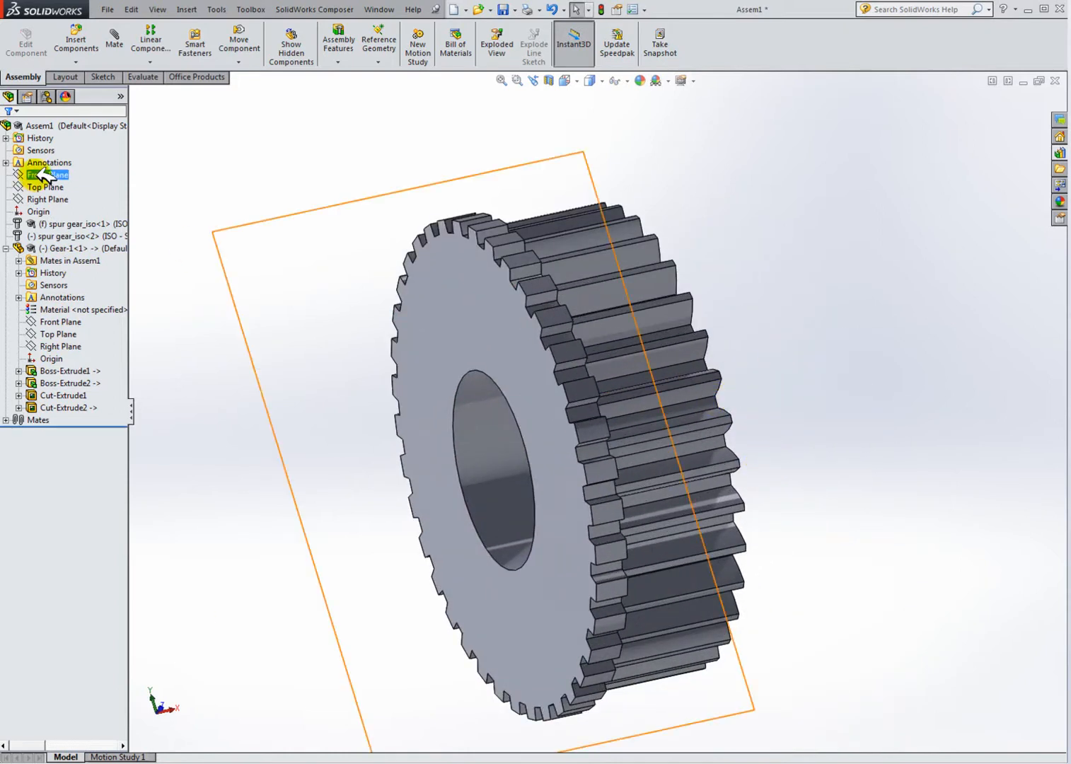
Step: Highlight the Gear-1 part's front, top and right planes and switch to an isometric view
{"action": "left_click", "coordinate": [35, 407]}
{"action": "left_click", "coordinate": [61, 321]}
{"action": "left_click", "coordinate": [63, 334]}
{"action": "middle_click_drag", "start_coordinate": [485, 410], "coordinate": [594, 311]}
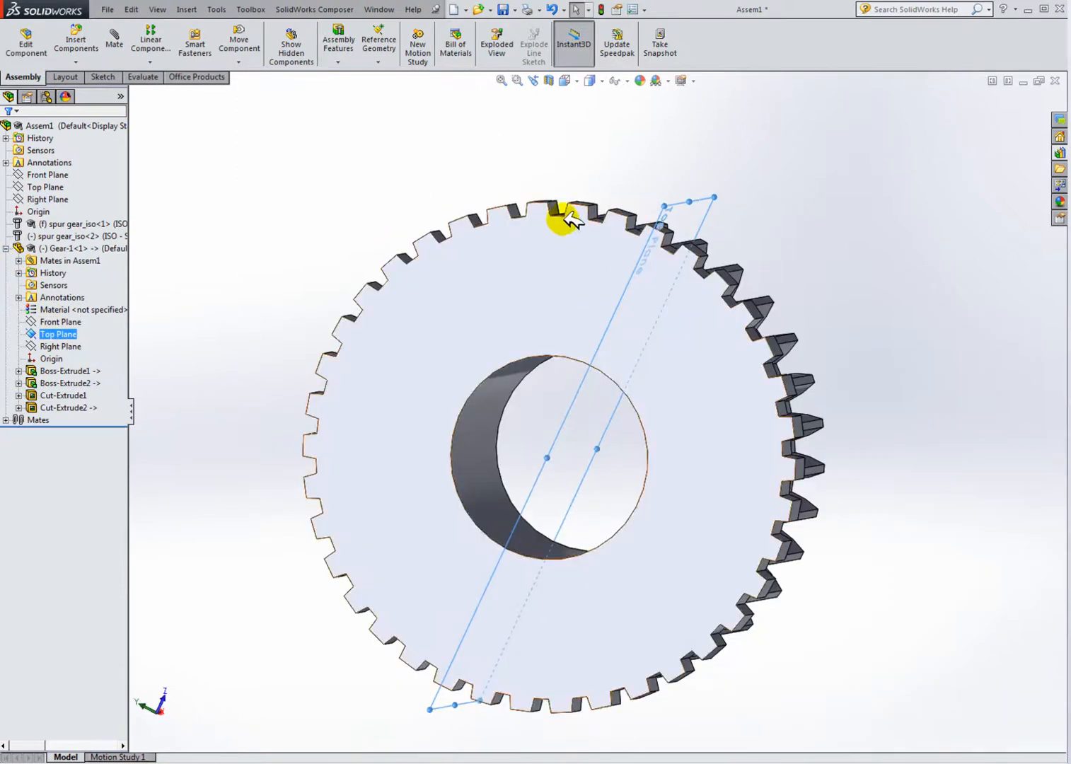
{"action": "left_click", "coordinate": [578, 80]}
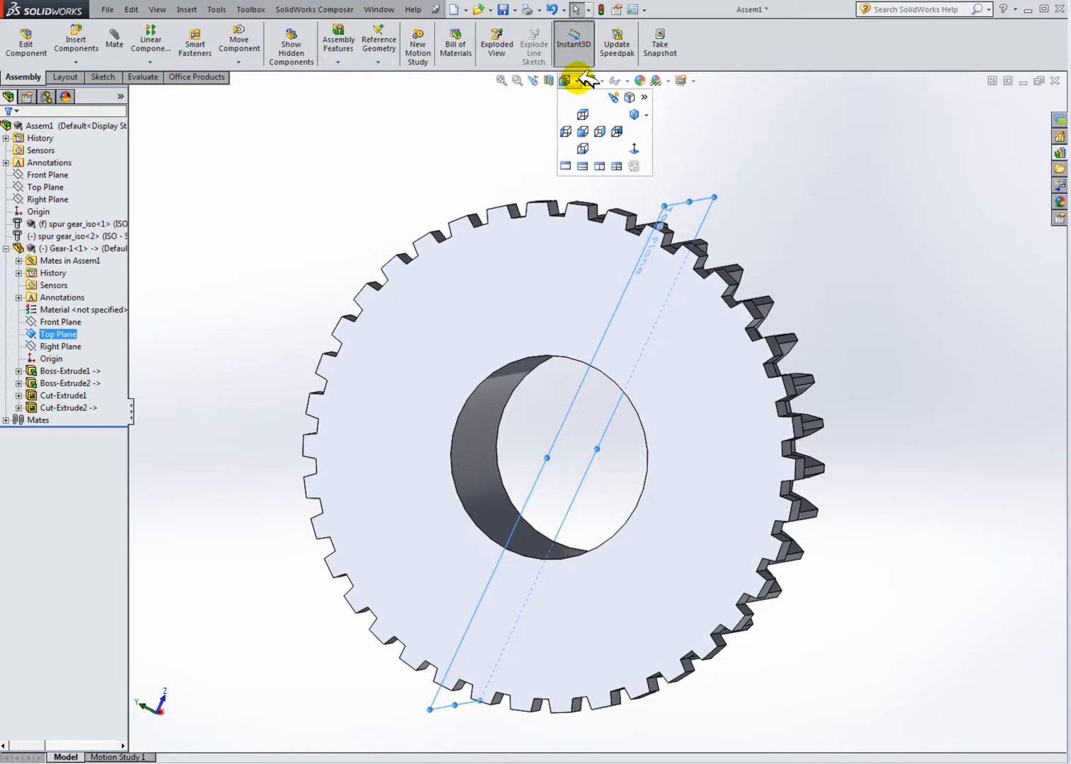
{"action": "left_click", "coordinate": [634, 113]}
{"action": "left_click", "coordinate": [342, 219]}
{"action": "left_click", "coordinate": [68, 322]}
{"action": "left_click", "coordinate": [68, 334]}
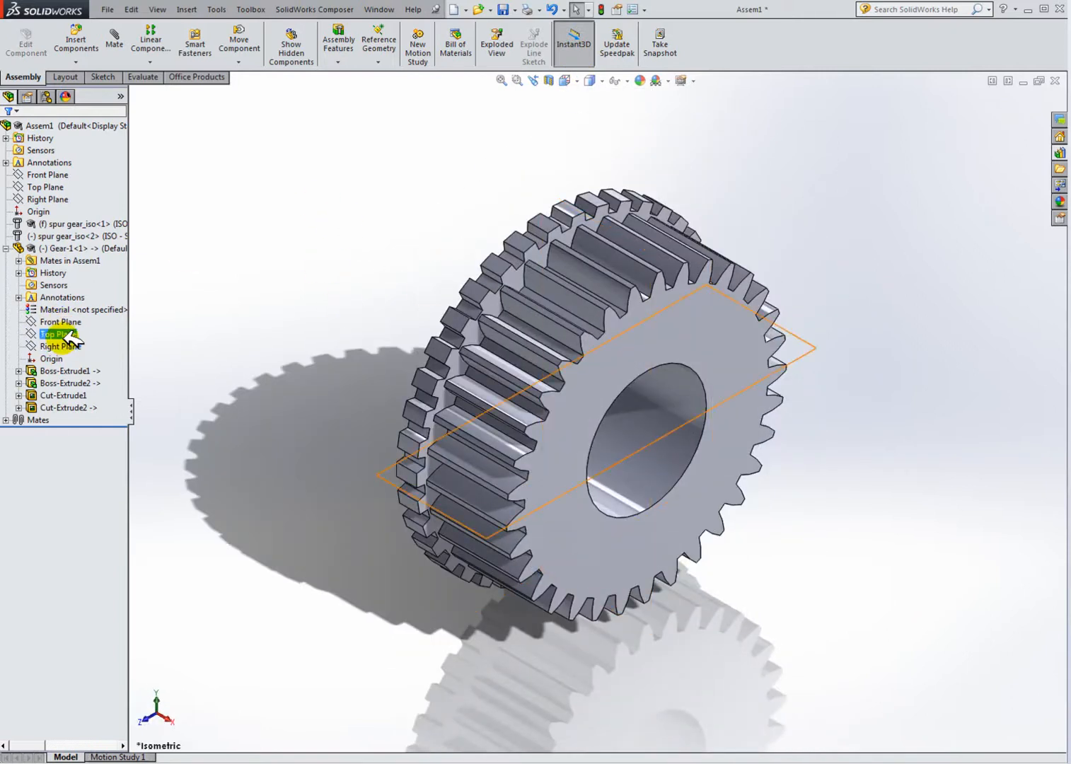
{"action": "left_click", "coordinate": [75, 346]}
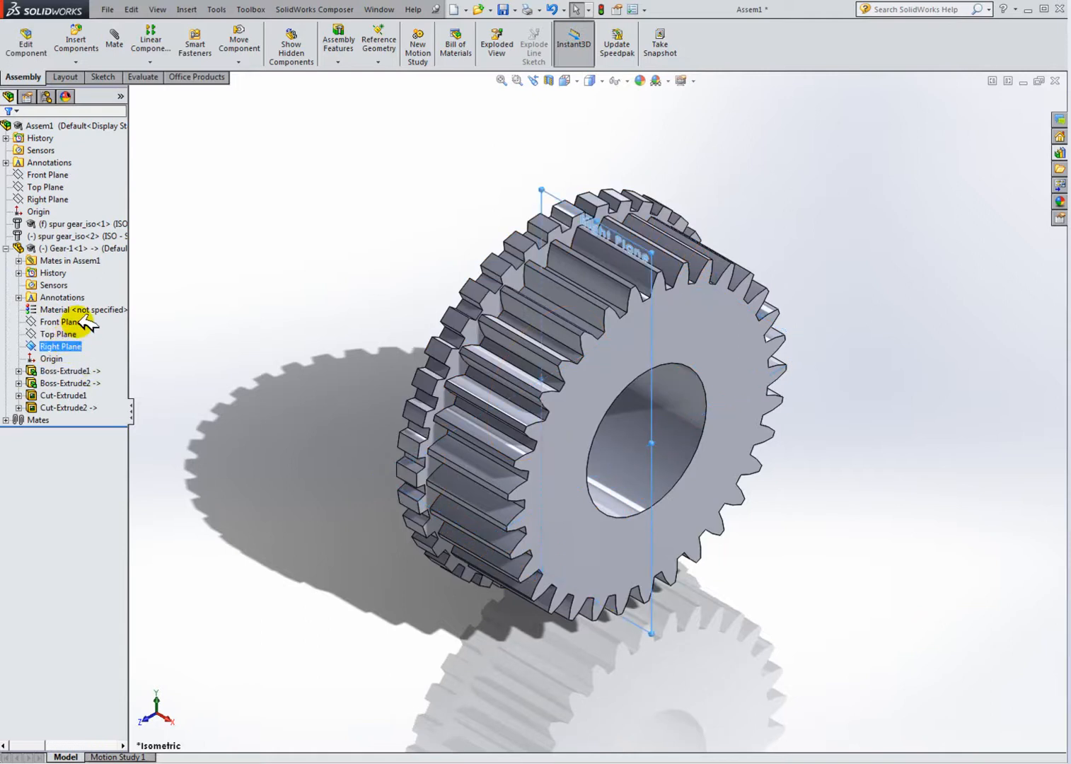
{"action": "right_click", "coordinate": [67, 249]}
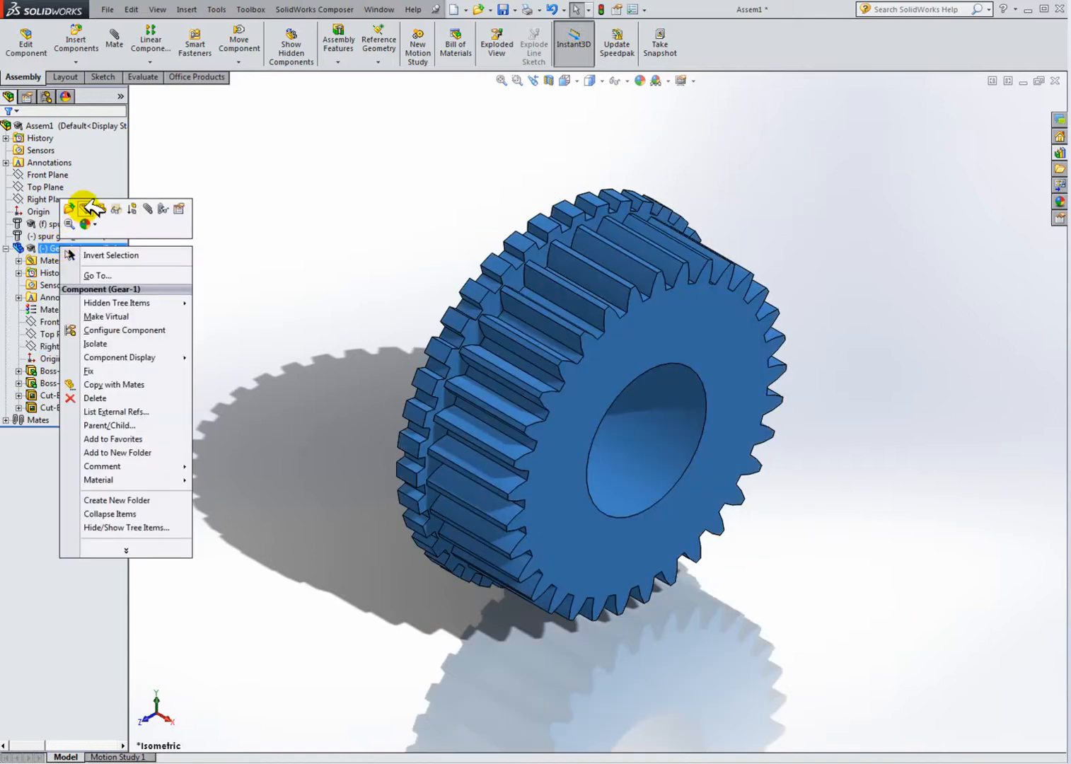
{"action": "left_click", "coordinate": [86, 207]}
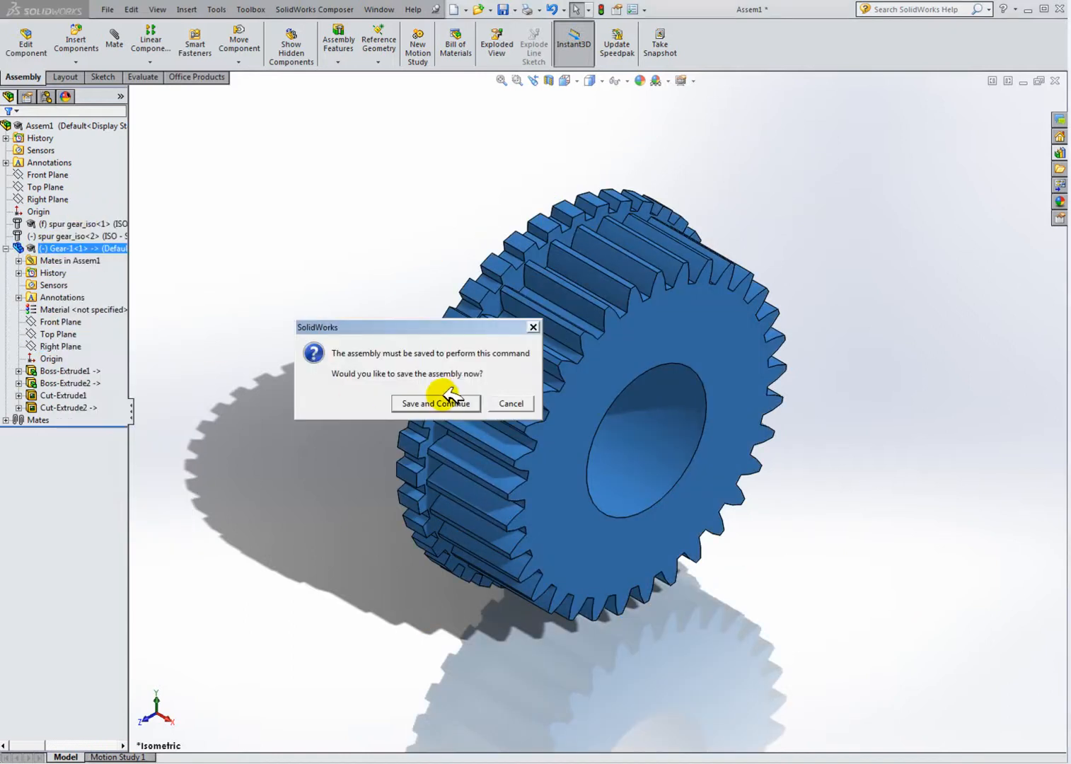
{"action": "left_click", "coordinate": [509, 404]}
Step: Edit the Gear-1 part, saving the assembly as Assem1 in the Gear Design folder first
{"action": "left_click", "coordinate": [73, 263]}
{"action": "right_click", "coordinate": [76, 247]}
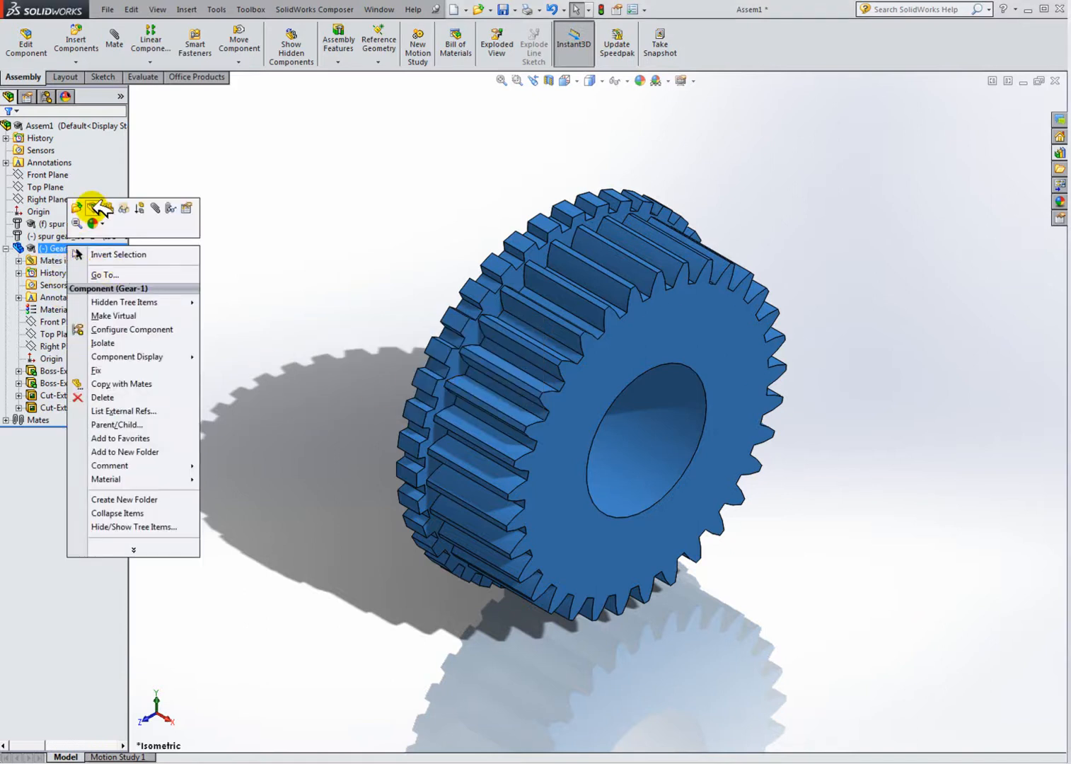
{"action": "left_click", "coordinate": [93, 207]}
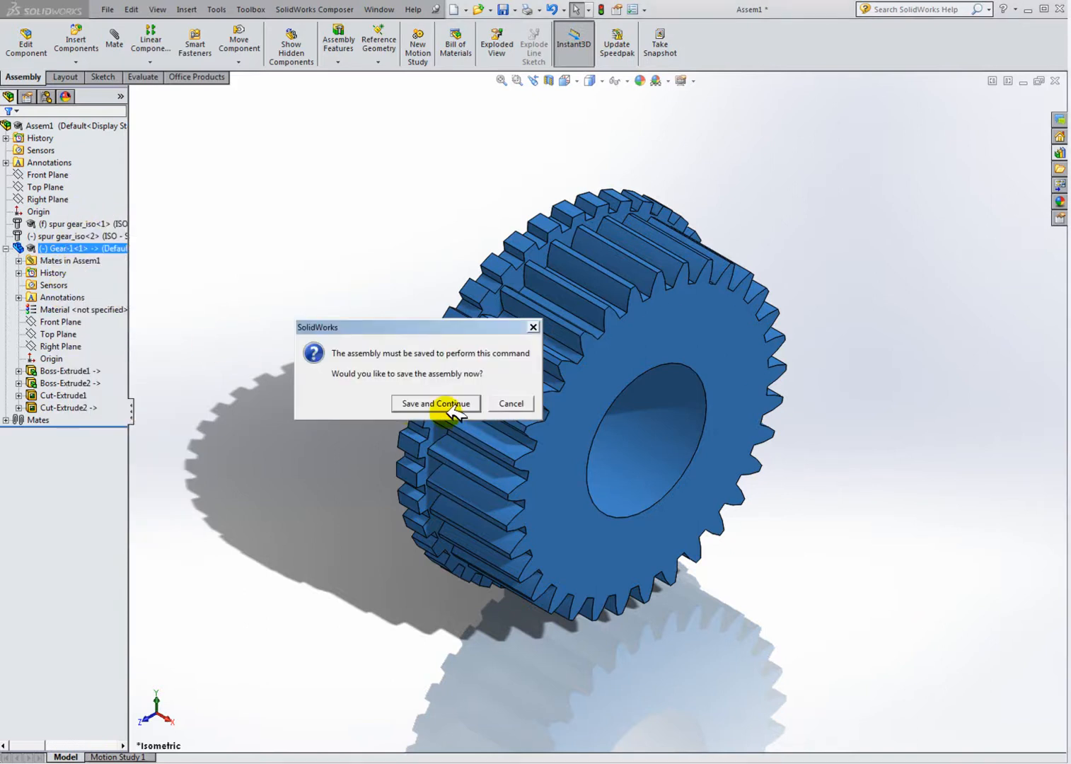
{"action": "left_click", "coordinate": [448, 403]}
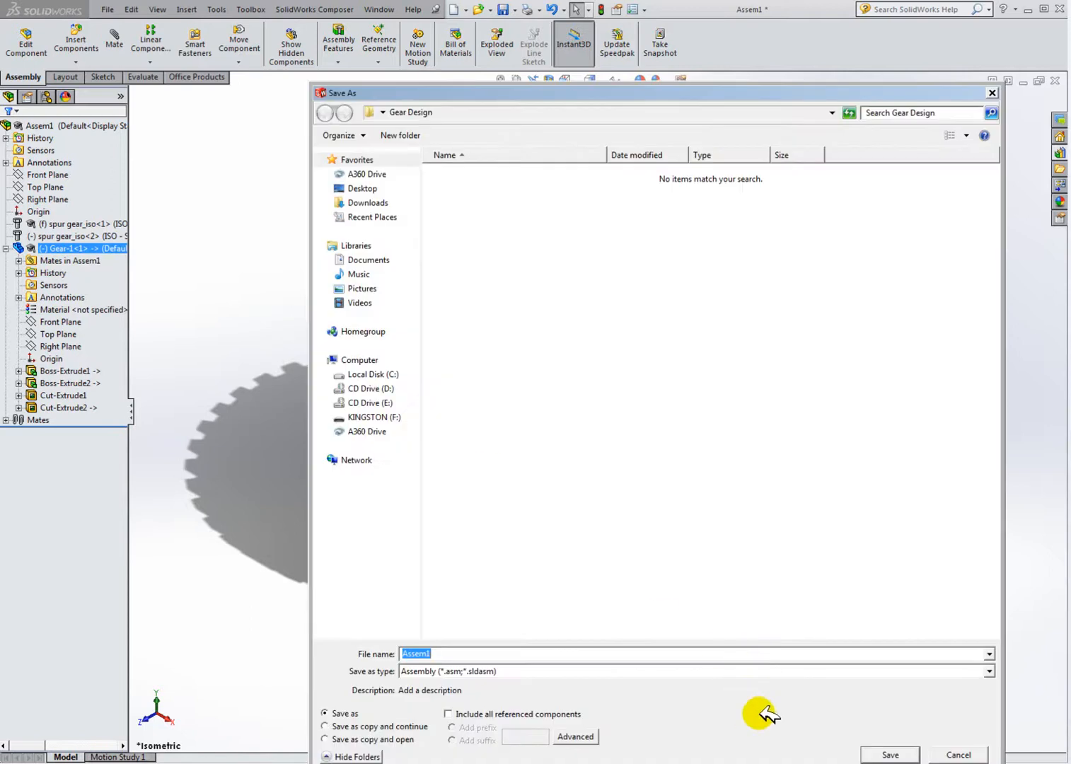
{"action": "left_click", "coordinate": [894, 755]}
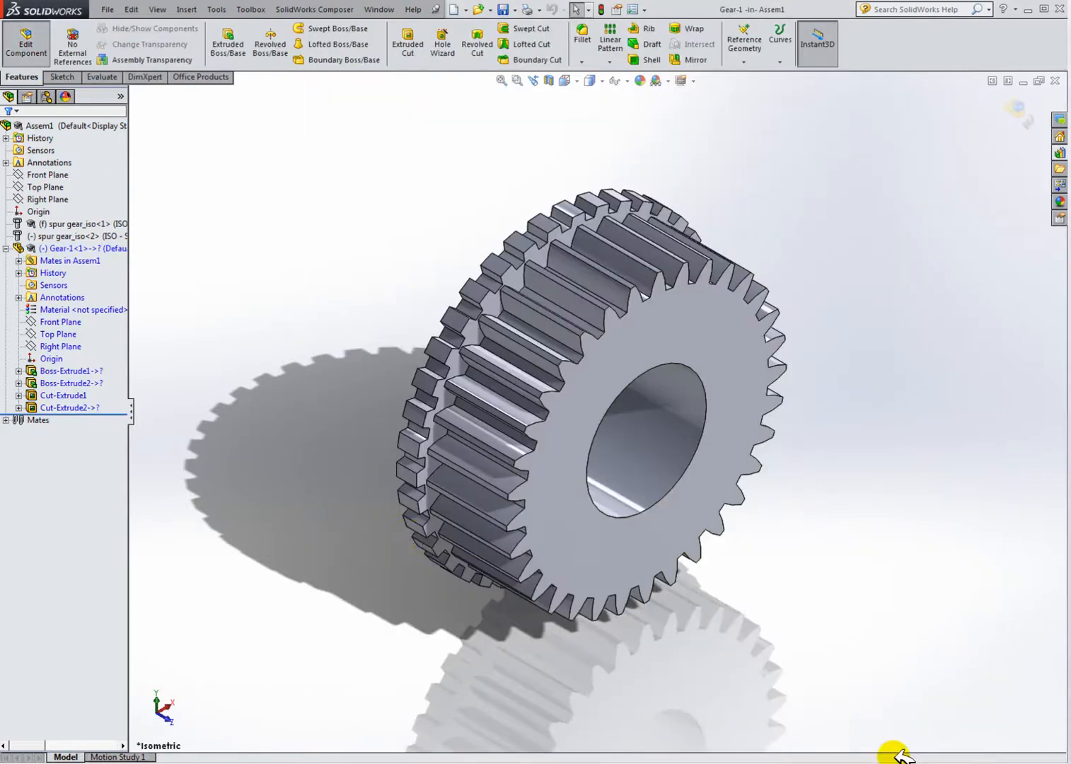
Step: Highlight the part's right and top planes, then stop editing the Gear-1 component
{"action": "left_click", "coordinate": [60, 345]}
{"action": "left_click", "coordinate": [57, 334]}
{"action": "left_click", "coordinate": [62, 346]}
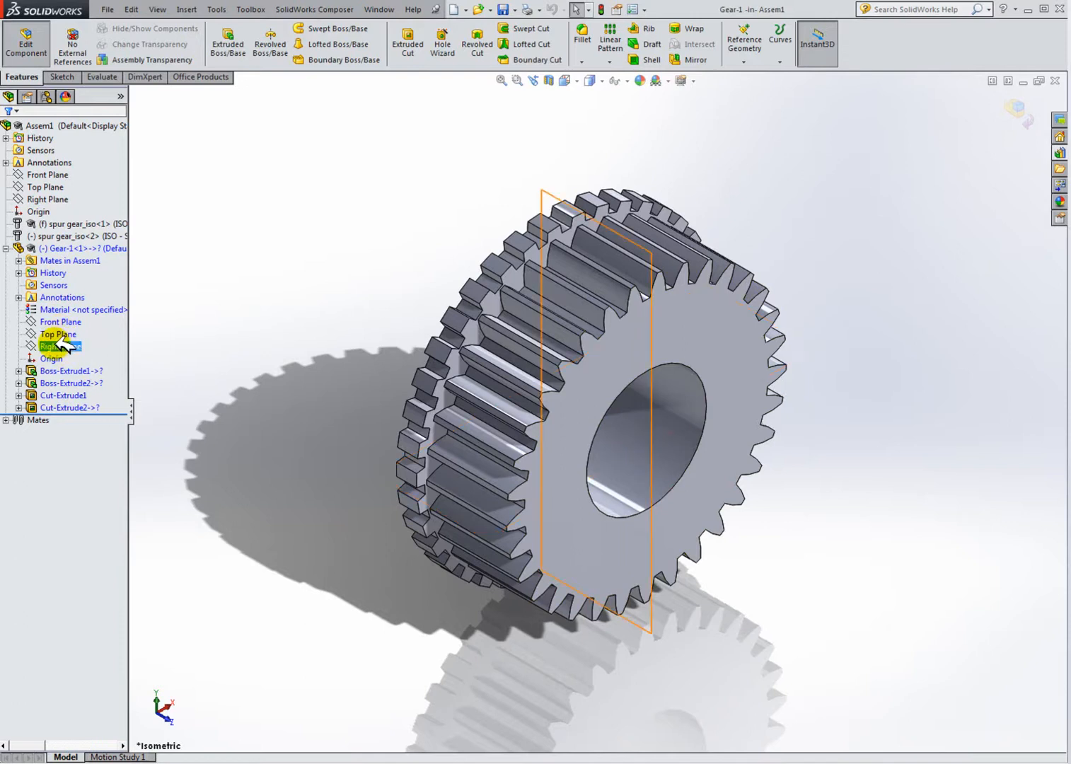
{"action": "right_click", "coordinate": [63, 345]}
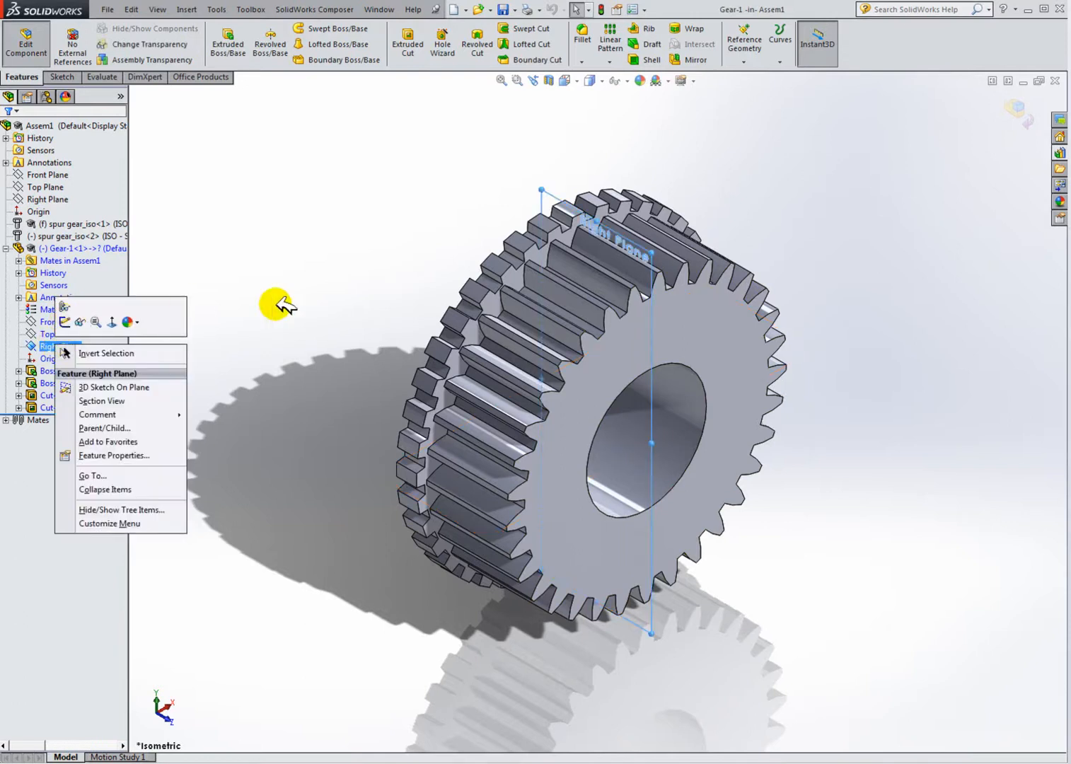
{"action": "left_click", "coordinate": [69, 248]}
{"action": "right_click", "coordinate": [69, 248]}
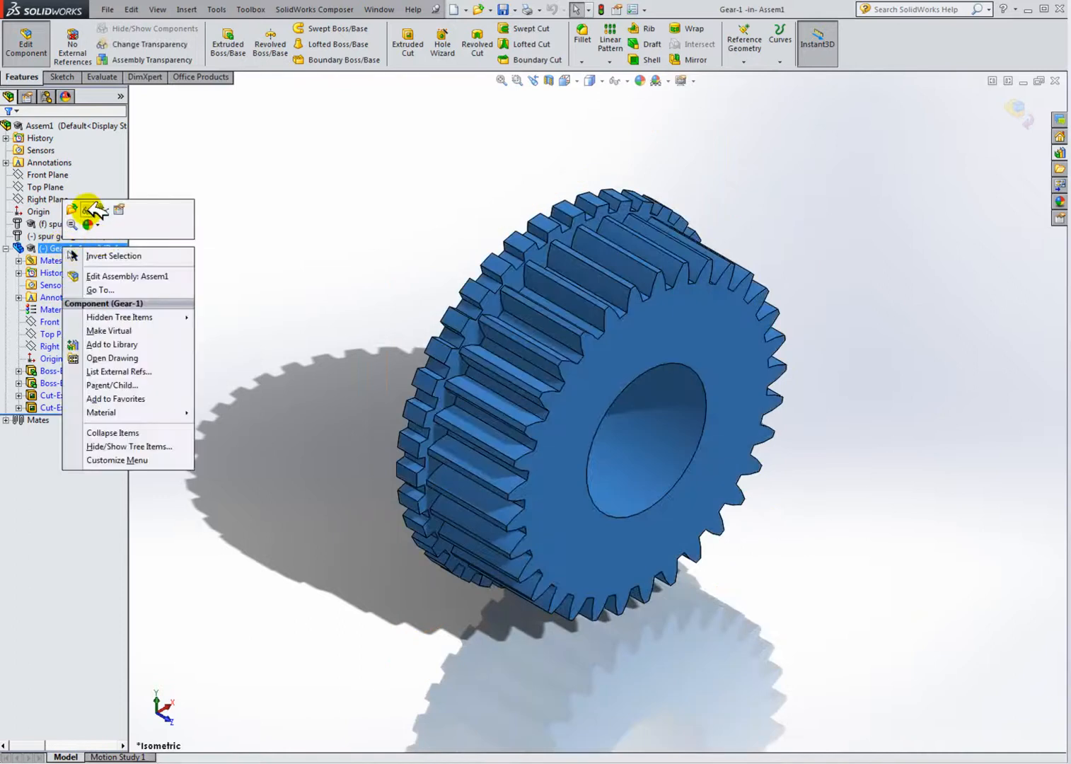
{"action": "left_click", "coordinate": [225, 182]}
{"action": "left_click", "coordinate": [39, 49]}
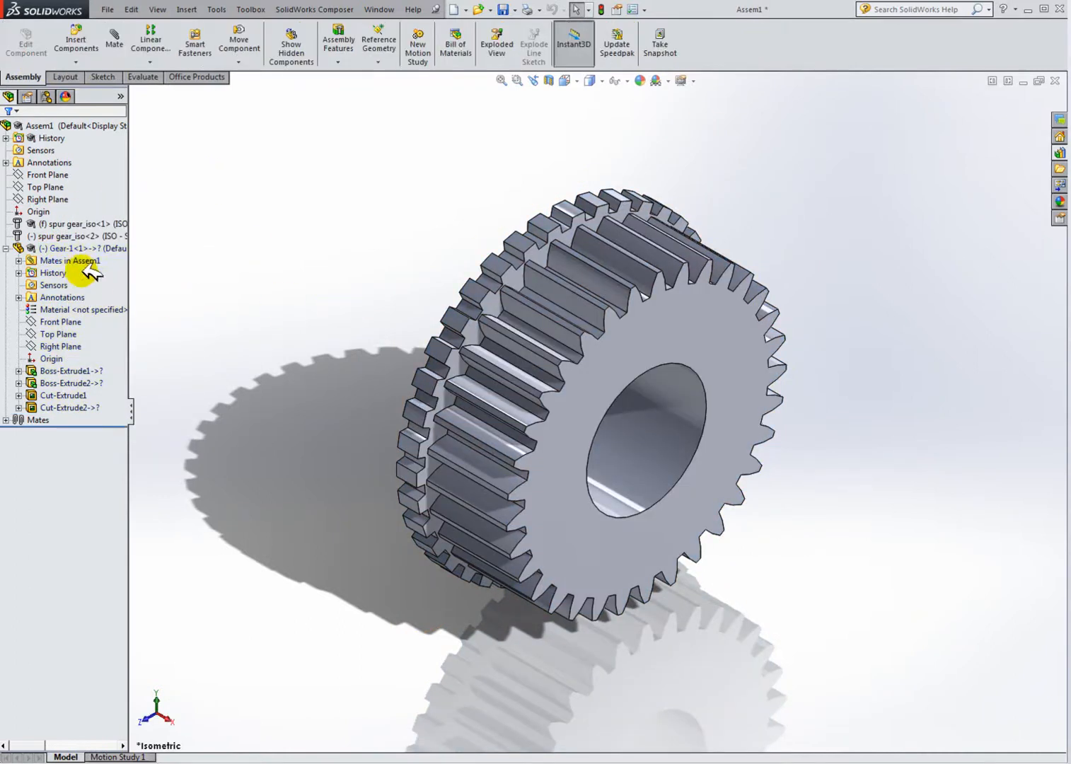
Step: Edit the Gear-1 part in the context of the assembly again
{"action": "left_click", "coordinate": [79, 247]}
{"action": "right_click", "coordinate": [84, 247]}
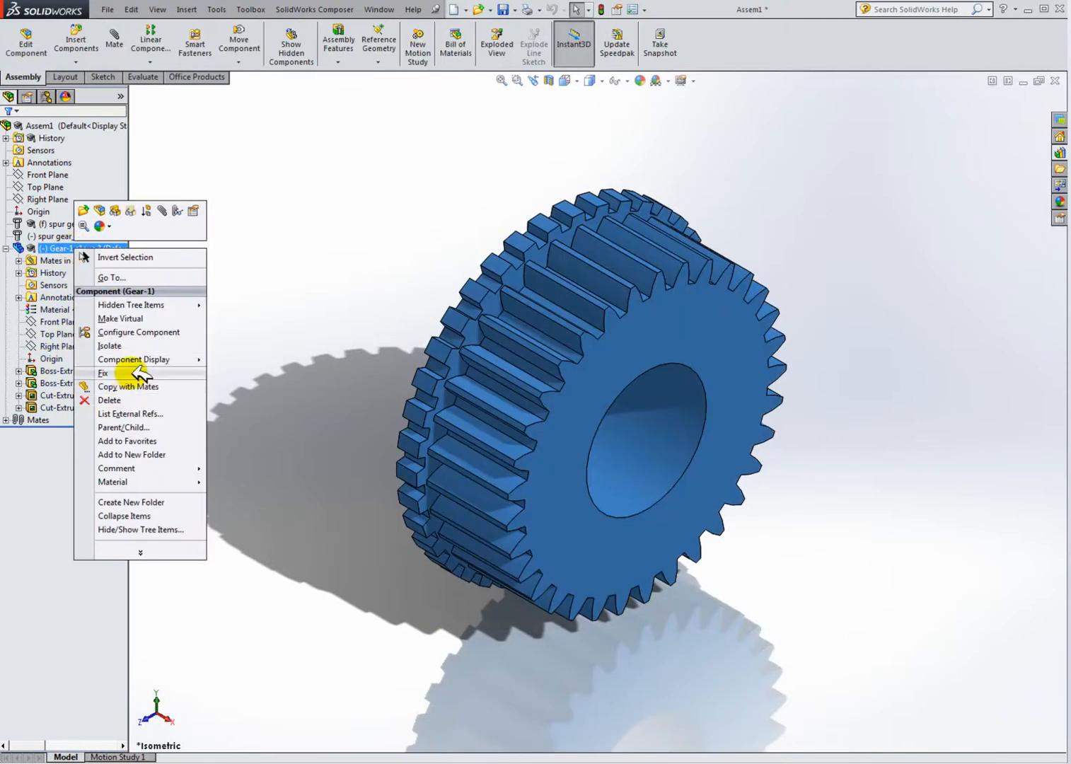
{"action": "left_click", "coordinate": [106, 208]}
{"action": "left_click", "coordinate": [99, 408]}
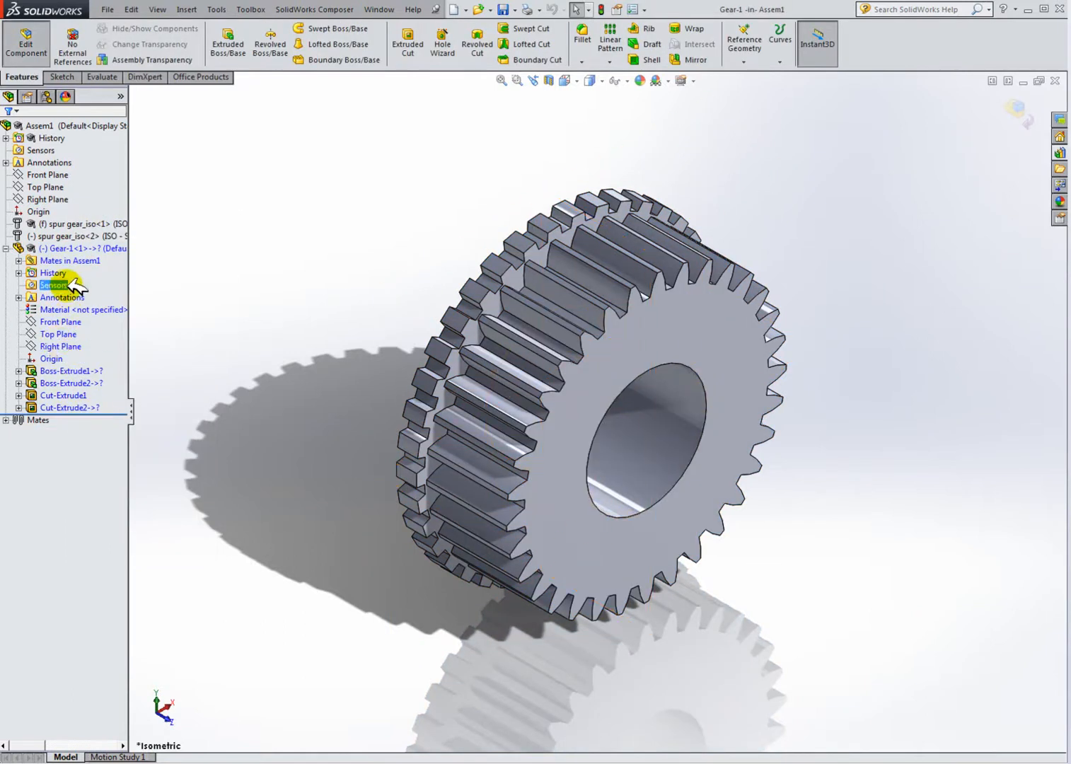
Step: Start a new sketch on the Gear-1 part's Right Plane, viewed normal to the plane
{"action": "left_click", "coordinate": [57, 200]}
{"action": "left_click", "coordinate": [32, 223]}
{"action": "left_click", "coordinate": [49, 324]}
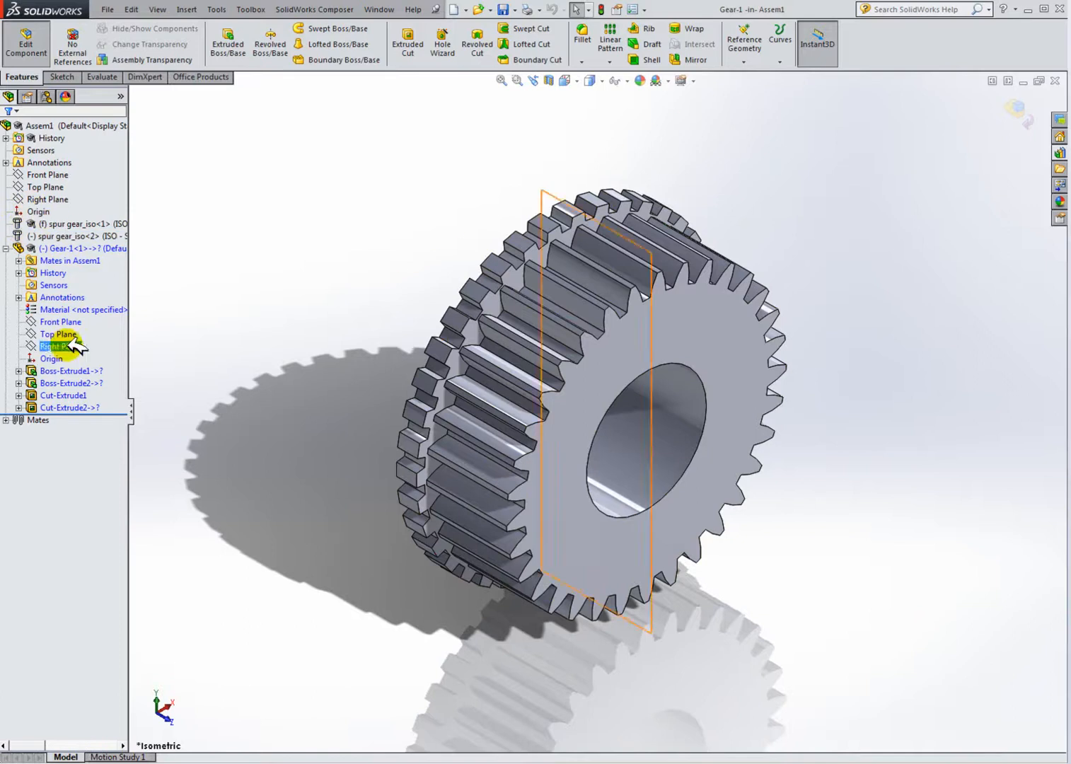
{"action": "left_click", "coordinate": [60, 298]}
{"action": "left_click", "coordinate": [54, 333]}
{"action": "left_click", "coordinate": [57, 346]}
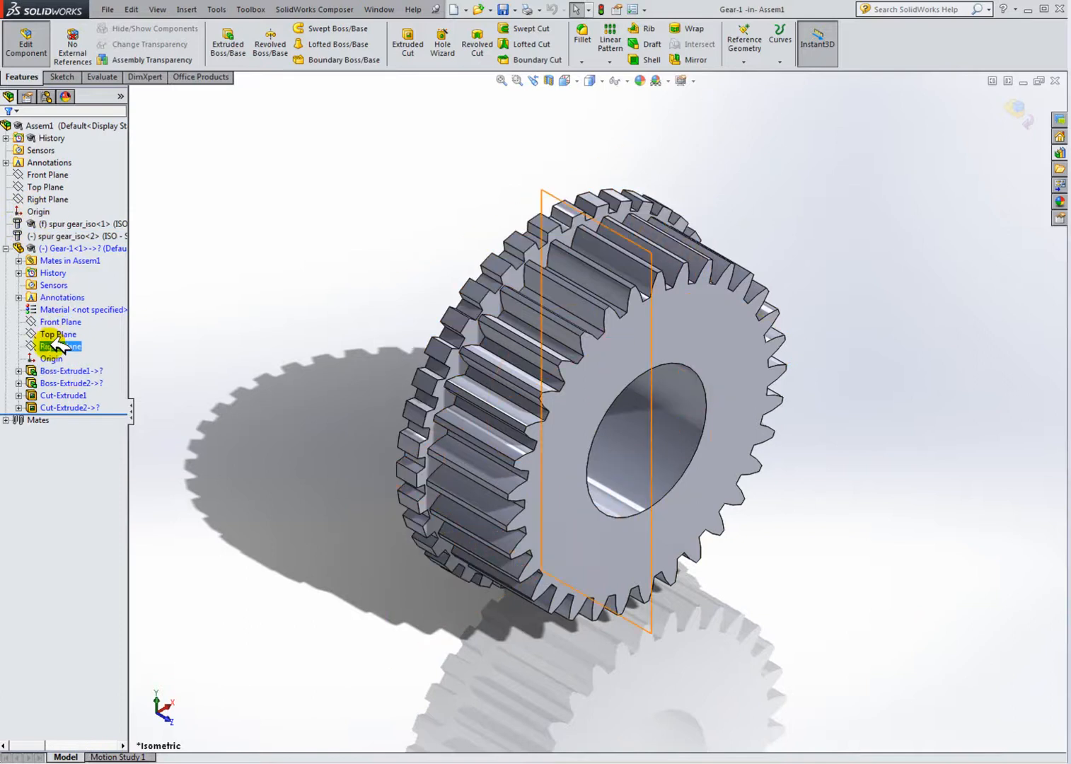
{"action": "left_click", "coordinate": [57, 318]}
{"action": "left_click", "coordinate": [240, 346]}
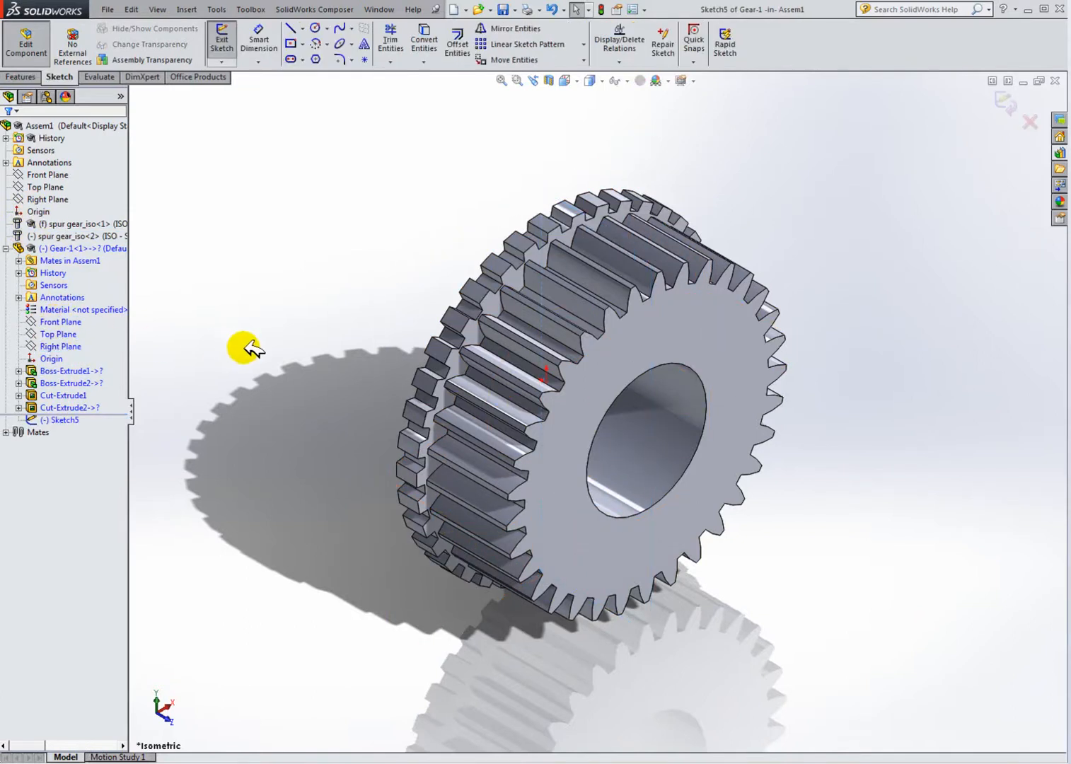
{"action": "left_click", "coordinate": [580, 78]}
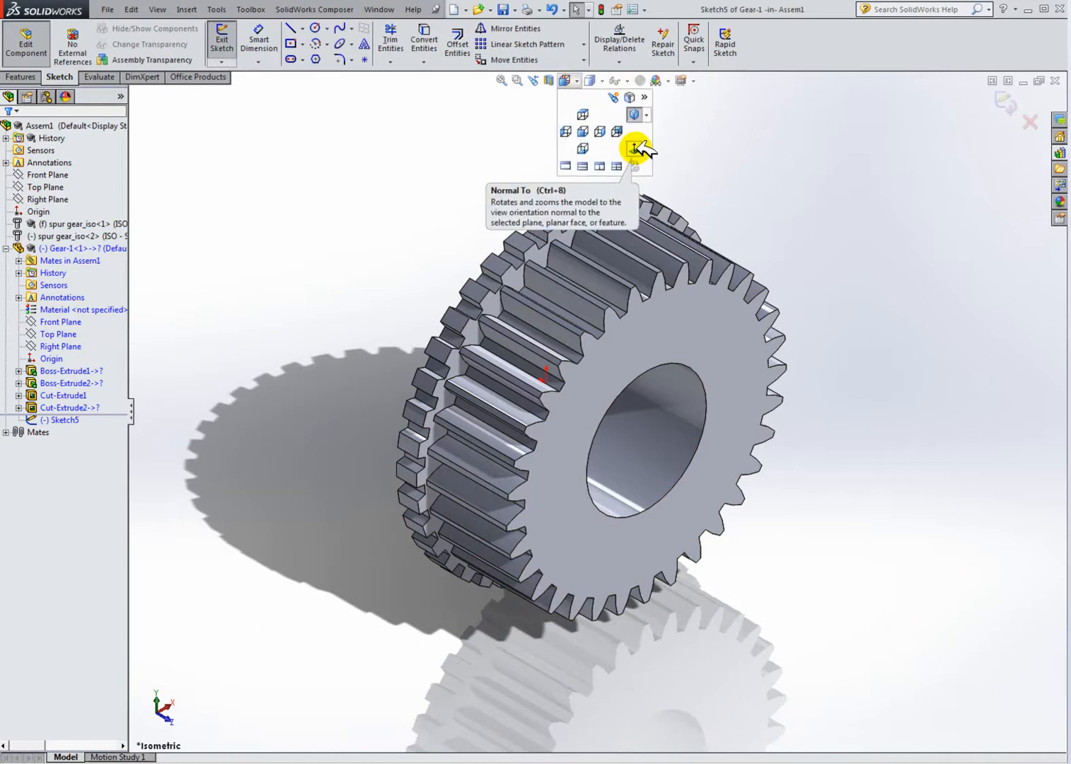
{"action": "left_click", "coordinate": [635, 148]}
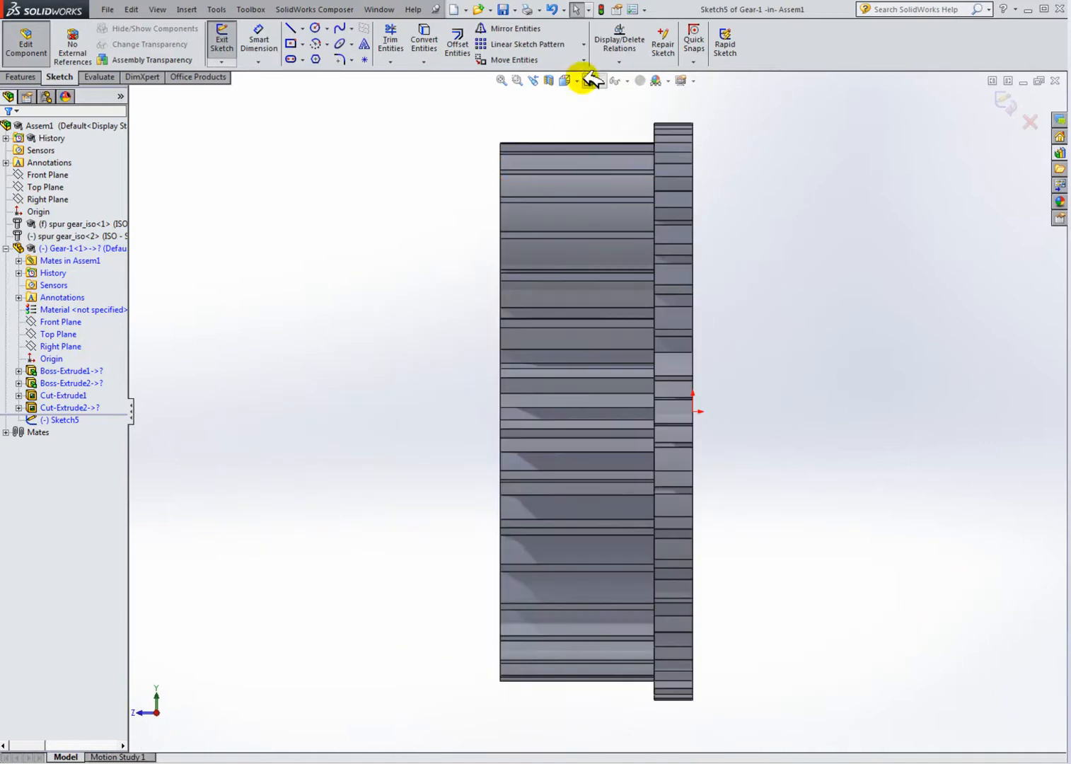
{"action": "left_click", "coordinate": [581, 79]}
{"action": "left_click", "coordinate": [635, 148]}
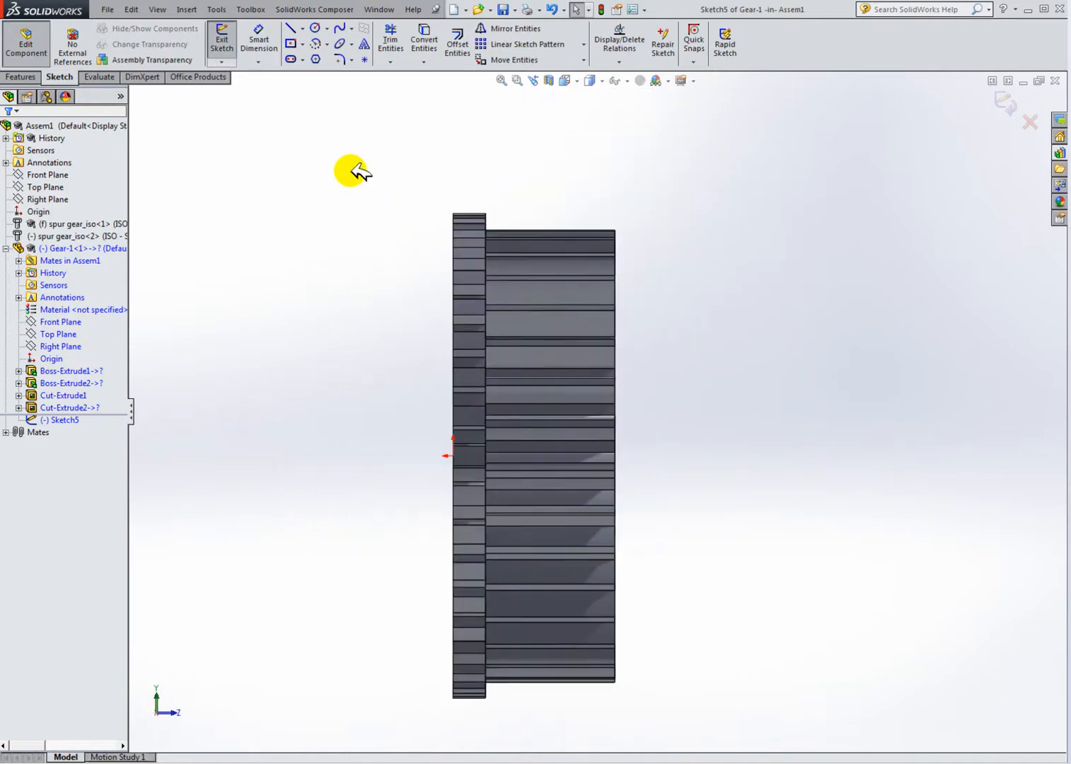
Step: Tile the open windows and examine the gear hubs in the Gearbox demo assembly for reference
{"action": "left_click", "coordinate": [994, 80]}
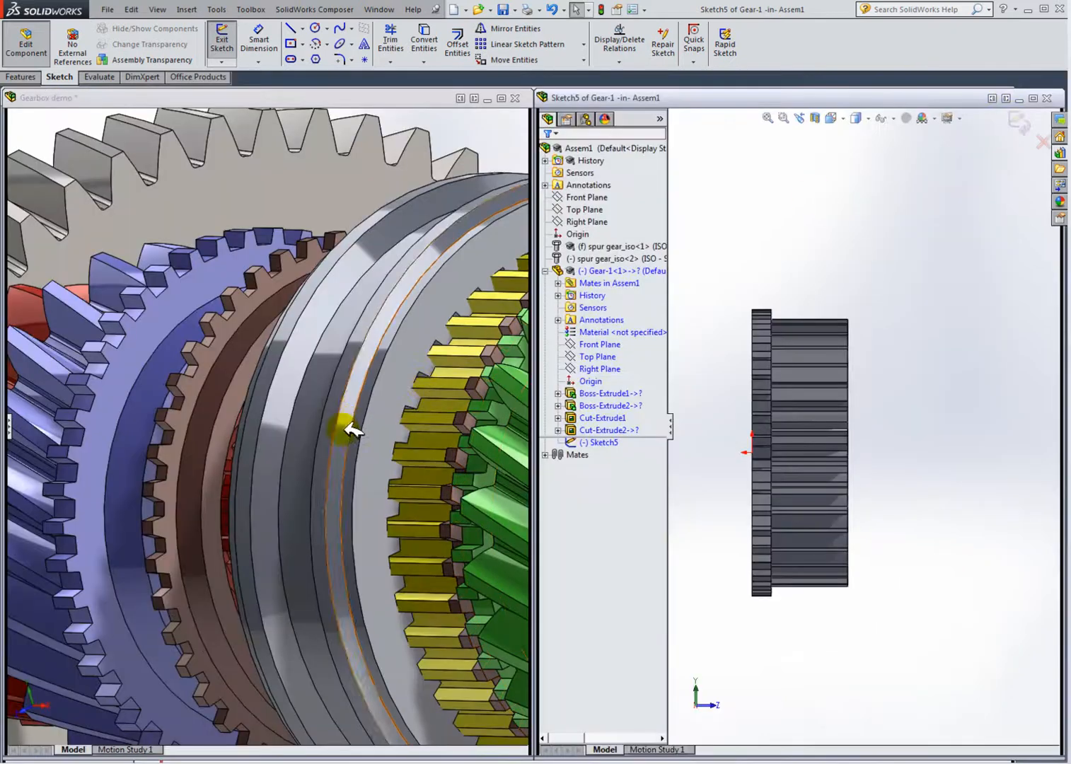
{"action": "left_click", "coordinate": [191, 375]}
{"action": "middle_click_drag", "start_coordinate": [188, 385], "coordinate": [171, 347]}
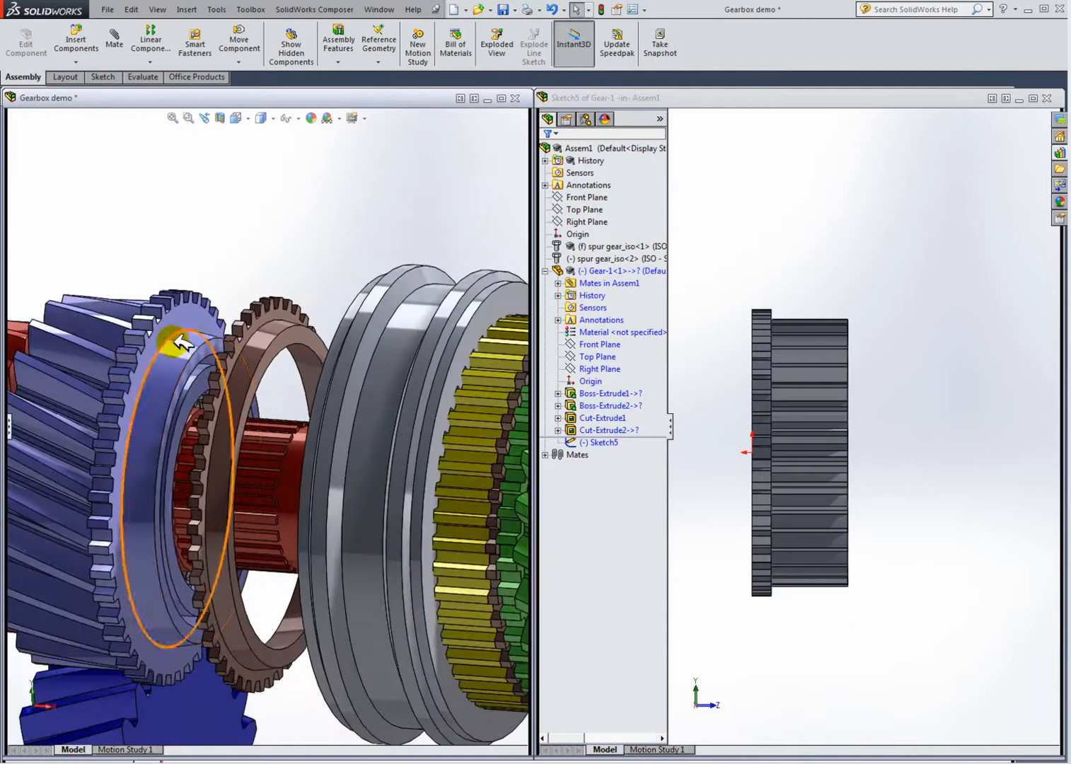
{"action": "mouse_move", "coordinate": [108, 363]}
{"action": "middle_mouse_down"}
{"action": "mouse_move", "coordinate": [144, 354]}
{"action": "mouse_move", "coordinate": [108, 360]}
{"action": "mouse_move", "coordinate": [306, 514]}
{"action": "mouse_move", "coordinate": [332, 515]}
{"action": "mouse_move", "coordinate": [249, 478]}
{"action": "mouse_move", "coordinate": [220, 501]}
{"action": "middle_mouse_up"}
{"action": "middle_click_drag", "start_coordinate": [315, 377], "coordinate": [339, 351]}
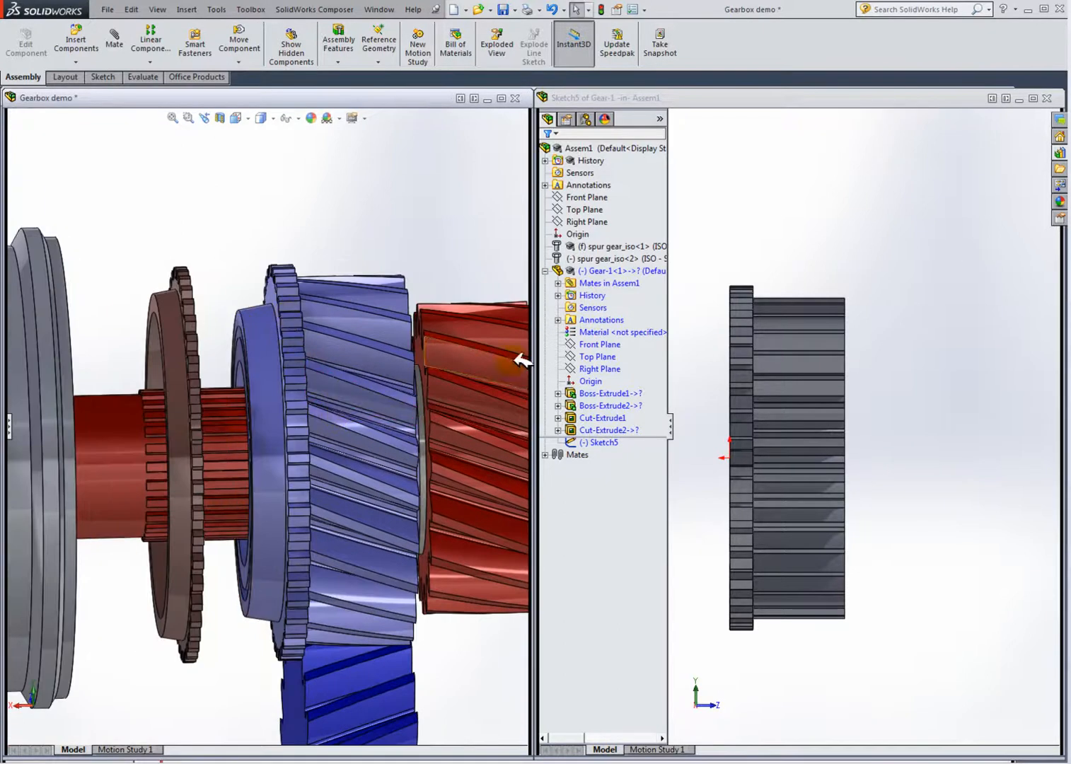
{"action": "mouse_move", "coordinate": [771, 350]}
{"action": "middle_mouse_down"}
{"action": "mouse_move", "coordinate": [842, 363]}
{"action": "mouse_move", "coordinate": [816, 364]}
{"action": "middle_mouse_up"}
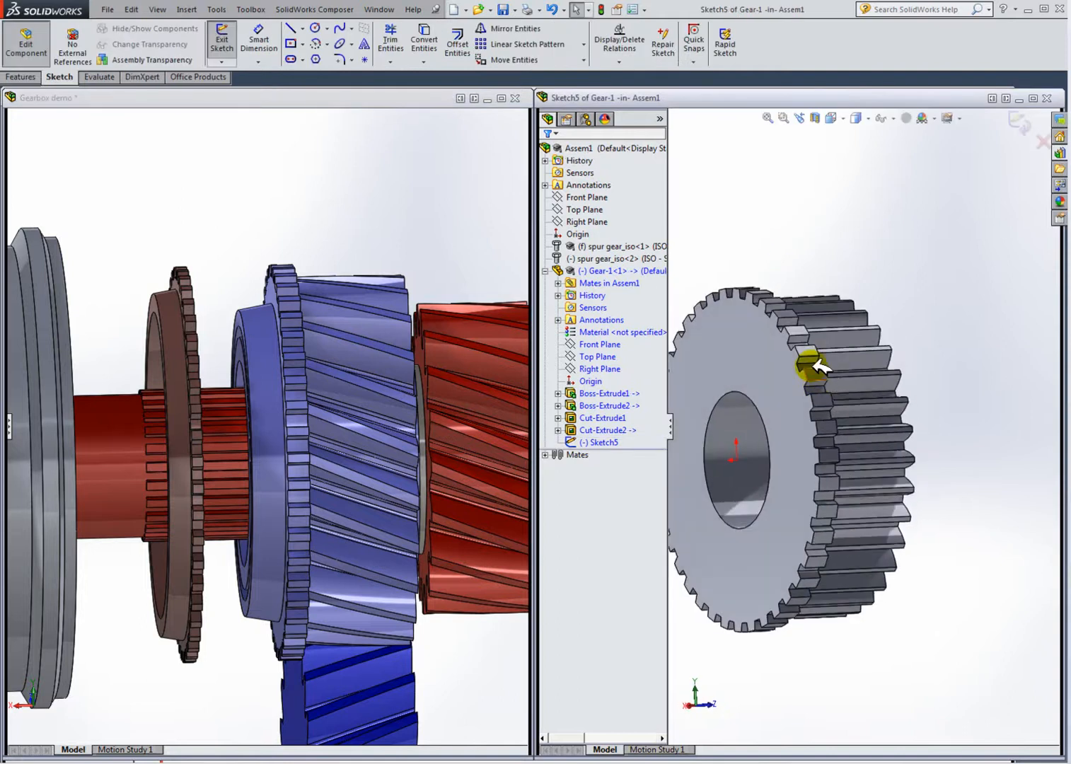
{"action": "left_click", "coordinate": [1032, 97]}
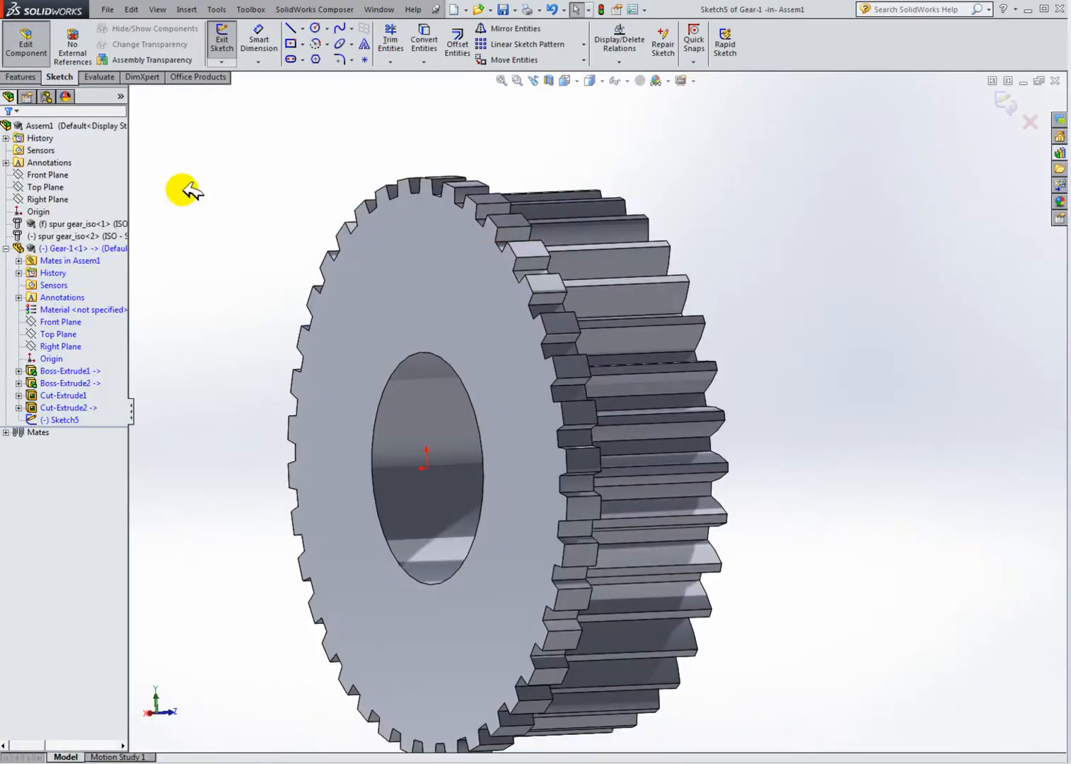
Step: Show the gear in wireframe with hidden lines, viewed normal to the sketch plane
{"action": "scroll", "coordinate": [390, 339], "scroll_direction": "up", "scroll_amount": 1}
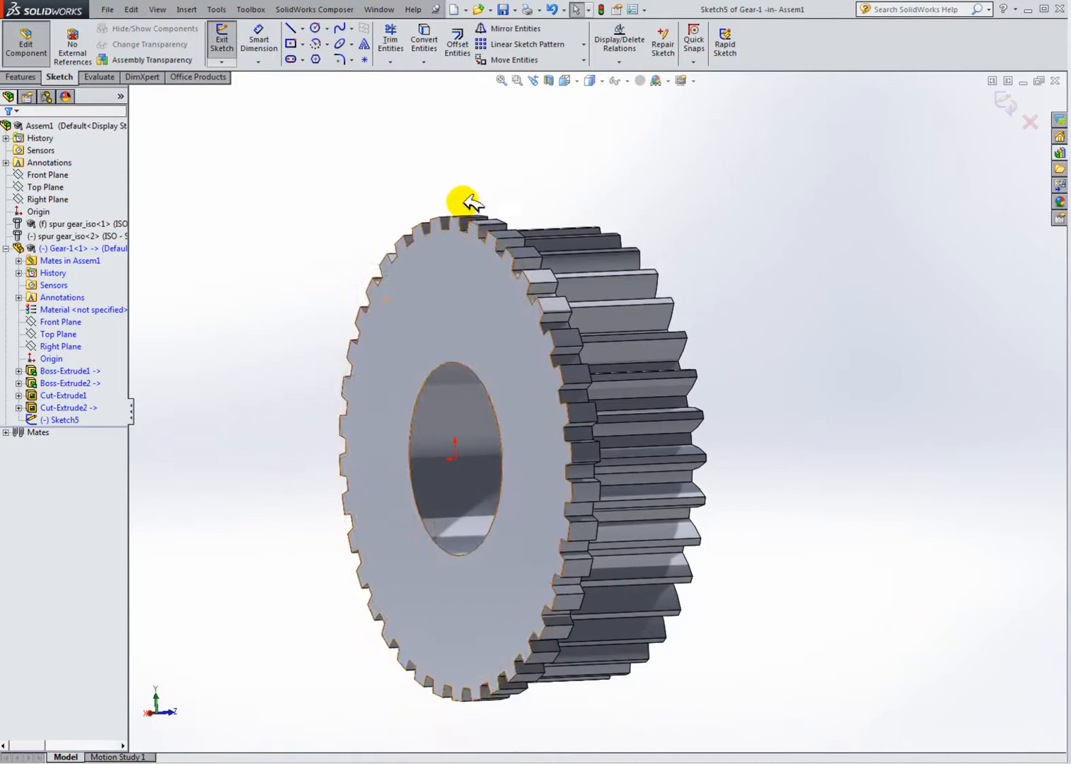
{"action": "left_click", "coordinate": [574, 80]}
{"action": "left_click", "coordinate": [626, 141]}
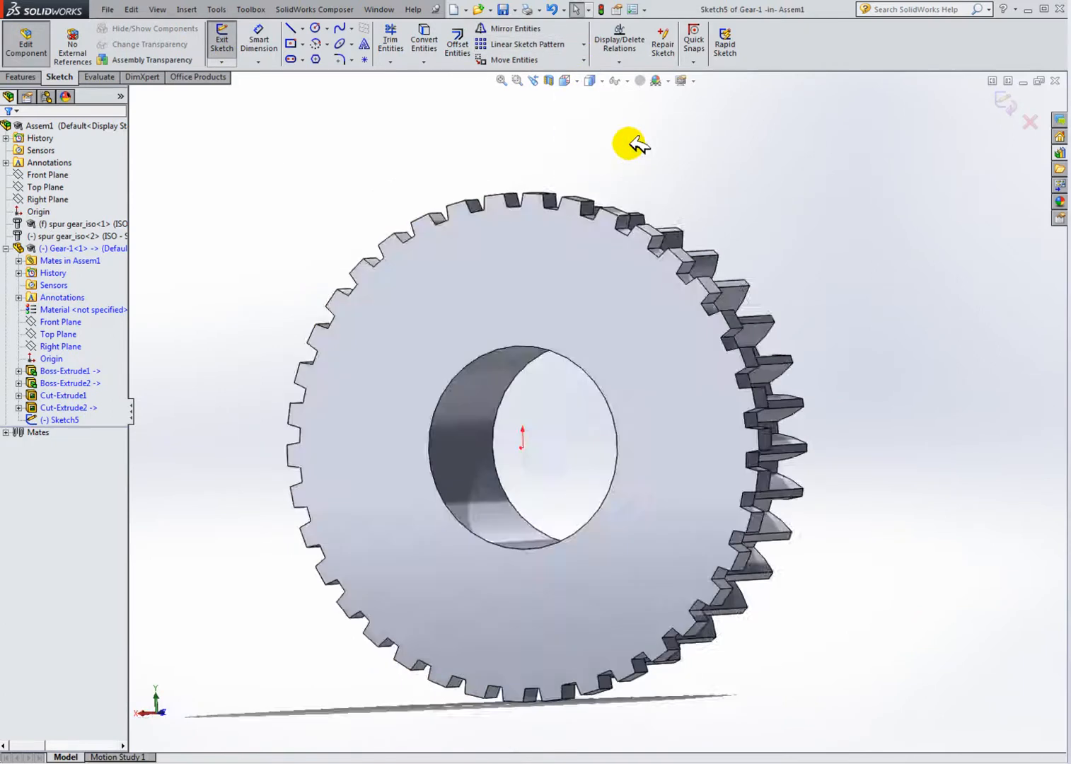
{"action": "left_click", "coordinate": [575, 80]}
{"action": "left_click", "coordinate": [637, 144]}
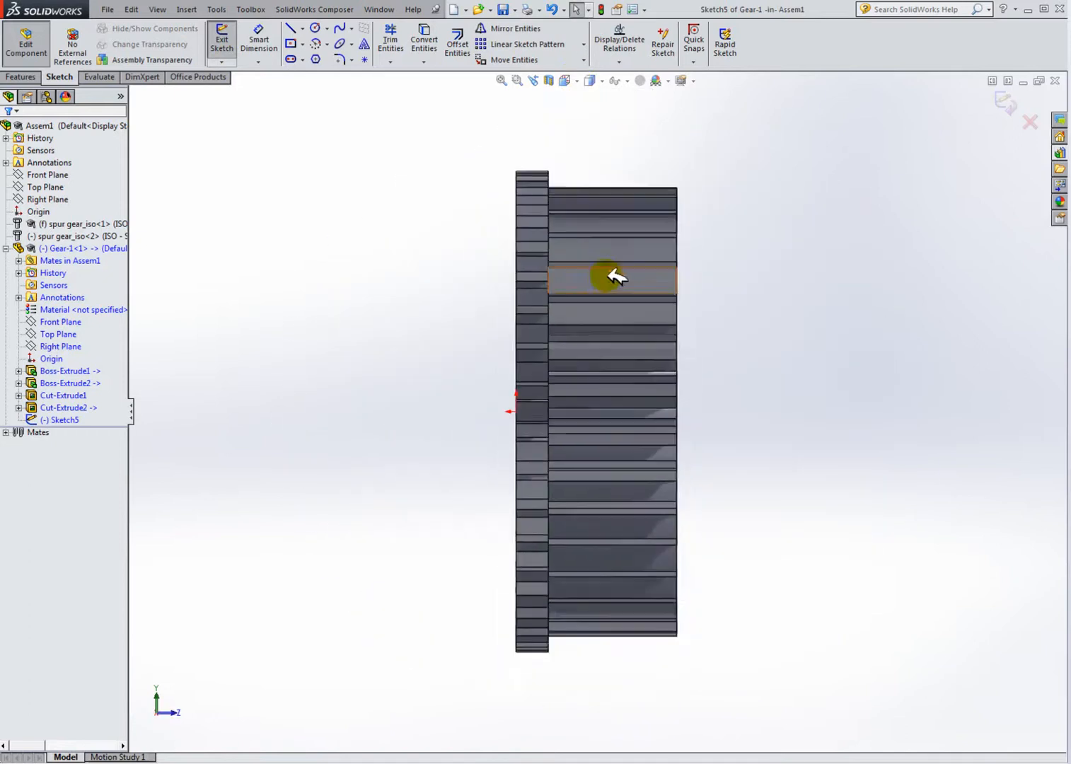
{"action": "left_click", "coordinate": [600, 80]}
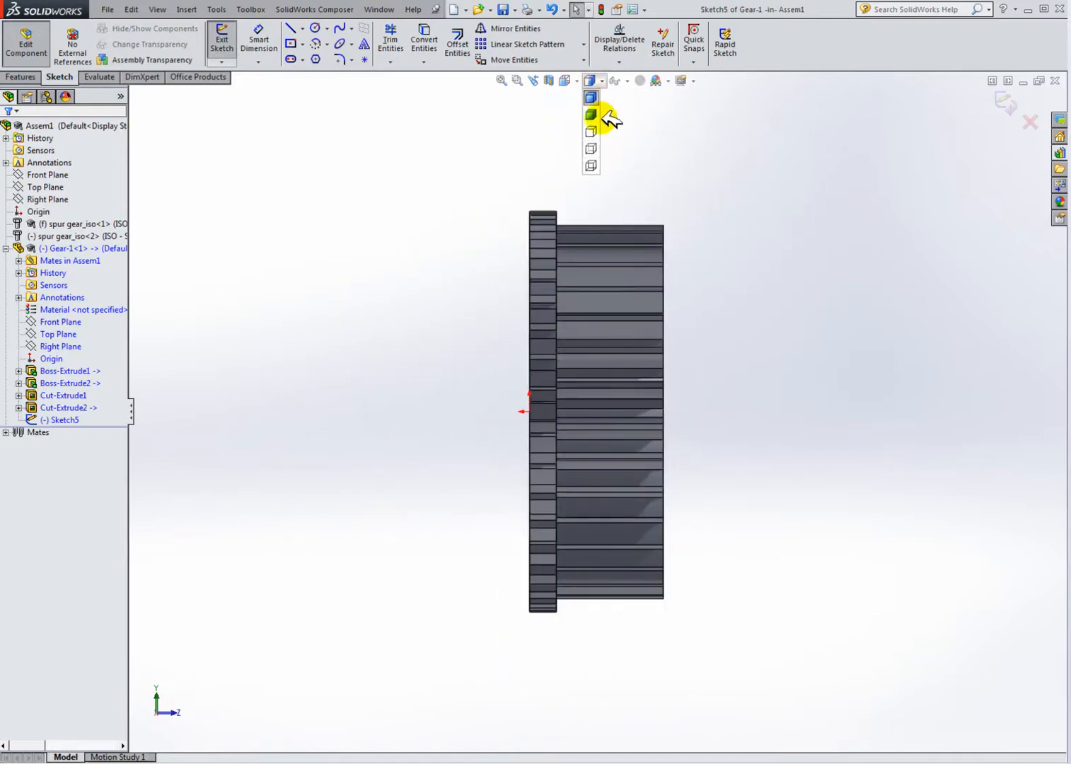
{"action": "left_click", "coordinate": [592, 132]}
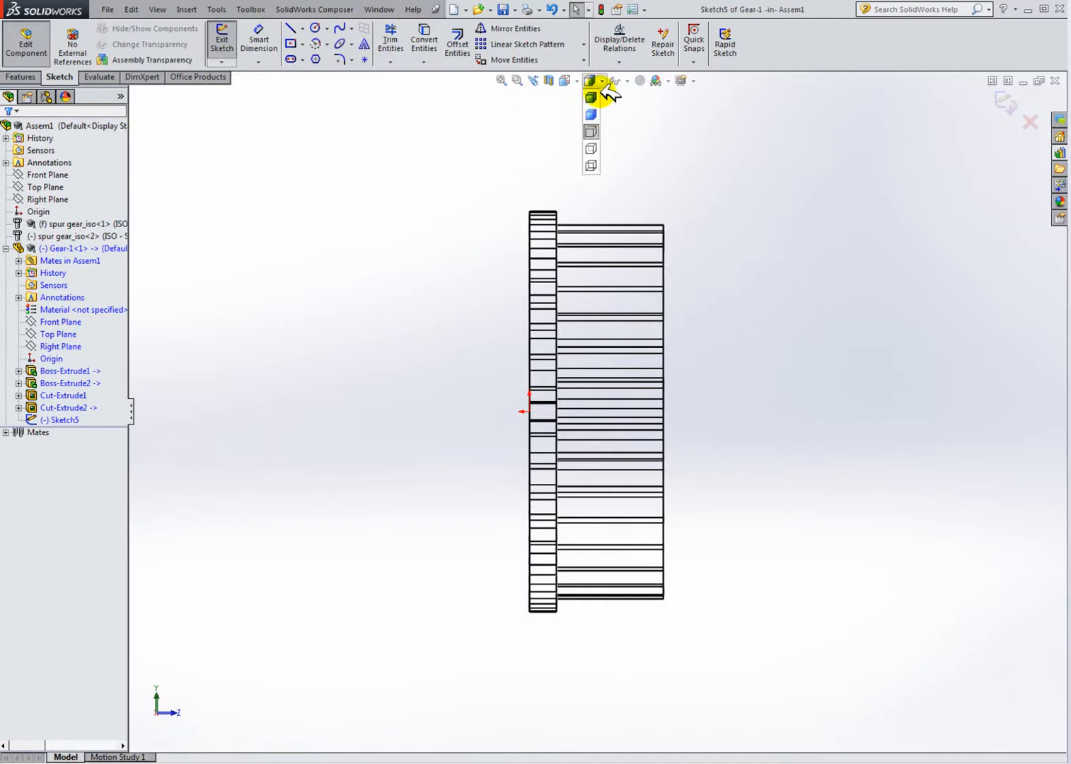
{"action": "left_click", "coordinate": [593, 142]}
{"action": "scroll", "coordinate": [677, 371], "scroll_direction": "down", "scroll_amount": 3}
{"action": "scroll", "coordinate": [639, 430], "scroll_direction": "up", "scroll_amount": 3}
{"action": "scroll", "coordinate": [605, 313], "scroll_direction": "down", "scroll_amount": 1}
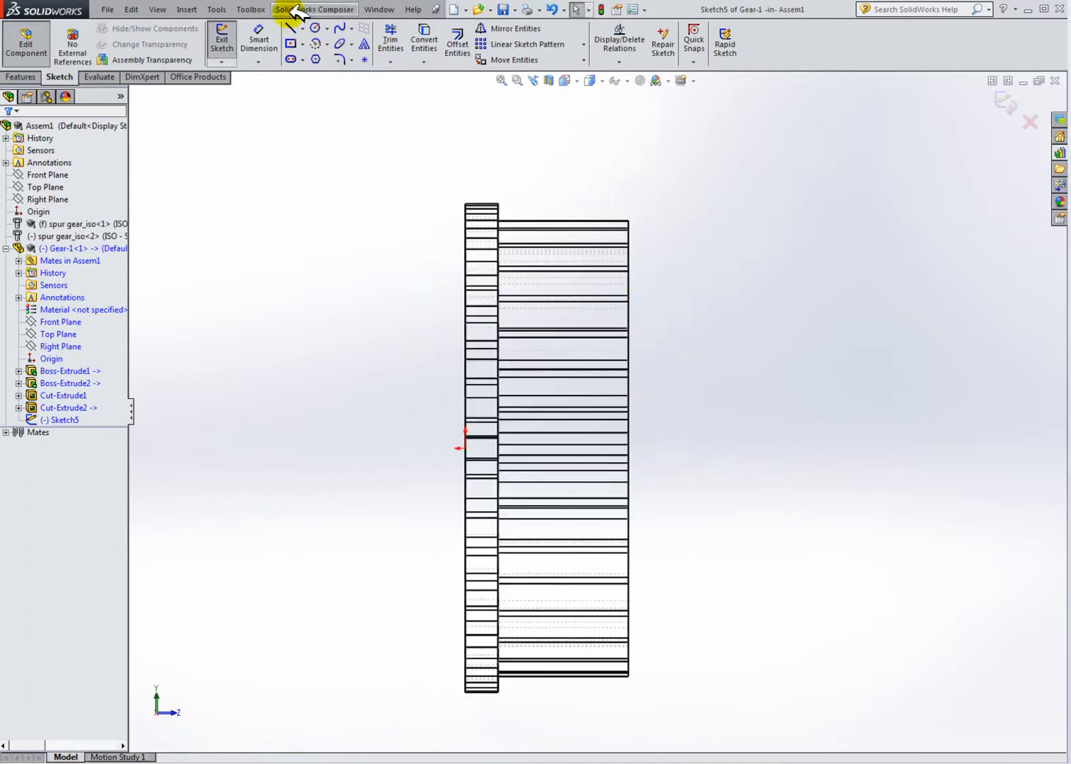
Step: Sketch a closed line profile from the origin outward, up, diagonally to the gear face edge and down
{"action": "left_click", "coordinate": [291, 28]}
{"action": "left_click", "coordinate": [465, 447]}
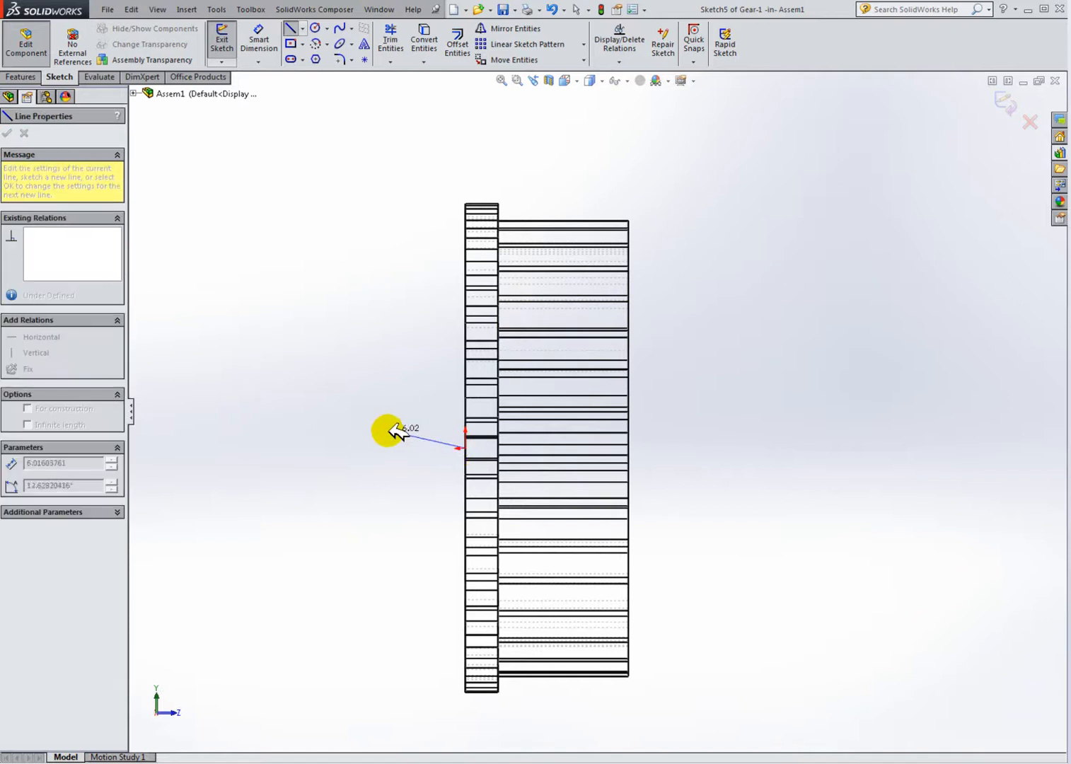
{"action": "left_click", "coordinate": [417, 447]}
{"action": "left_click", "coordinate": [417, 269]}
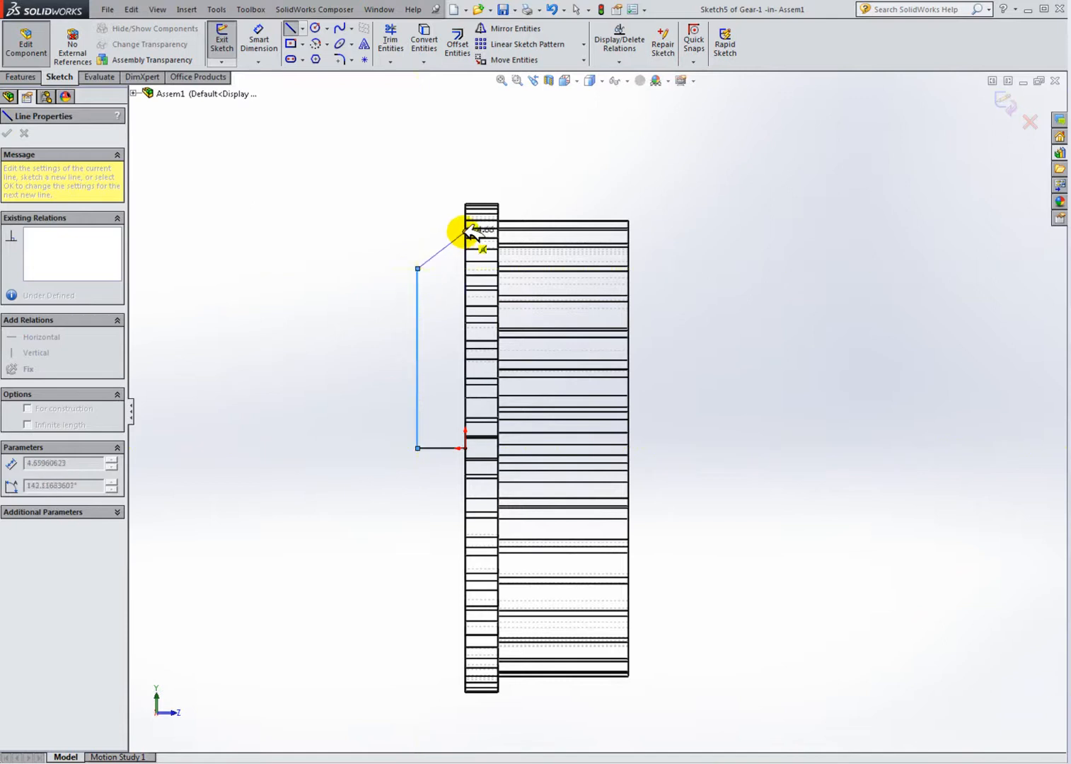
{"action": "scroll", "coordinate": [466, 237], "scroll_direction": "down", "scroll_amount": 5}
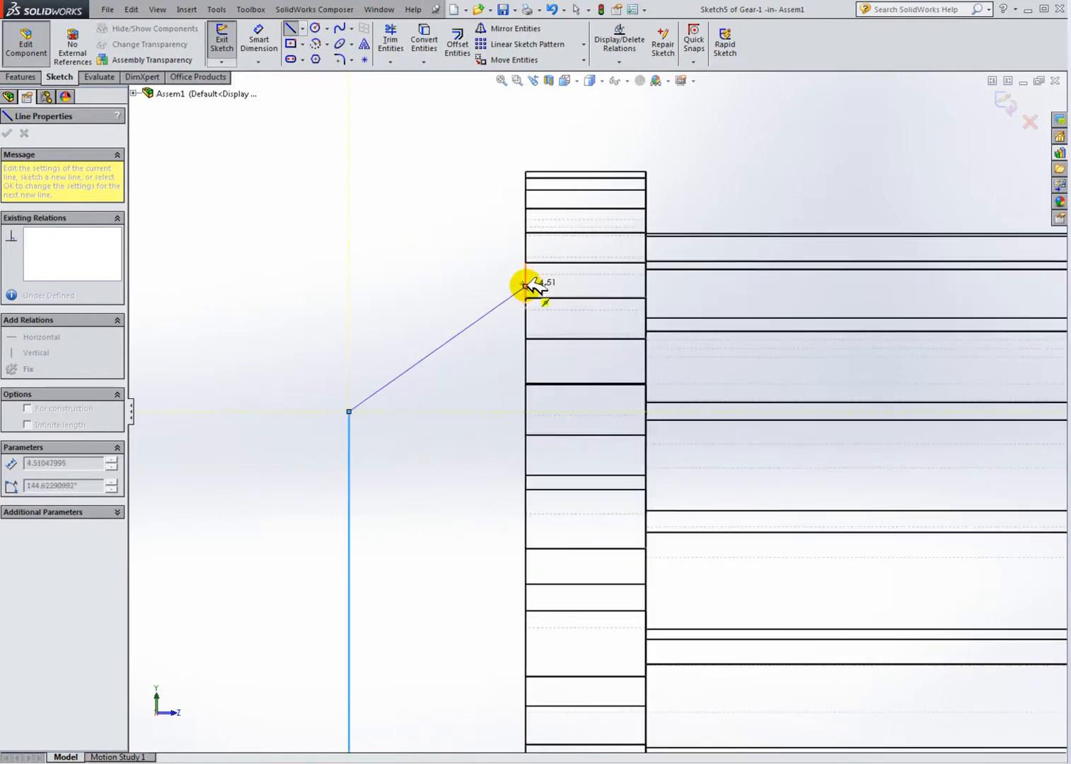
{"action": "scroll", "coordinate": [526, 282], "scroll_direction": "down", "scroll_amount": 5}
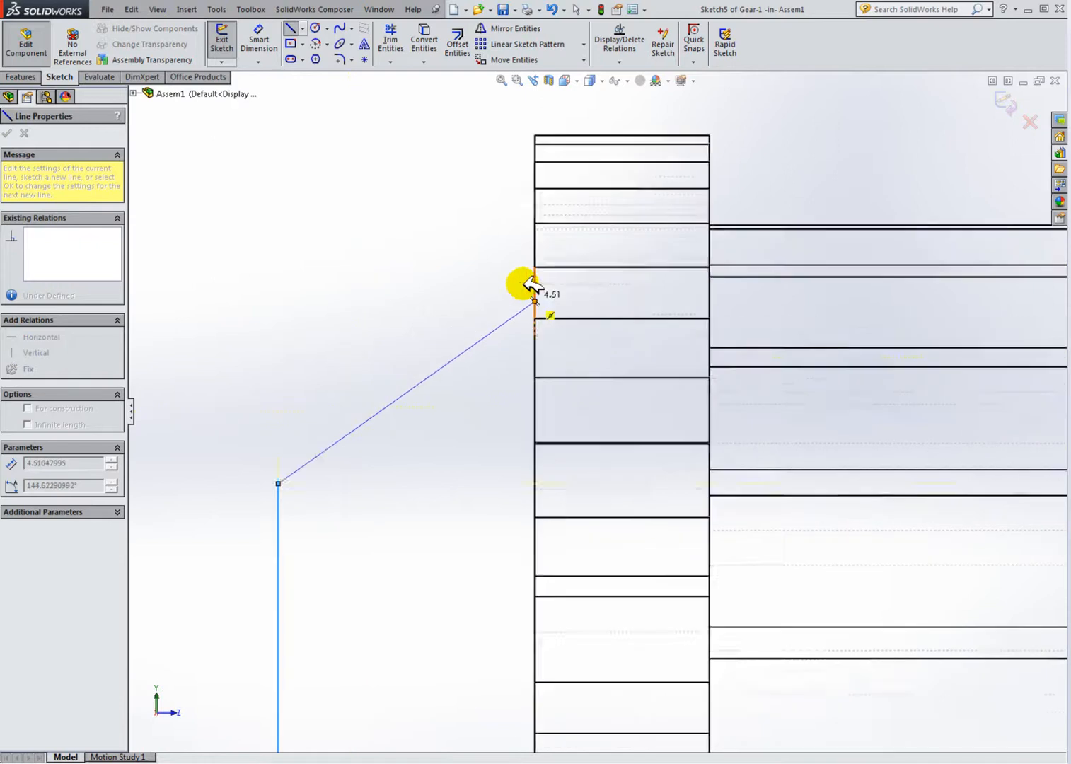
{"action": "left_click", "coordinate": [557, 321]}
{"action": "scroll", "coordinate": [566, 459], "scroll_direction": "up", "scroll_amount": 5}
{"action": "scroll", "coordinate": [598, 614], "scroll_direction": "up", "scroll_amount": 5}
{"action": "scroll", "coordinate": [601, 619], "scroll_direction": "down", "scroll_amount": 3}
{"action": "left_click", "coordinate": [598, 620]}
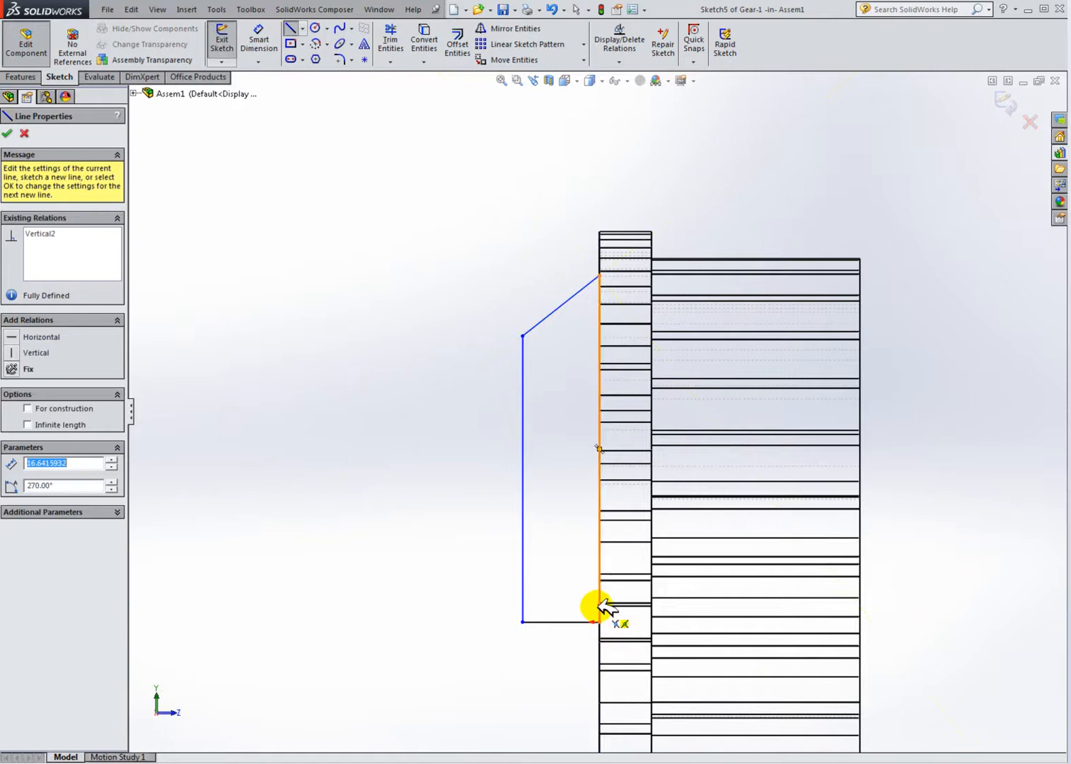
{"action": "key", "text": "Escape"}
Step: Dimension the profile's vertical edge along the gear face as 16 mm
{"action": "scroll", "coordinate": [583, 467], "scroll_direction": "up", "scroll_amount": 3}
{"action": "scroll", "coordinate": [580, 441], "scroll_direction": "down", "scroll_amount": 2}
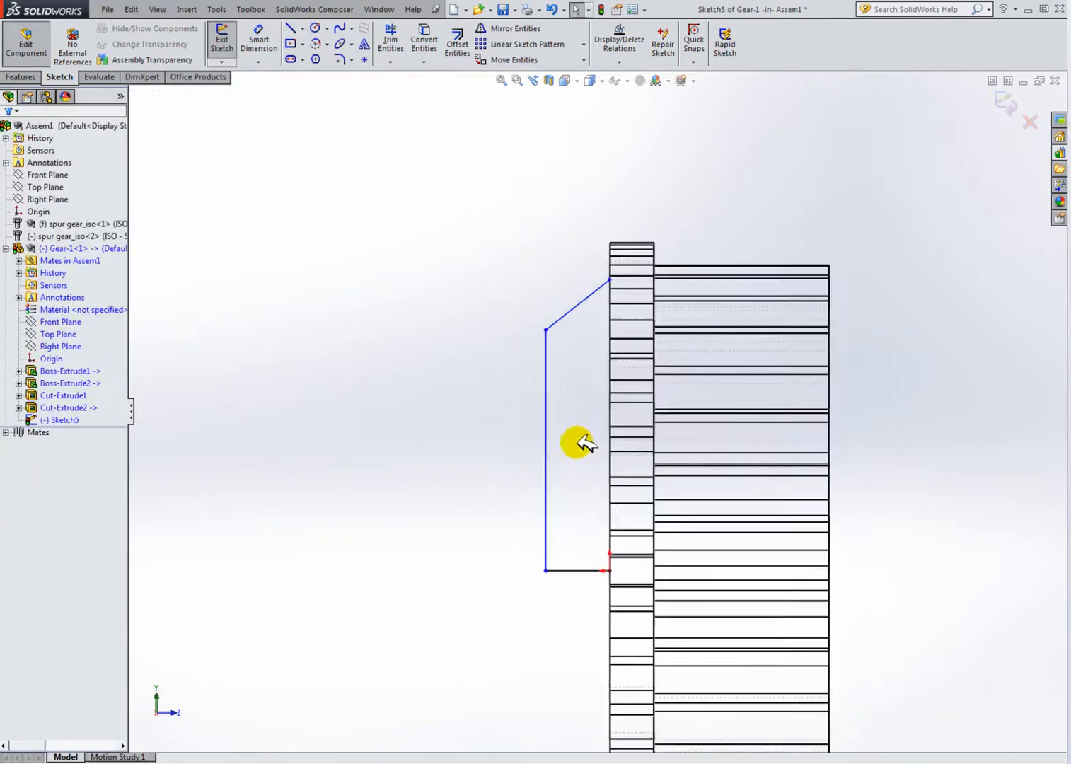
{"action": "left_click", "coordinate": [254, 37]}
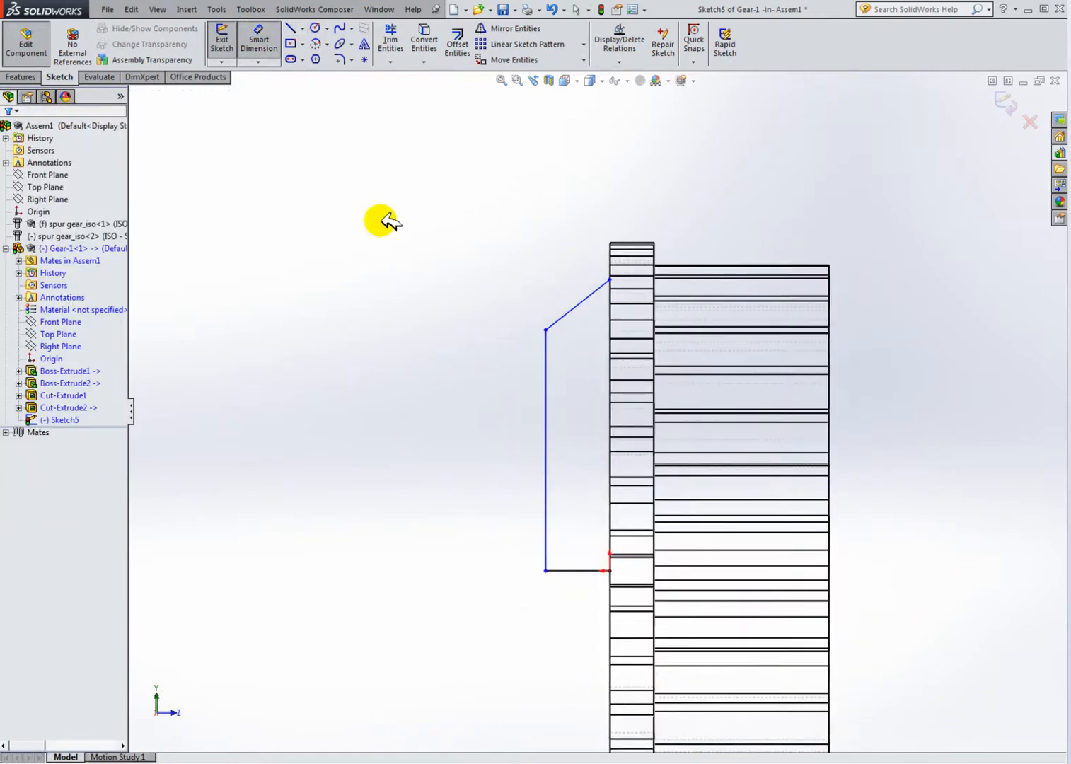
{"action": "left_click", "coordinate": [618, 361]}
{"action": "left_click", "coordinate": [904, 419]}
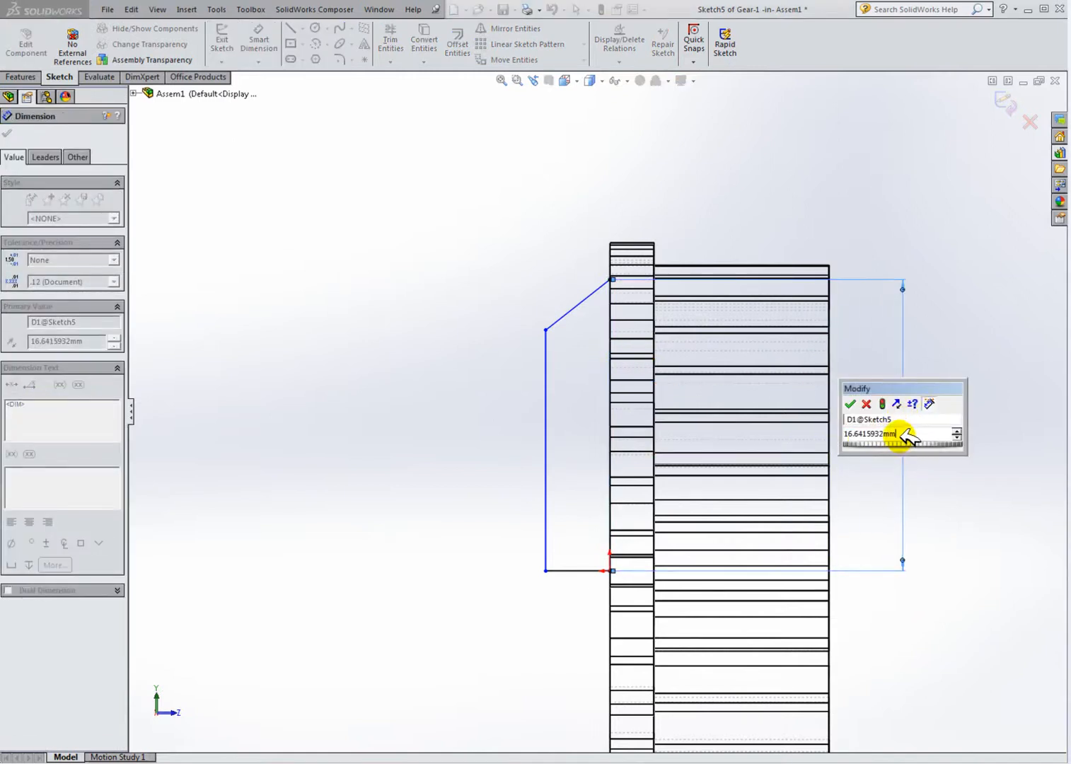
{"action": "key", "text": "BackSpace"}
{"action": "key", "text": "BackSpace"}
{"action": "key", "text": "BackSpace"}
{"action": "key", "text": "BackSpace"}
{"action": "key", "text": "BackSpace"}
{"action": "key", "text": "BackSpace"}
{"action": "key", "text": "BackSpace"}
{"action": "key", "text": "BackSpace"}
{"action": "key", "text": "BackSpace"}
{"action": "key", "text": "BackSpace"}
{"action": "key", "text": "BackSpace"}
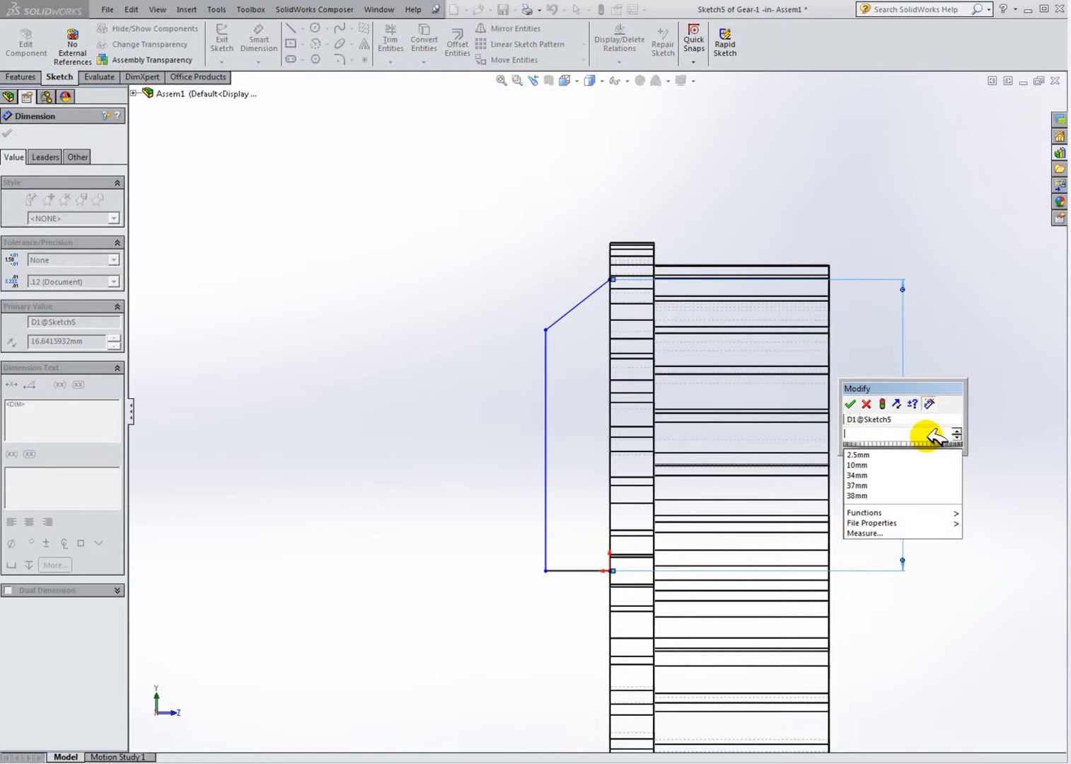
{"action": "type", "text": "16"}
{"action": "key", "text": "Return"}
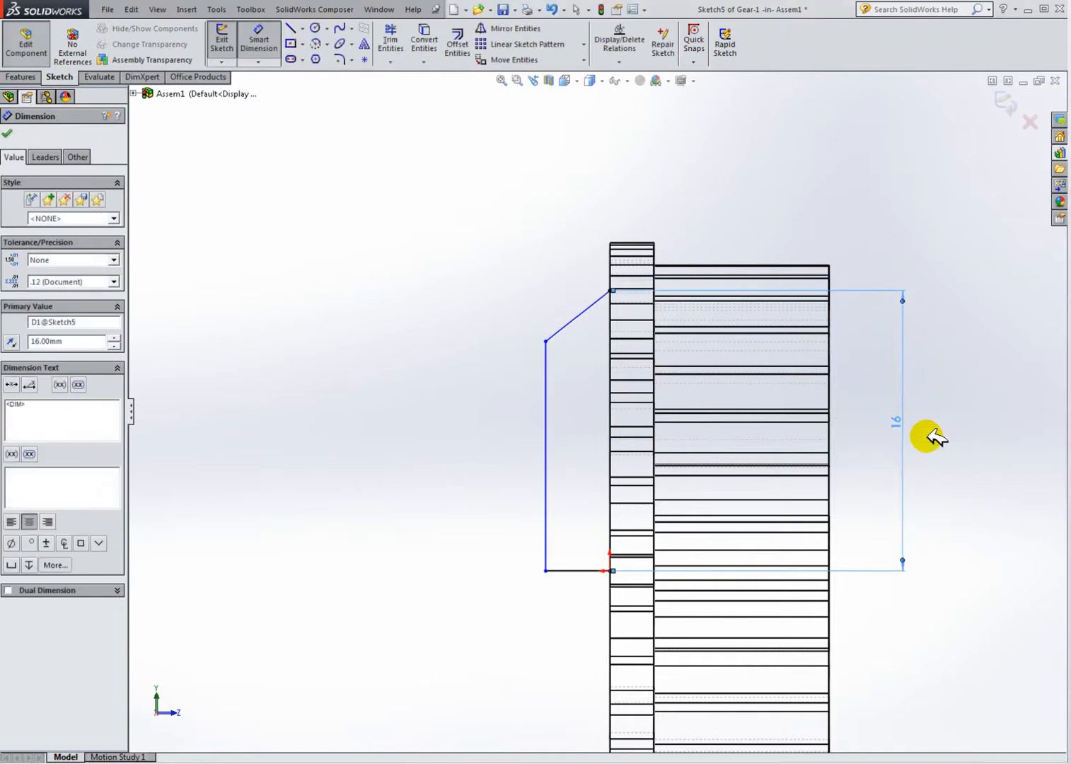
Step: Dimension the profile's bottom horizontal line as 3 mm
{"action": "mouse_move", "coordinate": [617, 439]}
{"action": "middle_mouse_down"}
{"action": "mouse_move", "coordinate": [676, 478]}
{"action": "mouse_move", "coordinate": [665, 480]}
{"action": "middle_mouse_up"}
{"action": "left_click", "coordinate": [452, 542]}
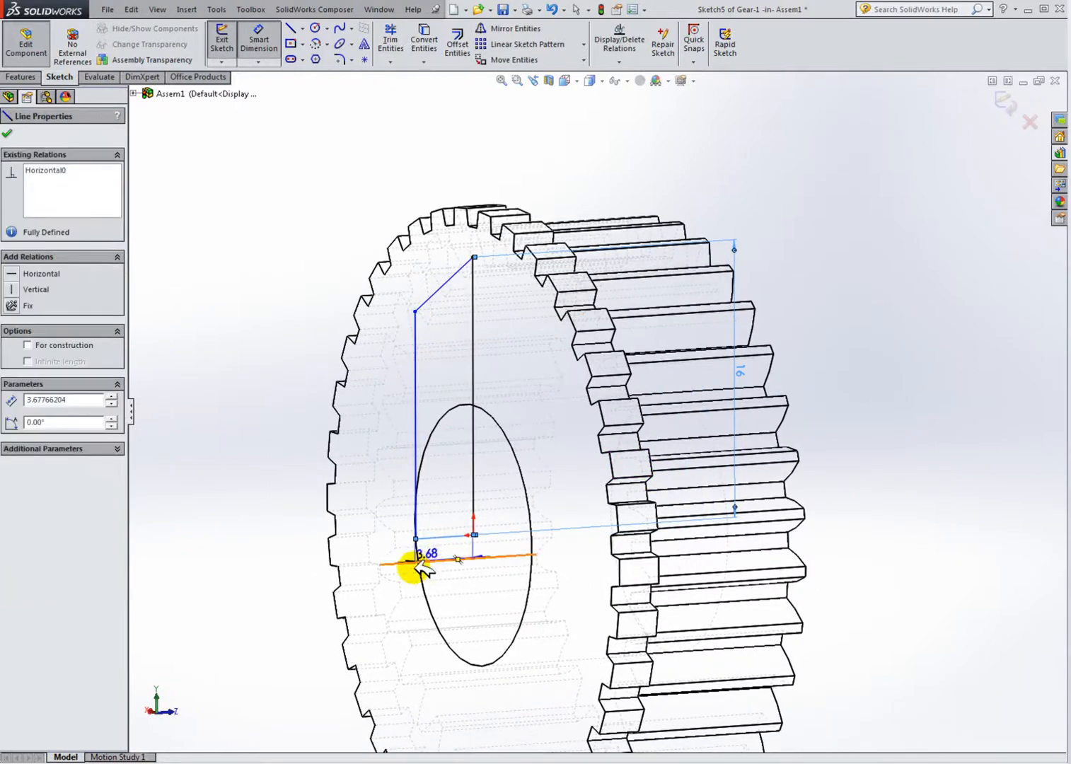
{"action": "left_click", "coordinate": [375, 598]}
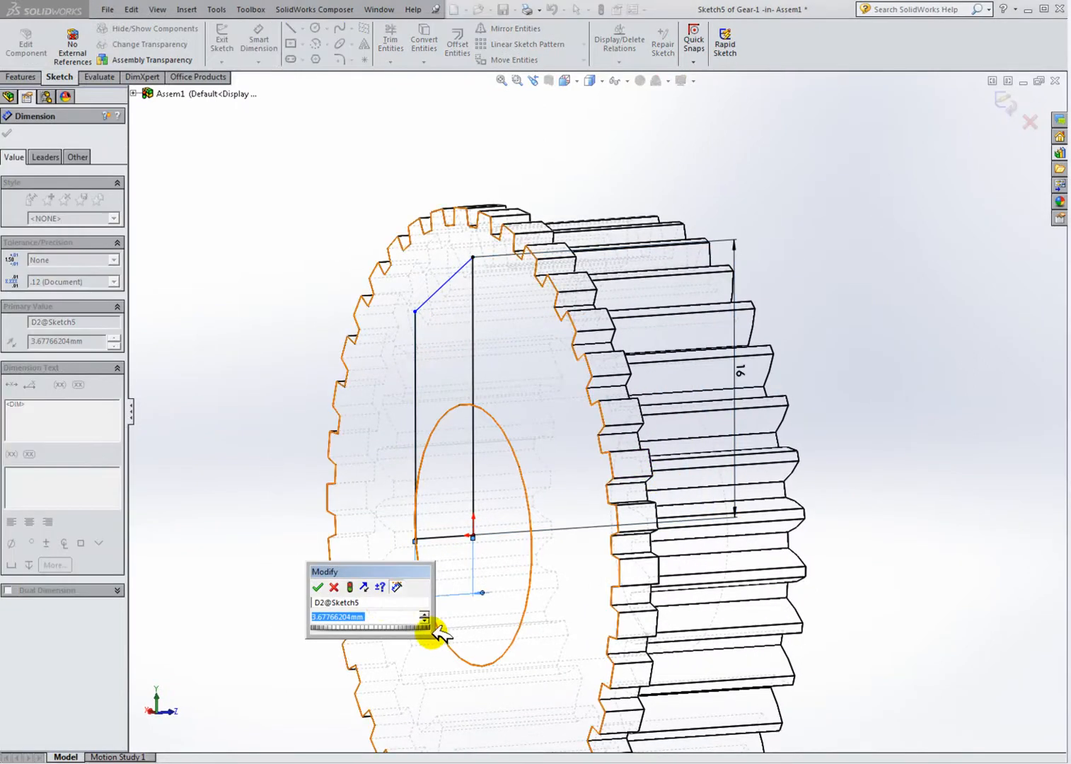
{"action": "type", "text": "3"}
{"action": "key", "text": "Return"}
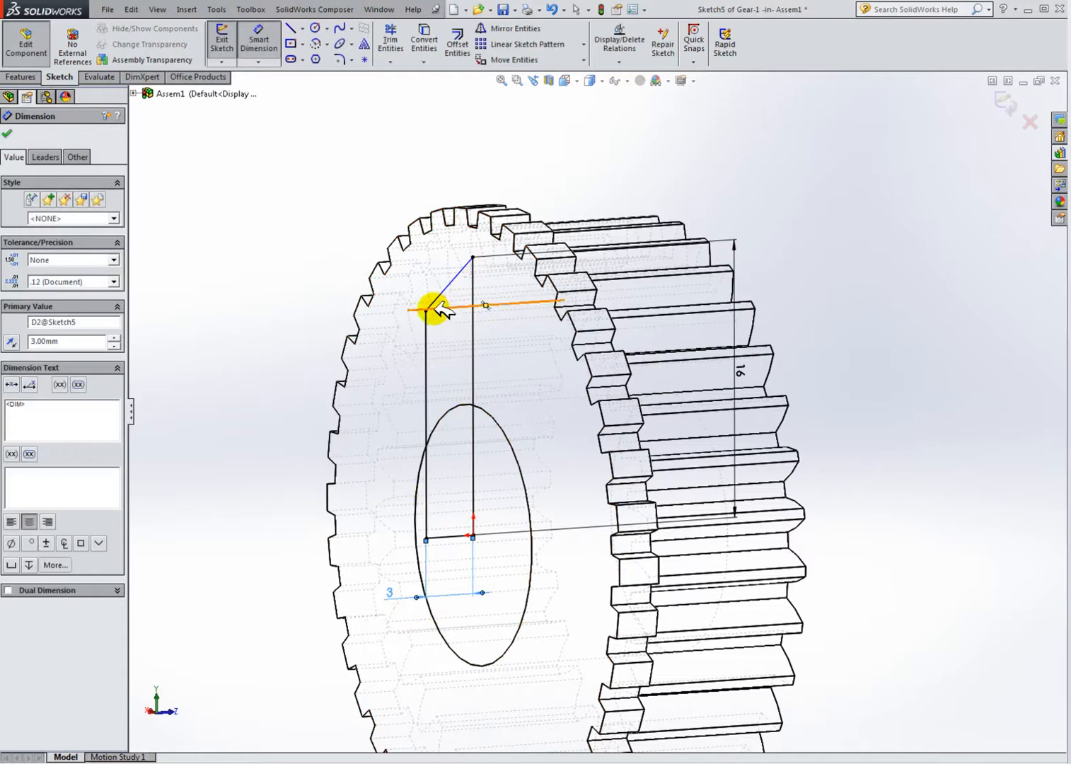
Step: Dimension the vertical distance between the diagonal line's two endpoints as 2.5 mm
{"action": "left_click", "coordinate": [426, 310]}
{"action": "left_click", "coordinate": [473, 300]}
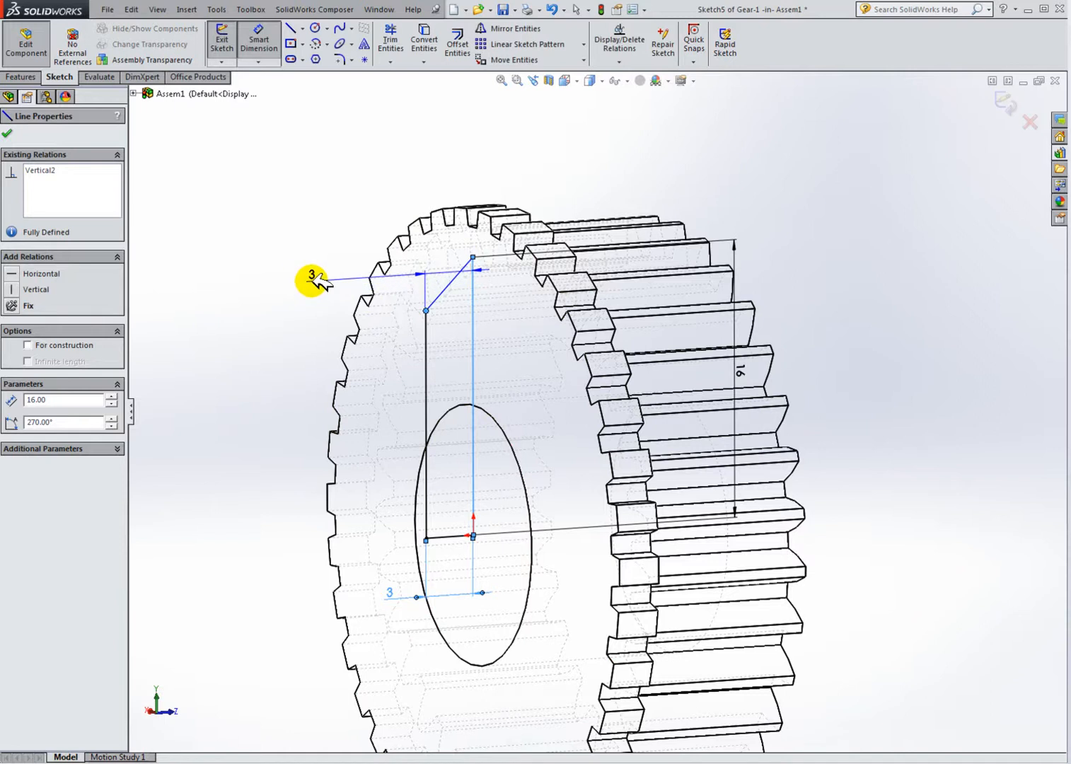
{"action": "key", "text": "Escape"}
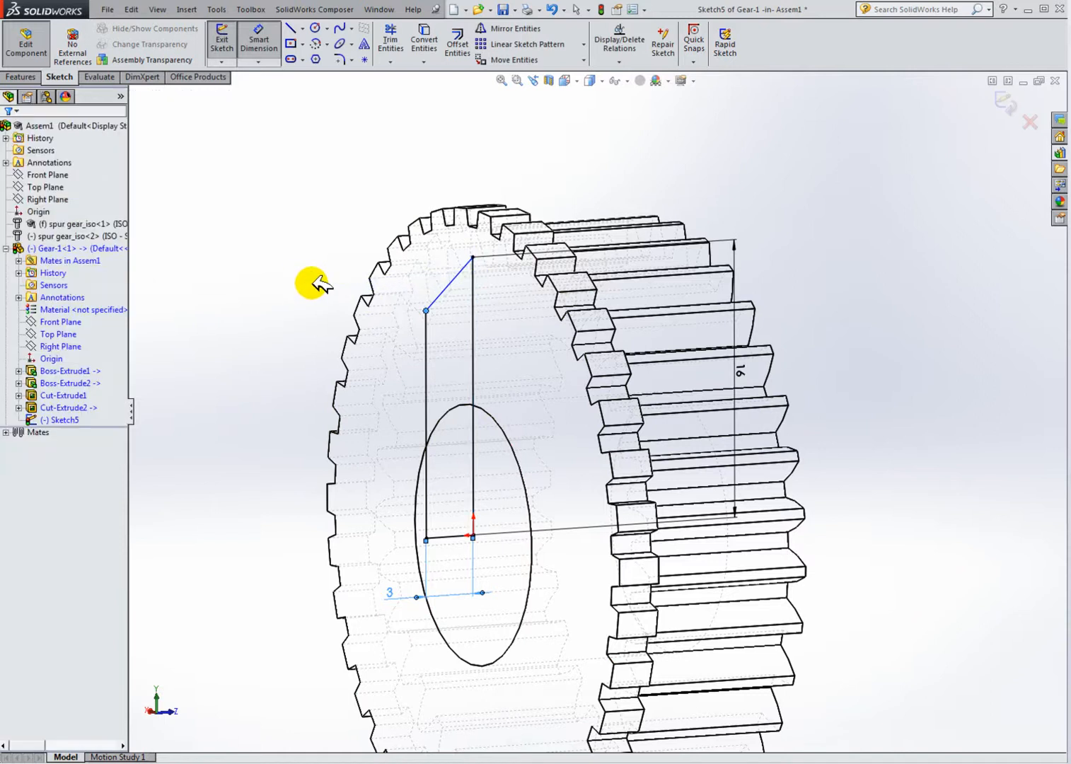
{"action": "left_click", "coordinate": [473, 256]}
{"action": "left_click", "coordinate": [426, 311]}
{"action": "left_click", "coordinate": [289, 294]}
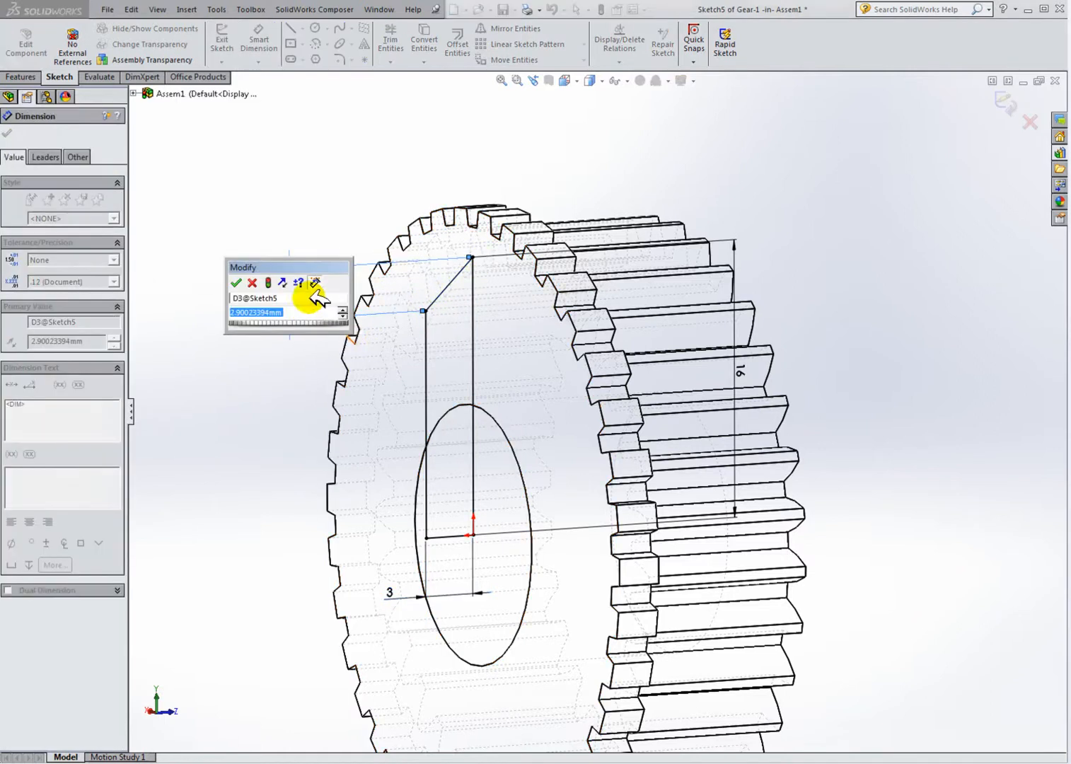
{"action": "middle_click_drag", "start_coordinate": [462, 357], "coordinate": [422, 342]}
{"action": "left_click", "coordinate": [304, 321]}
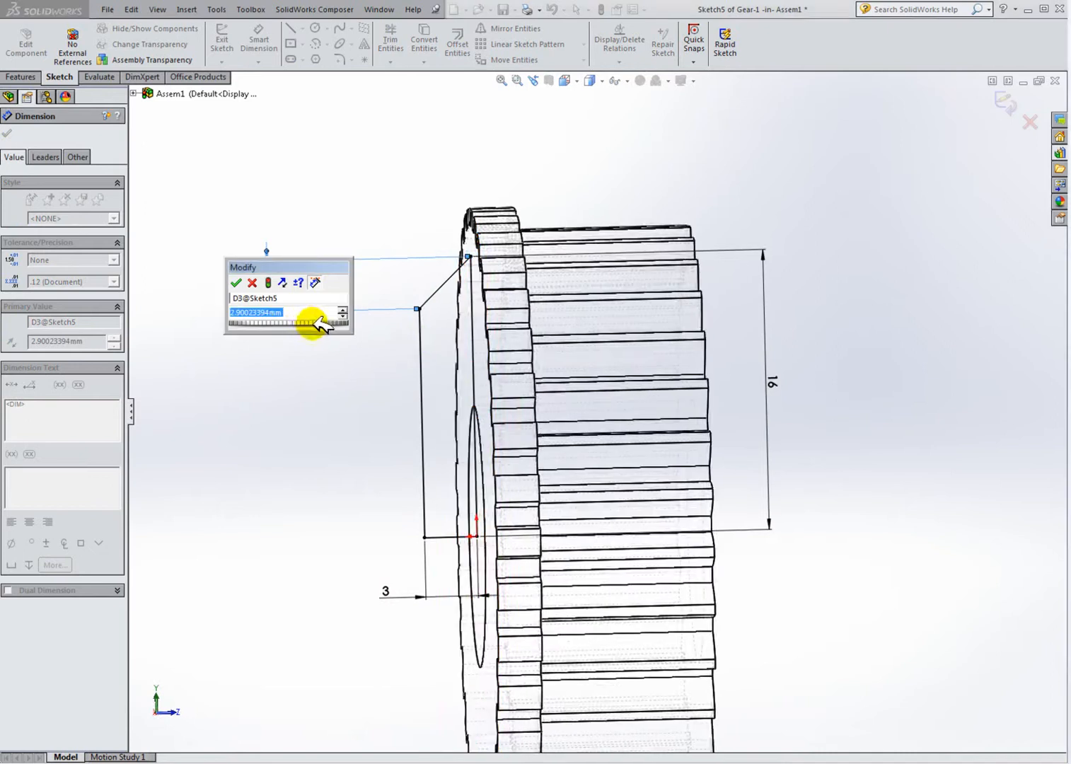
{"action": "type", "text": "2.5"}
{"action": "key", "text": "Return"}
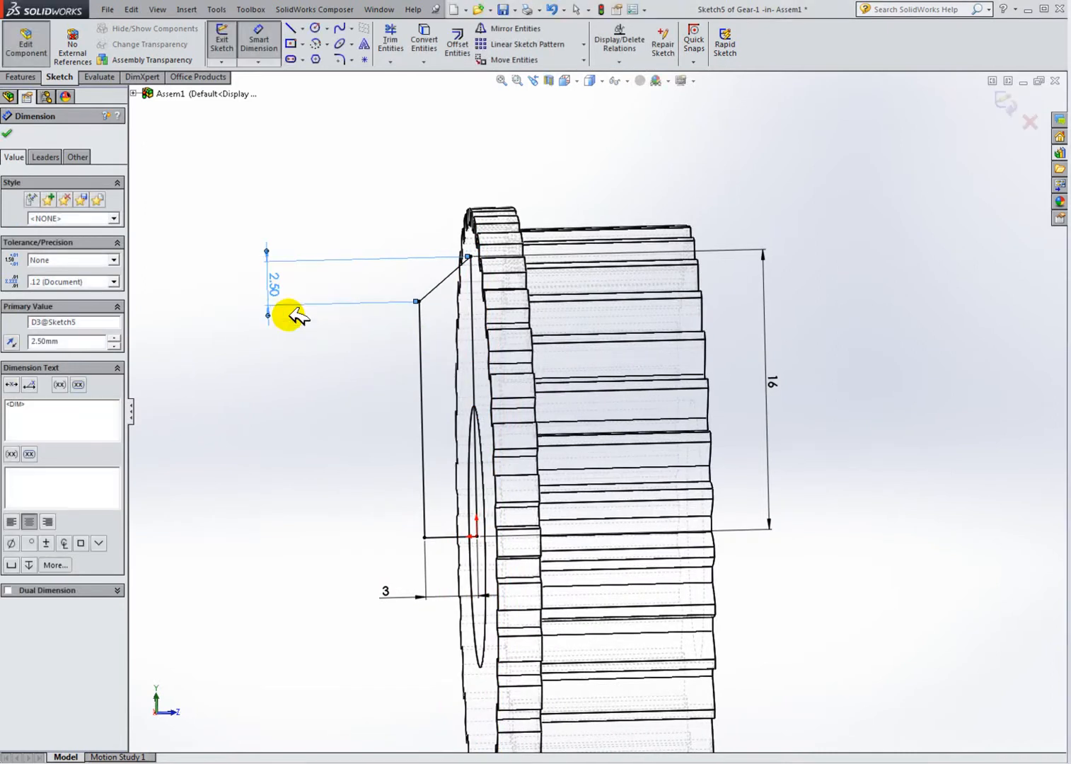
Step: Try to dimension the angle between the diagonal line and the vertical edge, then delete the 2.5 mm vertical dimension
{"action": "left_click", "coordinate": [366, 358]}
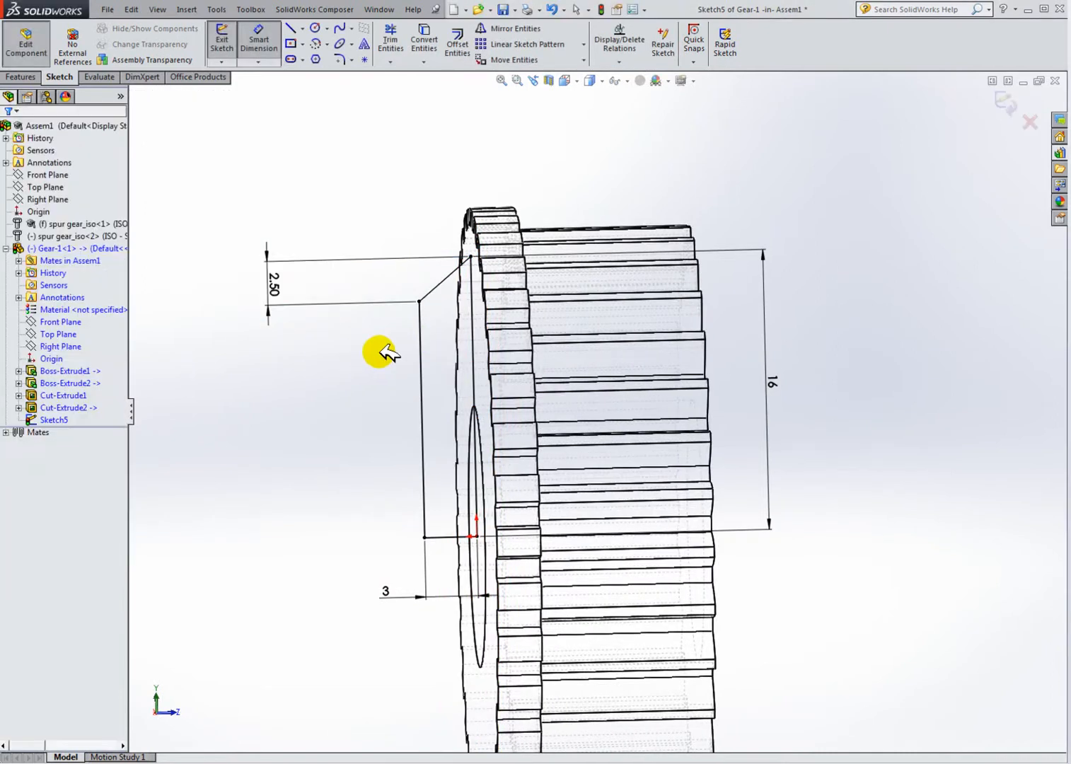
{"action": "left_click", "coordinate": [461, 267]}
{"action": "left_click", "coordinate": [471, 281]}
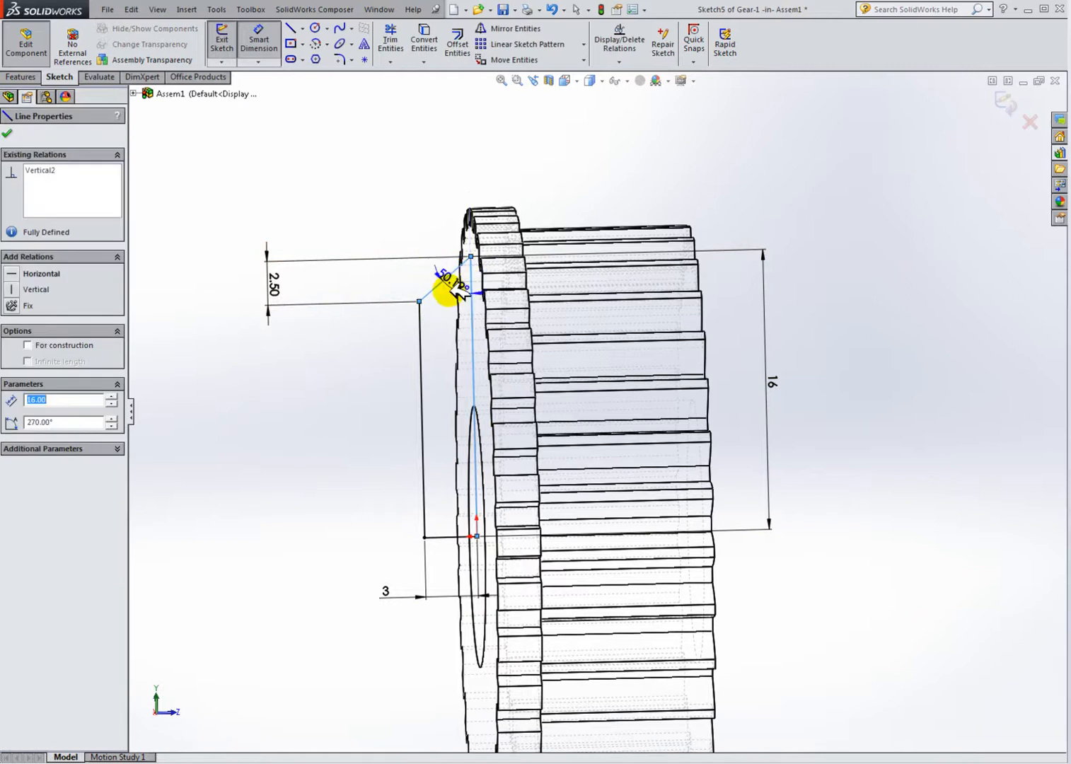
{"action": "left_click", "coordinate": [458, 303]}
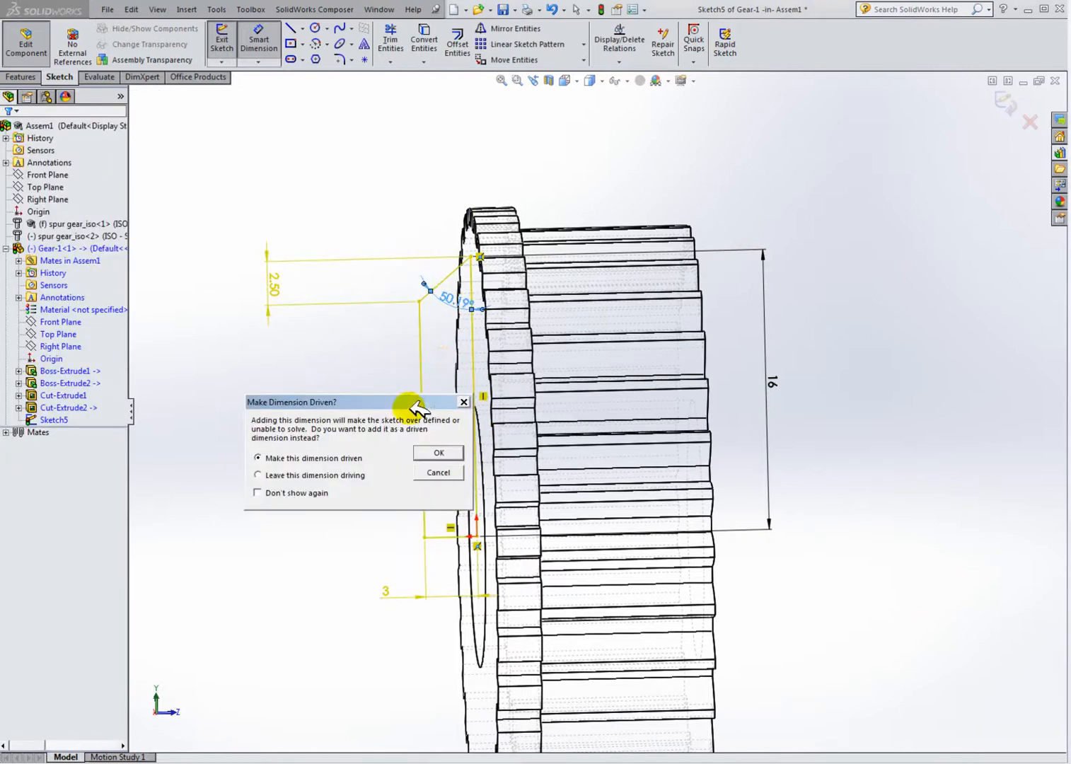
{"action": "left_click", "coordinate": [439, 472]}
{"action": "key", "text": "Escape"}
{"action": "left_click", "coordinate": [275, 281]}
{"action": "key", "text": "Delete"}
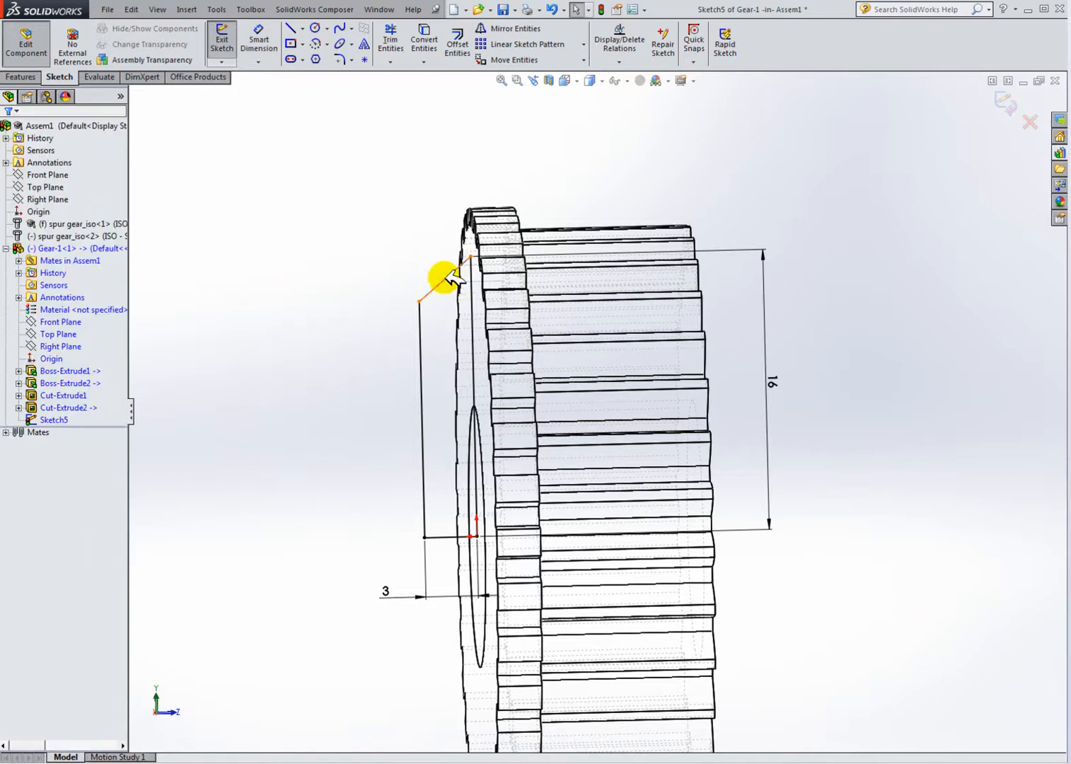
Step: Dimension the angle between the diagonal line and the vertical edge as 50°
{"action": "left_click", "coordinate": [258, 40]}
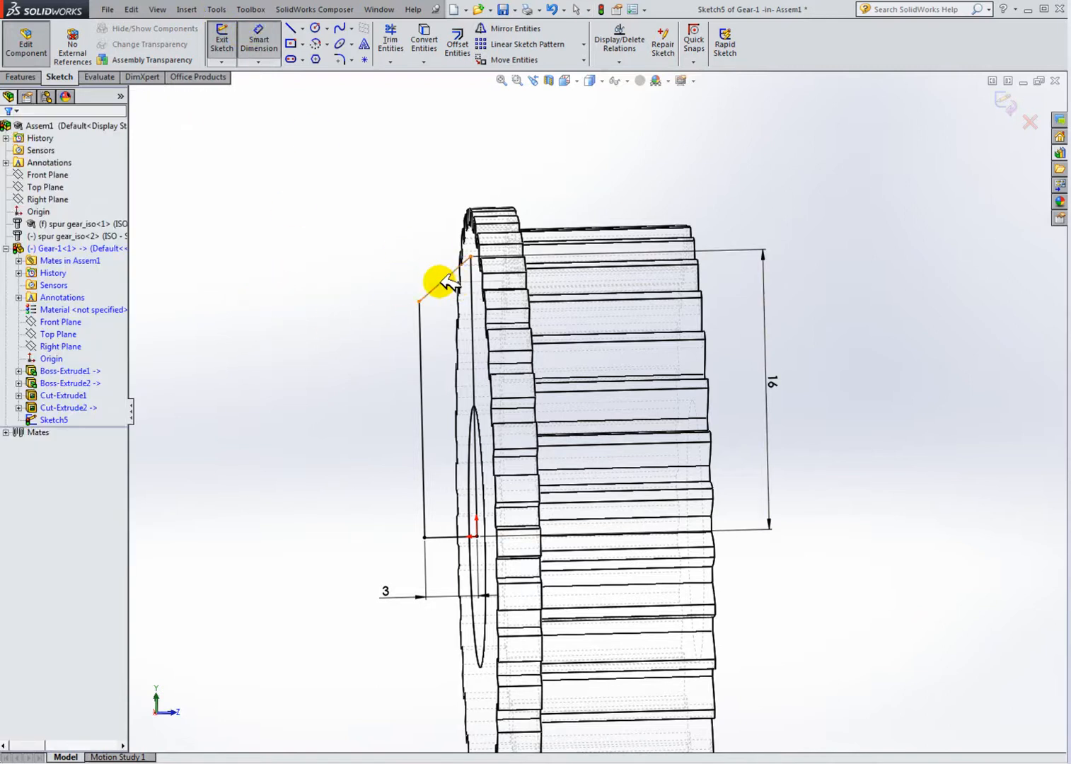
{"action": "left_click", "coordinate": [445, 281]}
{"action": "left_click", "coordinate": [477, 297]}
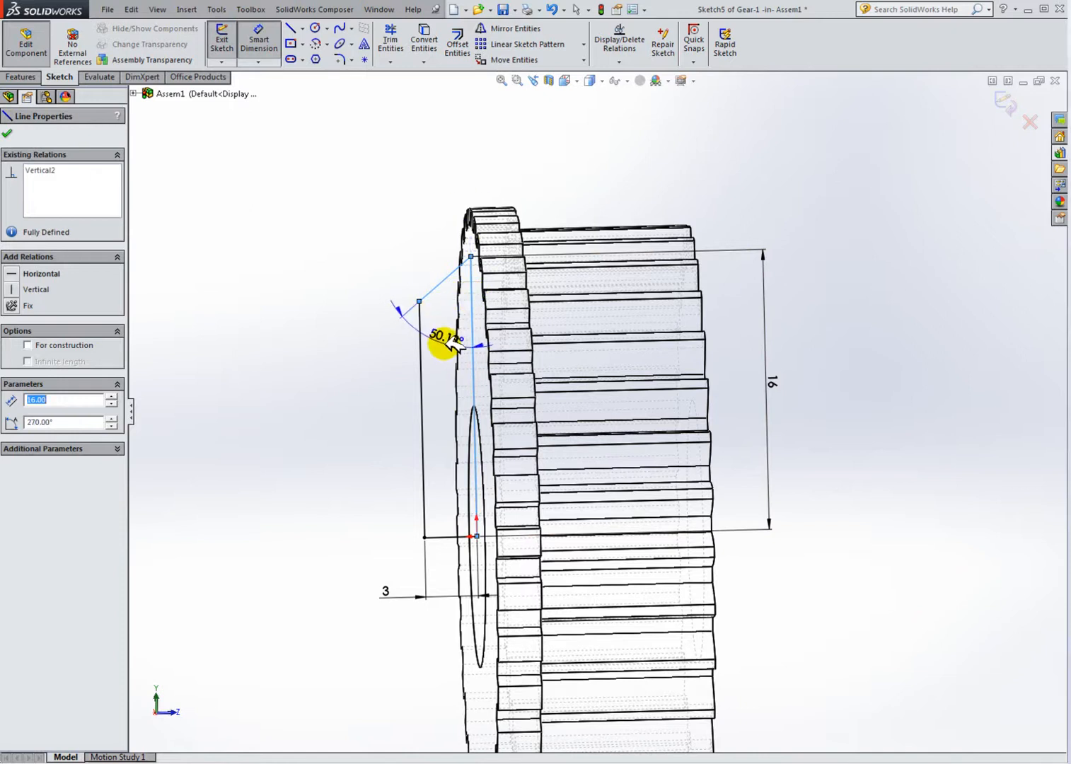
{"action": "left_click", "coordinate": [470, 352]}
{"action": "type", "text": "50"}
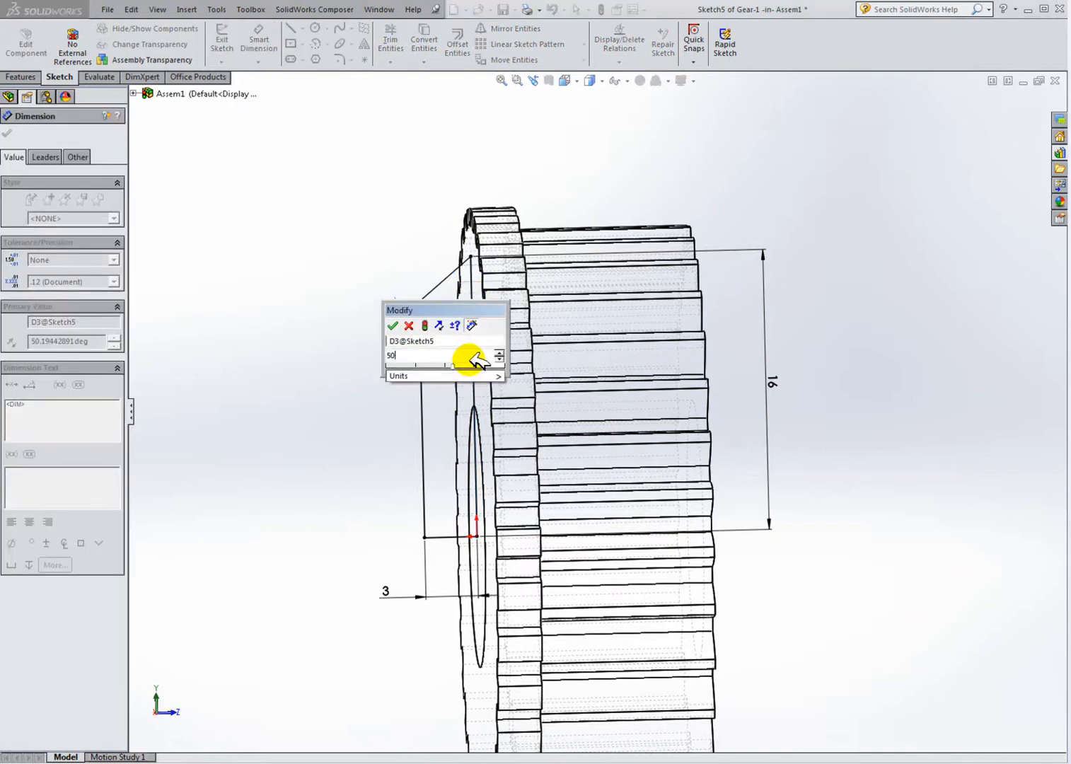
{"action": "key", "text": "Return"}
{"action": "left_click", "coordinate": [363, 388]}
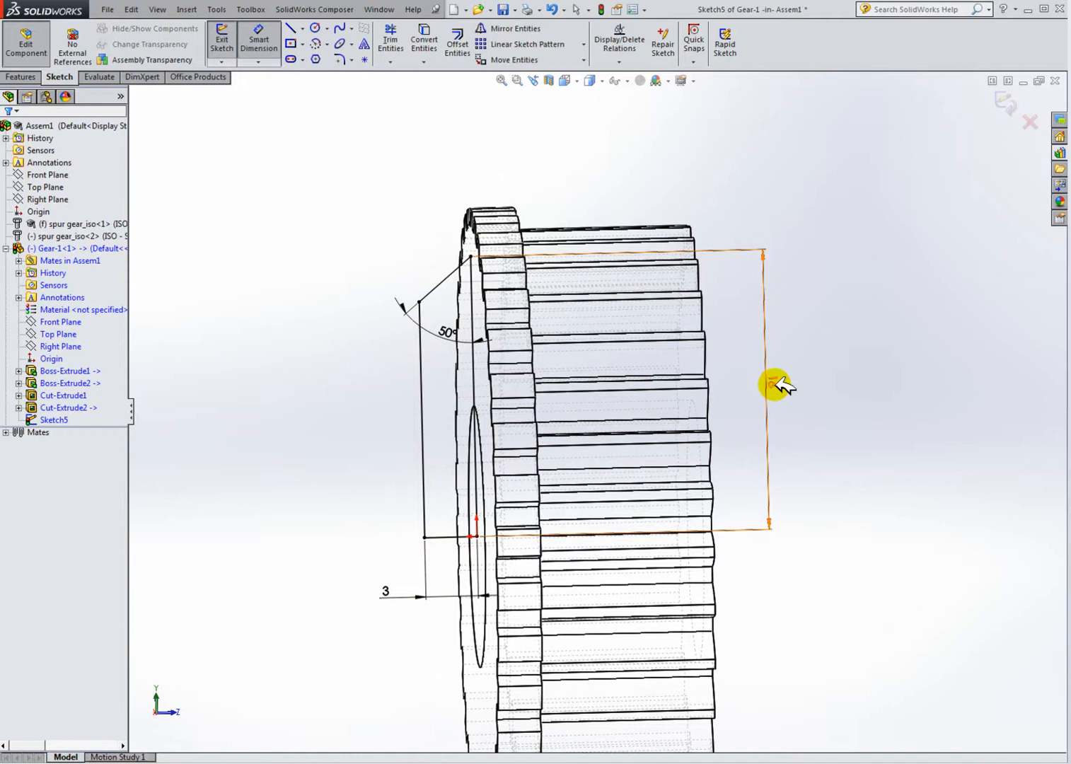
Step: Exit the sketch and revolve the profile 360° about its bottom line on the gear axis
{"action": "left_click", "coordinate": [233, 36]}
{"action": "left_click", "coordinate": [20, 77]}
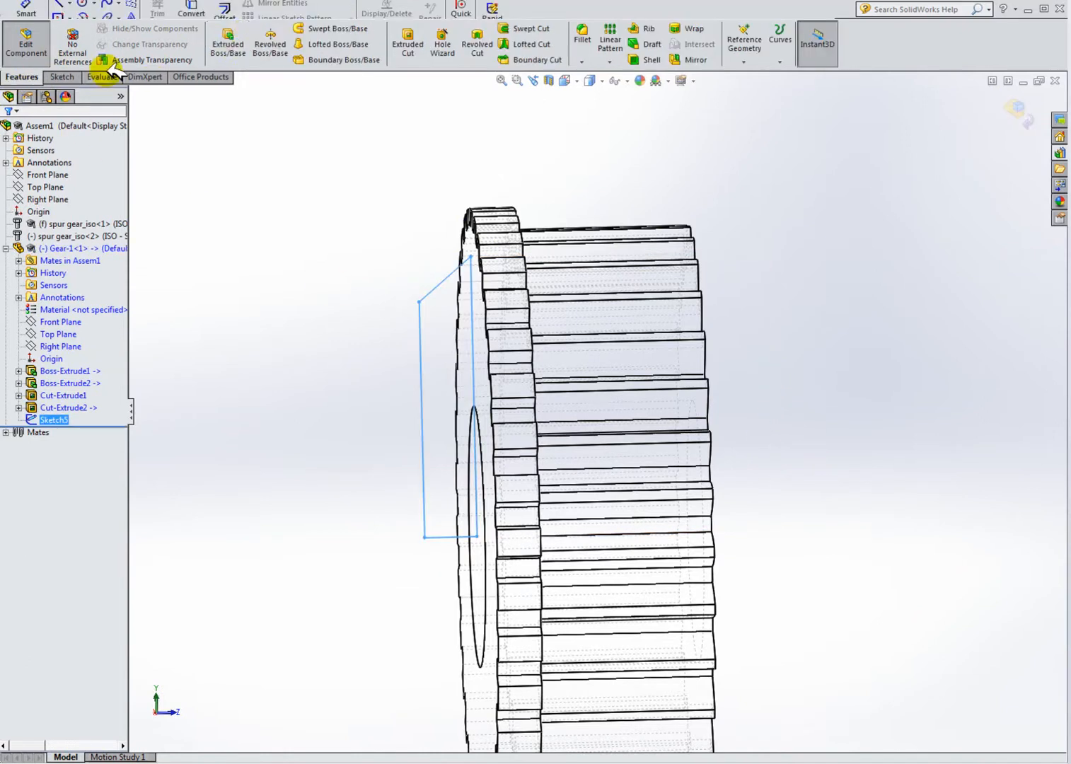
{"action": "left_click", "coordinate": [271, 43]}
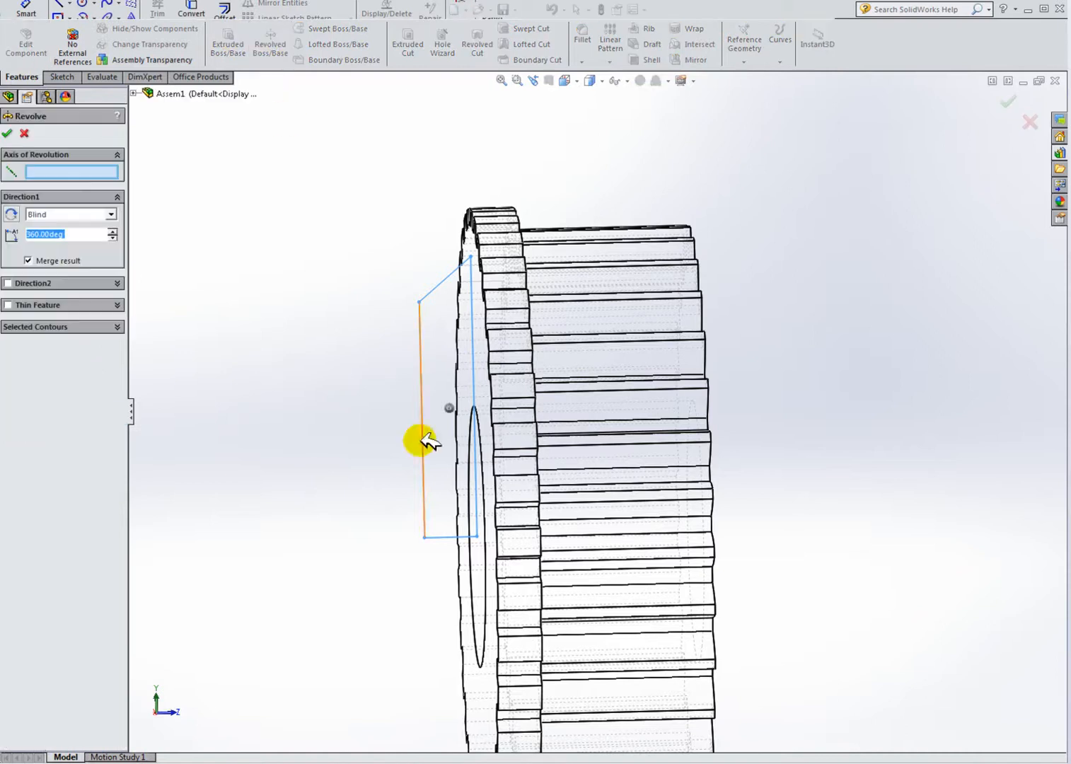
{"action": "left_click", "coordinate": [446, 535]}
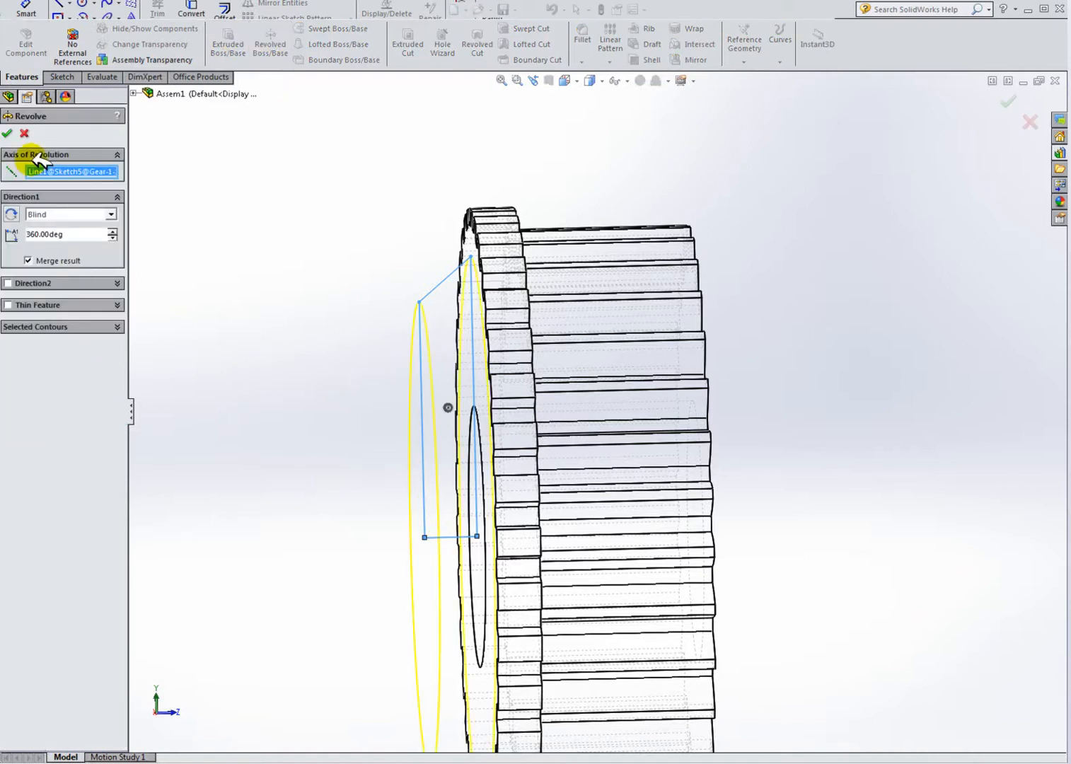
{"action": "left_click", "coordinate": [12, 132]}
Step: Switch the model display to shaded with edges
{"action": "middle_click_drag", "start_coordinate": [366, 383], "coordinate": [521, 359]}
{"action": "scroll", "coordinate": [446, 402], "scroll_direction": "up", "scroll_amount": 3}
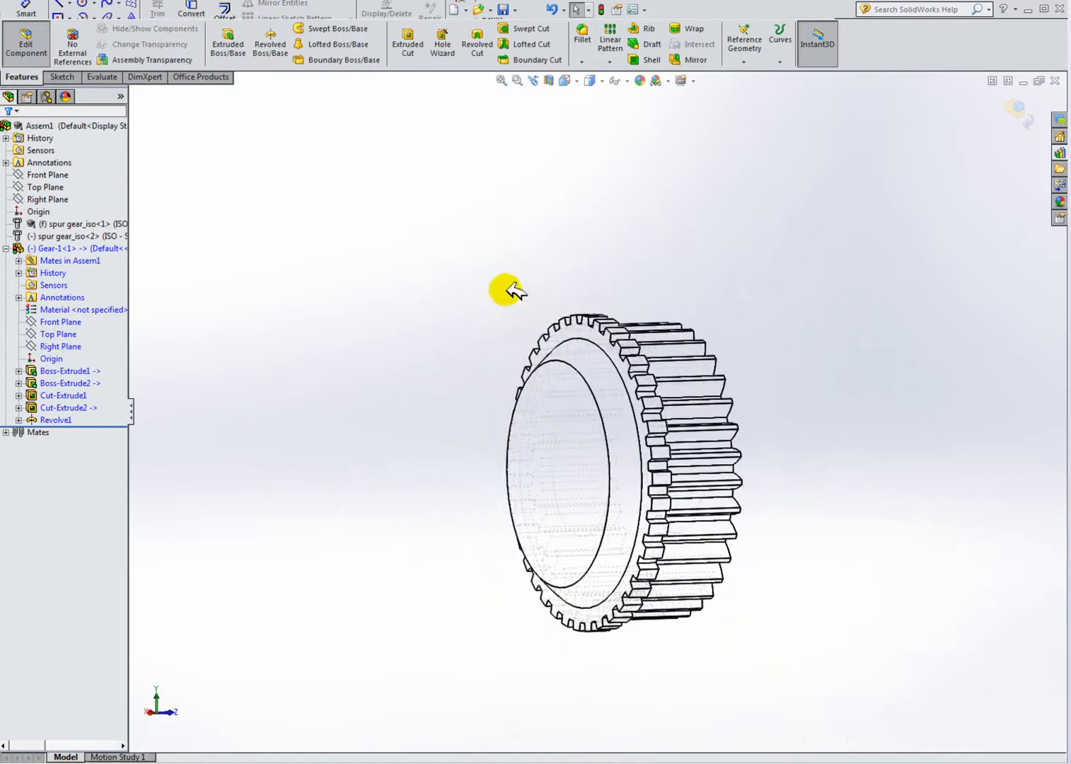
{"action": "left_click", "coordinate": [587, 79]}
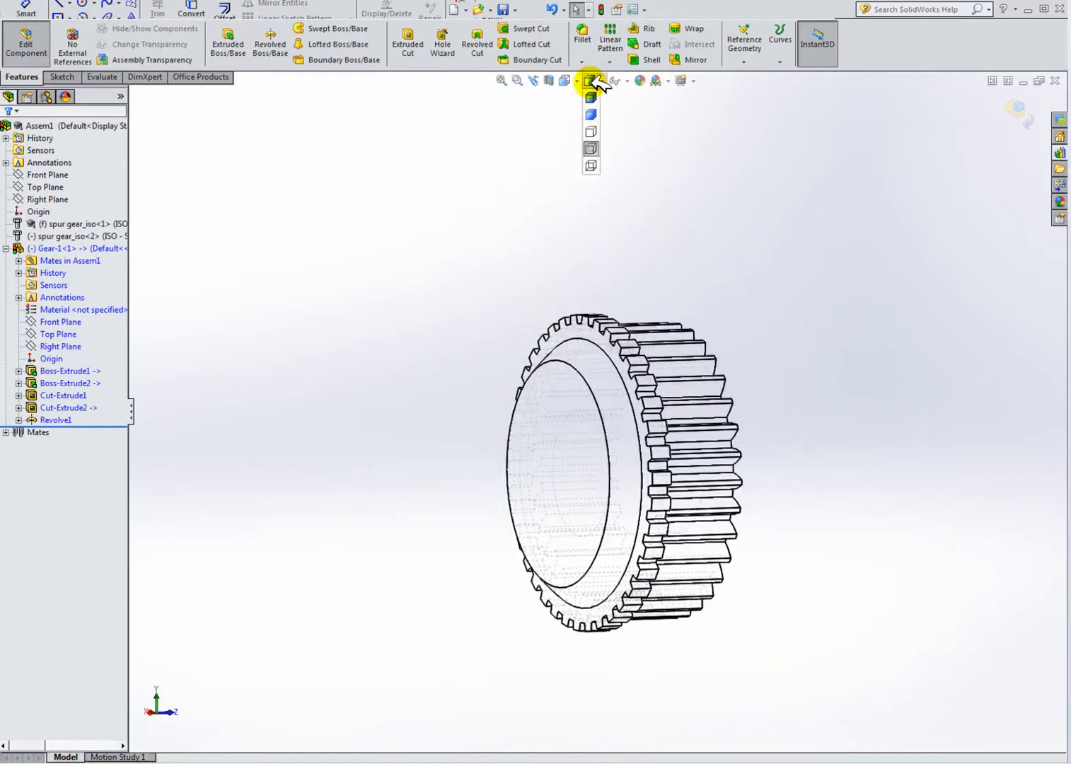
{"action": "left_click", "coordinate": [592, 114]}
{"action": "middle_click_drag", "start_coordinate": [687, 384], "coordinate": [470, 375]}
{"action": "scroll", "coordinate": [634, 394], "scroll_direction": "down", "scroll_amount": 2}
{"action": "middle_click_drag", "start_coordinate": [556, 433], "coordinate": [586, 478]}
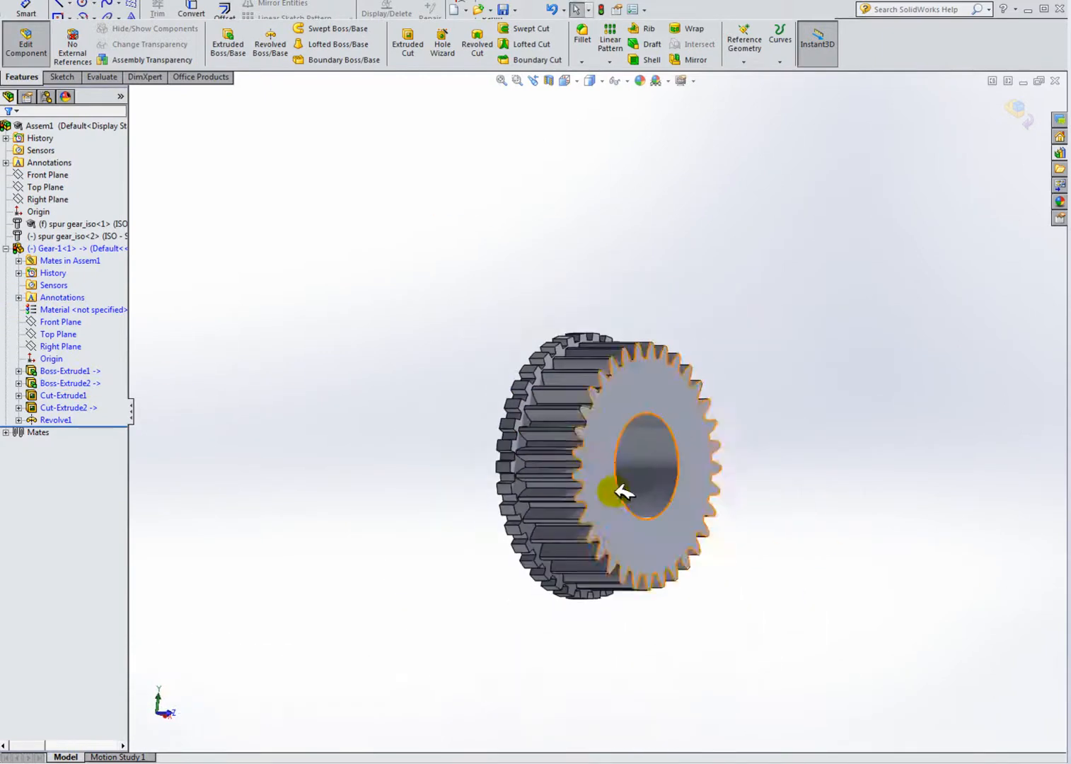
Step: Reorder the feature tree so Revolve1 comes before Cut-Extrude2
{"action": "left_click", "coordinate": [63, 407]}
{"action": "middle_click_drag", "start_coordinate": [212, 433], "coordinate": [419, 419]}
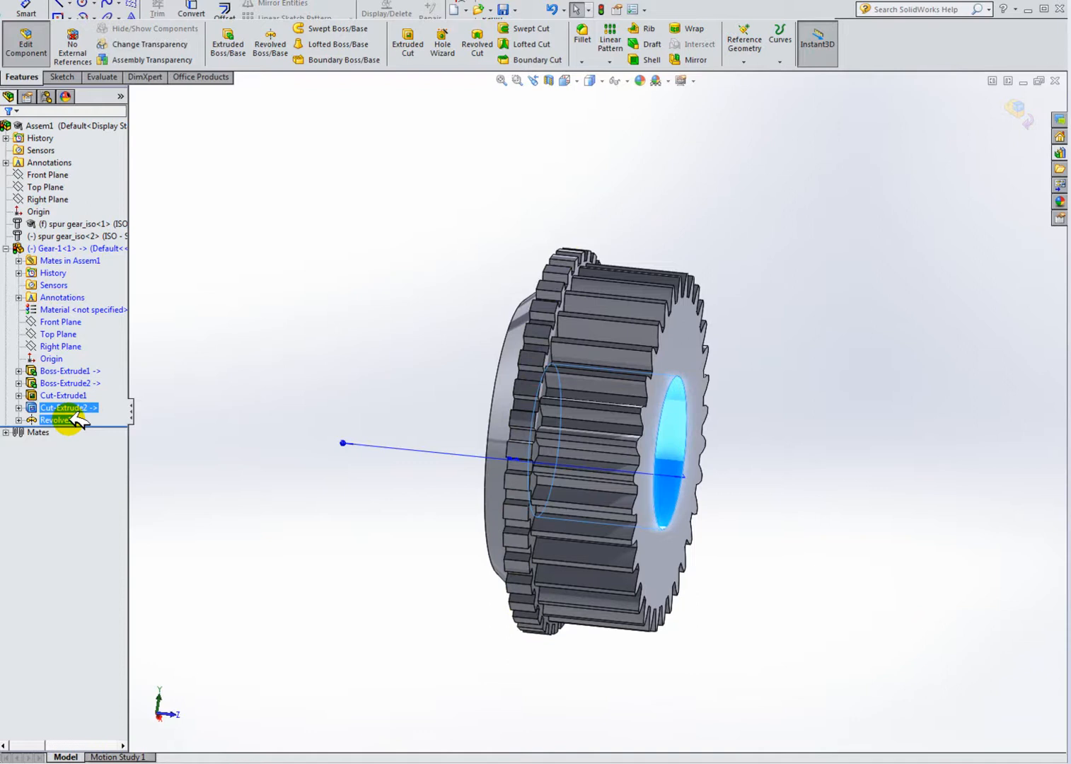
{"action": "left_click", "coordinate": [182, 439]}
{"action": "middle_click_drag", "start_coordinate": [394, 489], "coordinate": [422, 486]}
{"action": "middle_click_drag", "start_coordinate": [606, 500], "coordinate": [354, 318]}
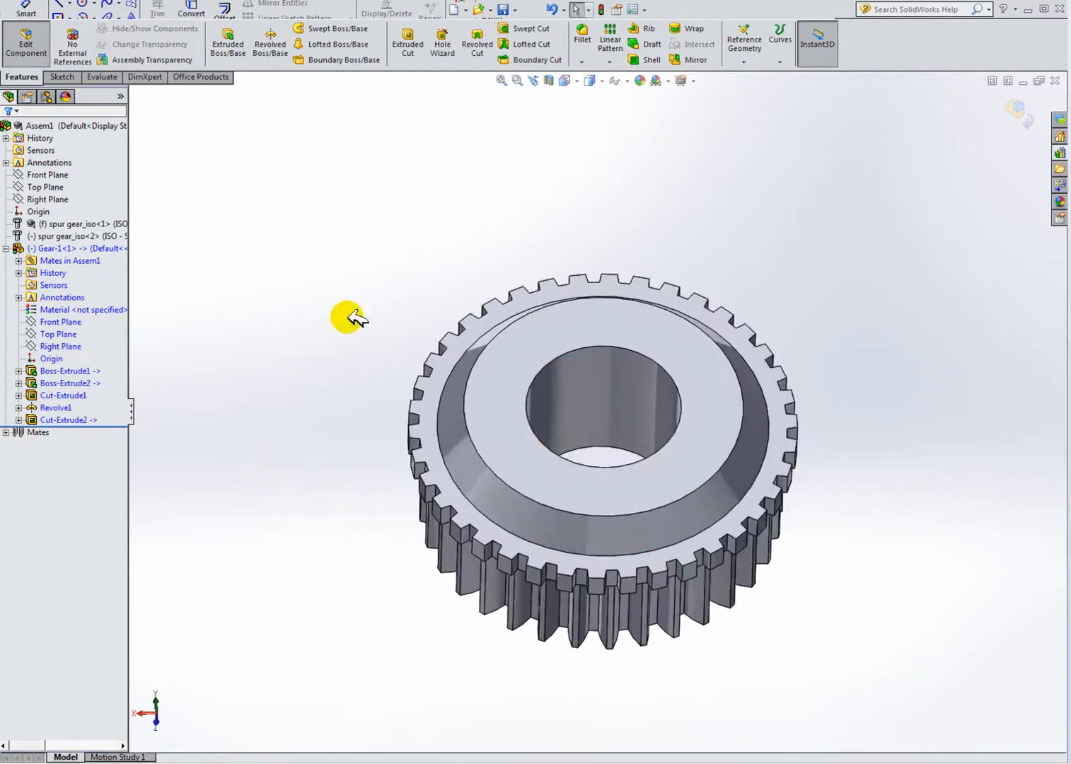
Step: Start a new sketch on the gear's top face and view it face-on
{"action": "left_click", "coordinate": [59, 76]}
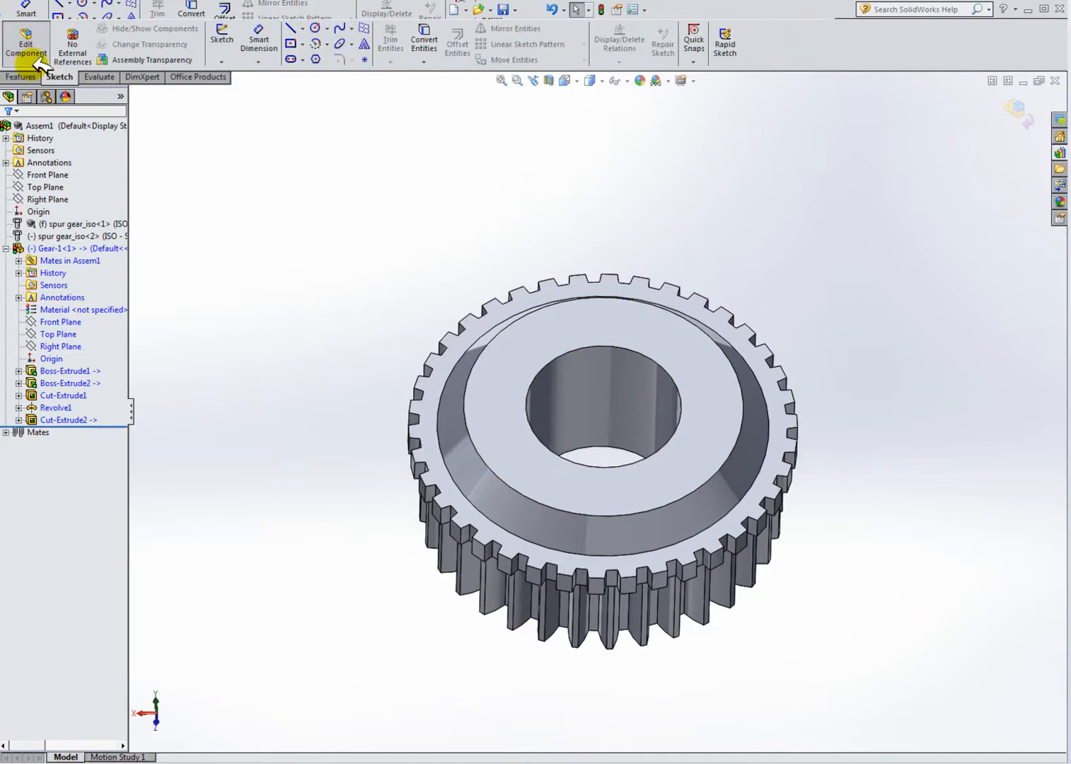
{"action": "left_click", "coordinate": [263, 43]}
{"action": "left_click", "coordinate": [546, 351]}
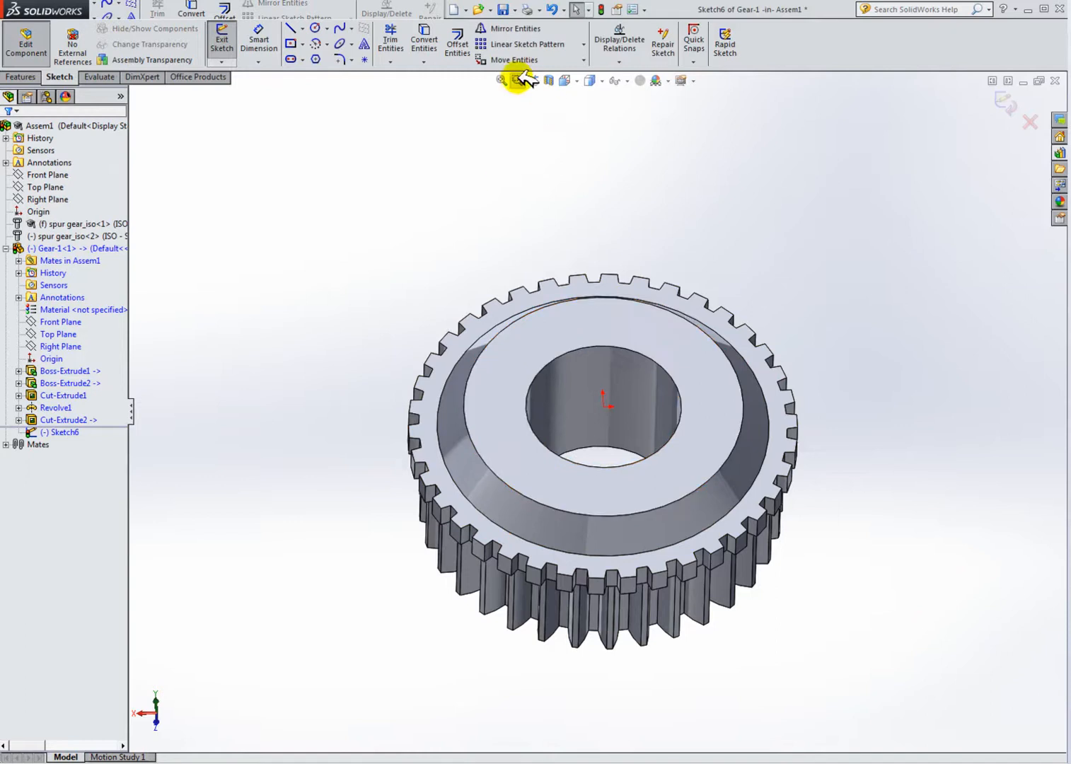
{"action": "left_click", "coordinate": [316, 28]}
{"action": "left_click", "coordinate": [604, 406]}
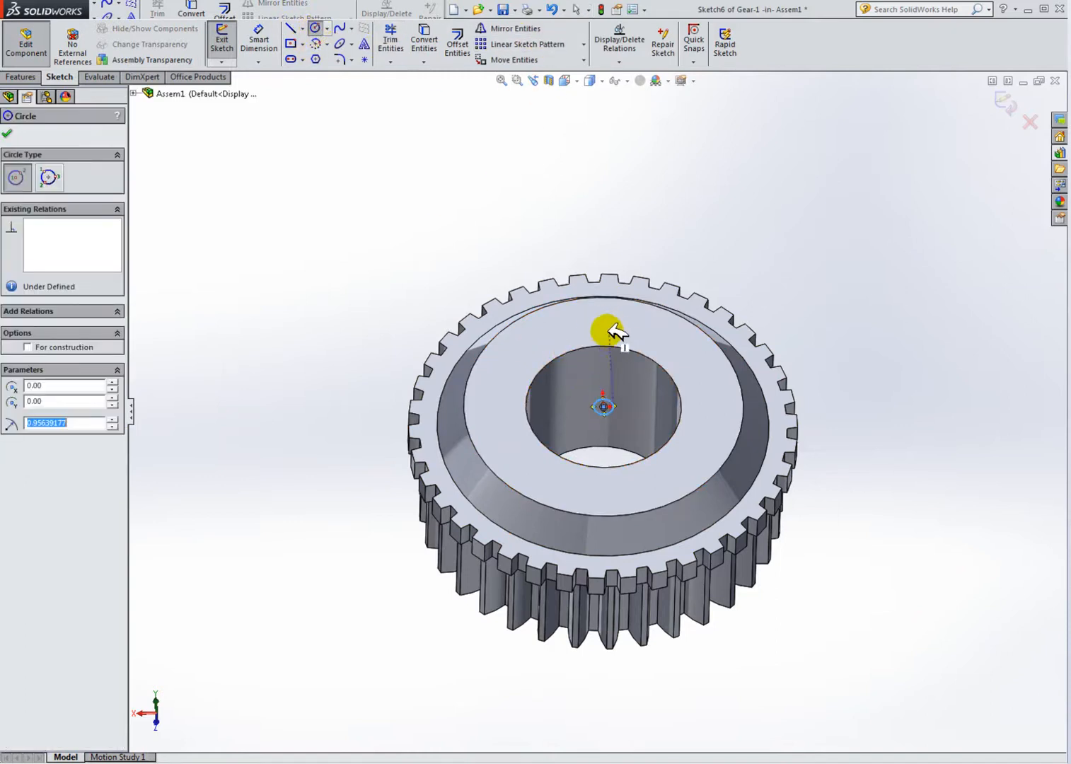
{"action": "key", "text": "Escape"}
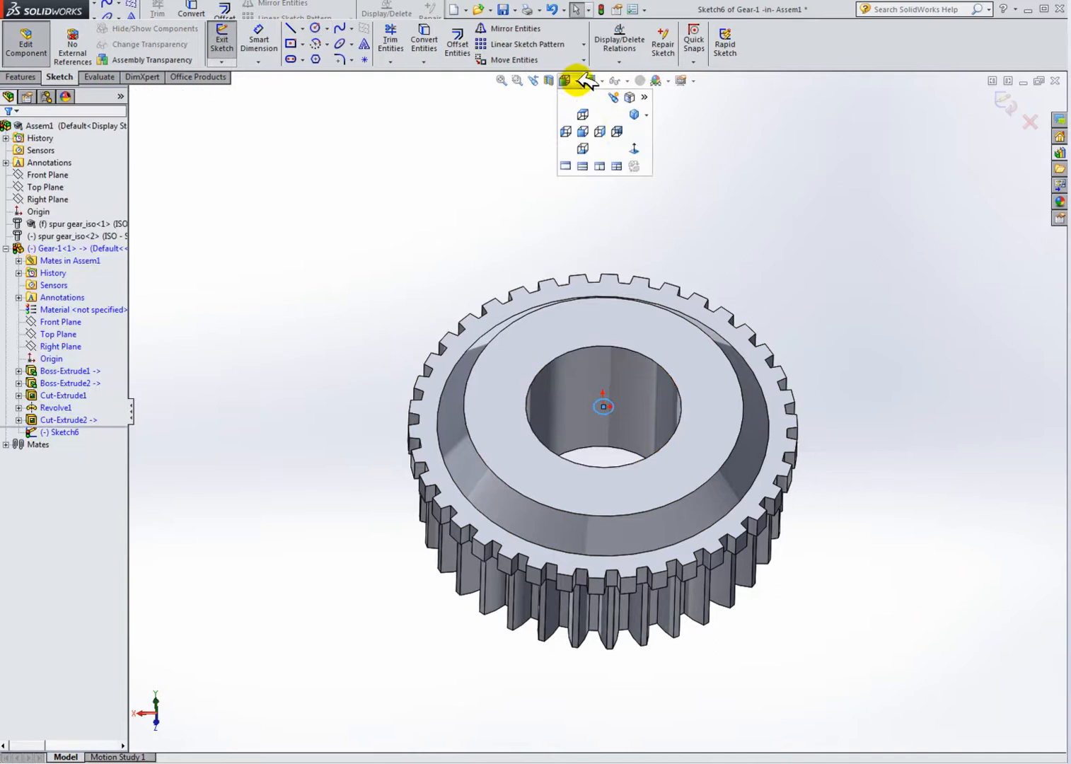
{"action": "left_click", "coordinate": [638, 149]}
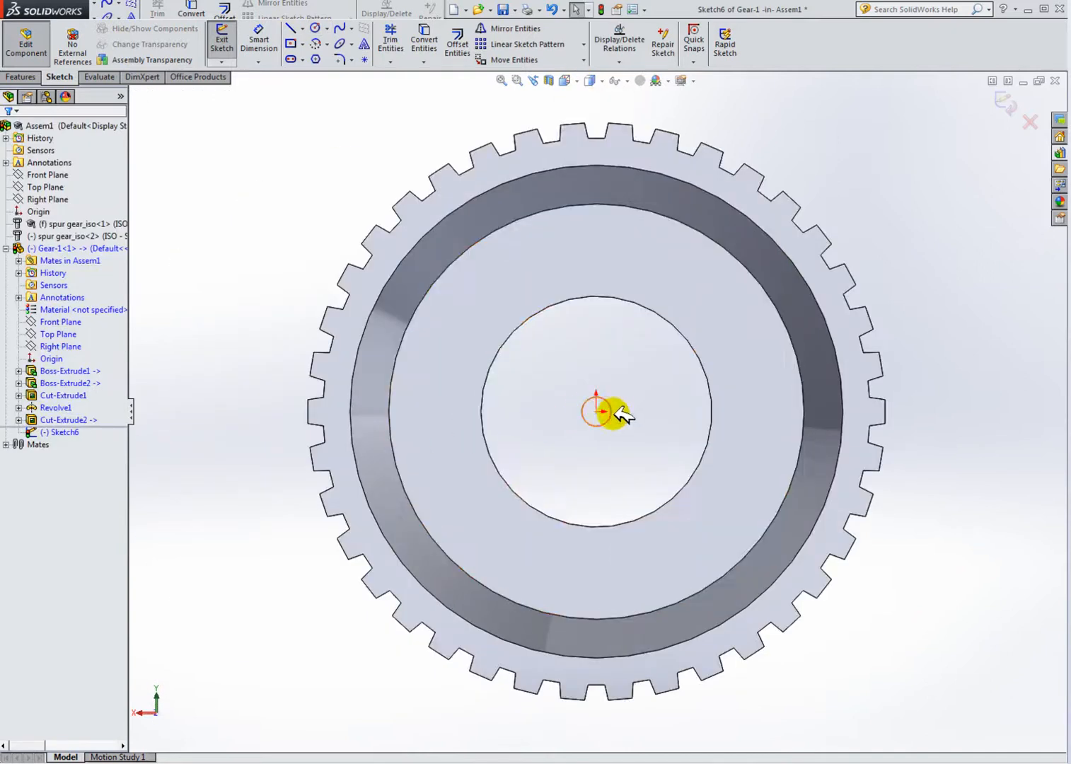
Step: Draw two concentric circles at the origin, about 18.5 mm and 23.6 mm in diameter
{"action": "left_click_drag", "start_coordinate": [598, 409], "coordinate": [736, 381]}
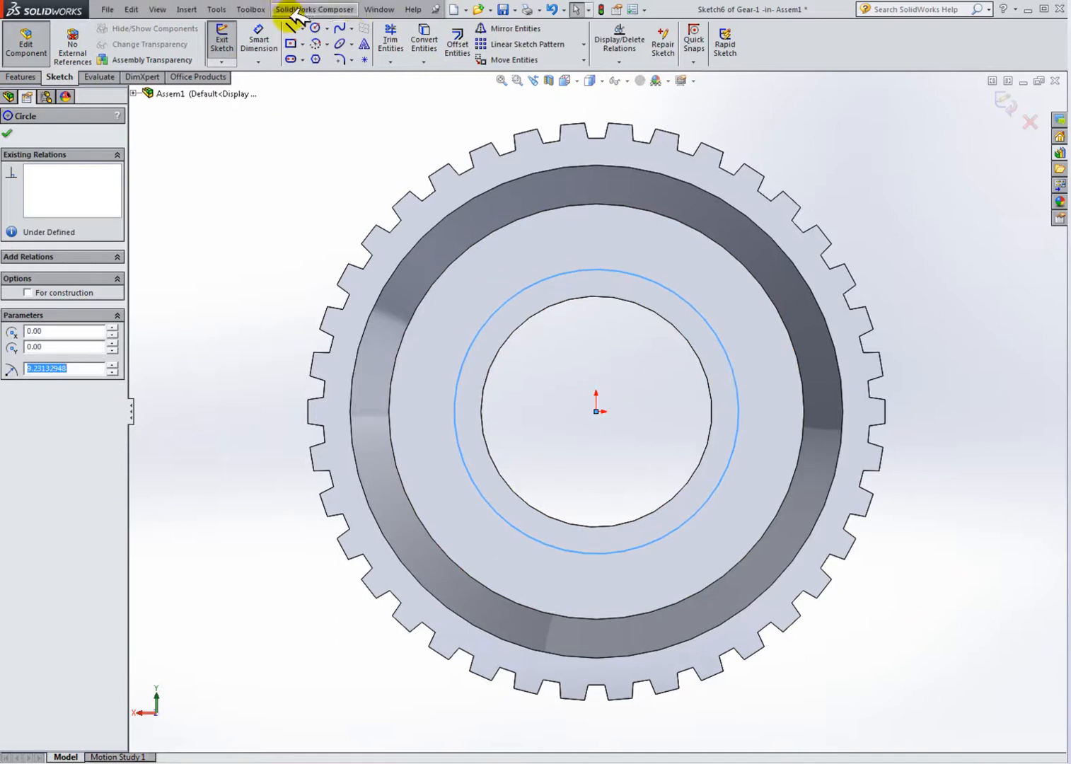
{"action": "left_click", "coordinate": [315, 28]}
{"action": "left_click_drag", "start_coordinate": [596, 411], "coordinate": [601, 230]}
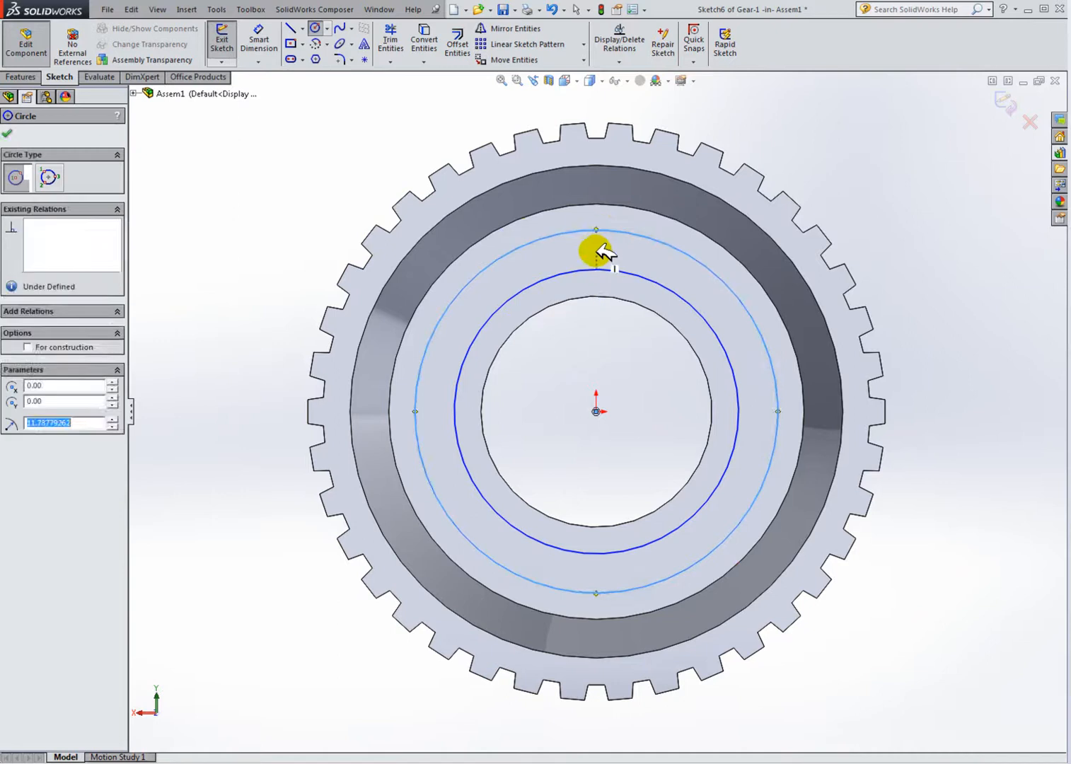
{"action": "key", "text": "Escape"}
Step: Dimension the outer circle's diameter as 23 mm and the inner circle's diameter as 18 mm
{"action": "left_click", "coordinate": [259, 39]}
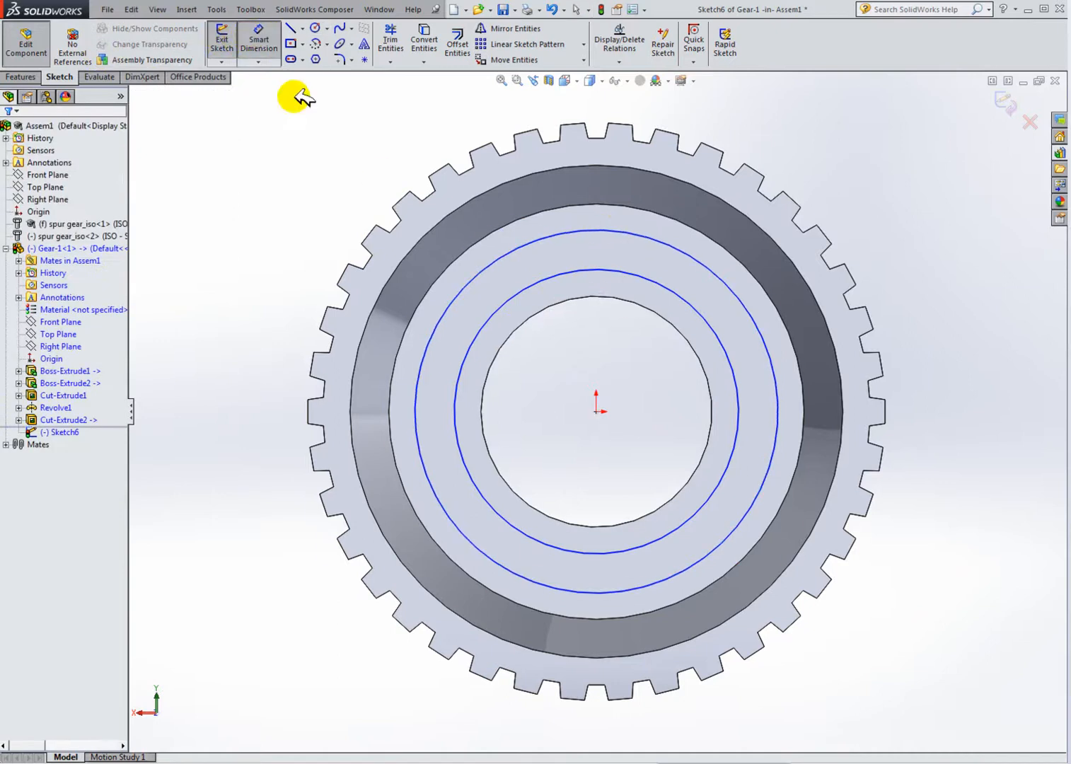
{"action": "left_click", "coordinate": [465, 283]}
{"action": "left_click", "coordinate": [300, 276]}
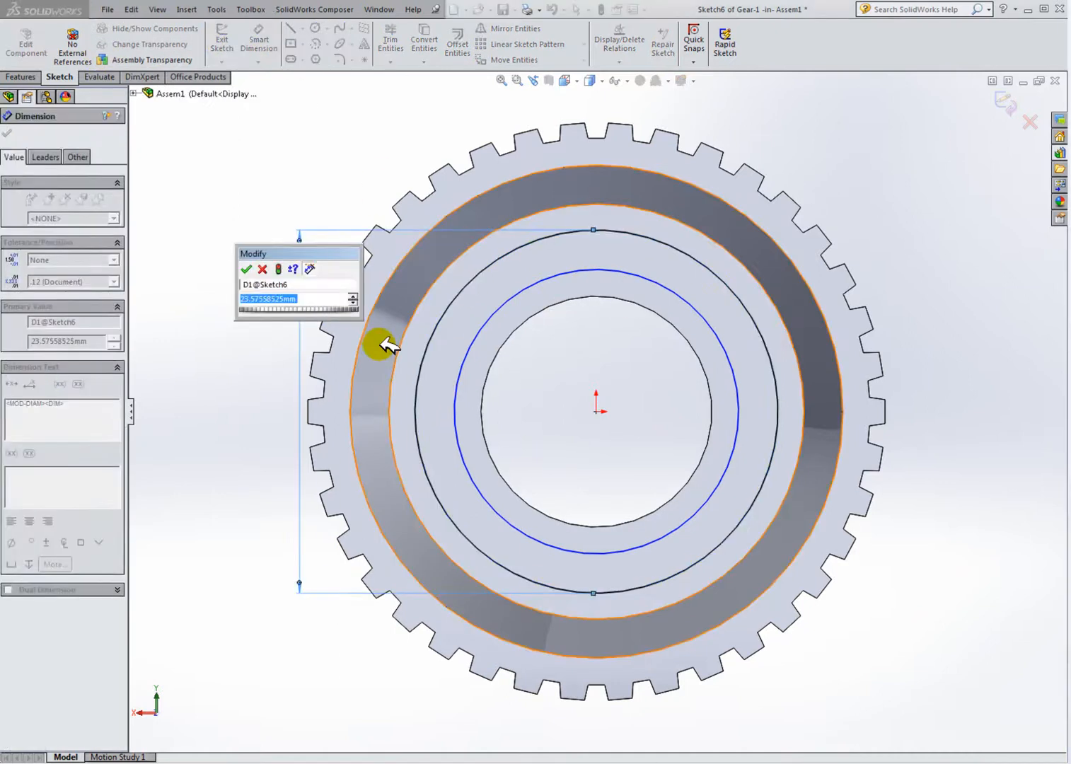
{"action": "type", "text": "23"}
{"action": "key", "text": "Return"}
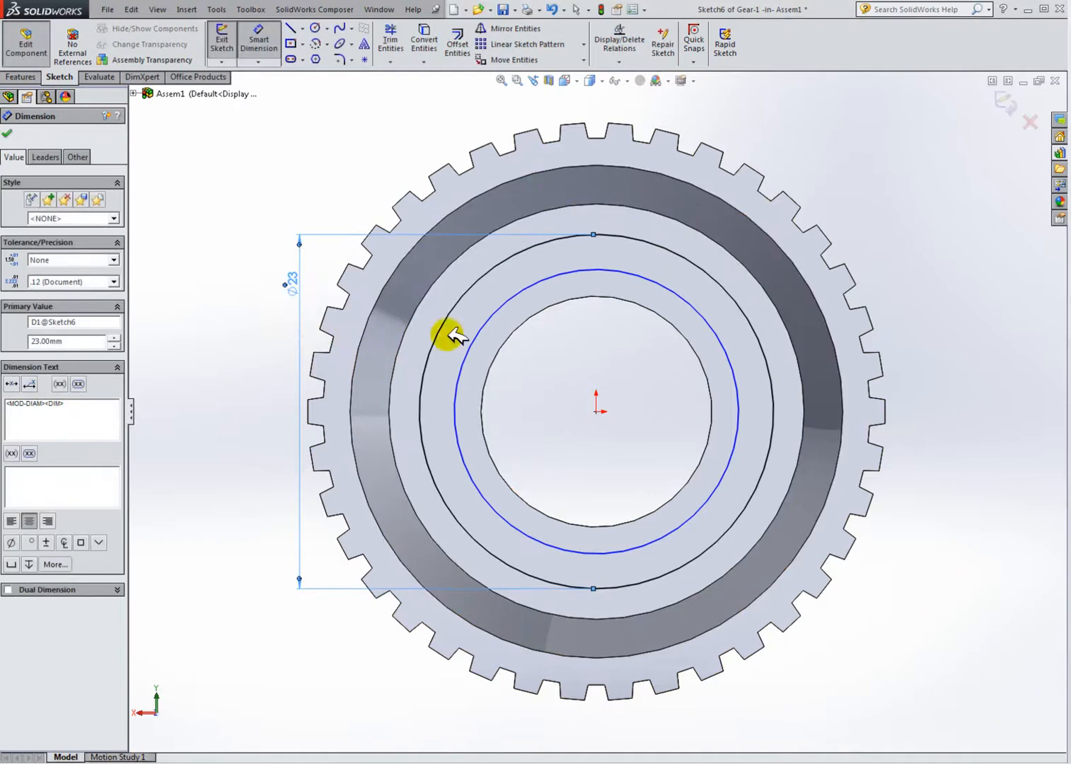
{"action": "left_click", "coordinate": [469, 347]}
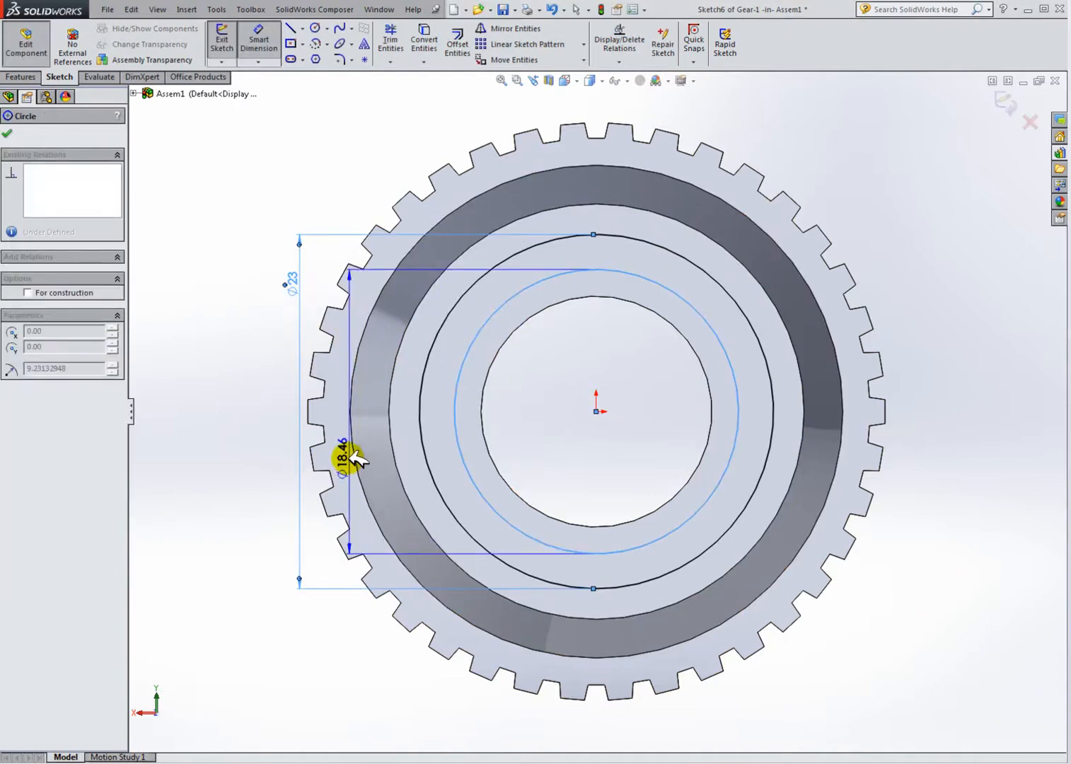
{"action": "left_click", "coordinate": [336, 420]}
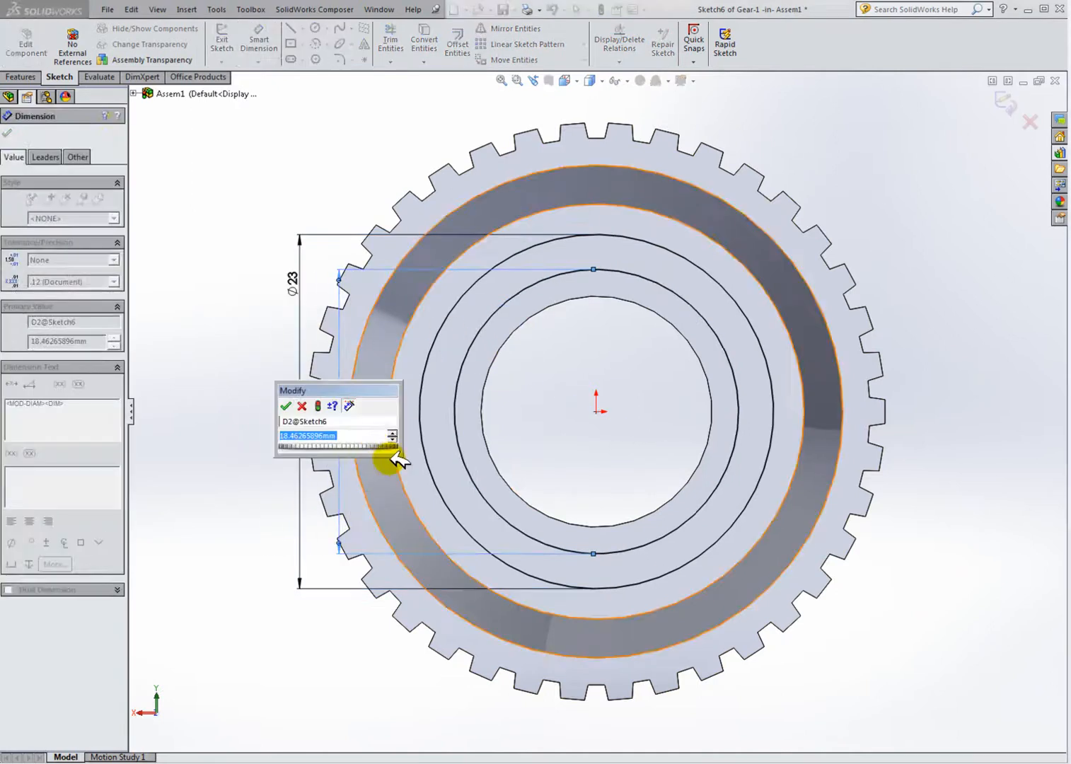
{"action": "type", "text": "18"}
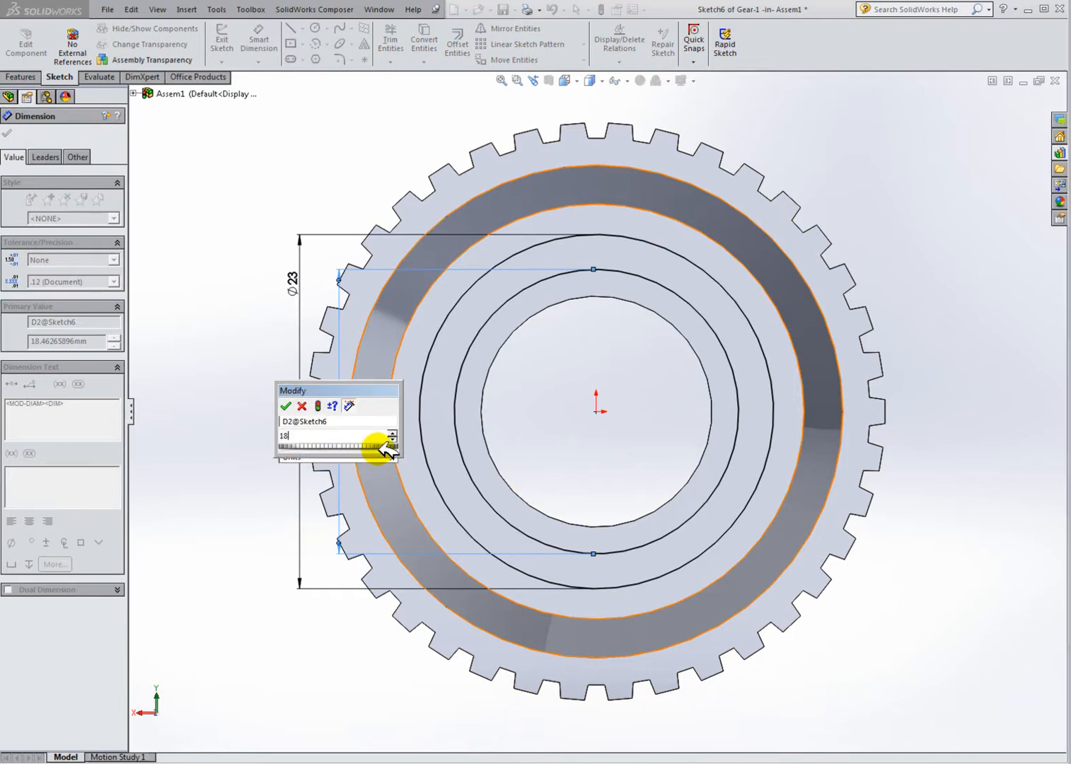
{"action": "key", "text": "Return"}
{"action": "key", "text": "Escape"}
Step: Cut-extrude the ring between the two circles 1 mm deep into the gear's face
{"action": "middle_click_drag", "start_coordinate": [437, 341], "coordinate": [537, 274]}
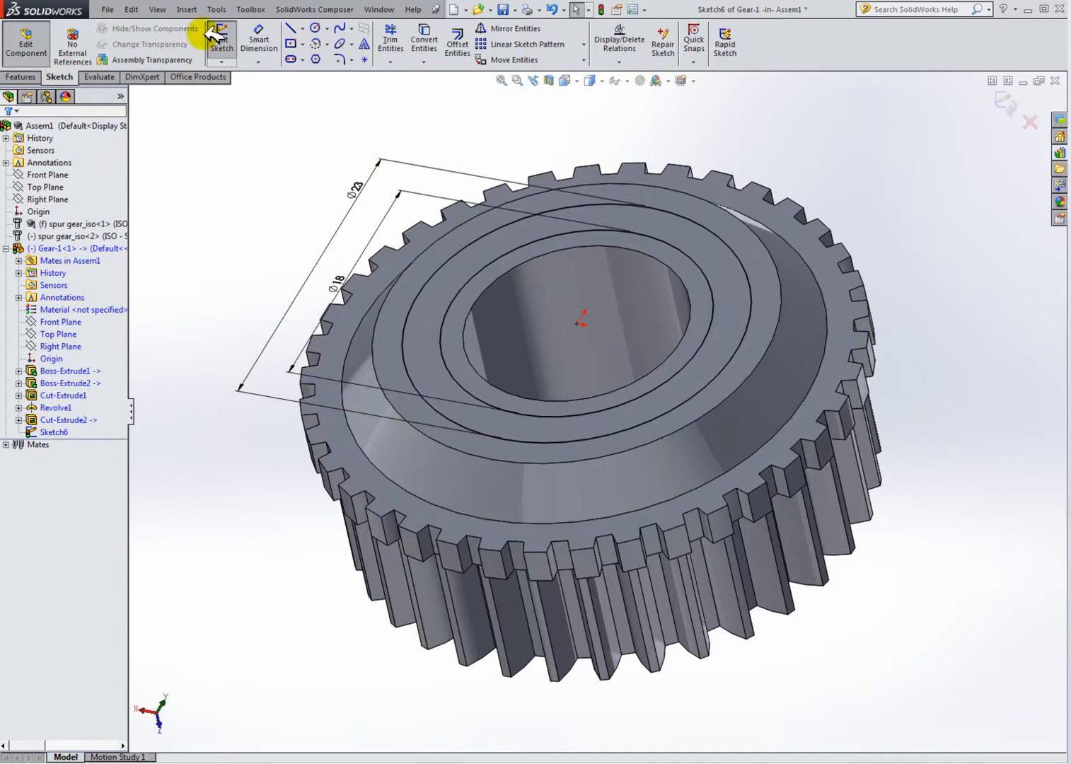
{"action": "left_click", "coordinate": [21, 76]}
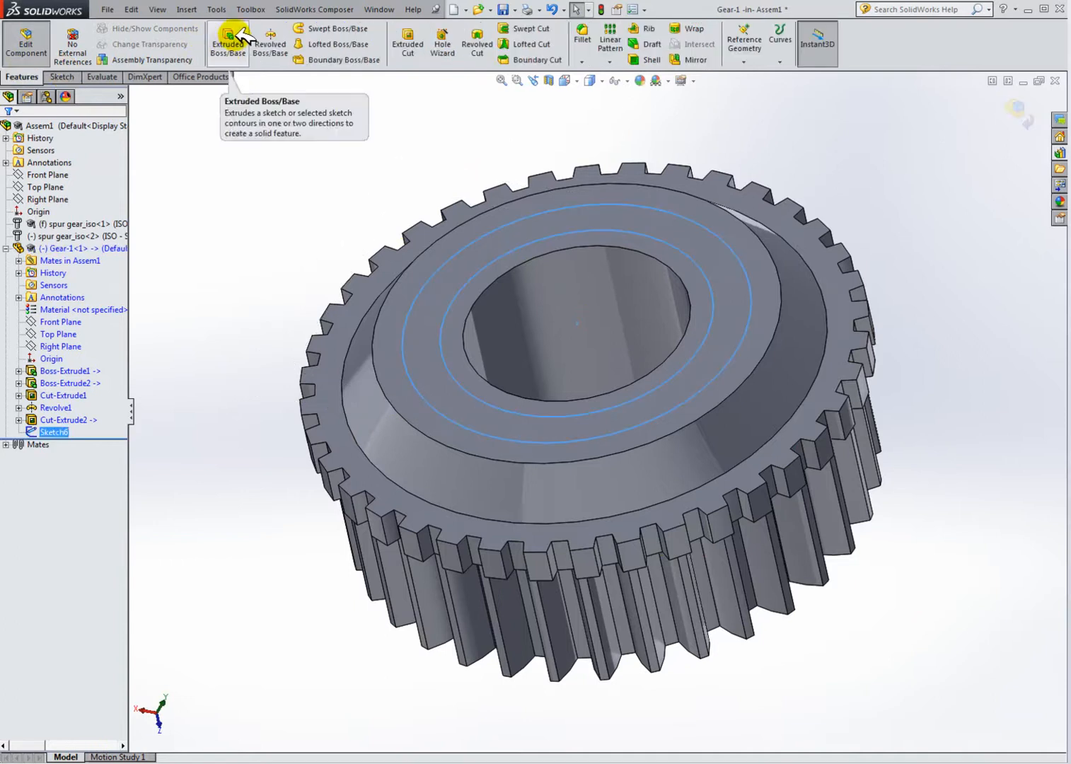
{"action": "left_click", "coordinate": [407, 36]}
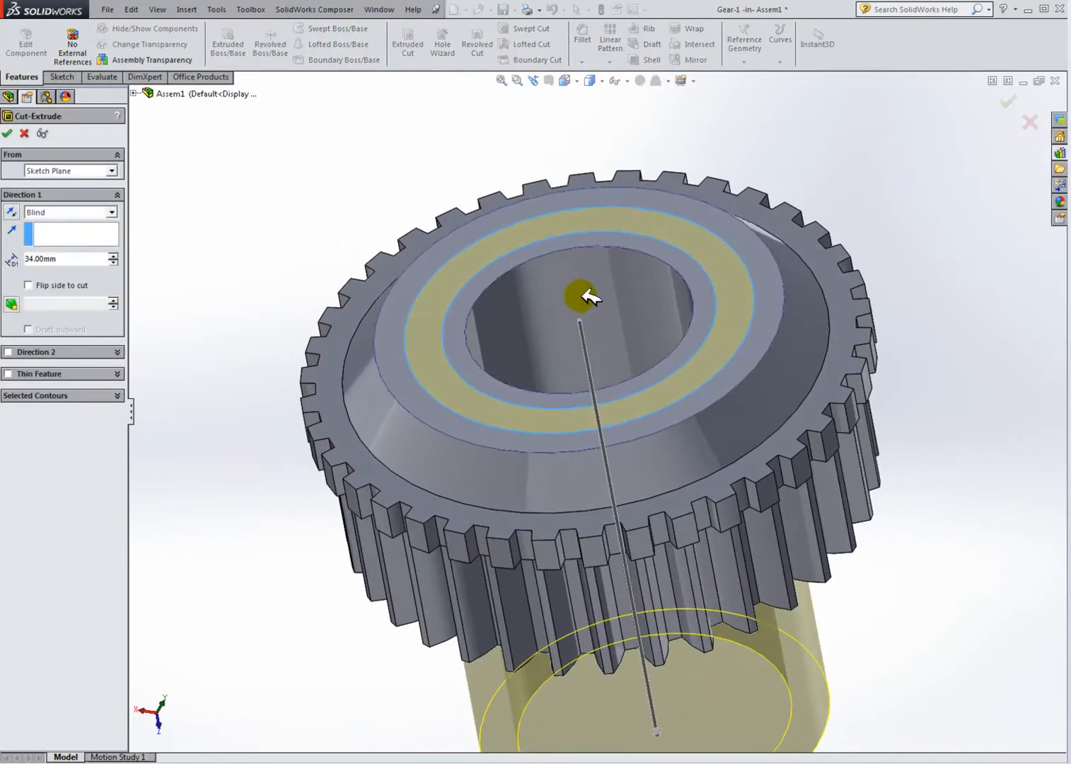
{"action": "scroll", "coordinate": [606, 422], "scroll_direction": "up", "scroll_amount": 4}
{"action": "left_click_drag", "start_coordinate": [619, 609], "coordinate": [564, 406]}
{"action": "middle_click_drag", "start_coordinate": [263, 322], "coordinate": [322, 272]}
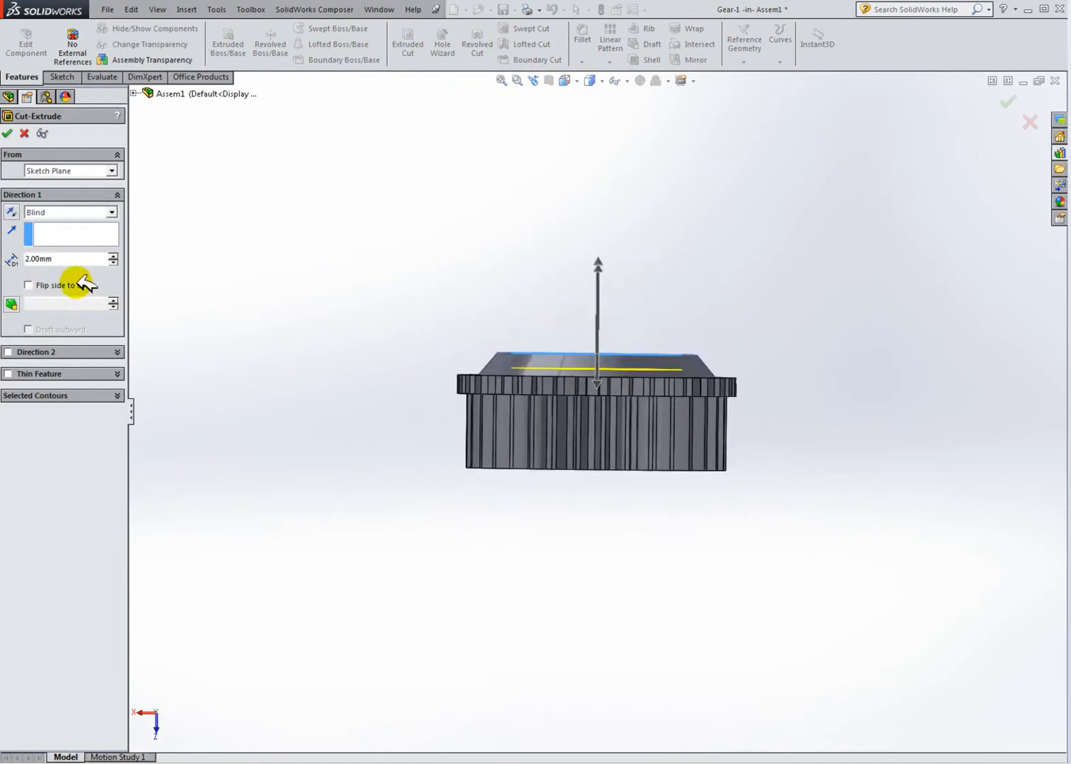
{"action": "left_click", "coordinate": [62, 258]}
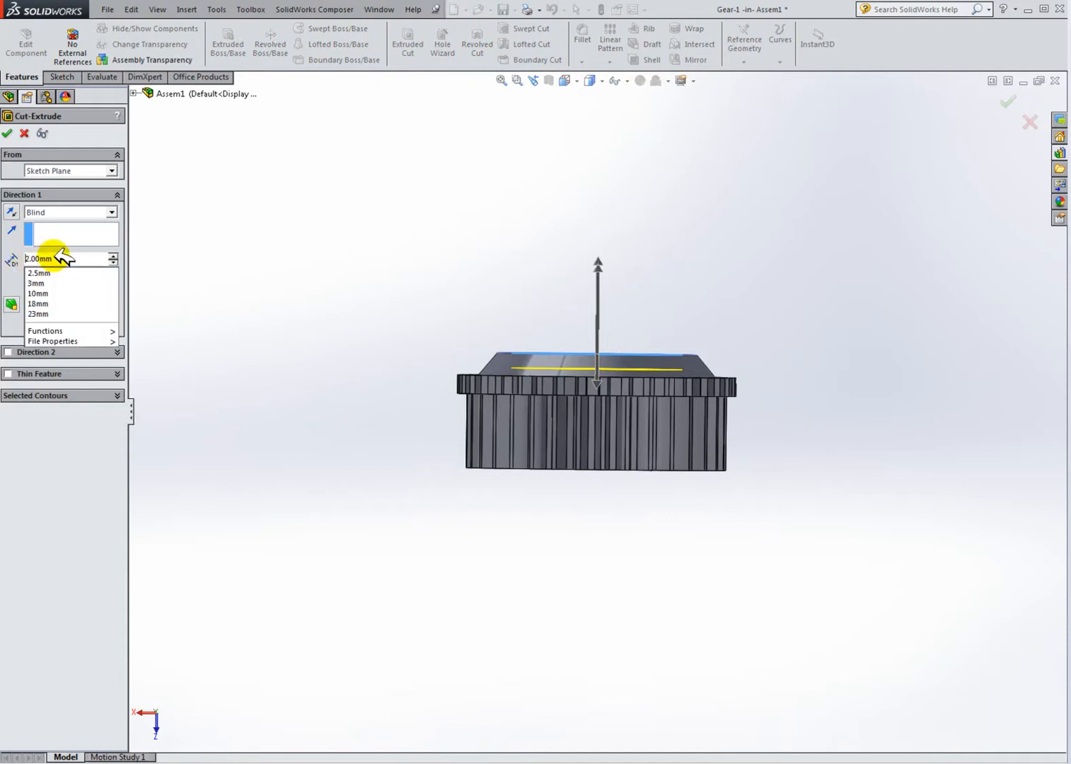
{"action": "left_click", "coordinate": [62, 257]}
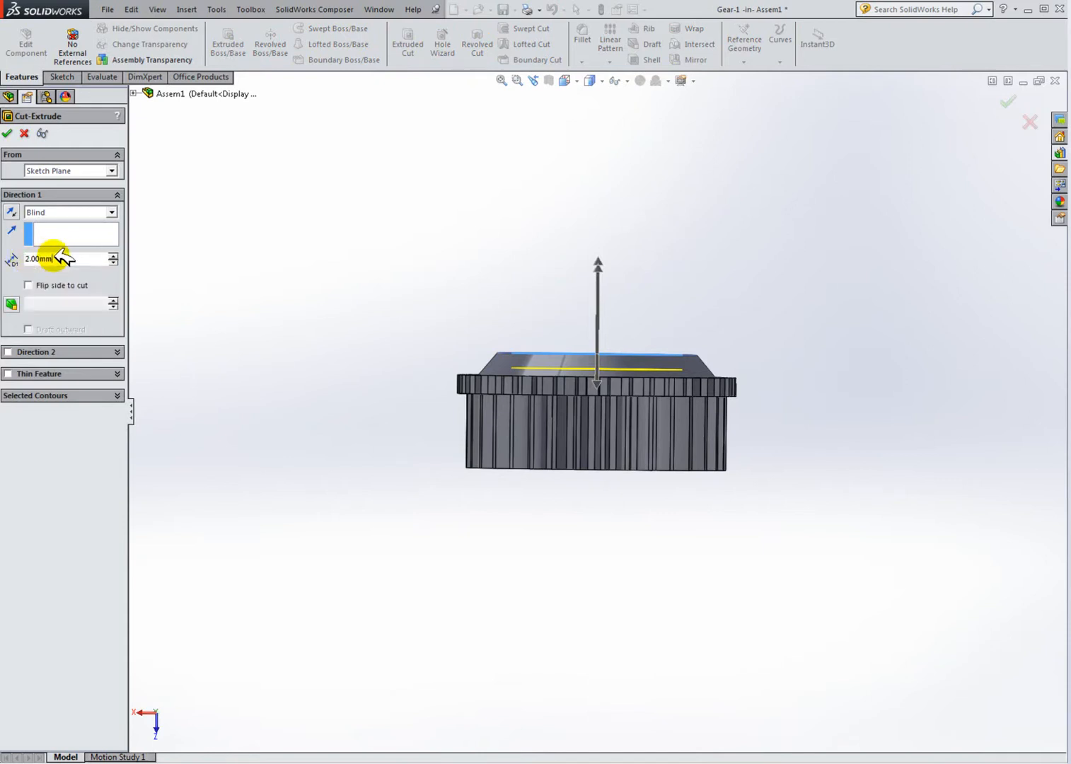
{"action": "key", "text": "BackSpace"}
{"action": "key", "text": "BackSpace"}
{"action": "key", "text": "BackSpace"}
{"action": "key", "text": "BackSpace"}
{"action": "key", "text": "BackSpace"}
{"action": "type", "text": "3"}
{"action": "key", "text": "Return"}
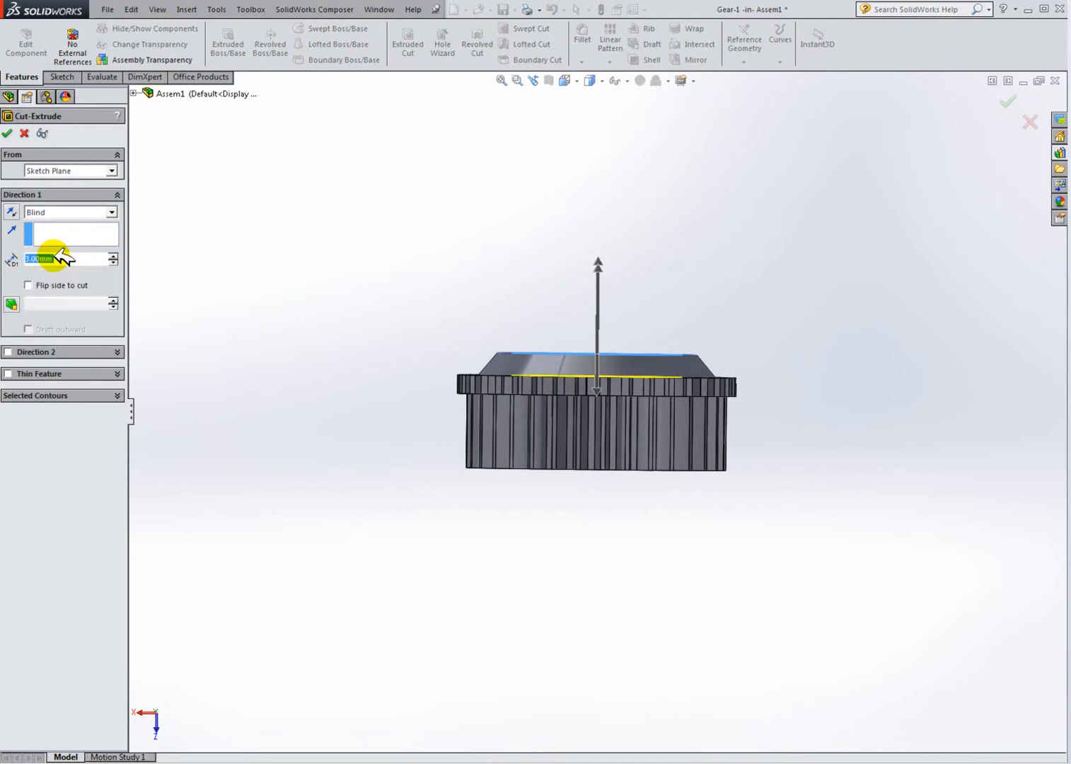
{"action": "left_click", "coordinate": [12, 135]}
Step: Compare the edited gear with the Gearbox demo model side by side, then maximize the assembly window again
{"action": "middle_click_drag", "start_coordinate": [485, 292], "coordinate": [523, 519]}
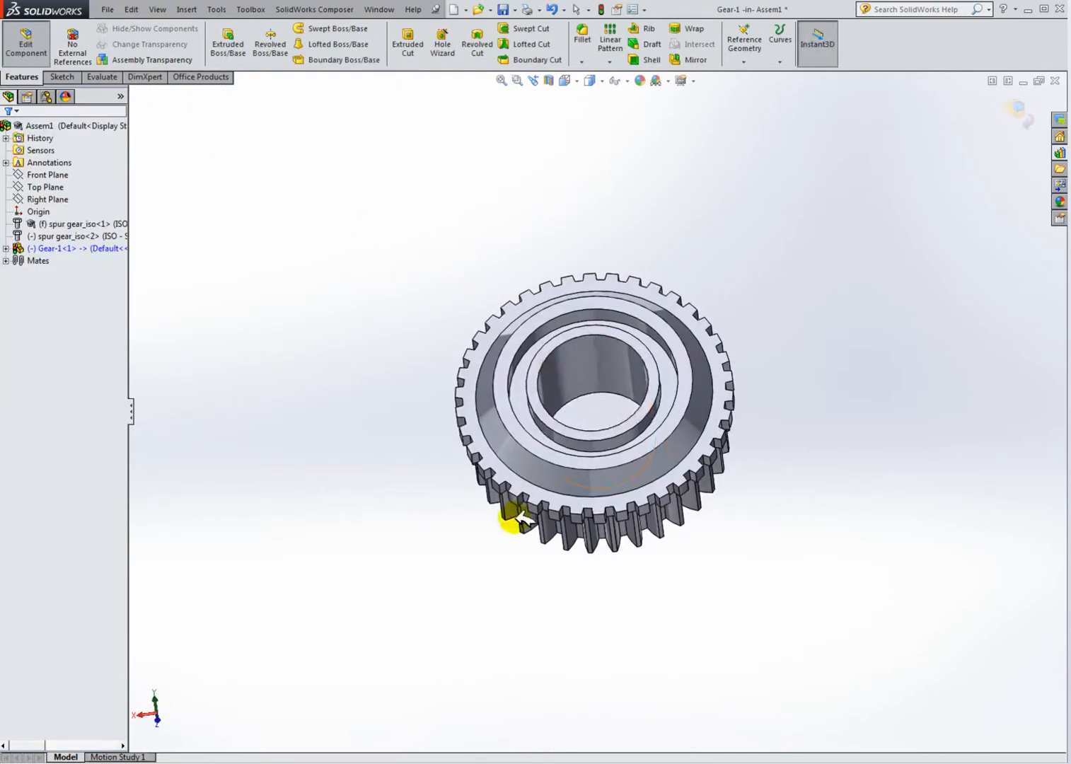
{"action": "middle_click_drag", "start_coordinate": [603, 370], "coordinate": [497, 430]}
{"action": "middle_click_drag", "start_coordinate": [693, 430], "coordinate": [657, 441]}
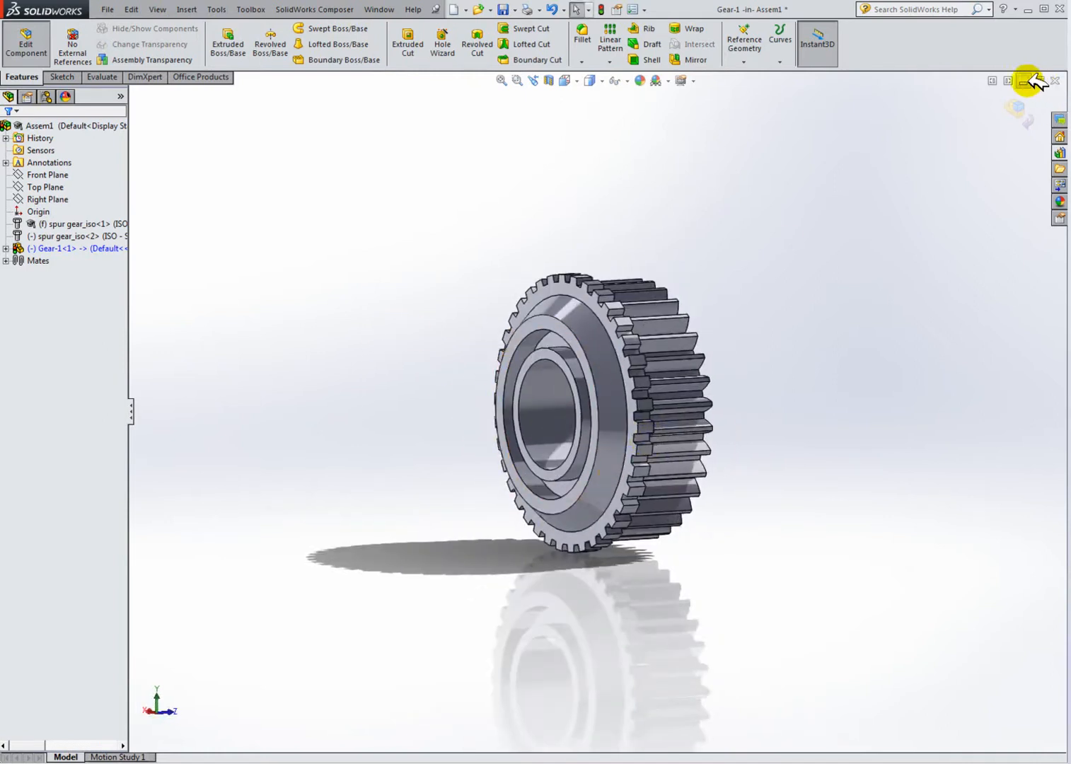
{"action": "left_click", "coordinate": [1007, 81]}
{"action": "middle_click_drag", "start_coordinate": [297, 367], "coordinate": [445, 411]}
{"action": "left_click", "coordinate": [841, 522]}
{"action": "scroll", "coordinate": [866, 427], "scroll_direction": "down", "scroll_amount": 3}
{"action": "middle_click_drag", "start_coordinate": [867, 427], "coordinate": [781, 110]}
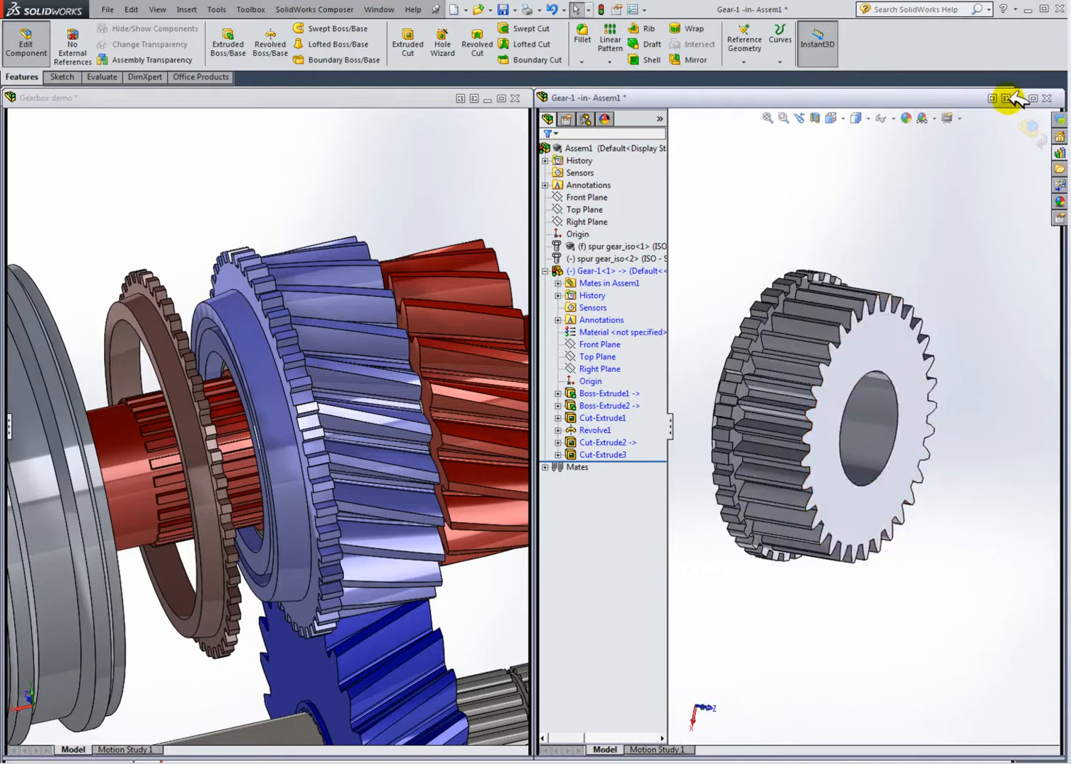
{"action": "left_click", "coordinate": [994, 98]}
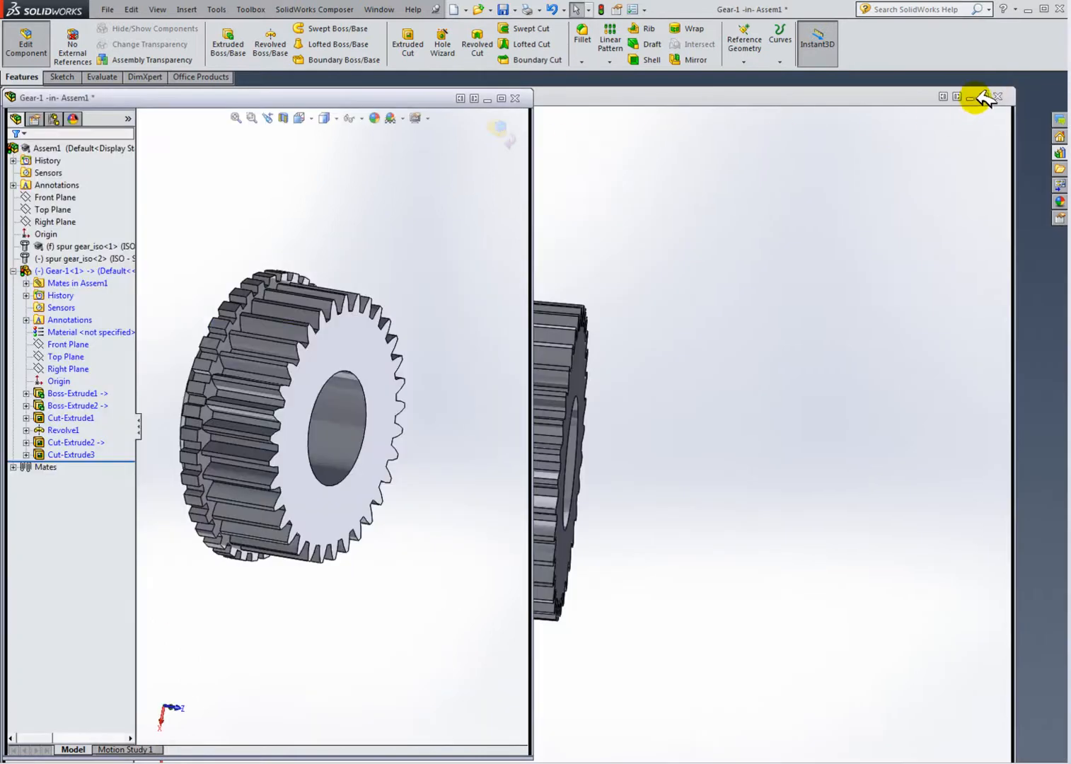
{"action": "left_click", "coordinate": [504, 99]}
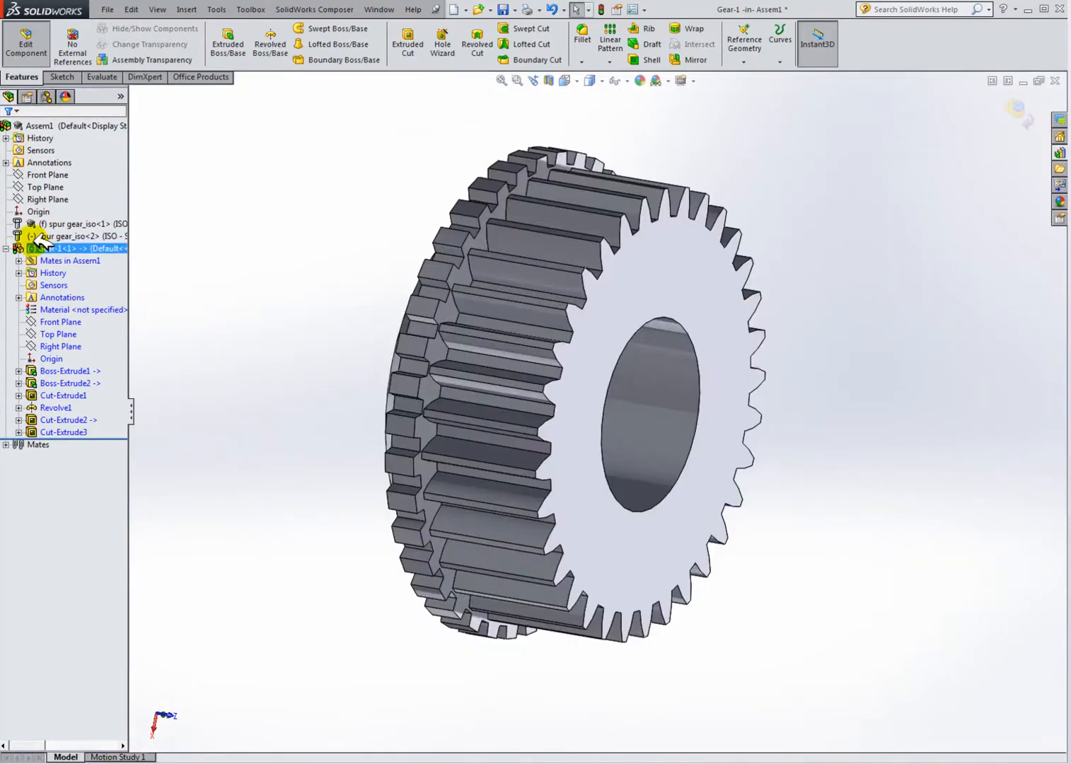
Step: Exit in-context editing, open the Gear-1 part in its own window and save it
{"action": "left_click", "coordinate": [27, 41]}
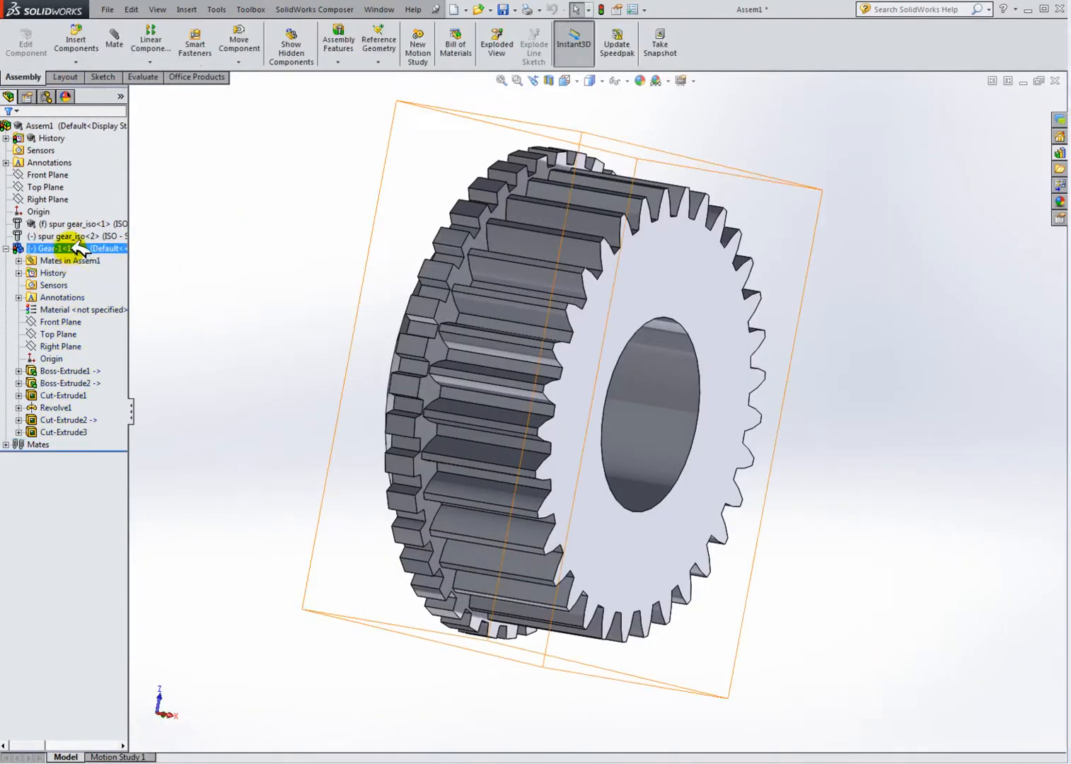
{"action": "right_click", "coordinate": [75, 248]}
{"action": "left_click", "coordinate": [80, 211]}
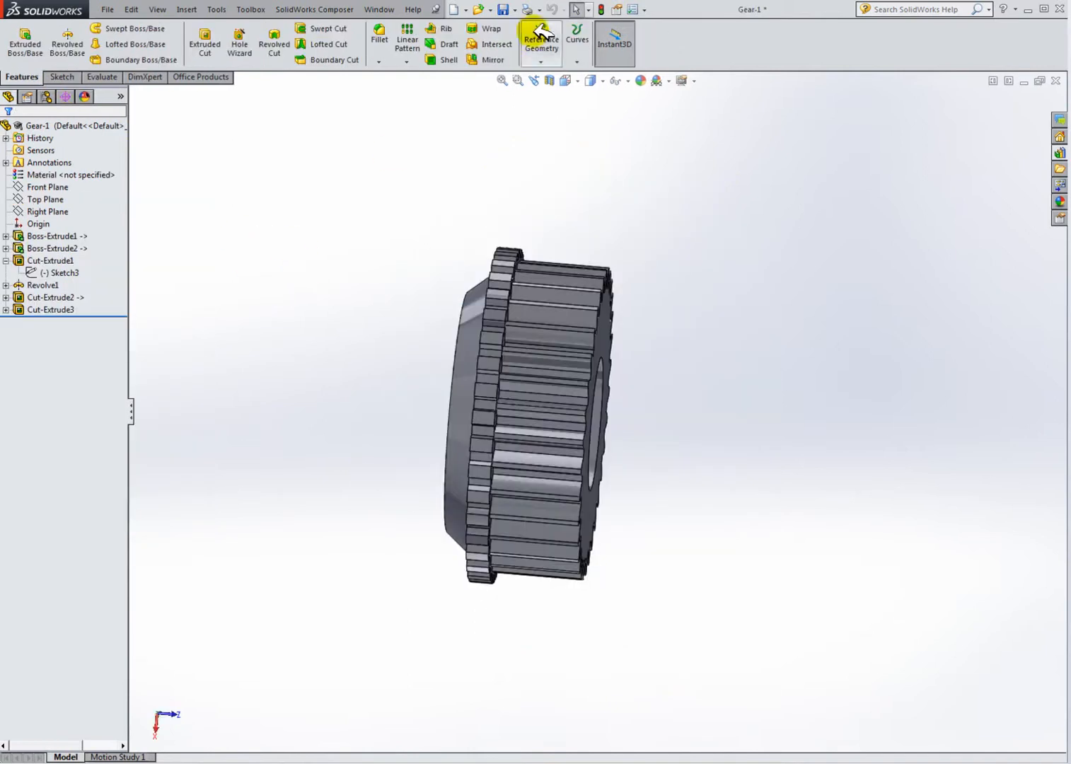
{"action": "left_click", "coordinate": [503, 10]}
{"action": "middle_click_drag", "start_coordinate": [566, 321], "coordinate": [668, 311]}
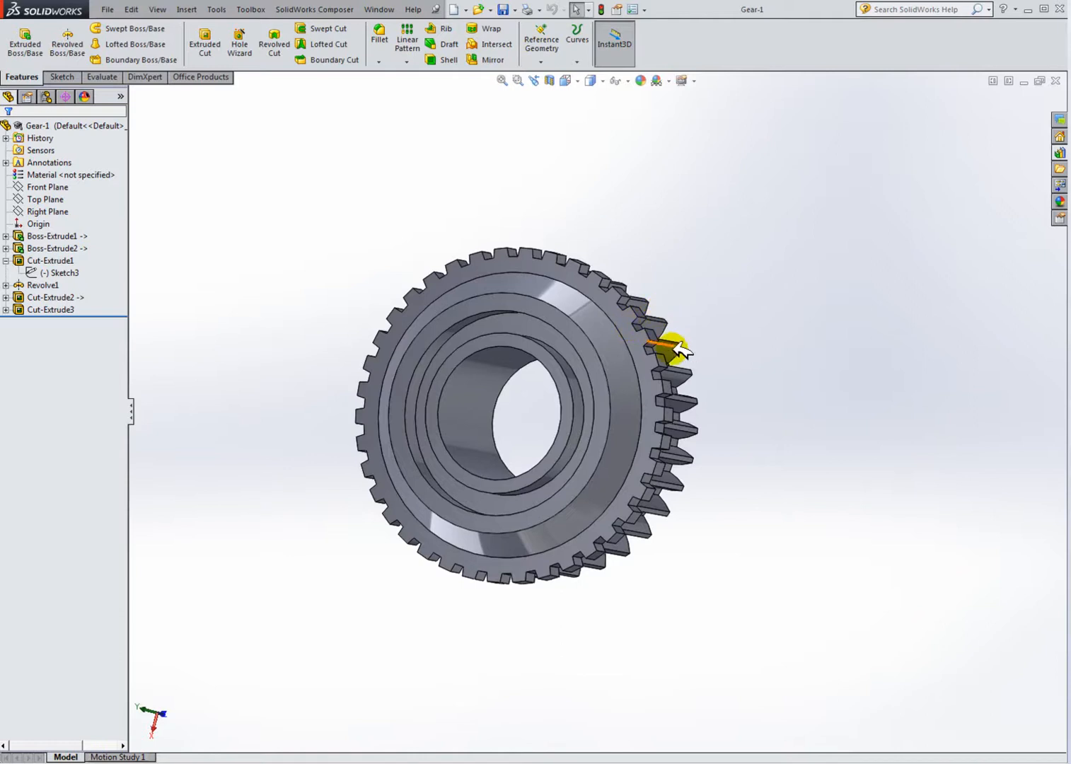
{"action": "mouse_move", "coordinate": [728, 406]}
{"action": "middle_mouse_down"}
{"action": "mouse_move", "coordinate": [617, 477]}
{"action": "mouse_move", "coordinate": [800, 458]}
{"action": "mouse_move", "coordinate": [693, 437]}
{"action": "mouse_move", "coordinate": [729, 403]}
{"action": "middle_mouse_up"}
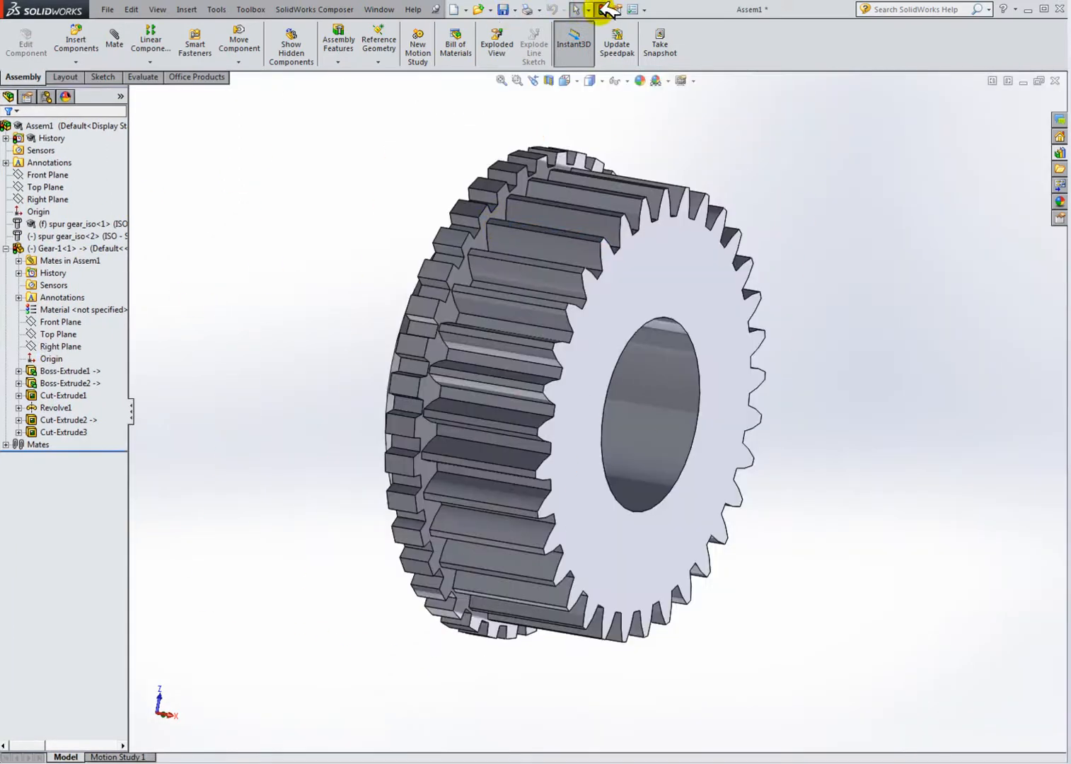
Step: Show the two hidden spur gear components in the assembly
{"action": "right_click", "coordinate": [89, 237]}
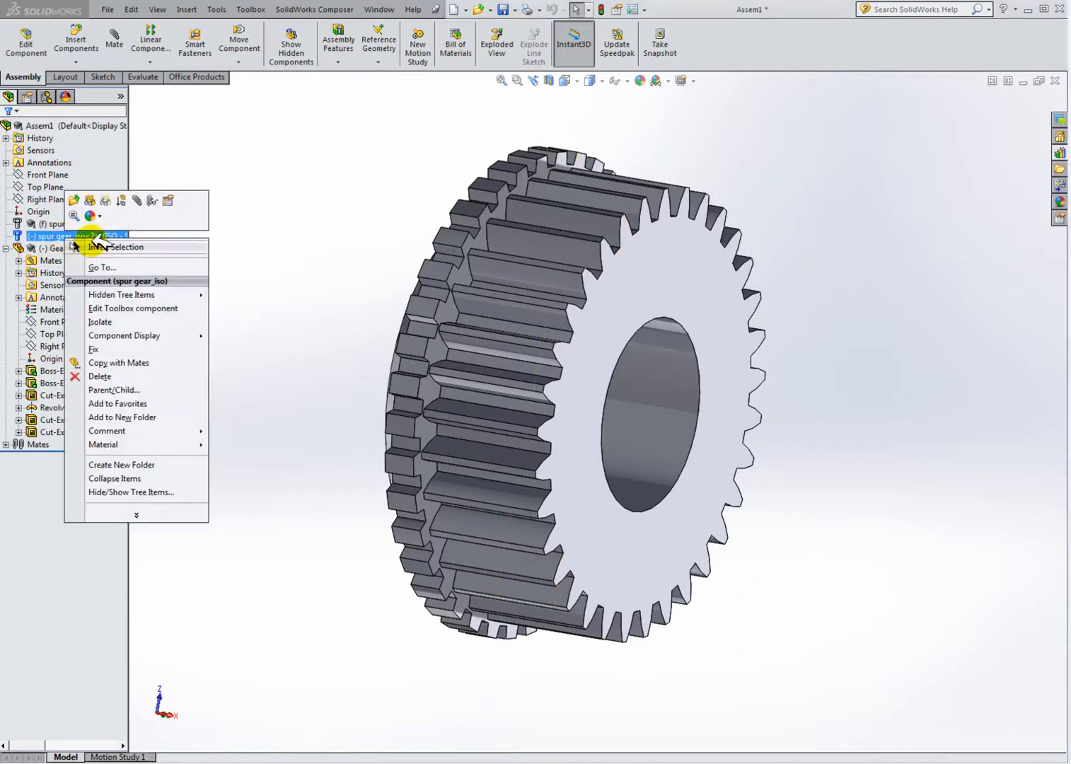
{"action": "left_click", "coordinate": [96, 200]}
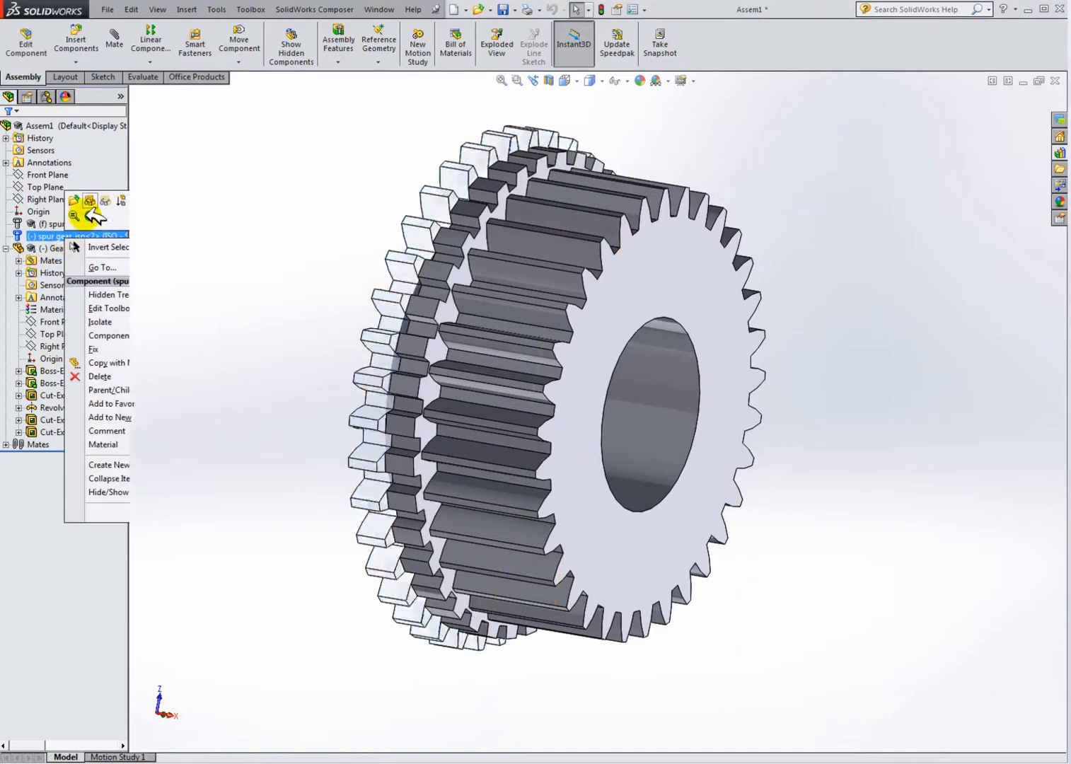
{"action": "left_click", "coordinate": [56, 224]}
{"action": "right_click", "coordinate": [57, 224]}
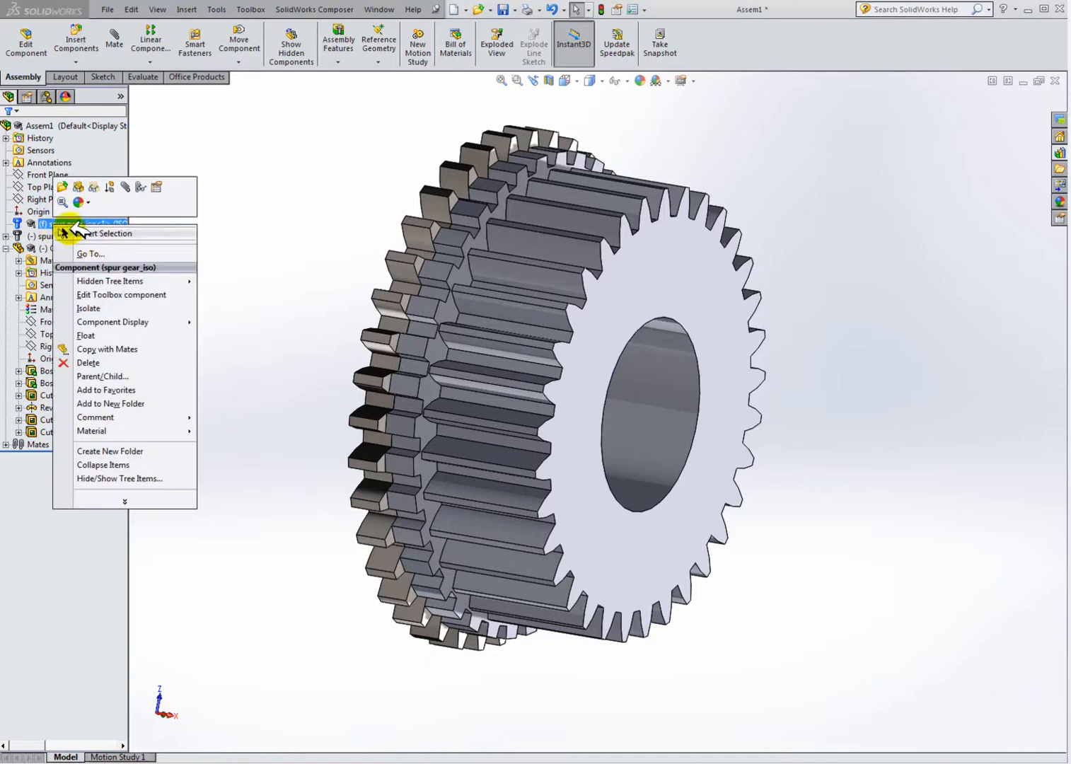
{"action": "left_click", "coordinate": [79, 187]}
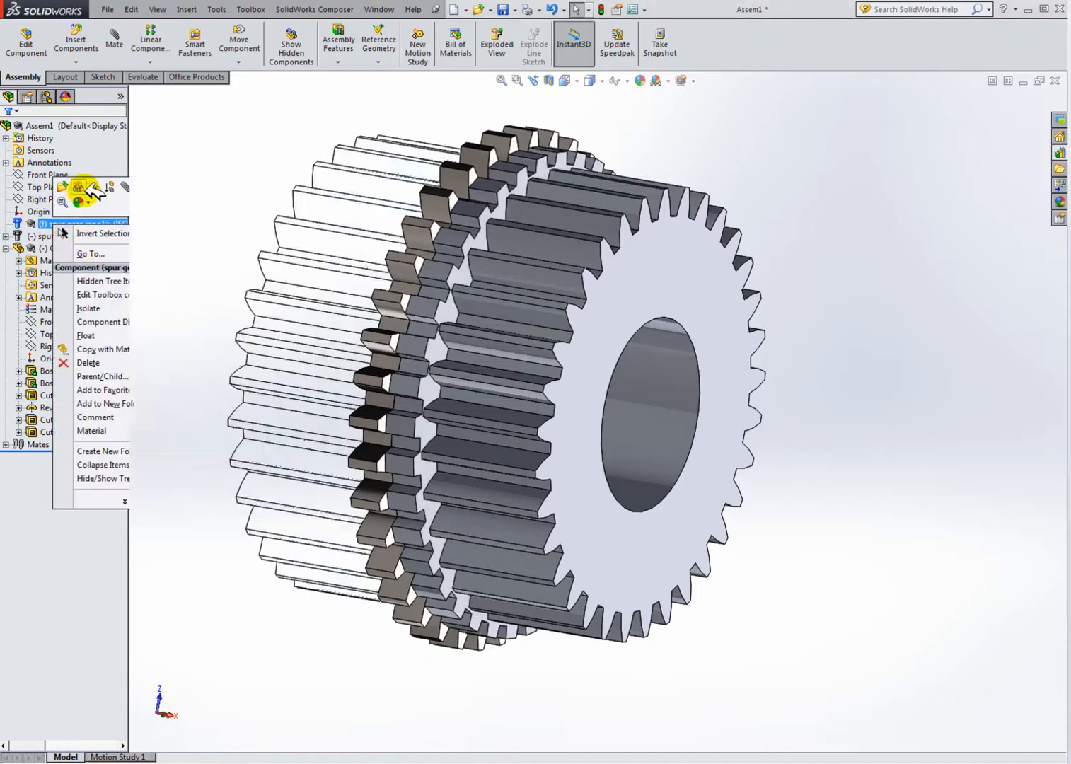
Step: Compare the assembled gears with the Gearbox demo model in tiled windows
{"action": "mouse_move", "coordinate": [323, 291]}
{"action": "middle_mouse_down"}
{"action": "mouse_move", "coordinate": [633, 324]}
{"action": "mouse_move", "coordinate": [672, 343]}
{"action": "middle_mouse_up"}
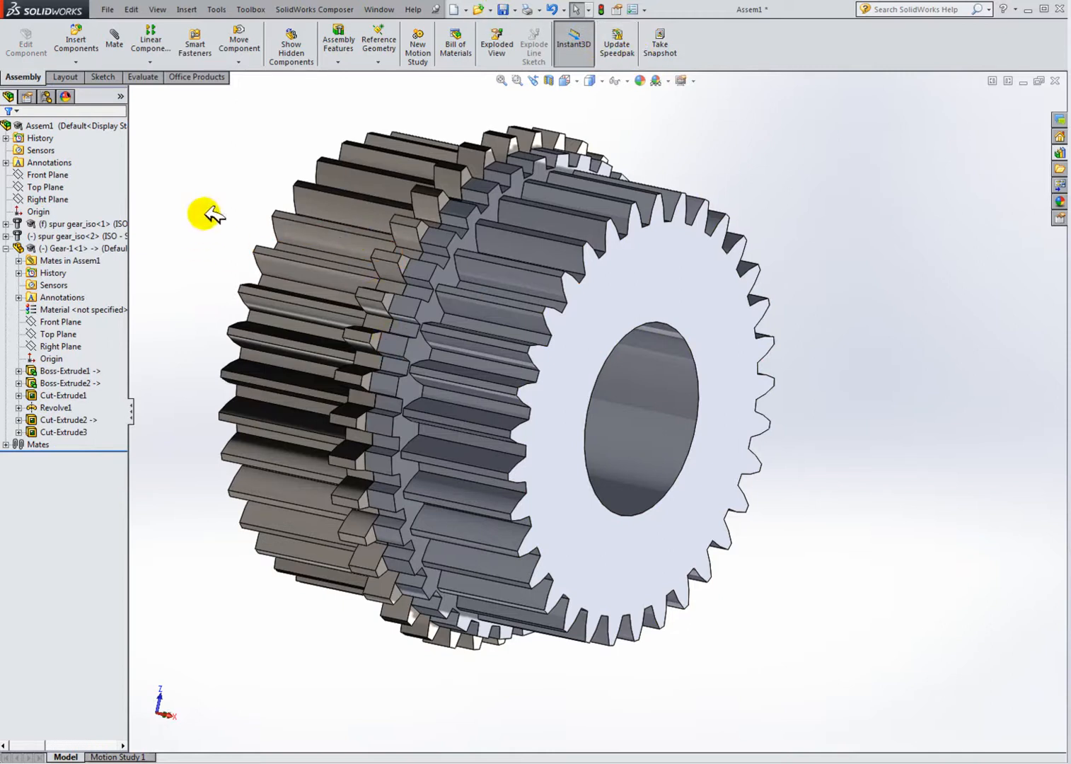
{"action": "left_click", "coordinate": [1010, 80]}
{"action": "left_click", "coordinate": [405, 185]}
{"action": "middle_click_drag", "start_coordinate": [284, 318], "coordinate": [256, 296]}
{"action": "scroll", "coordinate": [136, 306], "scroll_direction": "down", "scroll_amount": 3}
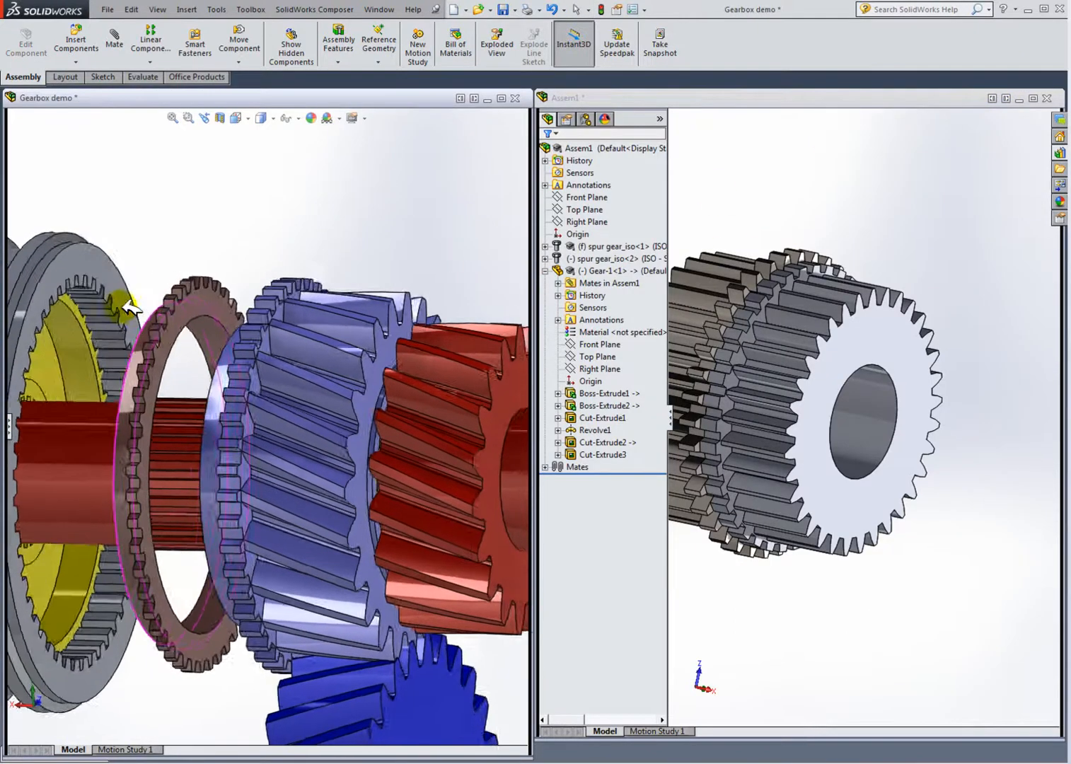
{"action": "scroll", "coordinate": [131, 311], "scroll_direction": "down", "scroll_amount": 5}
{"action": "middle_click_drag", "start_coordinate": [200, 323], "coordinate": [220, 296]}
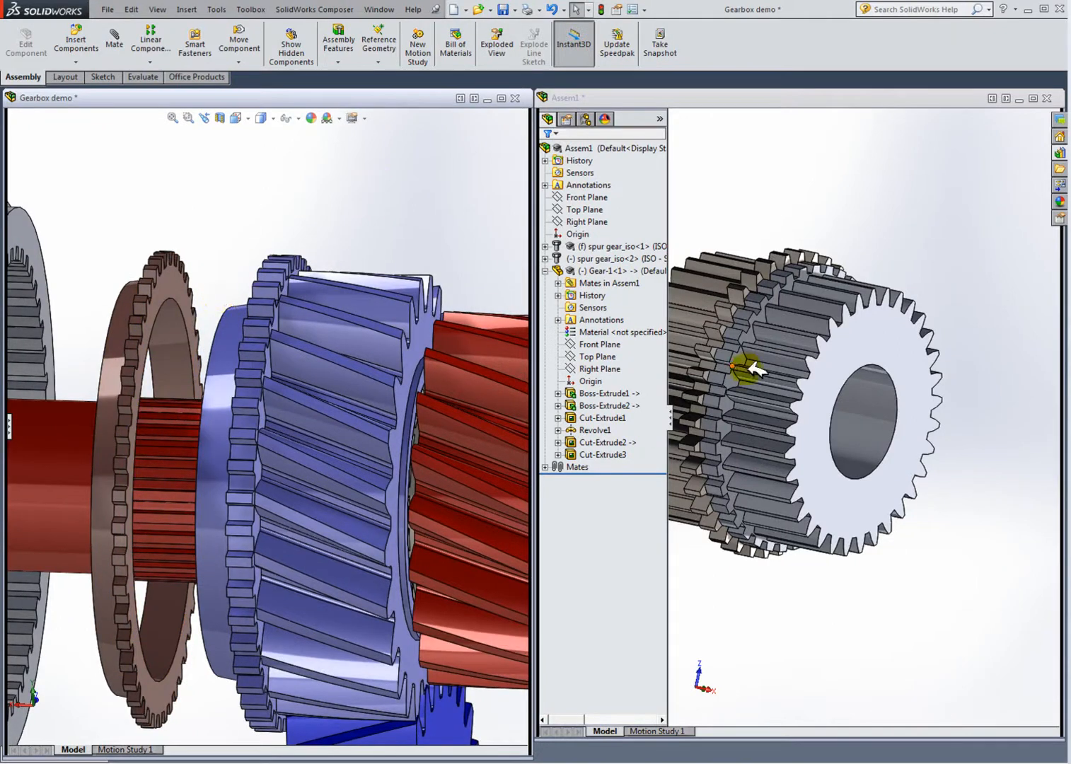
{"action": "left_click", "coordinate": [975, 284]}
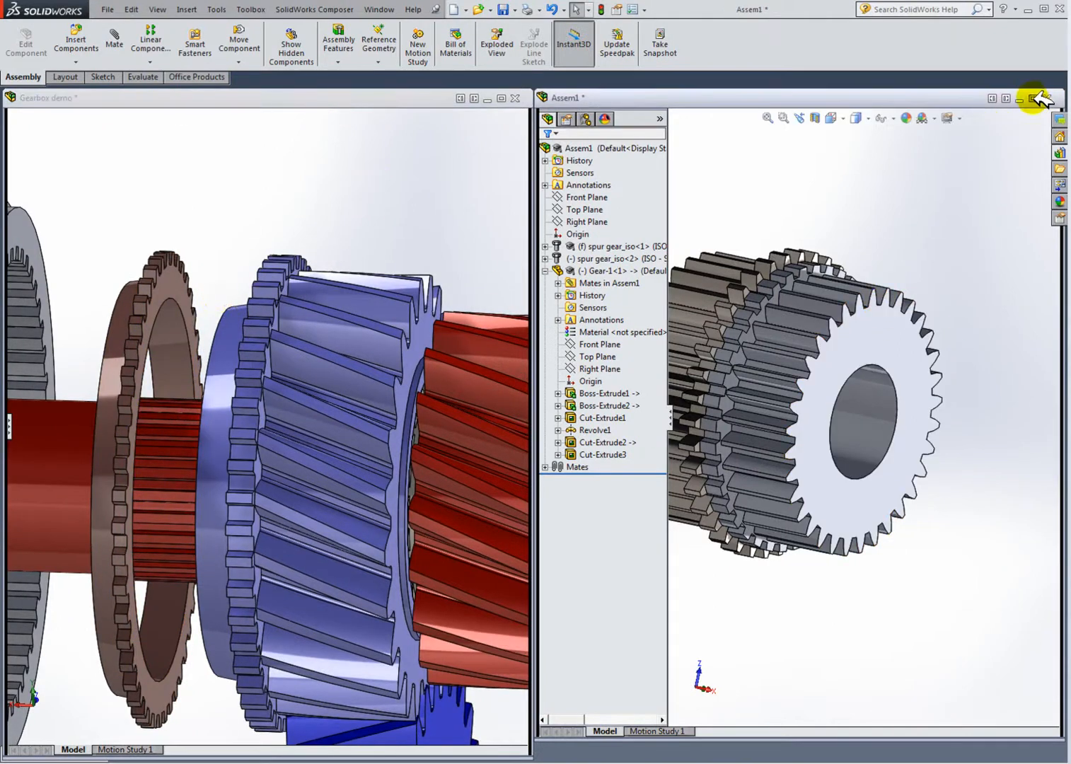
{"action": "left_click", "coordinate": [1033, 98]}
{"action": "scroll", "coordinate": [509, 239], "scroll_direction": "down", "scroll_amount": 2}
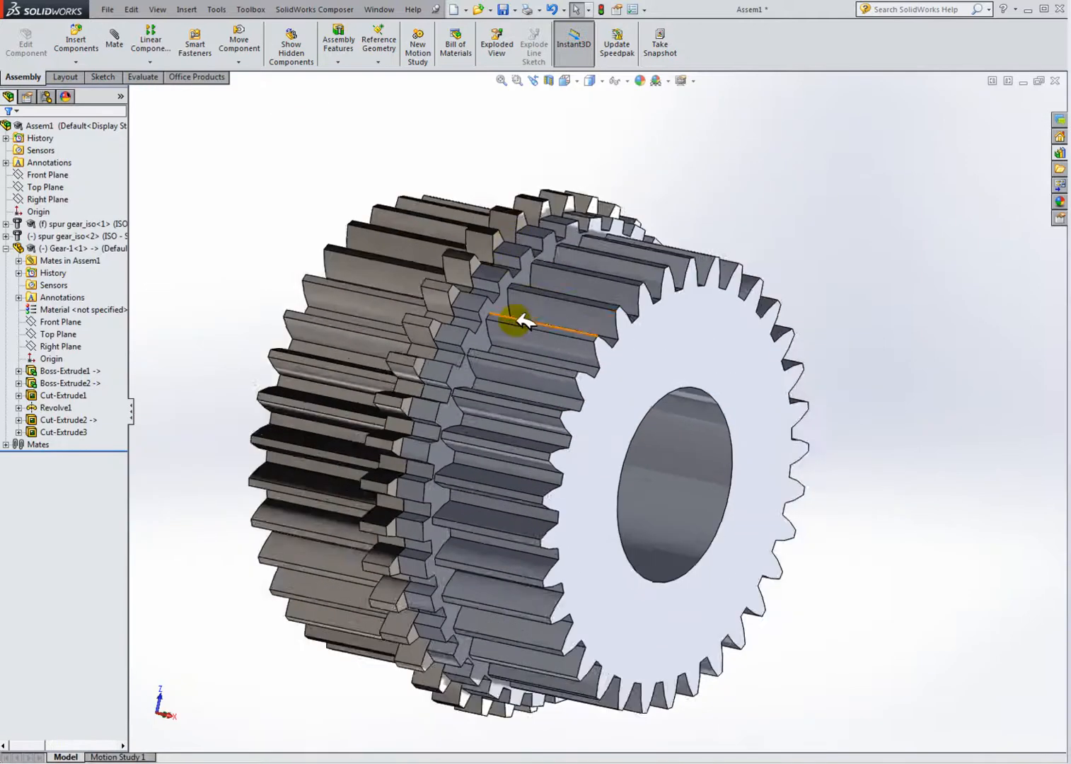
{"action": "scroll", "coordinate": [520, 305], "scroll_direction": "up", "scroll_amount": 2}
{"action": "middle_click_drag", "start_coordinate": [610, 329], "coordinate": [544, 338]}
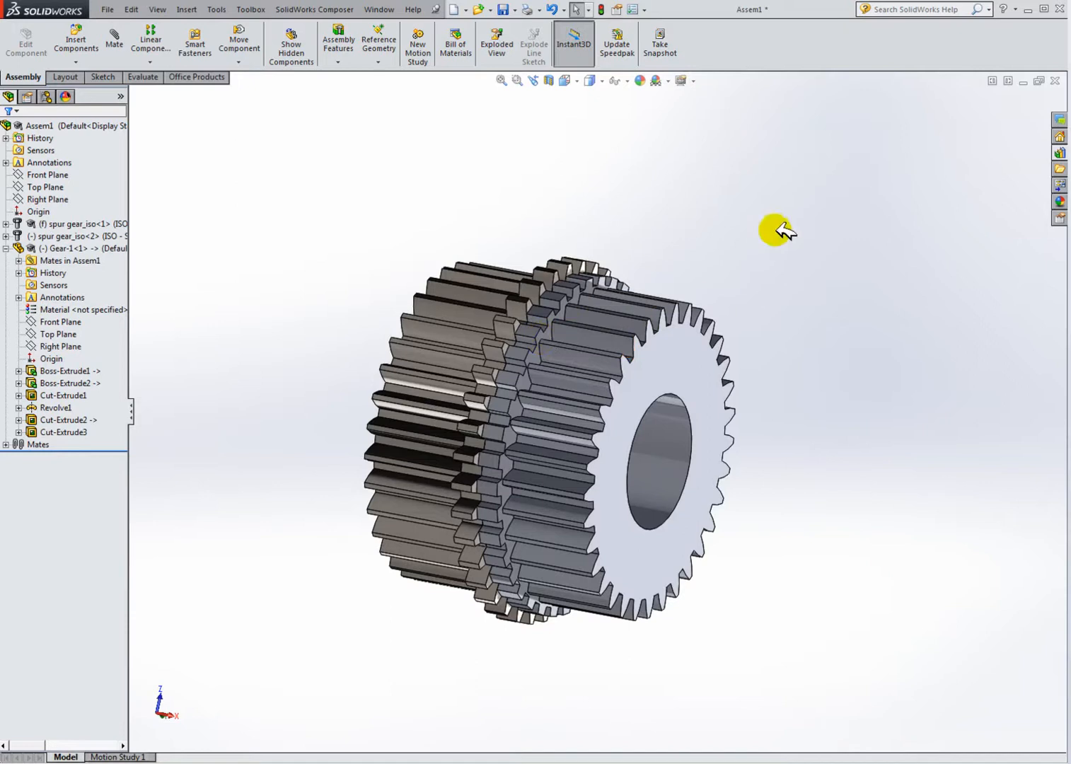
Step: Insert a new part into the assembly and start its sketch on the gear's face
{"action": "left_click", "coordinate": [5, 248]}
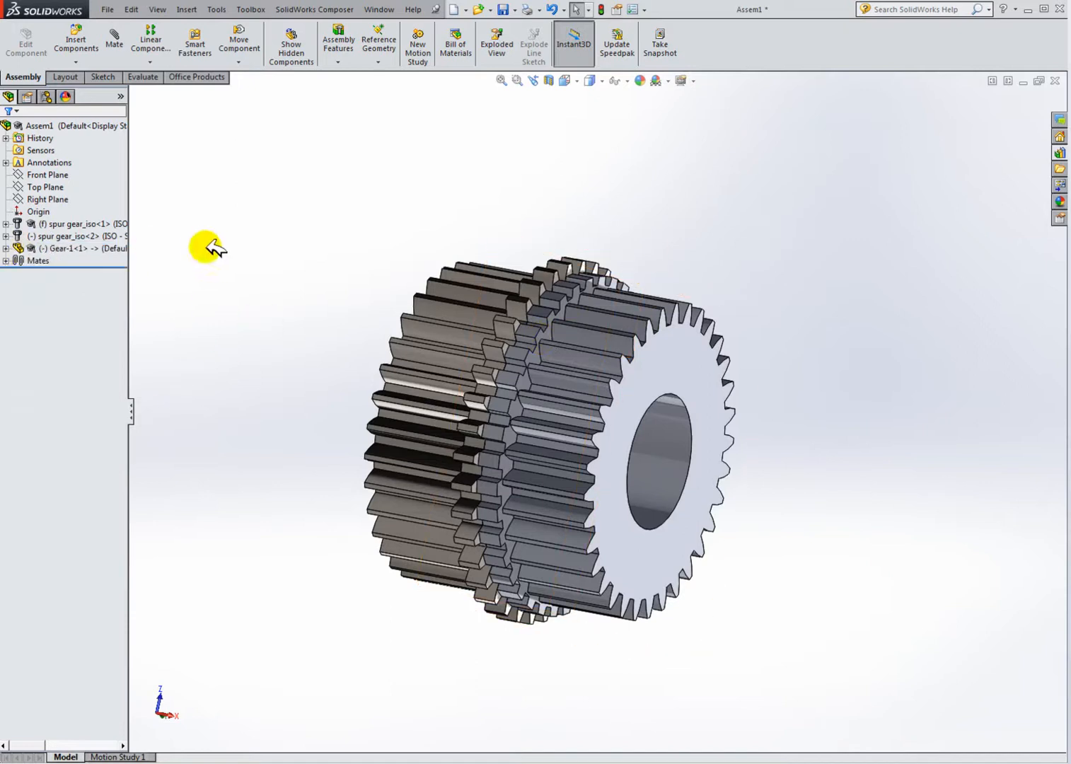
{"action": "left_click", "coordinate": [76, 61]}
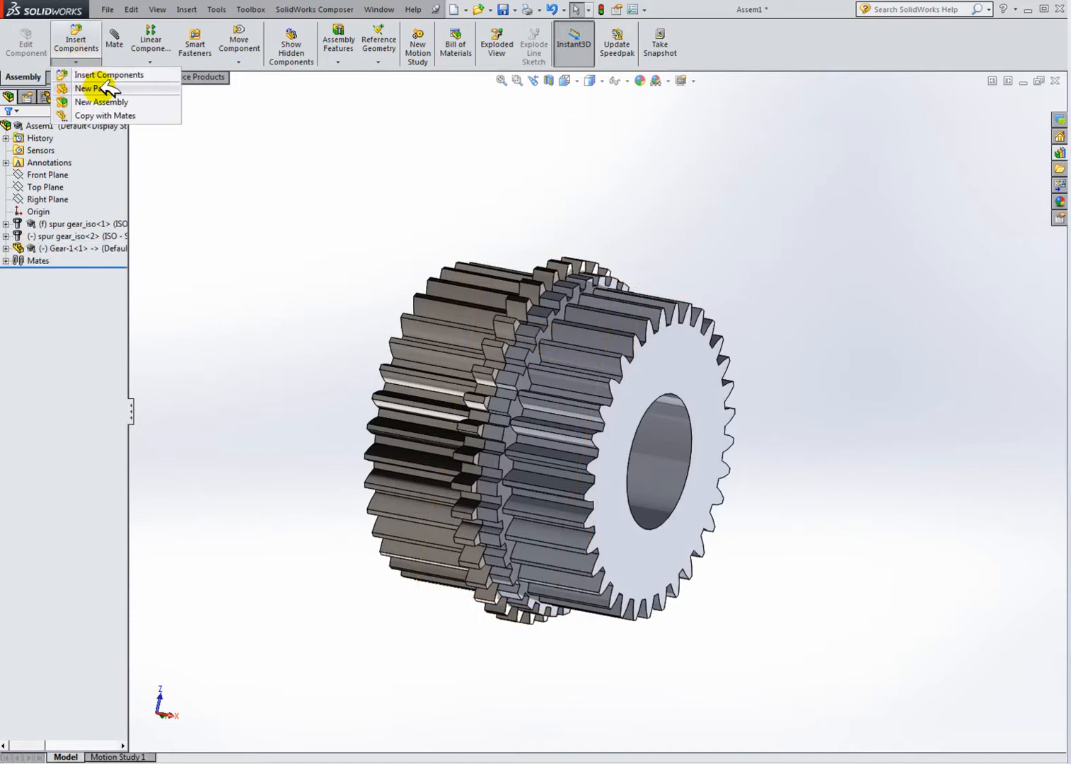
{"action": "left_click", "coordinate": [102, 83]}
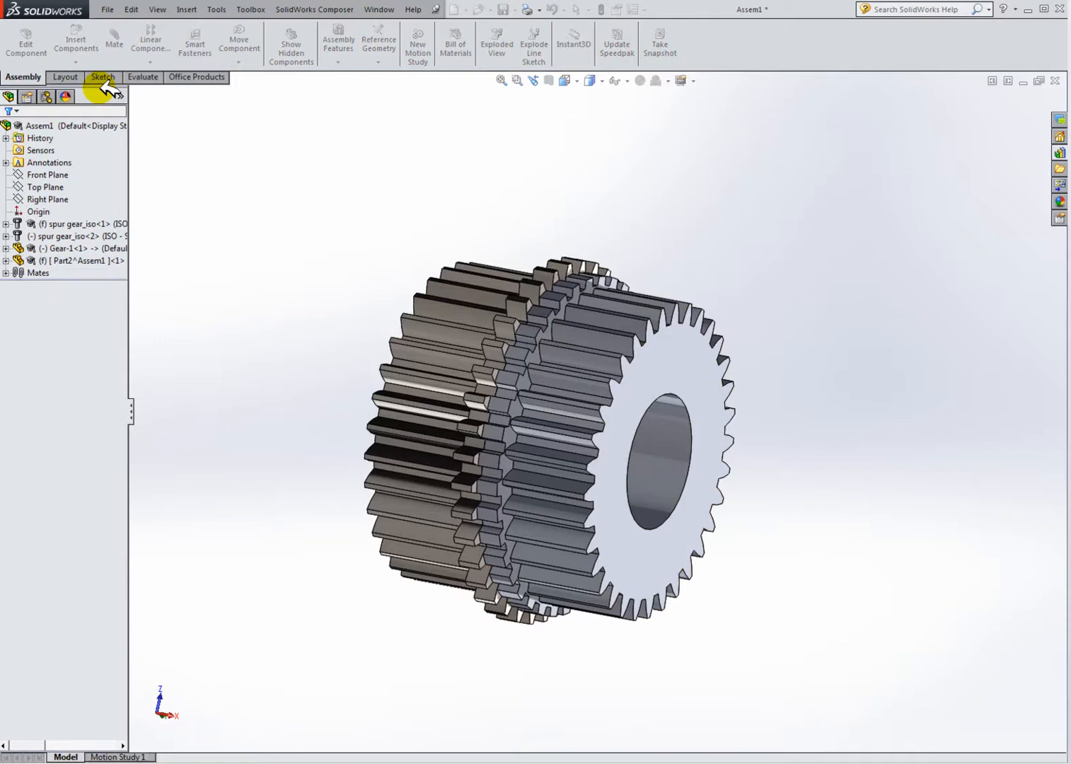
{"action": "scroll", "coordinate": [537, 341], "scroll_direction": "down", "scroll_amount": 4}
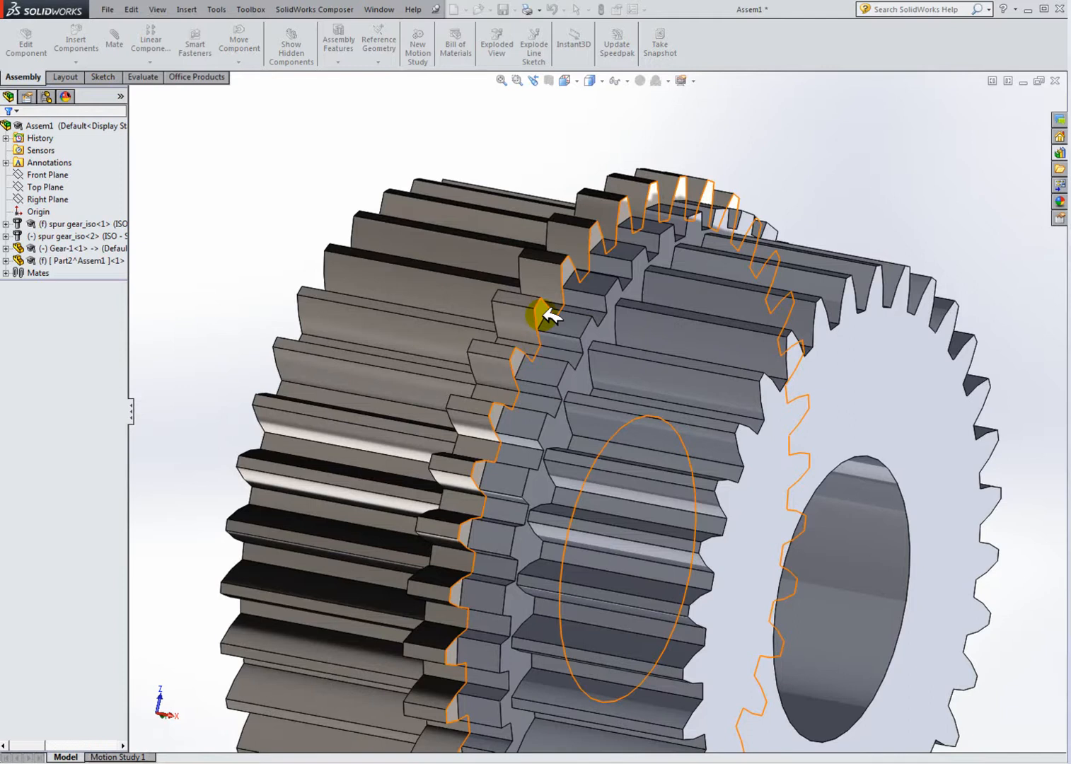
{"action": "left_click", "coordinate": [549, 316]}
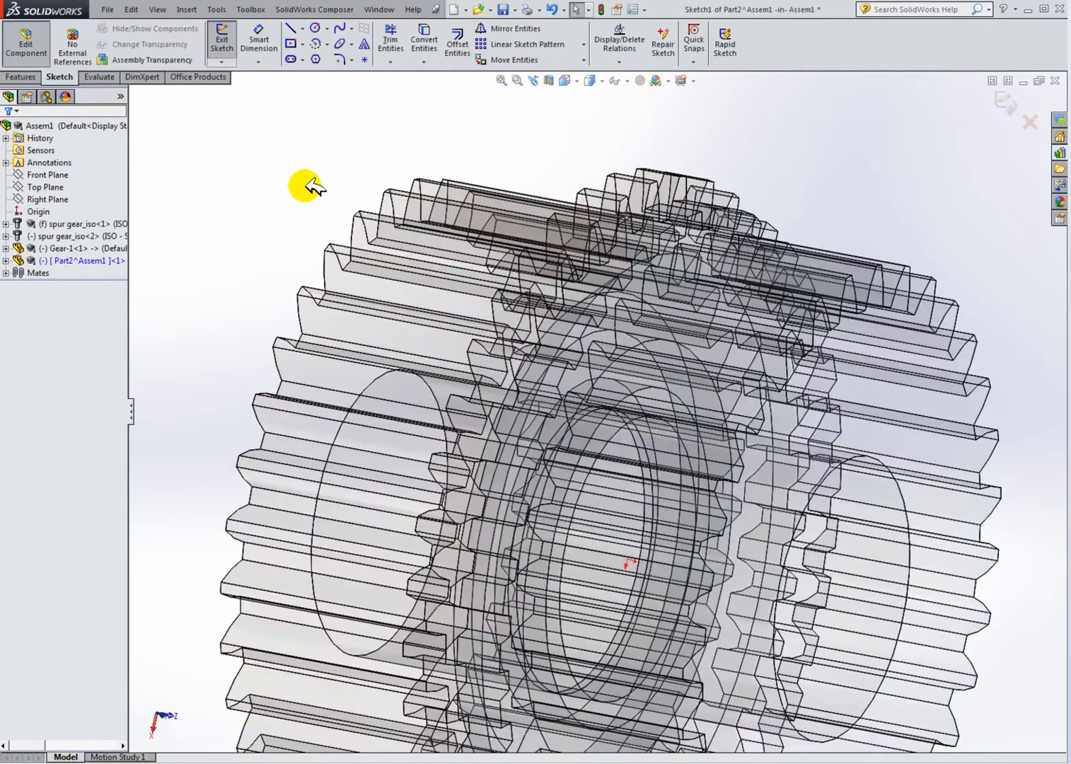
Step: Hide the Gear-1 component in the assembly
{"action": "scroll", "coordinate": [676, 410], "scroll_direction": "up", "scroll_amount": 6}
{"action": "mouse_move", "coordinate": [760, 415]}
{"action": "middle_mouse_down"}
{"action": "mouse_move", "coordinate": [669, 410]}
{"action": "mouse_move", "coordinate": [760, 439]}
{"action": "middle_mouse_up"}
{"action": "left_click", "coordinate": [63, 237]}
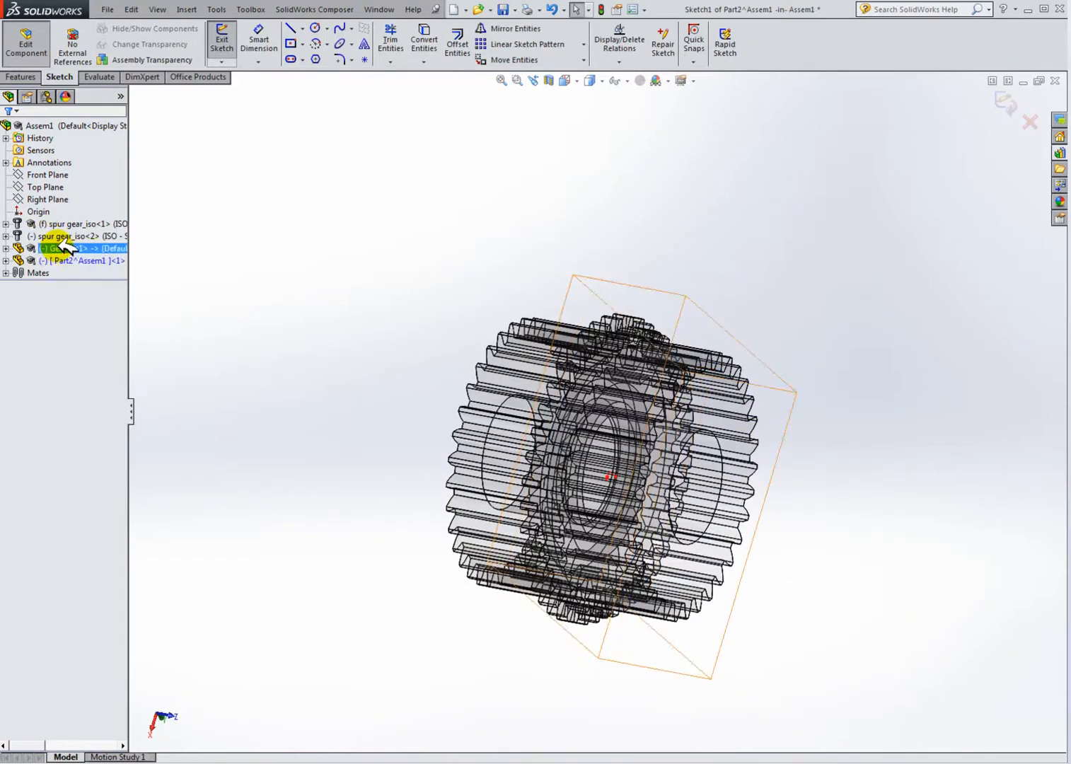
{"action": "left_click", "coordinate": [67, 248]}
{"action": "right_click", "coordinate": [62, 244]}
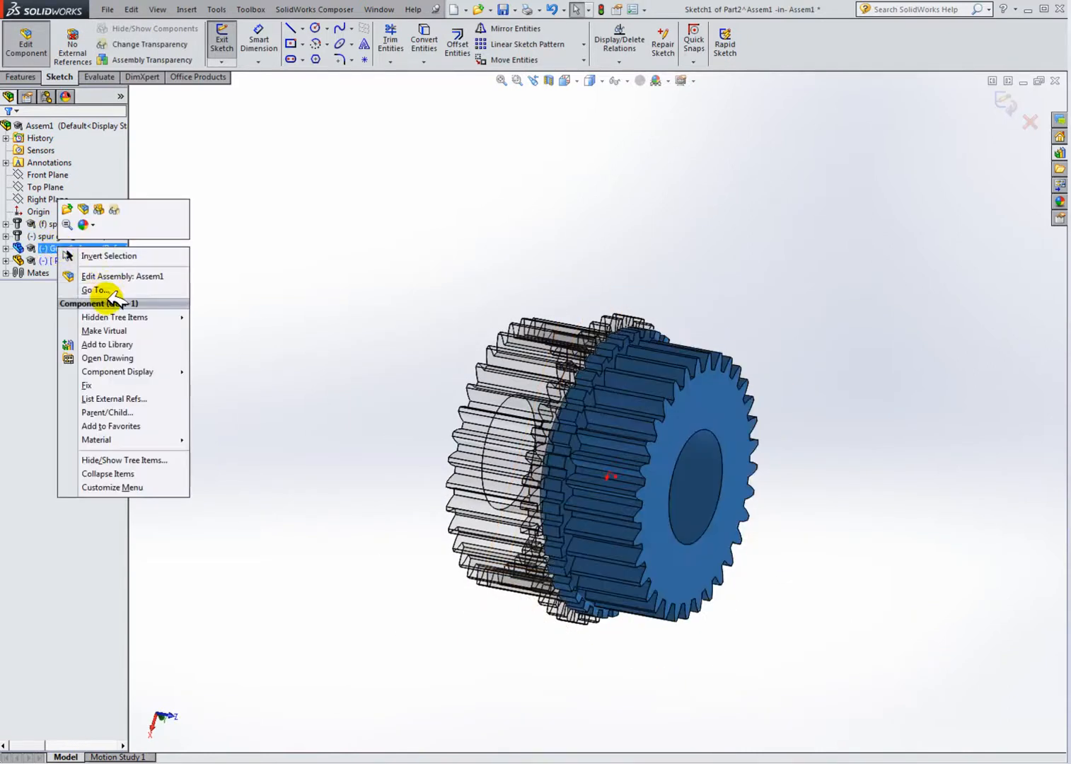
{"action": "left_click", "coordinate": [85, 209]}
{"action": "left_click", "coordinate": [83, 250]}
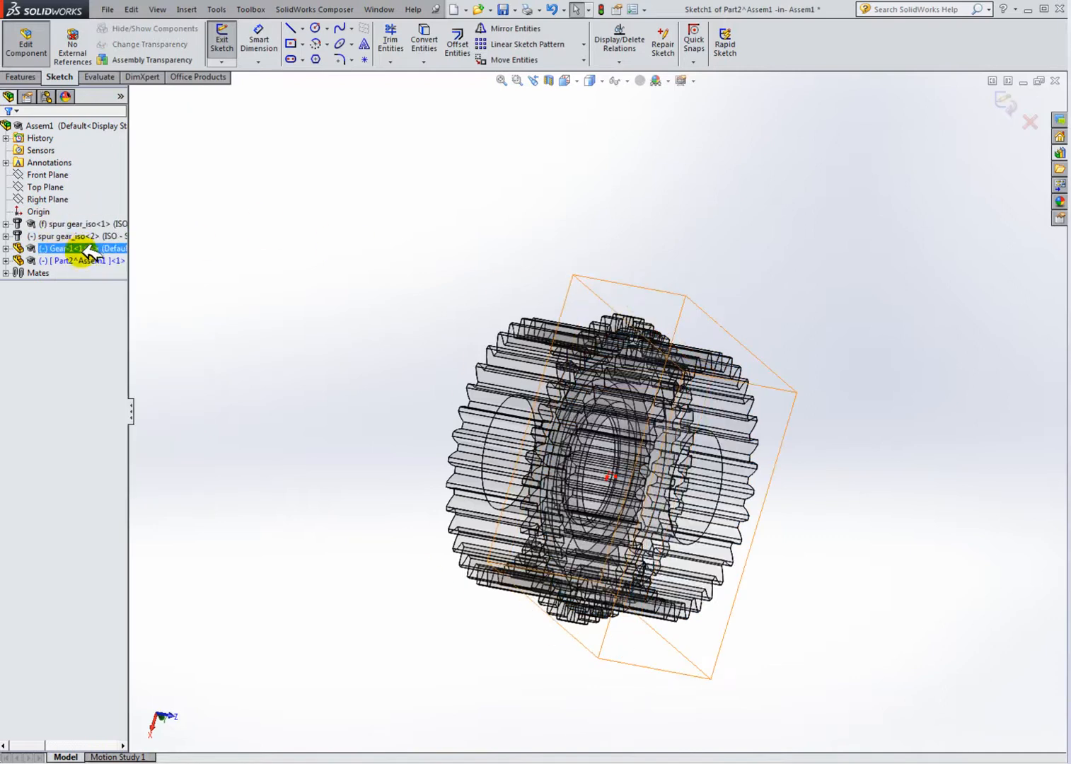
{"action": "right_click", "coordinate": [85, 249]}
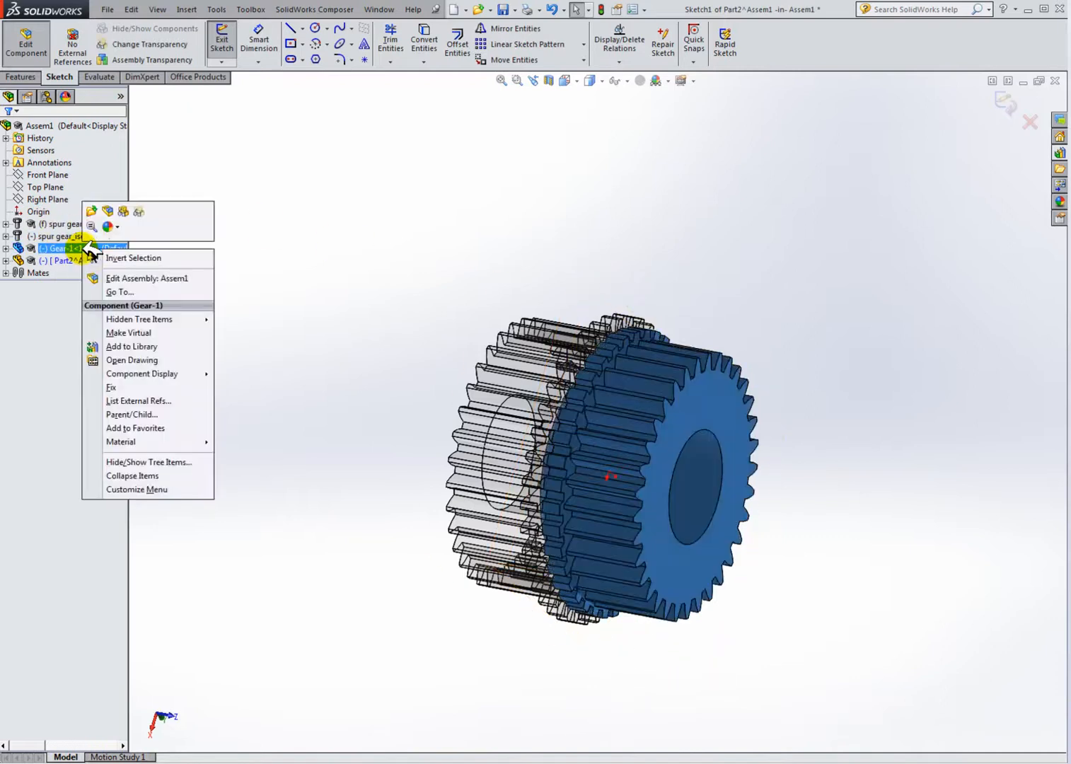
{"action": "left_click", "coordinate": [126, 210]}
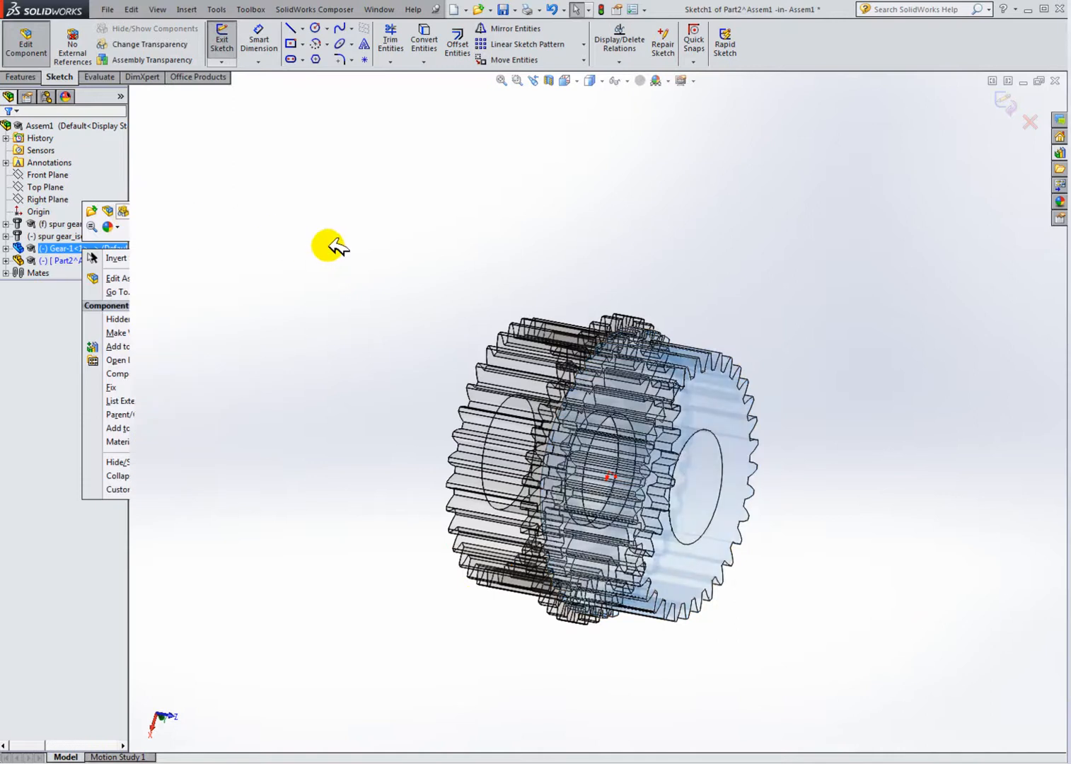
{"action": "left_click", "coordinate": [748, 425]}
{"action": "middle_click_drag", "start_coordinate": [739, 449], "coordinate": [675, 385]}
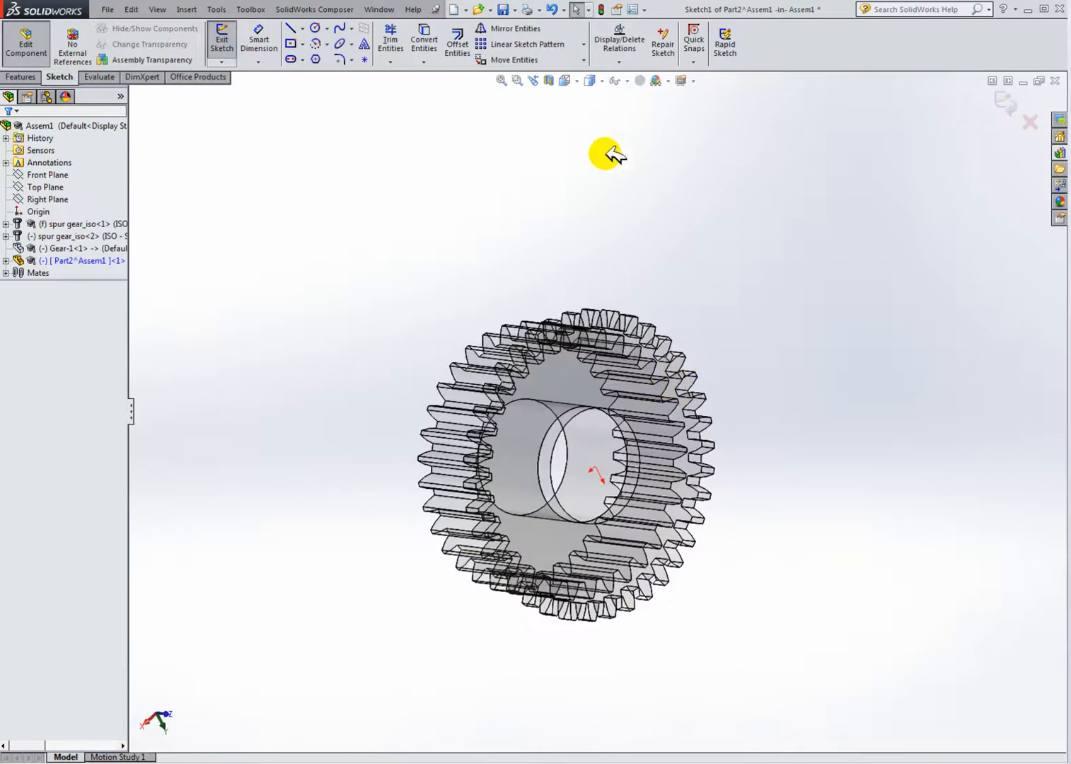
Step: Convert the edges of the spur gear_iso<2> face into the new part's sketch using Convert Entities
{"action": "left_click", "coordinate": [579, 79]}
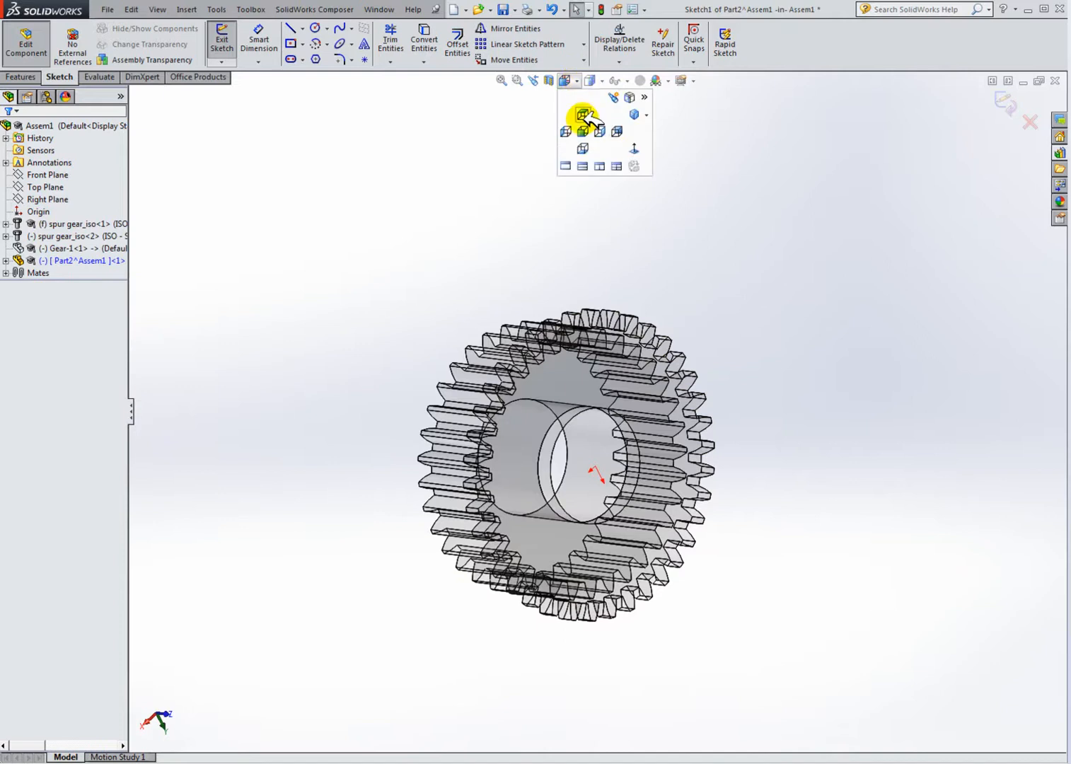
{"action": "left_click", "coordinate": [635, 148]}
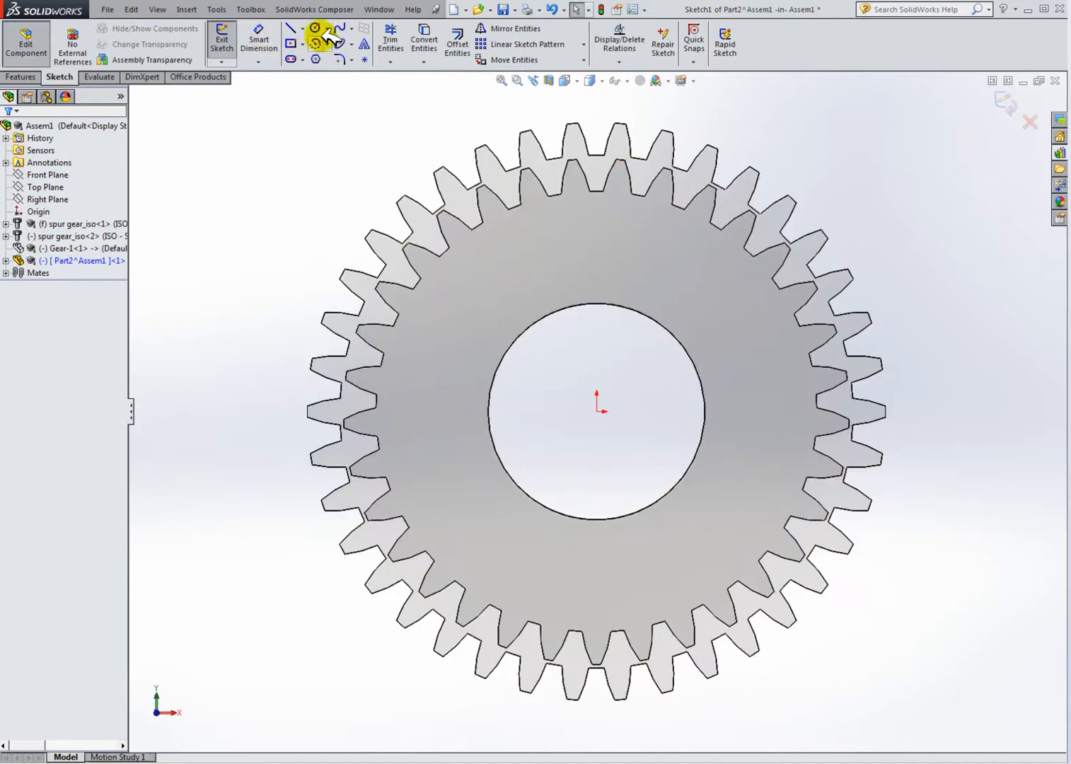
{"action": "left_click", "coordinate": [424, 35]}
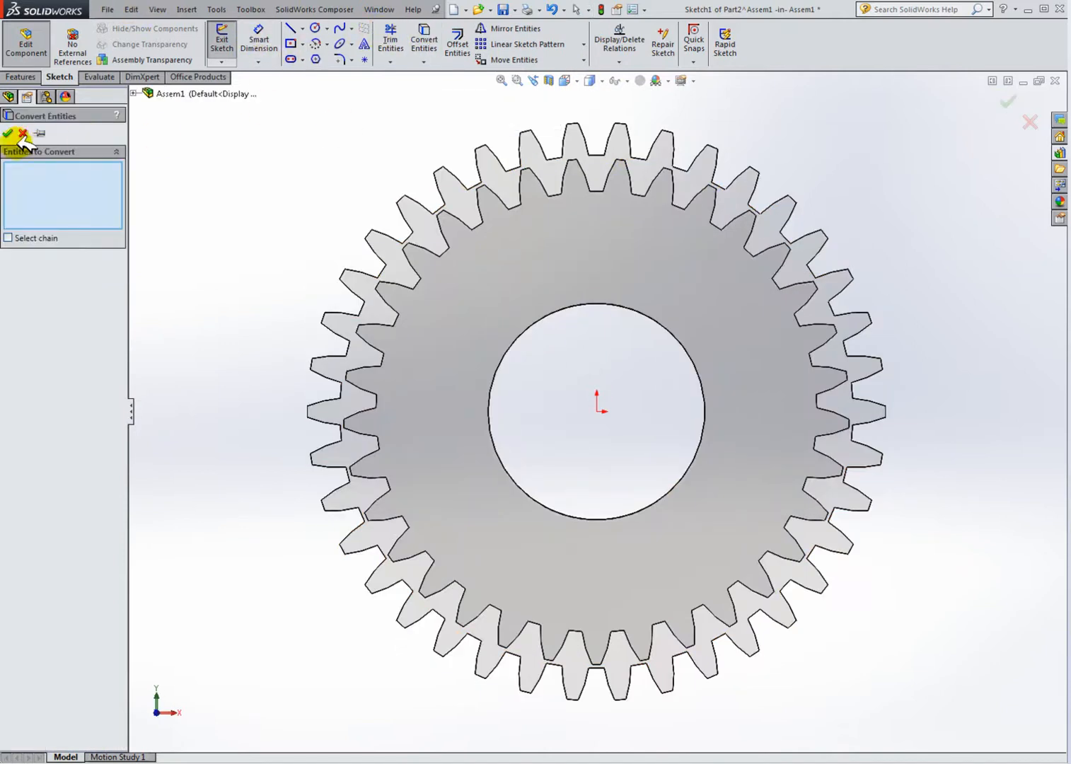
{"action": "left_click", "coordinate": [464, 198]}
{"action": "middle_click_drag", "start_coordinate": [464, 205], "coordinate": [622, 269]}
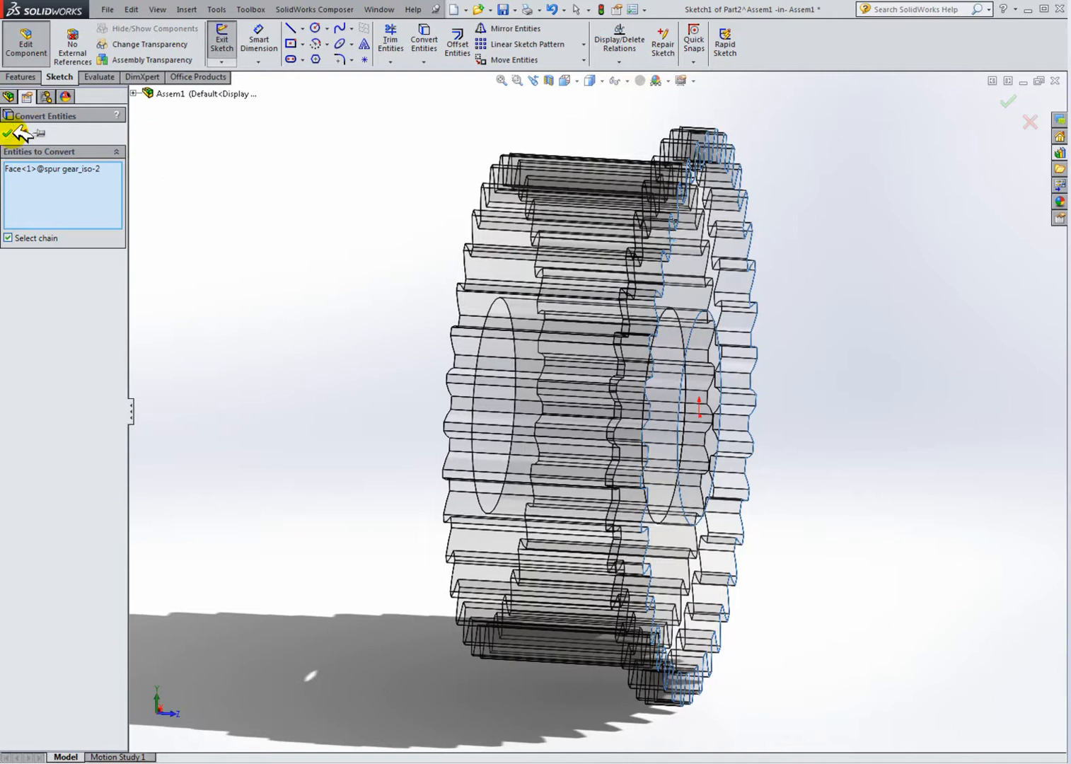
{"action": "middle_click_drag", "start_coordinate": [516, 215], "coordinate": [424, 205]}
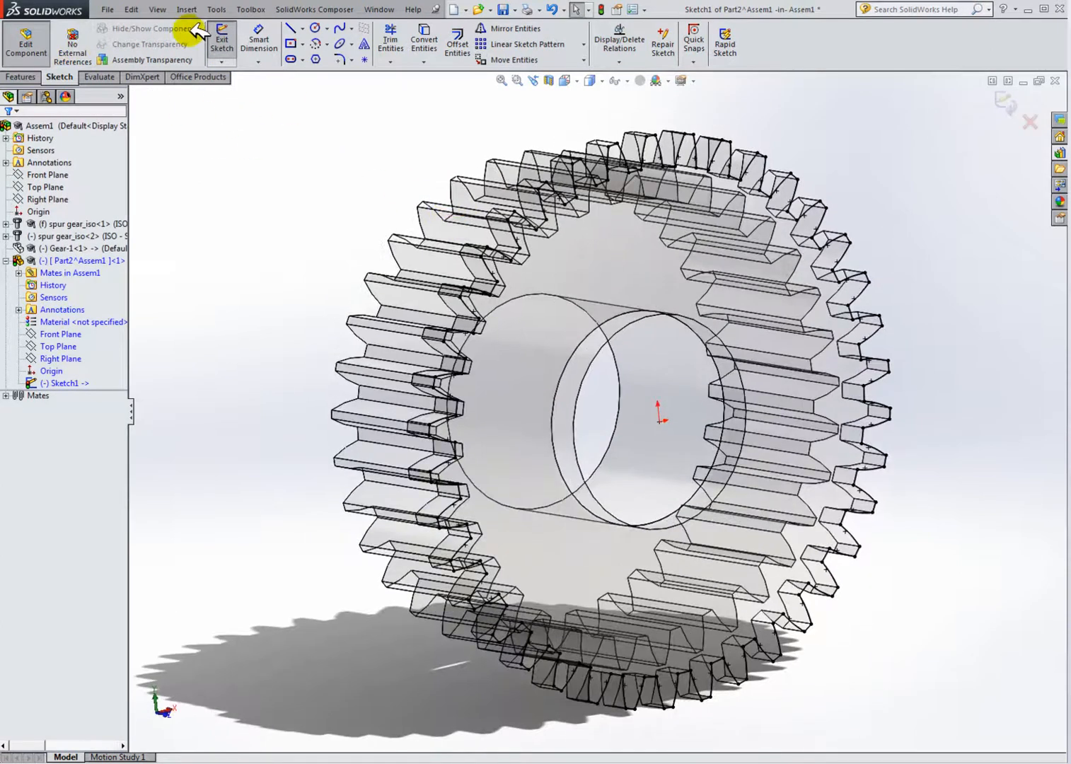
Step: Try to edit the spur gear_iso<2> Toolbox component
{"action": "right_click", "coordinate": [106, 236]}
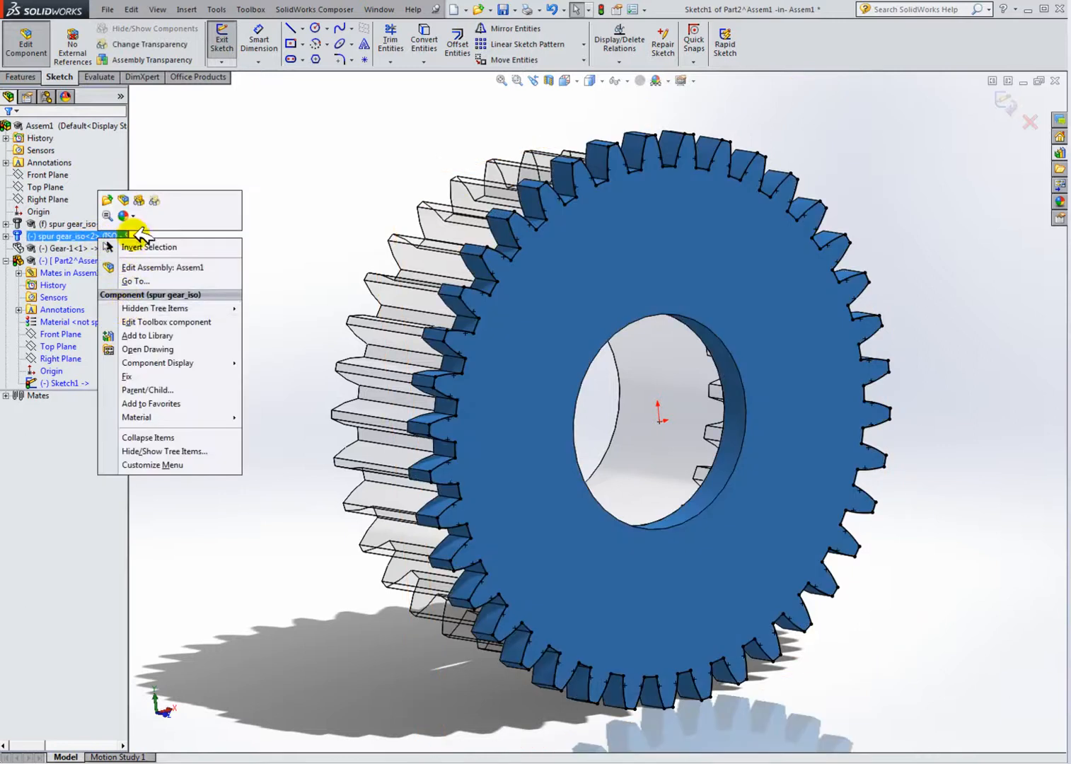
{"action": "left_click", "coordinate": [127, 198]}
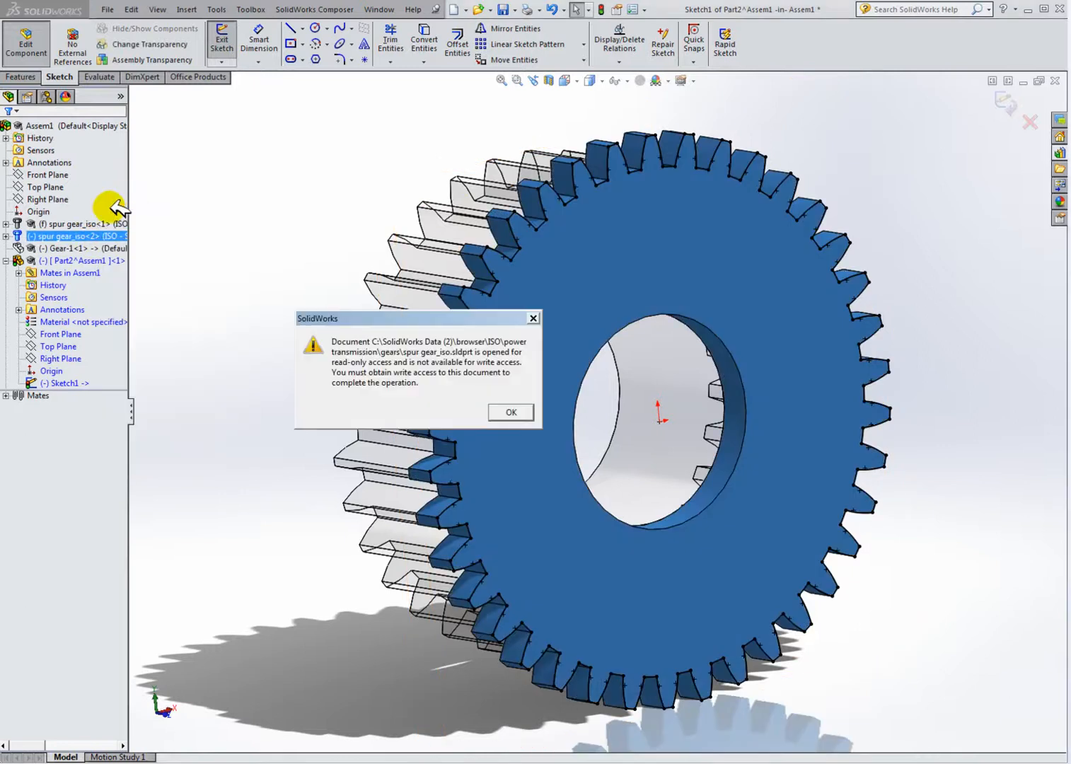
{"action": "left_click", "coordinate": [533, 317]}
Step: Hide both spur gear_iso components in the assembly
{"action": "right_click", "coordinate": [96, 236]}
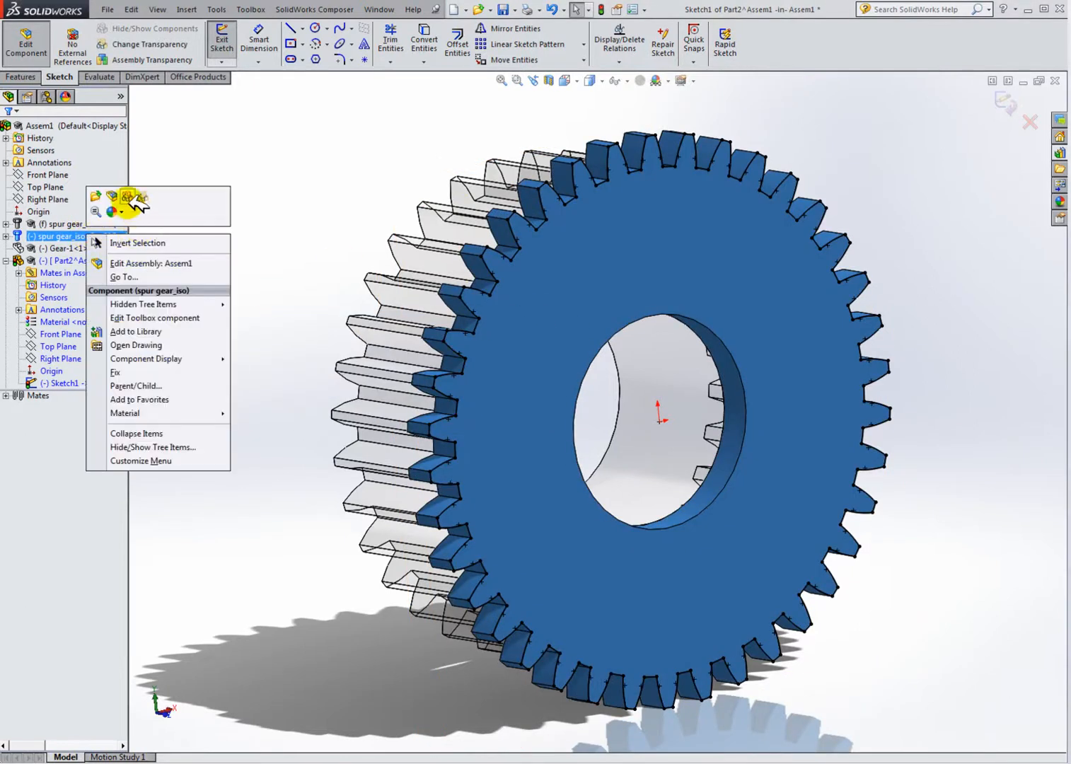
{"action": "left_click", "coordinate": [72, 208]}
{"action": "right_click", "coordinate": [72, 224]}
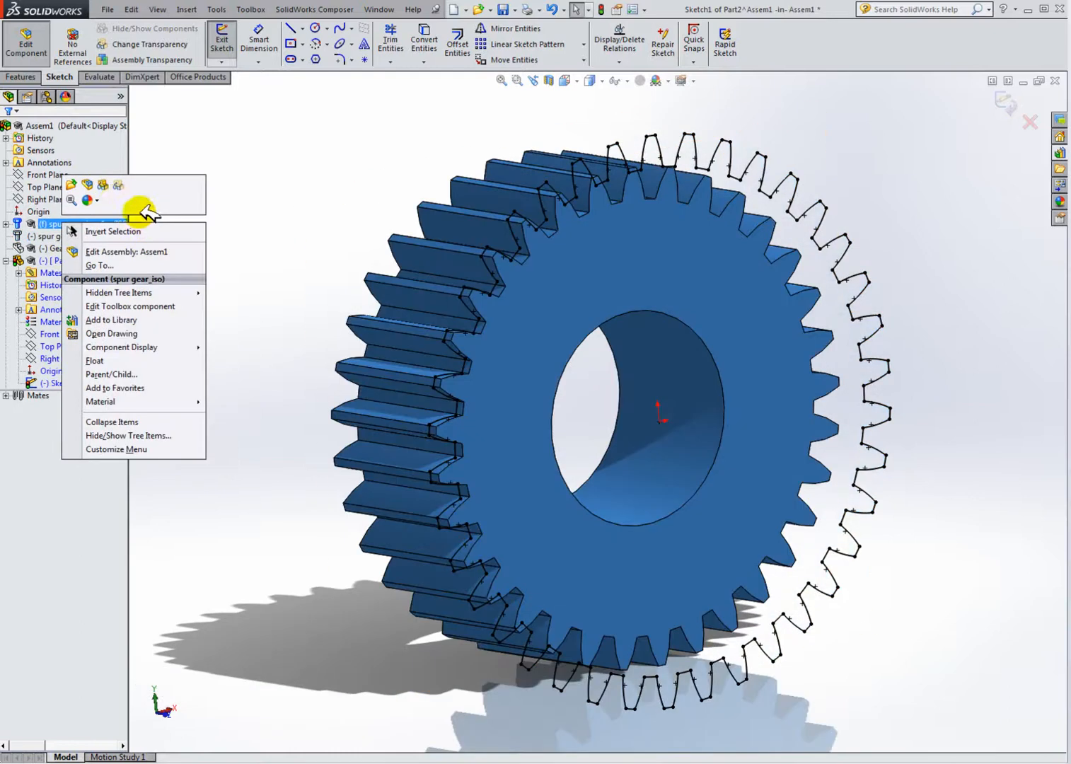
{"action": "left_click", "coordinate": [104, 185]}
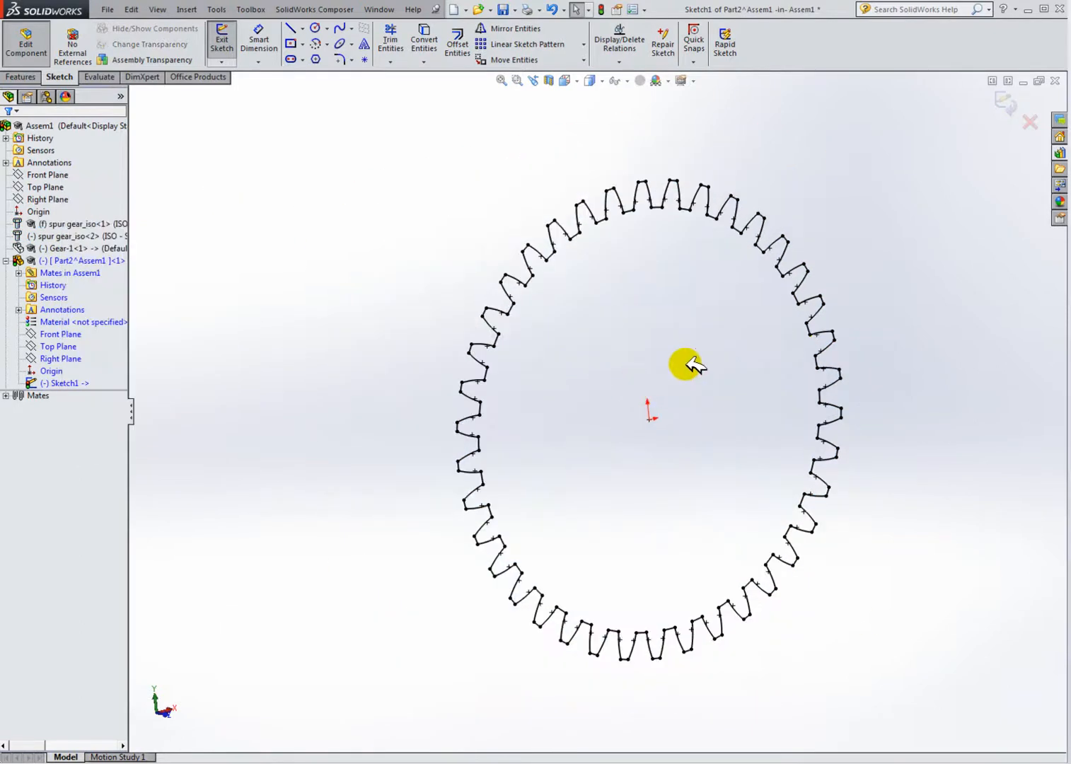
Step: Sketch a circle centred on the origin with a radius of about 19.5 mm running through the gear teeth
{"action": "middle_click_drag", "start_coordinate": [666, 429], "coordinate": [591, 403]}
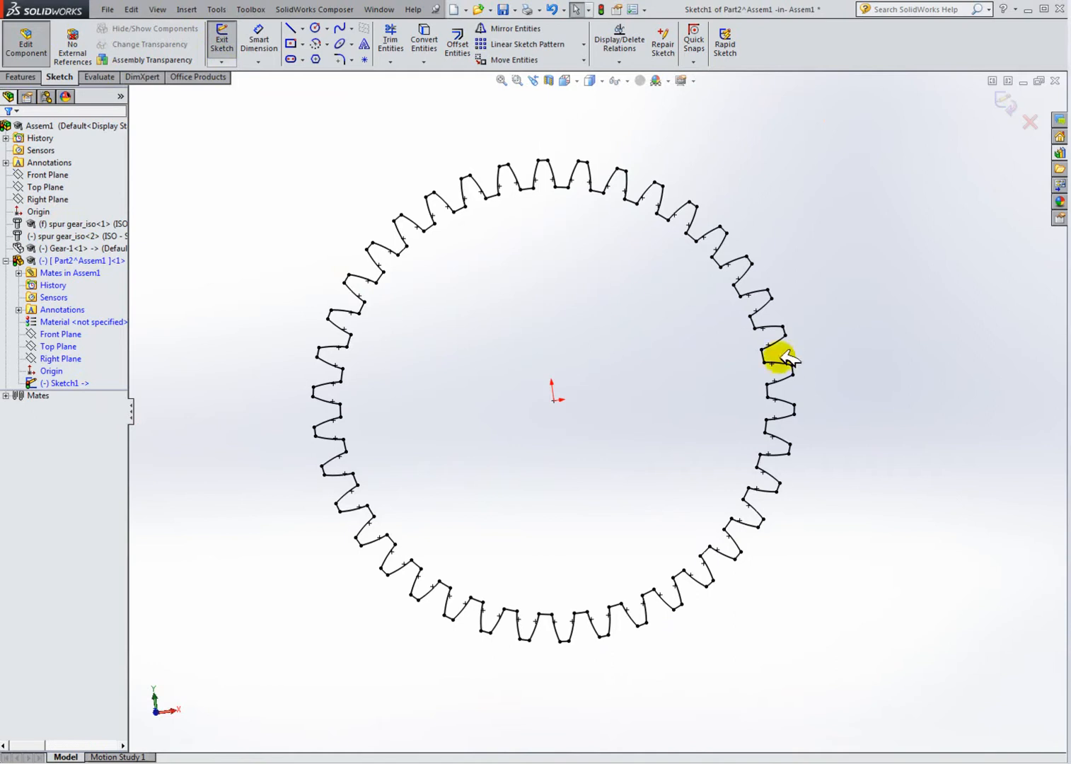
{"action": "scroll", "coordinate": [715, 308], "scroll_direction": "up", "scroll_amount": 2}
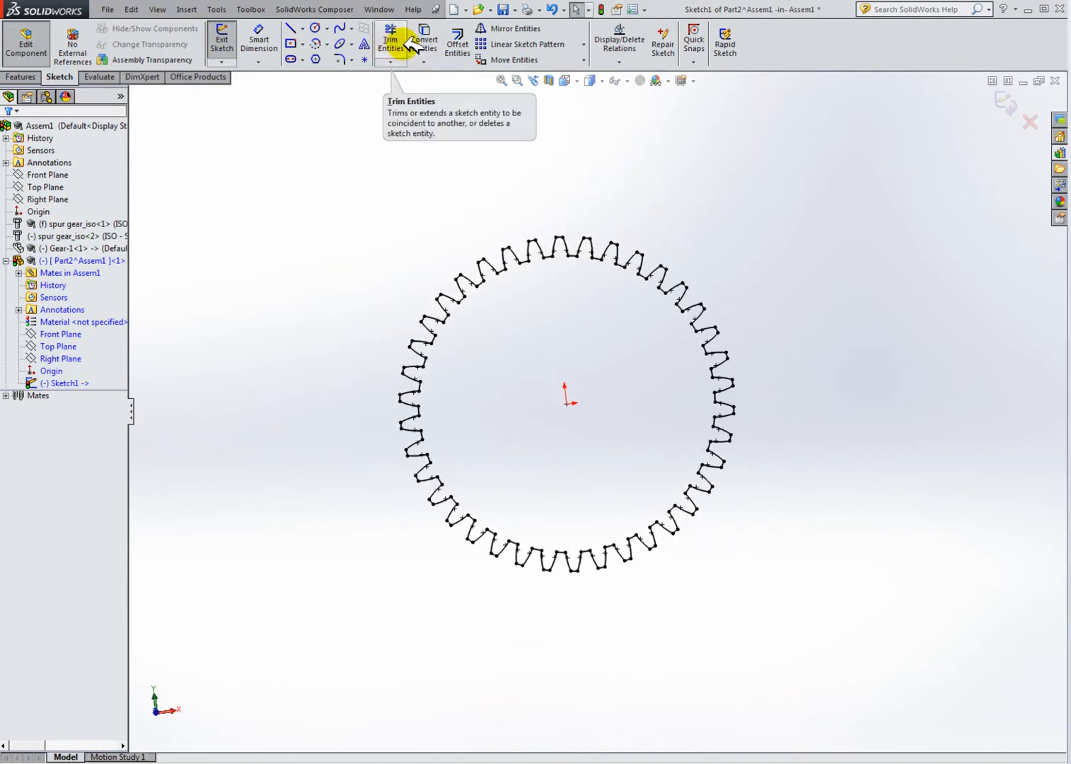
{"action": "left_click", "coordinate": [316, 29]}
{"action": "left_click", "coordinate": [565, 402]}
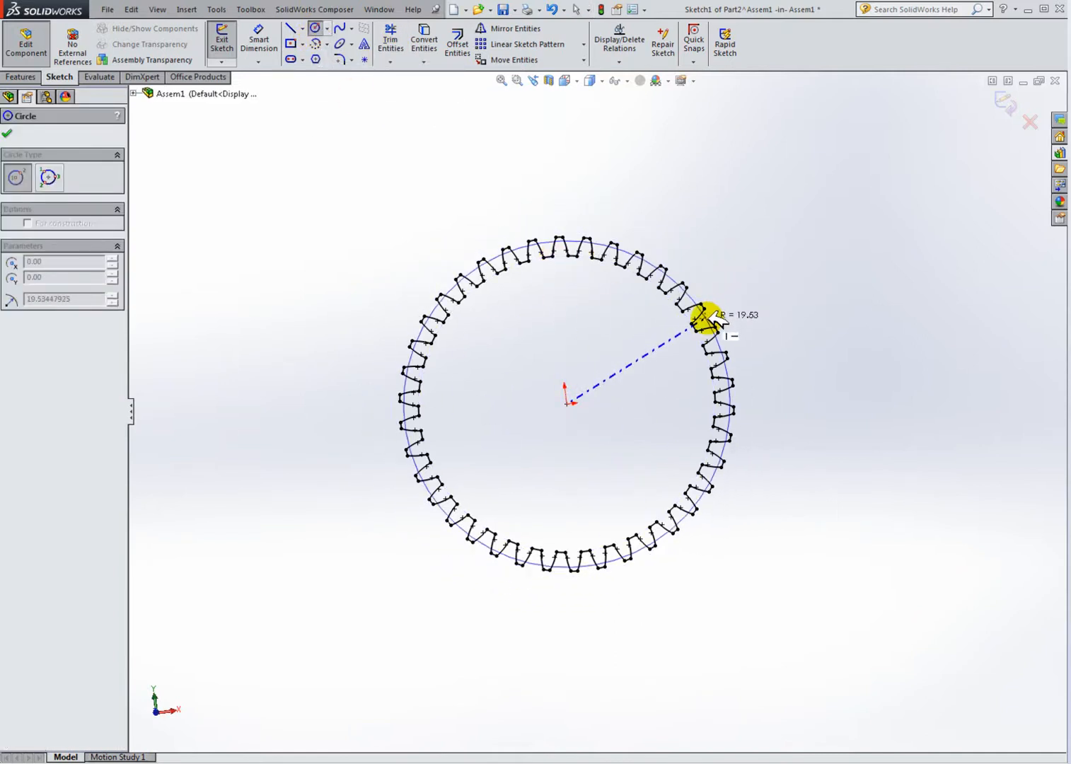
{"action": "left_click", "coordinate": [705, 312]}
{"action": "scroll", "coordinate": [714, 311], "scroll_direction": "down", "scroll_amount": 2}
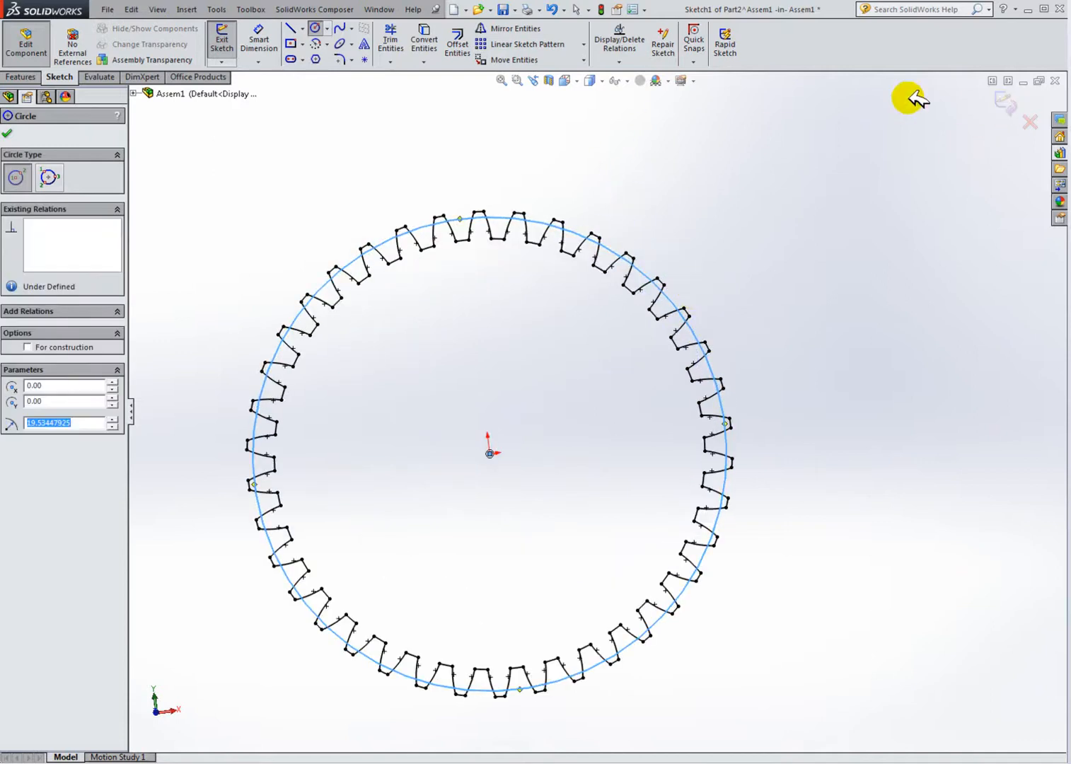
{"action": "left_click", "coordinate": [578, 79]}
{"action": "left_click", "coordinate": [635, 147]}
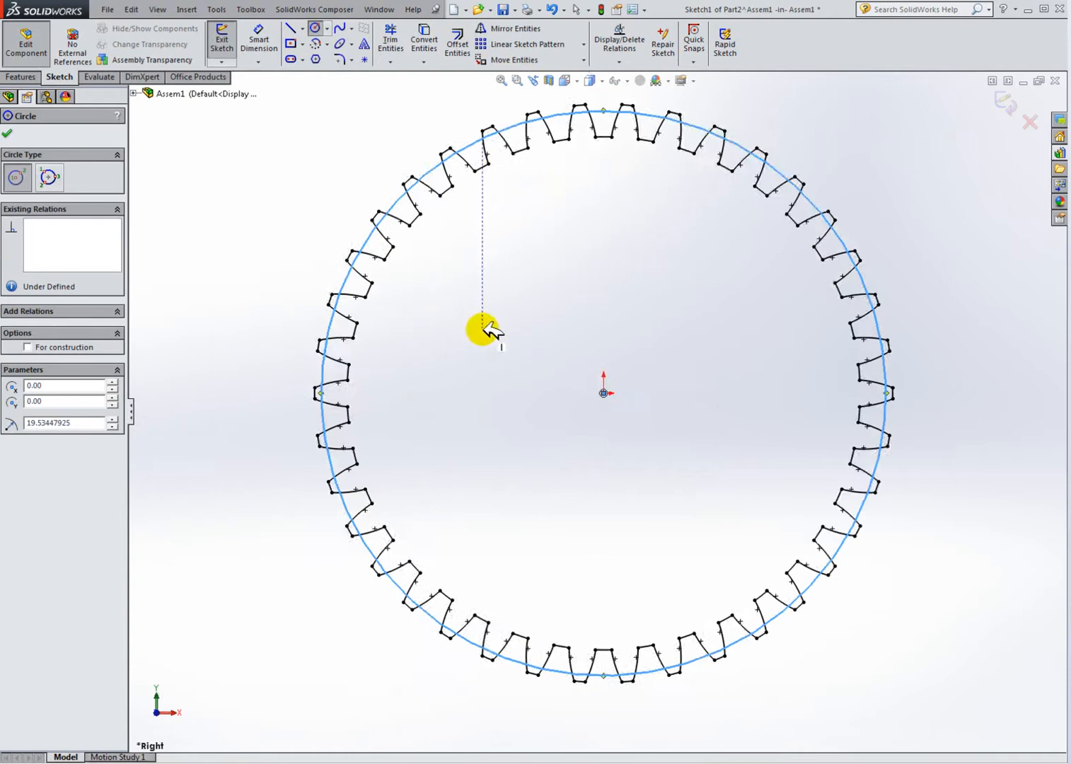
{"action": "key", "text": "Escape"}
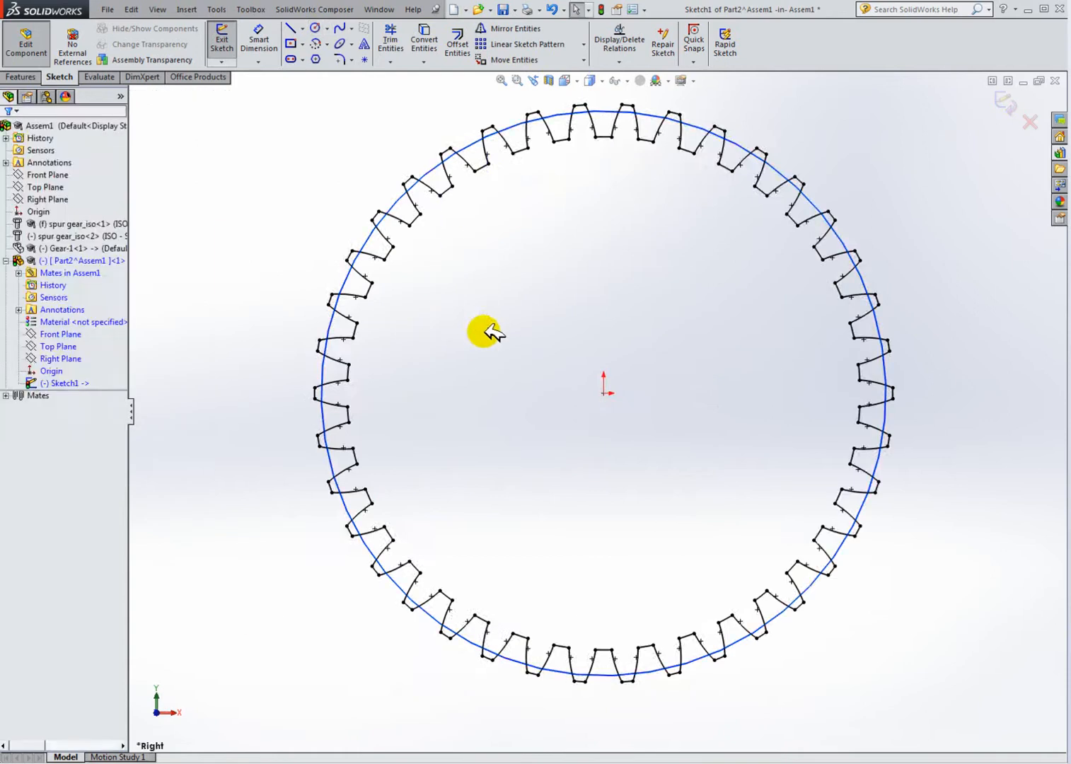
Step: Tile the assembly window beside the Gear-1 part window, minimizing the Gearbox demo window
{"action": "left_click", "coordinate": [1008, 80]}
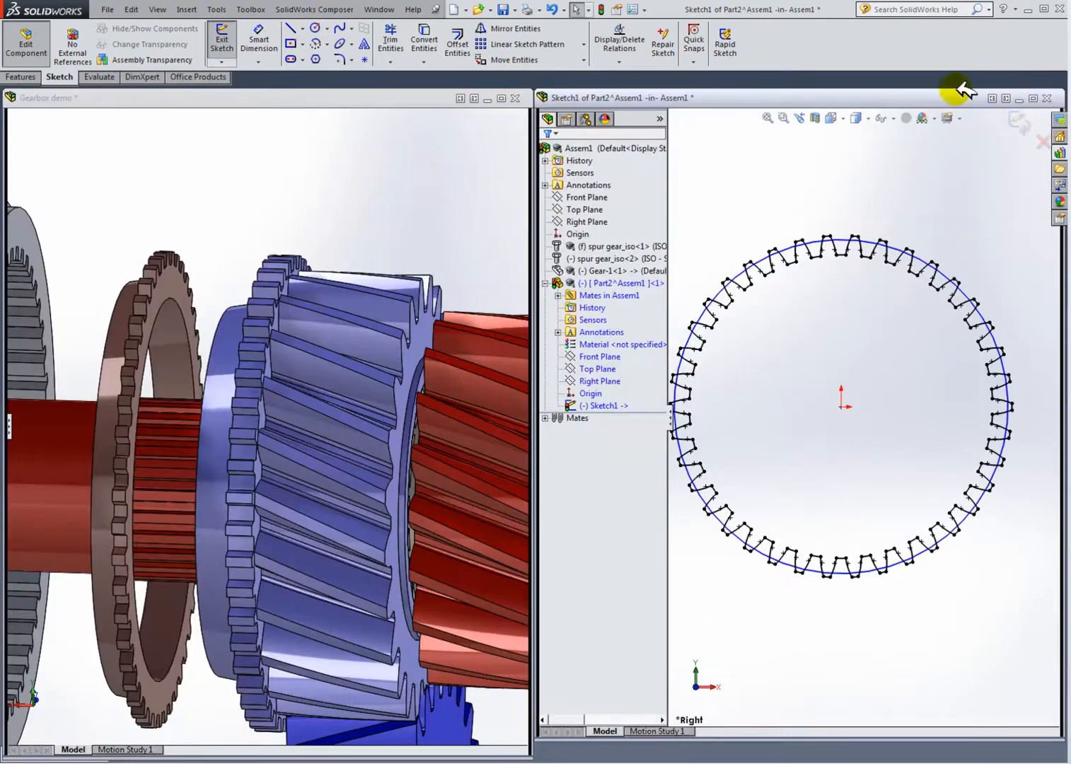
{"action": "left_click", "coordinate": [428, 172]}
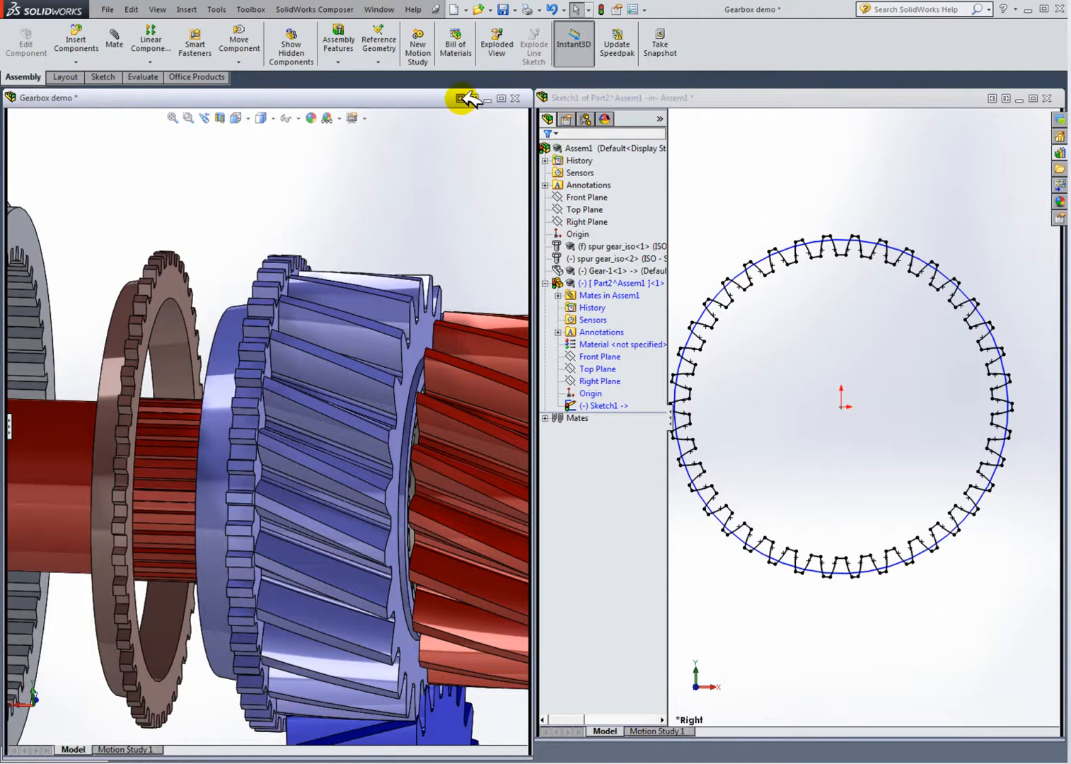
{"action": "left_click", "coordinate": [462, 98]}
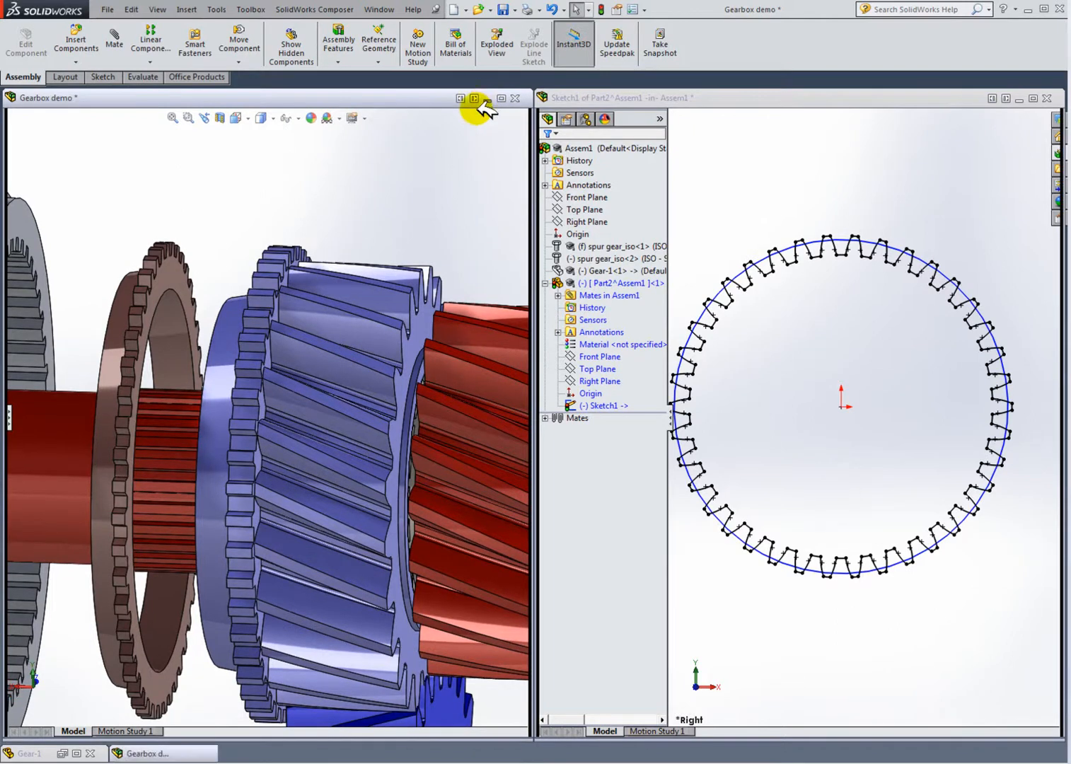
{"action": "left_click", "coordinate": [487, 98]}
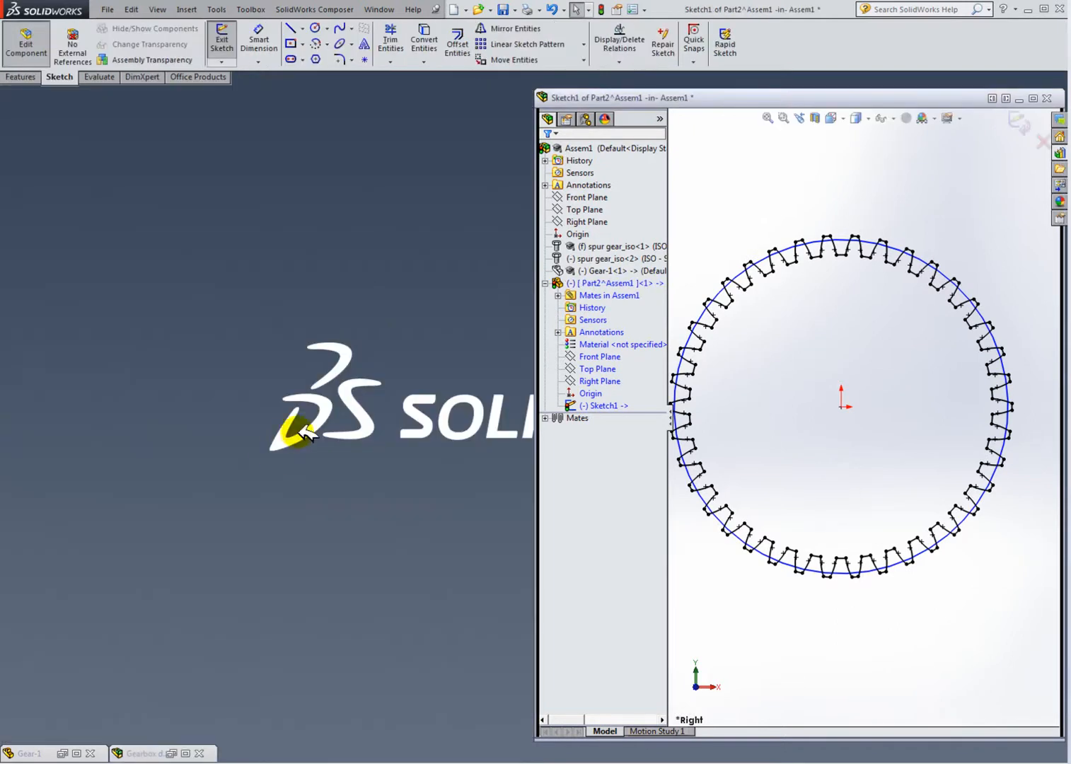
{"action": "left_click", "coordinate": [74, 749]}
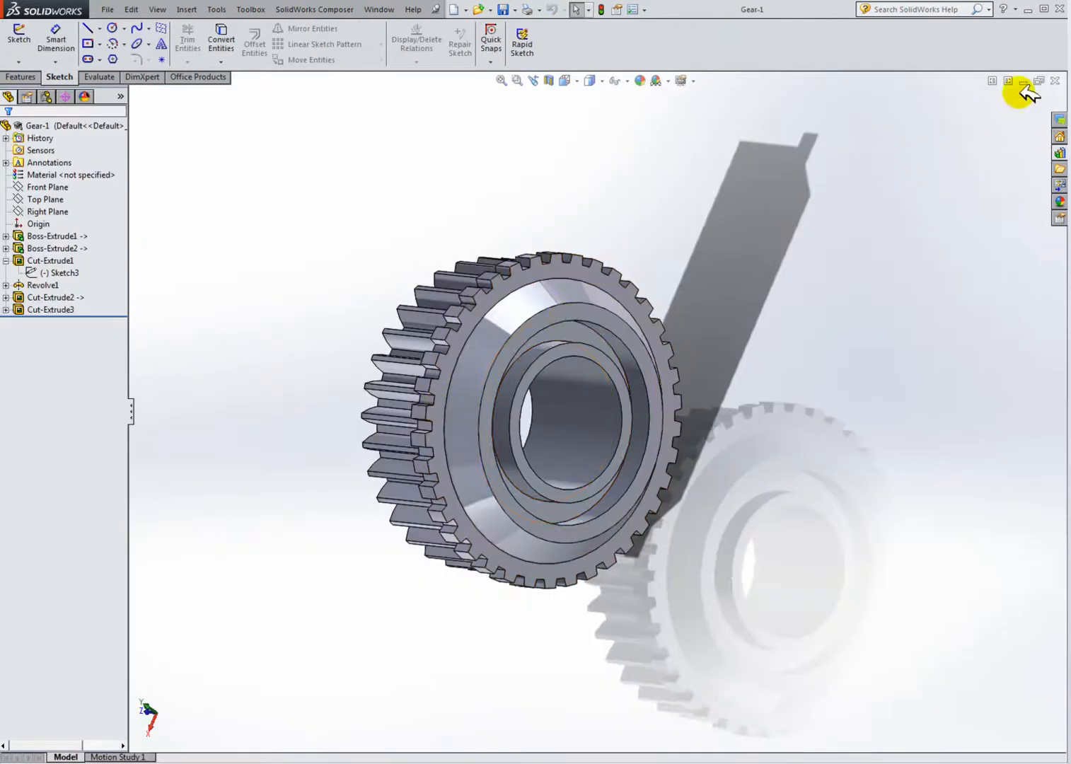
{"action": "left_click", "coordinate": [991, 82]}
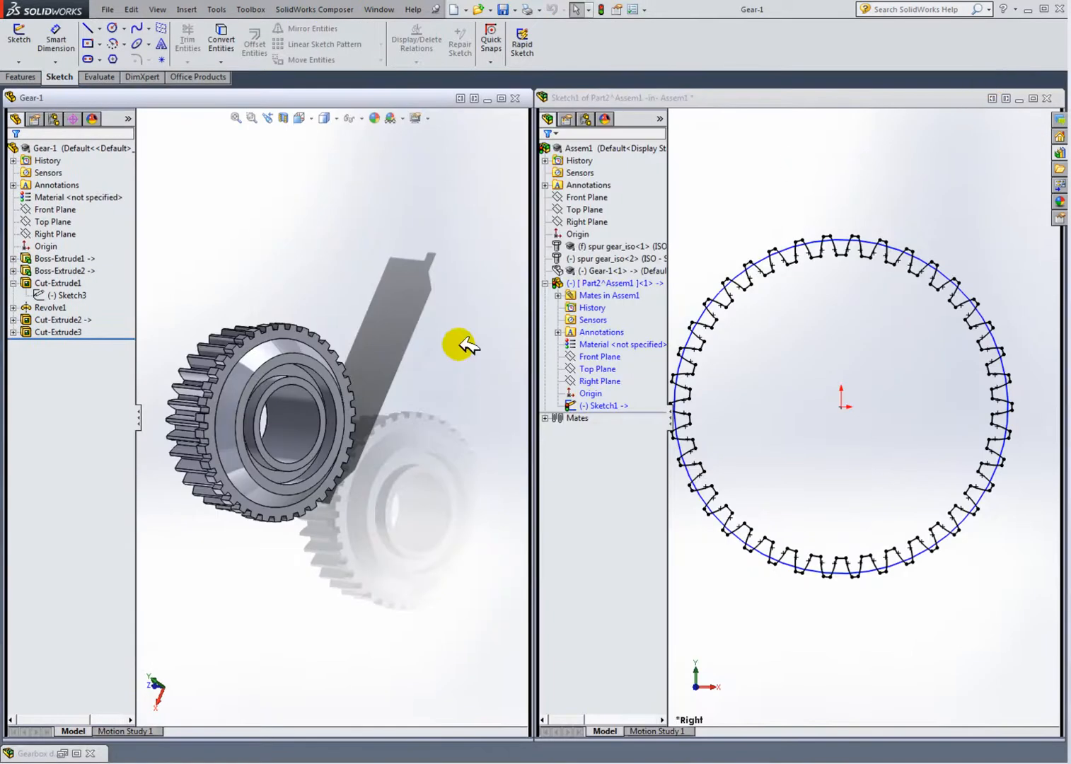
Step: Examine the diameter dimension in the Gear-1 part's Cut-Extrude1 sketch
{"action": "middle_click_drag", "start_coordinate": [156, 332], "coordinate": [244, 350]}
{"action": "scroll", "coordinate": [244, 351], "scroll_direction": "down", "scroll_amount": 1}
{"action": "scroll", "coordinate": [244, 350], "scroll_direction": "down", "scroll_amount": 2}
{"action": "middle_click_drag", "start_coordinate": [310, 361], "coordinate": [263, 335]}
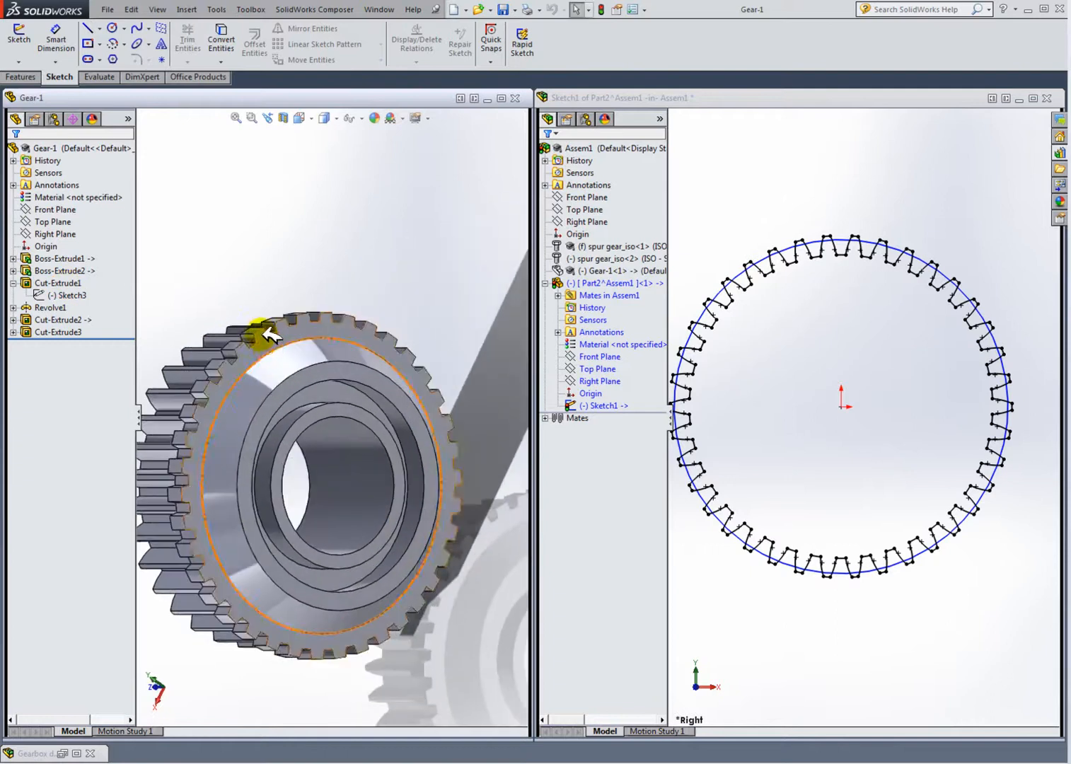
{"action": "left_click", "coordinate": [70, 283]}
{"action": "scroll", "coordinate": [424, 315], "scroll_direction": "up", "scroll_amount": 5}
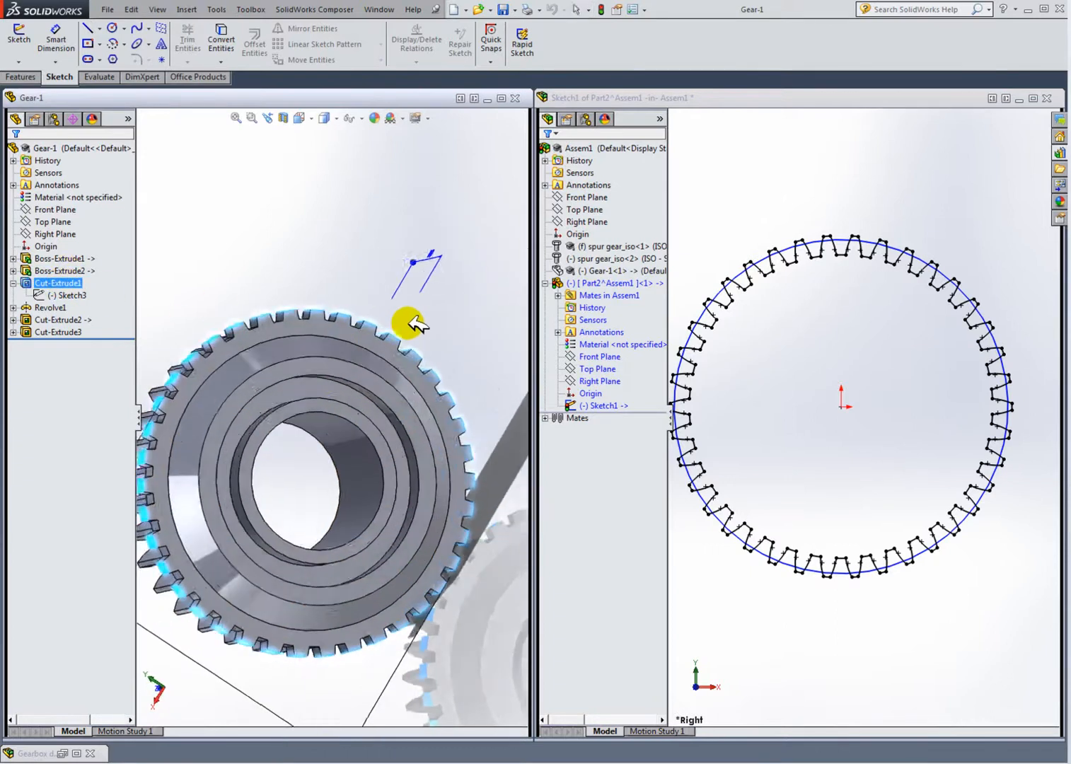
{"action": "scroll", "coordinate": [210, 497], "scroll_direction": "down", "scroll_amount": 5}
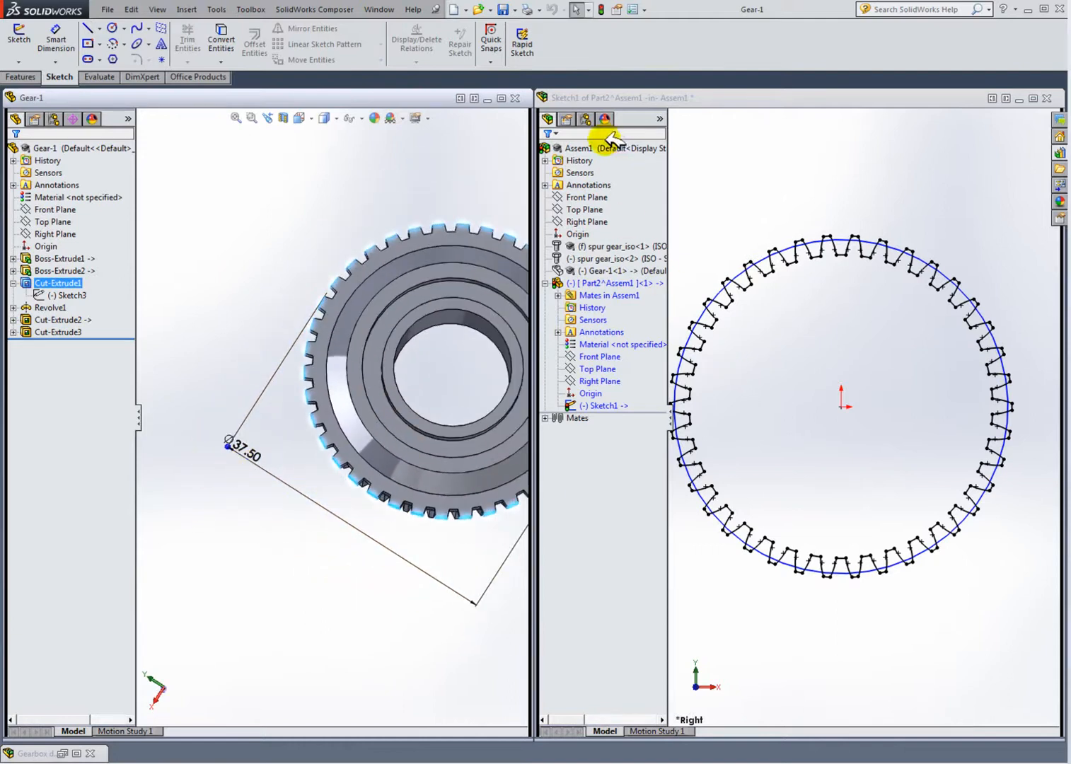
Step: Dimension the sketched circle's diameter to 37.50 mm, matching Gear-1's cut diameter
{"action": "left_click", "coordinate": [749, 183]}
{"action": "scroll", "coordinate": [848, 388], "scroll_direction": "up", "scroll_amount": 2}
{"action": "scroll", "coordinate": [849, 388], "scroll_direction": "down", "scroll_amount": 1}
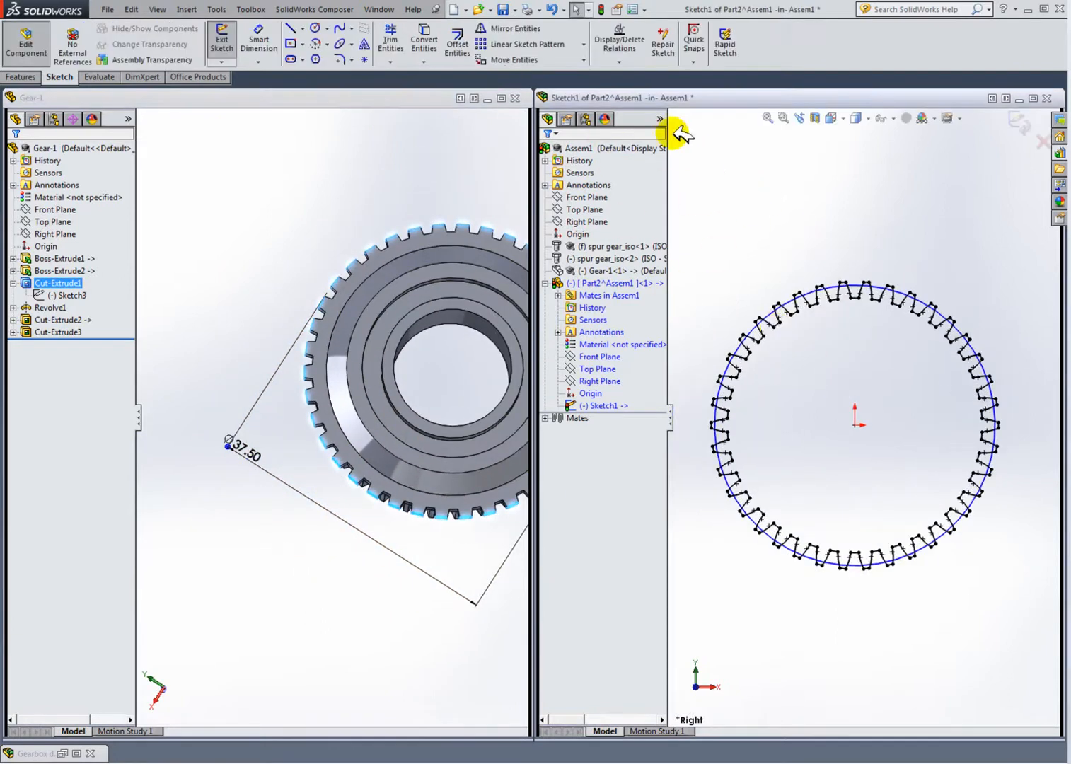
{"action": "left_click", "coordinate": [257, 35]}
{"action": "left_click", "coordinate": [747, 324]}
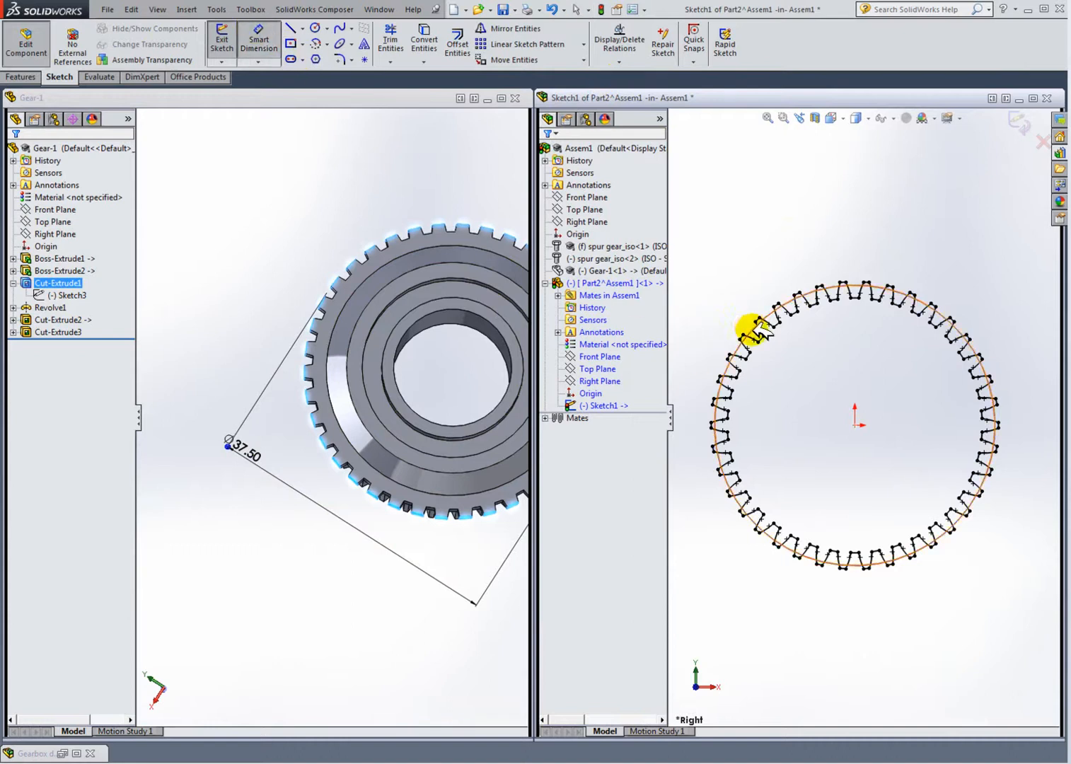
{"action": "left_click", "coordinate": [693, 491]}
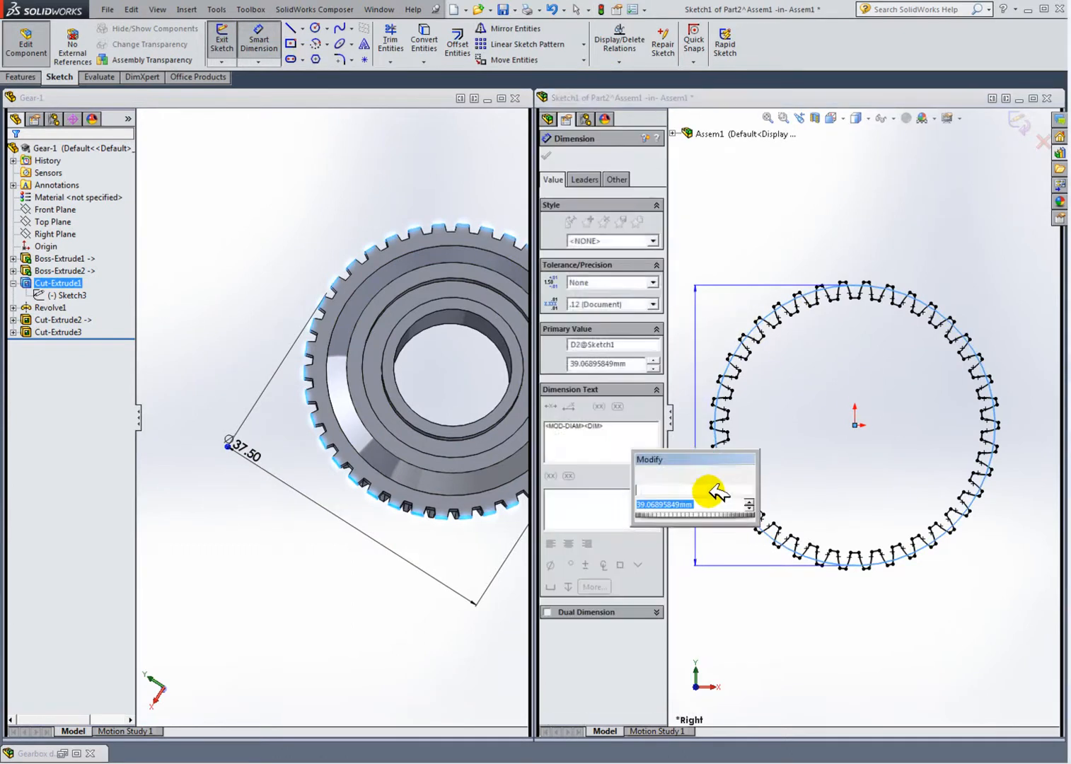
{"action": "type", "text": "37"}
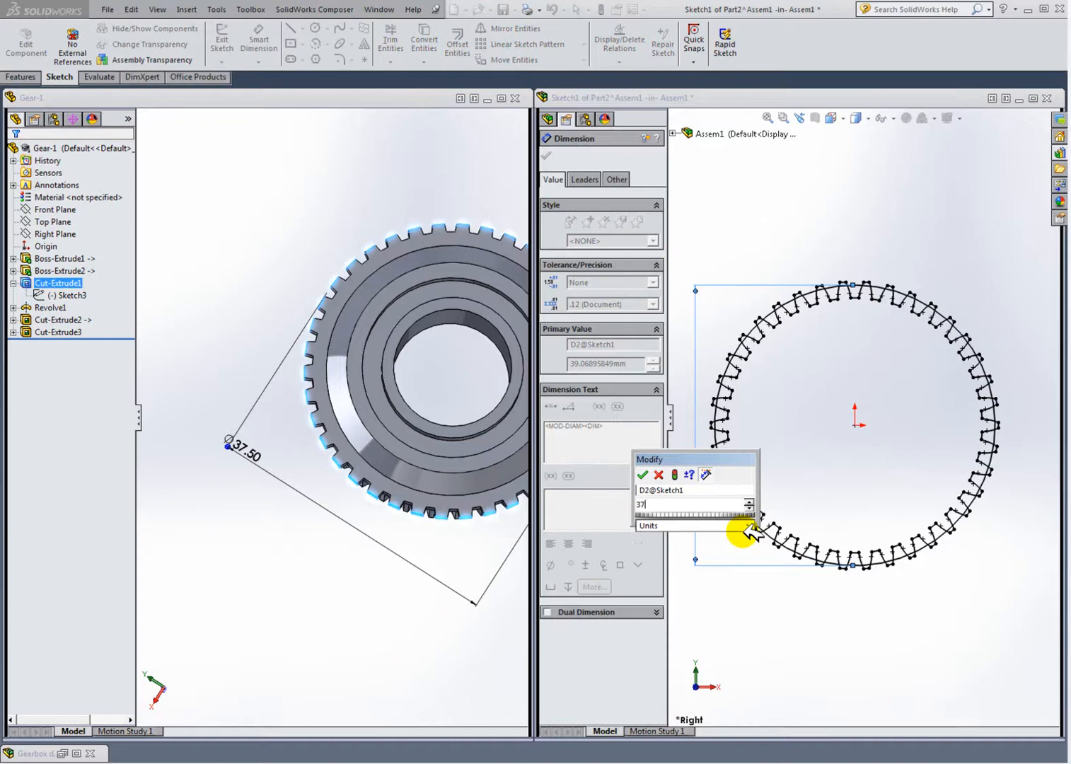
{"action": "type", "text": ".50"}
{"action": "key", "text": "Return"}
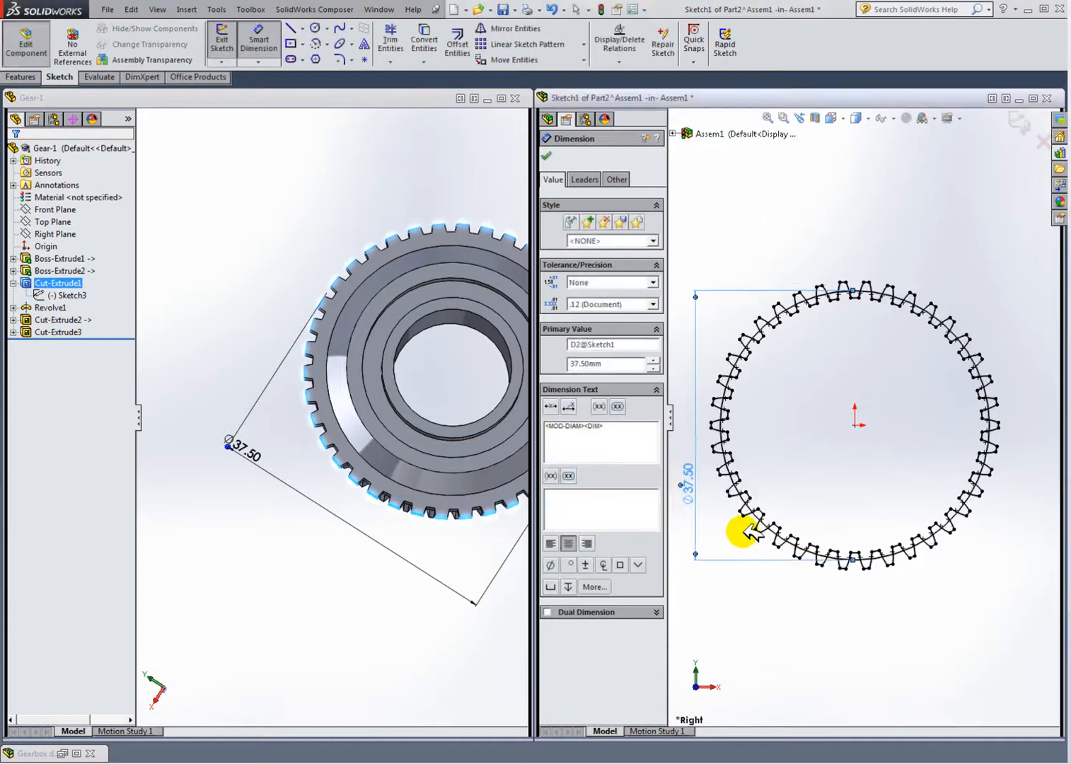
{"action": "left_click", "coordinate": [812, 602]}
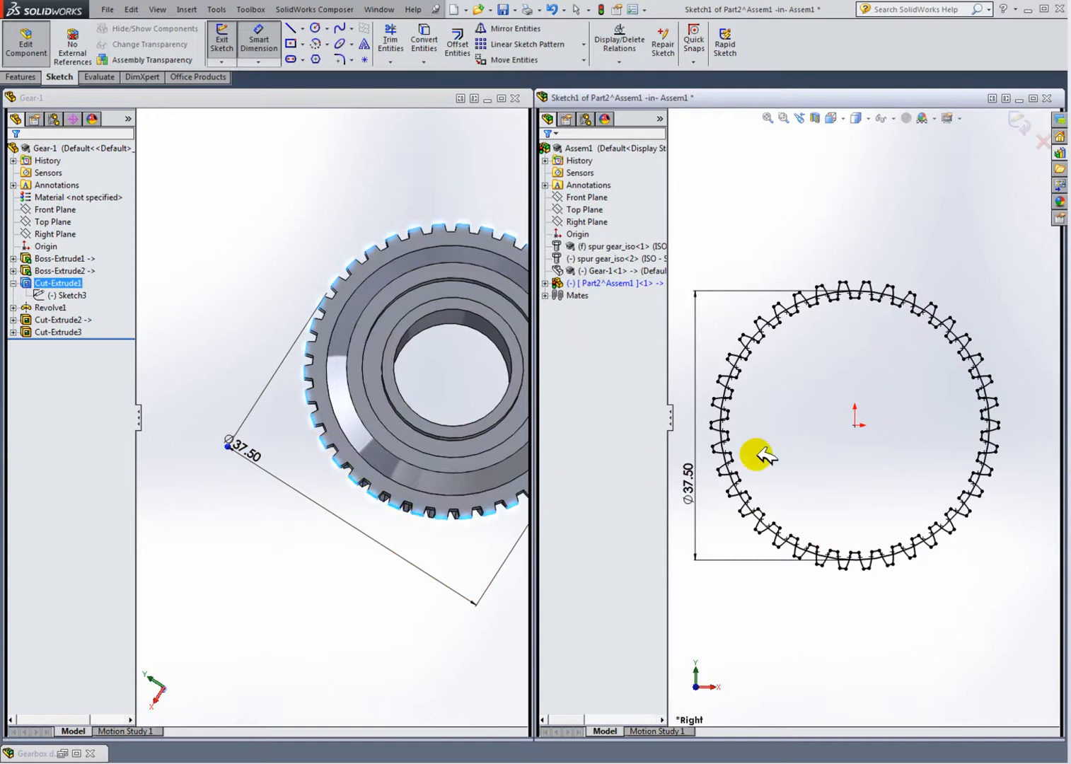
Step: Maximize the assembly window and exit the in-context sketch
{"action": "left_click", "coordinate": [1032, 98]}
{"action": "scroll", "coordinate": [586, 398], "scroll_direction": "up", "scroll_amount": 5}
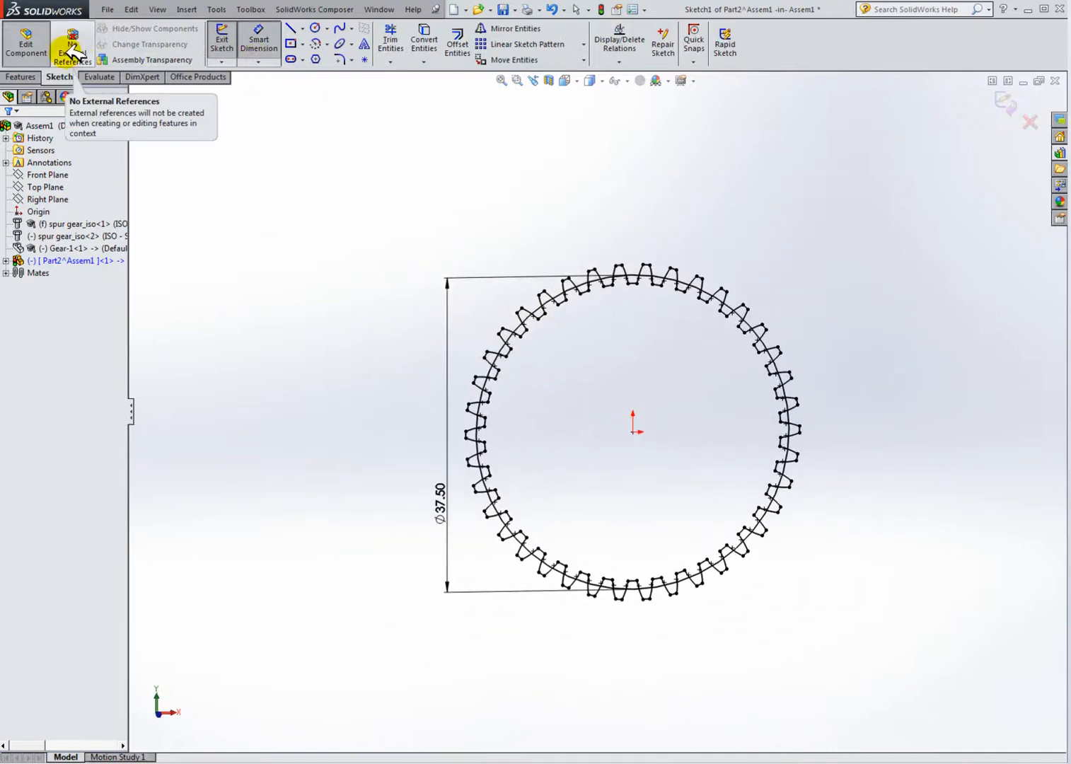
{"action": "left_click", "coordinate": [222, 41]}
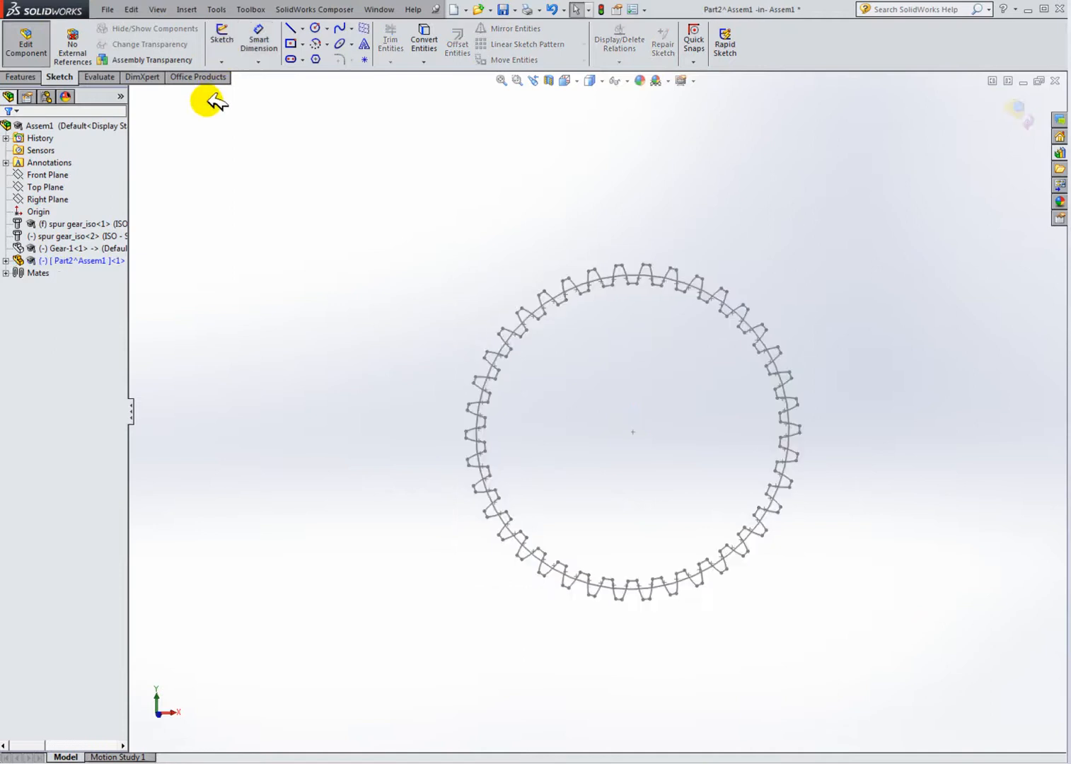
Step: Extrude the inner region of Part2's Sketch1 as a boss 2 mm deep
{"action": "left_click", "coordinate": [28, 75]}
{"action": "left_click", "coordinate": [227, 44]}
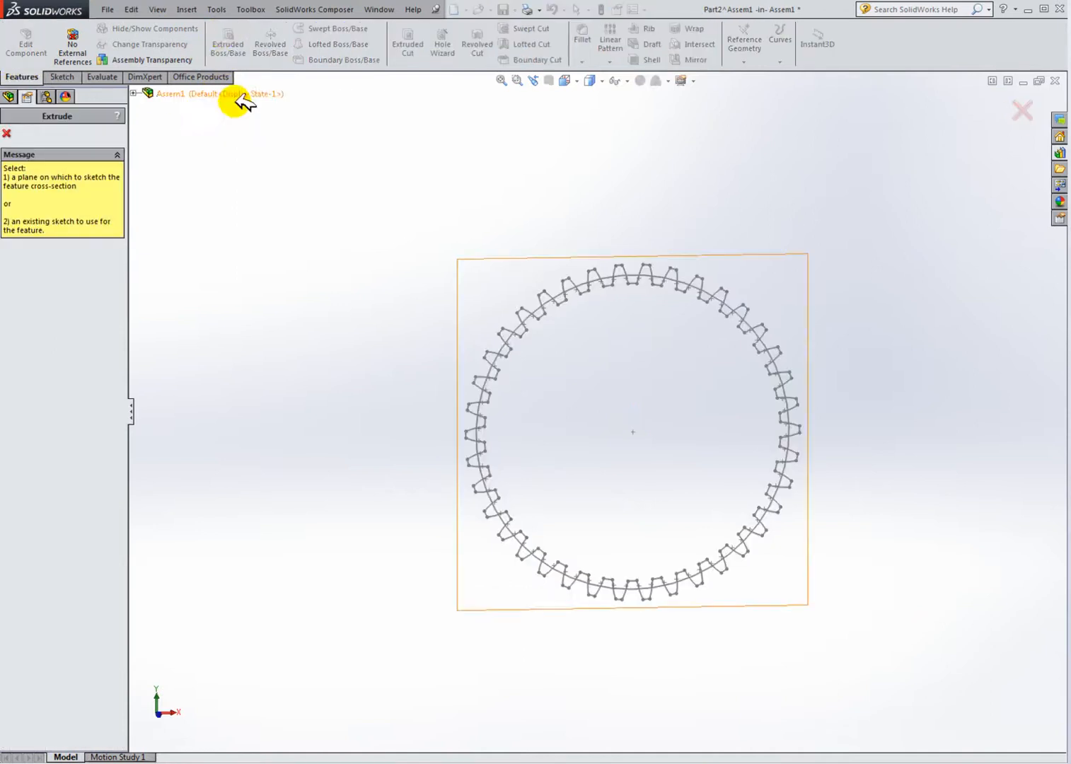
{"action": "left_click", "coordinate": [133, 92]}
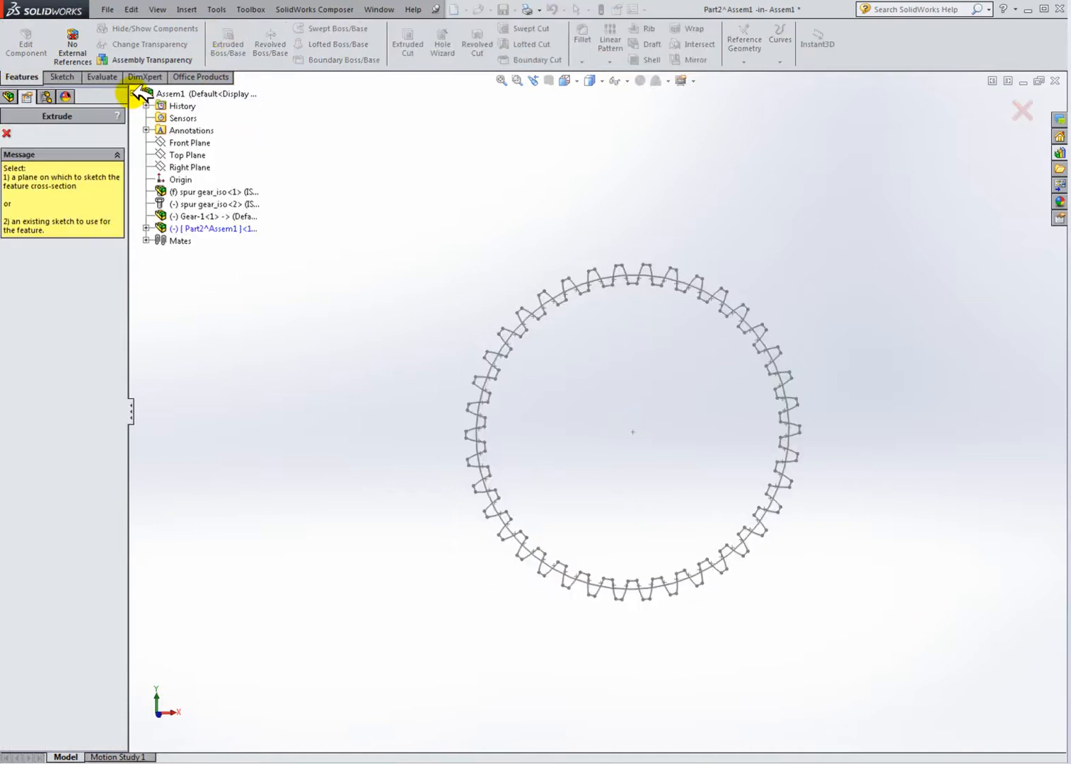
{"action": "left_click", "coordinate": [146, 227]}
{"action": "left_click", "coordinate": [202, 351]}
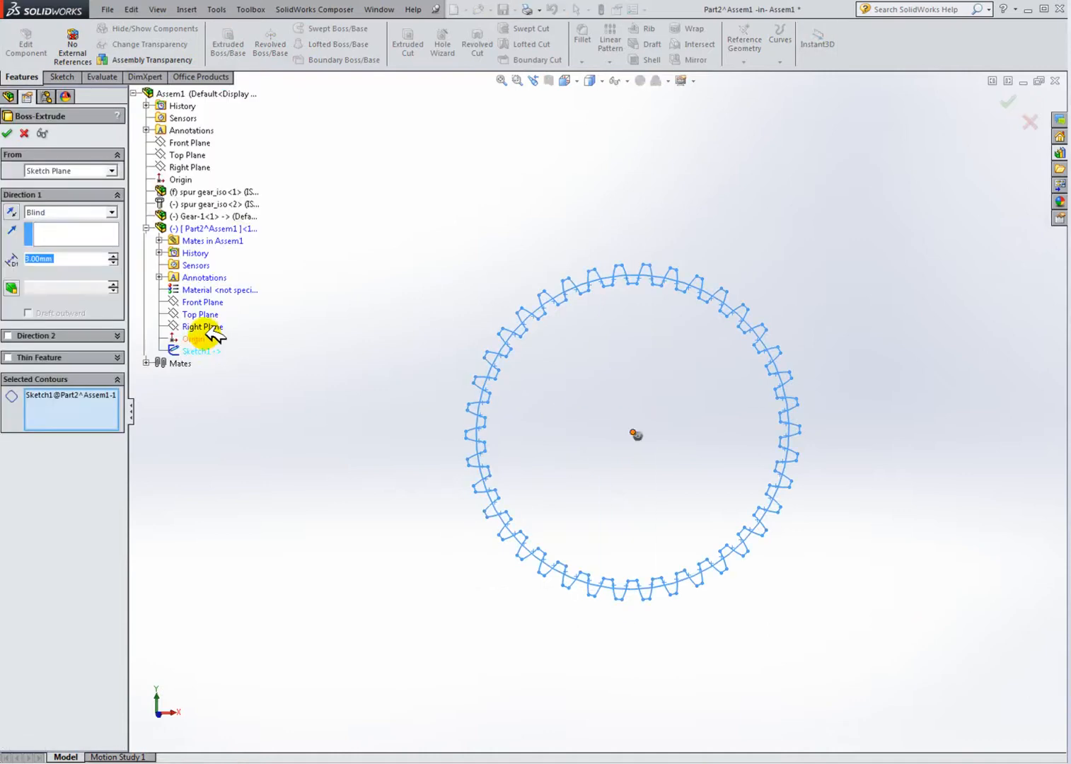
{"action": "left_click", "coordinate": [71, 403]}
{"action": "left_click", "coordinate": [558, 403]}
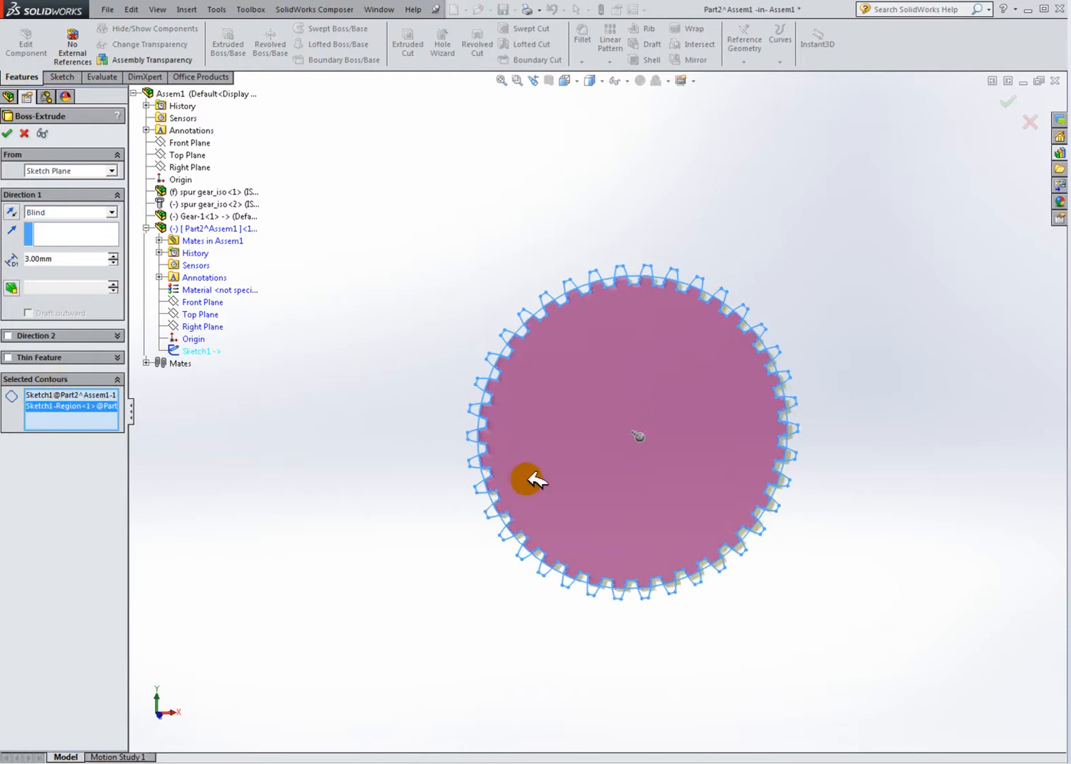
{"action": "middle_click_drag", "start_coordinate": [523, 471], "coordinate": [594, 501]}
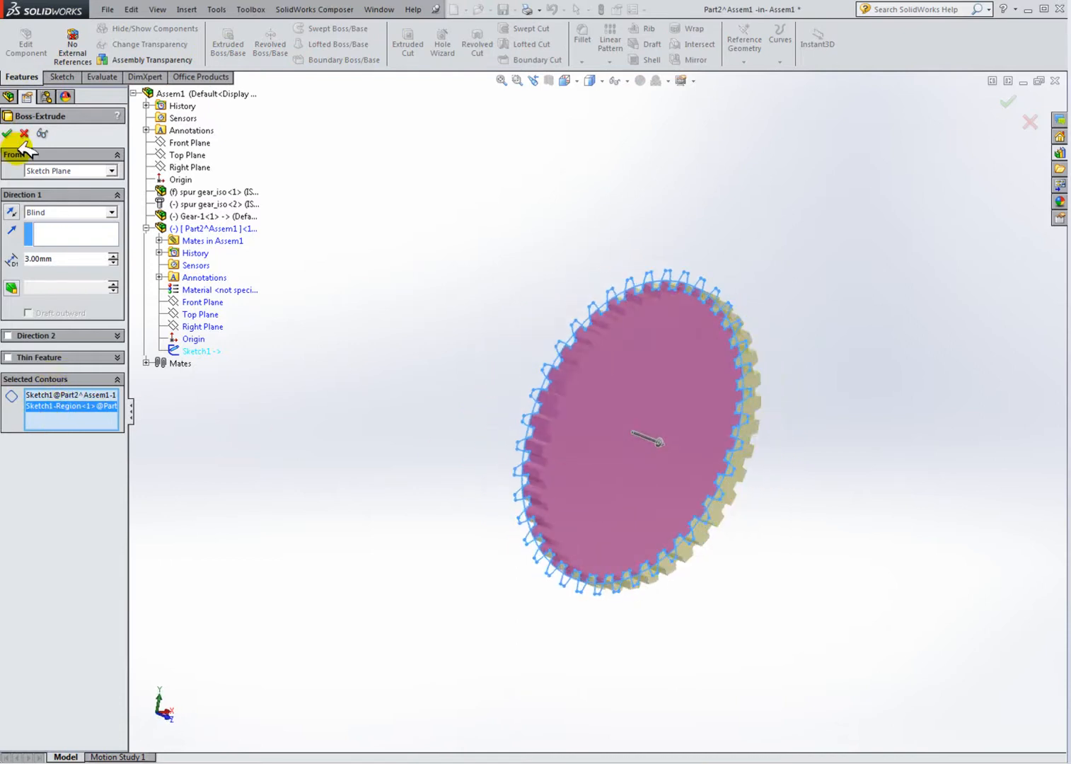
{"action": "middle_click_drag", "start_coordinate": [446, 430], "coordinate": [509, 440]}
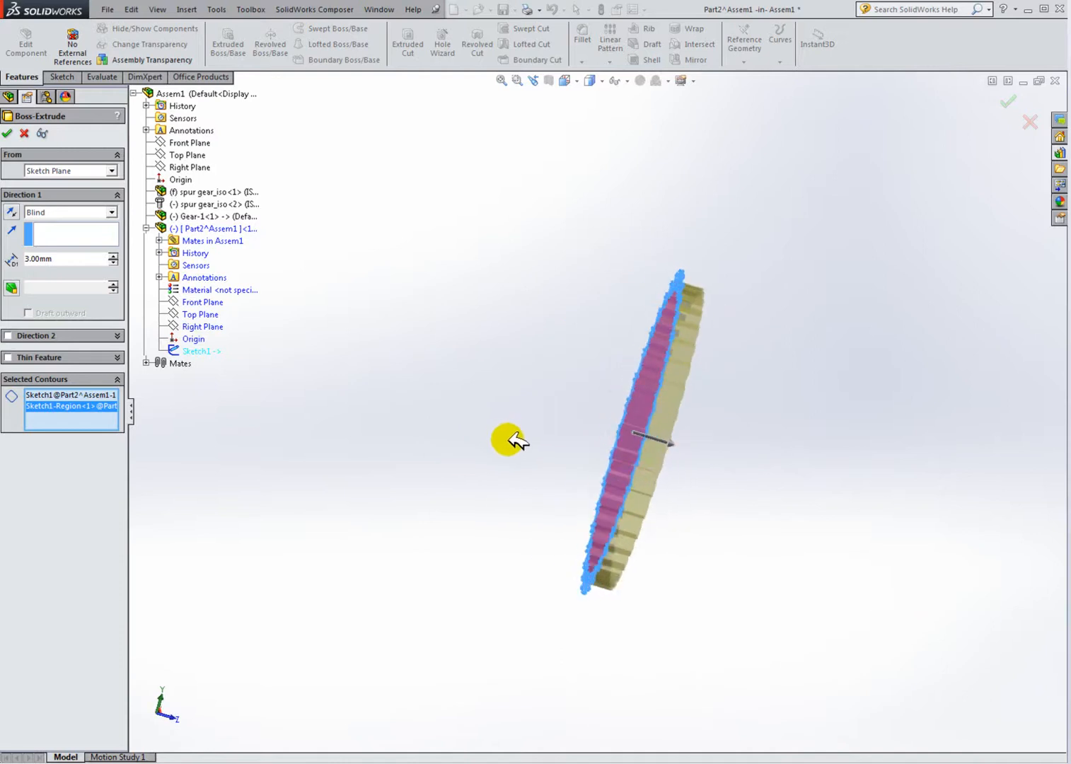
{"action": "left_click", "coordinate": [27, 258]}
{"action": "left_click", "coordinate": [51, 259]}
{"action": "key", "text": "BackSpace"}
{"action": "key", "text": "BackSpace"}
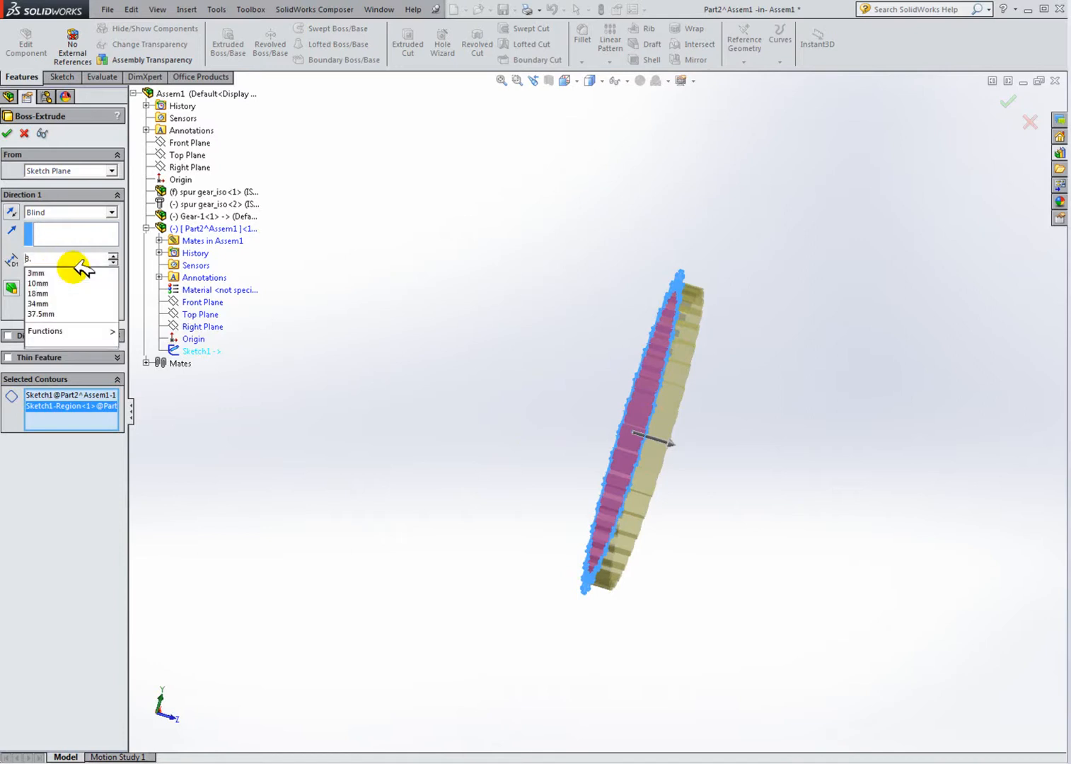
{"action": "type", "text": "2"}
{"action": "key", "text": "Return"}
{"action": "middle_click_drag", "start_coordinate": [596, 268], "coordinate": [568, 266]}
{"action": "left_click", "coordinate": [10, 131]}
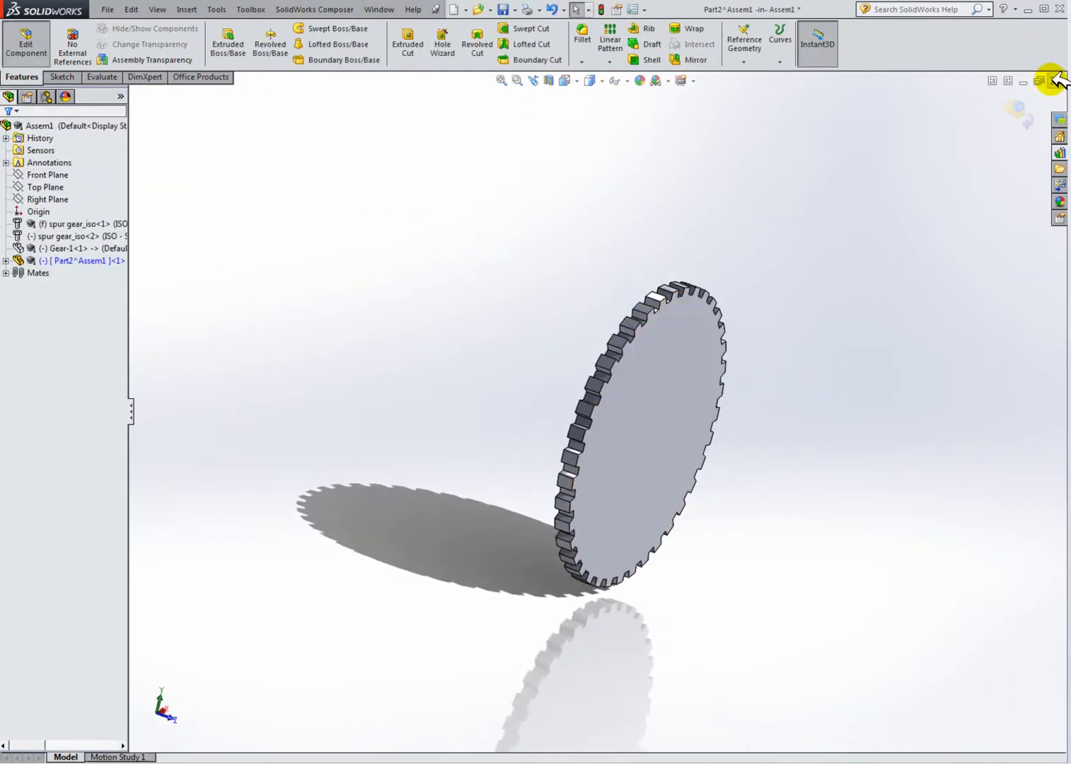
Step: Tile the assembly window beside the Gearbox demo window, minimizing the Gear-1 window
{"action": "left_click", "coordinate": [1008, 81]}
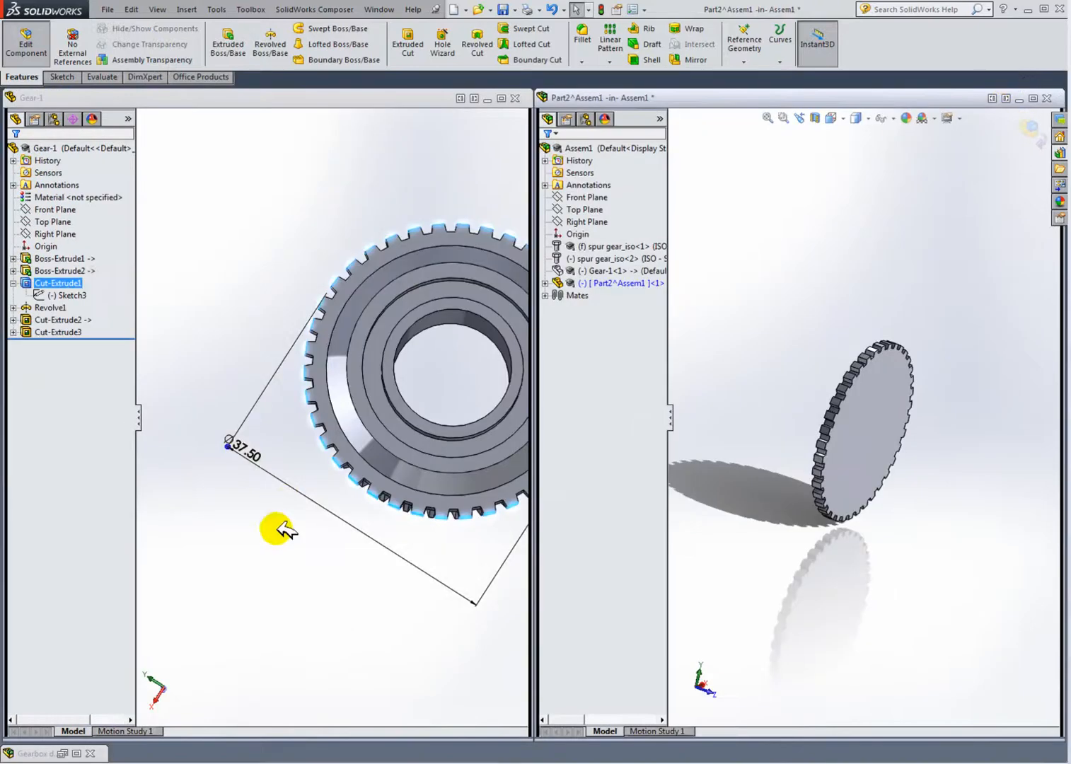
{"action": "left_click", "coordinate": [311, 594]}
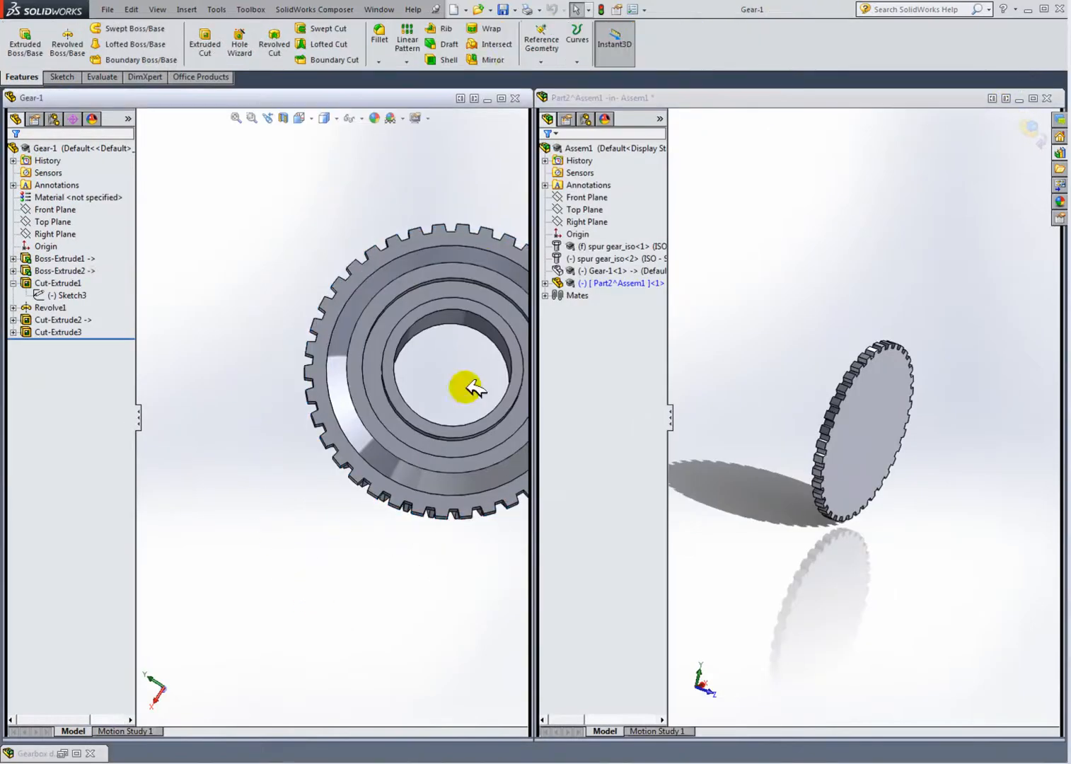
{"action": "left_click", "coordinate": [489, 99]}
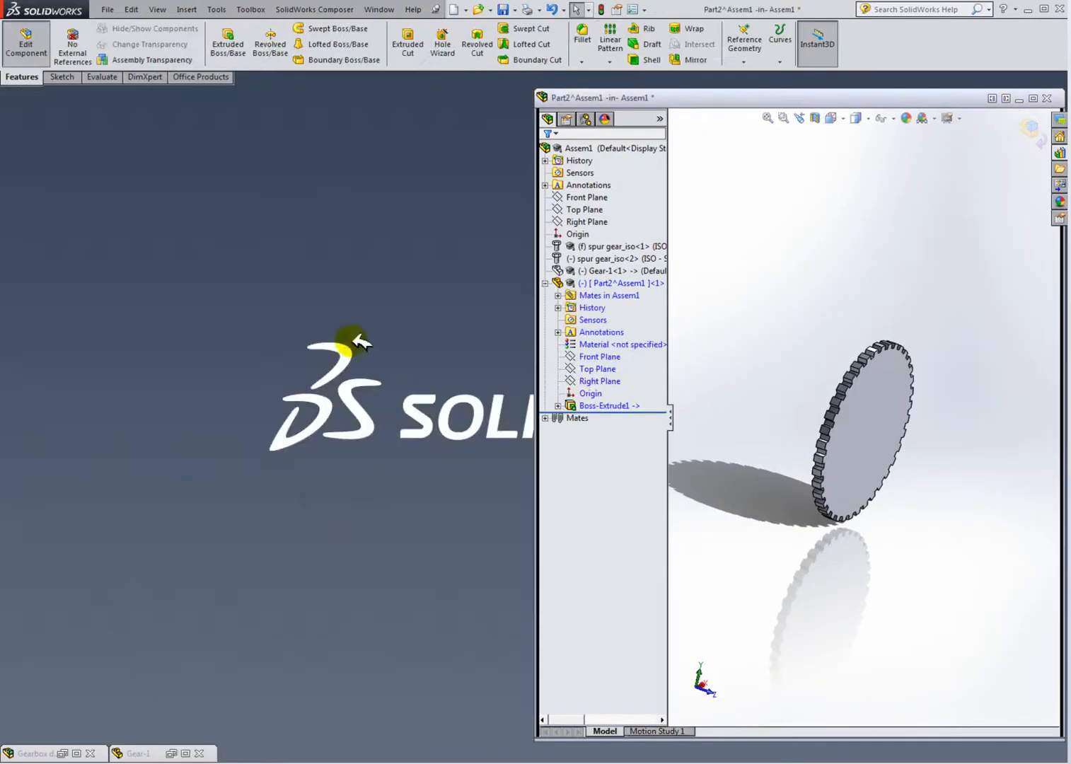
{"action": "left_click", "coordinate": [63, 752]}
{"action": "left_click_drag", "start_coordinate": [306, 317], "coordinate": [133, 299]}
{"action": "middle_click_drag", "start_coordinate": [806, 485], "coordinate": [815, 457]}
{"action": "middle_click_drag", "start_coordinate": [79, 246], "coordinate": [125, 262]}
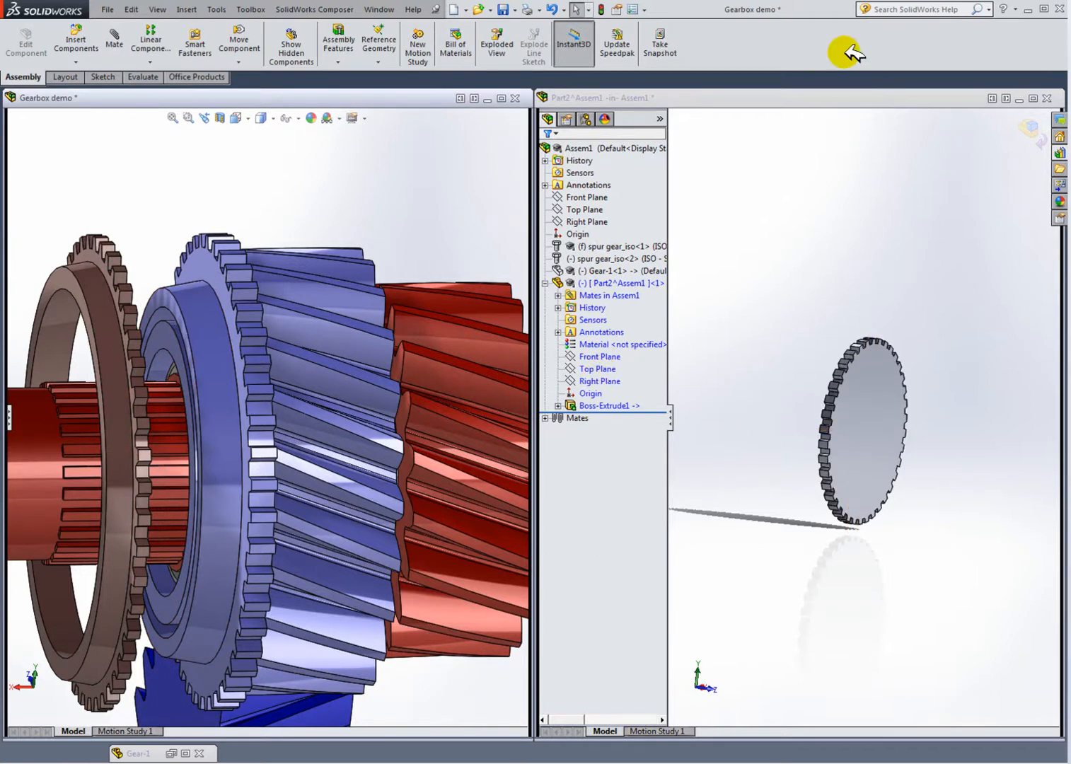
Step: Start a new sketch on Part2's Right Plane in the assembly
{"action": "left_click", "coordinate": [813, 168]}
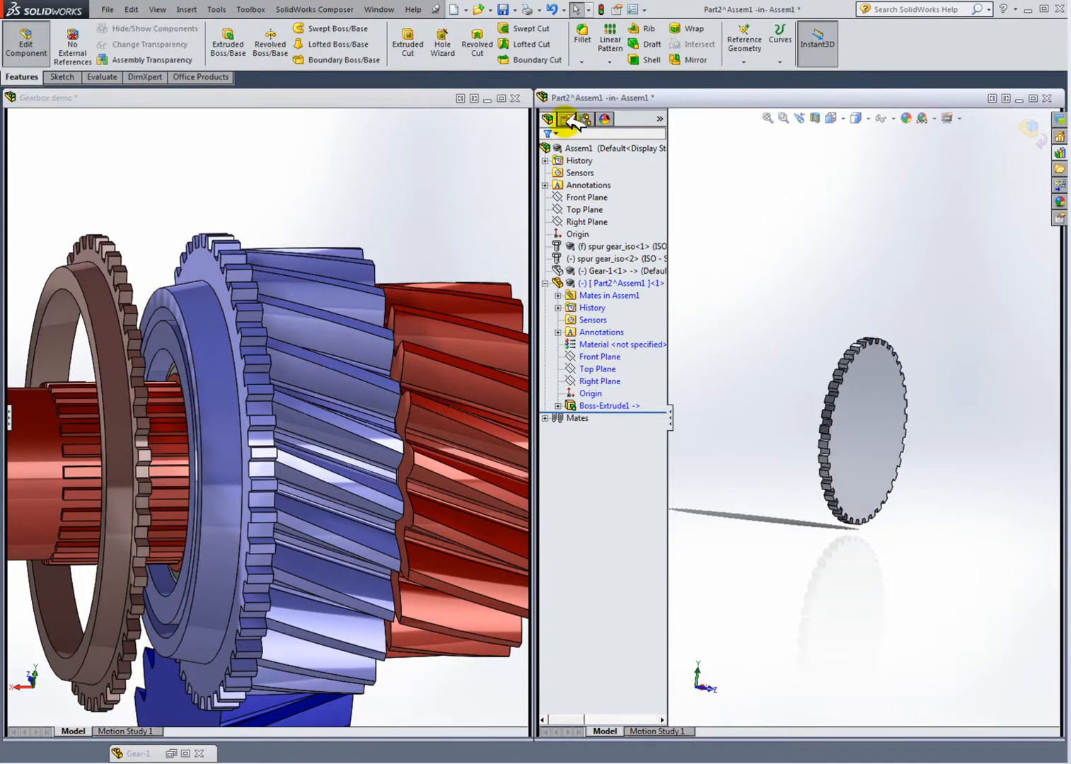
{"action": "left_click", "coordinate": [845, 116]}
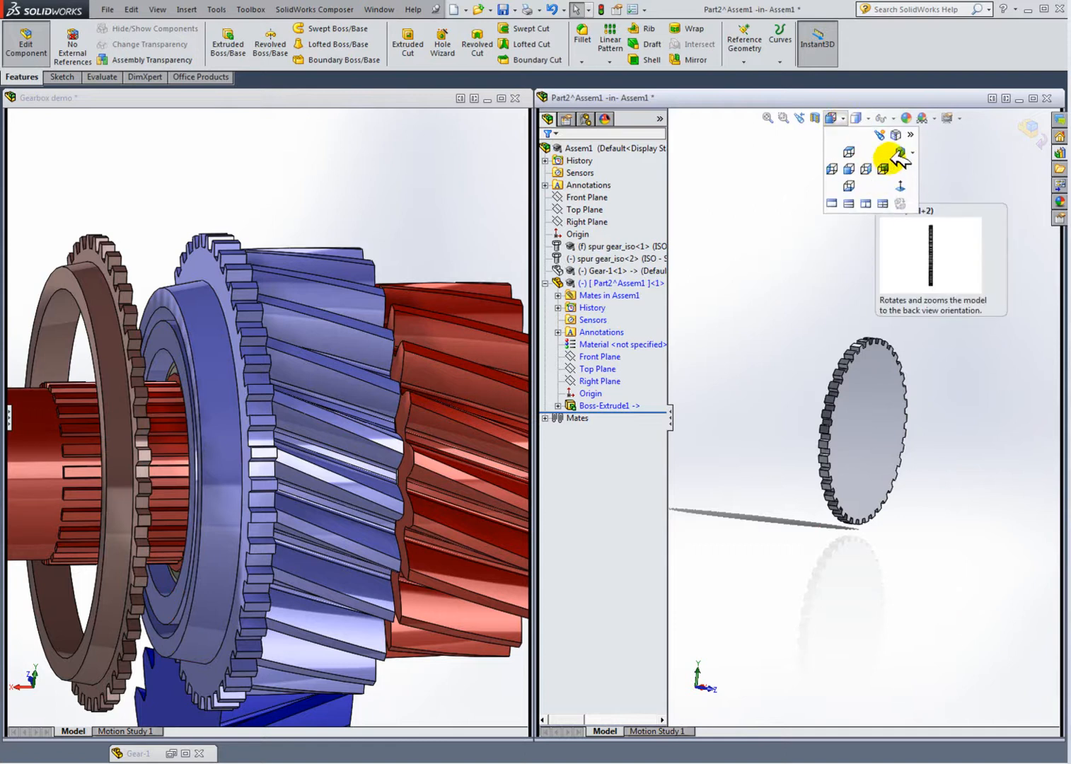
{"action": "left_click", "coordinate": [899, 151]}
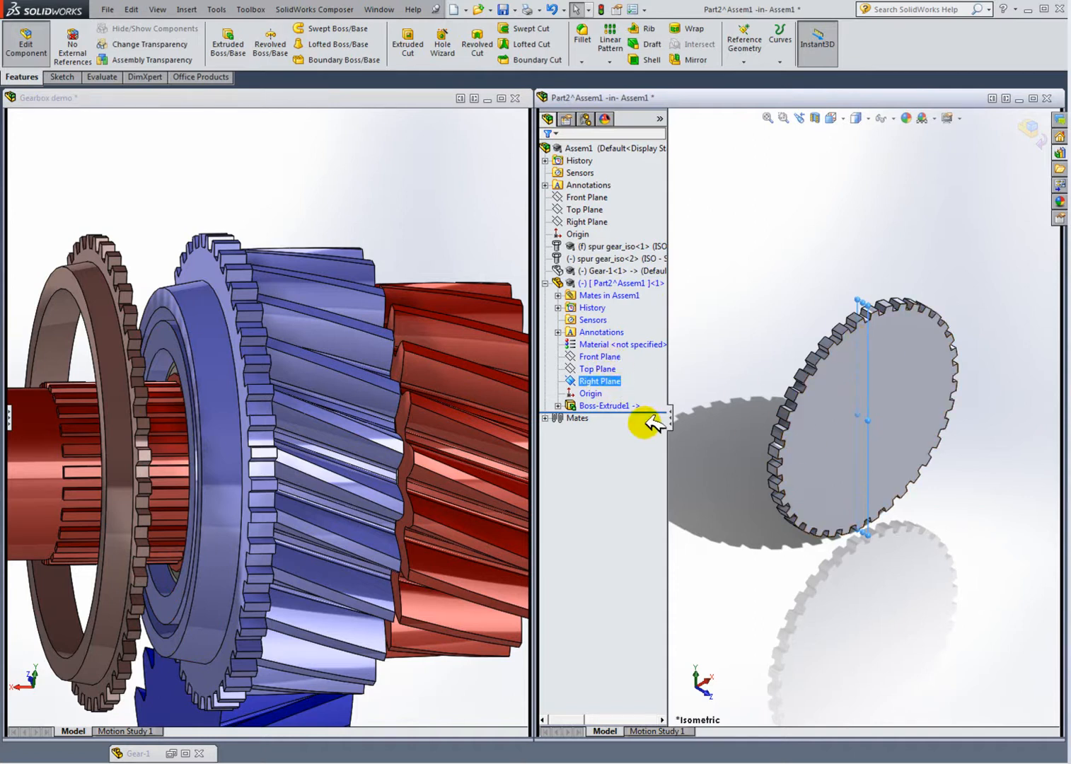
{"action": "right_click", "coordinate": [607, 381]}
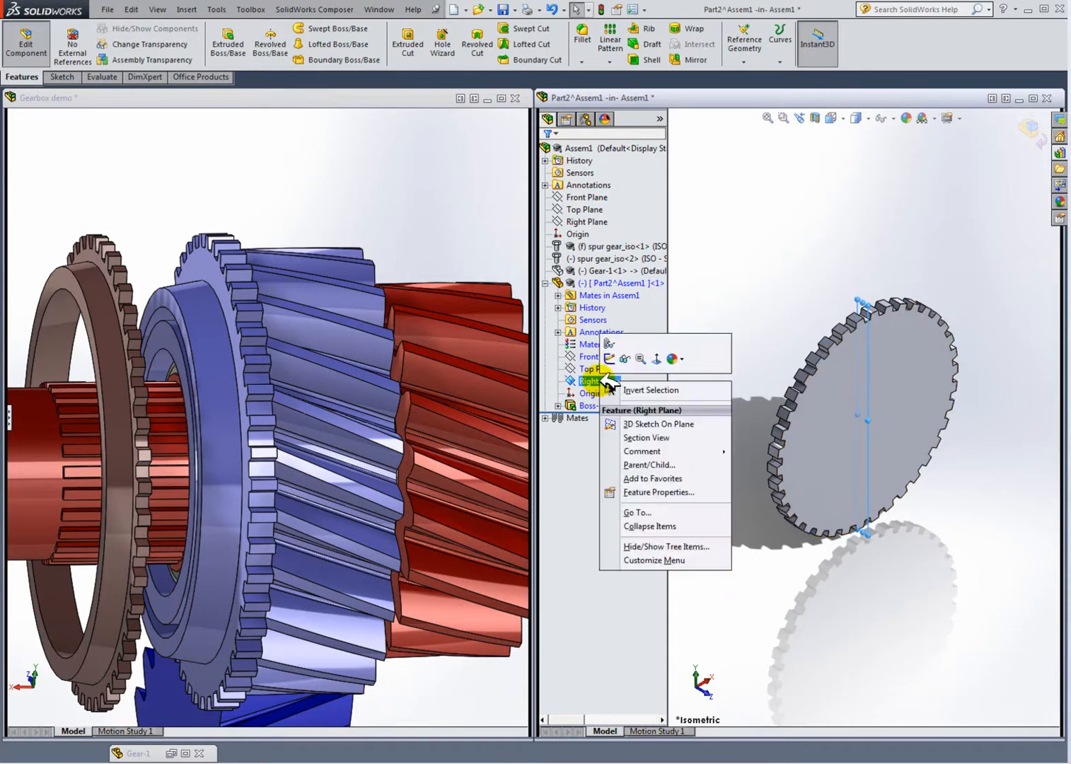
{"action": "left_click", "coordinate": [609, 358]}
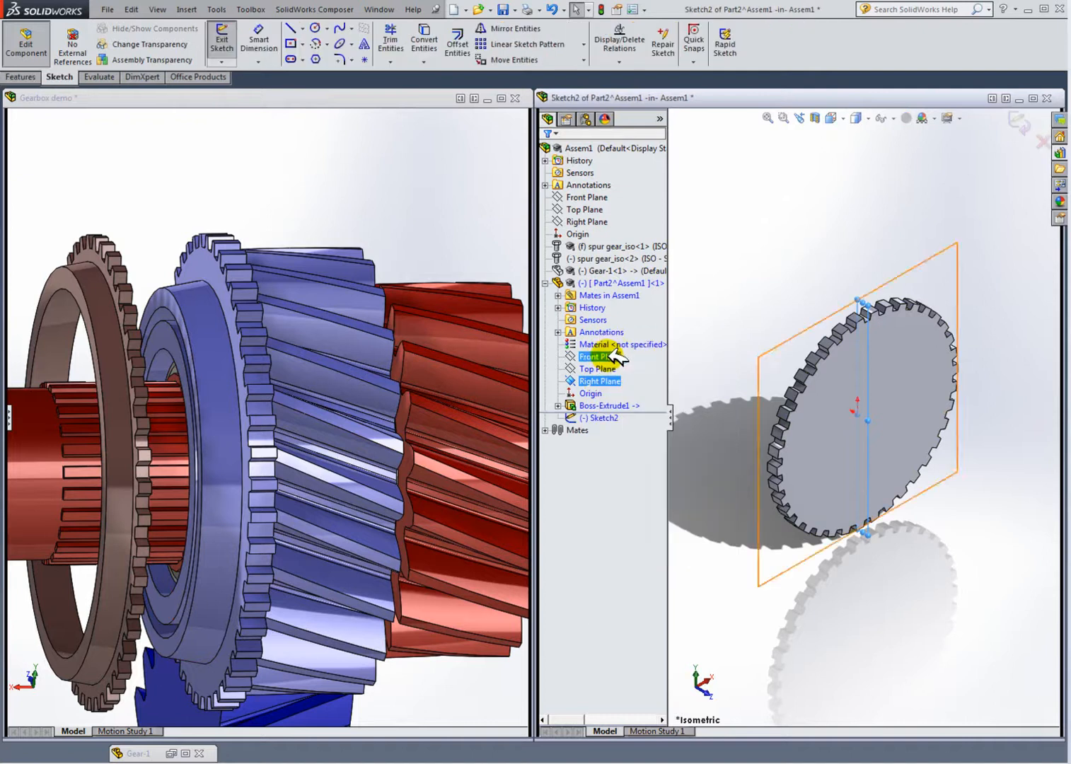
Step: Sketch a closed four-line profile beside the disc: horizontal, vertical about 14.6 mm, angled, and vertical along the disc face
{"action": "left_click", "coordinate": [850, 118]}
{"action": "left_click", "coordinate": [895, 182]}
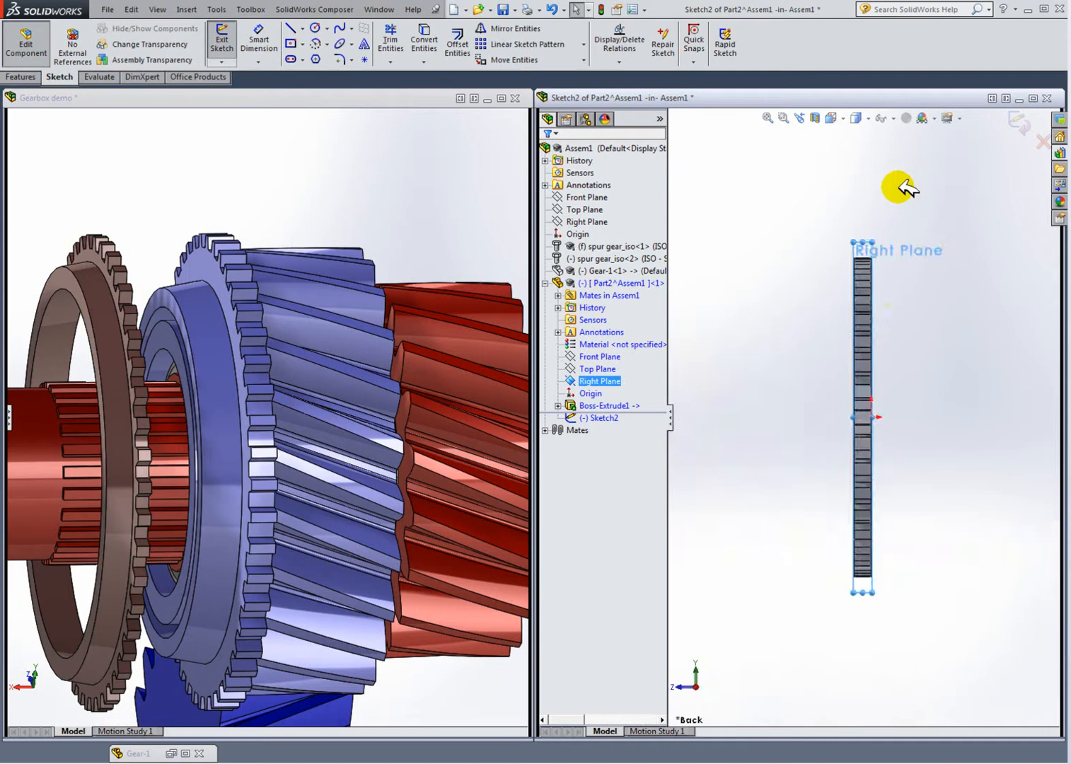
{"action": "scroll", "coordinate": [914, 441], "scroll_direction": "down", "scroll_amount": 1}
{"action": "scroll", "coordinate": [905, 407], "scroll_direction": "down", "scroll_amount": 1}
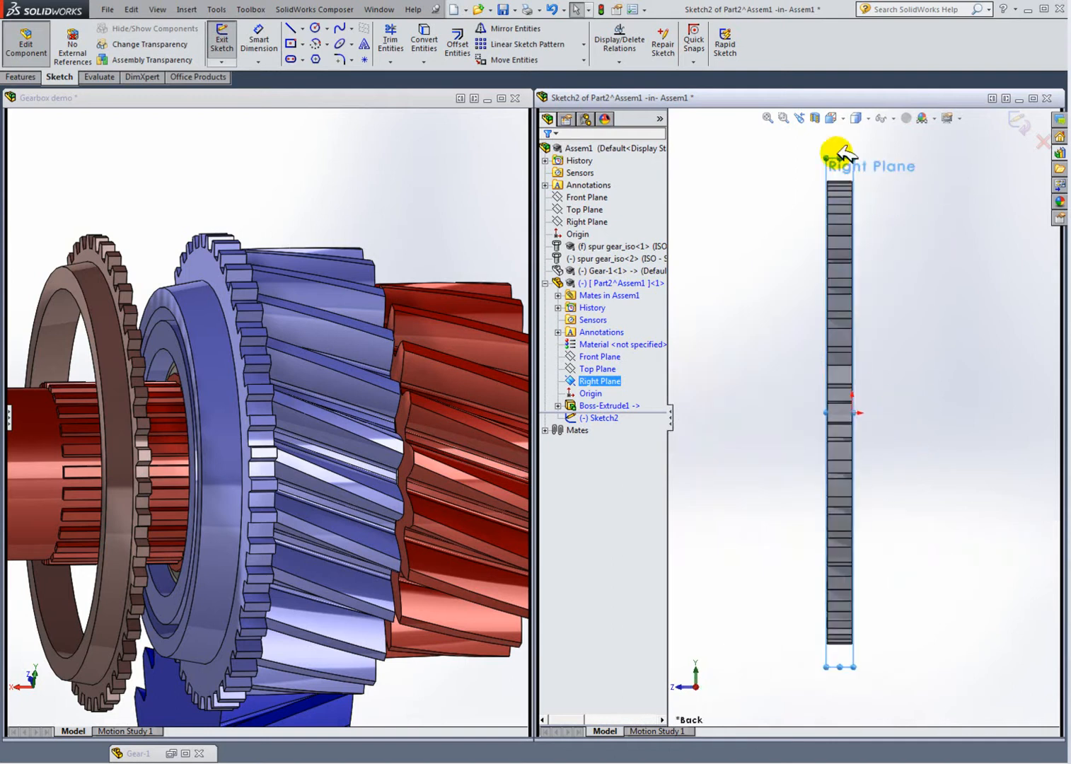
{"action": "left_click", "coordinate": [841, 119]}
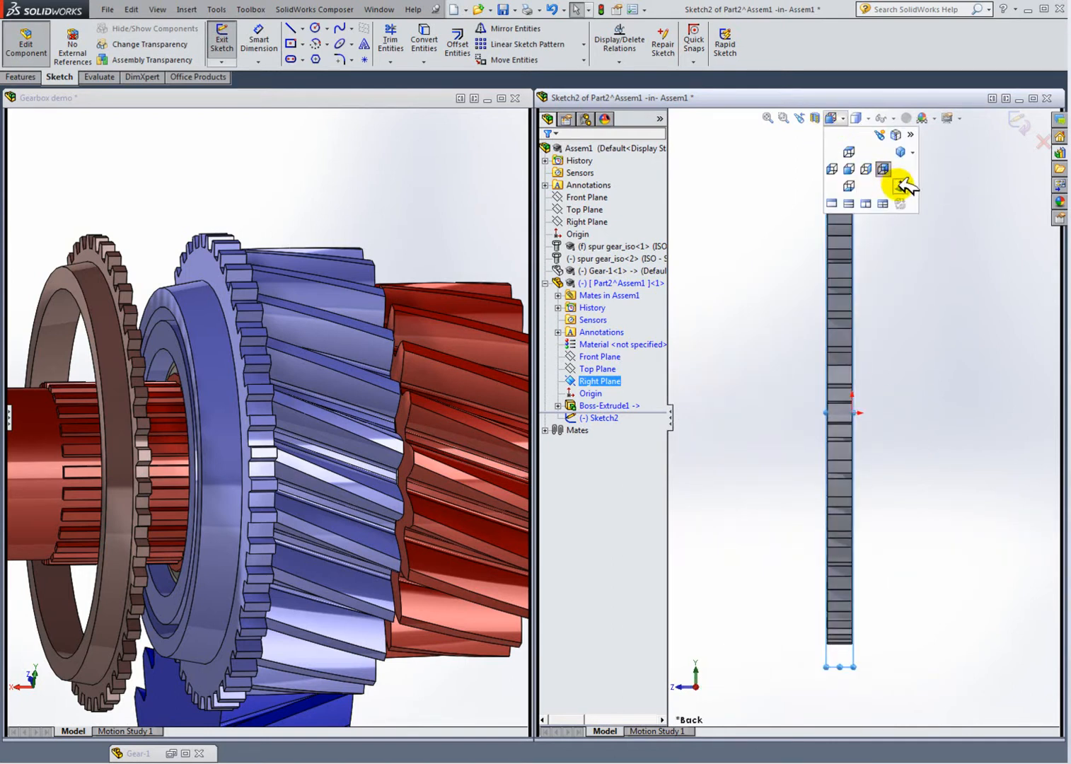
{"action": "left_click", "coordinate": [901, 185]}
{"action": "scroll", "coordinate": [940, 297], "scroll_direction": "down", "scroll_amount": 1}
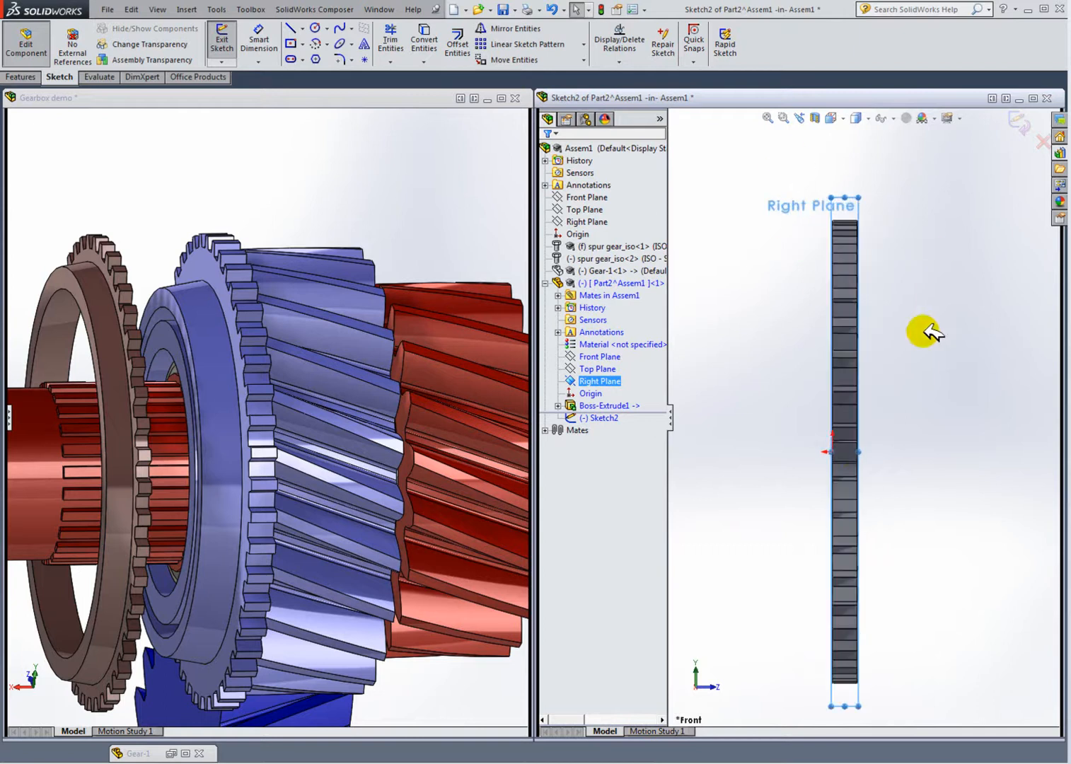
{"action": "left_click", "coordinate": [290, 29]}
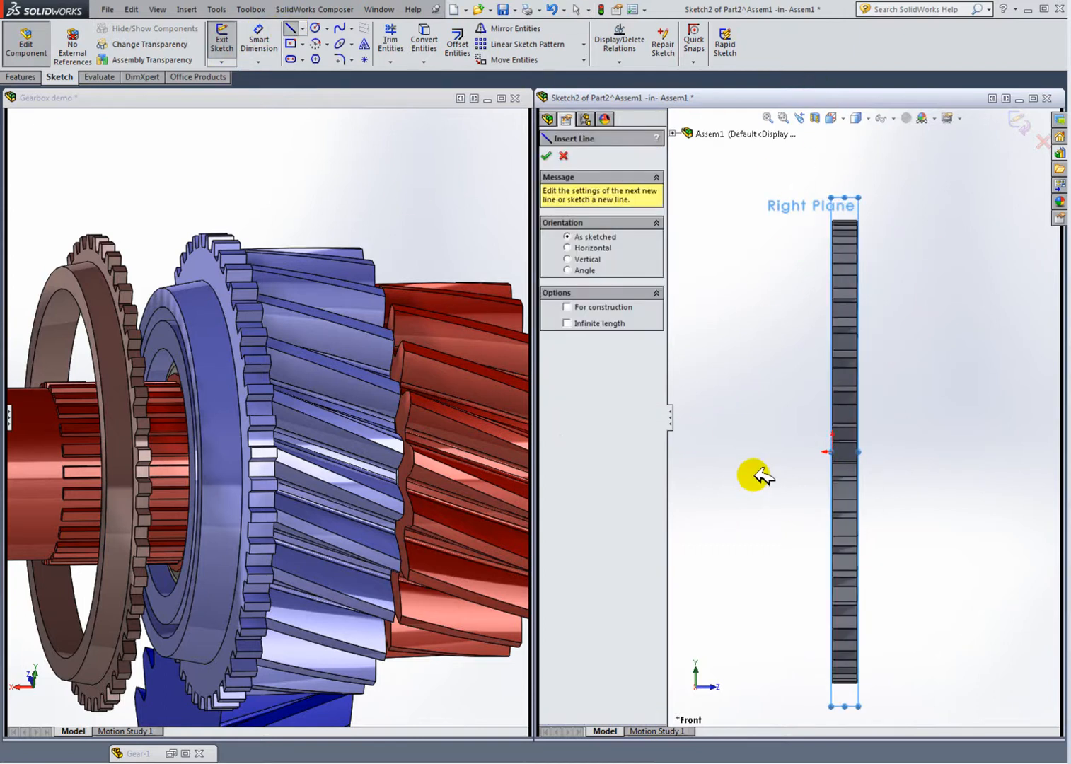
{"action": "left_click", "coordinate": [833, 452]}
{"action": "left_click", "coordinate": [784, 452]}
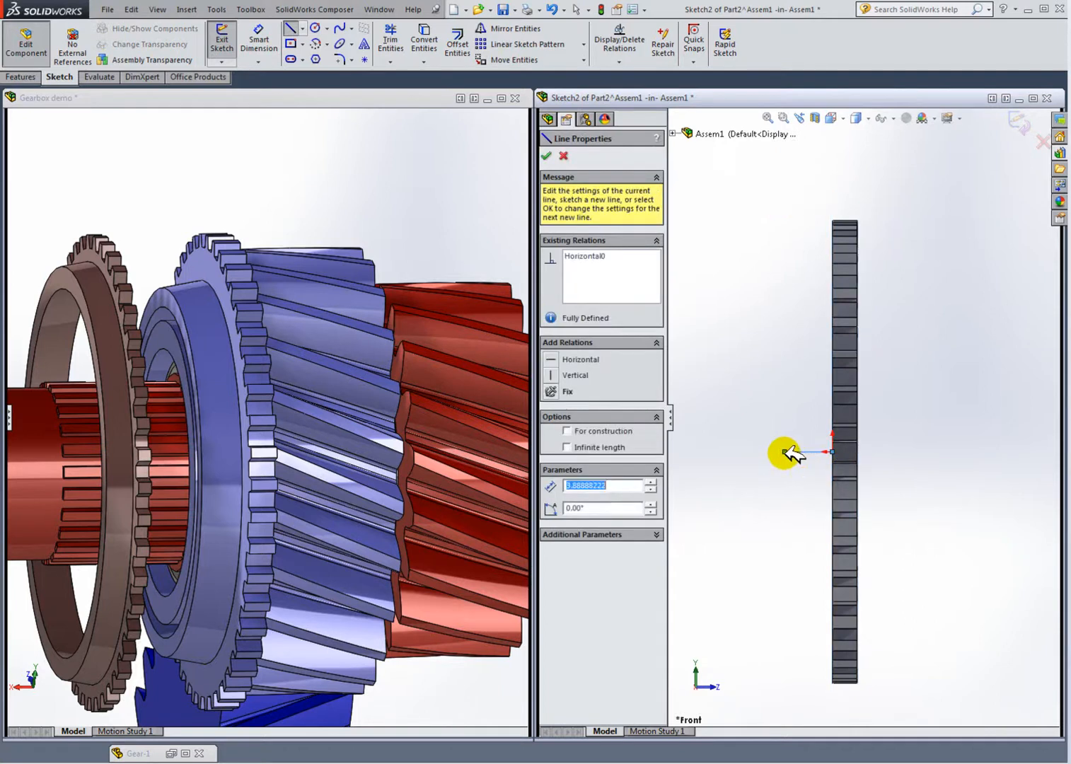
{"action": "left_click", "coordinate": [785, 268]}
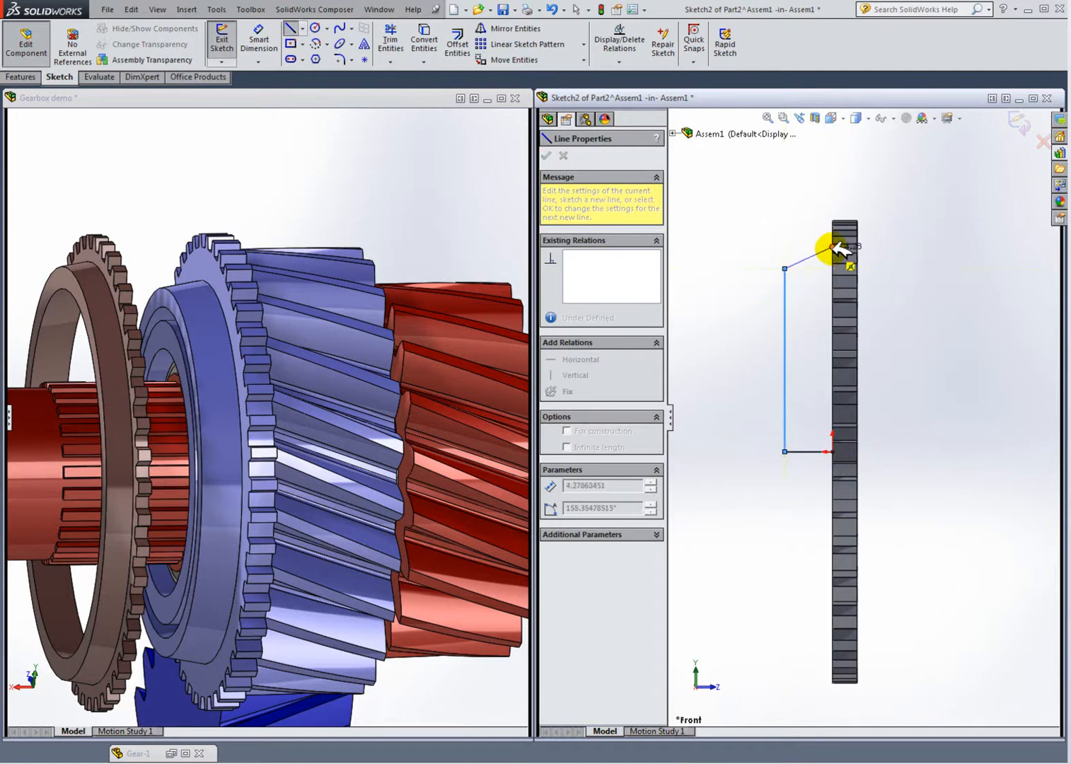
{"action": "scroll", "coordinate": [835, 245], "scroll_direction": "down", "scroll_amount": 3}
{"action": "left_click", "coordinate": [832, 250]}
{"action": "scroll", "coordinate": [841, 417], "scroll_direction": "up", "scroll_amount": 2}
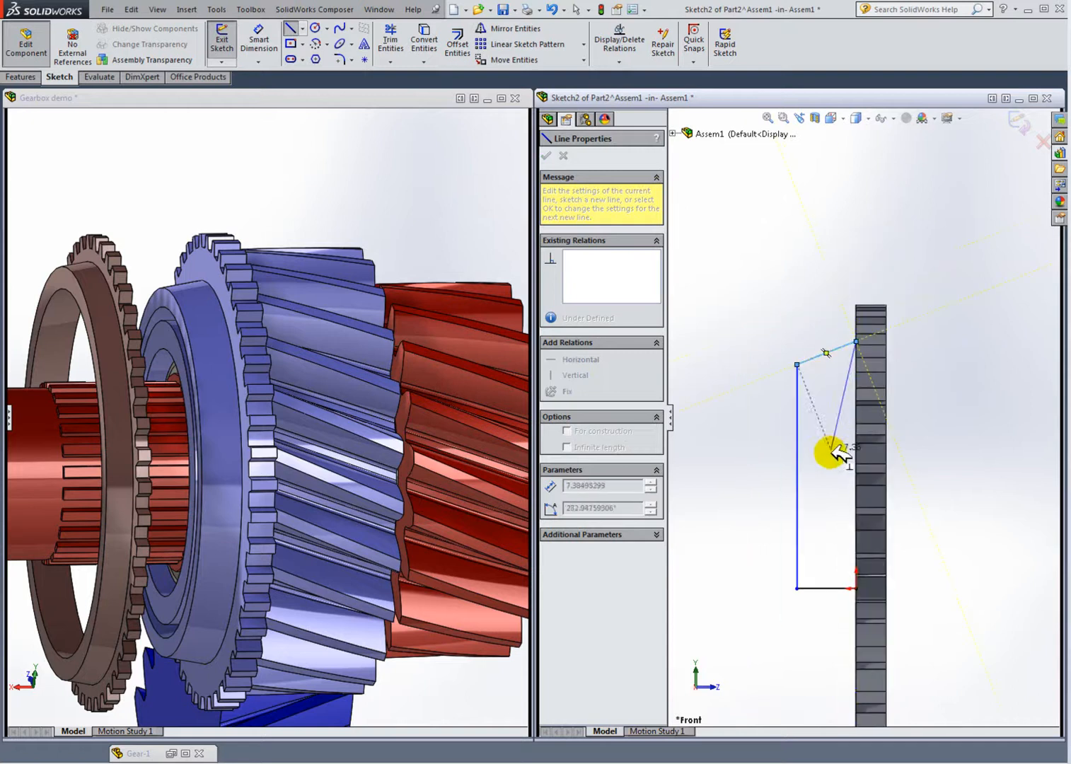
{"action": "left_click", "coordinate": [857, 587]}
{"action": "key", "text": "Escape"}
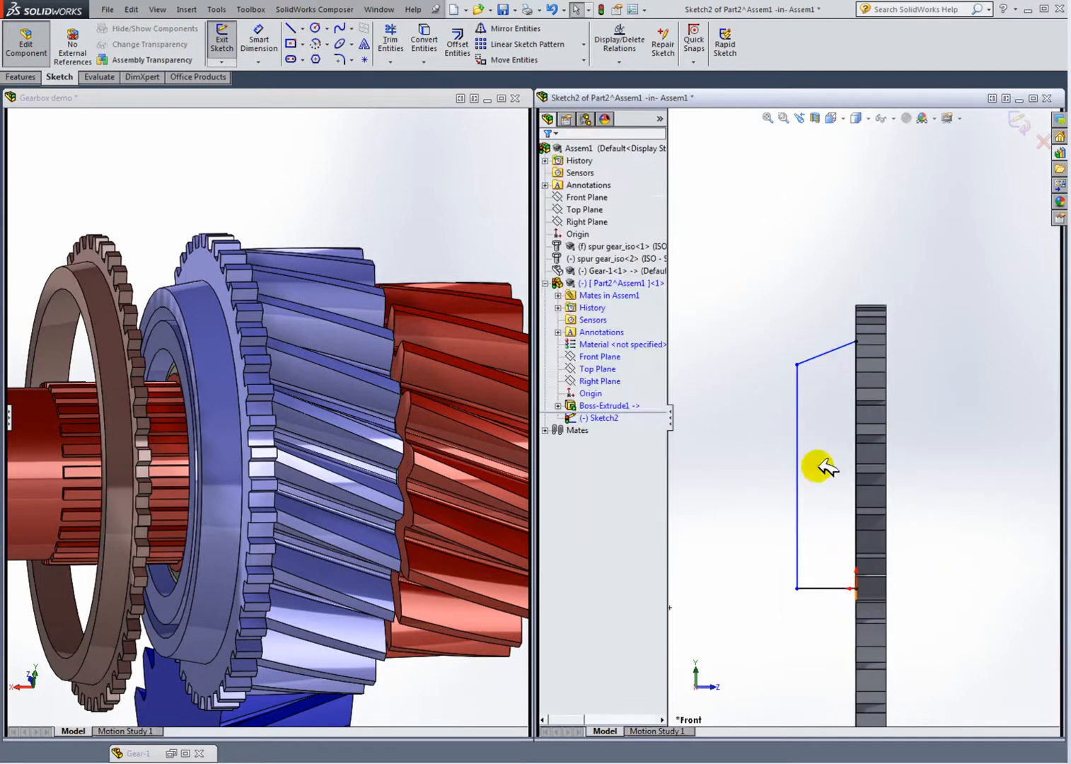
{"action": "left_click", "coordinate": [857, 377]}
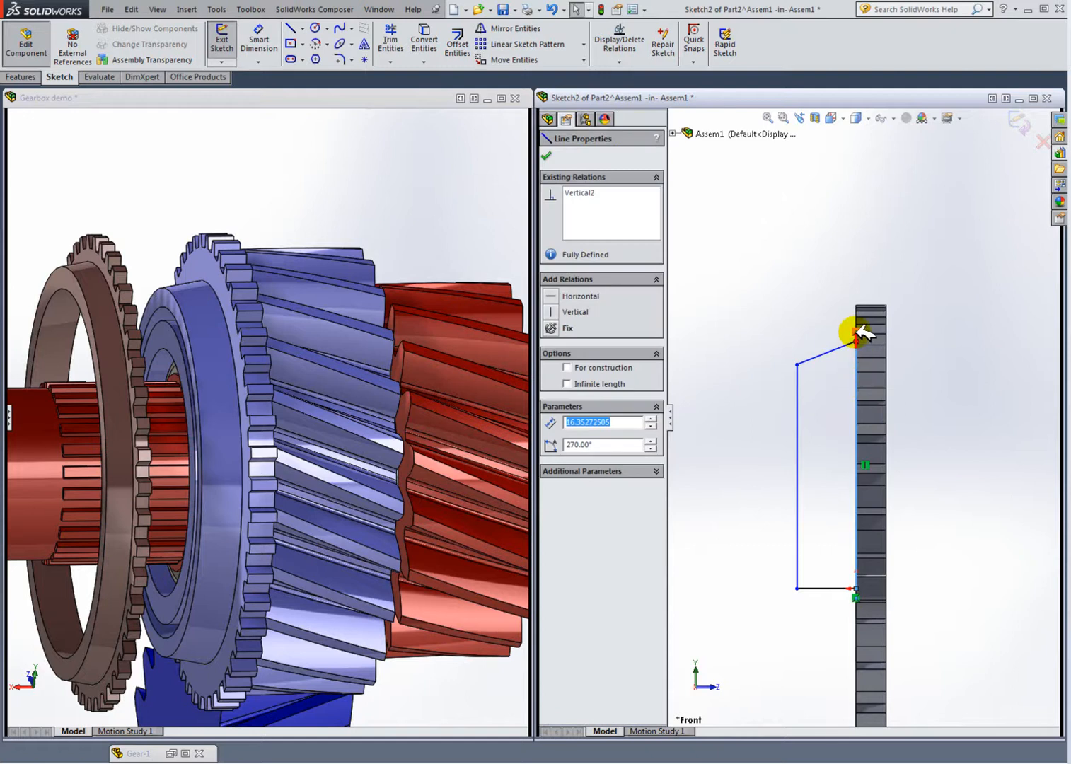
{"action": "left_click", "coordinate": [771, 295]}
{"action": "left_click", "coordinate": [259, 41]}
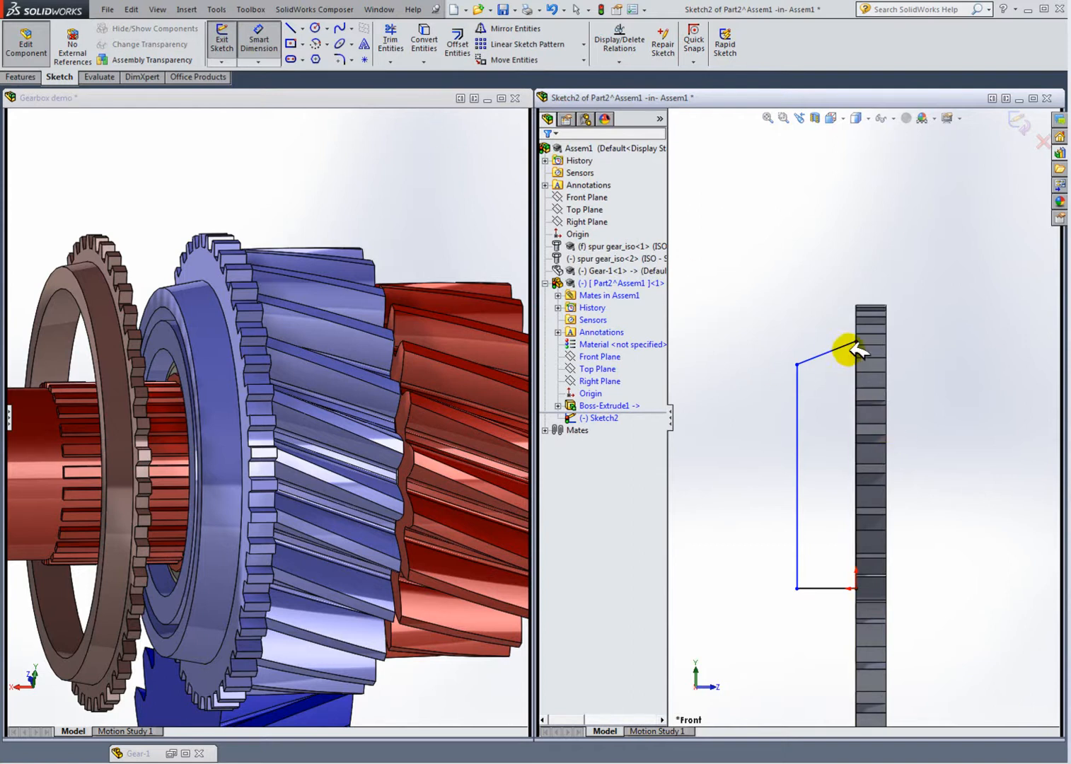
{"action": "left_click", "coordinate": [862, 352]}
{"action": "left_click", "coordinate": [935, 428]}
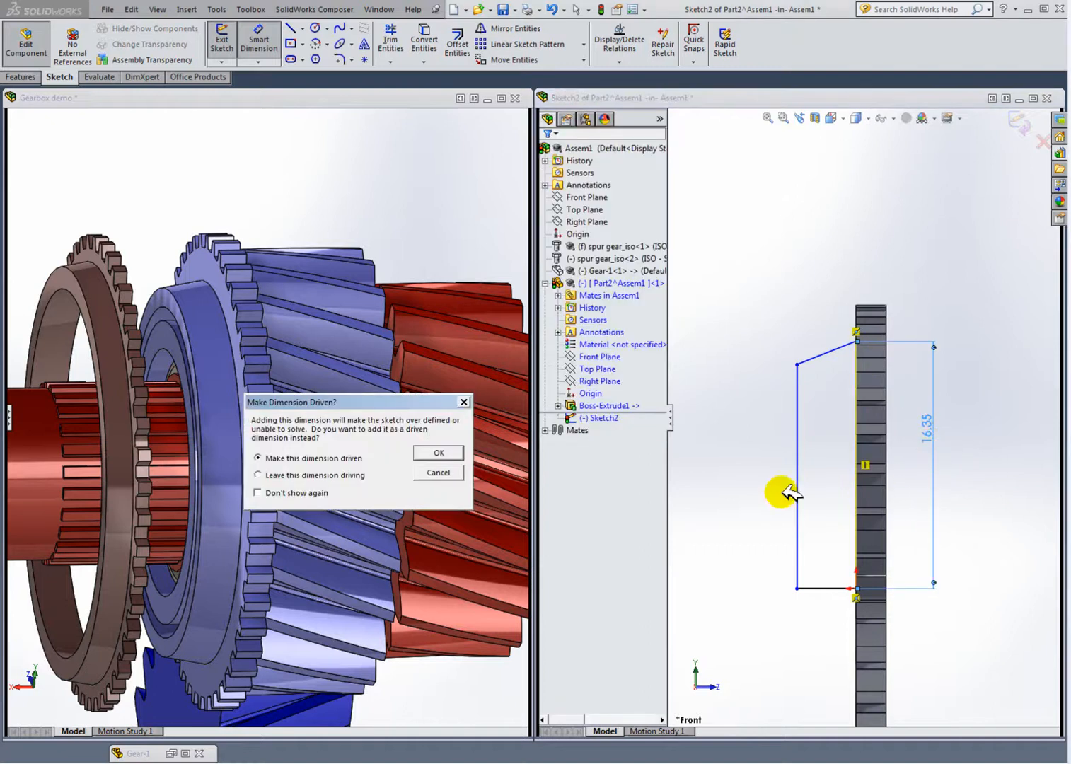
{"action": "left_click_drag", "start_coordinate": [424, 403], "coordinate": [710, 469]}
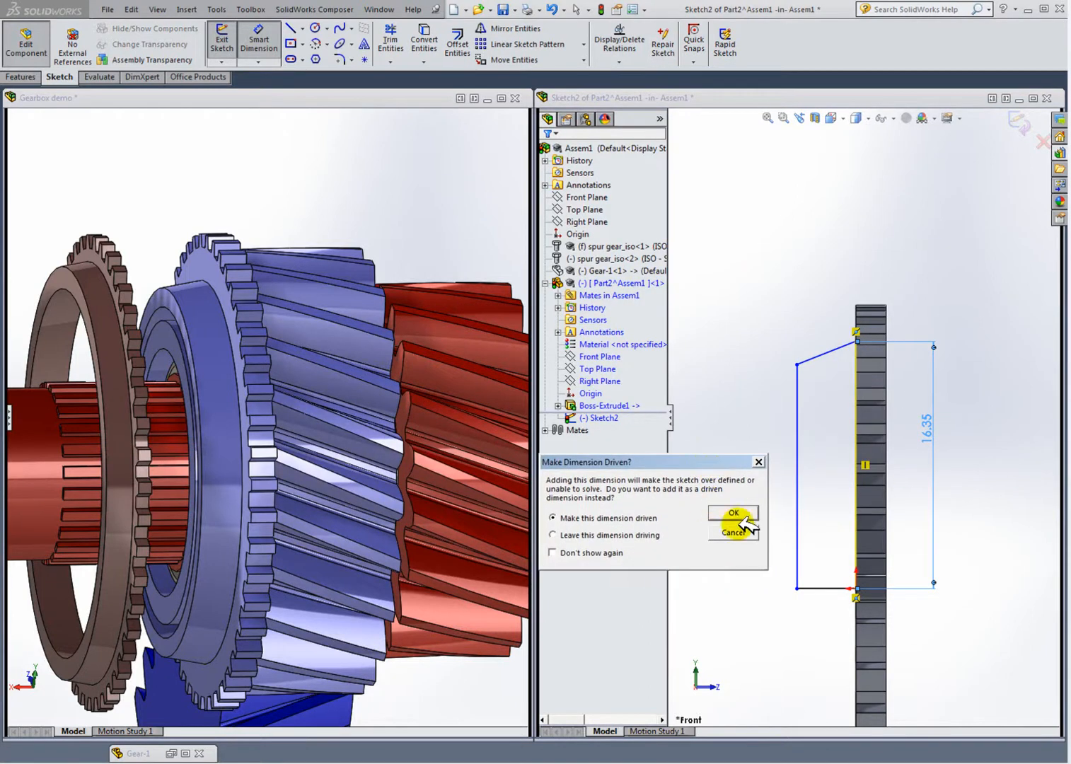
{"action": "left_click", "coordinate": [754, 459]}
{"action": "key", "text": "Escape"}
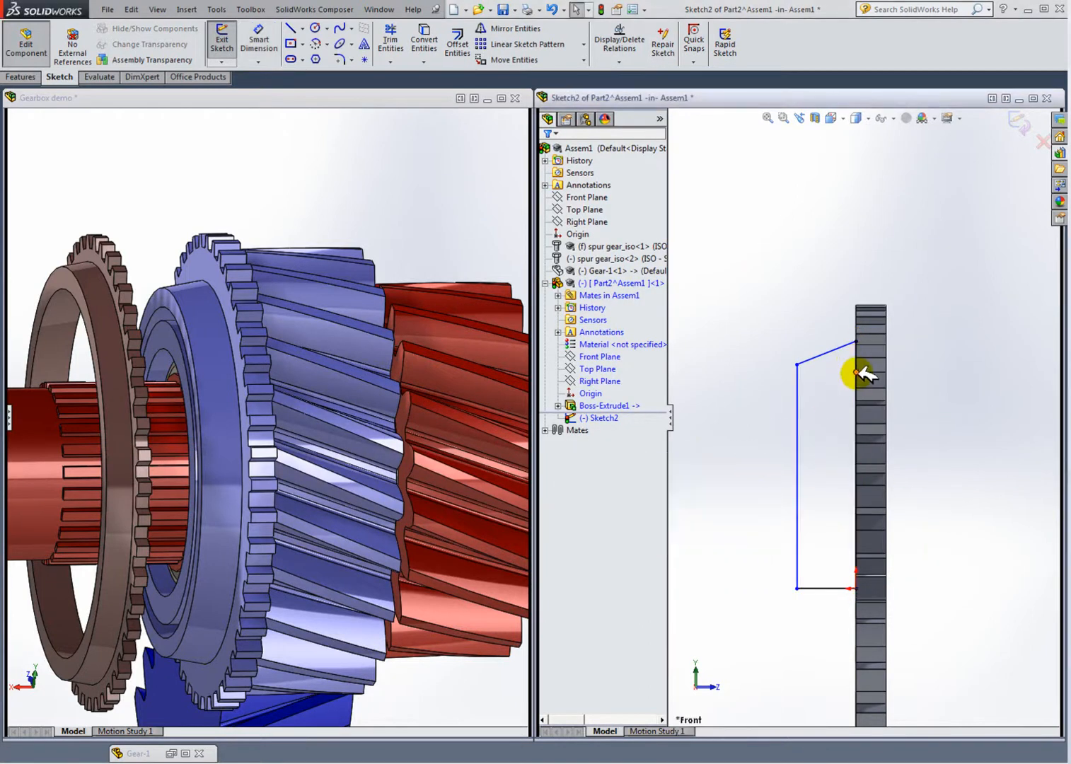
Step: Maximize the assembly window and inspect the vertical line along the disc face
{"action": "scroll", "coordinate": [860, 472], "scroll_direction": "down", "scroll_amount": 2}
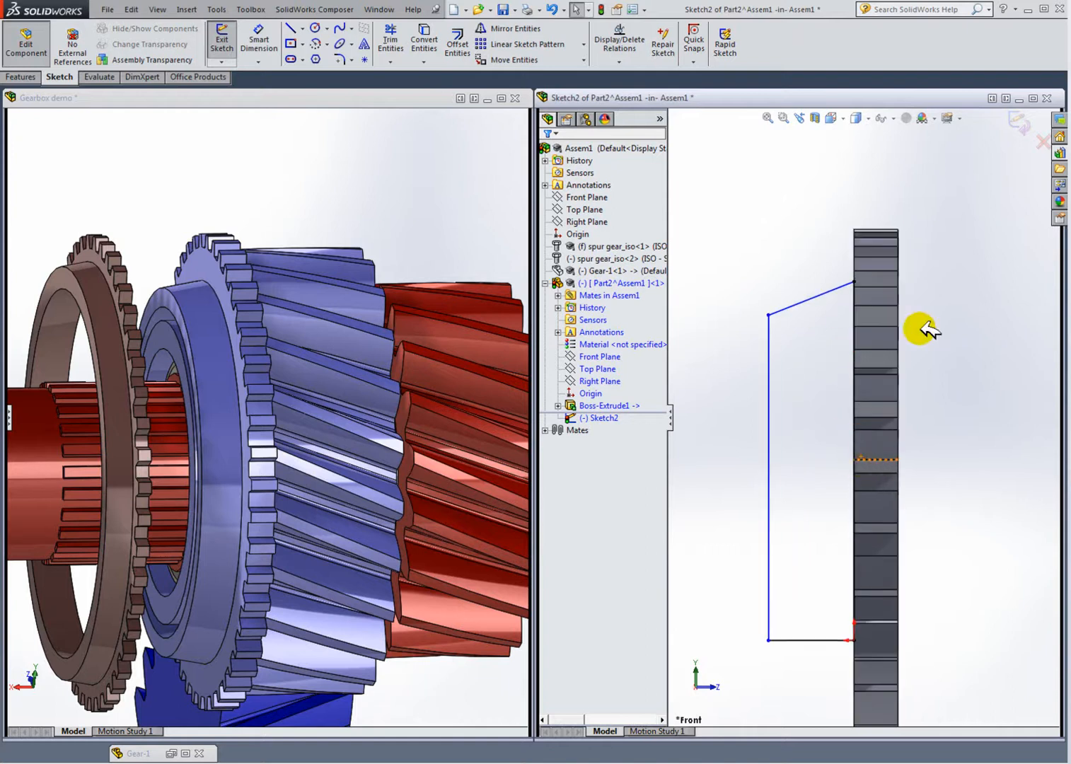
{"action": "left_click", "coordinate": [1033, 99]}
{"action": "scroll", "coordinate": [612, 262], "scroll_direction": "down", "scroll_amount": 2}
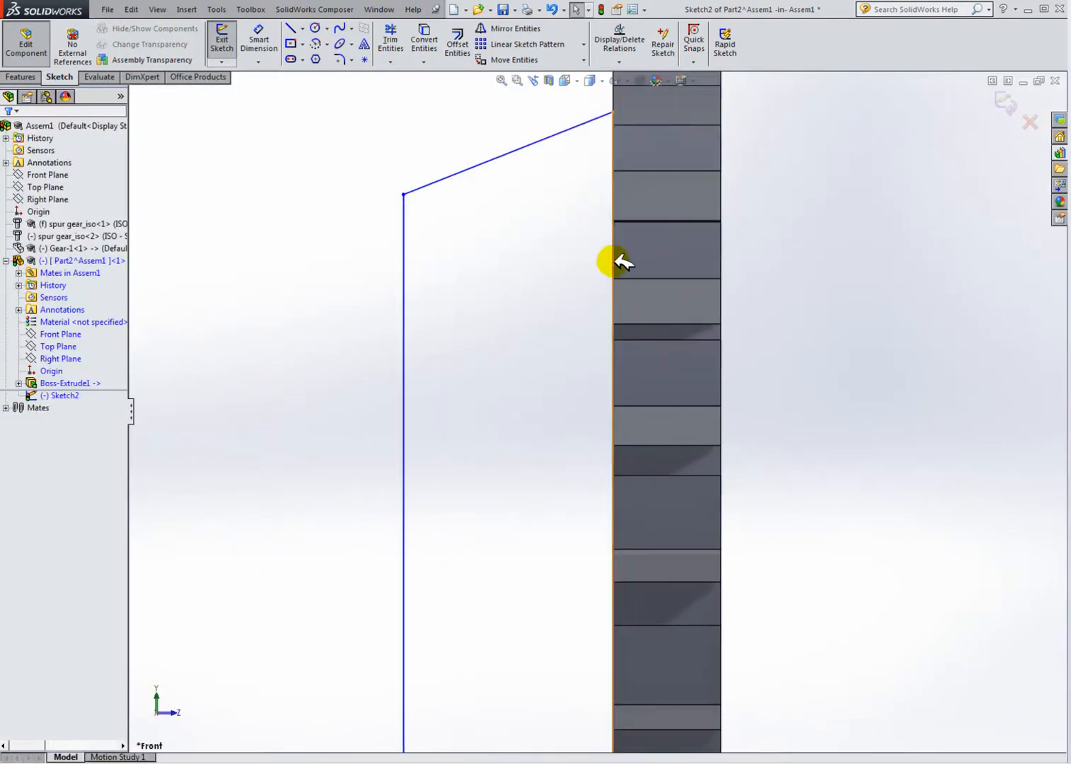
{"action": "left_click", "coordinate": [613, 248]}
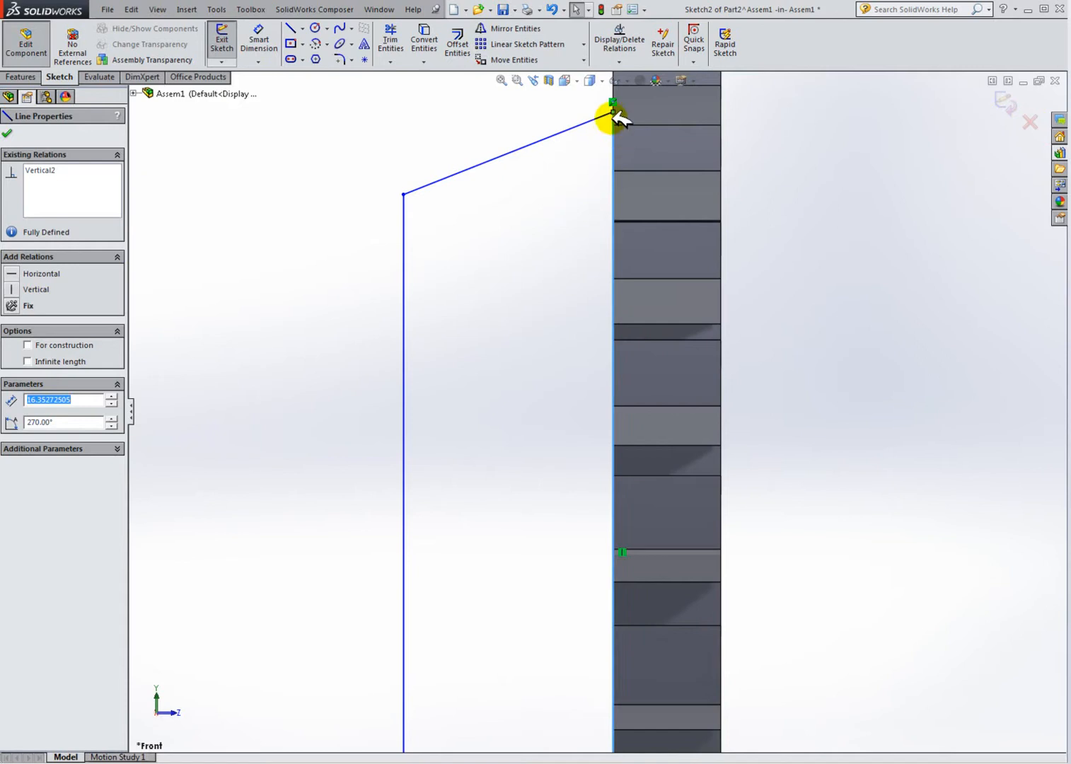
{"action": "scroll", "coordinate": [626, 157], "scroll_direction": "up", "scroll_amount": 2}
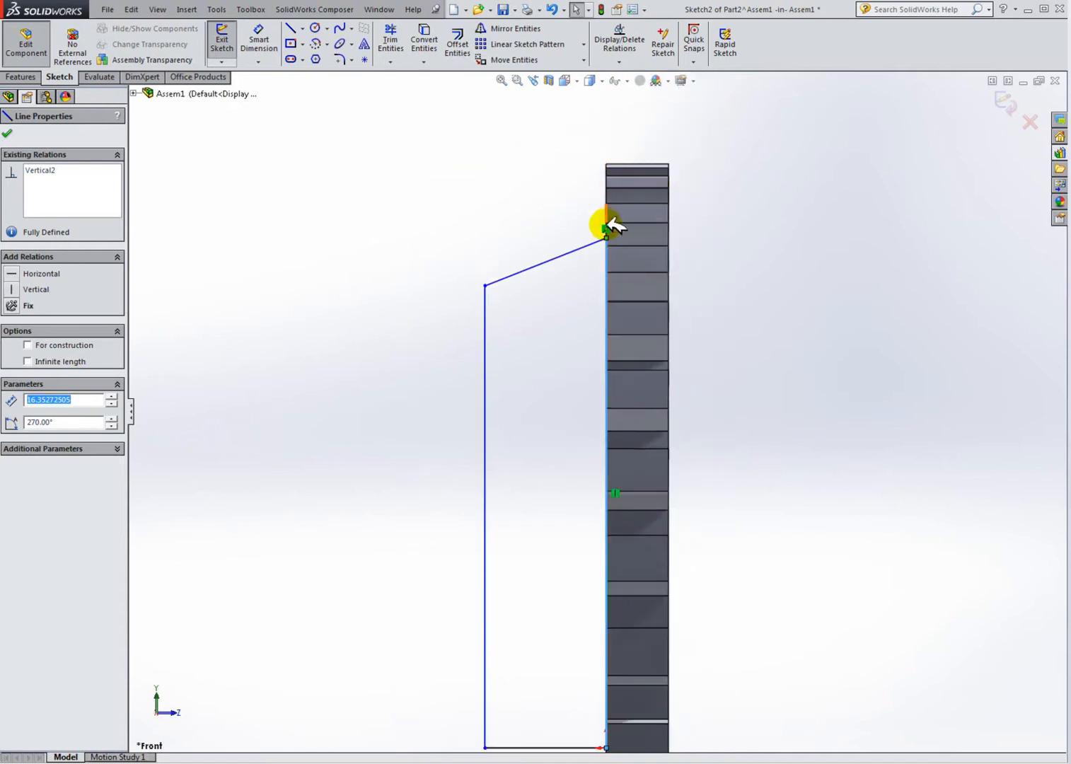
{"action": "scroll", "coordinate": [614, 210], "scroll_direction": "down", "scroll_amount": 2}
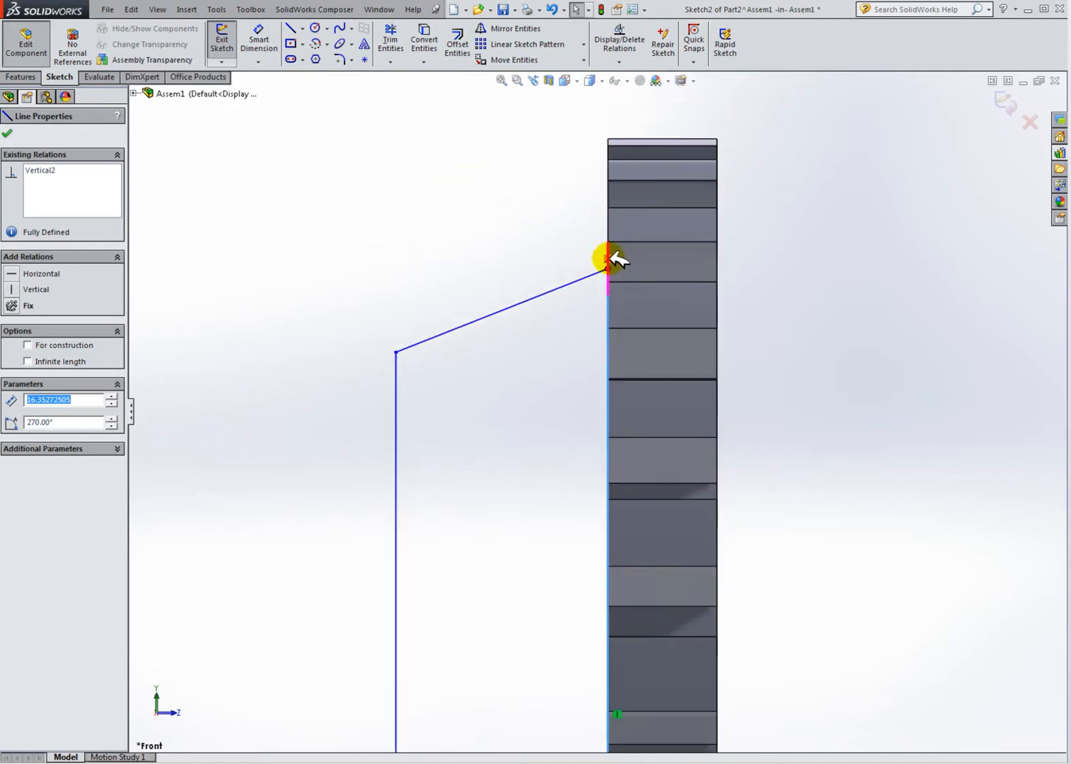
{"action": "key", "text": "Escape"}
{"action": "scroll", "coordinate": [619, 265], "scroll_direction": "up", "scroll_amount": 4}
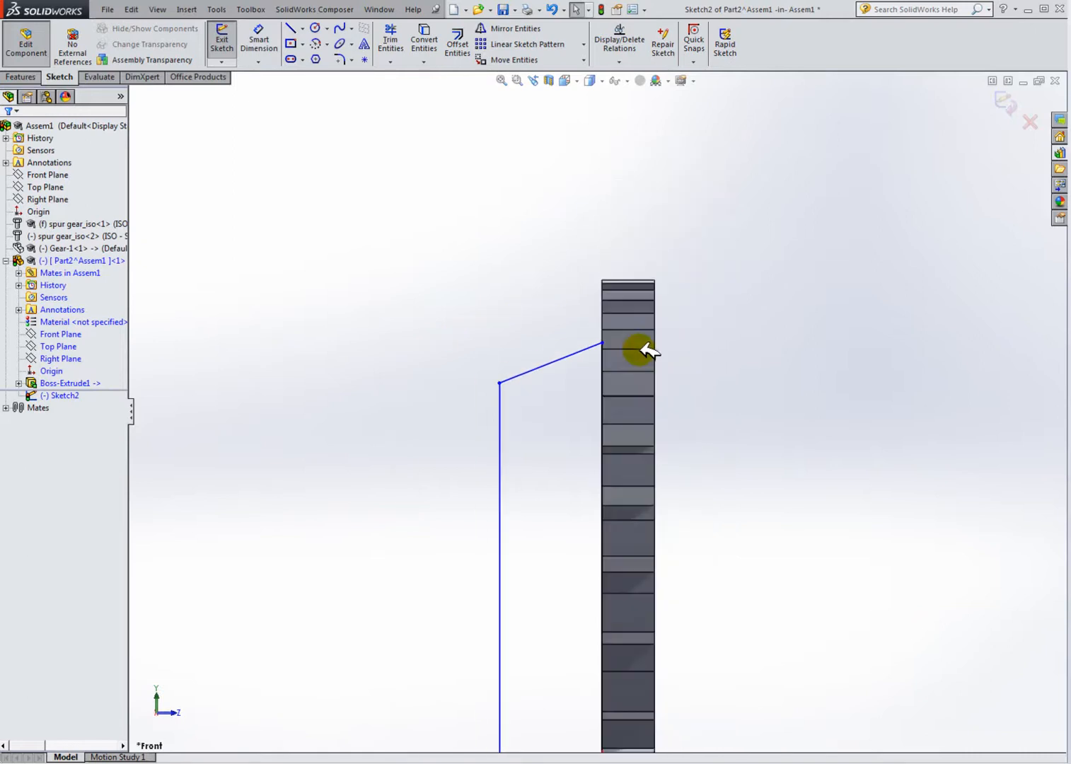
Step: Dimension the vertical line along the disc face as 16 mm
{"action": "scroll", "coordinate": [627, 582], "scroll_direction": "down", "scroll_amount": 1}
{"action": "left_click", "coordinate": [258, 39]}
{"action": "left_click", "coordinate": [591, 318]}
{"action": "left_click", "coordinate": [693, 366]}
{"action": "left_click_drag", "start_coordinate": [683, 338], "coordinate": [766, 350]}
{"action": "type", "text": "1"}
{"action": "key", "text": "Return"}
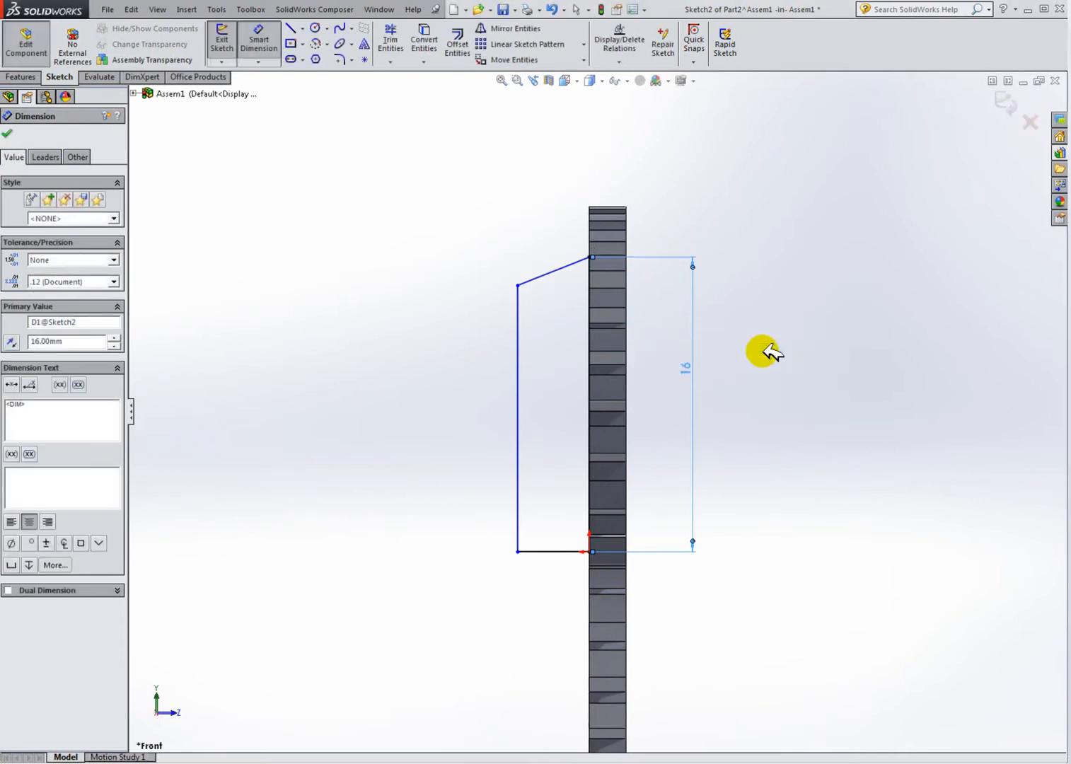
Step: Change the vertical line's dimension to 15.8 mm
{"action": "double_click", "coordinate": [685, 367]}
{"action": "left_click", "coordinate": [679, 387]}
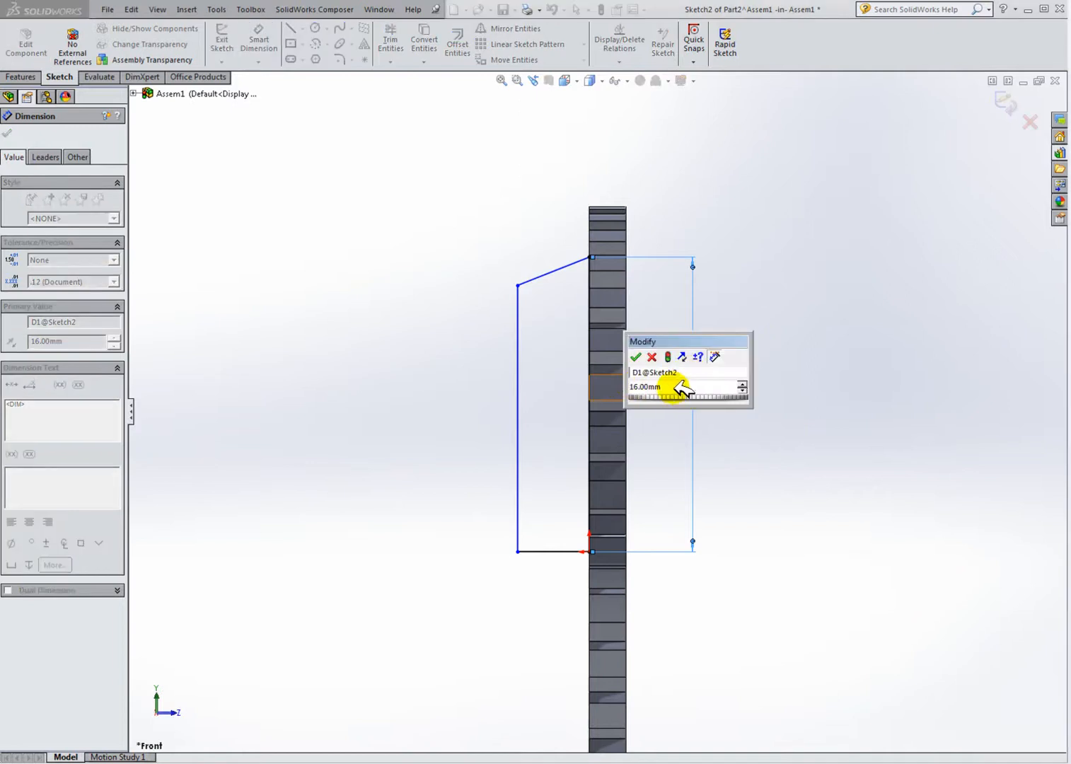
{"action": "left_click", "coordinate": [672, 388]}
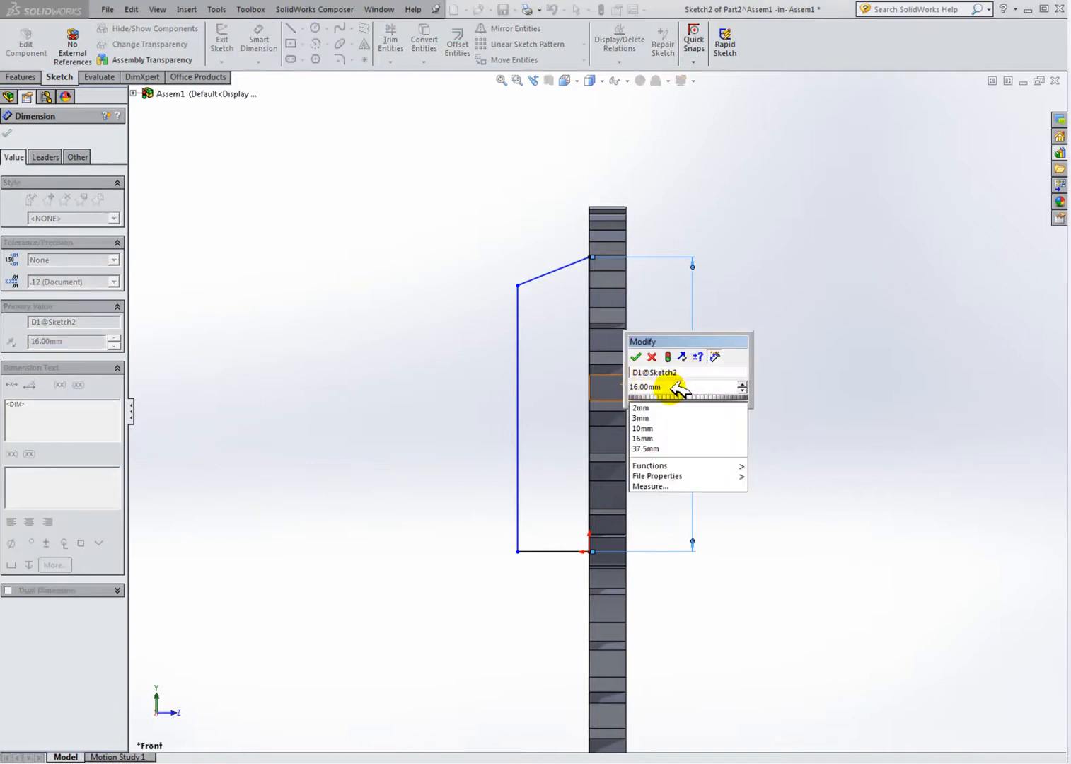
{"action": "left_click", "coordinate": [675, 387]}
{"action": "key", "text": "BackSpace"}
{"action": "key", "text": "BackSpace"}
{"action": "key", "text": "BackSpace"}
{"action": "key", "text": "BackSpace"}
{"action": "key", "text": "BackSpace"}
{"action": "key", "text": "BackSpace"}
{"action": "key", "text": "BackSpace"}
{"action": "type", "text": "15."}
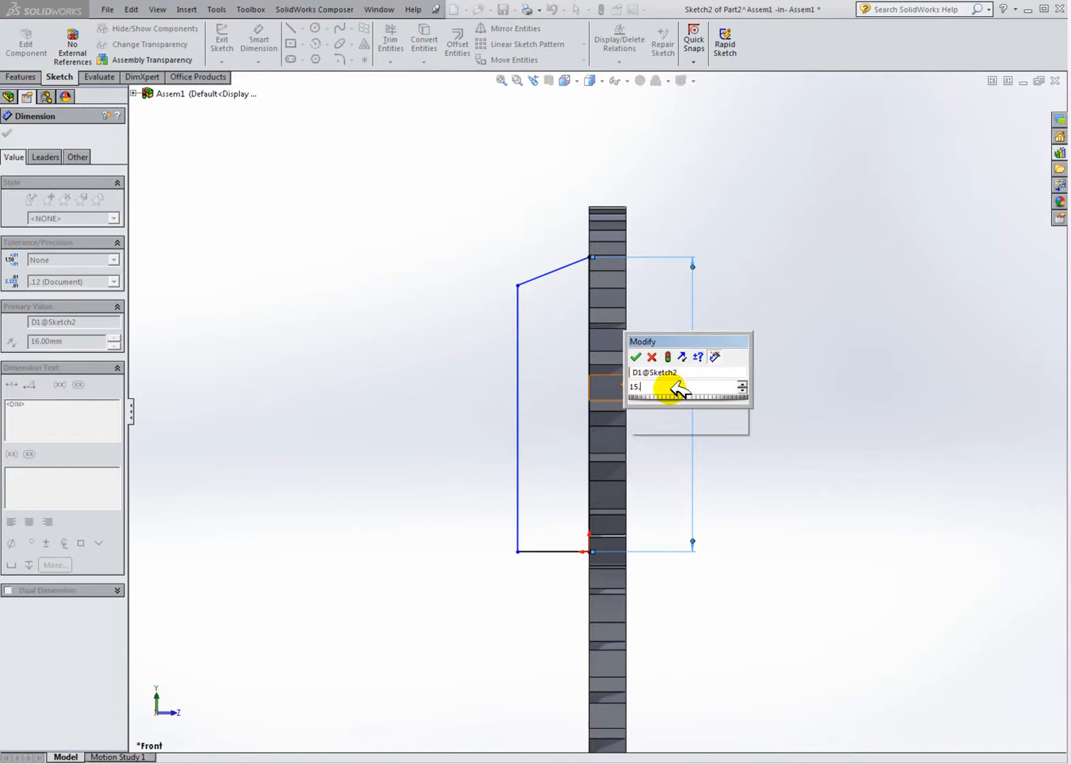
{"action": "type", "text": "9"}
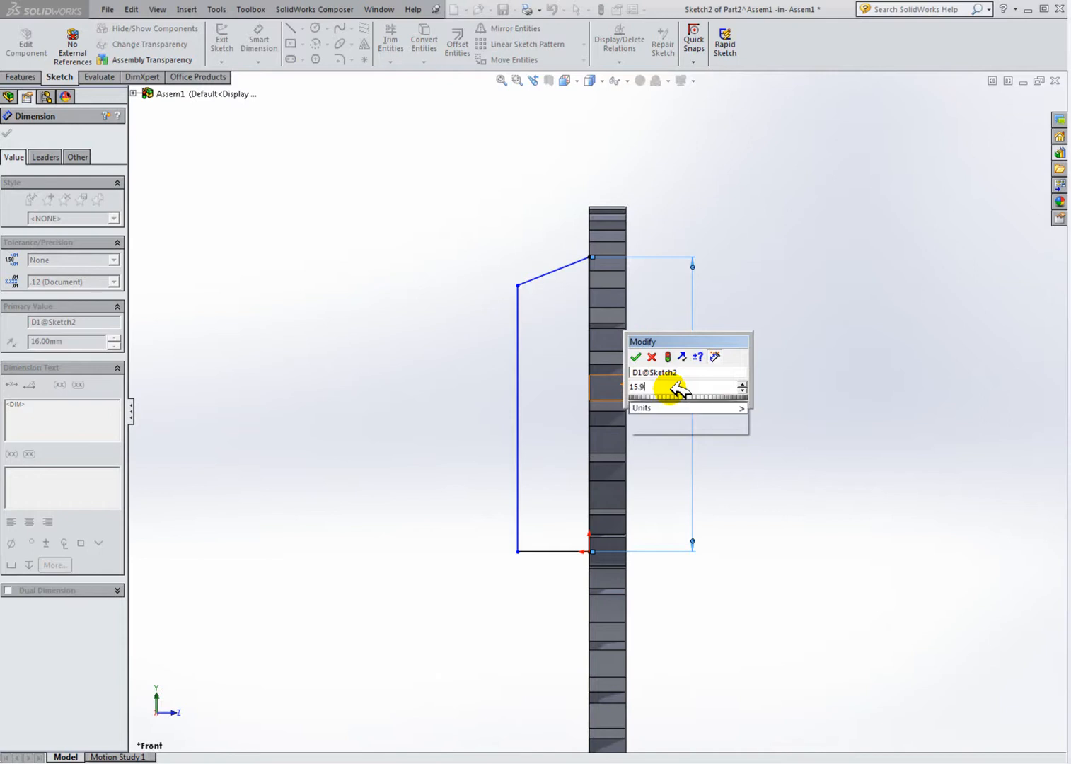
{"action": "key", "text": "BackSpace"}
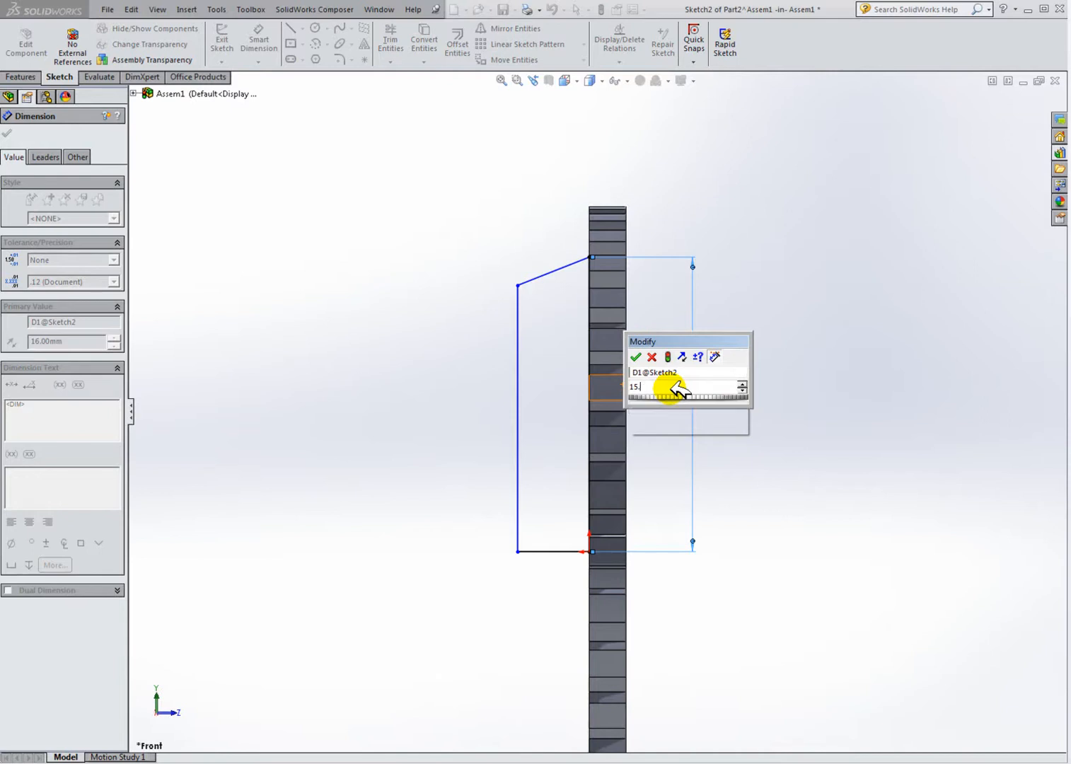
{"action": "type", "text": "8"}
{"action": "key", "text": "Return"}
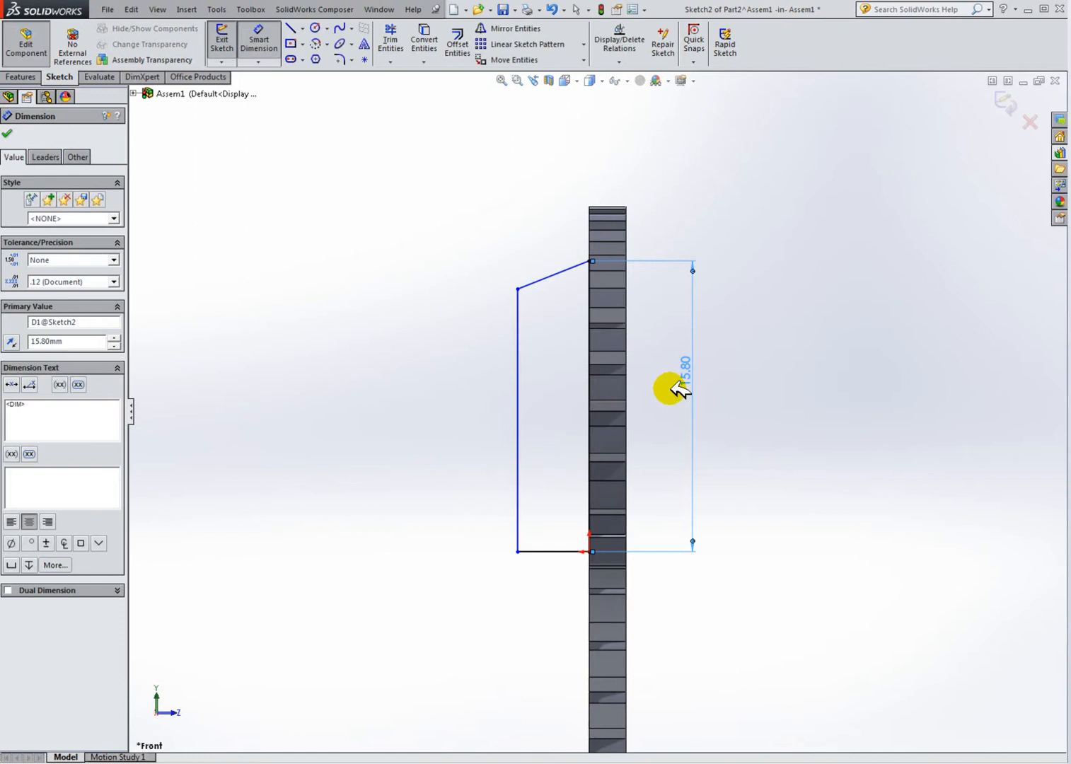
Step: Dimension the angle between the slanted line and the disc-face line as 50°
{"action": "left_click", "coordinate": [555, 276]}
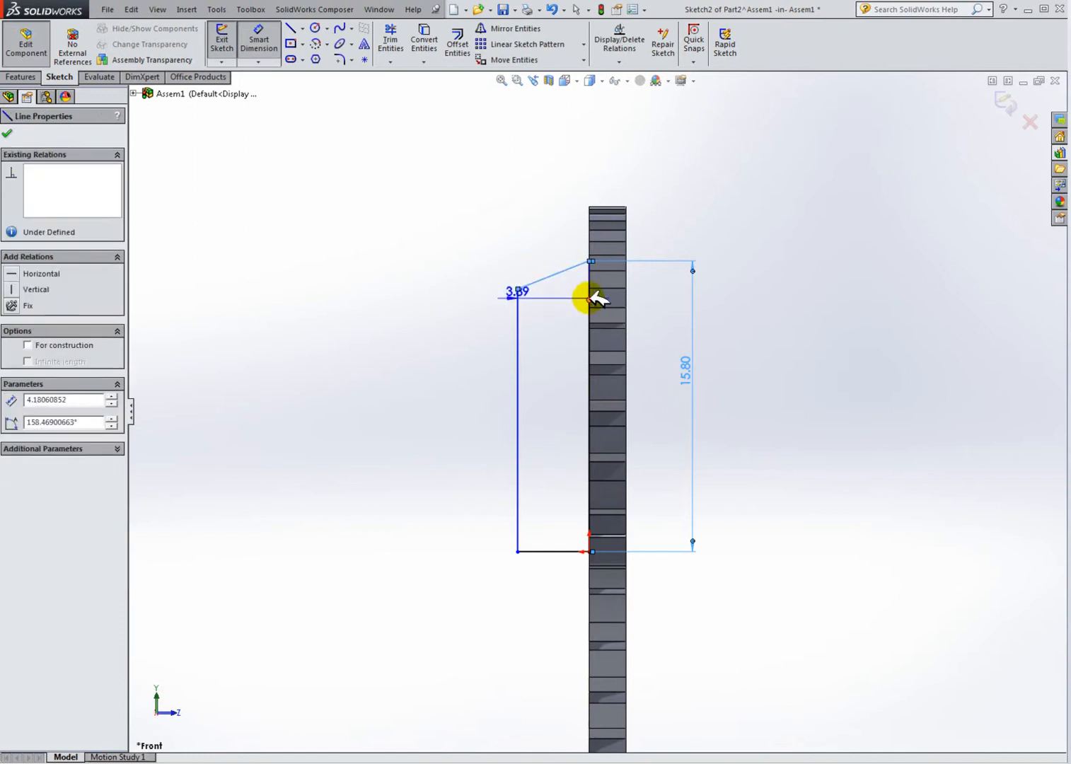
{"action": "left_click", "coordinate": [596, 297]}
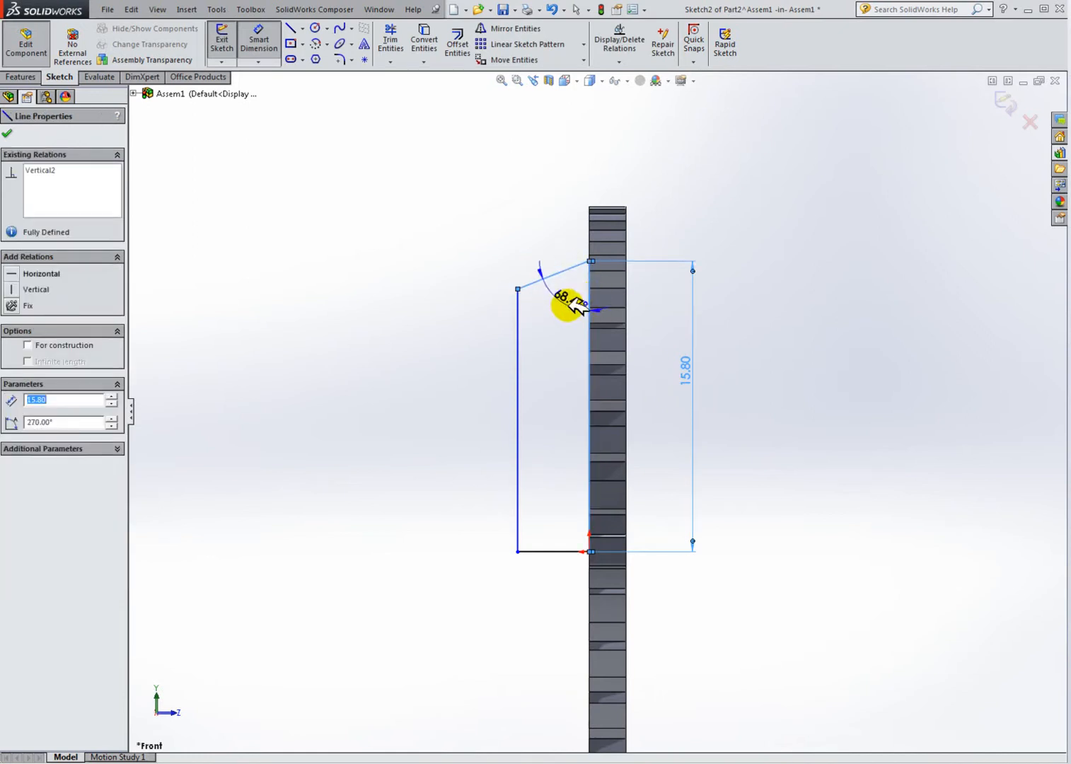
{"action": "left_click", "coordinate": [575, 305]}
{"action": "type", "text": "50"}
{"action": "key", "text": "Return"}
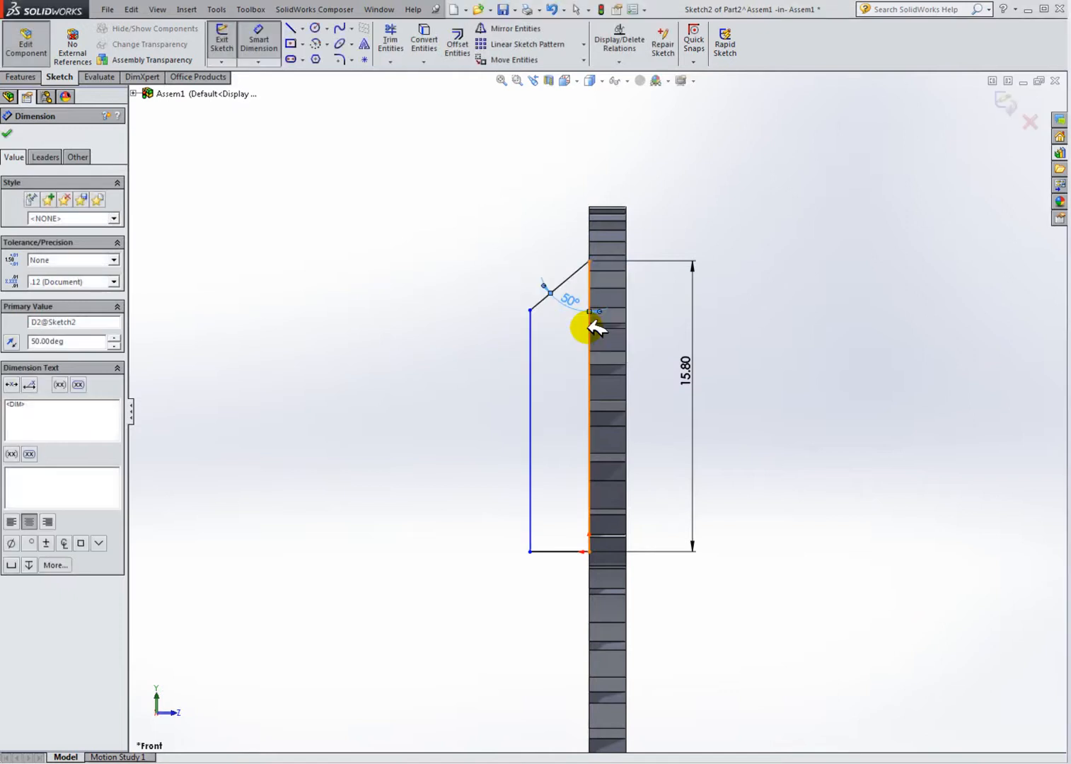
Step: Dimension the bottom horizontal line's length as 3 mm
{"action": "left_click", "coordinate": [565, 552]}
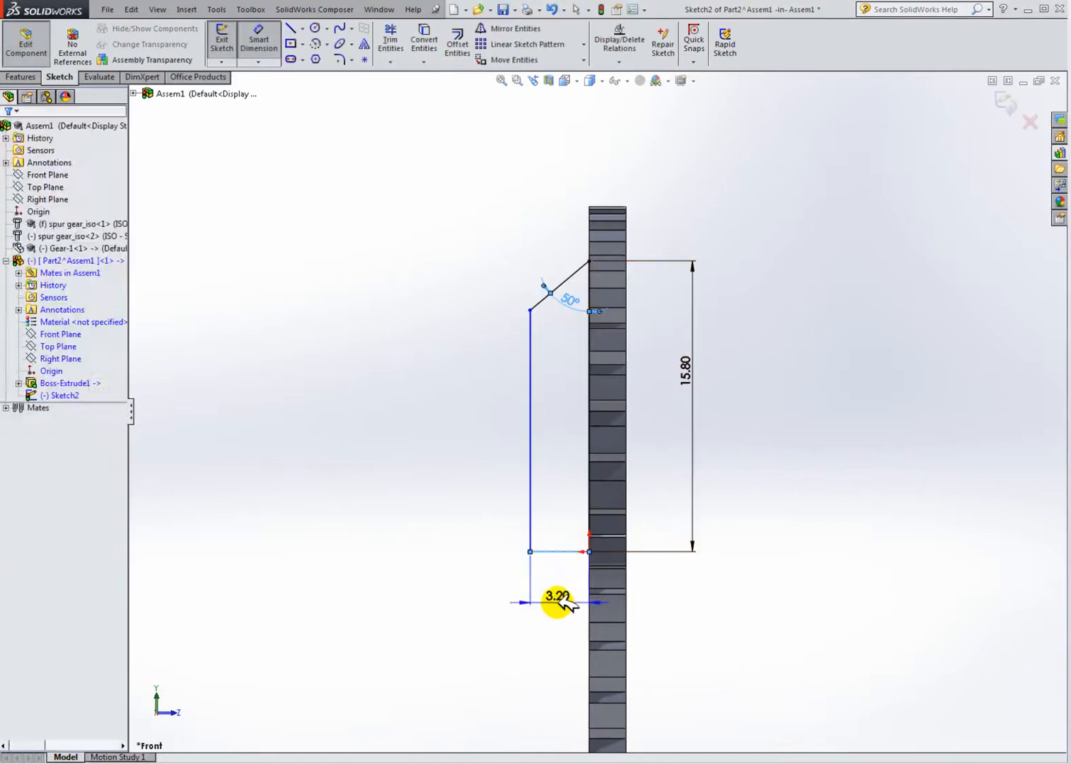
{"action": "left_click", "coordinate": [577, 606]}
{"action": "type", "text": "3"}
{"action": "key", "text": "Return"}
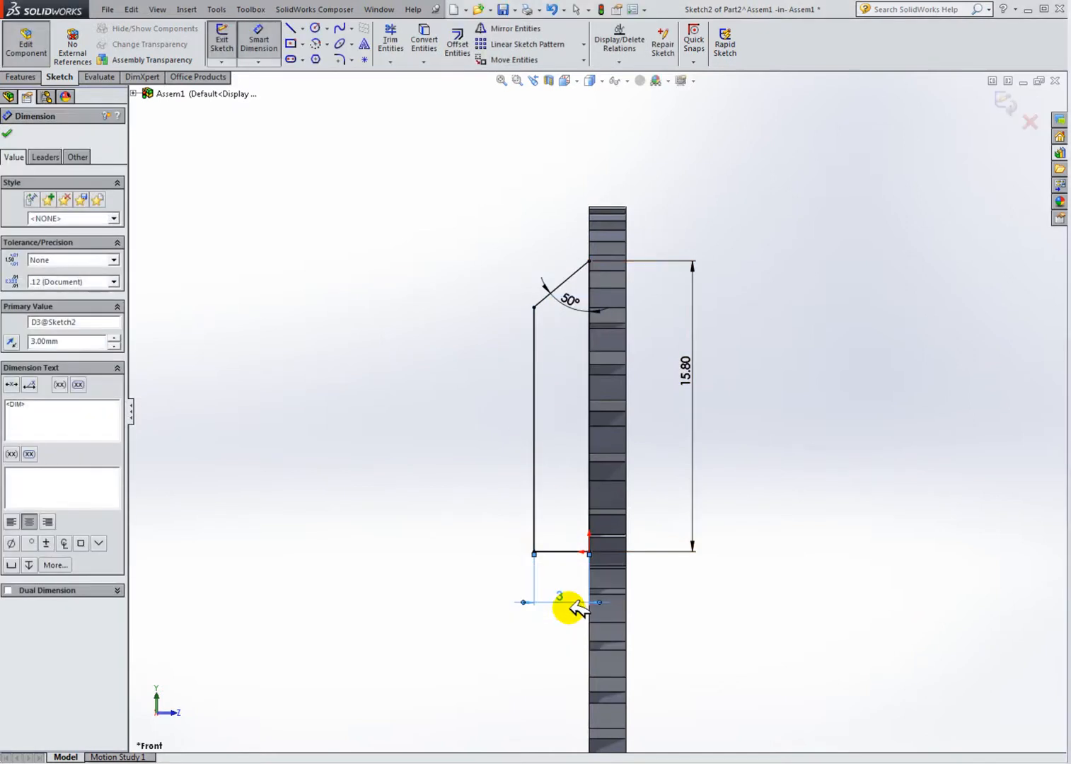
Step: Exit the sketch and revolve the profile 360° about its bottom horizontal line
{"action": "left_click", "coordinate": [893, 442]}
{"action": "scroll", "coordinate": [587, 387], "scroll_direction": "down", "scroll_amount": 2}
{"action": "scroll", "coordinate": [587, 382], "scroll_direction": "up", "scroll_amount": 2}
{"action": "scroll", "coordinate": [596, 382], "scroll_direction": "down", "scroll_amount": 1}
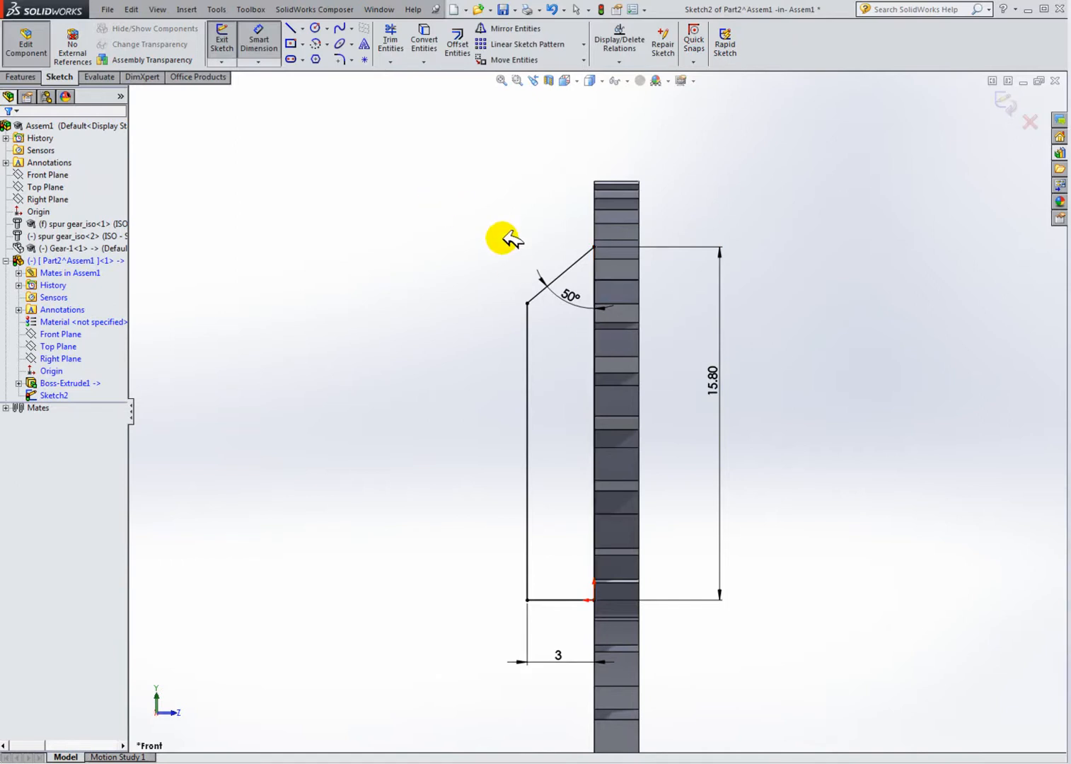
{"action": "mouse_move", "coordinate": [831, 447]}
{"action": "middle_mouse_down"}
{"action": "mouse_move", "coordinate": [819, 452]}
{"action": "mouse_move", "coordinate": [876, 458]}
{"action": "mouse_move", "coordinate": [808, 445]}
{"action": "middle_mouse_up"}
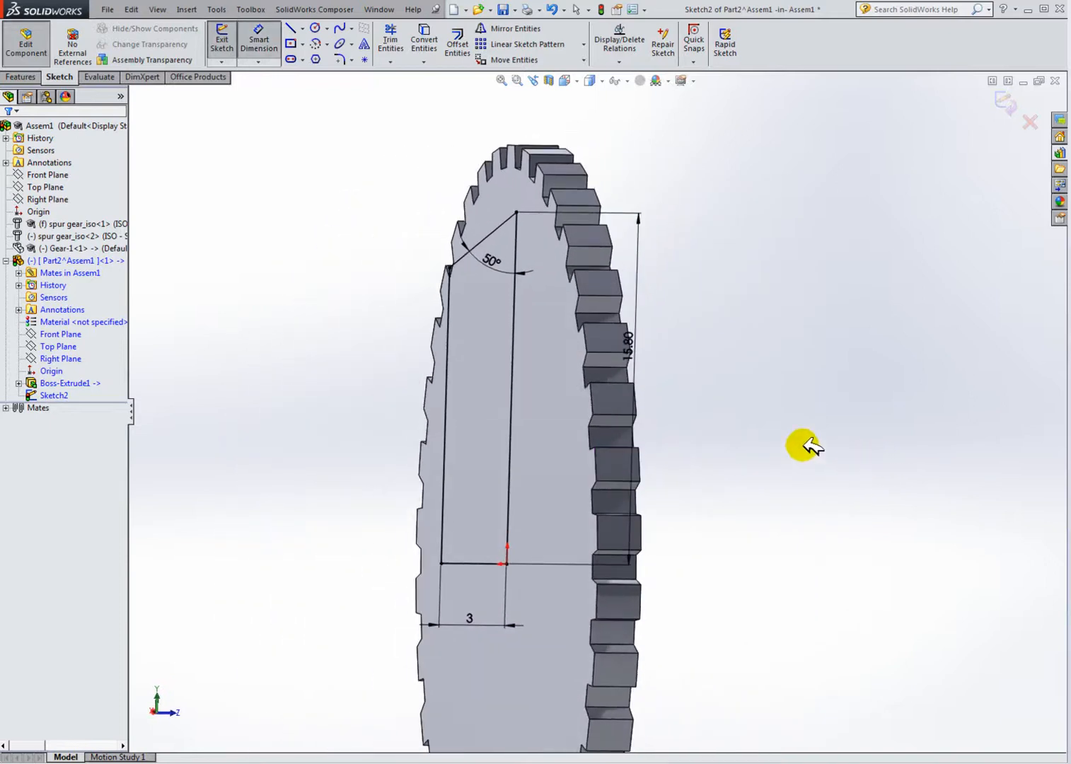
{"action": "left_click", "coordinate": [227, 44]}
{"action": "left_click", "coordinate": [22, 76]}
{"action": "left_click", "coordinate": [271, 41]}
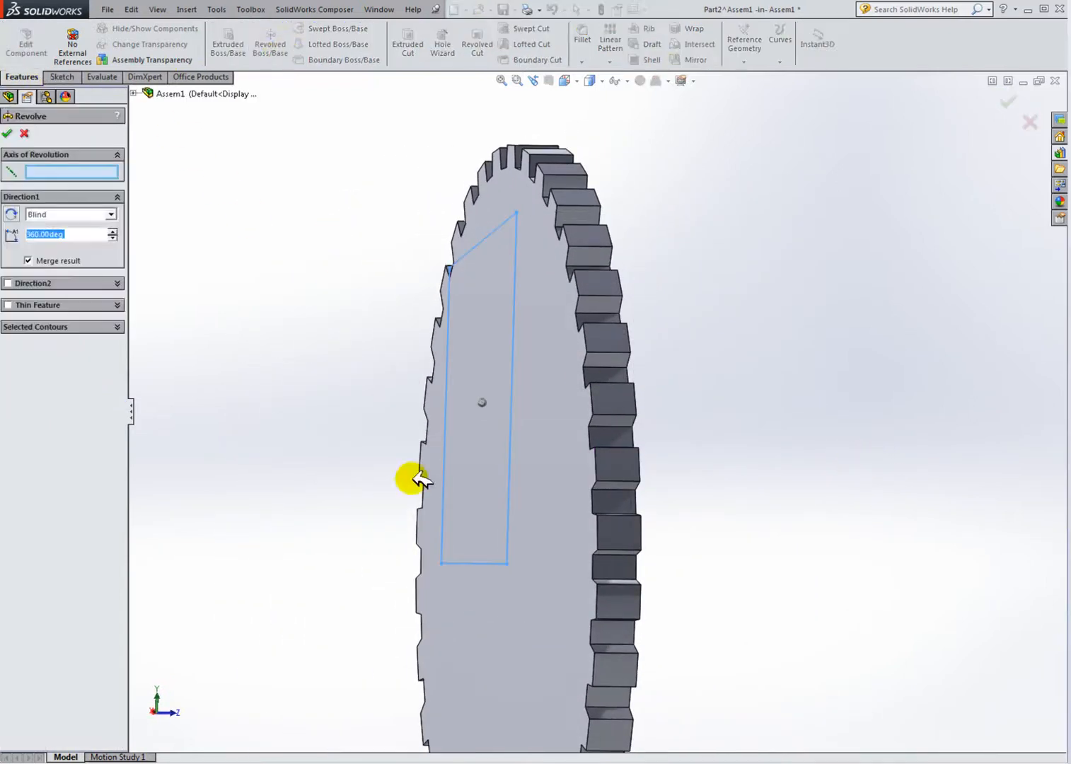
{"action": "left_click", "coordinate": [484, 563]}
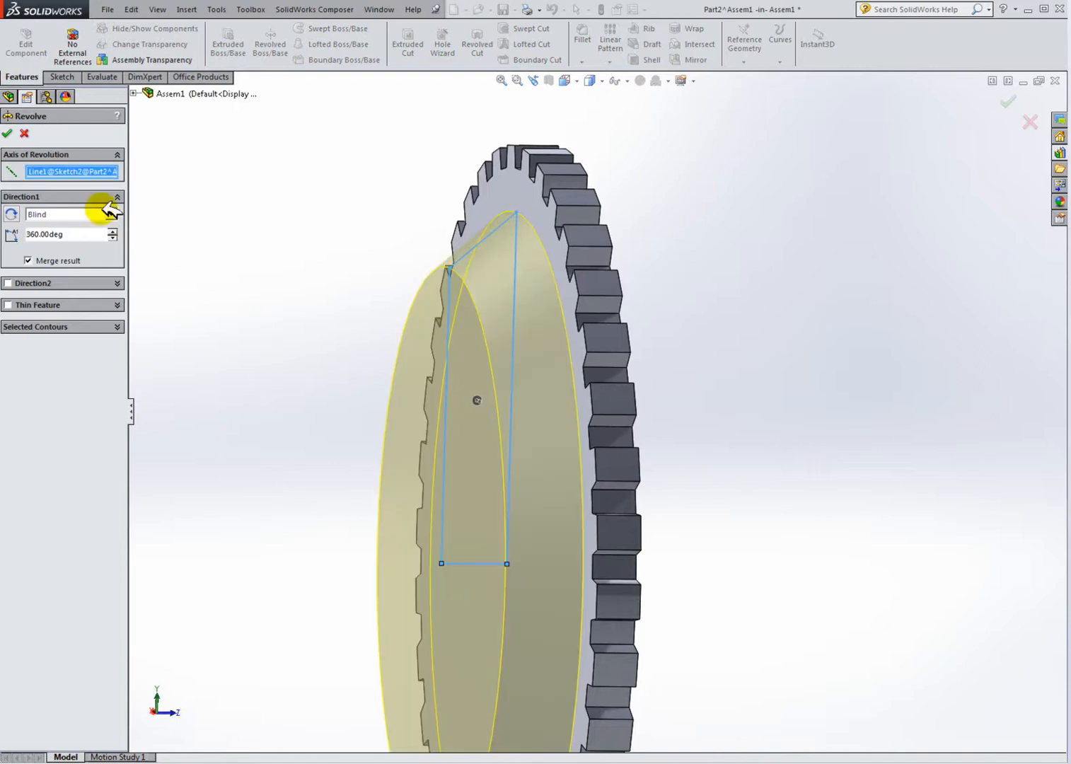
{"action": "left_click", "coordinate": [10, 133]}
{"action": "key", "text": "ctrl+1"}
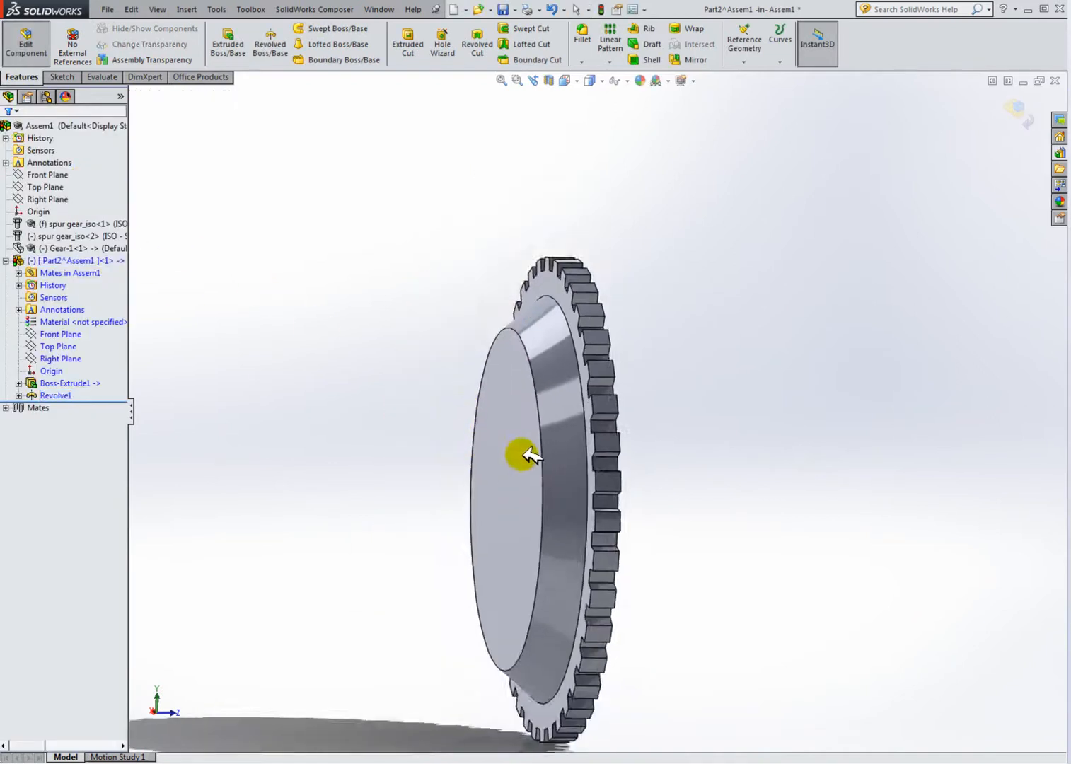
Step: Compare the revolved part with the Gearbox demo model by orbiting both windows
{"action": "middle_click_drag", "start_coordinate": [399, 450], "coordinate": [509, 456]}
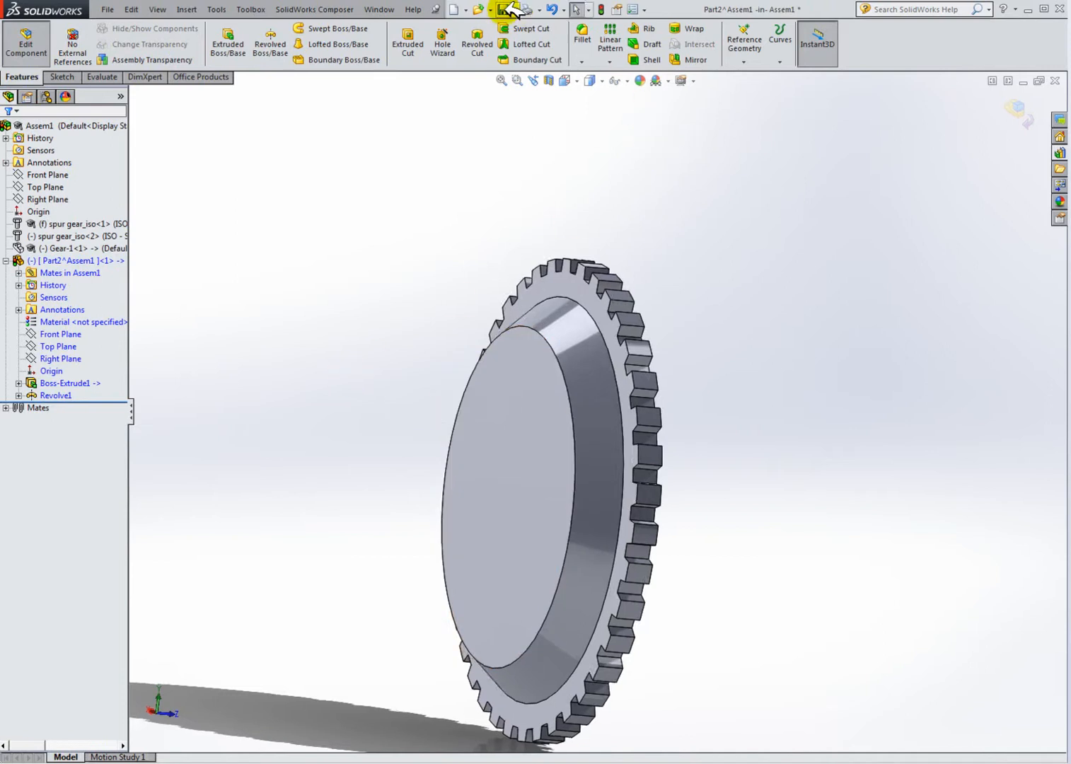
{"action": "left_click", "coordinate": [1009, 80]}
{"action": "left_click", "coordinate": [294, 399]}
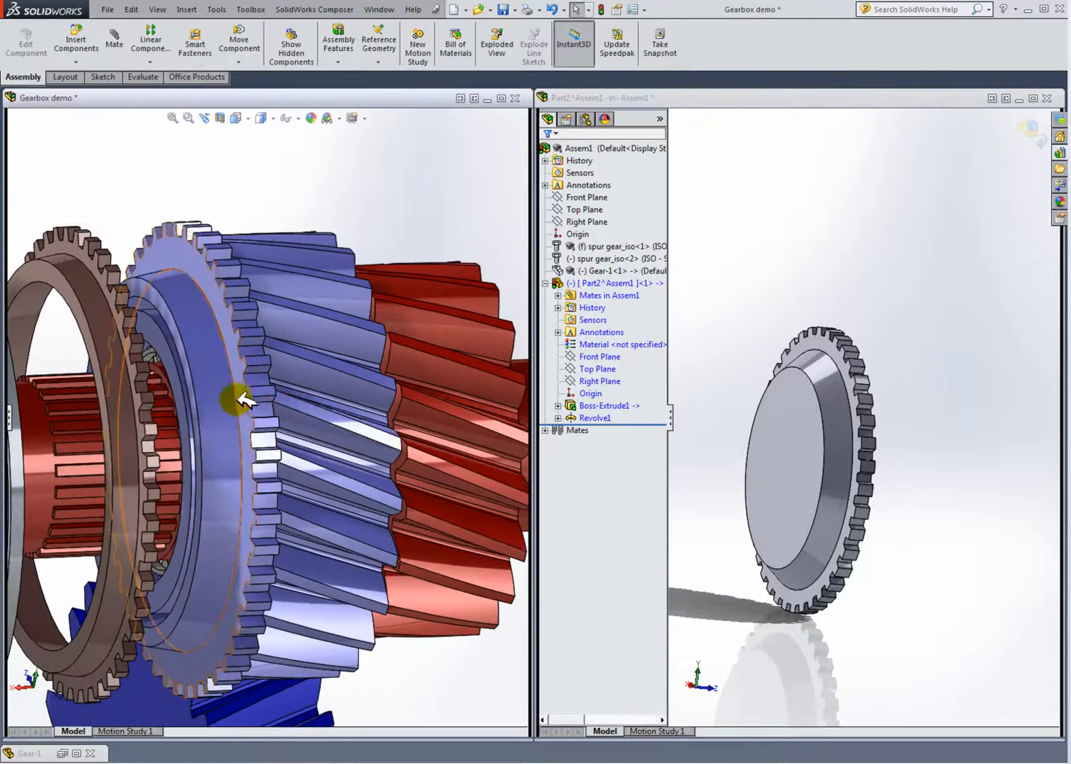
{"action": "mouse_move", "coordinate": [221, 409]}
{"action": "middle_mouse_down"}
{"action": "mouse_move", "coordinate": [243, 395]}
{"action": "mouse_move", "coordinate": [206, 399]}
{"action": "middle_mouse_up"}
{"action": "middle_click_drag", "start_coordinate": [822, 418], "coordinate": [822, 378]}
{"action": "middle_click_drag", "start_coordinate": [282, 437], "coordinate": [204, 345]}
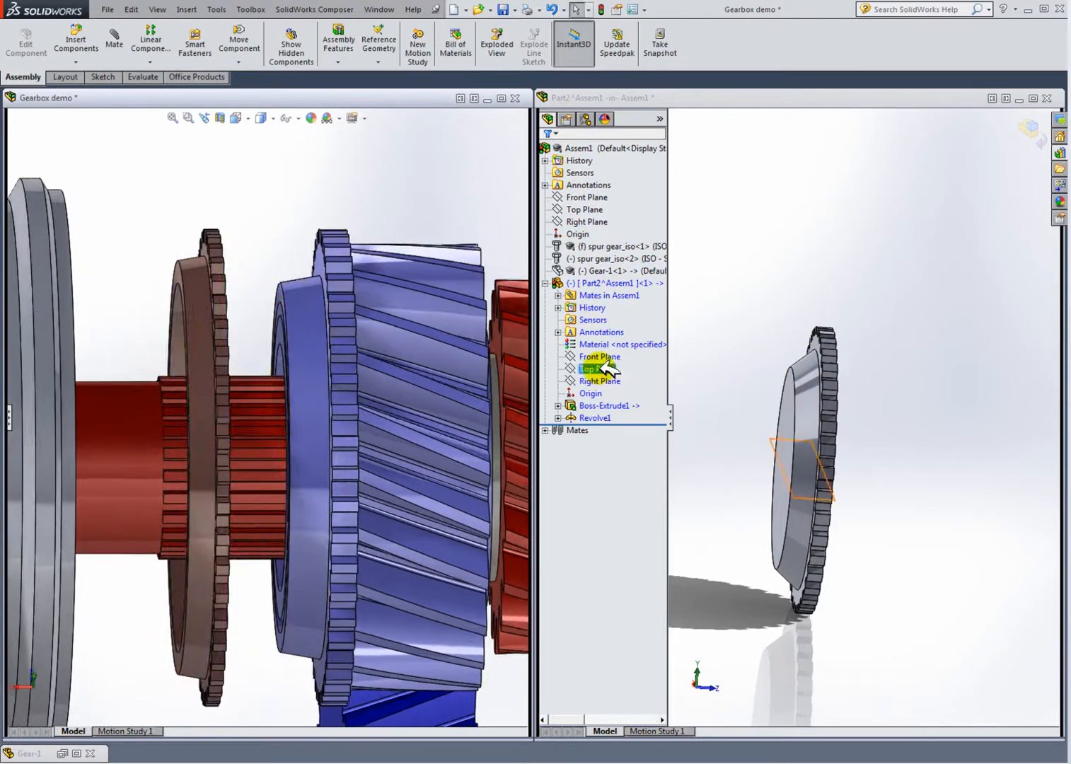
{"action": "left_click", "coordinate": [870, 306]}
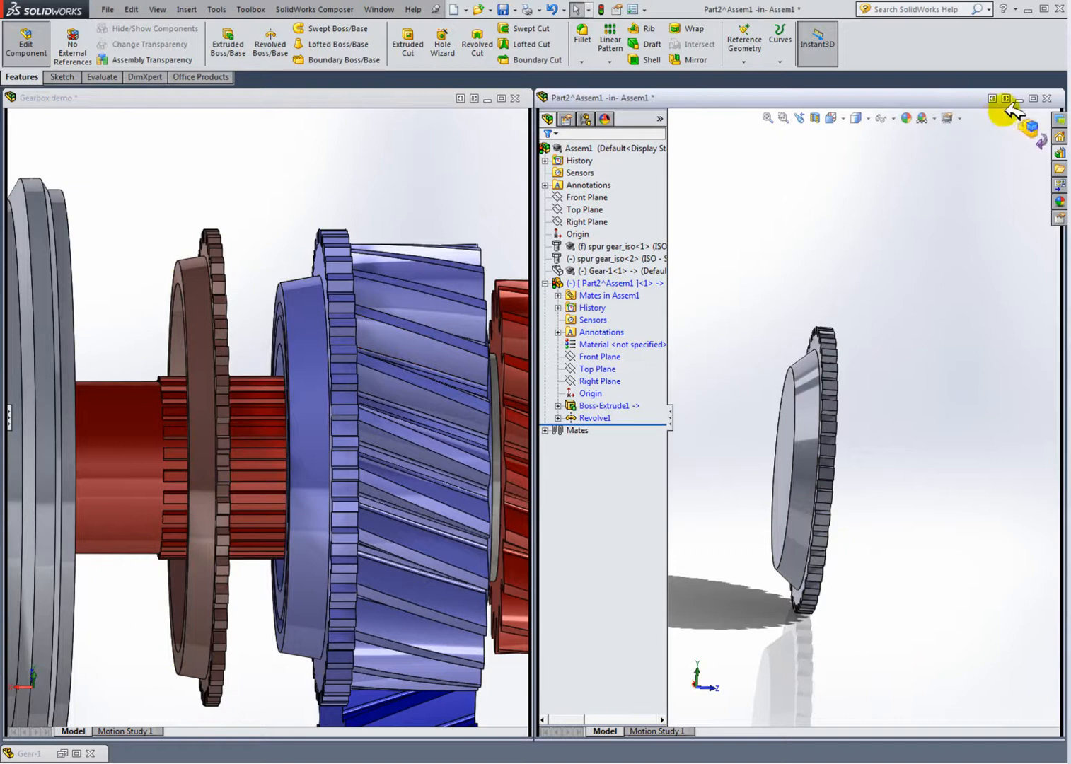
{"action": "left_click", "coordinate": [1032, 98]}
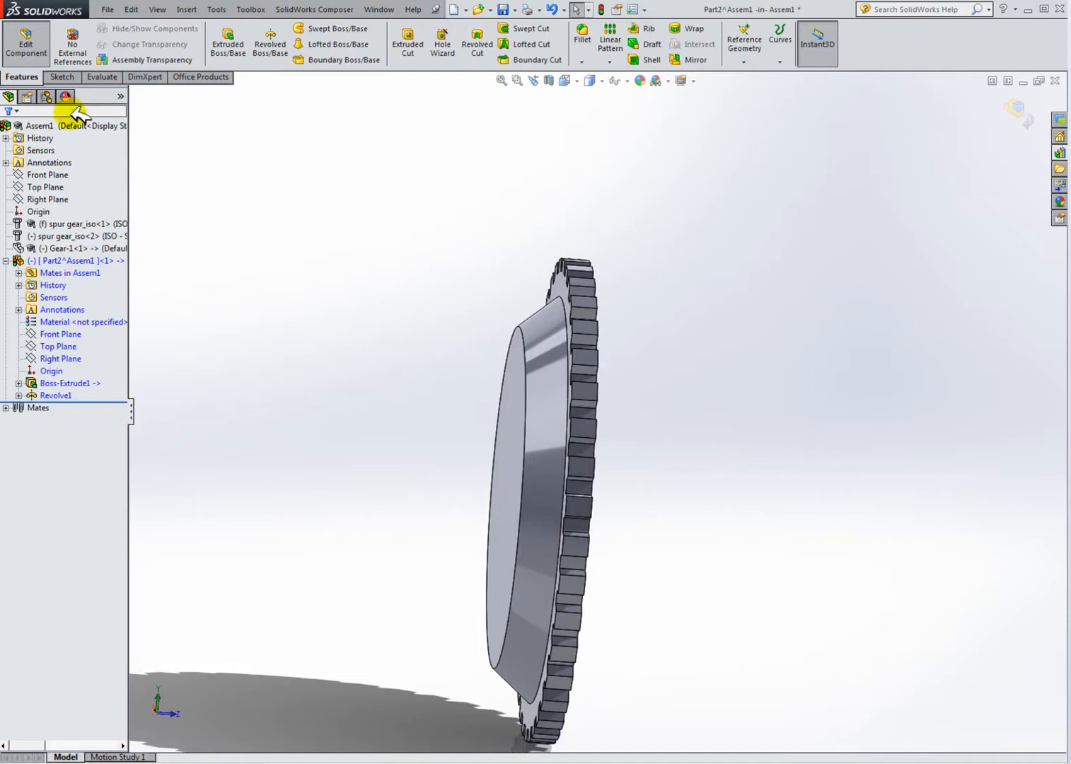
Step: Start a new sketch on Part2's Right Plane
{"action": "left_click", "coordinate": [67, 322]}
{"action": "left_click", "coordinate": [61, 359]}
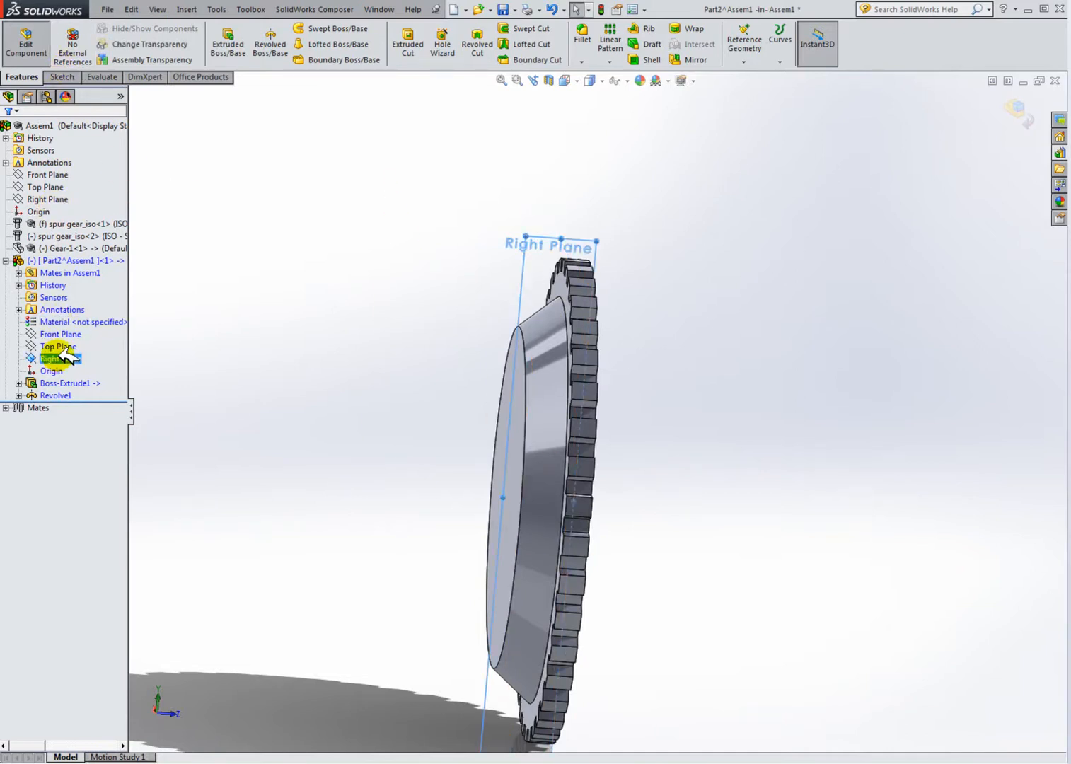
{"action": "left_click", "coordinate": [72, 331]}
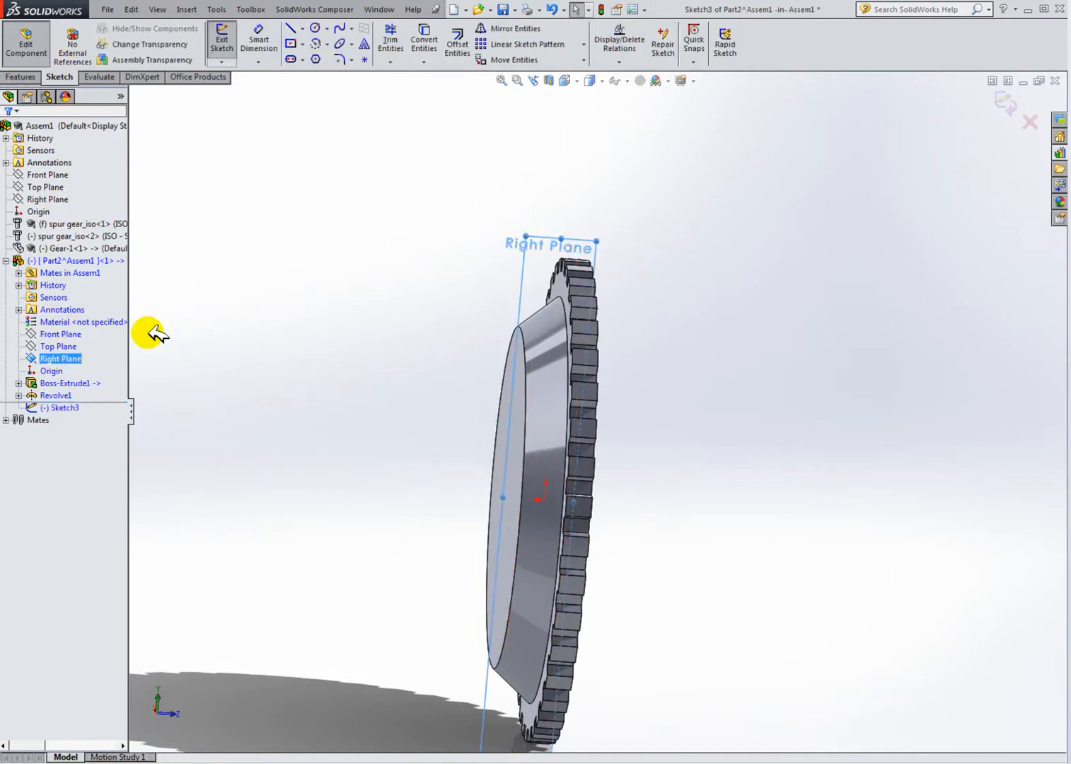
Step: Exit the empty sketch on Part2's Right Plane
{"action": "left_click", "coordinate": [586, 81]}
{"action": "left_click", "coordinate": [641, 148]}
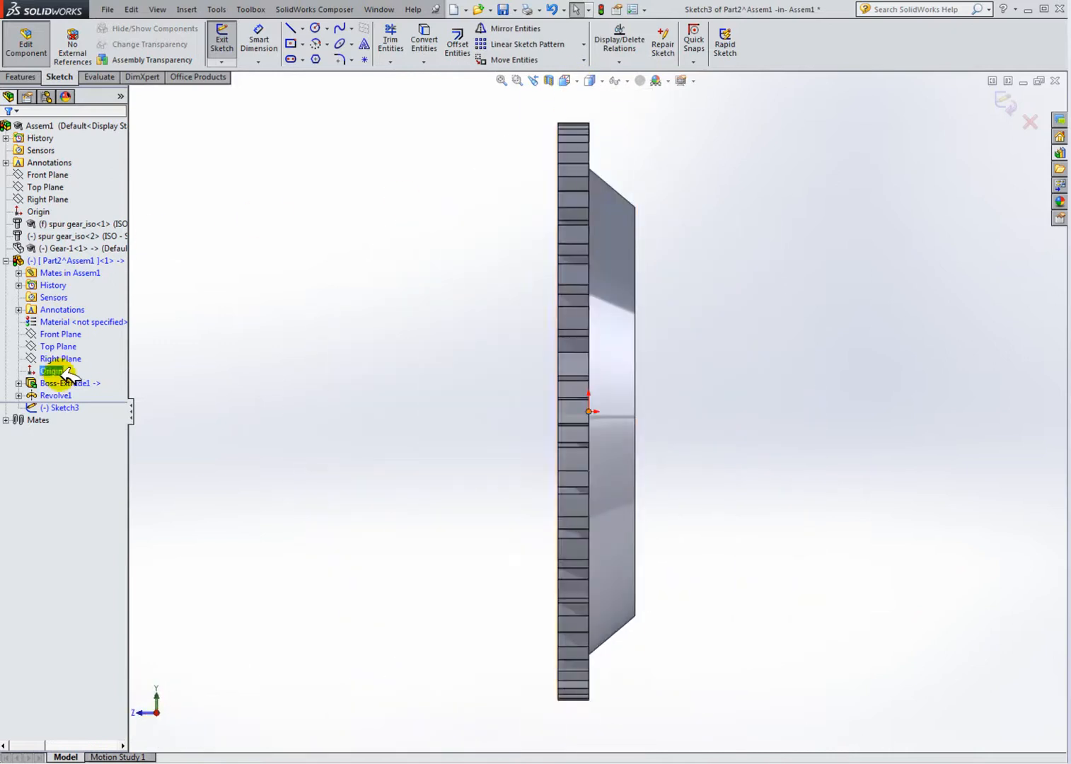
{"action": "left_click", "coordinate": [585, 80]}
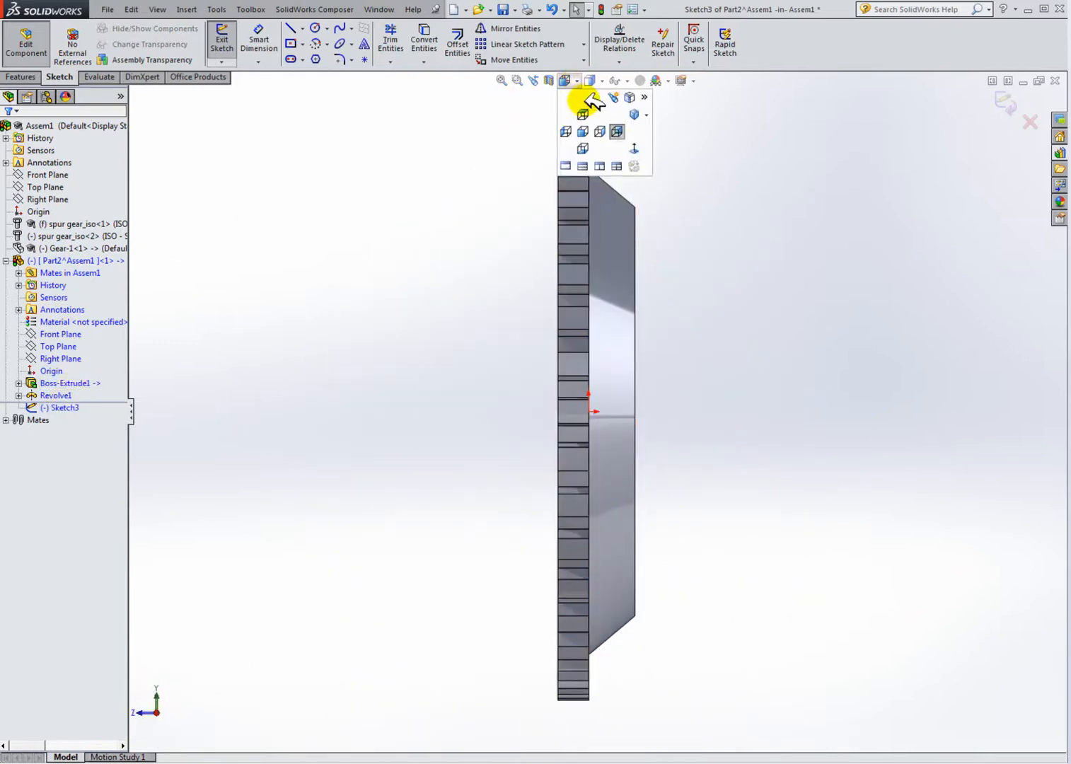
{"action": "left_click", "coordinate": [633, 148]}
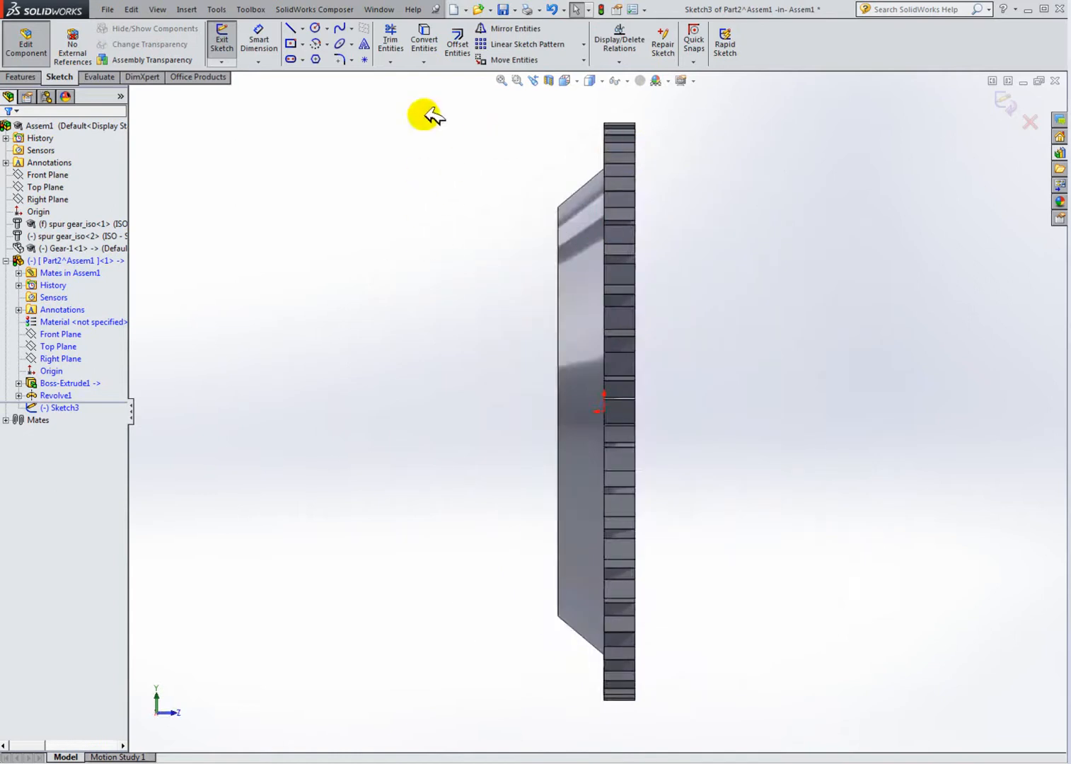
{"action": "left_click", "coordinate": [291, 31]}
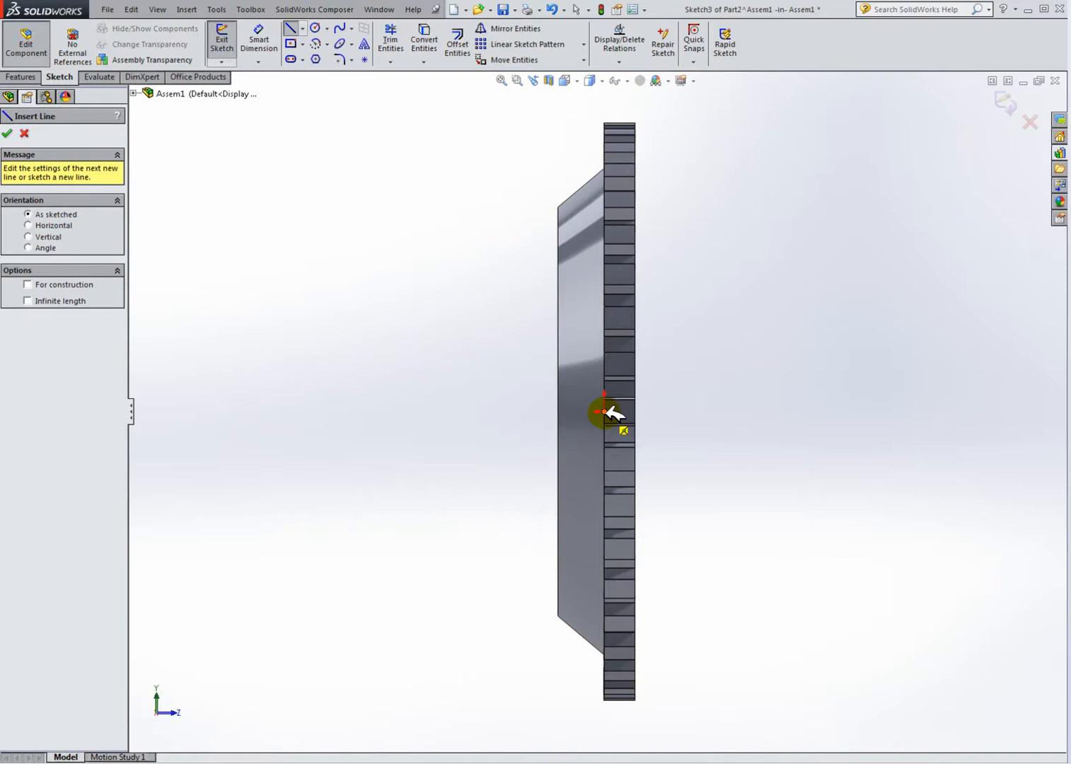
{"action": "left_click", "coordinate": [22, 128]}
{"action": "left_click", "coordinate": [19, 395]}
{"action": "left_click", "coordinate": [66, 407]}
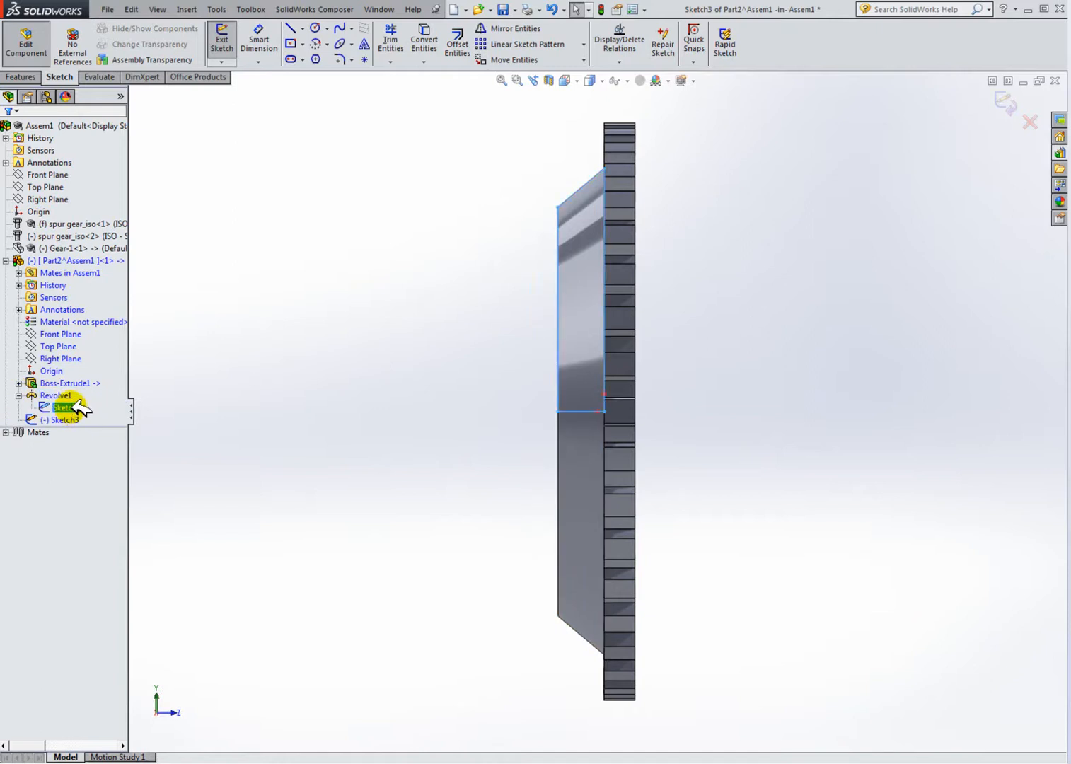
{"action": "left_click", "coordinate": [220, 351]}
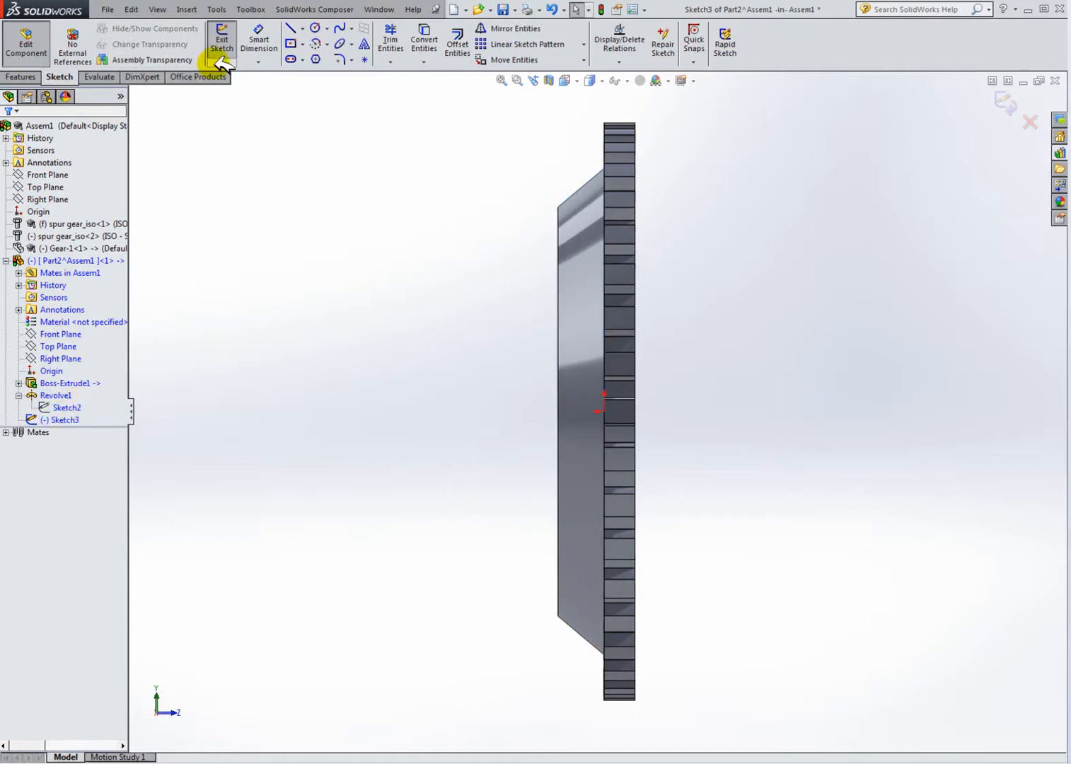
{"action": "left_click", "coordinate": [239, 44]}
Step: Edit Revolve1's Sketch2, set its vertical height dimension to 17 mm, and exit the sketch
{"action": "left_click", "coordinate": [67, 407]}
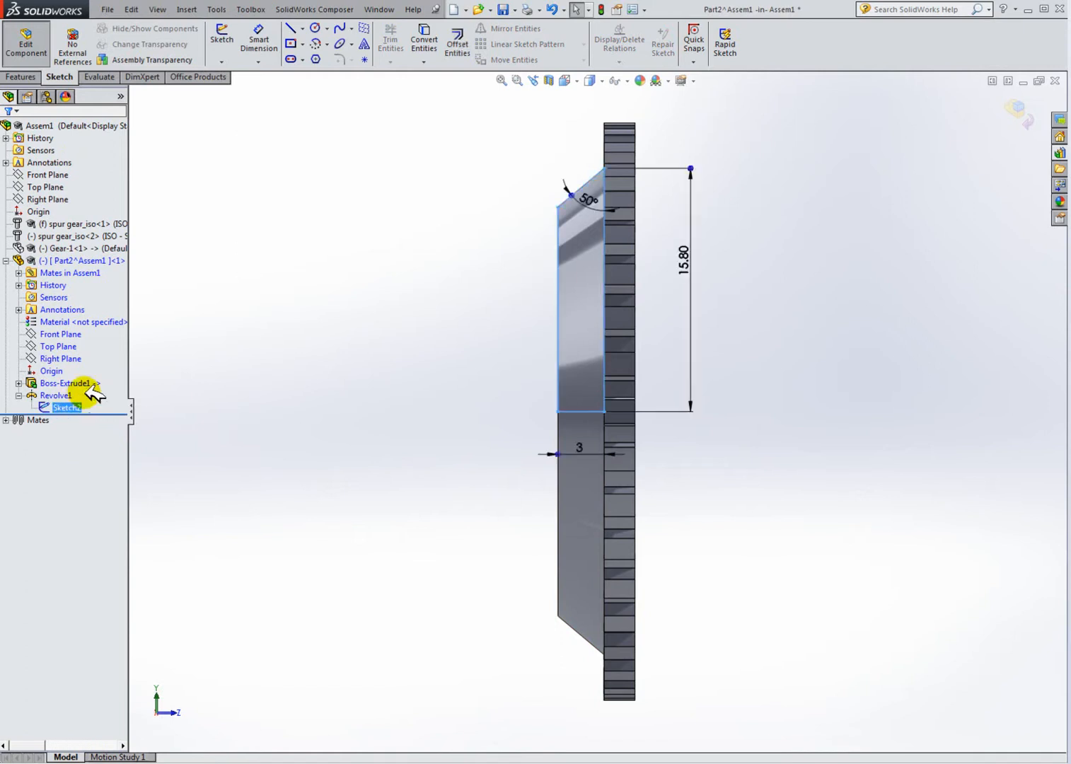
{"action": "left_click", "coordinate": [690, 263]}
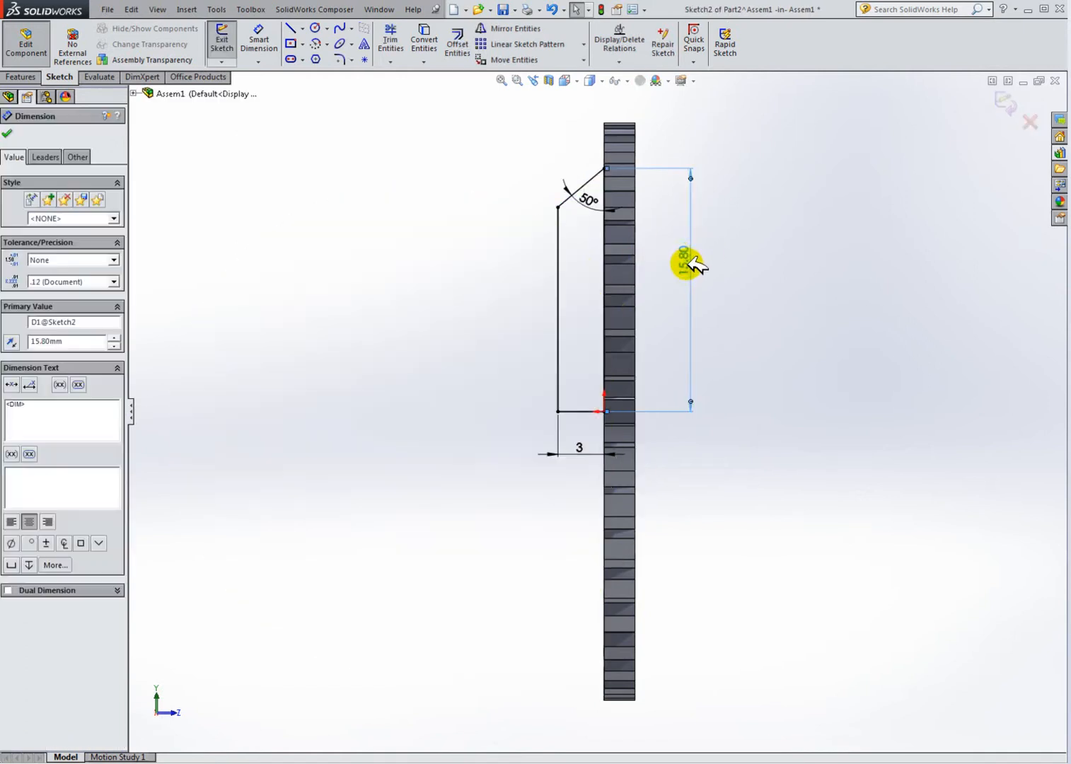
{"action": "double_click", "coordinate": [689, 268]}
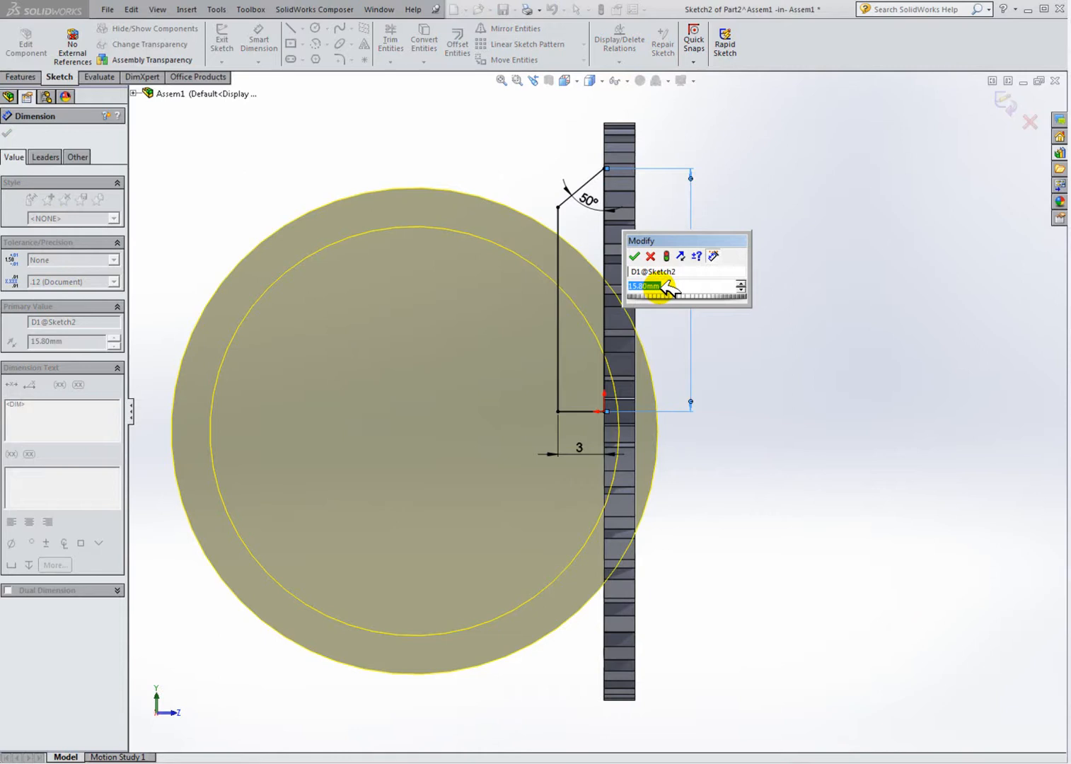
{"action": "type", "text": "17"}
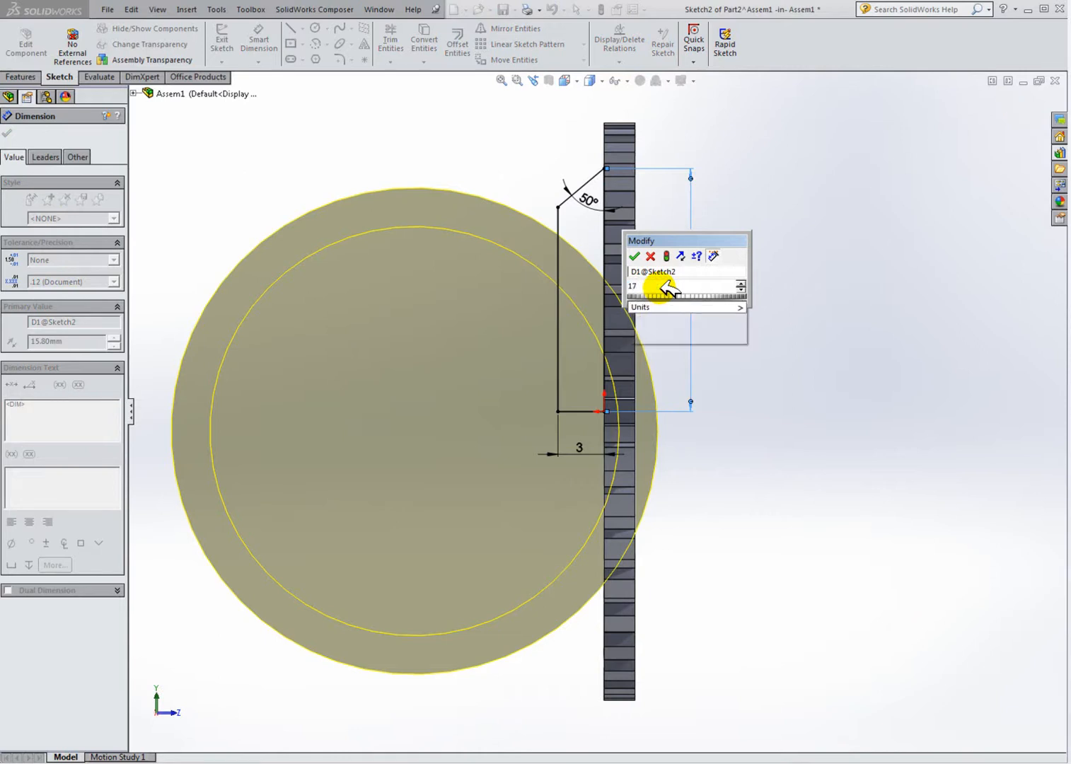
{"action": "key", "text": "Return"}
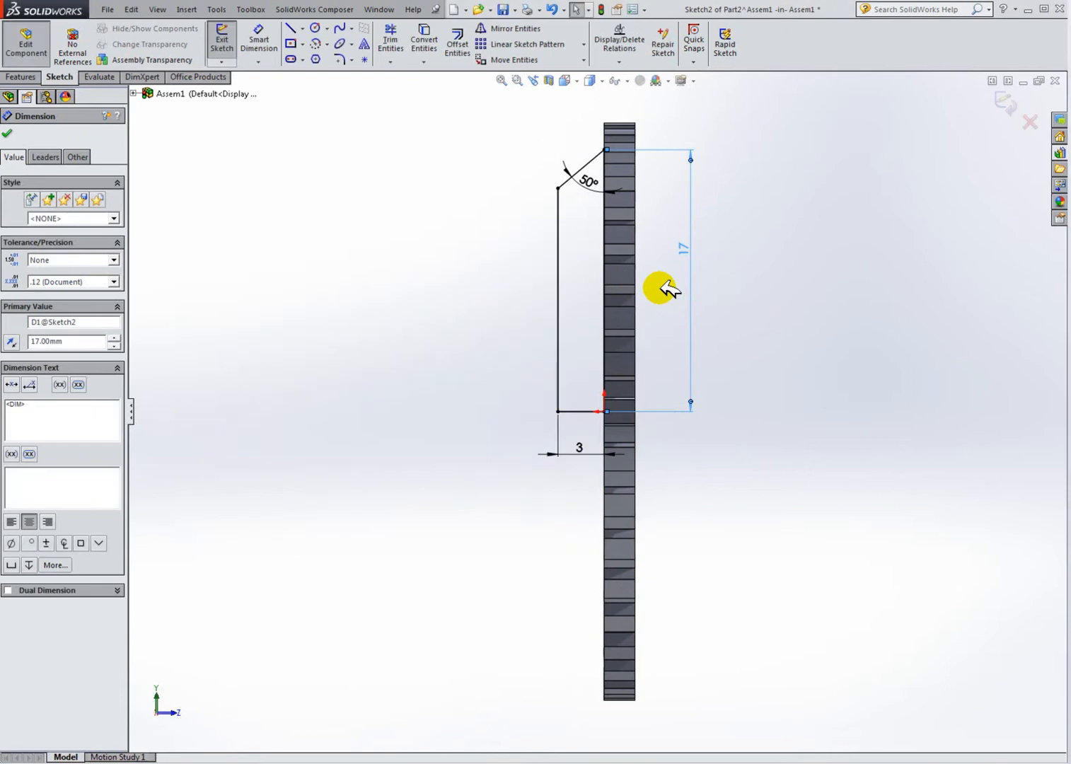
{"action": "left_click", "coordinate": [750, 251]}
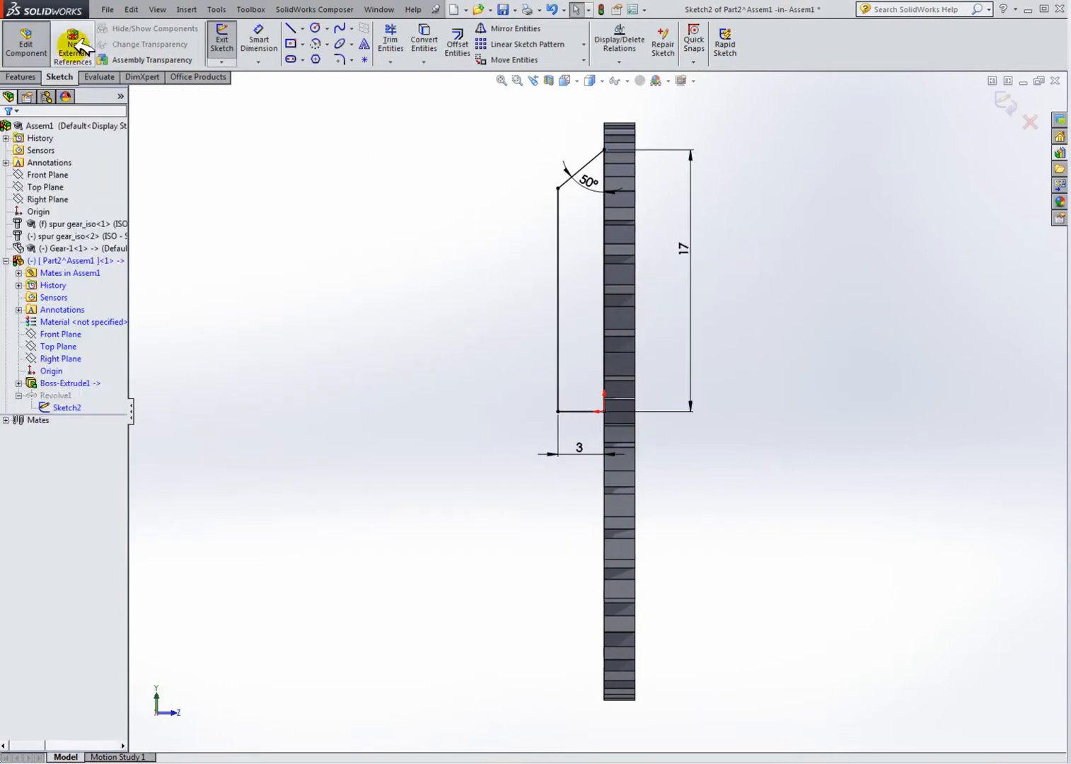
{"action": "left_click", "coordinate": [224, 47]}
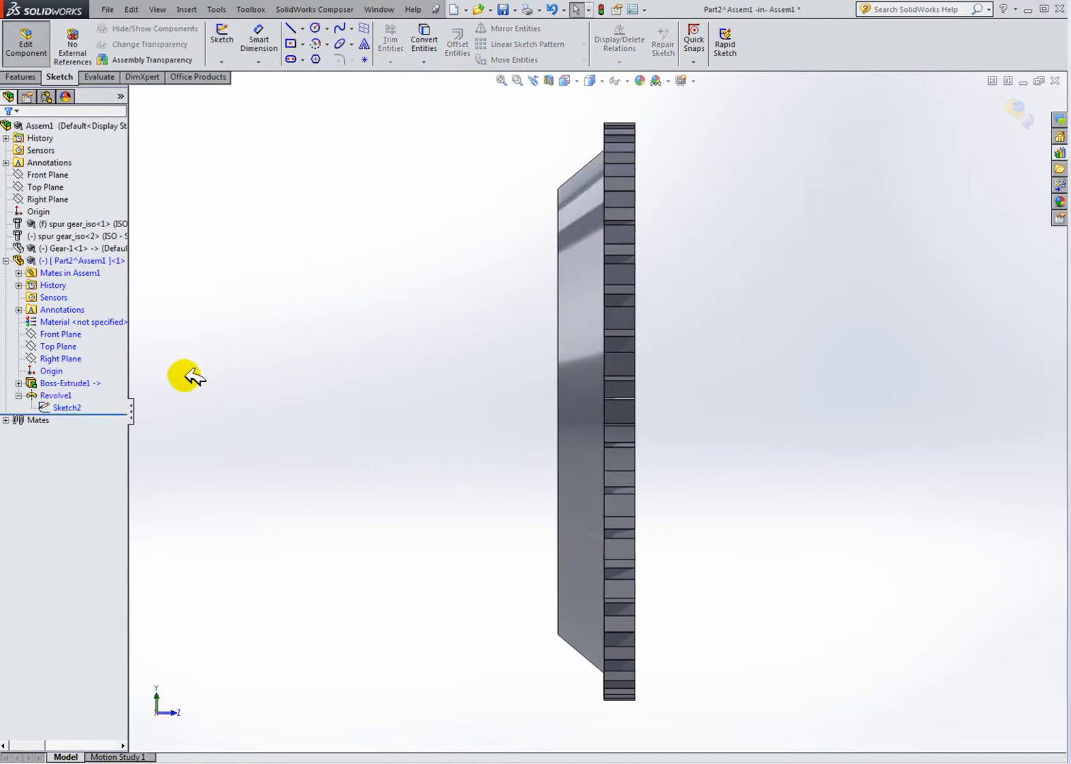
Step: Start a new sketch on Part2's Right Plane
{"action": "left_click", "coordinate": [224, 39]}
{"action": "left_click", "coordinate": [134, 93]}
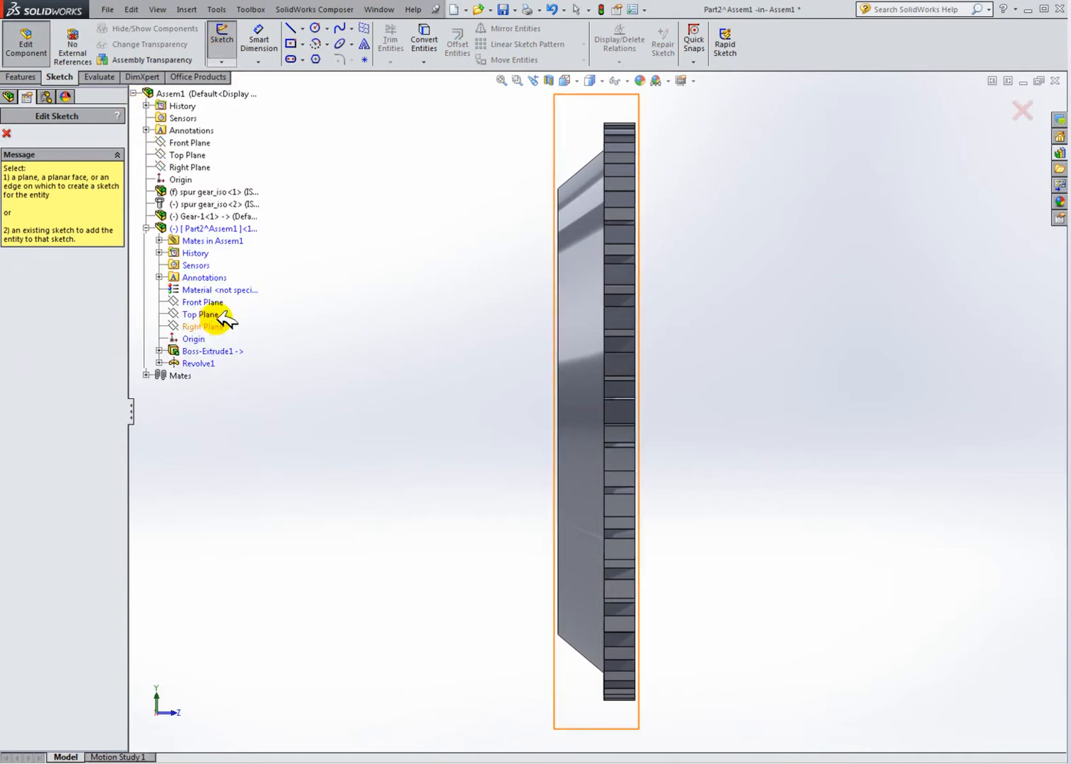
{"action": "left_click", "coordinate": [213, 256]}
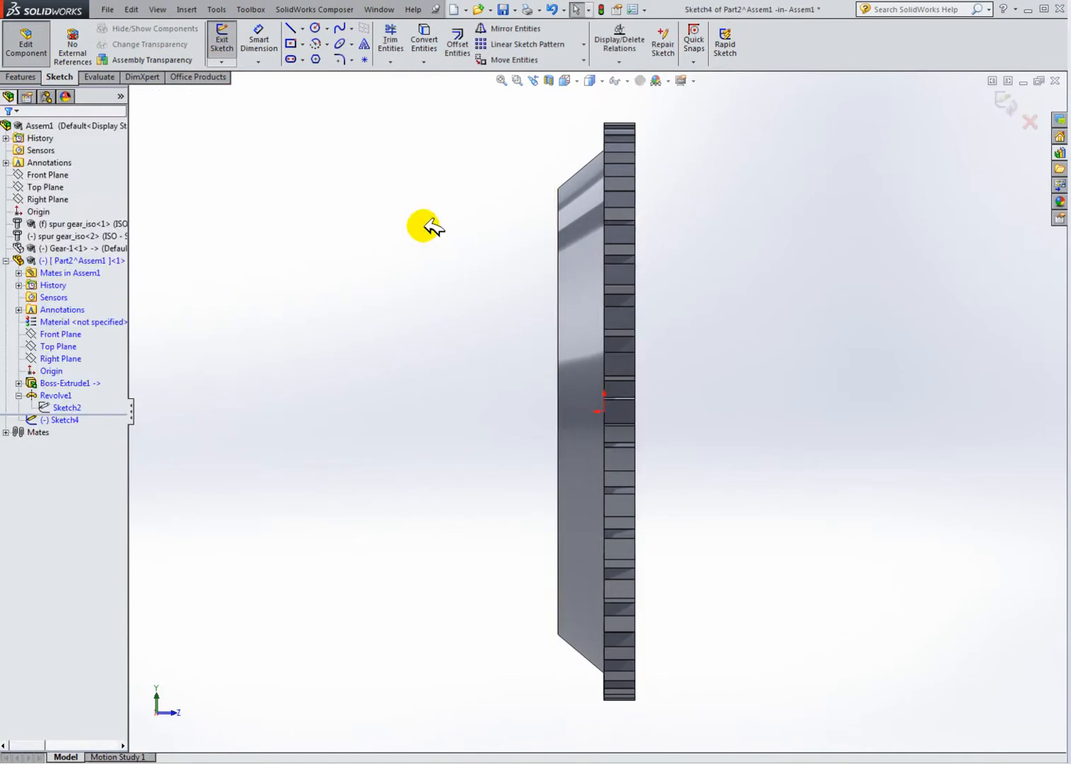
Step: Convert Sketch2's entities into the new sketch
{"action": "left_click", "coordinate": [425, 39]}
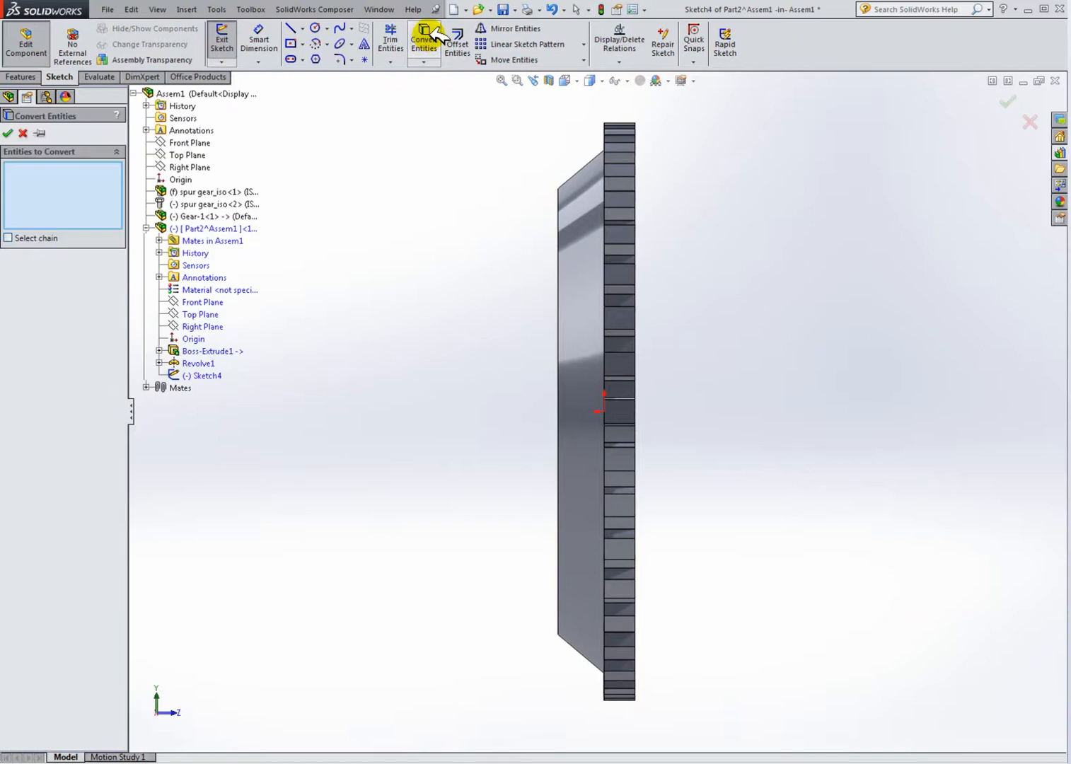
{"action": "left_click", "coordinate": [160, 363]}
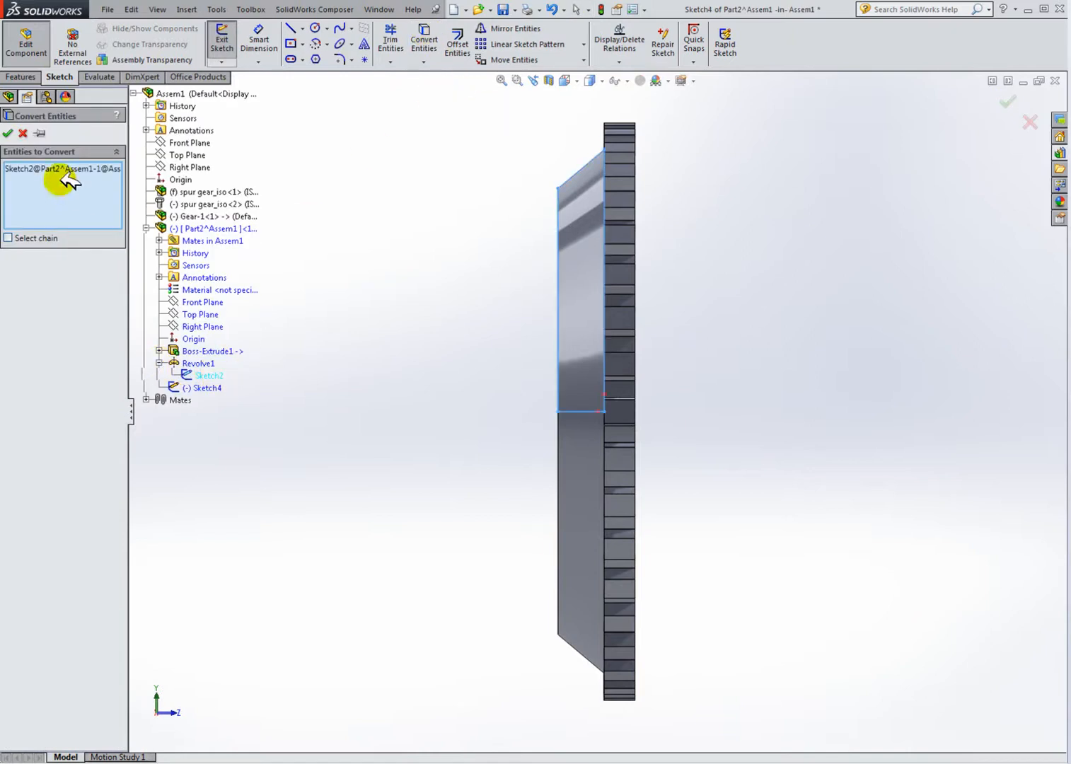
{"action": "left_click", "coordinate": [13, 132]}
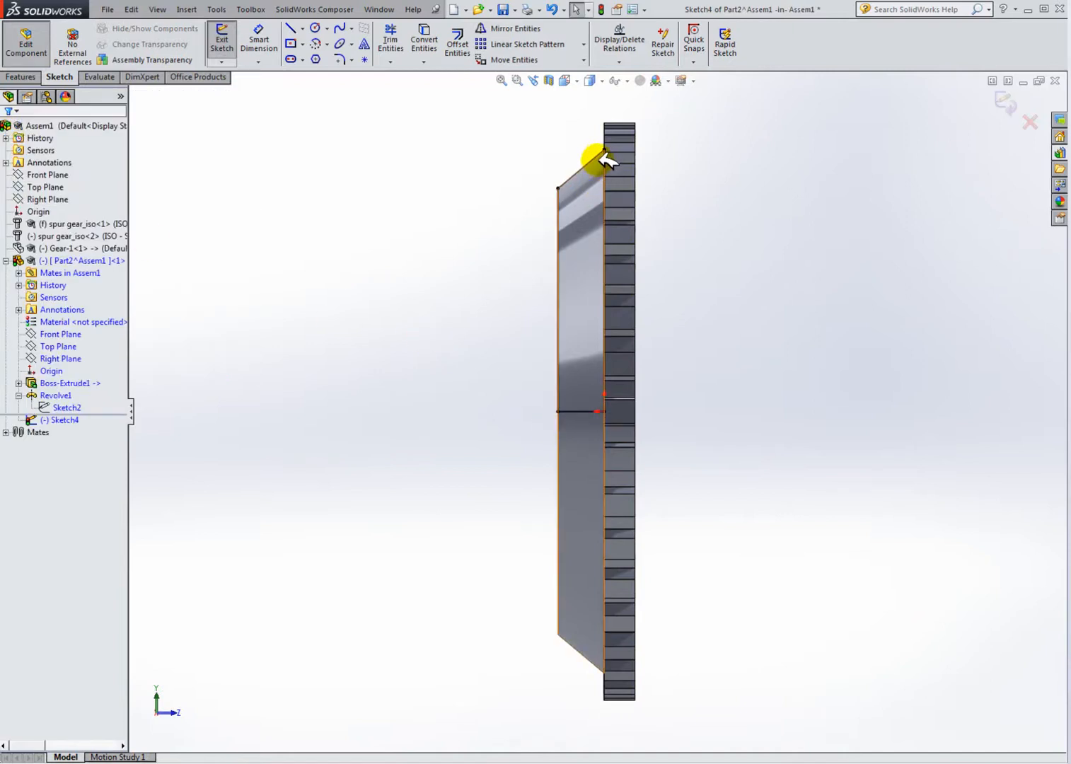
Step: Delete the on-edge relations from the converted sketch lines
{"action": "left_click", "coordinate": [626, 81]}
{"action": "left_click", "coordinate": [619, 200]}
{"action": "scroll", "coordinate": [631, 263], "scroll_direction": "down", "scroll_amount": 3}
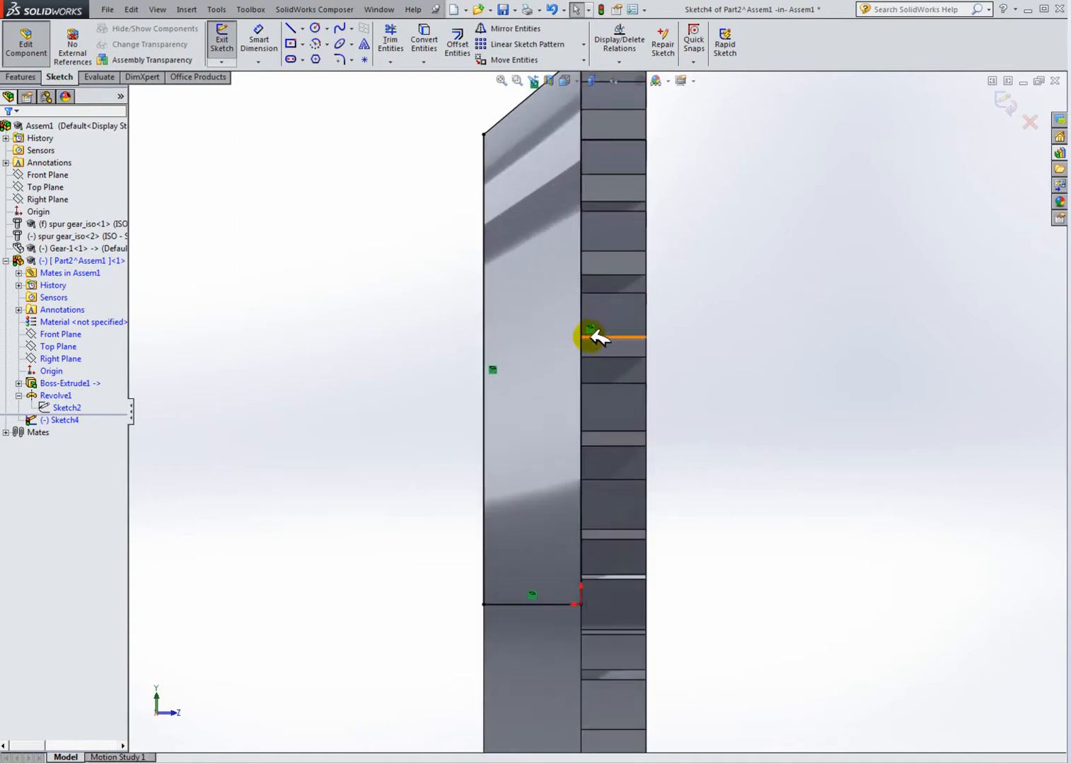
{"action": "left_click", "coordinate": [589, 331]}
{"action": "key", "text": "Delete"}
{"action": "left_click", "coordinate": [493, 369]}
{"action": "key", "text": "Delete"}
{"action": "key", "text": "z"}
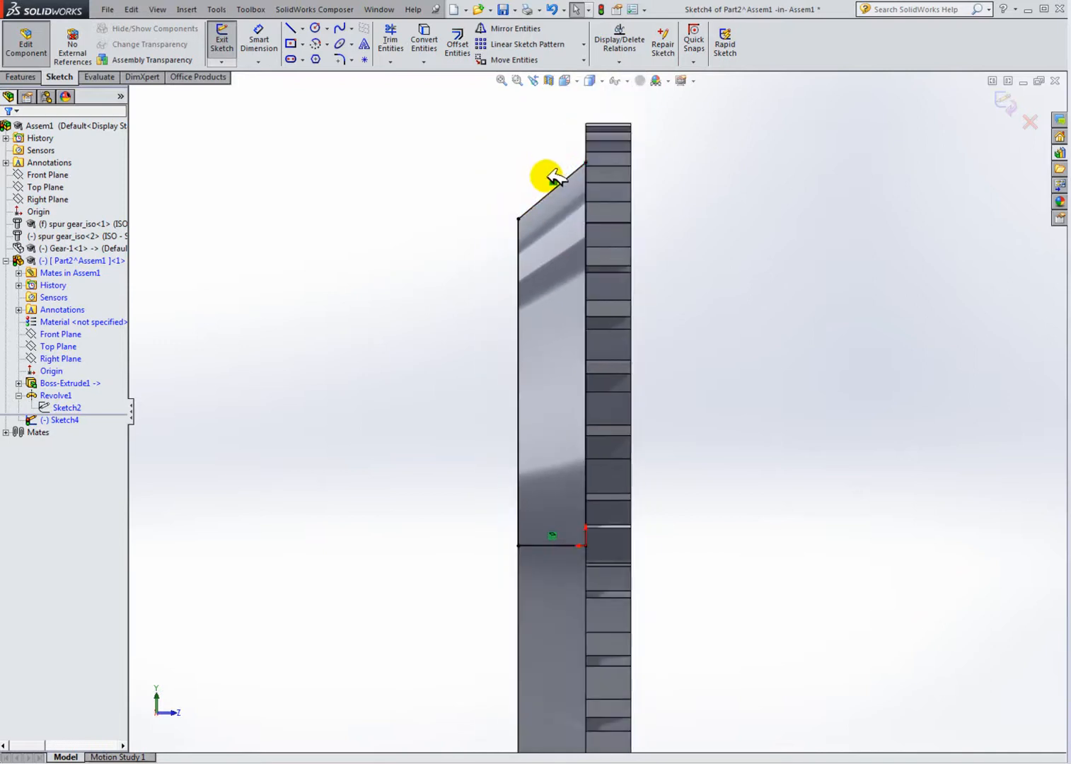
{"action": "left_click", "coordinate": [552, 534]}
{"action": "key", "text": "Delete"}
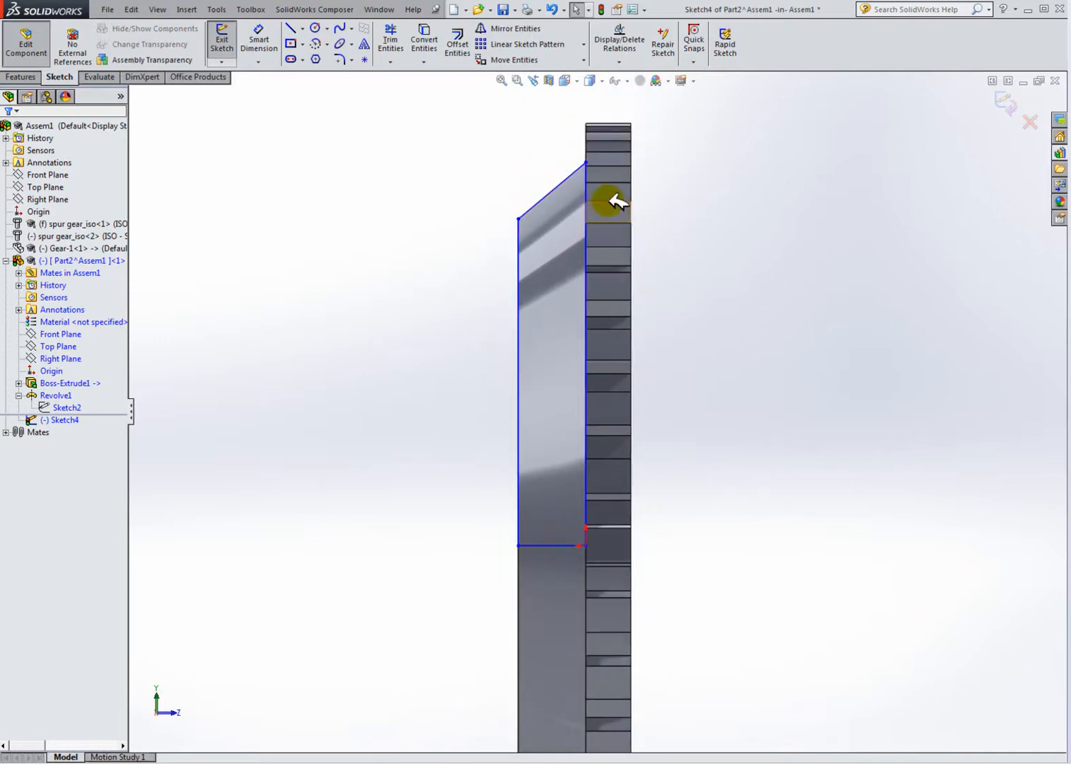
Step: Dimension the angle between the slanted line and the vertical line, about 50°
{"action": "left_click", "coordinate": [256, 37]}
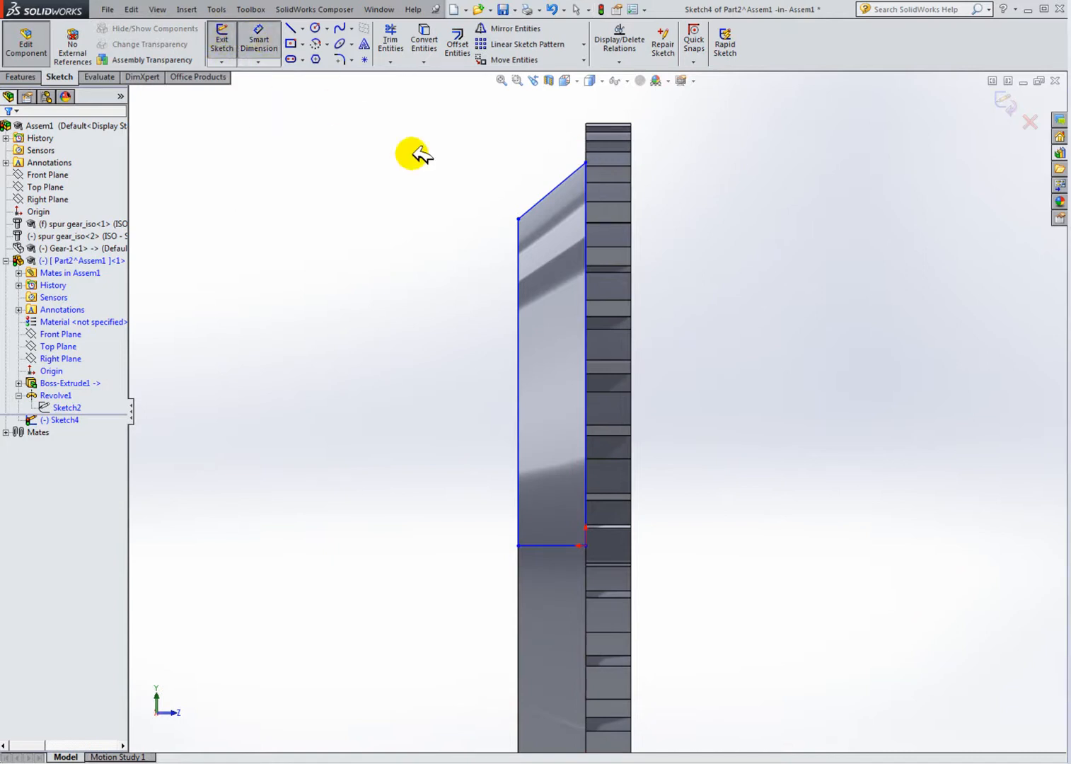
{"action": "left_click", "coordinate": [564, 182]}
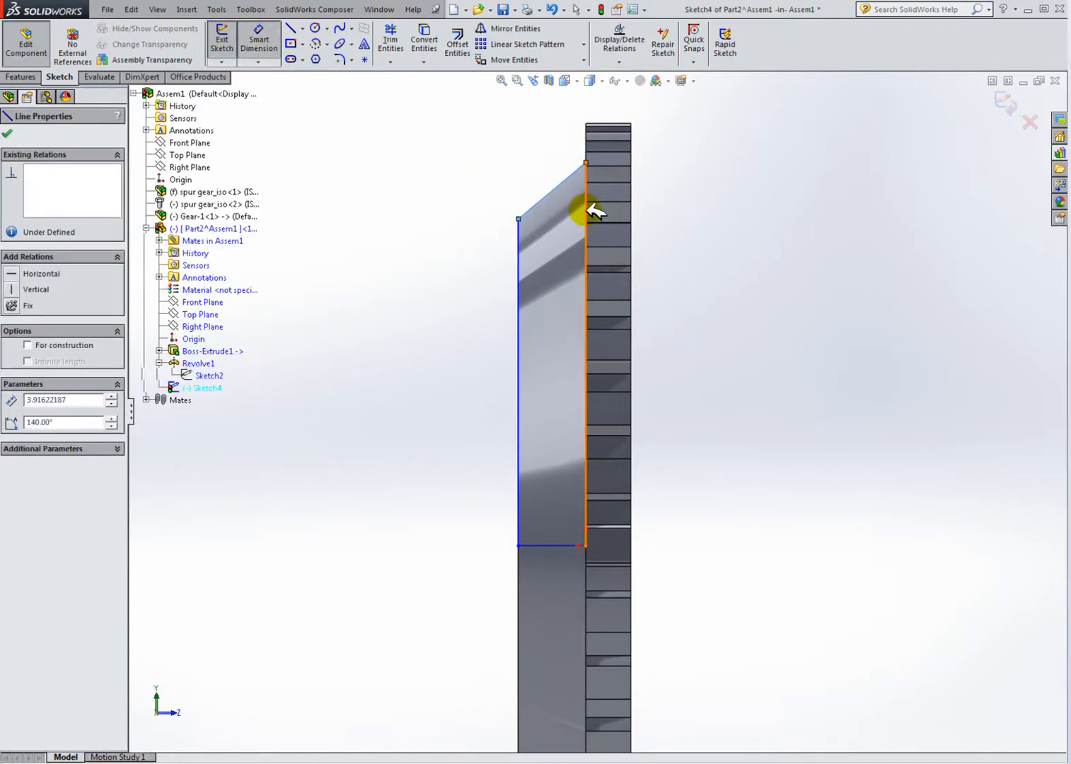
{"action": "left_click", "coordinate": [573, 220]}
{"action": "left_click", "coordinate": [512, 210]}
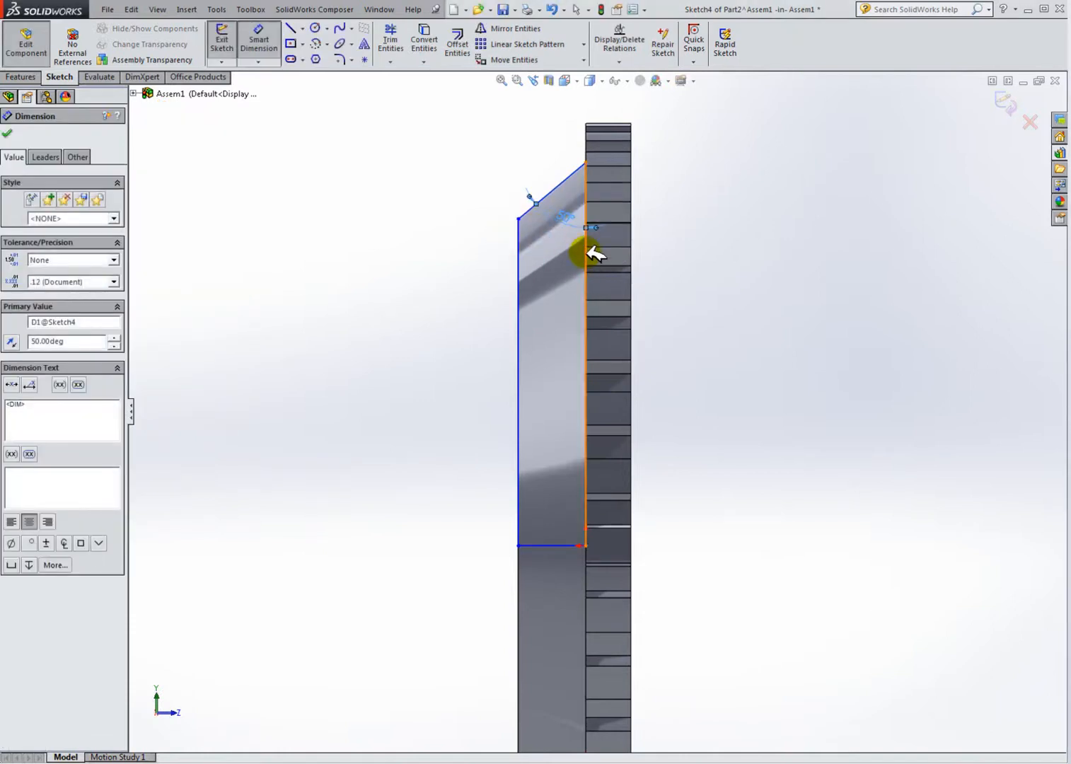
Step: Dimension the vertical line's height as 15.8 mm, then undo the value change
{"action": "left_click", "coordinate": [592, 252]}
{"action": "left_click", "coordinate": [741, 333]}
{"action": "type", "text": "1"}
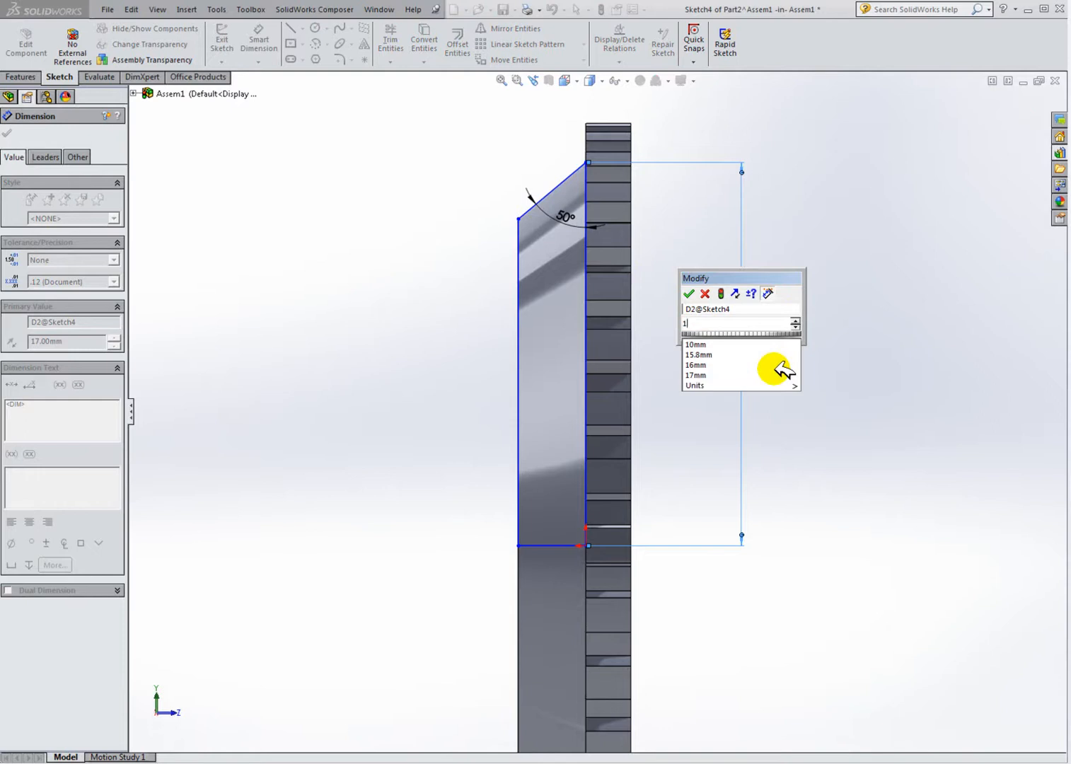
{"action": "type", "text": "5.8"}
{"action": "key", "text": "Return"}
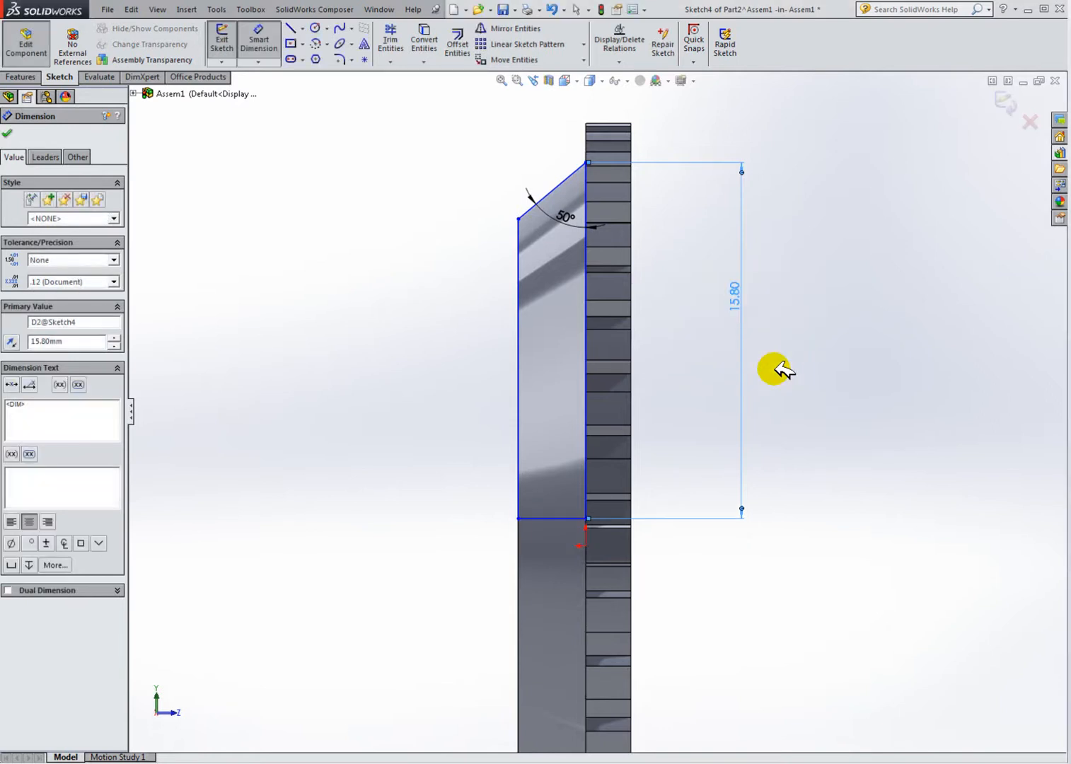
{"action": "left_click", "coordinate": [820, 418]}
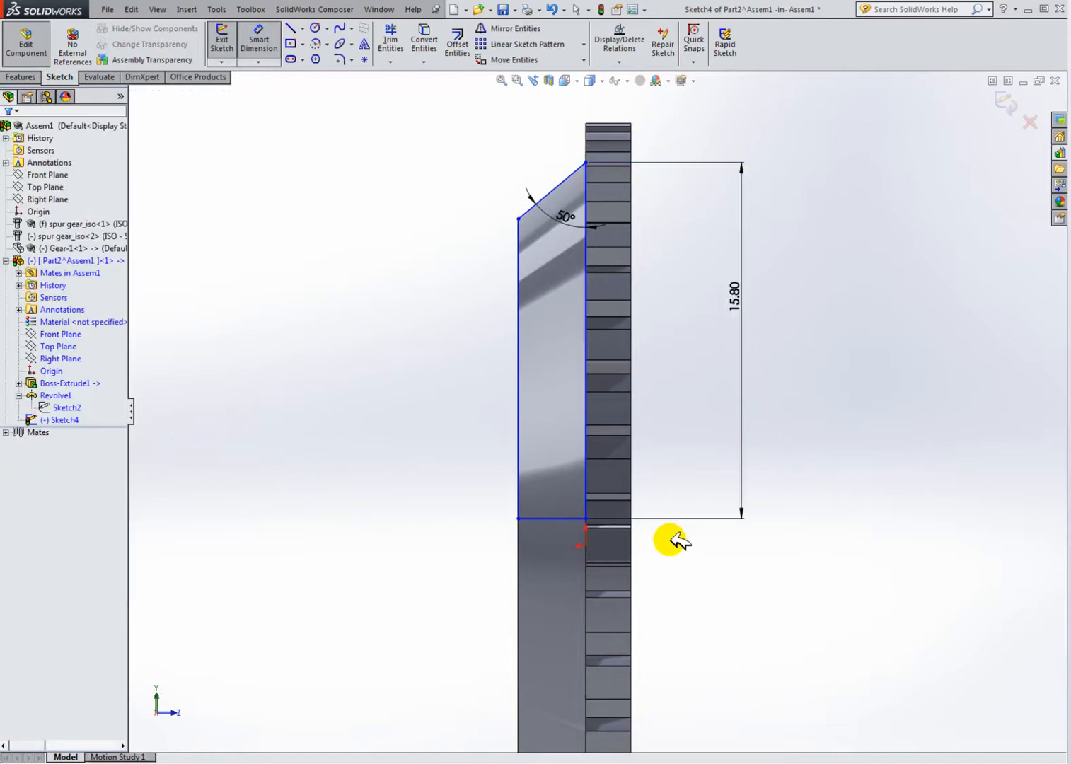
{"action": "key", "text": "ctrl+z"}
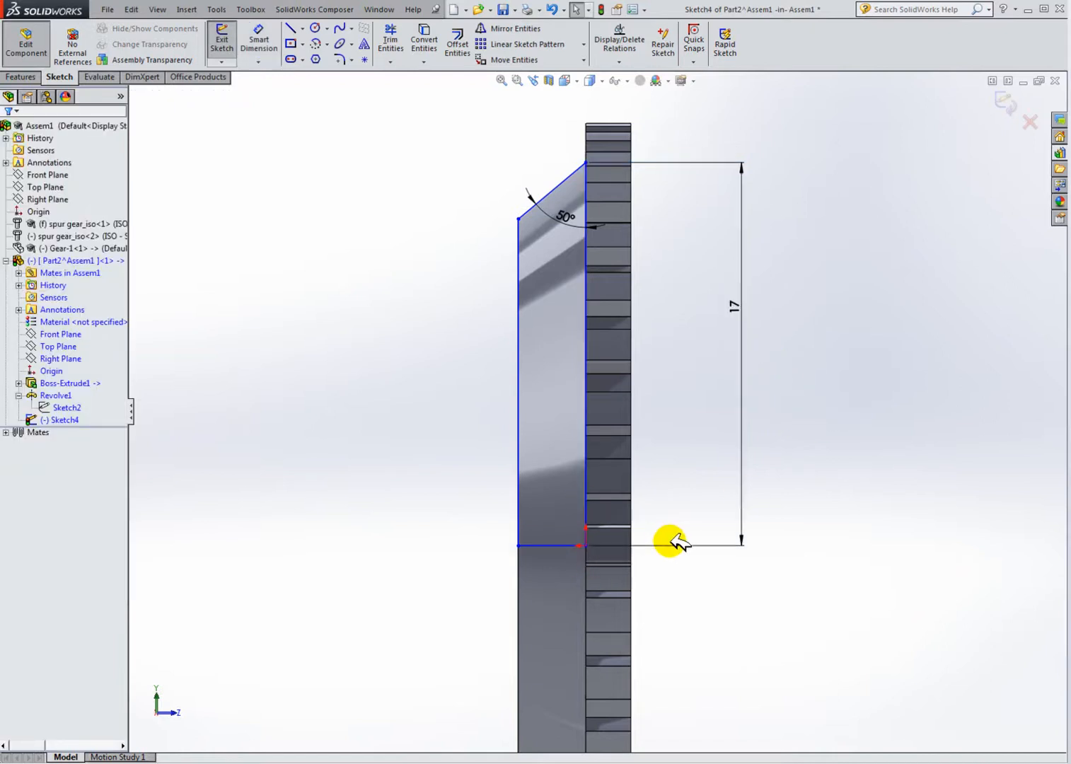
Step: Fix the bottom horizontal line and set the vertical height dimension to 15.8 mm
{"action": "right_click", "coordinate": [550, 545]}
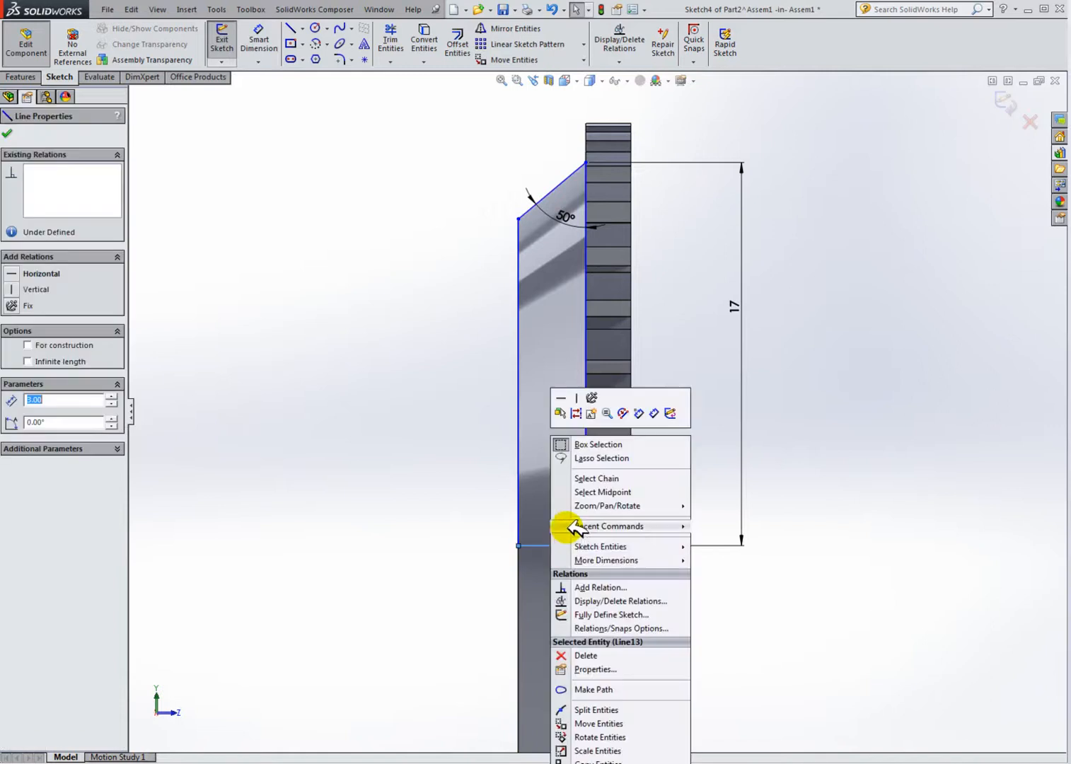
{"action": "left_click", "coordinate": [590, 396]}
{"action": "double_click", "coordinate": [735, 306]}
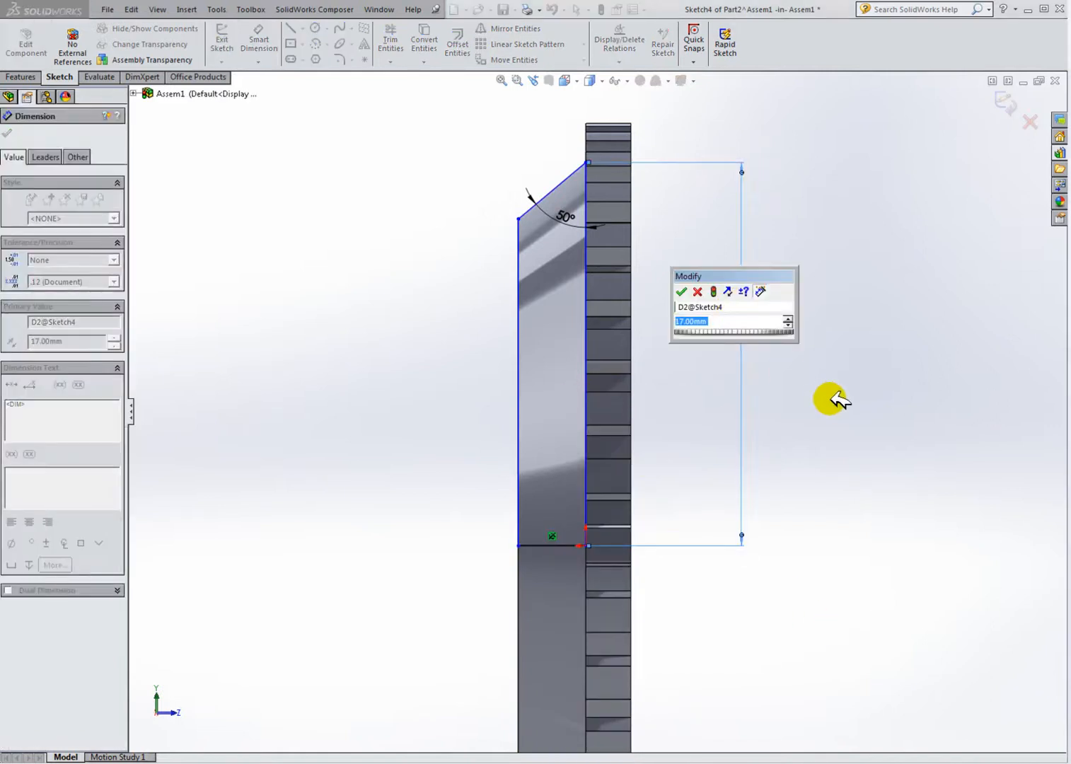
{"action": "type", "text": "15"}
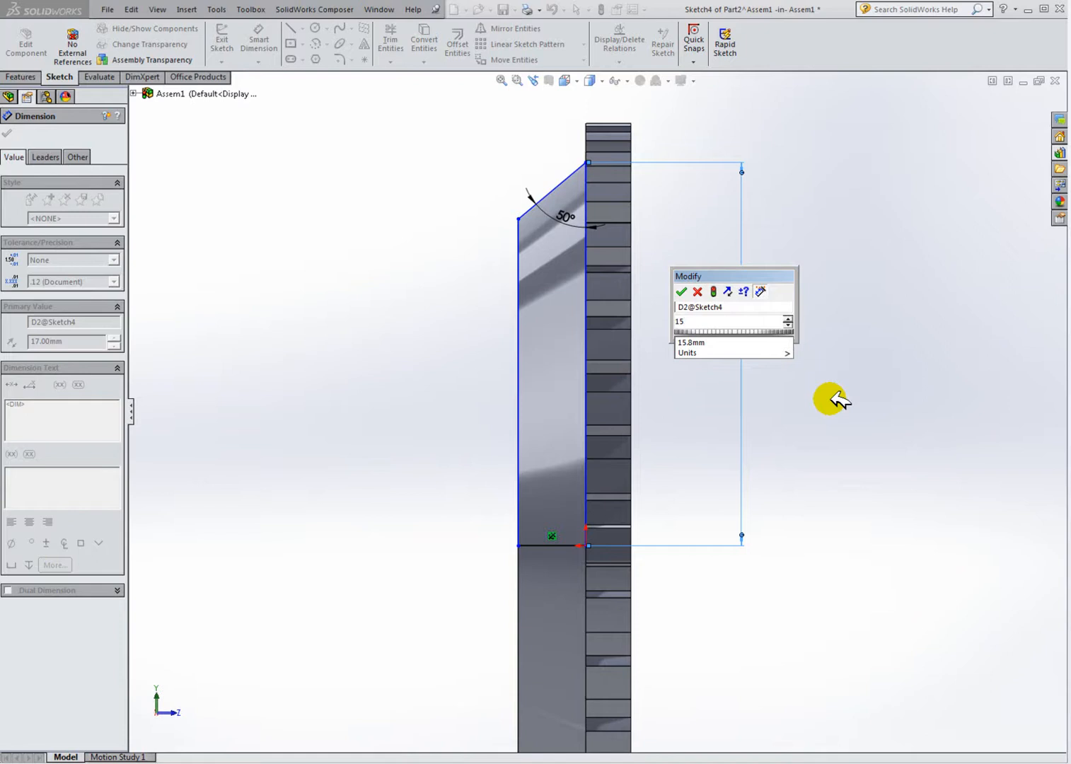
{"action": "type", "text": ".8"}
{"action": "key", "text": "Return"}
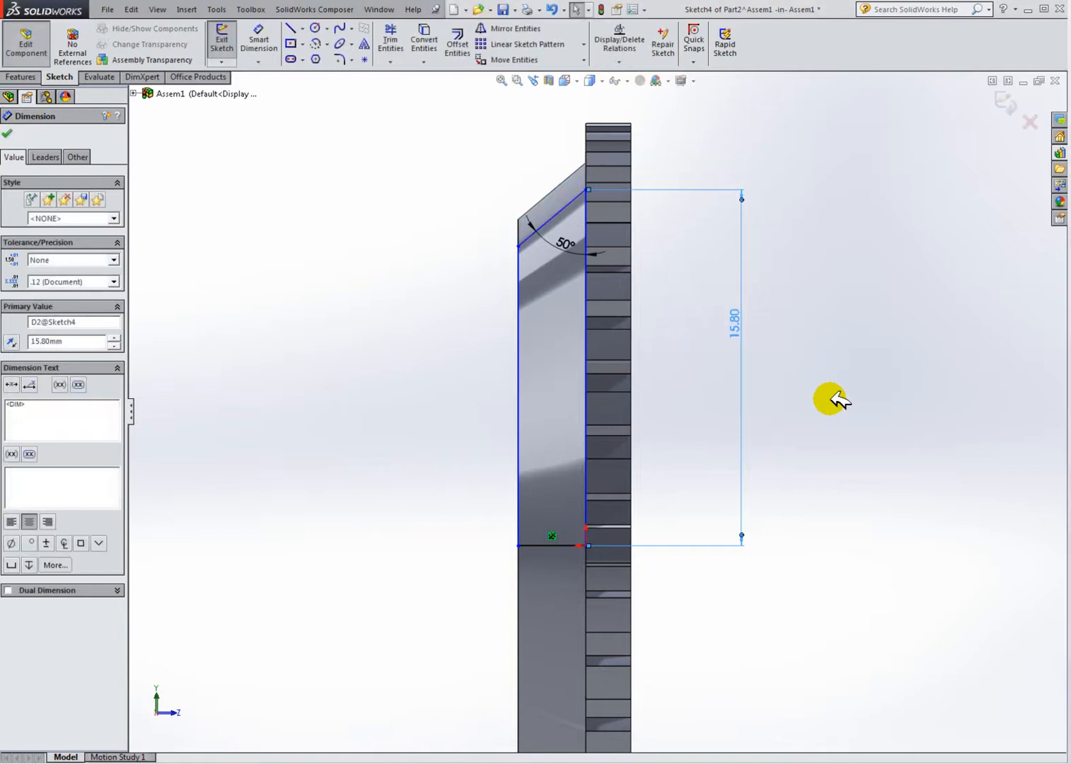
{"action": "left_click", "coordinate": [827, 392]}
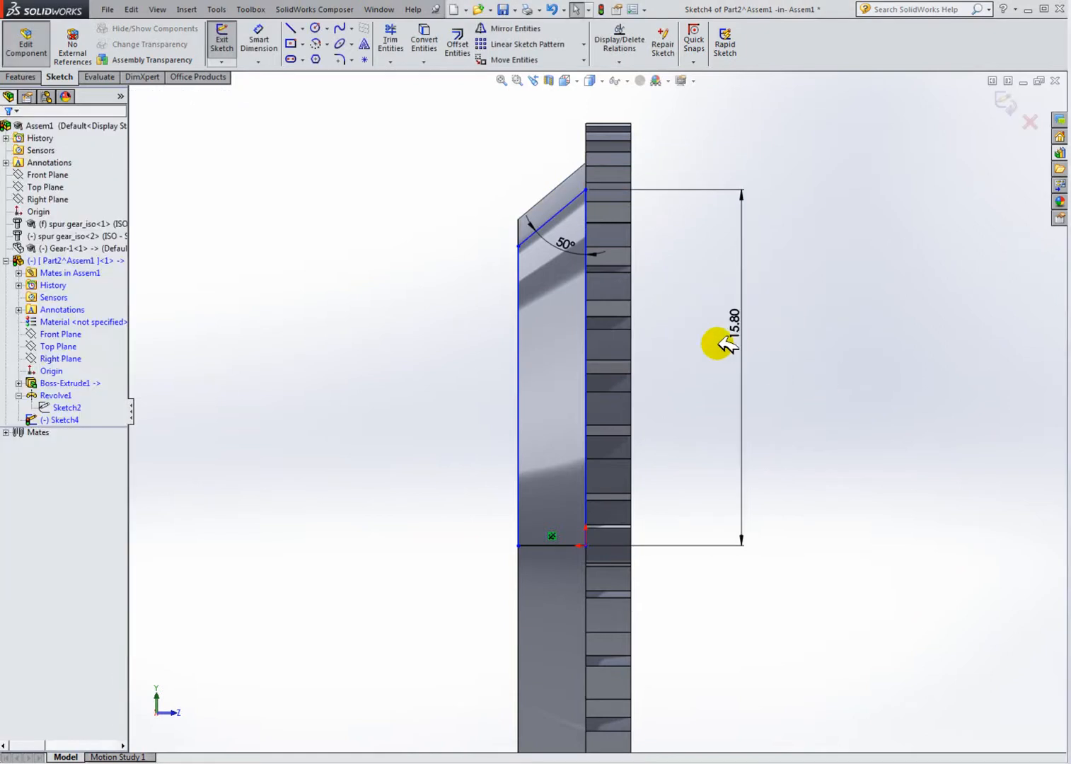
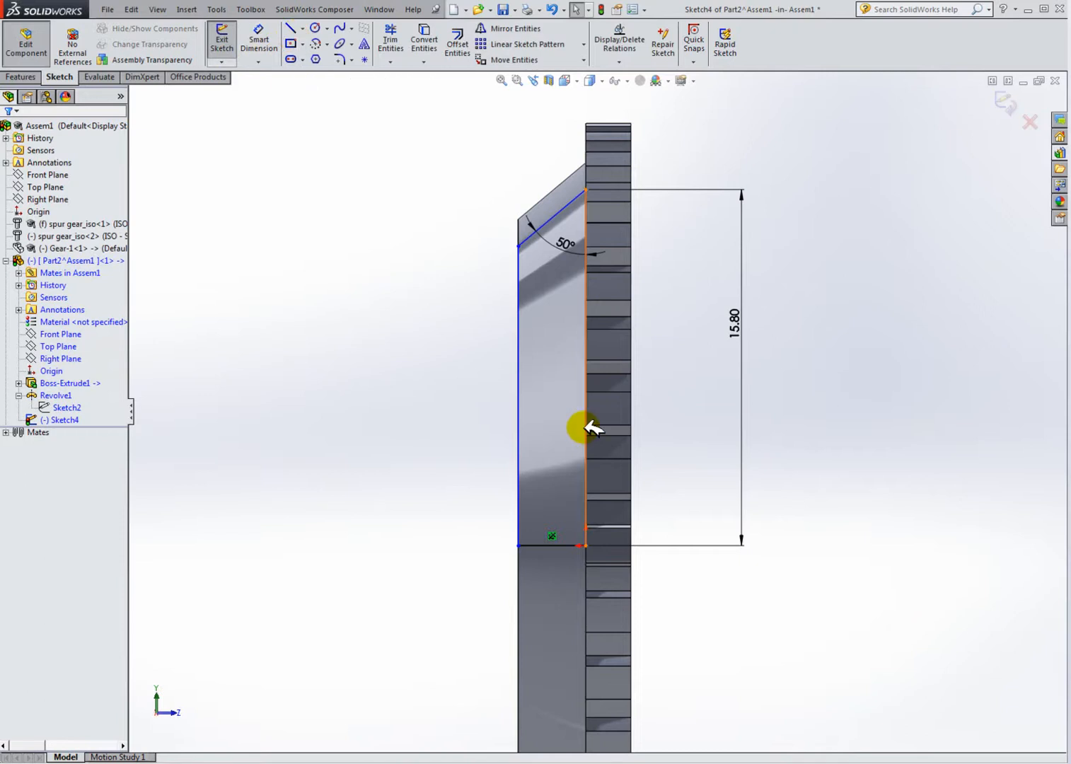
Step: Sketch connected lines from the profile's top corner out to the gear's outer face, down 15.8 mm, and back to the bottom corner
{"action": "left_click", "coordinate": [291, 28]}
{"action": "left_click", "coordinate": [587, 189]}
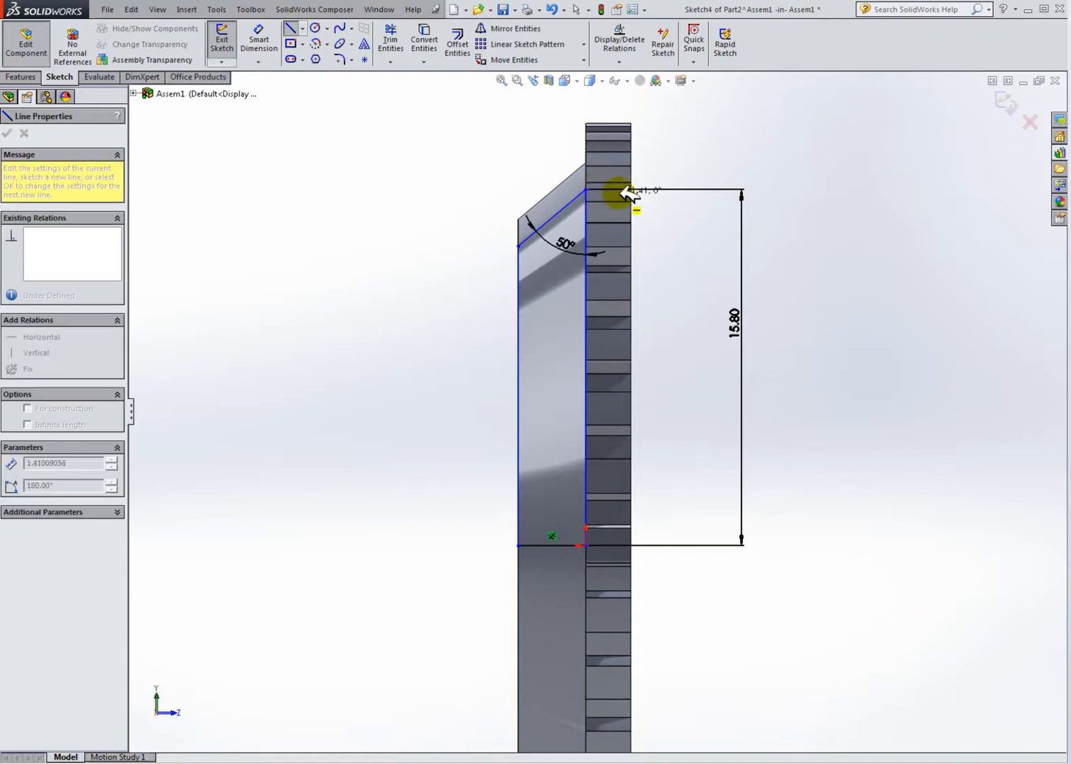
{"action": "scroll", "coordinate": [636, 189], "scroll_direction": "down", "scroll_amount": 4}
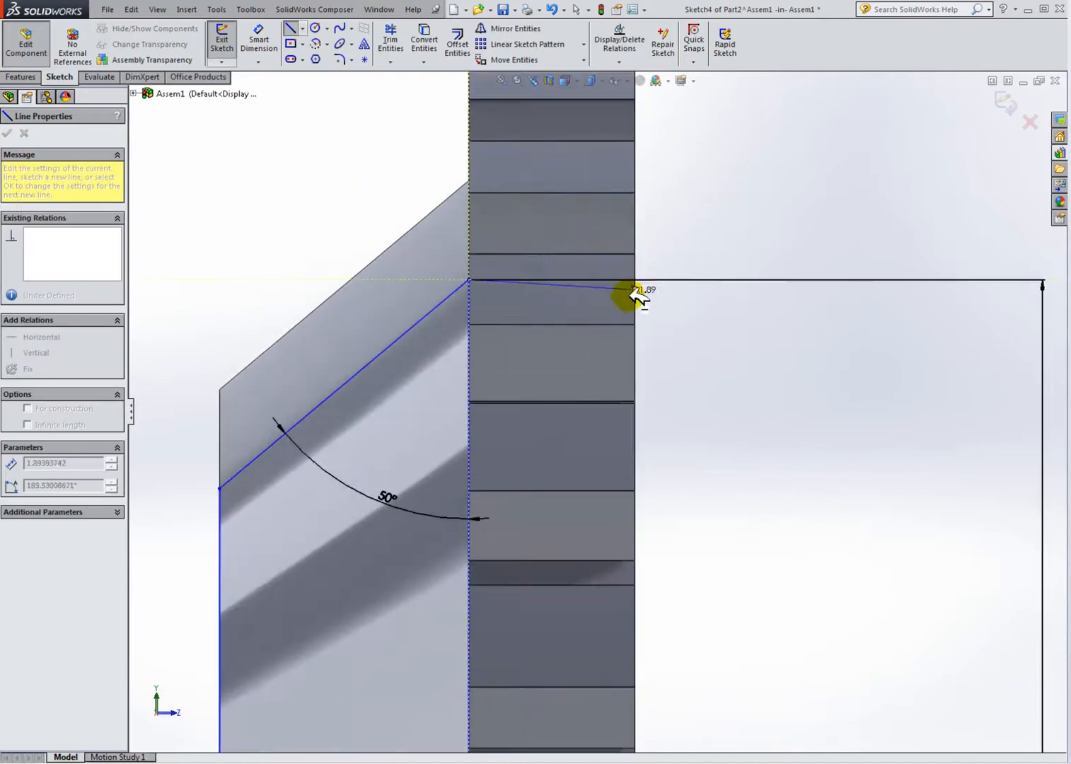
{"action": "scroll", "coordinate": [658, 281], "scroll_direction": "up", "scroll_amount": 4}
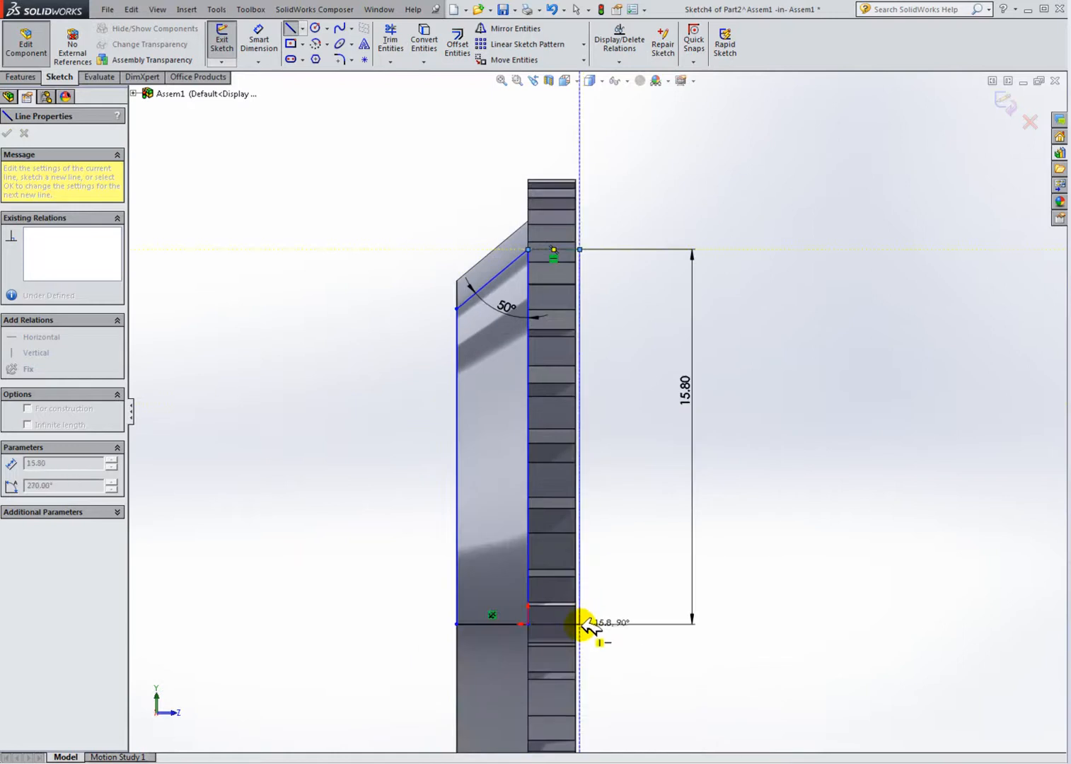
{"action": "left_click", "coordinate": [579, 624]}
{"action": "left_click", "coordinate": [527, 623]}
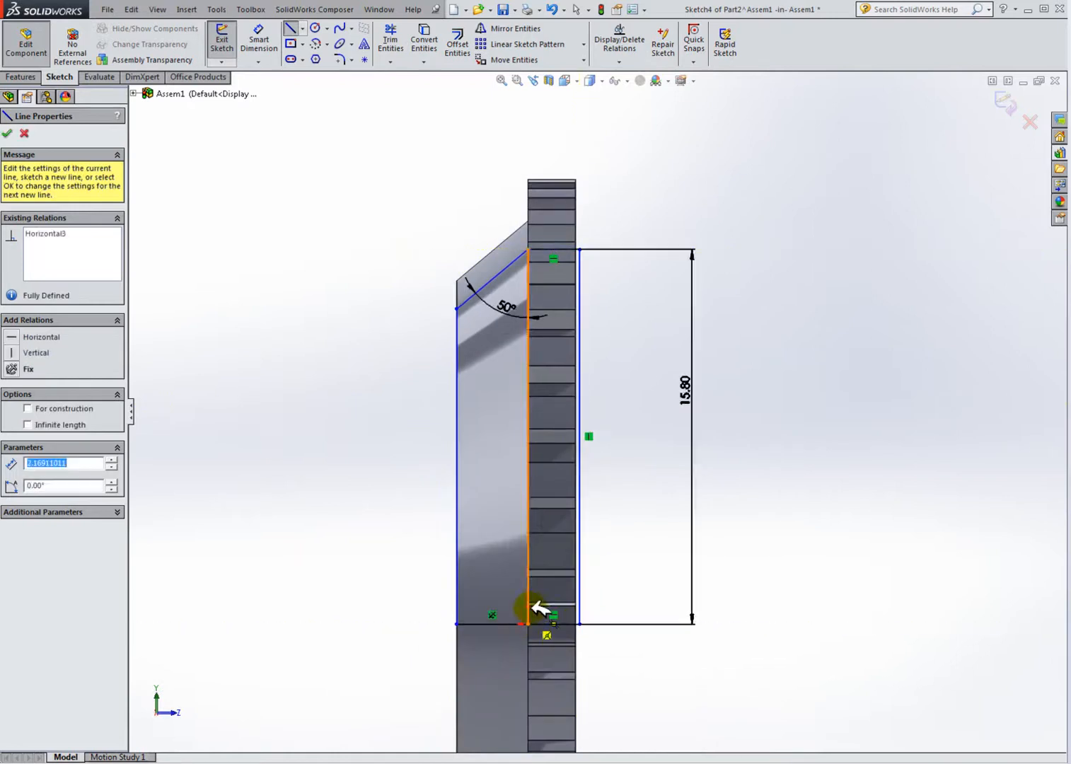
{"action": "key", "text": "Escape"}
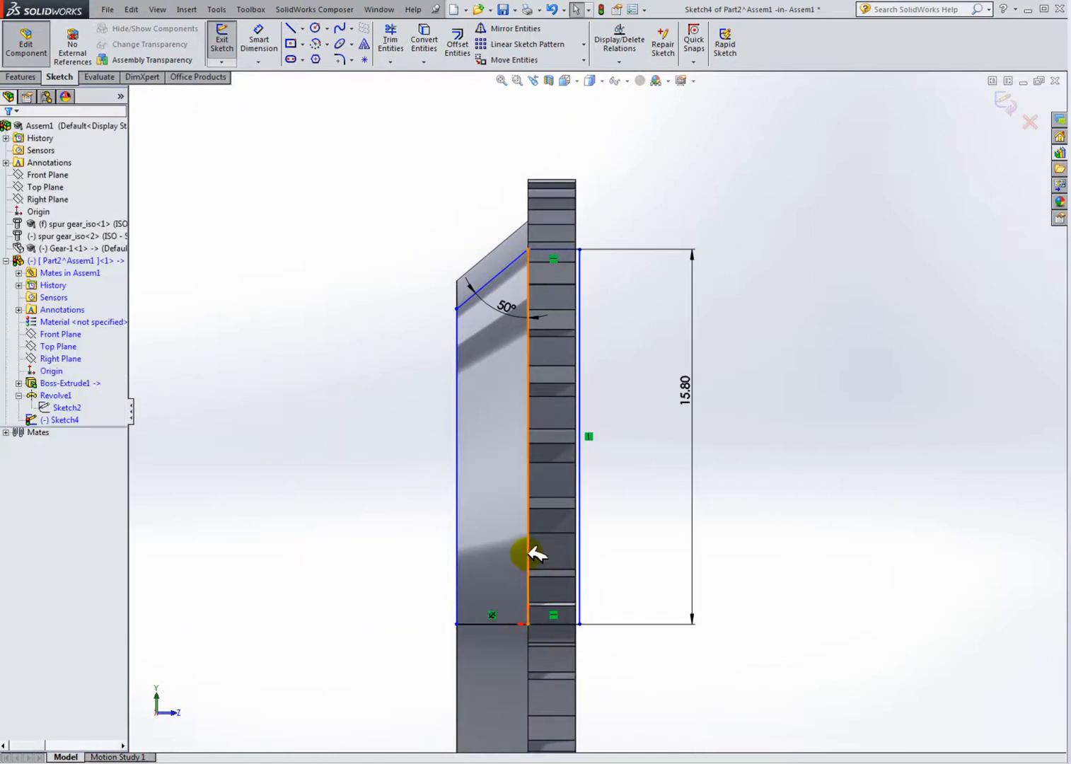
Step: Delete the inner vertical converted line and exit the sketch
{"action": "left_click", "coordinate": [529, 550]}
{"action": "key", "text": "Delete"}
{"action": "left_click", "coordinate": [465, 394]}
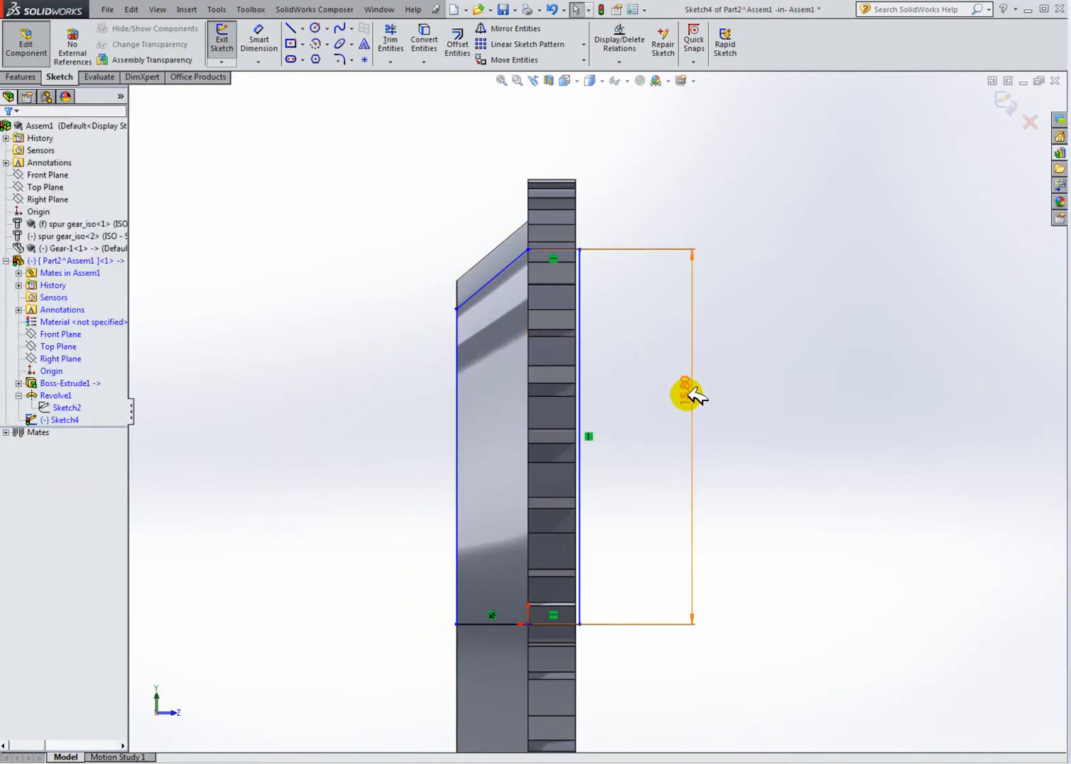
{"action": "scroll", "coordinate": [571, 469], "scroll_direction": "up", "scroll_amount": 1}
{"action": "mouse_move", "coordinate": [572, 470]}
{"action": "middle_mouse_down"}
{"action": "mouse_move", "coordinate": [667, 468]}
{"action": "mouse_move", "coordinate": [707, 491]}
{"action": "middle_mouse_up"}
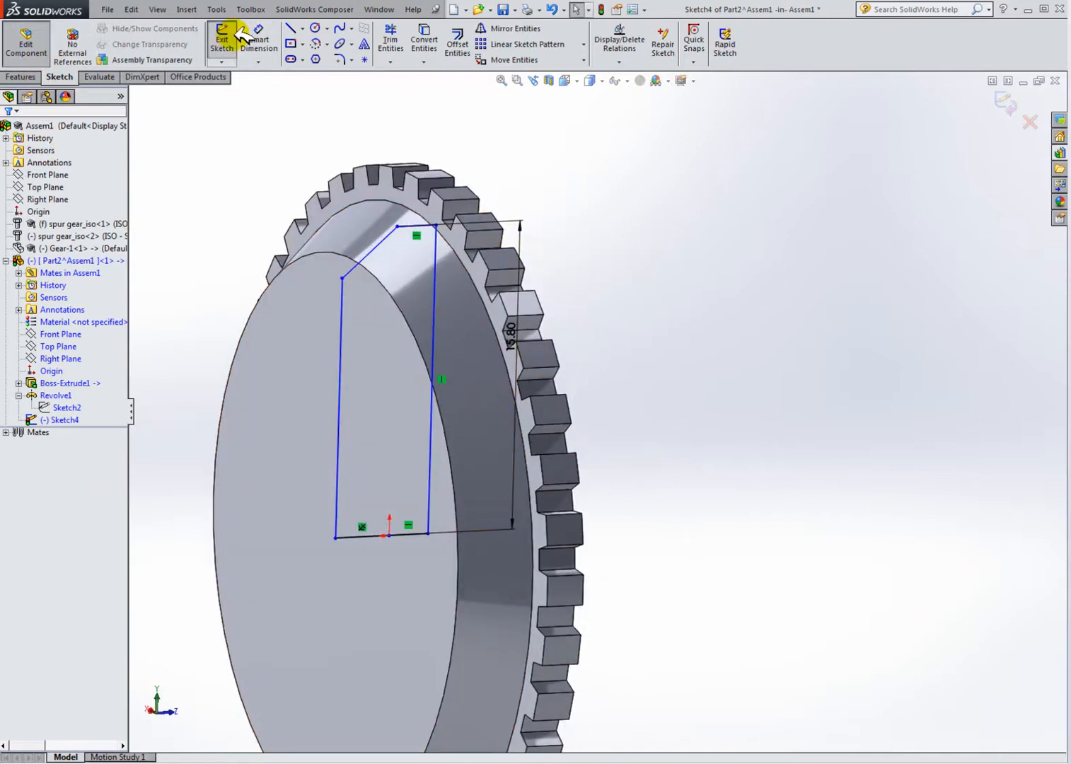
{"action": "left_click", "coordinate": [21, 77]}
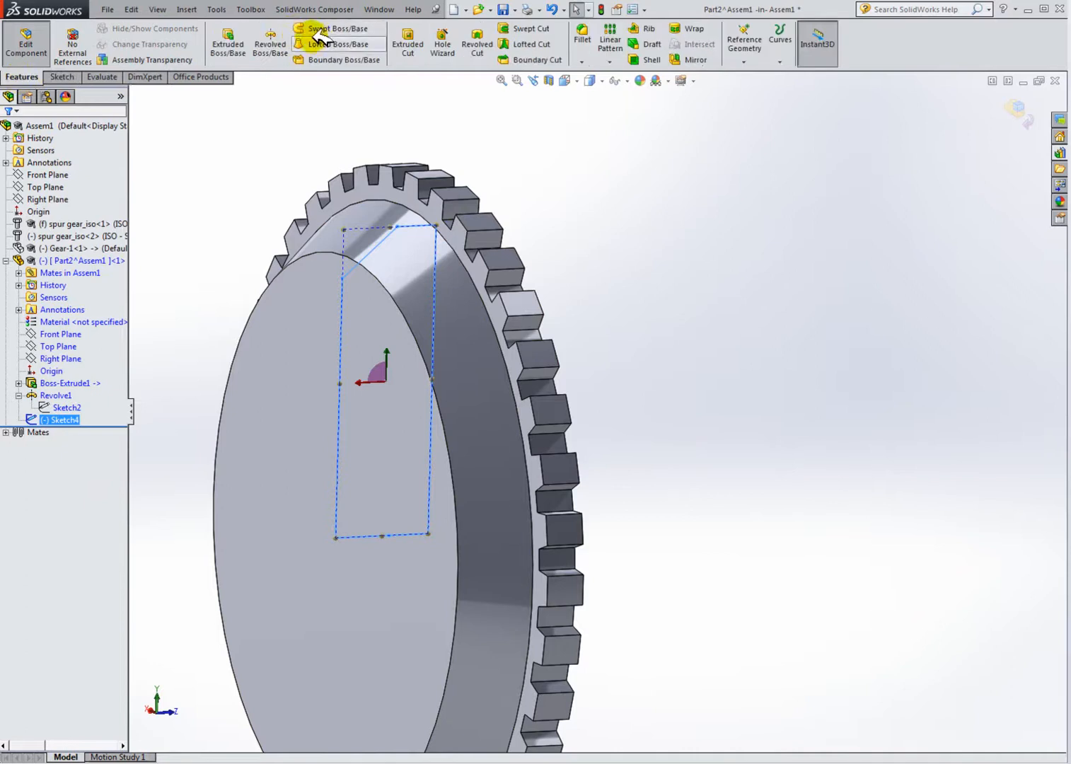
Step: Revolve-cut the sketch 360° about its bottom line
{"action": "left_click", "coordinate": [408, 42]}
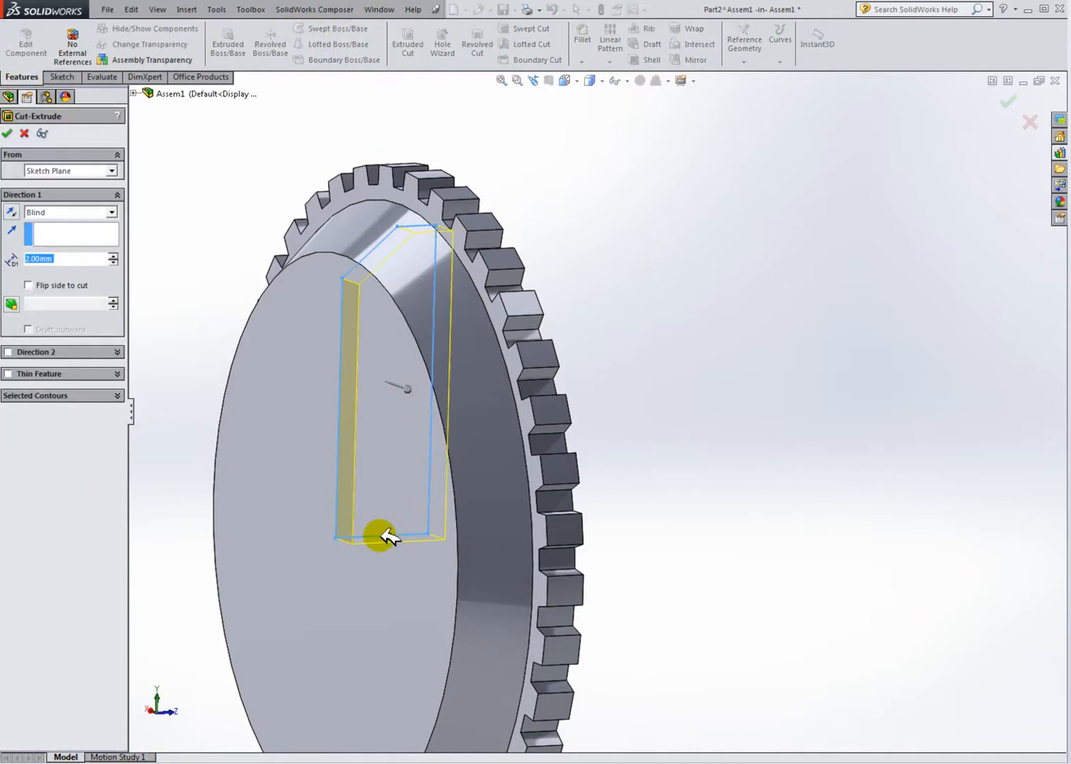
{"action": "left_click", "coordinate": [21, 132]}
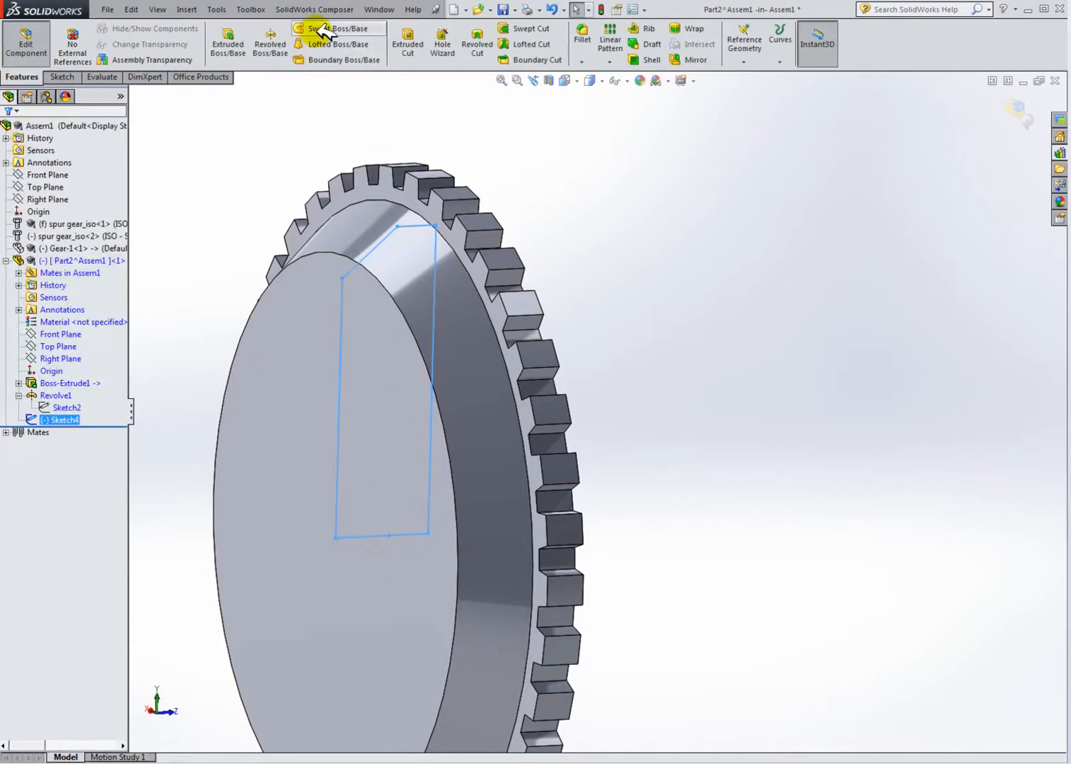
{"action": "left_click", "coordinate": [476, 44]}
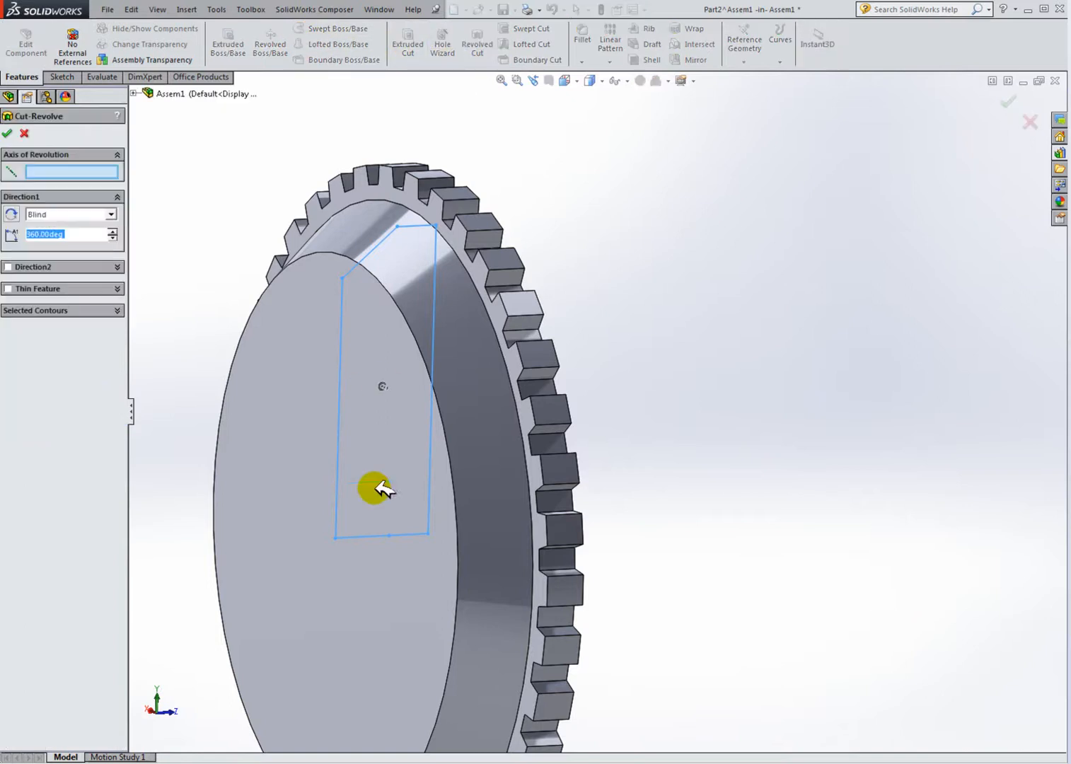
{"action": "left_click", "coordinate": [365, 535]}
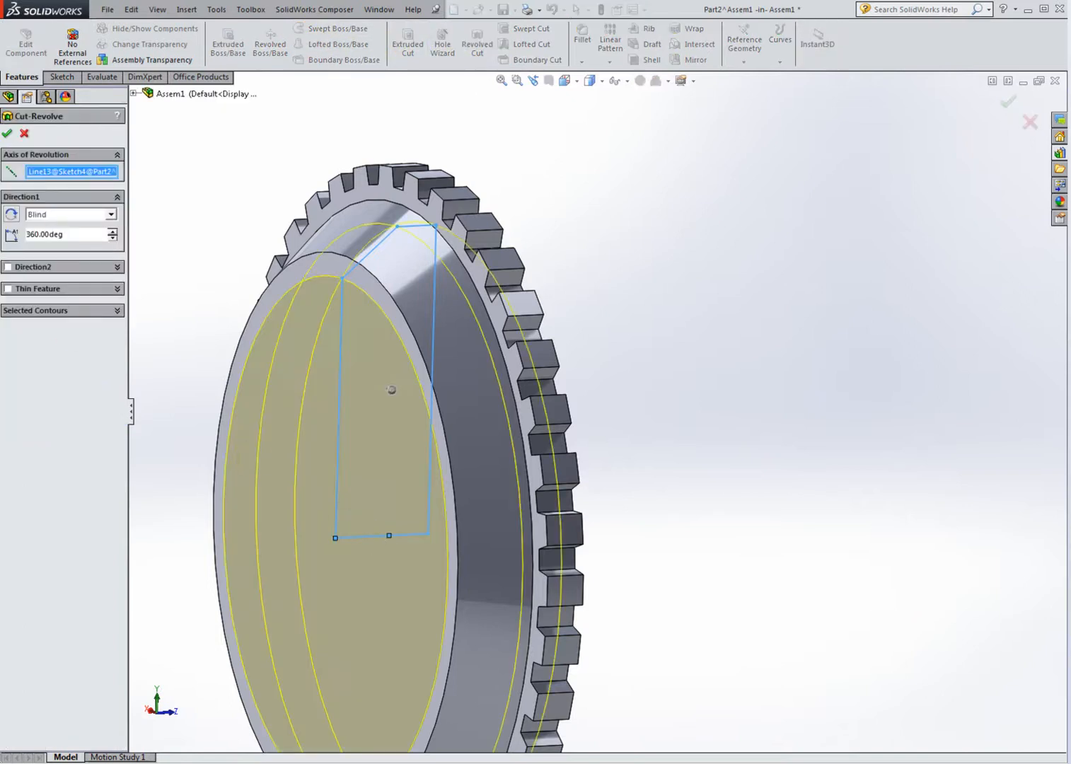
{"action": "left_click", "coordinate": [14, 133]}
{"action": "middle_click_drag", "start_coordinate": [610, 406], "coordinate": [585, 339]}
{"action": "scroll", "coordinate": [680, 497], "scroll_direction": "up", "scroll_amount": 4}
{"action": "middle_click_drag", "start_coordinate": [677, 559], "coordinate": [853, 313]}
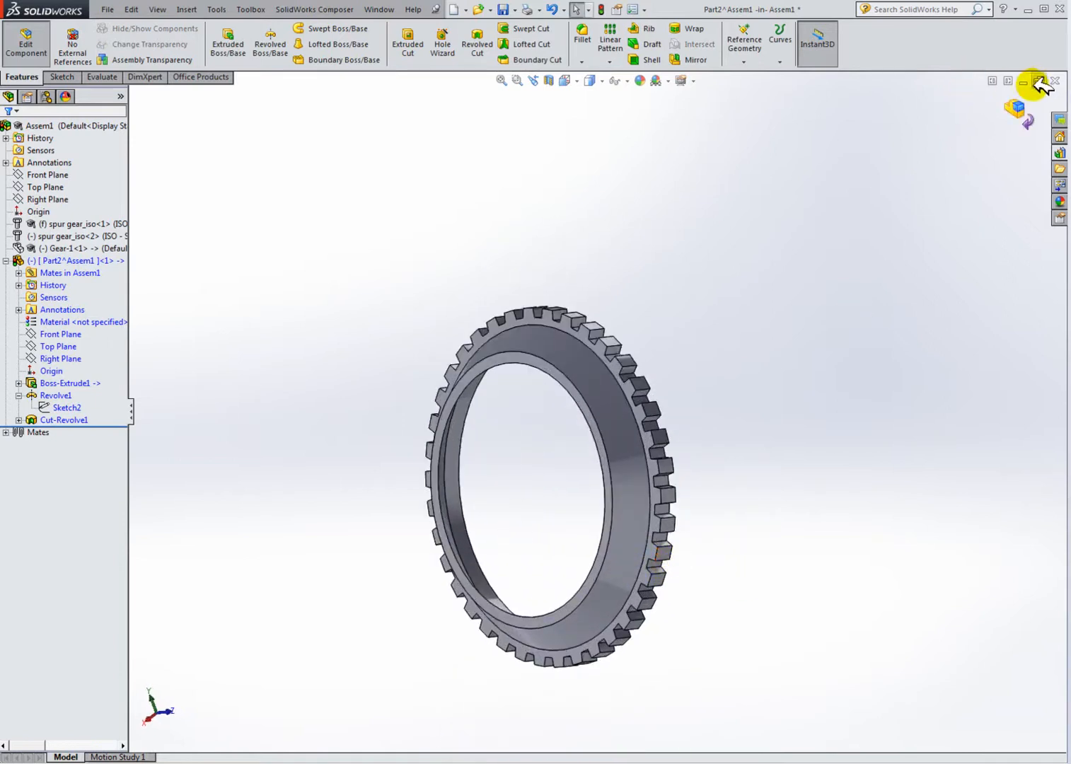
Step: Tile the windows to compare the new ring with the gearbox demo model, then maximize the assembly window again
{"action": "left_click", "coordinate": [1010, 81]}
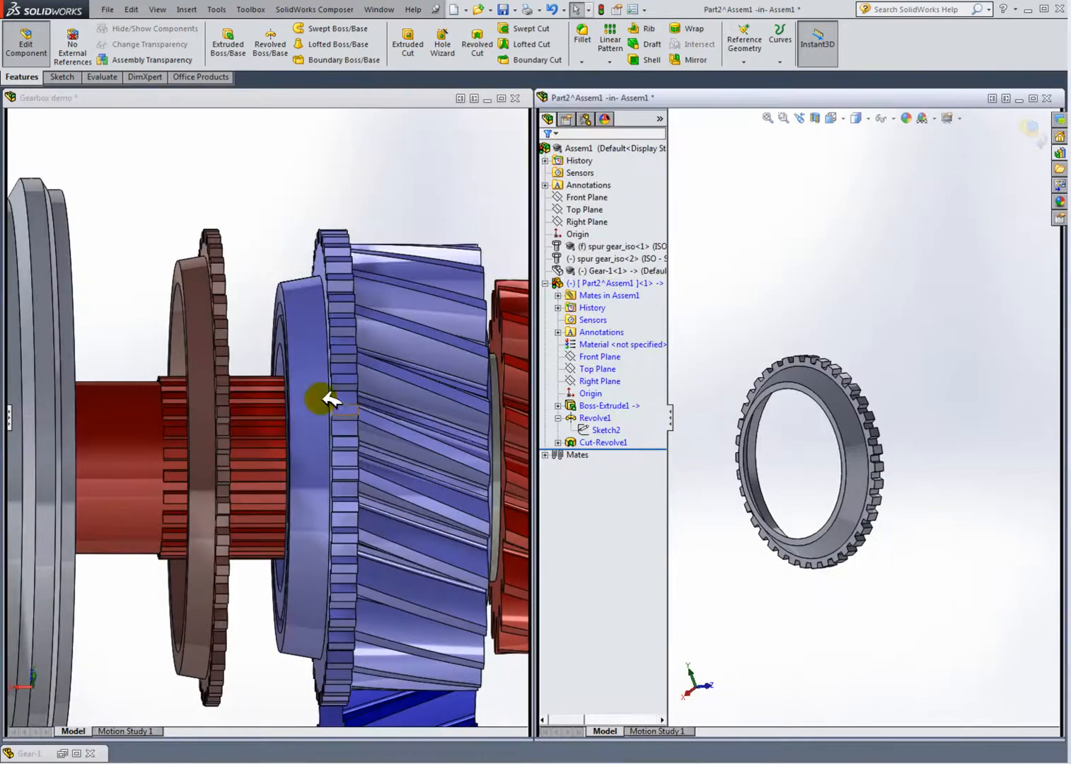
{"action": "left_click", "coordinate": [304, 364]}
{"action": "scroll", "coordinate": [303, 381], "scroll_direction": "up", "scroll_amount": 2}
{"action": "middle_click_drag", "start_coordinate": [267, 371], "coordinate": [322, 375]}
{"action": "left_click", "coordinate": [310, 387]}
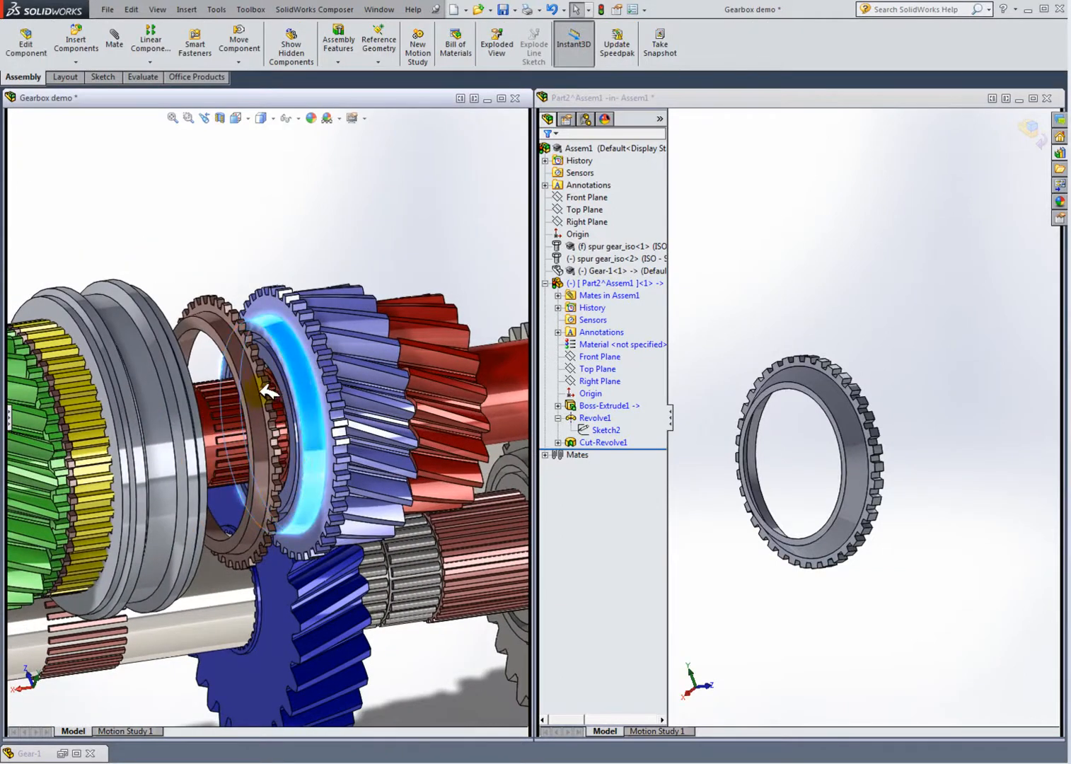
{"action": "left_click", "coordinate": [244, 390]}
{"action": "middle_click_drag", "start_coordinate": [776, 401], "coordinate": [820, 458]}
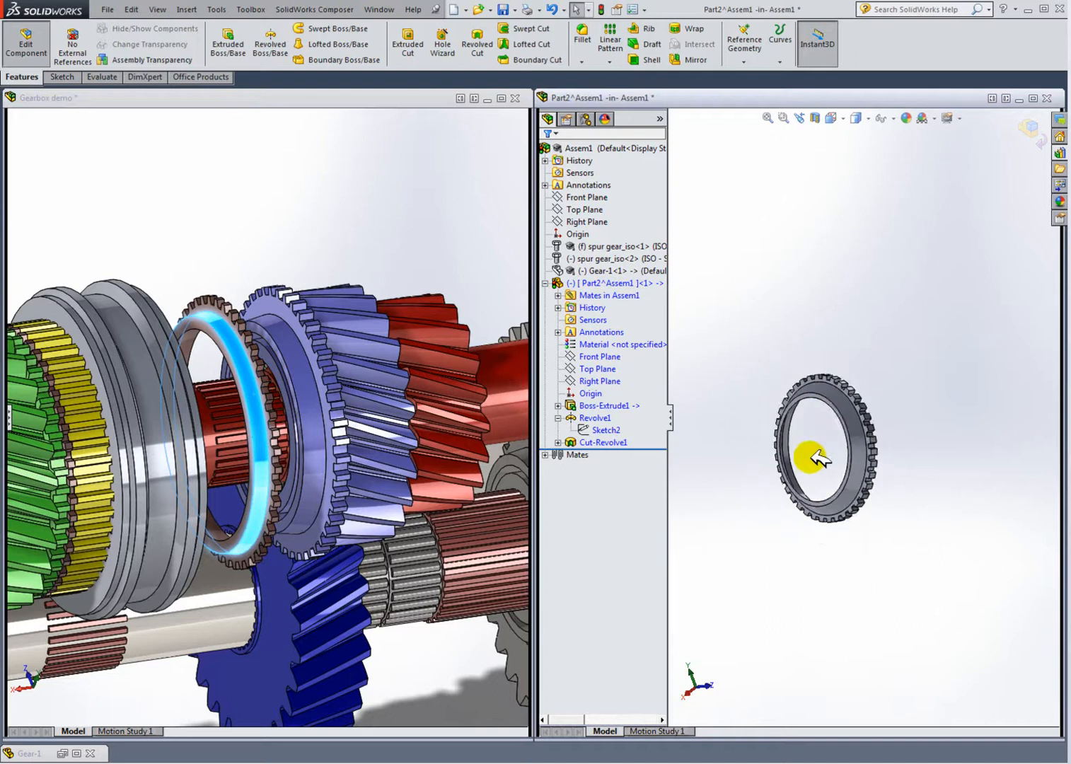
{"action": "key", "text": "f"}
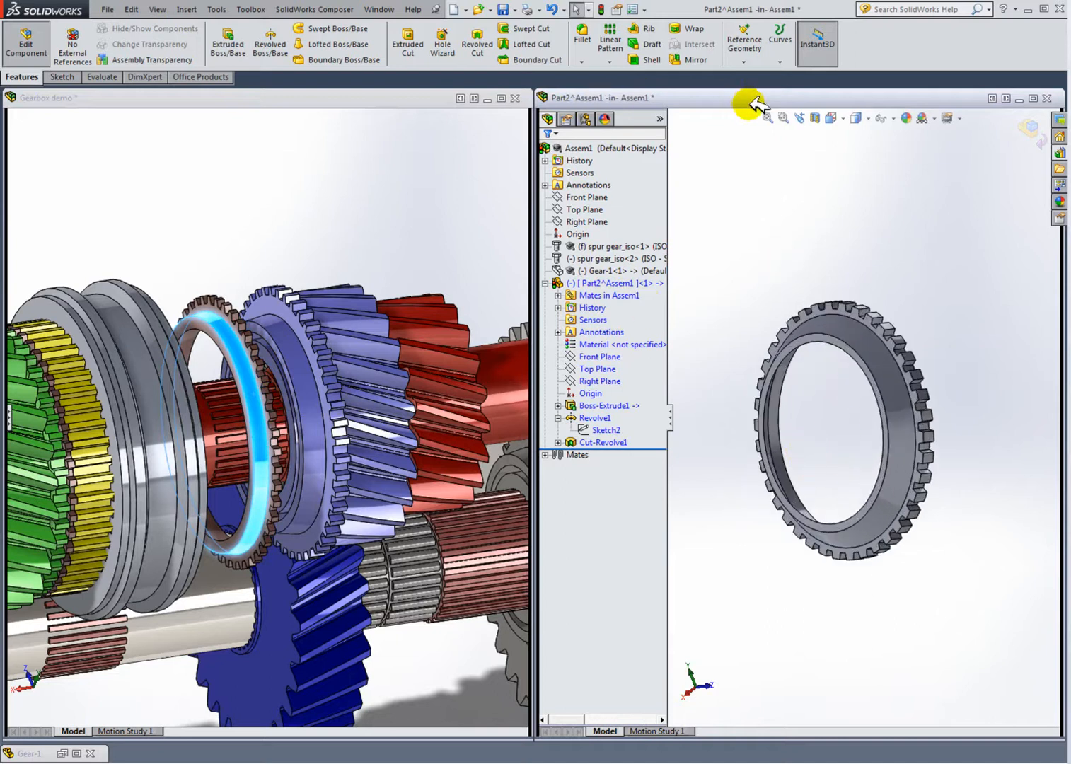
{"action": "left_click", "coordinate": [601, 7]}
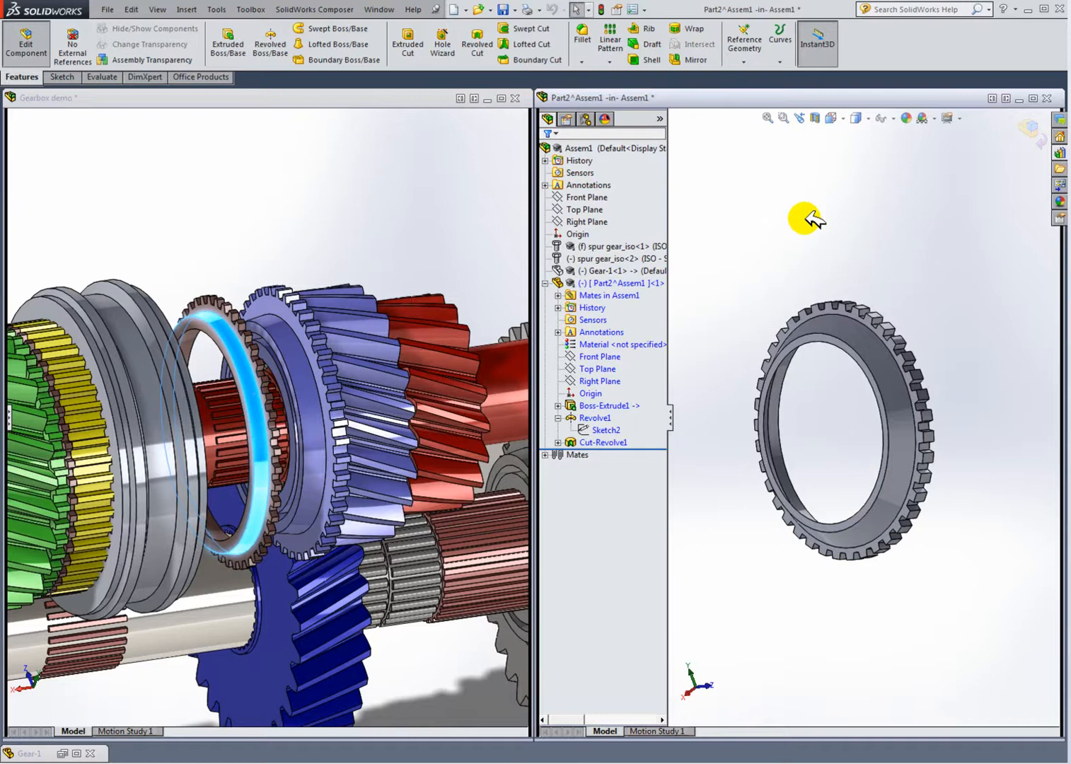
{"action": "left_click", "coordinate": [1033, 98]}
Step: Exit in-context editing of the new part and collapse its tree branch
{"action": "left_click", "coordinate": [51, 261]}
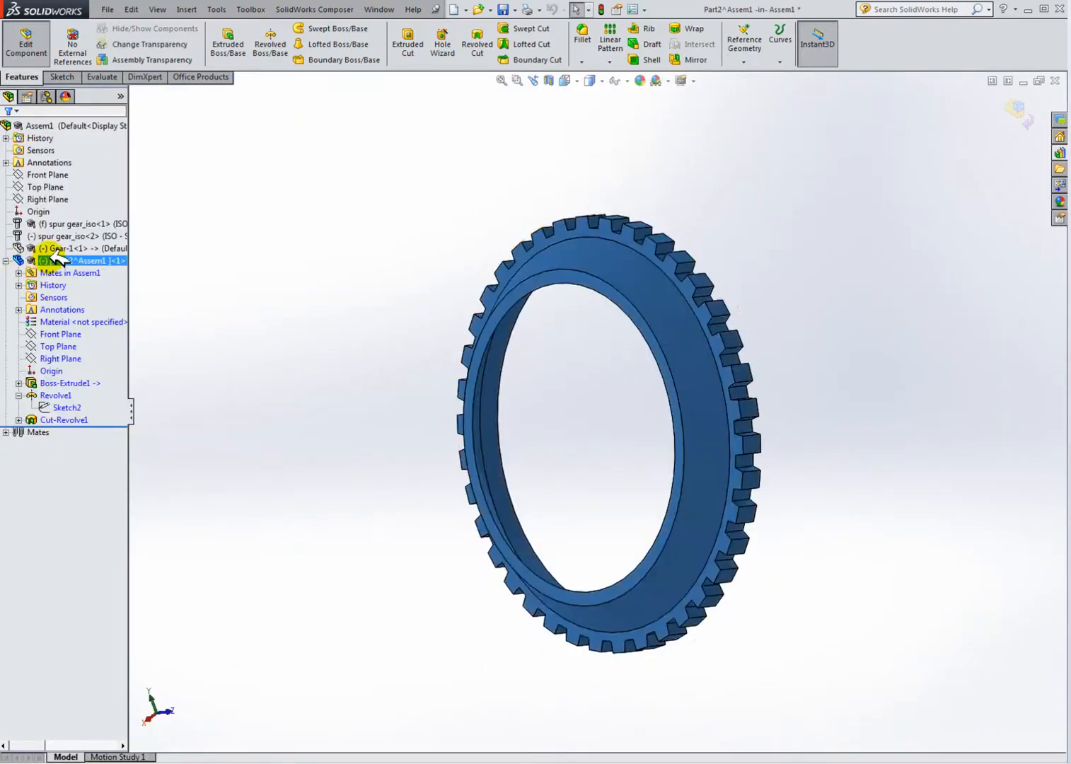
{"action": "left_click", "coordinate": [25, 42]}
{"action": "left_click", "coordinate": [6, 260]}
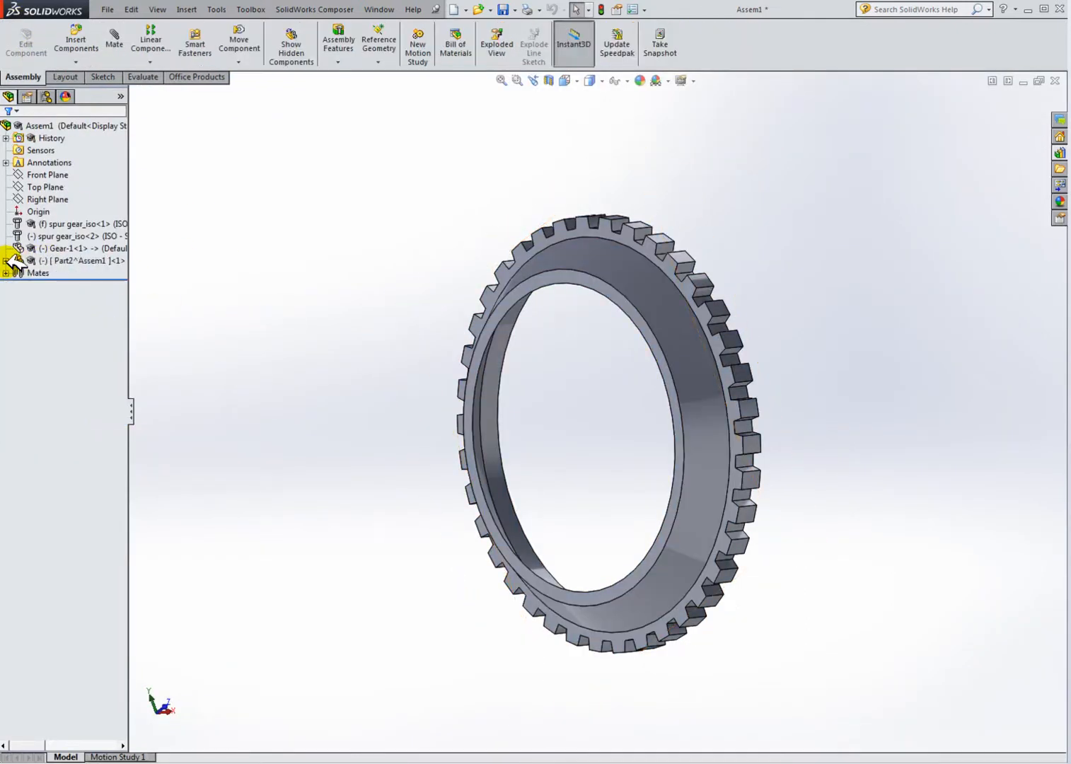
Step: Show the hidden Gear-1 component
{"action": "left_click", "coordinate": [60, 249]}
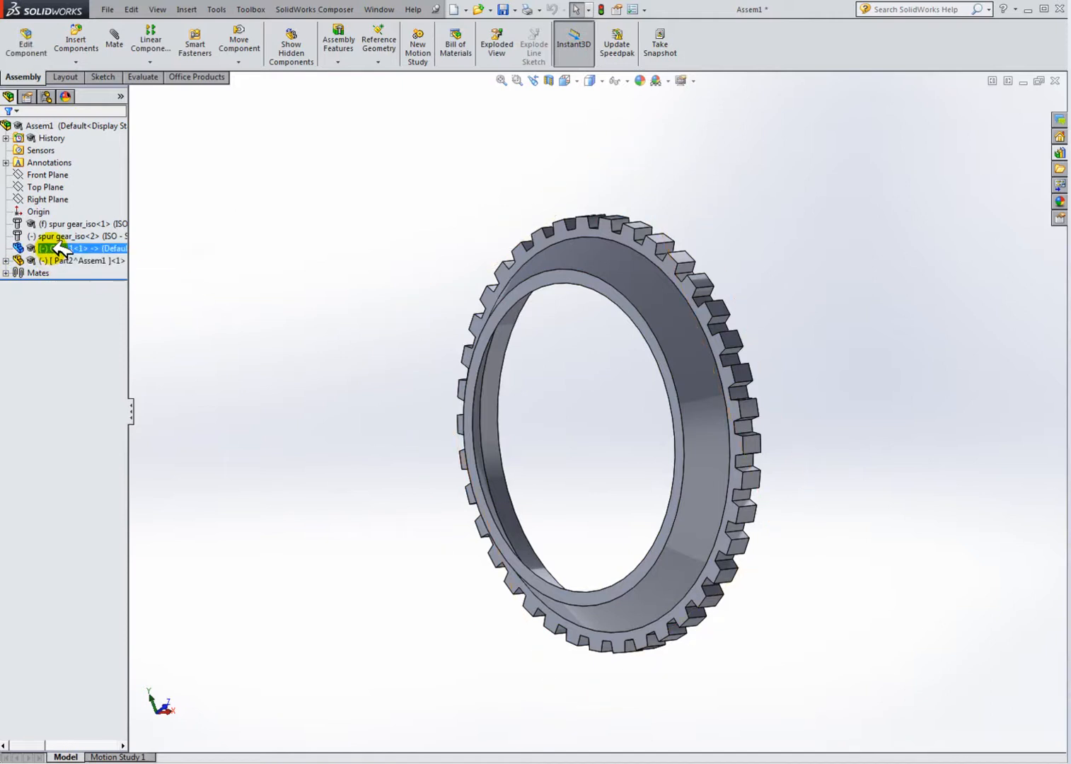
{"action": "right_click", "coordinate": [60, 249]}
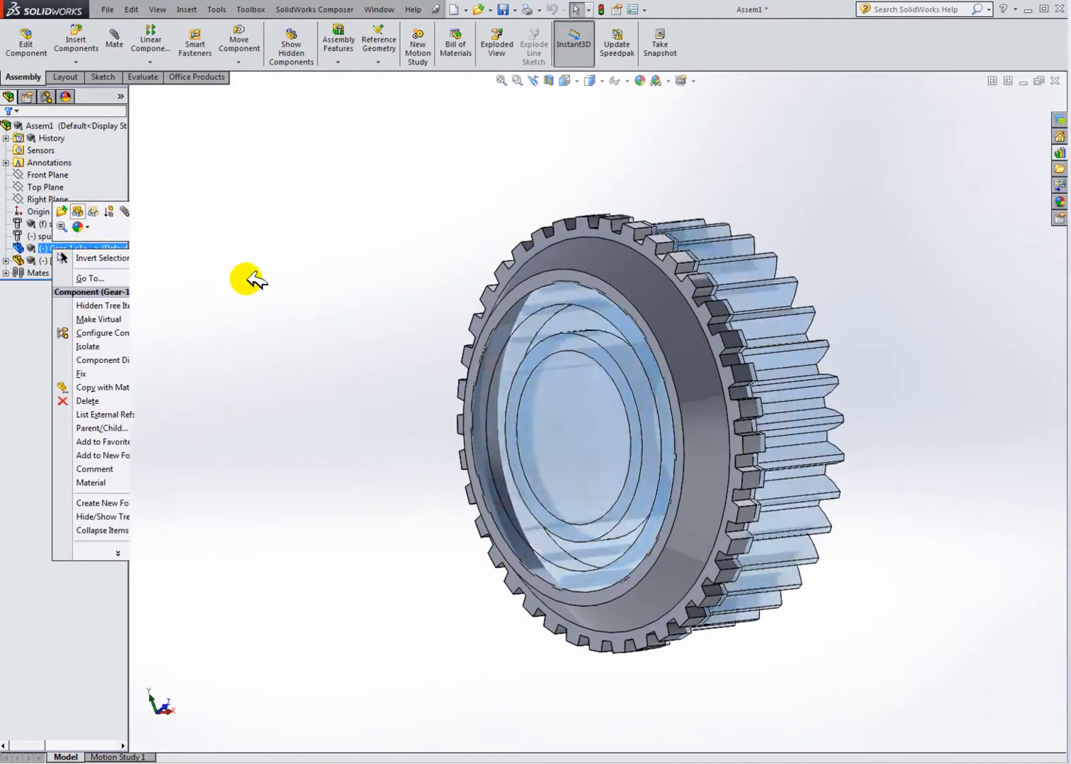
{"action": "left_click", "coordinate": [84, 260]}
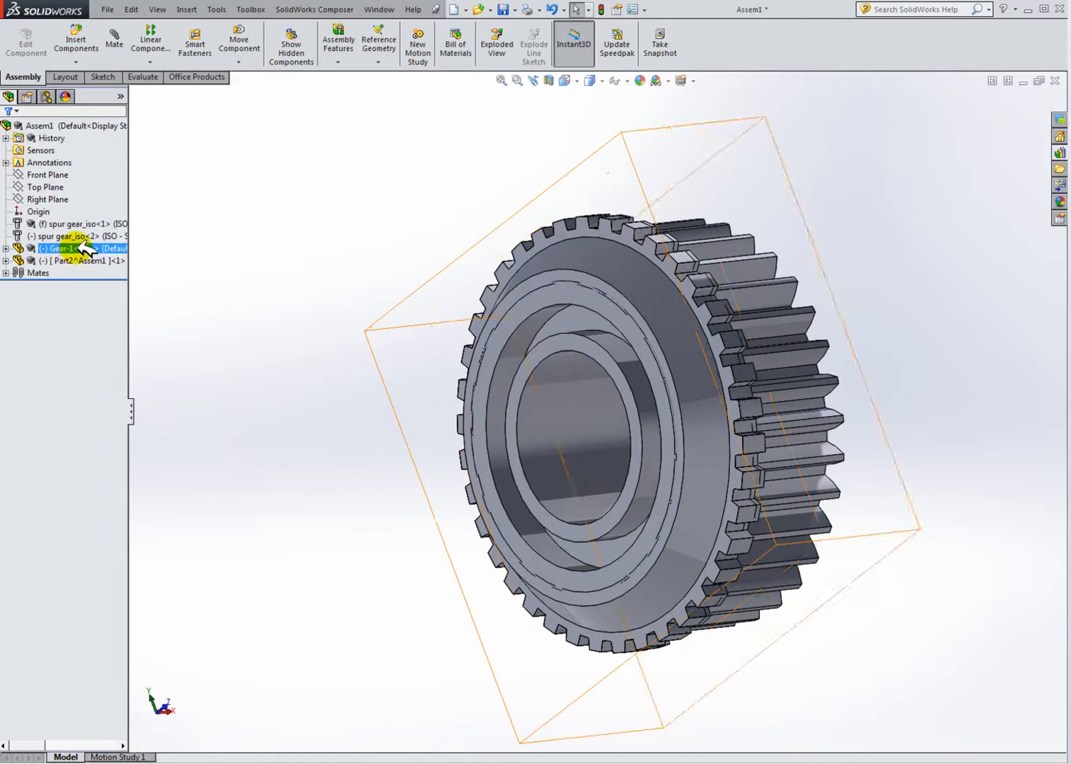
Step: Delete the new part's InPlace2 mate and remove its external references
{"action": "key", "text": "Escape"}
{"action": "scroll", "coordinate": [626, 364], "scroll_direction": "up", "scroll_amount": 3}
{"action": "left_click", "coordinate": [641, 359]}
{"action": "mouse_move", "coordinate": [696, 355]}
{"action": "left_mouse_down"}
{"action": "mouse_move", "coordinate": [708, 397]}
{"action": "mouse_move", "coordinate": [698, 370]}
{"action": "left_mouse_up"}
{"action": "left_click", "coordinate": [242, 307]}
{"action": "left_click", "coordinate": [7, 272]}
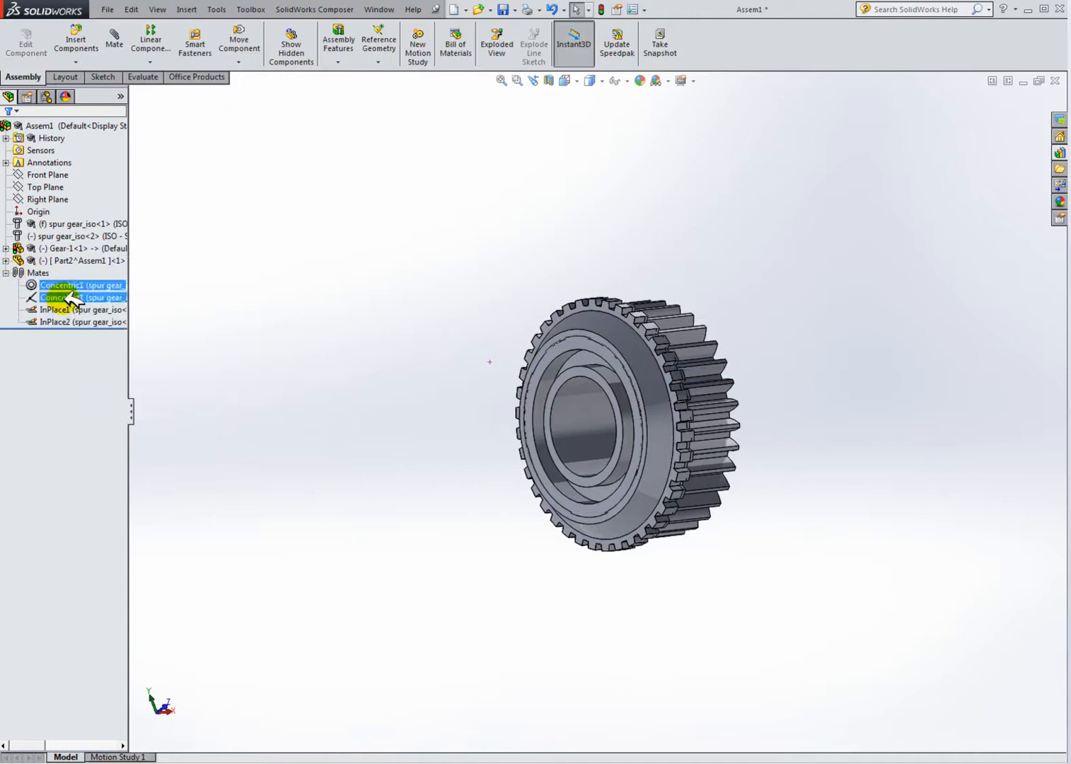
{"action": "left_click", "coordinate": [78, 319]}
{"action": "right_click", "coordinate": [79, 318]}
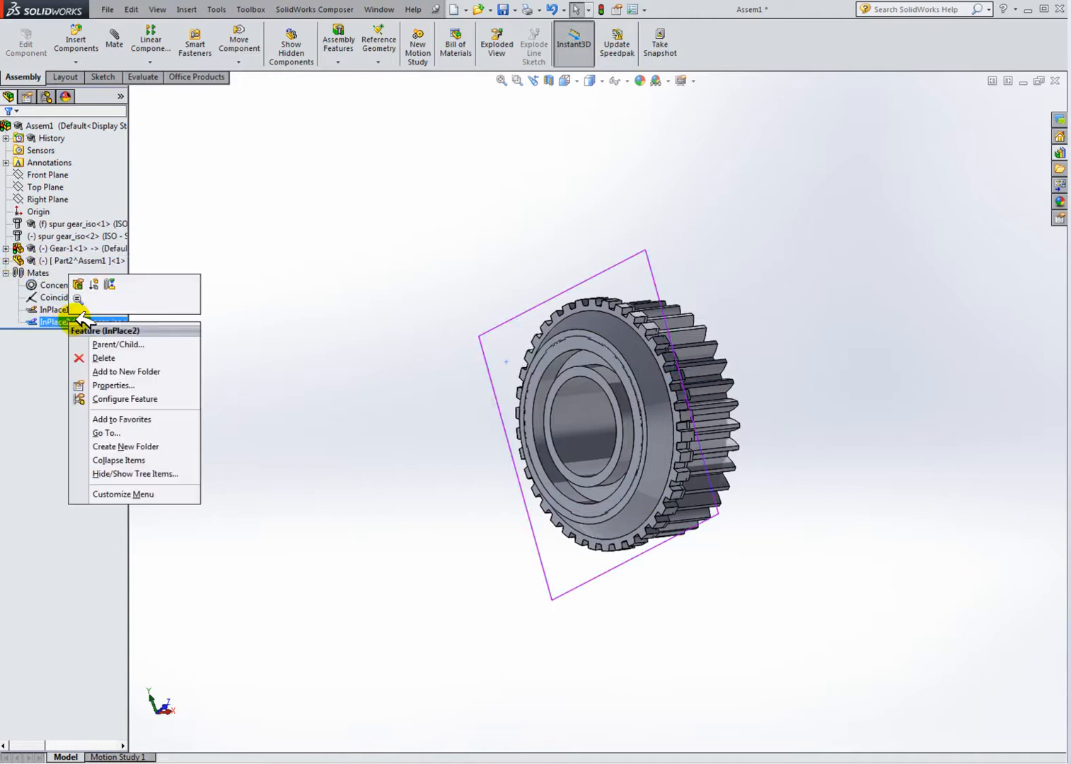
{"action": "left_click", "coordinate": [102, 357]}
{"action": "left_click", "coordinate": [682, 325]}
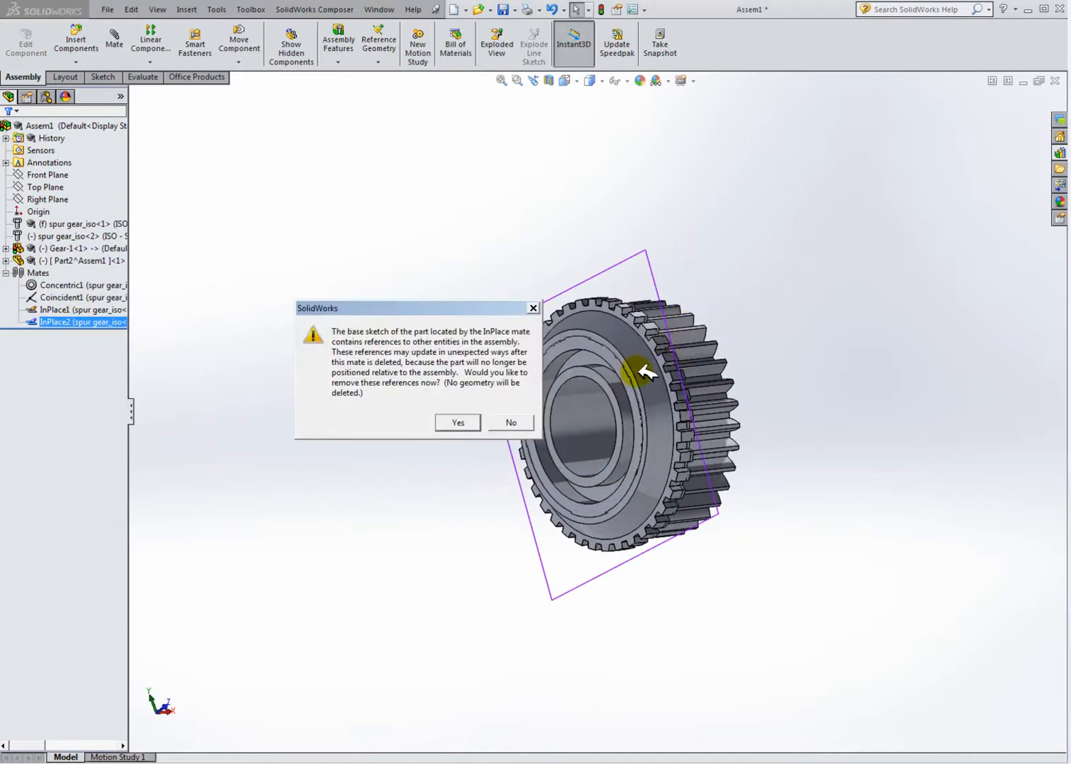
{"action": "left_click", "coordinate": [487, 422]}
Step: Drag the new ring part away from the gear
{"action": "left_click_drag", "start_coordinate": [640, 360], "coordinate": [463, 364]}
{"action": "middle_click_drag", "start_coordinate": [550, 498], "coordinate": [519, 512]}
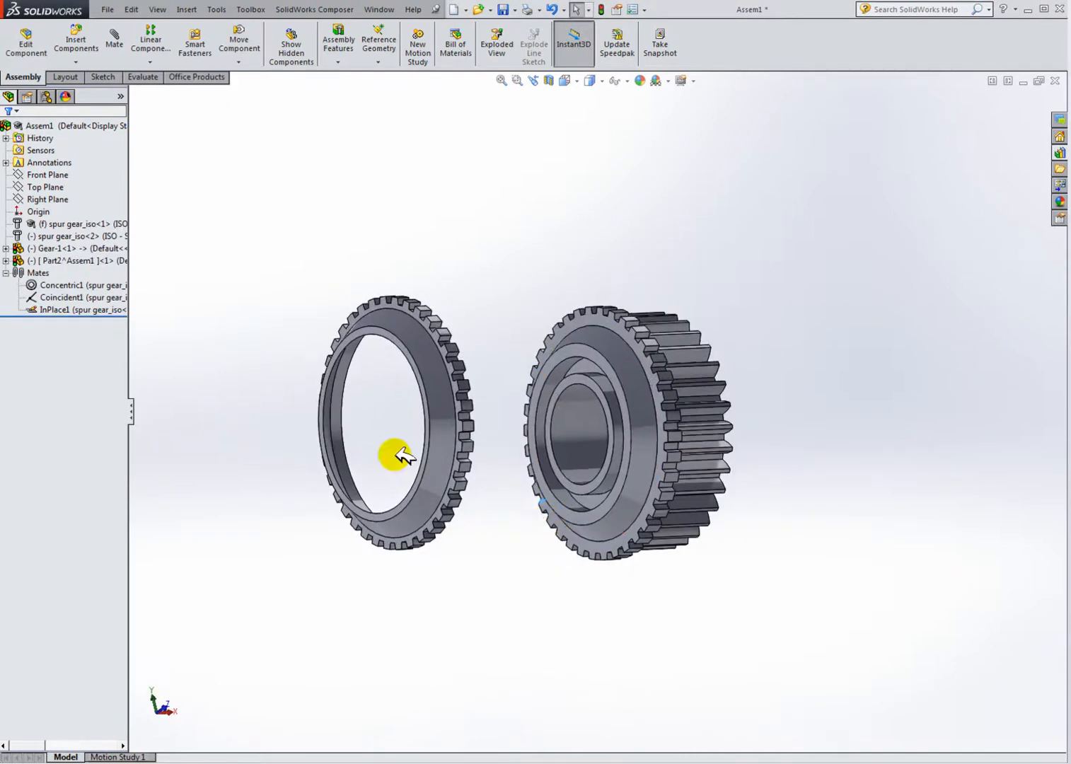
Step: Apply a red colour to the ring part at part document level
{"action": "right_click", "coordinate": [413, 340]}
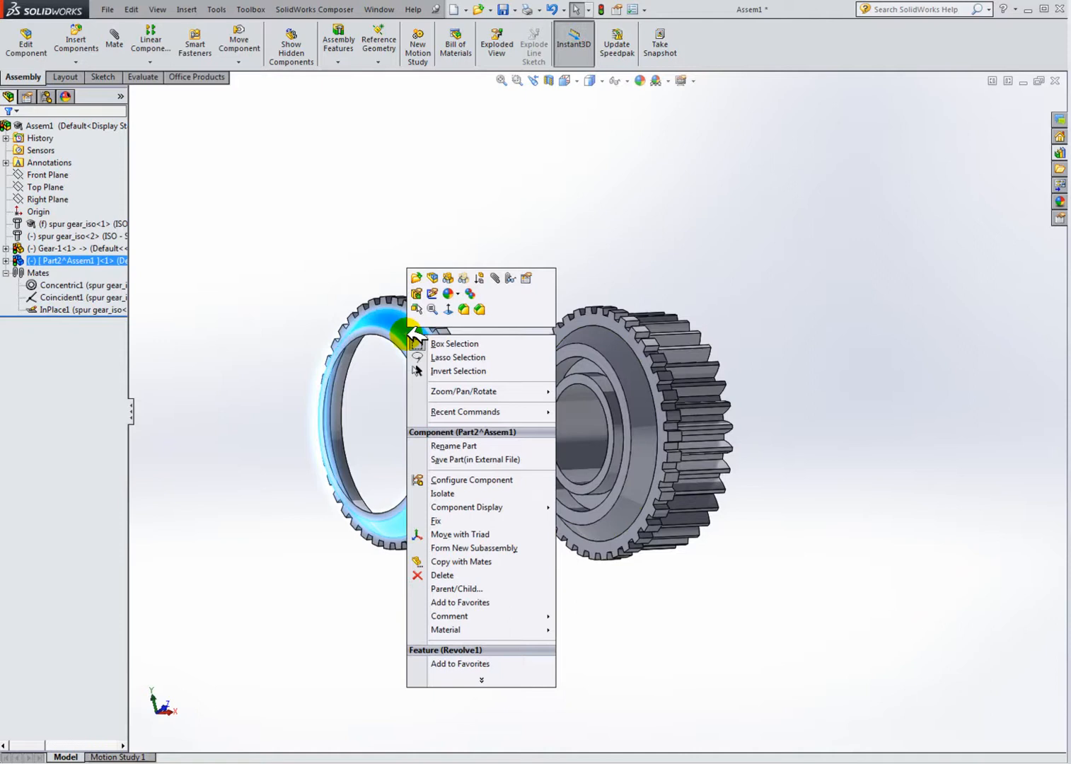
{"action": "left_click", "coordinate": [460, 292]}
{"action": "left_click", "coordinate": [532, 373]}
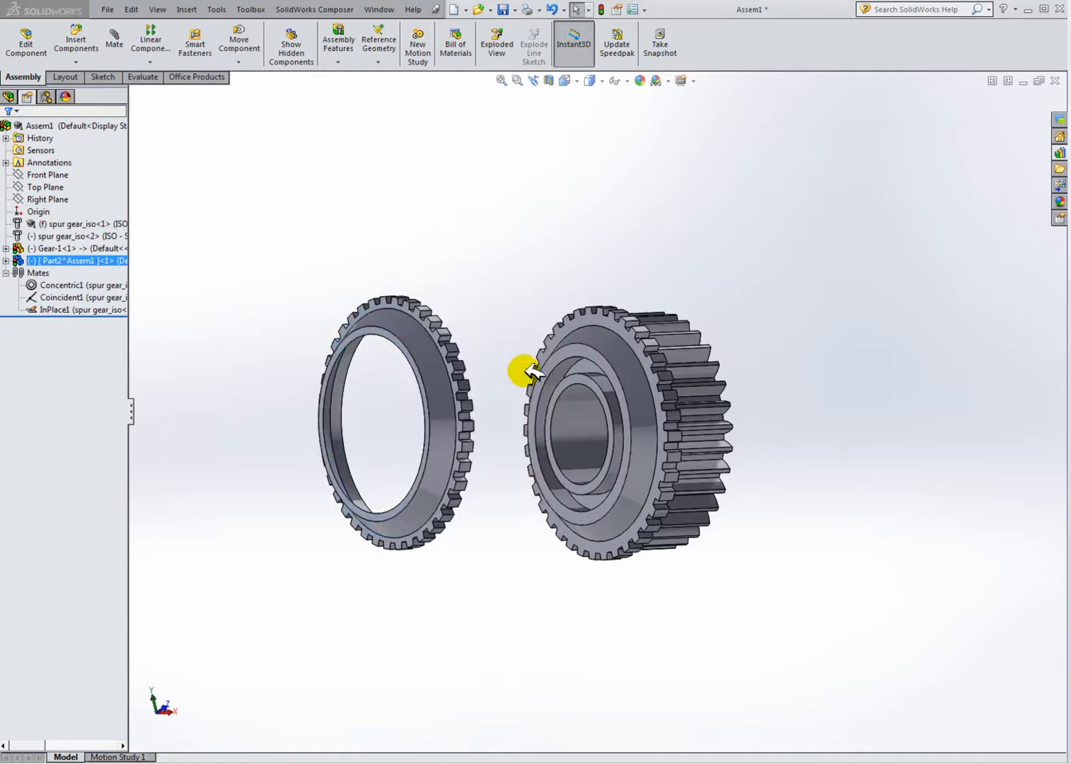
{"action": "left_click", "coordinate": [40, 454]}
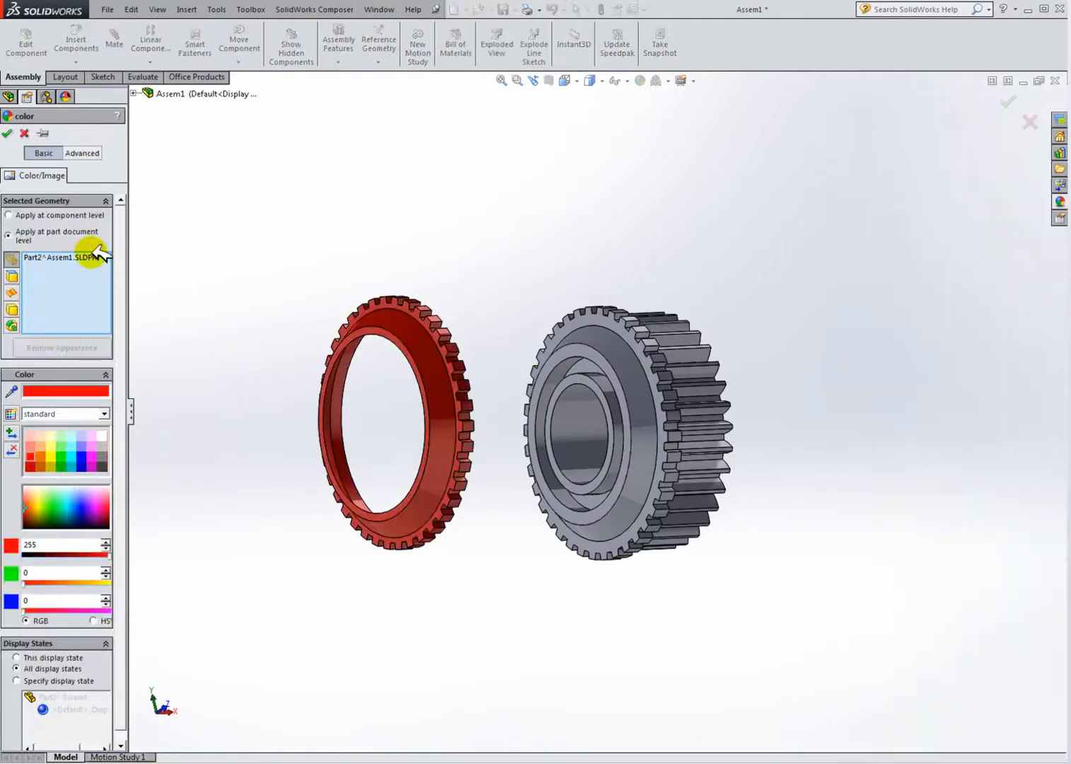
{"action": "left_click", "coordinate": [7, 133]}
Step: Add a concentric mate between the ring's inner face and the gear's bore
{"action": "middle_click_drag", "start_coordinate": [425, 371], "coordinate": [437, 411]}
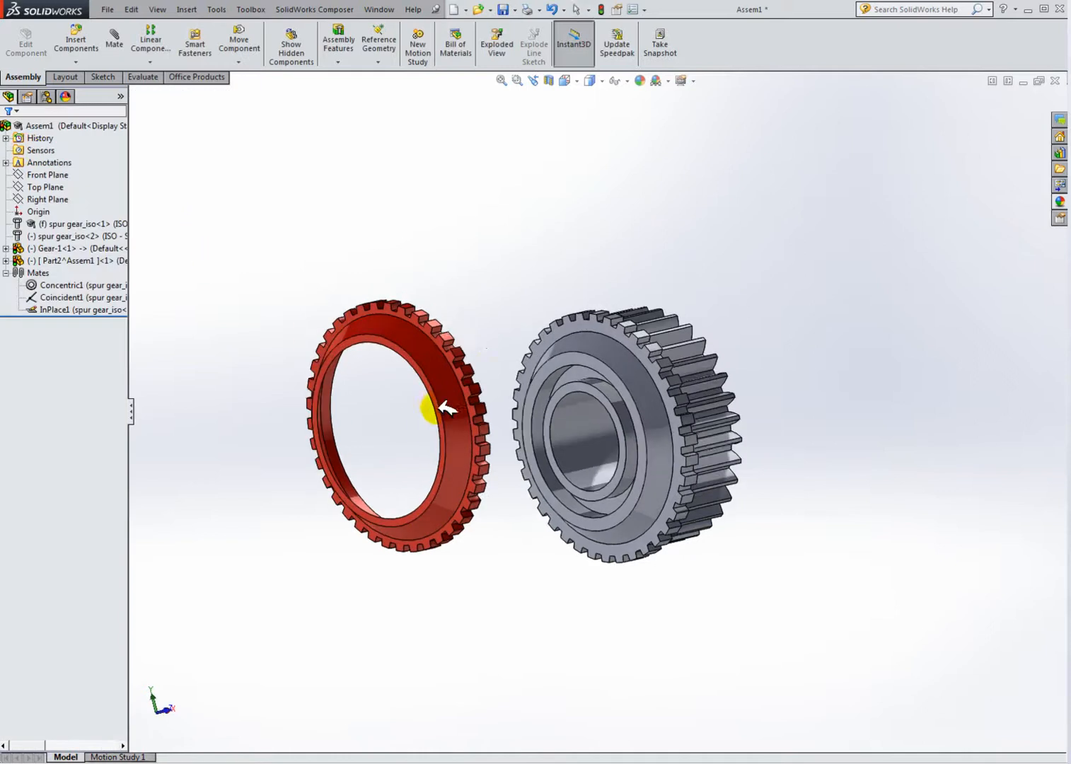
{"action": "left_click", "coordinate": [114, 40]}
{"action": "middle_click_drag", "start_coordinate": [423, 311], "coordinate": [450, 329]}
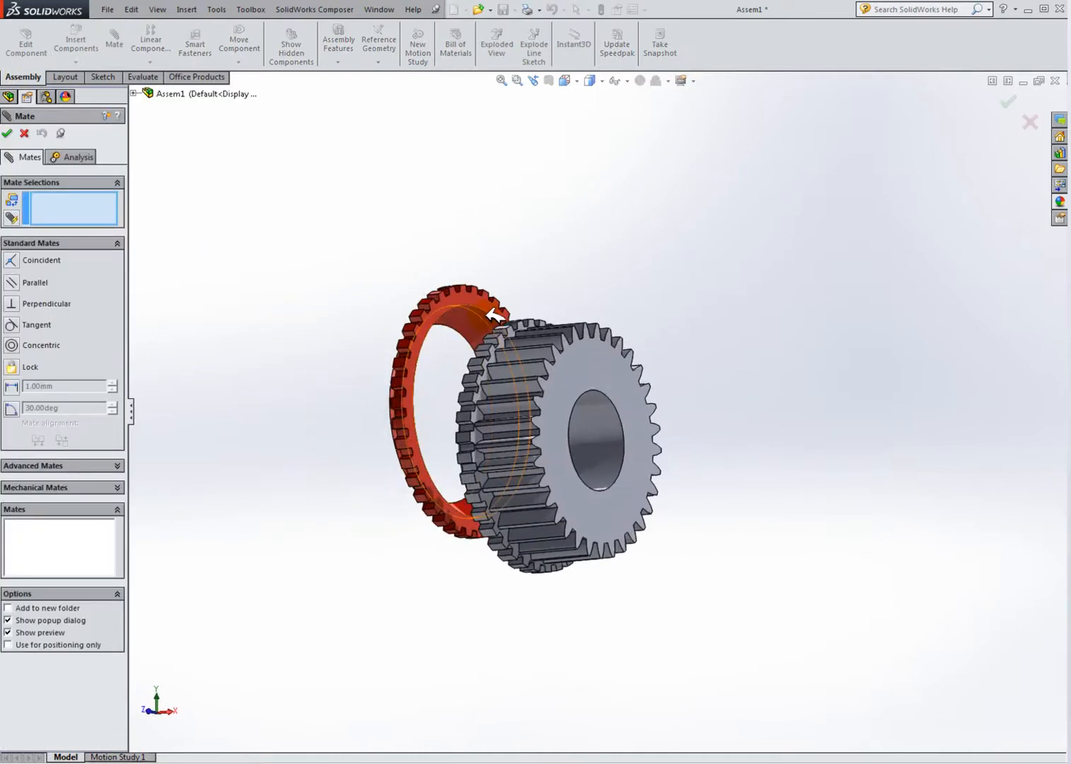
{"action": "left_click", "coordinate": [489, 312]}
{"action": "middle_click_drag", "start_coordinate": [584, 423], "coordinate": [629, 430]}
{"action": "left_click", "coordinate": [633, 432]}
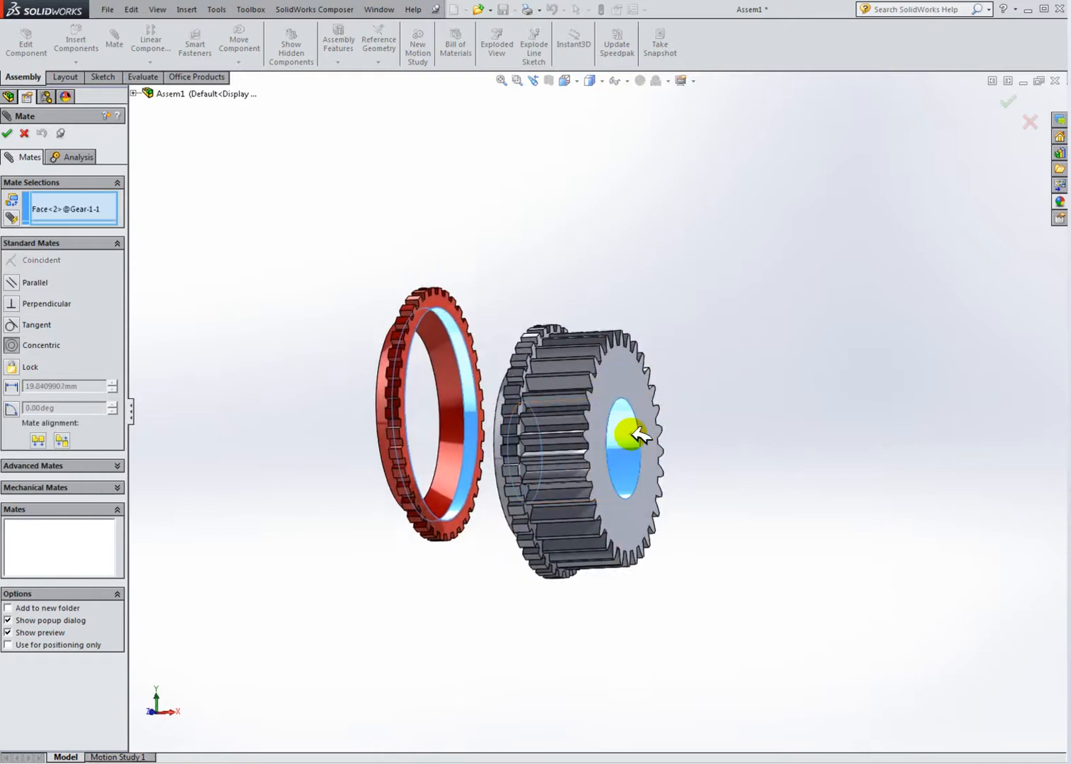
{"action": "left_click", "coordinate": [649, 449]}
{"action": "left_click", "coordinate": [500, 461]}
Step: Add a coincident mate between the ring's side face and the gear's face
{"action": "scroll", "coordinate": [436, 446], "scroll_direction": "down", "scroll_amount": 3}
{"action": "middle_click_drag", "start_coordinate": [448, 444], "coordinate": [390, 389]}
{"action": "left_click", "coordinate": [394, 268]}
{"action": "middle_click_drag", "start_coordinate": [594, 294], "coordinate": [717, 294]}
{"action": "left_click", "coordinate": [712, 292]}
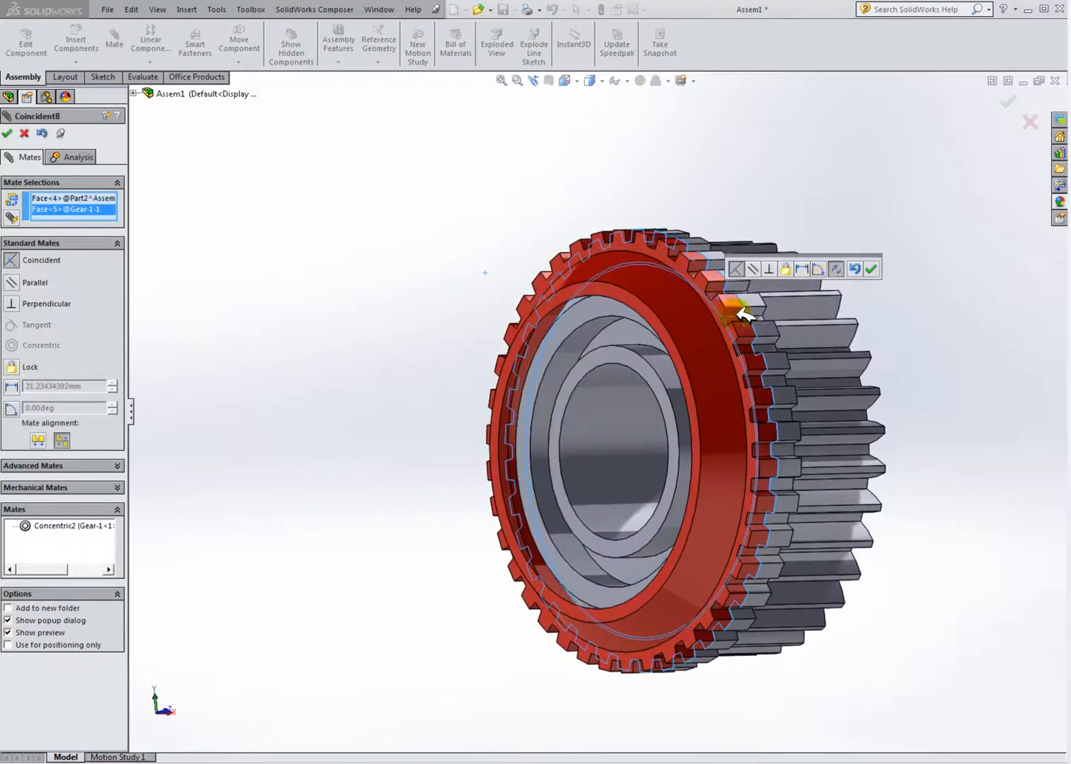
{"action": "left_click", "coordinate": [871, 269]}
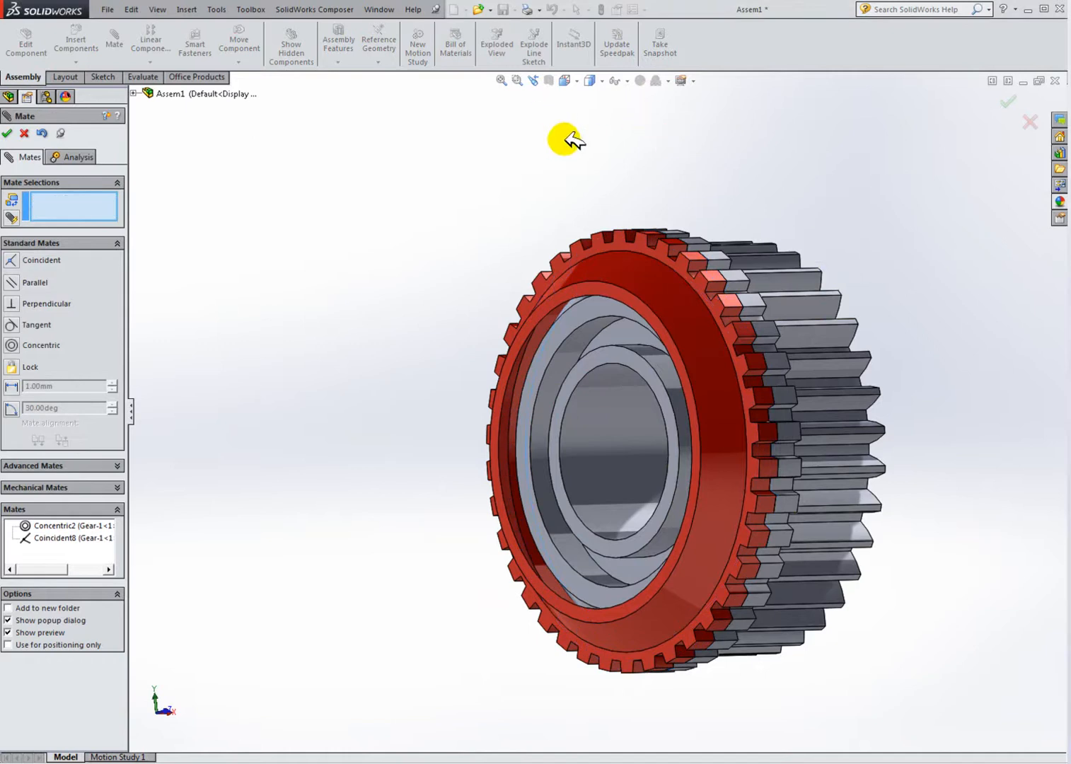
Step: Close the mate command and display a section view of the assembly through the Front Plane
{"action": "left_click", "coordinate": [8, 134]}
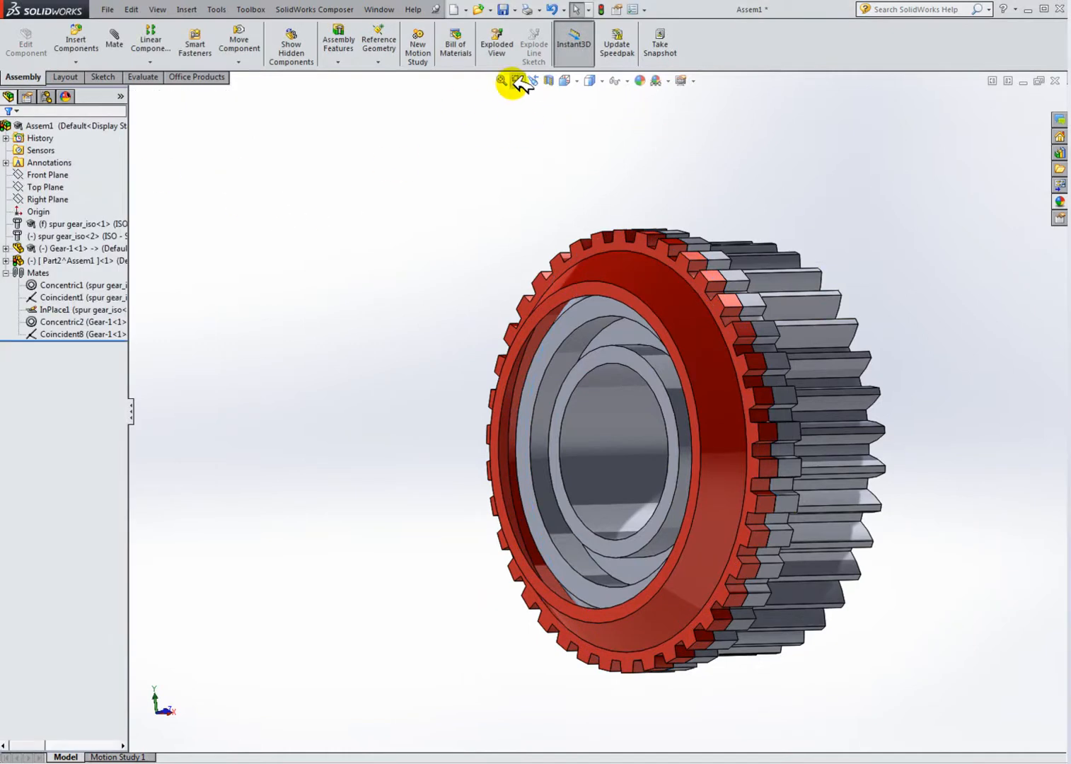
{"action": "left_click", "coordinate": [550, 79]}
{"action": "middle_click_drag", "start_coordinate": [710, 382], "coordinate": [504, 366]}
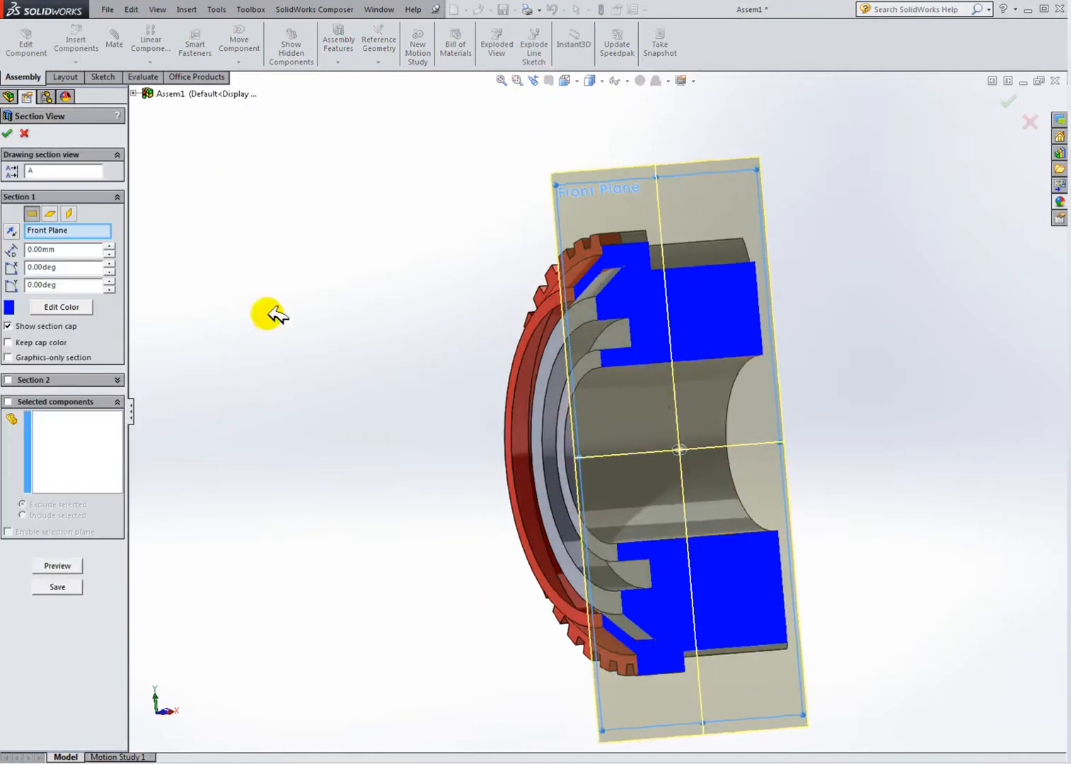
{"action": "left_click", "coordinate": [10, 131]}
Step: Zoom and rotate into the section to examine how the ring sits against the gear's profile
{"action": "scroll", "coordinate": [609, 336], "scroll_direction": "down", "scroll_amount": 5}
{"action": "mouse_move", "coordinate": [617, 311]}
{"action": "middle_mouse_down"}
{"action": "mouse_move", "coordinate": [611, 327]}
{"action": "mouse_move", "coordinate": [598, 322]}
{"action": "middle_mouse_up"}
{"action": "middle_click_drag", "start_coordinate": [531, 297], "coordinate": [555, 337]}
{"action": "scroll", "coordinate": [544, 304], "scroll_direction": "down", "scroll_amount": 2}
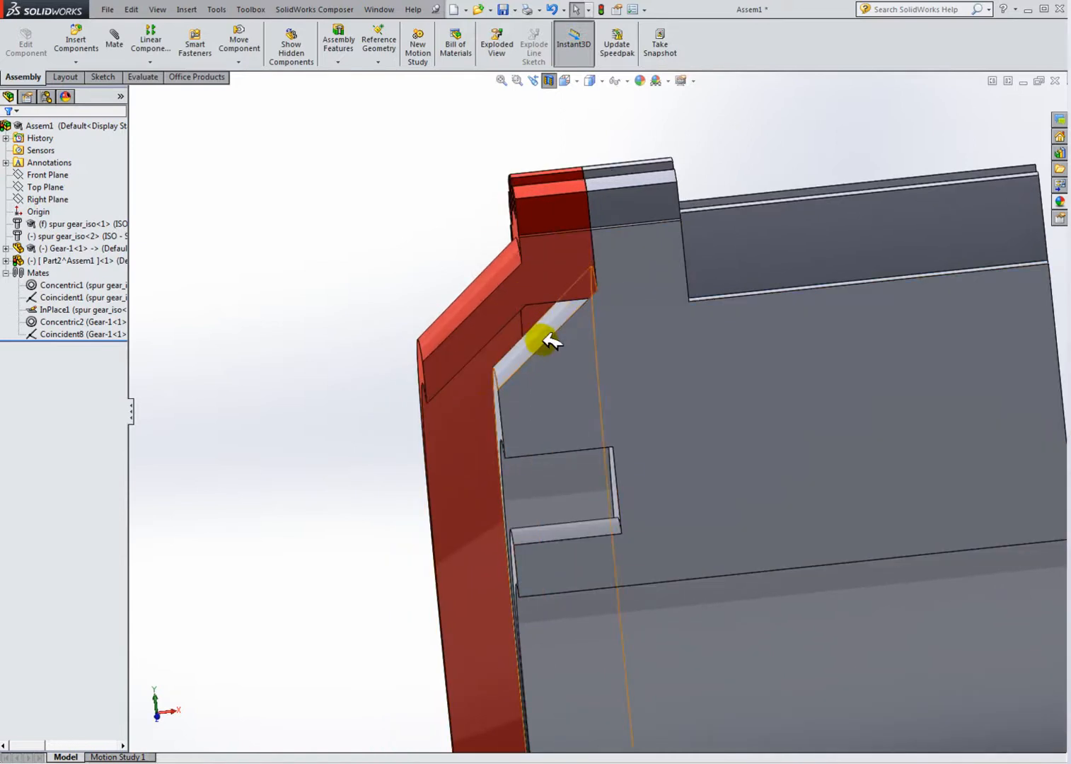
{"action": "scroll", "coordinate": [551, 336], "scroll_direction": "up", "scroll_amount": 8}
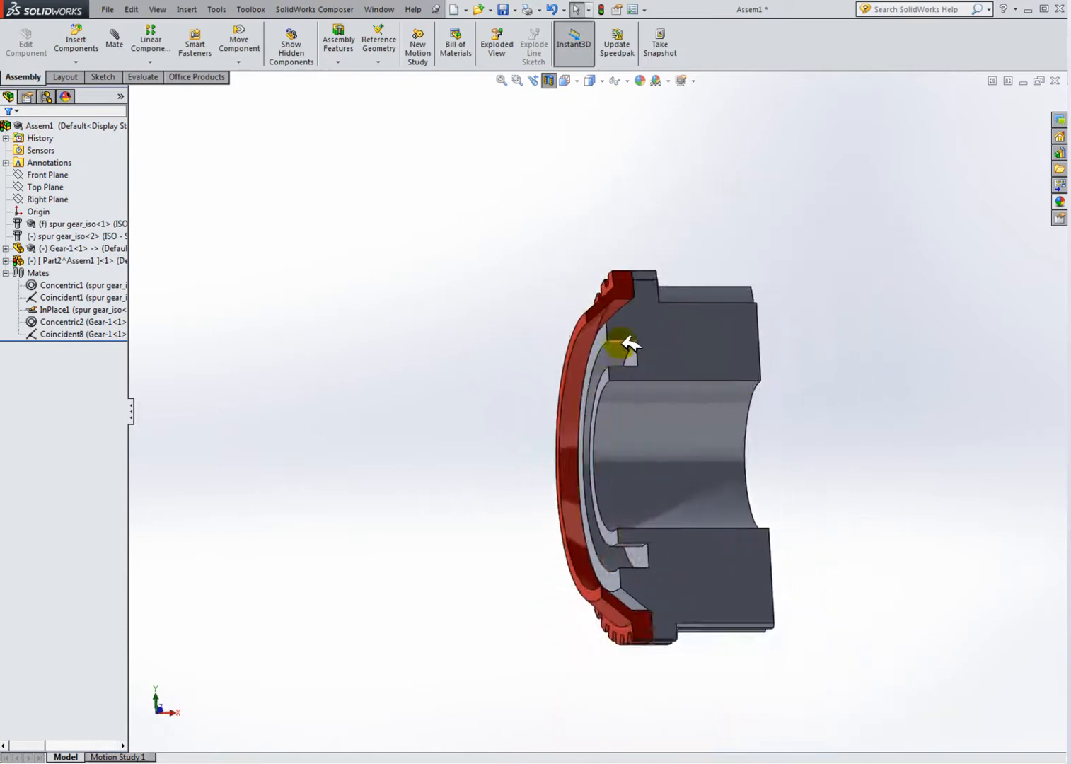
{"action": "scroll", "coordinate": [628, 345], "scroll_direction": "down", "scroll_amount": 5}
{"action": "scroll", "coordinate": [631, 347], "scroll_direction": "down", "scroll_amount": 1}
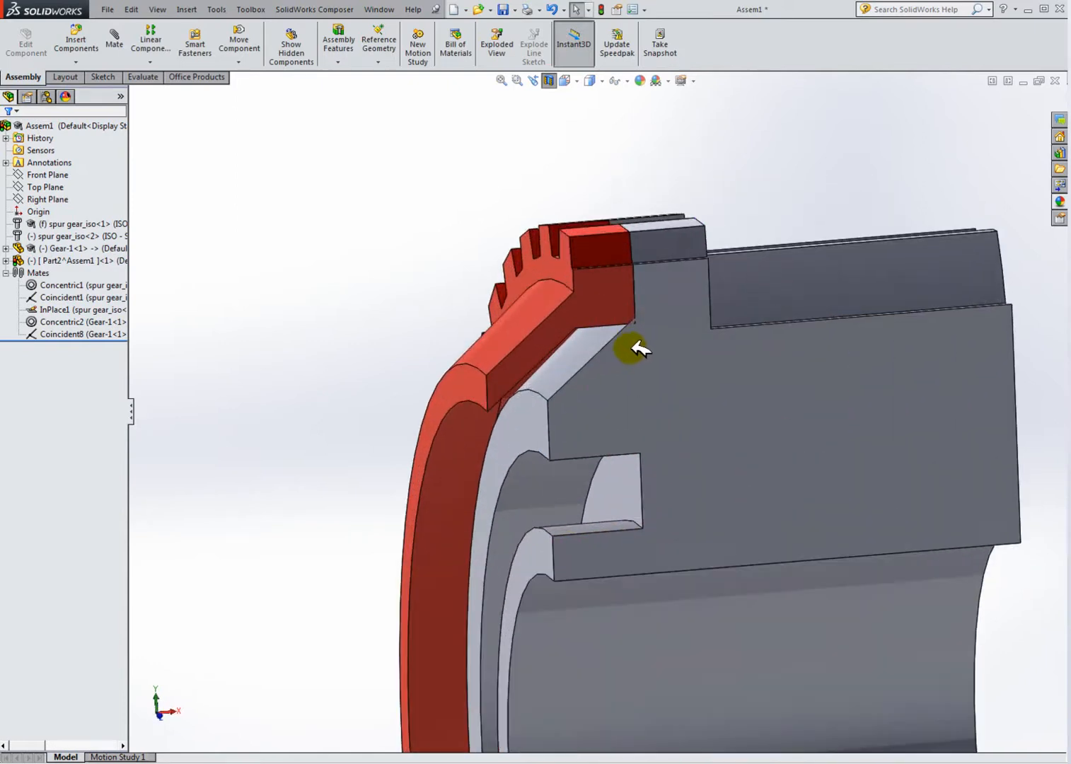
{"action": "middle_click_drag", "start_coordinate": [630, 348], "coordinate": [659, 370]}
{"action": "scroll", "coordinate": [684, 375], "scroll_direction": "down", "scroll_amount": 2}
{"action": "middle_click_drag", "start_coordinate": [731, 413], "coordinate": [733, 385]}
{"action": "scroll", "coordinate": [759, 435], "scroll_direction": "down", "scroll_amount": 2}
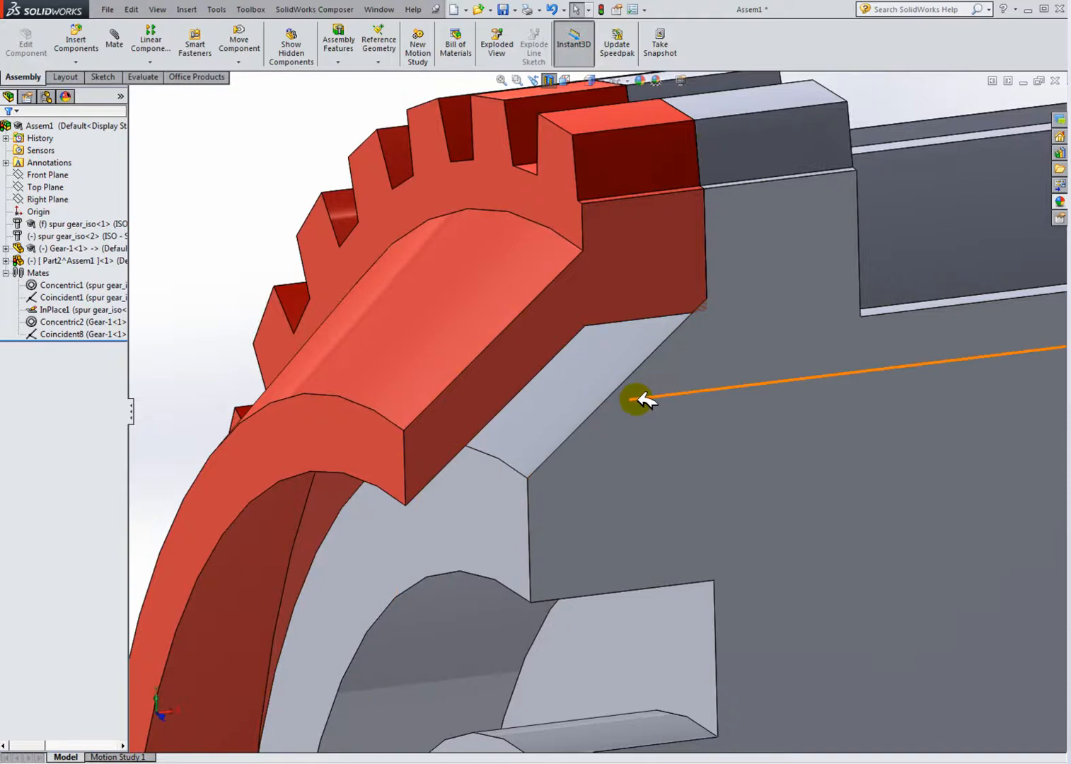
{"action": "scroll", "coordinate": [634, 399], "scroll_direction": "up", "scroll_amount": 3}
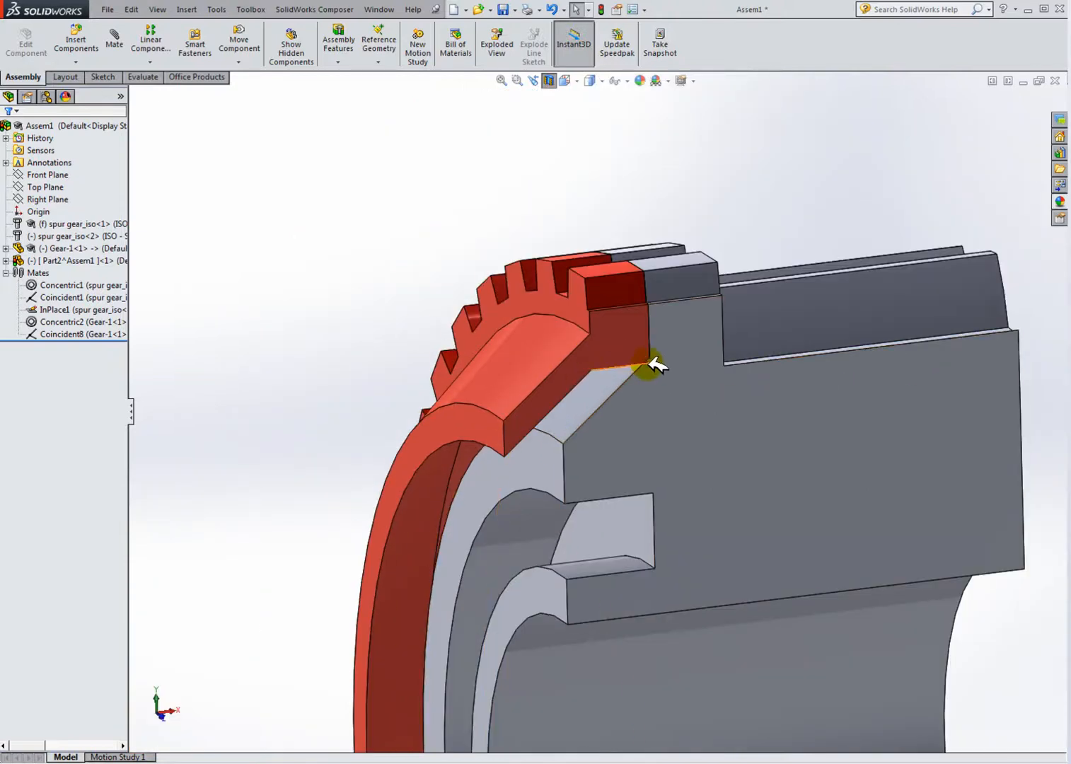
Step: Save the assembly and all modified documents, rebuilding before saving
{"action": "left_click", "coordinate": [99, 261]}
{"action": "left_click", "coordinate": [7, 256]}
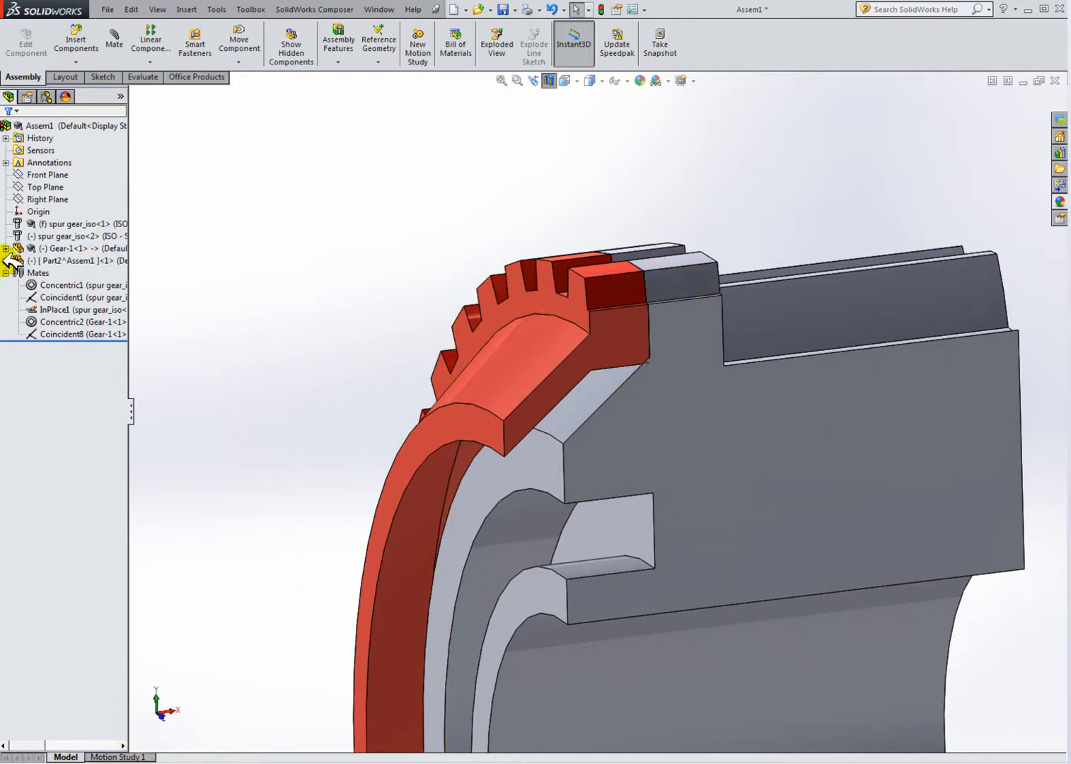
{"action": "left_click", "coordinate": [504, 9]}
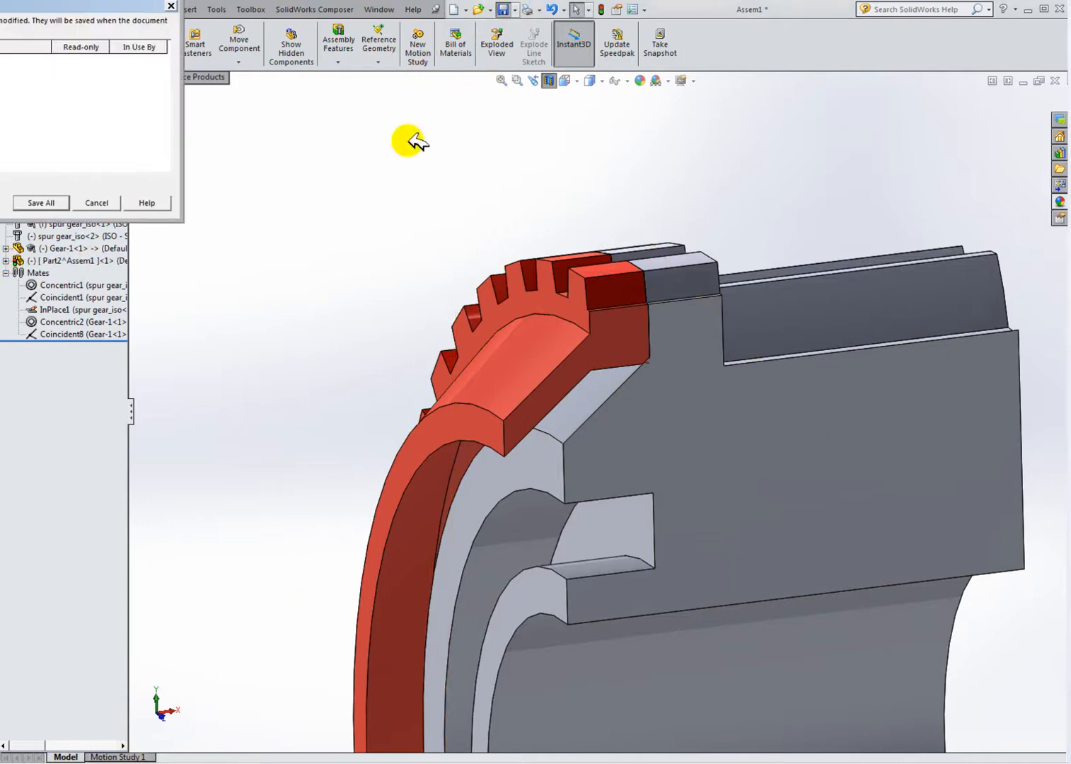
{"action": "left_click", "coordinate": [58, 201]}
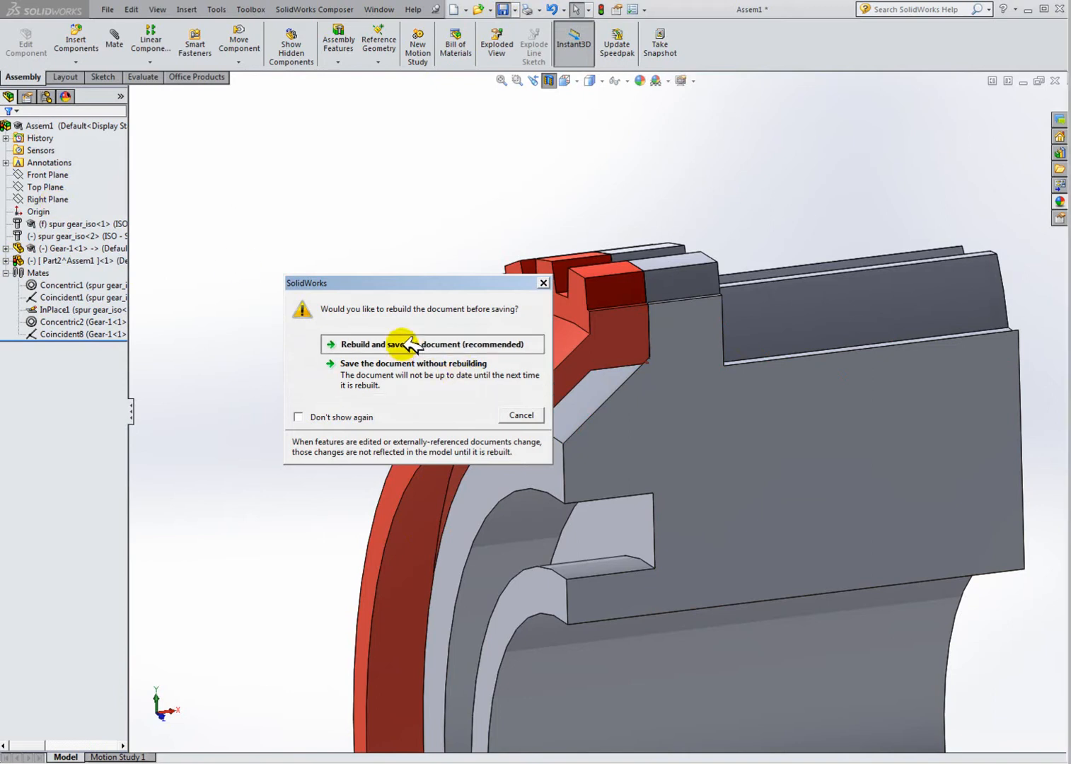
{"action": "left_click", "coordinate": [502, 347]}
{"action": "left_click", "coordinate": [450, 356]}
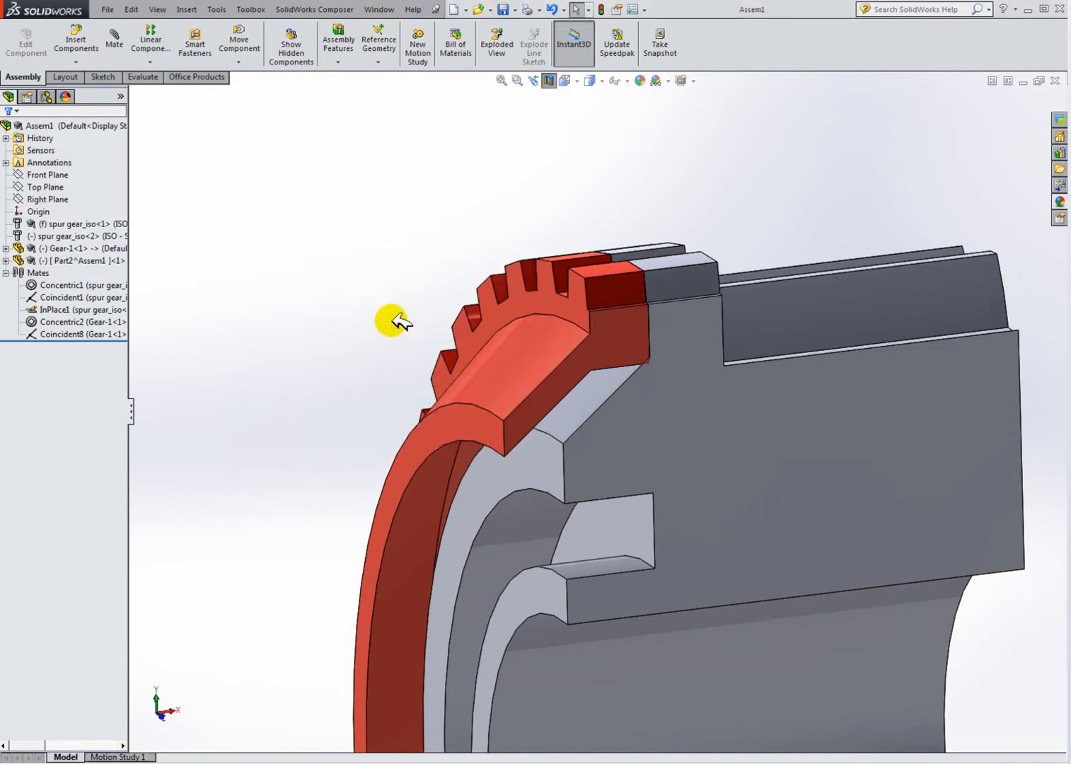
Step: Edit the ring part in the context of the assembly, opening and leaving its cut sketch
{"action": "left_click", "coordinate": [71, 260]}
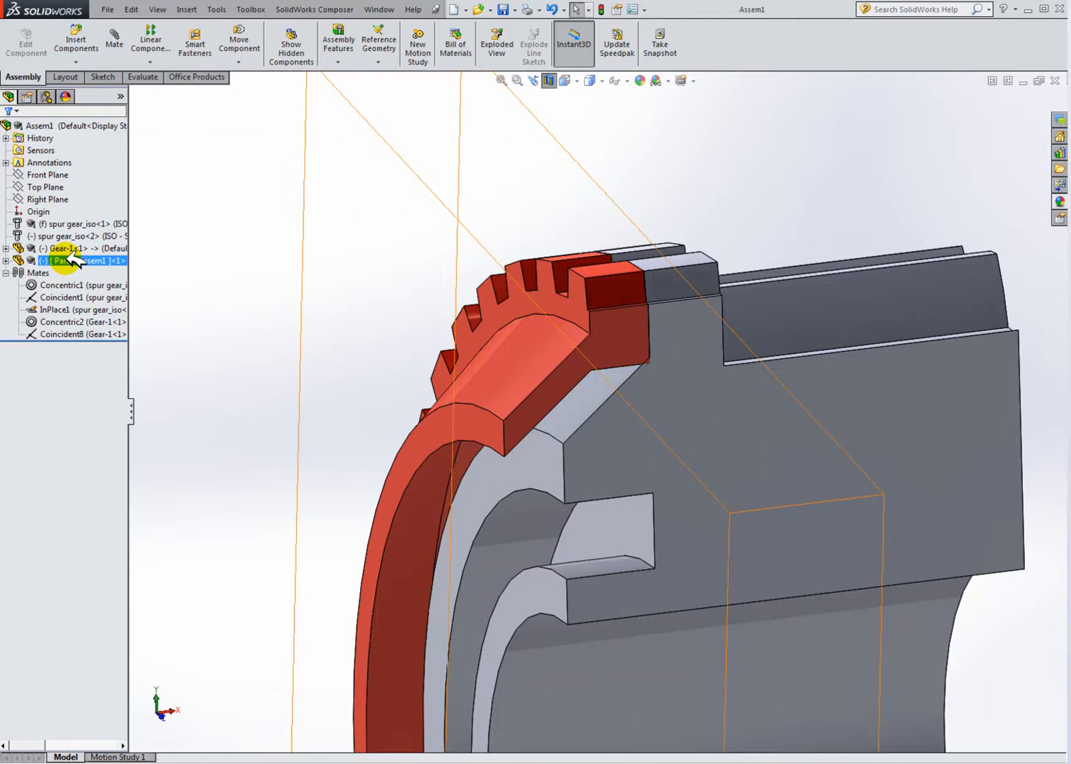
{"action": "left_click", "coordinate": [301, 334]}
{"action": "left_click", "coordinate": [91, 260]}
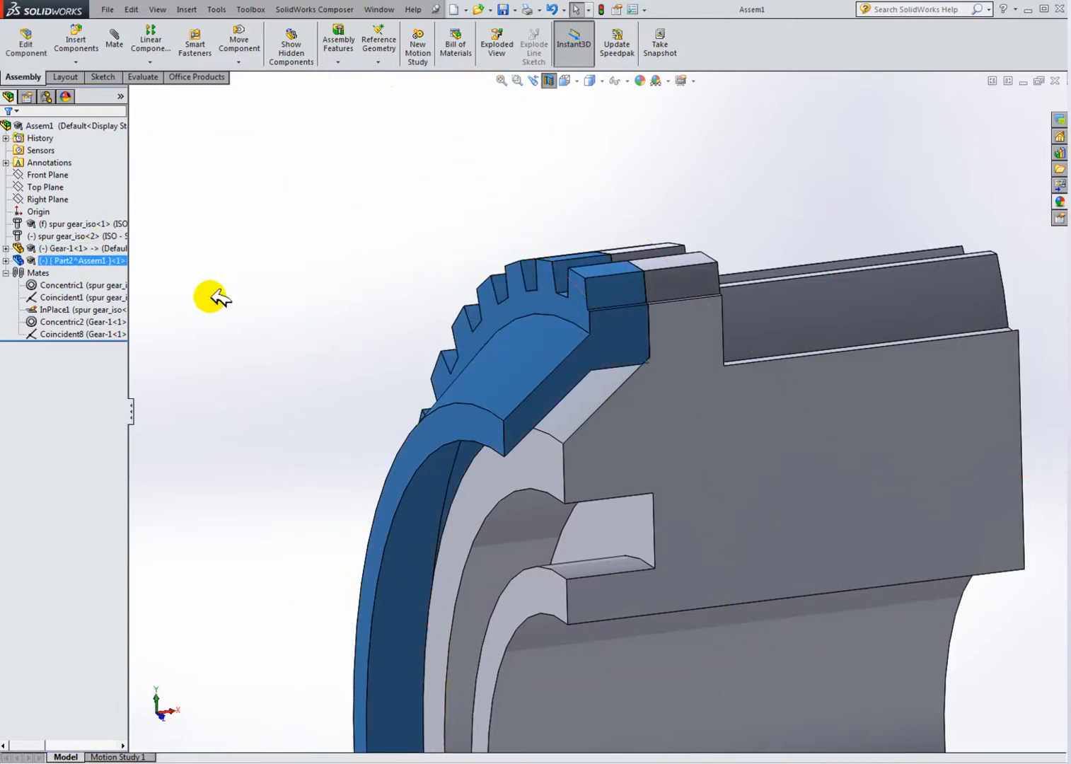
{"action": "double_click", "coordinate": [42, 263]}
{"action": "left_click", "coordinate": [65, 407]}
{"action": "left_click", "coordinate": [70, 395], "text": "ctrl"}
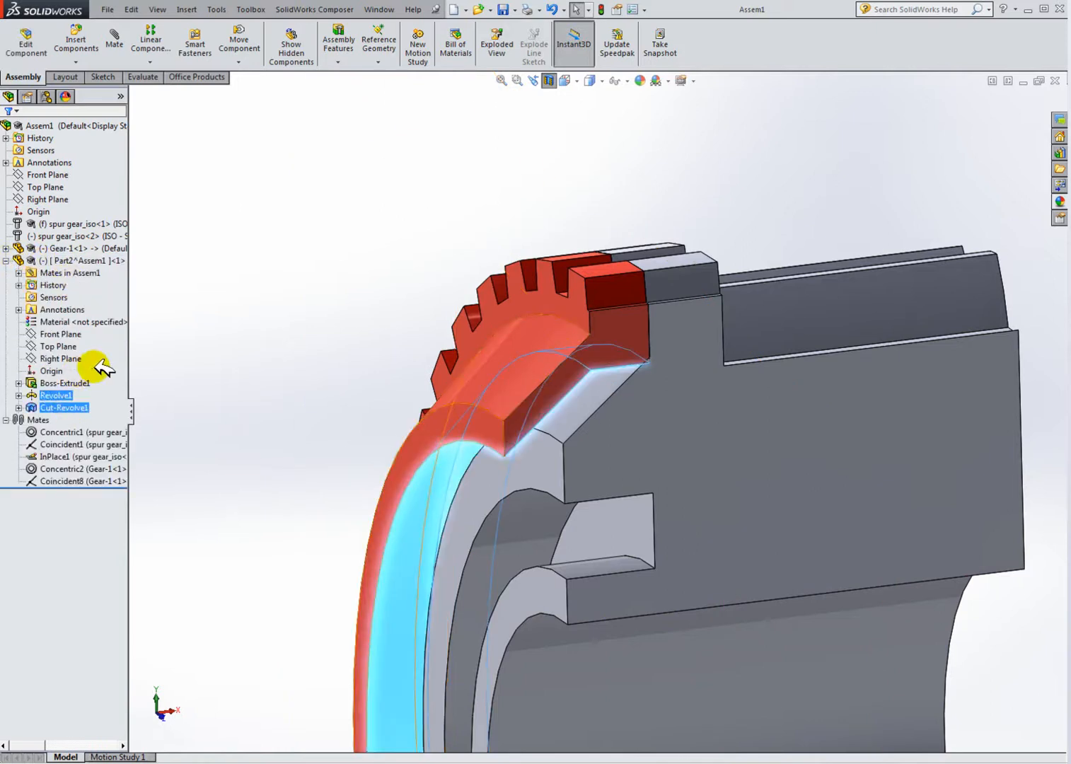
{"action": "left_click", "coordinate": [95, 367]}
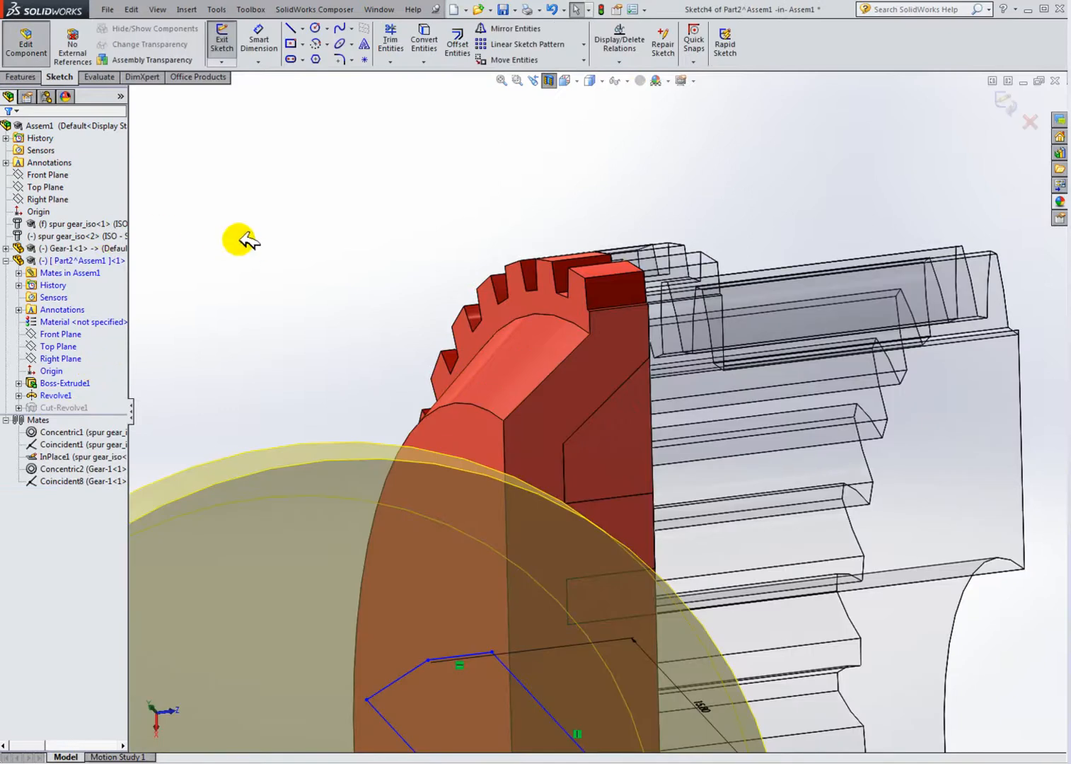
{"action": "mouse_move", "coordinate": [471, 386]}
{"action": "middle_mouse_down"}
{"action": "mouse_move", "coordinate": [569, 470]}
{"action": "mouse_move", "coordinate": [480, 480]}
{"action": "mouse_move", "coordinate": [498, 516]}
{"action": "mouse_move", "coordinate": [566, 539]}
{"action": "mouse_move", "coordinate": [574, 628]}
{"action": "mouse_move", "coordinate": [602, 640]}
{"action": "mouse_move", "coordinate": [611, 626]}
{"action": "mouse_move", "coordinate": [561, 624]}
{"action": "mouse_move", "coordinate": [195, 354]}
{"action": "middle_mouse_up"}
{"action": "left_click", "coordinate": [221, 44]}
Step: Turn off the section view and open Sketch4 under the ring's Cut-Revolve1 for editing
{"action": "mouse_move", "coordinate": [503, 357]}
{"action": "middle_mouse_down"}
{"action": "mouse_move", "coordinate": [522, 356]}
{"action": "mouse_move", "coordinate": [511, 369]}
{"action": "middle_mouse_up"}
{"action": "scroll", "coordinate": [582, 438], "scroll_direction": "up", "scroll_amount": 3}
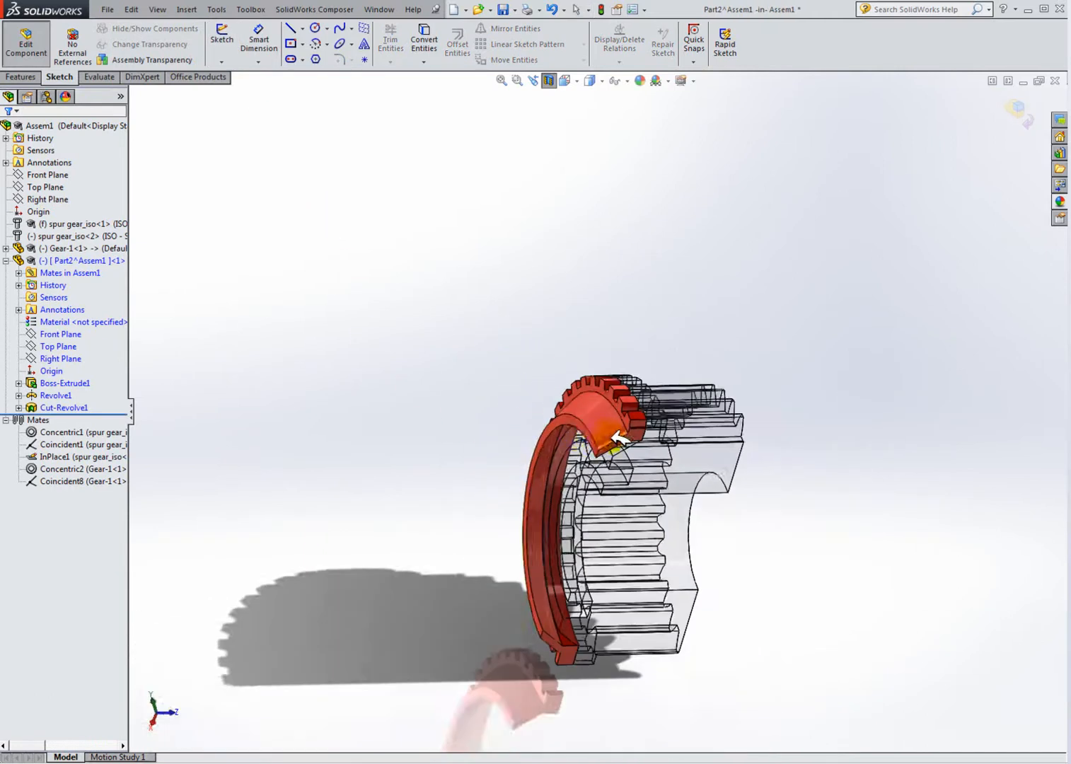
{"action": "middle_click_drag", "start_coordinate": [612, 433], "coordinate": [607, 406]}
{"action": "left_click", "coordinate": [548, 84]}
{"action": "middle_click_drag", "start_coordinate": [618, 352], "coordinate": [576, 396]}
{"action": "left_click", "coordinate": [80, 407]}
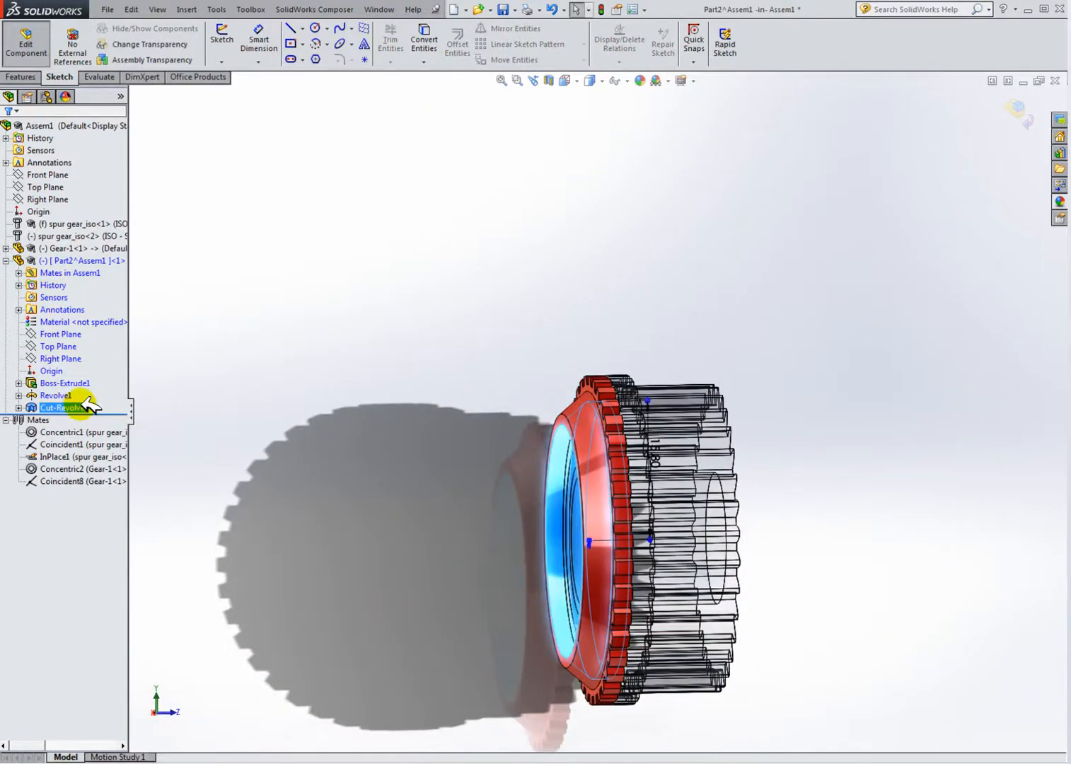
{"action": "middle_click_drag", "start_coordinate": [311, 443], "coordinate": [297, 467]}
{"action": "left_click", "coordinate": [19, 408]}
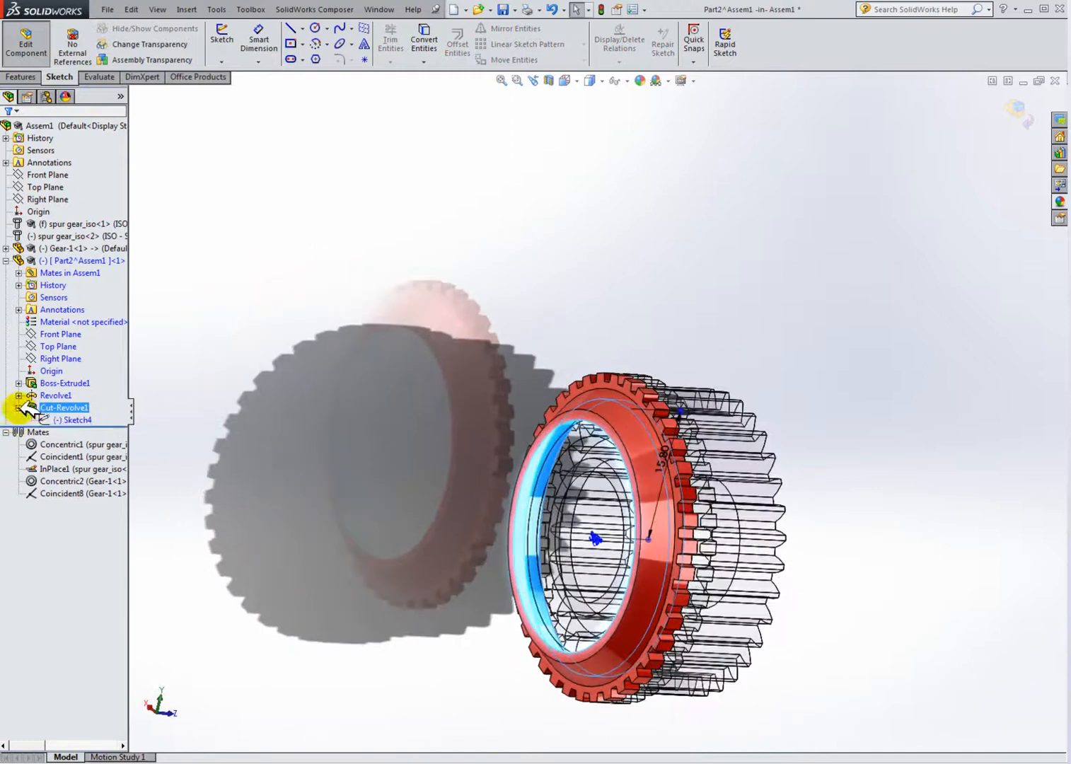
{"action": "left_click", "coordinate": [145, 380]}
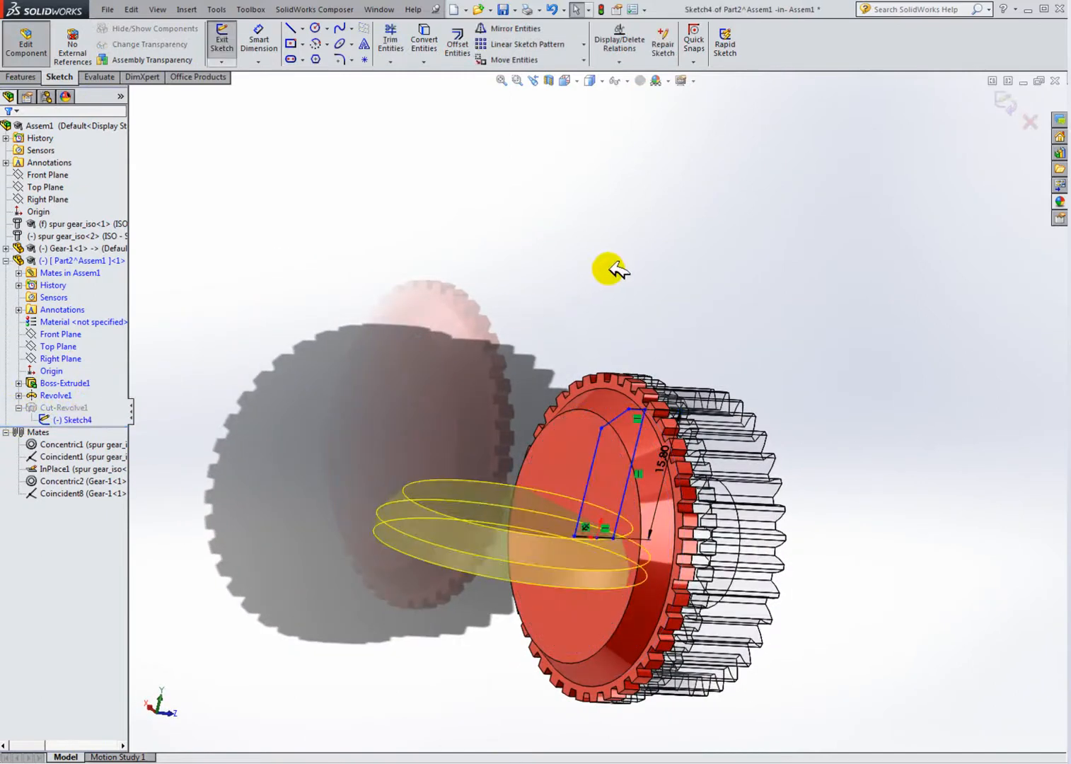
Step: Switch to a side view and zoom in on the cut sketch's vertical edge beside the gear
{"action": "left_click", "coordinate": [582, 82]}
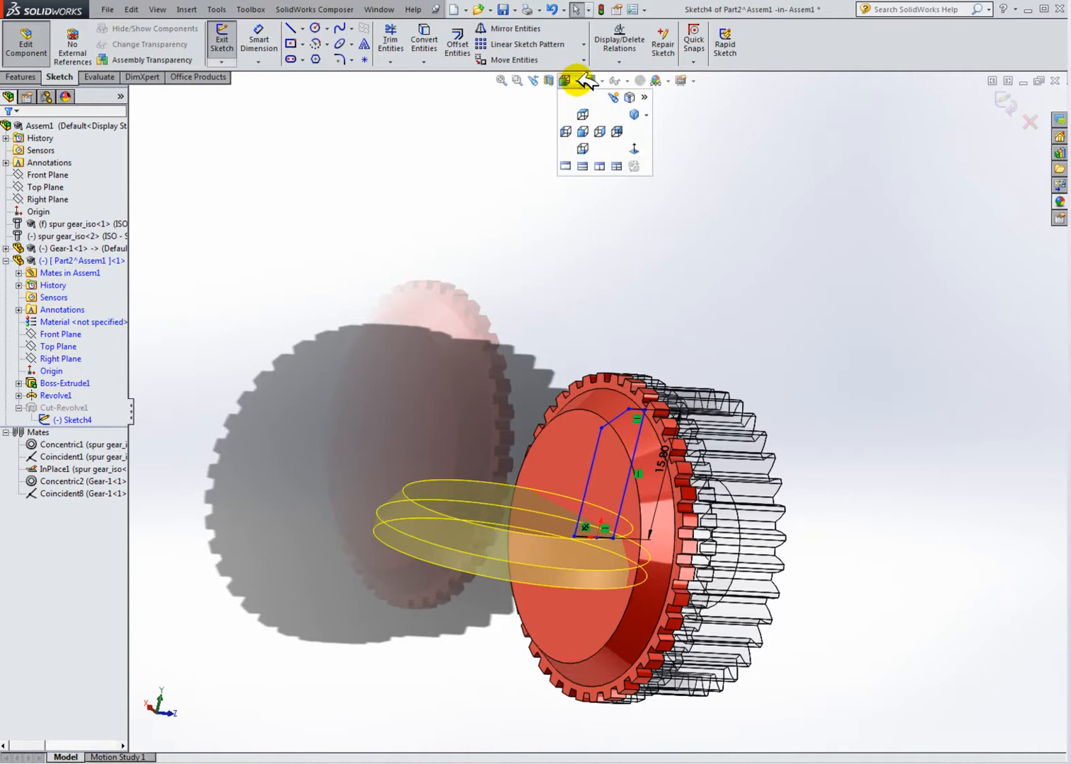
{"action": "left_click", "coordinate": [623, 134]}
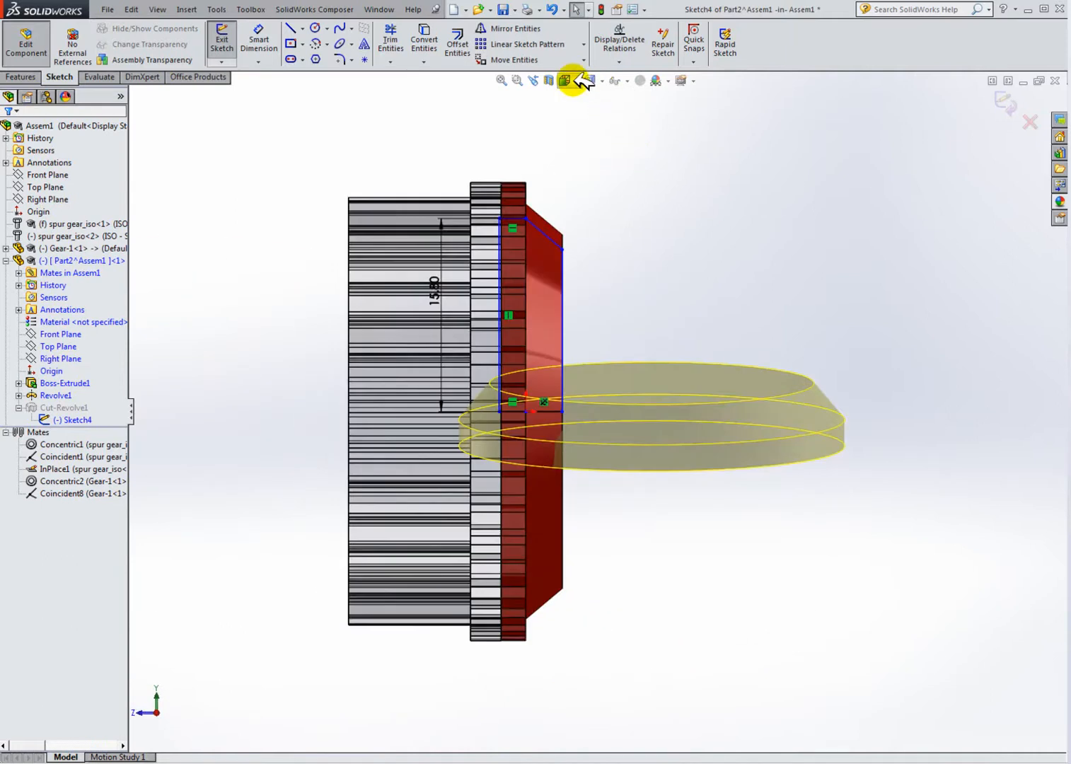
{"action": "left_click", "coordinate": [578, 78]}
{"action": "left_click", "coordinate": [635, 145]}
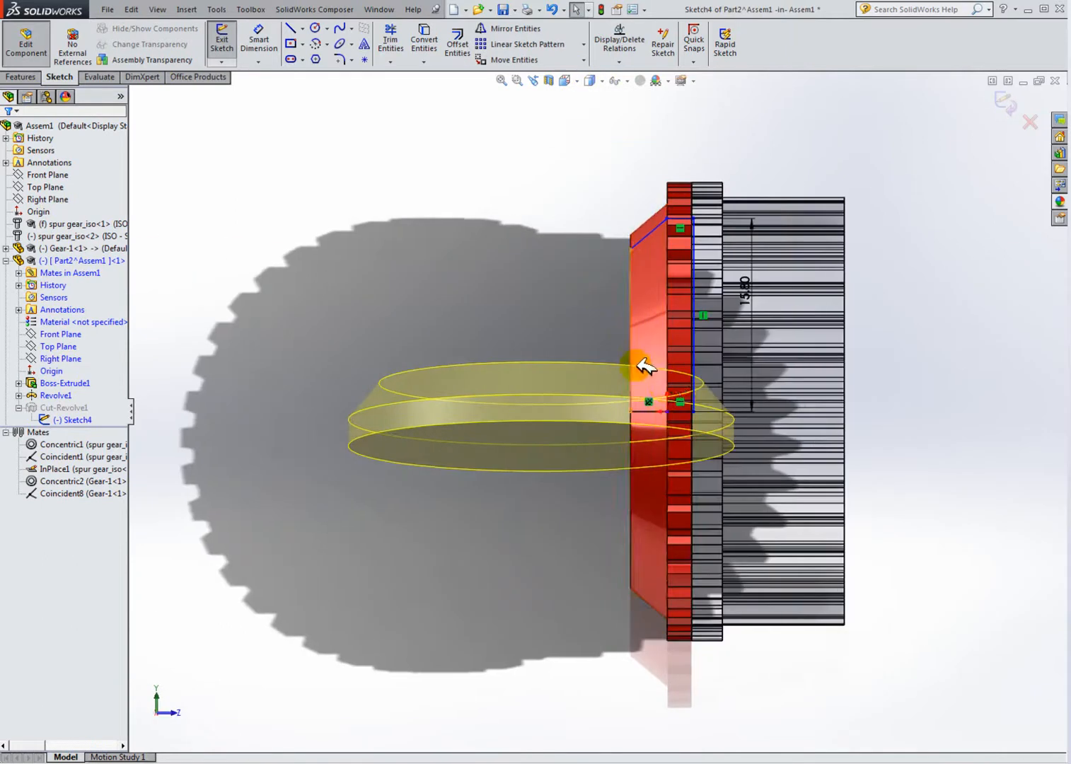
{"action": "scroll", "coordinate": [676, 292], "scroll_direction": "down", "scroll_amount": 2}
{"action": "scroll", "coordinate": [652, 233], "scroll_direction": "down", "scroll_amount": 2}
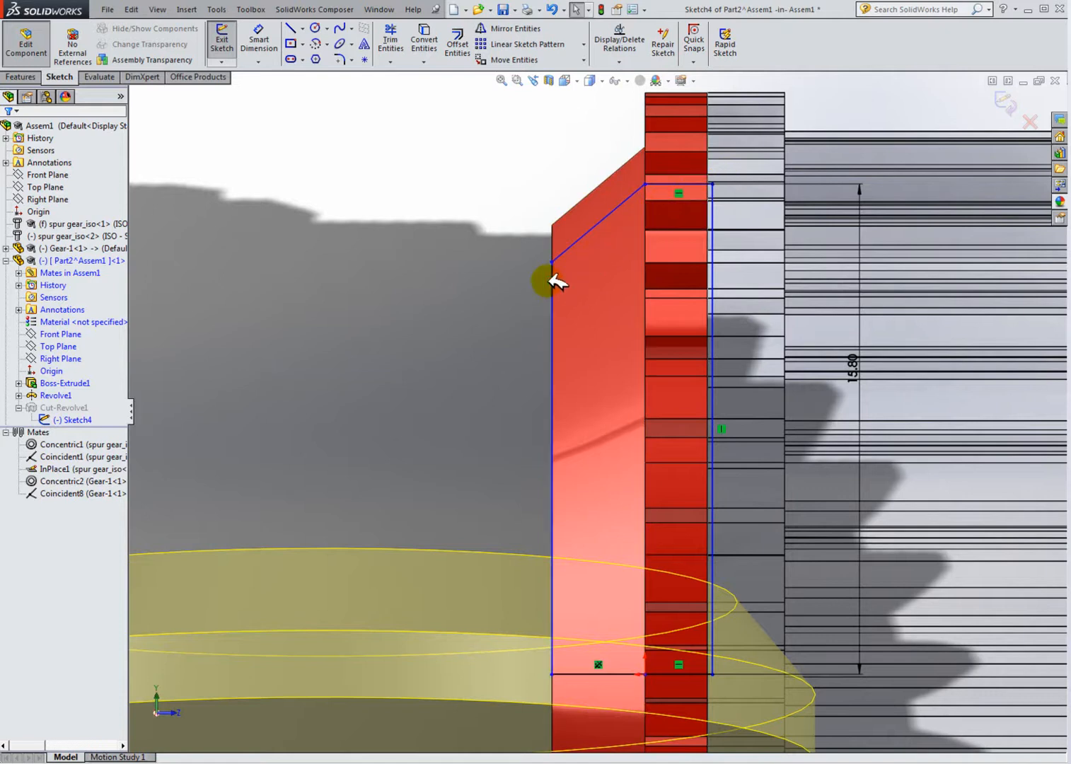
{"action": "left_click", "coordinate": [290, 29]}
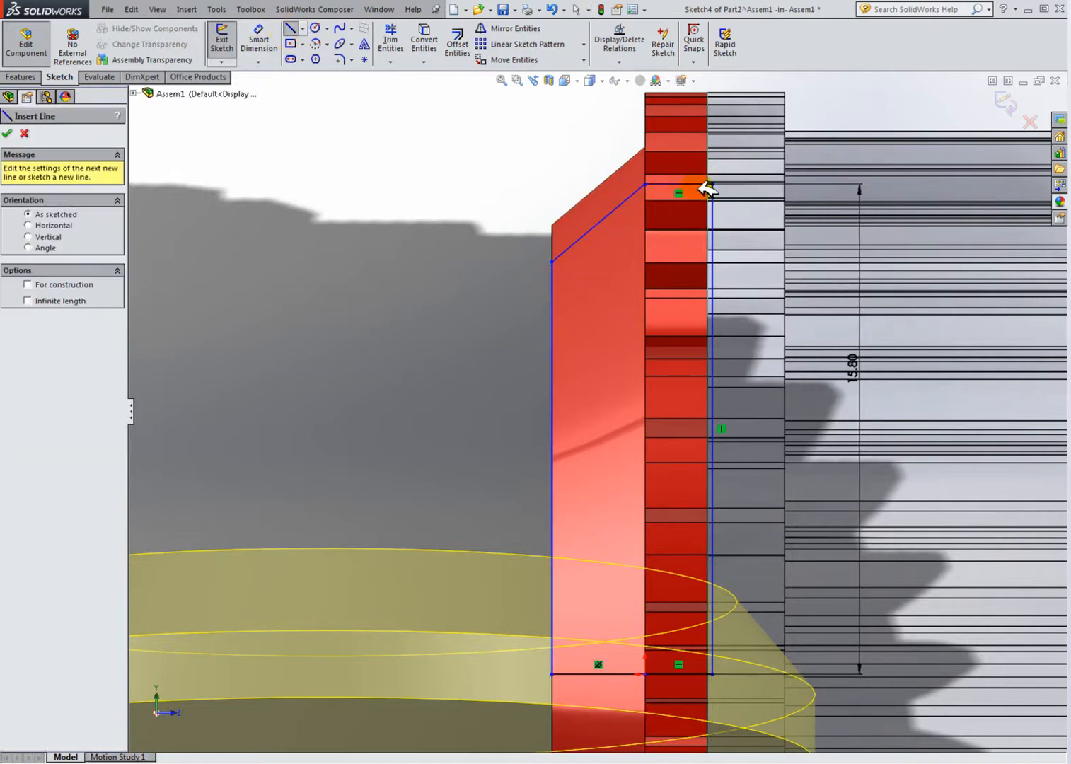
{"action": "scroll", "coordinate": [710, 242], "scroll_direction": "up", "scroll_amount": 2}
{"action": "scroll", "coordinate": [698, 280], "scroll_direction": "down", "scroll_amount": 6}
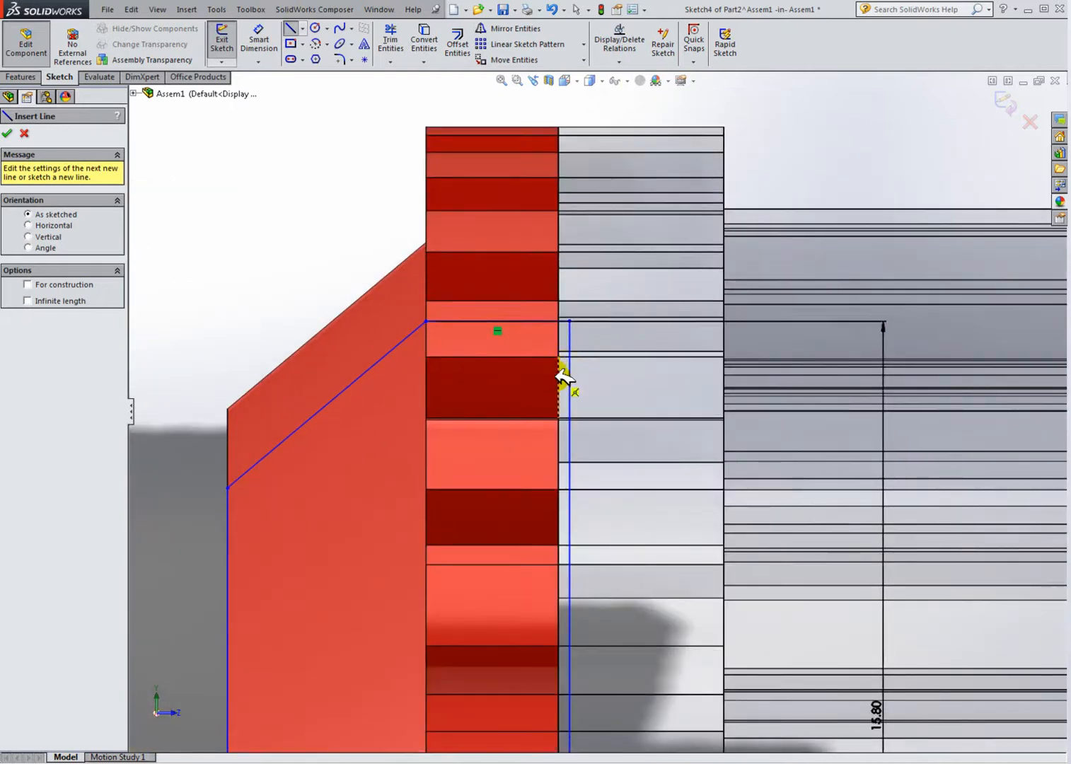
{"action": "key", "text": "Escape"}
Step: Select and inspect the sketch's vertical line against the gear's face
{"action": "left_click", "coordinate": [570, 340]}
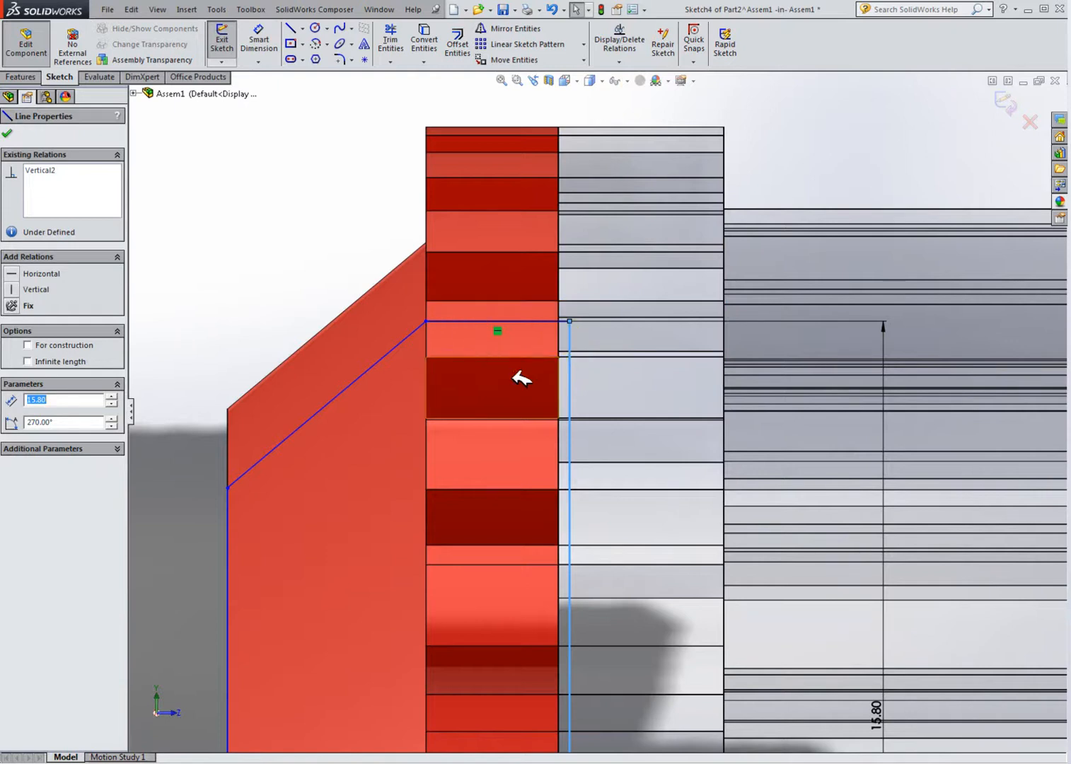
{"action": "scroll", "coordinate": [555, 445], "scroll_direction": "up", "scroll_amount": 5}
{"action": "scroll", "coordinate": [604, 567], "scroll_direction": "down", "scroll_amount": 2}
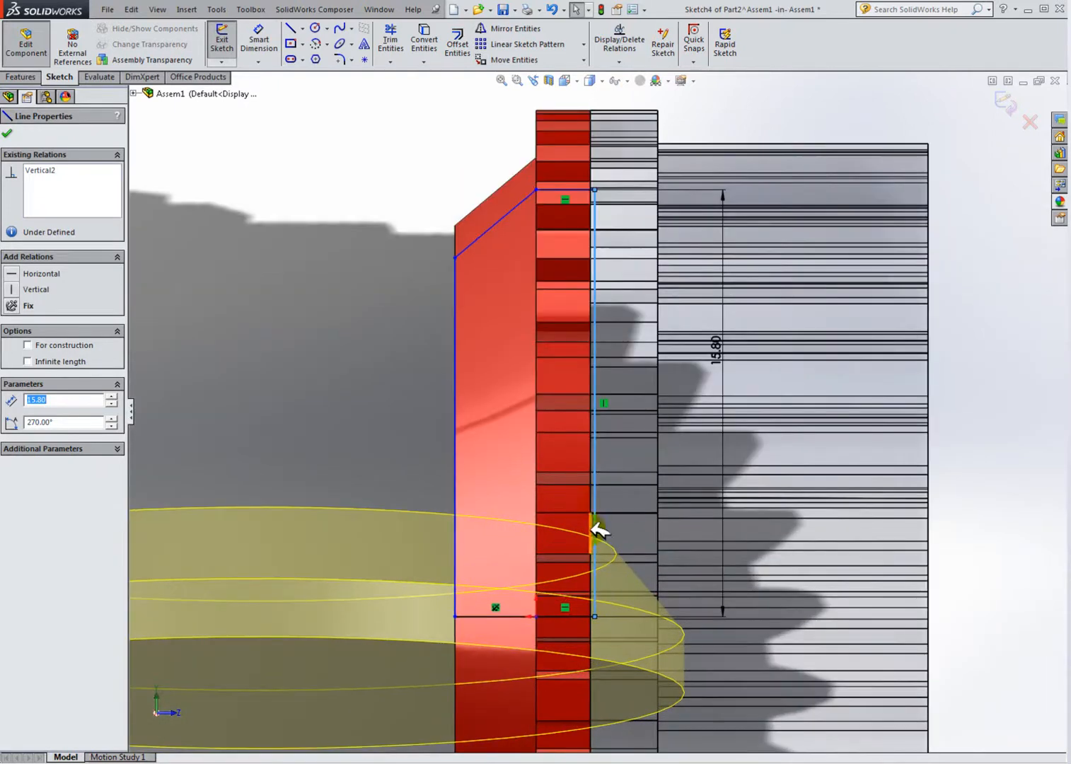
{"action": "scroll", "coordinate": [601, 555], "scroll_direction": "down", "scroll_amount": 5}
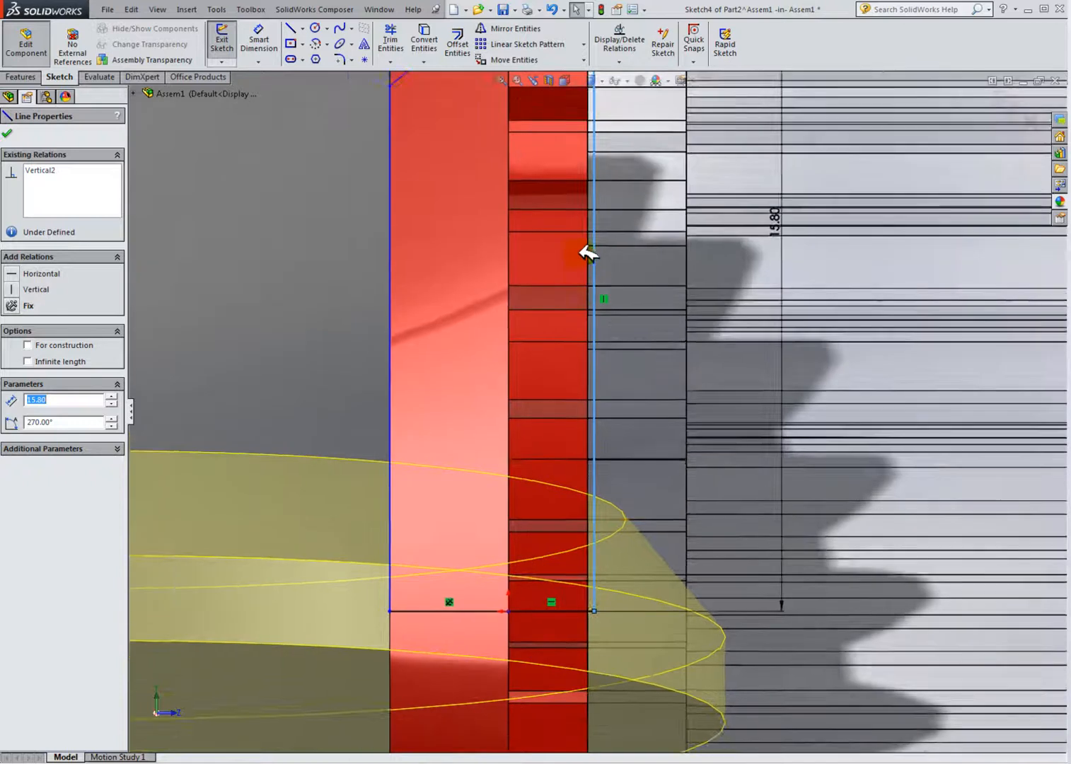
{"action": "scroll", "coordinate": [580, 205], "scroll_direction": "up", "scroll_amount": 3}
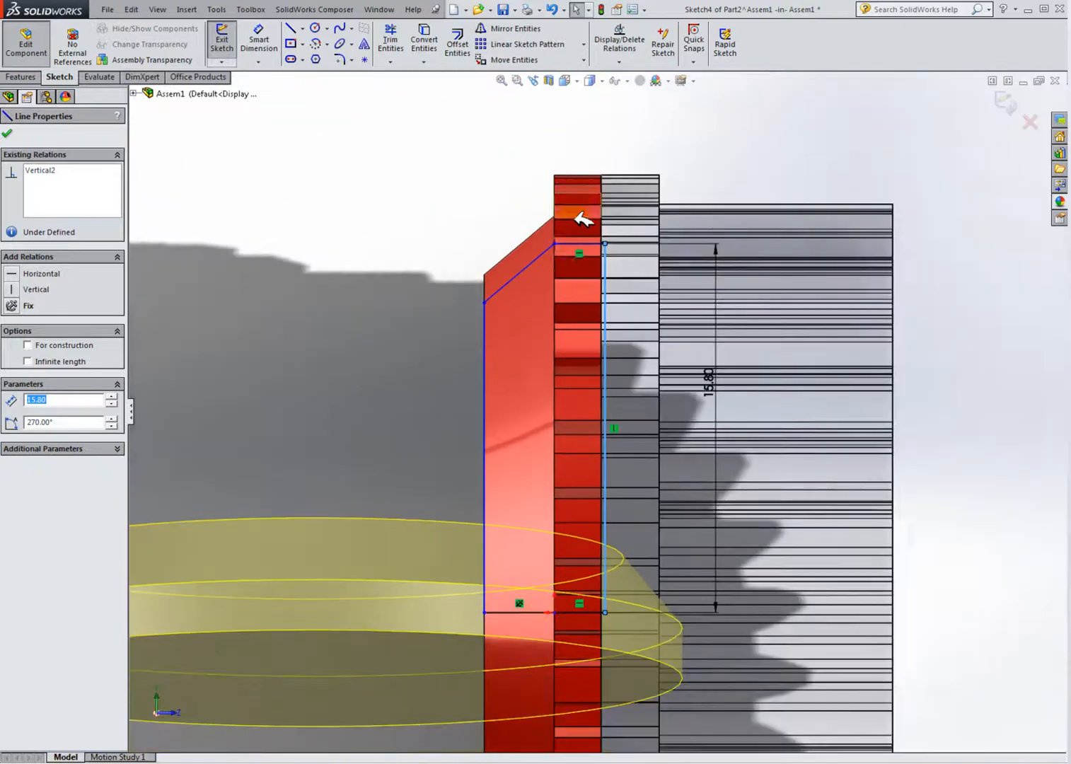
{"action": "scroll", "coordinate": [600, 308], "scroll_direction": "down", "scroll_amount": 5}
{"action": "left_click", "coordinate": [456, 308]}
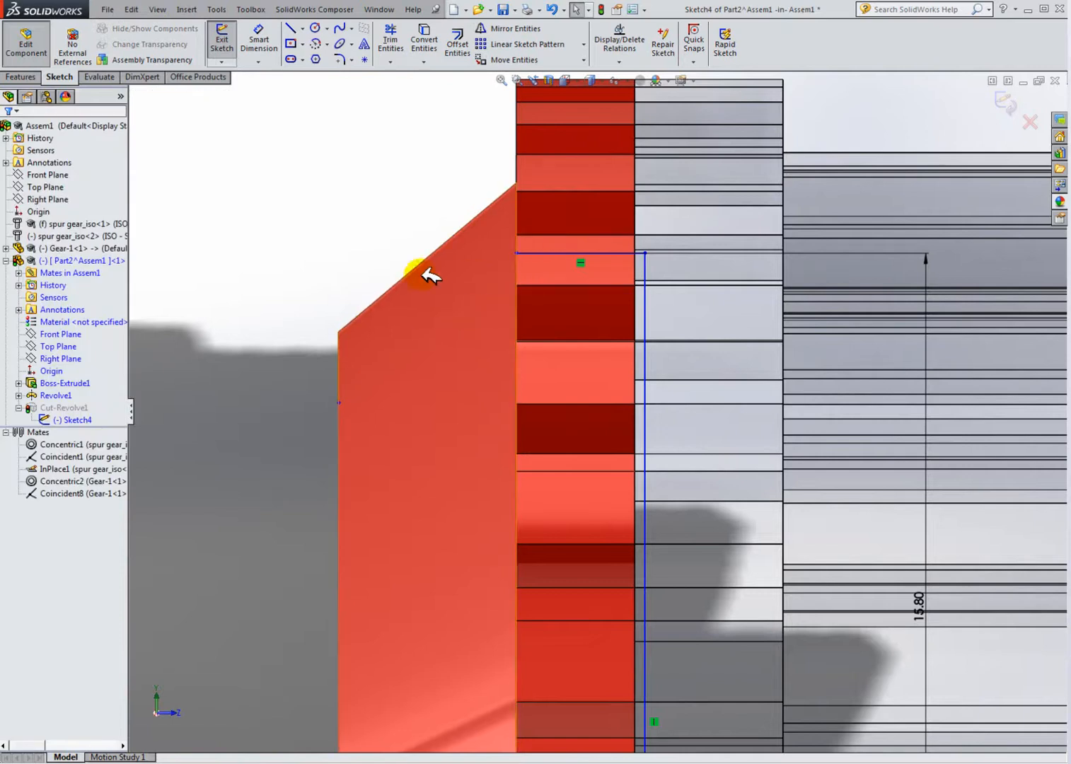
{"action": "left_click", "coordinate": [290, 28]}
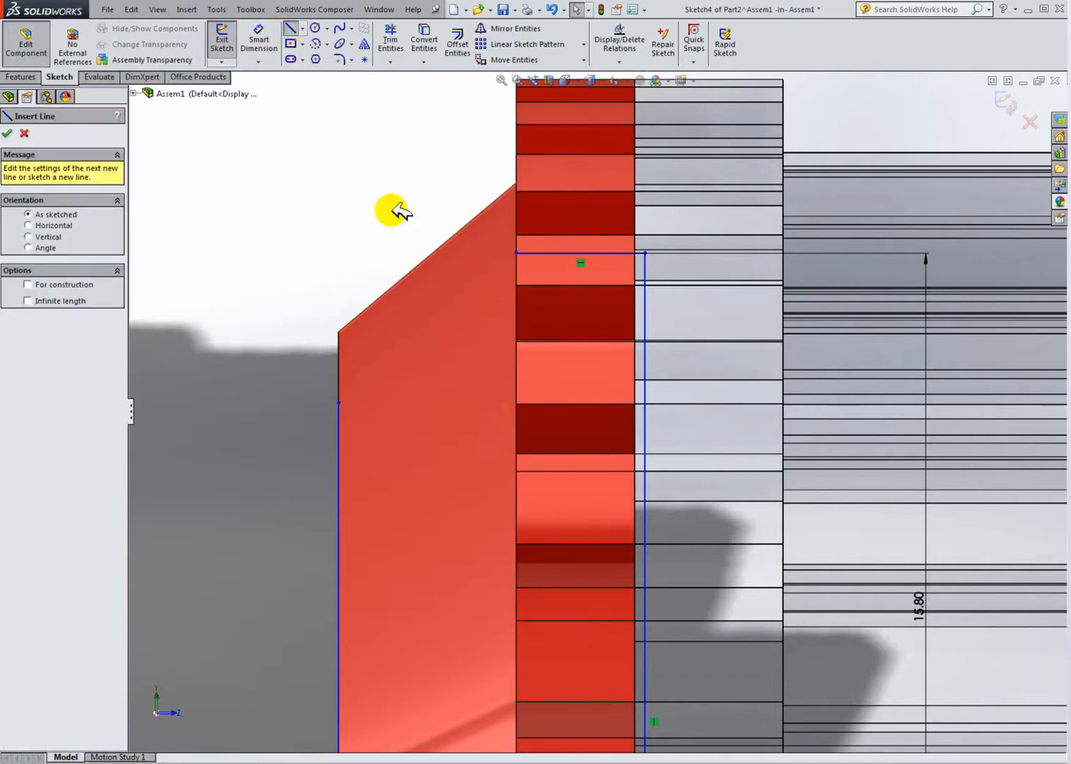
{"action": "left_click", "coordinate": [640, 252]}
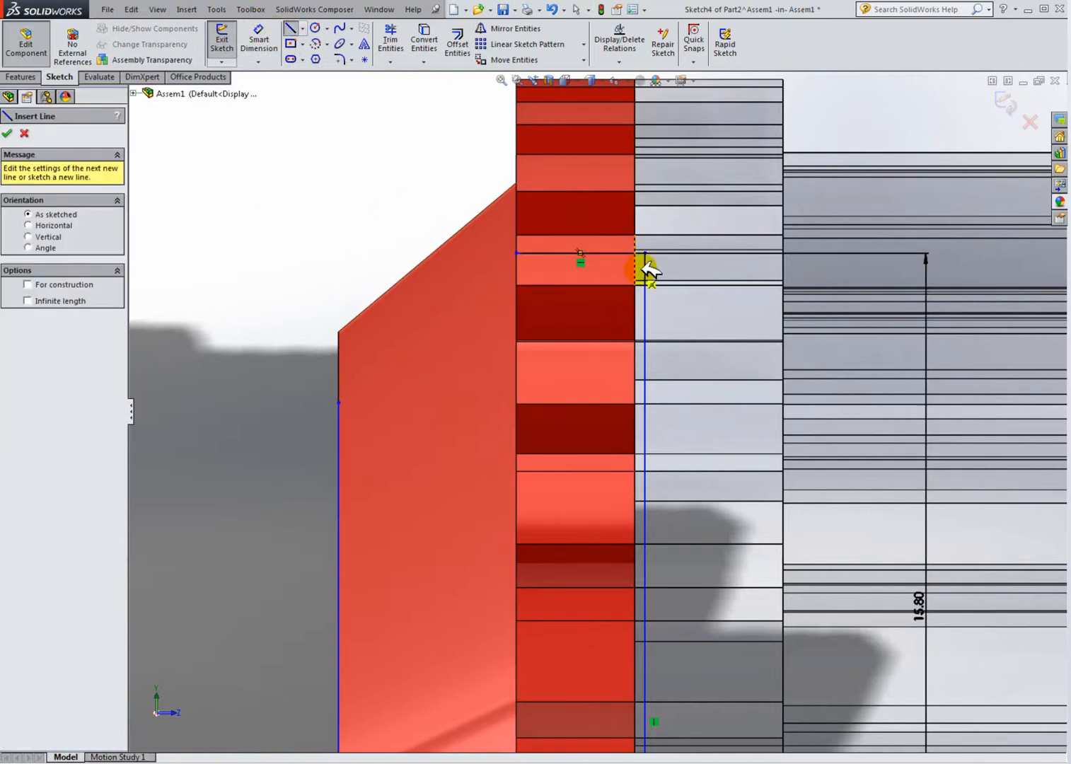
{"action": "key", "text": "Escape"}
Step: Add a Collinear relation between the sketch's vertical line and the gear's edge
{"action": "left_click", "coordinate": [644, 265]}
{"action": "left_click_drag", "start_coordinate": [634, 265], "coordinate": [646, 268]}
{"action": "scroll", "coordinate": [643, 275], "scroll_direction": "down", "scroll_amount": 3}
{"action": "right_click", "coordinate": [645, 281]}
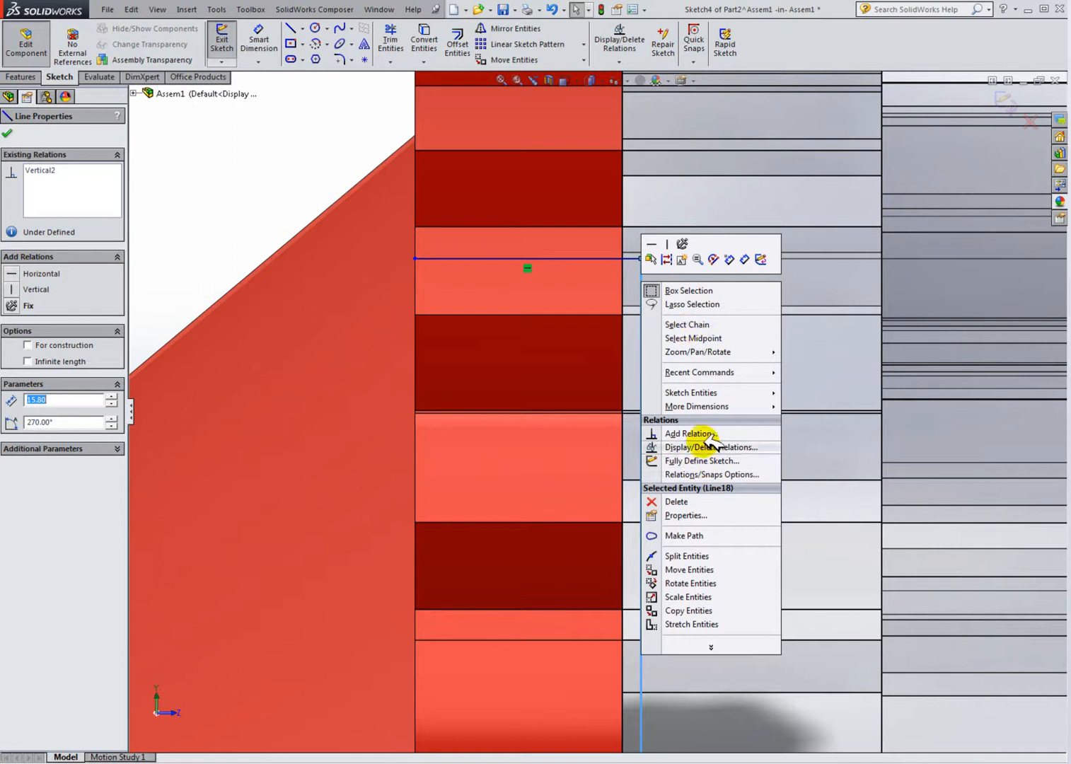
{"action": "left_click", "coordinate": [679, 427]}
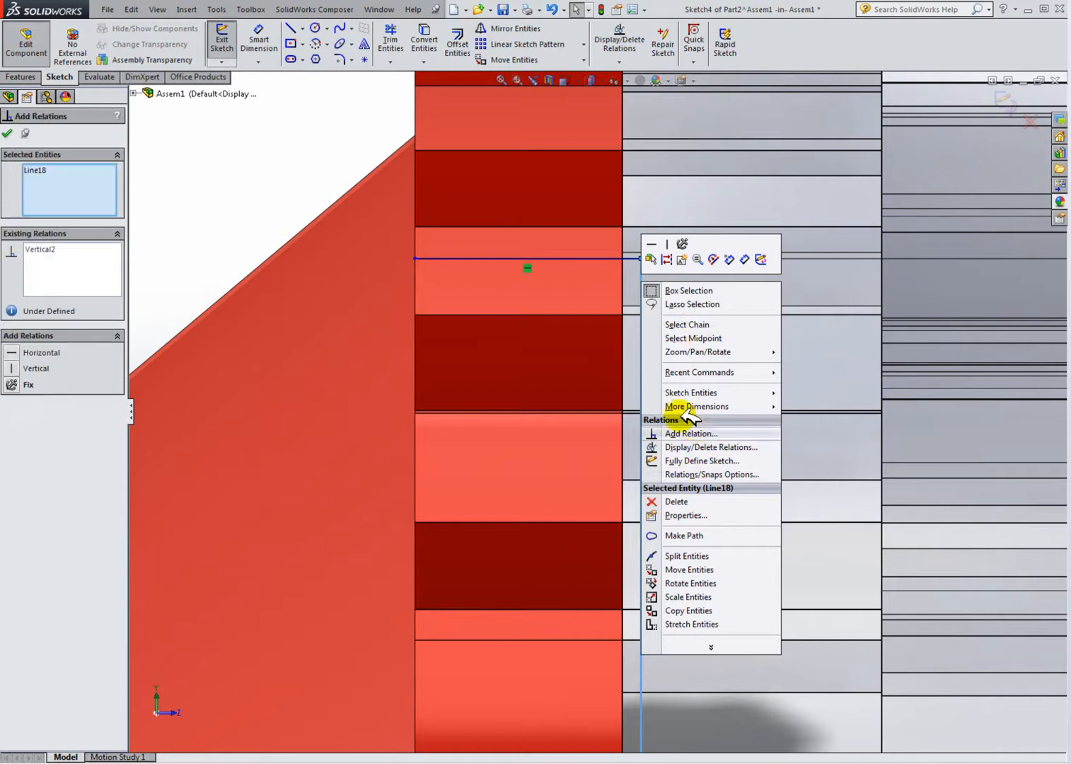
{"action": "left_click", "coordinate": [629, 288]}
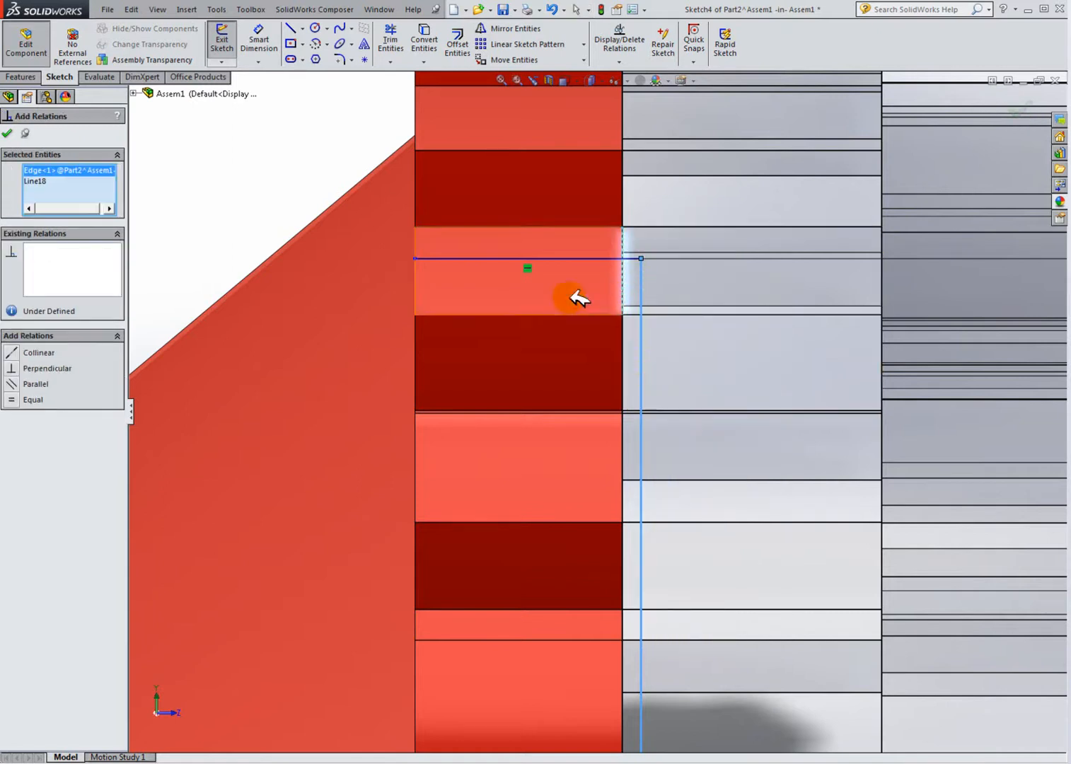
{"action": "left_click", "coordinate": [15, 354]}
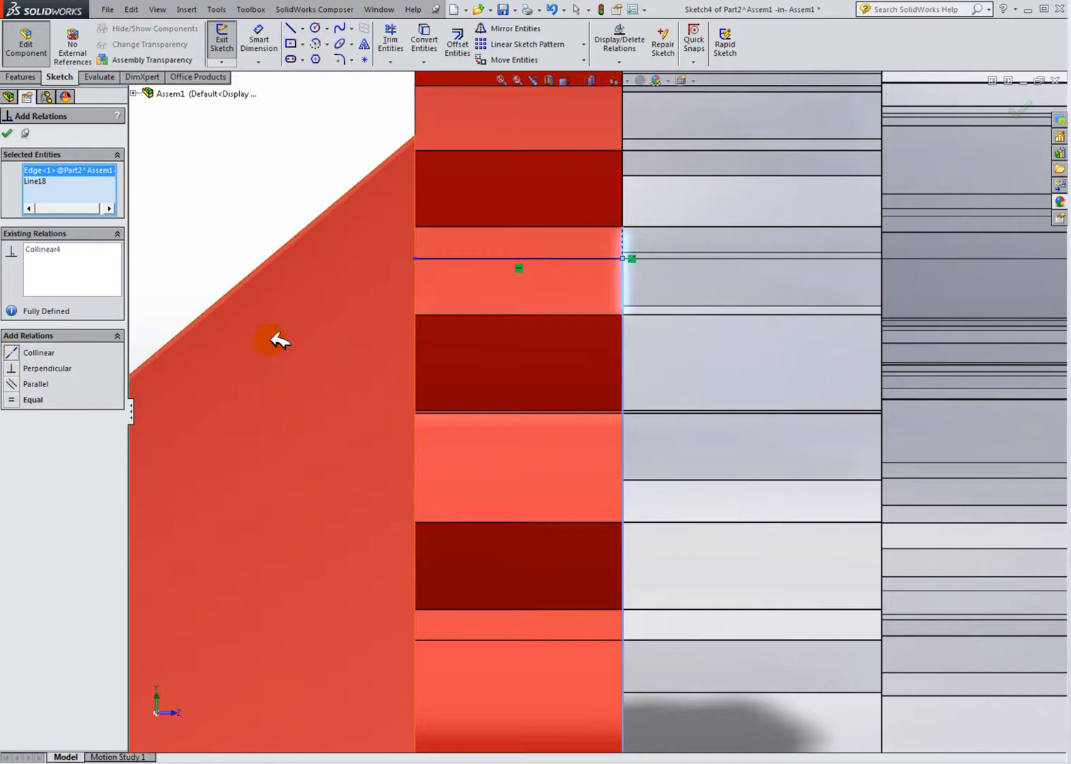
Step: Sketch a sloped line from the top of the vertical line down to the ring's outer edge
{"action": "left_click", "coordinate": [289, 27]}
{"action": "left_click", "coordinate": [623, 257]}
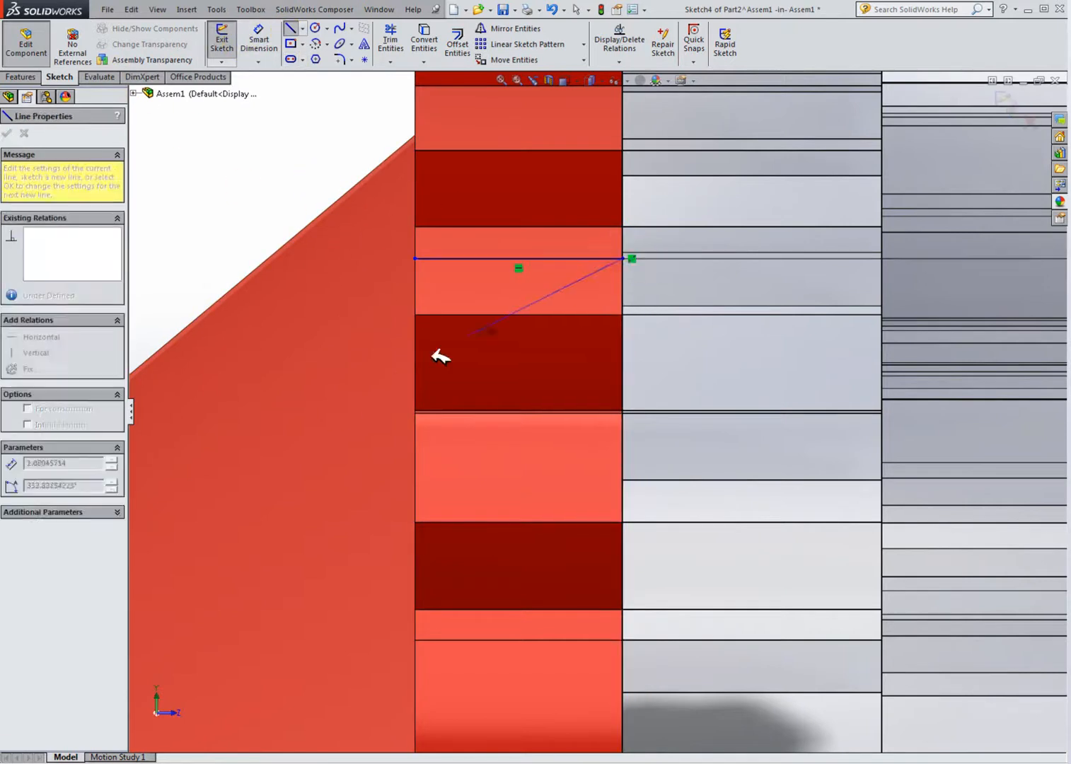
{"action": "scroll", "coordinate": [233, 506], "scroll_direction": "up", "scroll_amount": 3}
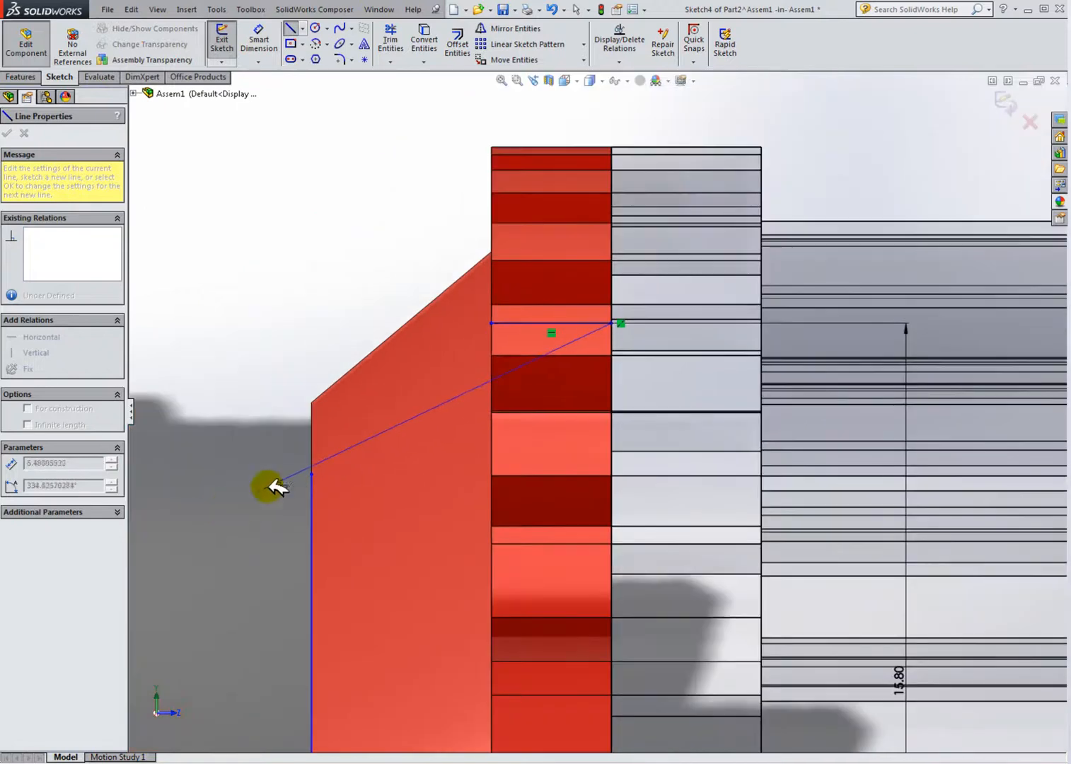
{"action": "left_click", "coordinate": [312, 472]}
{"action": "key", "text": "Escape"}
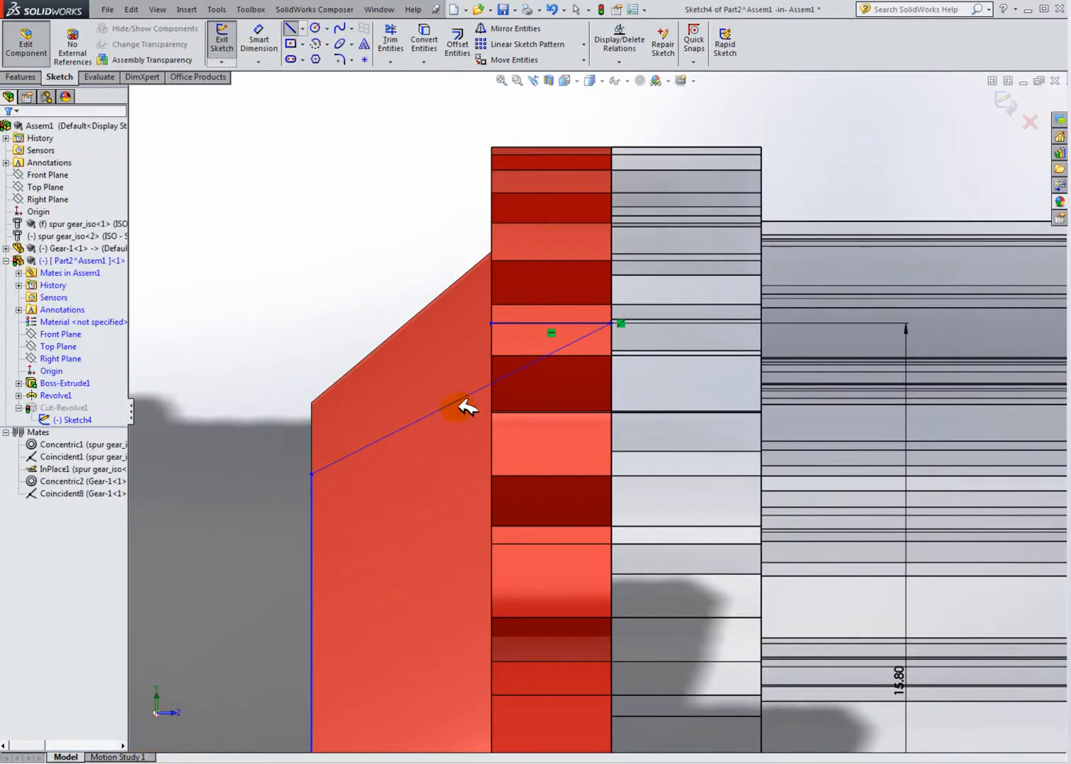
Step: Delete the horizontal line at the top of the cut sketch
{"action": "left_click", "coordinate": [517, 323]}
{"action": "key", "text": "Delete"}
{"action": "left_click", "coordinate": [459, 394]}
{"action": "scroll", "coordinate": [614, 483], "scroll_direction": "up", "scroll_amount": 4}
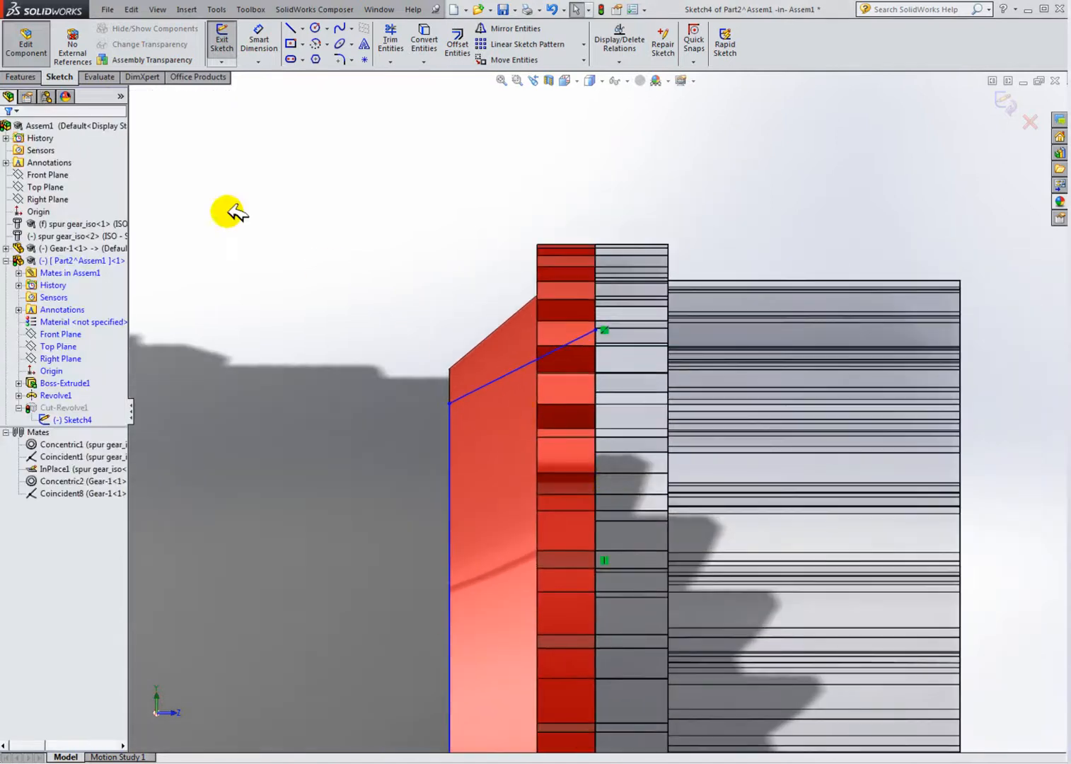
Step: Dimension the angle between the sloped line and the vertical line as 50°
{"action": "left_click", "coordinate": [261, 36]}
{"action": "left_click", "coordinate": [567, 349]}
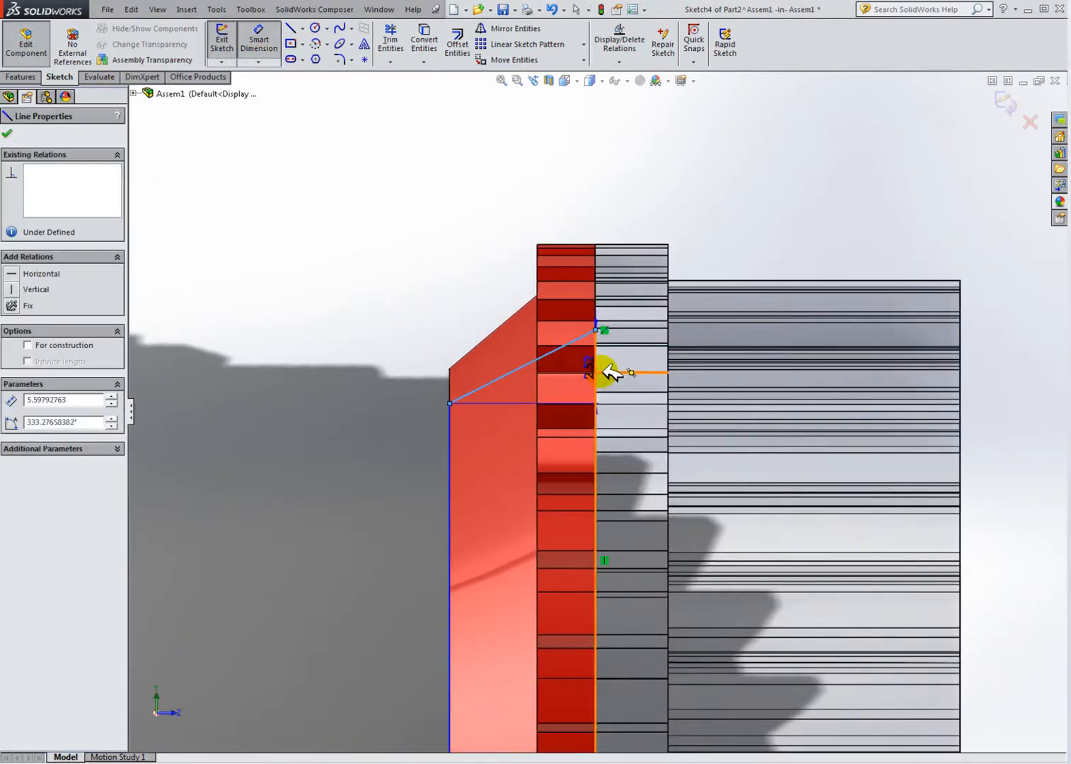
{"action": "left_click", "coordinate": [600, 382]}
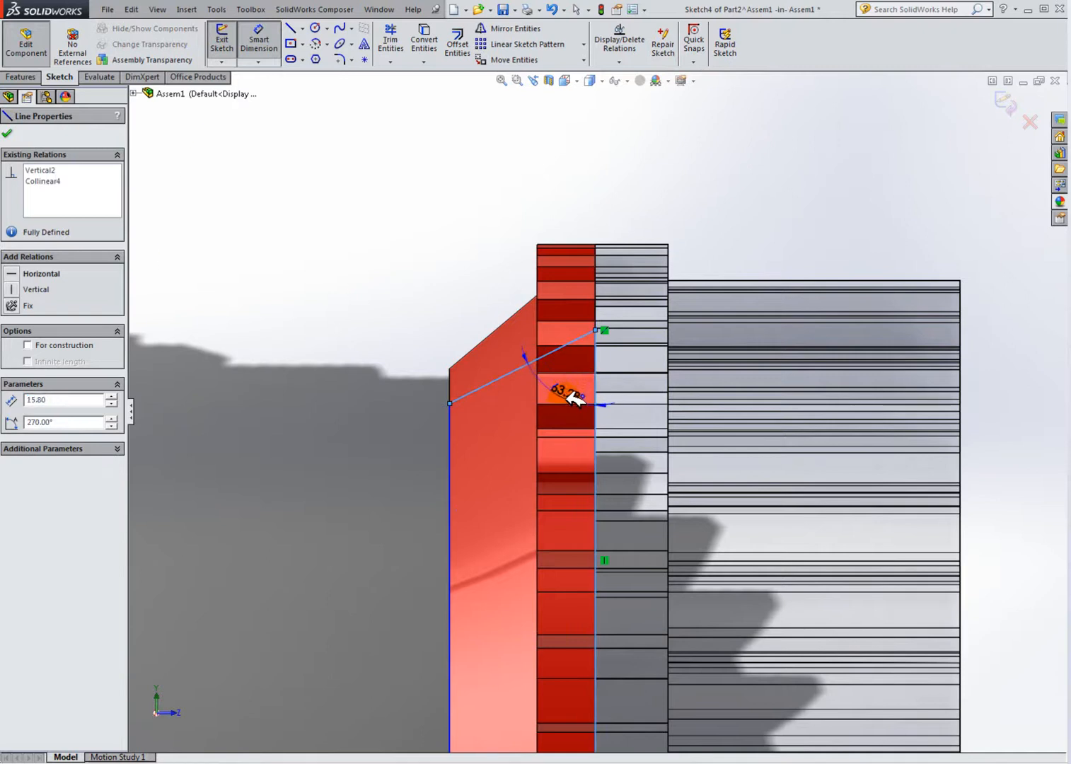
{"action": "left_click", "coordinate": [612, 420]}
{"action": "type", "text": "50"}
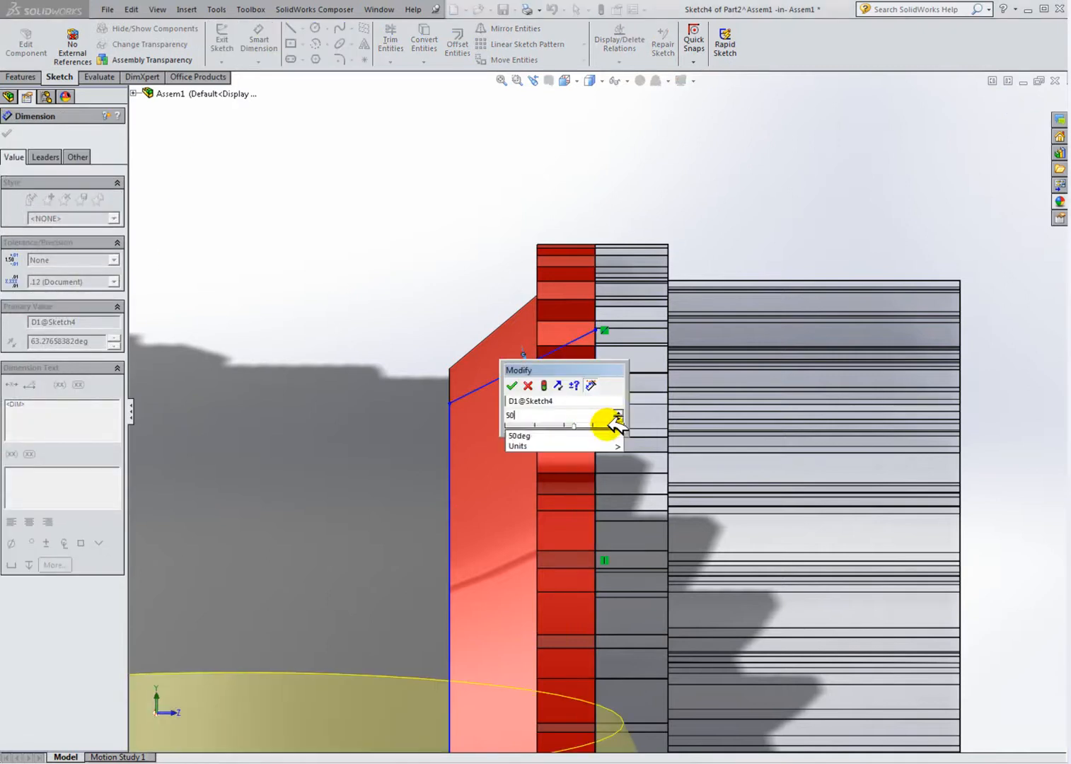
{"action": "key", "text": "Return"}
{"action": "scroll", "coordinate": [554, 580], "scroll_direction": "up", "scroll_amount": 2}
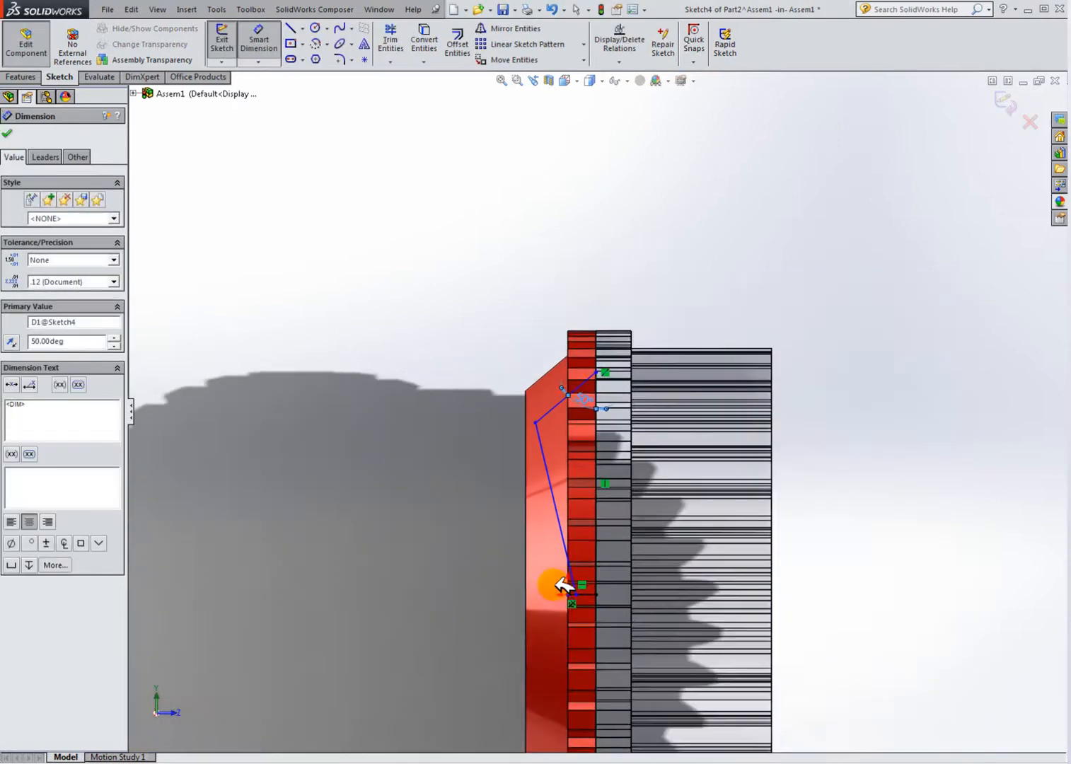
Step: Make the sketch's left line vertical with a Vertical relation
{"action": "scroll", "coordinate": [597, 582], "scroll_direction": "down", "scroll_amount": 5}
{"action": "scroll", "coordinate": [580, 559], "scroll_direction": "down", "scroll_amount": 2}
{"action": "left_click", "coordinate": [520, 358]}
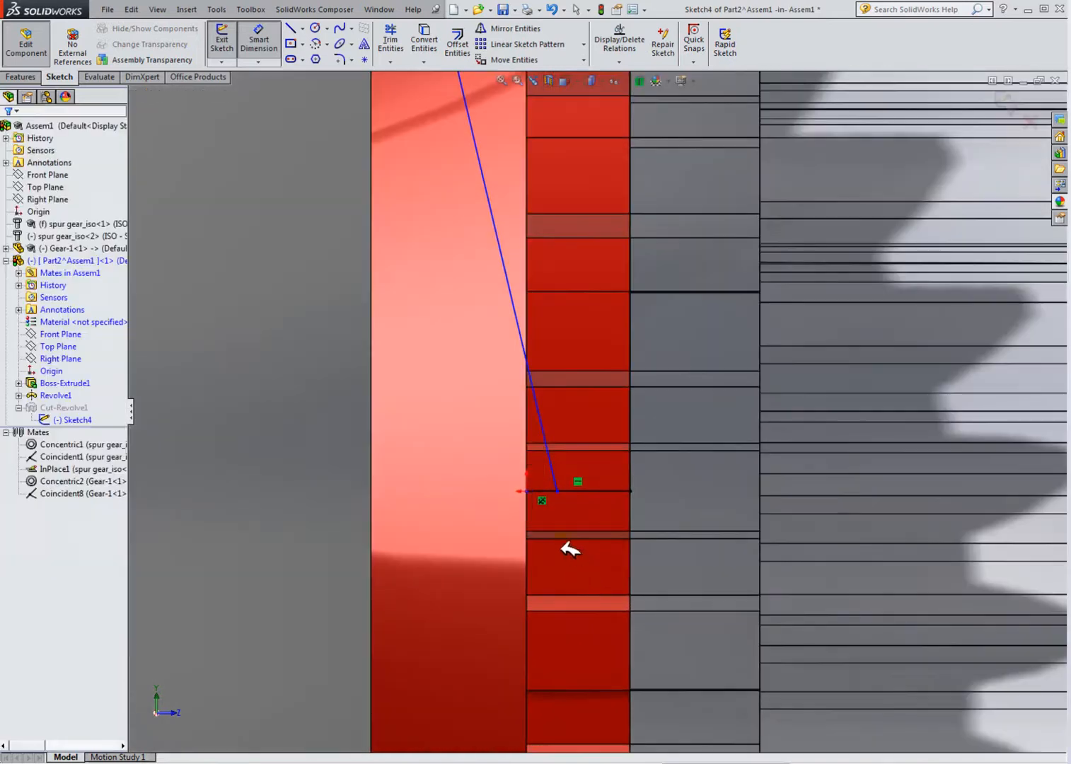
{"action": "right_click", "coordinate": [519, 330]}
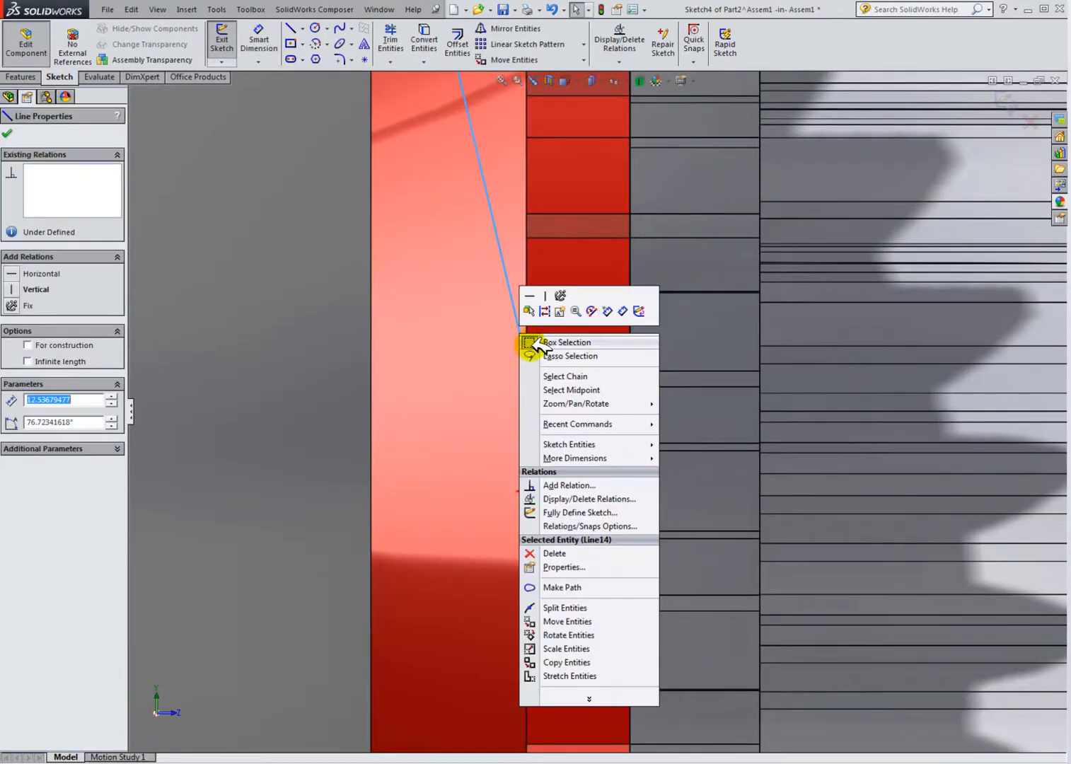
{"action": "left_click", "coordinate": [544, 295]}
{"action": "left_click", "coordinate": [510, 438]}
{"action": "scroll", "coordinate": [506, 443], "scroll_direction": "up", "scroll_amount": 4}
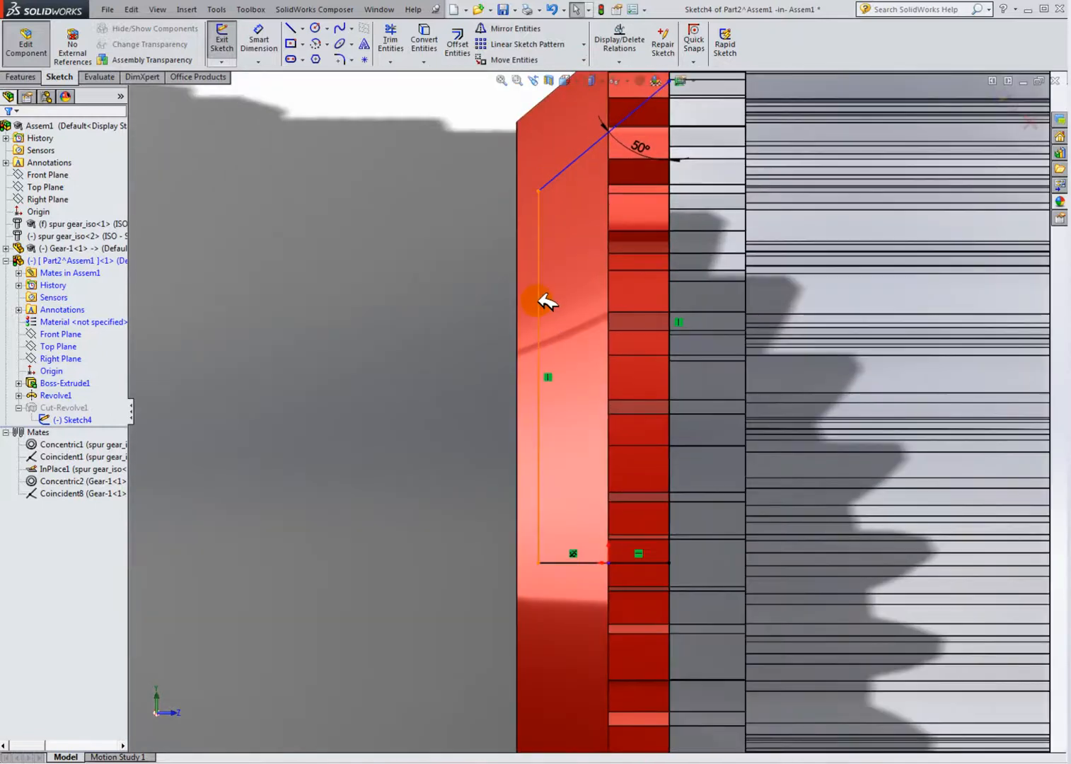
Step: Adjust the sketch, then exit it to rebuild the ring's cut and close the rebuild dialog
{"action": "mouse_move", "coordinate": [539, 301]}
{"action": "left_mouse_down"}
{"action": "mouse_move", "coordinate": [490, 305]}
{"action": "mouse_move", "coordinate": [500, 314]}
{"action": "left_mouse_up"}
{"action": "scroll", "coordinate": [634, 437], "scroll_direction": "up", "scroll_amount": 2}
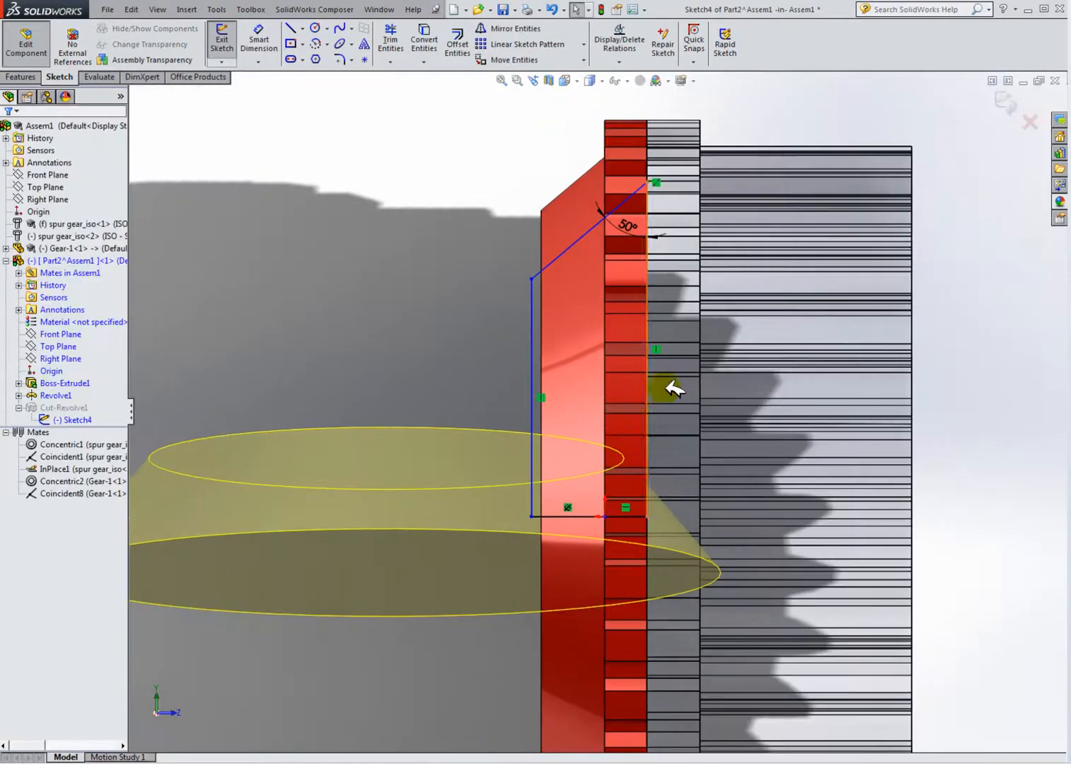
{"action": "left_click", "coordinate": [263, 36]}
{"action": "left_click", "coordinate": [654, 265]}
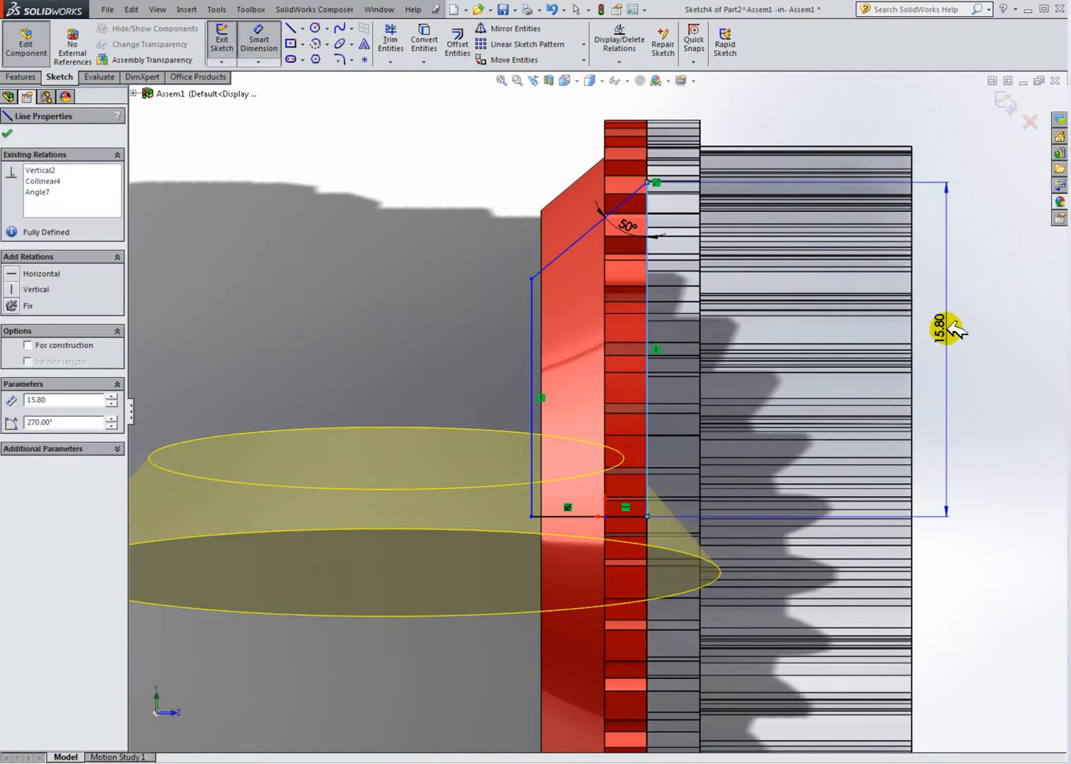
{"action": "left_click", "coordinate": [953, 330]}
{"action": "left_click", "coordinate": [898, 315]}
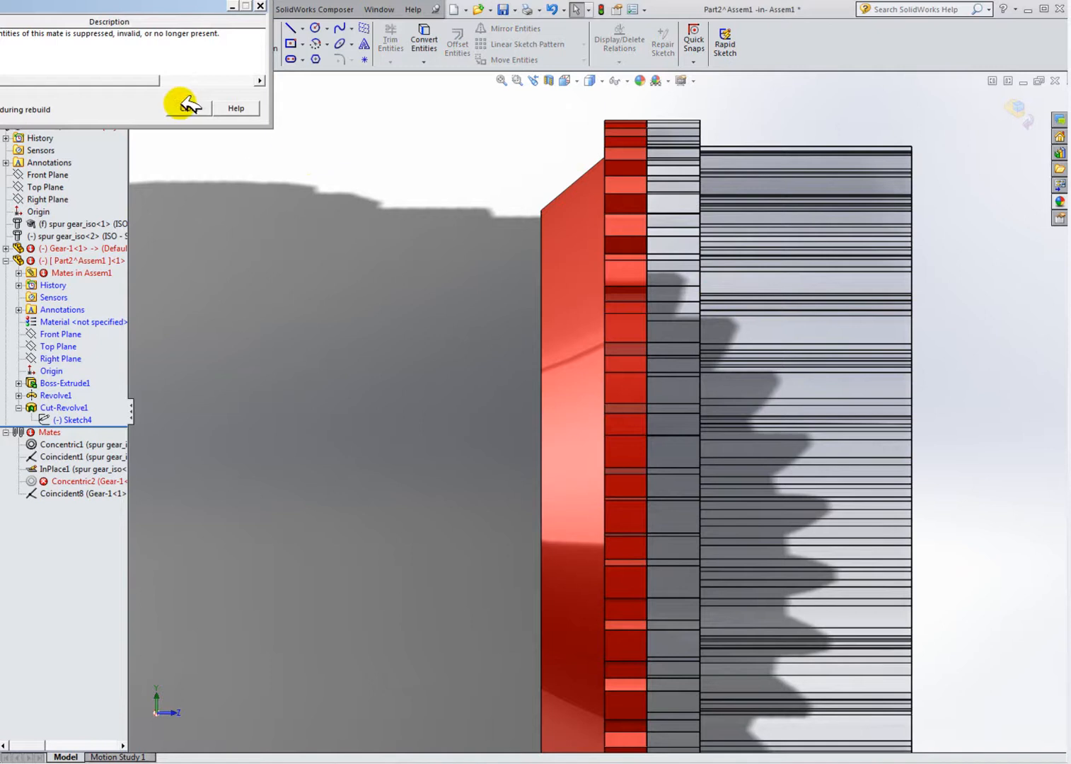
{"action": "left_click", "coordinate": [187, 107]}
Step: Leave component editing and delete the Concentric2 mate from the assembly
{"action": "scroll", "coordinate": [230, 336], "scroll_direction": "up", "scroll_amount": 2}
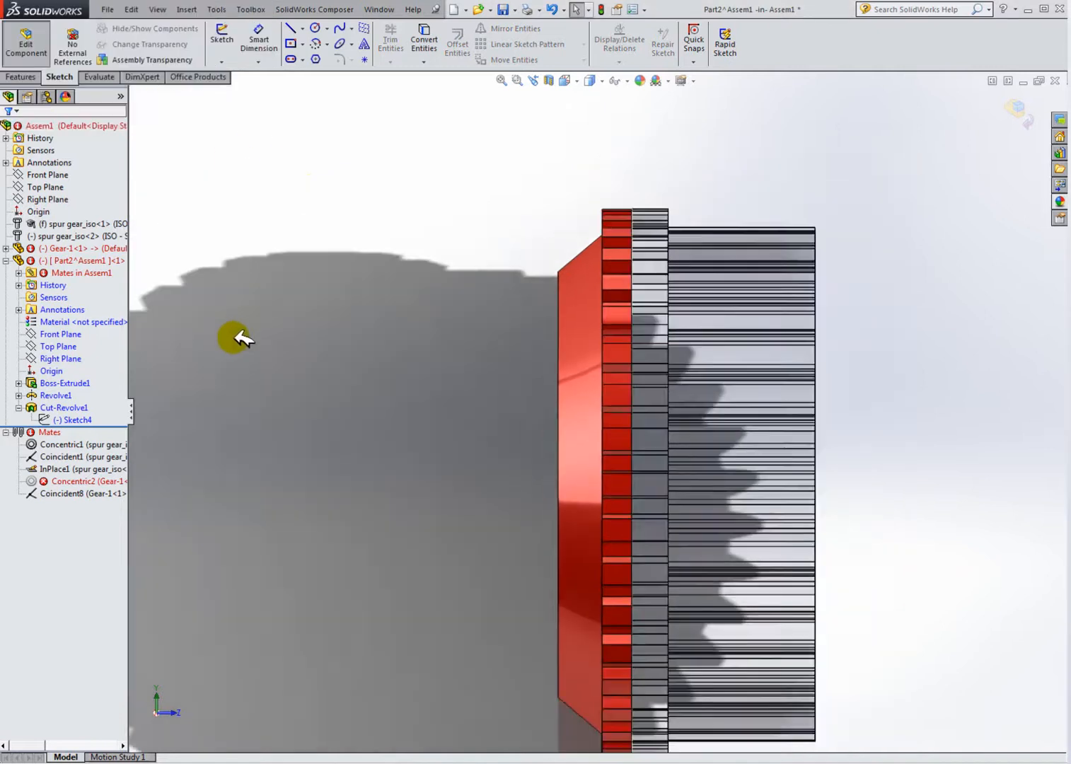
{"action": "middle_click_drag", "start_coordinate": [364, 391], "coordinate": [414, 420]}
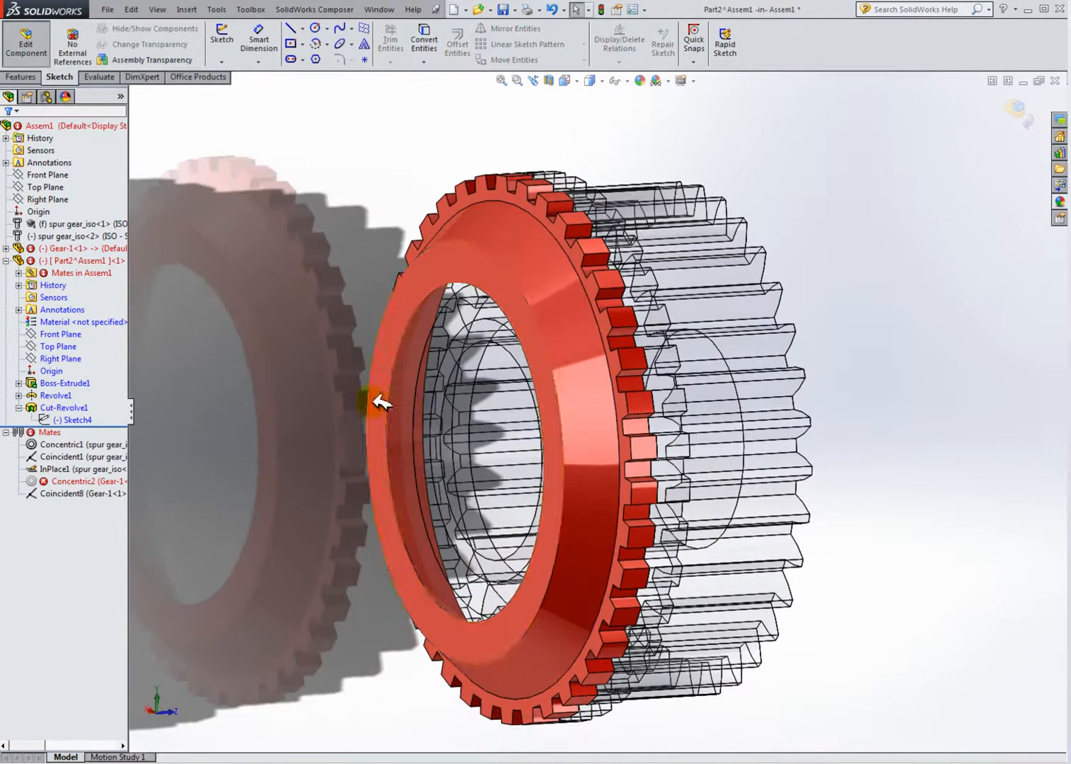
{"action": "left_click", "coordinate": [91, 481]}
{"action": "right_click", "coordinate": [86, 481]}
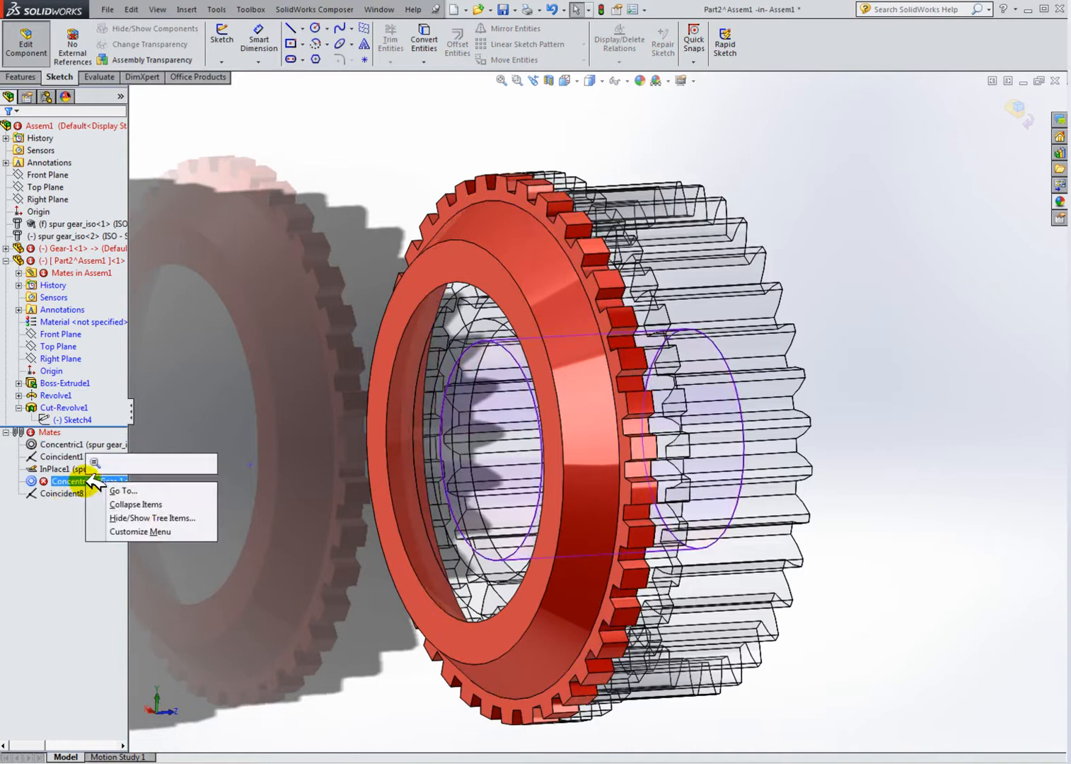
{"action": "left_click", "coordinate": [223, 396]}
{"action": "left_click", "coordinate": [28, 63]}
{"action": "left_click", "coordinate": [86, 481]}
{"action": "right_click", "coordinate": [88, 481]}
{"action": "left_click", "coordinate": [119, 510]}
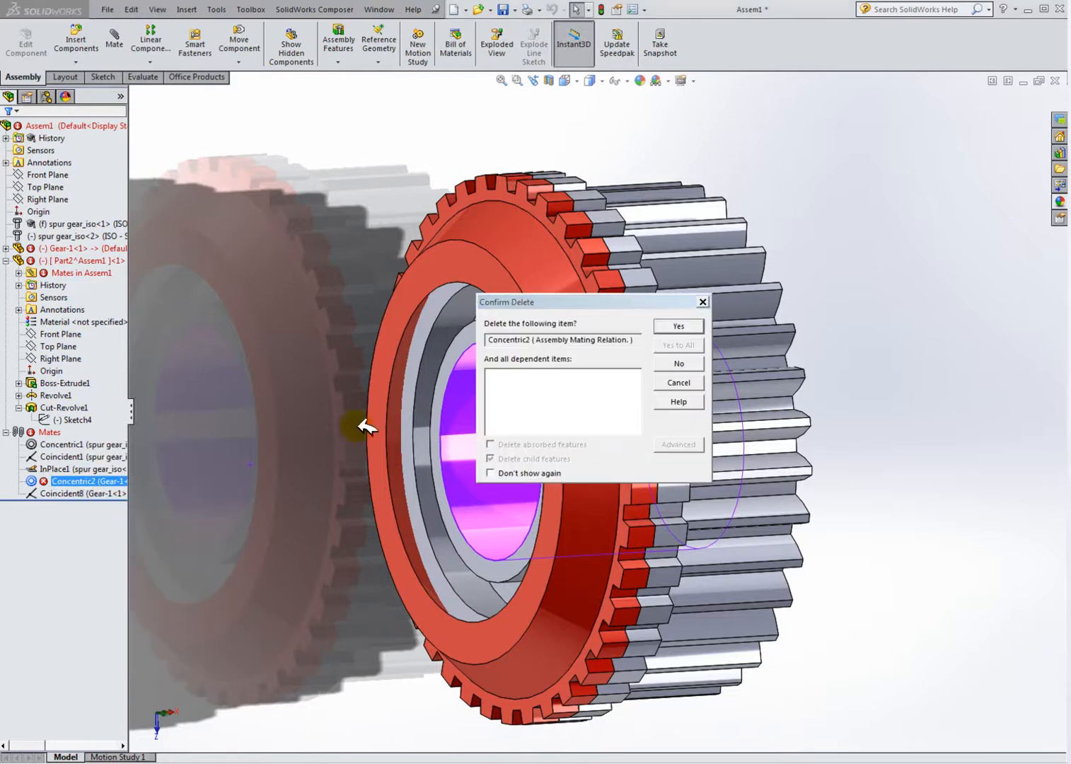
{"action": "left_click", "coordinate": [679, 328]}
Step: Apply a section view of the assembly on the Front Plane
{"action": "middle_click_drag", "start_coordinate": [792, 415], "coordinate": [756, 379]}
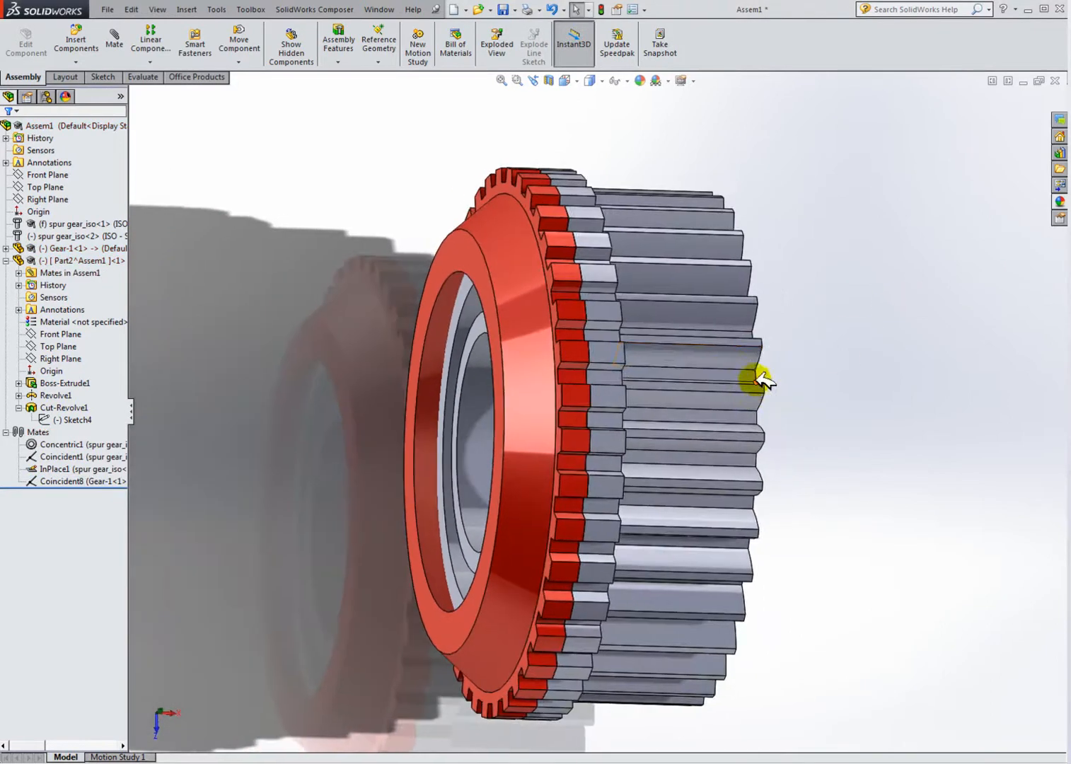
{"action": "left_click", "coordinate": [552, 78]}
{"action": "middle_click_drag", "start_coordinate": [690, 408], "coordinate": [705, 198]}
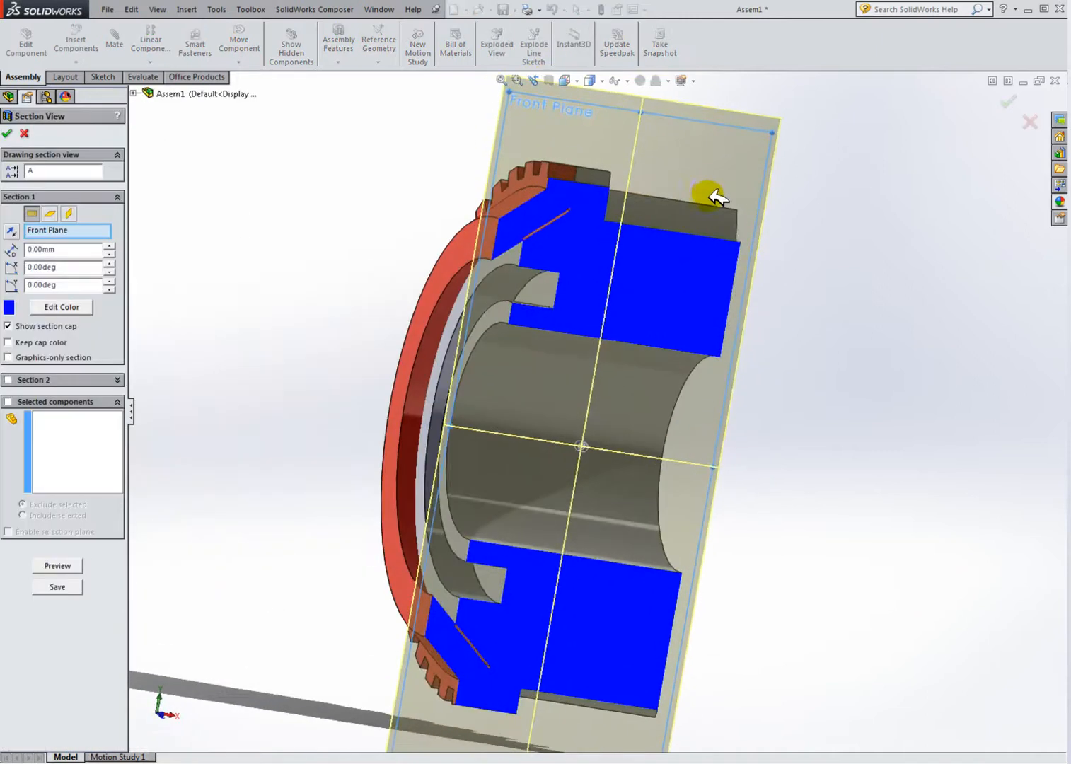
{"action": "left_click", "coordinate": [12, 133]}
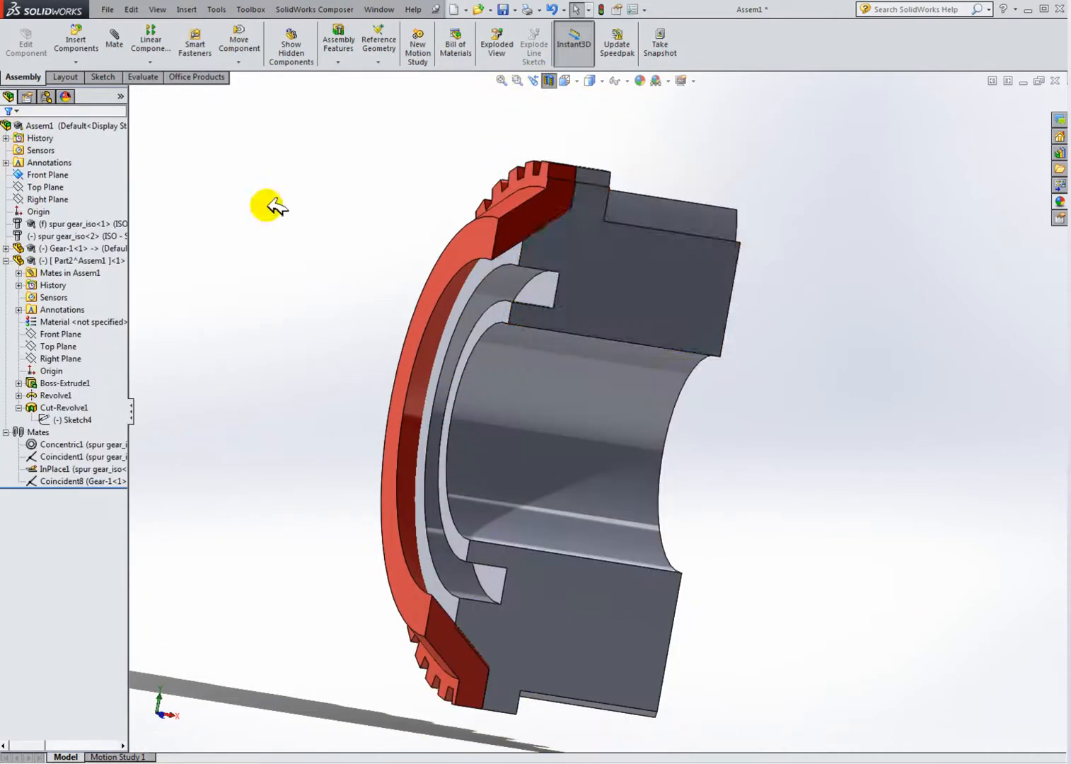
Step: Zoom and rotate to examine the ring's cut profile against the gear in the section
{"action": "scroll", "coordinate": [544, 318], "scroll_direction": "down", "scroll_amount": 5}
{"action": "middle_click_drag", "start_coordinate": [583, 270], "coordinate": [610, 287]}
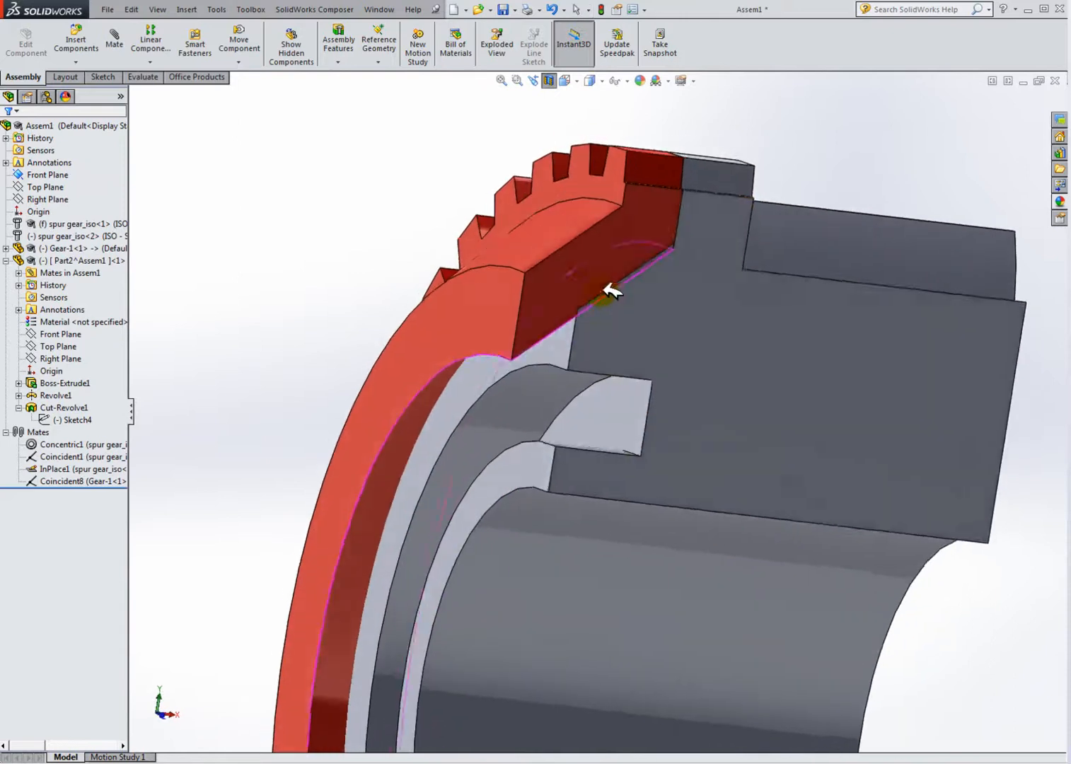
{"action": "scroll", "coordinate": [617, 303], "scroll_direction": "down", "scroll_amount": 4}
{"action": "scroll", "coordinate": [635, 333], "scroll_direction": "up", "scroll_amount": 1}
{"action": "middle_click_drag", "start_coordinate": [636, 342], "coordinate": [556, 396]}
{"action": "scroll", "coordinate": [573, 338], "scroll_direction": "down", "scroll_amount": 3}
{"action": "mouse_move", "coordinate": [540, 462]}
{"action": "middle_mouse_down"}
{"action": "mouse_move", "coordinate": [528, 486]}
{"action": "mouse_move", "coordinate": [524, 471]}
{"action": "mouse_move", "coordinate": [547, 482]}
{"action": "middle_mouse_up"}
{"action": "scroll", "coordinate": [487, 368], "scroll_direction": "down", "scroll_amount": 2}
{"action": "scroll", "coordinate": [513, 359], "scroll_direction": "up", "scroll_amount": 2}
{"action": "scroll", "coordinate": [513, 389], "scroll_direction": "up", "scroll_amount": 1}
{"action": "scroll", "coordinate": [516, 418], "scroll_direction": "down", "scroll_amount": 1}
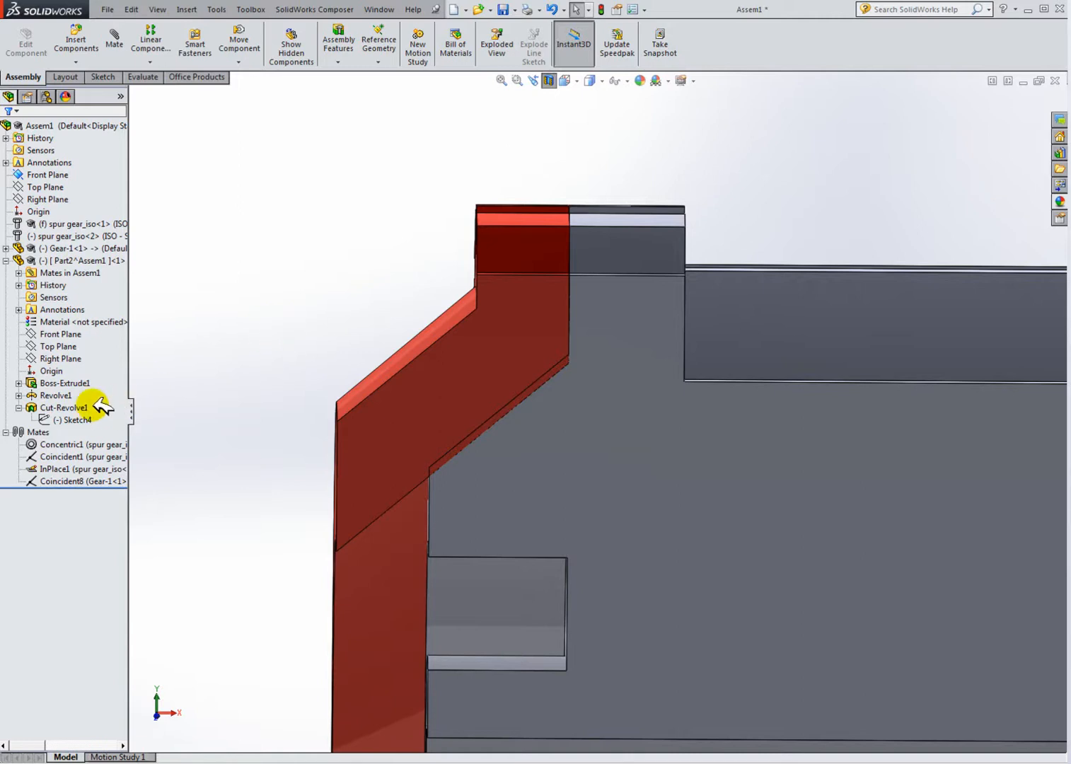
Step: Reopen Sketch4 for editing in a side view and set the vertical dimension along the gear edge to 16.1 mm
{"action": "left_click", "coordinate": [86, 417]}
{"action": "left_click", "coordinate": [100, 381]}
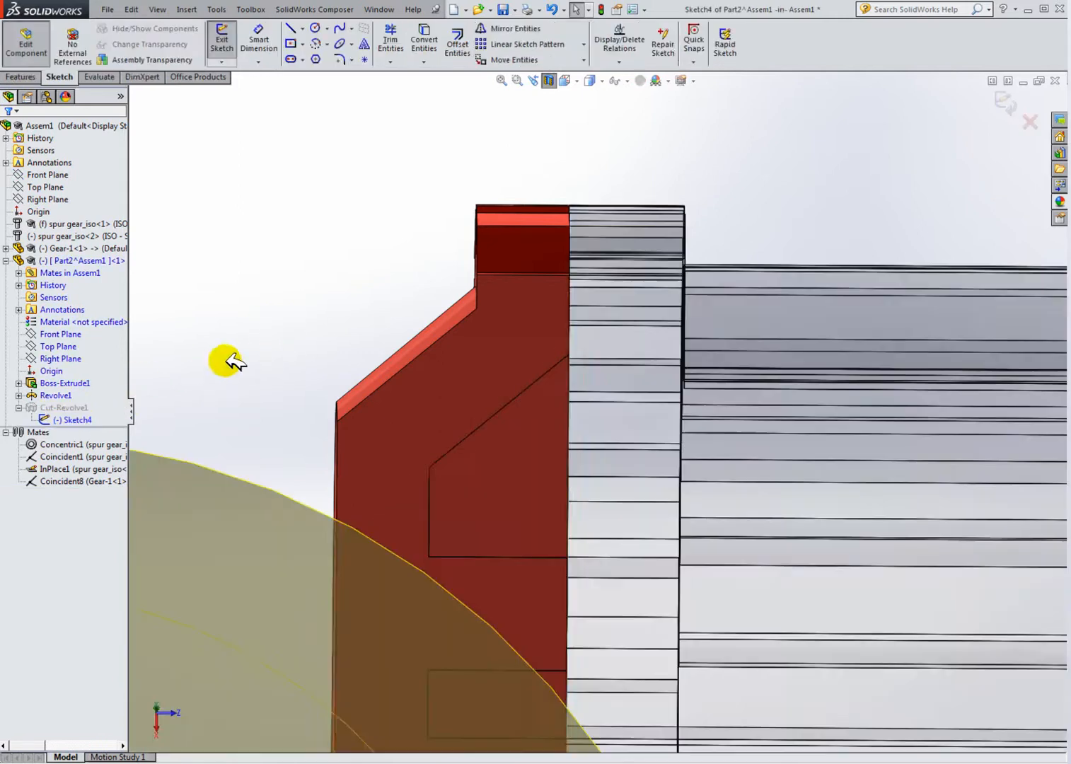
{"action": "scroll", "coordinate": [407, 447], "scroll_direction": "up", "scroll_amount": 4}
{"action": "left_click", "coordinate": [580, 80]}
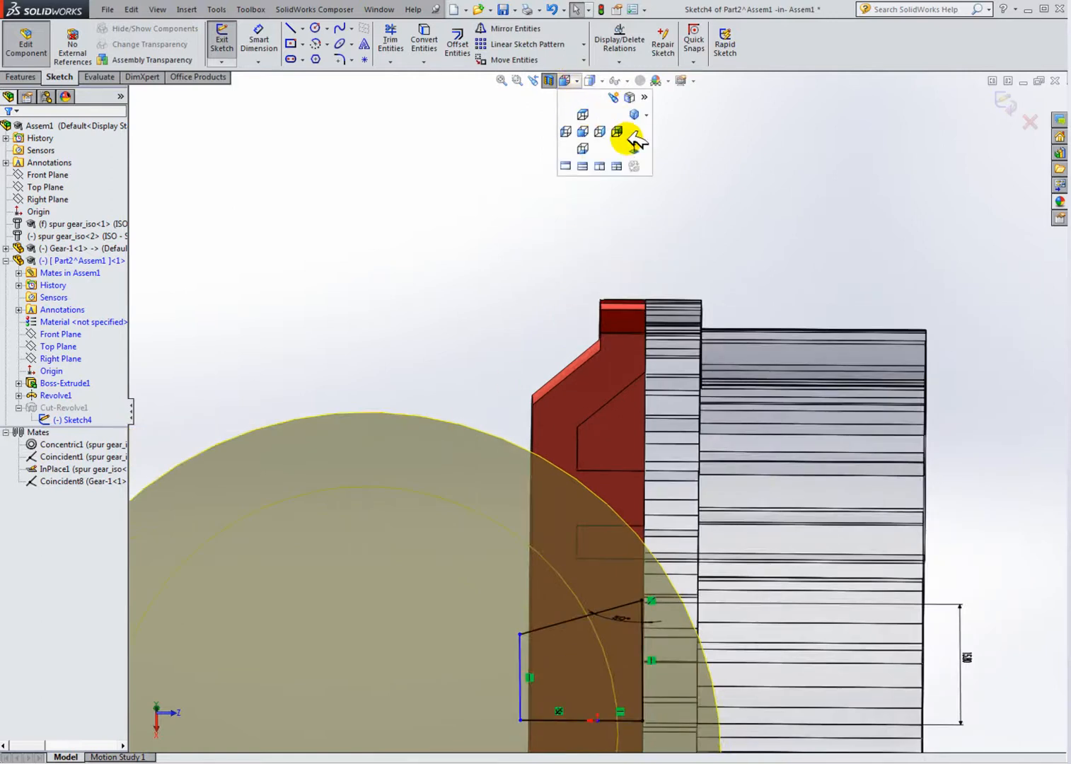
{"action": "left_click", "coordinate": [619, 128]}
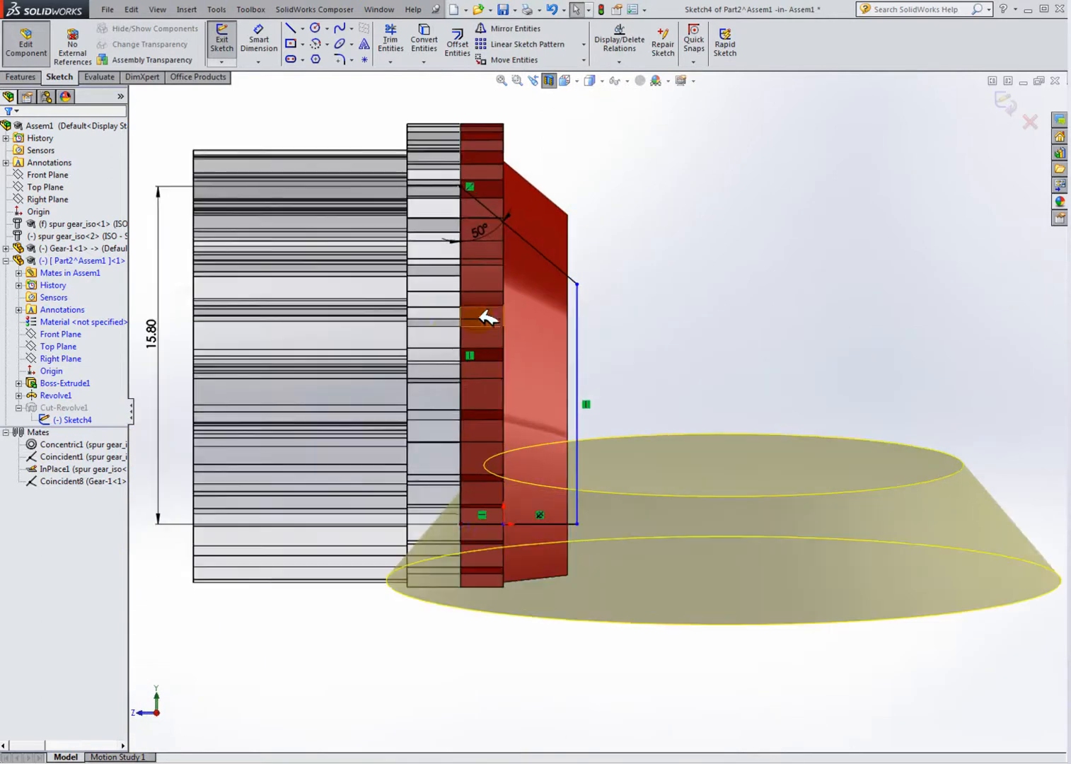
{"action": "left_click", "coordinate": [592, 82]}
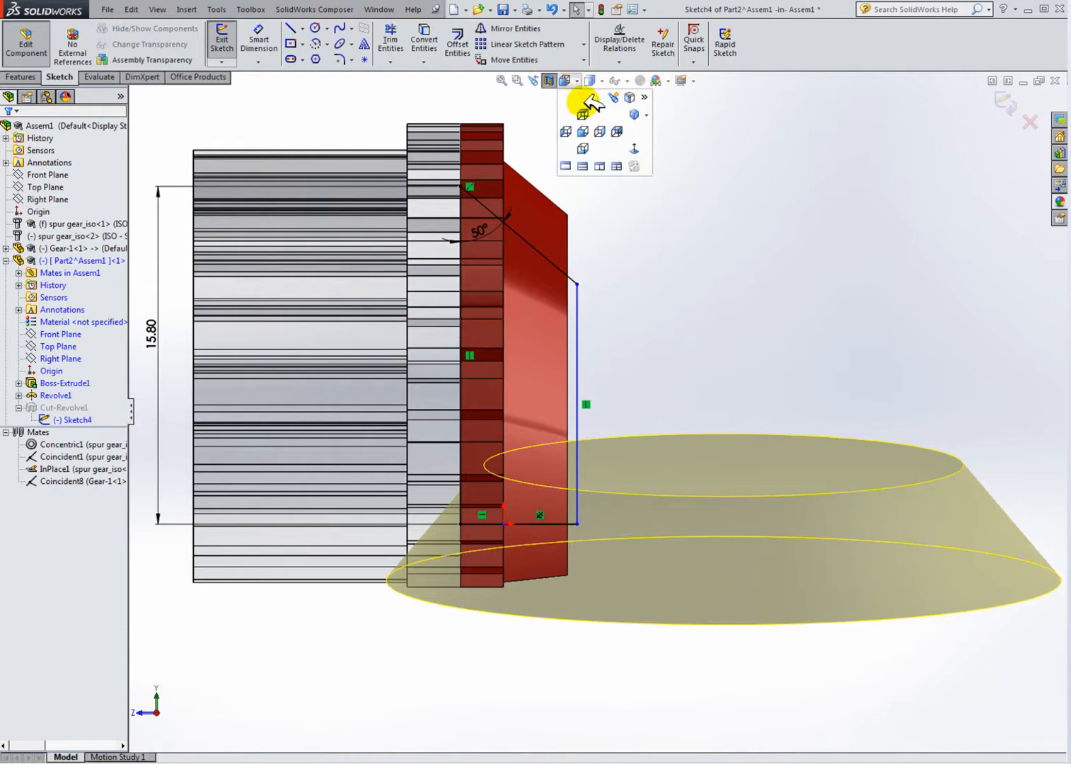
{"action": "left_click", "coordinate": [633, 148]}
{"action": "scroll", "coordinate": [728, 228], "scroll_direction": "down", "scroll_amount": 5}
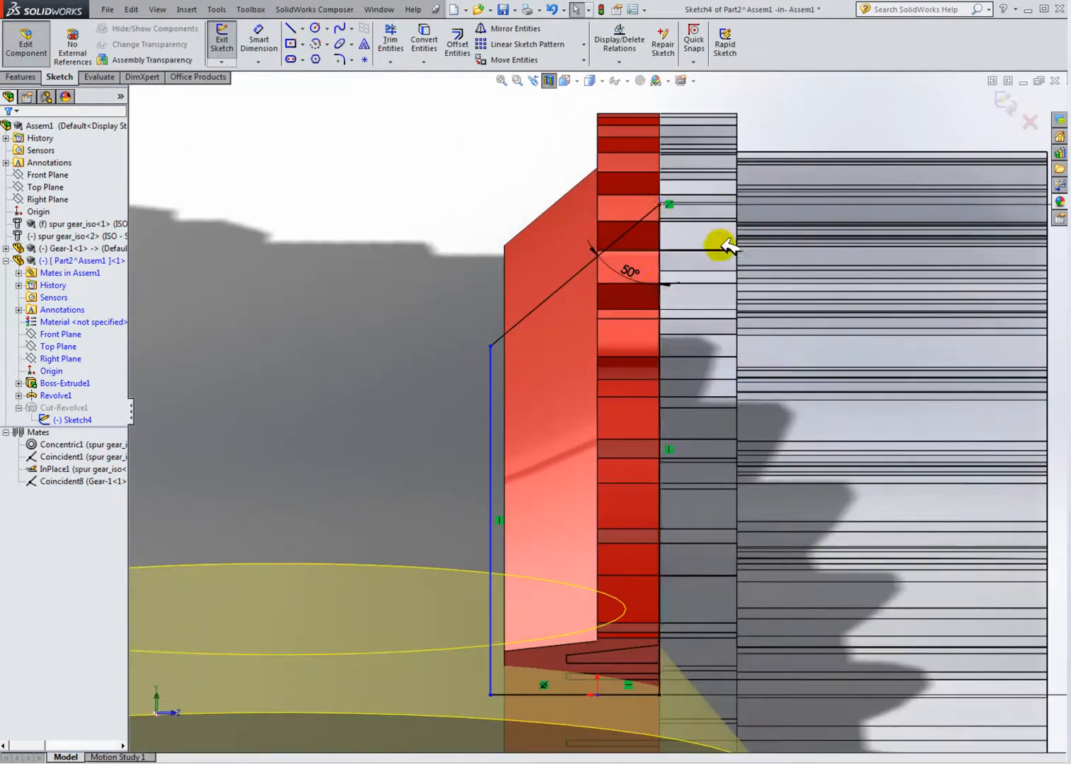
{"action": "scroll", "coordinate": [634, 302], "scroll_direction": "up", "scroll_amount": 3}
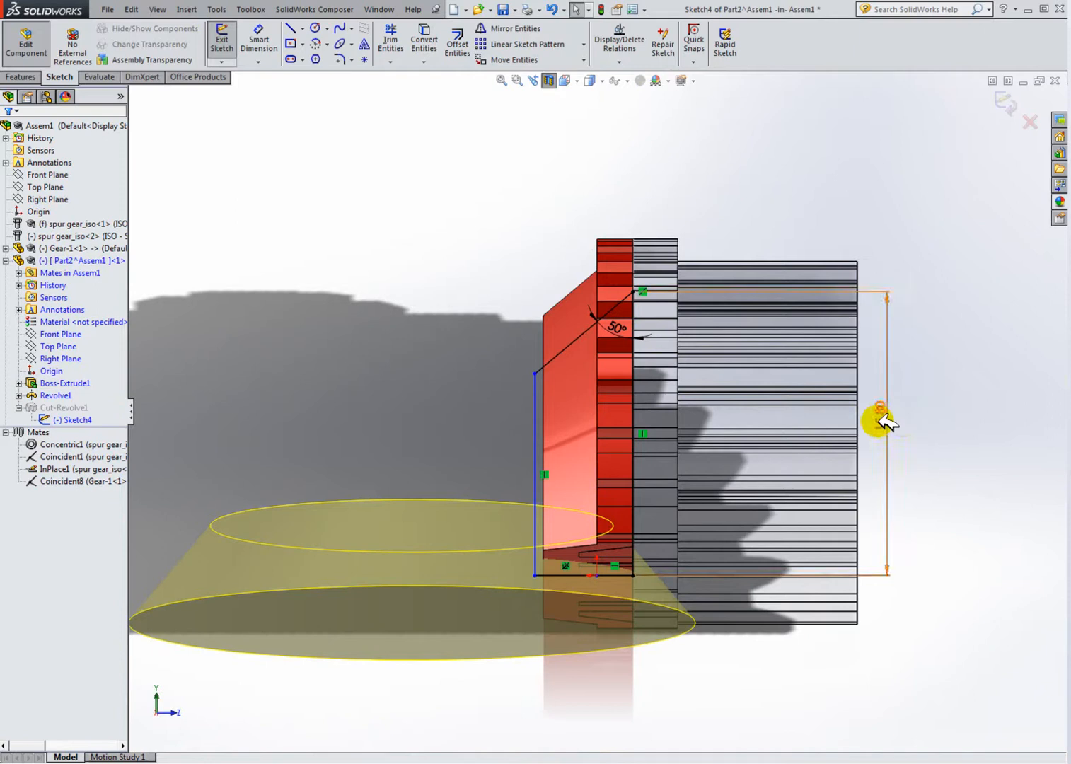
{"action": "double_click", "coordinate": [881, 425]}
{"action": "type", "text": "16."}
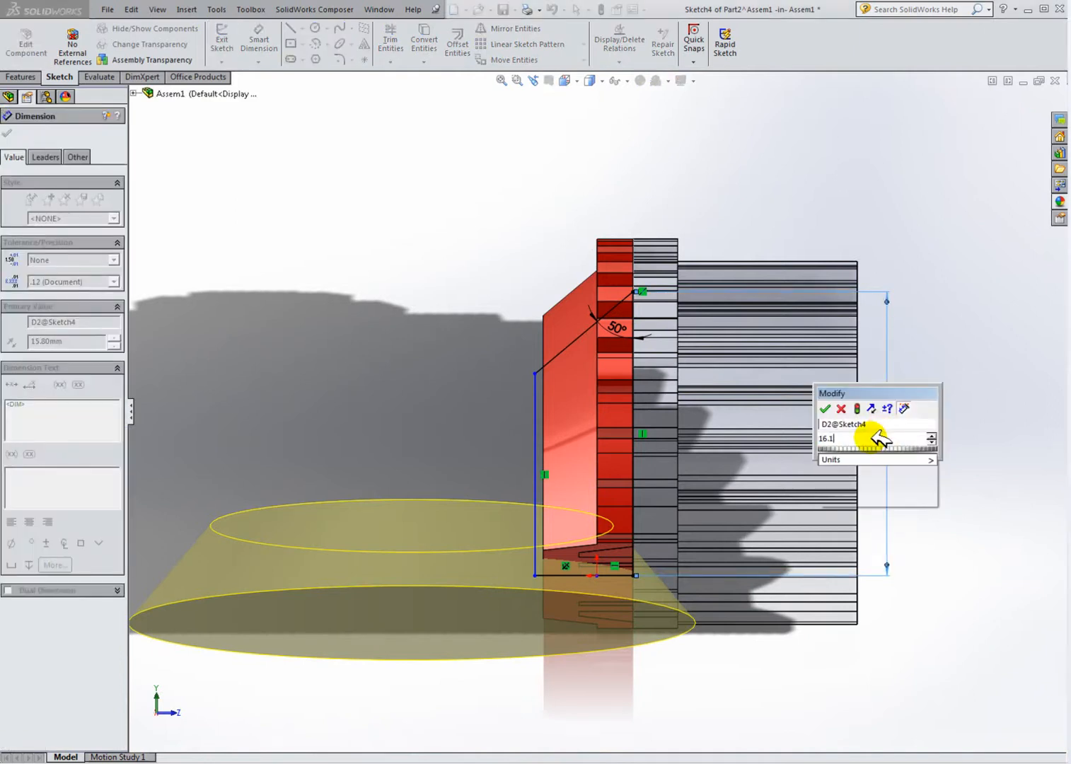
{"action": "type", "text": "1"}
{"action": "key", "text": "Return"}
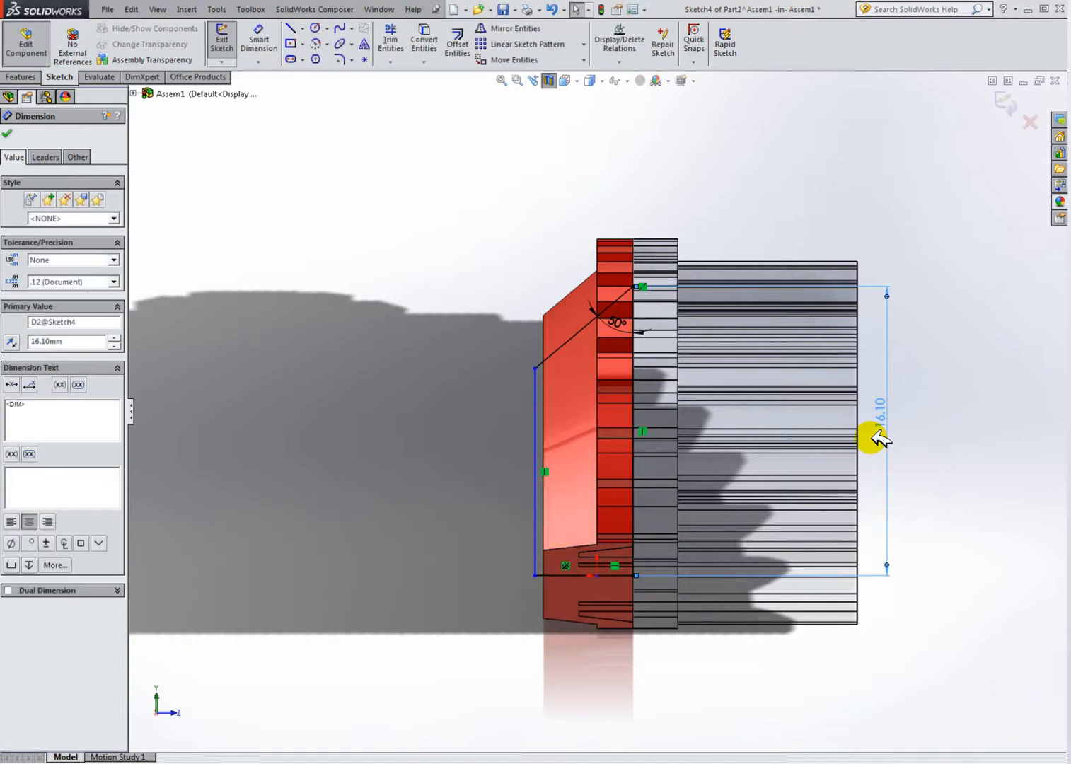
Step: Exit the sketch and component editing, then examine the updated ring cut against the gear in the section view
{"action": "left_click", "coordinate": [311, 216]}
{"action": "left_click", "coordinate": [27, 39]}
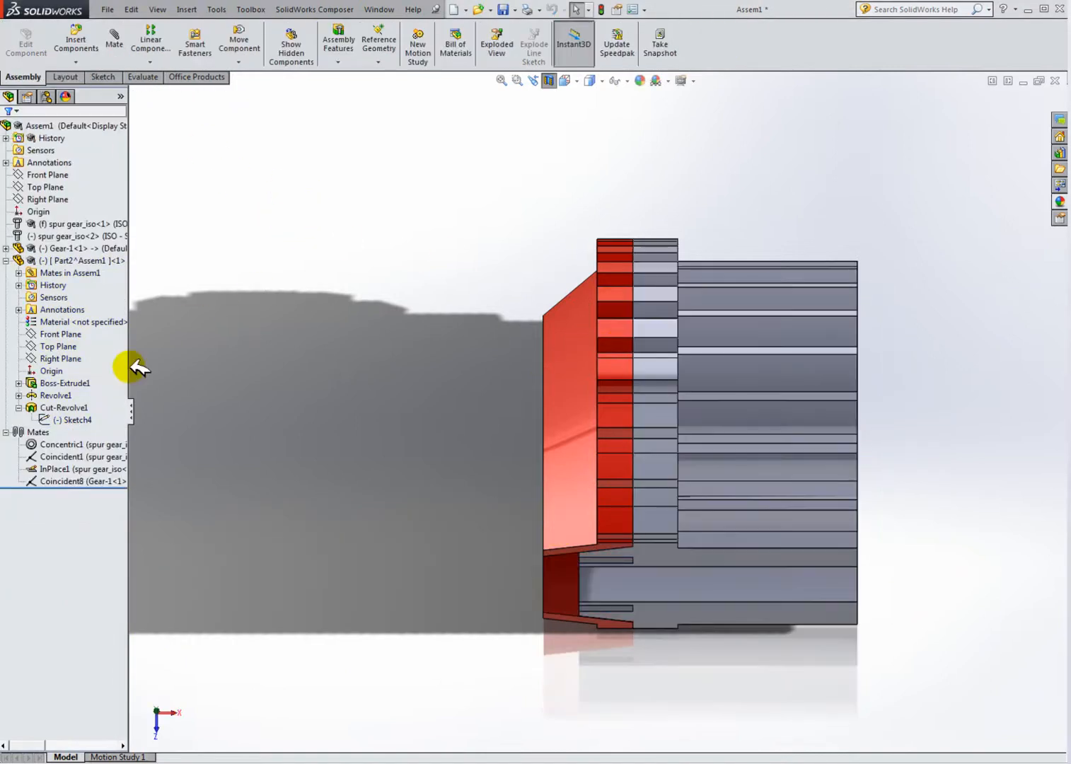
{"action": "middle_click_drag", "start_coordinate": [483, 449], "coordinate": [488, 236]}
{"action": "scroll", "coordinate": [633, 442], "scroll_direction": "down", "scroll_amount": 5}
{"action": "middle_click_drag", "start_coordinate": [633, 439], "coordinate": [672, 468]}
{"action": "scroll", "coordinate": [647, 432], "scroll_direction": "down", "scroll_amount": 1}
{"action": "scroll", "coordinate": [671, 468], "scroll_direction": "up", "scroll_amount": 3}
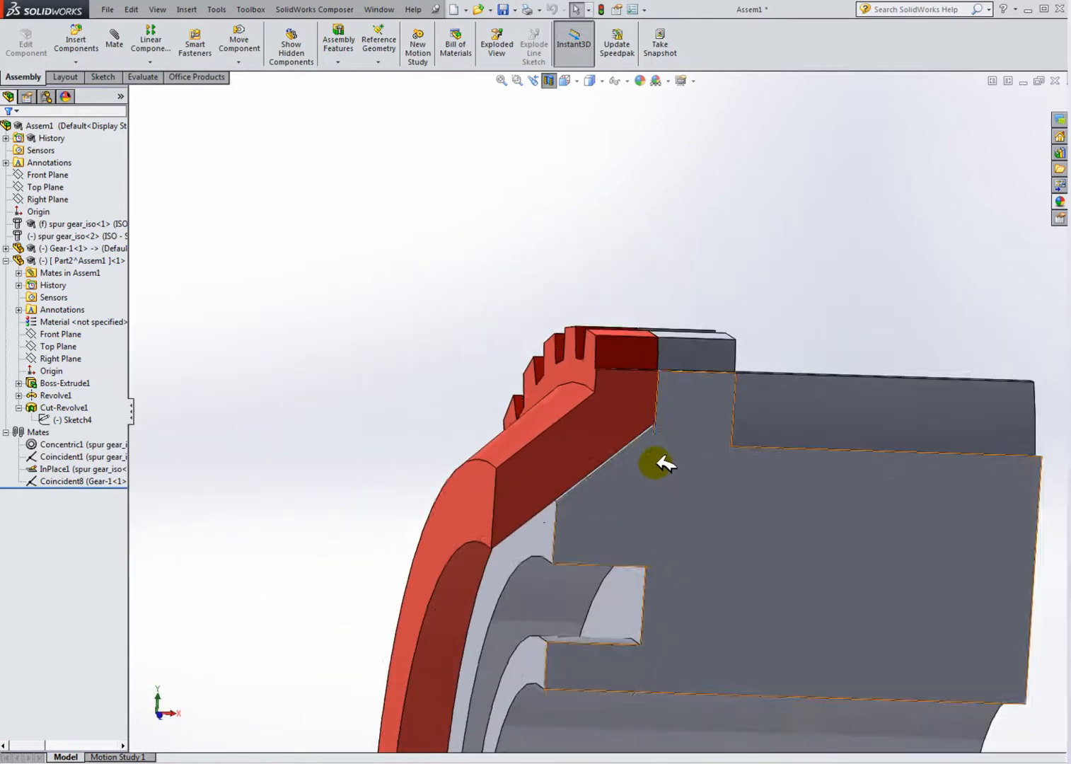
{"action": "scroll", "coordinate": [640, 463], "scroll_direction": "up", "scroll_amount": 3}
{"action": "scroll", "coordinate": [640, 467], "scroll_direction": "up", "scroll_amount": 2}
Step: Turn off the section view and rotate the assembly to inspect the ring
{"action": "left_click", "coordinate": [551, 80]}
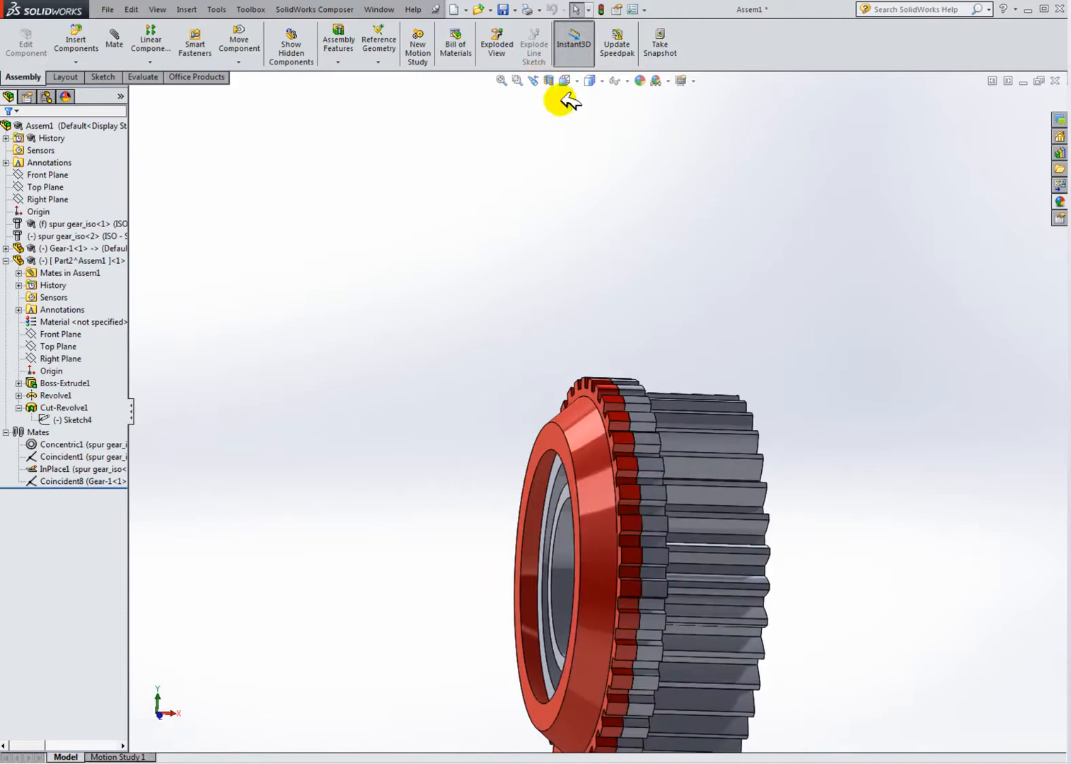
{"action": "middle_click_drag", "start_coordinate": [671, 405], "coordinate": [661, 483]}
{"action": "middle_click_drag", "start_coordinate": [773, 463], "coordinate": [716, 376]}
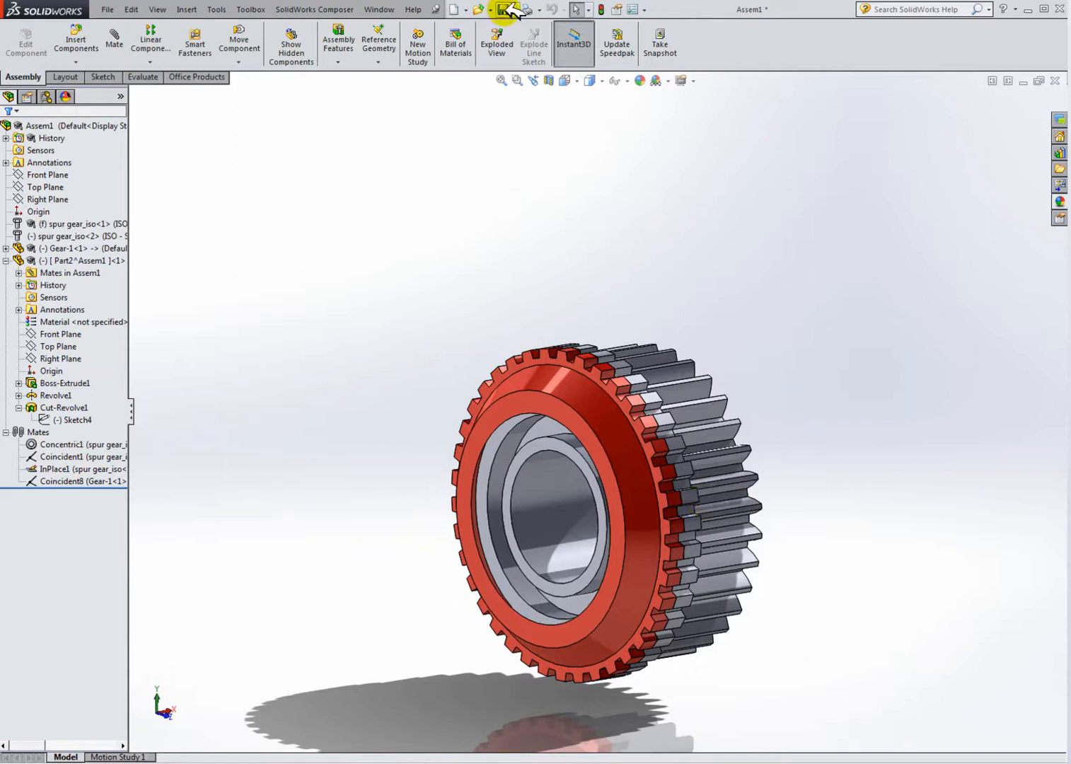
Step: Save the assembly with a rebuild, keeping the virtual components saved internally inside the assembly
{"action": "left_click", "coordinate": [509, 10]}
{"action": "left_click", "coordinate": [40, 203]}
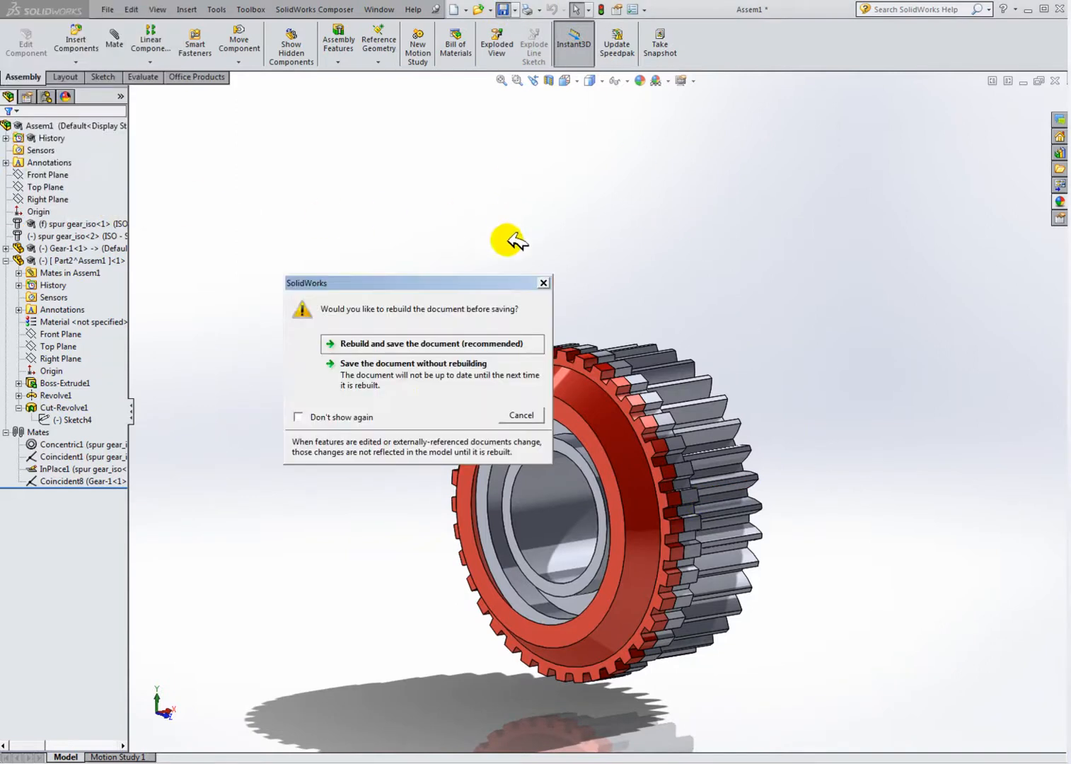
{"action": "left_click", "coordinate": [396, 344]}
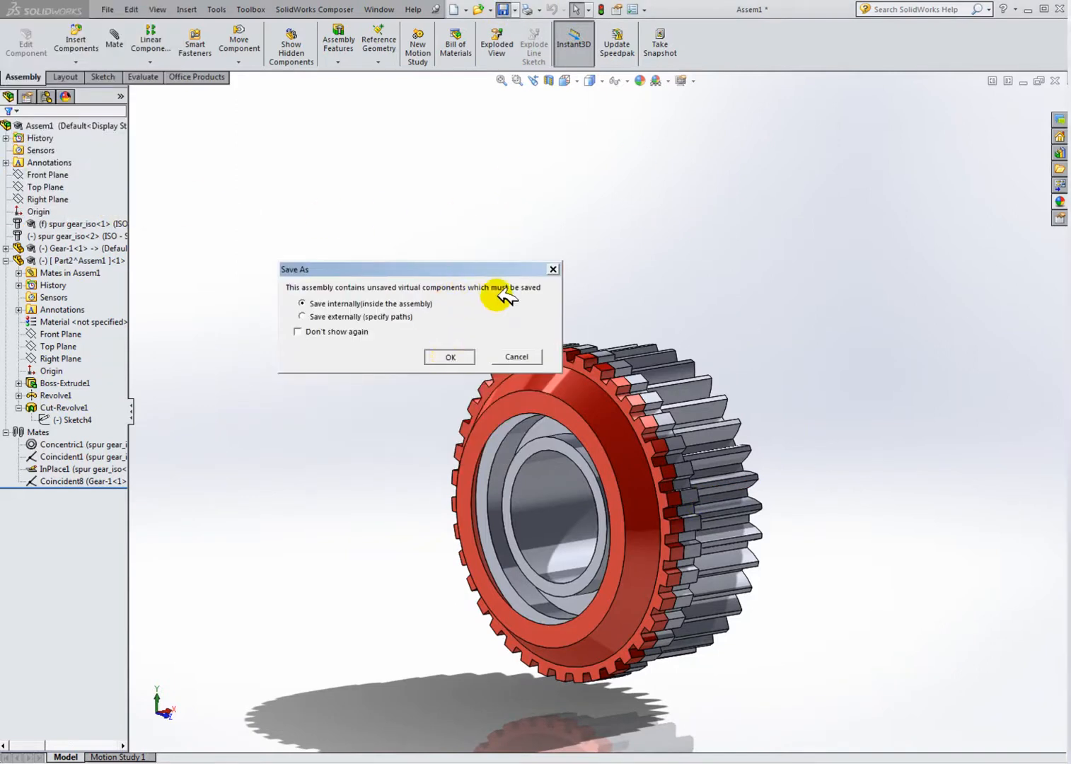
{"action": "left_click", "coordinate": [451, 356]}
{"action": "middle_click_drag", "start_coordinate": [568, 448], "coordinate": [578, 463]}
{"action": "scroll", "coordinate": [580, 464], "scroll_direction": "down", "scroll_amount": 2}
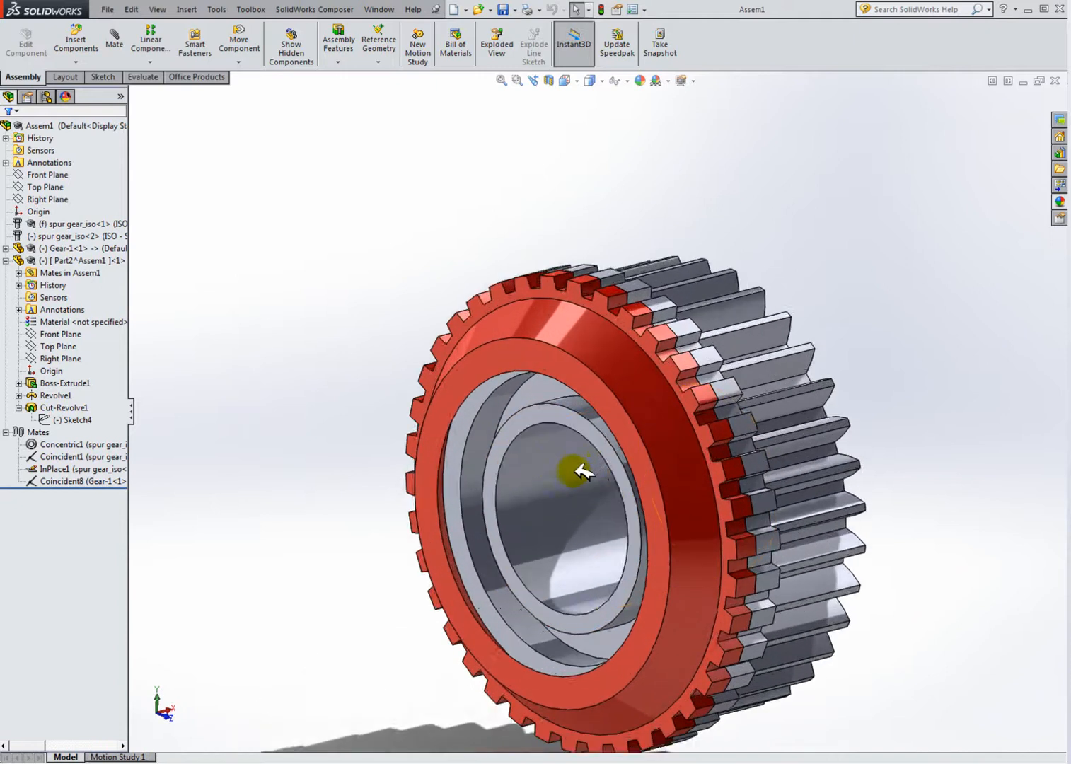
{"action": "scroll", "coordinate": [580, 465], "scroll_direction": "up", "scroll_amount": 2}
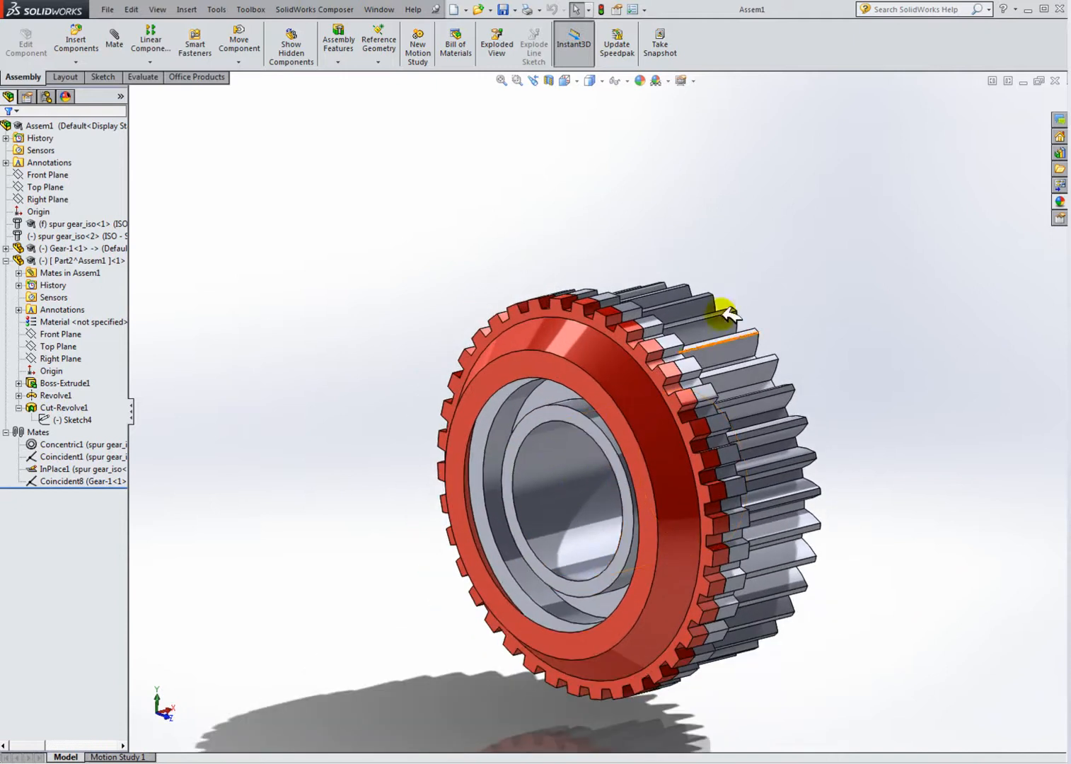
Step: Tile the open windows and examine the synchroniser ring and gears in the Gearbox demo assembly
{"action": "left_click", "coordinate": [1007, 80]}
{"action": "left_click", "coordinate": [358, 227]}
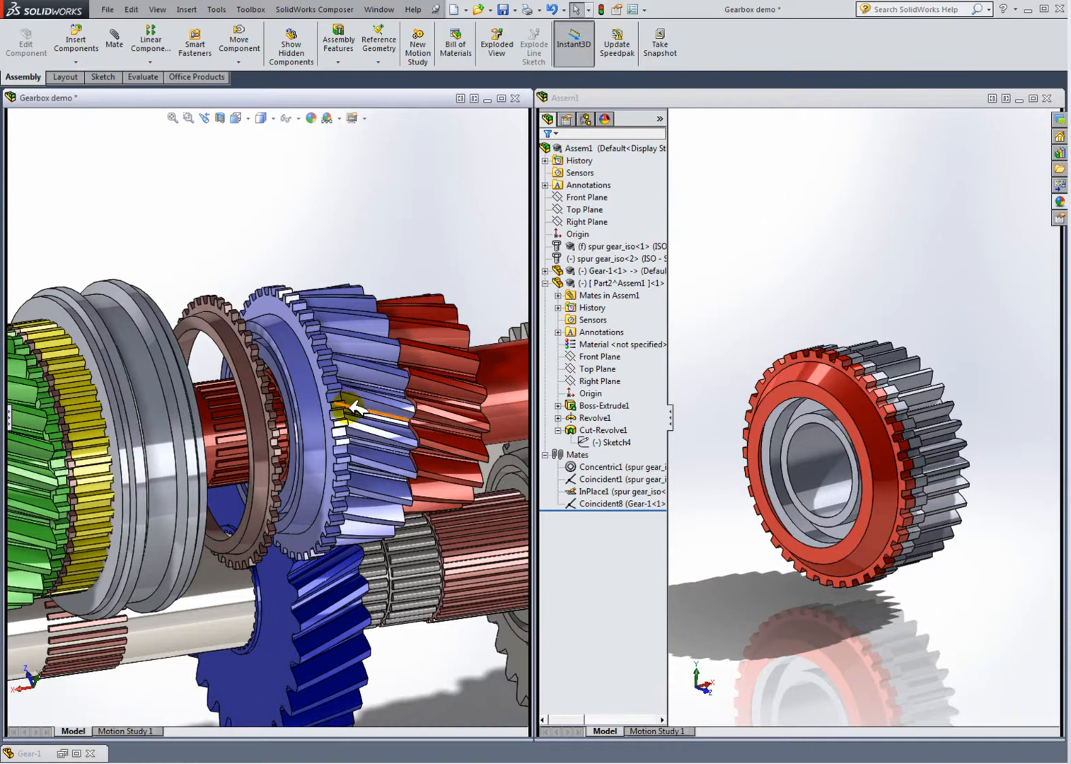
{"action": "scroll", "coordinate": [357, 407], "scroll_direction": "up", "scroll_amount": 4}
{"action": "left_click_drag", "start_coordinate": [202, 404], "coordinate": [385, 373]}
{"action": "scroll", "coordinate": [170, 400], "scroll_direction": "down", "scroll_amount": 4}
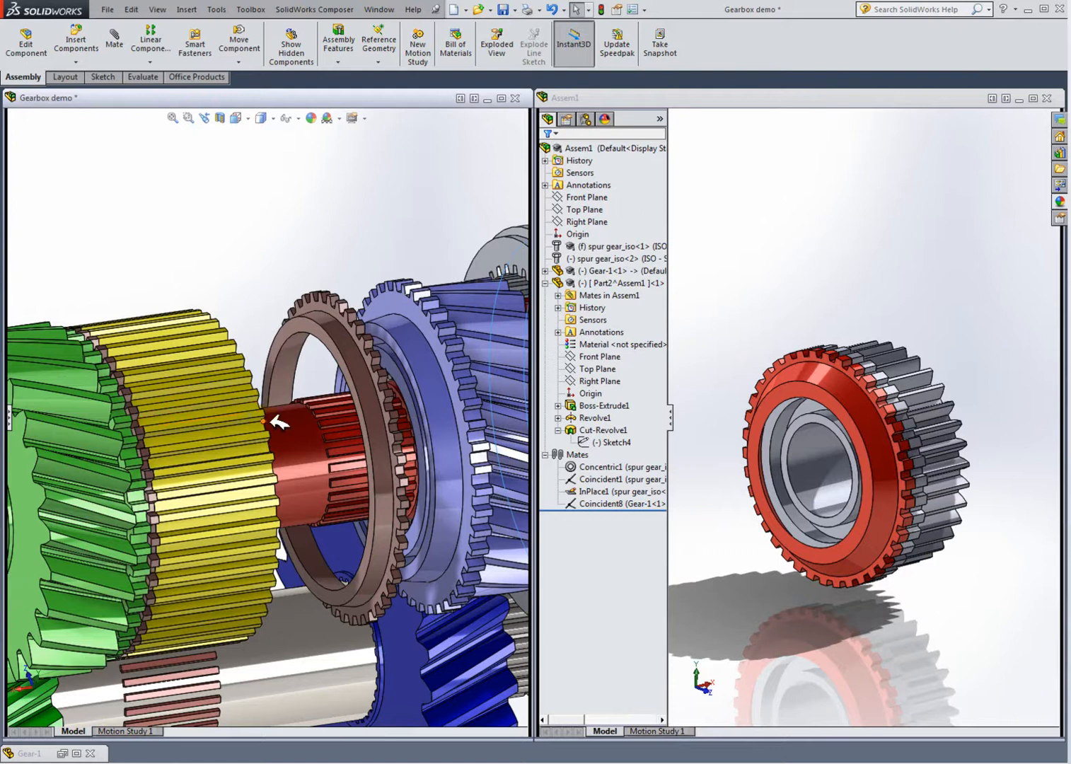
{"action": "scroll", "coordinate": [187, 413], "scroll_direction": "down", "scroll_amount": 5}
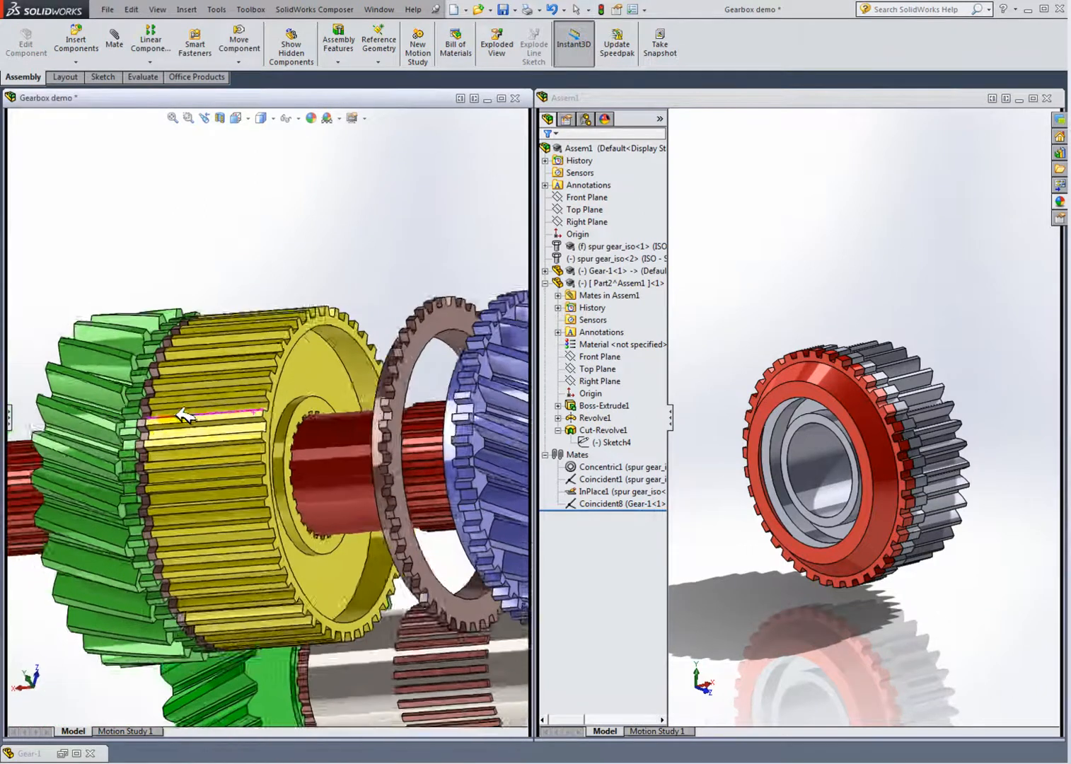
{"action": "scroll", "coordinate": [207, 409], "scroll_direction": "down", "scroll_amount": 3}
{"action": "left_click", "coordinate": [206, 410]}
{"action": "scroll", "coordinate": [206, 412], "scroll_direction": "down", "scroll_amount": 2}
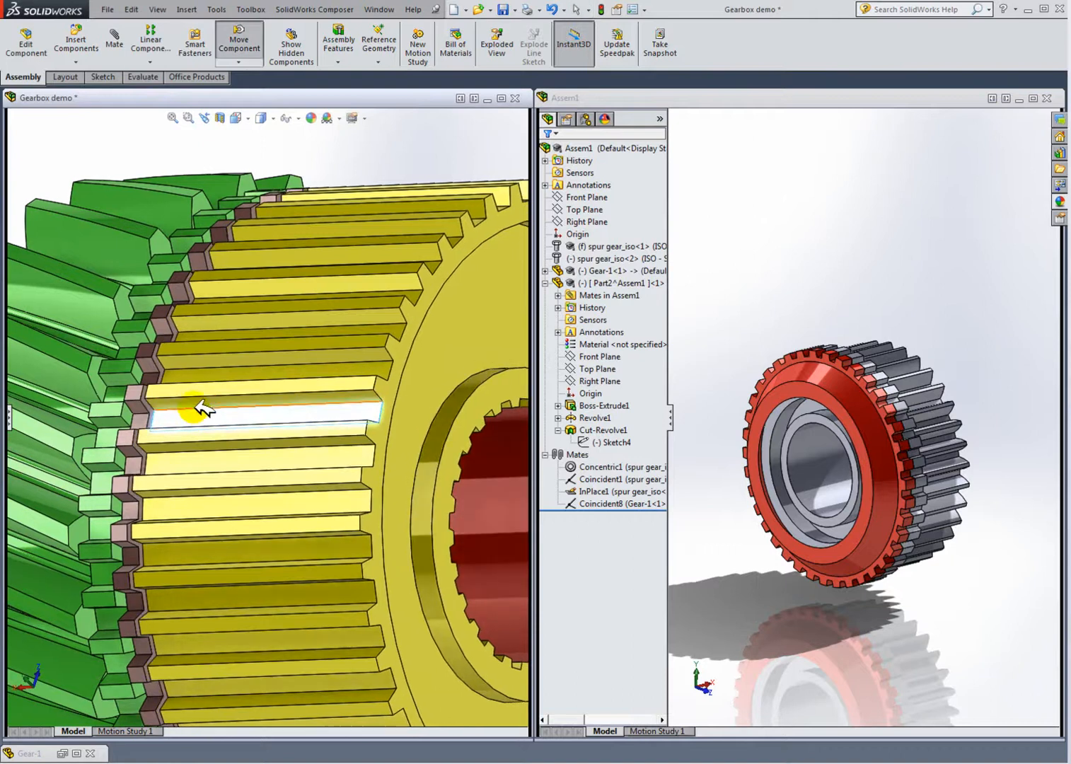
{"action": "left_click", "coordinate": [340, 118]}
{"action": "left_click", "coordinate": [312, 140]}
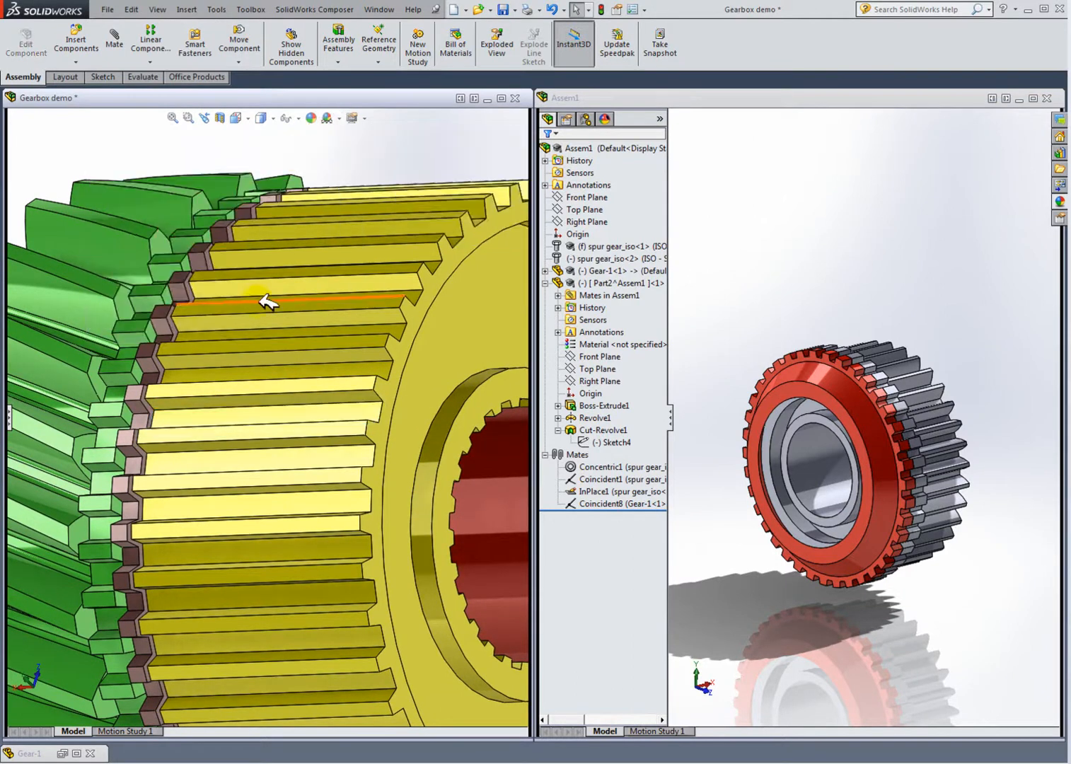
Step: Activate and maximize the Assem1 window
{"action": "left_click", "coordinate": [879, 320]}
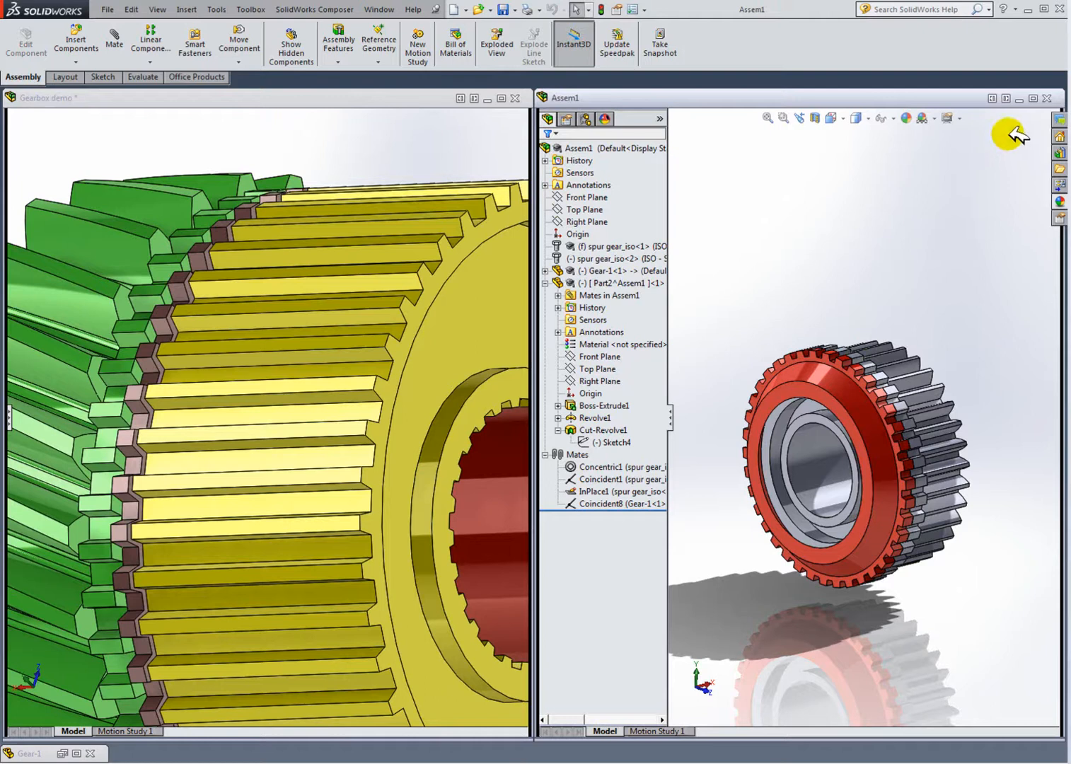
{"action": "left_click", "coordinate": [1033, 99]}
{"action": "scroll", "coordinate": [407, 503], "scroll_direction": "up", "scroll_amount": 3}
{"action": "middle_click_drag", "start_coordinate": [506, 485], "coordinate": [729, 501]}
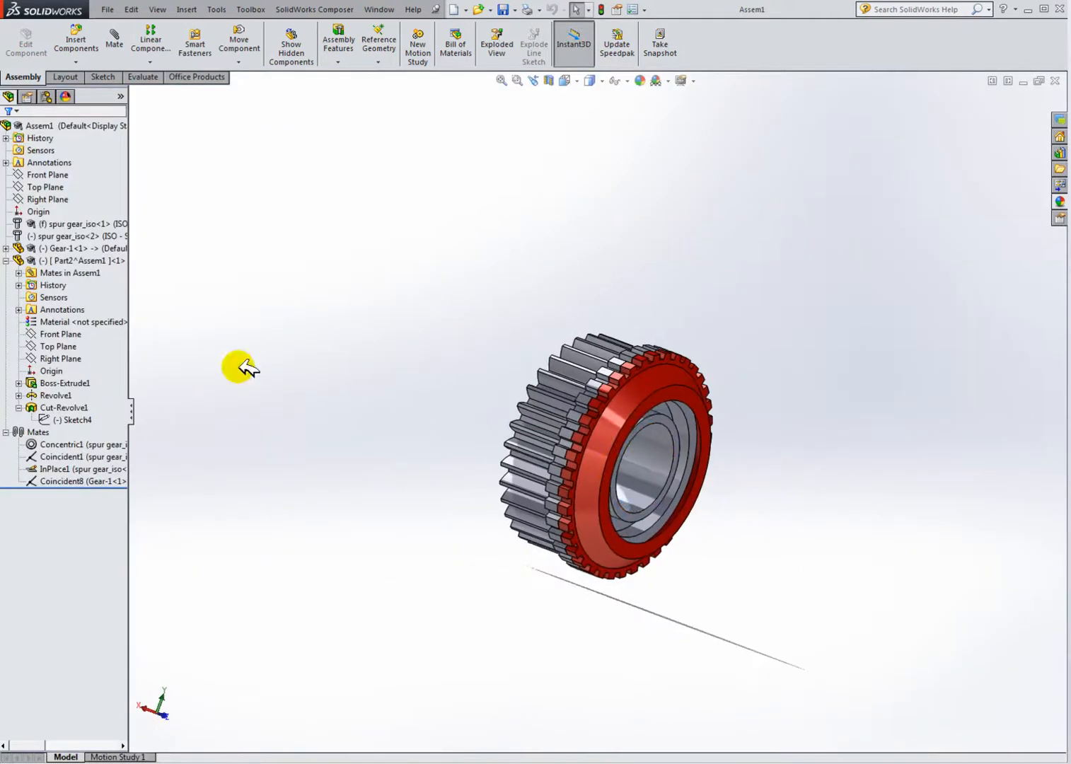
Step: Insert a new in-context part, placing its first sketch on the ring's outer face
{"action": "left_click", "coordinate": [5, 260]}
{"action": "left_click", "coordinate": [81, 235]}
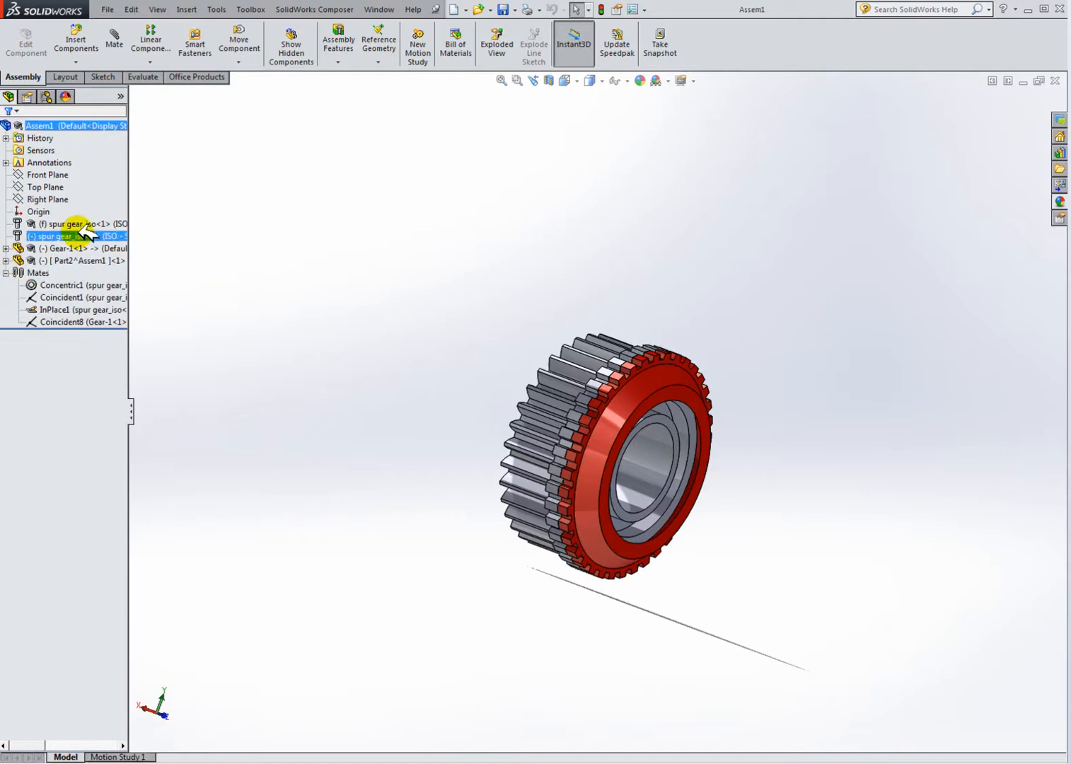
{"action": "left_click", "coordinate": [202, 248]}
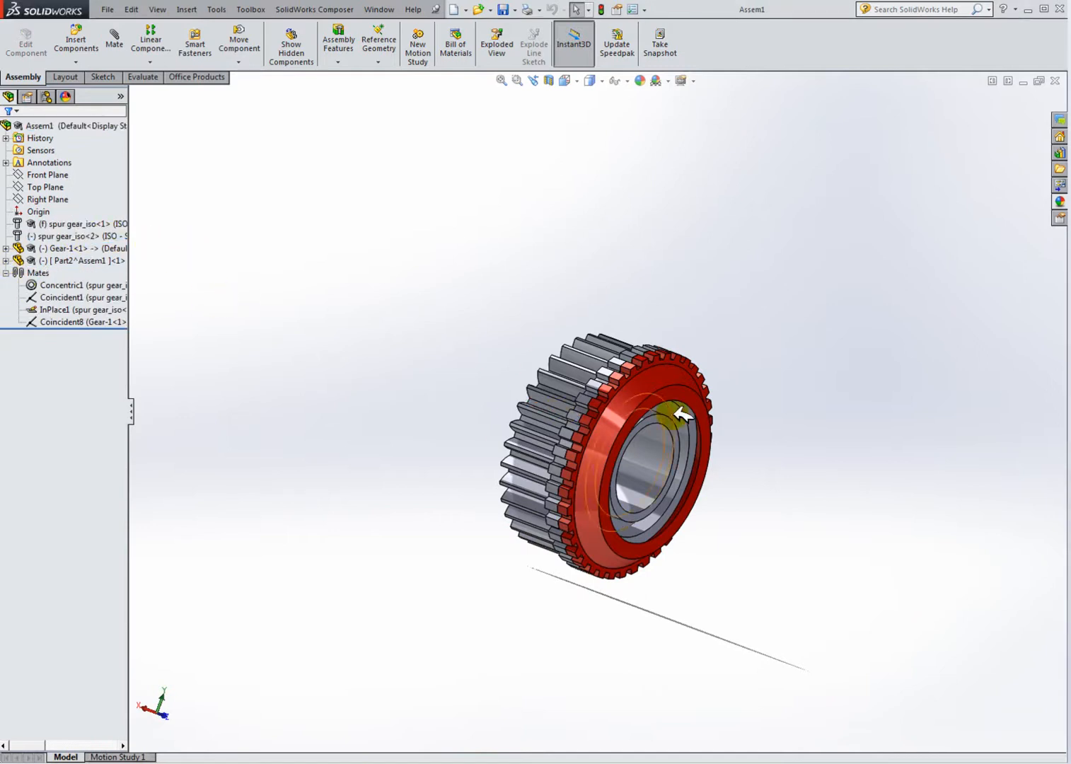
{"action": "scroll", "coordinate": [632, 419], "scroll_direction": "down", "scroll_amount": 3}
{"action": "mouse_move", "coordinate": [606, 437]}
{"action": "middle_mouse_down"}
{"action": "mouse_move", "coordinate": [652, 409]}
{"action": "mouse_move", "coordinate": [661, 427]}
{"action": "mouse_move", "coordinate": [607, 438]}
{"action": "middle_mouse_up"}
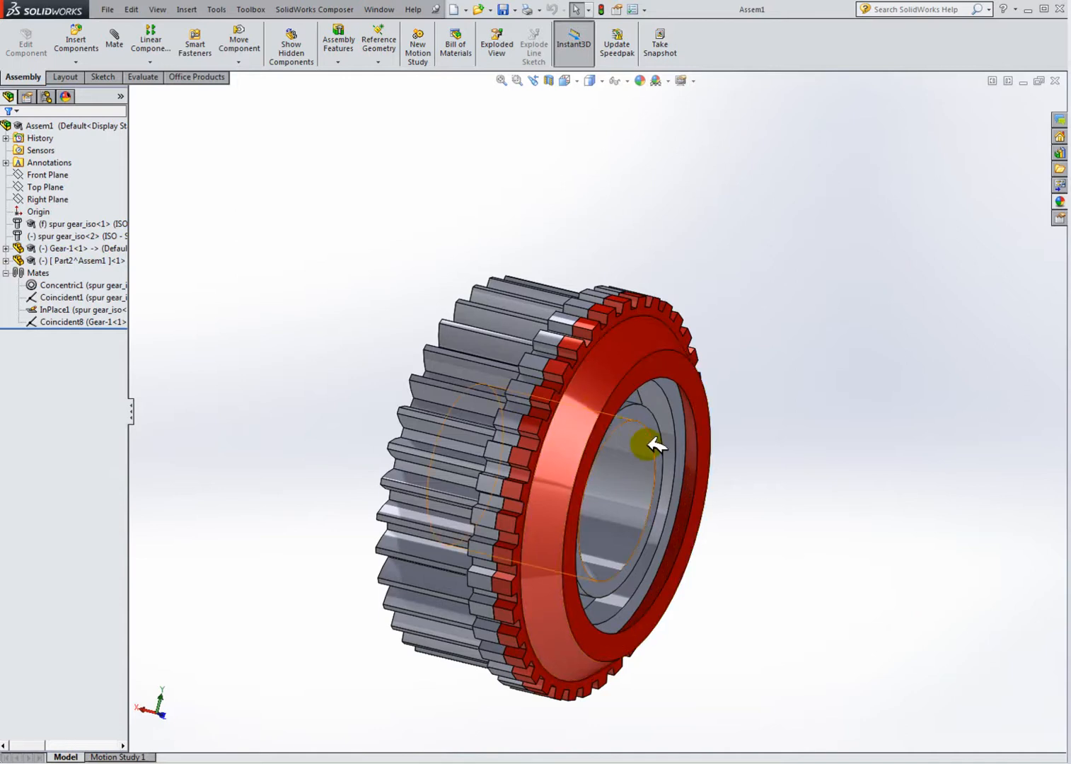
{"action": "middle_click_drag", "start_coordinate": [656, 444], "coordinate": [621, 416]}
{"action": "middle_click_drag", "start_coordinate": [781, 413], "coordinate": [635, 421]}
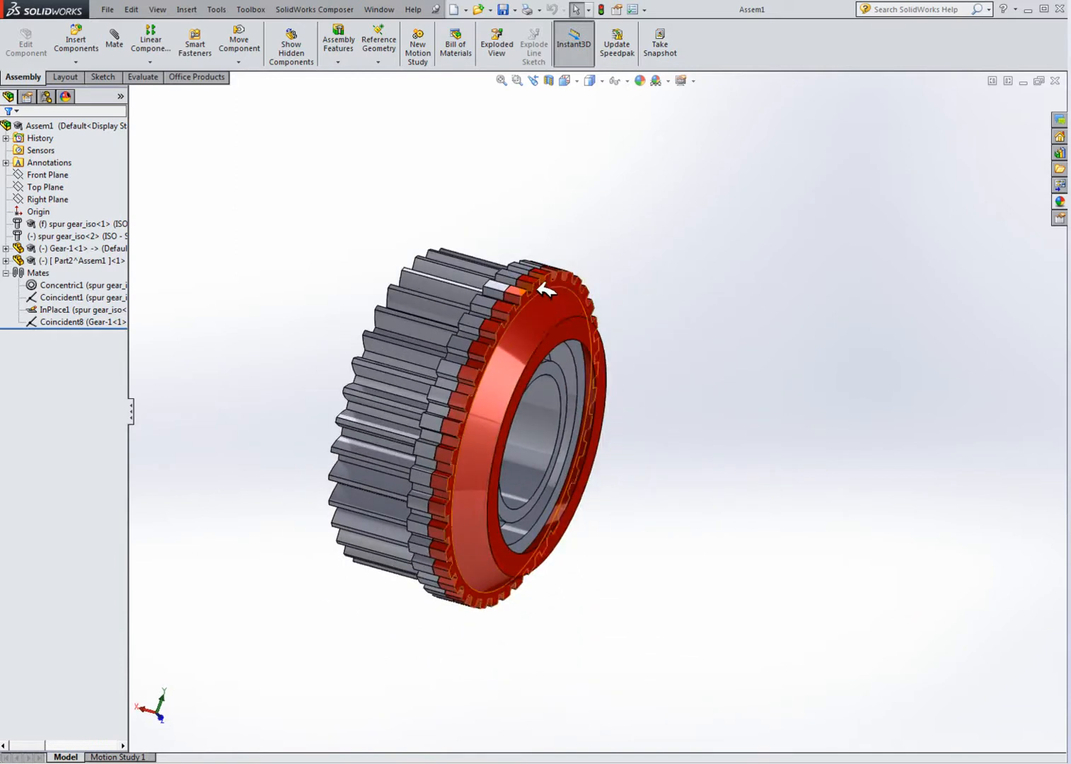
{"action": "left_click", "coordinate": [685, 301]}
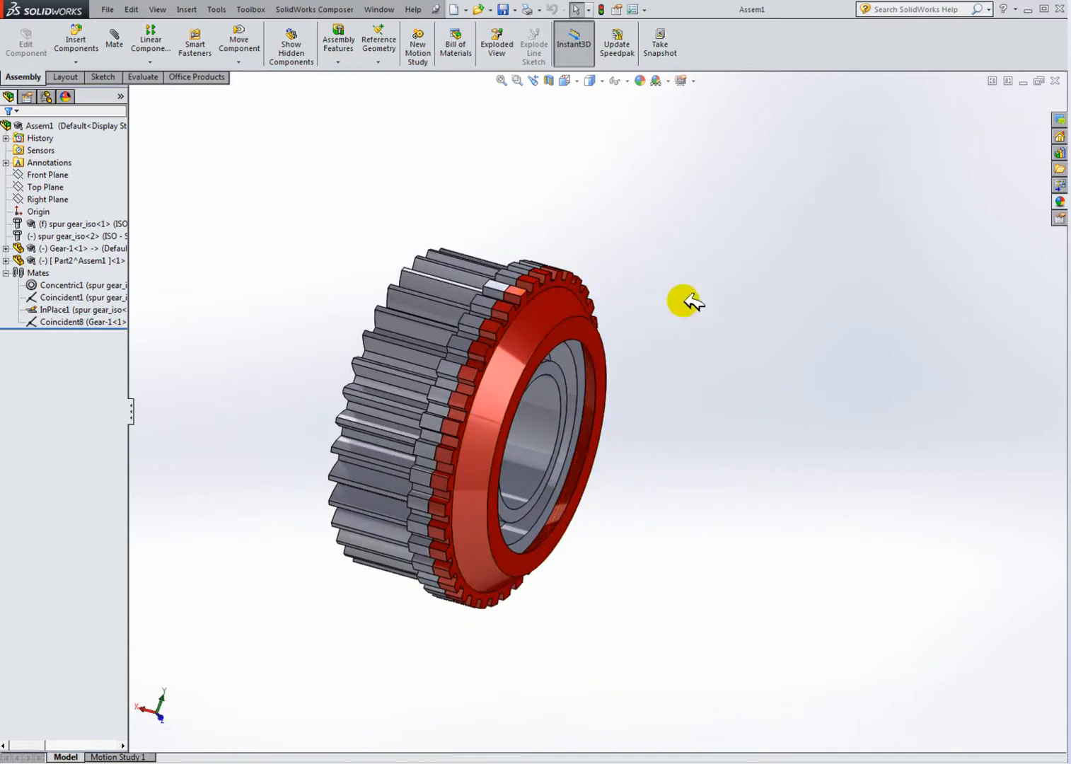
{"action": "left_click", "coordinate": [75, 62]}
{"action": "left_click", "coordinate": [104, 85]}
{"action": "scroll", "coordinate": [561, 319], "scroll_direction": "down", "scroll_amount": 3}
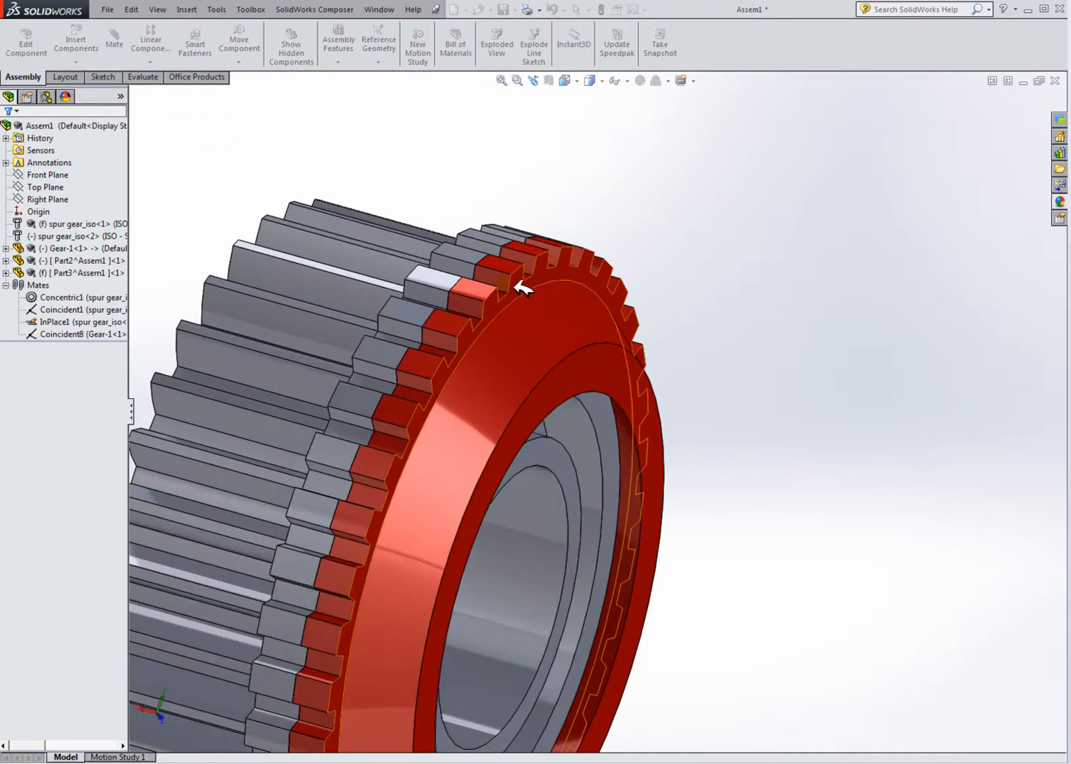
{"action": "left_click", "coordinate": [521, 287]}
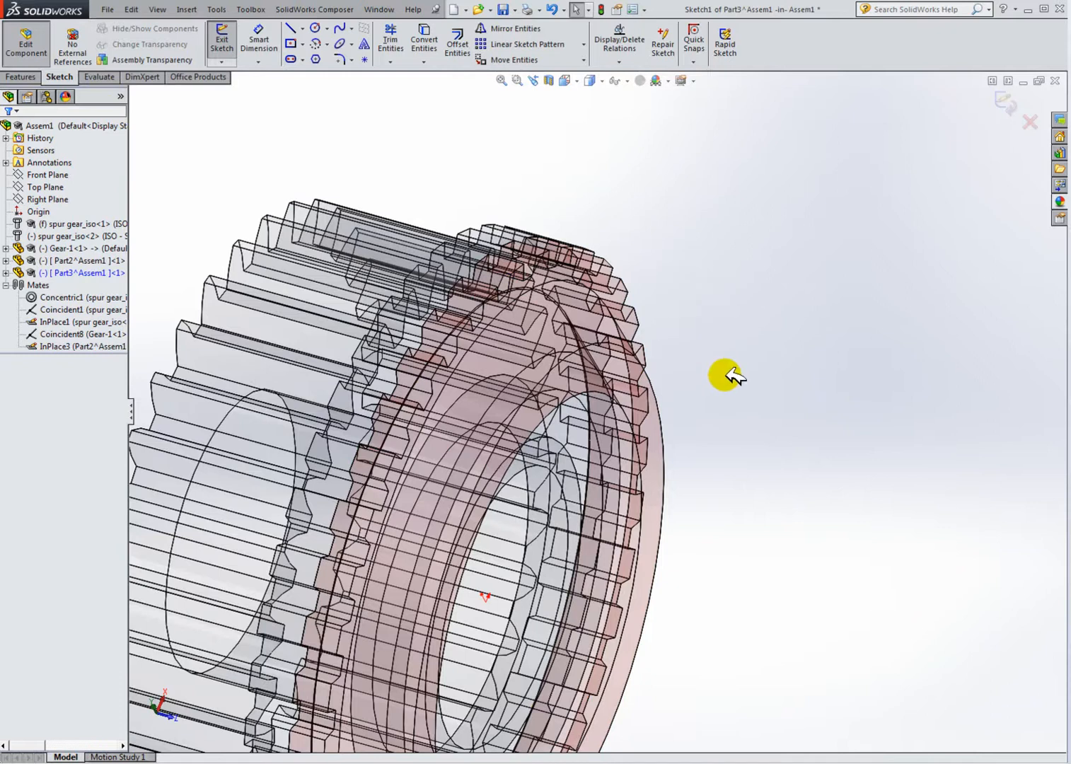
{"action": "scroll", "coordinate": [723, 362], "scroll_direction": "up", "scroll_amount": 2}
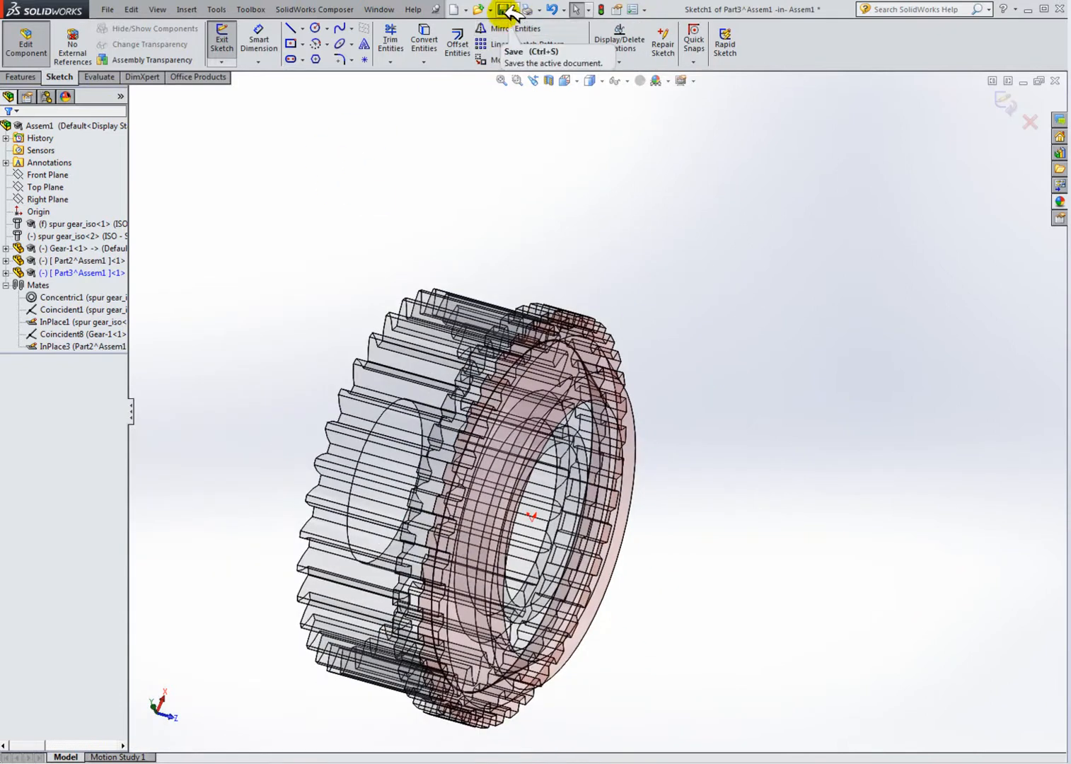
{"action": "left_click", "coordinate": [574, 80]}
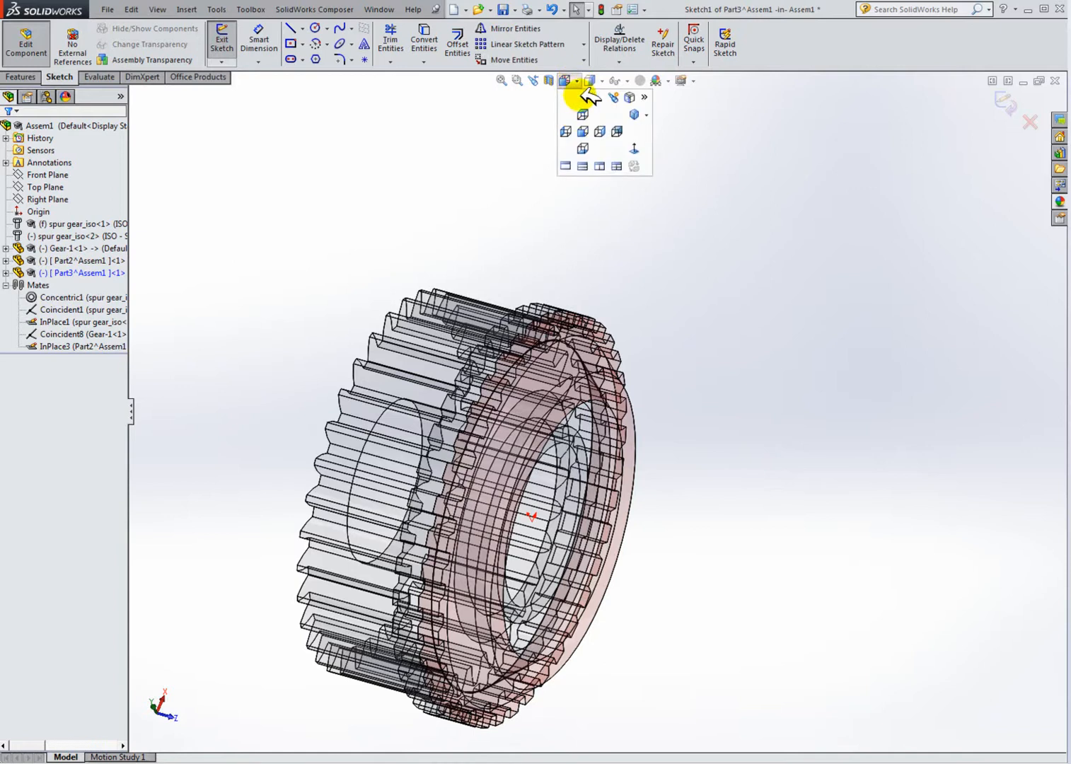
{"action": "left_click", "coordinate": [635, 147]}
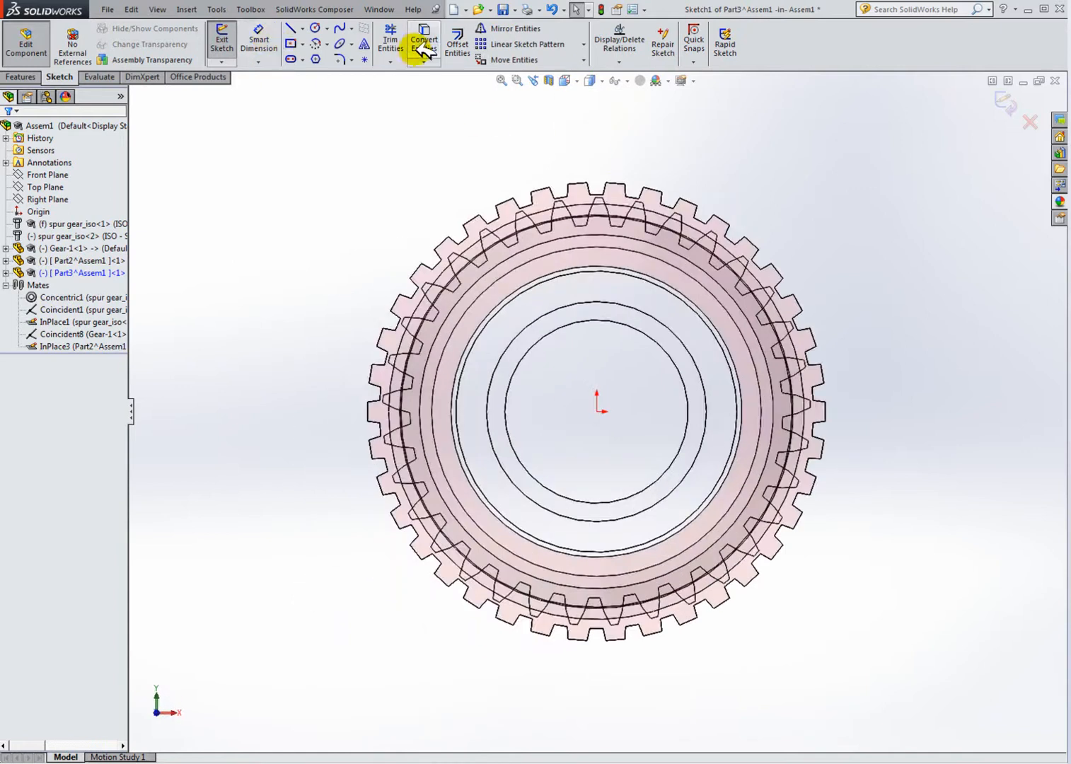
{"action": "left_click", "coordinate": [426, 32]}
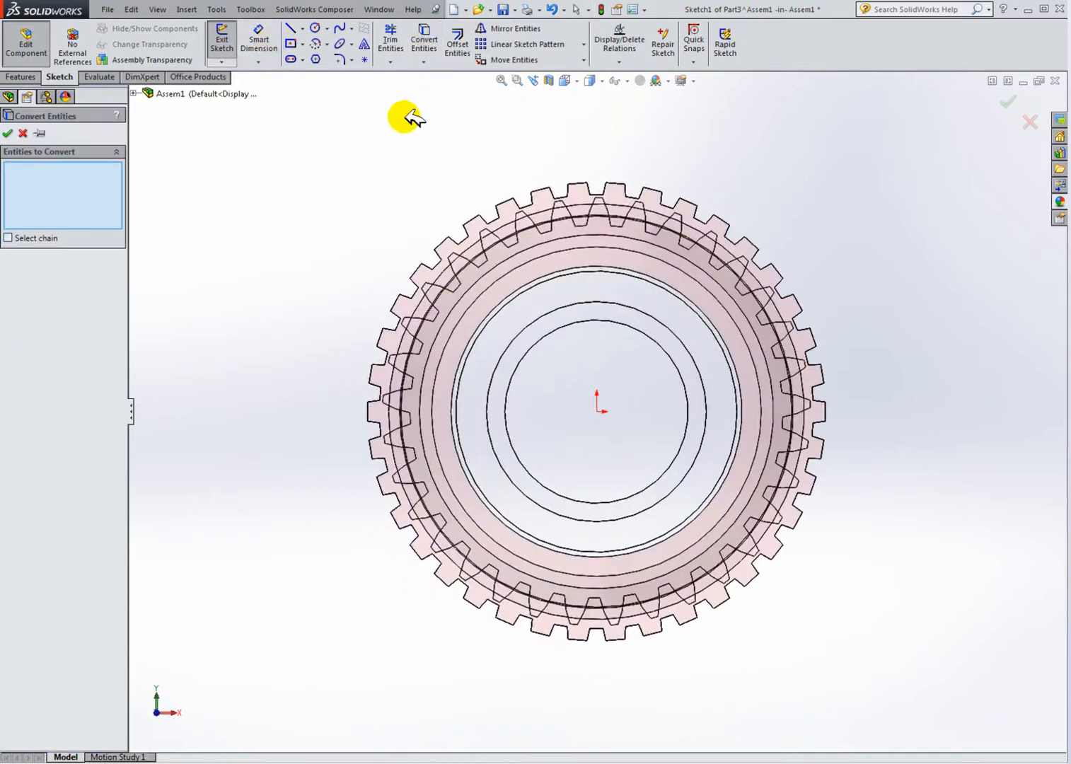
{"action": "key", "text": "z"}
{"action": "middle_click_drag", "start_coordinate": [471, 234], "coordinate": [717, 311]}
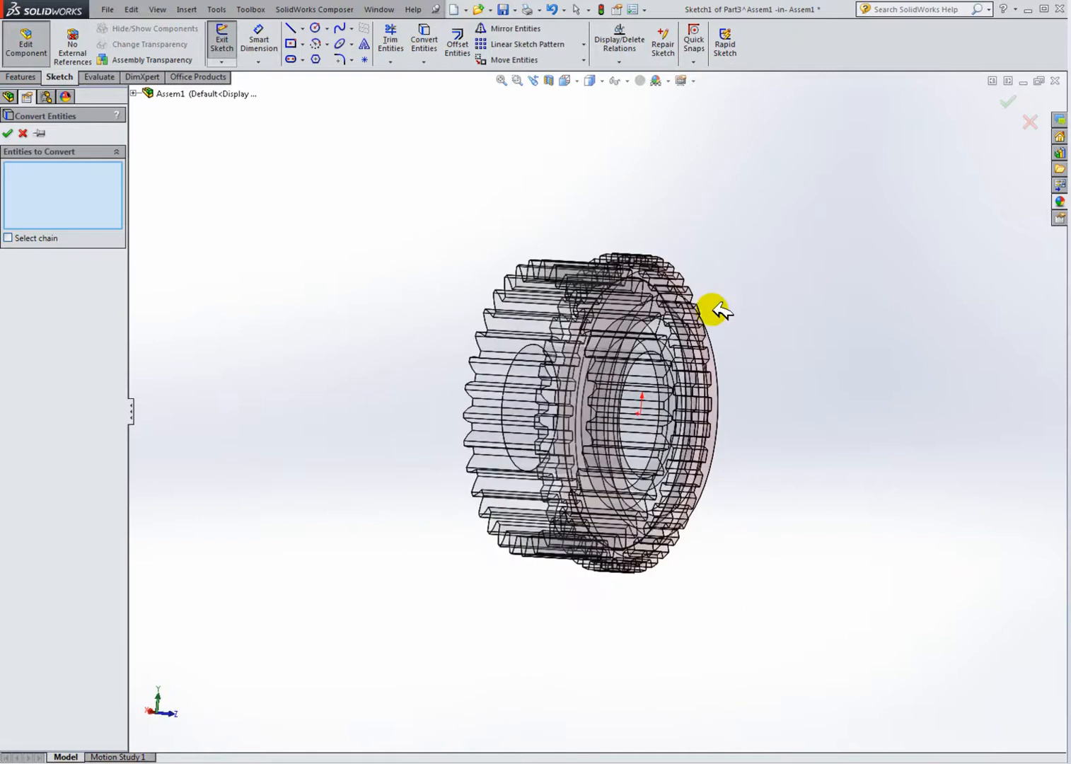
{"action": "left_click", "coordinate": [24, 133]}
Step: Exit the new part's sketch and leave component editing
{"action": "left_click", "coordinate": [70, 236]}
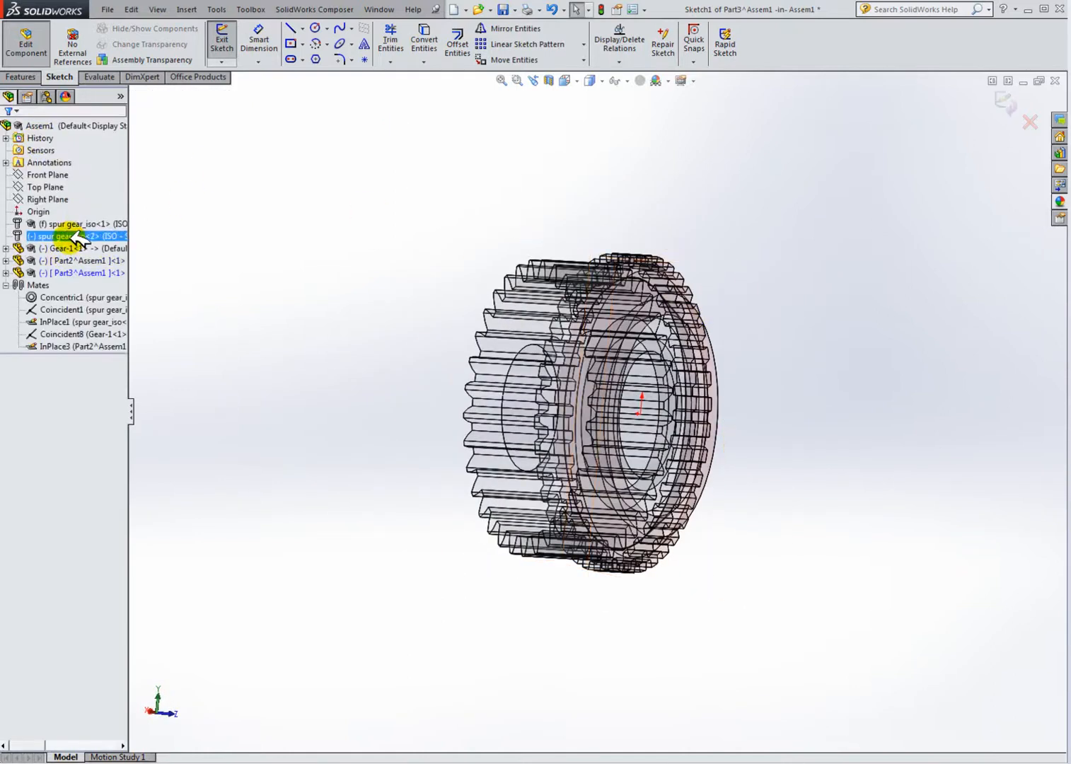
{"action": "left_click", "coordinate": [25, 39]}
{"action": "left_click", "coordinate": [512, 398]}
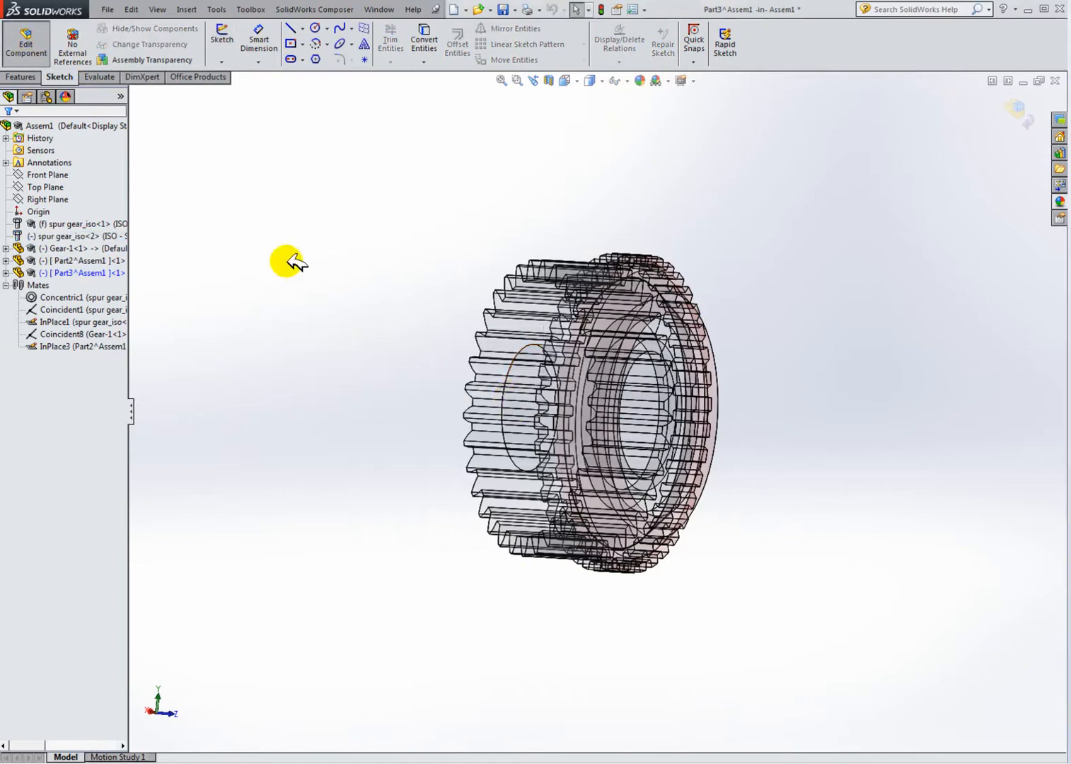
{"action": "left_click", "coordinate": [39, 42]}
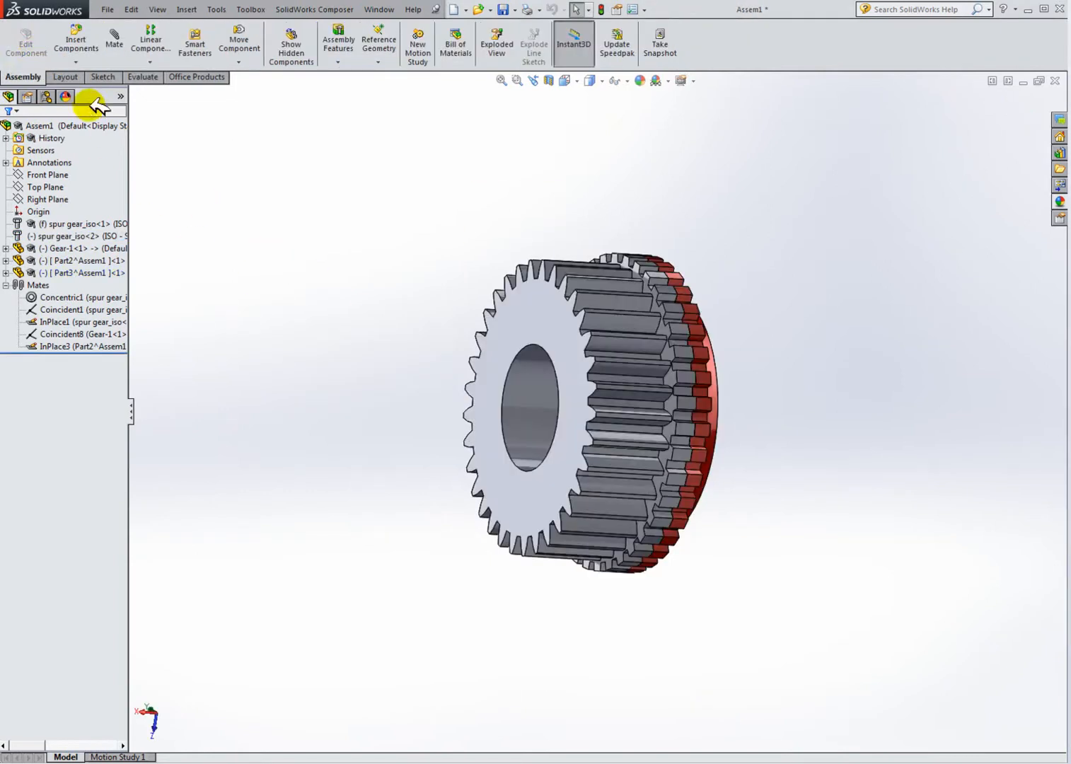
Step: Rotate and zoom to examine the ring against the spur gear
{"action": "left_click", "coordinate": [82, 236]}
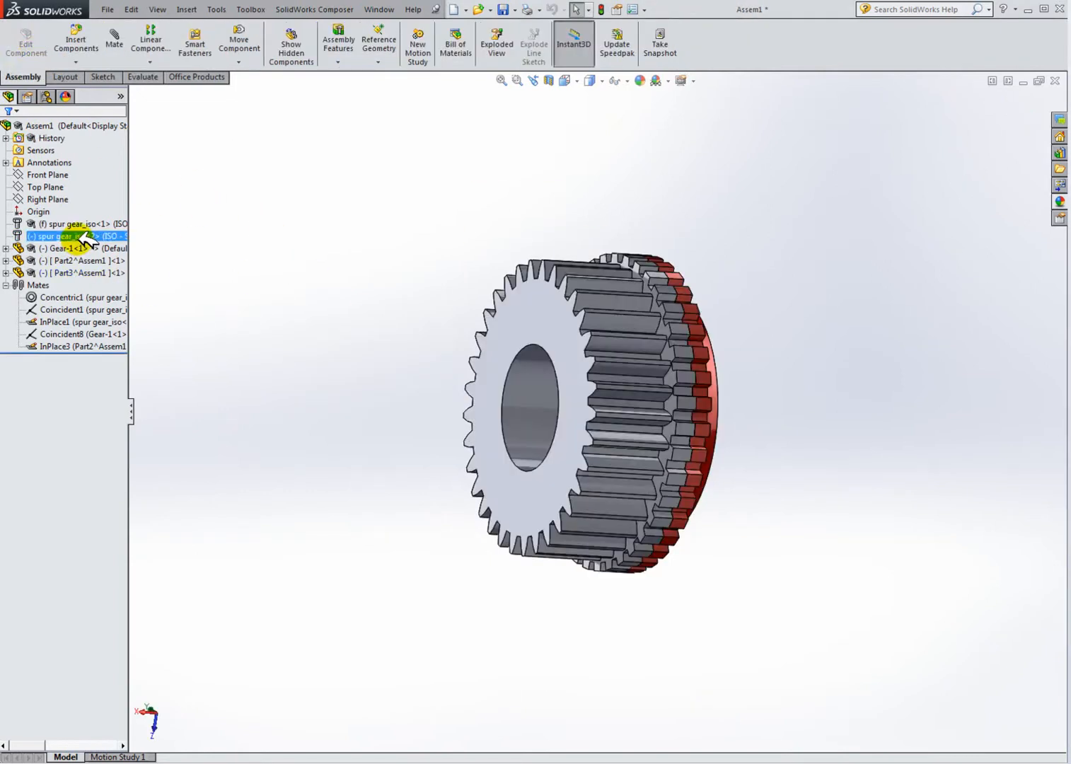
{"action": "left_click", "coordinate": [105, 201]}
{"action": "left_click", "coordinate": [259, 296]}
{"action": "mouse_move", "coordinate": [610, 358]}
{"action": "middle_mouse_down"}
{"action": "mouse_move", "coordinate": [506, 365]}
{"action": "mouse_move", "coordinate": [524, 382]}
{"action": "mouse_move", "coordinate": [619, 359]}
{"action": "middle_mouse_up"}
{"action": "scroll", "coordinate": [617, 357], "scroll_direction": "down", "scroll_amount": 3}
{"action": "left_click", "coordinate": [624, 315]}
{"action": "left_click", "coordinate": [361, 259]}
{"action": "middle_click_drag", "start_coordinate": [389, 274], "coordinate": [340, 258]}
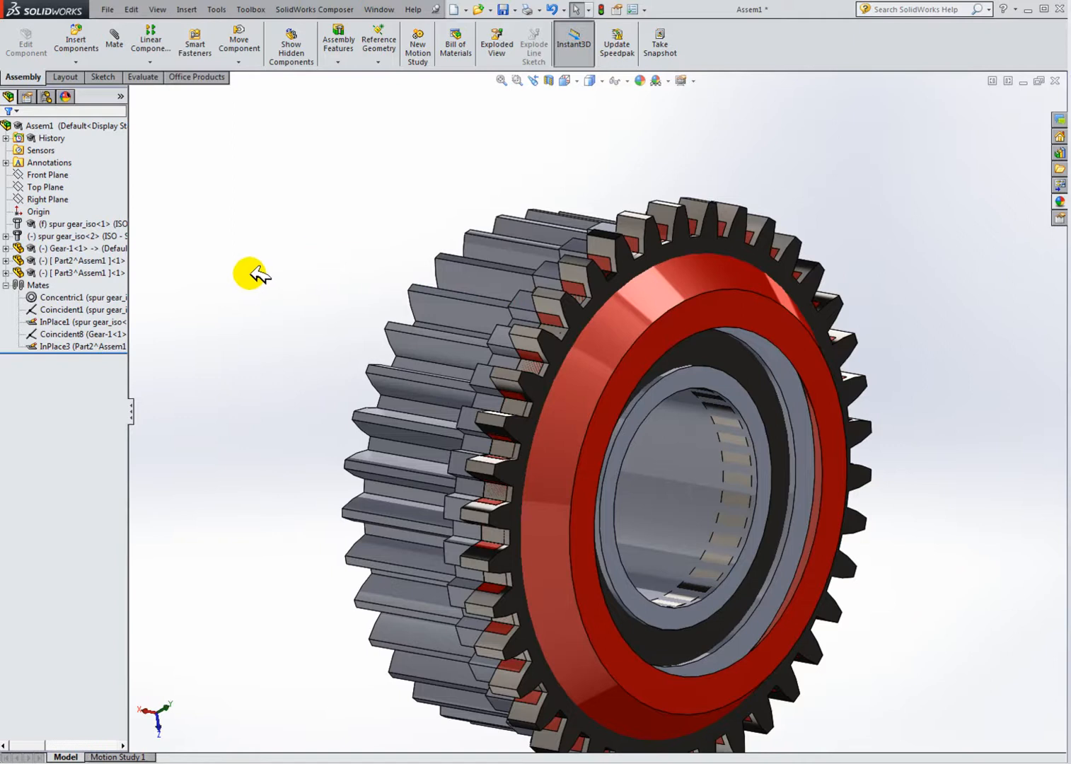
{"action": "left_click", "coordinate": [82, 236]}
{"action": "right_click", "coordinate": [82, 235]}
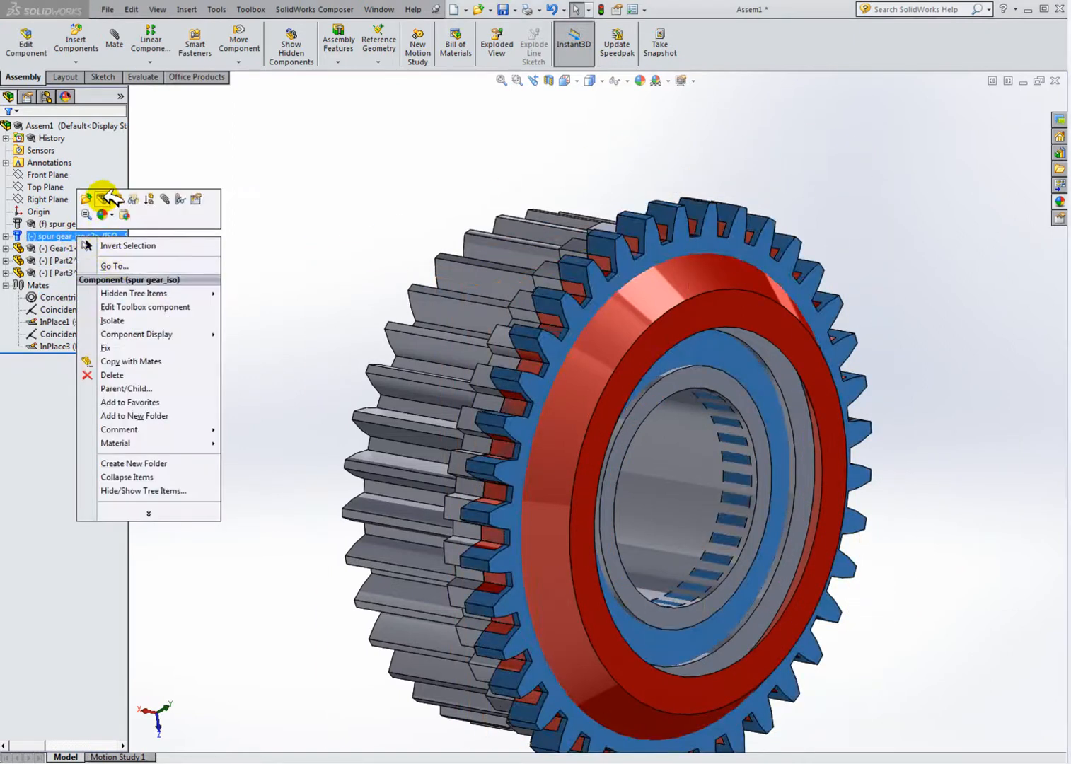
{"action": "left_click", "coordinate": [331, 267]}
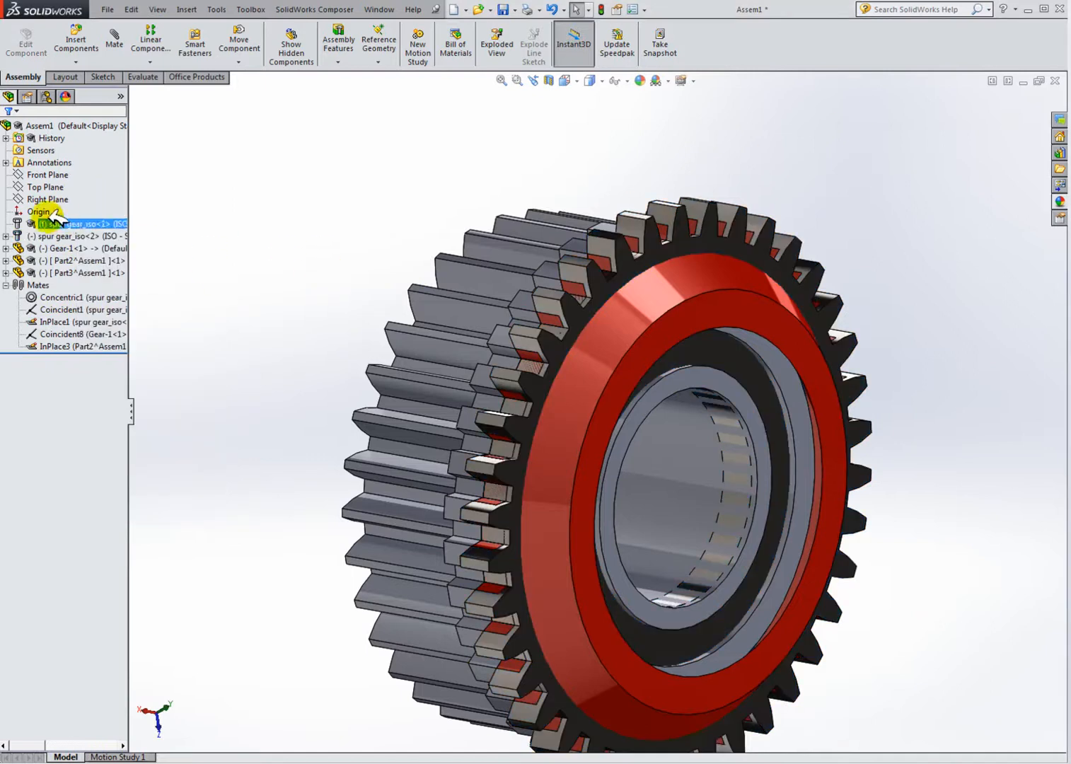
{"action": "right_click", "coordinate": [50, 237]}
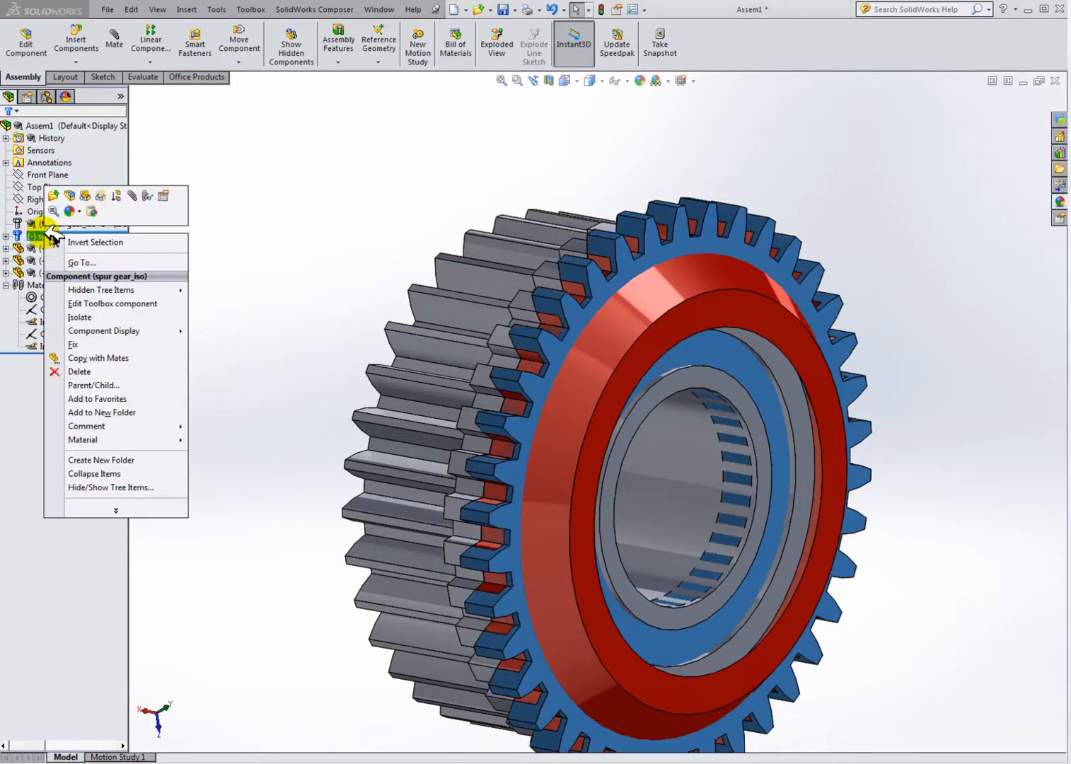
{"action": "left_click", "coordinate": [73, 195]}
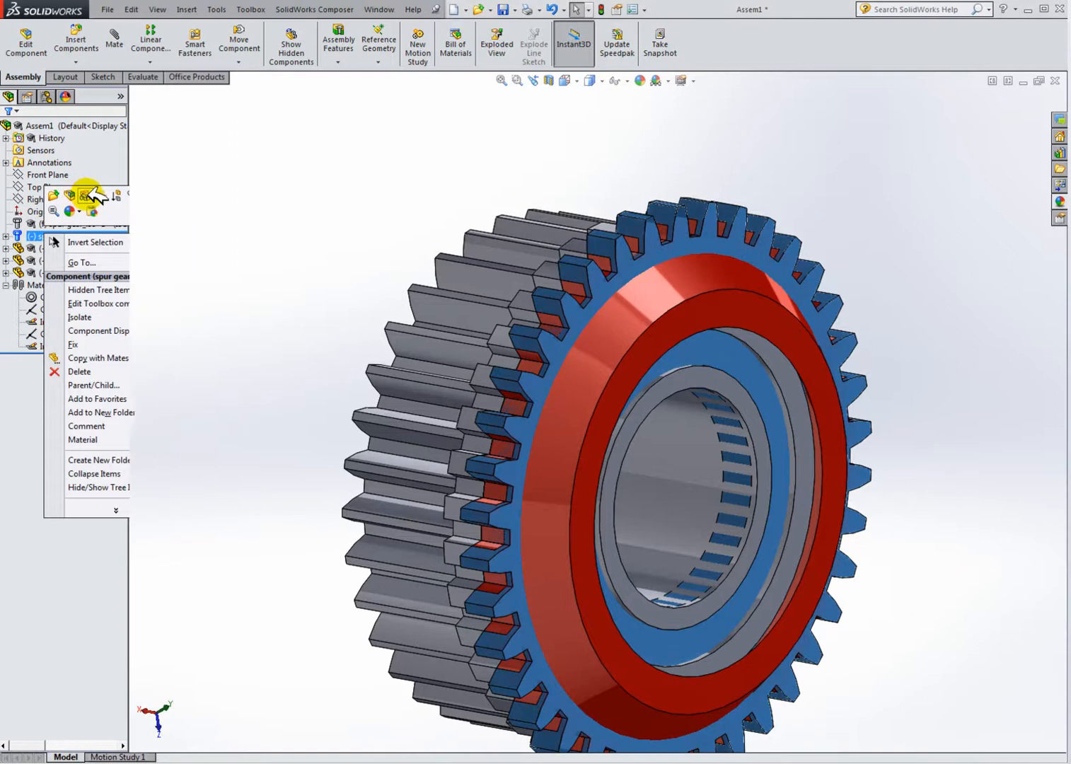
Step: Select the assembly components in the tree and on the model to identify the gear and ring parts
{"action": "scroll", "coordinate": [565, 355], "scroll_direction": "down", "scroll_amount": 3}
{"action": "left_click", "coordinate": [546, 349]}
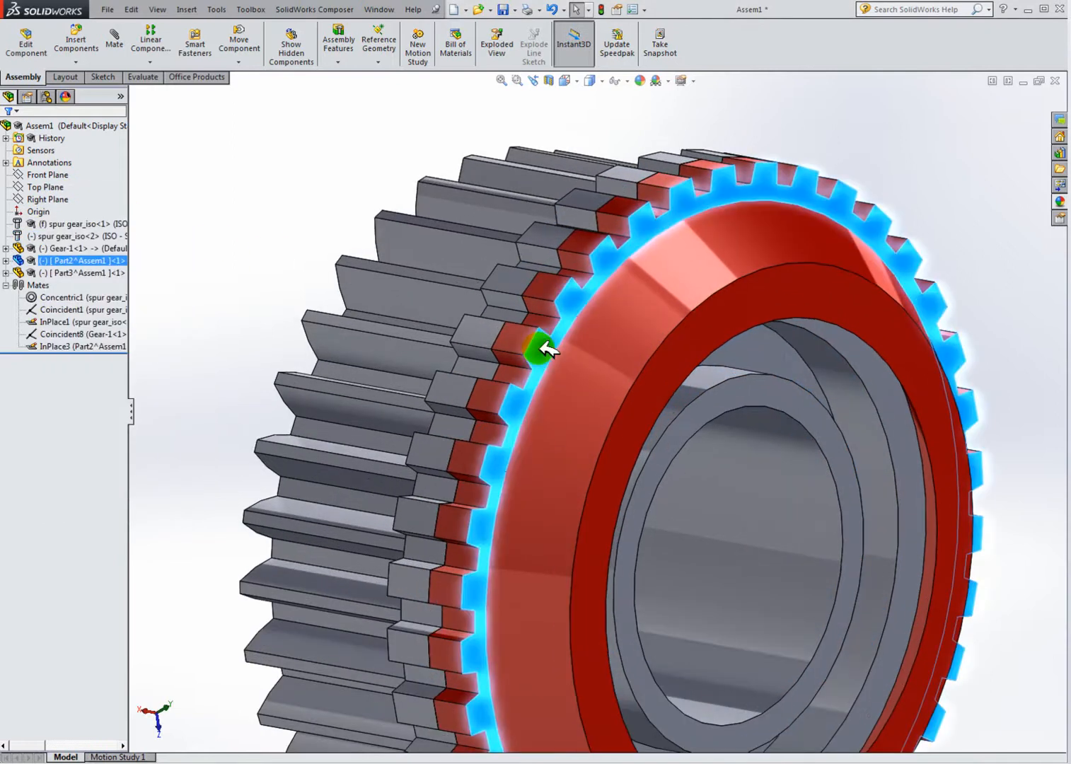
{"action": "left_click", "coordinate": [75, 236], "text": "ctrl"}
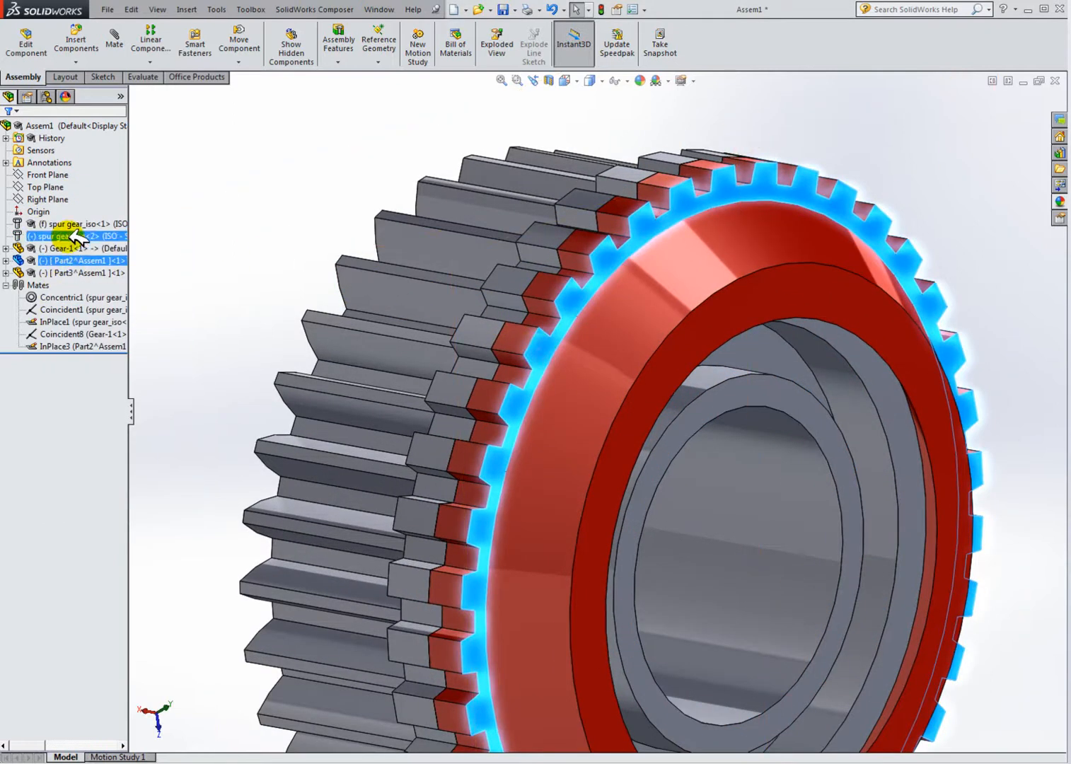
{"action": "left_click", "coordinate": [193, 263]}
{"action": "scroll", "coordinate": [495, 409], "scroll_direction": "up", "scroll_amount": 2}
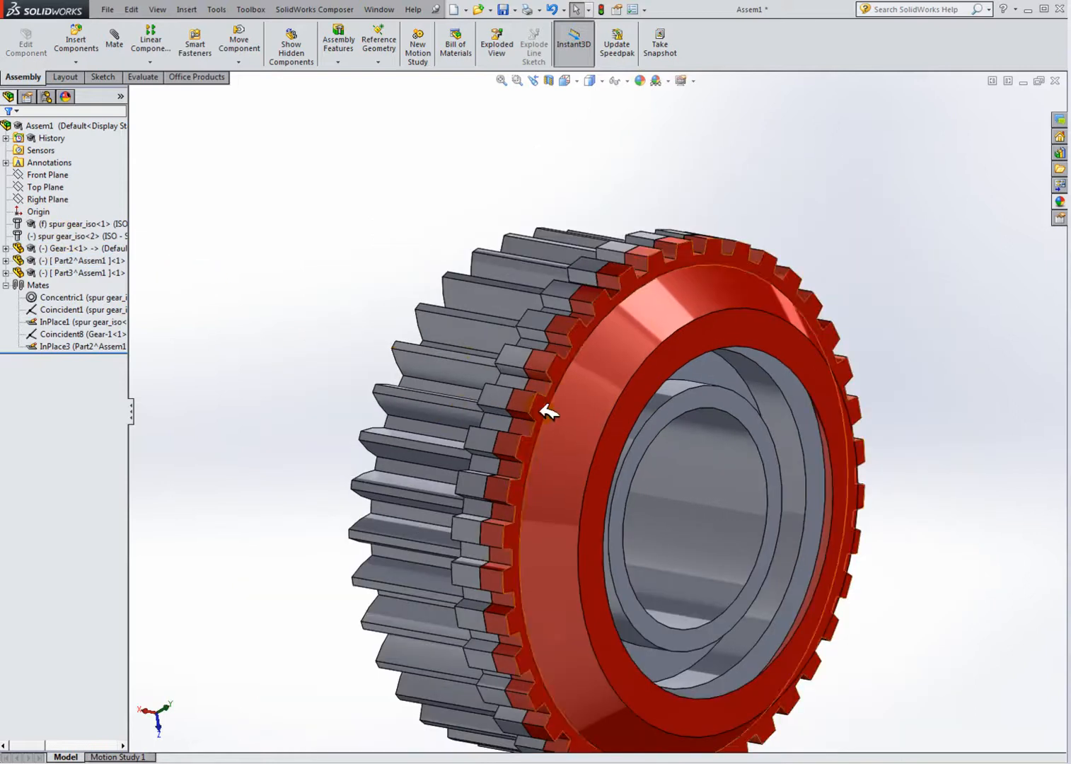
{"action": "left_click", "coordinate": [82, 273]}
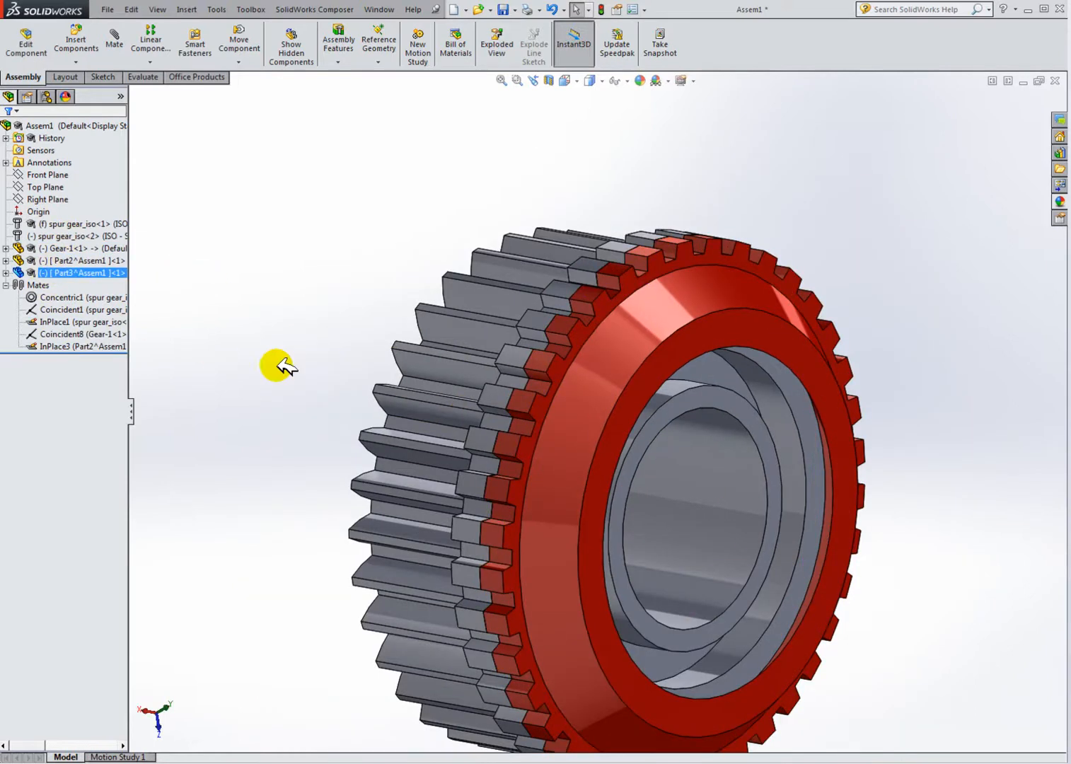
{"action": "left_click", "coordinate": [488, 344]}
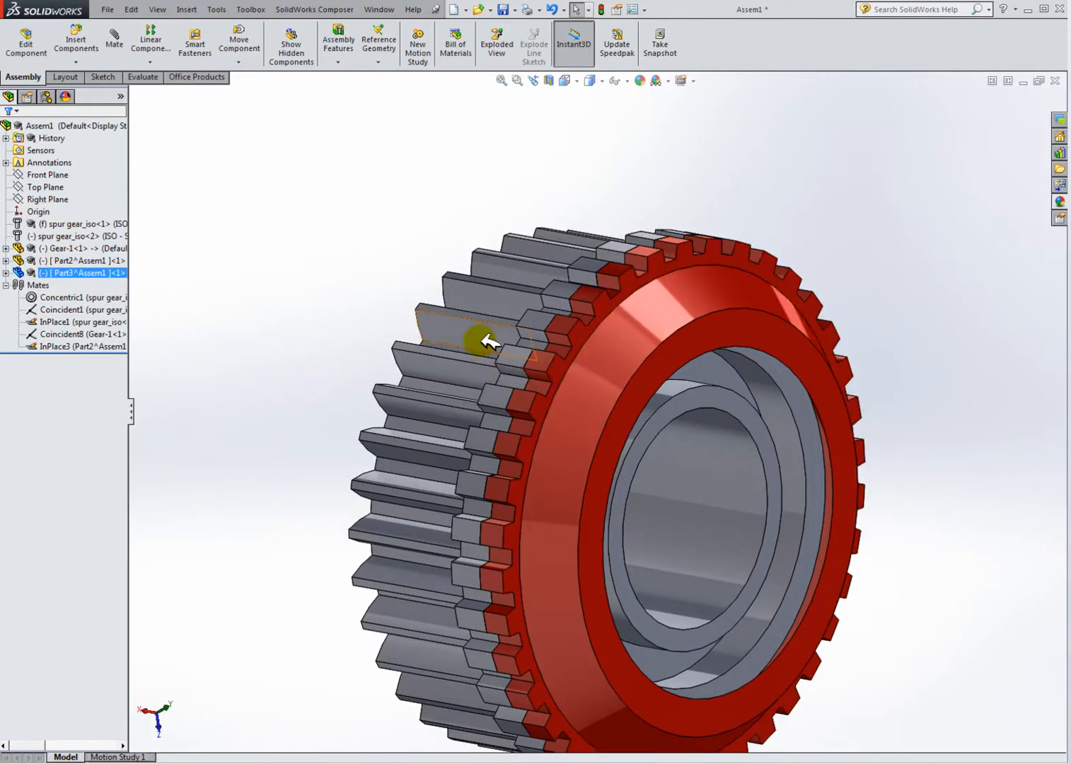
{"action": "left_click", "coordinate": [73, 236], "text": "ctrl"}
{"action": "left_click", "coordinate": [541, 424]}
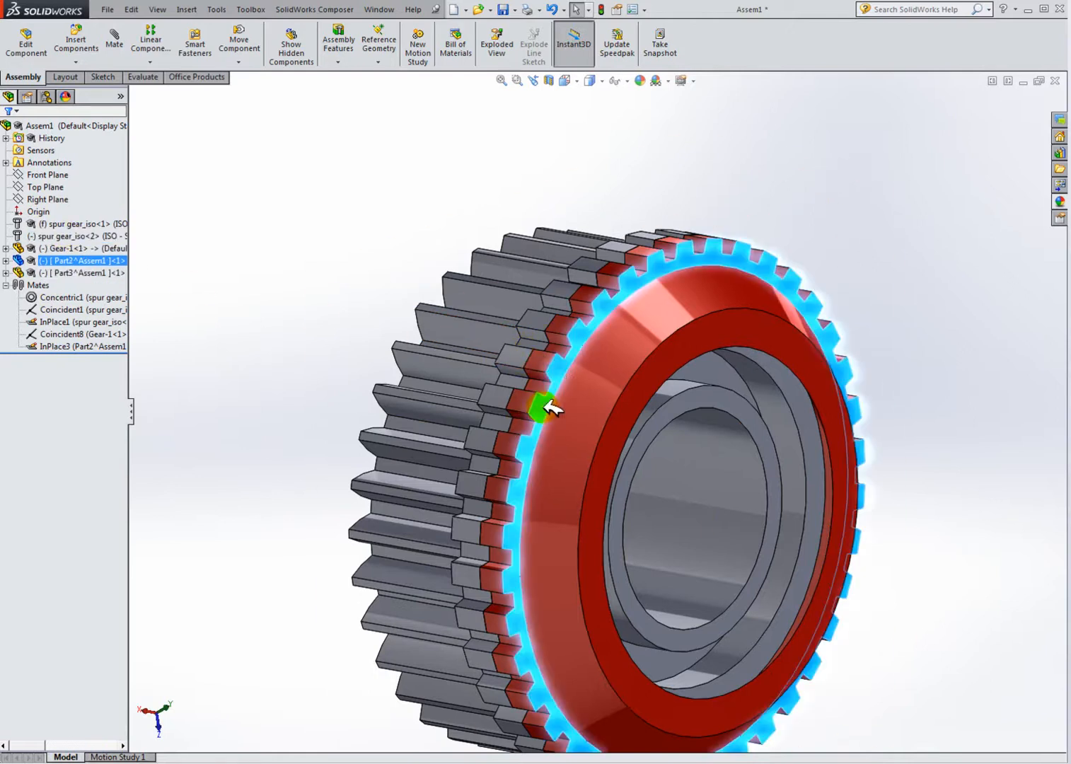
{"action": "left_click", "coordinate": [212, 311]}
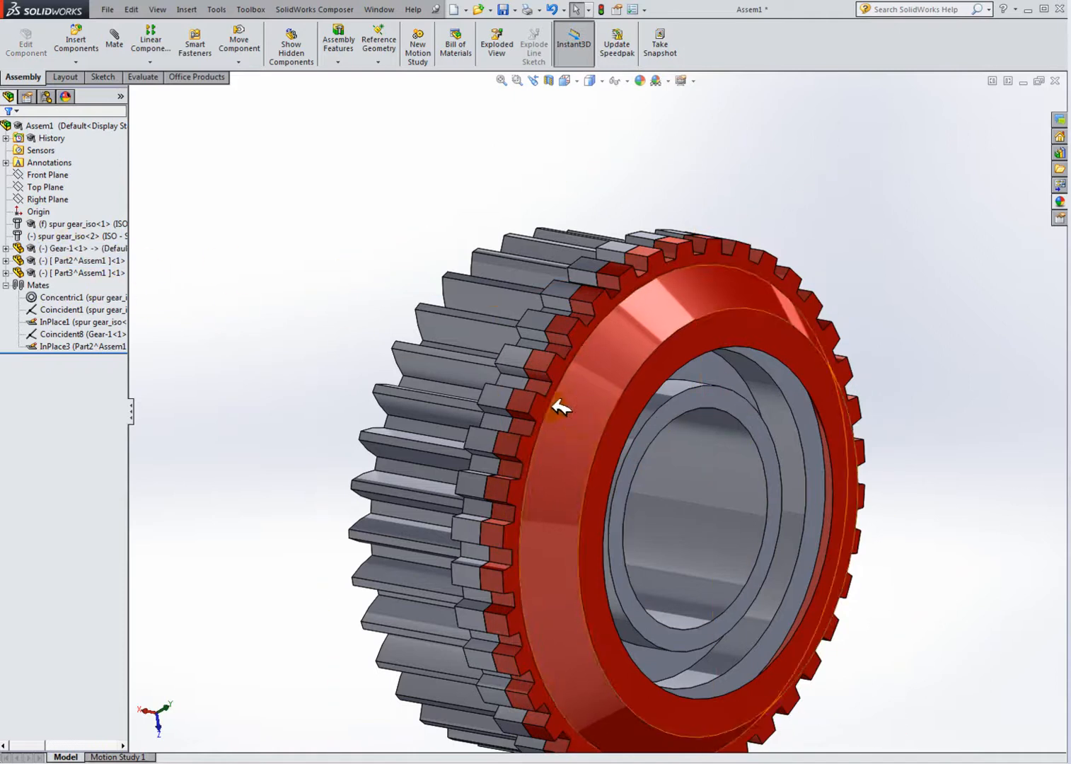
{"action": "left_click", "coordinate": [77, 235]}
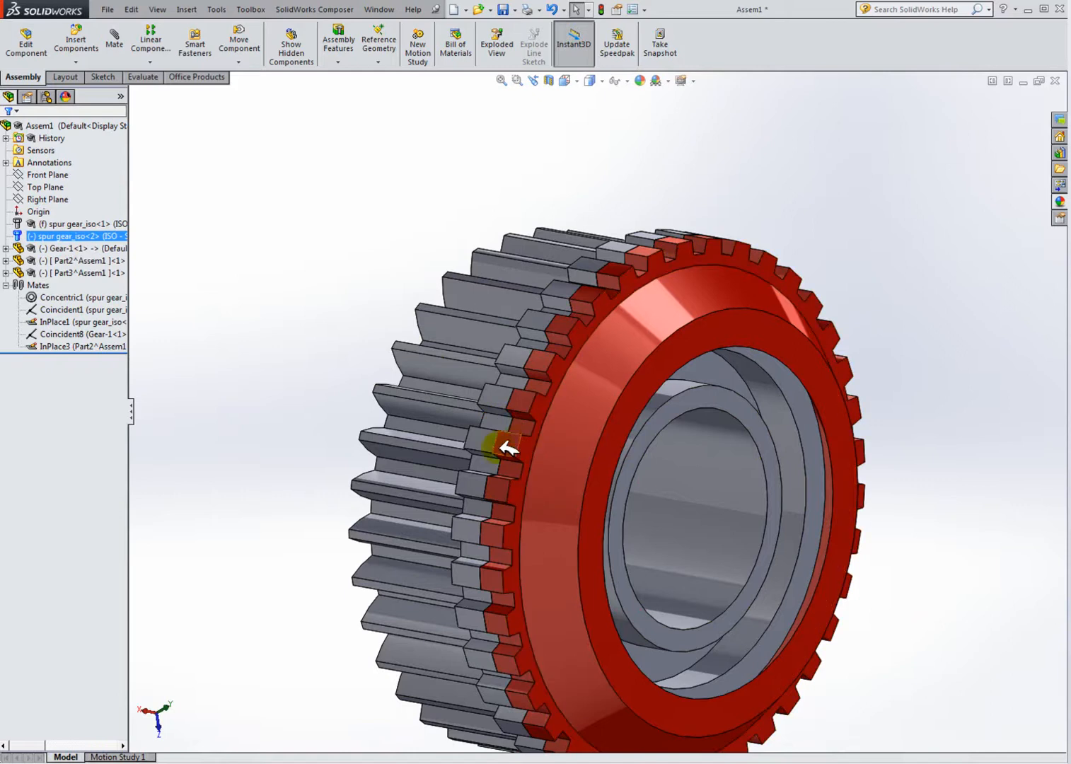
{"action": "scroll", "coordinate": [548, 454], "scroll_direction": "up", "scroll_amount": 4}
{"action": "middle_click_drag", "start_coordinate": [669, 521], "coordinate": [738, 511]}
{"action": "scroll", "coordinate": [729, 502], "scroll_direction": "down", "scroll_amount": 3}
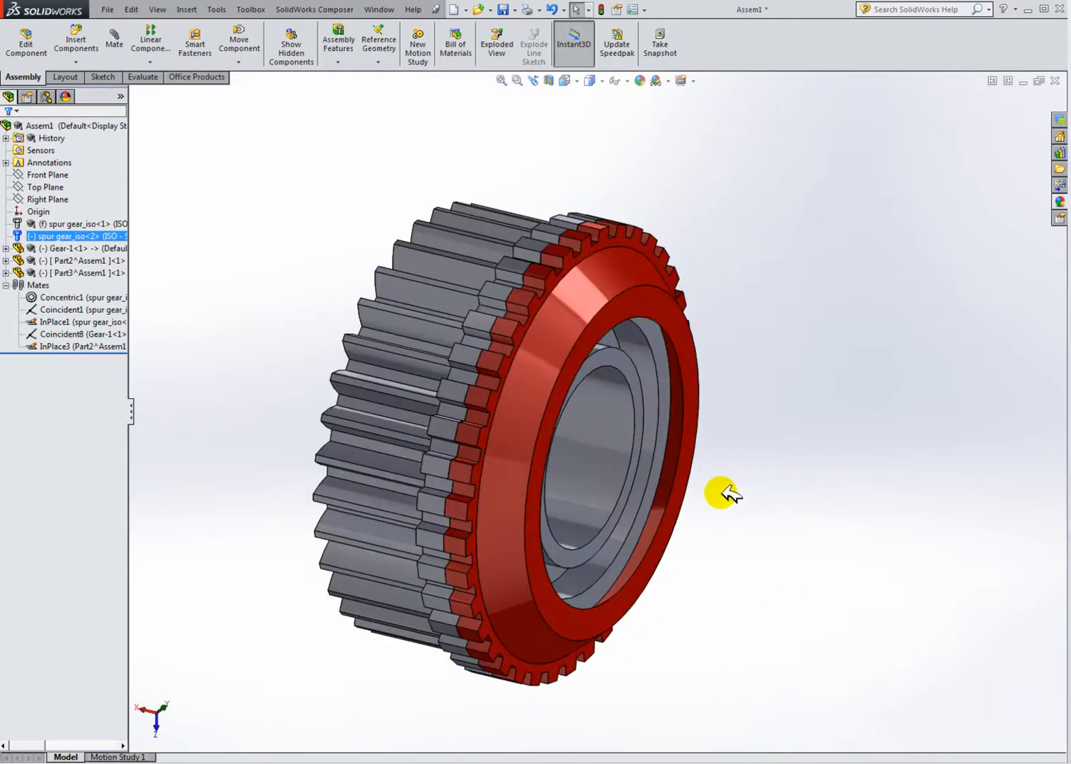
{"action": "left_click", "coordinate": [758, 487]}
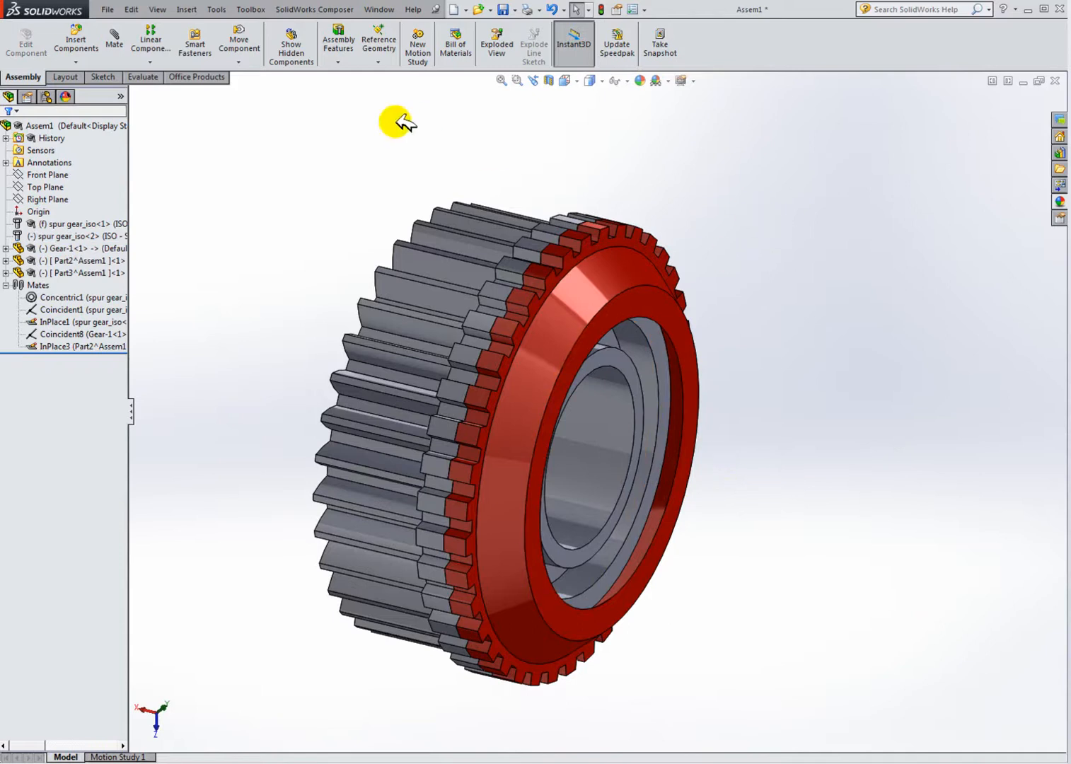
Step: Edit the Part3 ring component in the context of the assembly and expand its feature tree
{"action": "left_click", "coordinate": [102, 248], "text": "ctrl"}
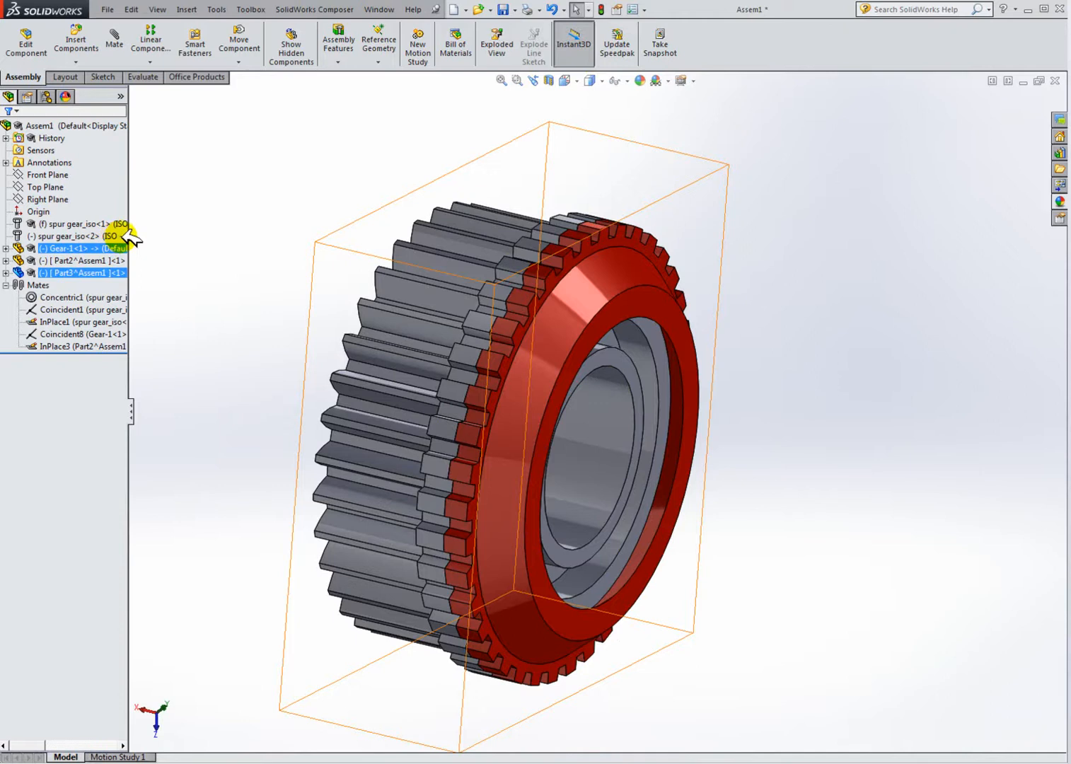
{"action": "left_click", "coordinate": [122, 237]}
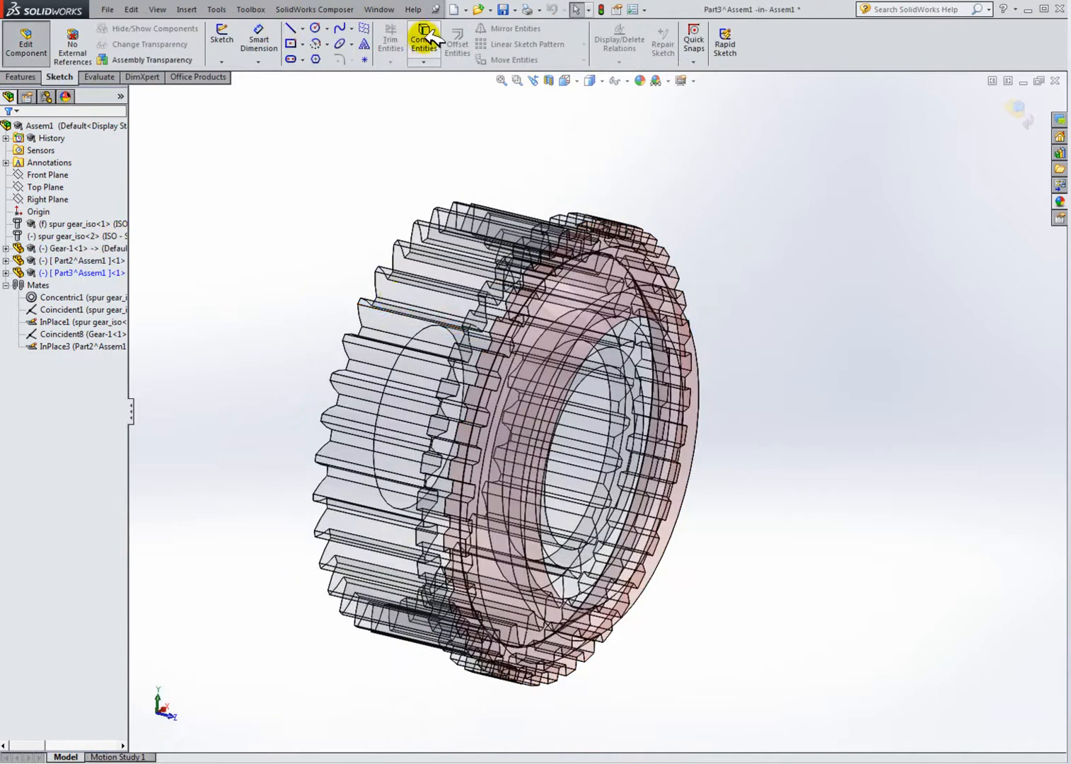
{"action": "middle_click_drag", "start_coordinate": [593, 279], "coordinate": [600, 224]}
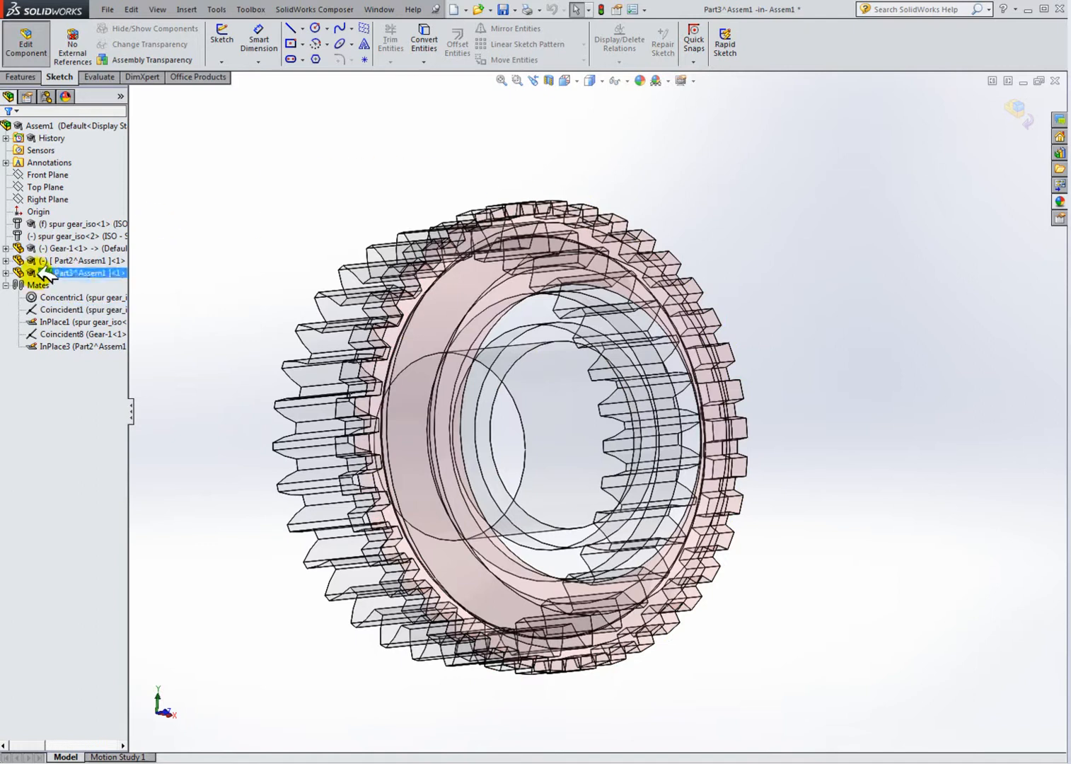
{"action": "left_click", "coordinate": [6, 272]}
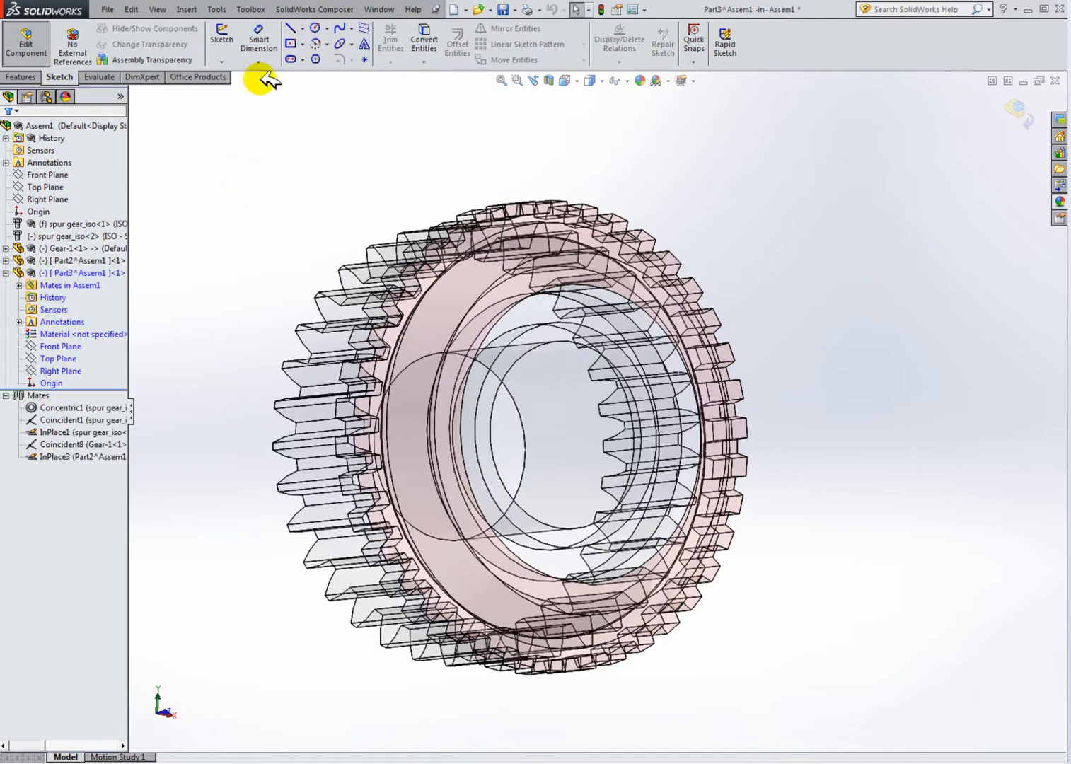
Step: Start a new sketch in Part3 on the toothed ring face at the front of the gear
{"action": "left_click", "coordinate": [222, 43]}
{"action": "middle_click_drag", "start_coordinate": [497, 222], "coordinate": [558, 296]}
{"action": "middle_click_drag", "start_coordinate": [621, 267], "coordinate": [649, 249]}
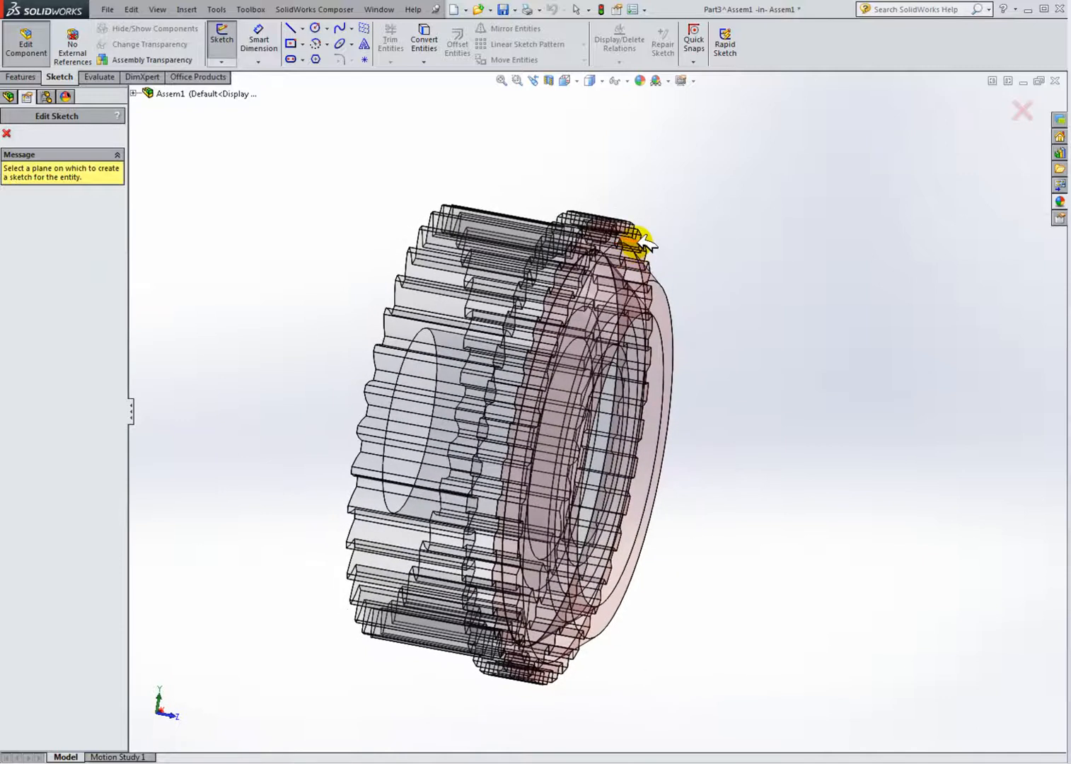
{"action": "left_click", "coordinate": [640, 244]}
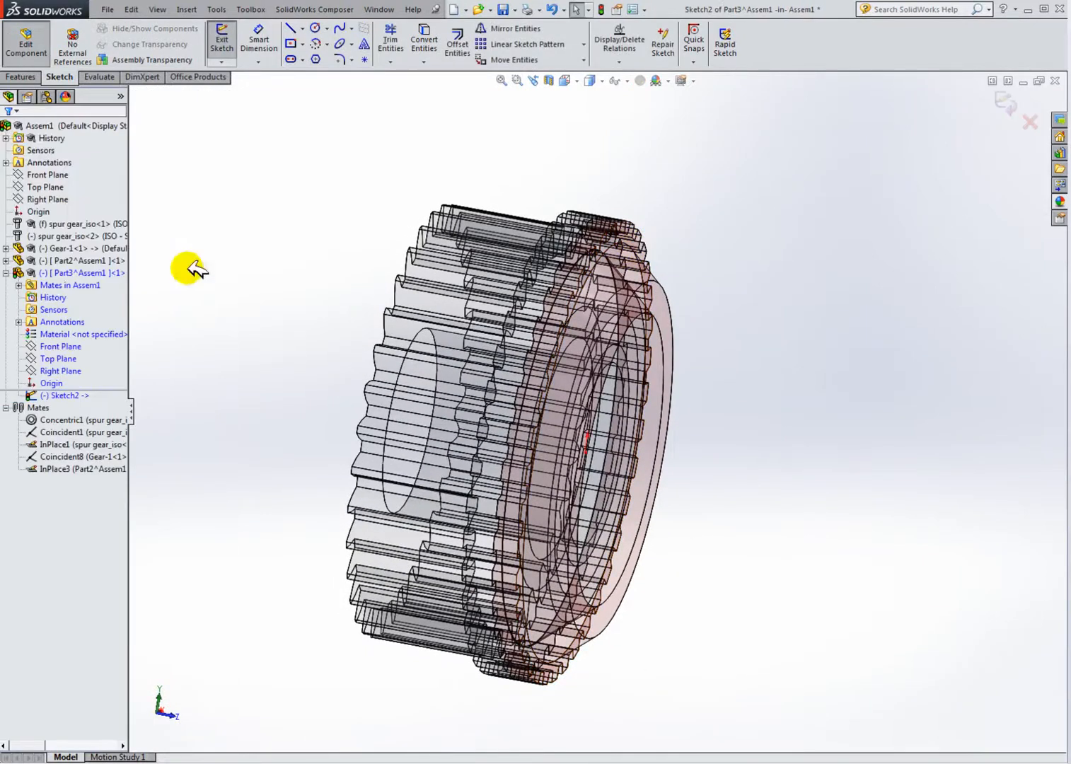
{"action": "left_click", "coordinate": [426, 35]}
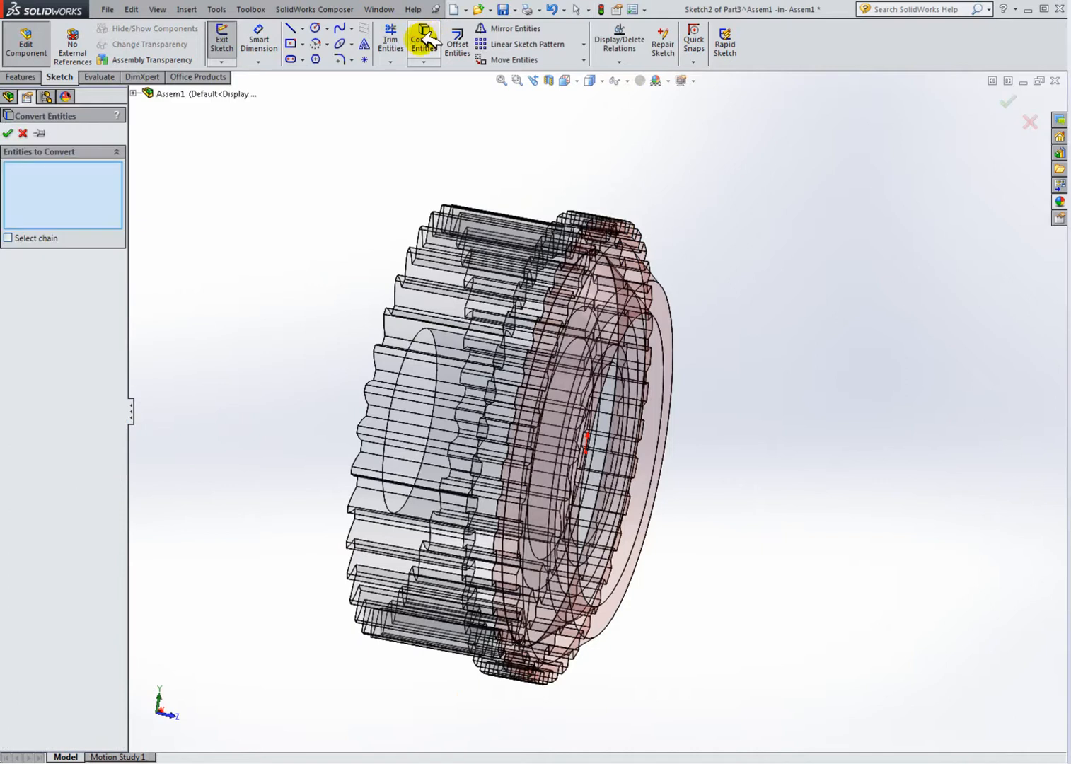
{"action": "middle_click_drag", "start_coordinate": [525, 272], "coordinate": [506, 252]}
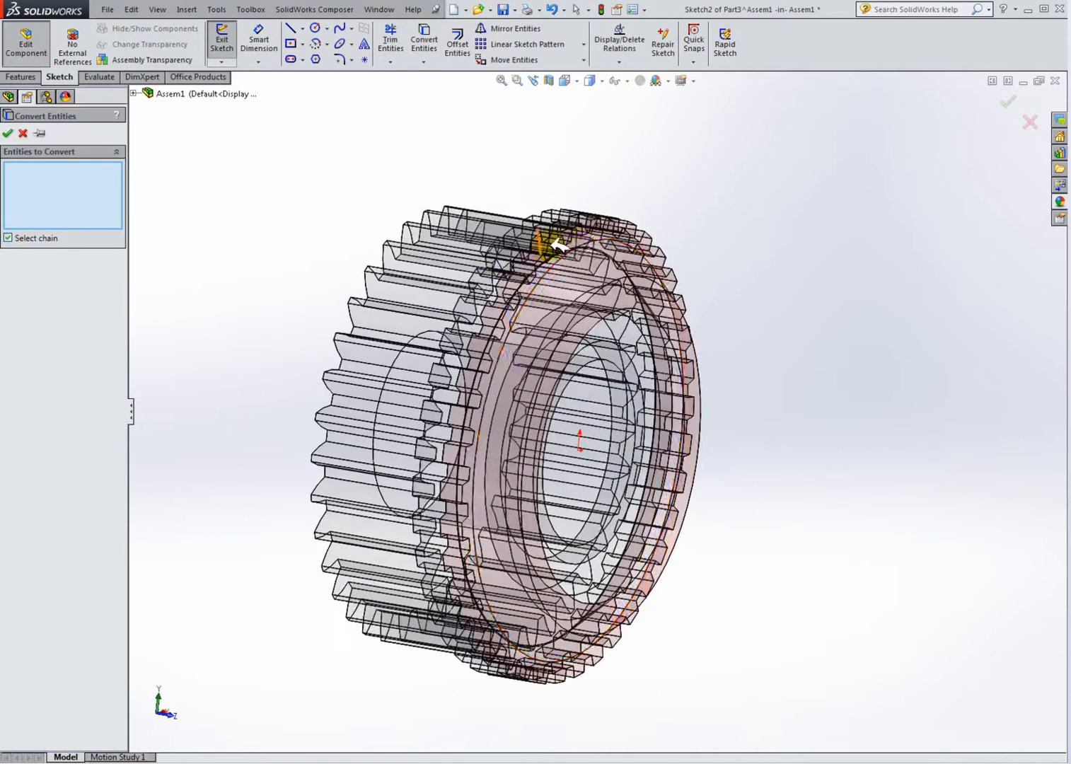
{"action": "scroll", "coordinate": [648, 258], "scroll_direction": "down", "scroll_amount": 3}
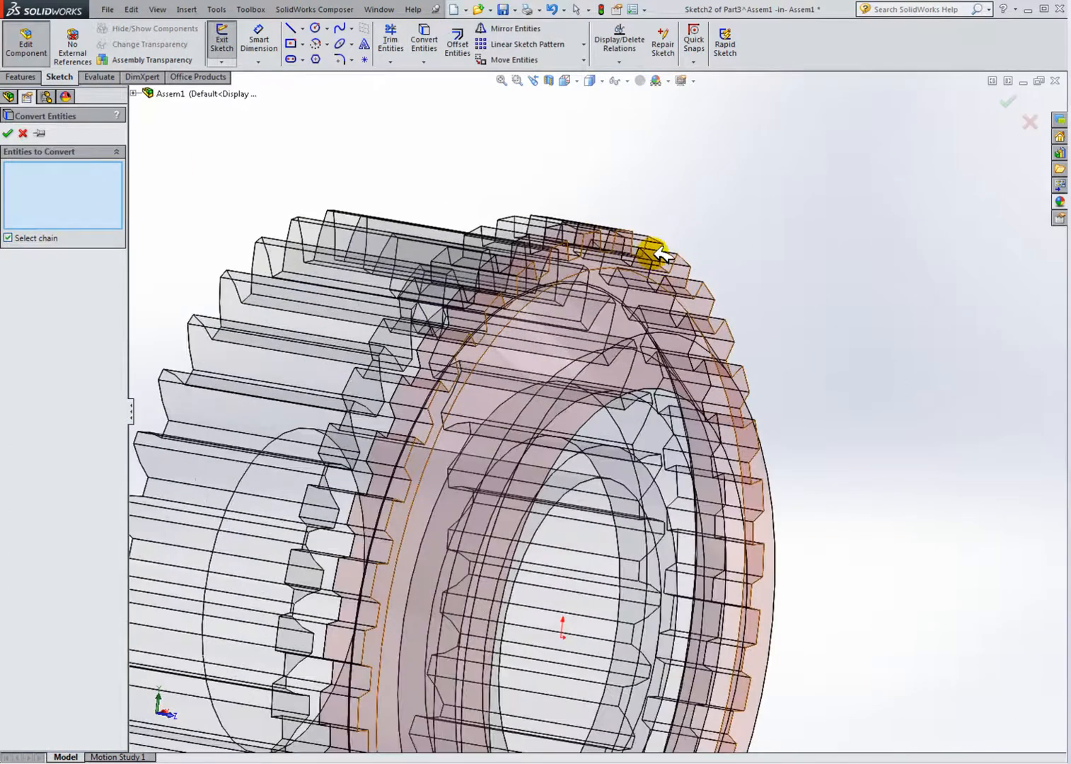
{"action": "scroll", "coordinate": [678, 354], "scroll_direction": "up", "scroll_amount": 5}
{"action": "middle_click_drag", "start_coordinate": [685, 388], "coordinate": [619, 412]}
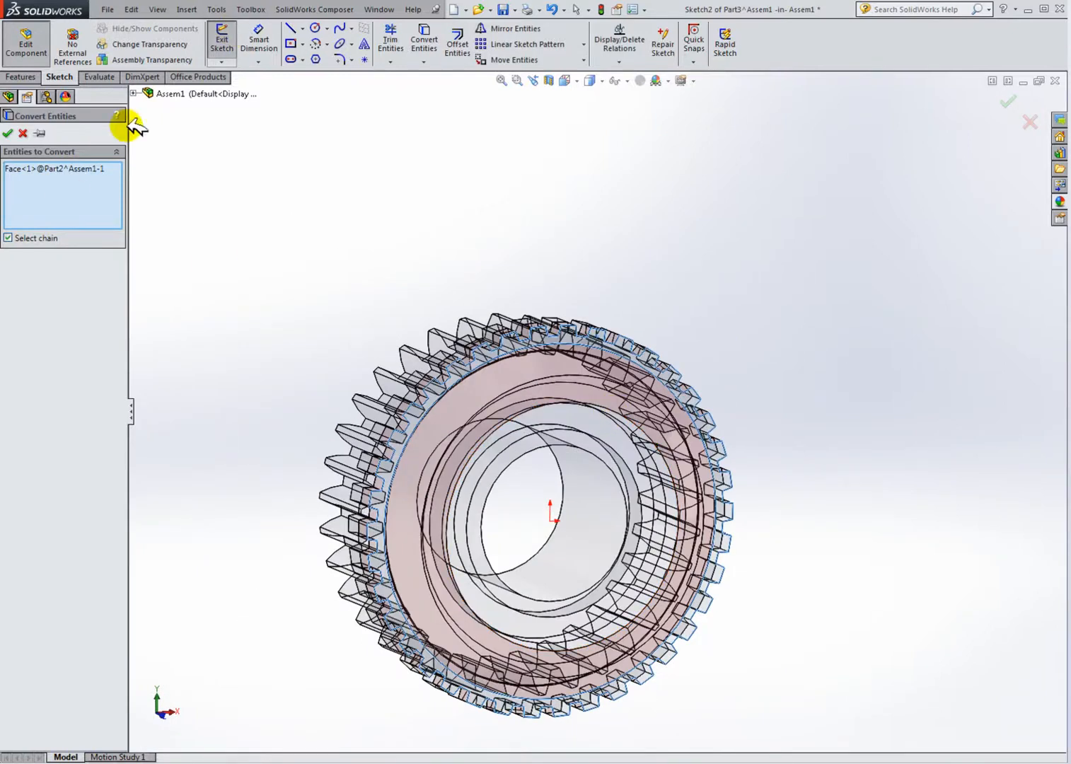
{"action": "scroll", "coordinate": [521, 360], "scroll_direction": "down", "scroll_amount": 3}
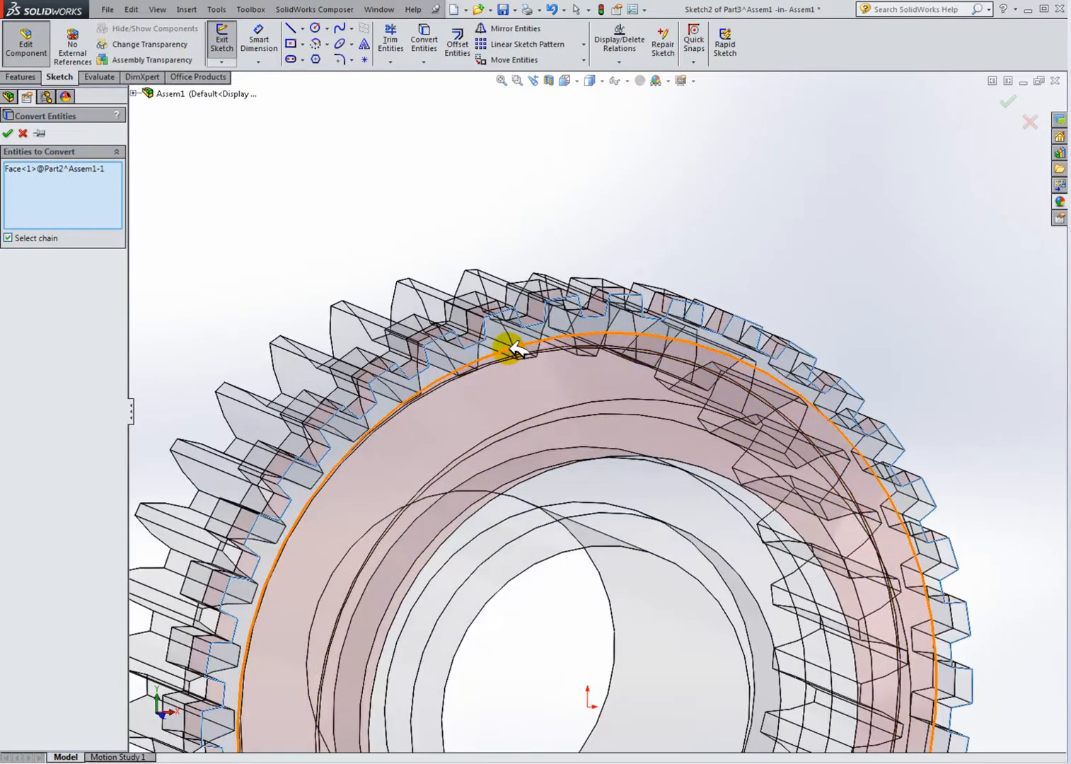
{"action": "left_click", "coordinate": [512, 345]}
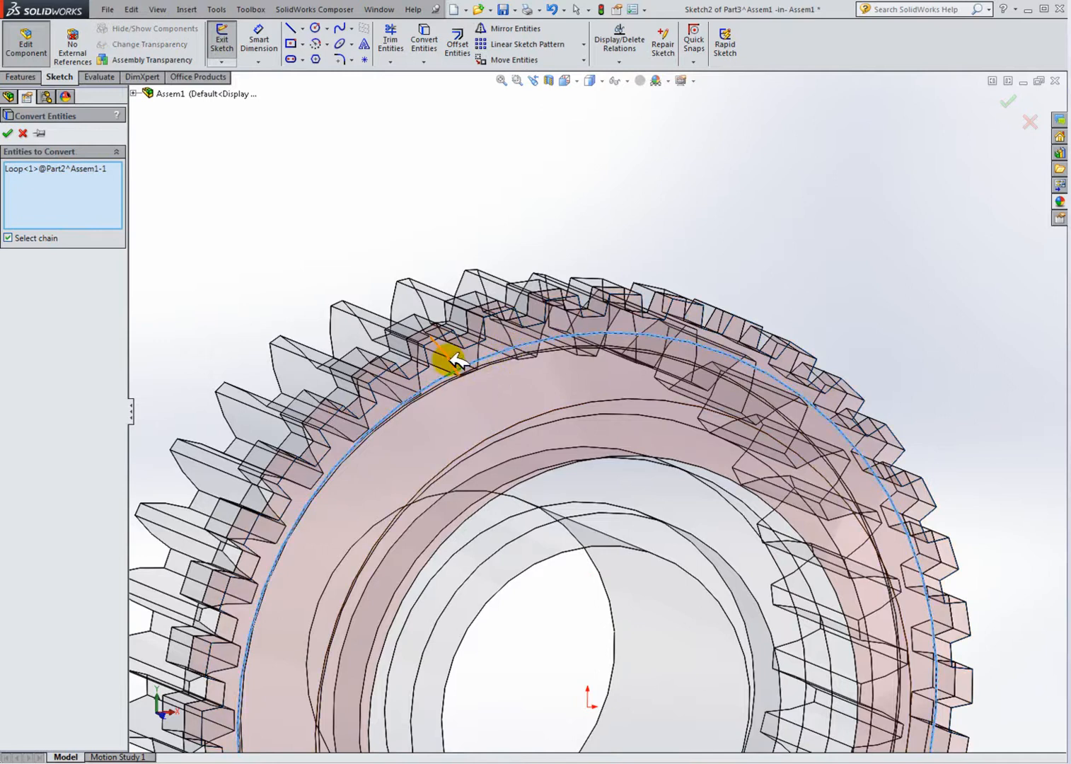
{"action": "left_click", "coordinate": [507, 337]}
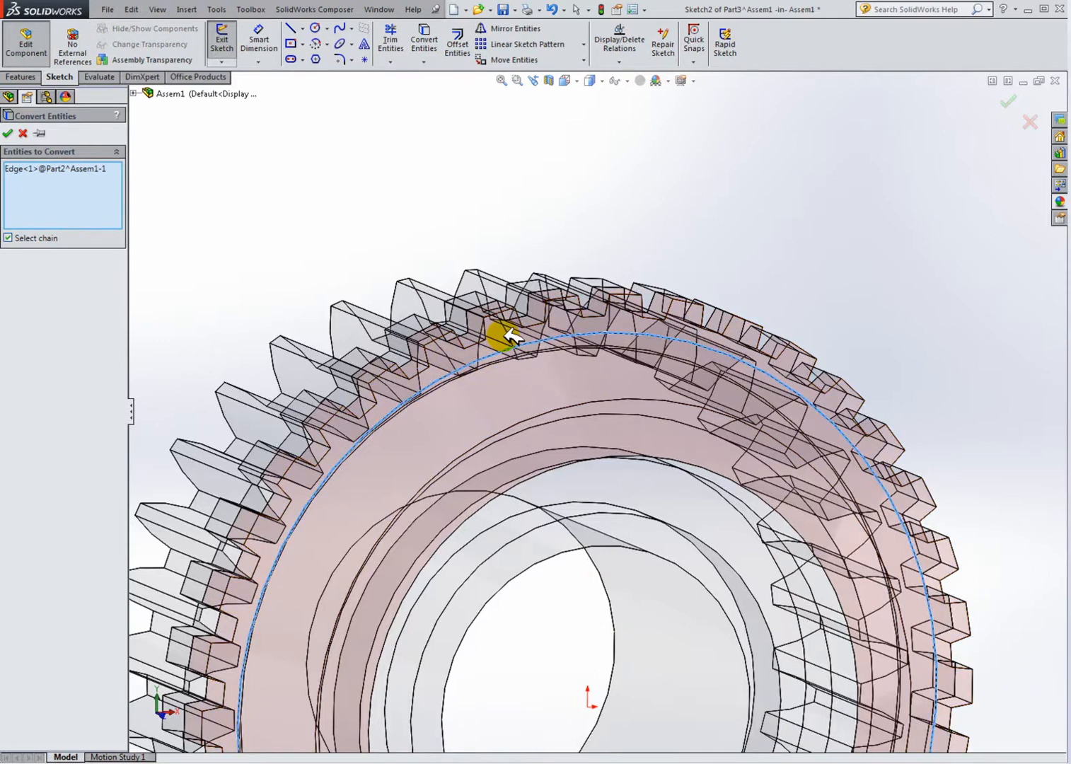
{"action": "left_click", "coordinate": [507, 333]}
{"action": "left_click", "coordinate": [506, 333]}
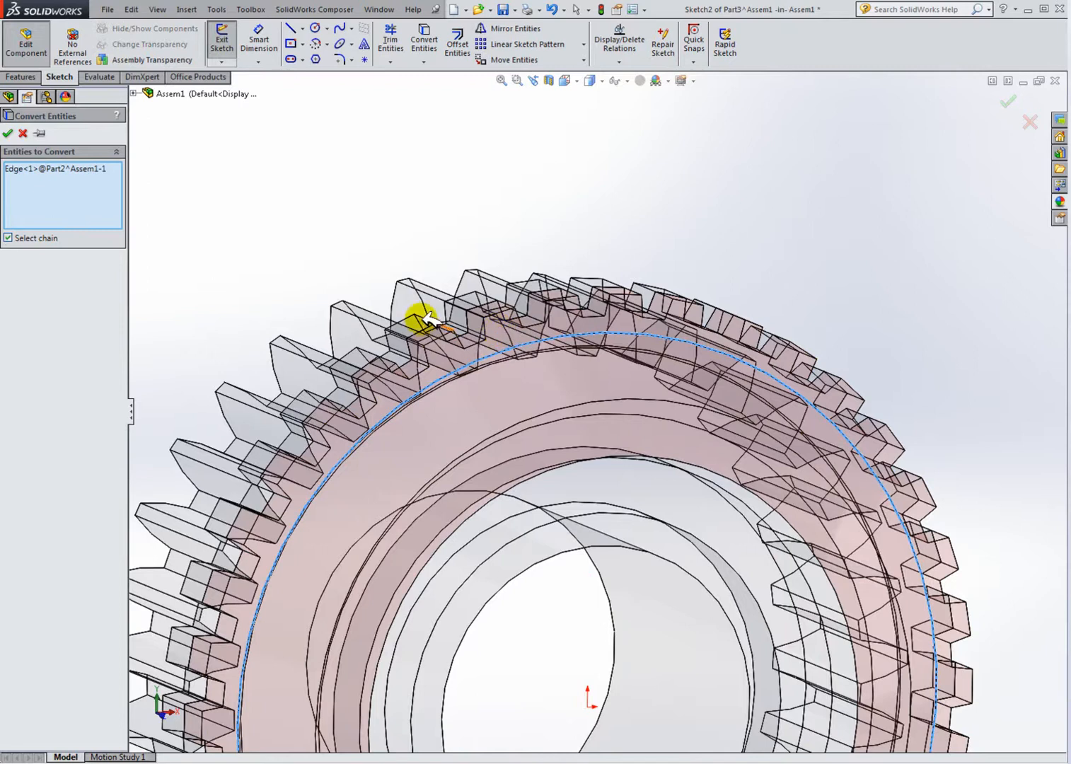
{"action": "left_click", "coordinate": [23, 133]}
Step: Convert the toothed face of the Part2 ring into sketch entities with Select chain on
{"action": "left_click", "coordinate": [423, 39]}
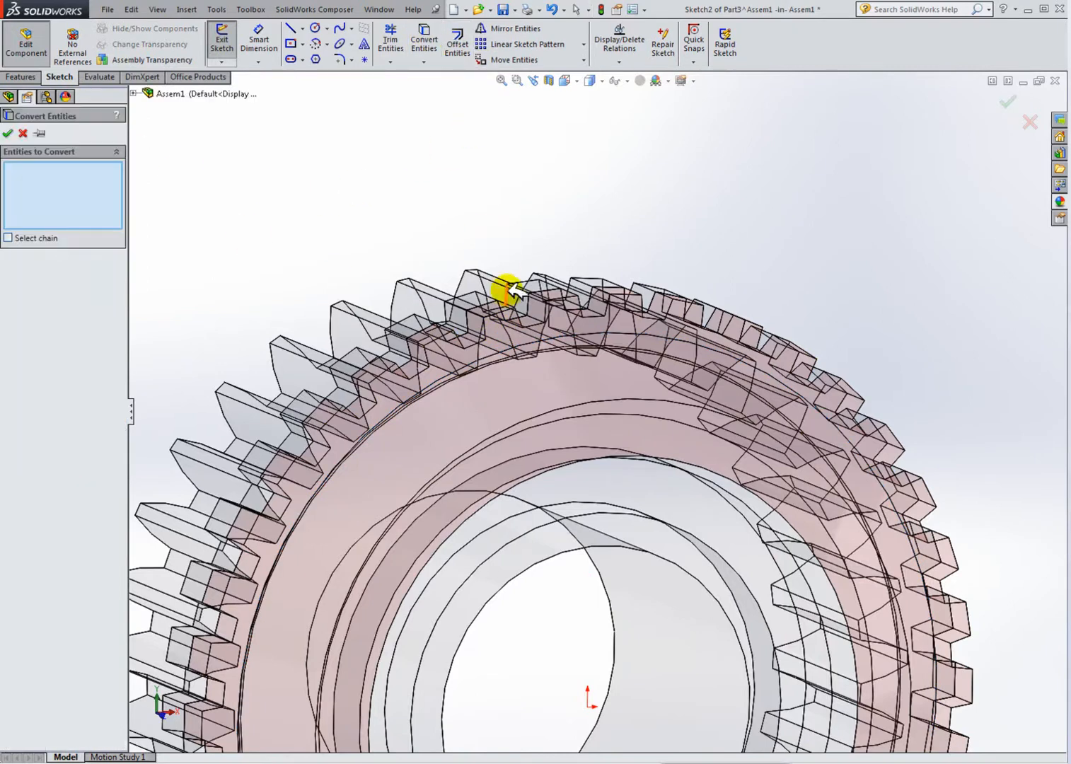
{"action": "left_click", "coordinate": [507, 333]}
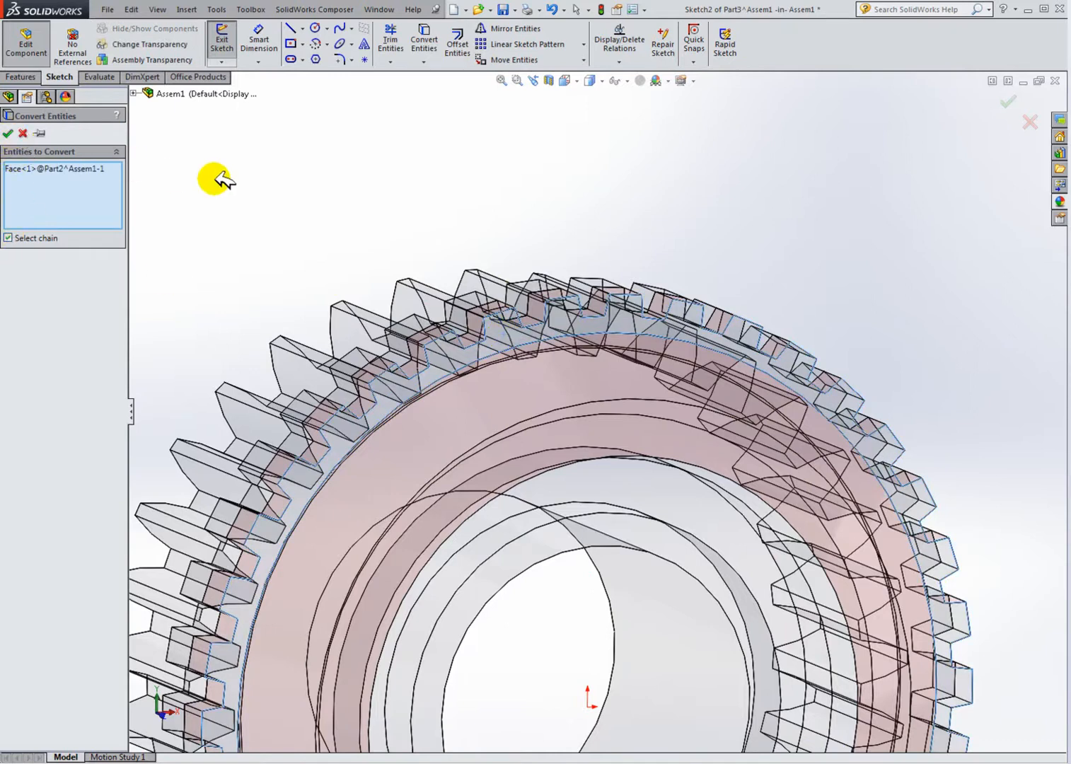
{"action": "key", "text": "Return"}
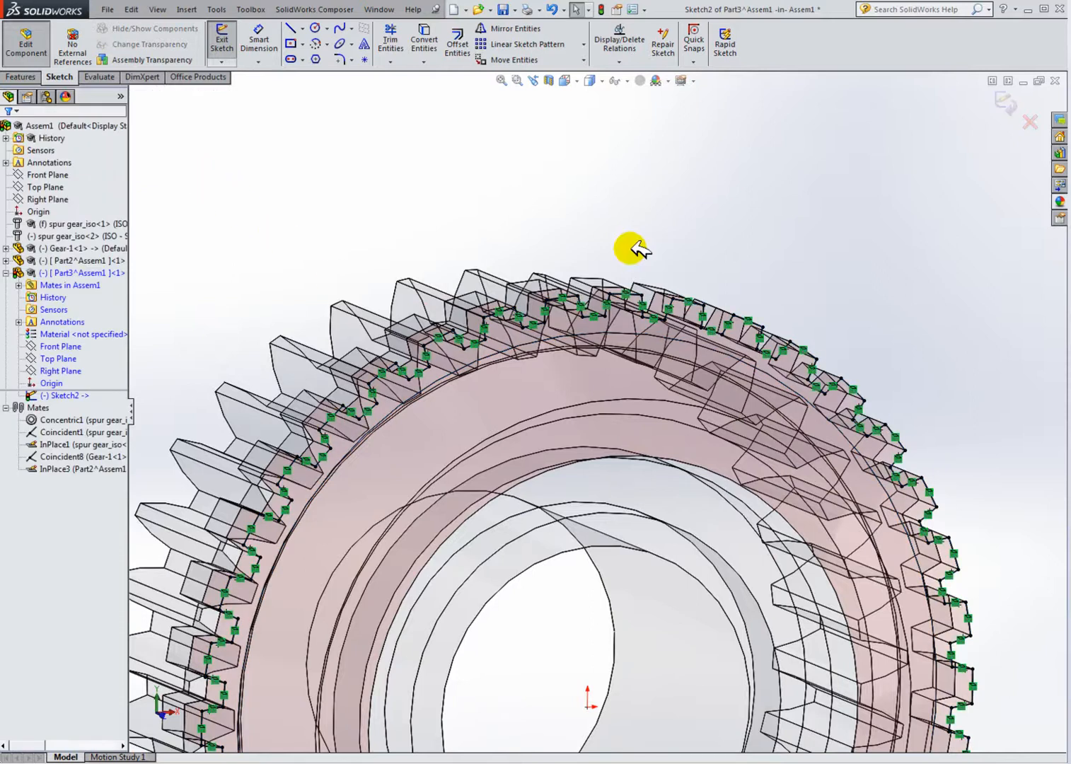
Step: Turn off the display of sketch relations in the view
{"action": "scroll", "coordinate": [636, 329], "scroll_direction": "down", "scroll_amount": 5}
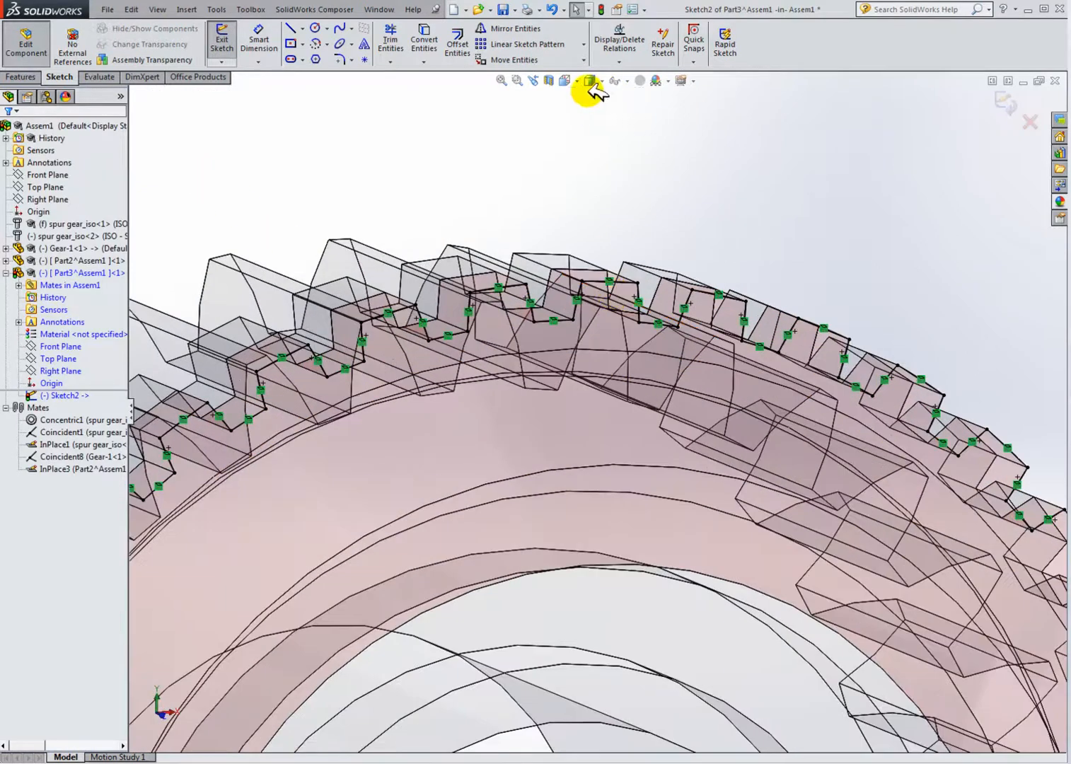
{"action": "left_click", "coordinate": [623, 80]}
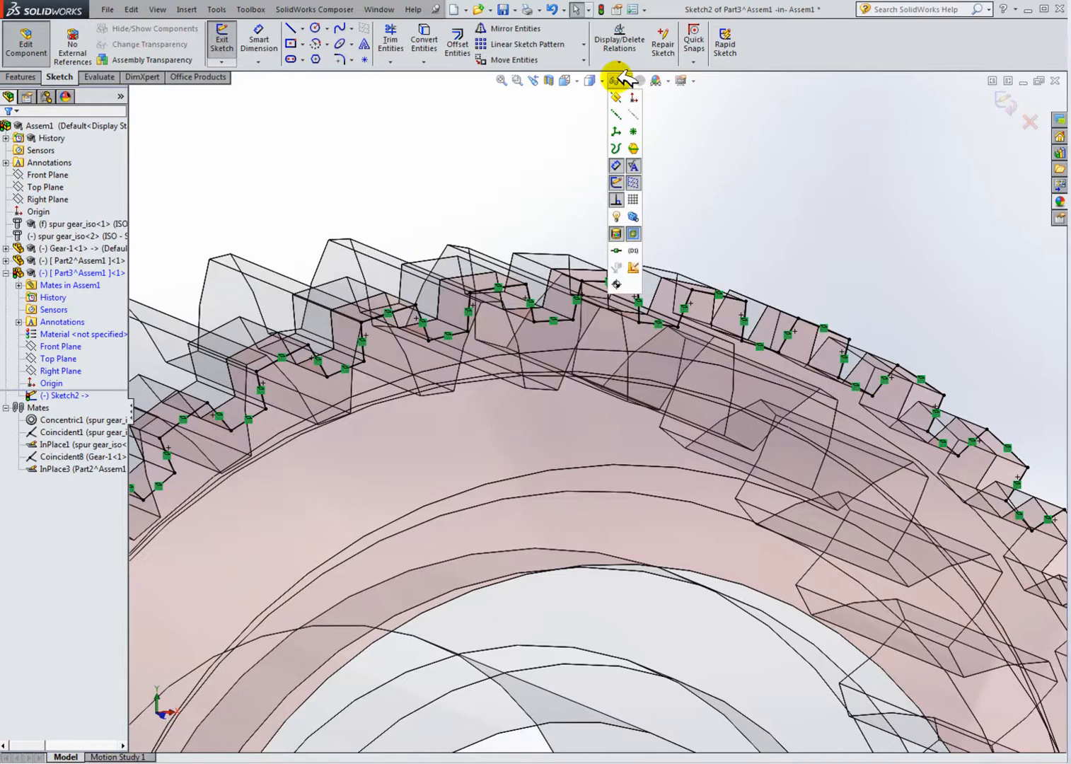
{"action": "left_click", "coordinate": [620, 200]}
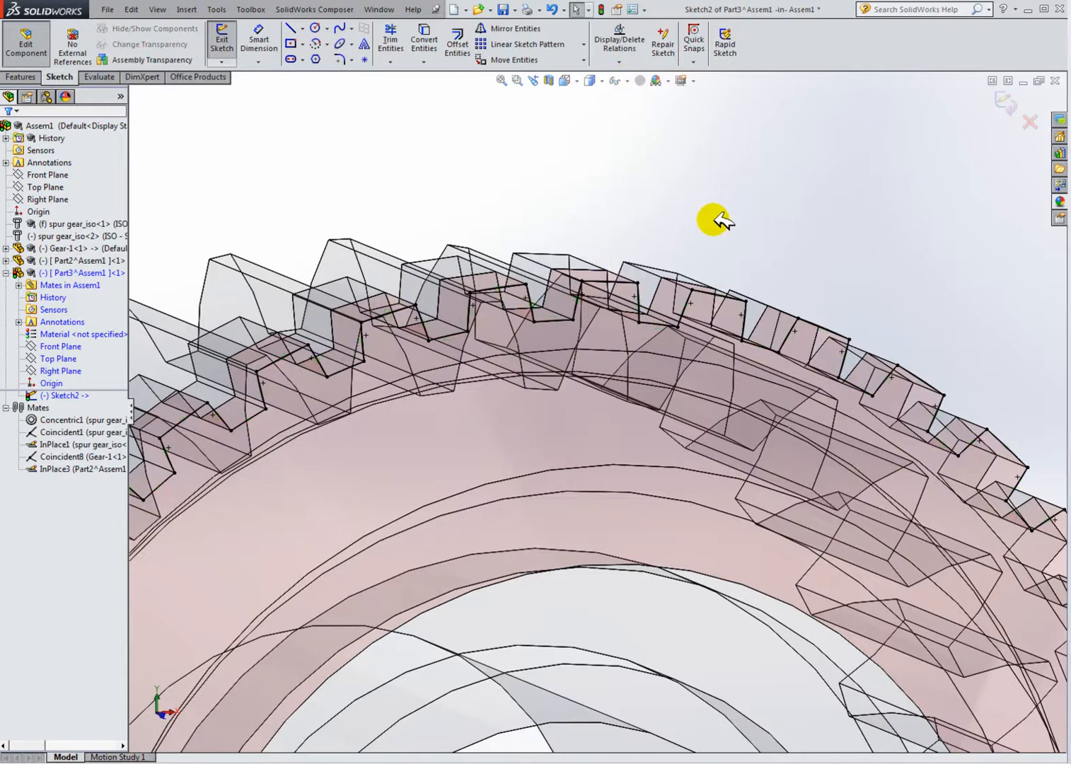
{"action": "scroll", "coordinate": [633, 329], "scroll_direction": "up", "scroll_amount": 5}
{"action": "scroll", "coordinate": [573, 432], "scroll_direction": "down", "scroll_amount": 3}
{"action": "middle_click_drag", "start_coordinate": [574, 433], "coordinate": [540, 330]}
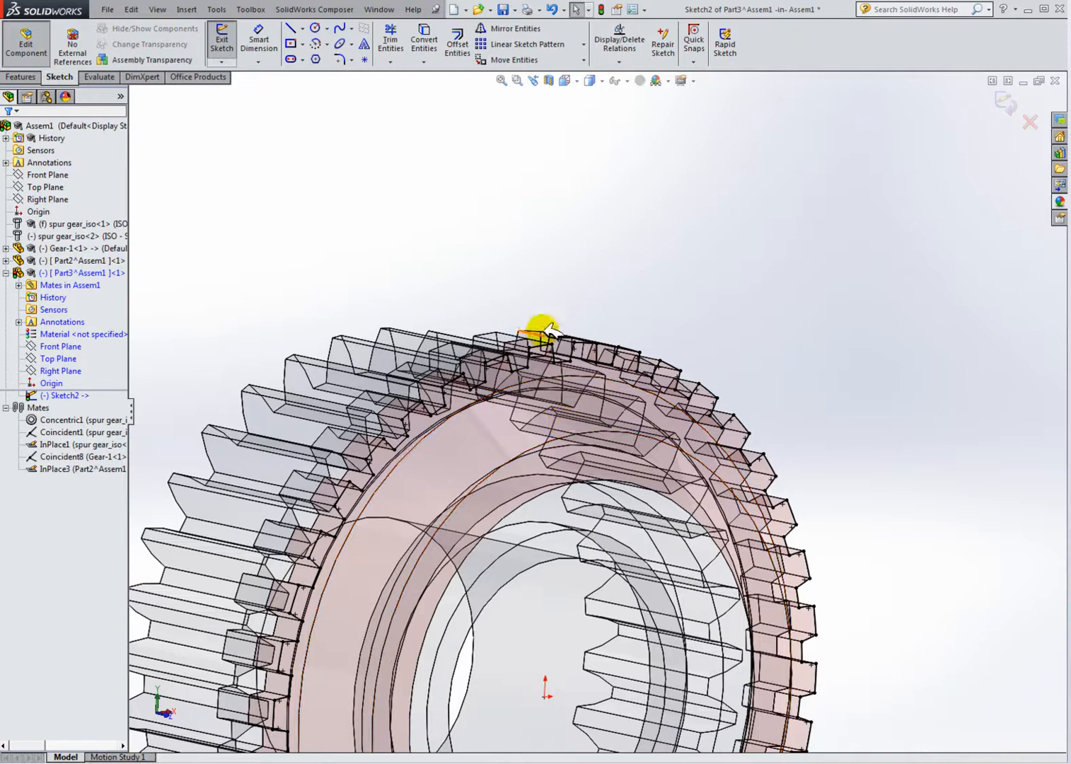
Step: Convert the inner circular edge of the Part2 ring into the Part3 sketch
{"action": "left_click", "coordinate": [424, 39]}
{"action": "scroll", "coordinate": [514, 359], "scroll_direction": "down", "scroll_amount": 3}
{"action": "left_click", "coordinate": [518, 412]}
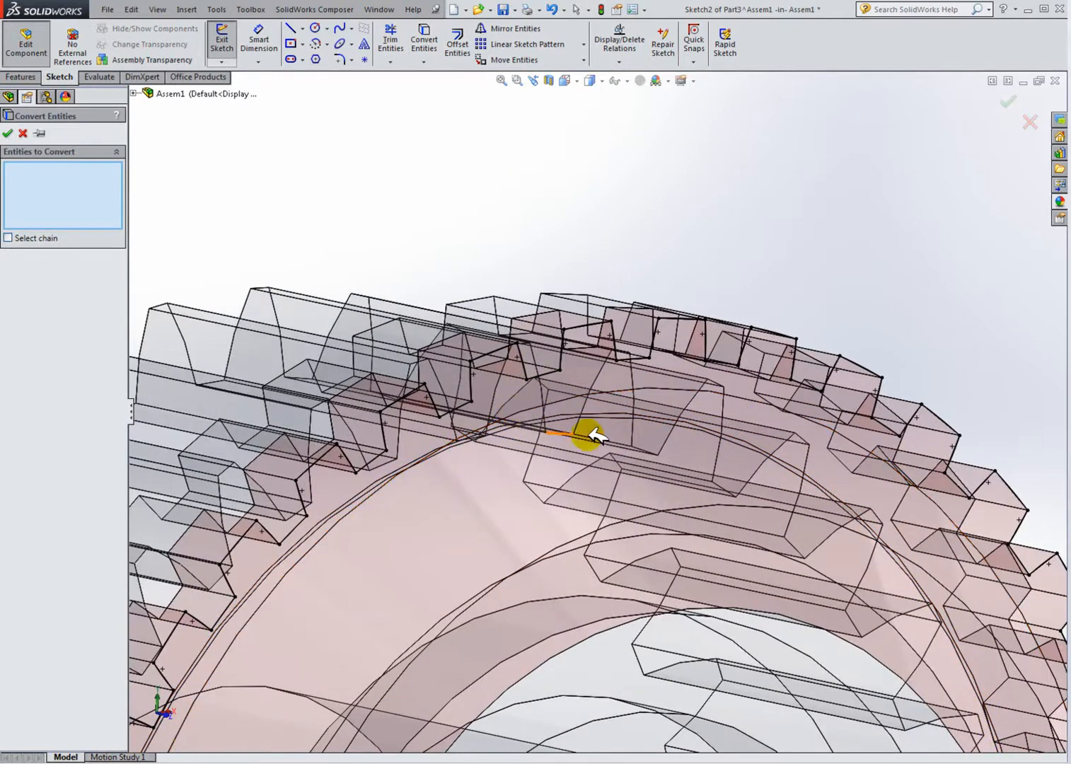
{"action": "middle_click_drag", "start_coordinate": [611, 425], "coordinate": [612, 365]}
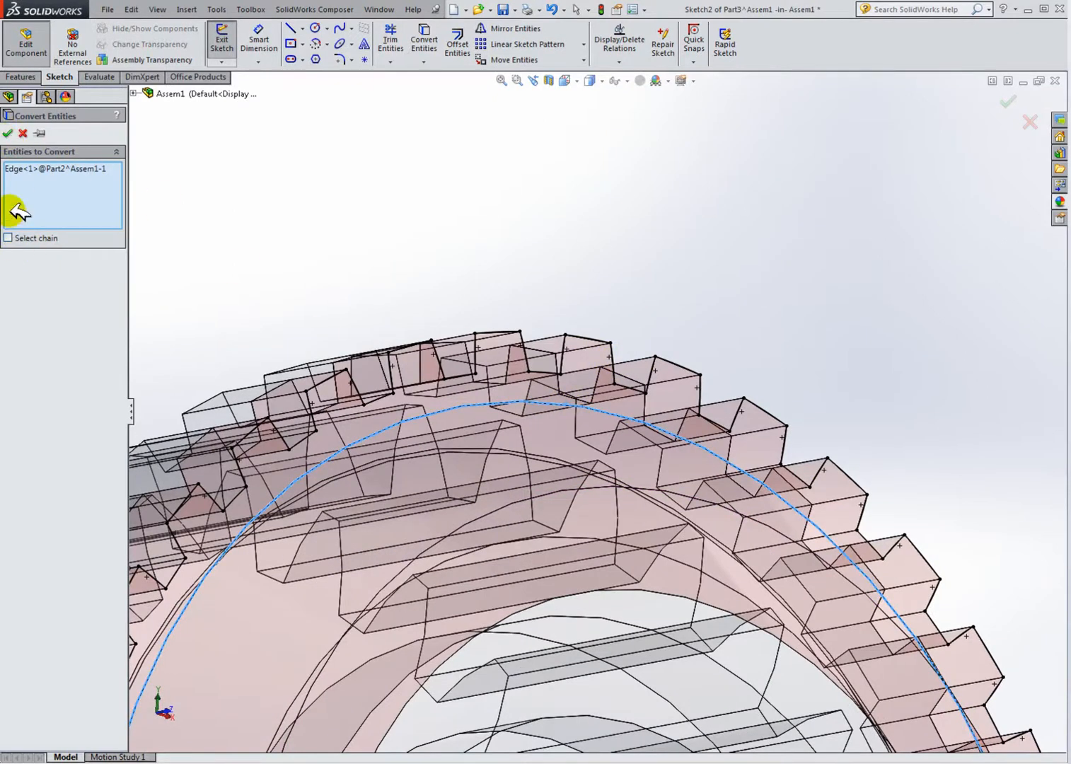
{"action": "left_click", "coordinate": [12, 133]}
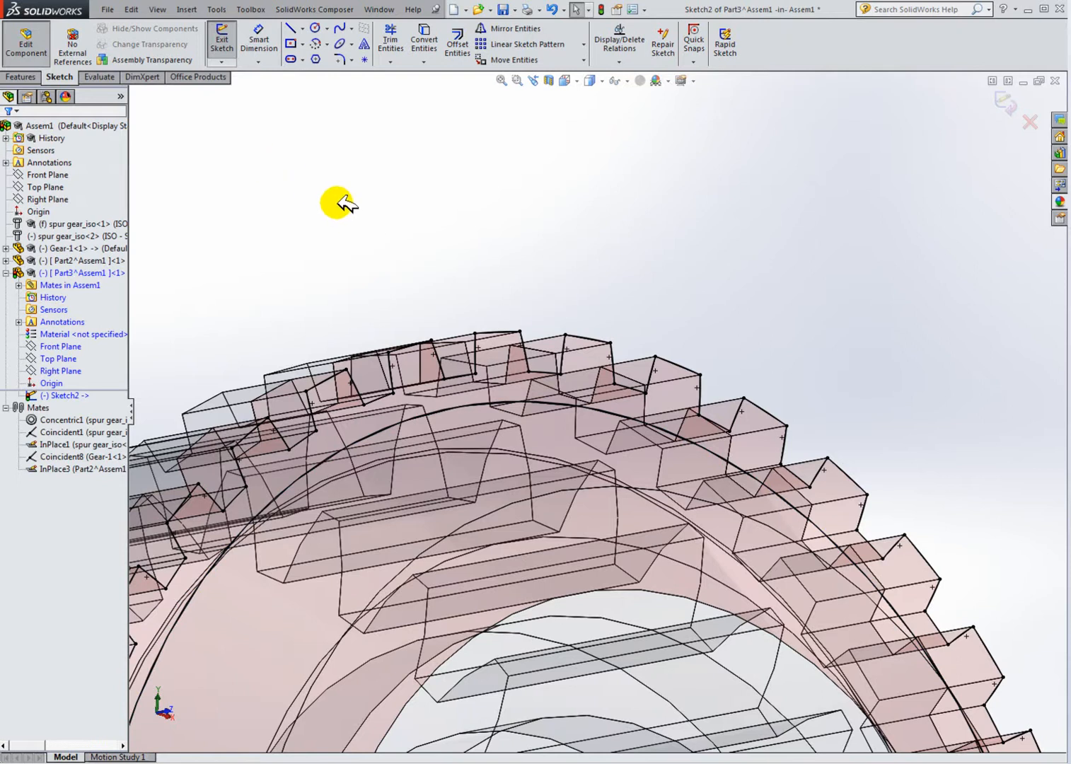
Step: Hide the Part2 ring and Gear-1 components so only the Part3 sketch remains visible
{"action": "scroll", "coordinate": [340, 204], "scroll_direction": "up", "scroll_amount": 5}
{"action": "middle_click_drag", "start_coordinate": [472, 396], "coordinate": [453, 516]}
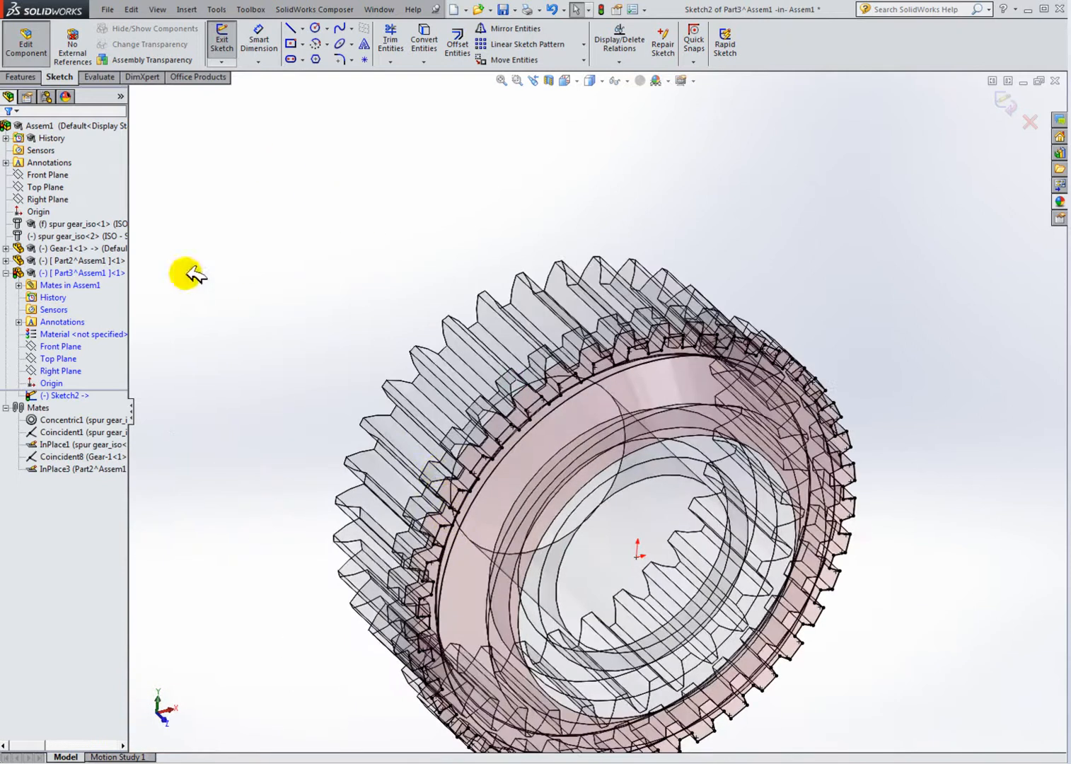
{"action": "left_click", "coordinate": [77, 273]}
{"action": "right_click", "coordinate": [77, 272]}
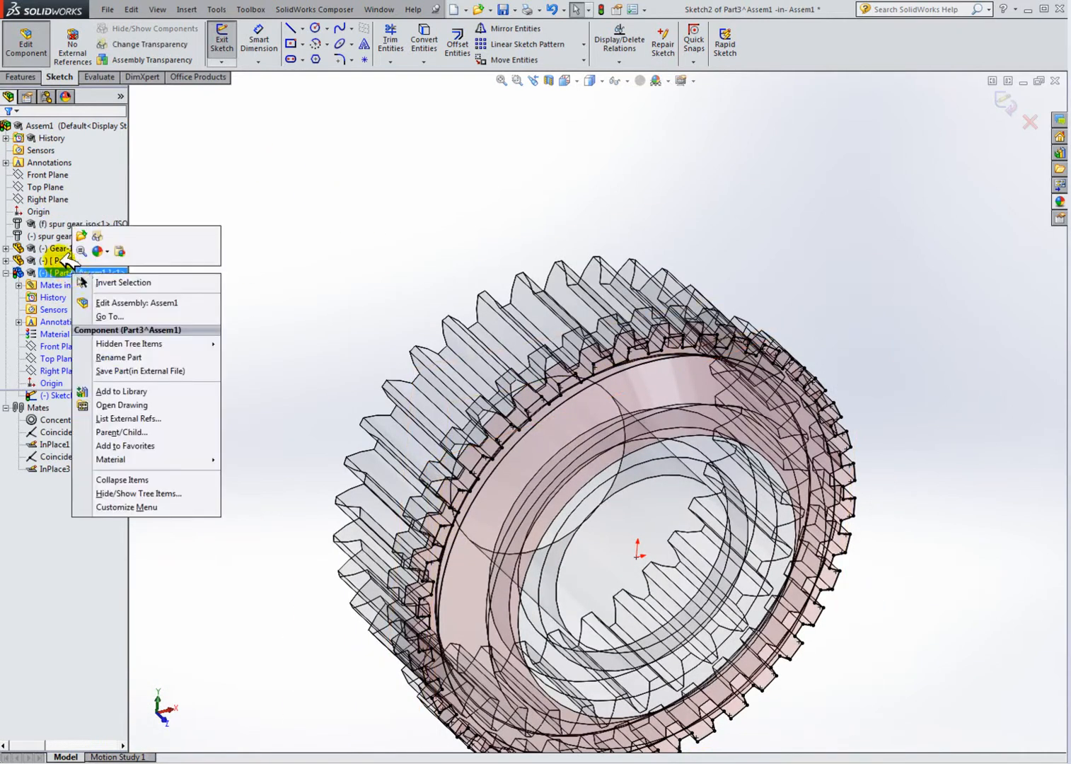
{"action": "left_click", "coordinate": [71, 260]}
{"action": "right_click", "coordinate": [70, 260]}
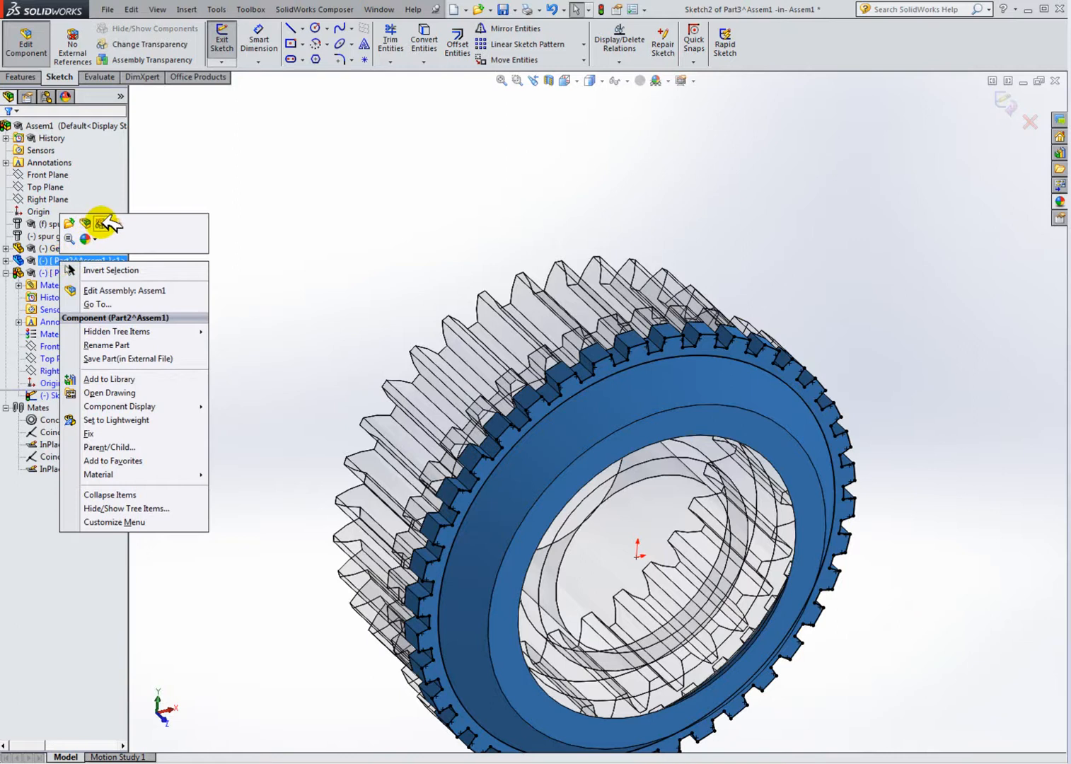
{"action": "left_click", "coordinate": [105, 224]}
{"action": "left_click", "coordinate": [57, 248]}
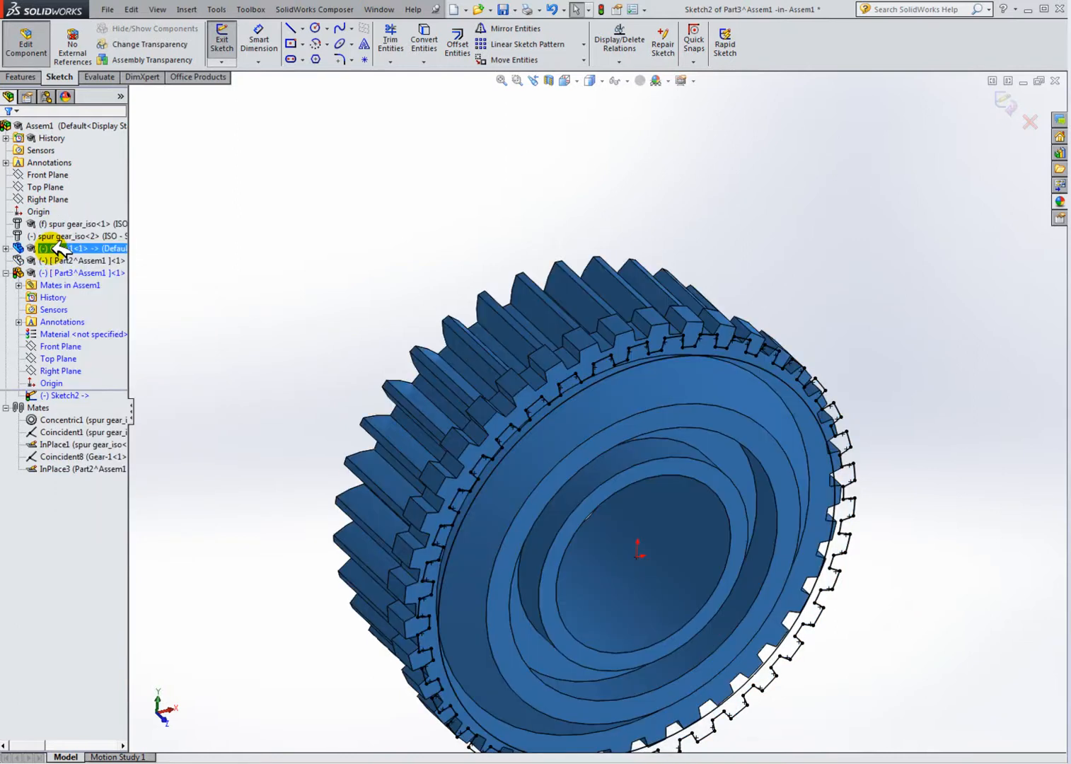
{"action": "right_click", "coordinate": [57, 248]}
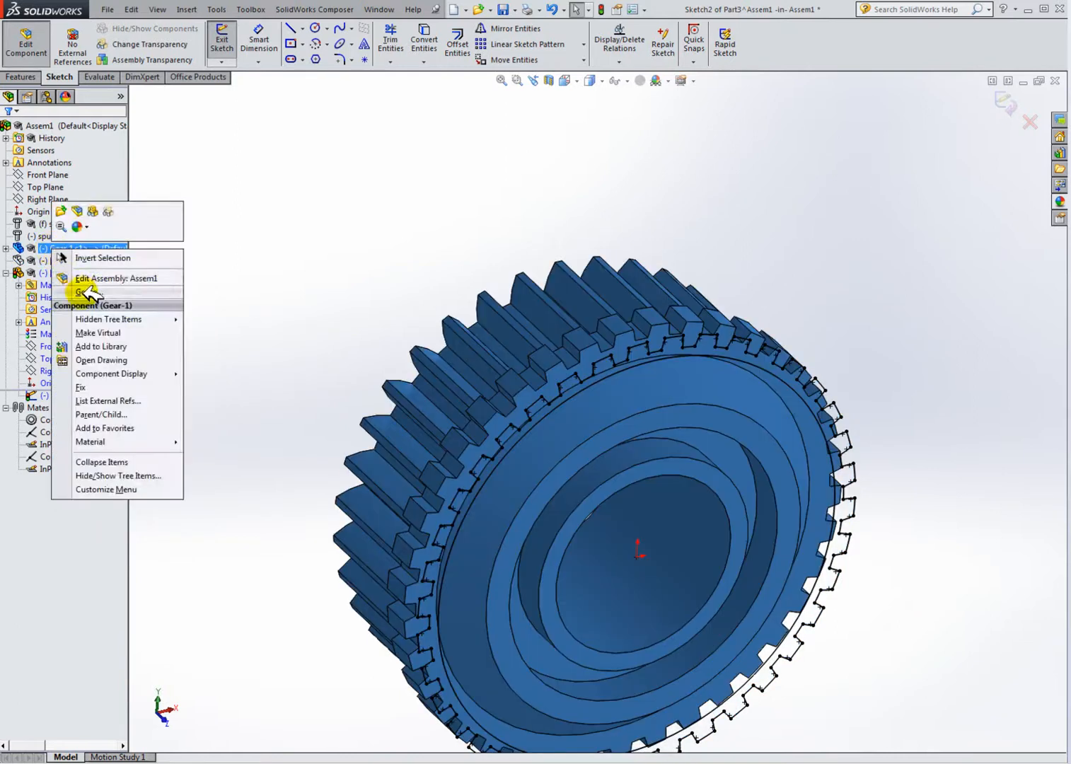
{"action": "left_click", "coordinate": [97, 211]}
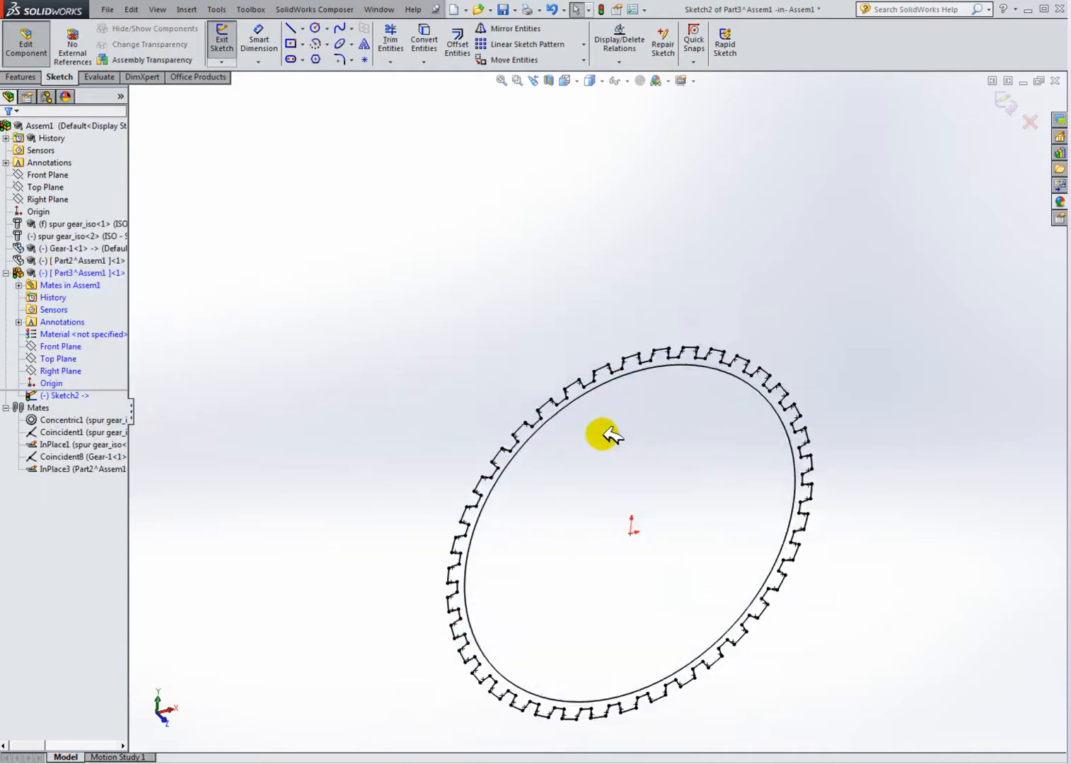
Step: Start an extruded boss and select both the toothed ring region and the inner circle region as contours
{"action": "scroll", "coordinate": [665, 464], "scroll_direction": "down", "scroll_amount": 2}
{"action": "scroll", "coordinate": [663, 460], "scroll_direction": "up", "scroll_amount": 1}
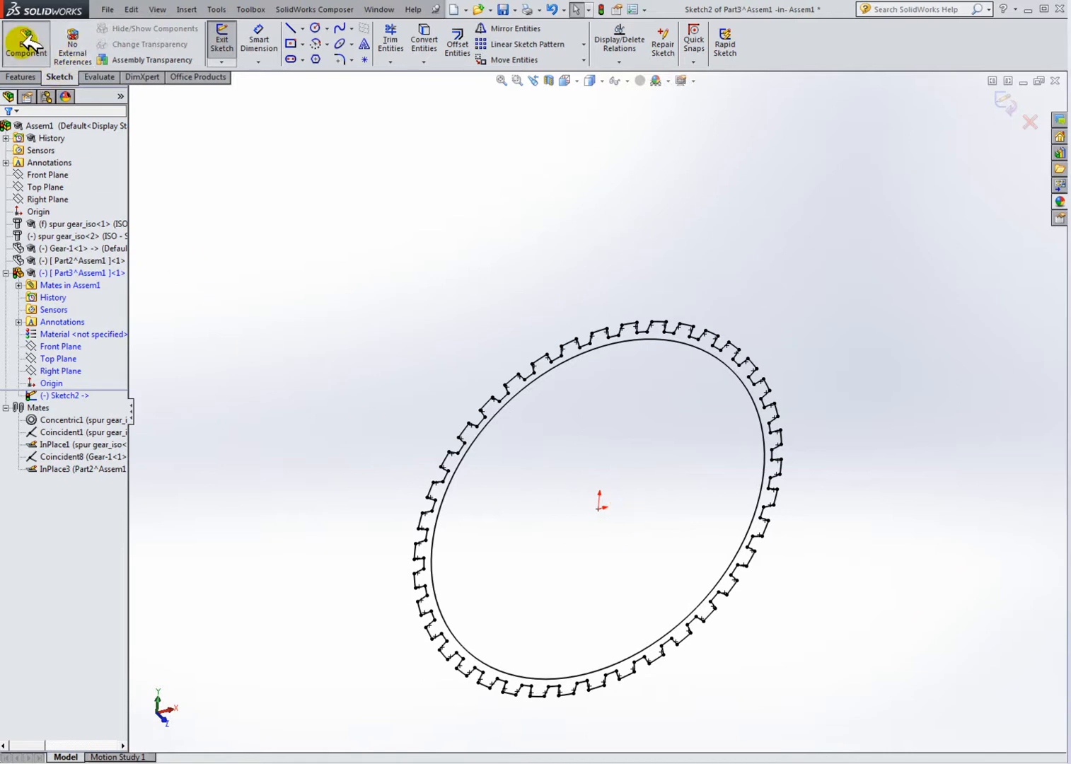
{"action": "left_click", "coordinate": [27, 77]}
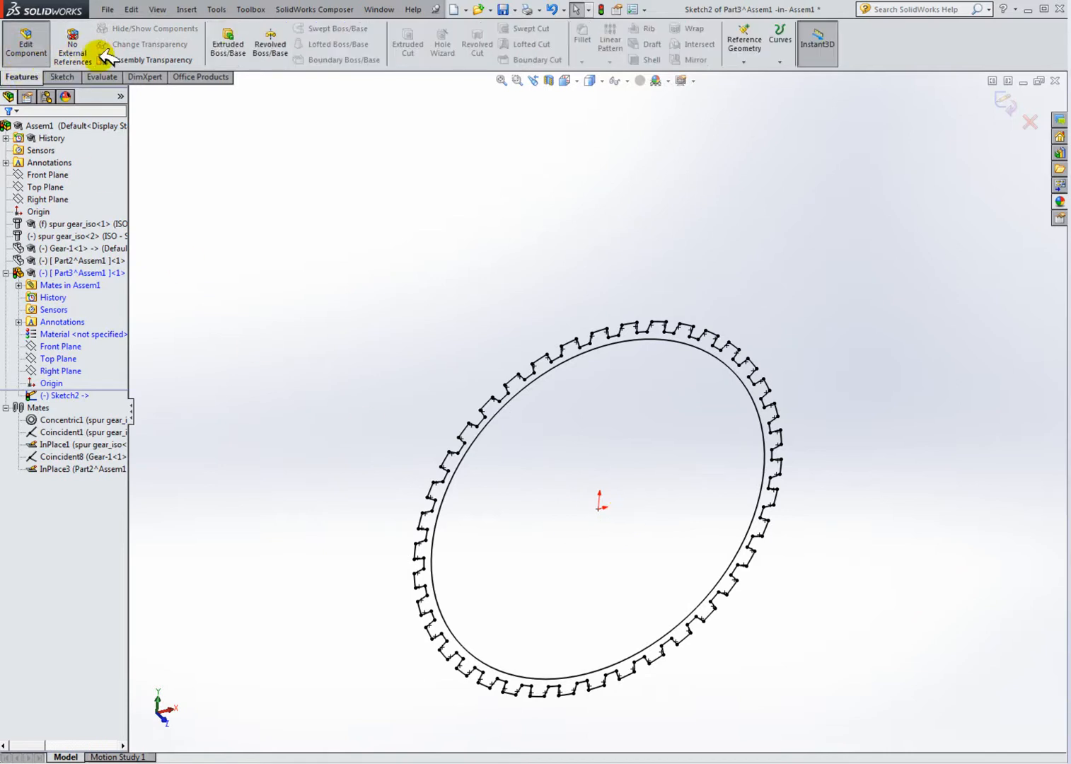
{"action": "left_click", "coordinate": [227, 43]}
{"action": "mouse_move", "coordinate": [569, 433]}
{"action": "middle_mouse_down"}
{"action": "mouse_move", "coordinate": [537, 402]}
{"action": "mouse_move", "coordinate": [569, 408]}
{"action": "middle_mouse_up"}
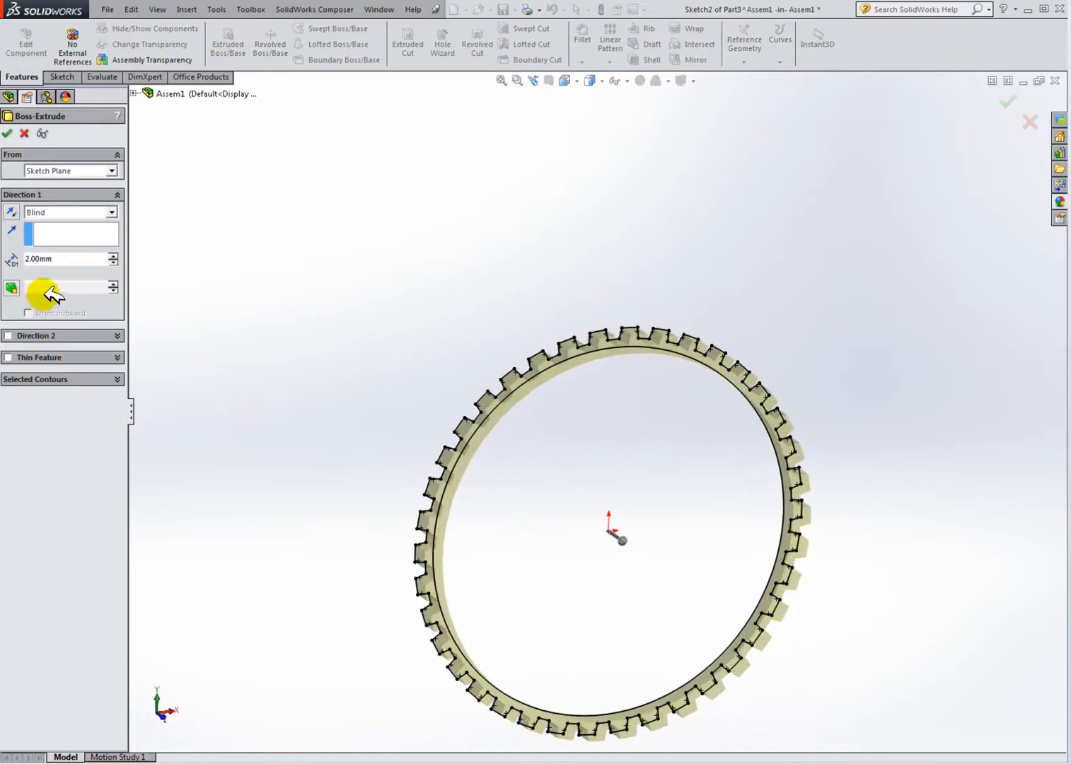
{"action": "left_click", "coordinate": [28, 378]}
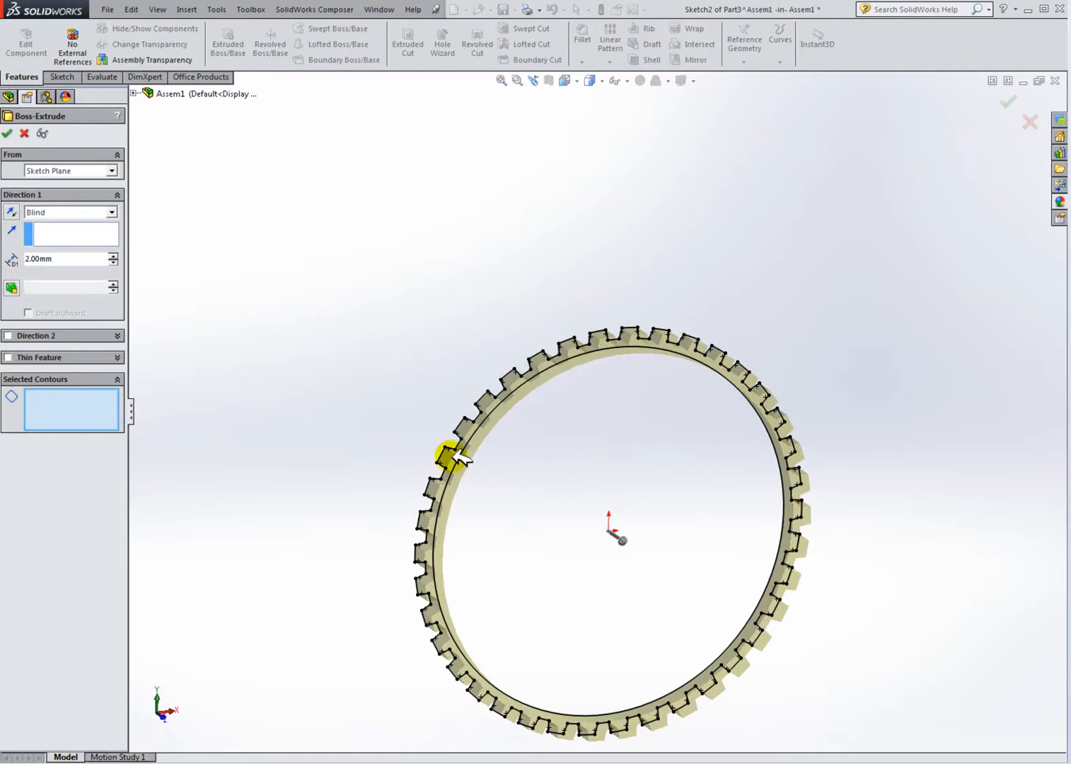
{"action": "left_click", "coordinate": [515, 460]}
{"action": "left_click", "coordinate": [532, 372]}
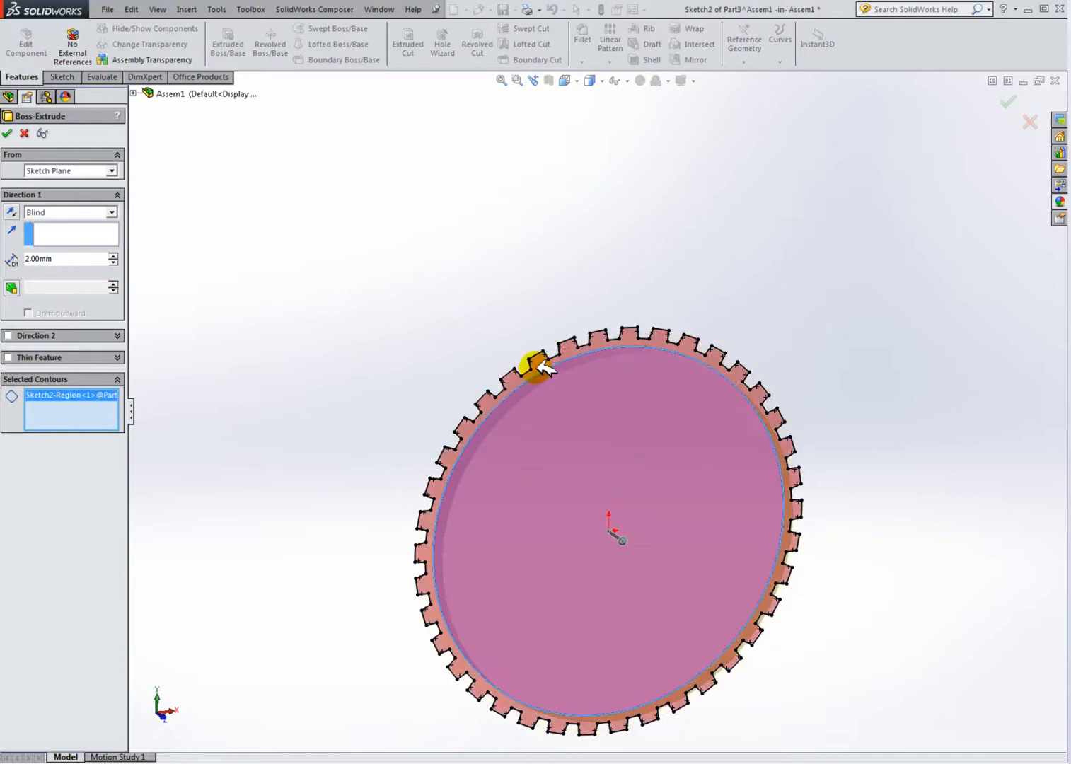
Step: Set the boss extrusion depth to 20 mm and accept the feature
{"action": "middle_click_drag", "start_coordinate": [546, 425], "coordinate": [599, 480]}
{"action": "mouse_move", "coordinate": [601, 537]}
{"action": "left_mouse_down"}
{"action": "mouse_move", "coordinate": [760, 616]}
{"action": "mouse_move", "coordinate": [717, 583]}
{"action": "left_mouse_up"}
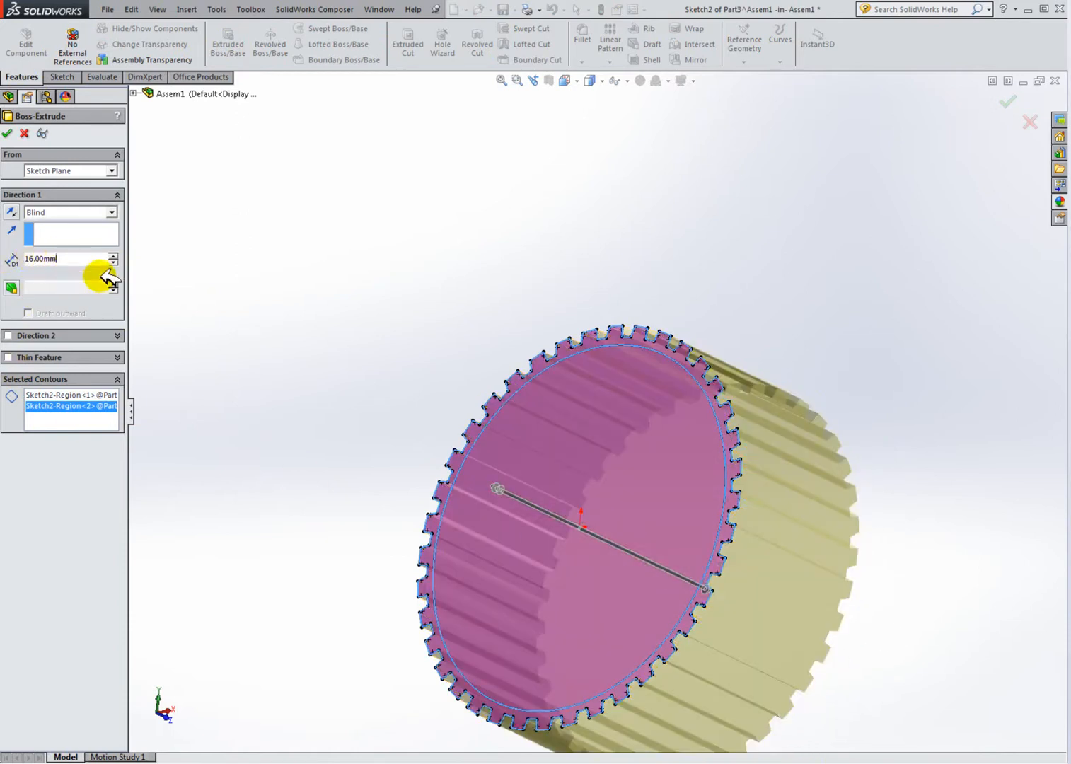
{"action": "key", "text": "BackSpace"}
{"action": "key", "text": "BackSpace"}
{"action": "key", "text": "BackSpace"}
{"action": "key", "text": "BackSpace"}
{"action": "key", "text": "BackSpace"}
{"action": "key", "text": "BackSpace"}
{"action": "key", "text": "BackSpace"}
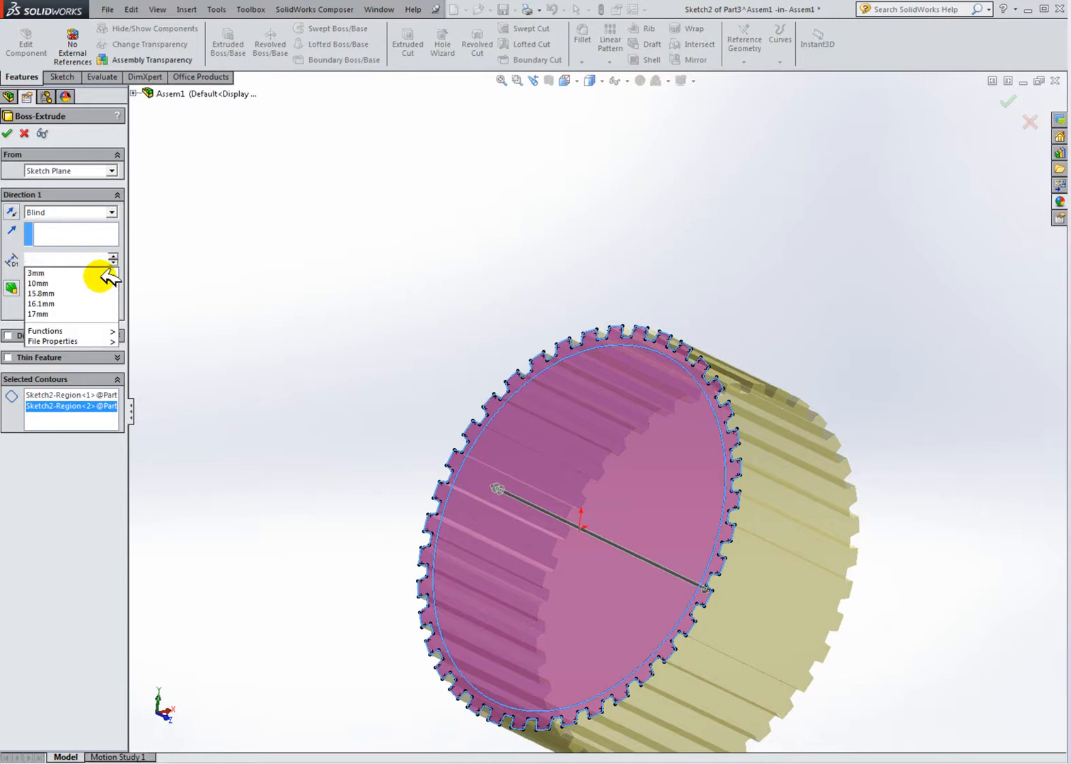
{"action": "type", "text": "20"}
{"action": "key", "text": "Return"}
{"action": "scroll", "coordinate": [636, 517], "scroll_direction": "up", "scroll_amount": 3}
{"action": "left_click", "coordinate": [12, 133]}
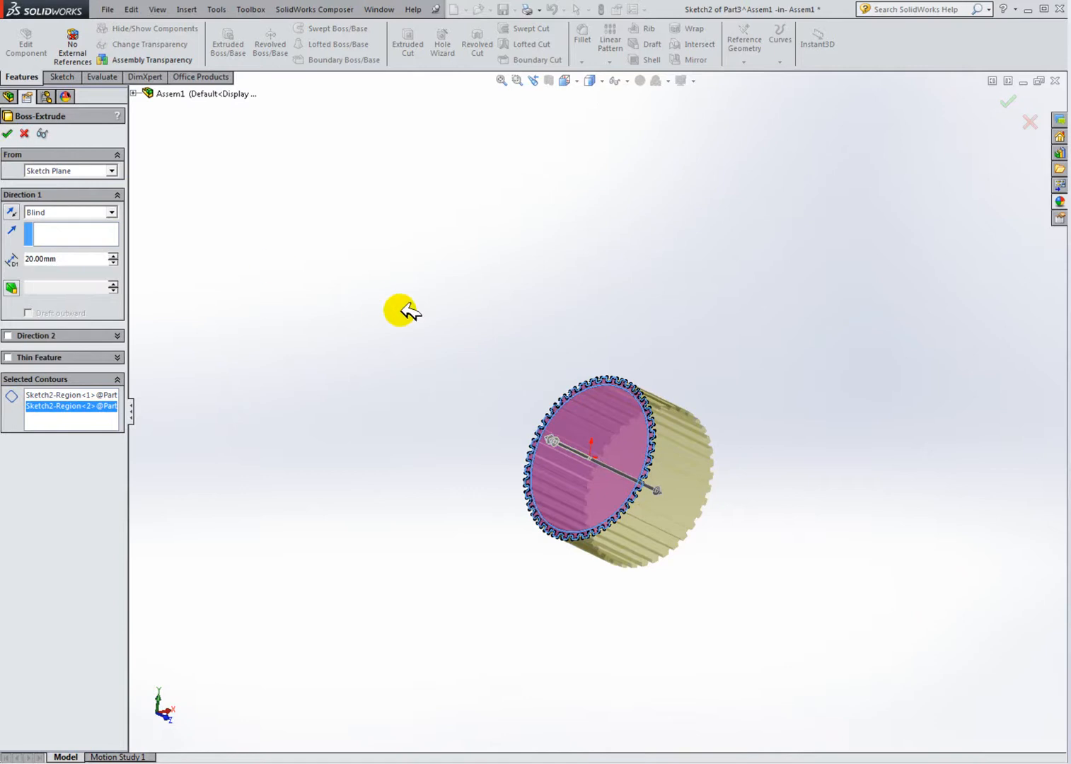
Step: Show the Part2 and Gear-1 components again in the assembly
{"action": "middle_click_drag", "start_coordinate": [743, 486], "coordinate": [603, 456]}
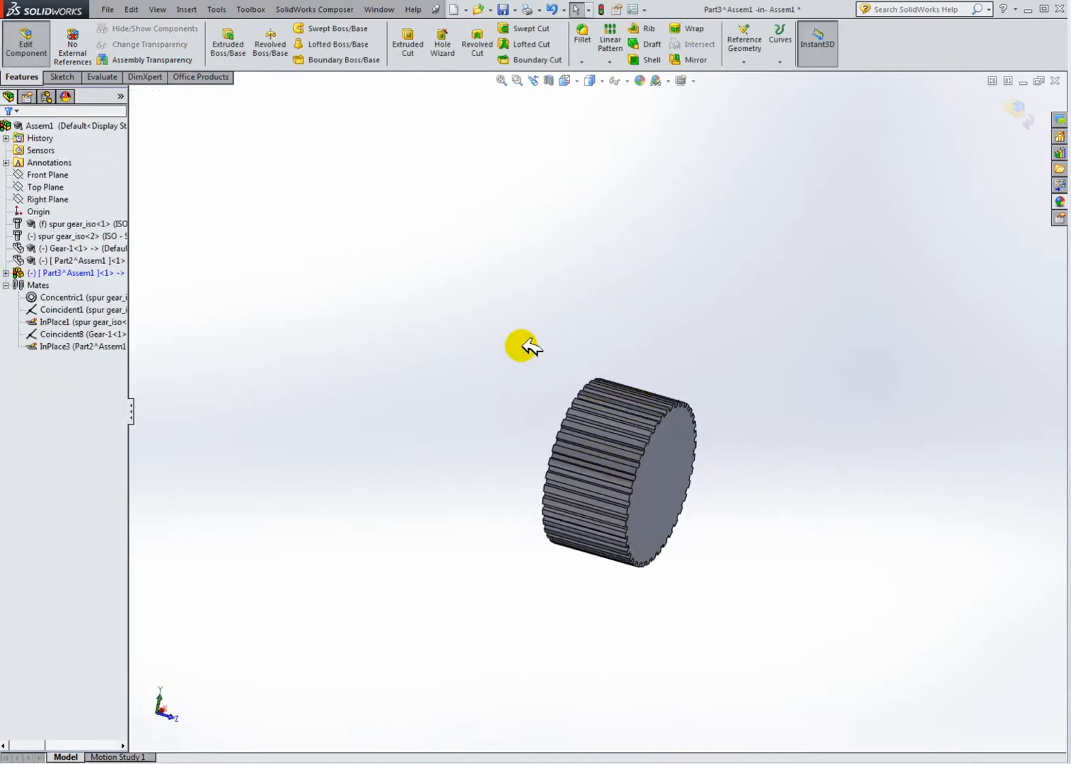
{"action": "left_click", "coordinate": [64, 259]}
{"action": "key", "text": "Escape"}
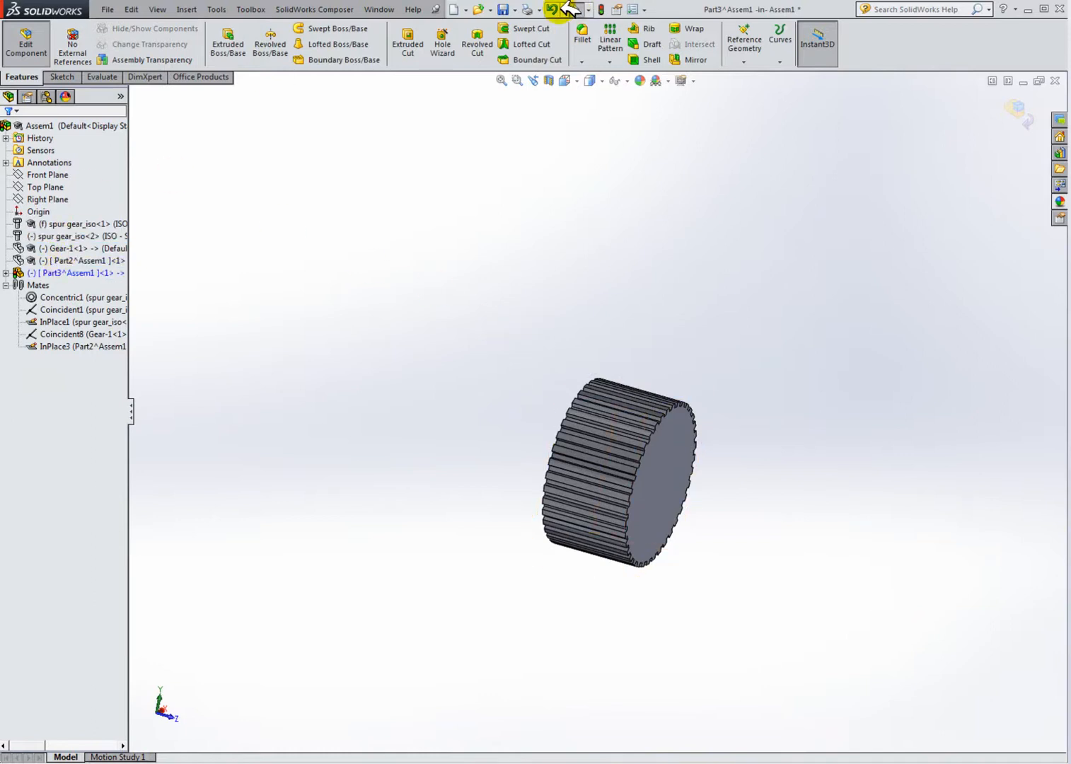
{"action": "left_click", "coordinate": [60, 260]}
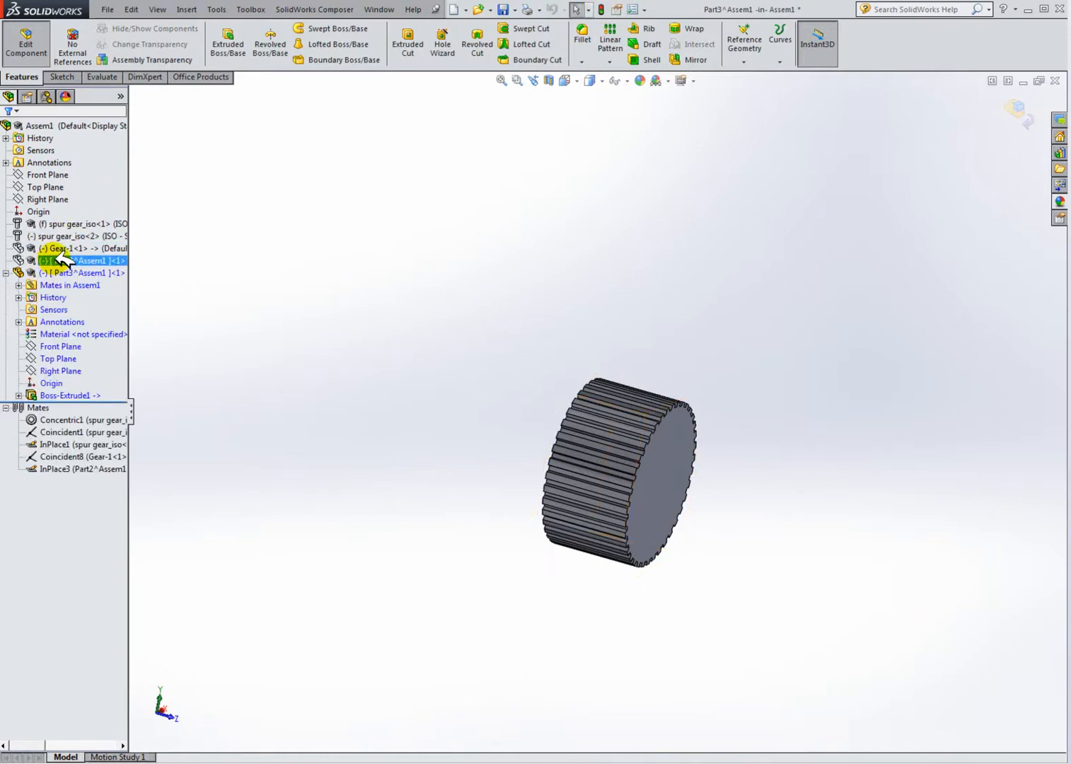
{"action": "left_click", "coordinate": [68, 248], "text": "ctrl"}
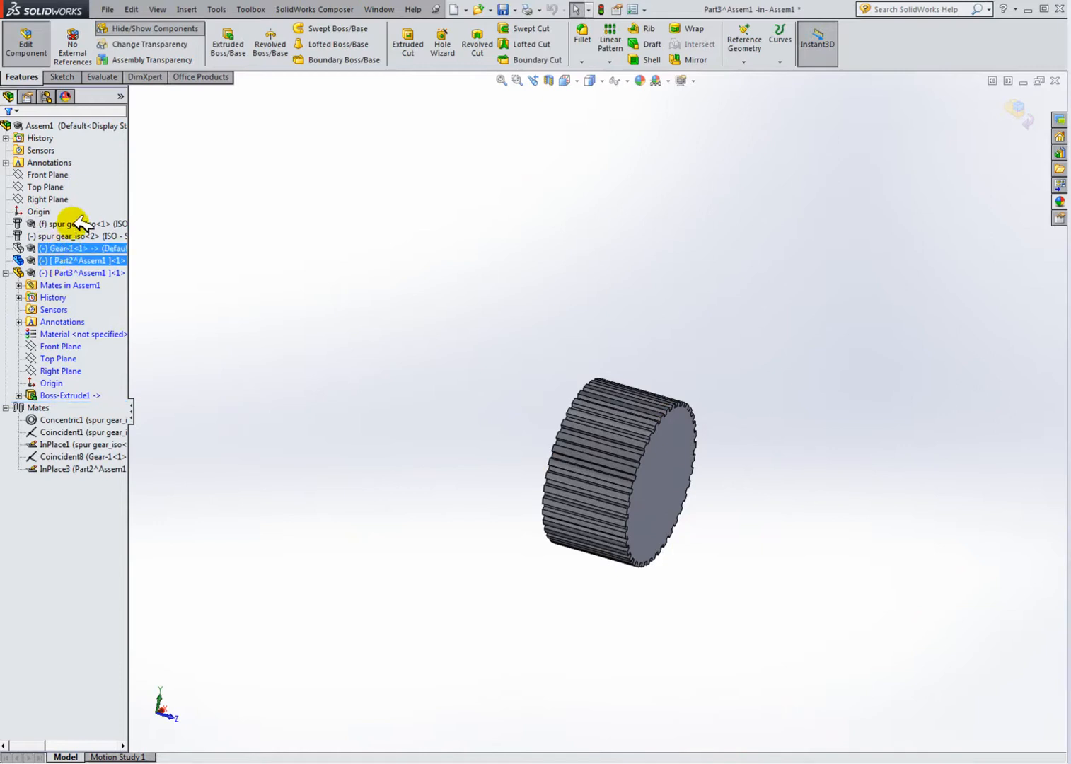
{"action": "left_click", "coordinate": [71, 249], "text": "ctrl"}
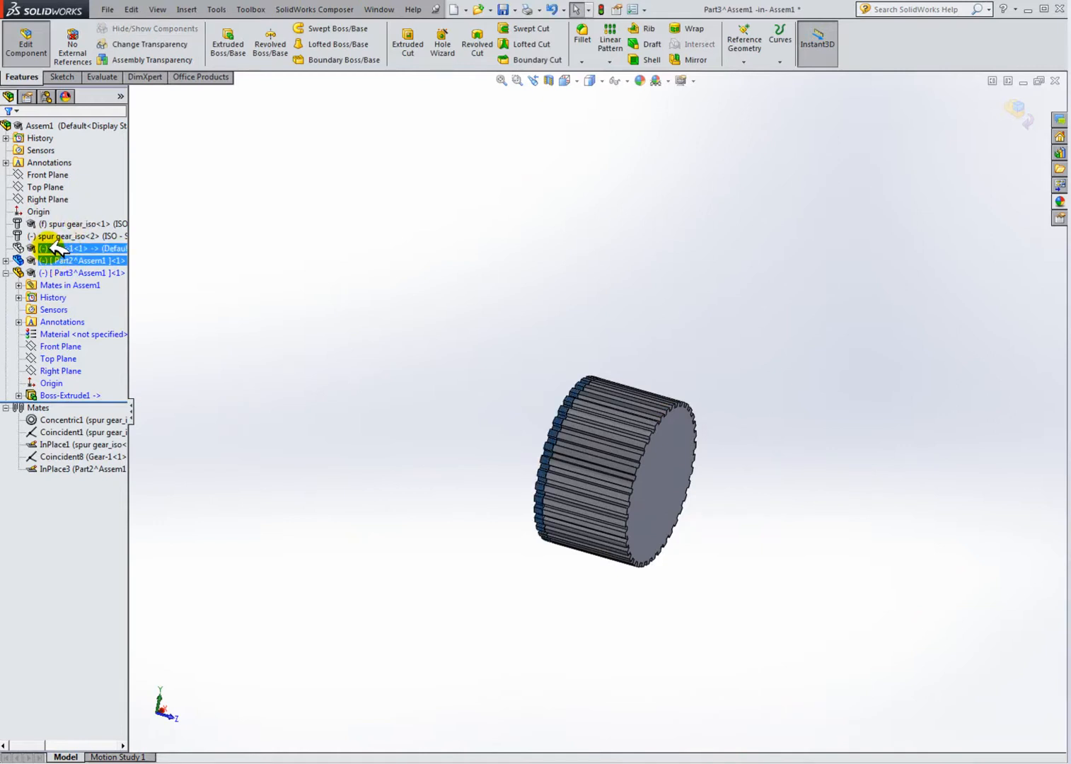
Step: Apply a section view through the Top Plane of Part3
{"action": "left_click", "coordinate": [373, 400]}
{"action": "middle_click_drag", "start_coordinate": [640, 454], "coordinate": [579, 367]}
{"action": "left_click", "coordinate": [549, 80]}
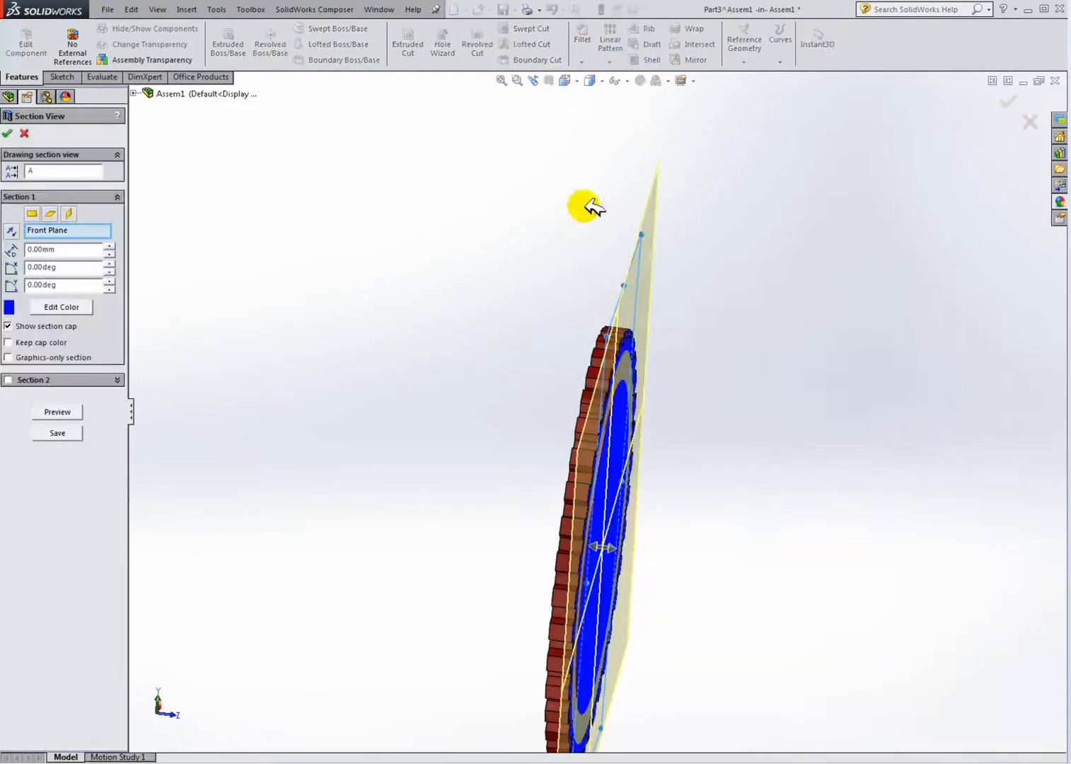
{"action": "left_click", "coordinate": [51, 213]}
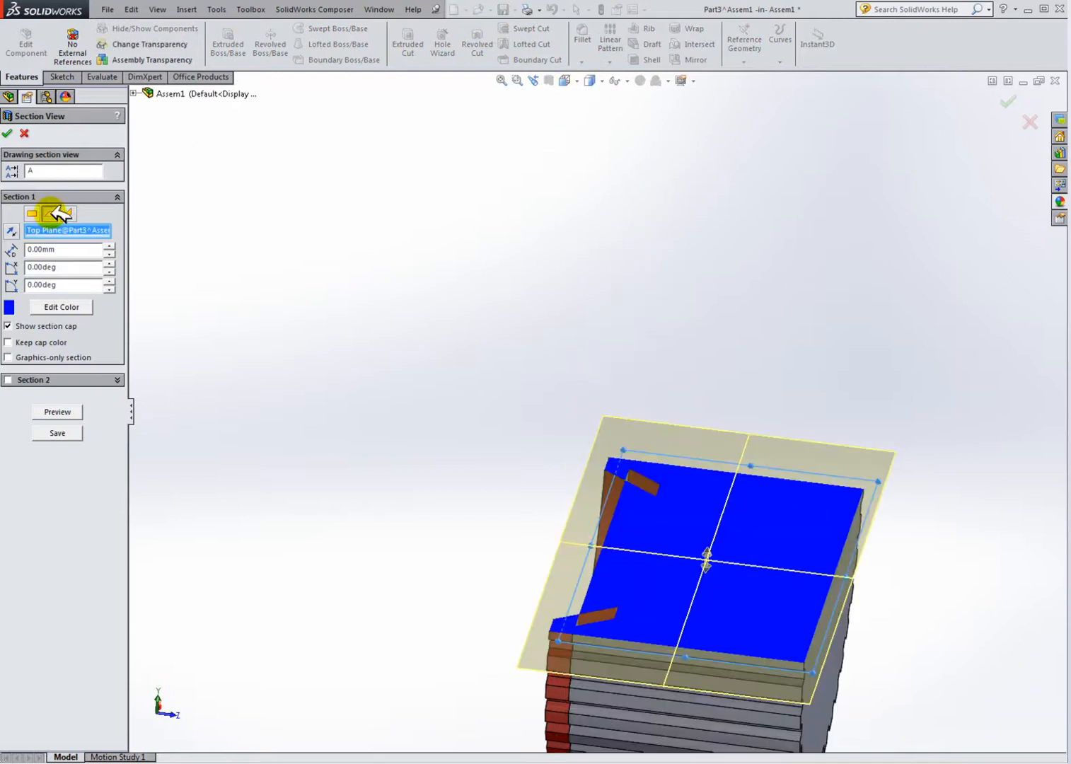
{"action": "middle_click_drag", "start_coordinate": [665, 400], "coordinate": [649, 565]}
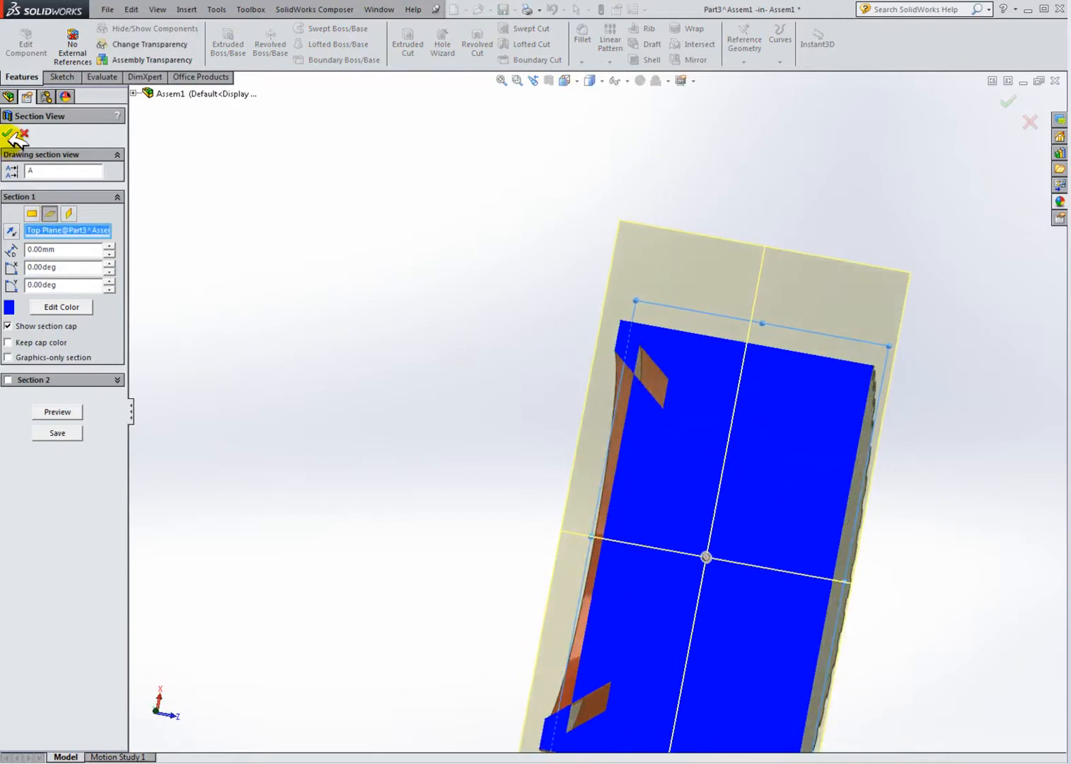
{"action": "left_click", "coordinate": [8, 135]}
Step: Inspect the sectioned ring against the gear teeth, then turn the section view off
{"action": "middle_click_drag", "start_coordinate": [573, 383], "coordinate": [630, 429]}
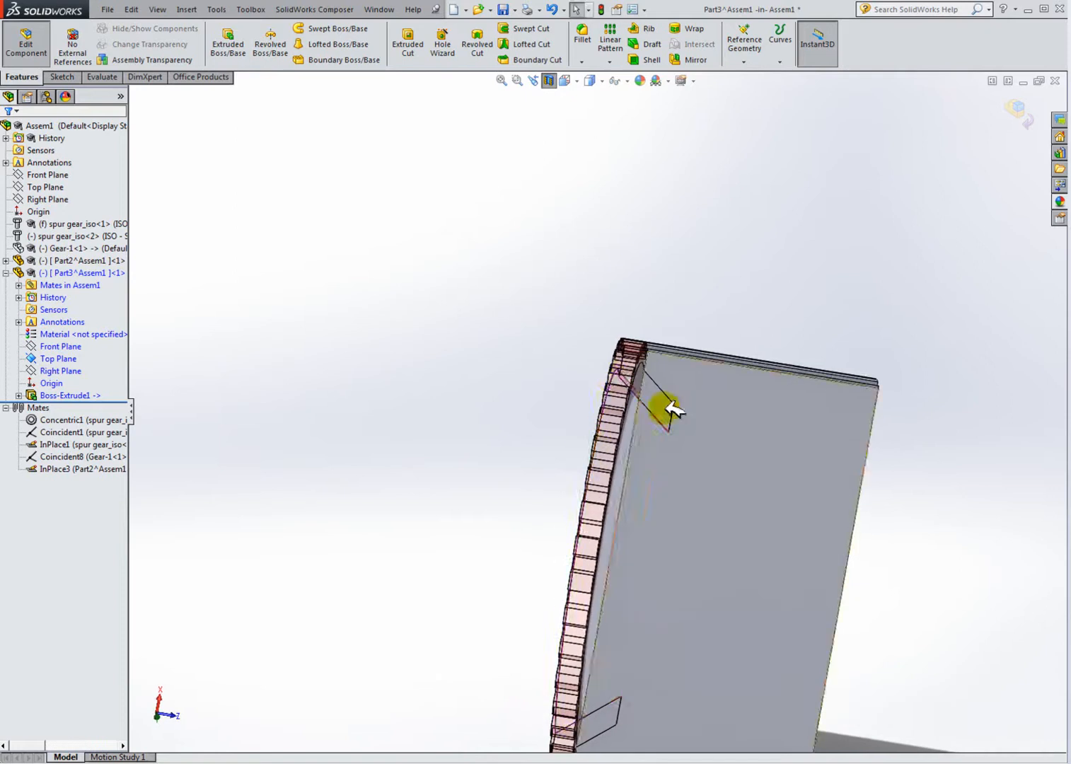
{"action": "scroll", "coordinate": [676, 471], "scroll_direction": "down", "scroll_amount": 4}
{"action": "scroll", "coordinate": [659, 443], "scroll_direction": "up", "scroll_amount": 3}
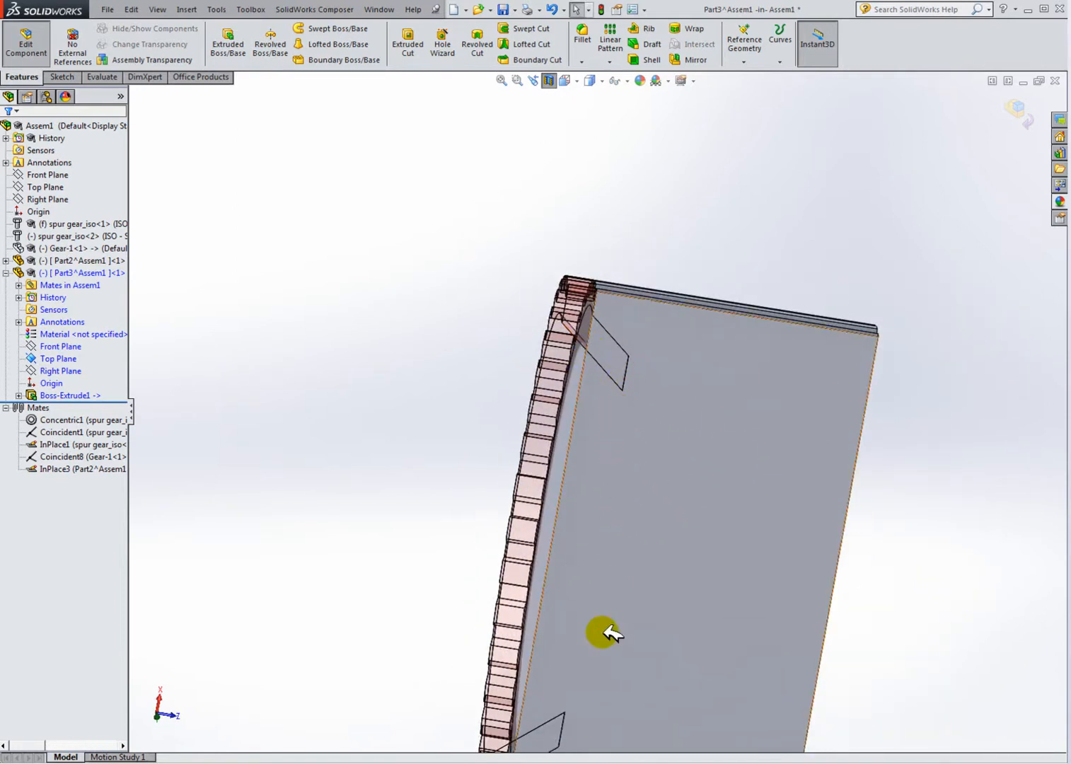
{"action": "middle_click_drag", "start_coordinate": [506, 406], "coordinate": [614, 444]}
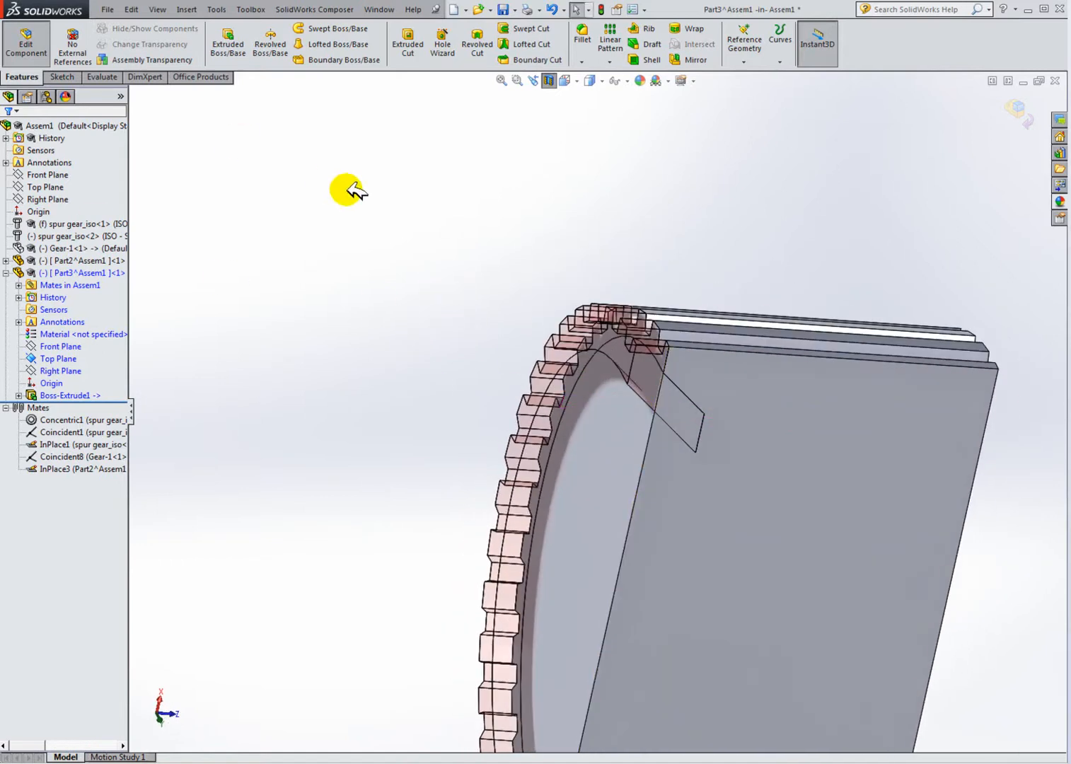
{"action": "scroll", "coordinate": [629, 285], "scroll_direction": "up", "scroll_amount": 3}
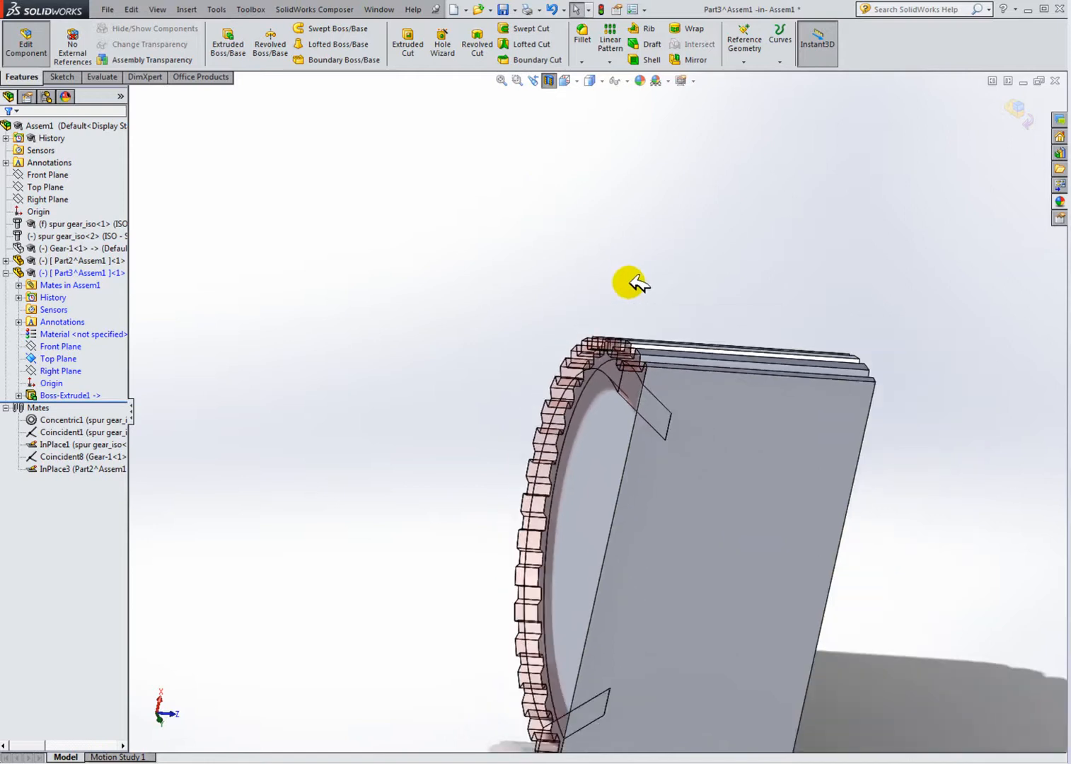
{"action": "left_click", "coordinate": [550, 81]}
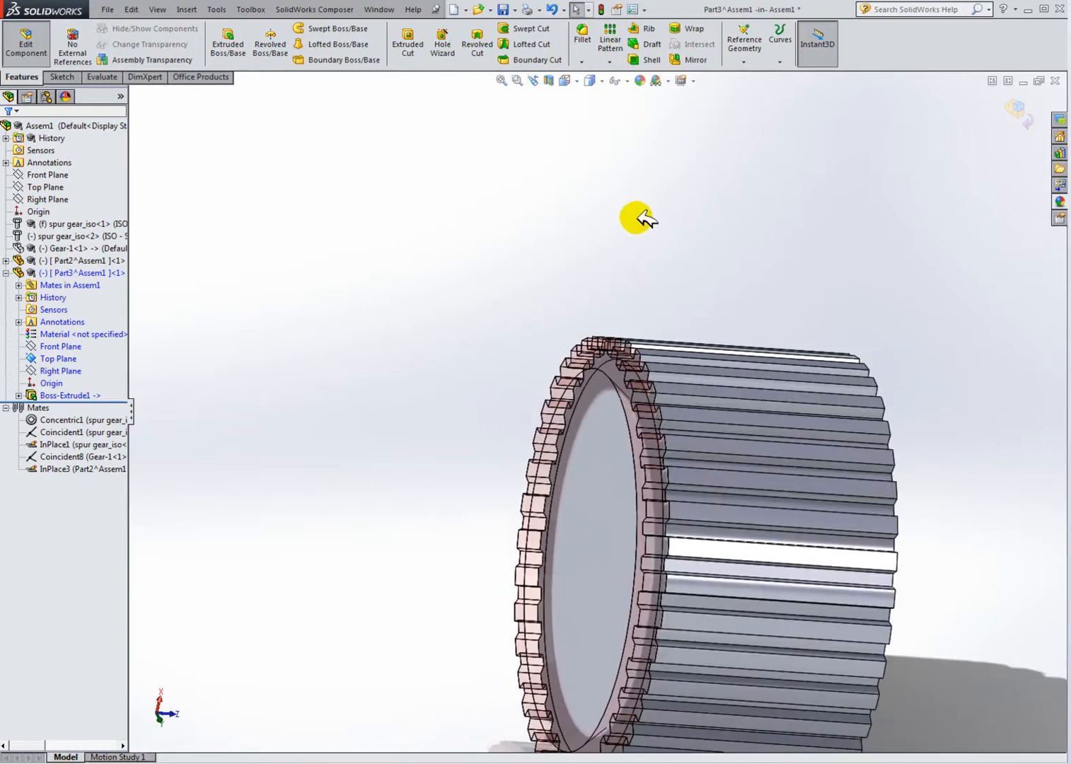
Step: Exit in-context editing of Part3 and return to the assembly
{"action": "left_click", "coordinate": [60, 259]}
{"action": "left_click", "coordinate": [290, 296]}
{"action": "scroll", "coordinate": [705, 478], "scroll_direction": "up", "scroll_amount": 3}
{"action": "middle_click_drag", "start_coordinate": [714, 481], "coordinate": [681, 461]}
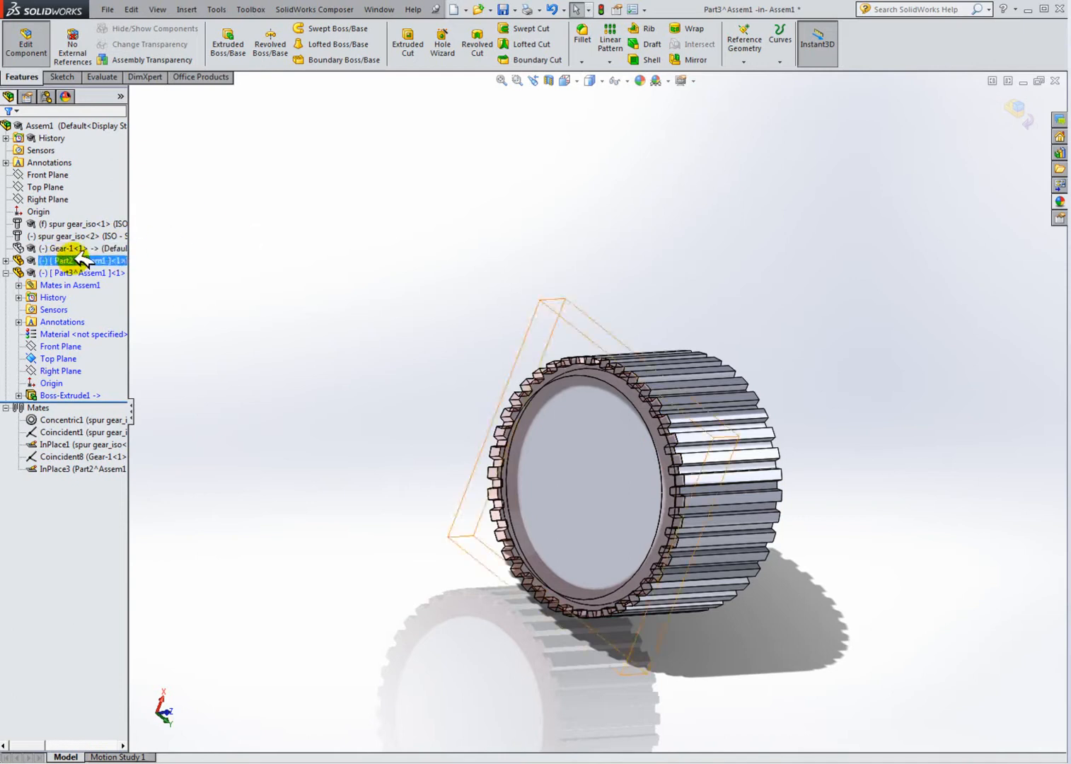
{"action": "left_click", "coordinate": [25, 41]}
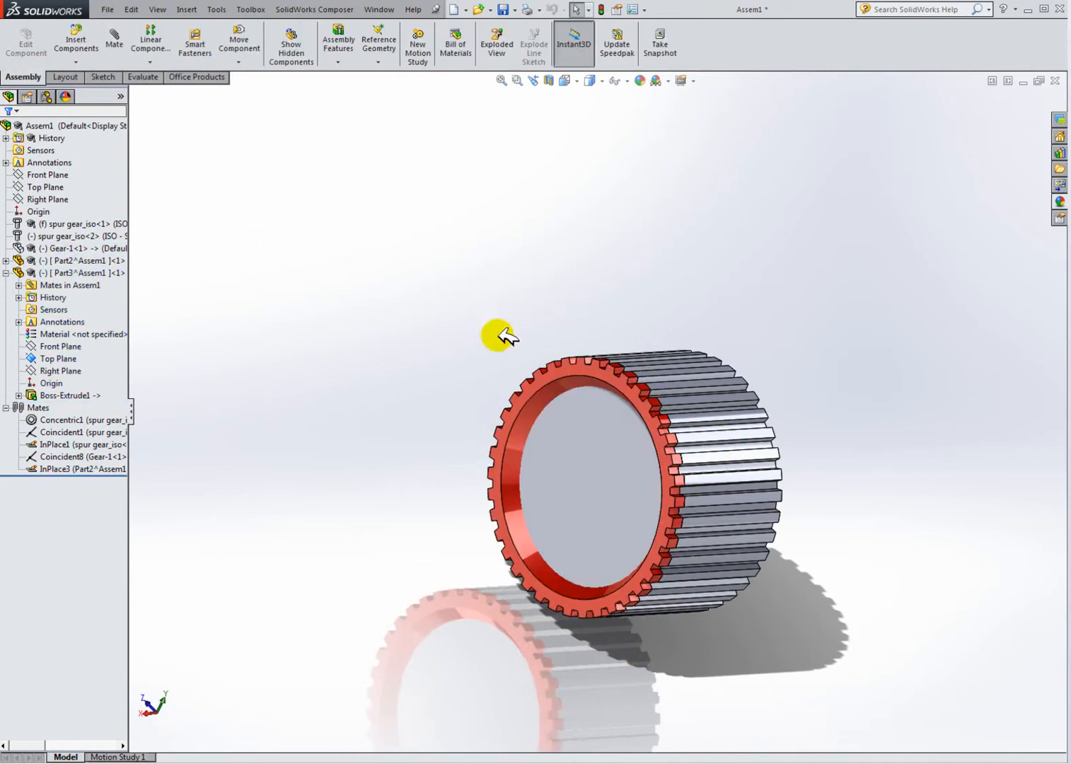
Step: Section the assembly through Part3's Top Plane and inspect how the ring sits on the gear
{"action": "middle_click_drag", "start_coordinate": [640, 388], "coordinate": [635, 339]}
{"action": "left_click", "coordinate": [551, 81]}
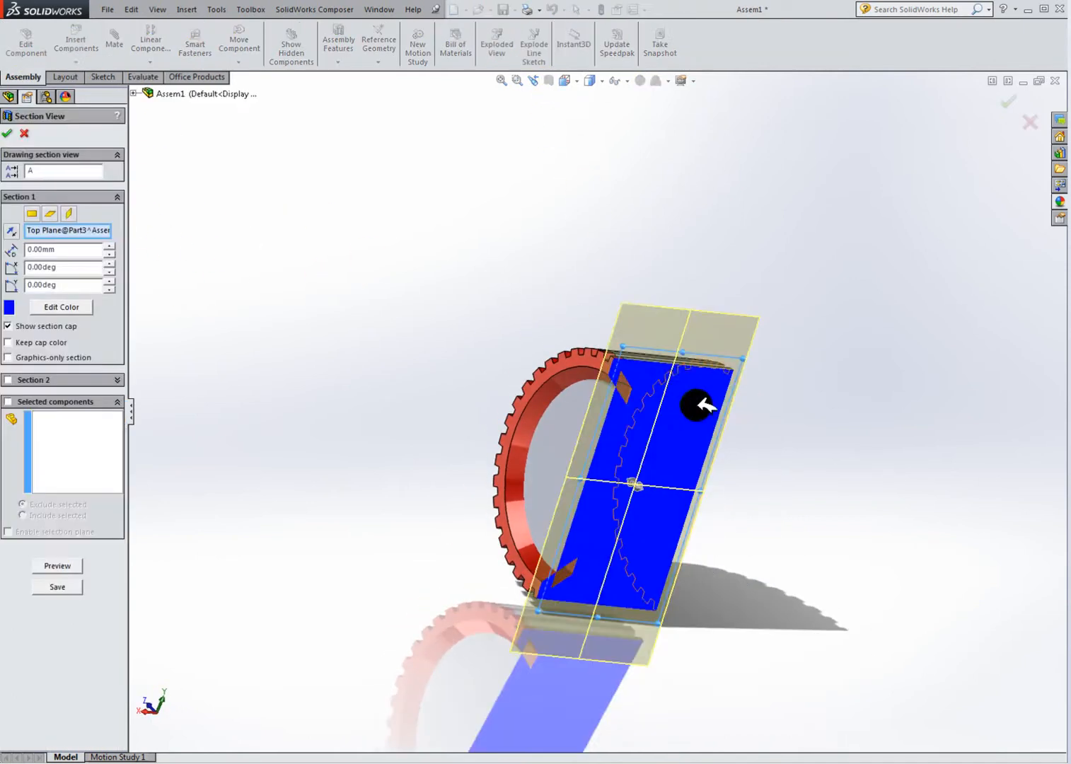
{"action": "middle_click_drag", "start_coordinate": [691, 406], "coordinate": [375, 269]}
{"action": "left_click", "coordinate": [8, 133]}
{"action": "middle_click_drag", "start_coordinate": [598, 315], "coordinate": [552, 335]}
{"action": "scroll", "coordinate": [609, 390], "scroll_direction": "down", "scroll_amount": 5}
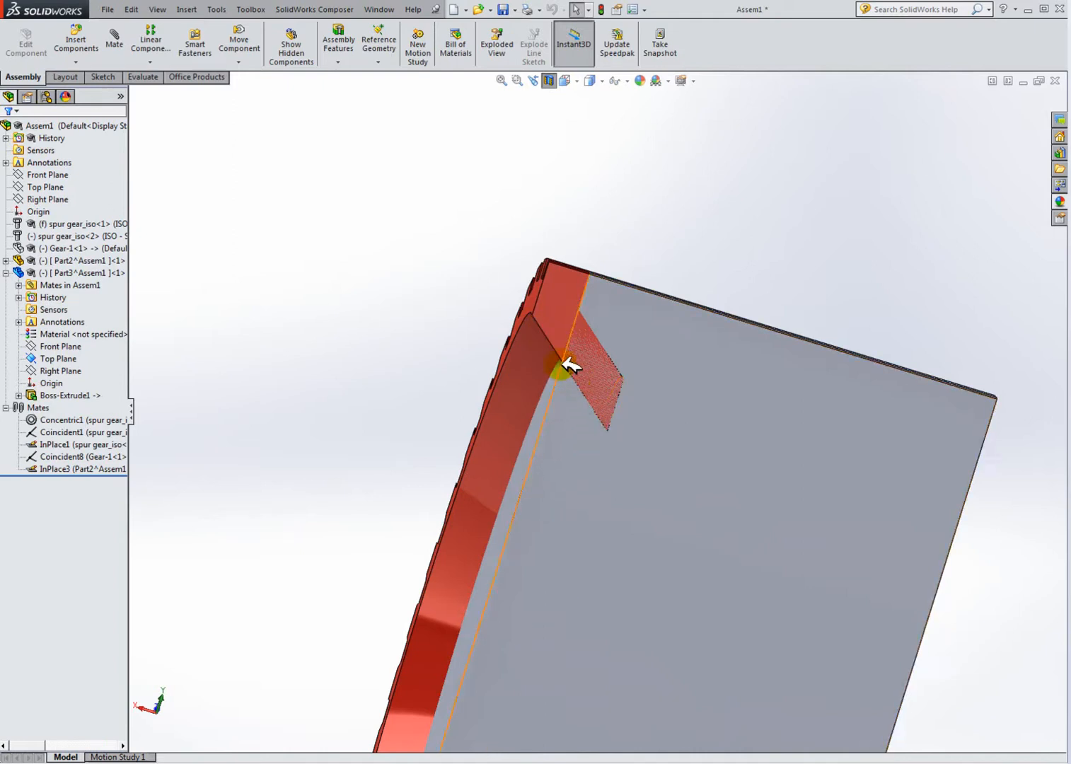
{"action": "scroll", "coordinate": [597, 435], "scroll_direction": "up", "scroll_amount": 3}
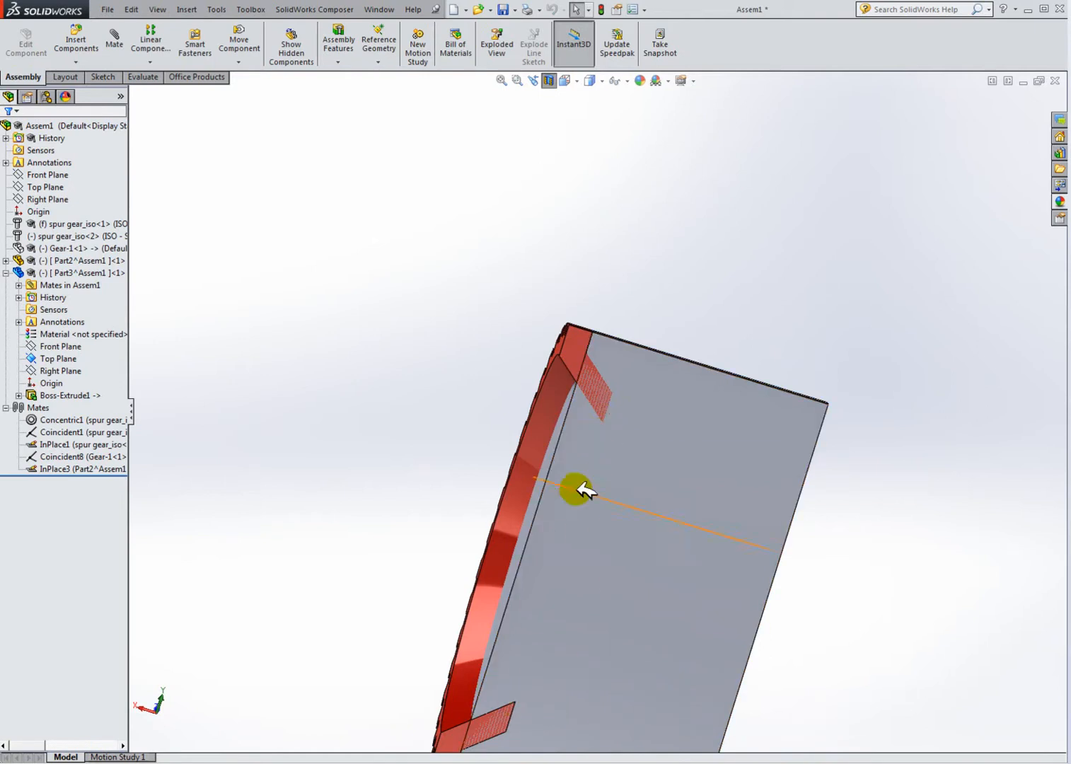
Step: Edit Part3 in the context of the assembly
{"action": "scroll", "coordinate": [587, 438], "scroll_direction": "up", "scroll_amount": 3}
{"action": "middle_click_drag", "start_coordinate": [588, 406], "coordinate": [644, 564]}
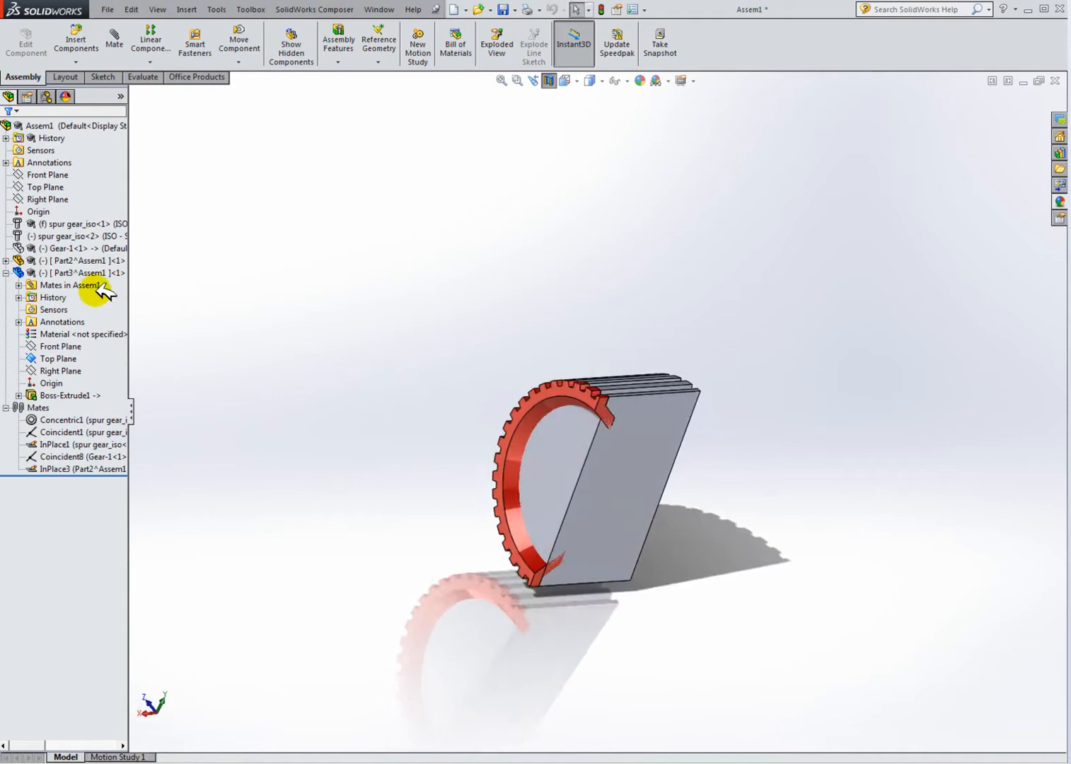
{"action": "left_click", "coordinate": [54, 273]}
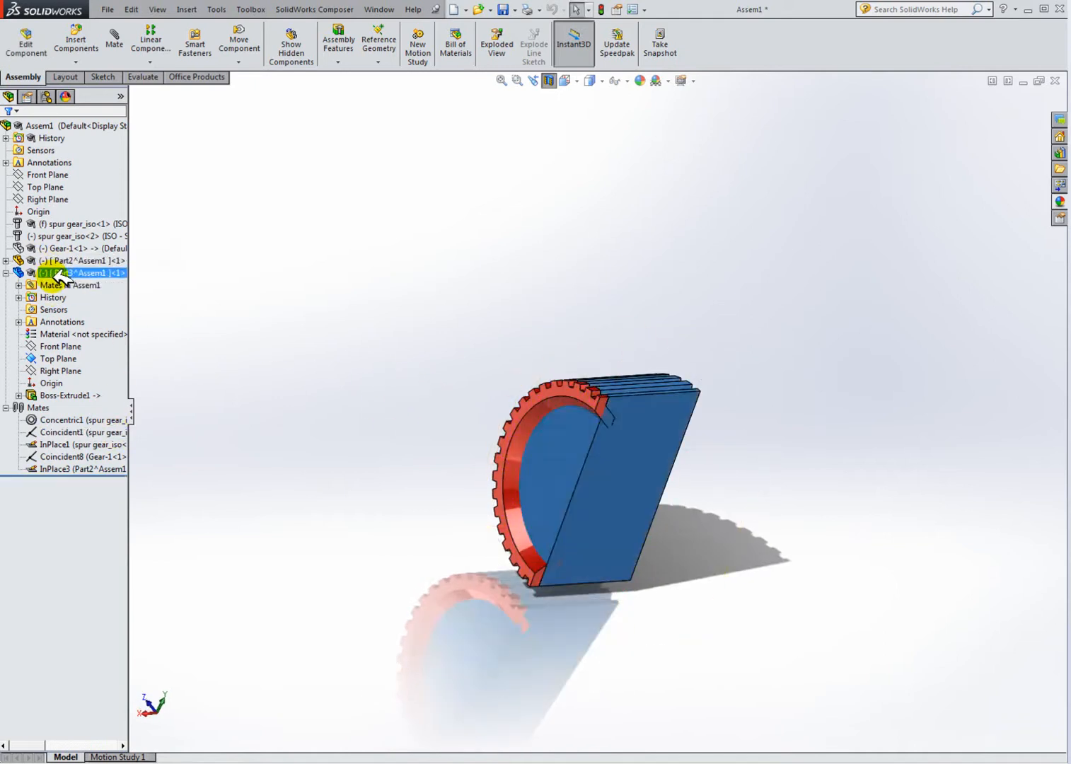
{"action": "right_click", "coordinate": [55, 274]}
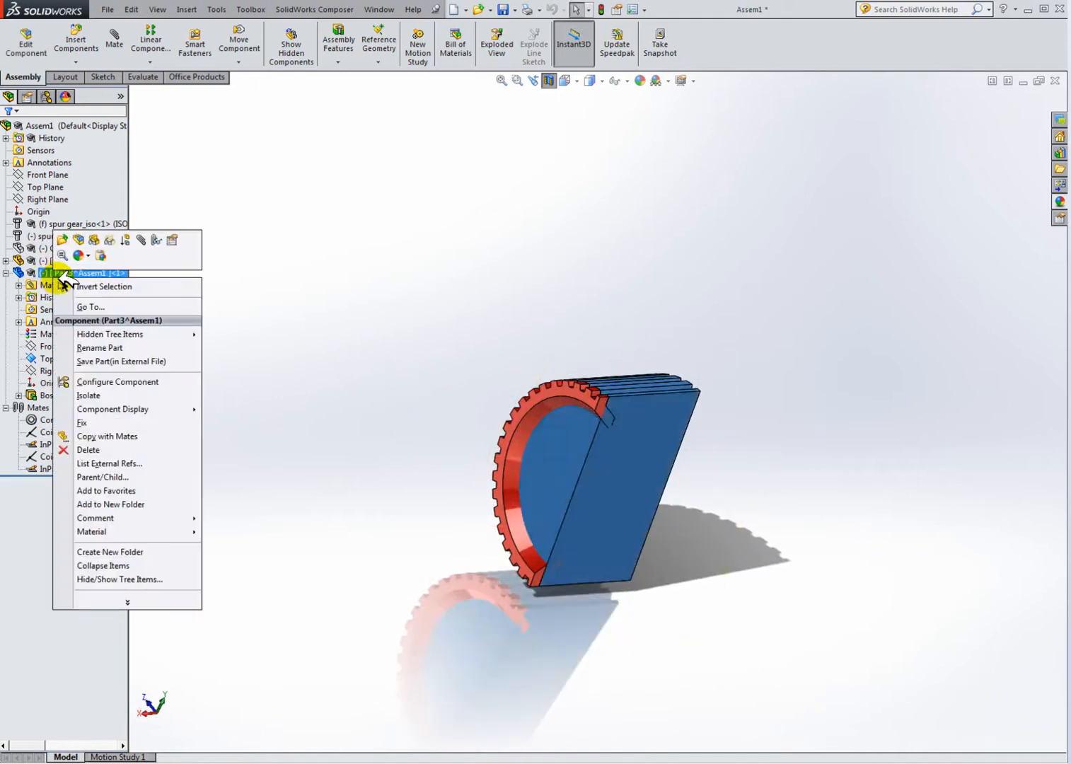
{"action": "left_click", "coordinate": [79, 239]}
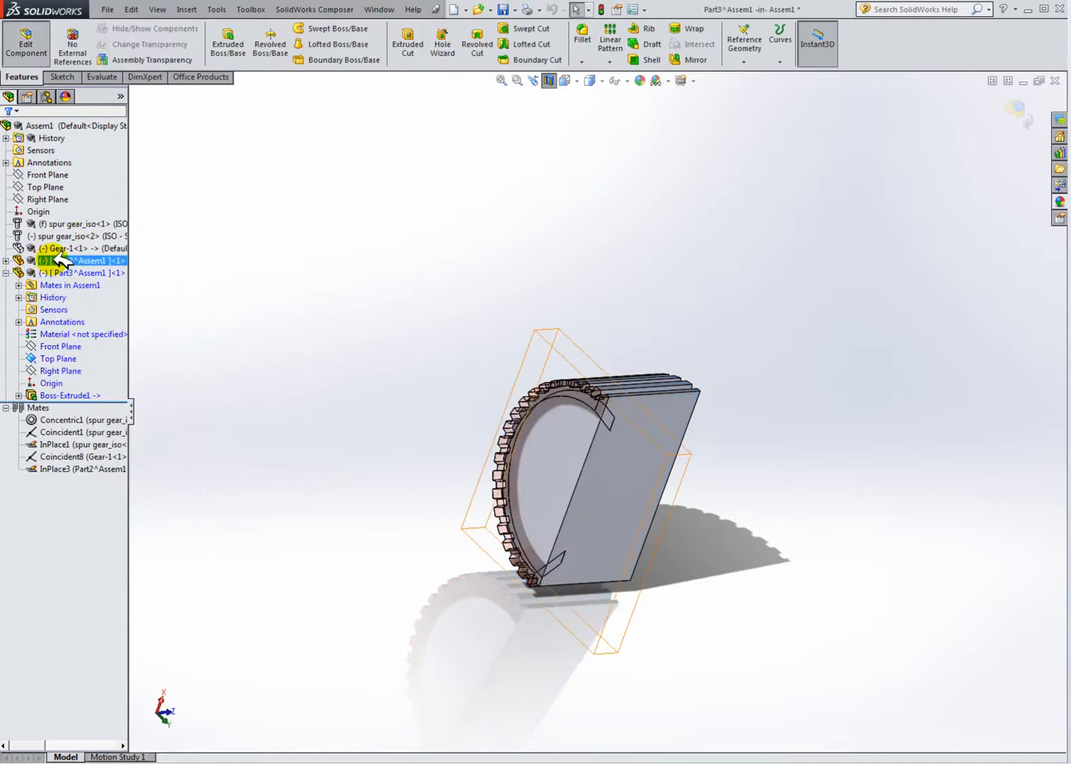
Step: Open a sketch on Part3's Top Plane and orient the view normal to it
{"action": "scroll", "coordinate": [634, 442], "scroll_direction": "down", "scroll_amount": 2}
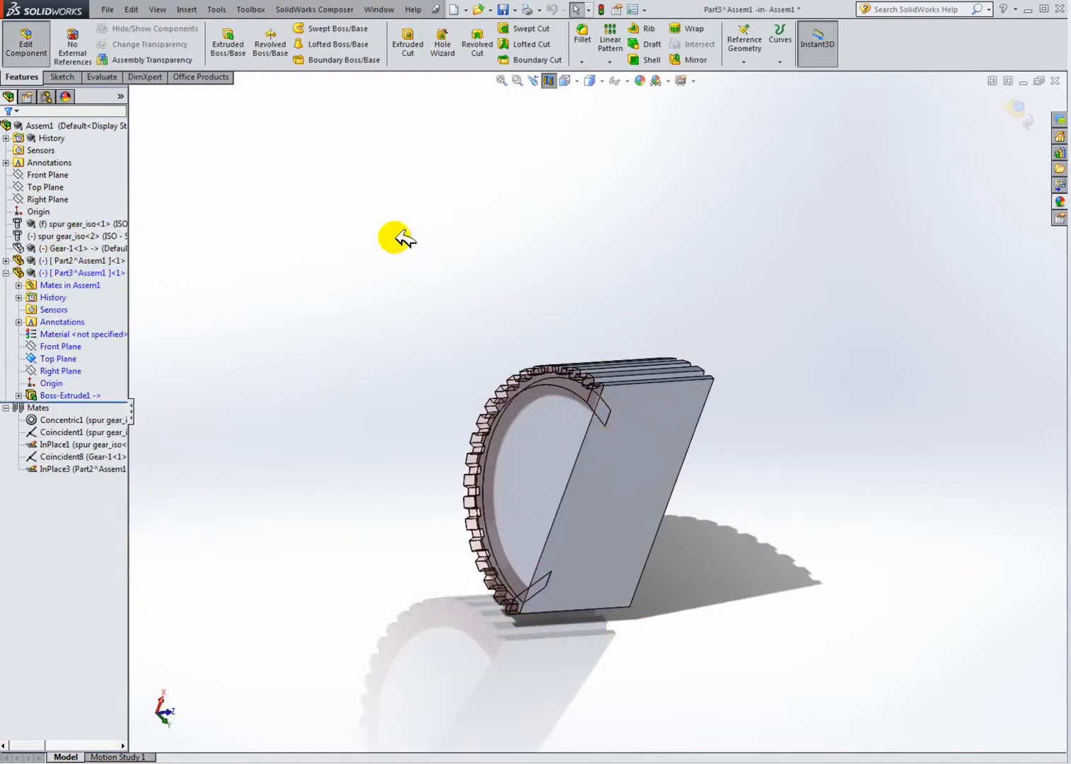
{"action": "left_click", "coordinate": [83, 225]}
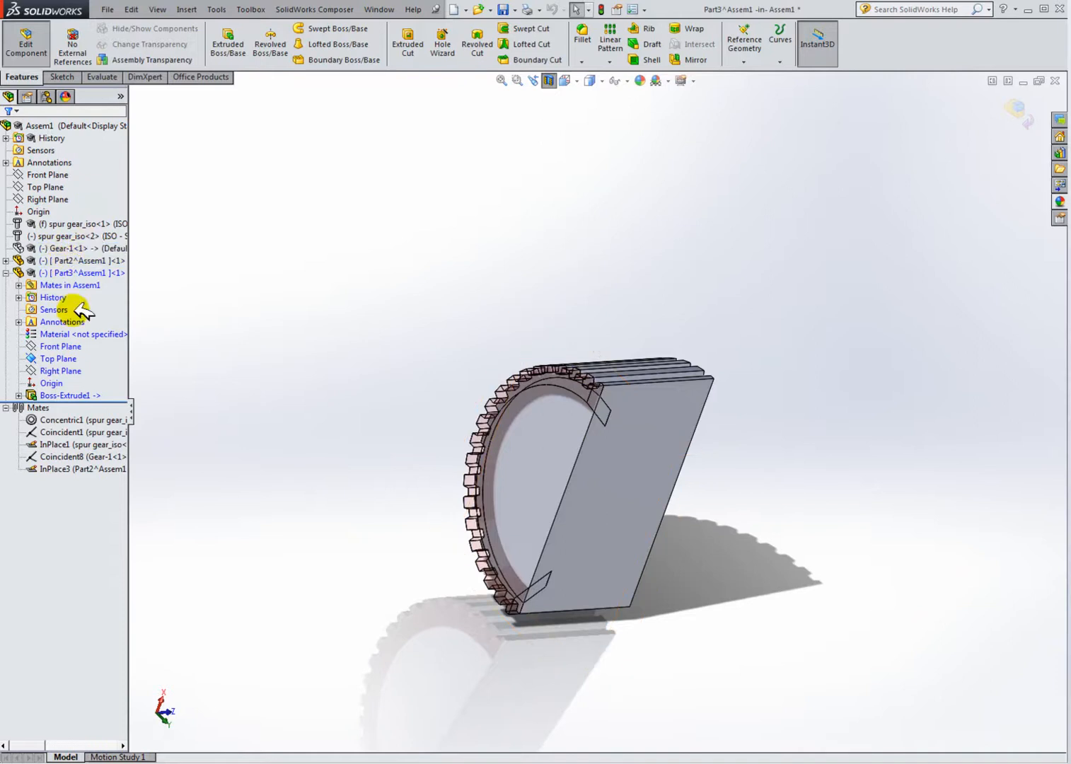
{"action": "left_click", "coordinate": [67, 360]}
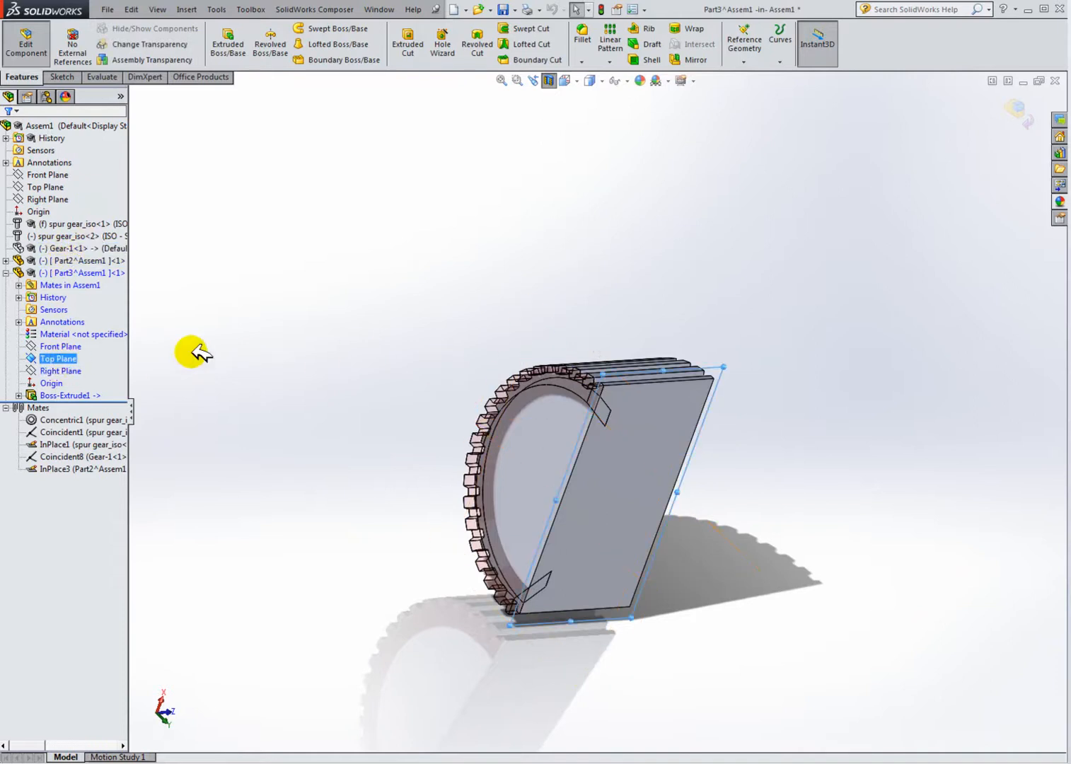
{"action": "right_click", "coordinate": [74, 361]}
{"action": "left_click", "coordinate": [84, 339]}
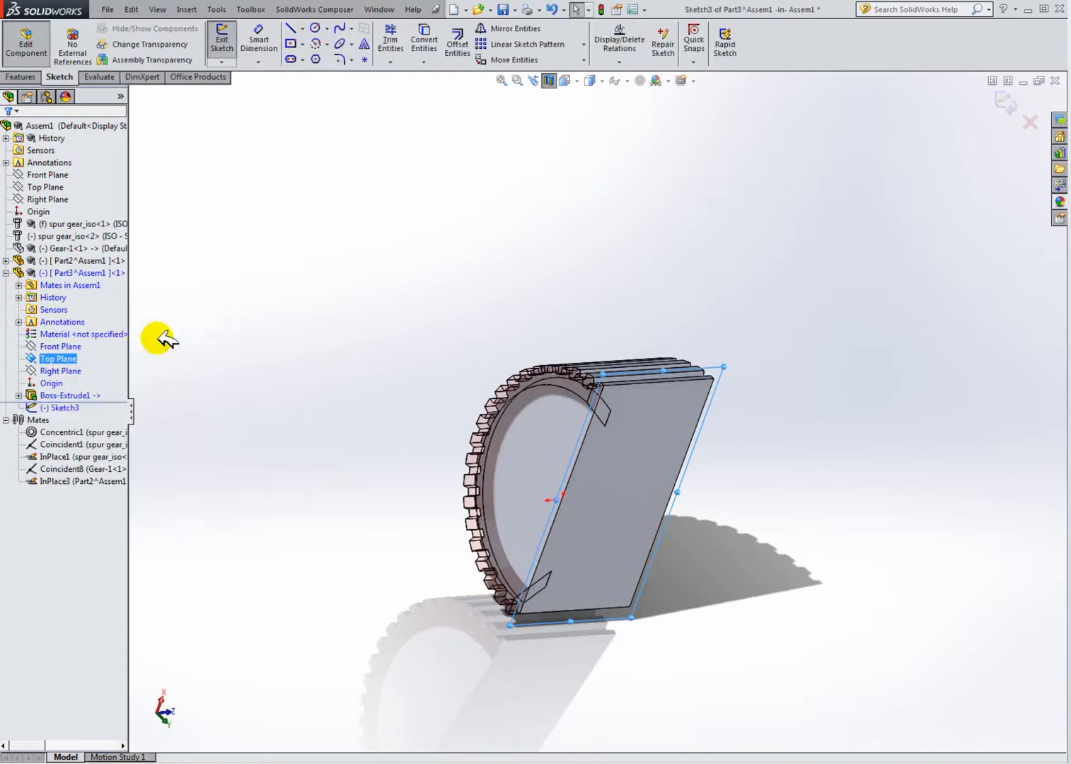
{"action": "left_click", "coordinate": [582, 78]}
{"action": "left_click", "coordinate": [633, 147]}
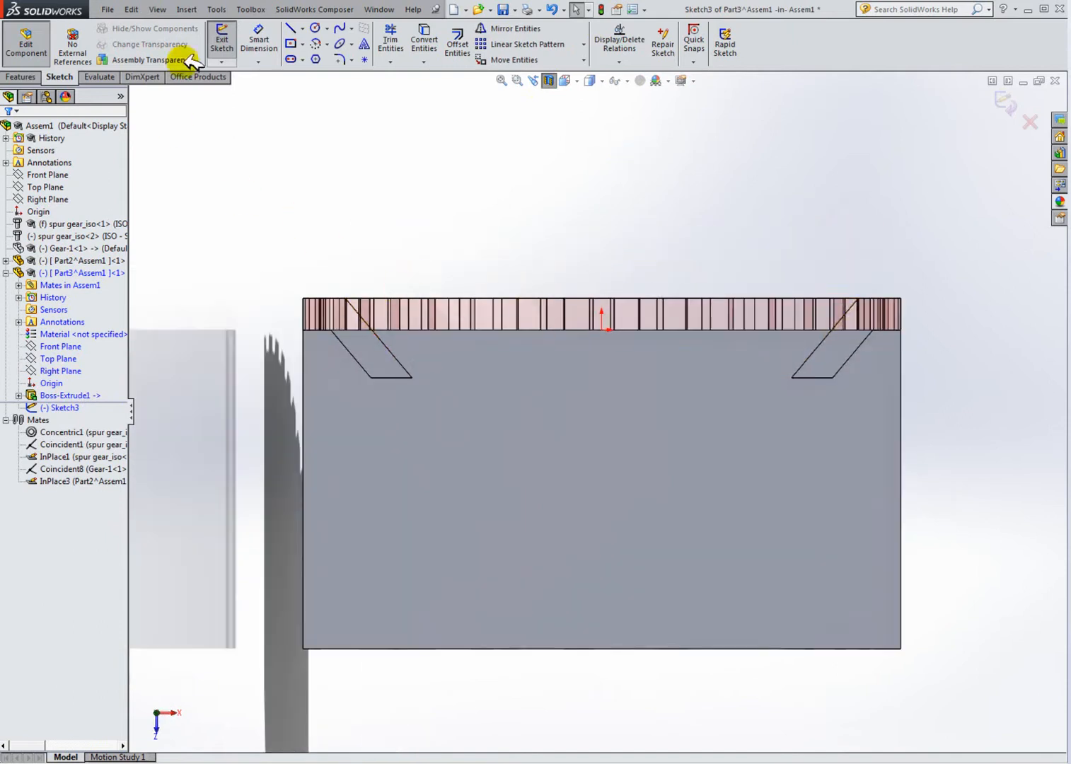
{"action": "left_click", "coordinate": [292, 28]}
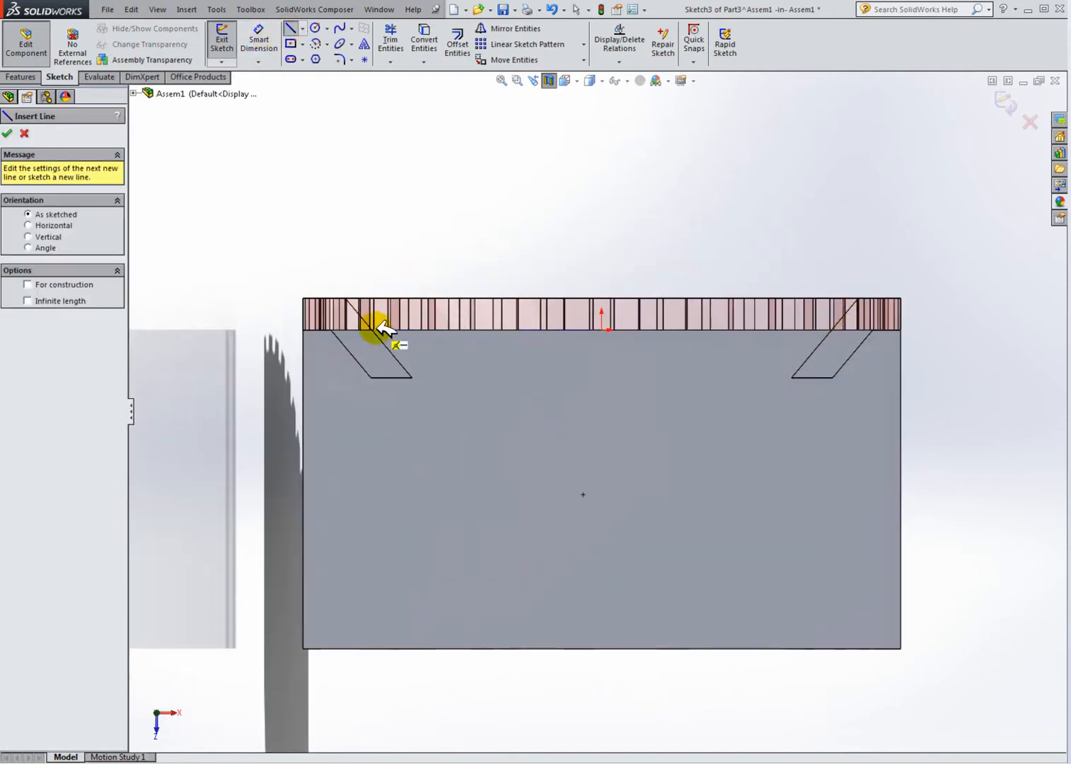
{"action": "scroll", "coordinate": [789, 365], "scroll_direction": "down", "scroll_amount": 3}
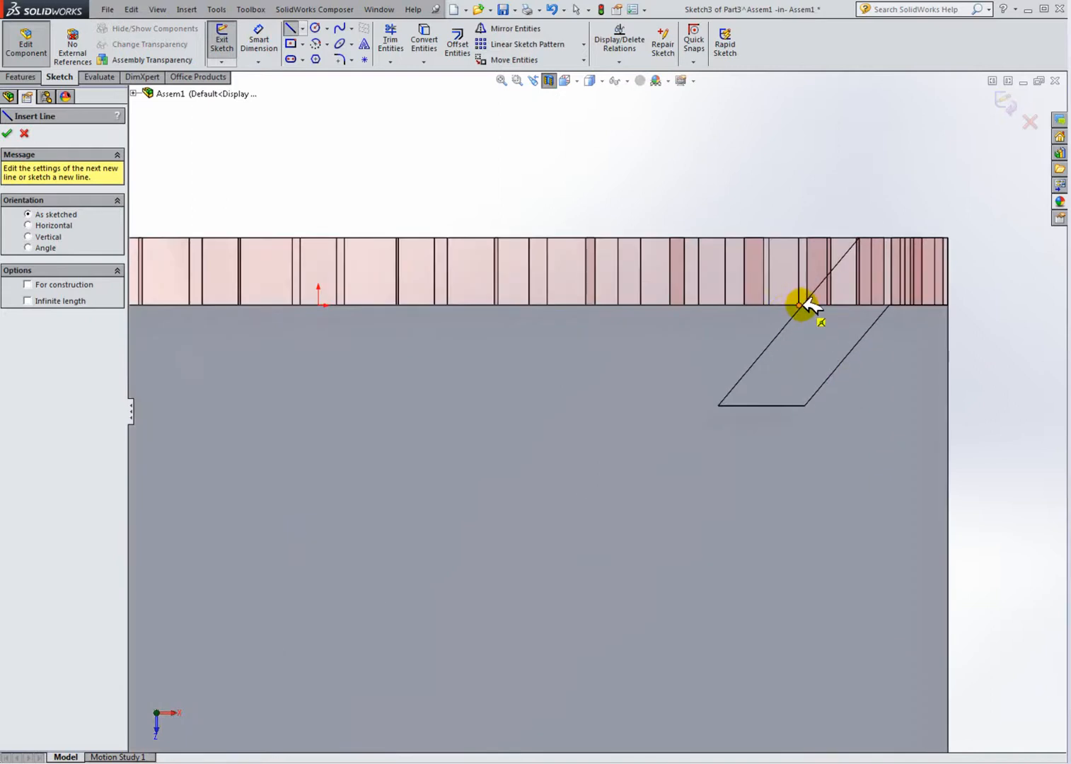
{"action": "scroll", "coordinate": [805, 307], "scroll_direction": "down", "scroll_amount": 4}
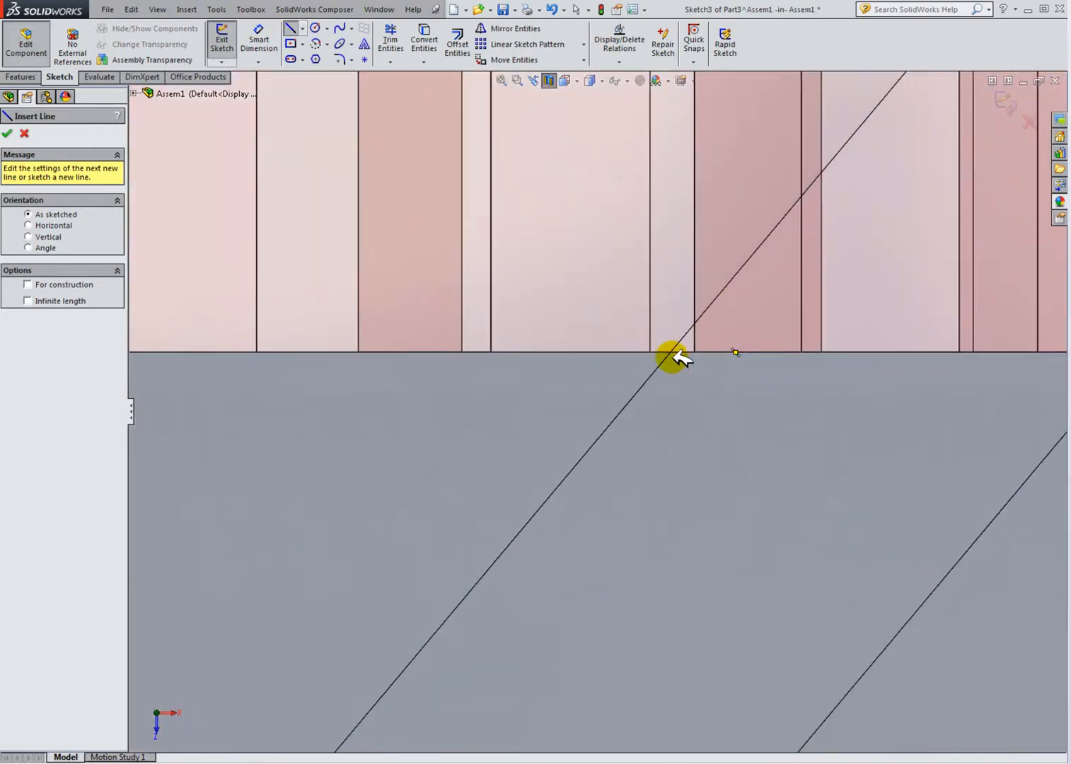
{"action": "scroll", "coordinate": [678, 357], "scroll_direction": "up", "scroll_amount": 10}
{"action": "scroll", "coordinate": [422, 476], "scroll_direction": "up", "scroll_amount": 2}
{"action": "left_click", "coordinate": [25, 133]}
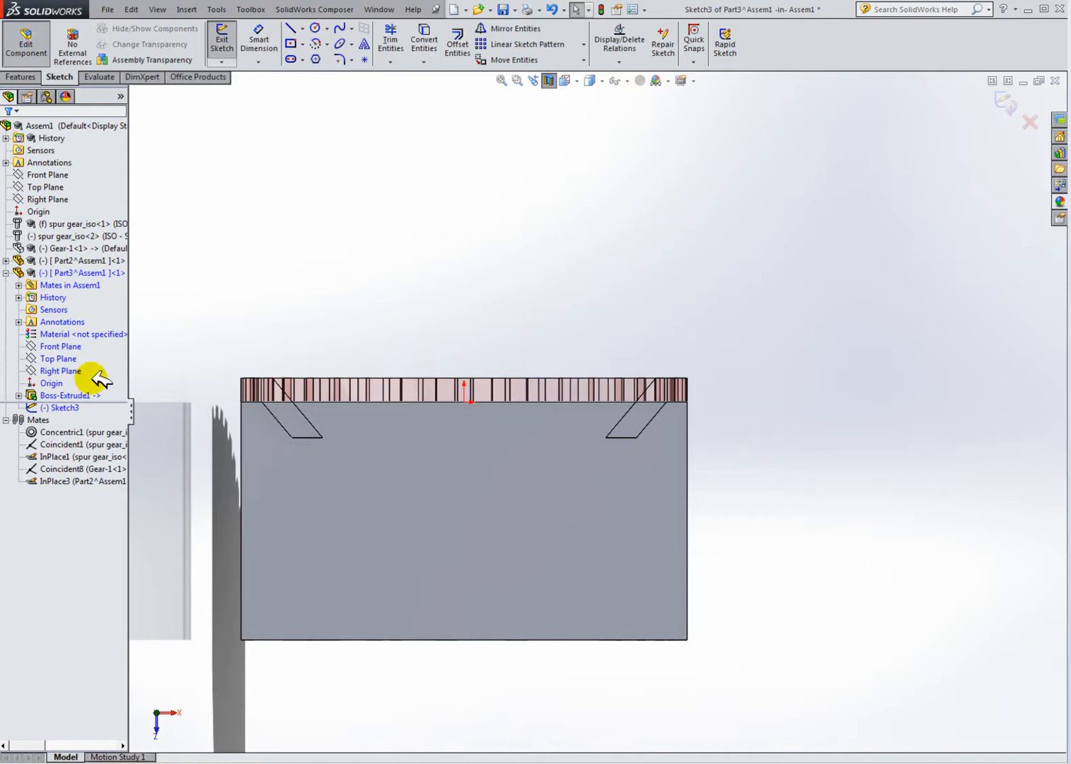
Step: Check Part3's Front and Right Planes, then exit the empty Top Plane sketch
{"action": "left_click", "coordinate": [60, 346]}
{"action": "middle_click_drag", "start_coordinate": [418, 449], "coordinate": [445, 635]}
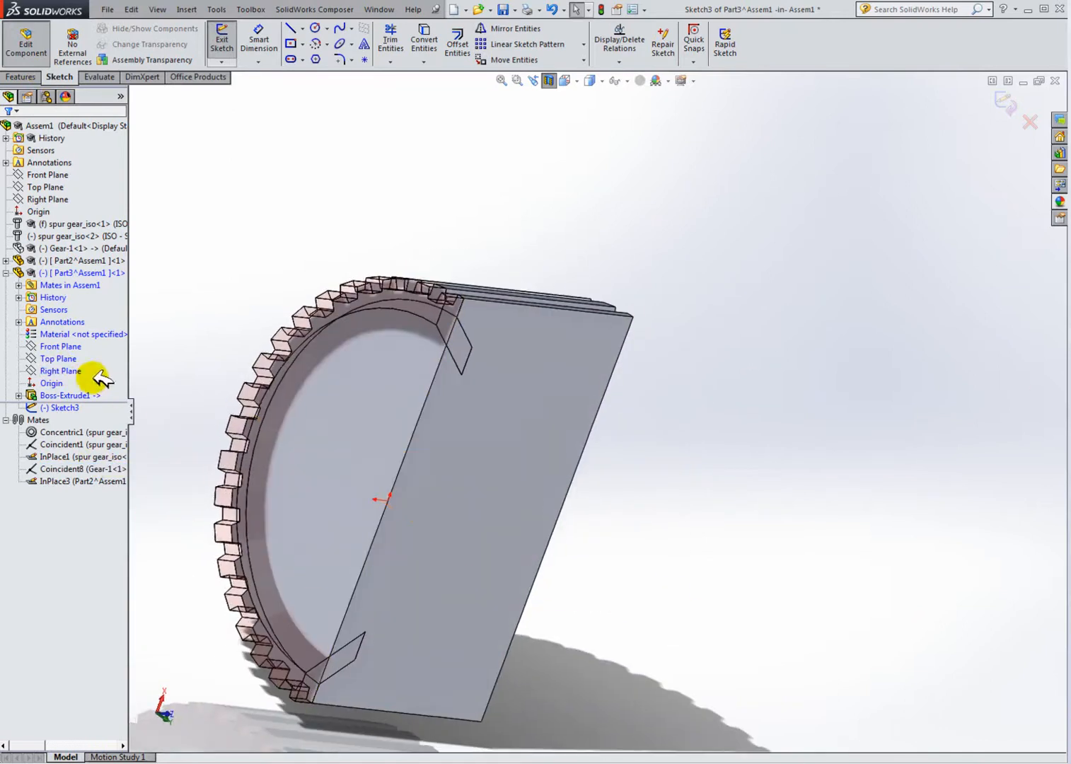
{"action": "left_click", "coordinate": [63, 370]}
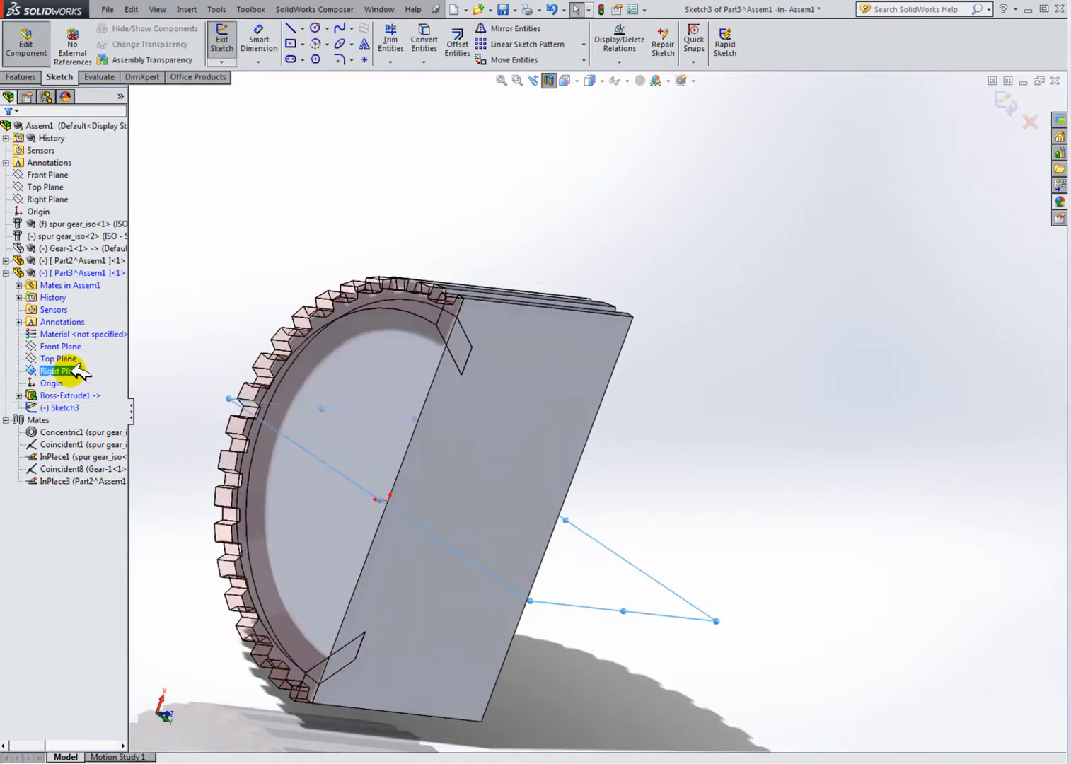
{"action": "middle_click_drag", "start_coordinate": [379, 447], "coordinate": [363, 499]}
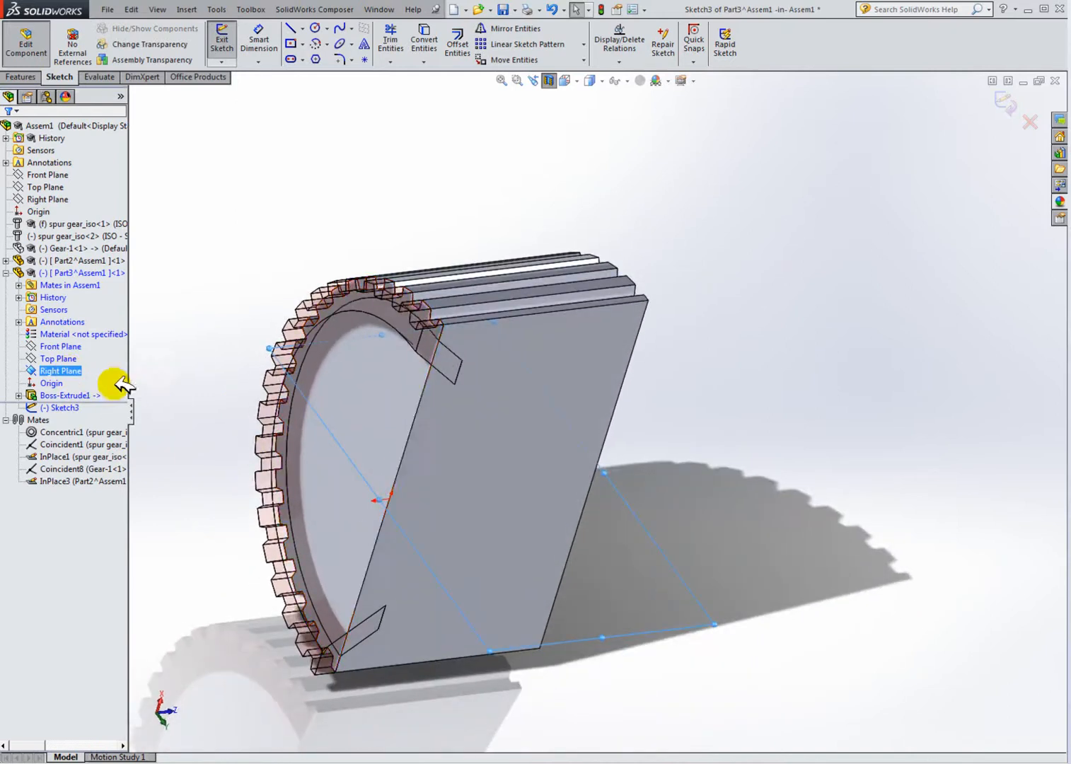
{"action": "left_click", "coordinate": [233, 44]}
Step: Start a sketch on Part3's Right Plane and convert Part2's Cut-Revolve1 sketch into it
{"action": "left_click", "coordinate": [56, 370]}
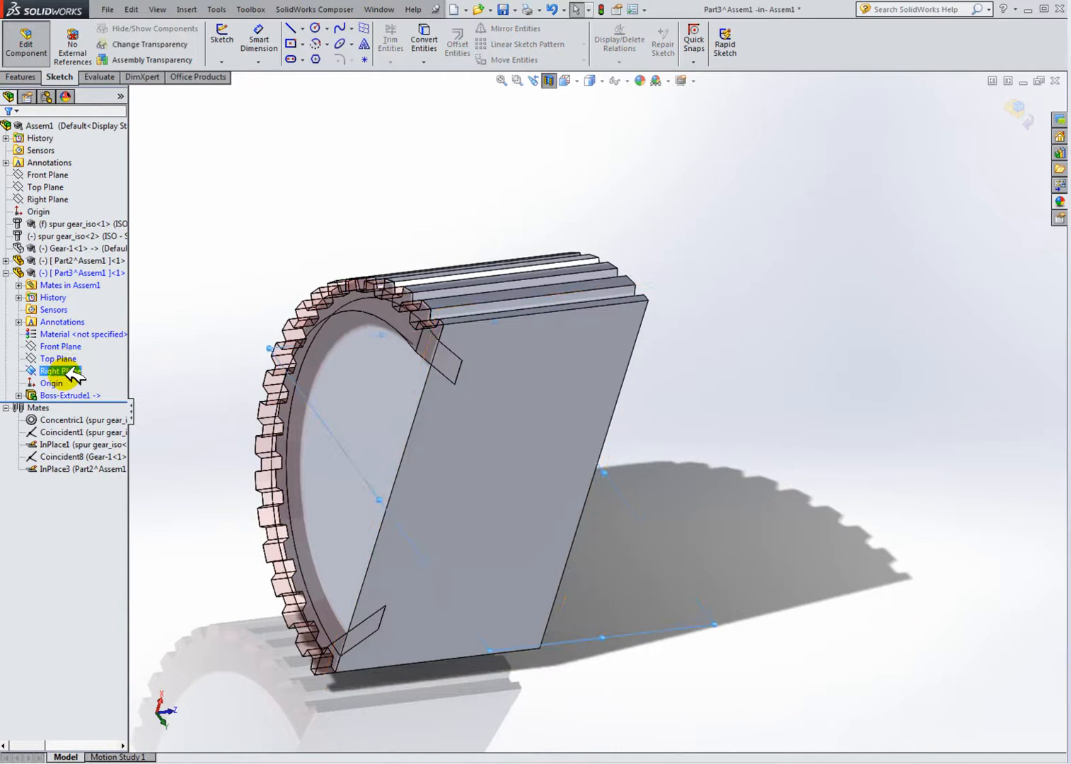
{"action": "right_click", "coordinate": [74, 377]}
{"action": "left_click", "coordinate": [78, 350]}
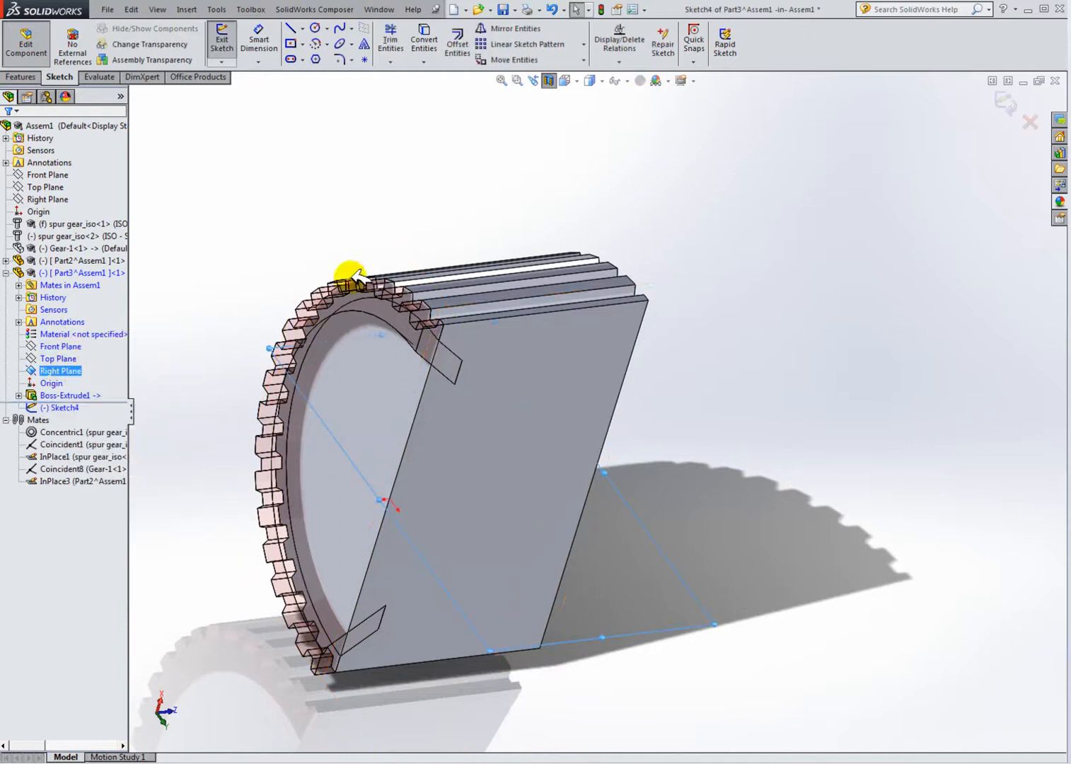
{"action": "middle_click_drag", "start_coordinate": [366, 277], "coordinate": [364, 287]}
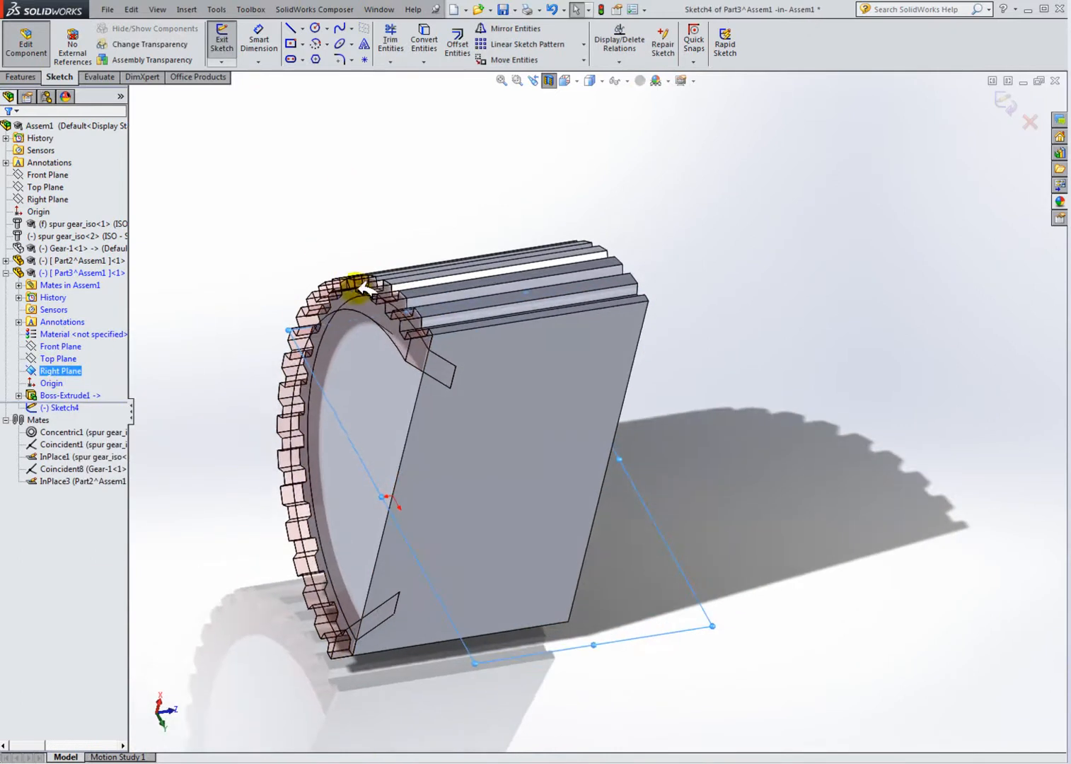
{"action": "left_click", "coordinate": [424, 39]}
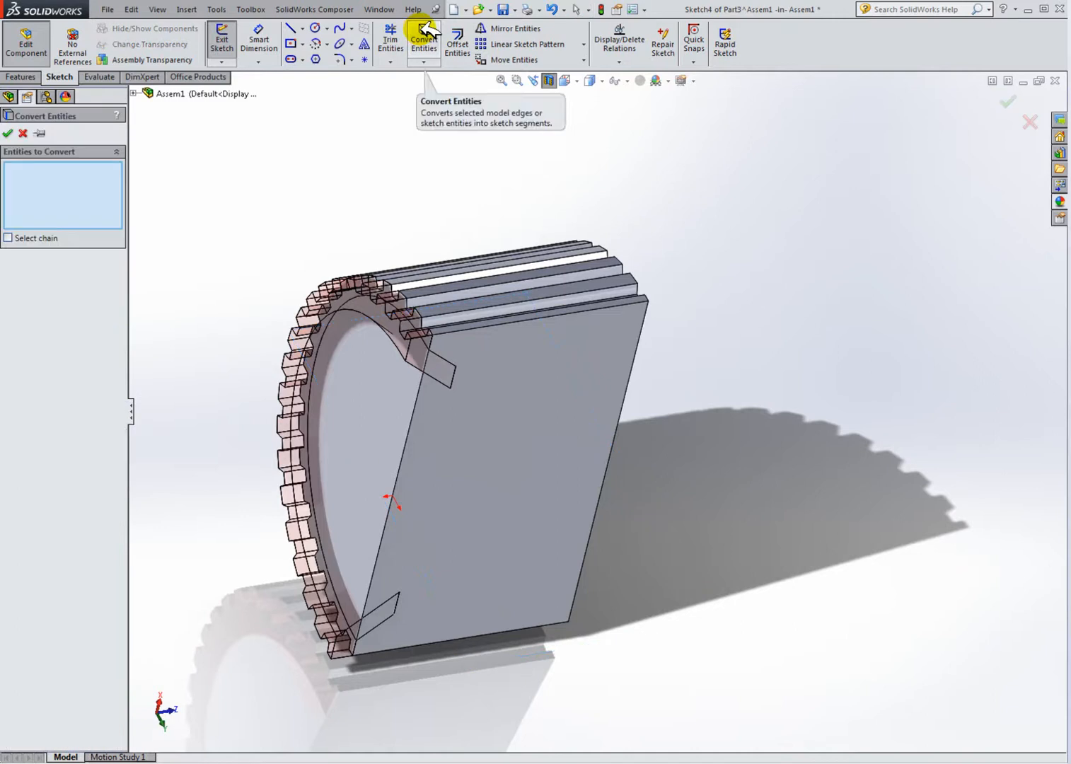
{"action": "left_click", "coordinate": [135, 92]}
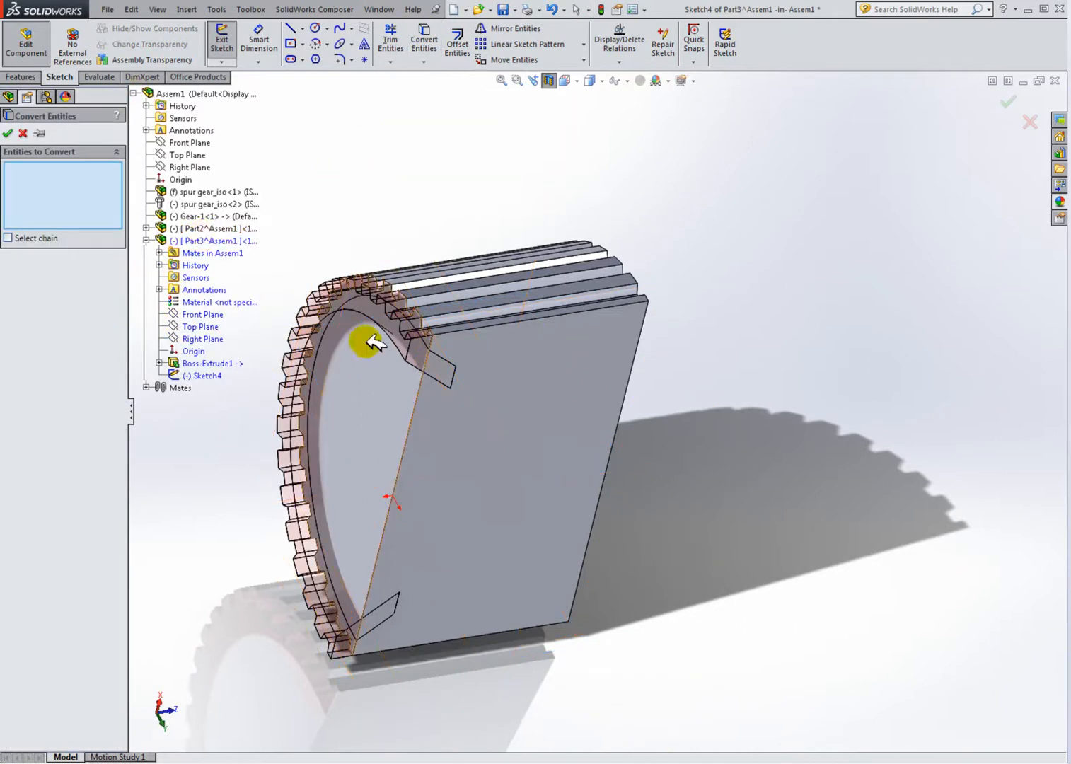
{"action": "left_click", "coordinate": [146, 229]}
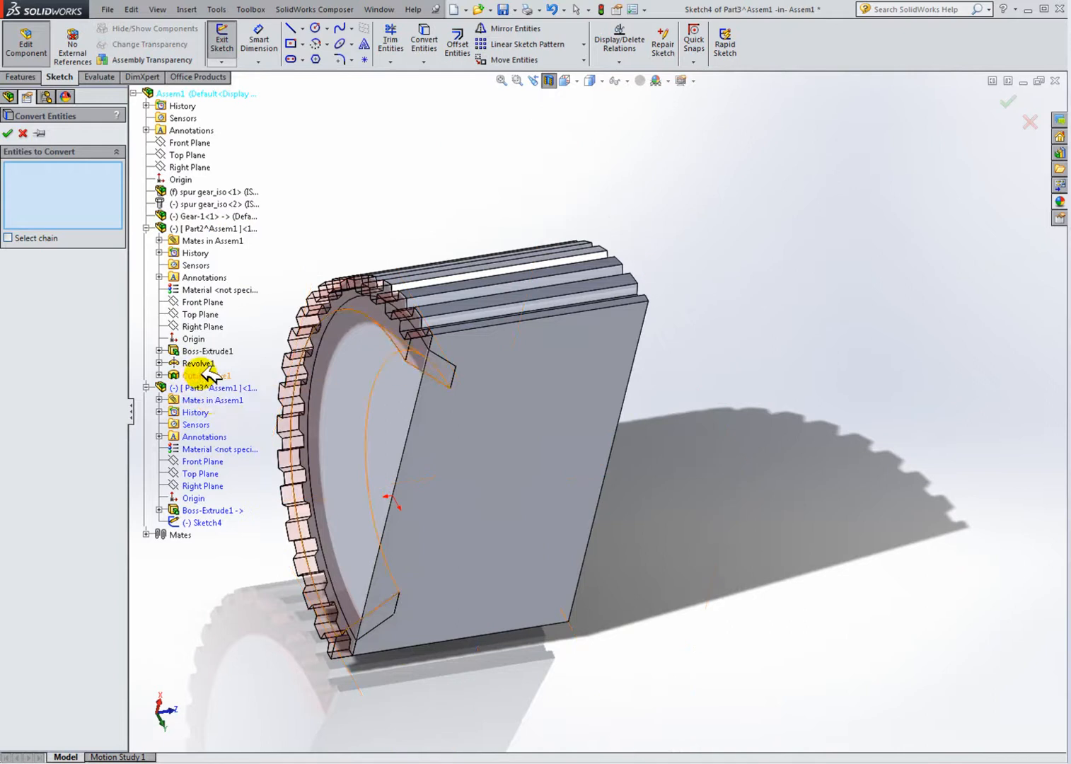
{"action": "left_click", "coordinate": [159, 375]}
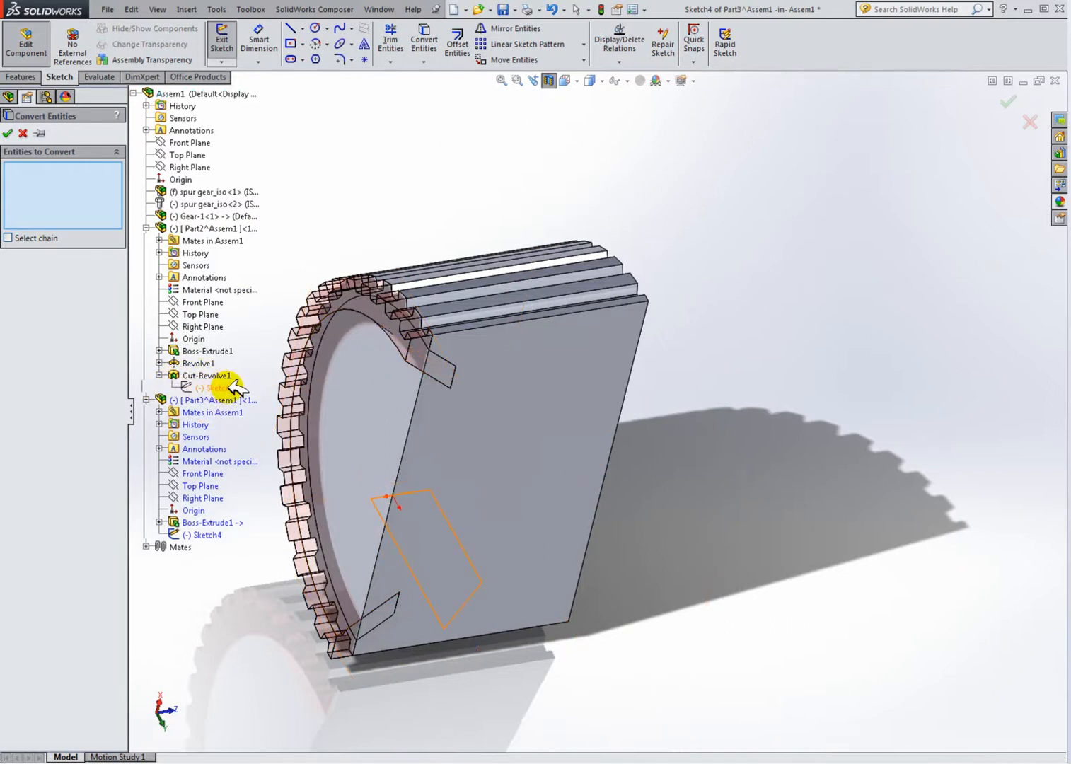
{"action": "left_click", "coordinate": [9, 133]}
Step: Turn off the section view and hide the Part2 component
{"action": "mouse_move", "coordinate": [504, 558]}
{"action": "middle_mouse_down"}
{"action": "mouse_move", "coordinate": [504, 468]}
{"action": "mouse_move", "coordinate": [607, 491]}
{"action": "mouse_move", "coordinate": [610, 528]}
{"action": "middle_mouse_up"}
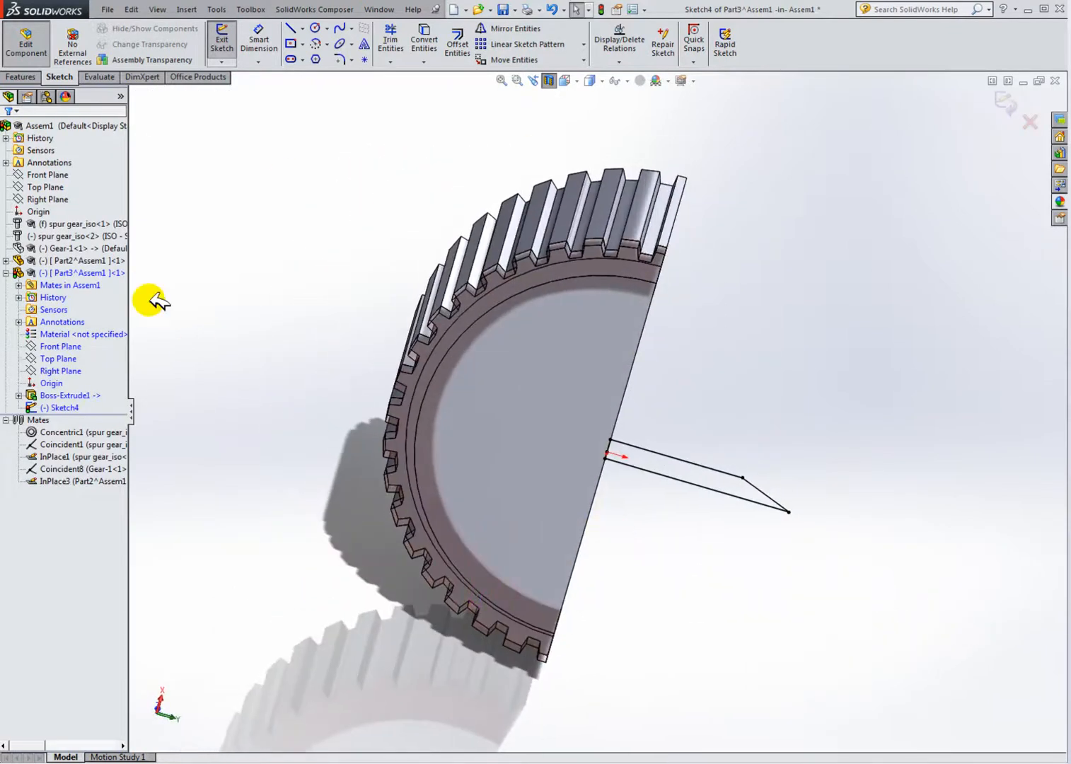
{"action": "left_click", "coordinate": [551, 80]}
{"action": "mouse_move", "coordinate": [787, 244]}
{"action": "middle_mouse_down"}
{"action": "mouse_move", "coordinate": [741, 317]}
{"action": "mouse_move", "coordinate": [710, 182]}
{"action": "mouse_move", "coordinate": [686, 317]}
{"action": "mouse_move", "coordinate": [640, 151]}
{"action": "mouse_move", "coordinate": [626, 255]}
{"action": "mouse_move", "coordinate": [704, 244]}
{"action": "mouse_move", "coordinate": [681, 303]}
{"action": "middle_mouse_up"}
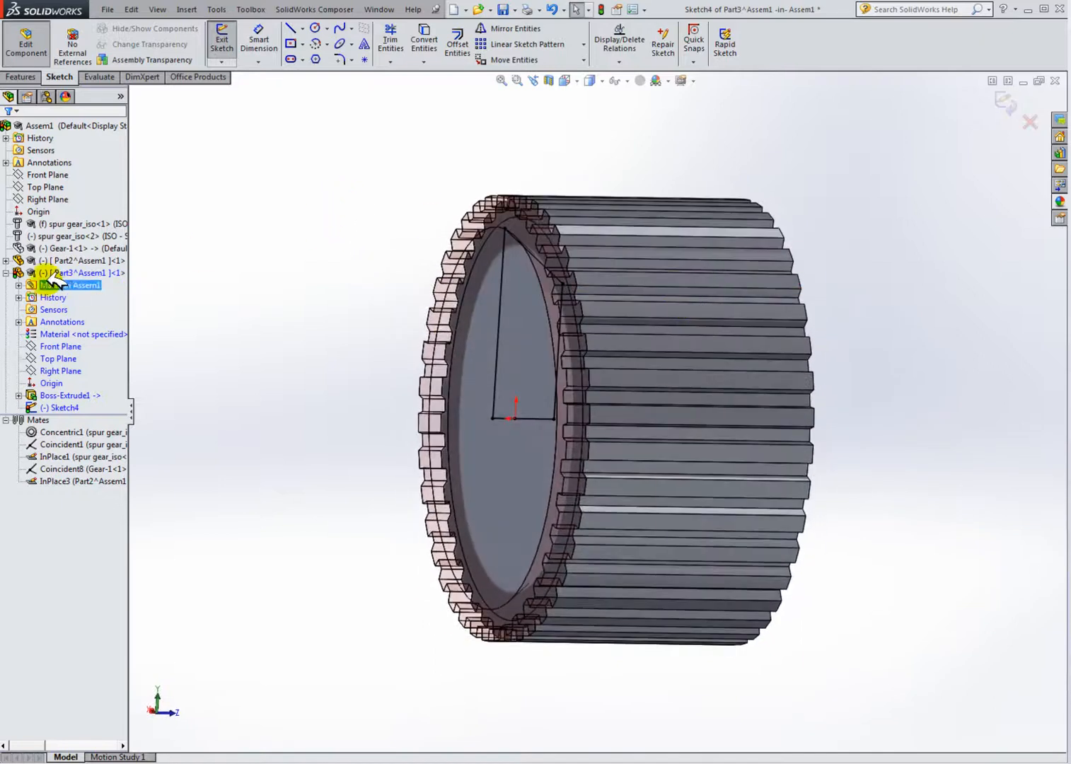
{"action": "right_click", "coordinate": [63, 262]}
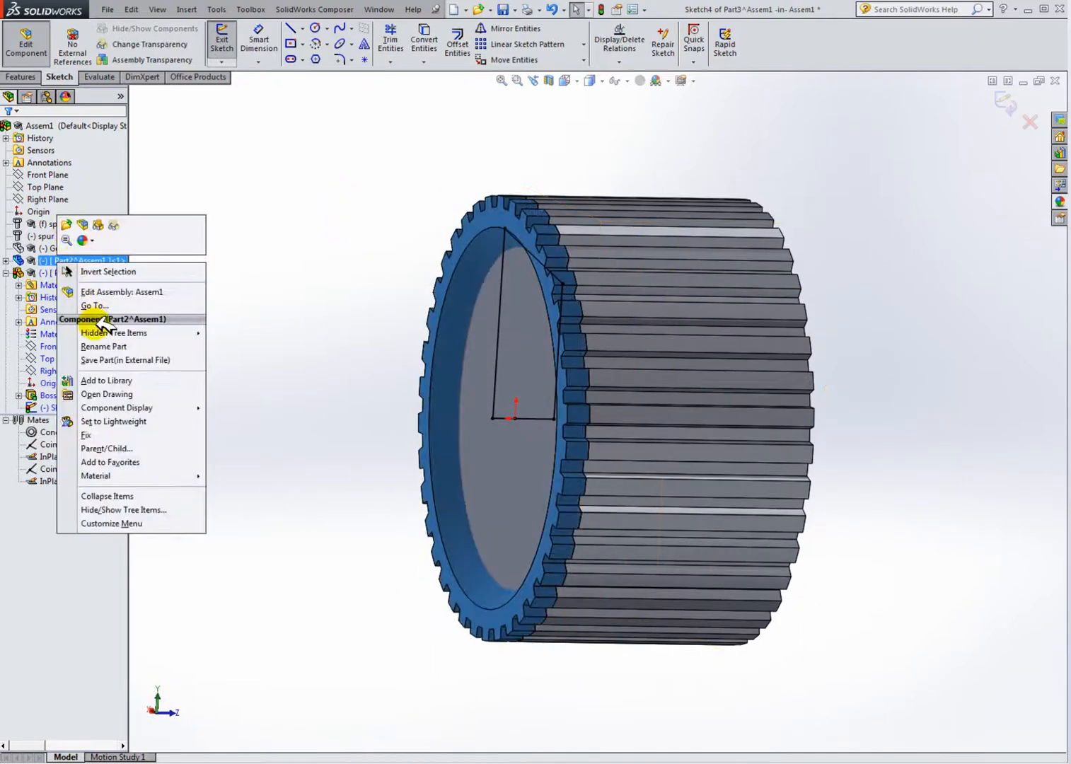
{"action": "left_click", "coordinate": [102, 225]}
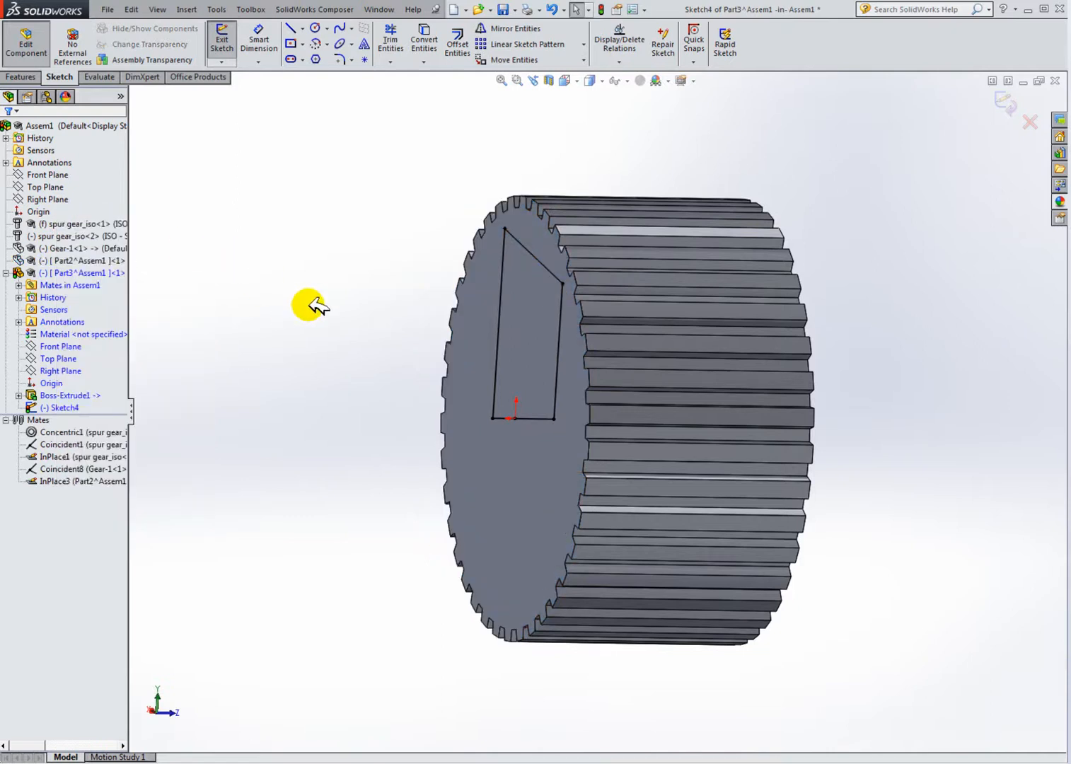
Step: View the converted profile from the side and delete the relation on its left vertical line
{"action": "middle_click_drag", "start_coordinate": [288, 279], "coordinate": [385, 322]}
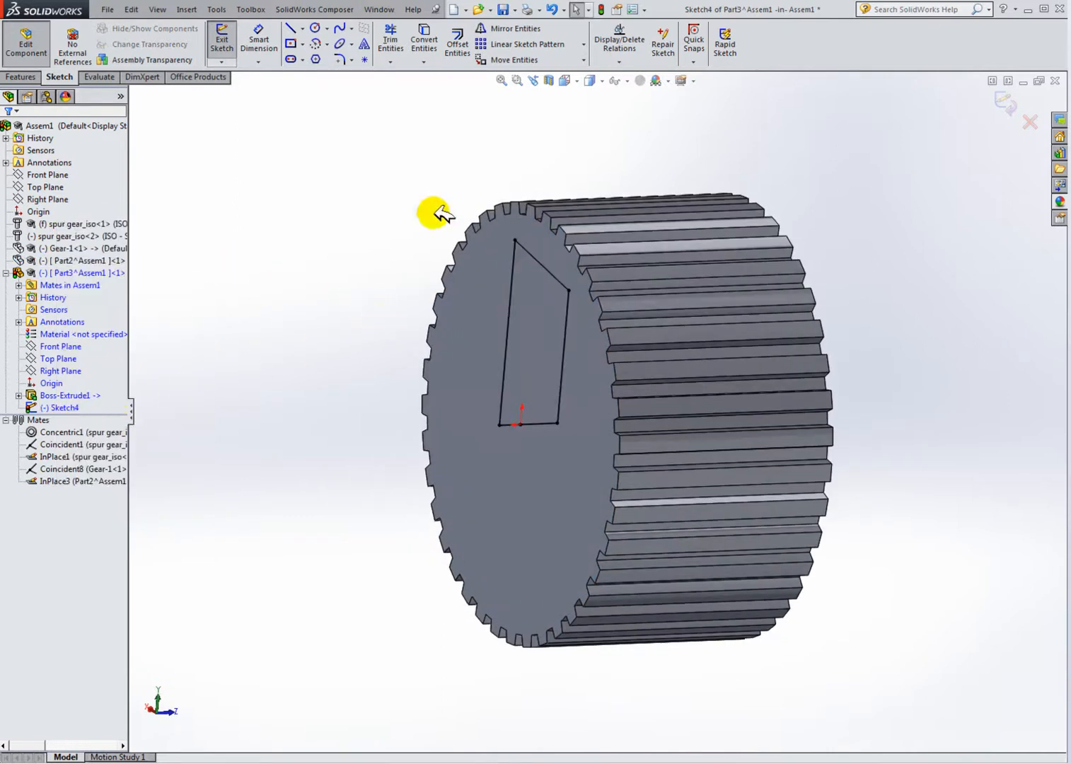
{"action": "left_click", "coordinate": [626, 81]}
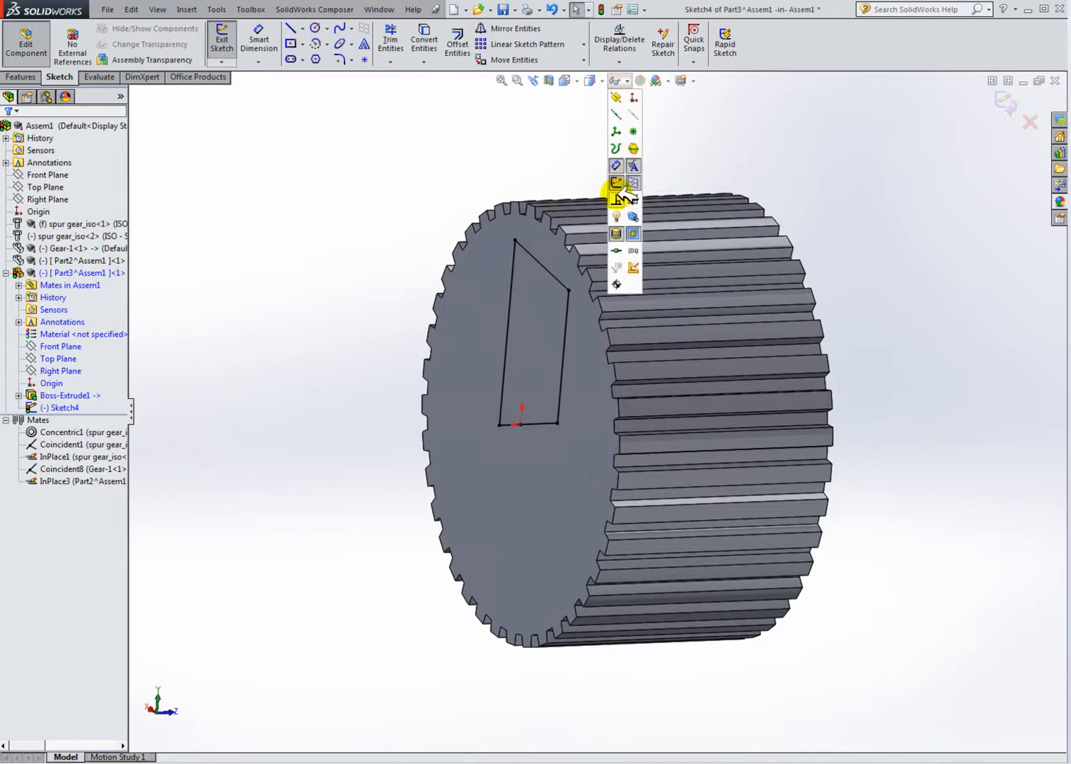
{"action": "scroll", "coordinate": [559, 258], "scroll_direction": "down", "scroll_amount": 3}
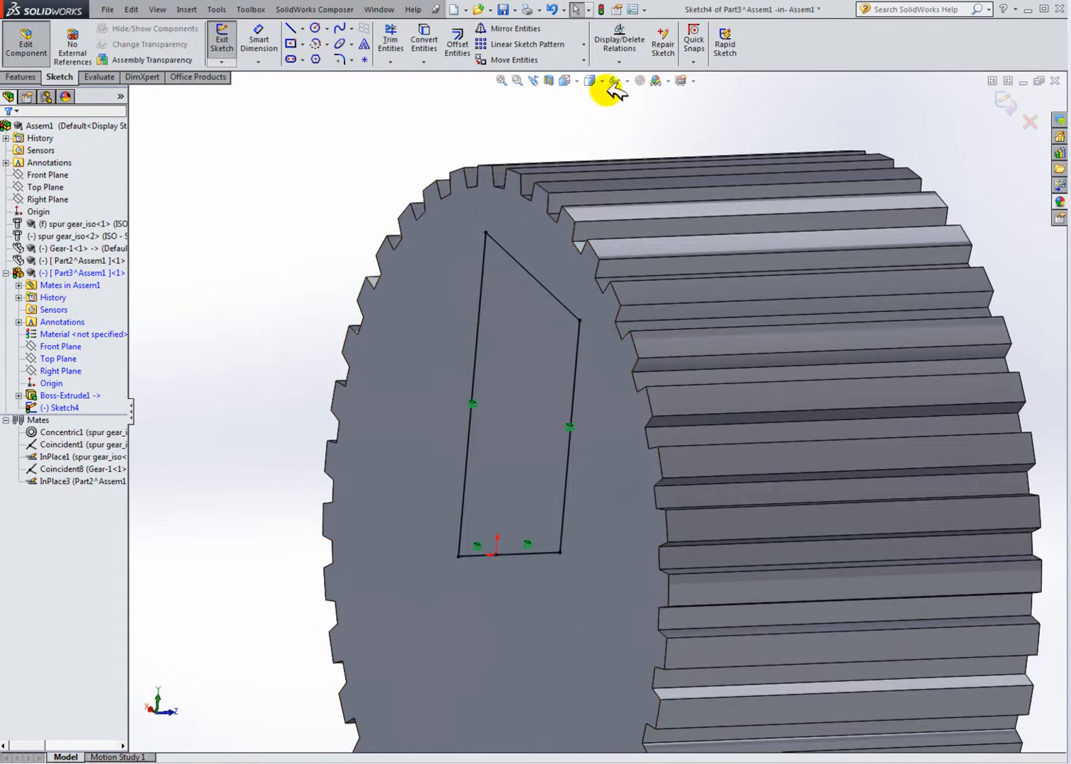
{"action": "left_click", "coordinate": [574, 80]}
{"action": "left_click", "coordinate": [635, 148]}
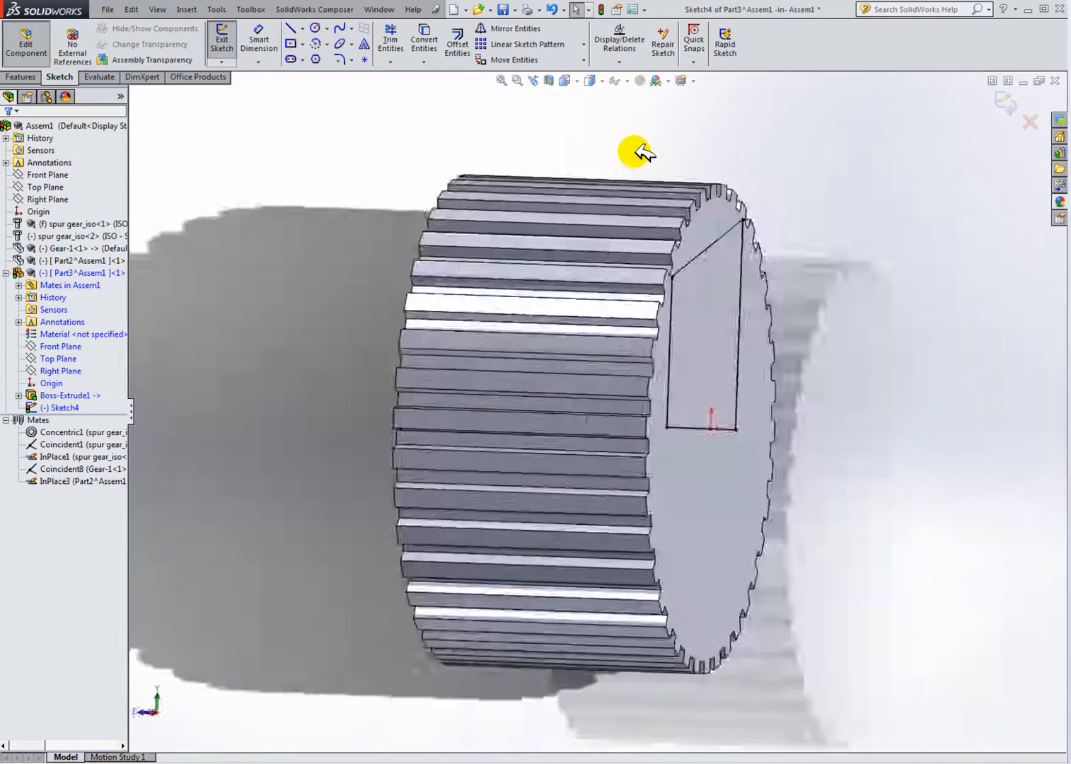
{"action": "left_click", "coordinate": [576, 79]}
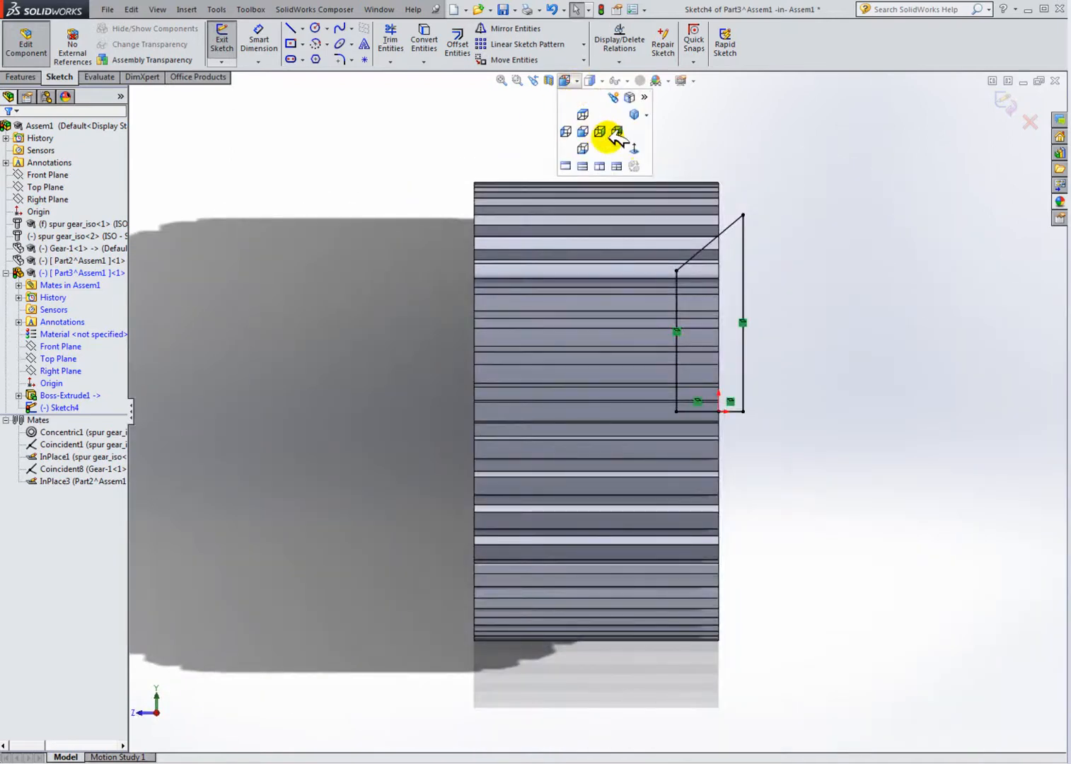
{"action": "left_click", "coordinate": [635, 149]}
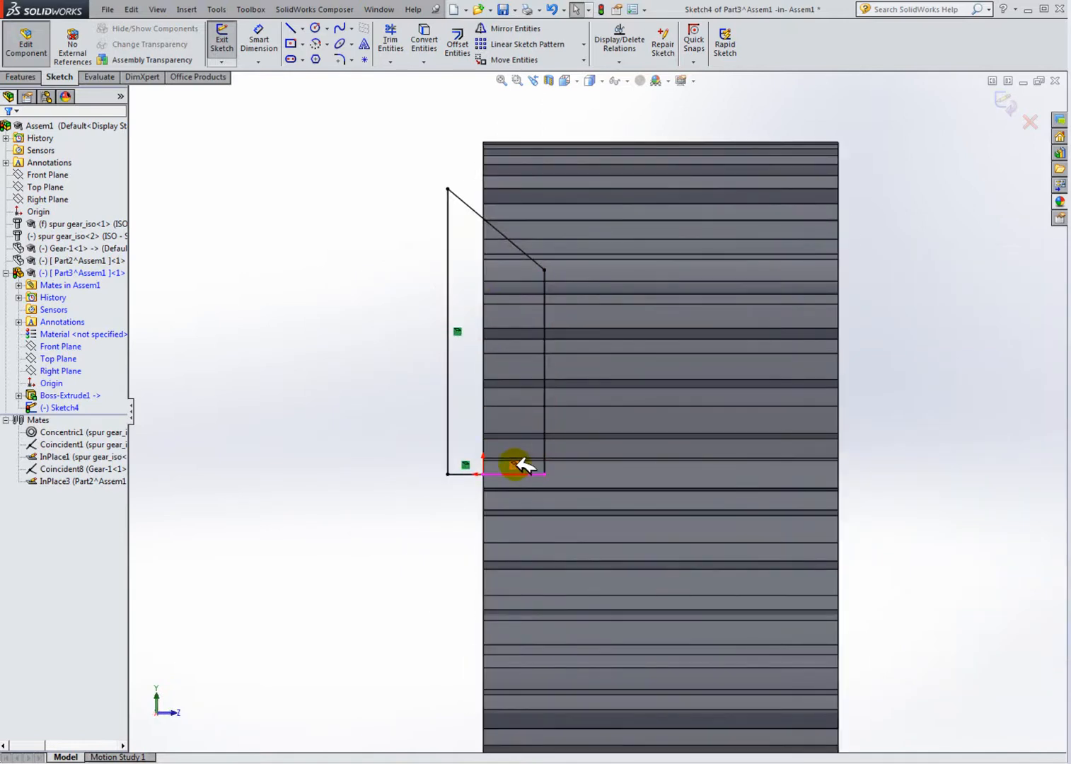
{"action": "left_click", "coordinate": [457, 332]}
{"action": "key", "text": "Delete"}
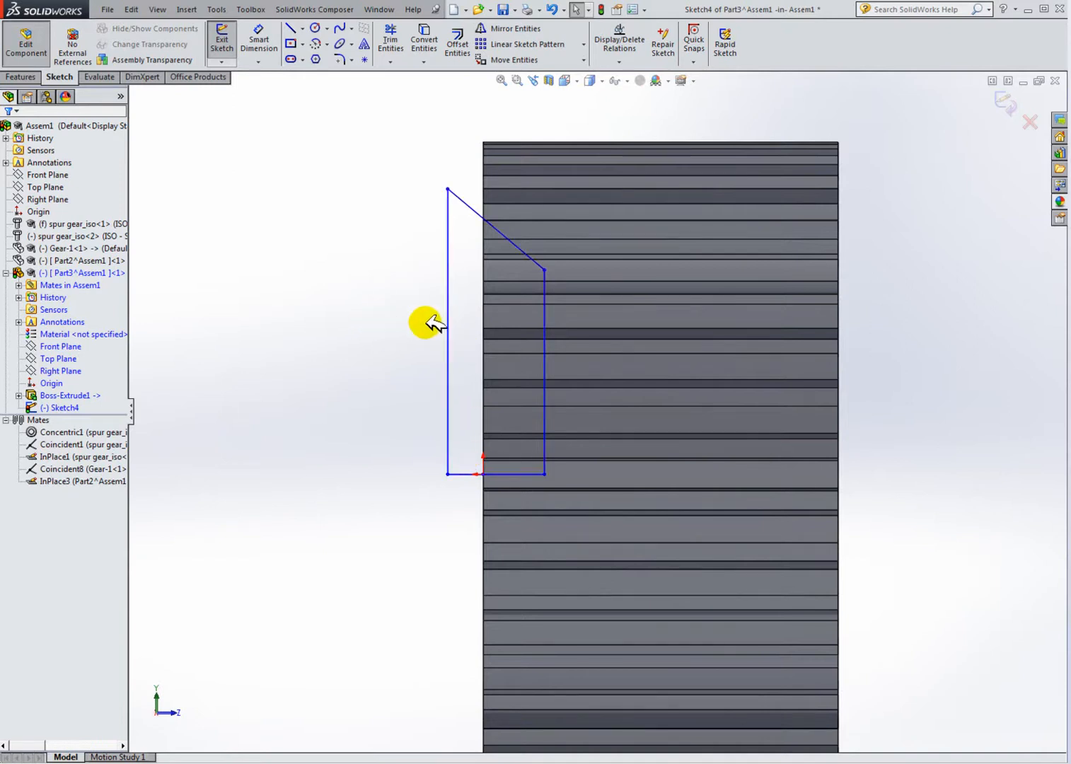
Step: Select the bottom horizontal line of the profile to inspect its existing relations, then deselect it
{"action": "left_click", "coordinate": [511, 473]}
{"action": "left_click", "coordinate": [580, 415]}
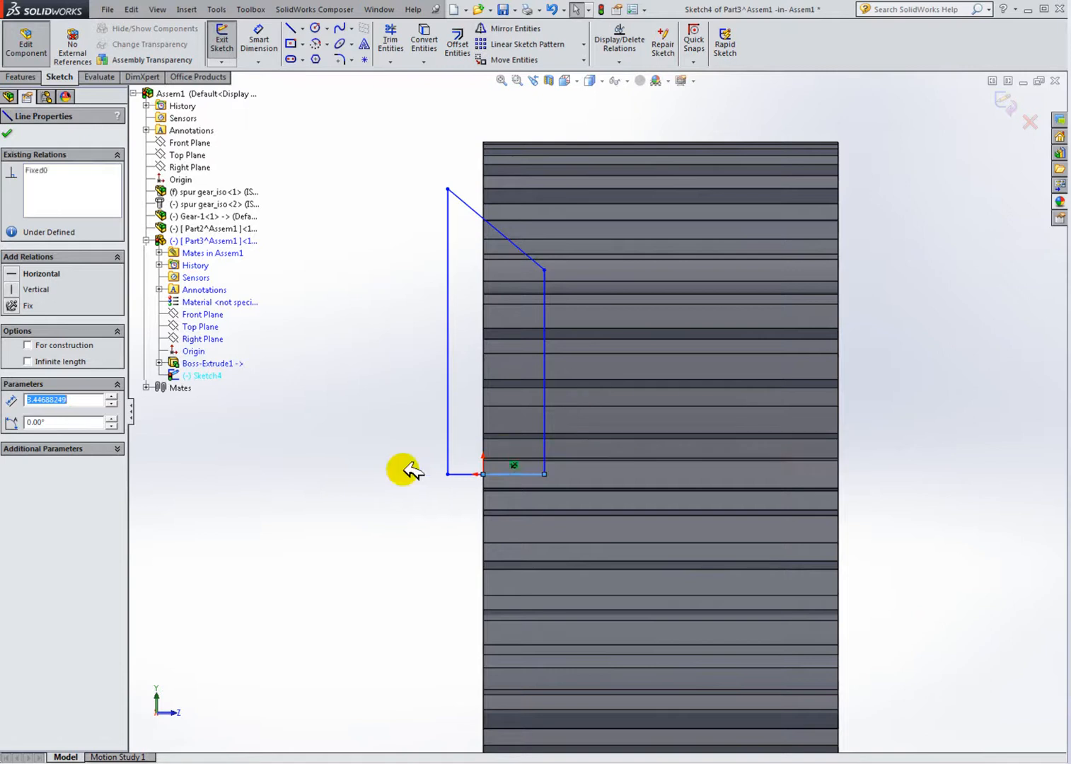
{"action": "left_click", "coordinate": [395, 466]}
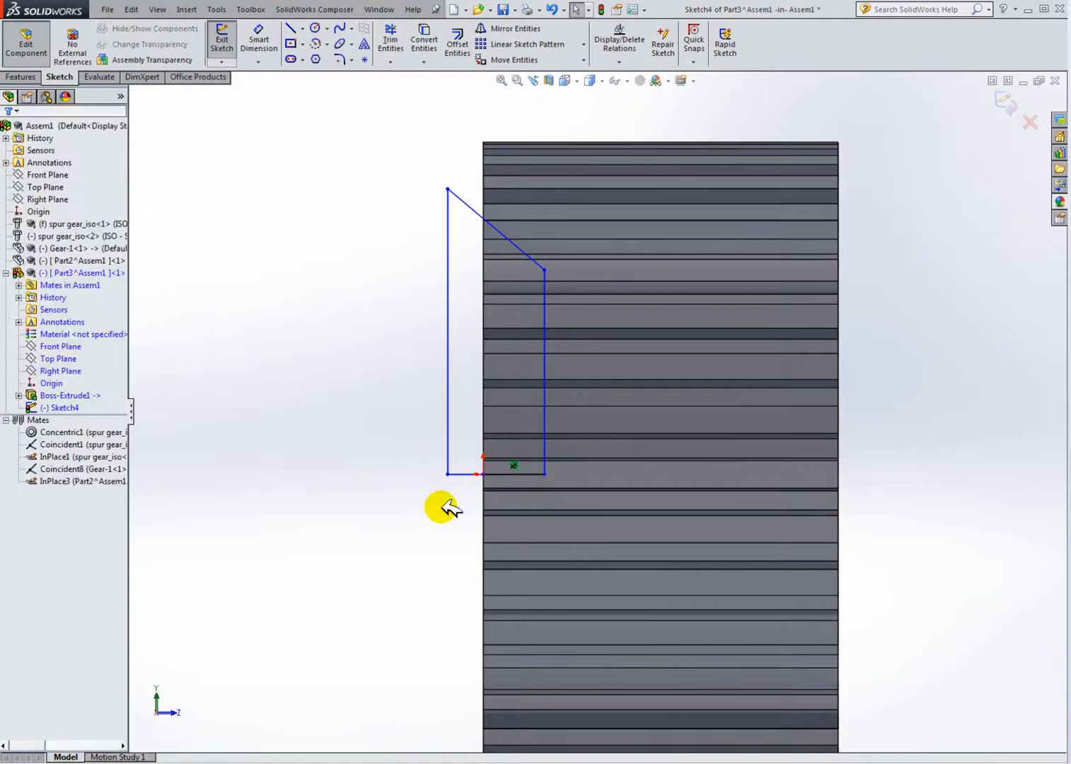
Step: Dimension the height of the profile's left vertical line and set it to 16 mm
{"action": "scroll", "coordinate": [559, 357], "scroll_direction": "down", "scroll_amount": 2}
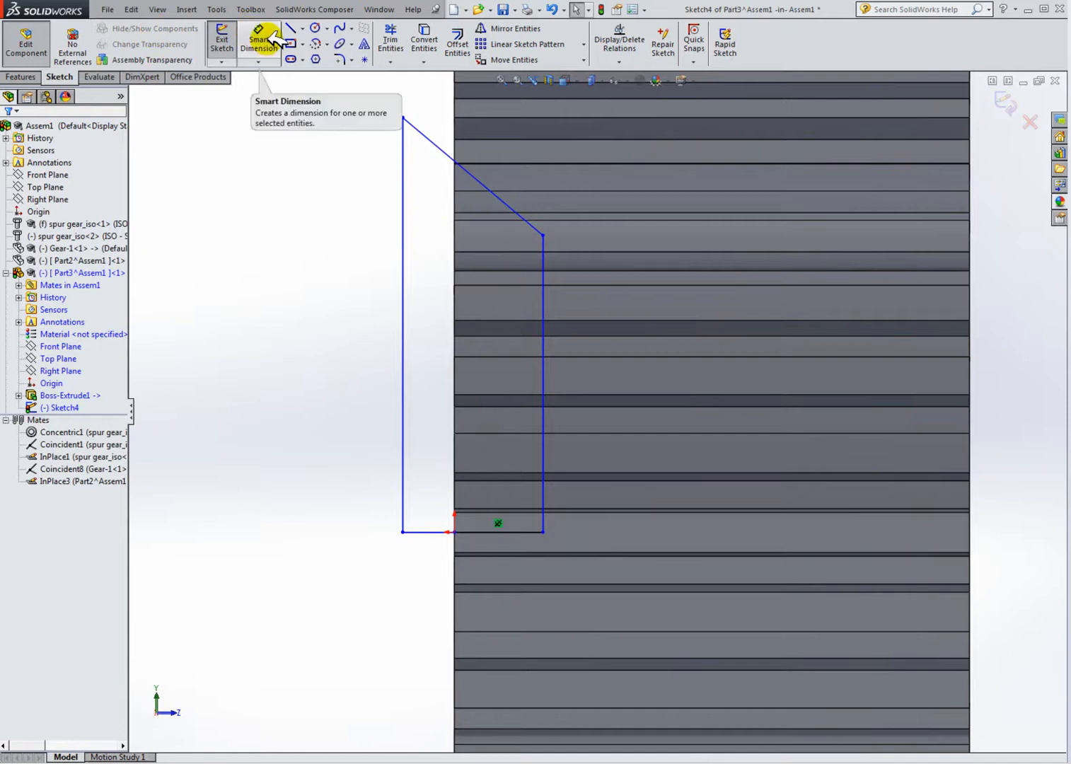
{"action": "left_click", "coordinate": [403, 118]}
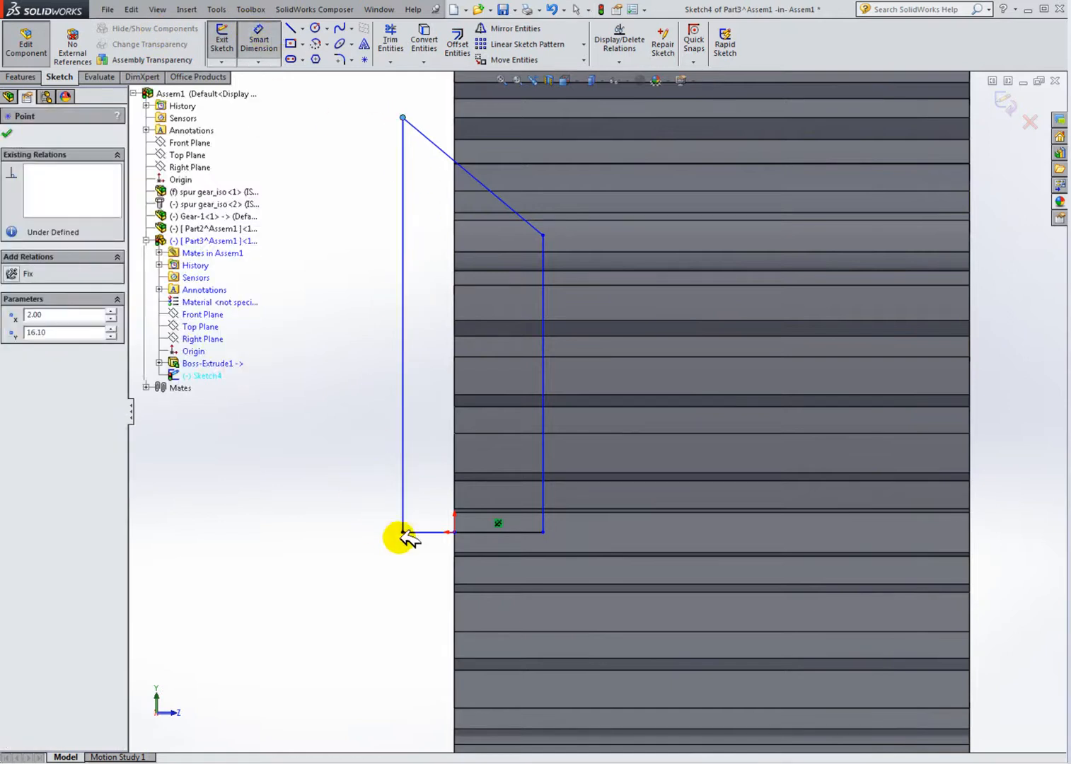
{"action": "left_click", "coordinate": [345, 378]}
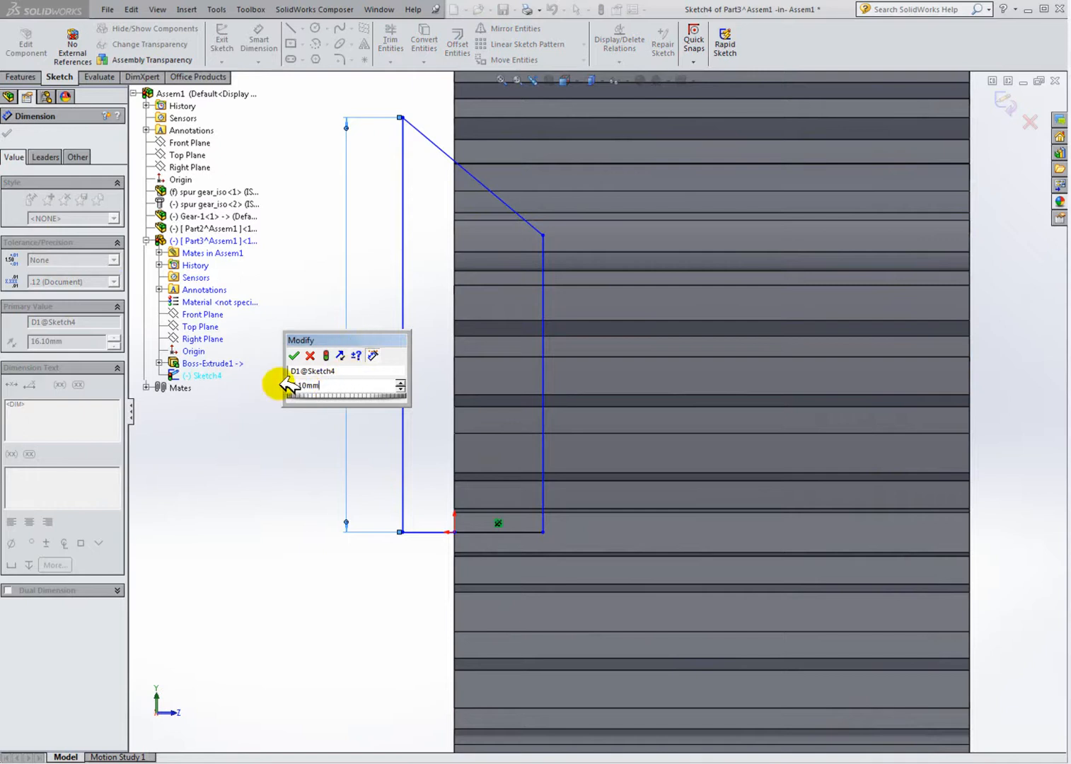
{"action": "key", "text": "BackSpace"}
{"action": "key", "text": "BackSpace"}
{"action": "key", "text": "BackSpace"}
{"action": "key", "text": "BackSpace"}
{"action": "key", "text": "BackSpace"}
{"action": "key", "text": "BackSpace"}
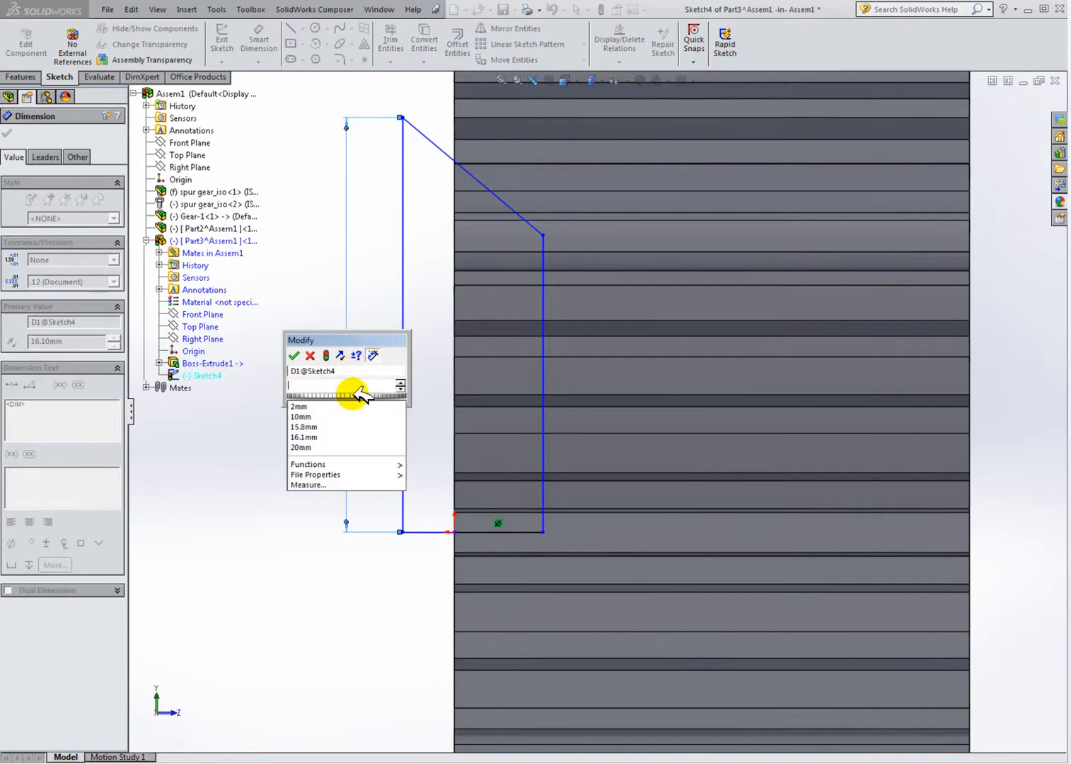
{"action": "type", "text": "16"}
{"action": "key", "text": "Return"}
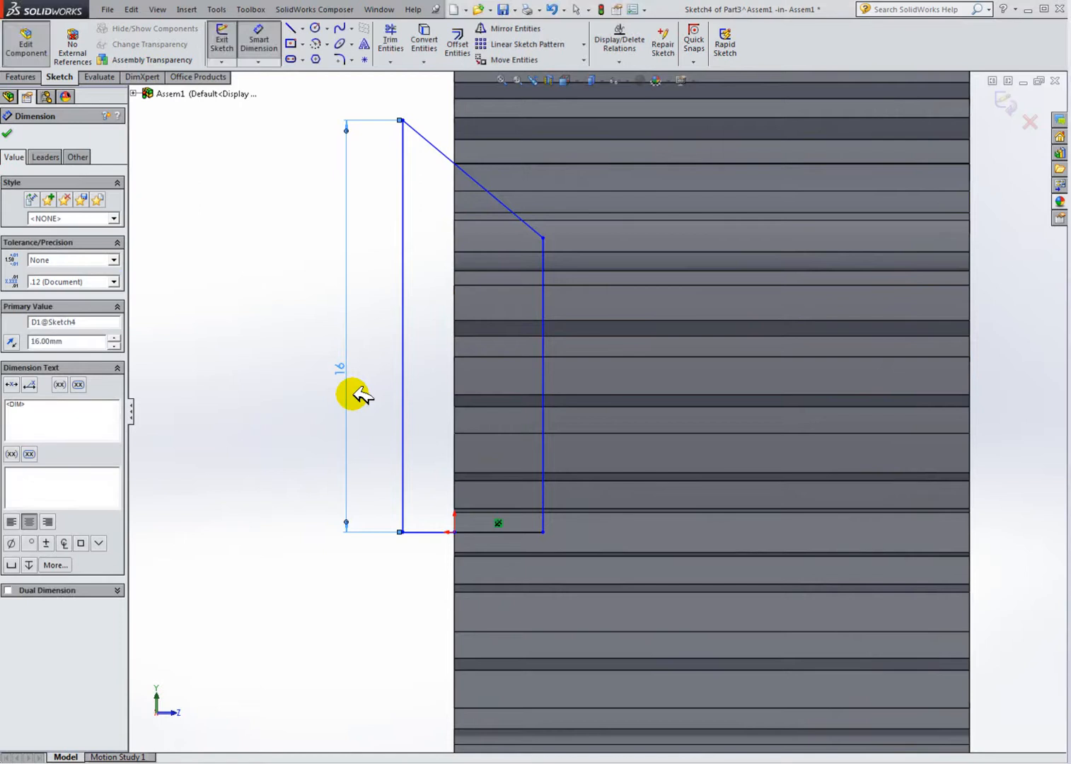
Step: Dimension the angle between the slanted top line and the left vertical line, accepting 50 degrees
{"action": "left_click", "coordinate": [456, 161]}
{"action": "left_click", "coordinate": [404, 174]}
{"action": "left_click", "coordinate": [438, 191]}
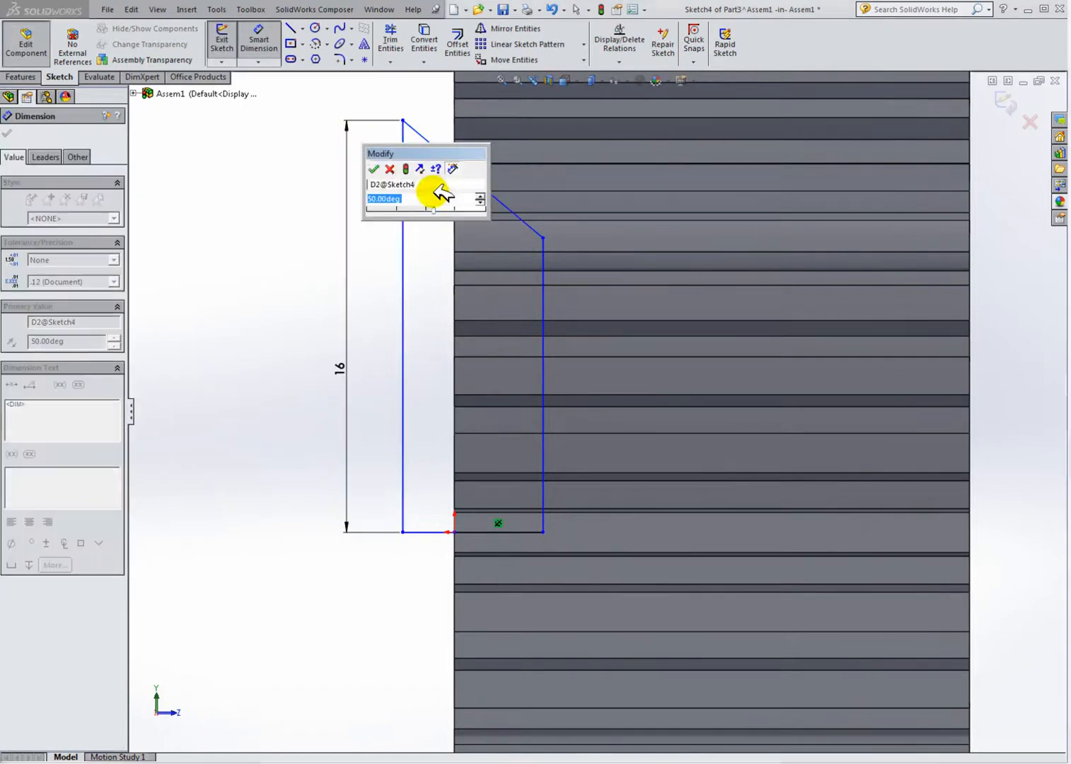
{"action": "left_click", "coordinate": [375, 167]}
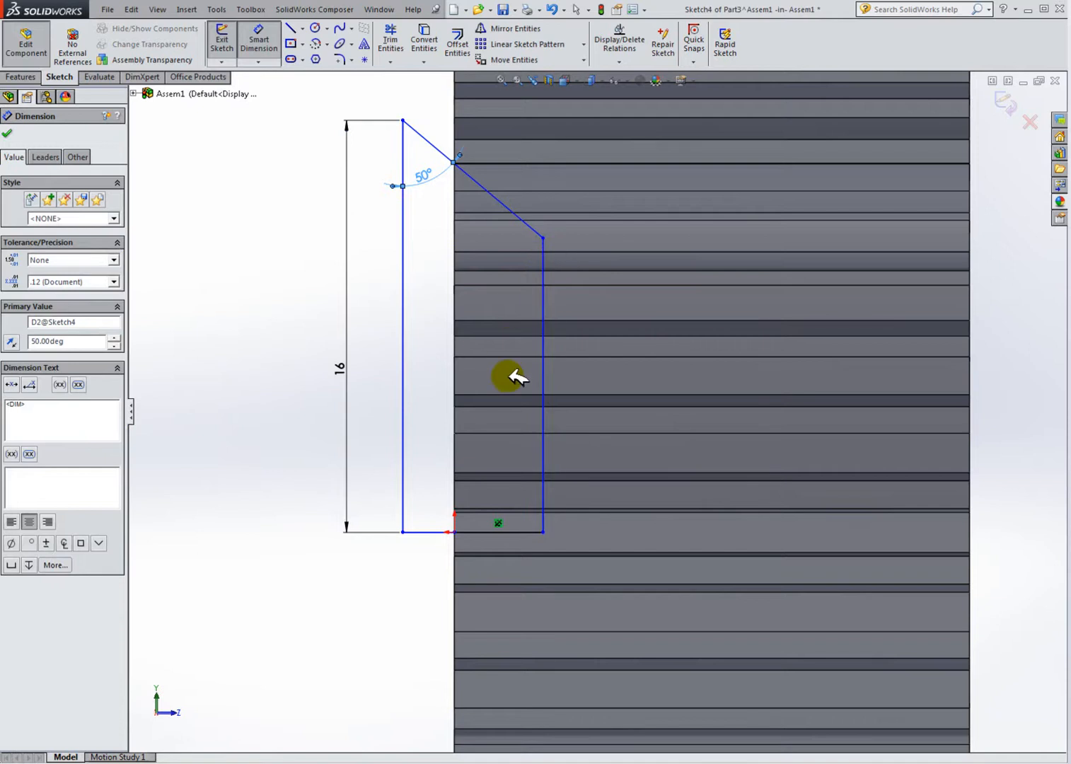
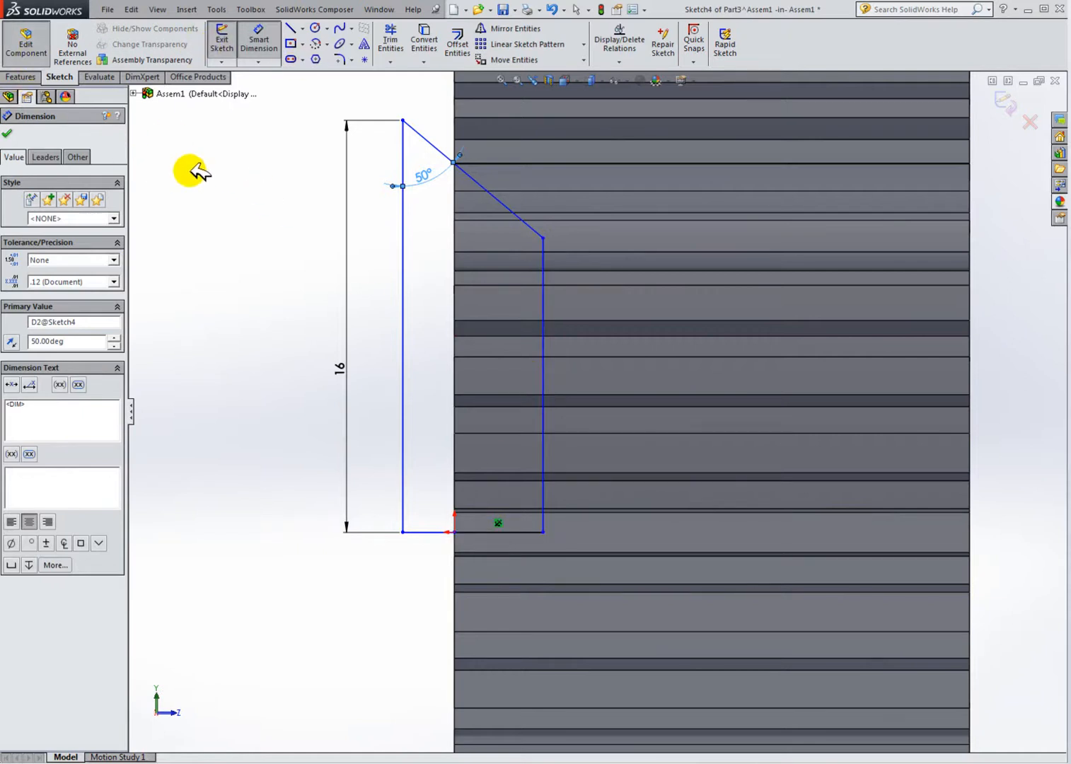
Step: Exit the sketch and revolve-cut the profile 360 degrees about its bottom horizontal line
{"action": "left_click", "coordinate": [256, 36]}
{"action": "left_click", "coordinate": [225, 44]}
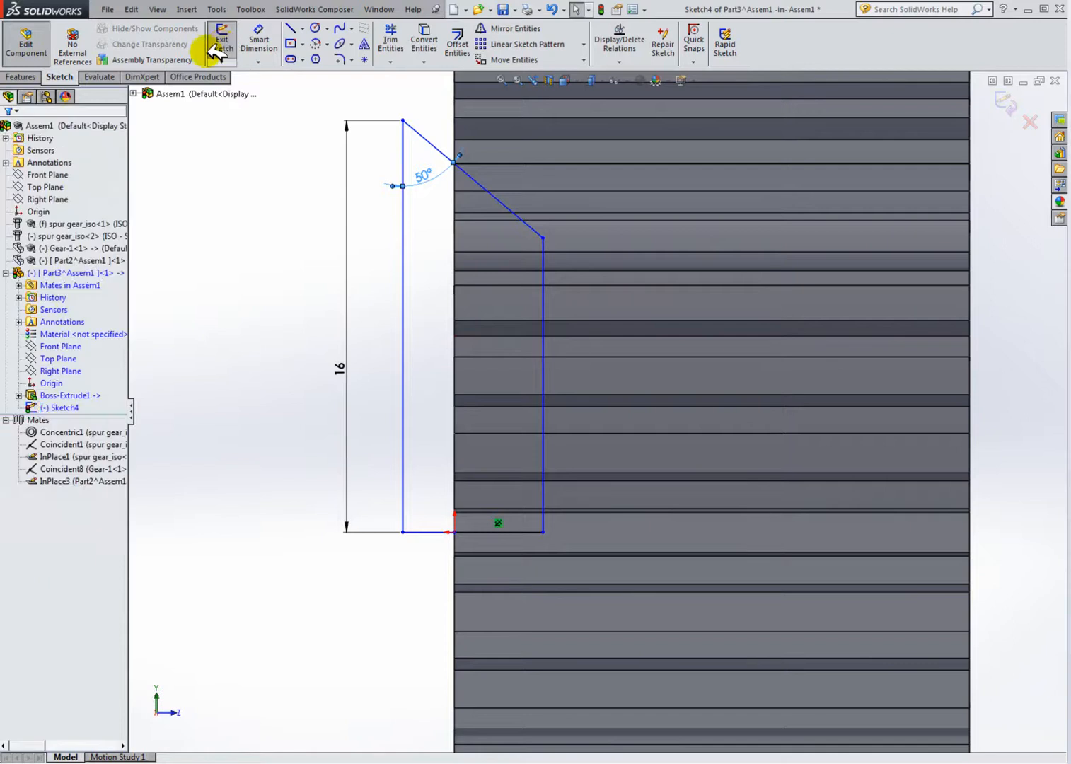
{"action": "left_click", "coordinate": [20, 77]}
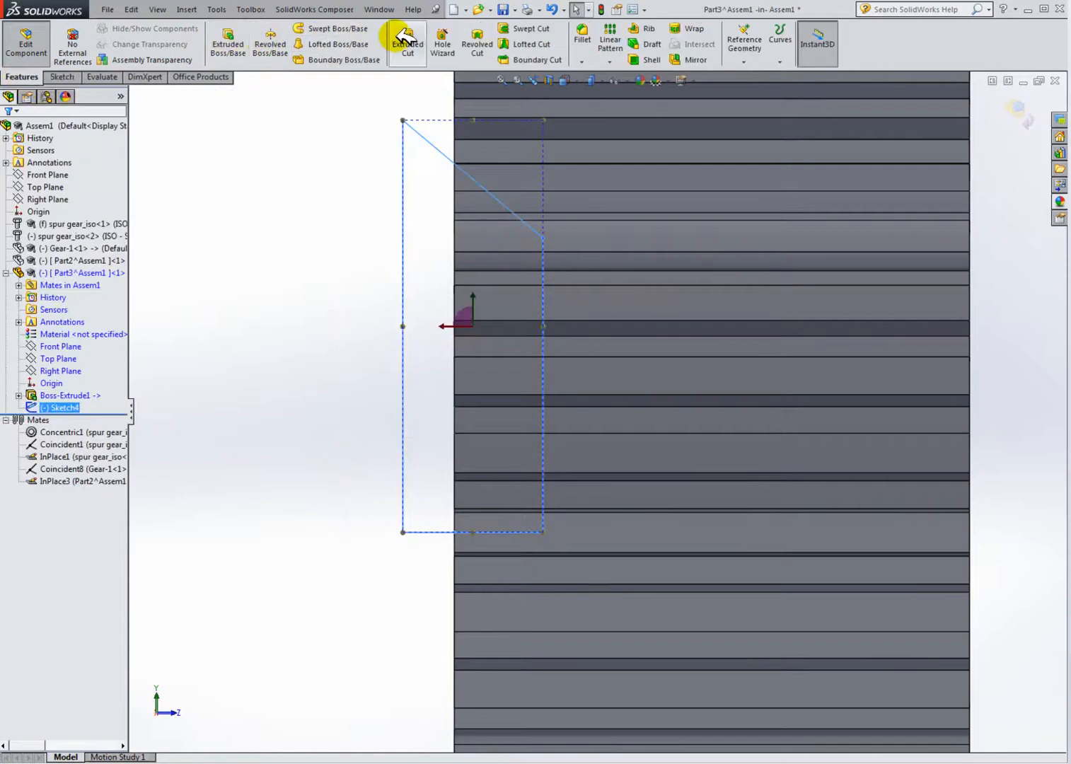
{"action": "left_click", "coordinate": [477, 44]}
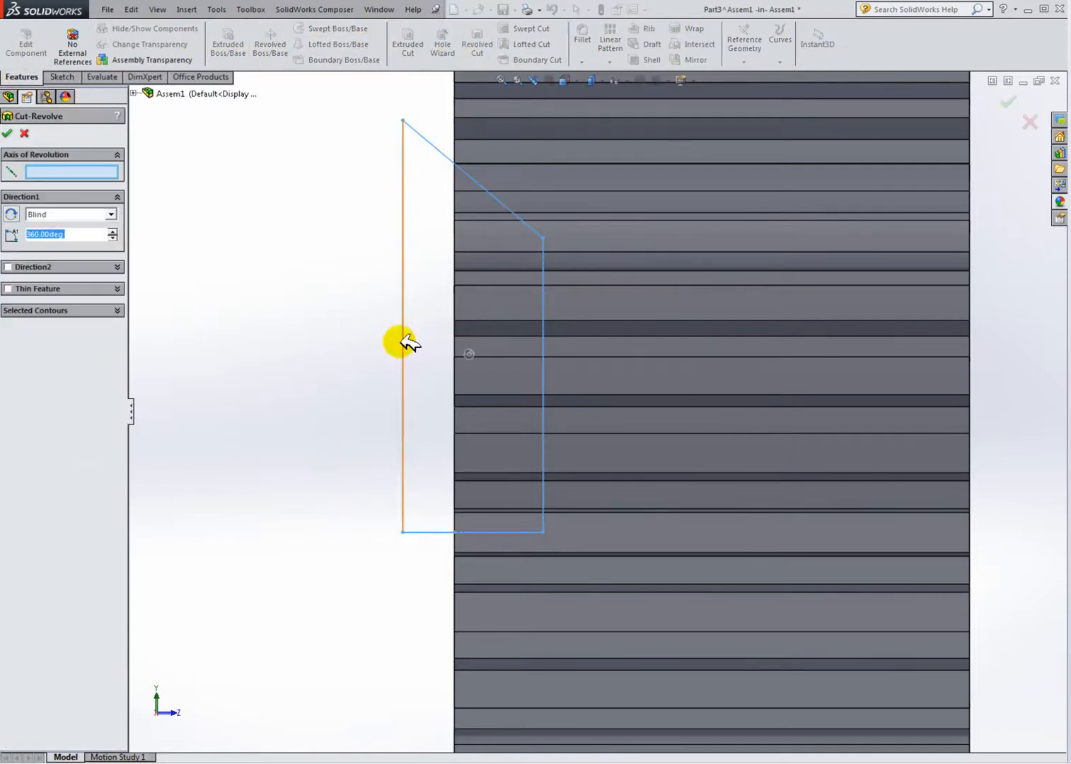
{"action": "left_click", "coordinate": [453, 532]}
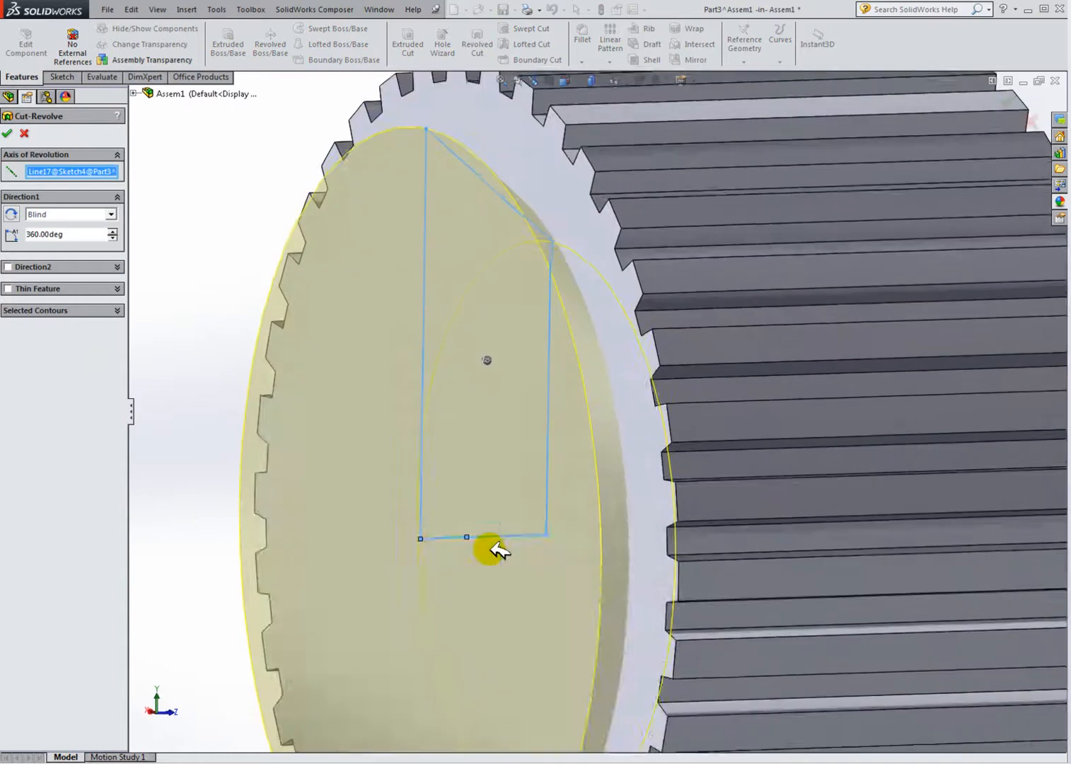
{"action": "left_click", "coordinate": [11, 130]}
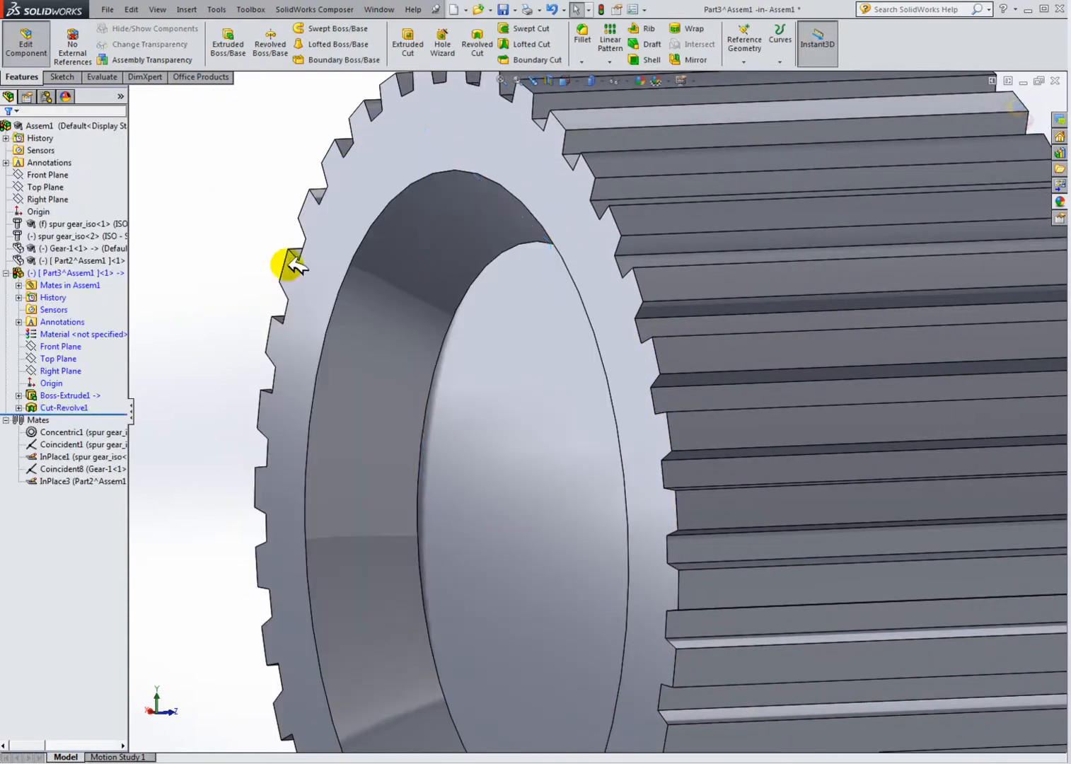
Step: Finish editing Part3 in context and return to the assembly
{"action": "middle_click_drag", "start_coordinate": [459, 356], "coordinate": [414, 374]}
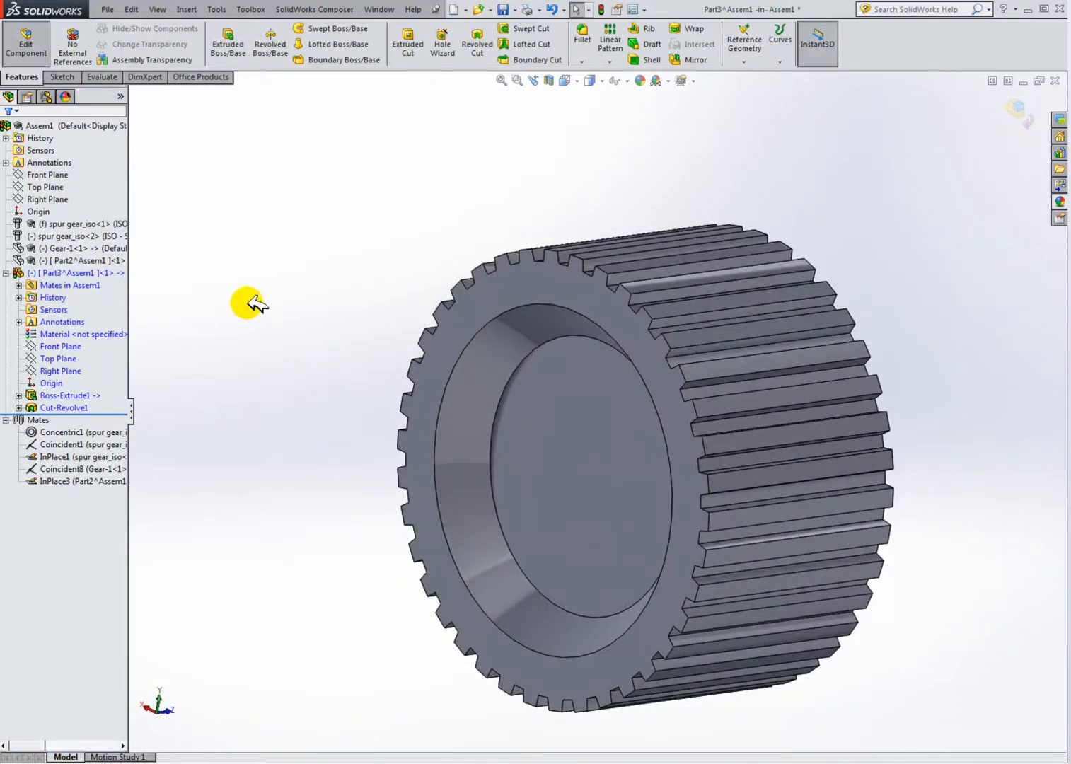
{"action": "left_click", "coordinate": [48, 274]}
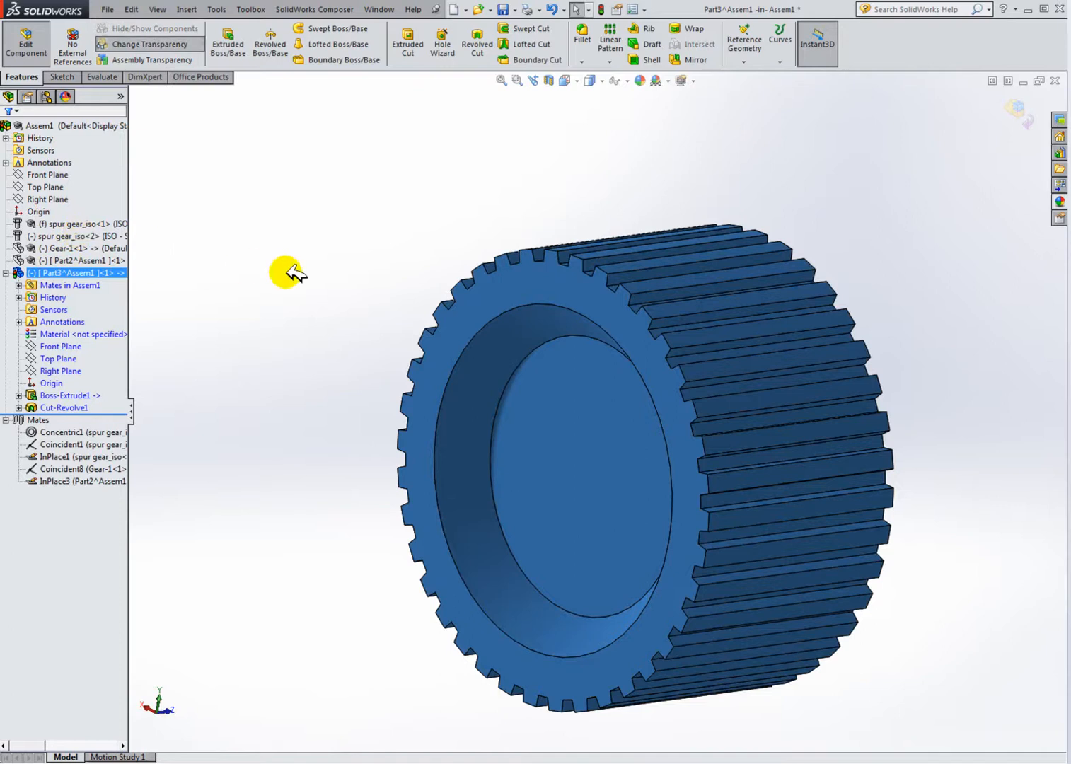
{"action": "left_click", "coordinate": [265, 269]}
{"action": "left_click", "coordinate": [25, 41]}
{"action": "left_click", "coordinate": [328, 128]}
{"action": "left_click", "coordinate": [503, 9]}
{"action": "left_click", "coordinate": [601, 9]}
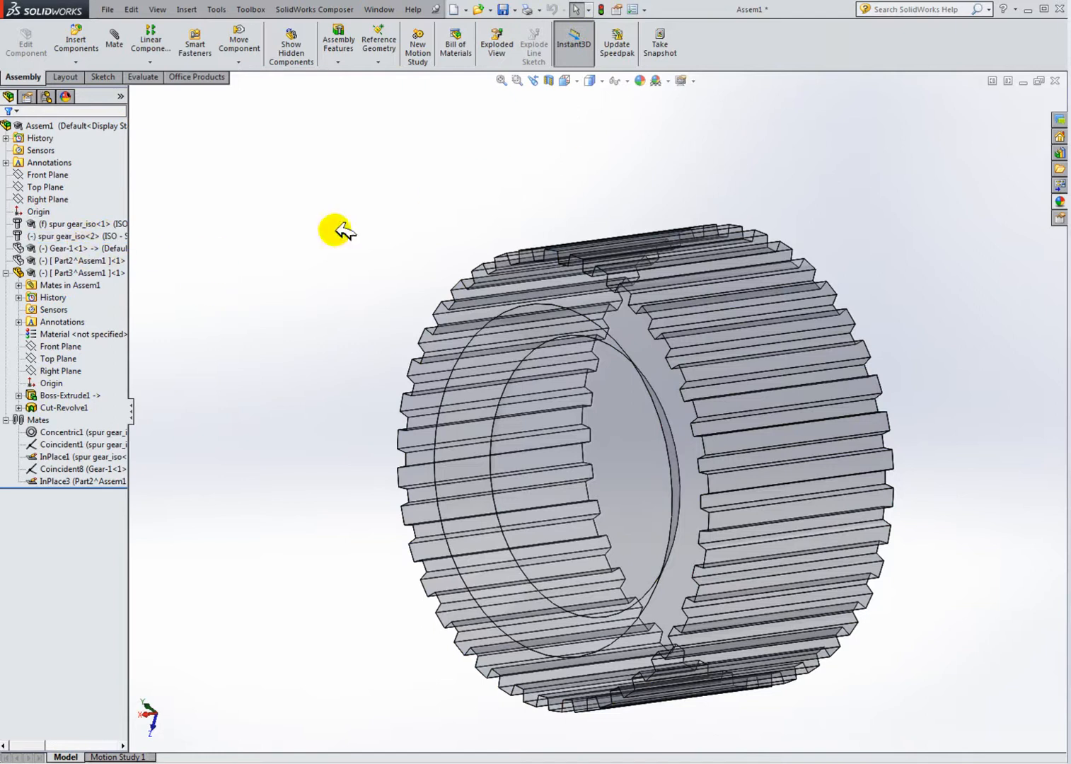
Step: Restore Part3's display and show the hidden Part2 component in the assembly
{"action": "scroll", "coordinate": [600, 406], "scroll_direction": "up", "scroll_amount": 3}
{"action": "middle_click_drag", "start_coordinate": [700, 409], "coordinate": [581, 408]}
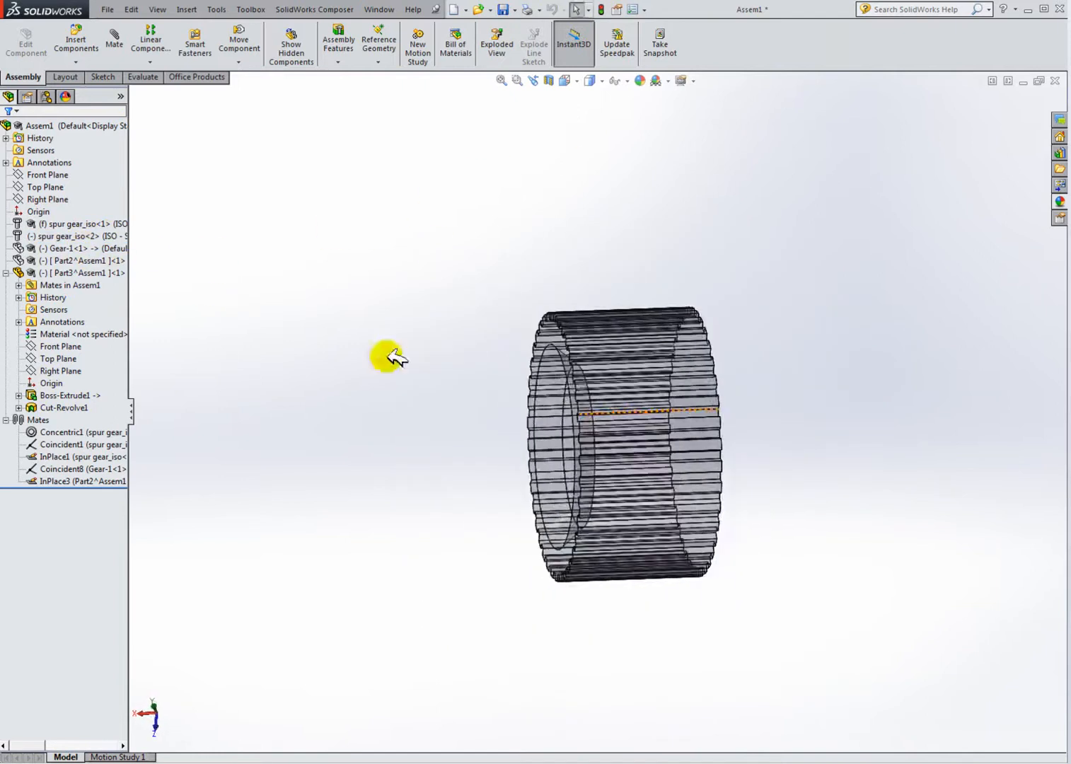
{"action": "right_click", "coordinate": [71, 273]}
{"action": "left_click", "coordinate": [115, 235]}
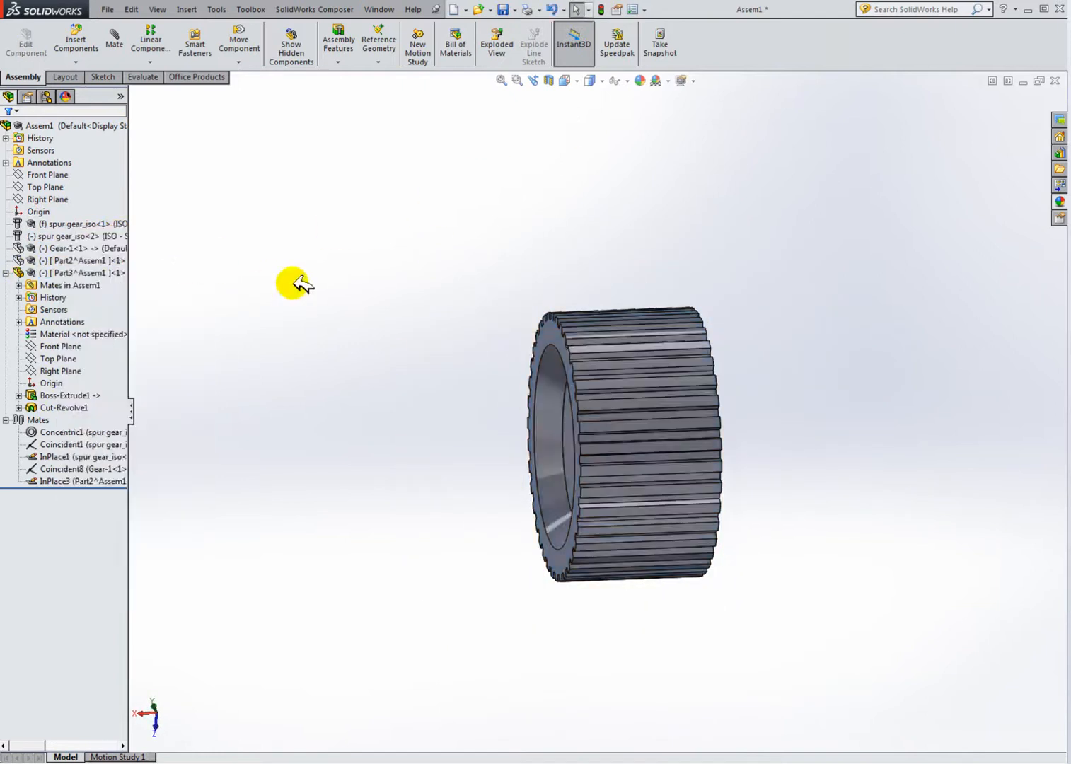
{"action": "right_click", "coordinate": [69, 260]}
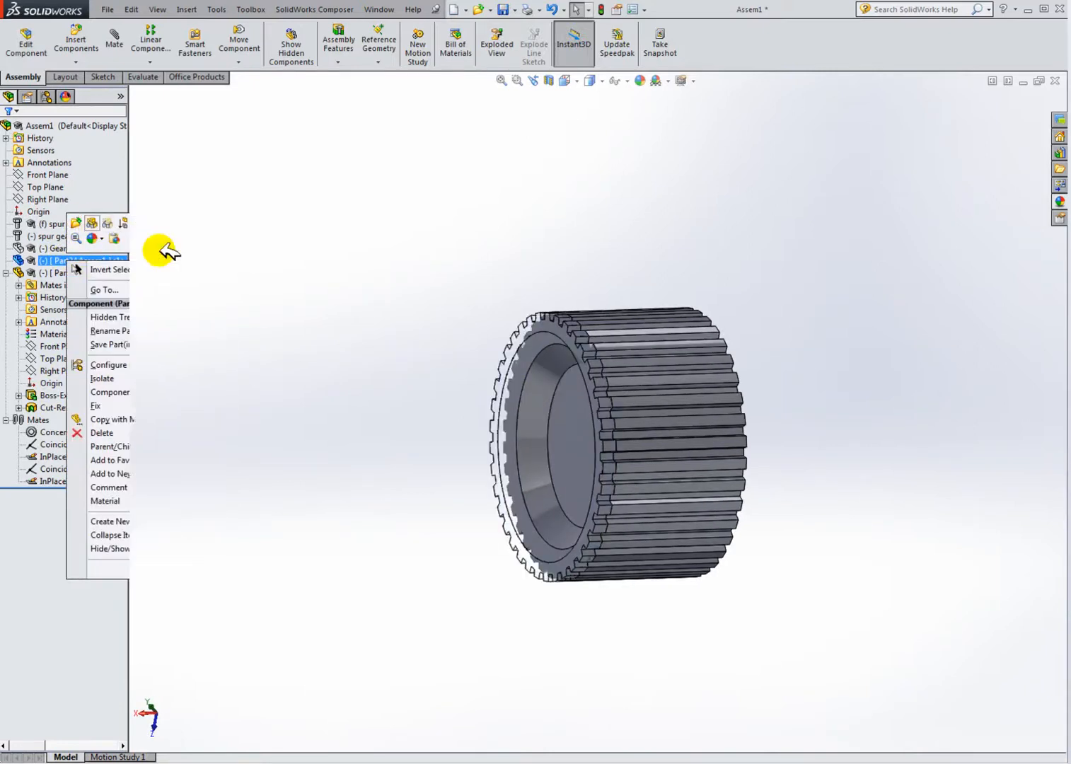
{"action": "left_click", "coordinate": [566, 241]}
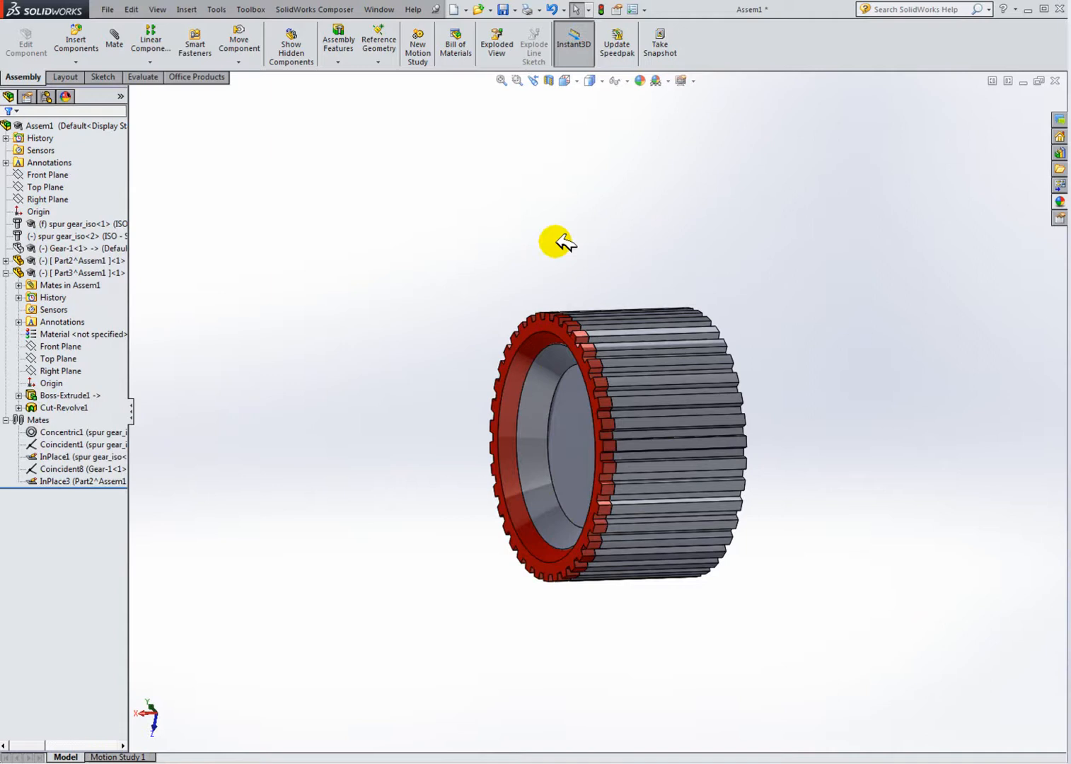
Step: Create a section view cutting through the assembled parts
{"action": "left_click", "coordinate": [548, 80]}
{"action": "middle_click_drag", "start_coordinate": [698, 423], "coordinate": [696, 637]}
{"action": "left_click", "coordinate": [10, 134]}
Step: Inspect the sectioned ring parts from several angles and zoom levels
{"action": "scroll", "coordinate": [557, 358], "scroll_direction": "down", "scroll_amount": 5}
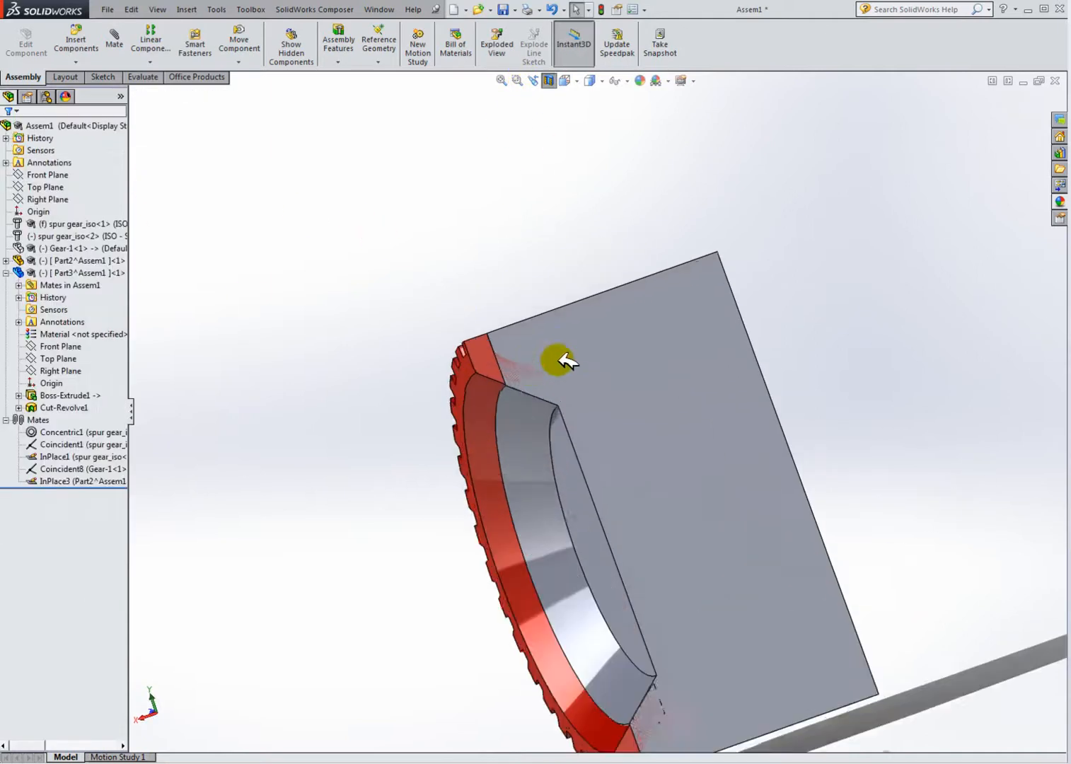
{"action": "middle_click_drag", "start_coordinate": [538, 333], "coordinate": [521, 399]}
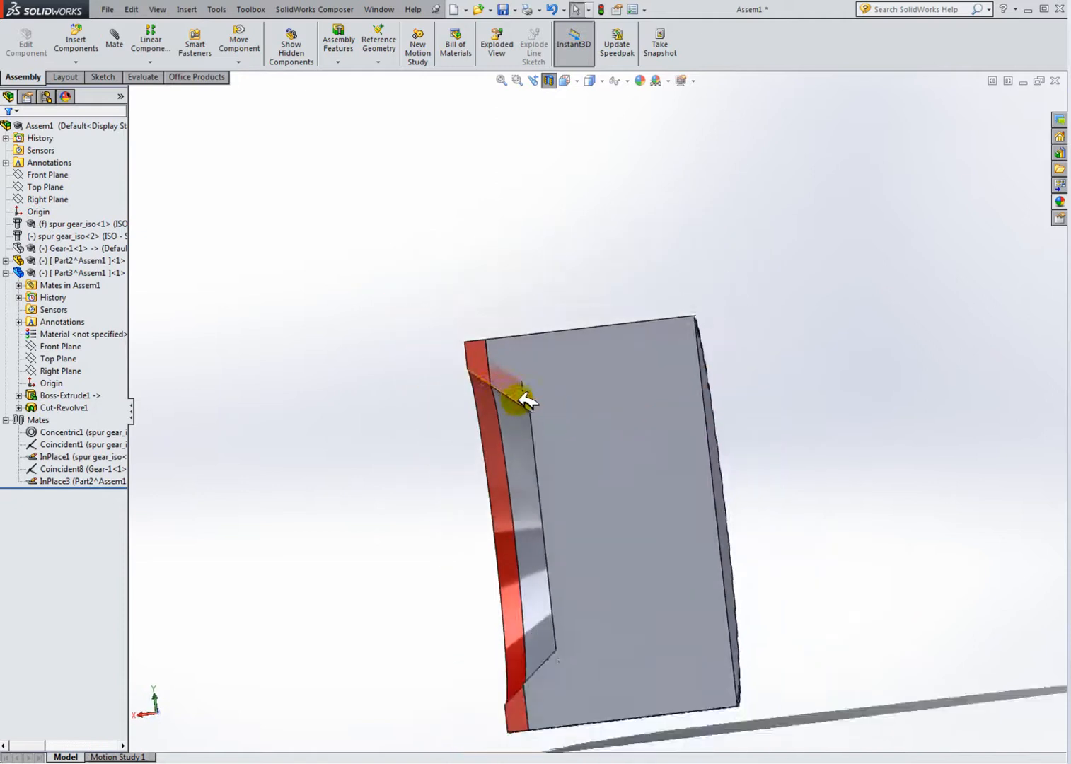
{"action": "scroll", "coordinate": [521, 399], "scroll_direction": "down", "scroll_amount": 5}
{"action": "scroll", "coordinate": [526, 382], "scroll_direction": "down", "scroll_amount": 3}
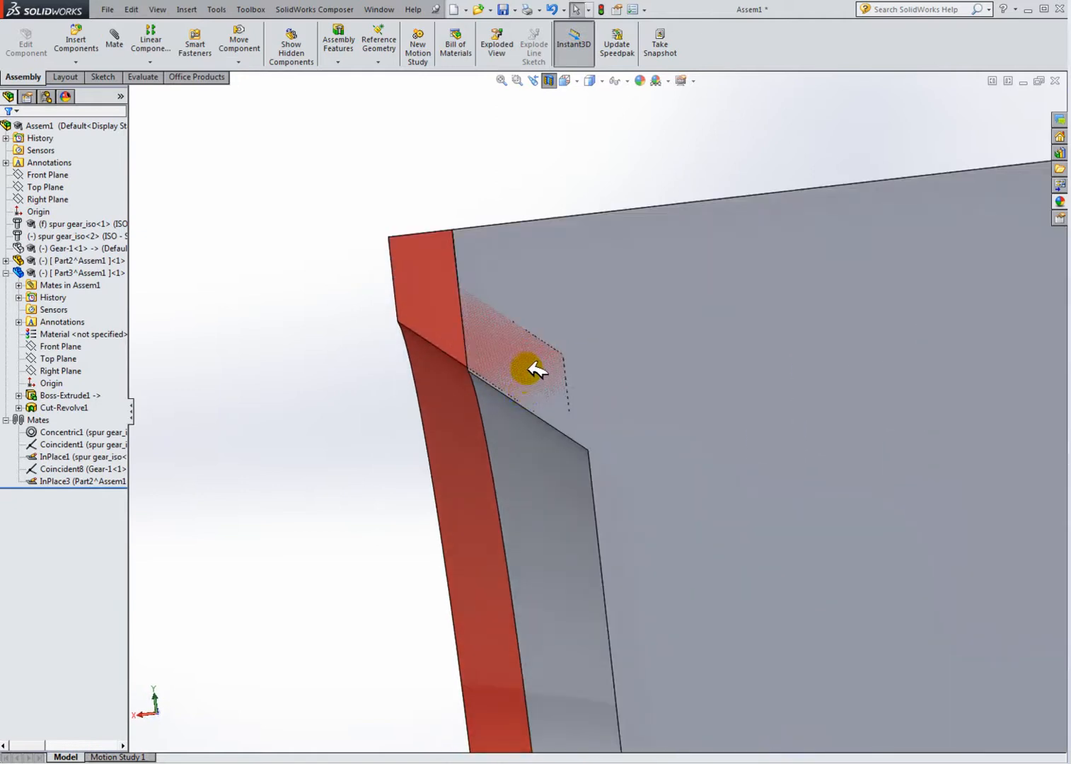
{"action": "scroll", "coordinate": [516, 396], "scroll_direction": "up", "scroll_amount": 5}
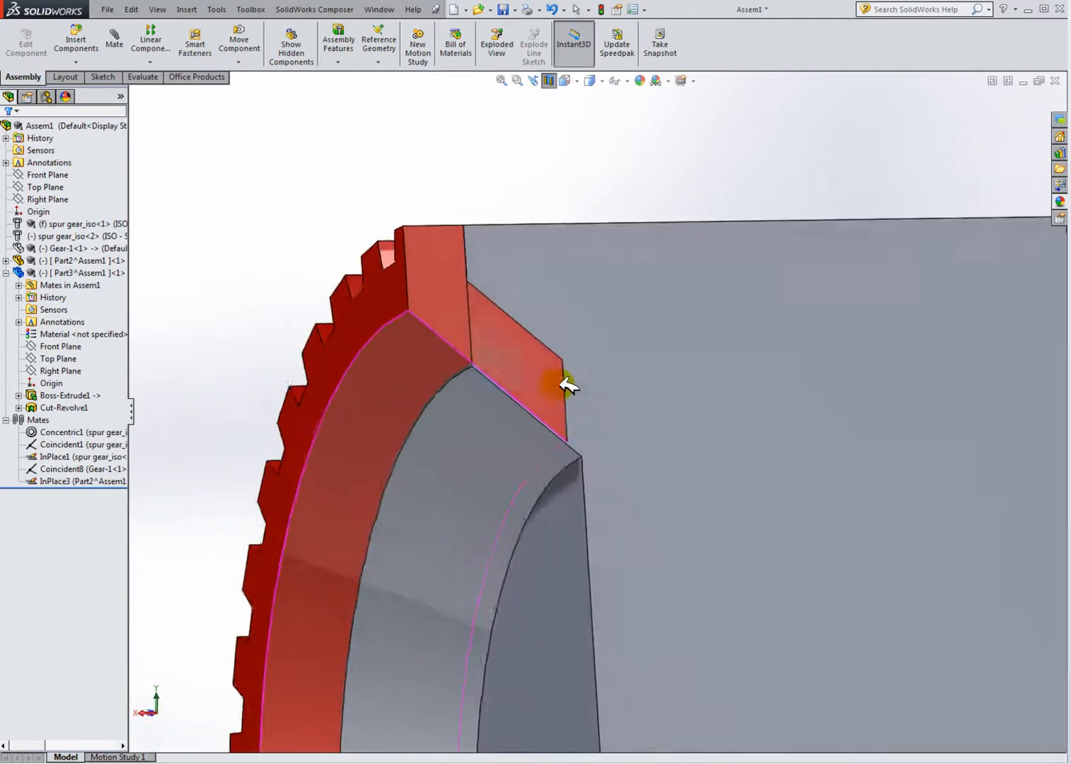
{"action": "middle_click_drag", "start_coordinate": [509, 396], "coordinate": [490, 418]}
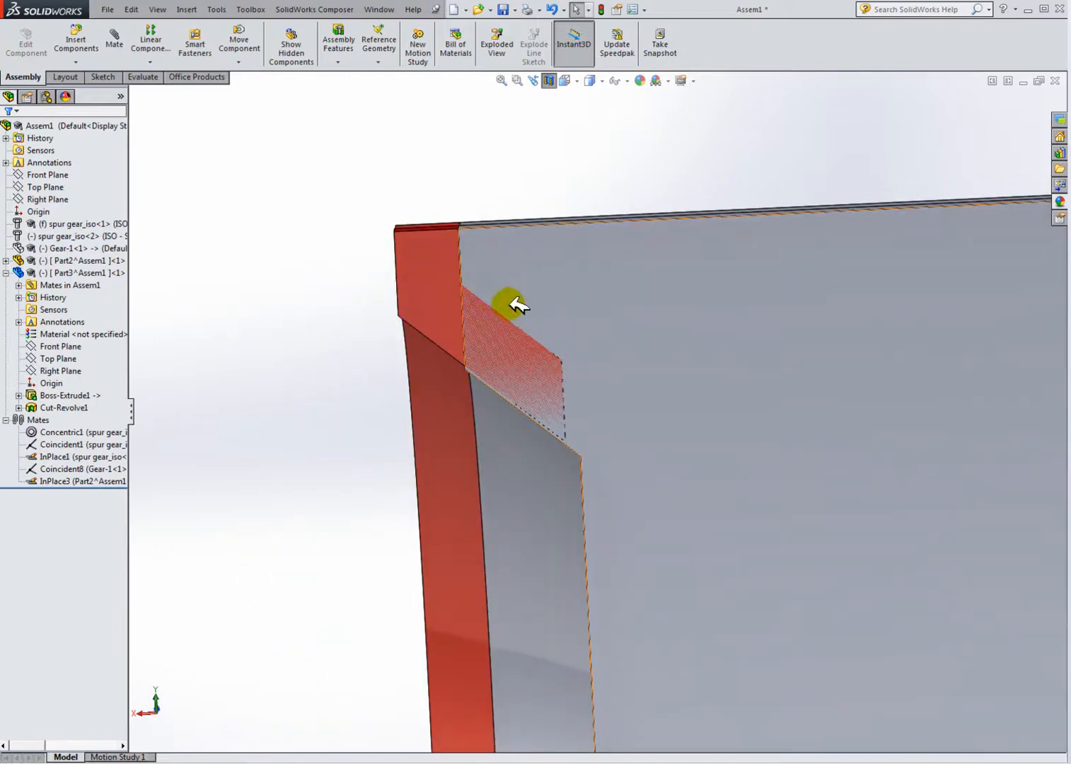
{"action": "mouse_move", "coordinate": [495, 323]}
{"action": "middle_mouse_down"}
{"action": "mouse_move", "coordinate": [514, 375]}
{"action": "mouse_move", "coordinate": [505, 375]}
{"action": "middle_mouse_up"}
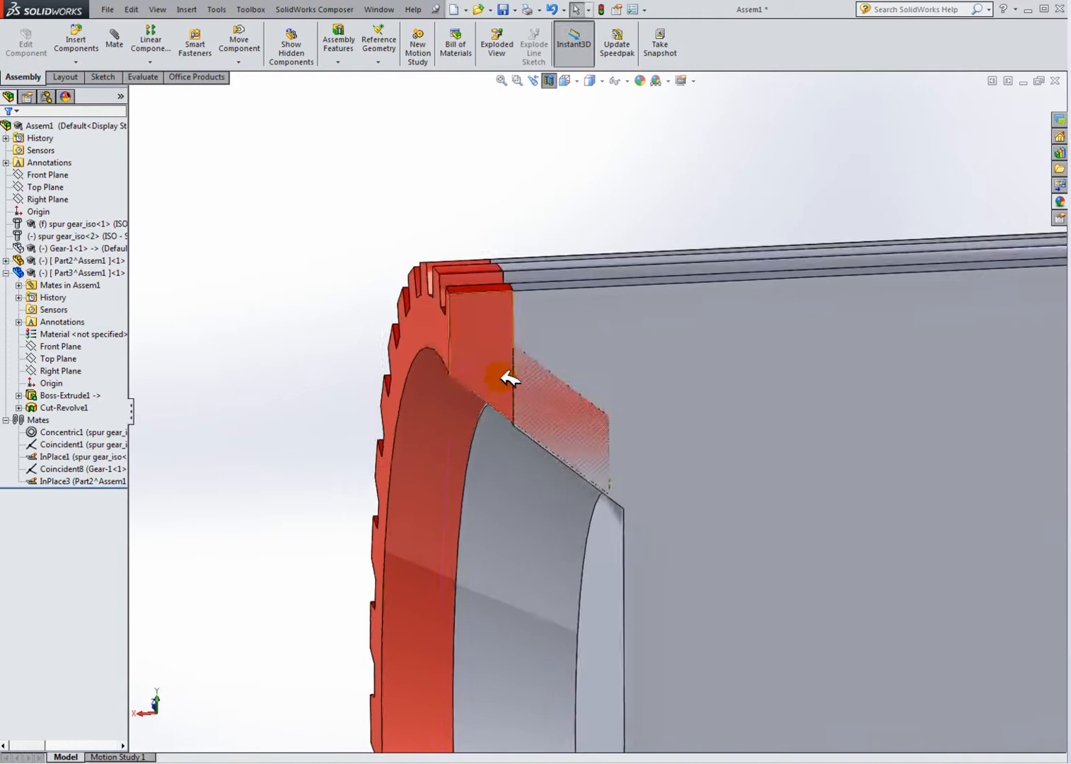
{"action": "scroll", "coordinate": [315, 294], "scroll_direction": "up", "scroll_amount": 8}
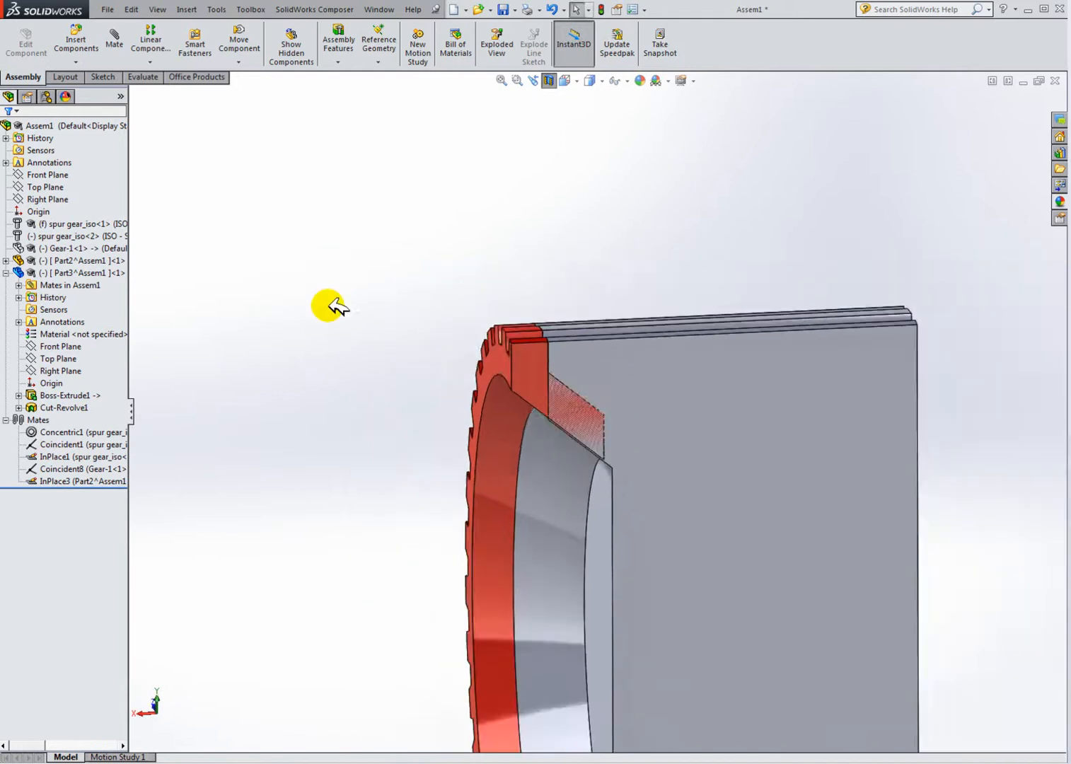
{"action": "scroll", "coordinate": [607, 551], "scroll_direction": "down", "scroll_amount": 2}
{"action": "scroll", "coordinate": [607, 552], "scroll_direction": "down", "scroll_amount": 1}
{"action": "middle_click_drag", "start_coordinate": [607, 550], "coordinate": [622, 526]}
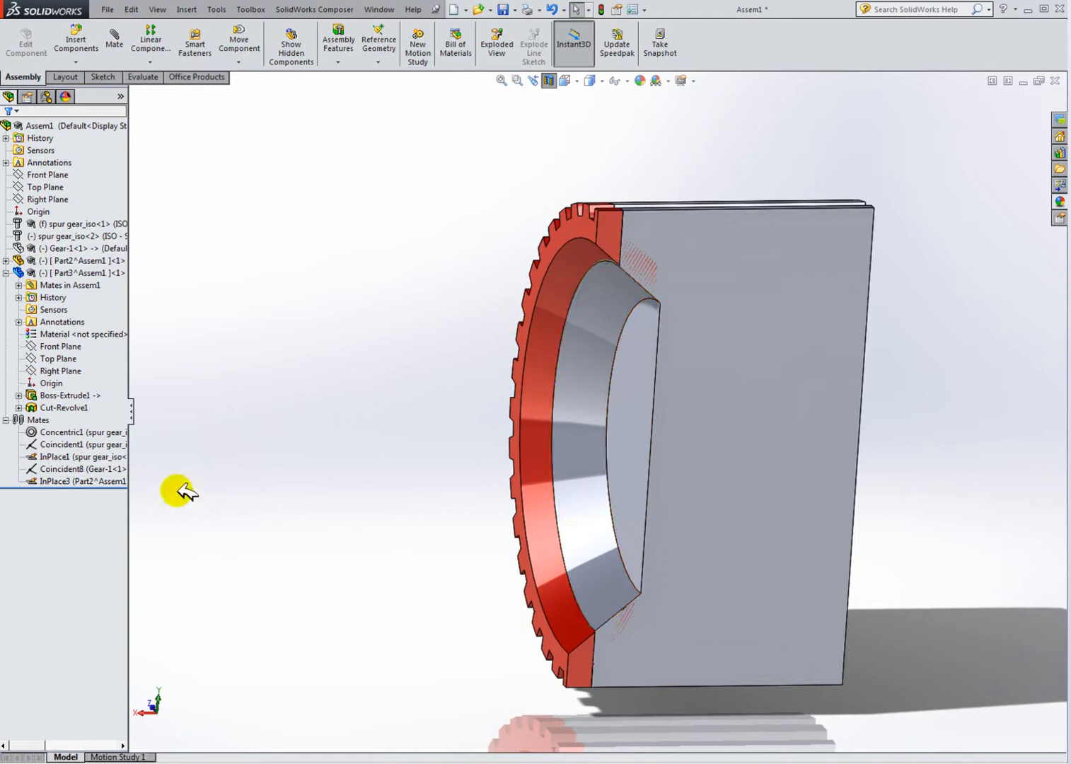
{"action": "scroll", "coordinate": [695, 339], "scroll_direction": "down", "scroll_amount": 2}
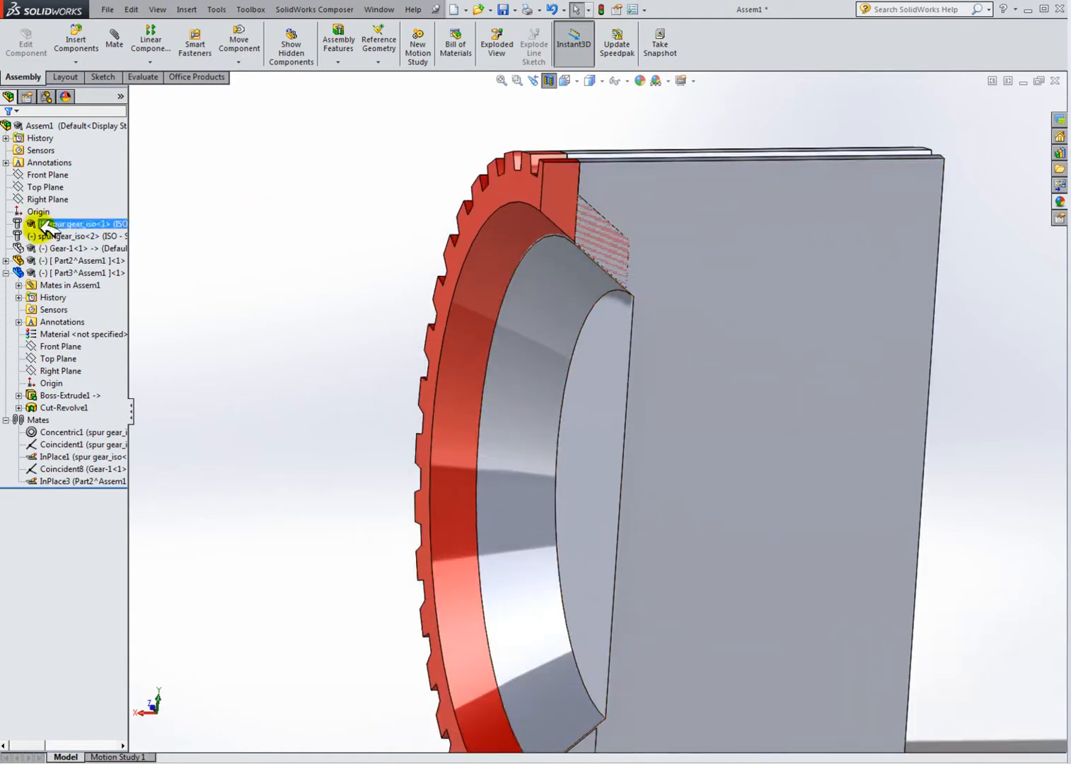
Step: Hide Part3 so only Part2's ring remains visible
{"action": "left_click", "coordinate": [106, 261]}
{"action": "left_click", "coordinate": [173, 258]}
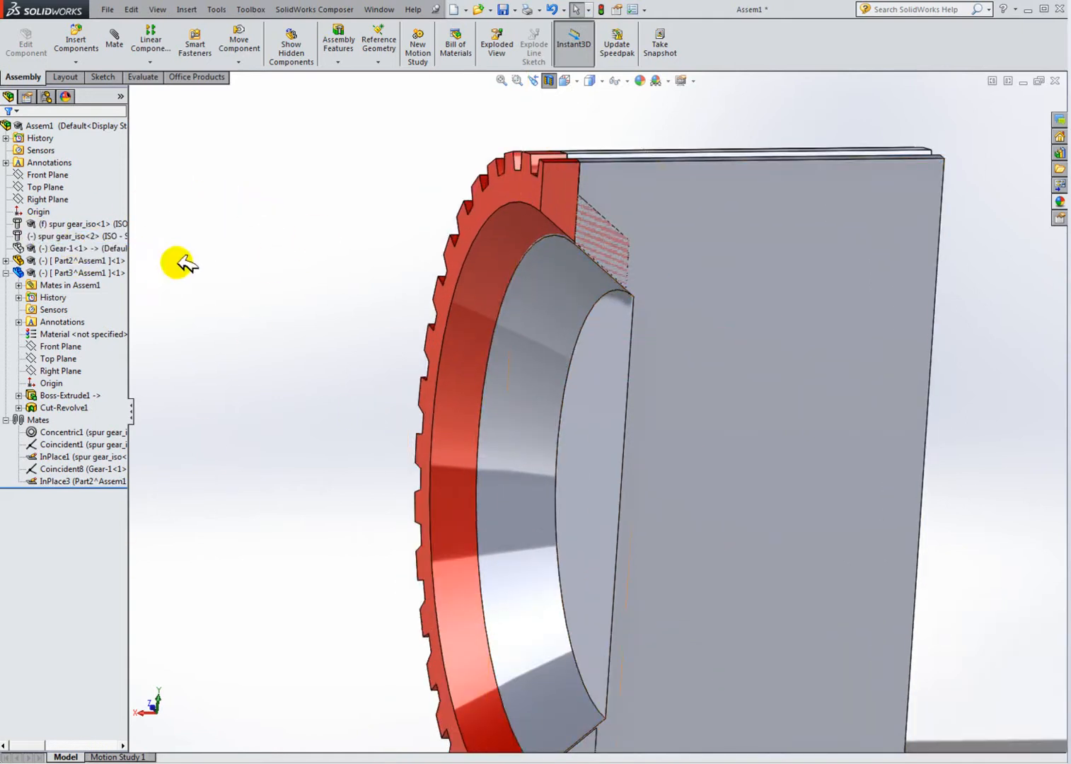
{"action": "right_click", "coordinate": [778, 187]}
{"action": "left_click", "coordinate": [106, 249]}
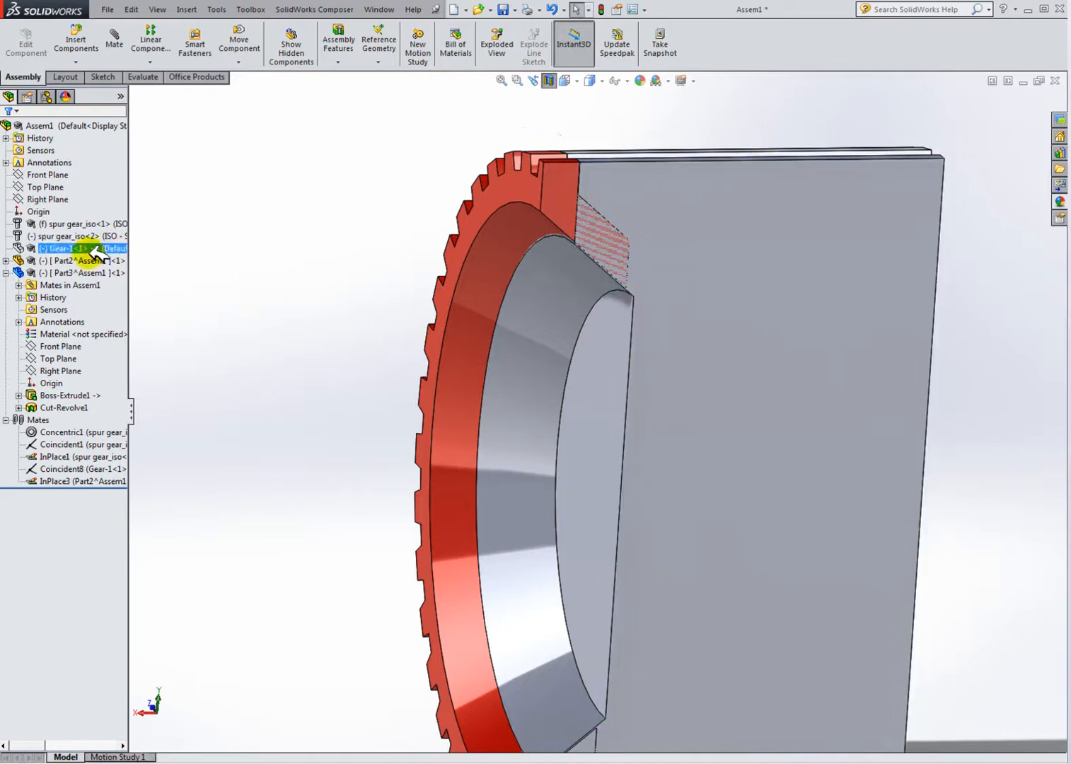
{"action": "left_click", "coordinate": [79, 260]}
{"action": "left_click", "coordinate": [79, 272], "text": "ctrl"}
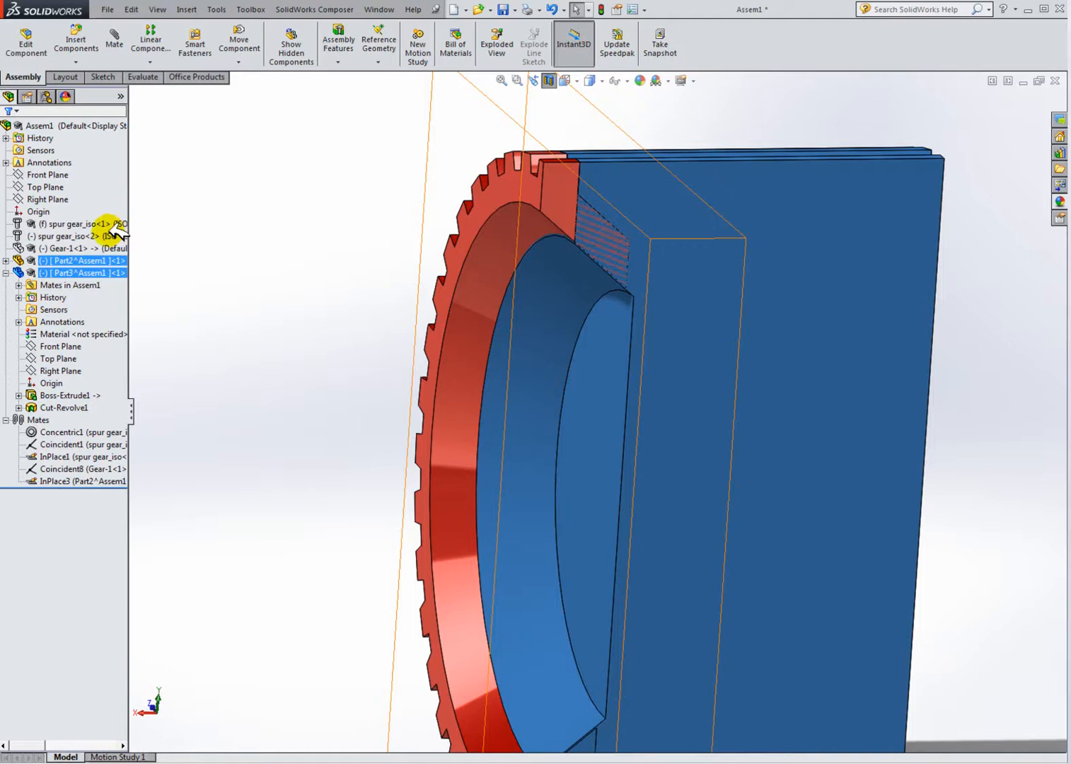
{"action": "left_click", "coordinate": [115, 228]}
{"action": "scroll", "coordinate": [612, 275], "scroll_direction": "down", "scroll_amount": 1}
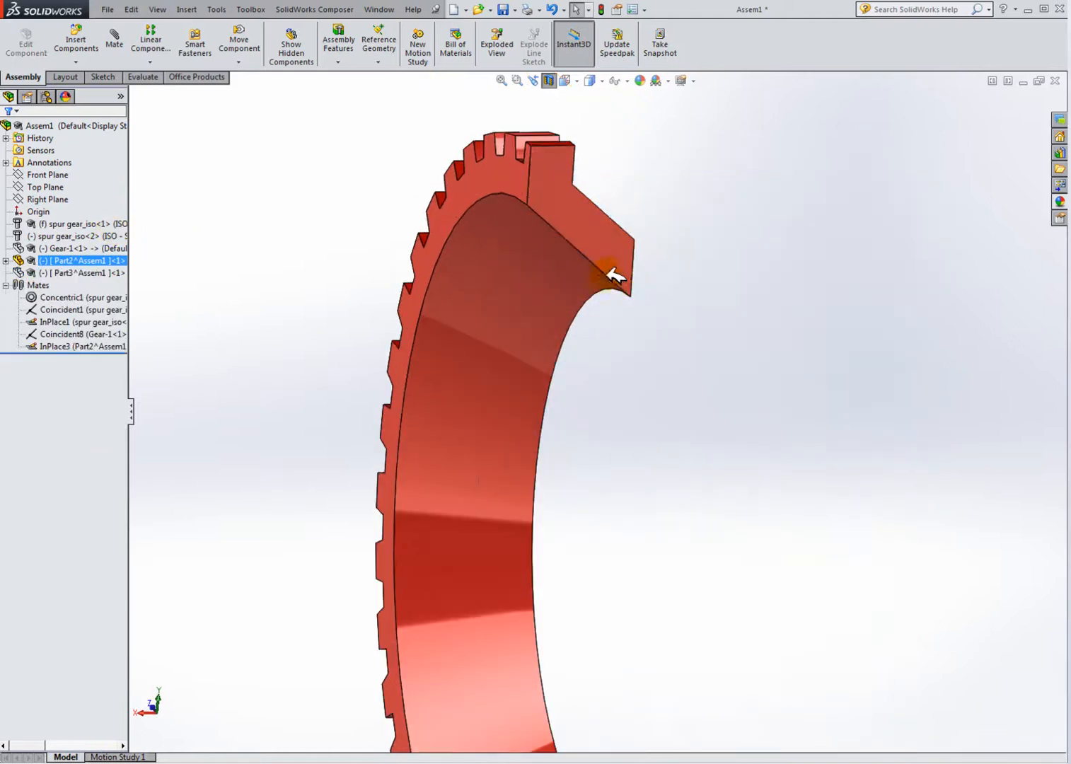
Step: Measure the distance between the two end vertices of Part2's short vertical edge
{"action": "left_click", "coordinate": [683, 264]}
{"action": "middle_click_drag", "start_coordinate": [671, 279], "coordinate": [648, 292]}
{"action": "scroll", "coordinate": [626, 263], "scroll_direction": "down", "scroll_amount": 3}
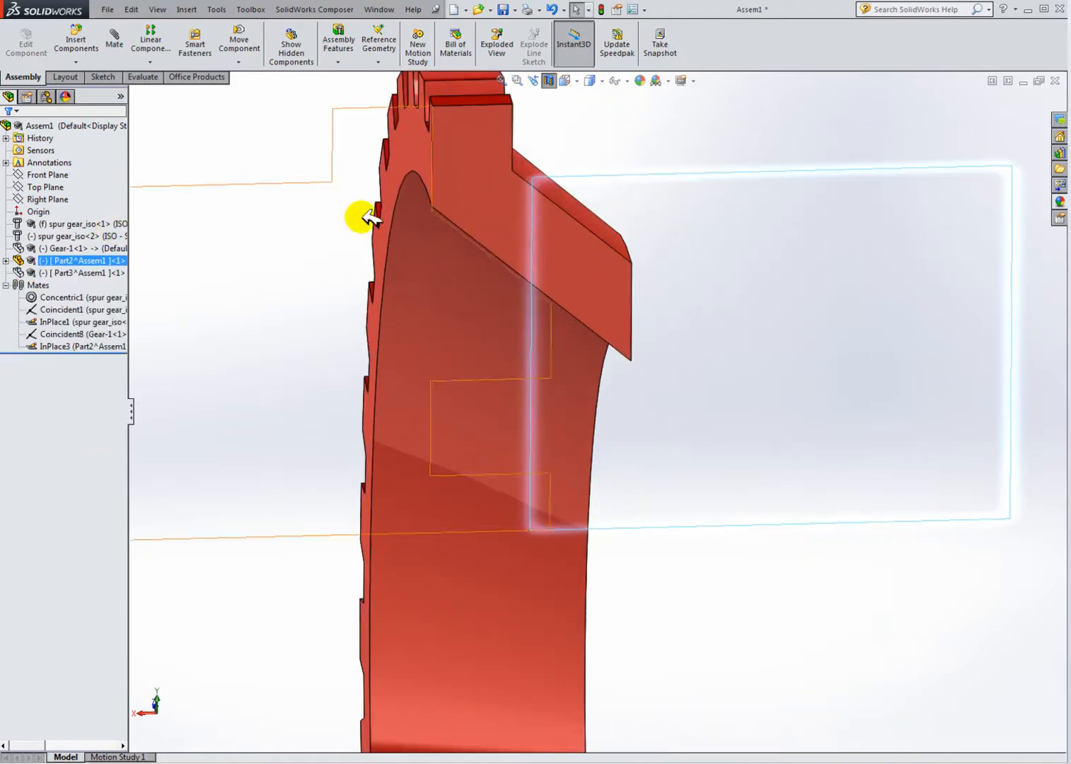
{"action": "left_click", "coordinate": [137, 76]}
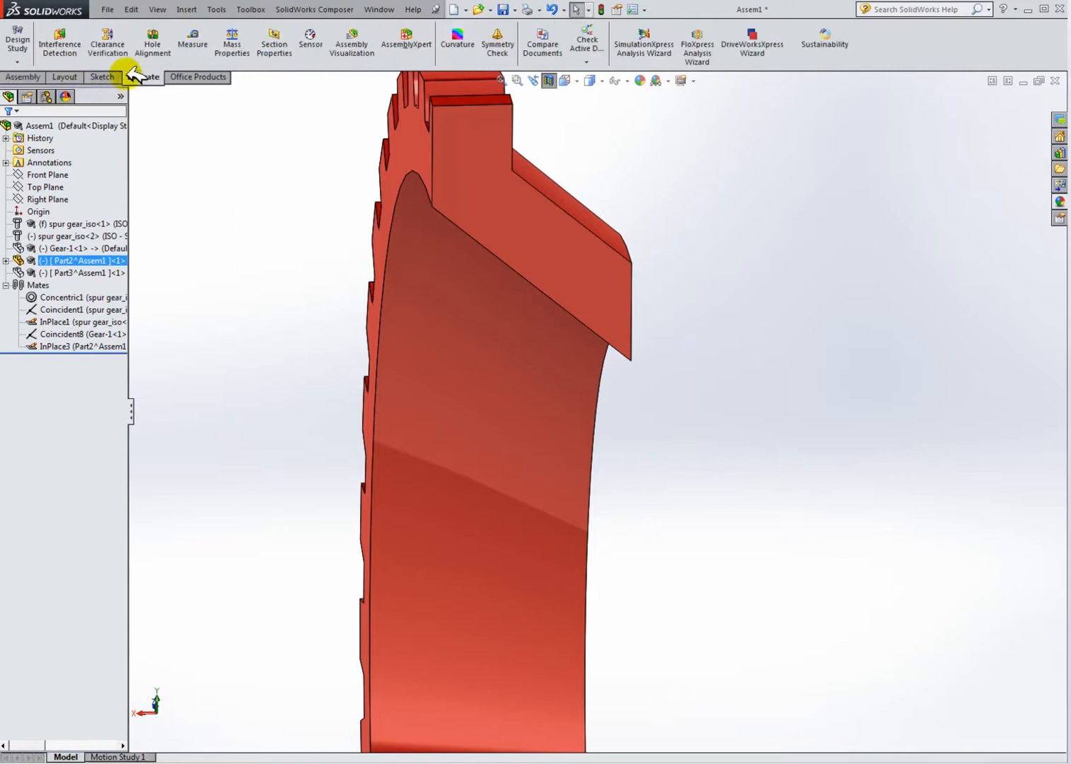
{"action": "left_click", "coordinate": [193, 43]}
{"action": "scroll", "coordinate": [629, 287], "scroll_direction": "down", "scroll_amount": 2}
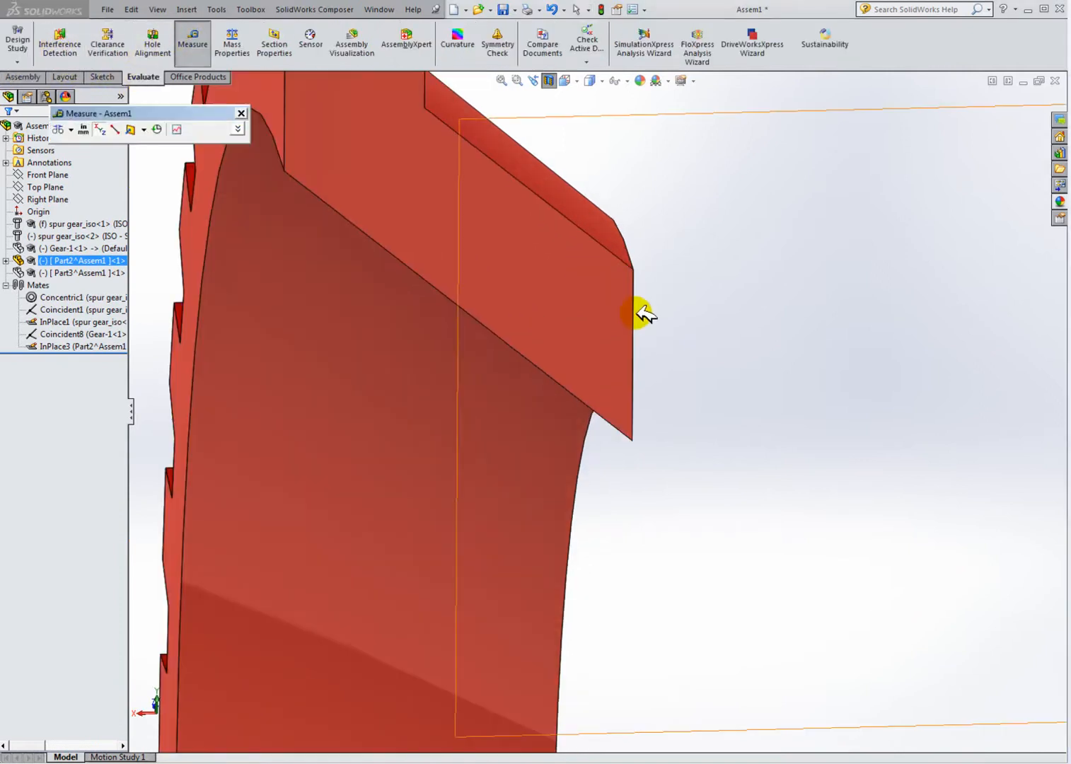
{"action": "left_click", "coordinate": [633, 268]}
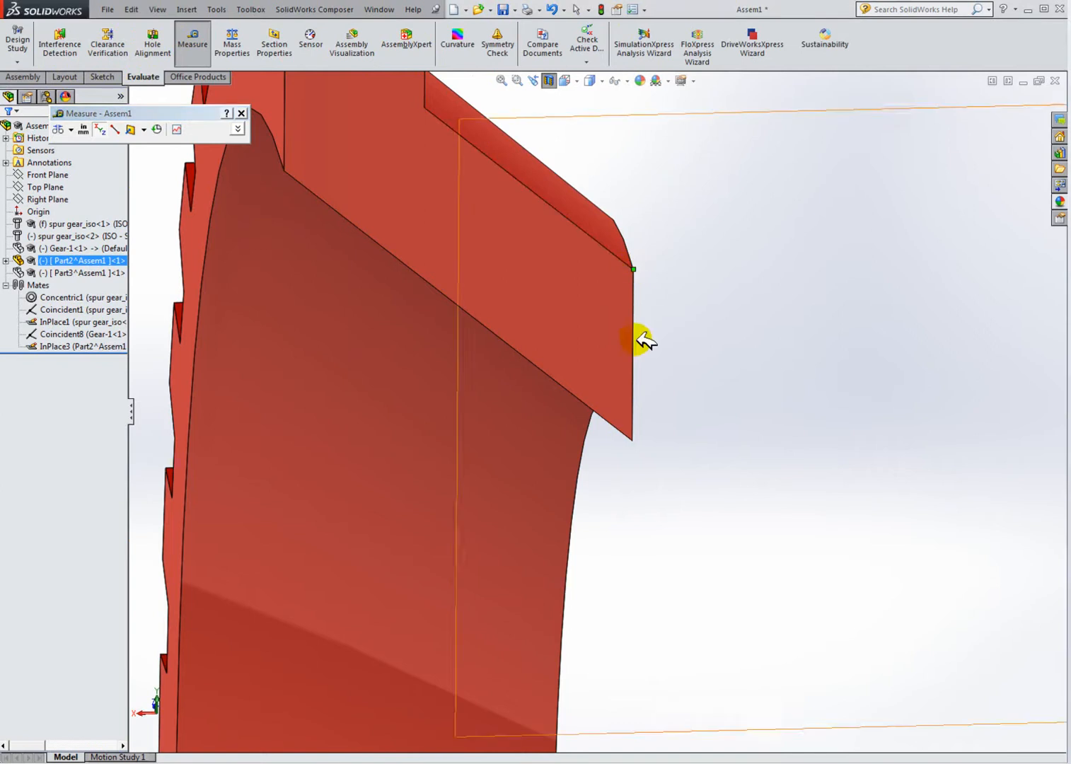
{"action": "left_click", "coordinate": [633, 436]}
{"action": "middle_click_drag", "start_coordinate": [667, 370], "coordinate": [747, 396]}
{"action": "scroll", "coordinate": [680, 383], "scroll_direction": "down", "scroll_amount": 1}
{"action": "scroll", "coordinate": [680, 382], "scroll_direction": "up", "scroll_amount": 3}
{"action": "middle_click_drag", "start_coordinate": [650, 406], "coordinate": [518, 342]}
{"action": "key", "text": "Escape"}
{"action": "scroll", "coordinate": [573, 367], "scroll_direction": "up", "scroll_amount": 3}
Step: Expand Part2's feature tree and select the sketch under Cut-Revolve1 to view its profile
{"action": "left_click", "coordinate": [6, 261]}
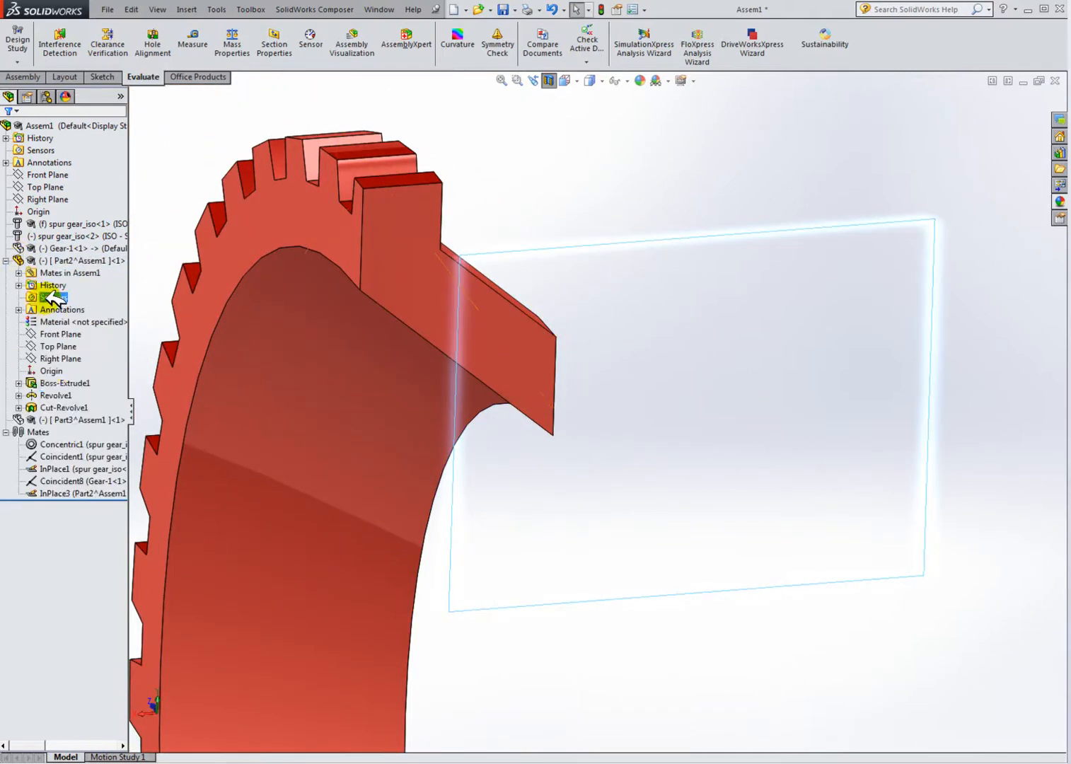
{"action": "left_click", "coordinate": [41, 407]}
{"action": "left_click", "coordinate": [18, 407]}
{"action": "left_click", "coordinate": [69, 419]}
{"action": "left_click", "coordinate": [78, 407], "text": "ctrl"}
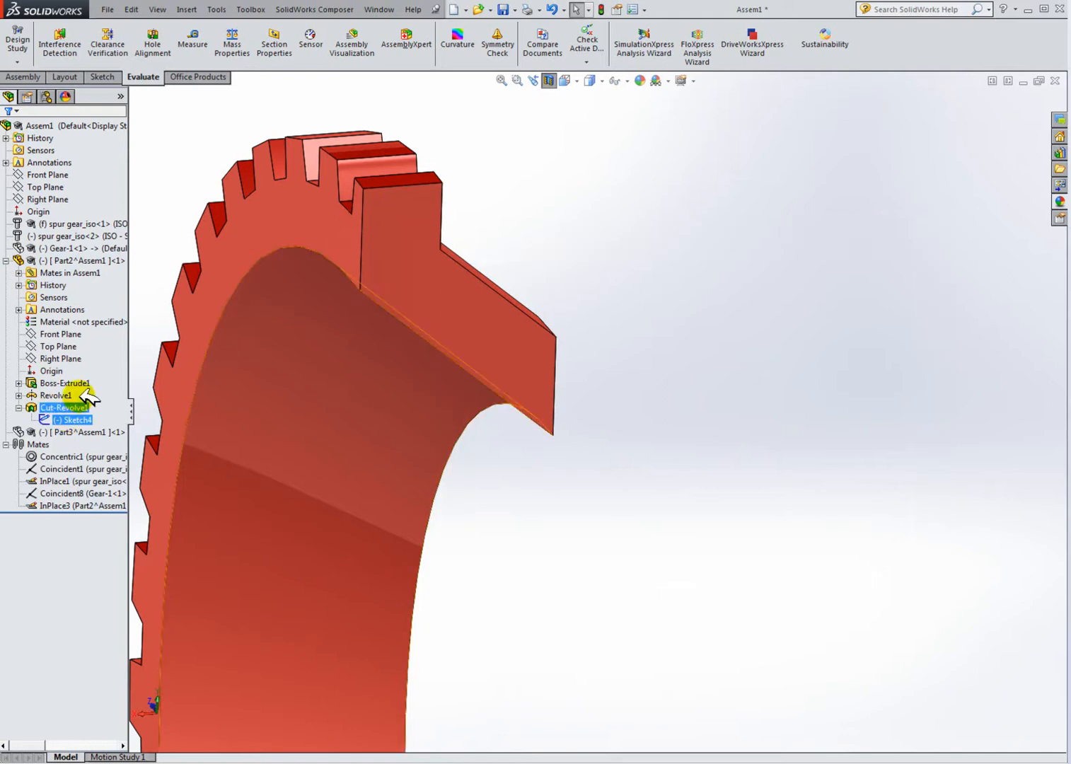
{"action": "left_click", "coordinate": [640, 479]}
{"action": "scroll", "coordinate": [614, 486], "scroll_direction": "up", "scroll_amount": 5}
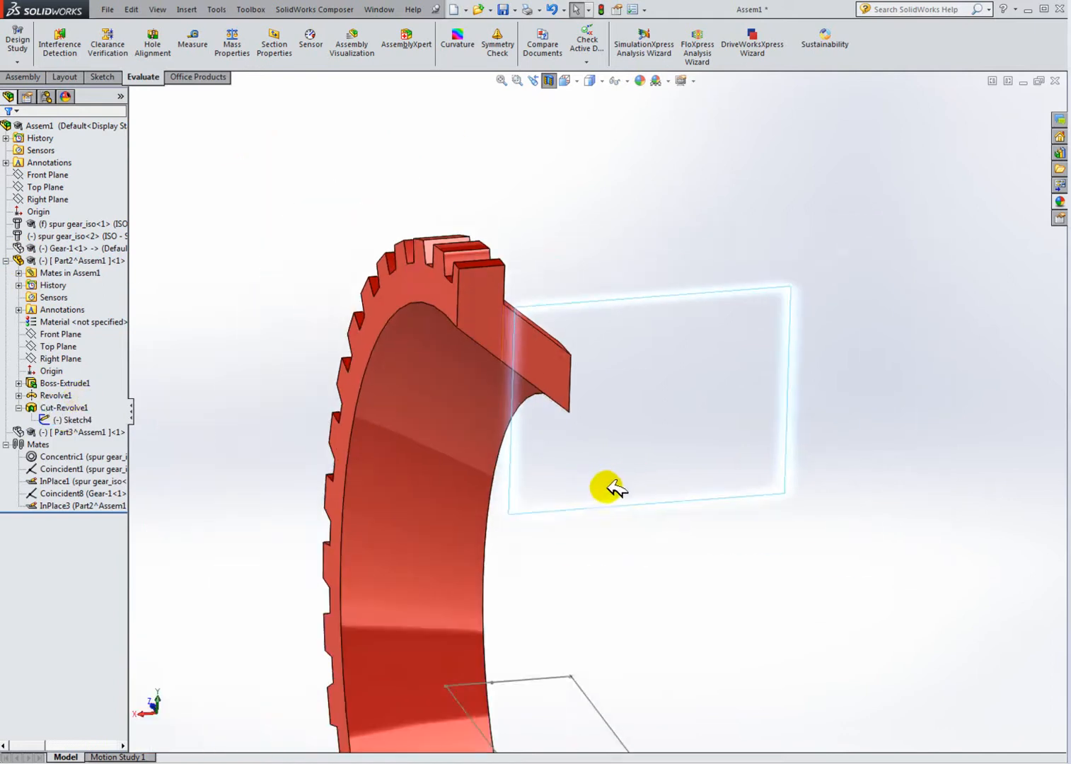
{"action": "middle_click_drag", "start_coordinate": [649, 534], "coordinate": [735, 548]}
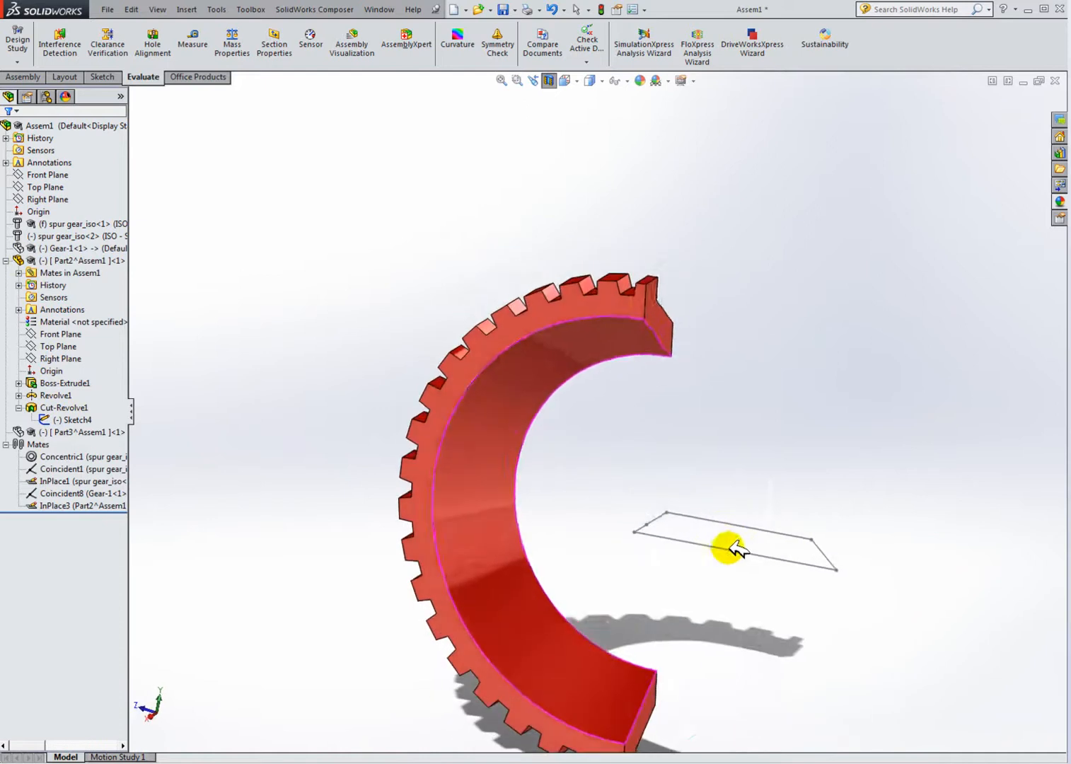
Step: Expand Revolve1 and select its Sketch2 to view that profile
{"action": "left_click", "coordinate": [32, 395]}
{"action": "left_click", "coordinate": [67, 407]}
{"action": "mouse_move", "coordinate": [377, 488]}
{"action": "middle_mouse_down"}
{"action": "mouse_move", "coordinate": [420, 521]}
{"action": "mouse_move", "coordinate": [421, 556]}
{"action": "mouse_move", "coordinate": [406, 528]}
{"action": "middle_mouse_up"}
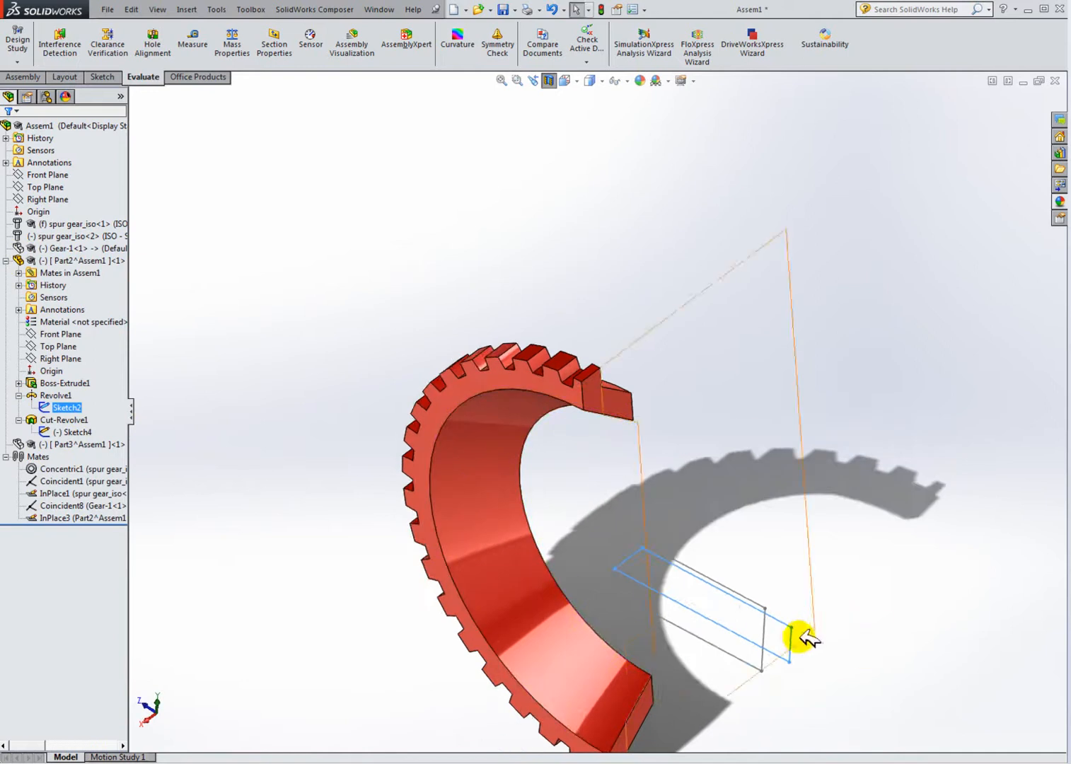
{"action": "left_click", "coordinate": [150, 409]}
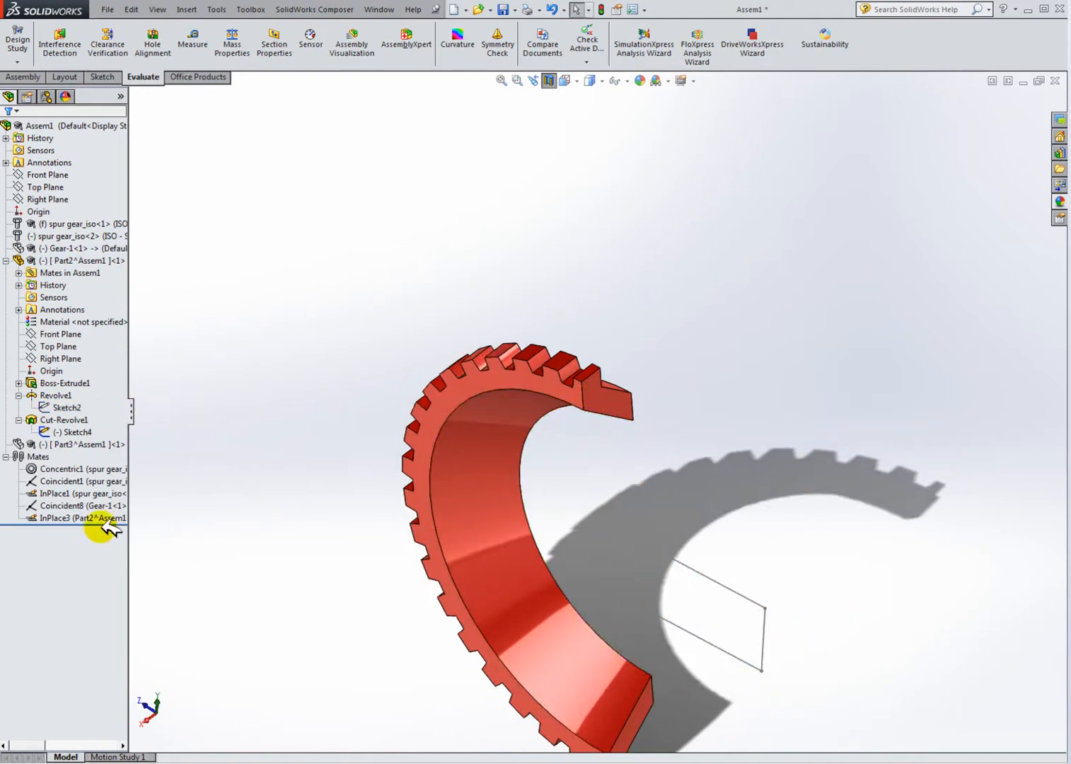
Step: Select Part2's Sketch4 under Cut-Revolve1 and hide it in the graphics area
{"action": "right_click", "coordinate": [81, 407]}
{"action": "left_click", "coordinate": [84, 430]}
{"action": "right_click", "coordinate": [84, 427]}
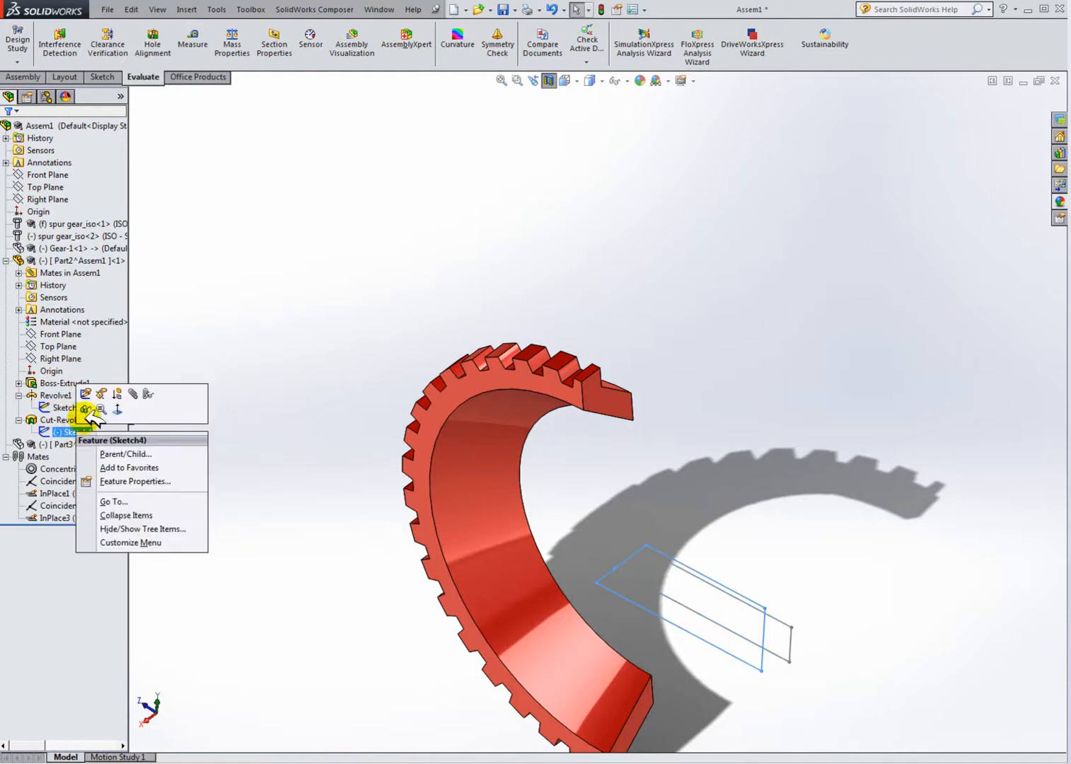
{"action": "left_click", "coordinate": [88, 409]}
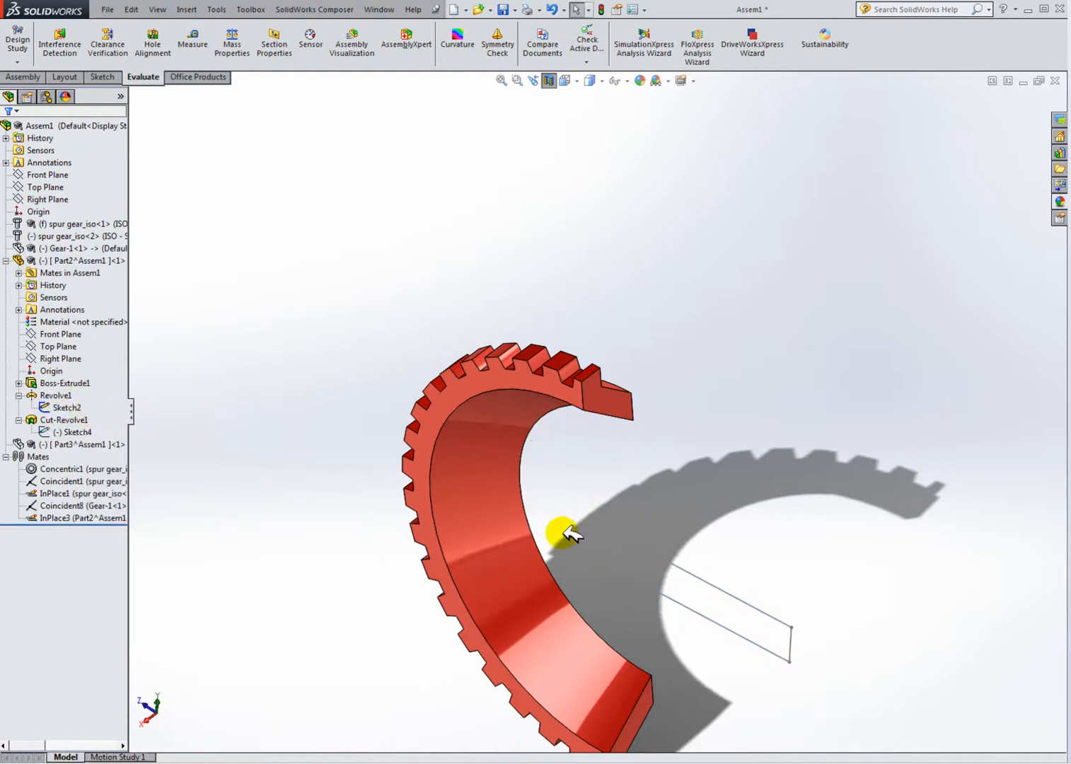
Step: Show Part3 again alongside Part2's ring and turn off the section view
{"action": "middle_click_drag", "start_coordinate": [488, 509], "coordinate": [641, 507]}
{"action": "left_click", "coordinate": [50, 444]}
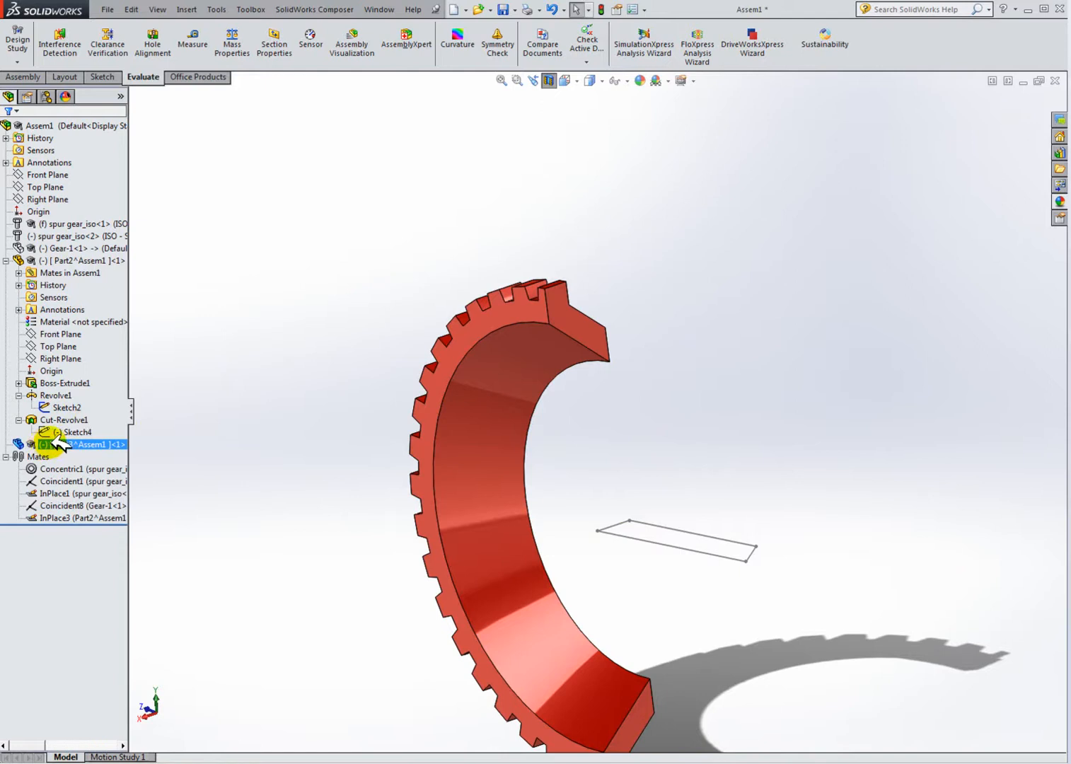
{"action": "right_click", "coordinate": [55, 443]}
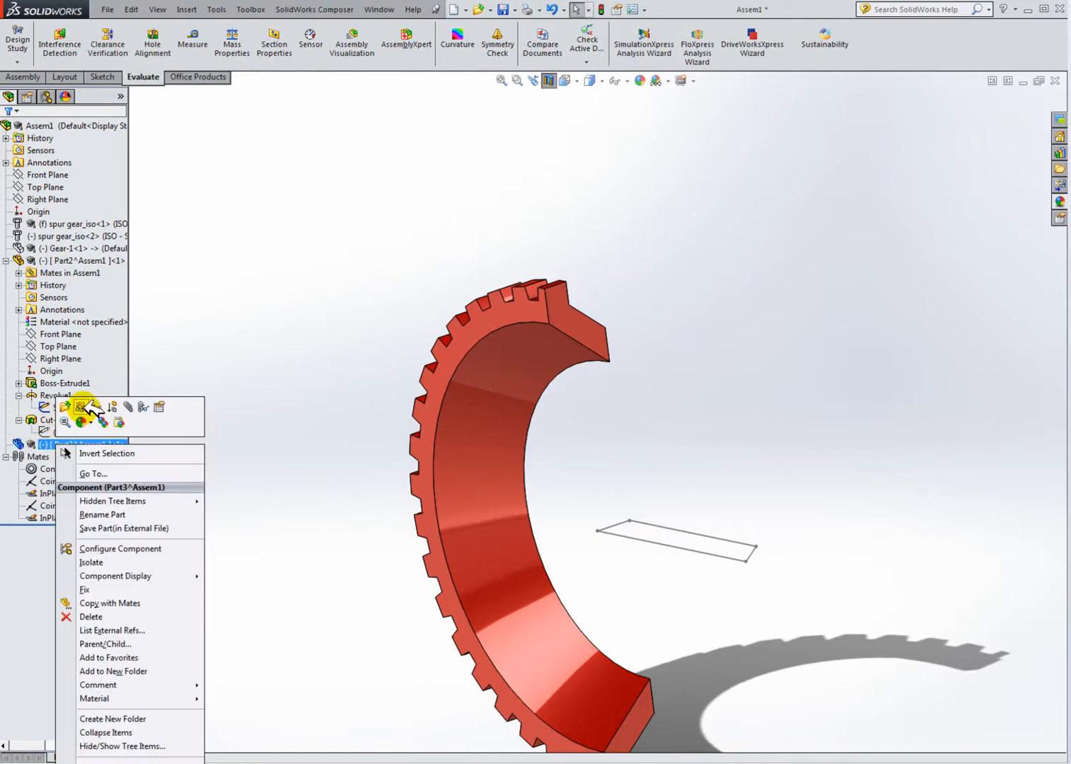
{"action": "left_click", "coordinate": [89, 408]}
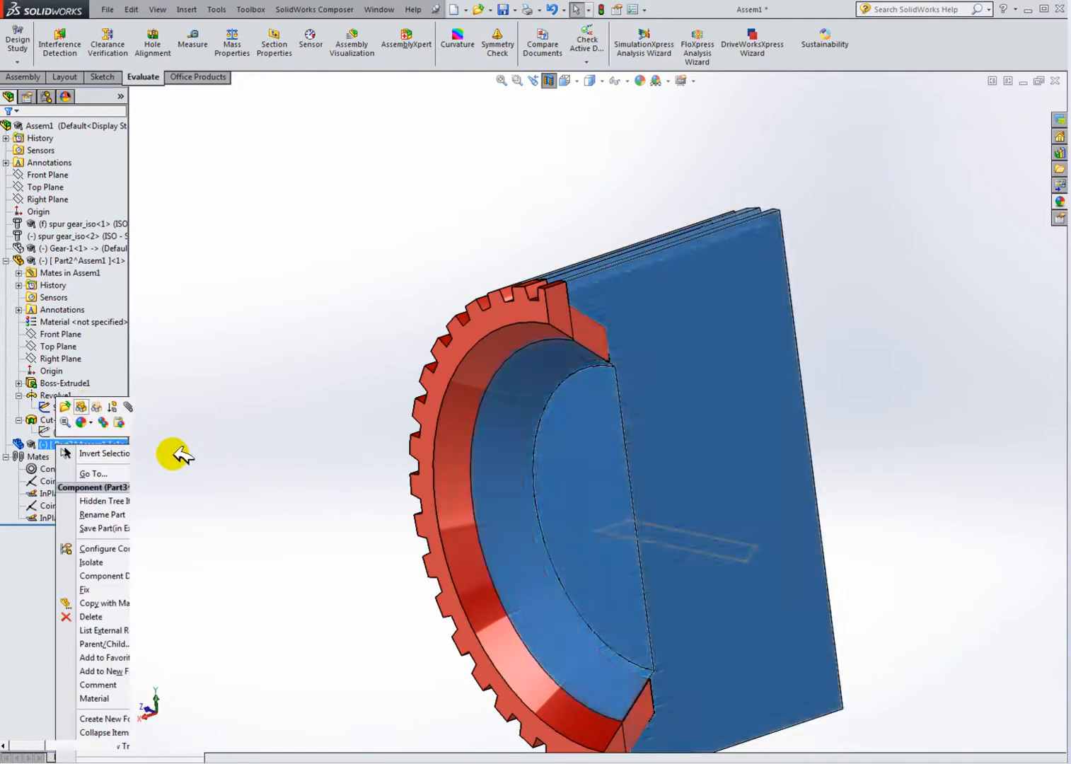
{"action": "left_click", "coordinate": [87, 480]}
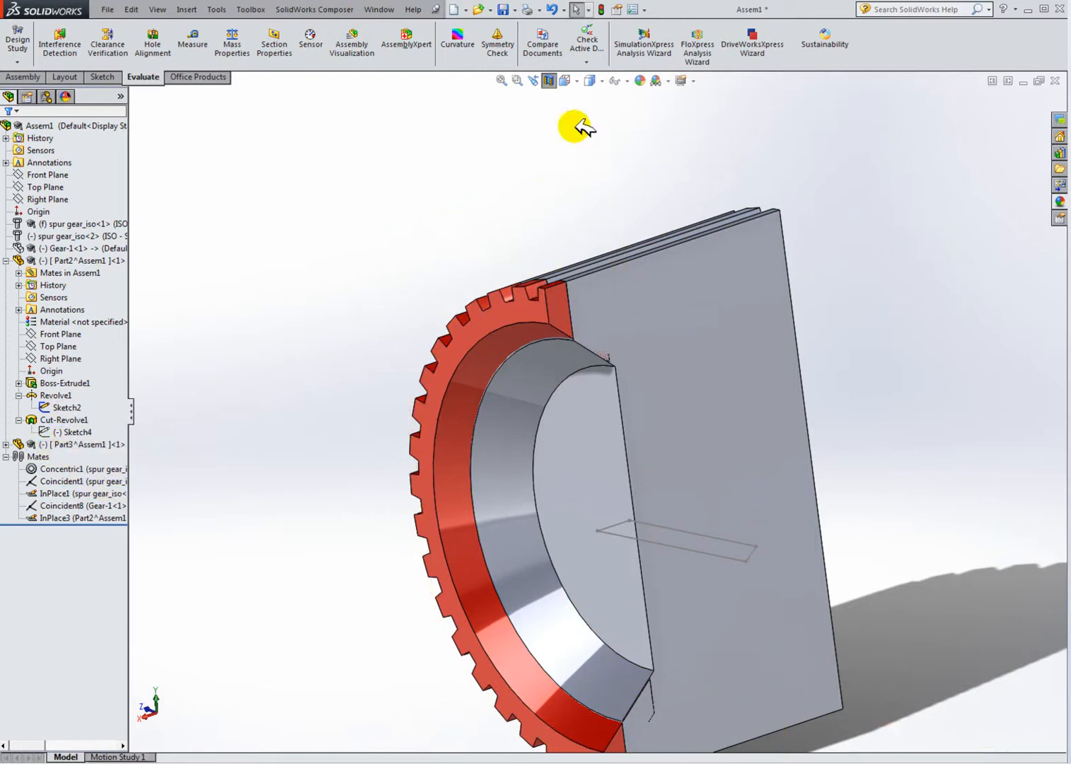
{"action": "left_click", "coordinate": [550, 80]}
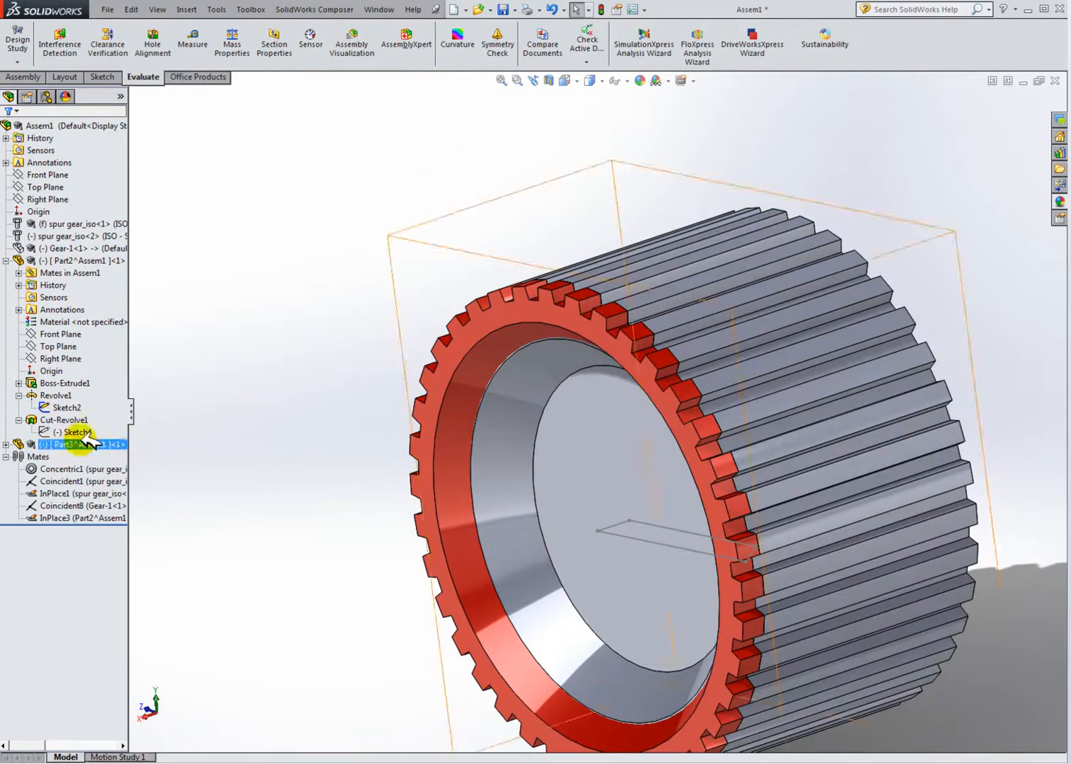
Step: Edit Part3 in context and open the sketch under its Cut-Revolve1 for editing
{"action": "left_click", "coordinate": [53, 421]}
{"action": "left_click", "coordinate": [6, 444]}
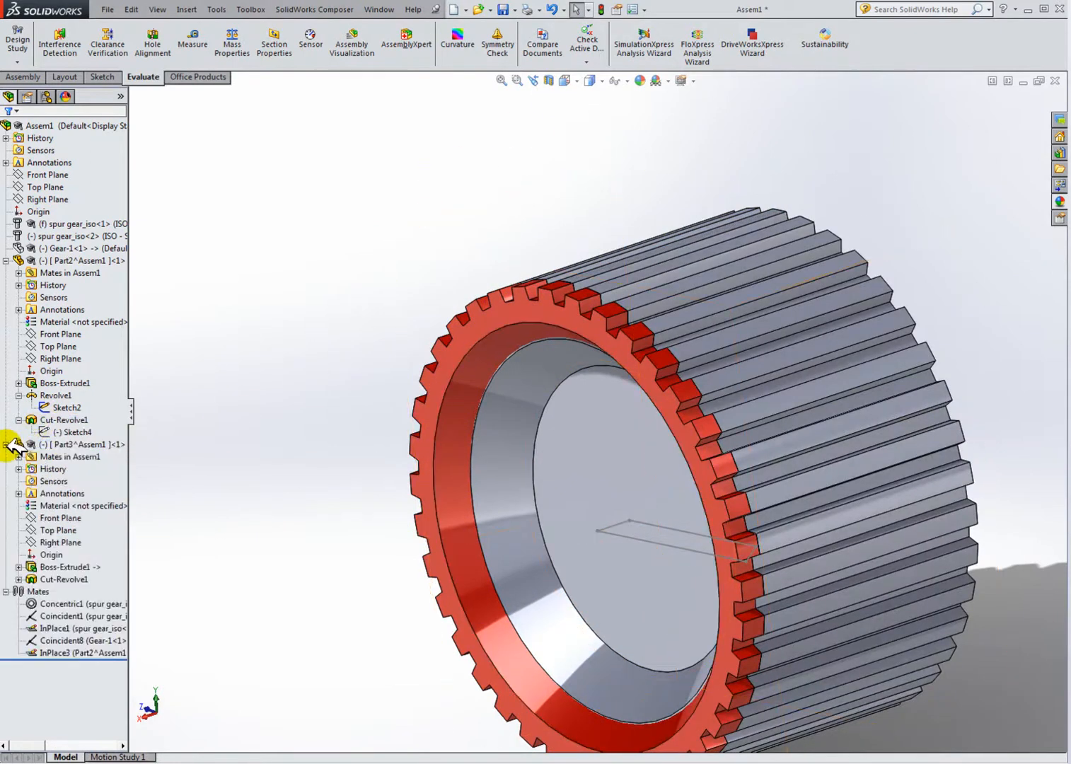
{"action": "right_click", "coordinate": [79, 446]}
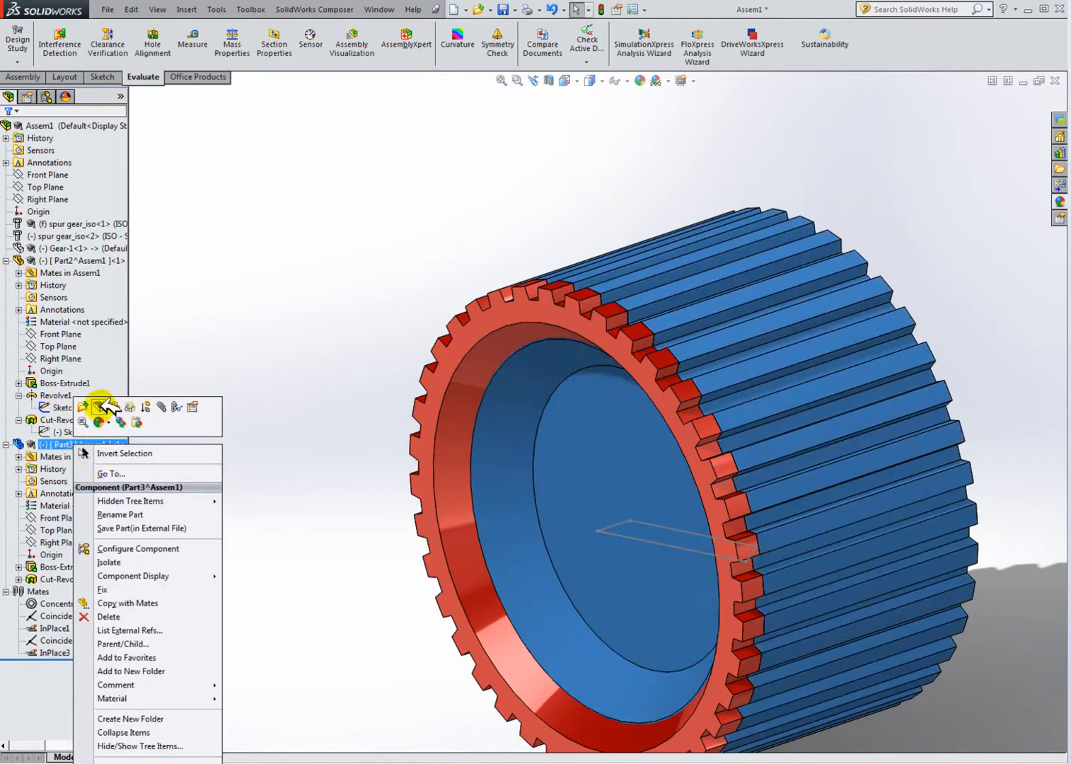
{"action": "left_click", "coordinate": [108, 407]}
{"action": "left_click", "coordinate": [19, 579]}
{"action": "left_click", "coordinate": [71, 592]}
{"action": "left_click", "coordinate": [71, 566], "text": "ctrl"}
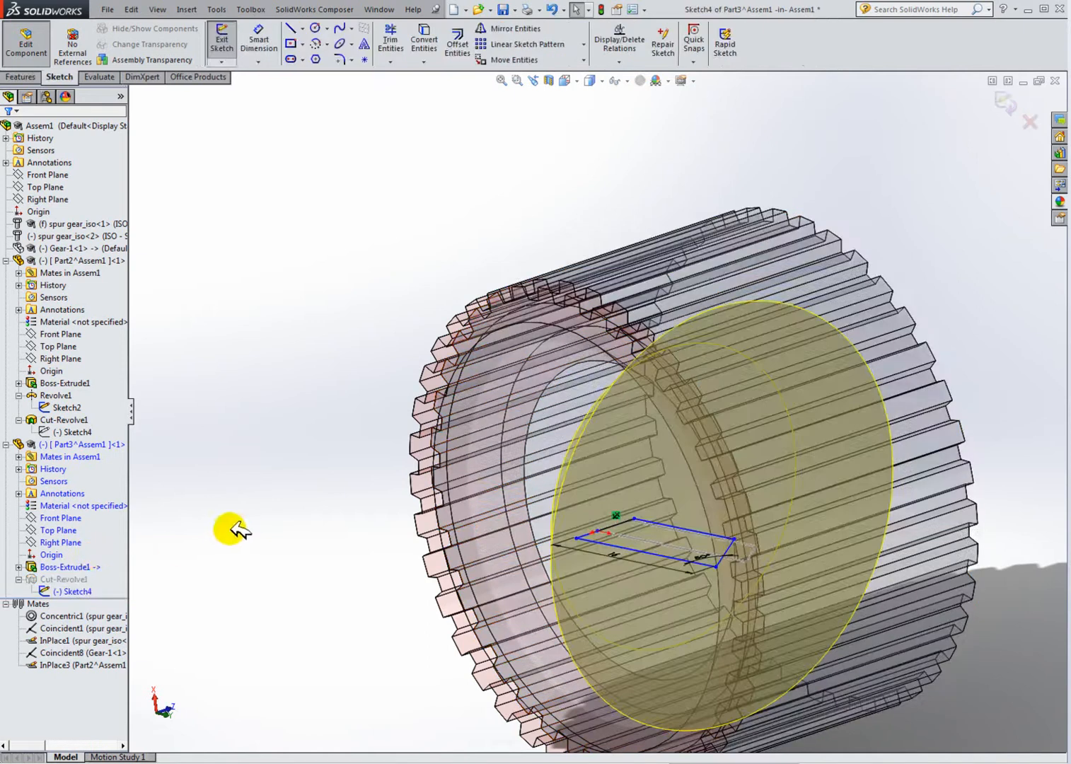
Step: Convert three lines of Part2's Sketch2 profile into Part3's sketch with Convert Entities
{"action": "left_click", "coordinate": [576, 80]}
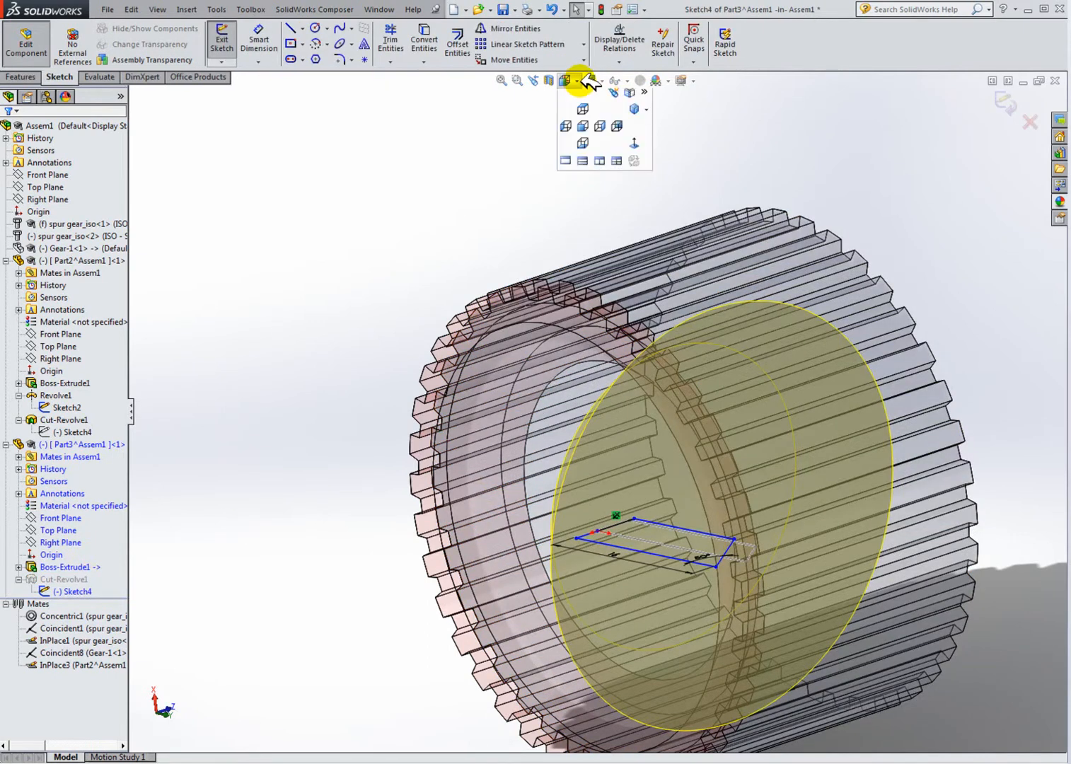
{"action": "left_click", "coordinate": [634, 167]}
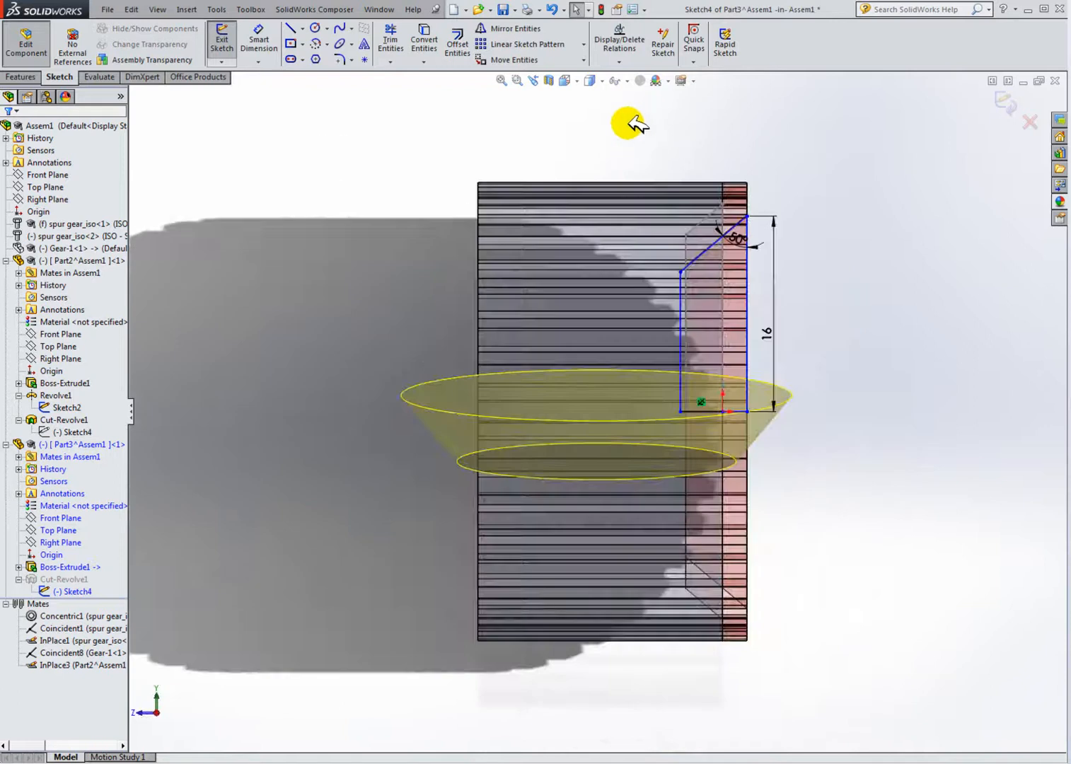
{"action": "left_click", "coordinate": [577, 81]}
{"action": "left_click", "coordinate": [636, 148]}
{"action": "scroll", "coordinate": [480, 278], "scroll_direction": "down", "scroll_amount": 4}
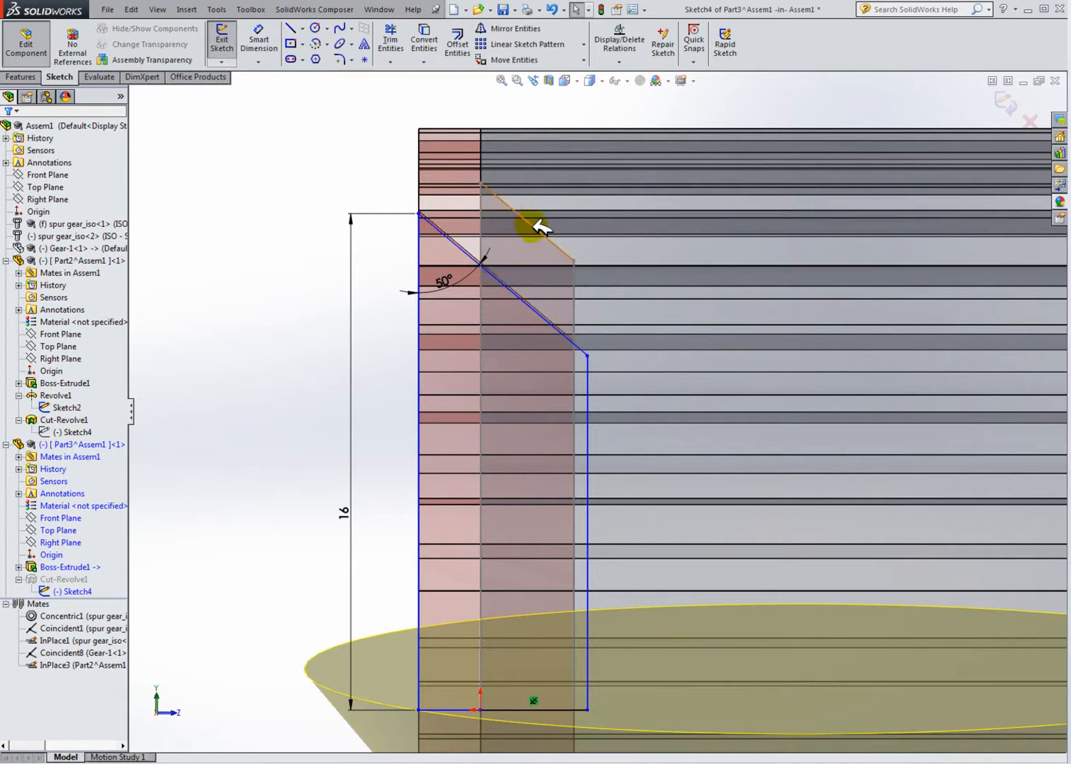
{"action": "left_click", "coordinate": [427, 32]}
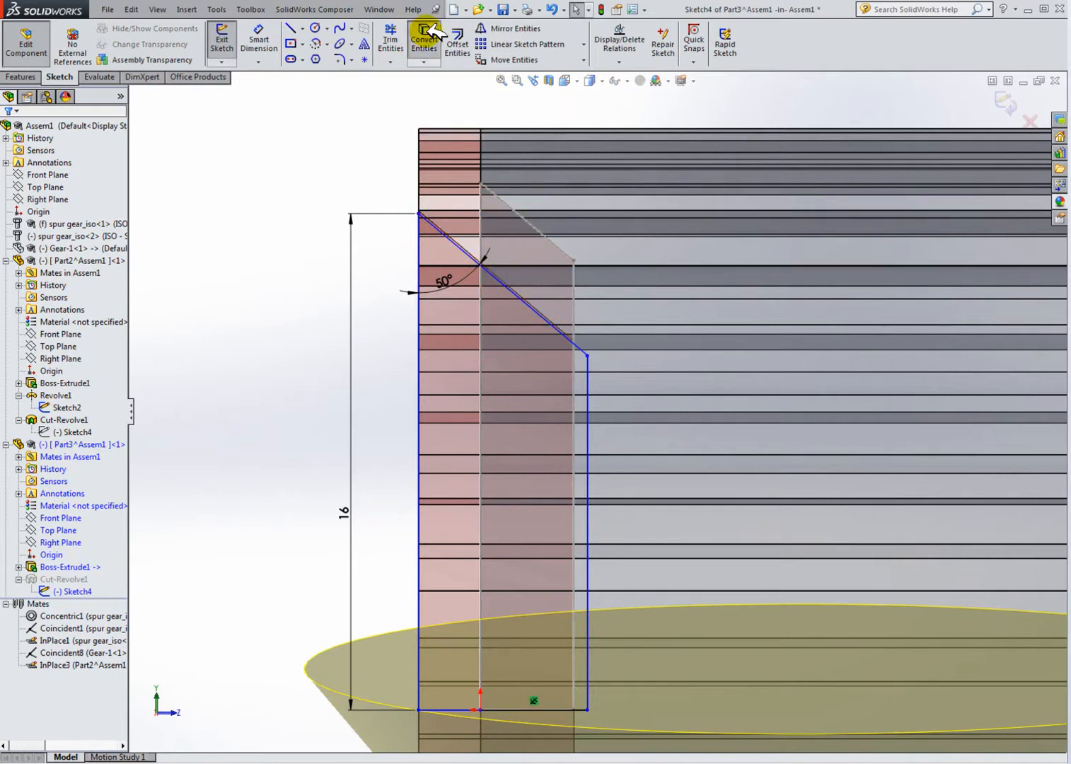
{"action": "left_click", "coordinate": [510, 201]}
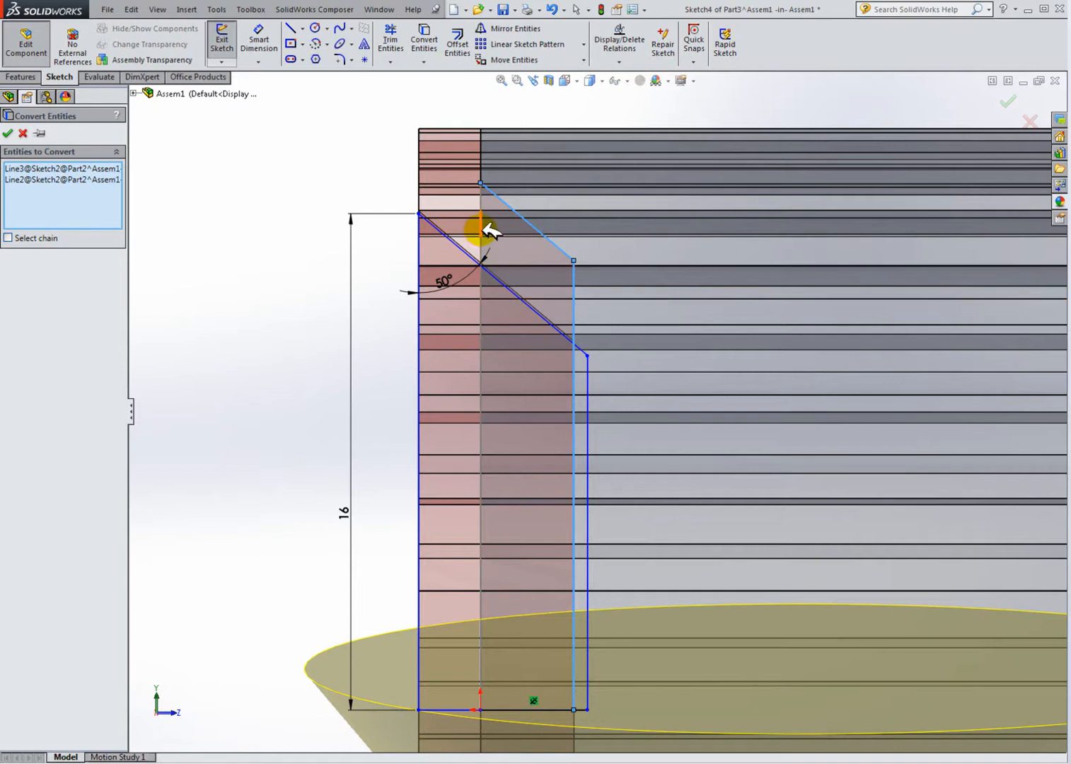
{"action": "scroll", "coordinate": [488, 244], "scroll_direction": "down", "scroll_amount": 3}
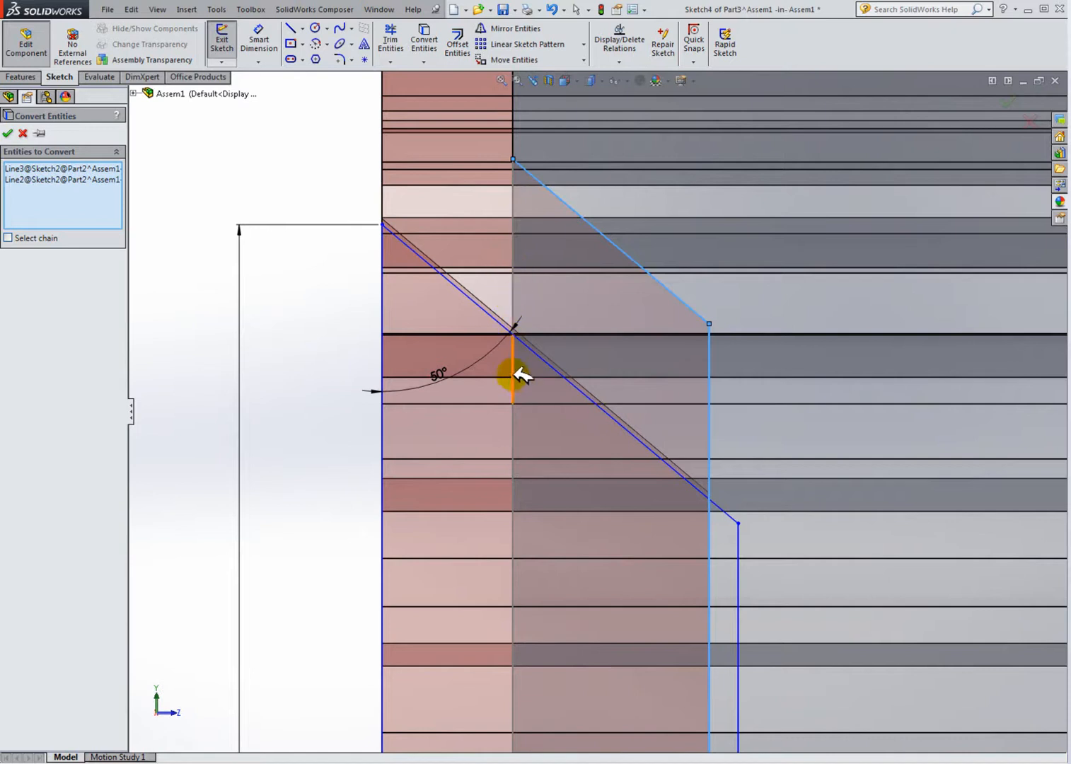
{"action": "mouse_move", "coordinate": [525, 414]}
{"action": "middle_mouse_down"}
{"action": "mouse_move", "coordinate": [551, 422]}
{"action": "mouse_move", "coordinate": [509, 397]}
{"action": "middle_mouse_up"}
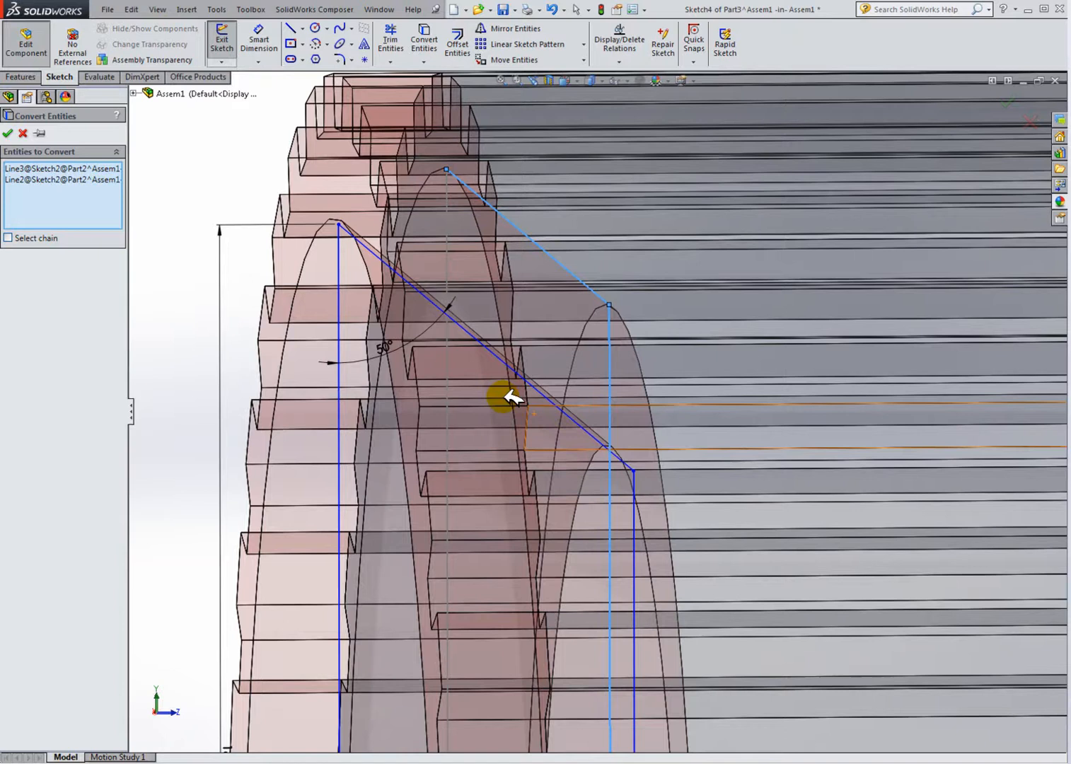
{"action": "left_click", "coordinate": [448, 344]}
{"action": "scroll", "coordinate": [492, 423], "scroll_direction": "up", "scroll_amount": 6}
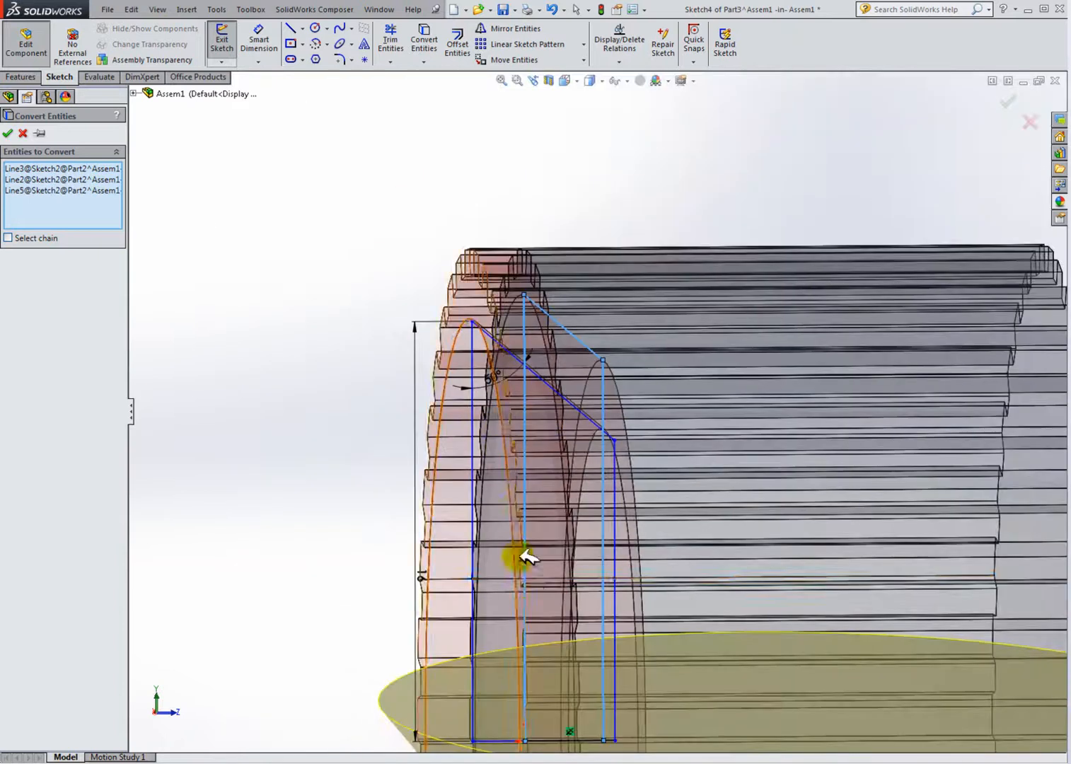
{"action": "scroll", "coordinate": [560, 666], "scroll_direction": "down", "scroll_amount": 4}
{"action": "scroll", "coordinate": [585, 597], "scroll_direction": "down", "scroll_amount": 3}
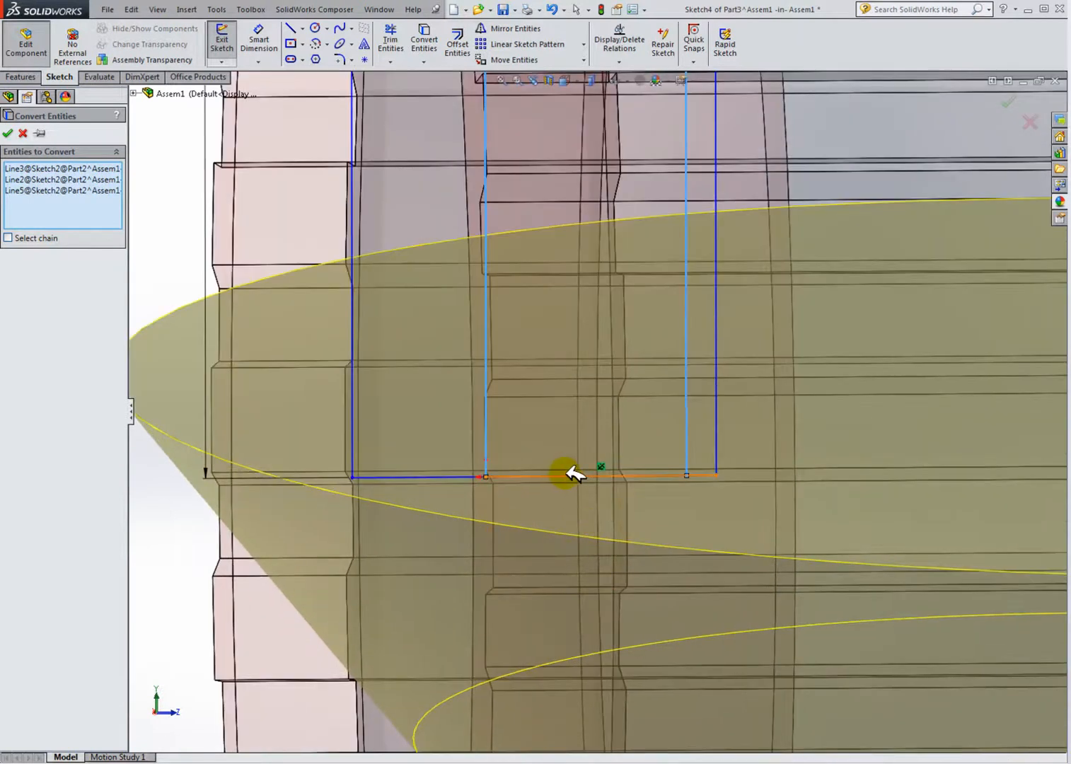
{"action": "scroll", "coordinate": [577, 502], "scroll_direction": "up", "scroll_amount": 5}
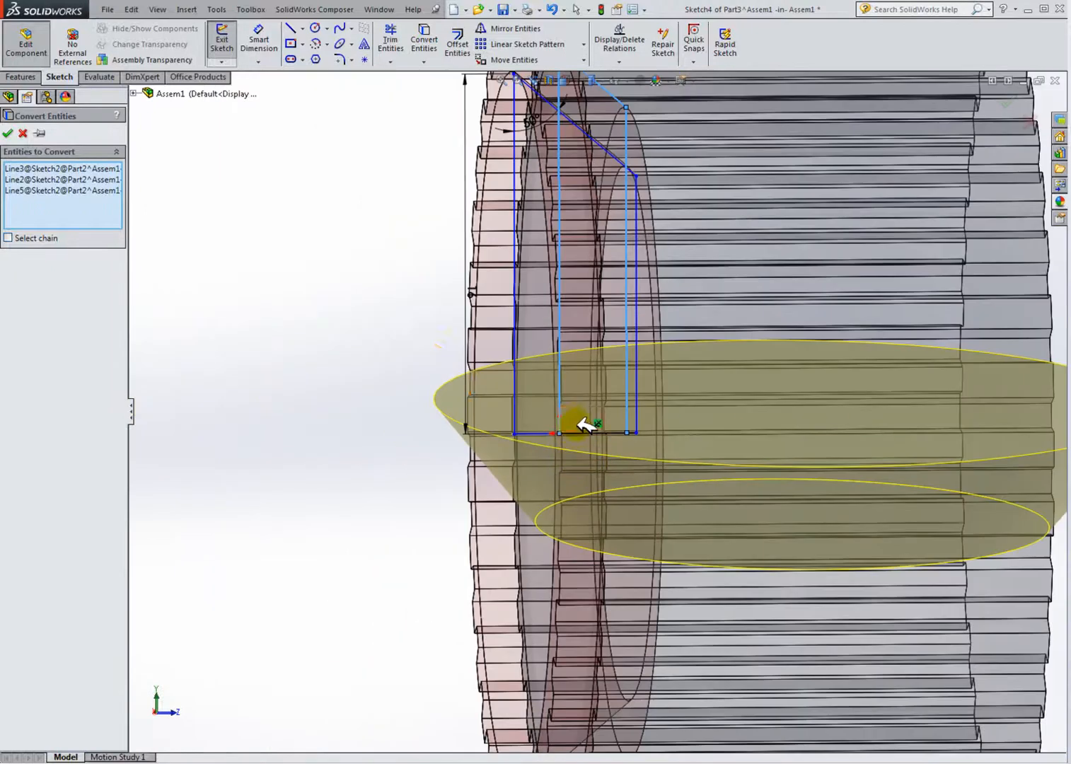
{"action": "left_click", "coordinate": [15, 131]}
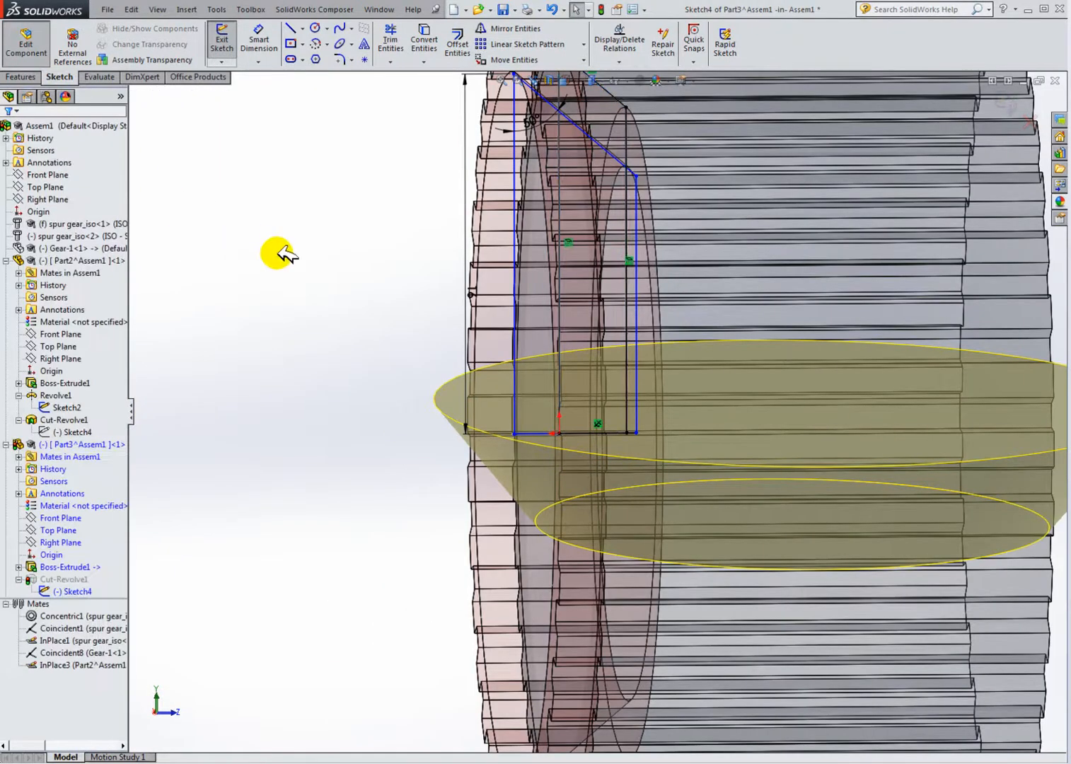
Step: Delete the sketch's original angled, vertical and bottom lines, confirming each deletion
{"action": "key", "text": "z"}
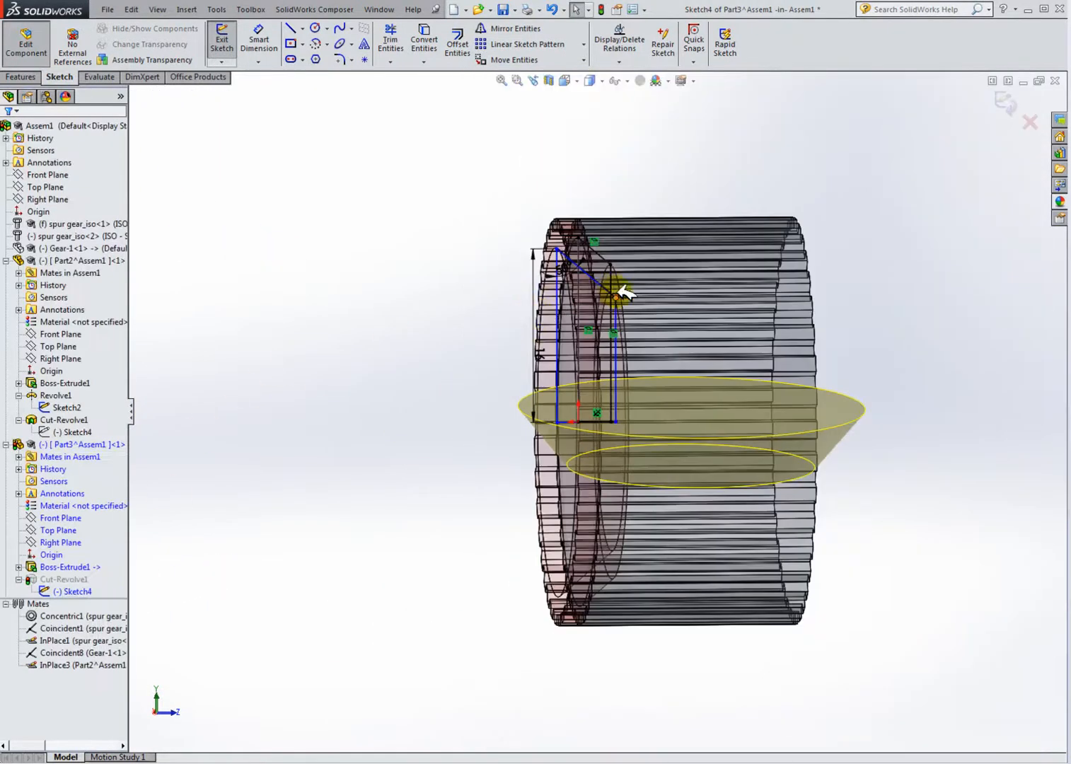
{"action": "scroll", "coordinate": [612, 304], "scroll_direction": "down", "scroll_amount": 3}
{"action": "left_click", "coordinate": [555, 299]}
{"action": "key", "text": "Delete"}
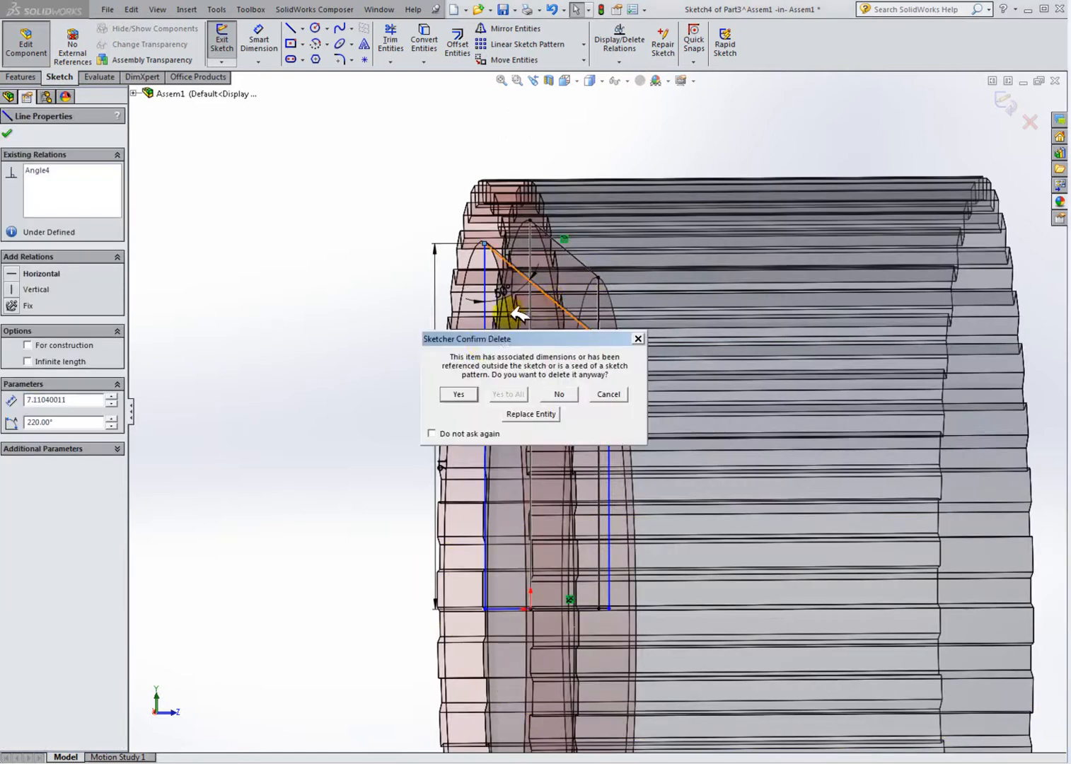
{"action": "left_click", "coordinate": [470, 393]}
{"action": "left_click", "coordinate": [485, 346]}
{"action": "key", "text": "Delete"}
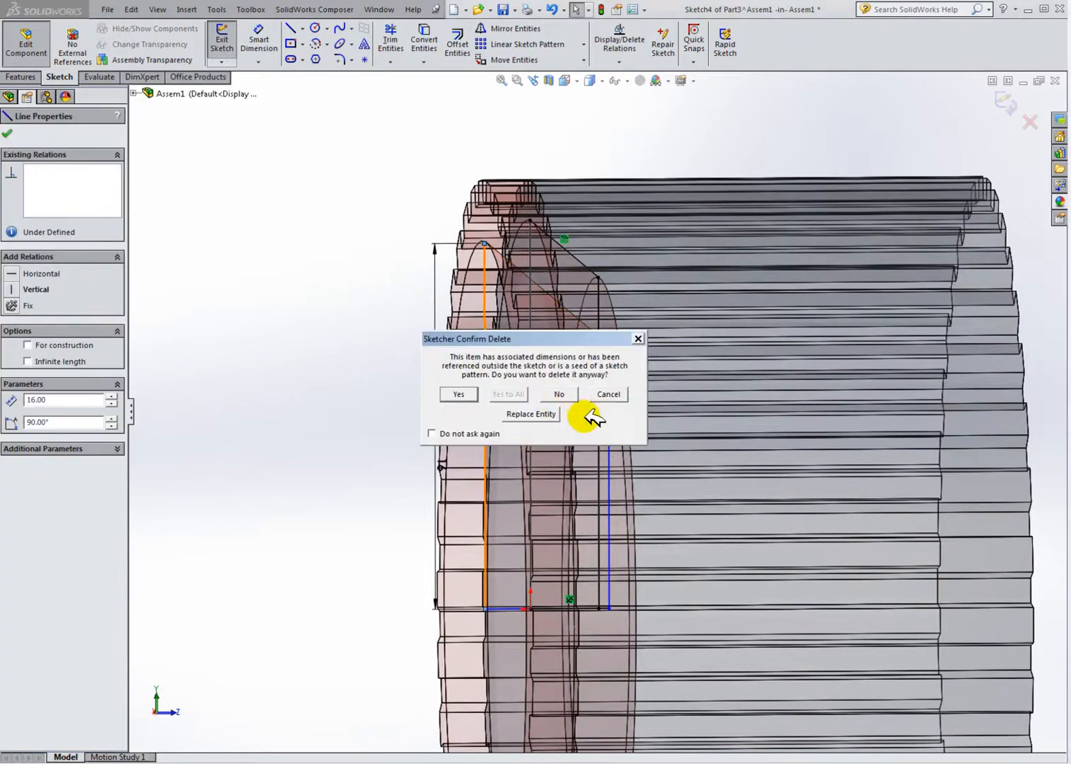
{"action": "left_click", "coordinate": [478, 393]}
{"action": "left_click", "coordinate": [612, 416]}
{"action": "left_click", "coordinate": [558, 596]}
{"action": "left_click", "coordinate": [511, 609]}
{"action": "key", "text": "Delete"}
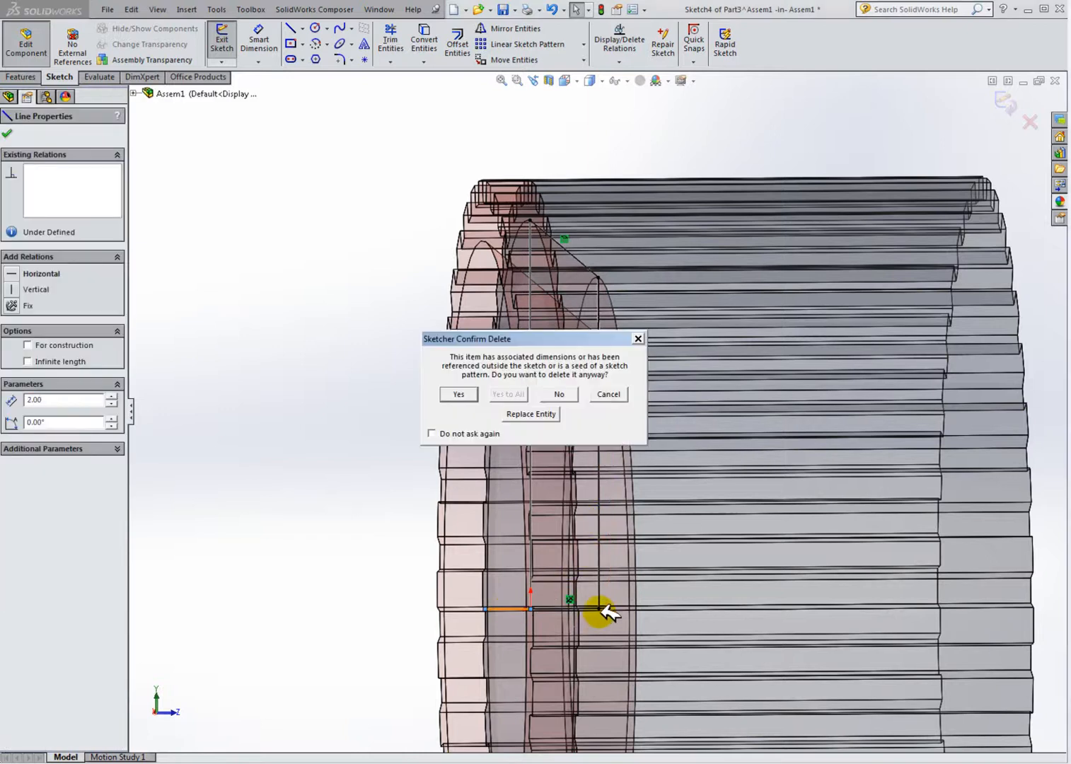
{"action": "left_click", "coordinate": [458, 394]}
Step: Delete the leftover short horizontal line at the bottom of the sketch
{"action": "scroll", "coordinate": [593, 581], "scroll_direction": "down", "scroll_amount": 5}
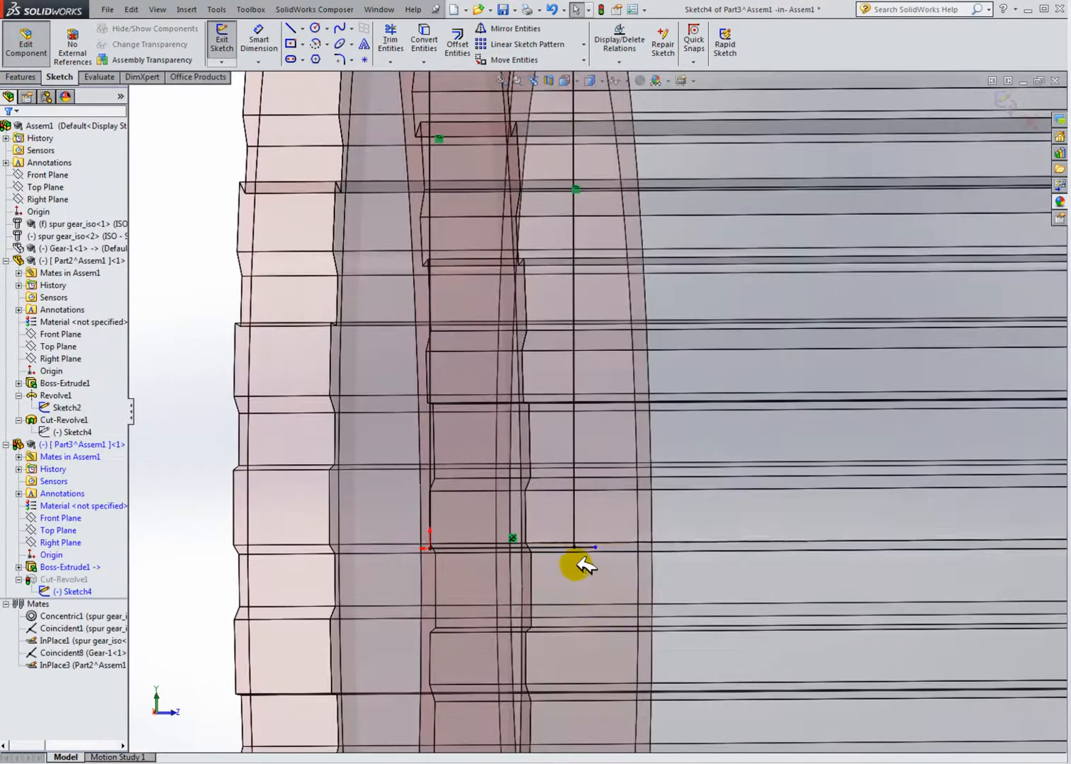
{"action": "left_click", "coordinate": [593, 546]}
{"action": "key", "text": "Delete"}
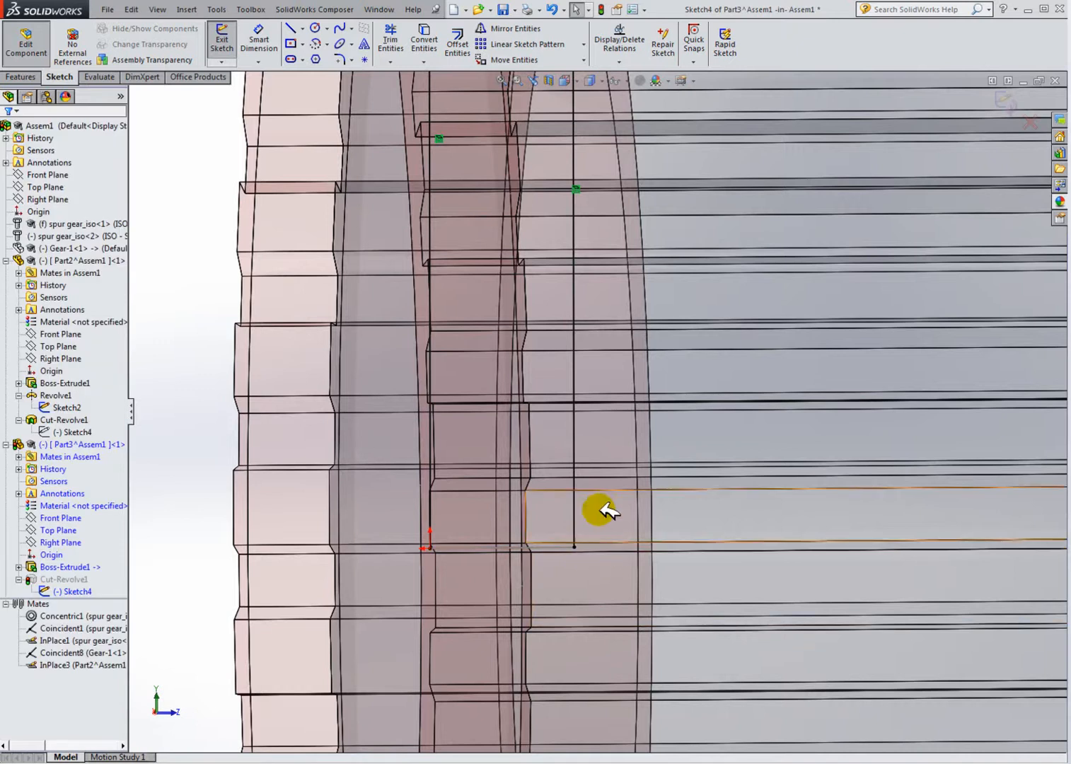
Step: Delete the two leftover sketch relations on the converted profile
{"action": "scroll", "coordinate": [598, 535], "scroll_direction": "up", "scroll_amount": 5}
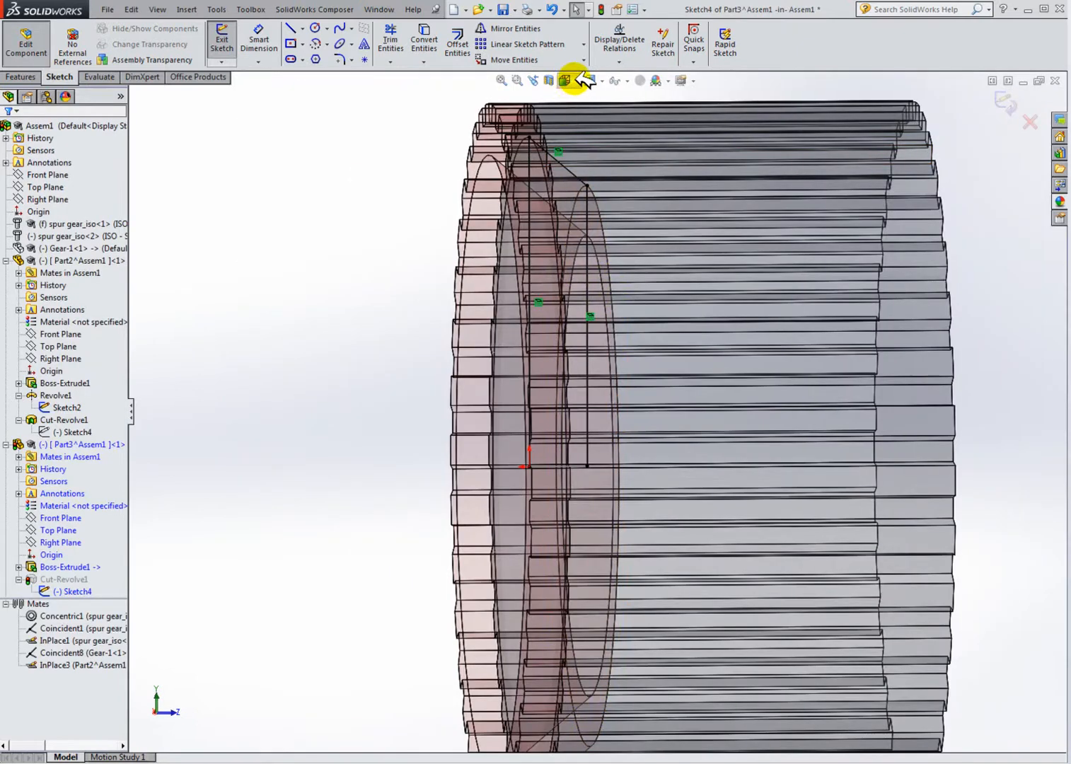
{"action": "left_click", "coordinate": [578, 75]}
{"action": "left_click", "coordinate": [635, 147]}
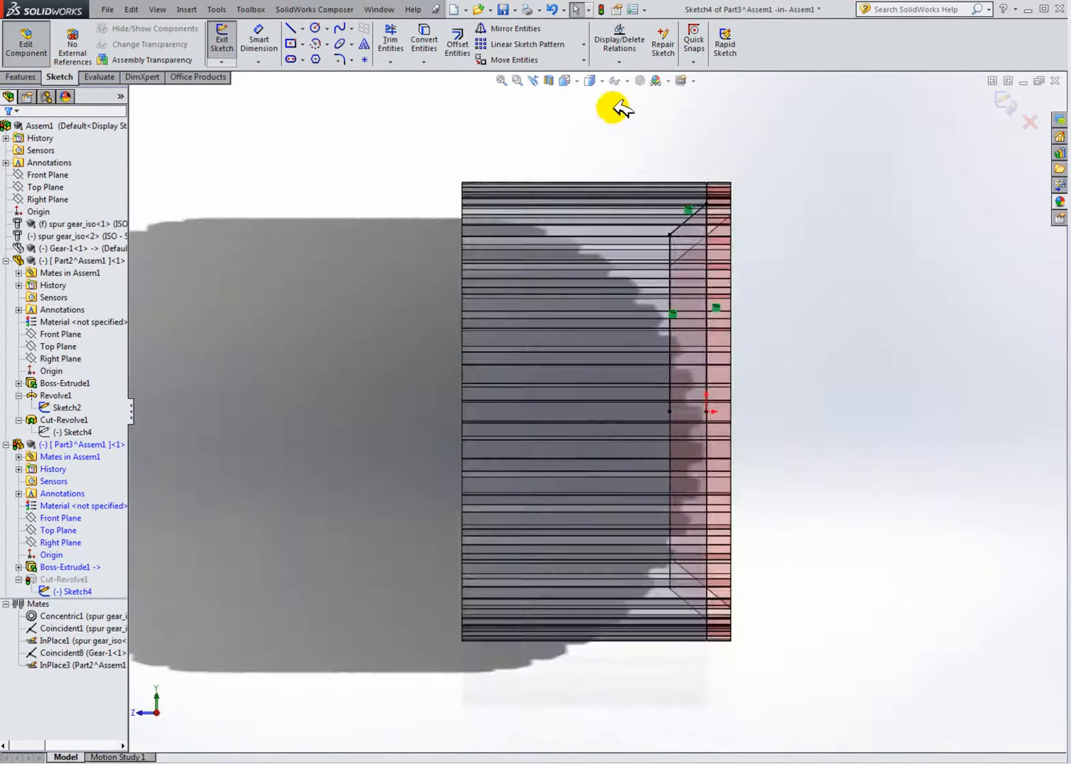
{"action": "scroll", "coordinate": [729, 318], "scroll_direction": "down", "scroll_amount": 4}
{"action": "scroll", "coordinate": [562, 689], "scroll_direction": "up", "scroll_amount": 5}
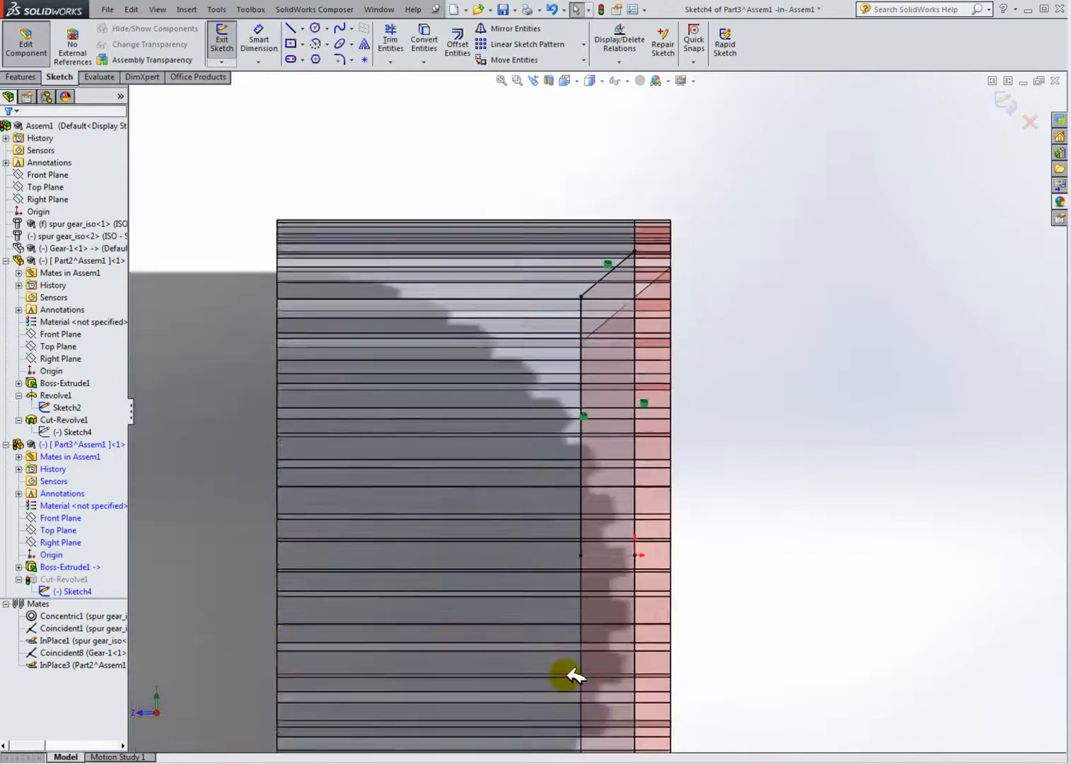
{"action": "scroll", "coordinate": [594, 619], "scroll_direction": "down", "scroll_amount": 4}
{"action": "scroll", "coordinate": [626, 401], "scroll_direction": "up", "scroll_amount": 3}
{"action": "scroll", "coordinate": [610, 233], "scroll_direction": "down", "scroll_amount": 3}
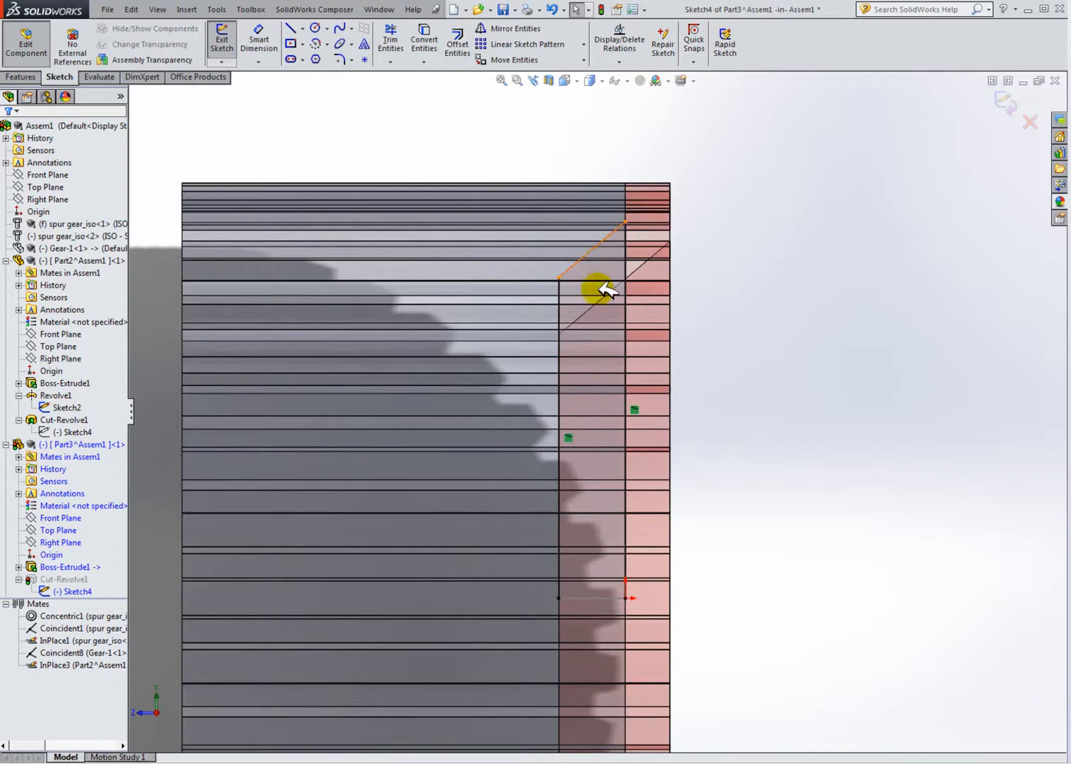
{"action": "left_click", "coordinate": [635, 410]}
{"action": "key", "text": "Delete"}
{"action": "left_click", "coordinate": [569, 437]}
{"action": "key", "text": "Delete"}
Step: Draw a horizontal line closing the bottom of the converted profile
{"action": "left_click", "coordinate": [291, 28]}
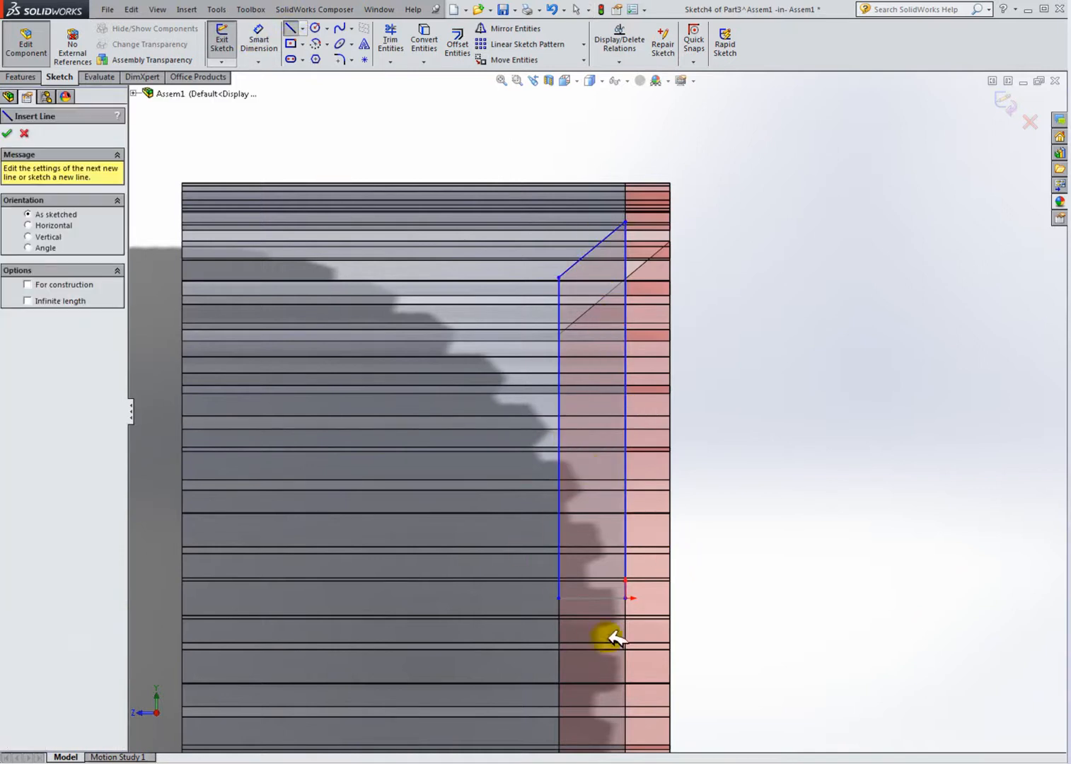
{"action": "left_click_drag", "start_coordinate": [559, 598], "coordinate": [625, 598]}
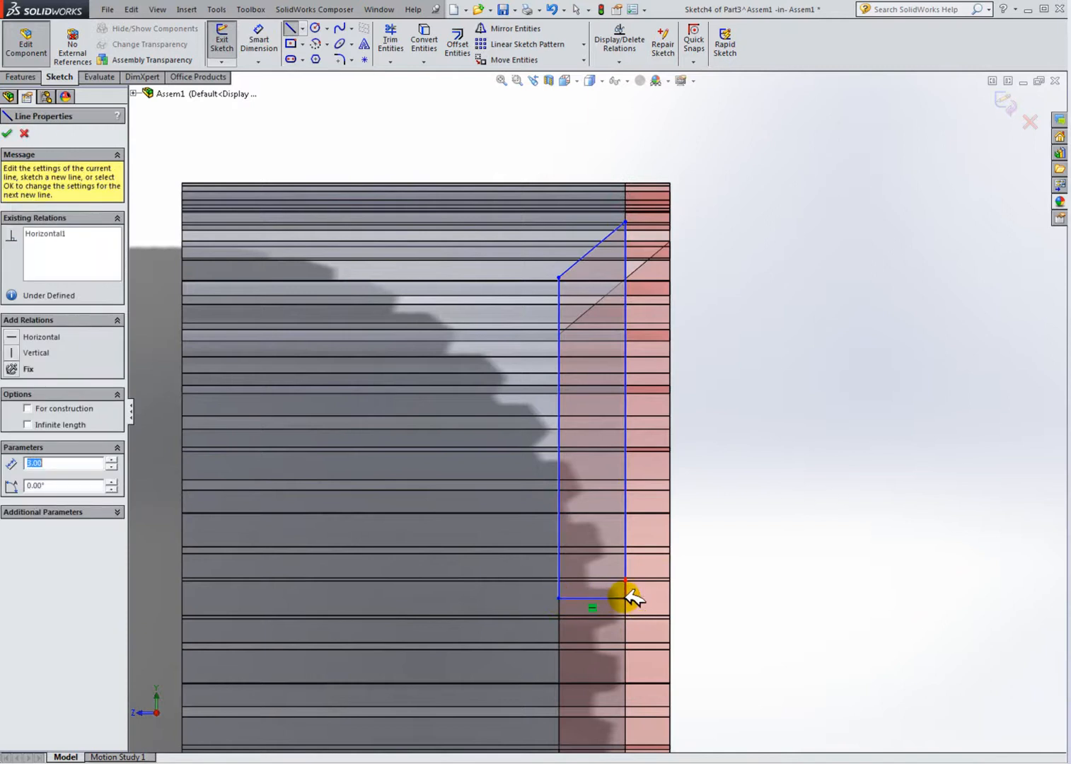
{"action": "key", "text": "Escape"}
Step: Add a 17 mm vertical dimension from the profile's top corner down to its bottom horizontal line
{"action": "scroll", "coordinate": [597, 244], "scroll_direction": "down", "scroll_amount": 3}
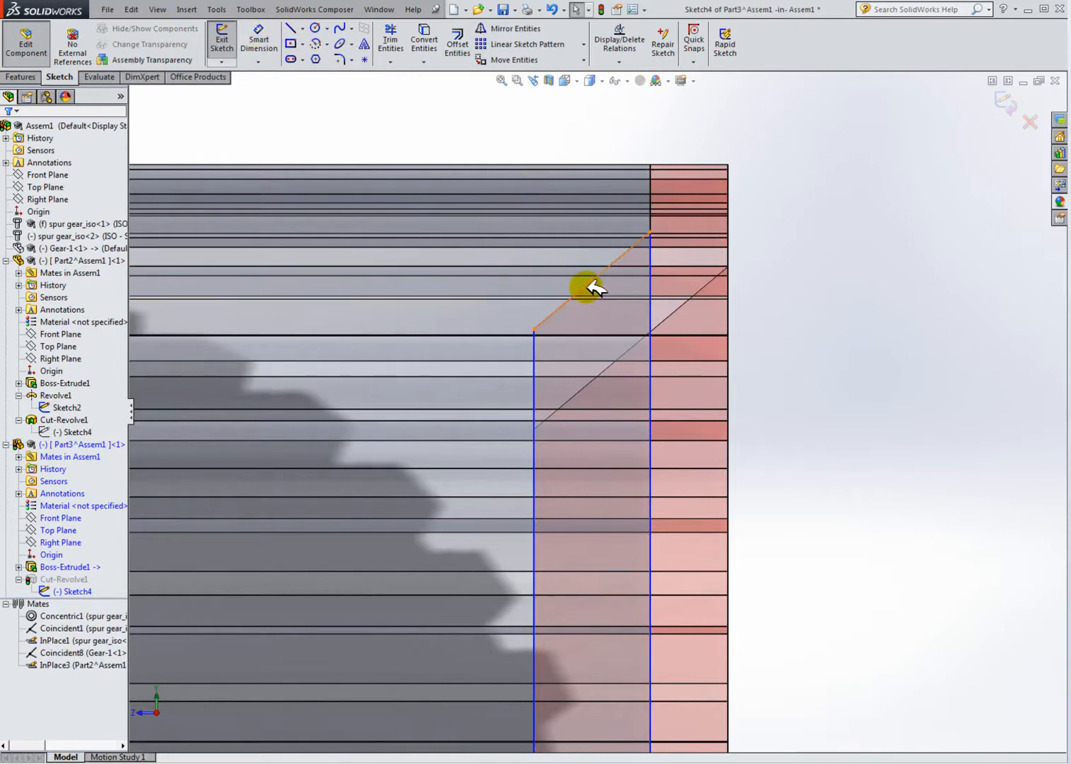
{"action": "left_click", "coordinate": [271, 40]}
{"action": "left_click", "coordinate": [265, 34]}
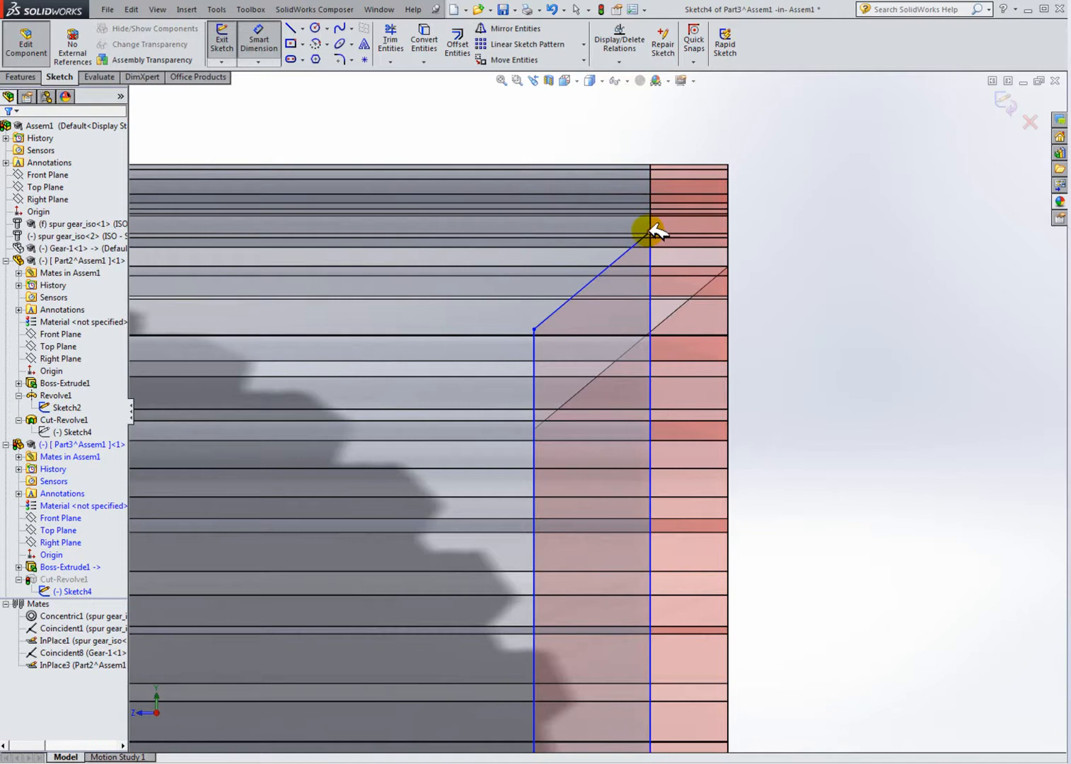
{"action": "left_click", "coordinate": [652, 232]}
{"action": "scroll", "coordinate": [655, 520], "scroll_direction": "down", "scroll_amount": 3}
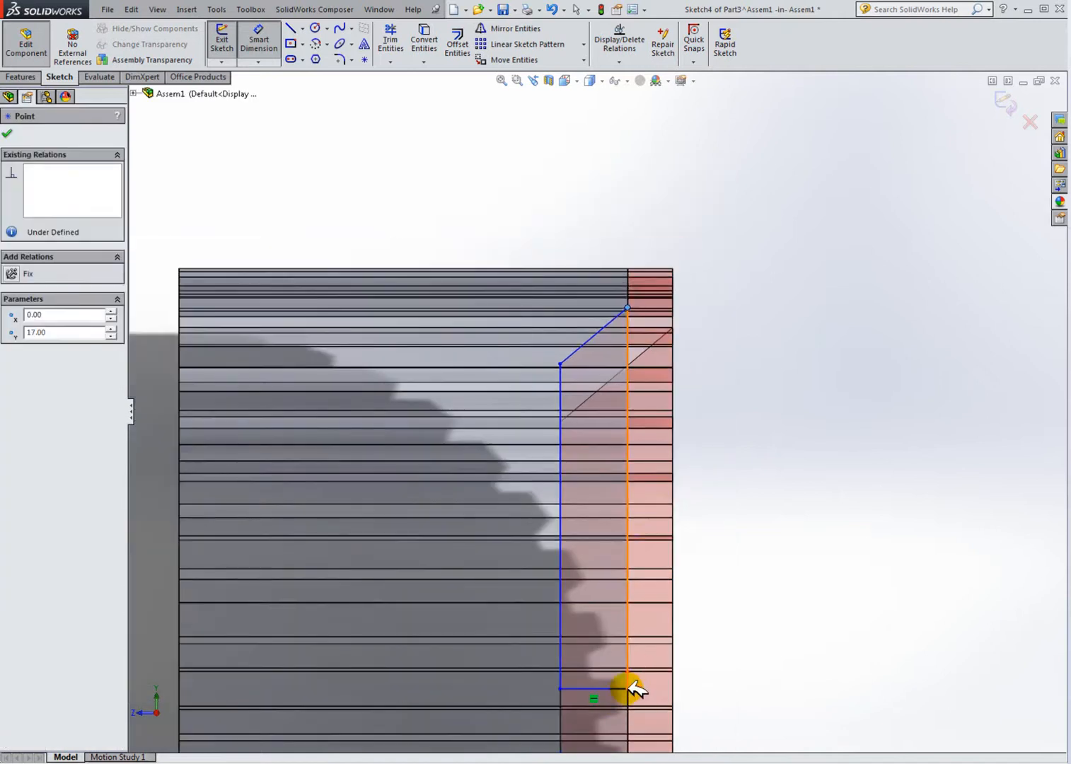
{"action": "left_click", "coordinate": [629, 619]}
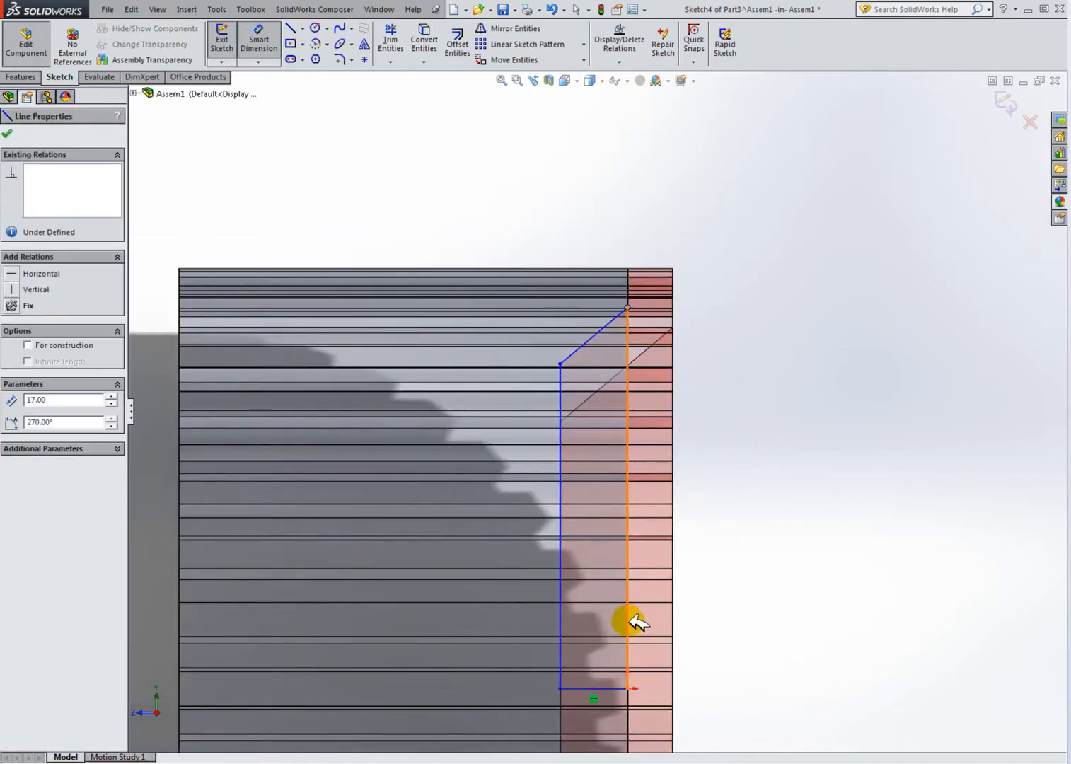
{"action": "left_click", "coordinate": [712, 615]}
{"action": "left_click", "coordinate": [252, 44]}
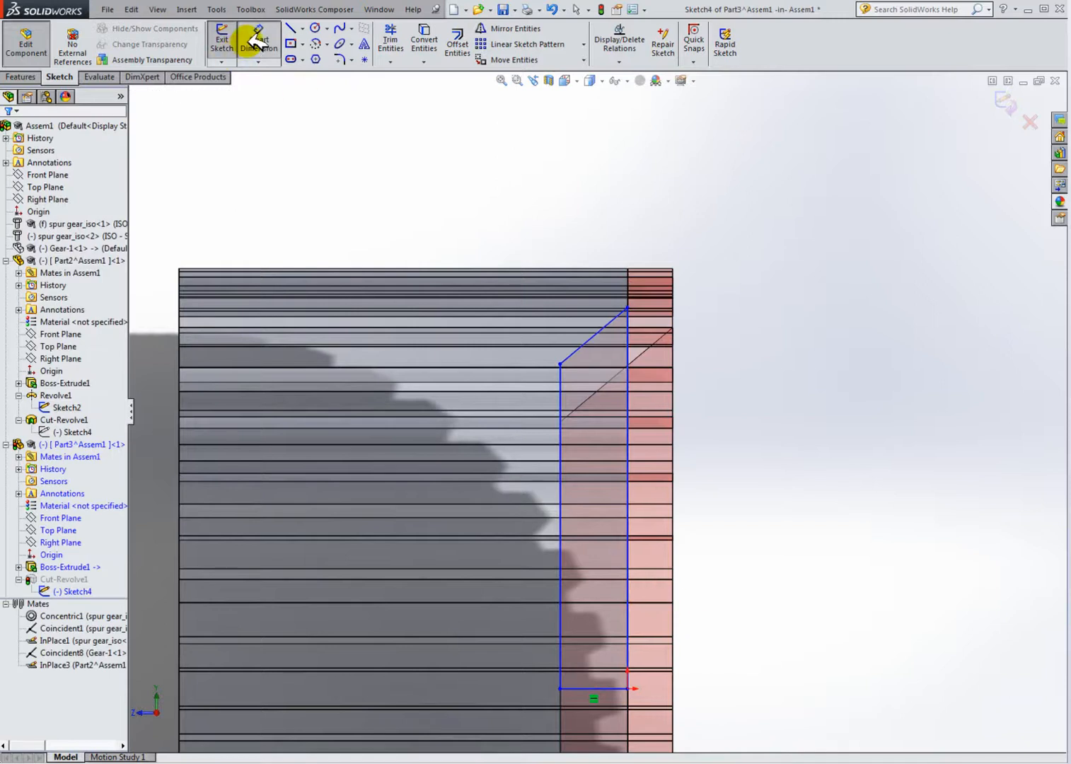
{"action": "left_click", "coordinate": [628, 318]}
{"action": "left_click", "coordinate": [728, 471]}
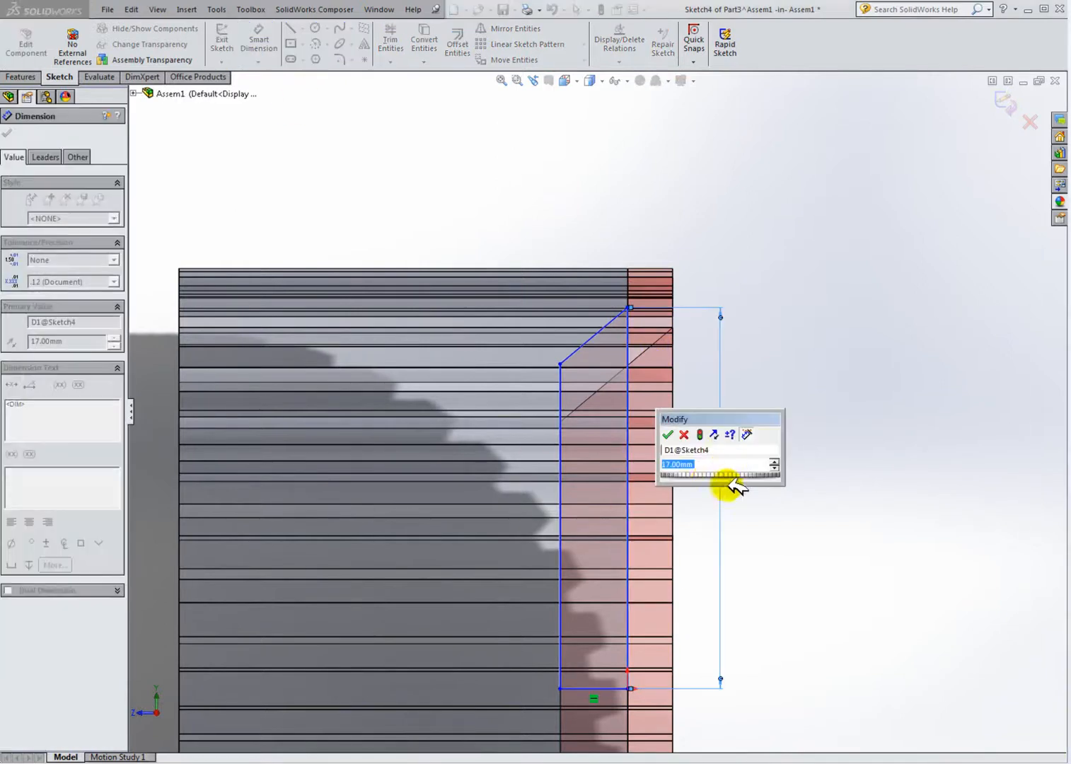
{"action": "left_click", "coordinate": [669, 434]}
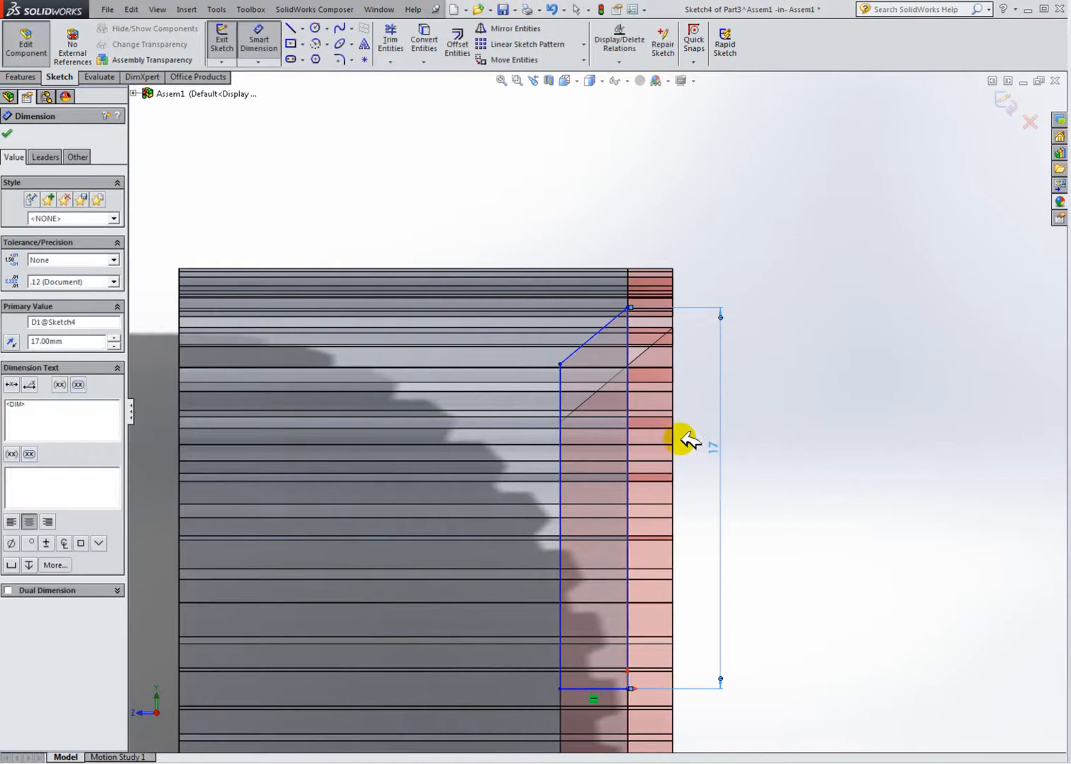
Step: Add a 50° angular dimension between the angled line and the vertical right line of the profile
{"action": "left_click", "coordinate": [601, 332]}
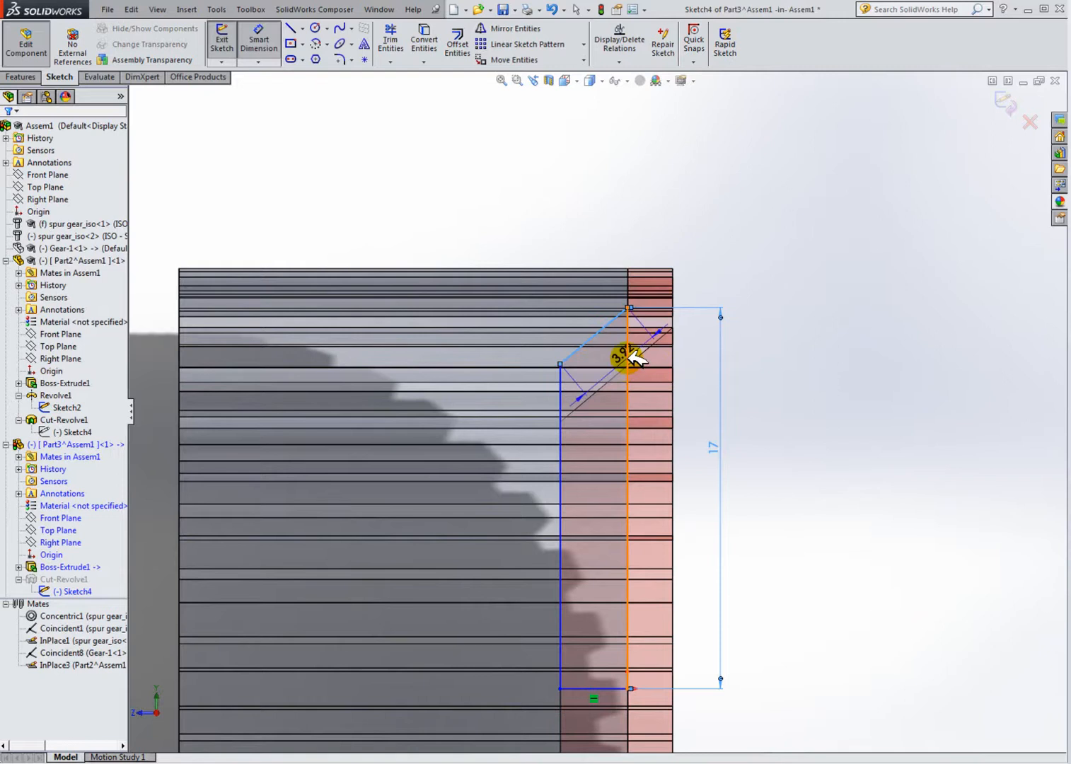
{"action": "left_click", "coordinate": [627, 353]}
{"action": "left_click", "coordinate": [610, 359]}
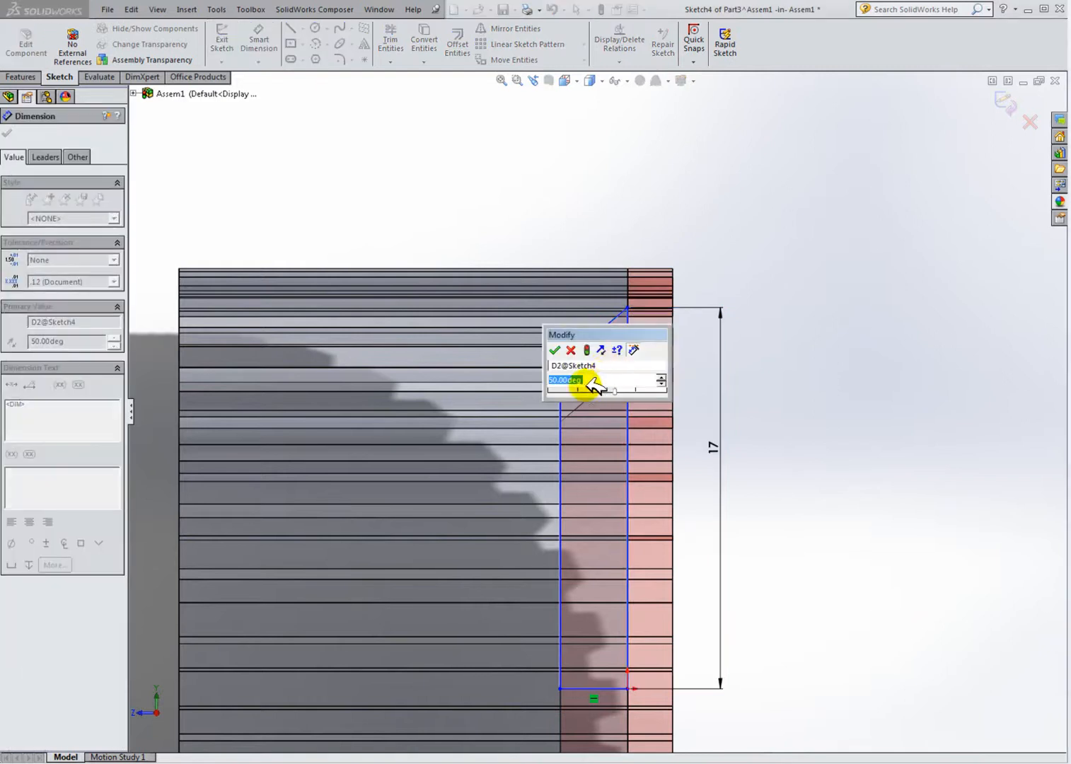
{"action": "left_click", "coordinate": [555, 350]}
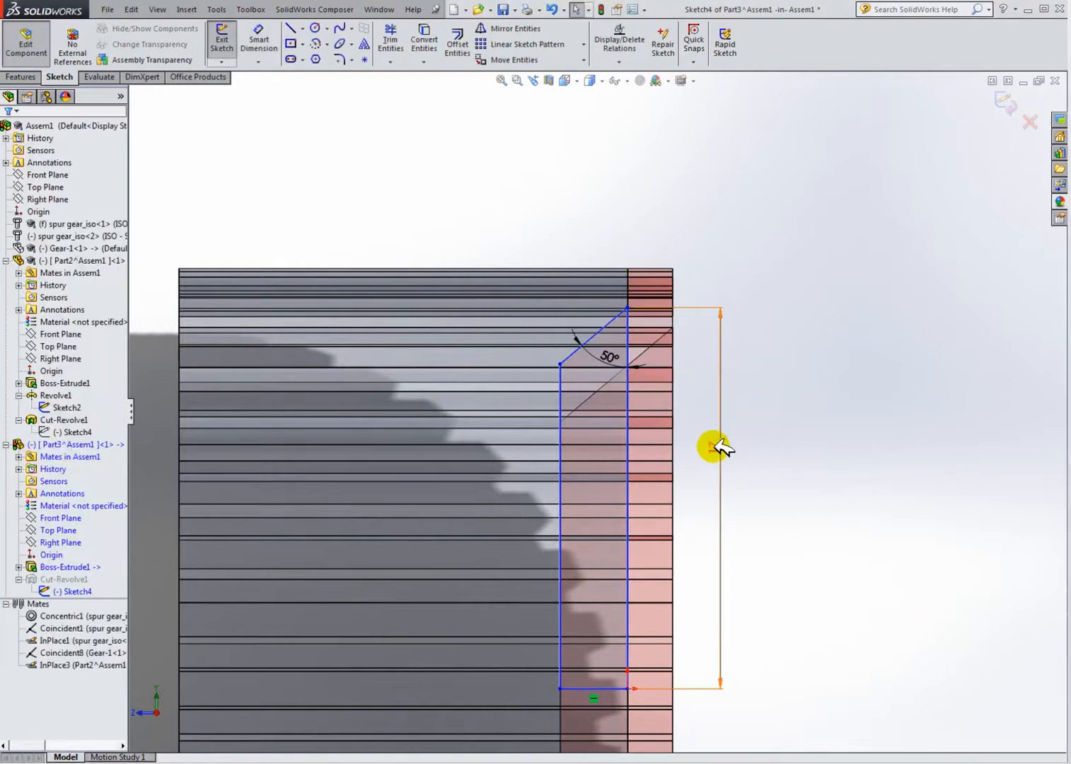
Step: Try to change the vertical dimension to 17.1 mm
{"action": "left_click", "coordinate": [716, 445]}
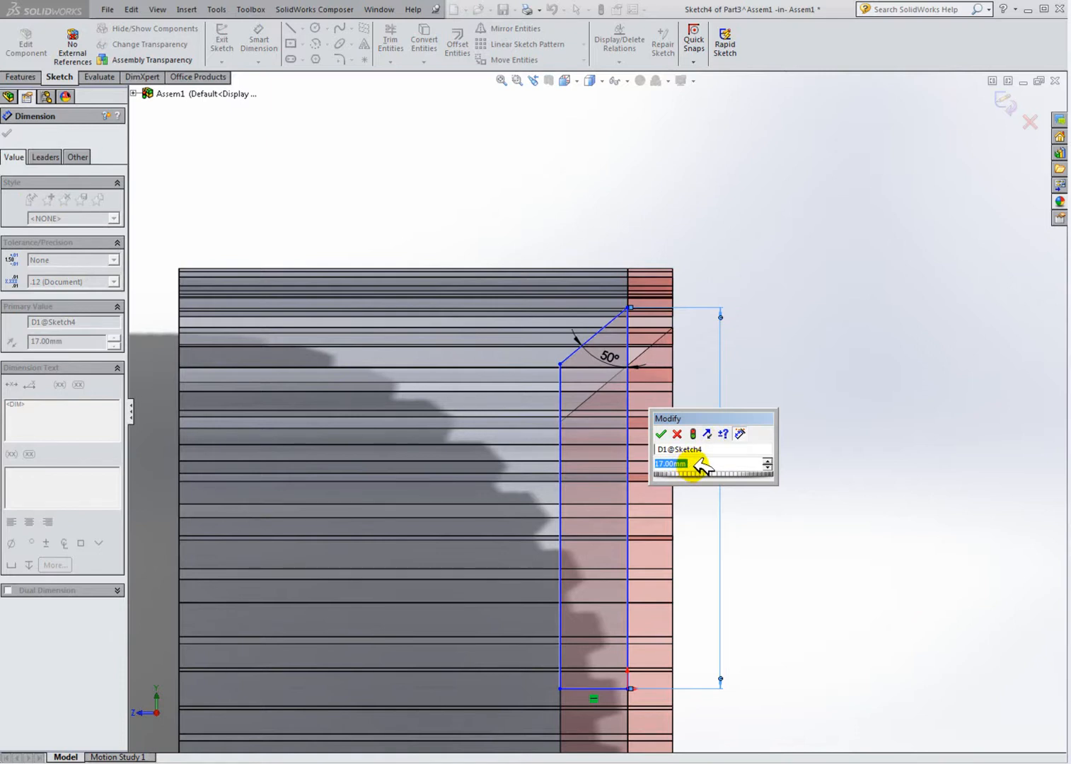
{"action": "type", "text": "17"}
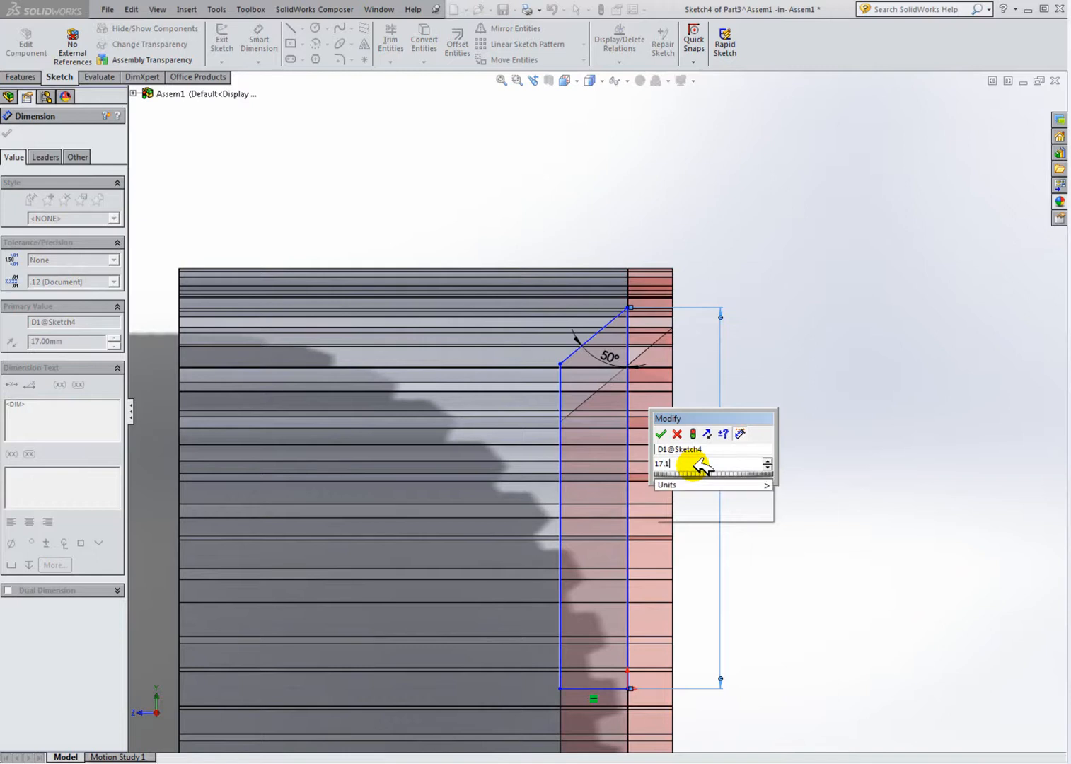
{"action": "type", "text": ".1"}
{"action": "key", "text": "Return"}
{"action": "key", "text": "Escape"}
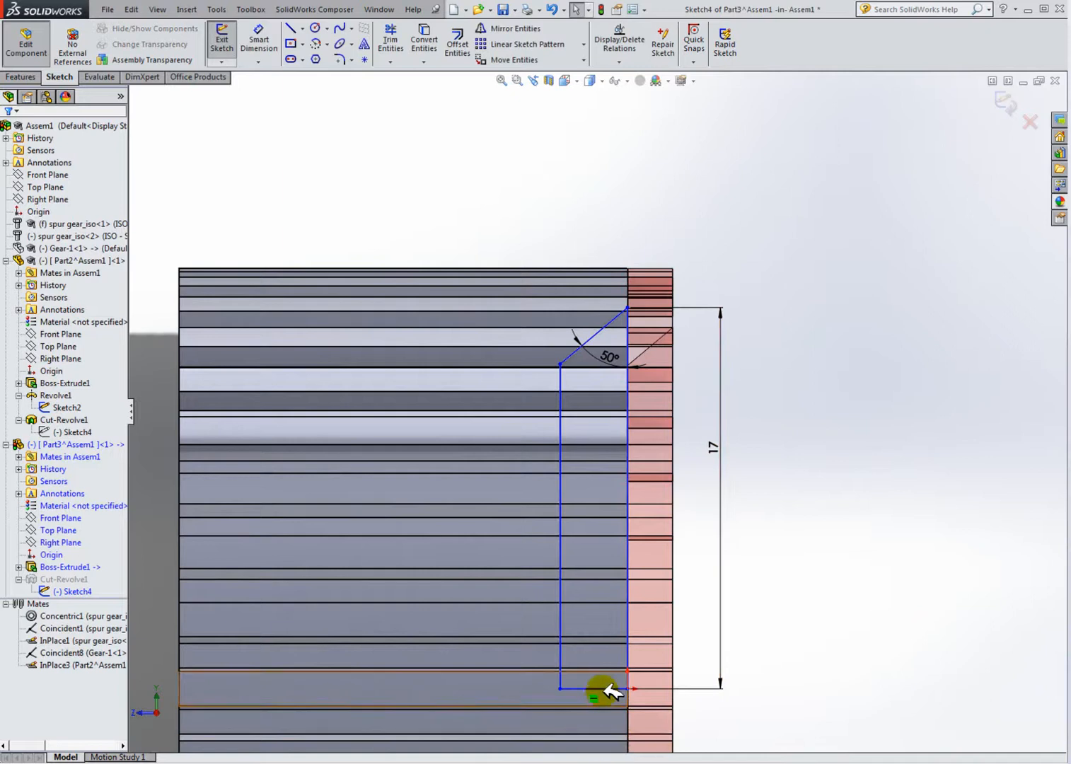
Step: Set the vertical dimension of the profile to 17.1 mm
{"action": "left_click", "coordinate": [607, 689]}
{"action": "right_click", "coordinate": [607, 688]}
{"action": "left_click", "coordinate": [646, 396]}
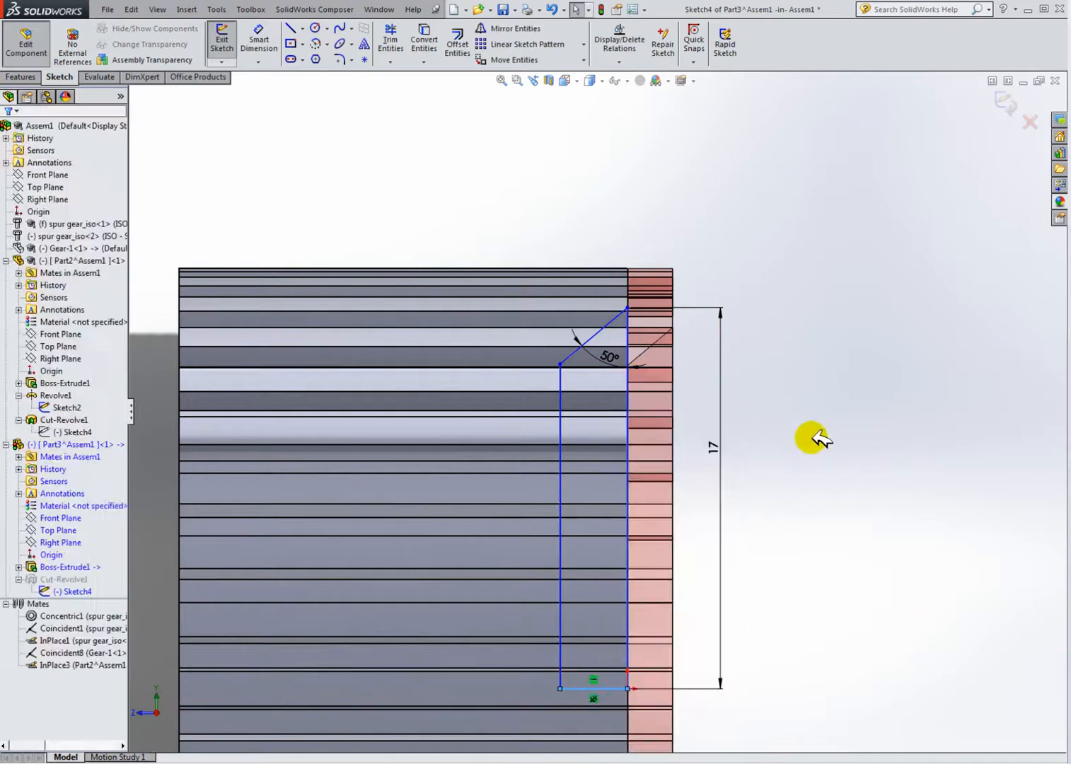
{"action": "double_click", "coordinate": [719, 450]}
{"action": "type", "text": "17.1"}
{"action": "key", "text": "Return"}
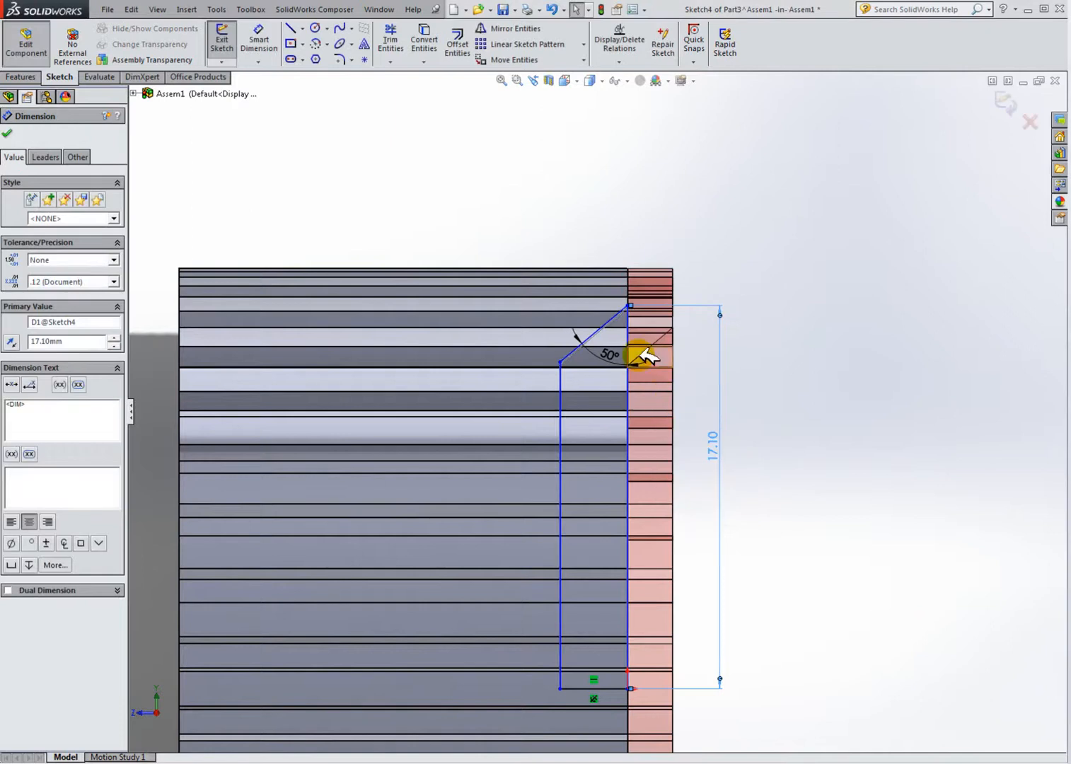
Step: Exit the sketch to return to the assembly with Part3 still being edited
{"action": "scroll", "coordinate": [622, 374], "scroll_direction": "down", "scroll_amount": 4}
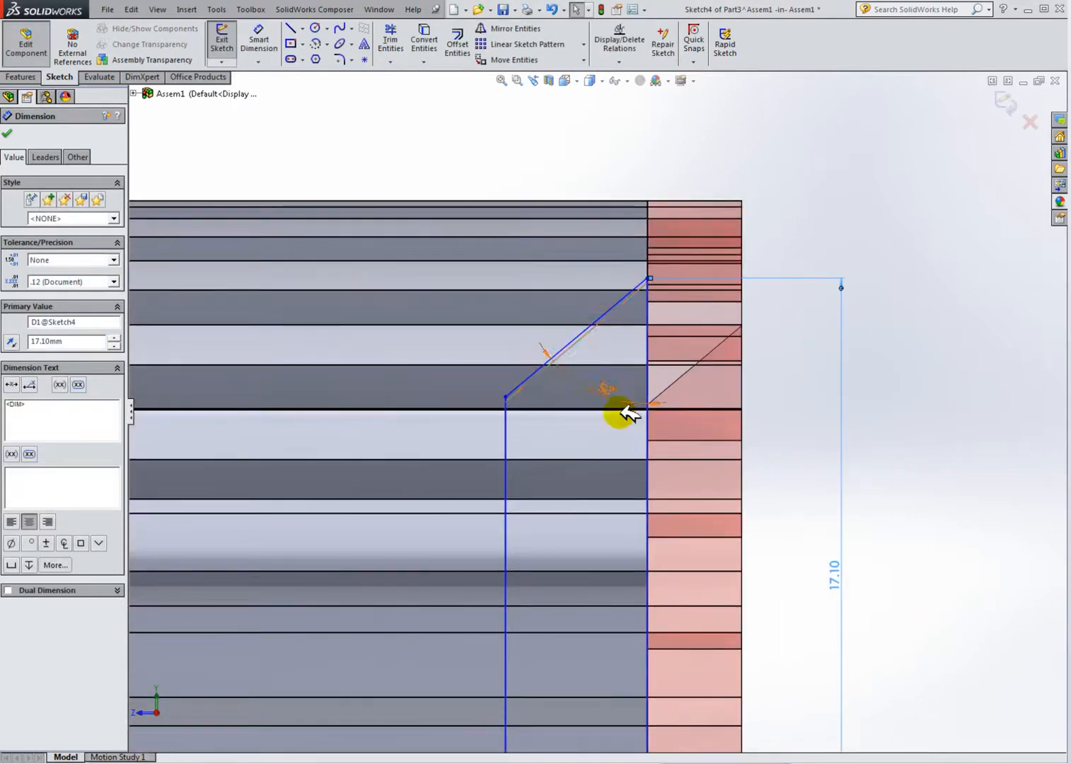
{"action": "scroll", "coordinate": [631, 424], "scroll_direction": "up", "scroll_amount": 7}
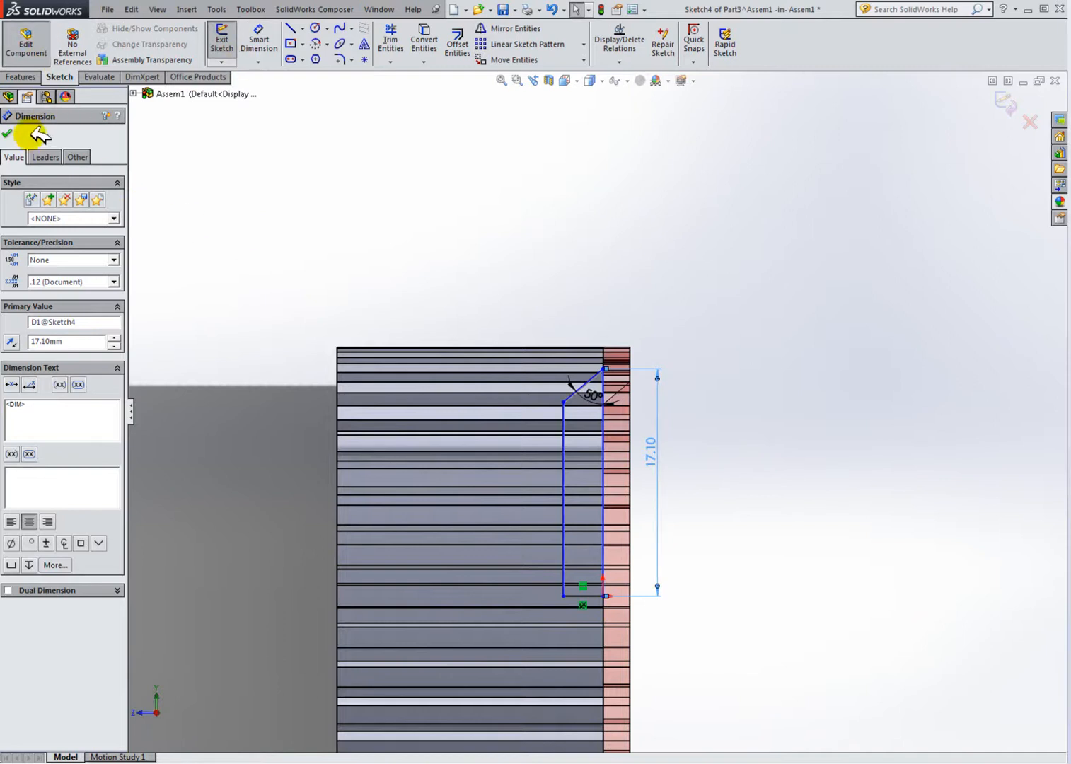
{"action": "left_click", "coordinate": [222, 41]}
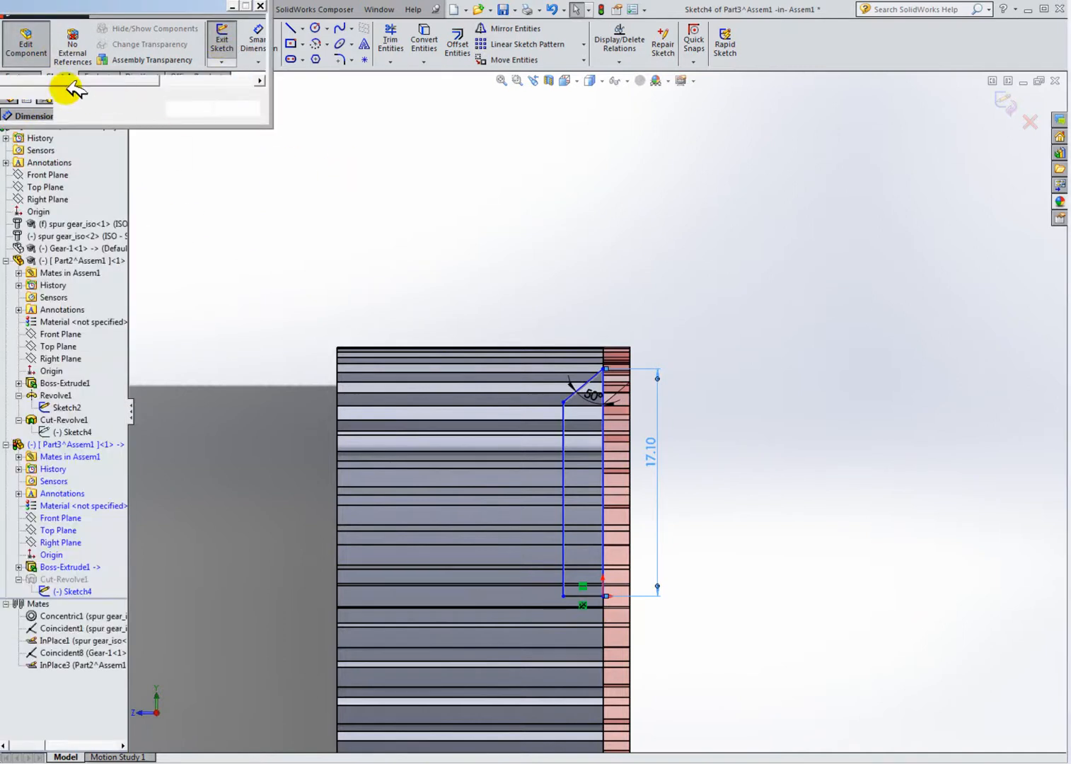
{"action": "left_click", "coordinate": [190, 109]}
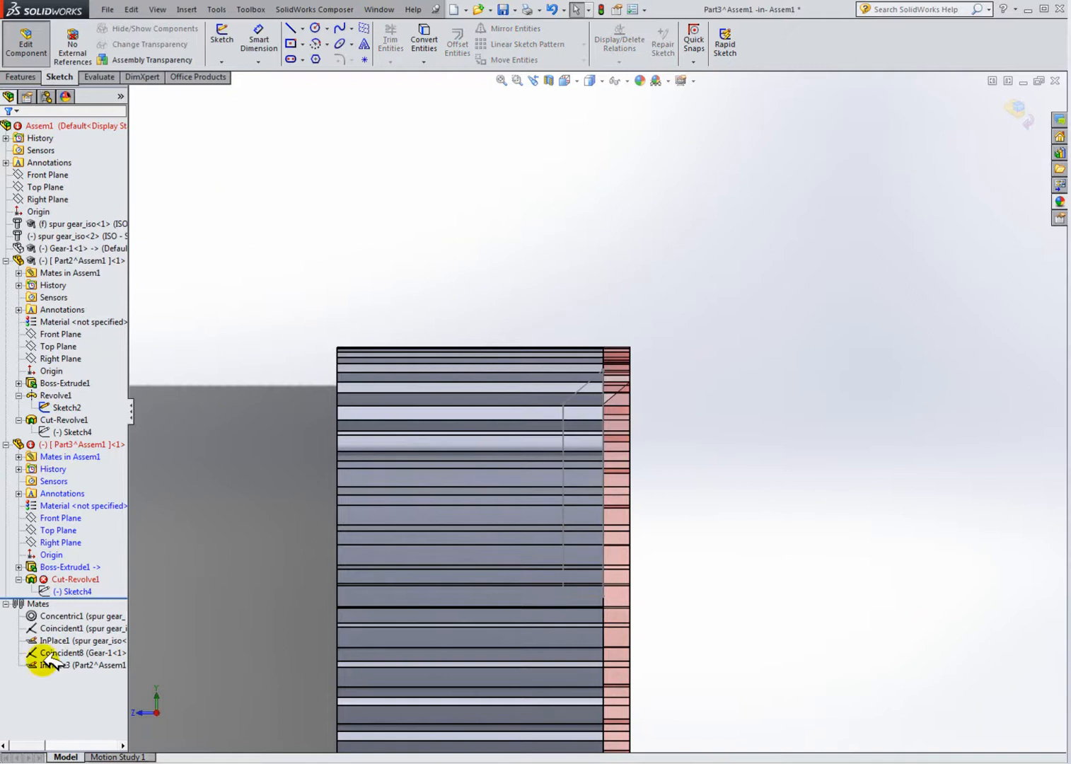
Step: Delete Part3's Cut-Revolve1 feature, keeping its Sketch4, and confirm the deletion
{"action": "left_click", "coordinate": [74, 578]}
{"action": "mouse_move", "coordinate": [437, 540]}
{"action": "middle_mouse_down"}
{"action": "mouse_move", "coordinate": [398, 569]}
{"action": "mouse_move", "coordinate": [442, 550]}
{"action": "middle_mouse_up"}
{"action": "right_click", "coordinate": [93, 580]}
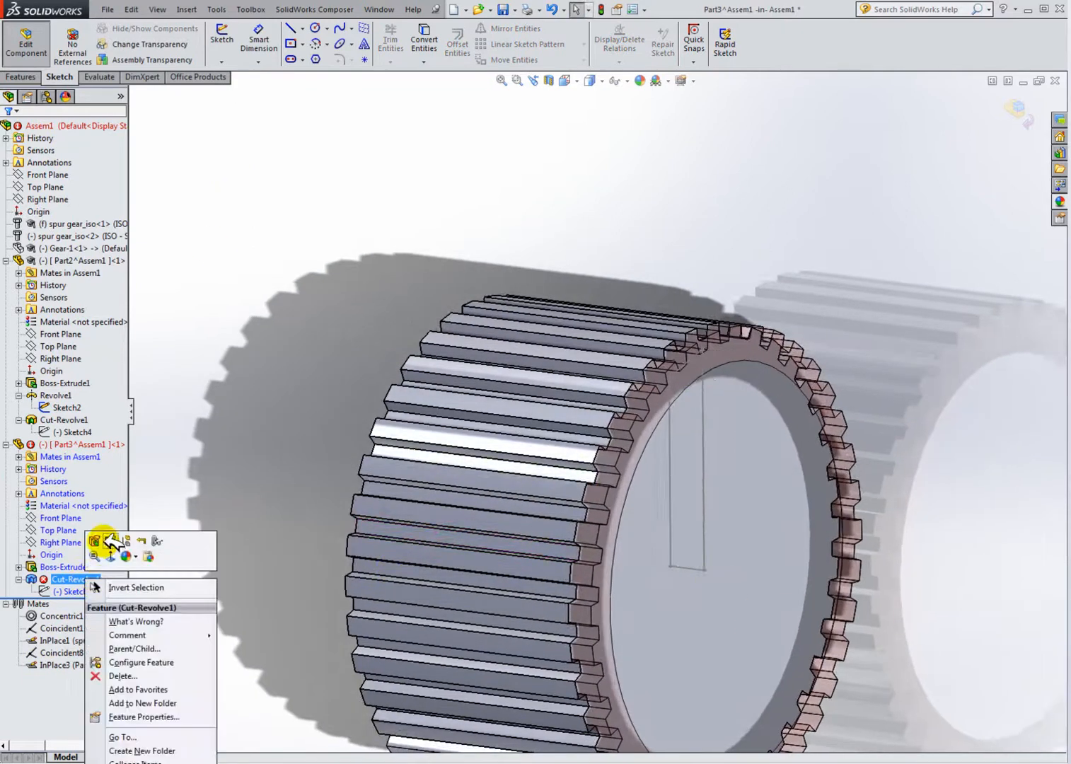
{"action": "left_click", "coordinate": [113, 676]}
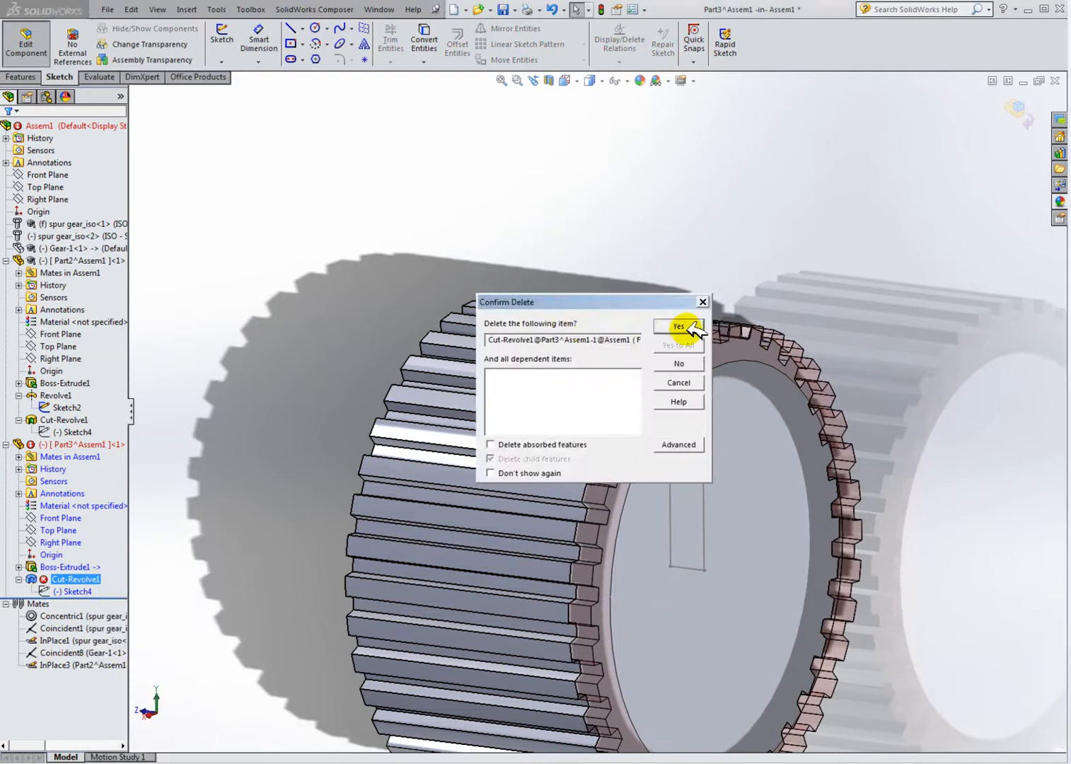
{"action": "left_click", "coordinate": [668, 326]}
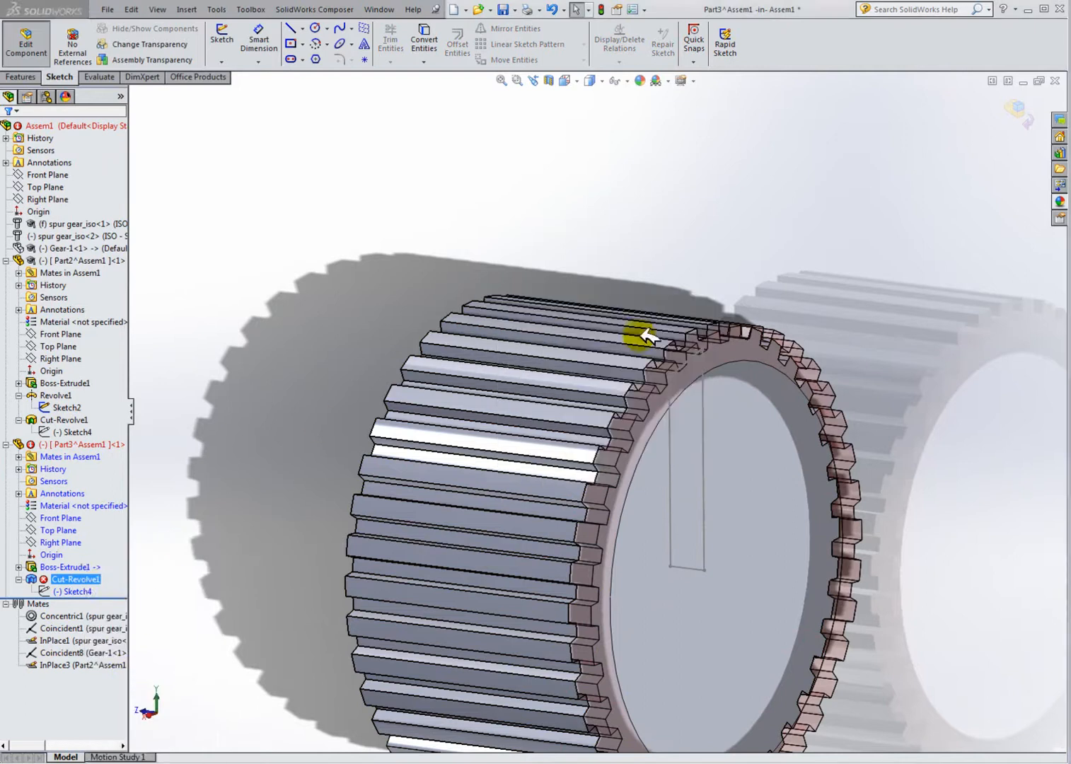
Step: Create a revolved cut on Part3 from Sketch4, then stop editing the component
{"action": "left_click", "coordinate": [36, 76]}
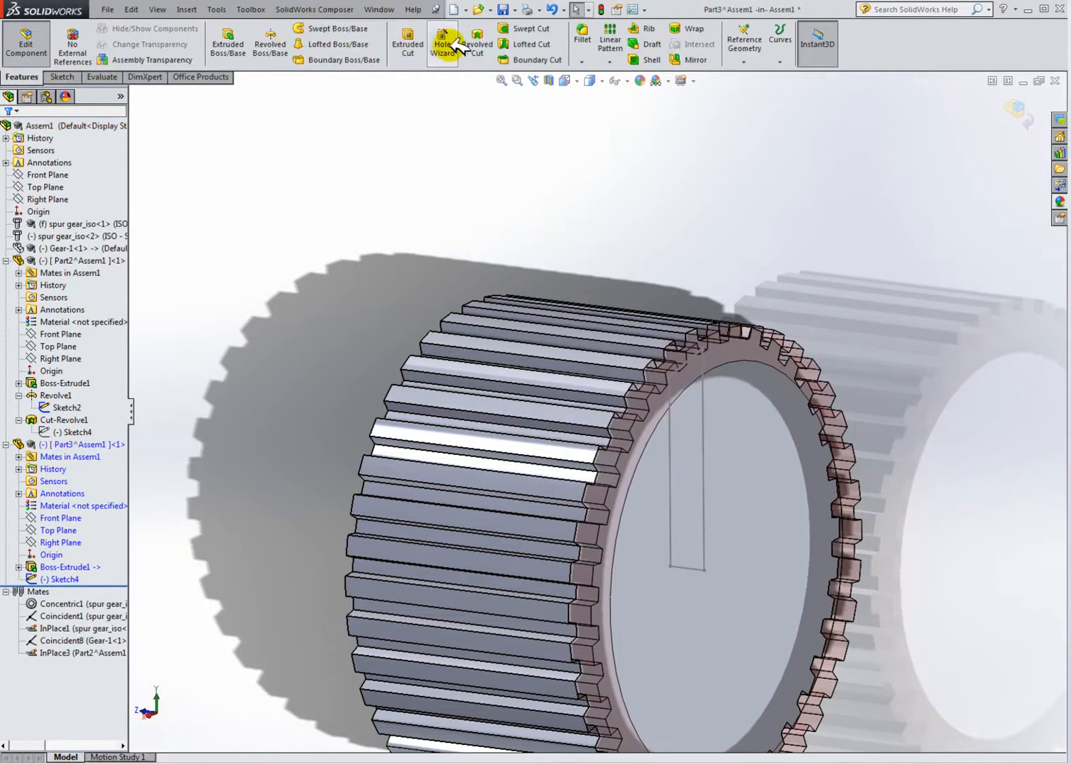
{"action": "left_click", "coordinate": [481, 43]}
{"action": "left_click", "coordinate": [690, 567]}
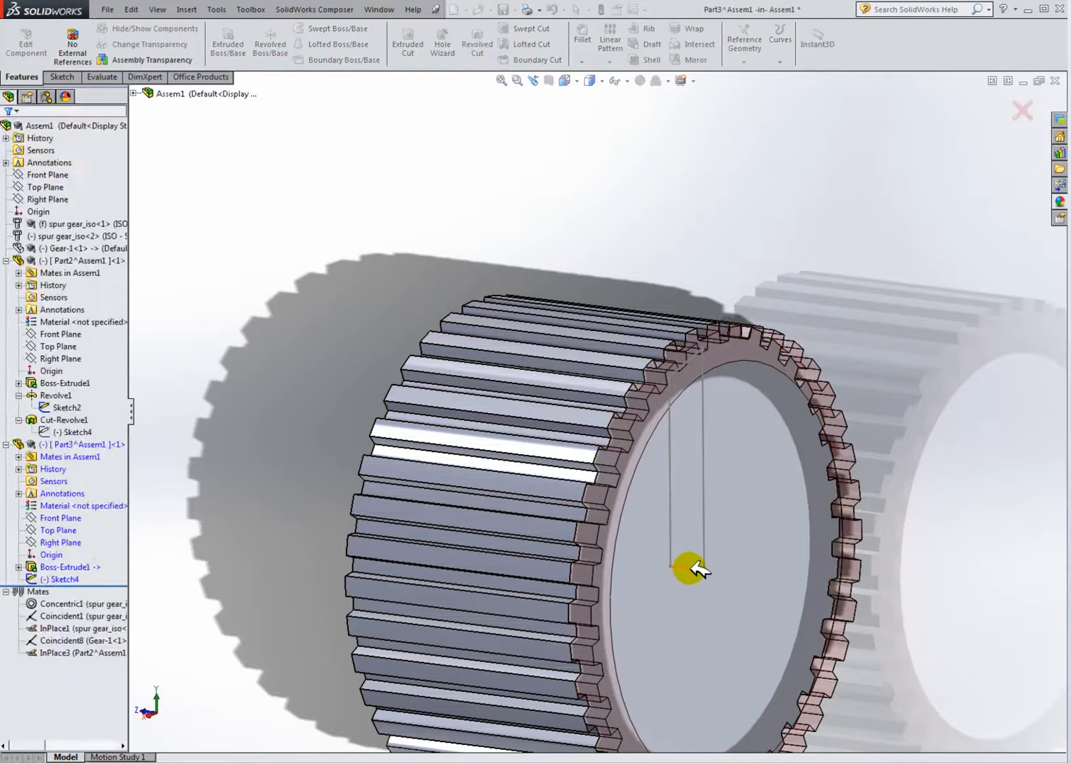
{"action": "left_click", "coordinate": [12, 133]}
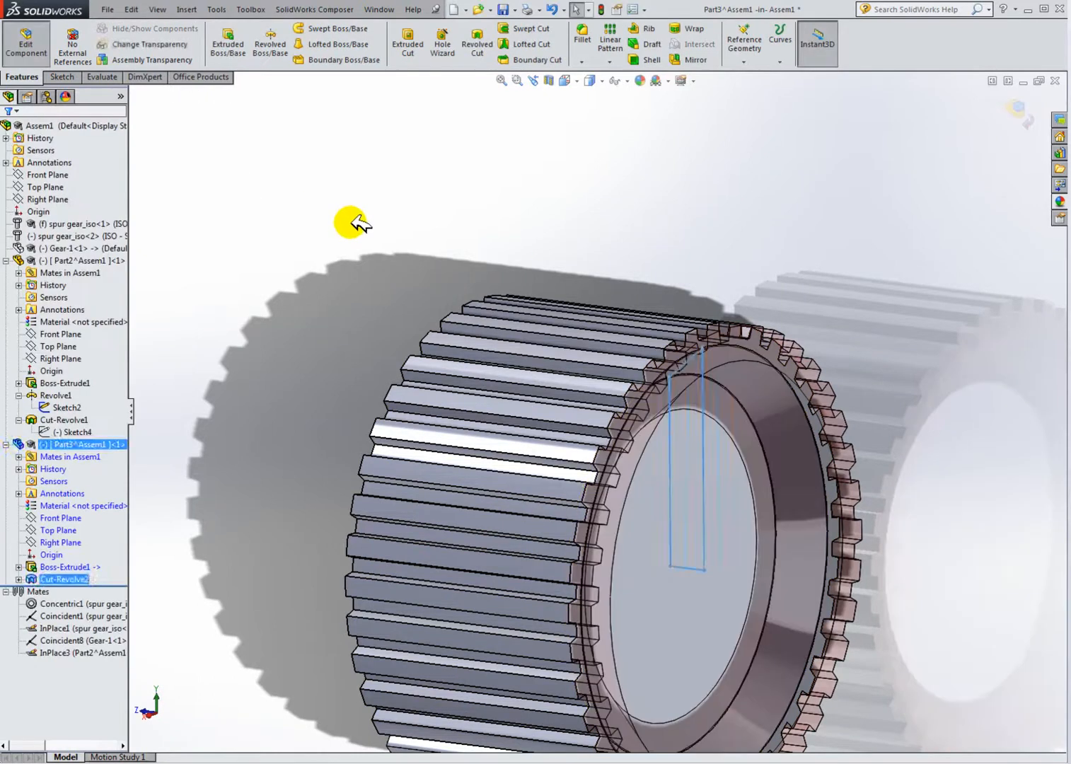
{"action": "left_click", "coordinate": [54, 55]}
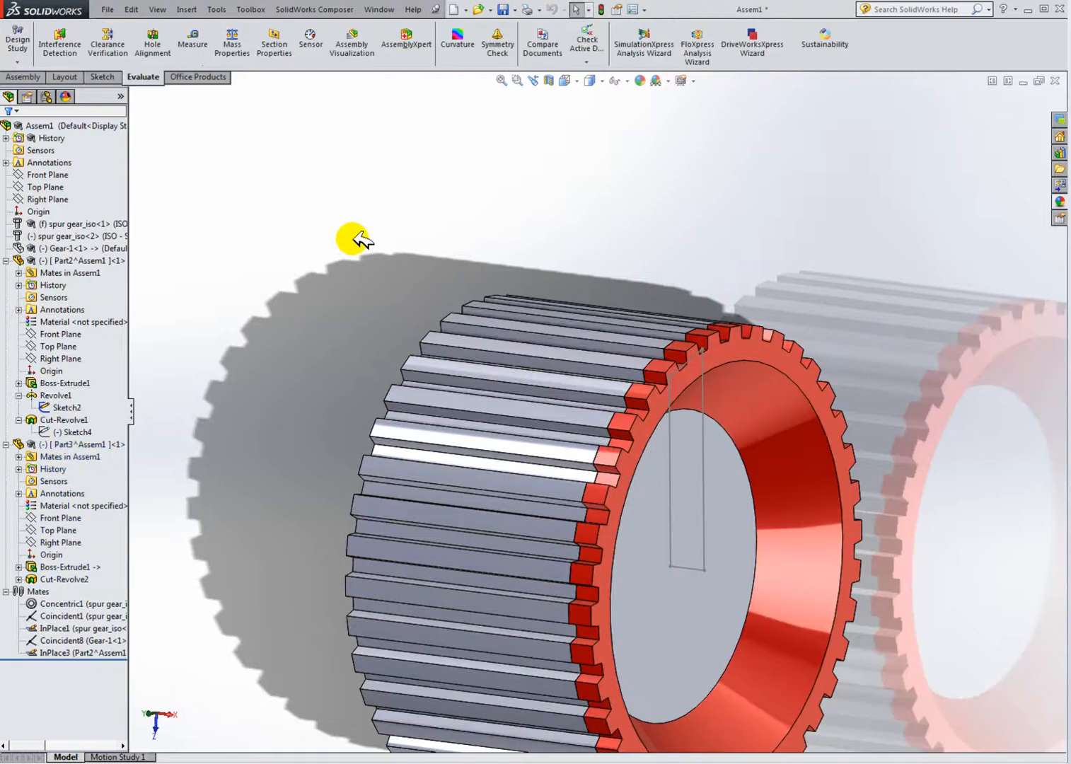
Step: Inspect how the two rings fit by orbiting and zooming the assembly and previewing a section view
{"action": "middle_click_drag", "start_coordinate": [509, 354], "coordinate": [581, 459]}
{"action": "scroll", "coordinate": [454, 496], "scroll_direction": "up", "scroll_amount": 5}
{"action": "middle_click_drag", "start_coordinate": [454, 496], "coordinate": [541, 512]}
{"action": "scroll", "coordinate": [541, 512], "scroll_direction": "up", "scroll_amount": 3}
{"action": "middle_click_drag", "start_coordinate": [531, 425], "coordinate": [505, 428]}
{"action": "scroll", "coordinate": [508, 432], "scroll_direction": "down", "scroll_amount": 3}
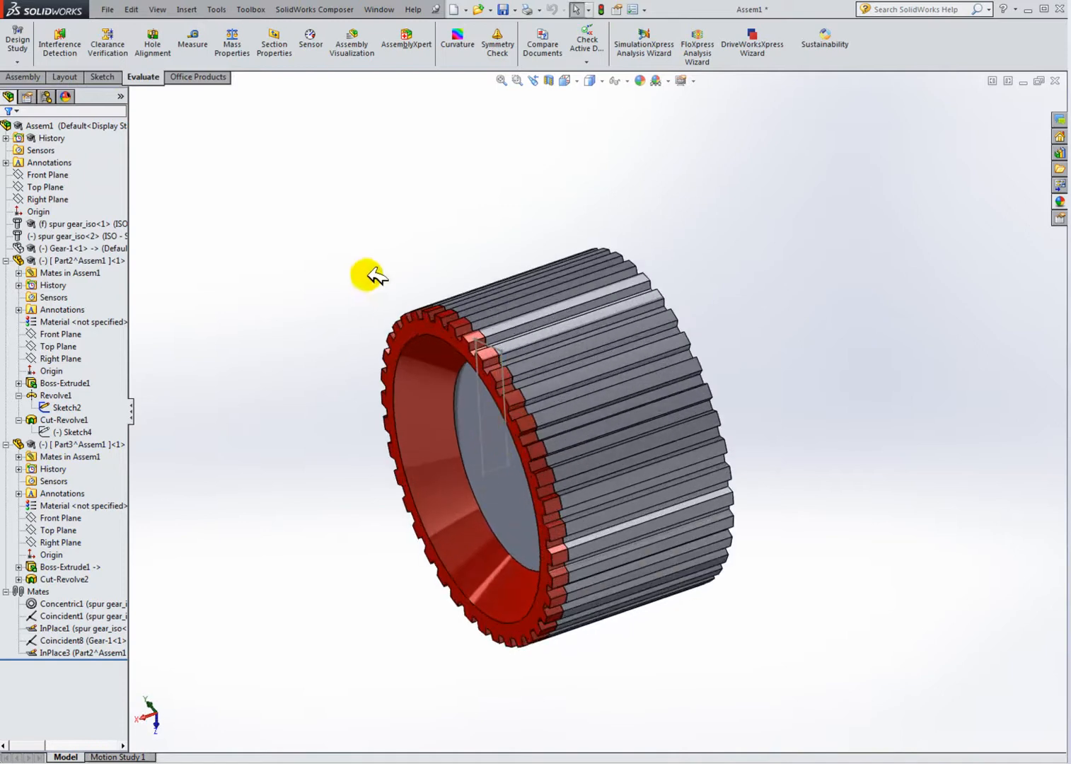
{"action": "left_click", "coordinate": [65, 404]}
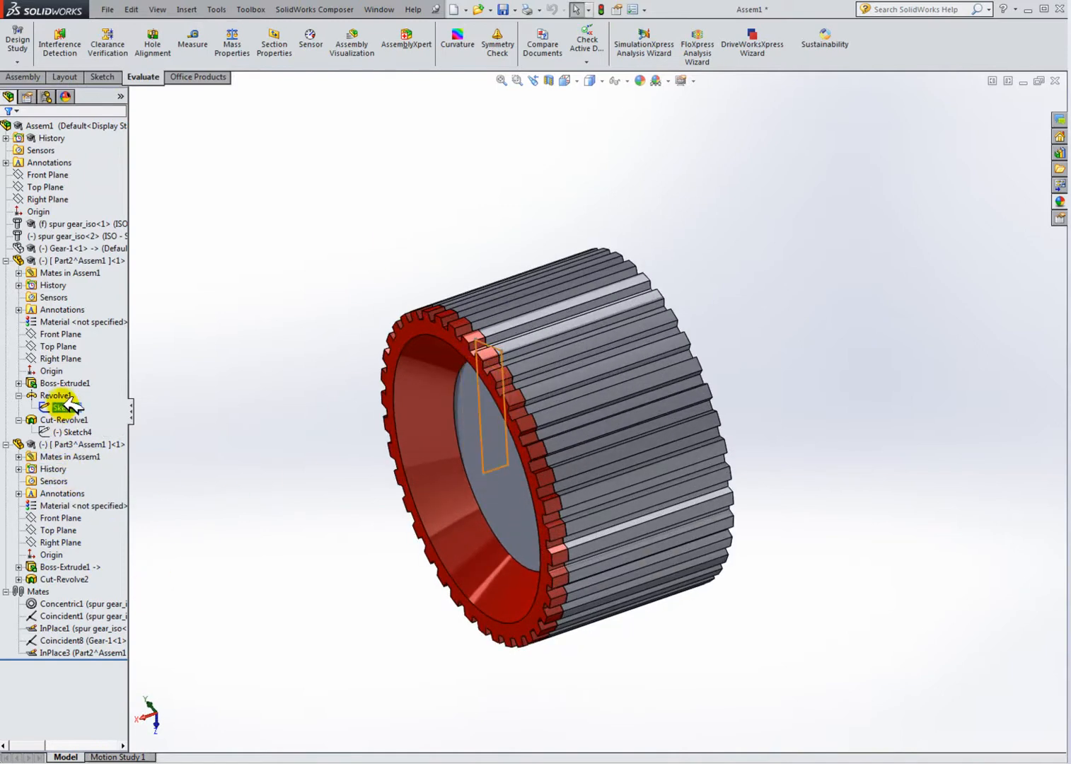
{"action": "left_click", "coordinate": [61, 396]}
{"action": "left_click", "coordinate": [234, 452]}
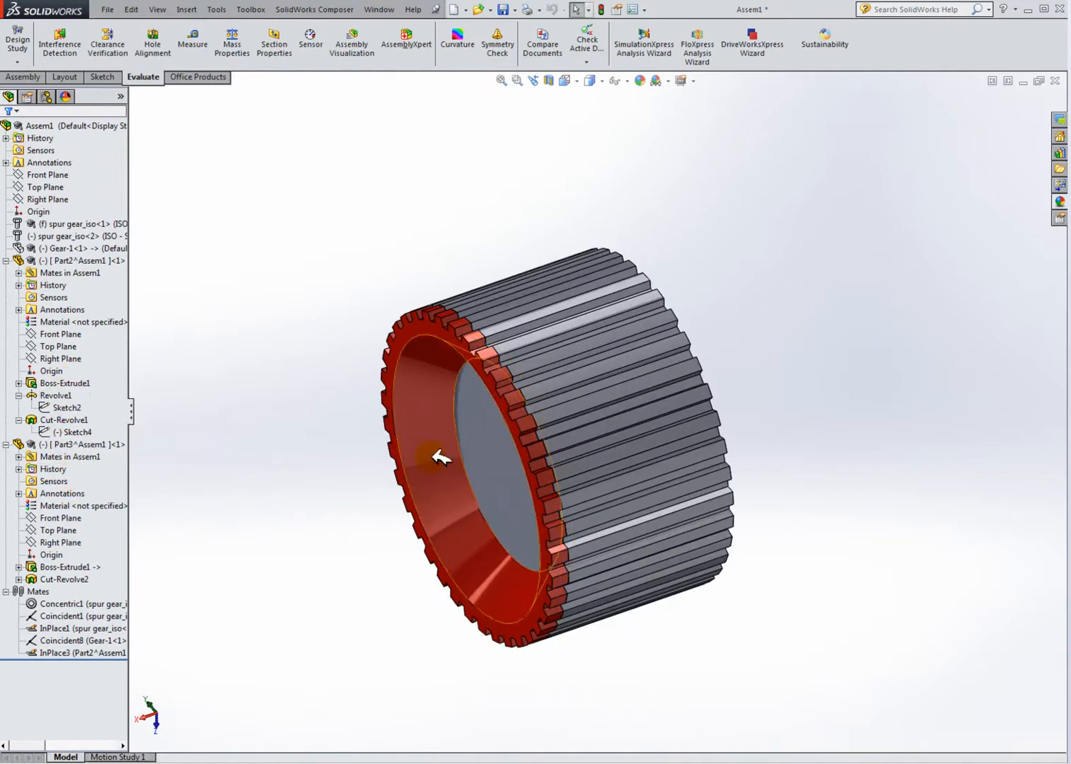
{"action": "middle_click_drag", "start_coordinate": [394, 450], "coordinate": [455, 430]}
{"action": "left_click", "coordinate": [551, 79]}
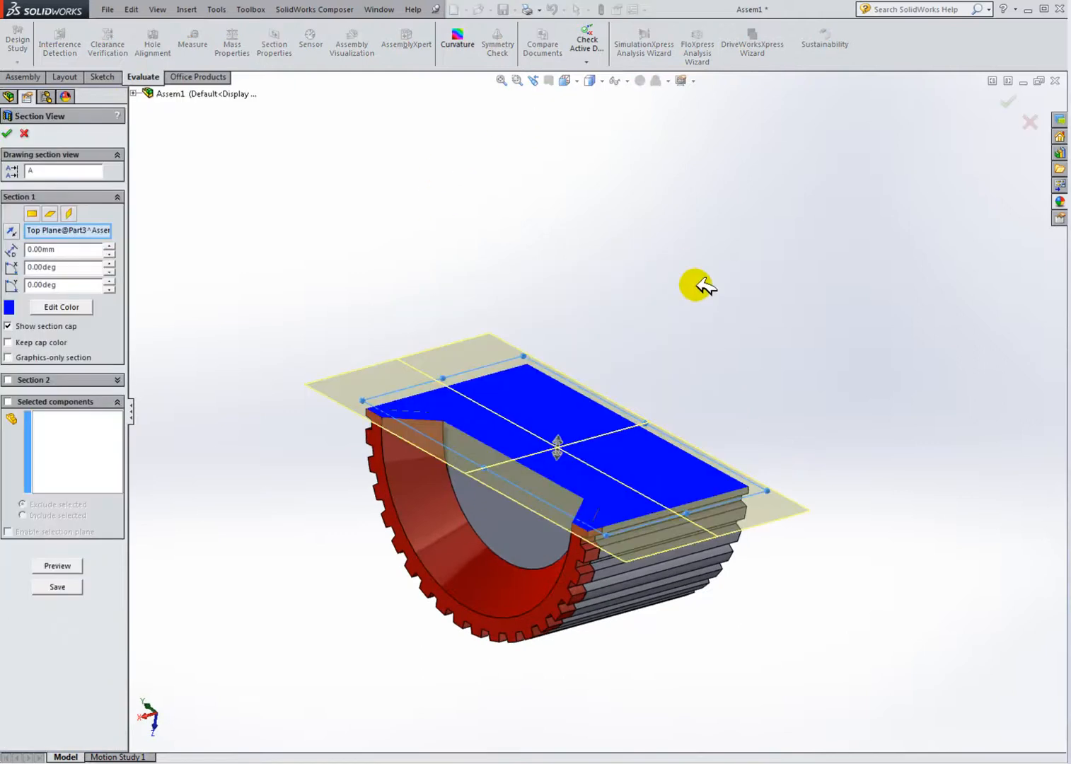
{"action": "left_click", "coordinate": [24, 133]}
{"action": "middle_click_drag", "start_coordinate": [335, 227], "coordinate": [408, 375]}
{"action": "scroll", "coordinate": [478, 426], "scroll_direction": "up", "scroll_amount": 7}
{"action": "middle_click_drag", "start_coordinate": [533, 467], "coordinate": [615, 458]}
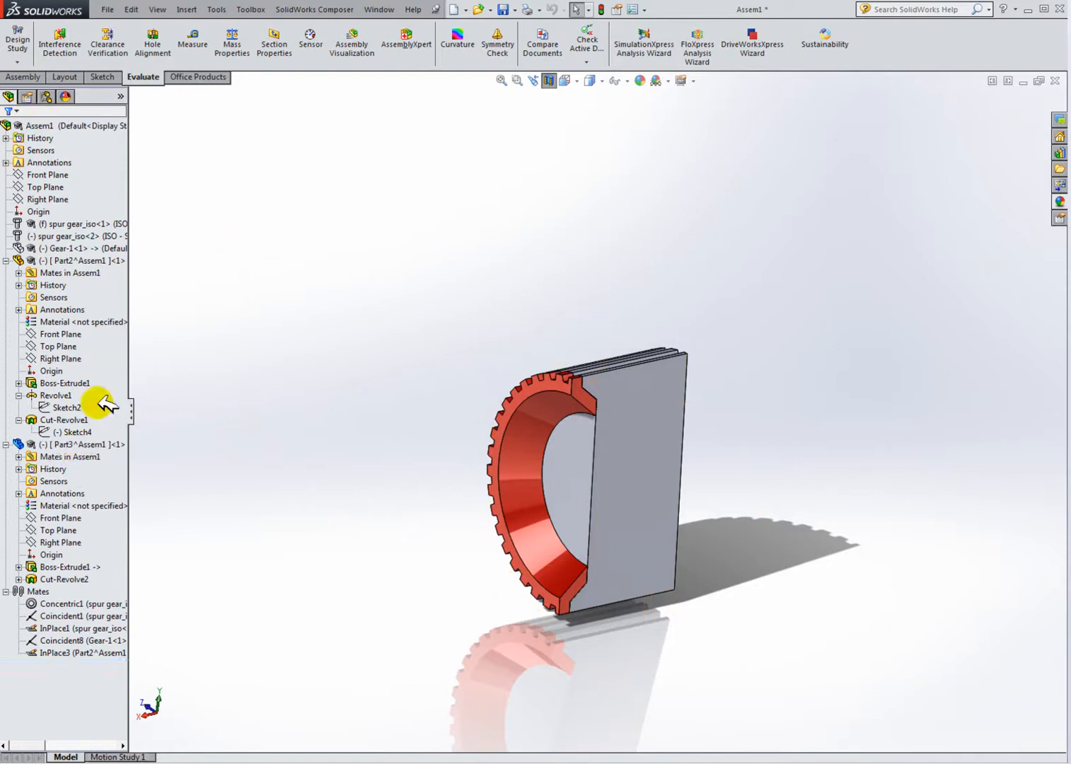
Step: Open Part3 in its own window and orbit around the ring to inspect it
{"action": "right_click", "coordinate": [80, 445]}
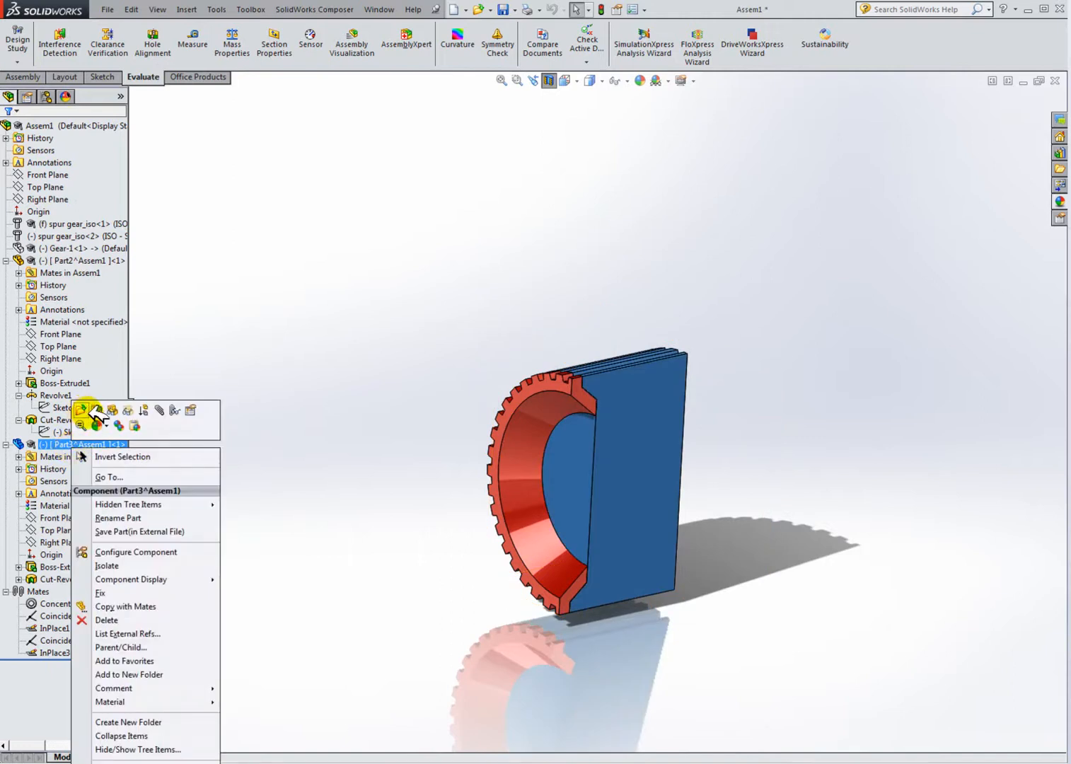
{"action": "left_click", "coordinate": [83, 410]}
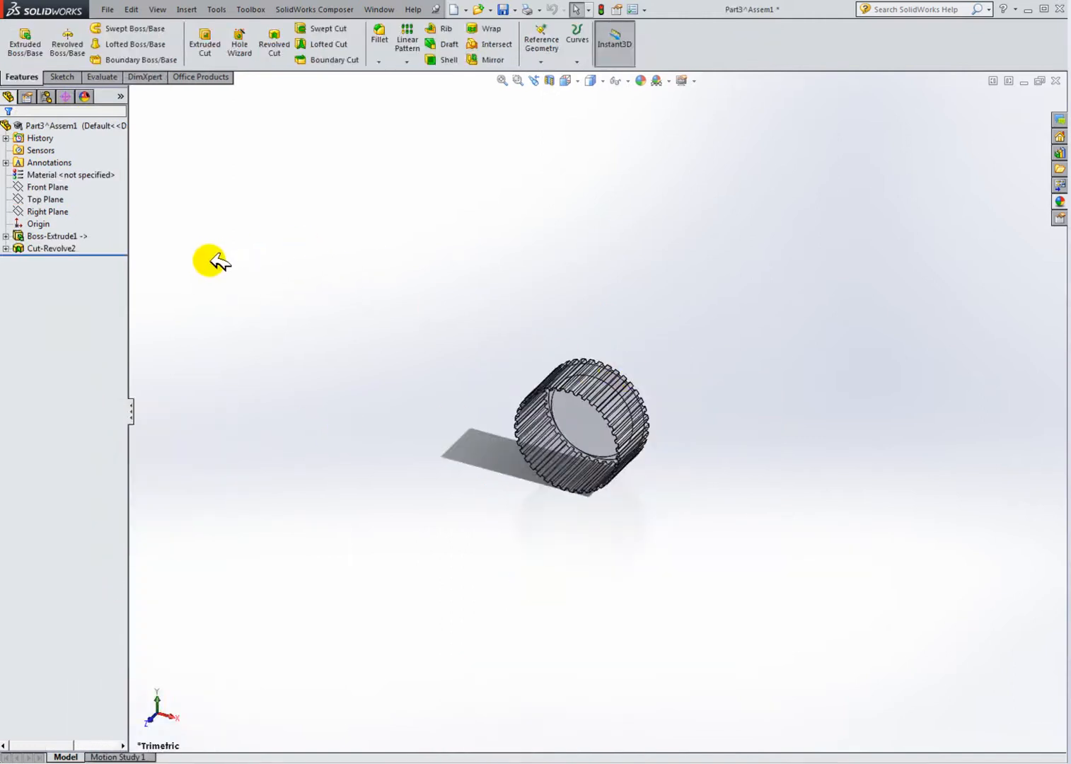
{"action": "scroll", "coordinate": [209, 260], "scroll_direction": "down", "scroll_amount": 3}
{"action": "scroll", "coordinate": [898, 576], "scroll_direction": "down", "scroll_amount": 2}
{"action": "scroll", "coordinate": [896, 559], "scroll_direction": "up", "scroll_amount": 2}
{"action": "scroll", "coordinate": [838, 544], "scroll_direction": "down", "scroll_amount": 4}
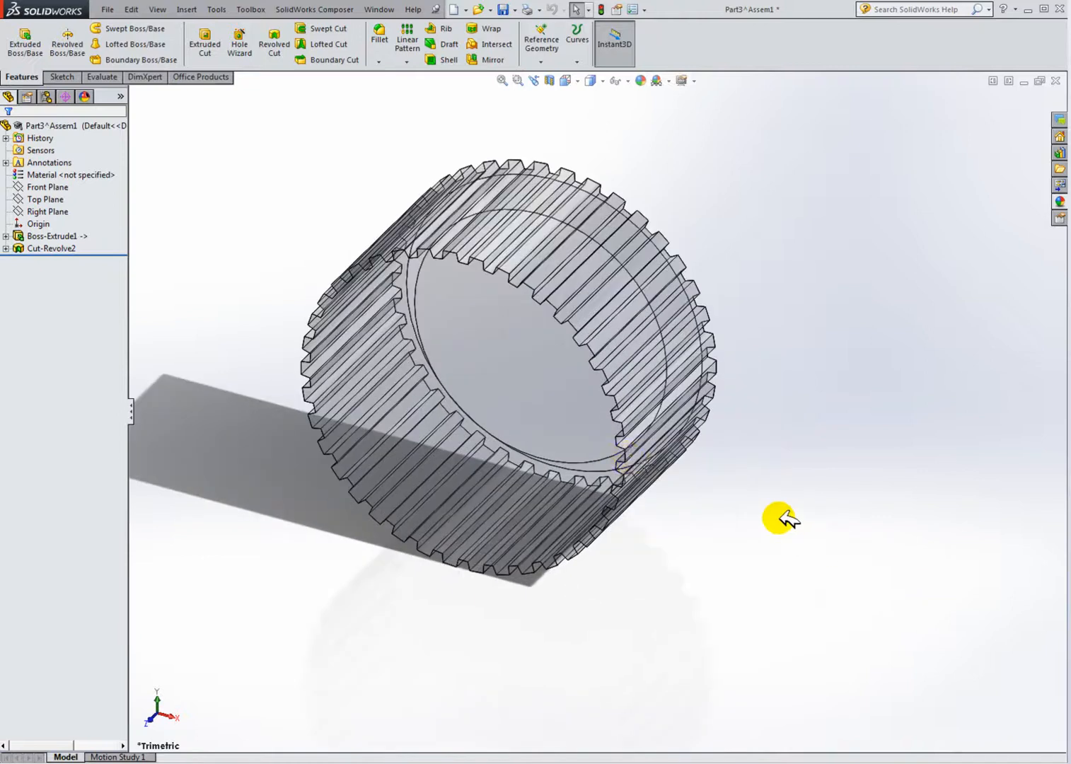
{"action": "middle_click_drag", "start_coordinate": [676, 482], "coordinate": [705, 401]}
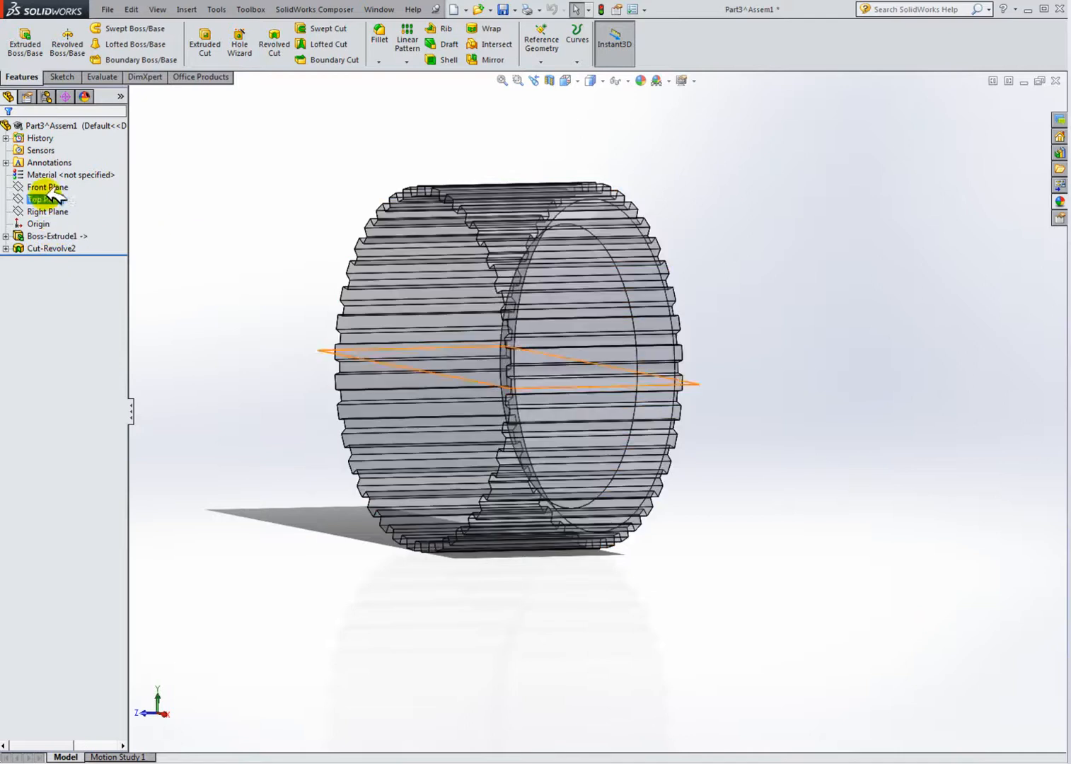
{"action": "right_click", "coordinate": [83, 130]}
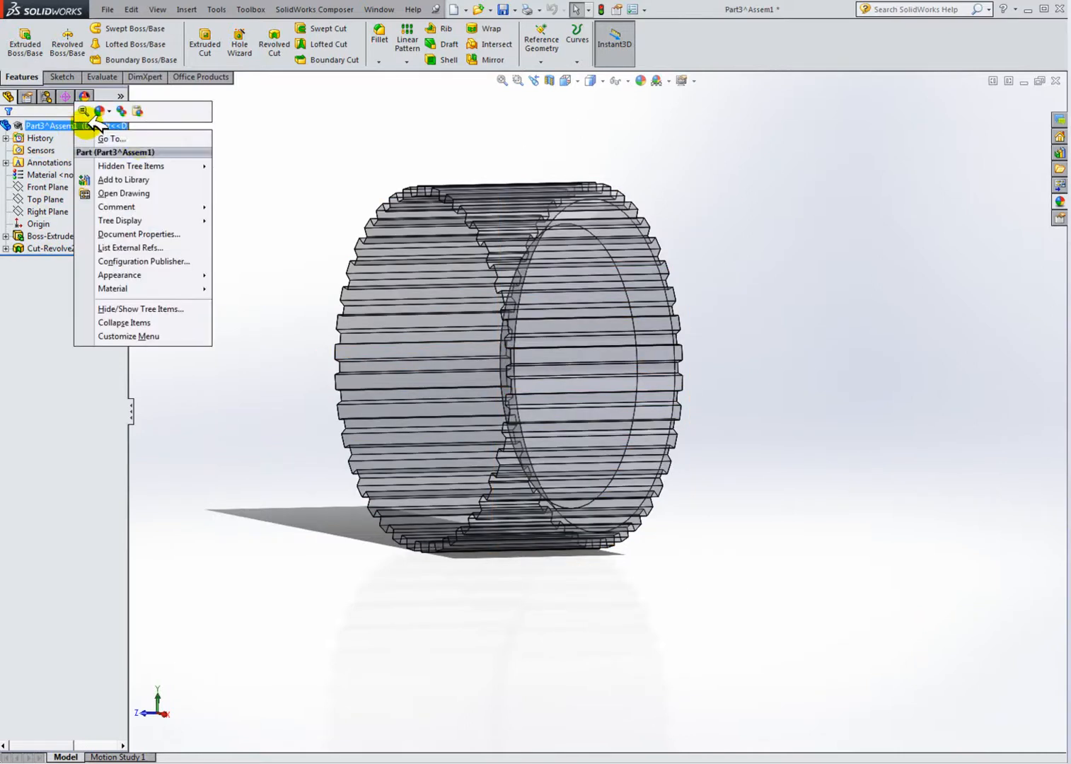
{"action": "left_click", "coordinate": [318, 234]}
{"action": "left_click", "coordinate": [62, 238]}
{"action": "right_click", "coordinate": [63, 238]}
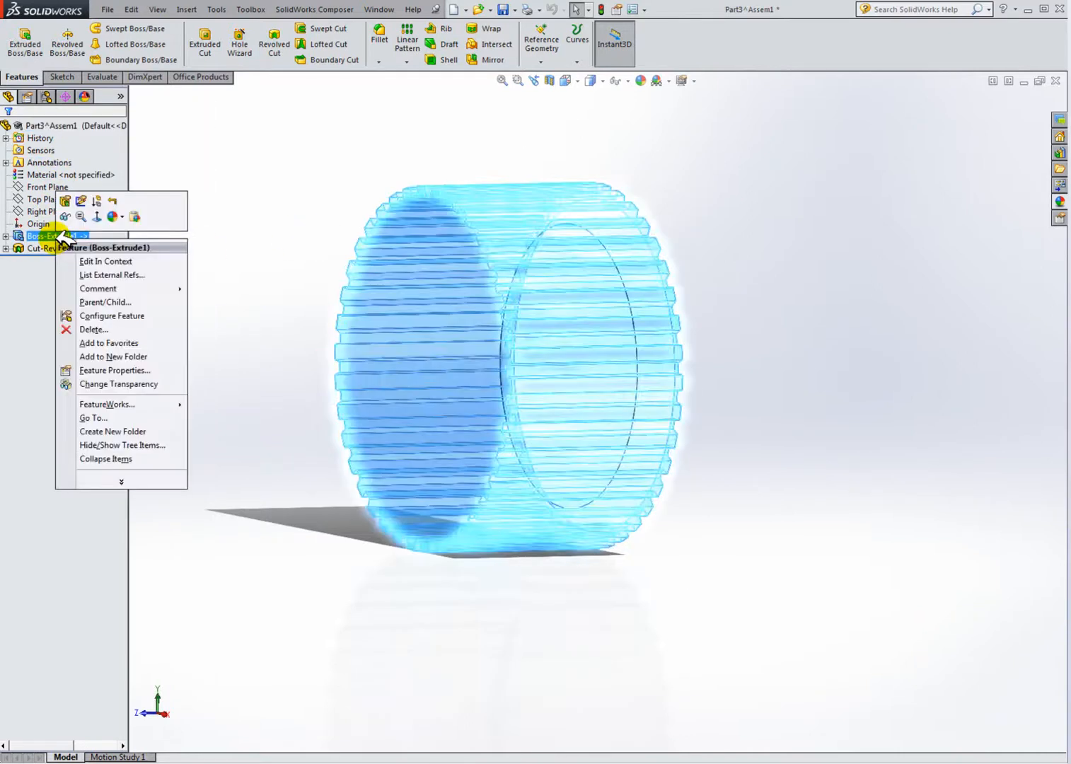
{"action": "left_click", "coordinate": [210, 227]}
Step: Create a reference plane midway between the ring's two end faces in Part3
{"action": "mouse_move", "coordinate": [210, 227]}
{"action": "middle_mouse_down"}
{"action": "mouse_move", "coordinate": [413, 363]}
{"action": "mouse_move", "coordinate": [425, 401]}
{"action": "mouse_move", "coordinate": [630, 433]}
{"action": "mouse_move", "coordinate": [566, 453]}
{"action": "middle_mouse_up"}
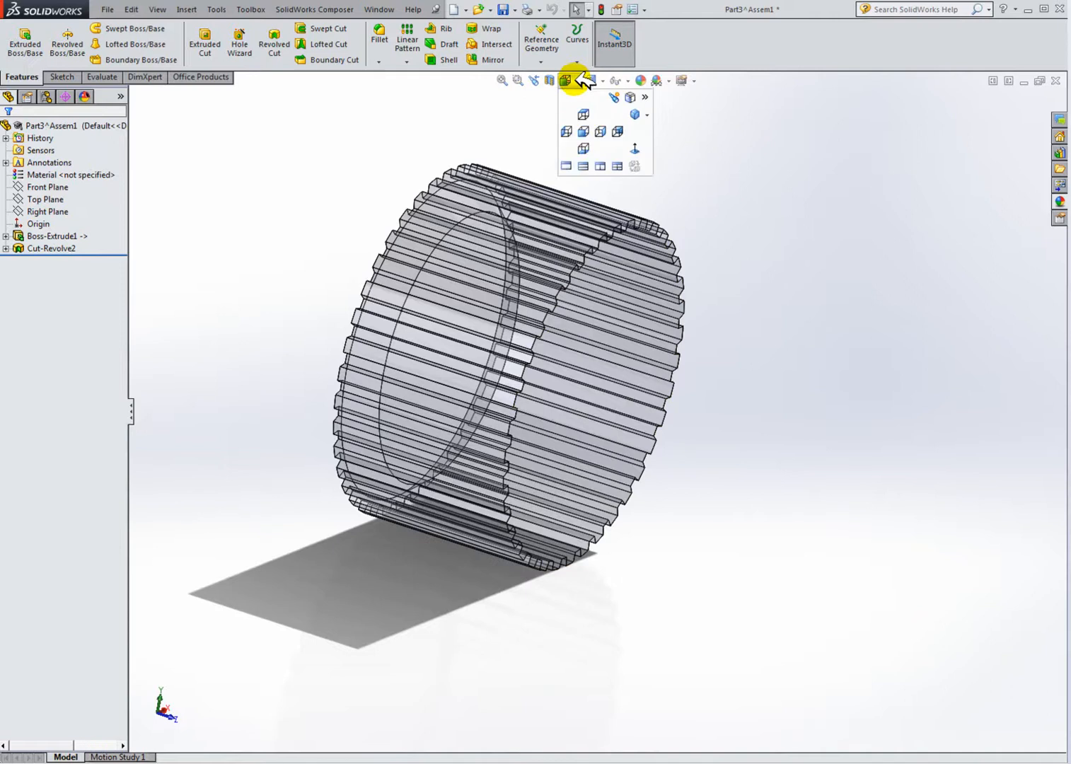
{"action": "left_click", "coordinate": [541, 62]}
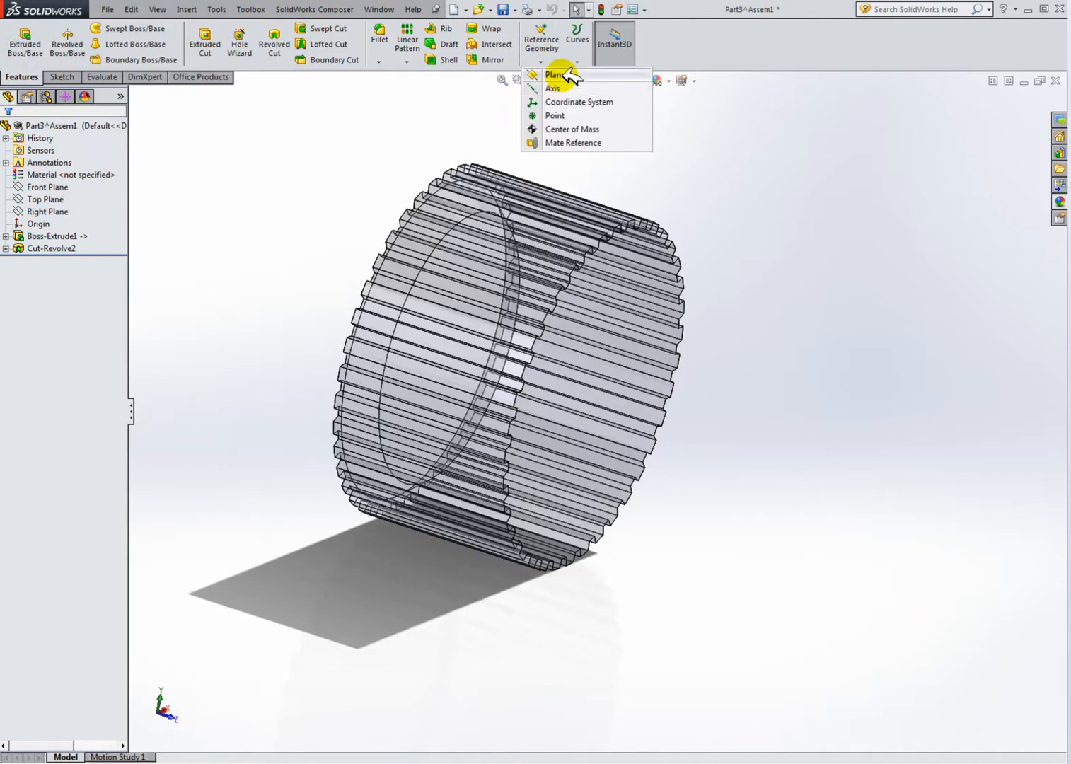
{"action": "left_click", "coordinate": [556, 75]}
{"action": "left_click", "coordinate": [643, 253]}
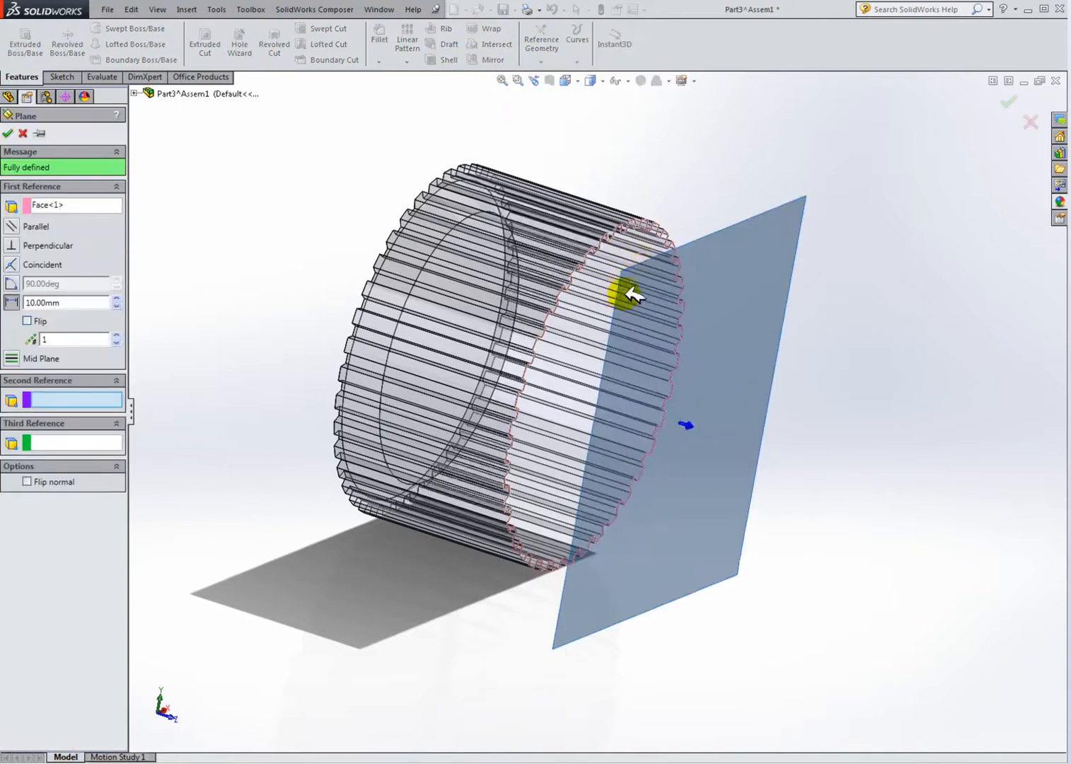
{"action": "middle_click_drag", "start_coordinate": [609, 294], "coordinate": [717, 318]}
{"action": "left_click", "coordinate": [452, 181]}
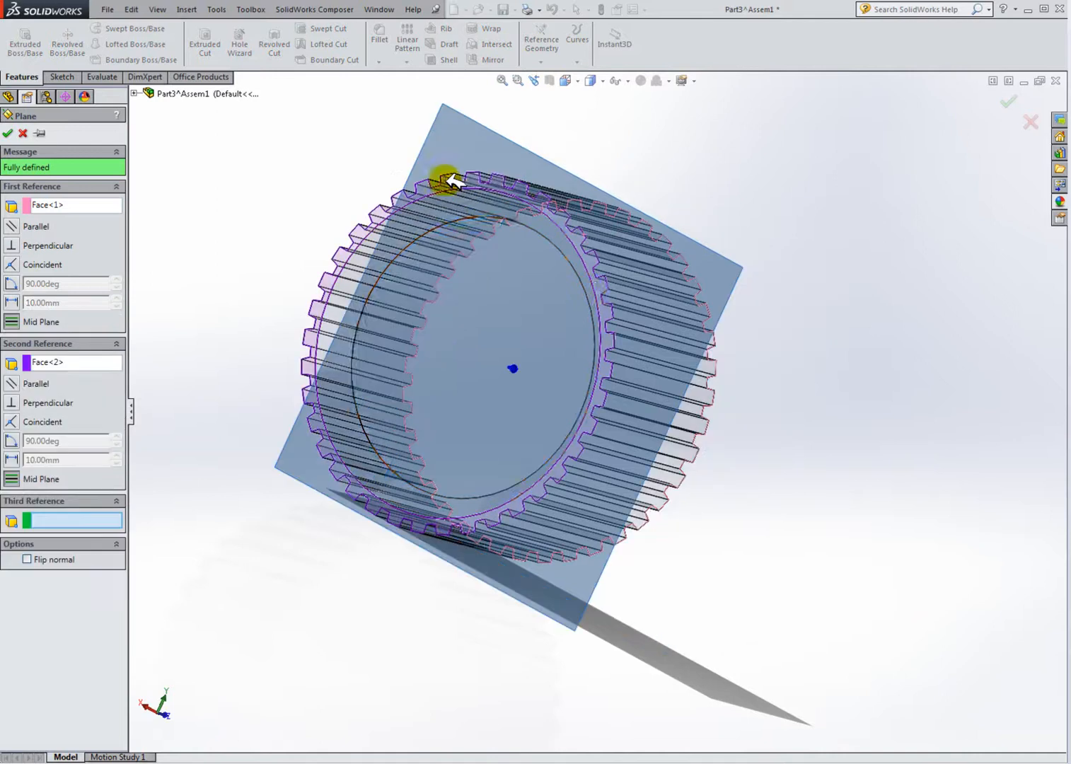
{"action": "middle_click_drag", "start_coordinate": [578, 286], "coordinate": [481, 268]}
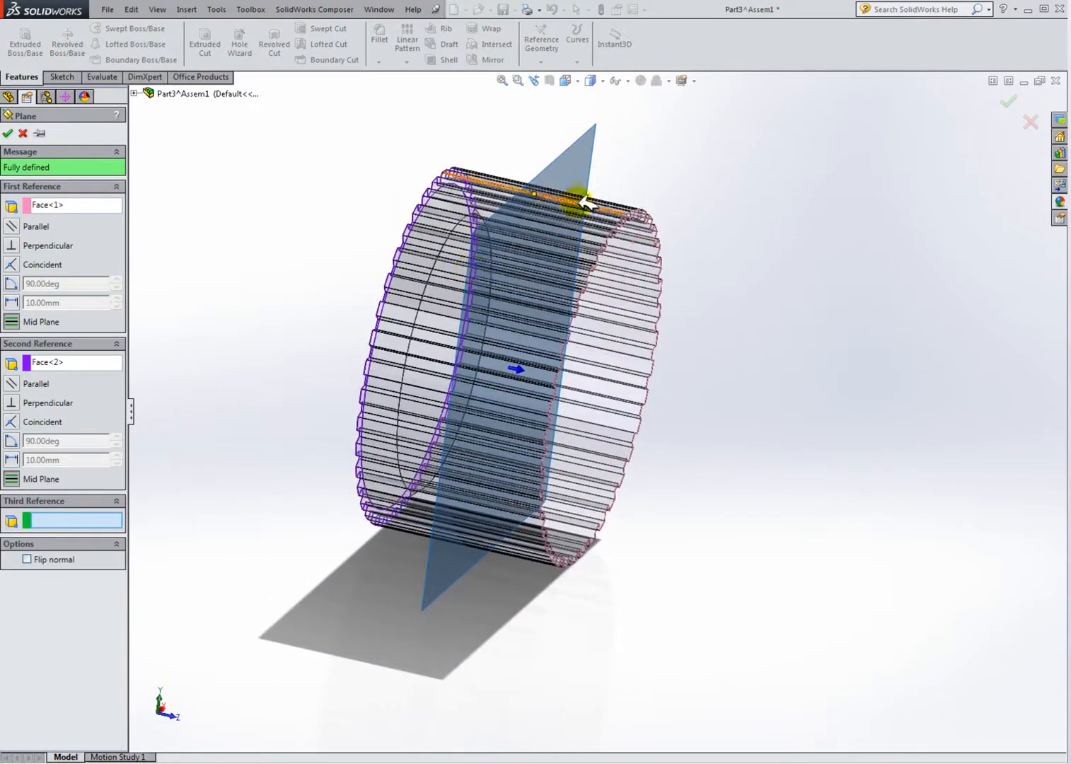
{"action": "left_click", "coordinate": [11, 133]}
Step: Mirror the Cut-Revolve2 feature about Plane1
{"action": "left_click", "coordinate": [407, 62]}
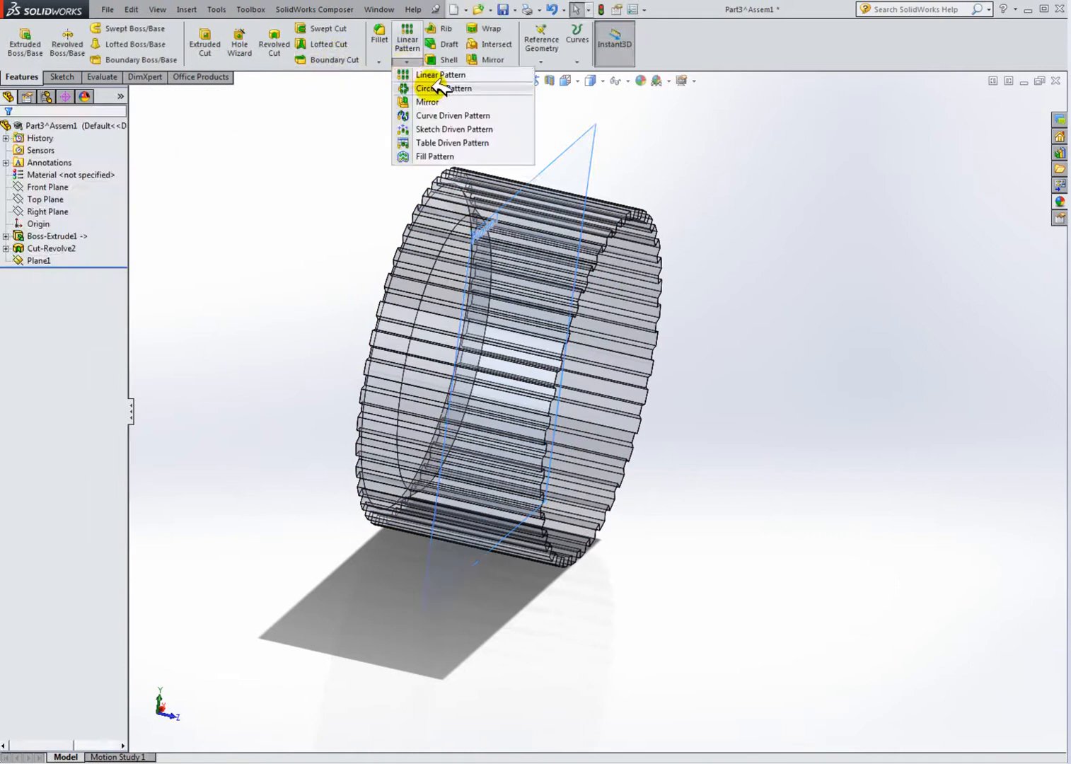
{"action": "left_click", "coordinate": [435, 100]}
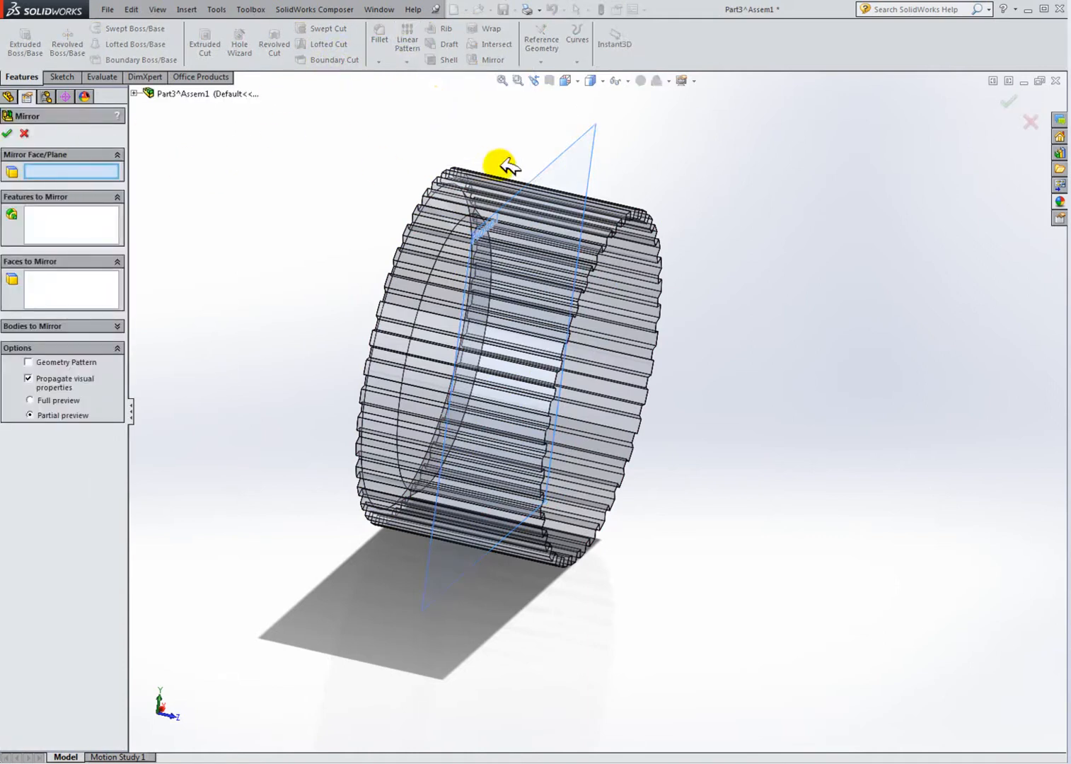
{"action": "left_click", "coordinate": [565, 161]}
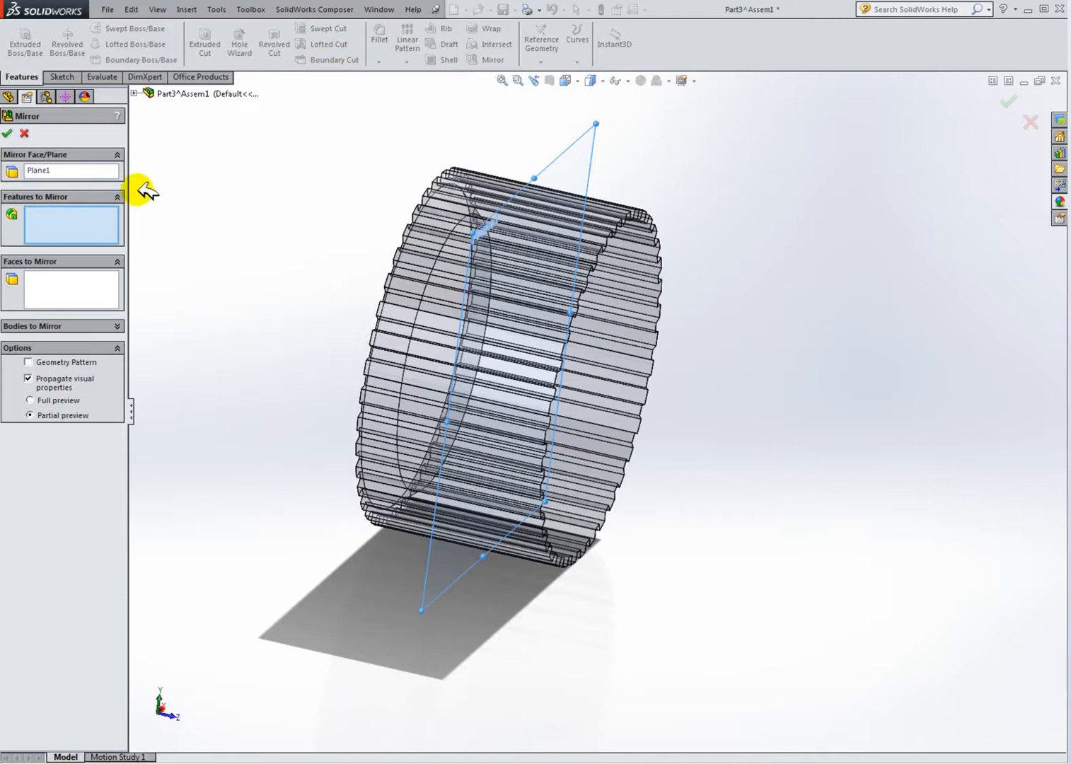
{"action": "left_click", "coordinate": [139, 96]}
{"action": "left_click", "coordinate": [198, 216]}
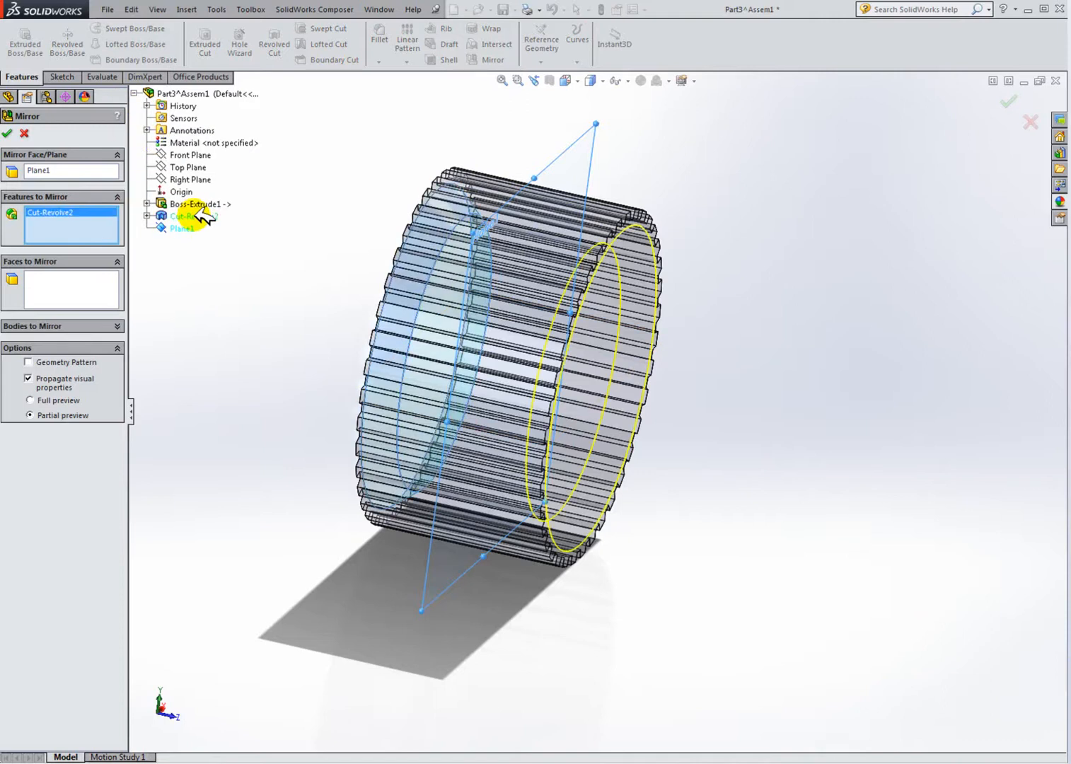
{"action": "left_click", "coordinate": [12, 131]}
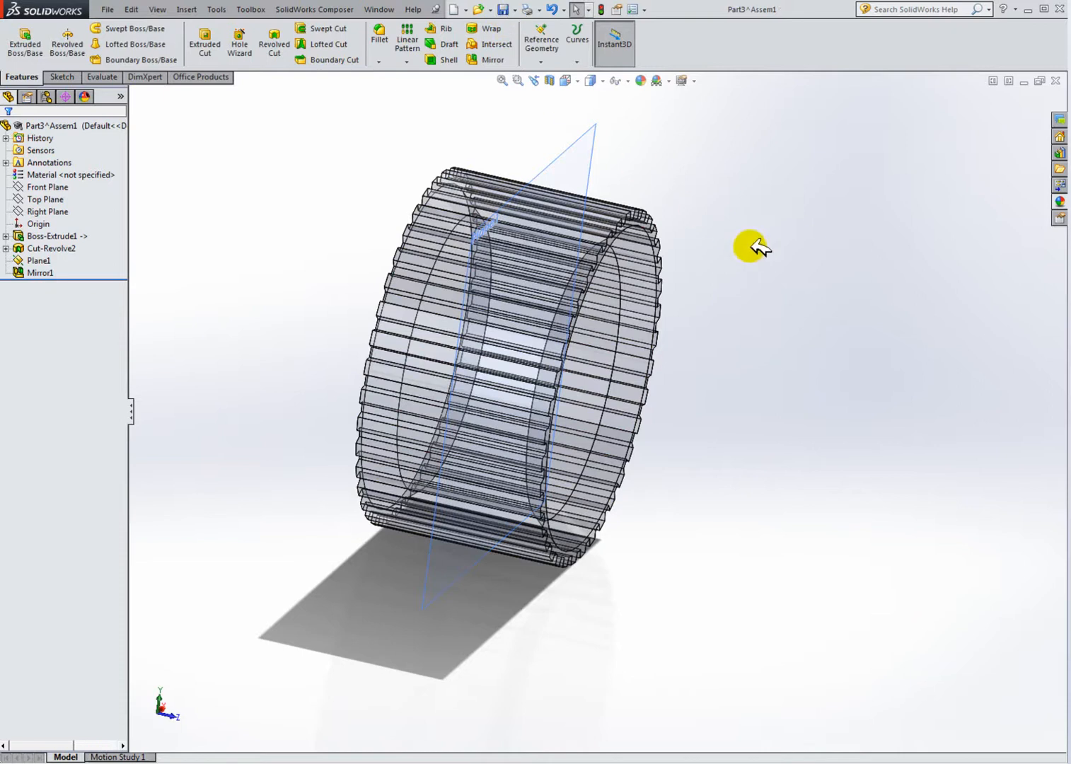
Step: Switch to the assembly window and orbit and zoom to inspect the mirrored ring
{"action": "key", "text": "ctrl+Tab"}
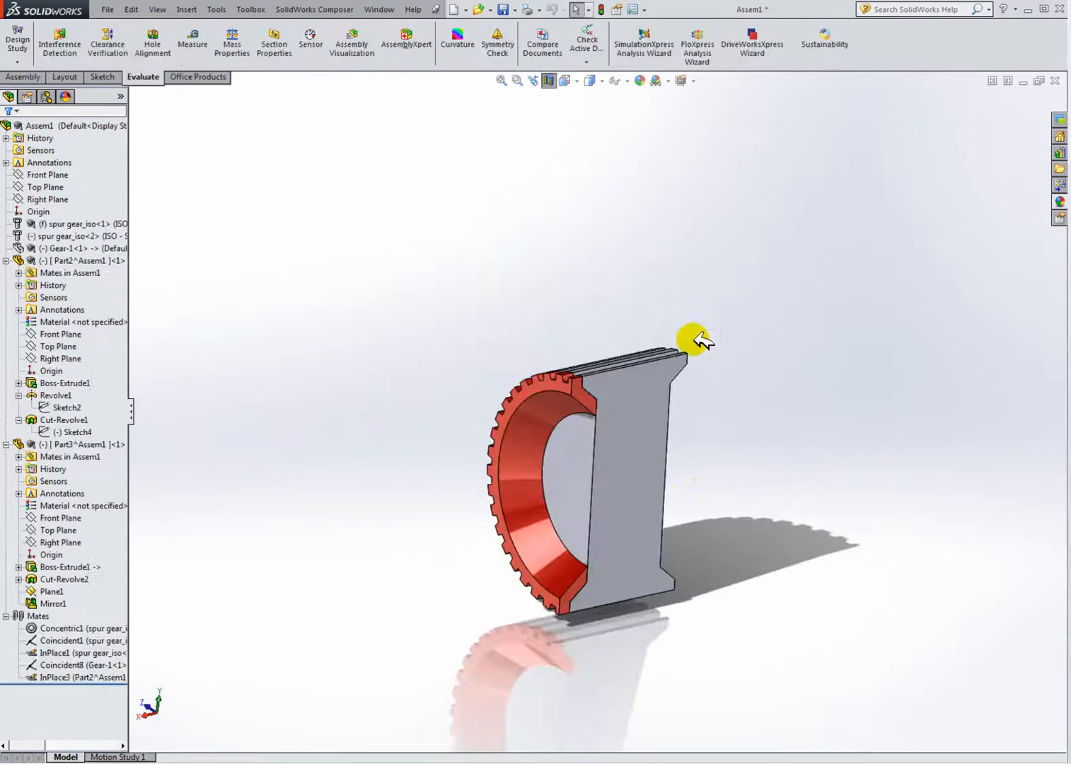
{"action": "middle_click_drag", "start_coordinate": [717, 494], "coordinate": [635, 471]}
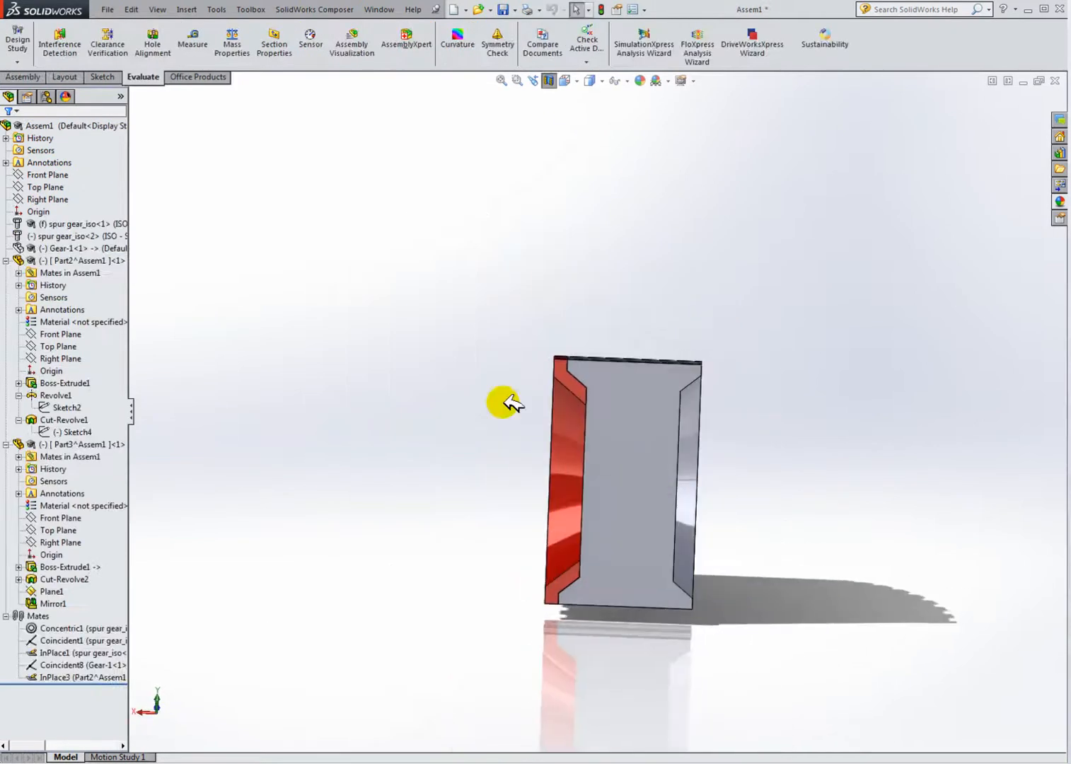
{"action": "left_click", "coordinate": [548, 81]}
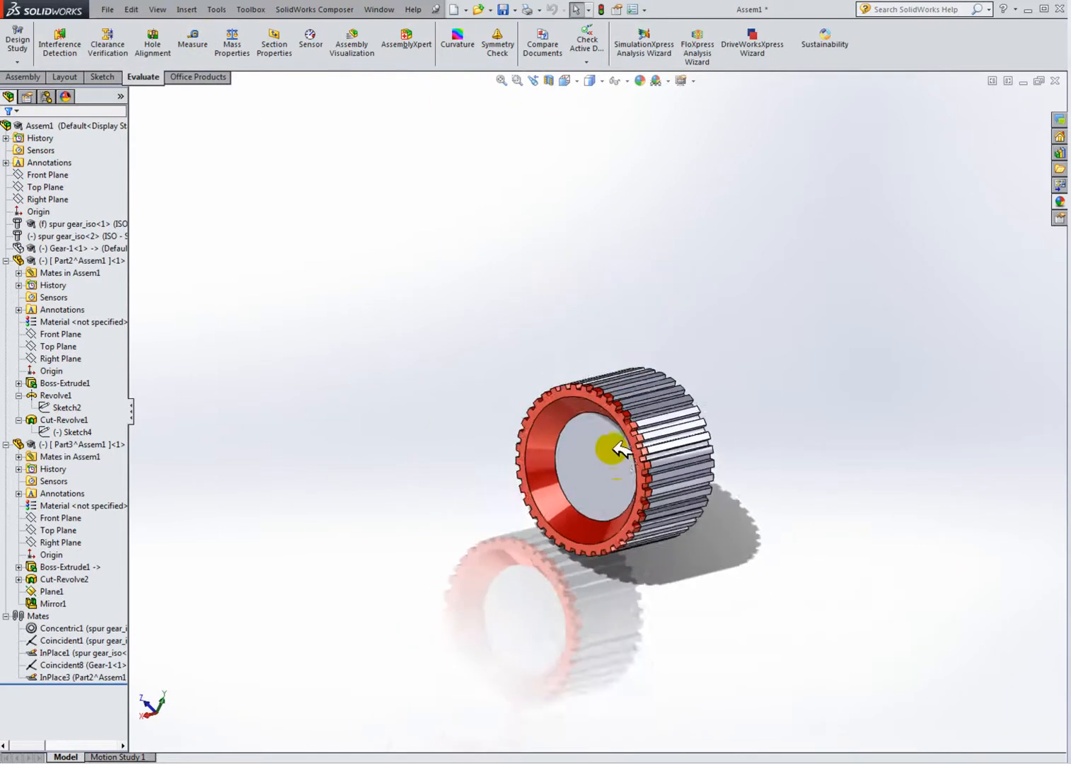
{"action": "scroll", "coordinate": [617, 460], "scroll_direction": "down", "scroll_amount": 2}
{"action": "middle_click_drag", "start_coordinate": [838, 478], "coordinate": [677, 411]}
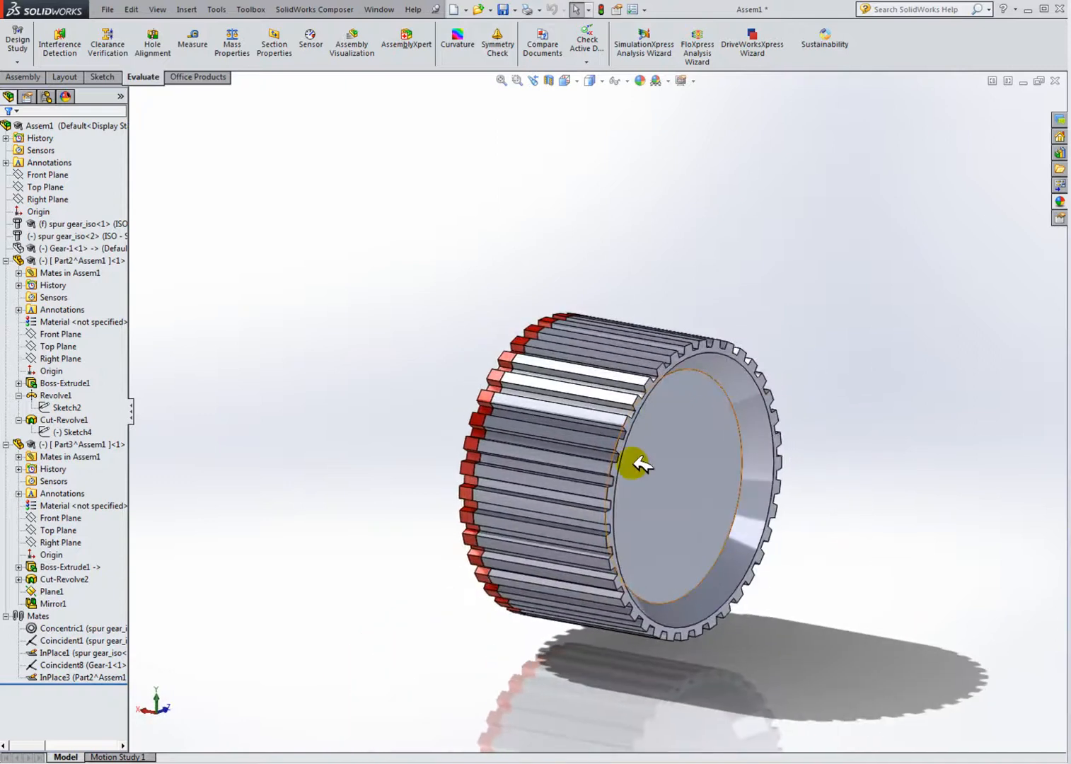
Step: Tile the open windows and examine the ring and gear fit in the Gearbox demo assembly for reference
{"action": "left_click", "coordinate": [1005, 79]}
{"action": "left_click", "coordinate": [279, 359]}
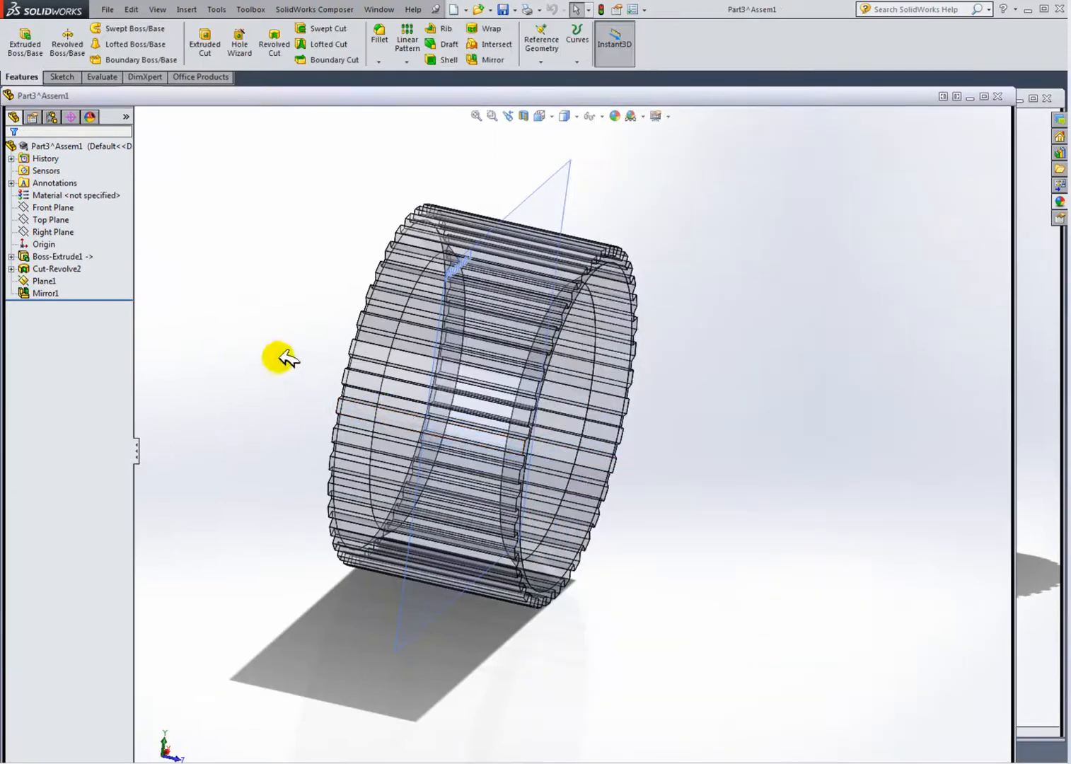
{"action": "left_click", "coordinate": [979, 95]}
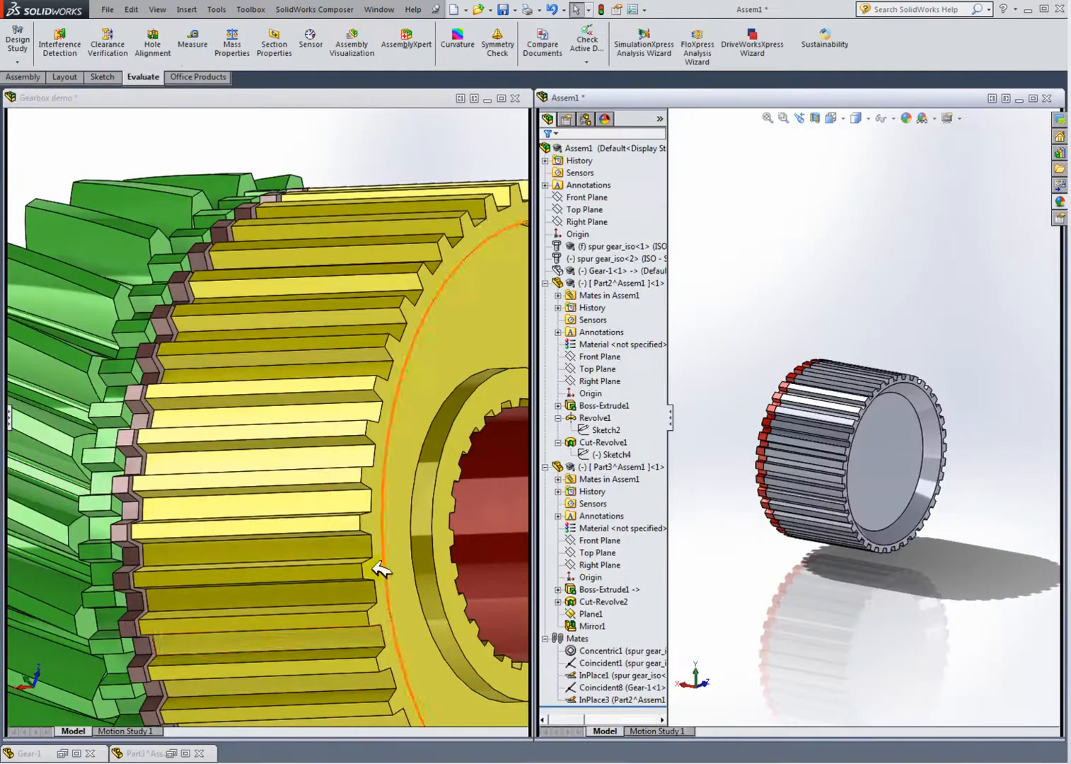
{"action": "left_click", "coordinate": [388, 513]}
{"action": "scroll", "coordinate": [388, 514], "scroll_direction": "down", "scroll_amount": 4}
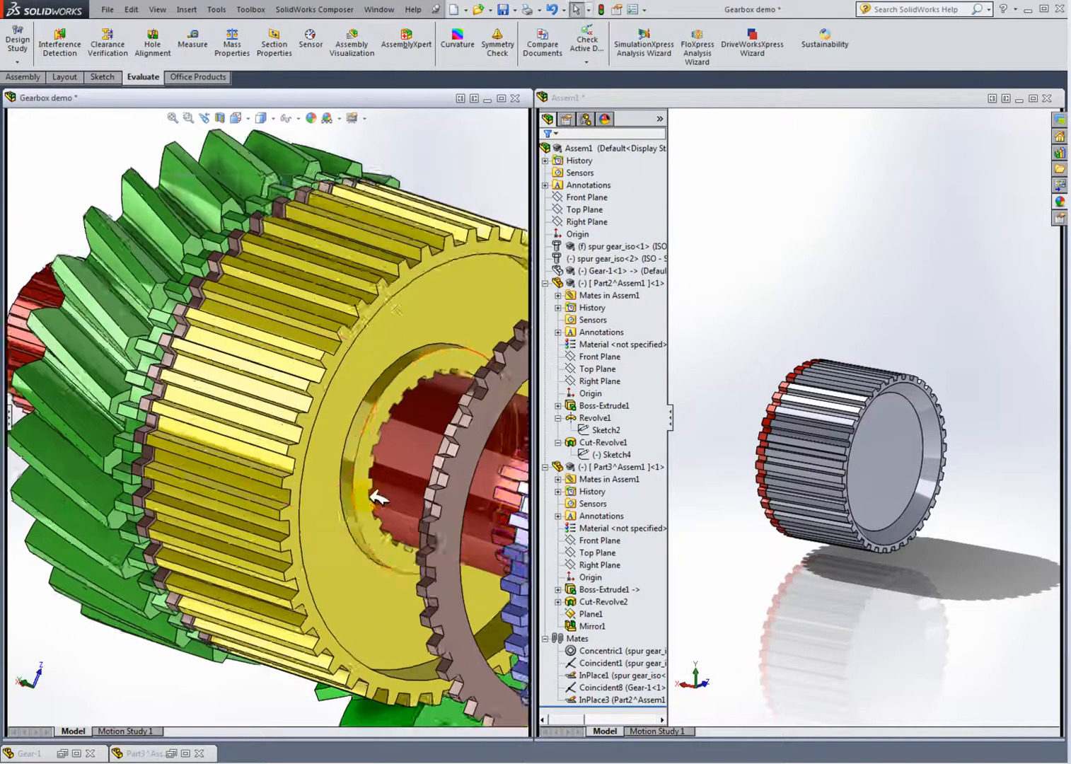
{"action": "left_click", "coordinate": [354, 334]}
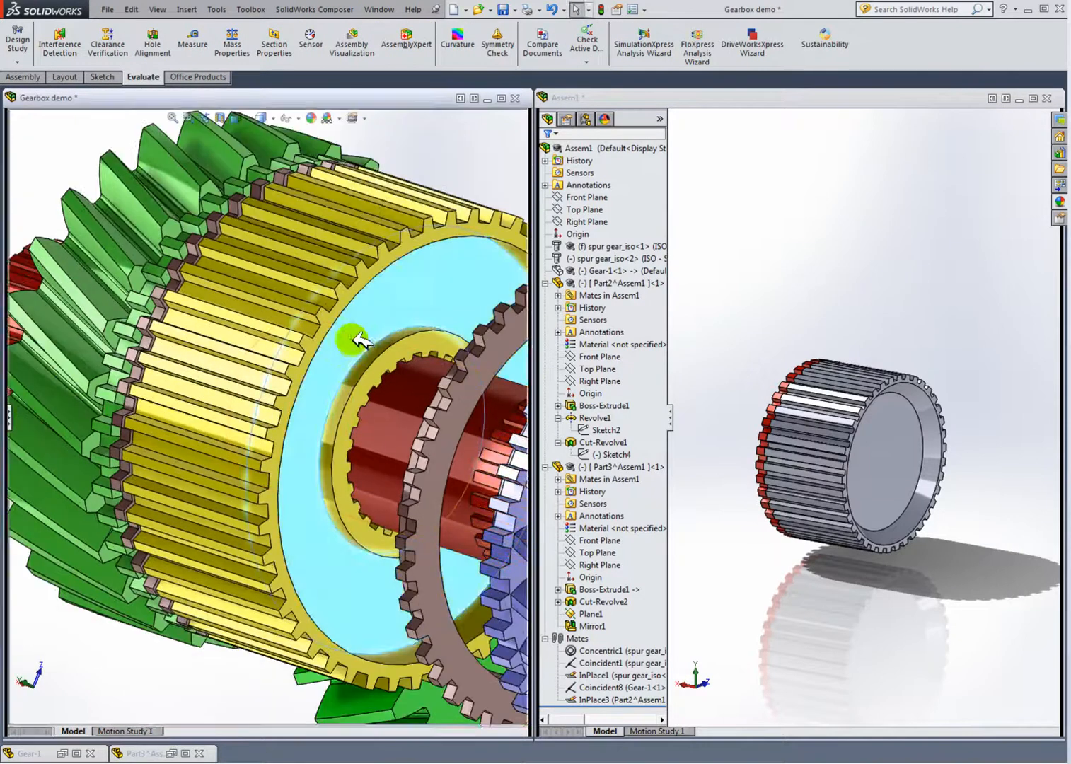
{"action": "middle_click_drag", "start_coordinate": [401, 373], "coordinate": [311, 397]}
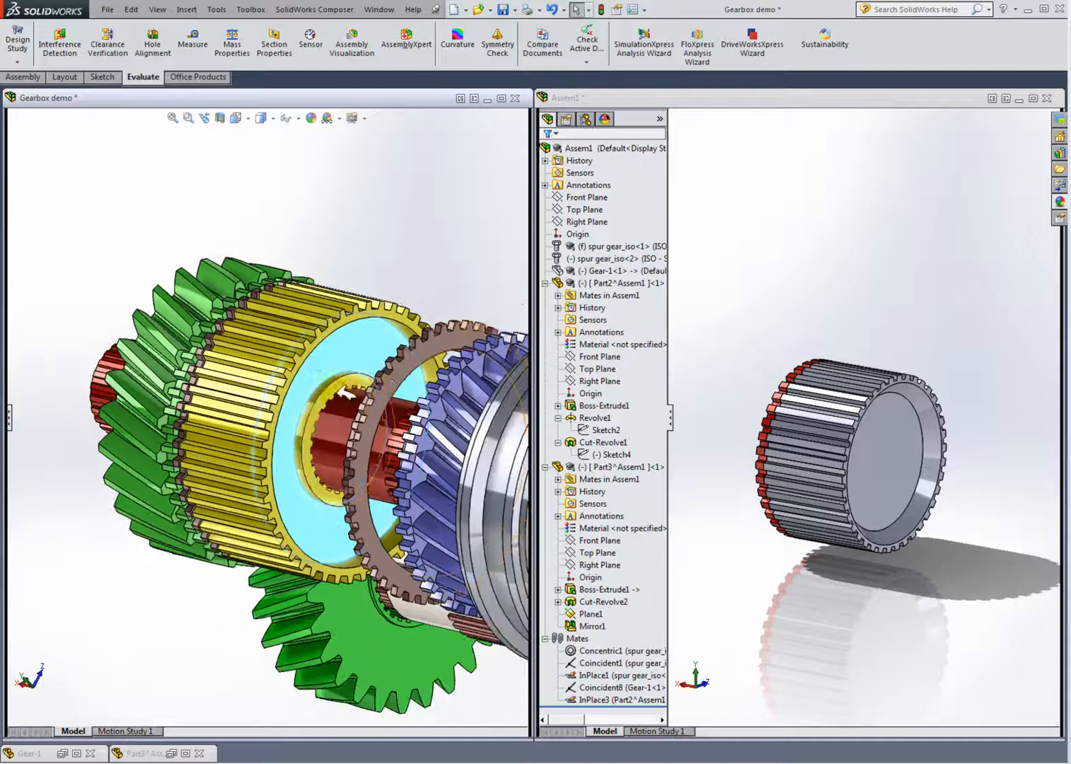
{"action": "scroll", "coordinate": [309, 400], "scroll_direction": "down", "scroll_amount": 3}
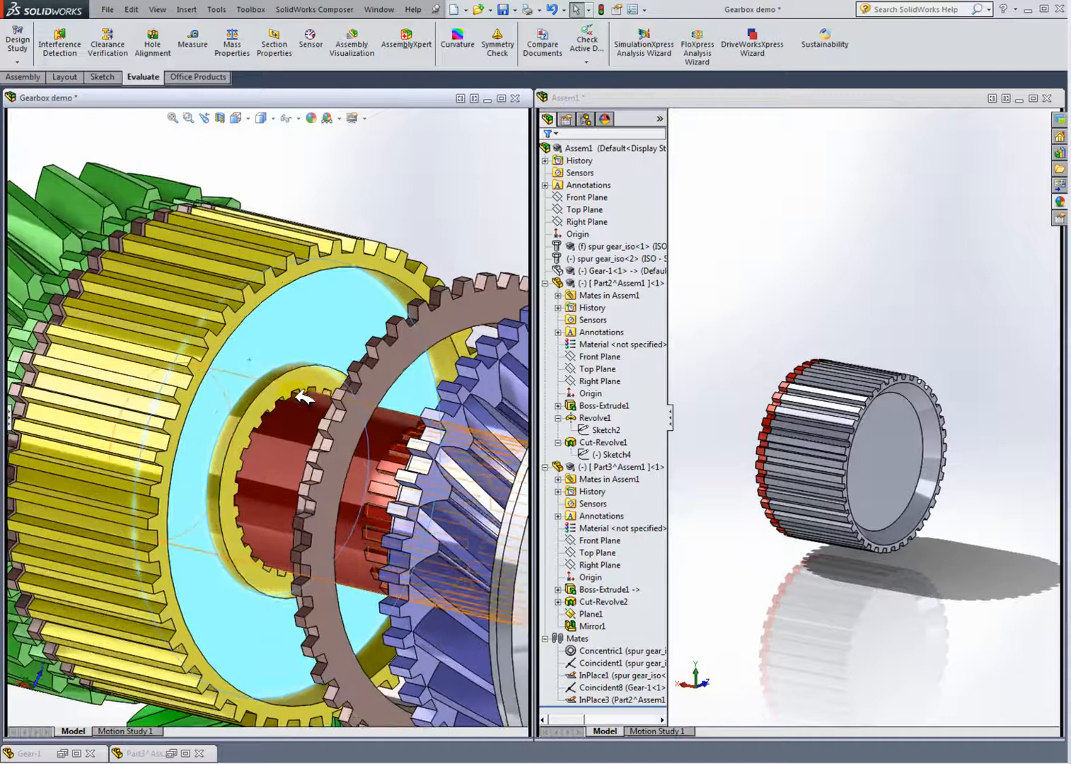
{"action": "left_click", "coordinate": [466, 232]}
{"action": "left_click", "coordinate": [947, 345]}
{"action": "left_click", "coordinate": [1036, 98]}
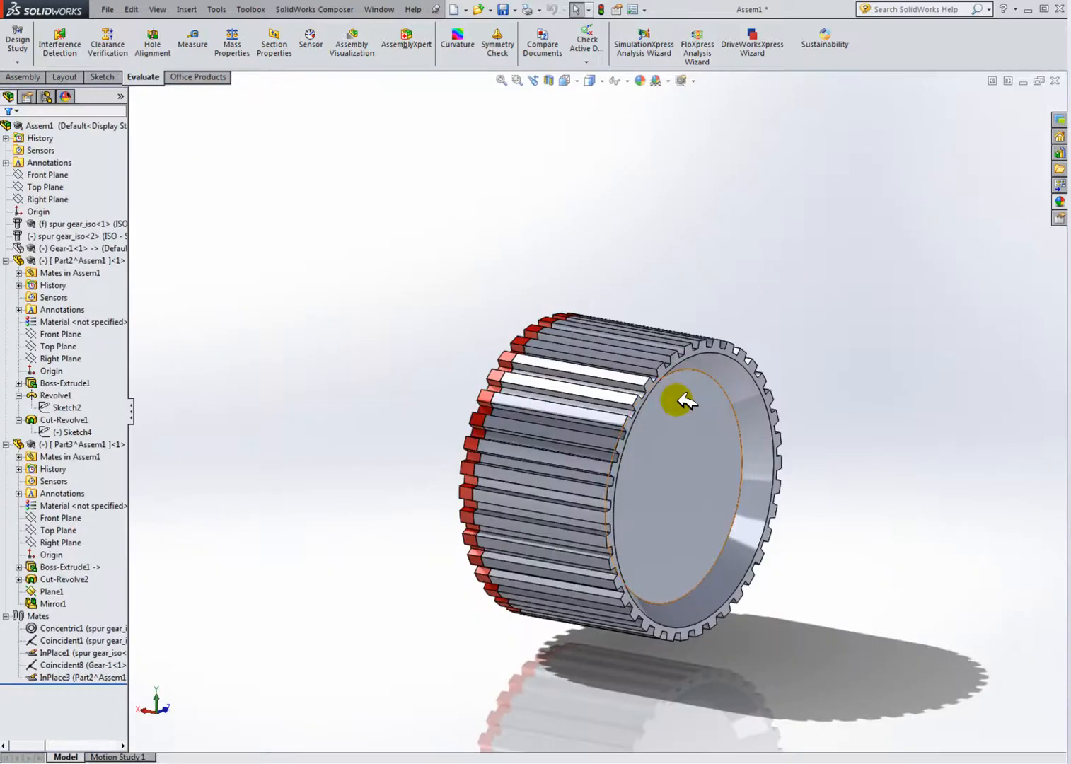
Step: Show the hidden Gear-1 component in the assembly and give it a green colour appearance
{"action": "scroll", "coordinate": [650, 490], "scroll_direction": "down", "scroll_amount": 3}
{"action": "scroll", "coordinate": [654, 470], "scroll_direction": "up", "scroll_amount": 1}
{"action": "middle_click_drag", "start_coordinate": [819, 370], "coordinate": [673, 375]}
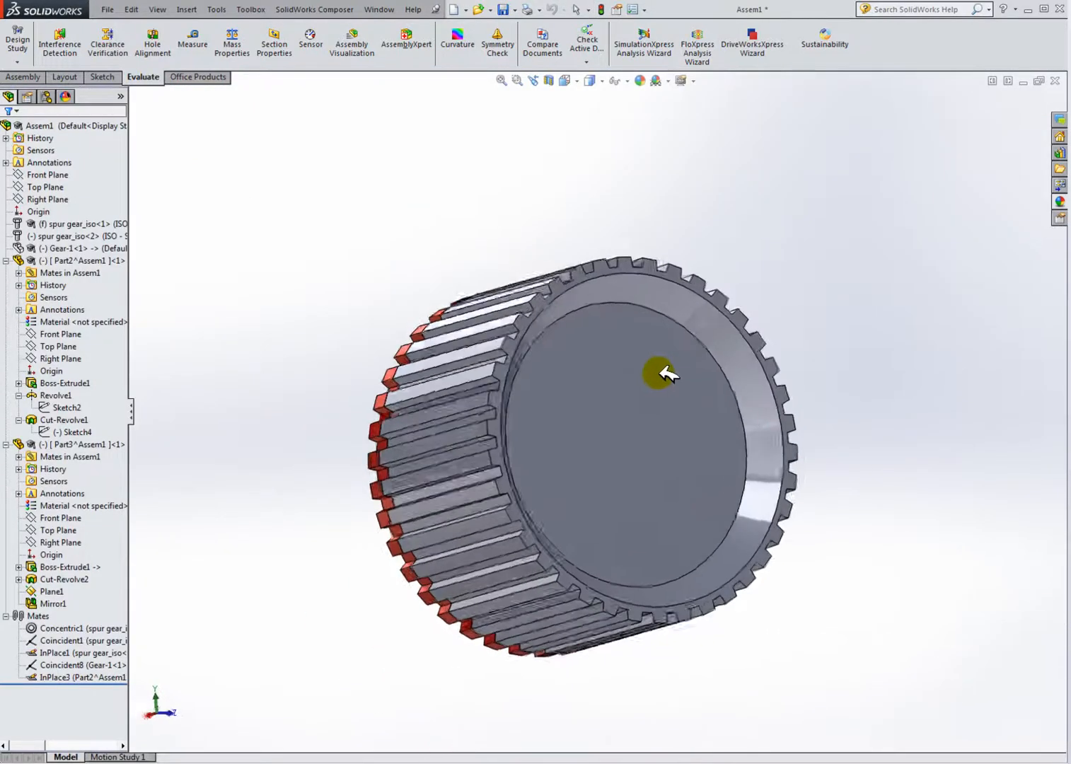
{"action": "middle_click_drag", "start_coordinate": [607, 401], "coordinate": [700, 444]}
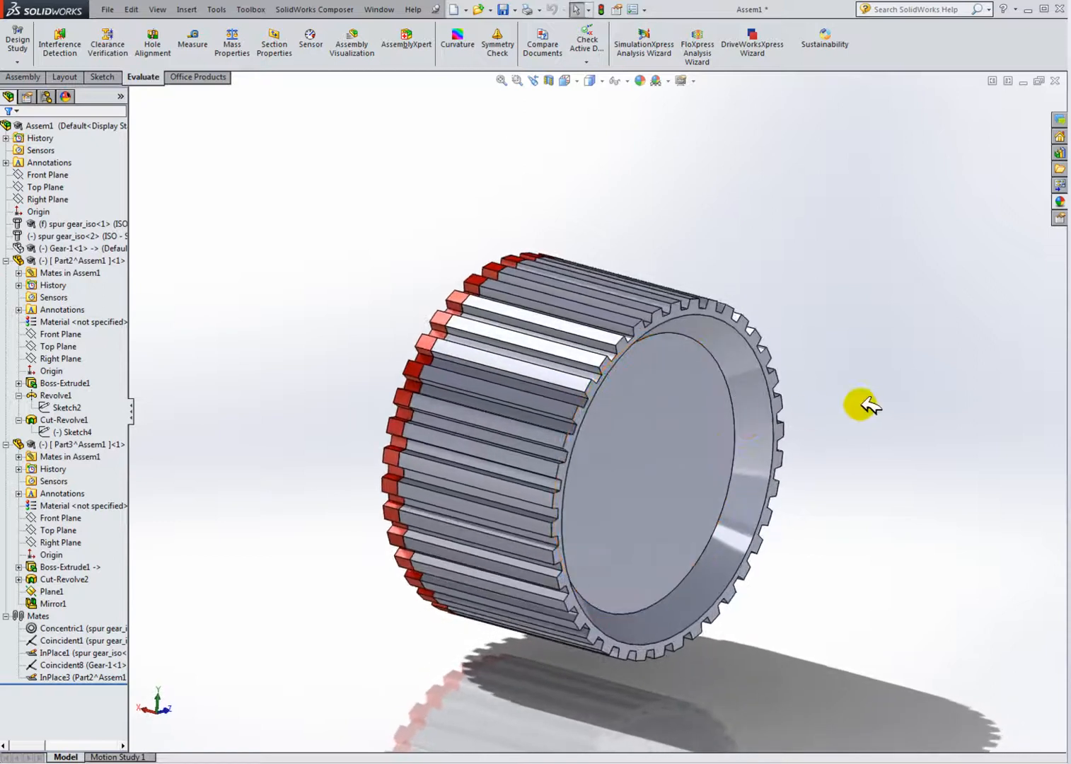
{"action": "middle_click_drag", "start_coordinate": [644, 170], "coordinate": [712, 323]}
{"action": "middle_click_drag", "start_coordinate": [363, 255], "coordinate": [631, 527]}
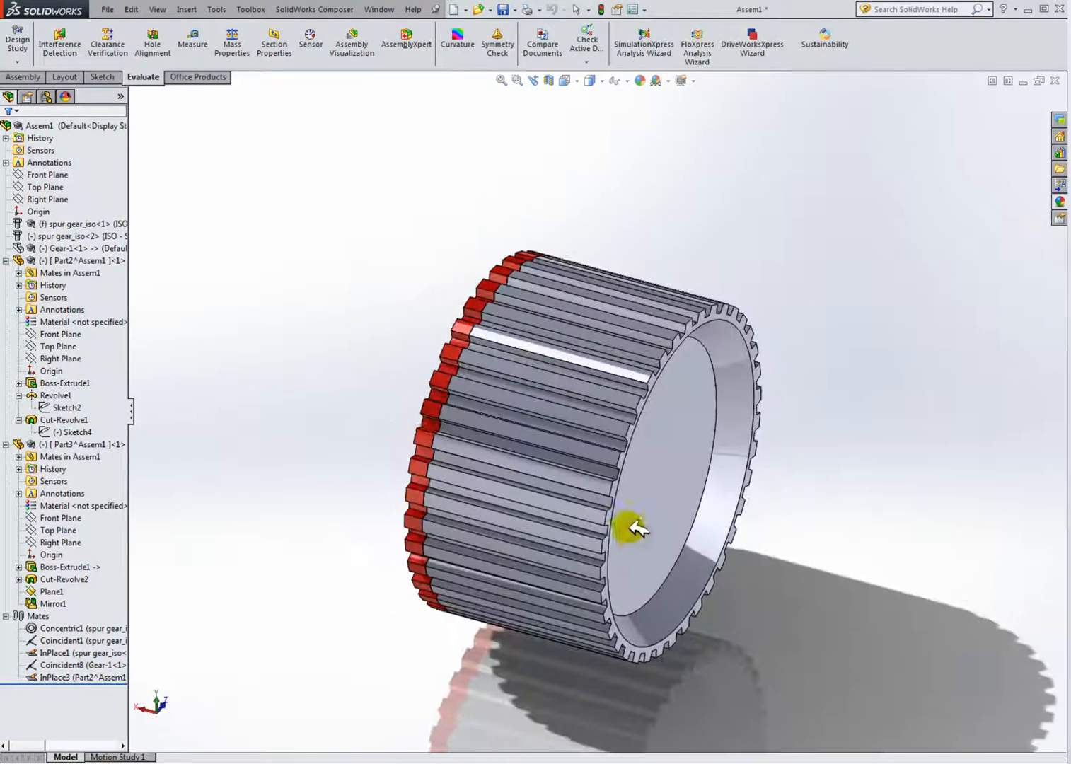
{"action": "right_click", "coordinate": [77, 248]}
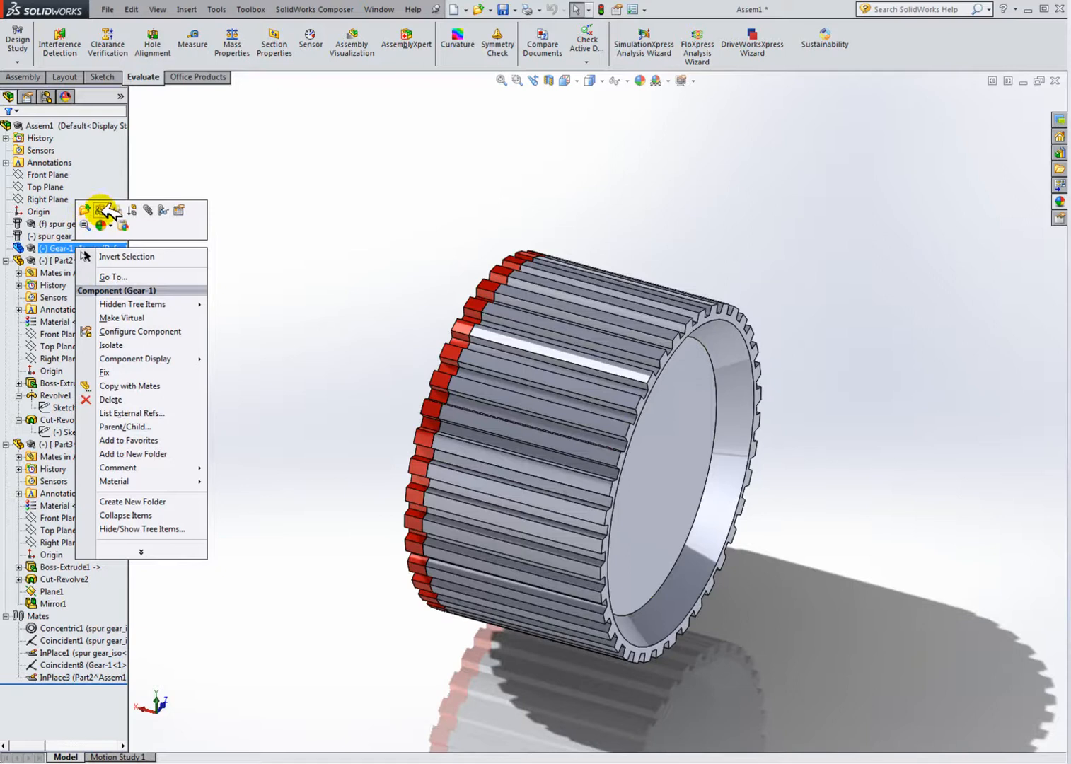
{"action": "left_click", "coordinate": [102, 209]}
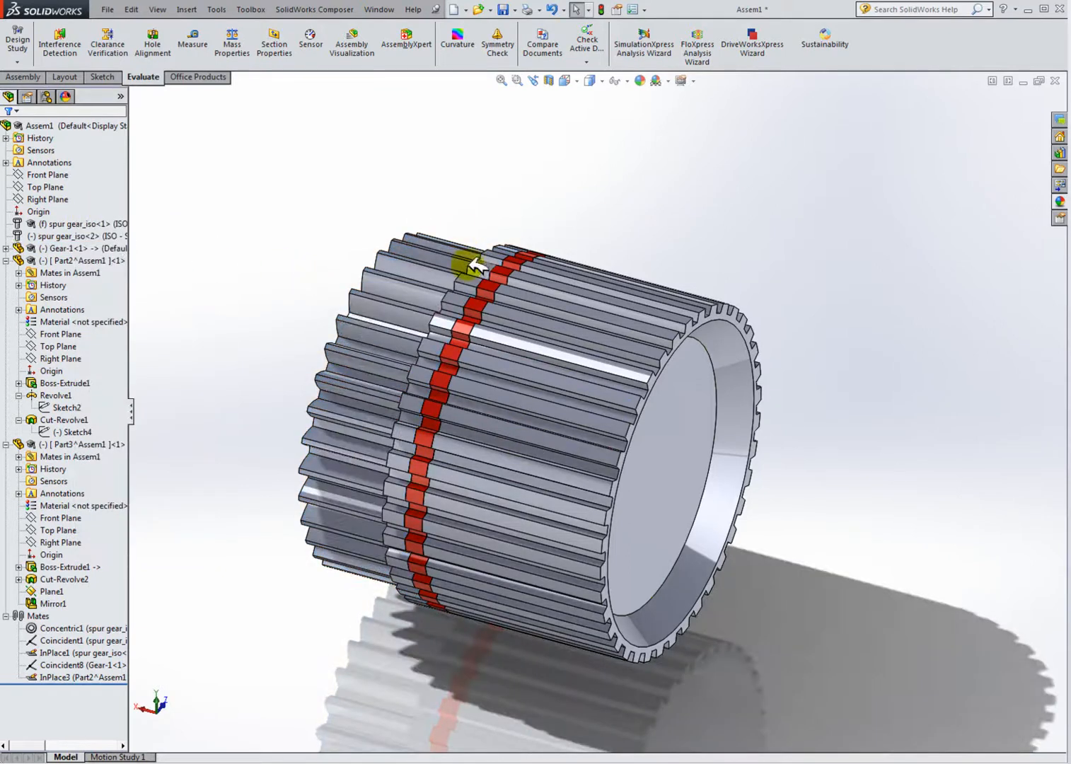
{"action": "right_click", "coordinate": [77, 248]}
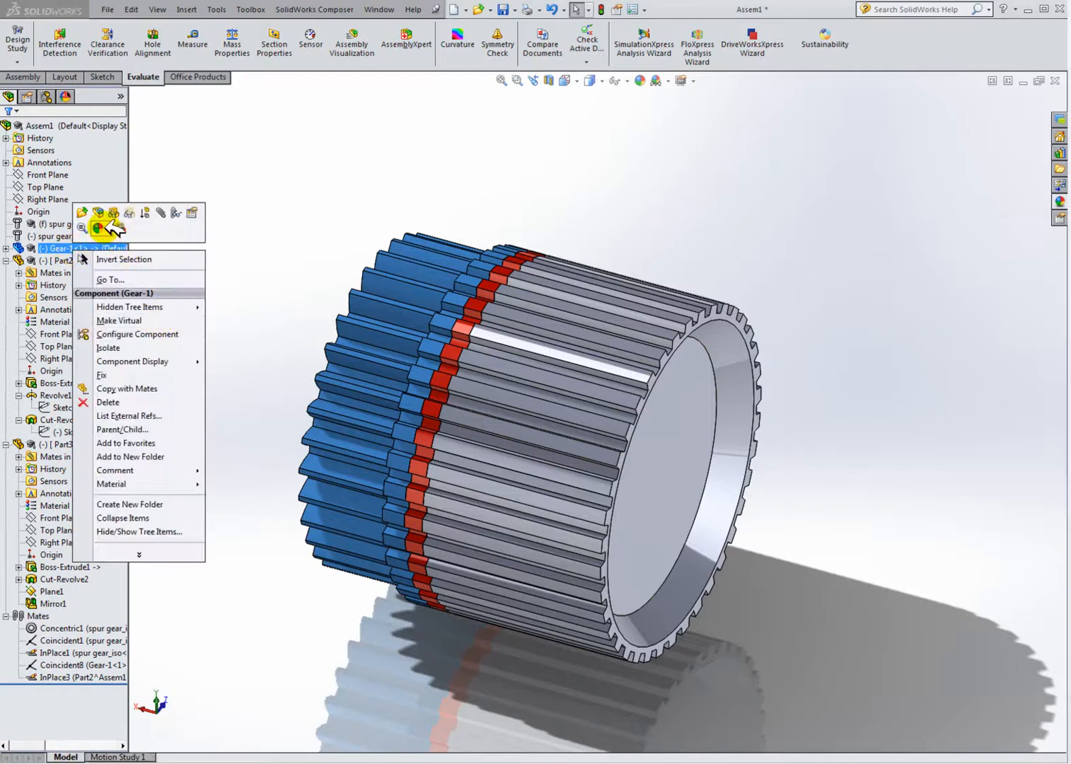
{"action": "left_click", "coordinate": [106, 228]}
{"action": "left_click", "coordinate": [174, 269]}
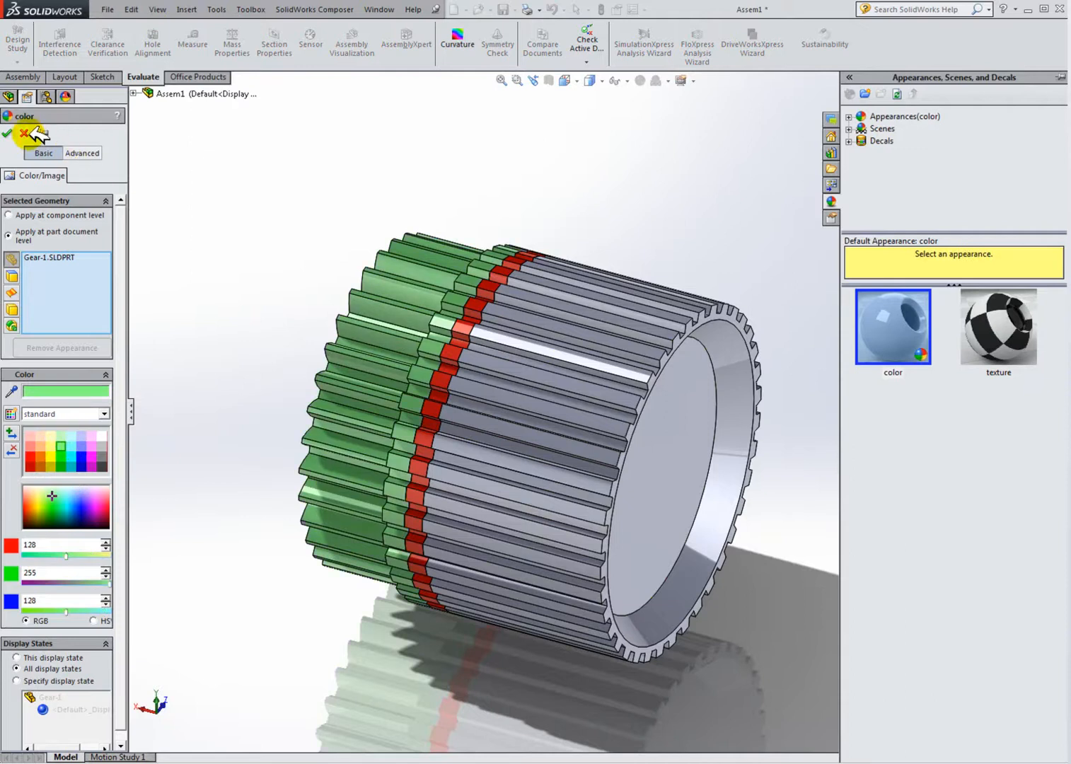
{"action": "left_click", "coordinate": [13, 133]}
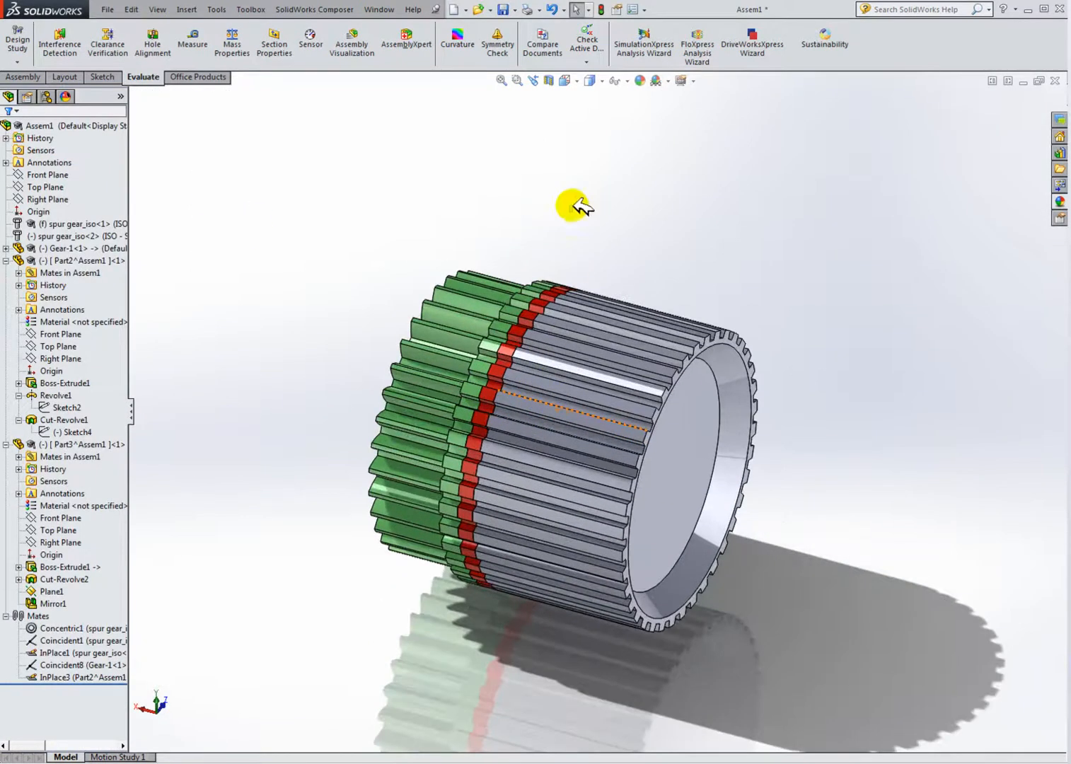
Step: Section the assembly through Part3's Top Plane and orbit and zoom to inspect how the parts fit
{"action": "left_click", "coordinate": [551, 79]}
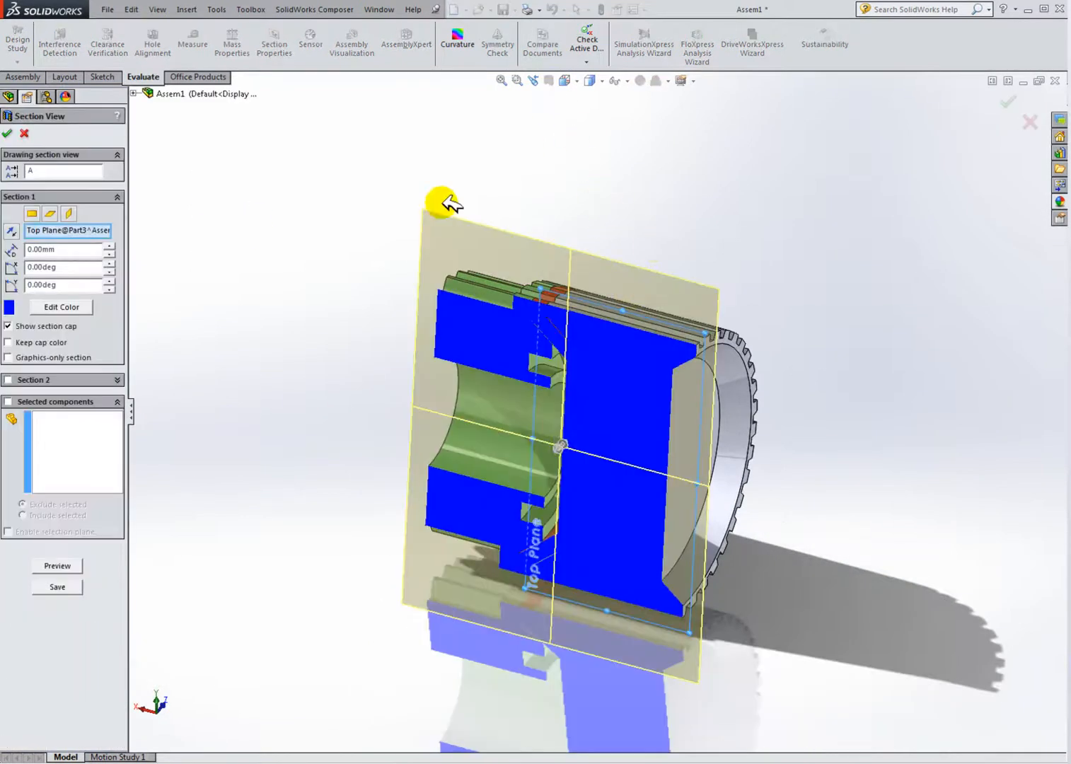
{"action": "left_click", "coordinate": [17, 134]}
{"action": "middle_click_drag", "start_coordinate": [270, 317], "coordinate": [506, 359]}
{"action": "scroll", "coordinate": [579, 359], "scroll_direction": "down", "scroll_amount": 3}
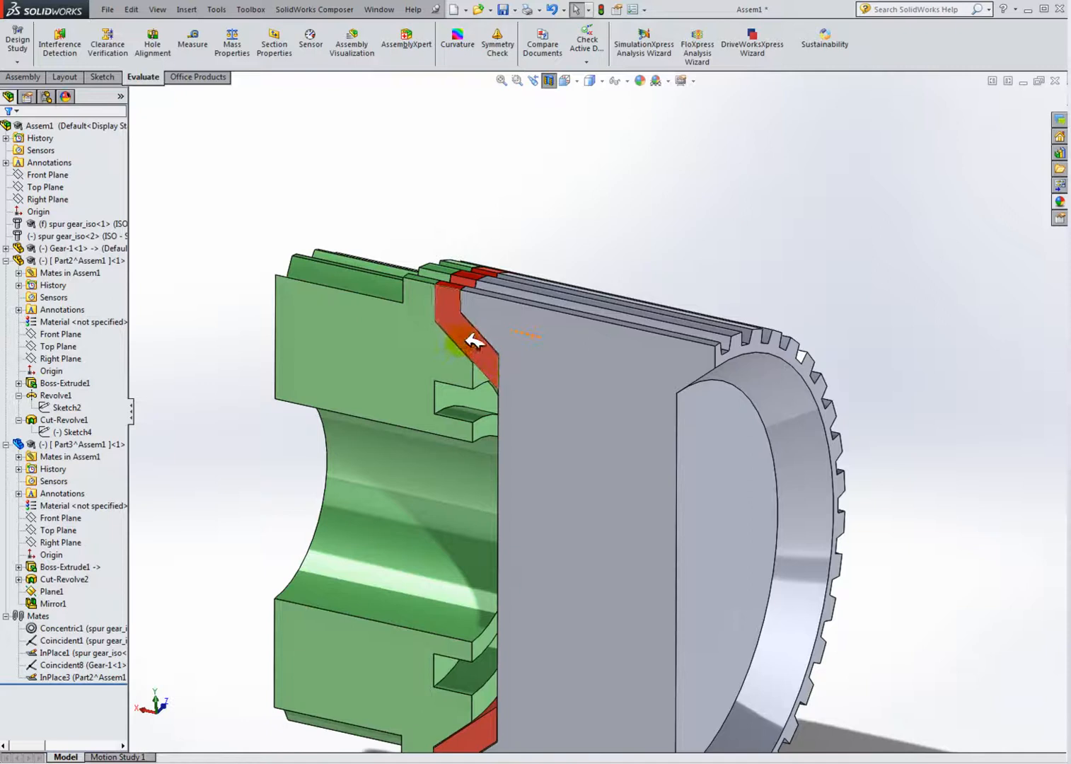